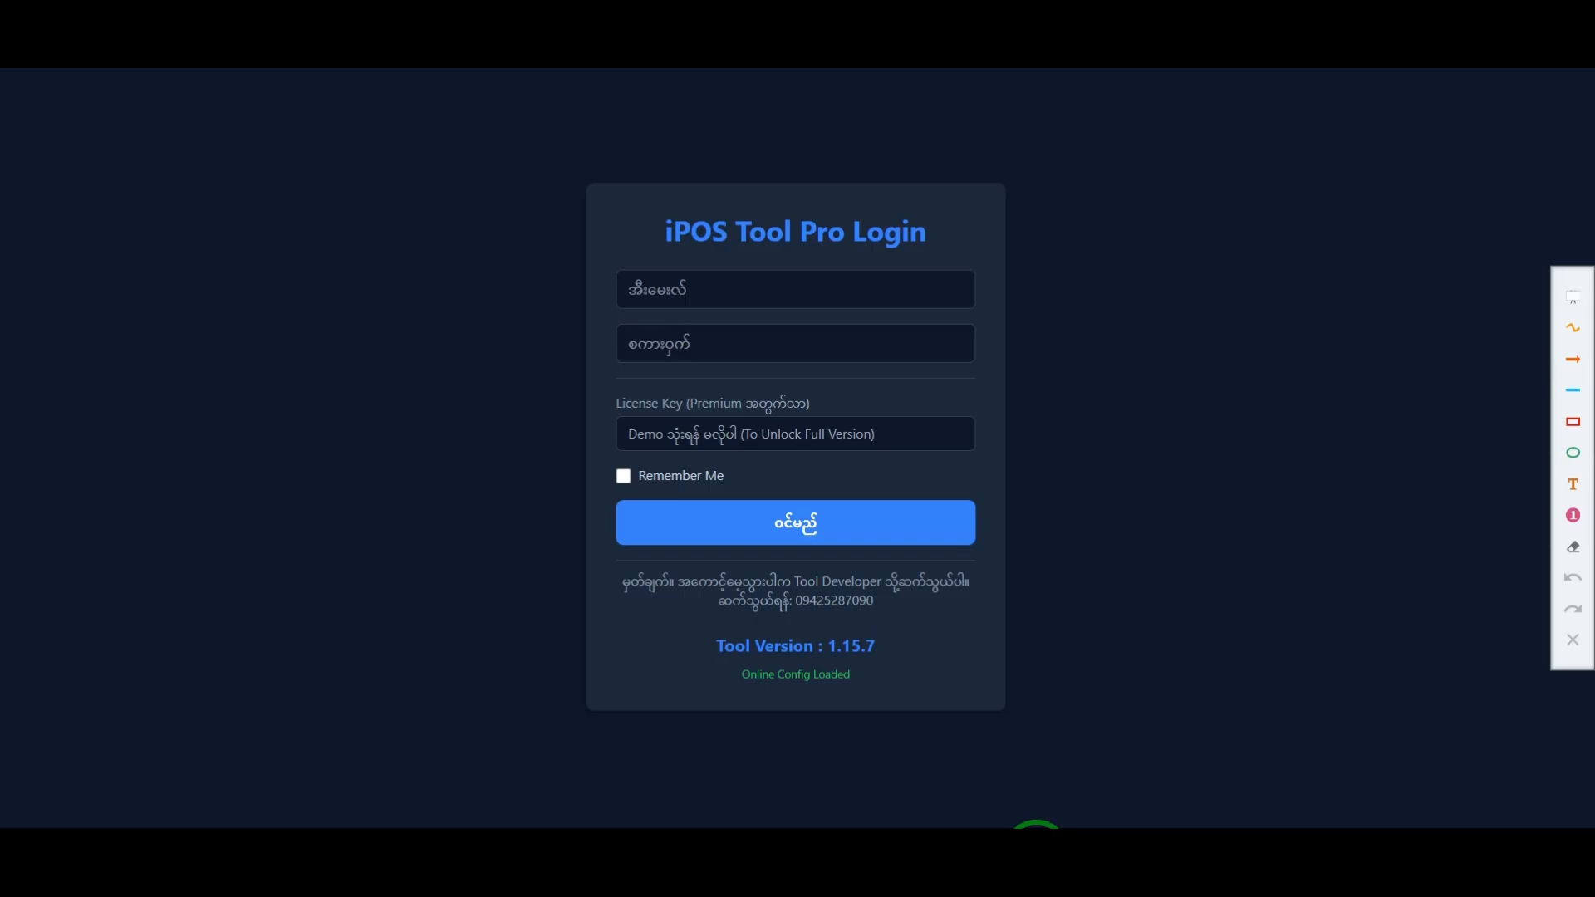
Step: Frame the email and password fields and the license key field with two red rectangles, and draw orange arrows pointing at them
{"action": "left_click", "coordinate": [1571, 421]}
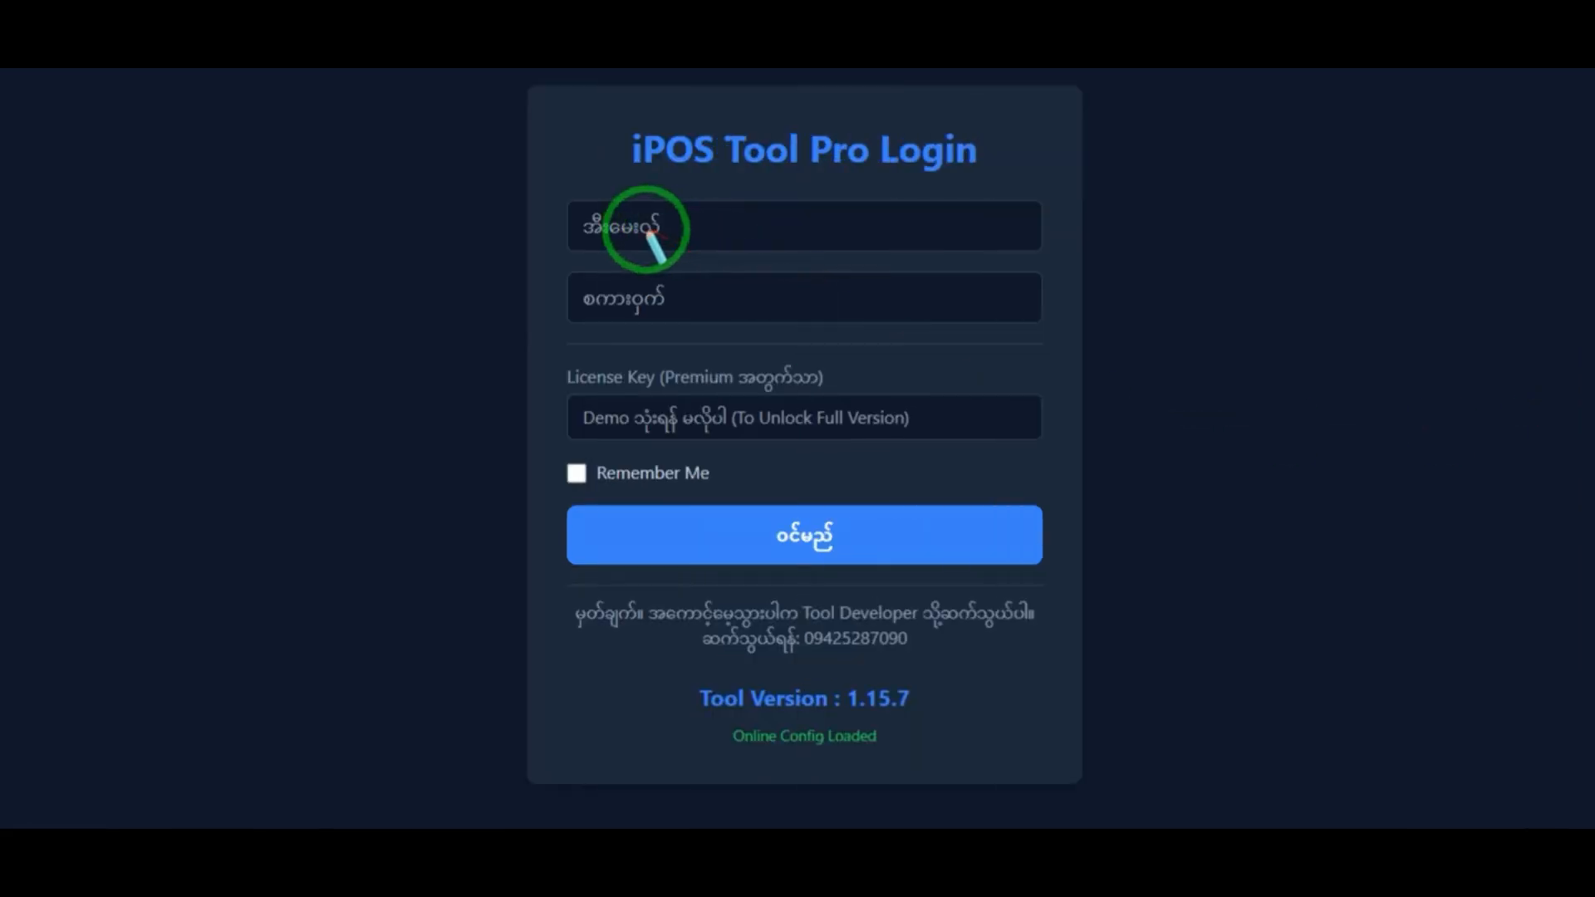
{"action": "mouse_move", "coordinate": [543, 179]}
{"action": "left_mouse_down"}
{"action": "mouse_move", "coordinate": [735, 309]}
{"action": "mouse_move", "coordinate": [1023, 350]}
{"action": "mouse_move", "coordinate": [1069, 333]}
{"action": "left_mouse_up"}
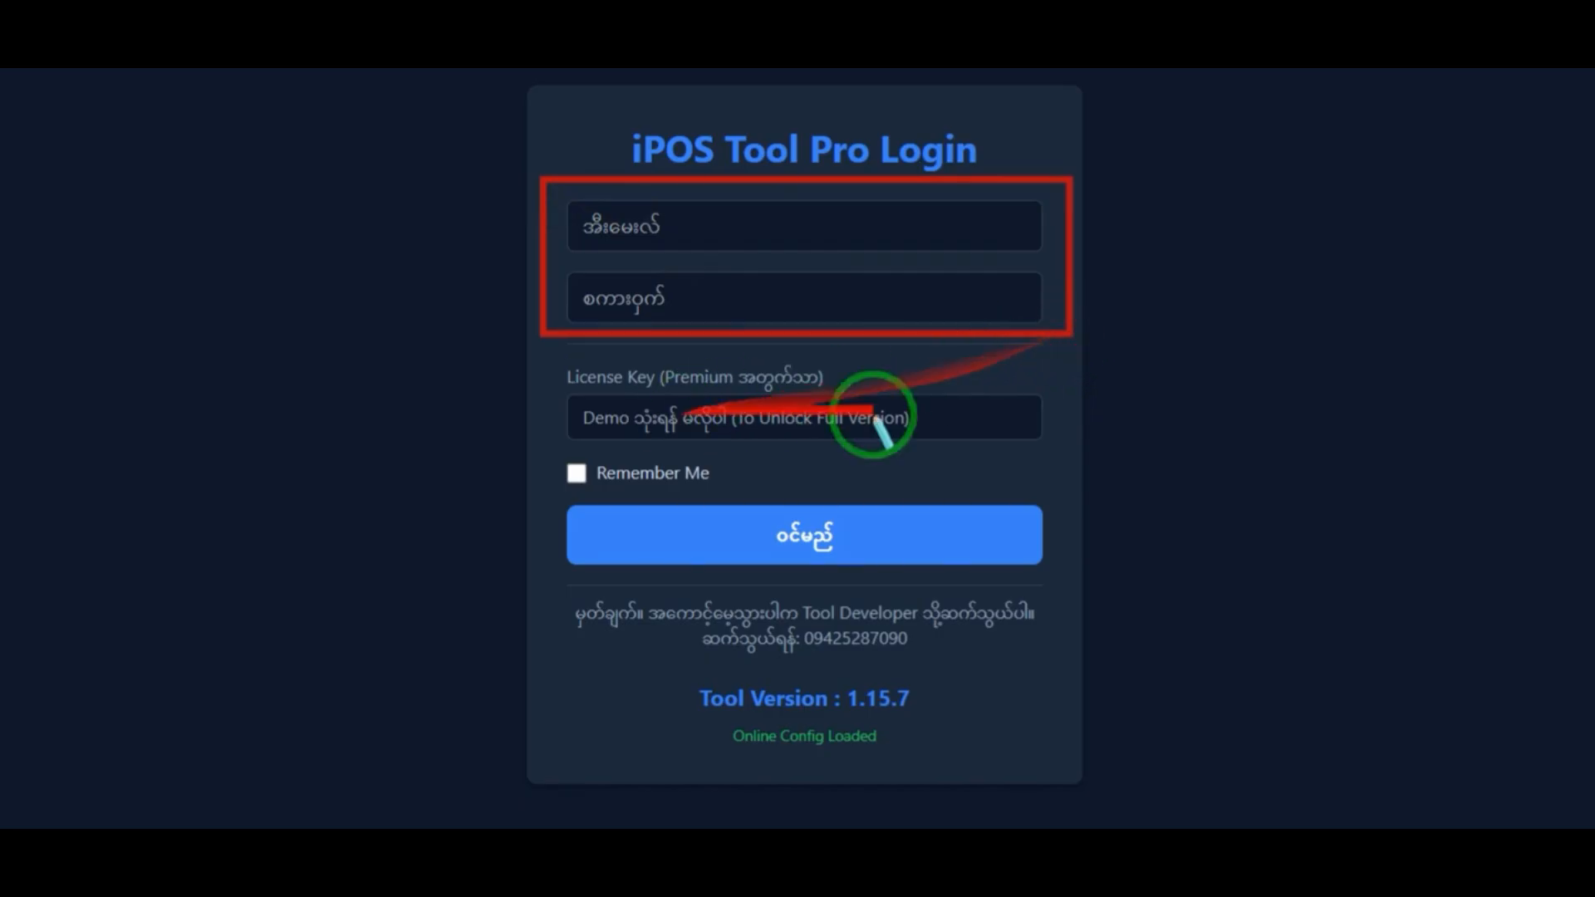
{"action": "mouse_move", "coordinate": [541, 350]}
{"action": "left_mouse_down"}
{"action": "mouse_move", "coordinate": [822, 430]}
{"action": "mouse_move", "coordinate": [1071, 450]}
{"action": "left_mouse_up"}
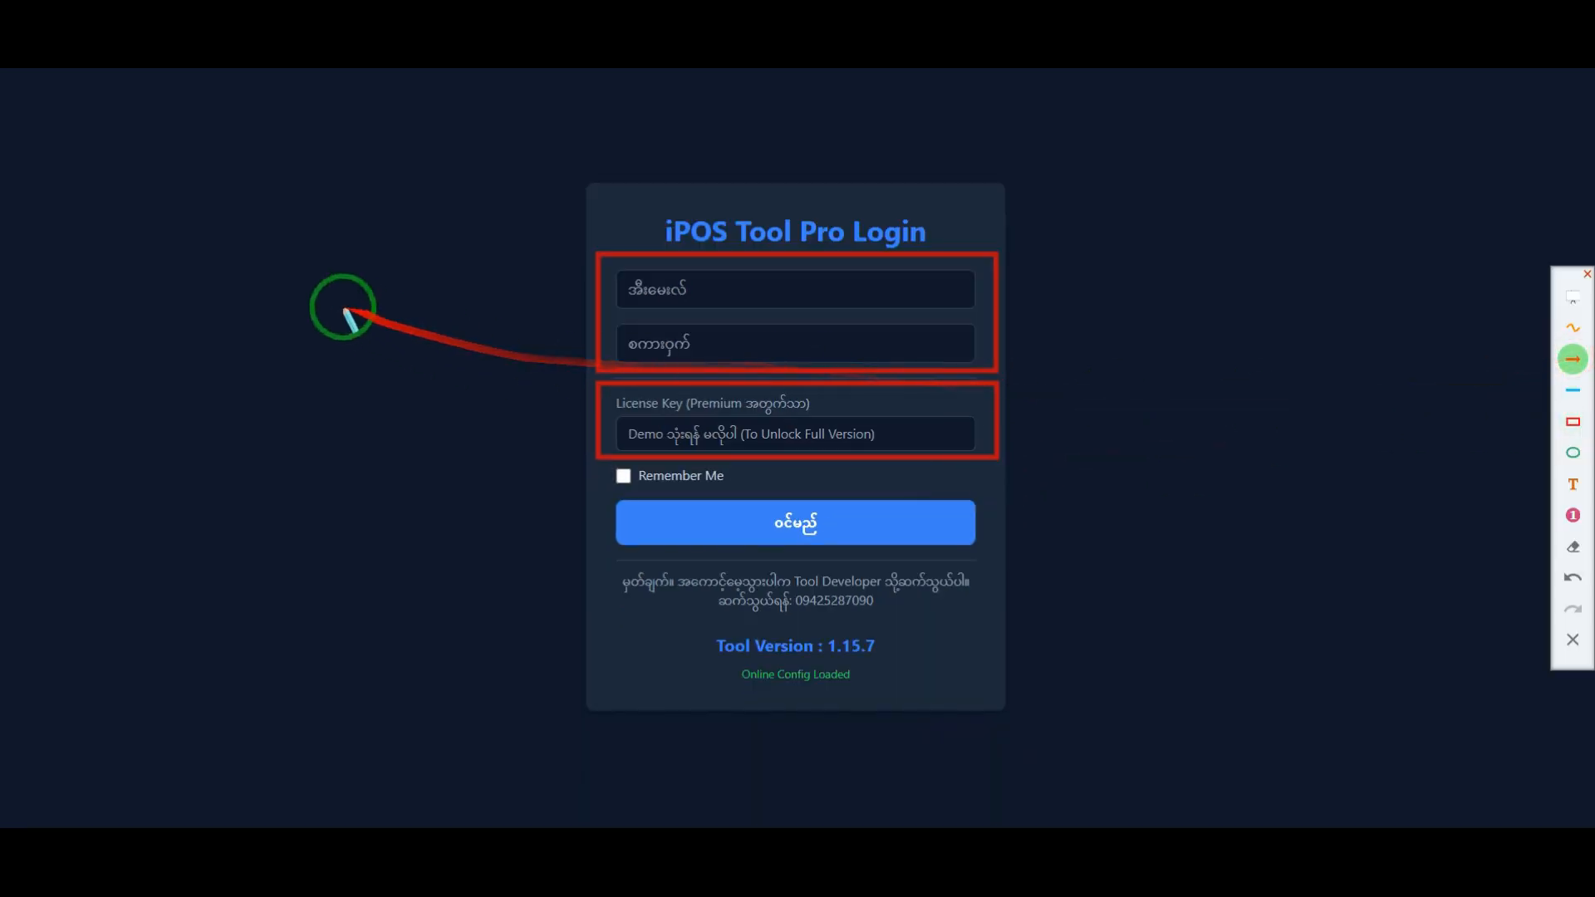
{"action": "mouse_move", "coordinate": [279, 281]}
{"action": "left_mouse_down"}
{"action": "mouse_move", "coordinate": [420, 349]}
{"action": "mouse_move", "coordinate": [571, 291]}
{"action": "mouse_move", "coordinate": [596, 311]}
{"action": "left_mouse_up"}
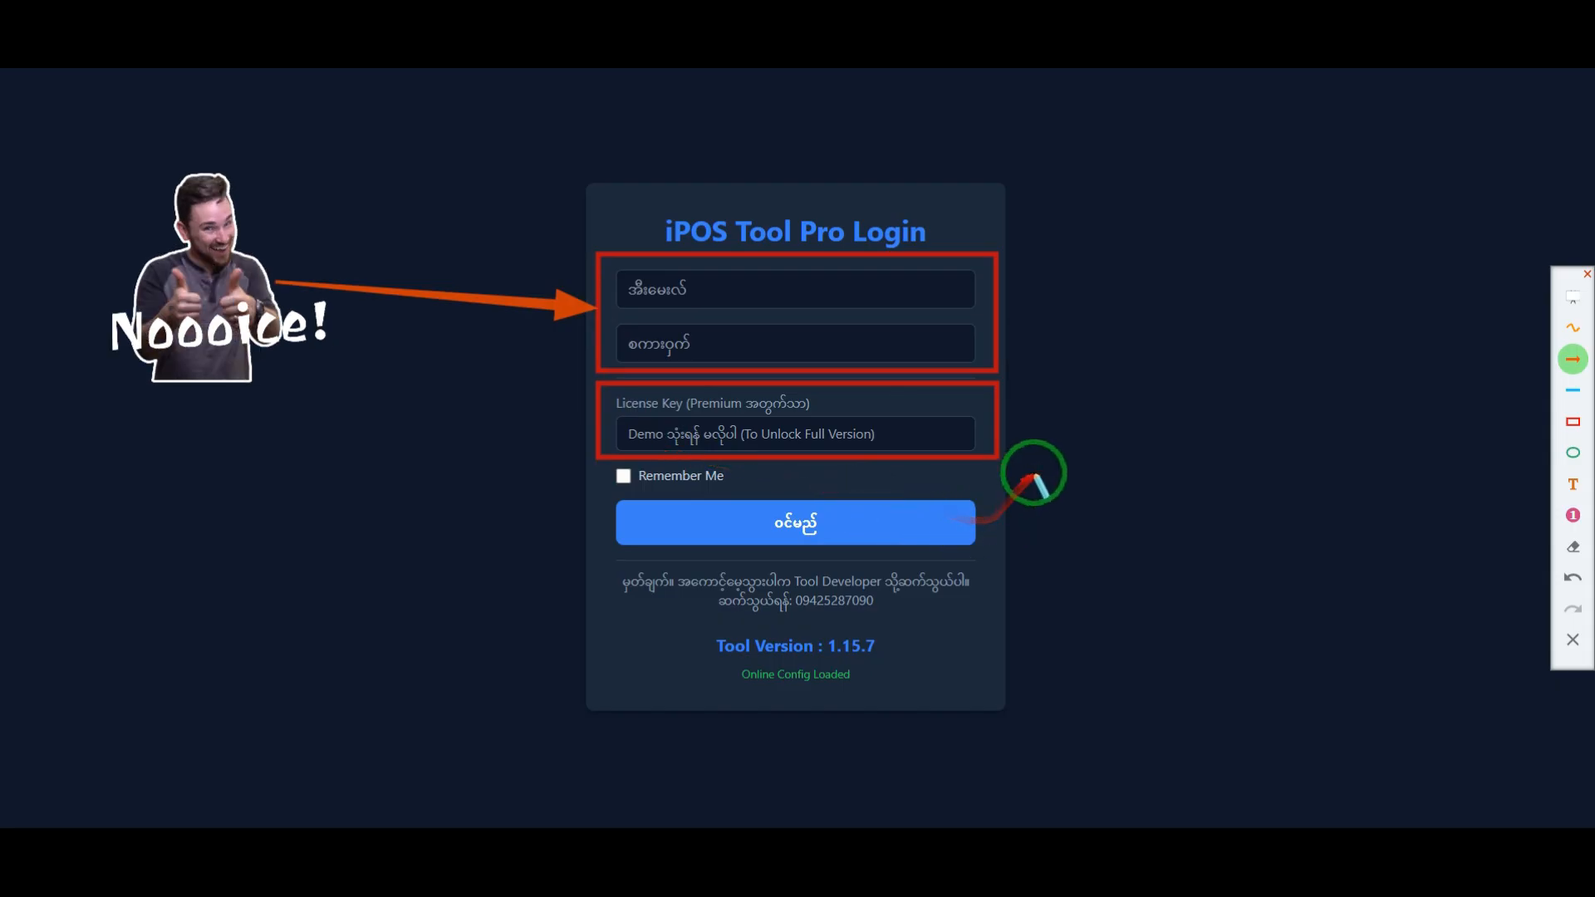
{"action": "left_click_drag", "start_coordinate": [1196, 255], "coordinate": [999, 312]}
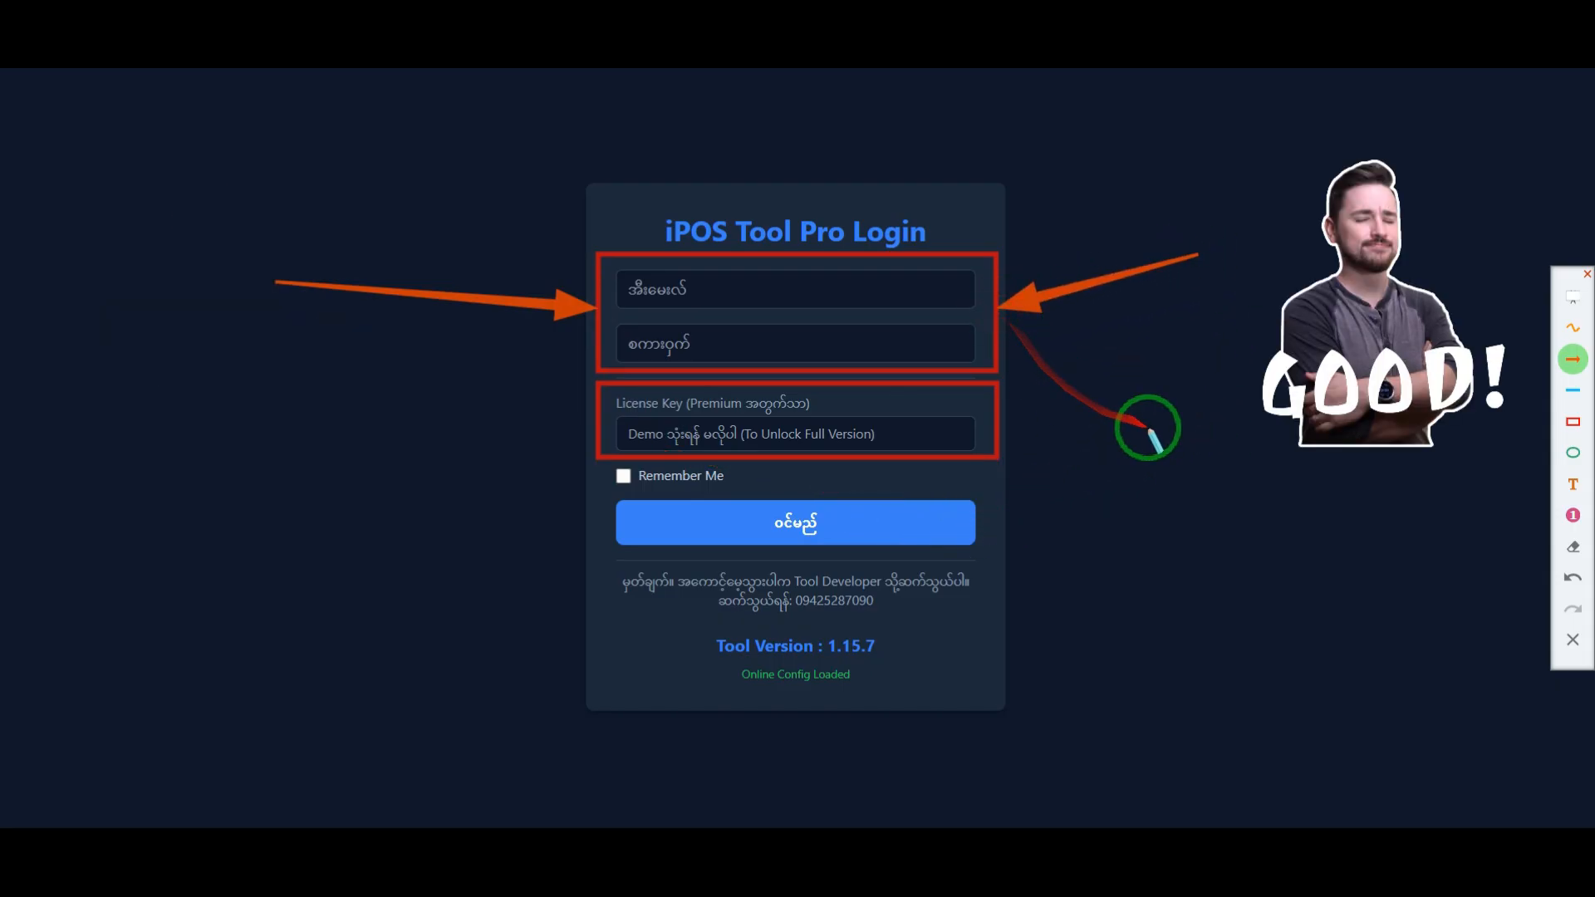
{"action": "mouse_move", "coordinate": [1215, 391]}
{"action": "left_mouse_down"}
{"action": "mouse_move", "coordinate": [1130, 417]}
{"action": "mouse_move", "coordinate": [997, 413]}
{"action": "left_mouse_up"}
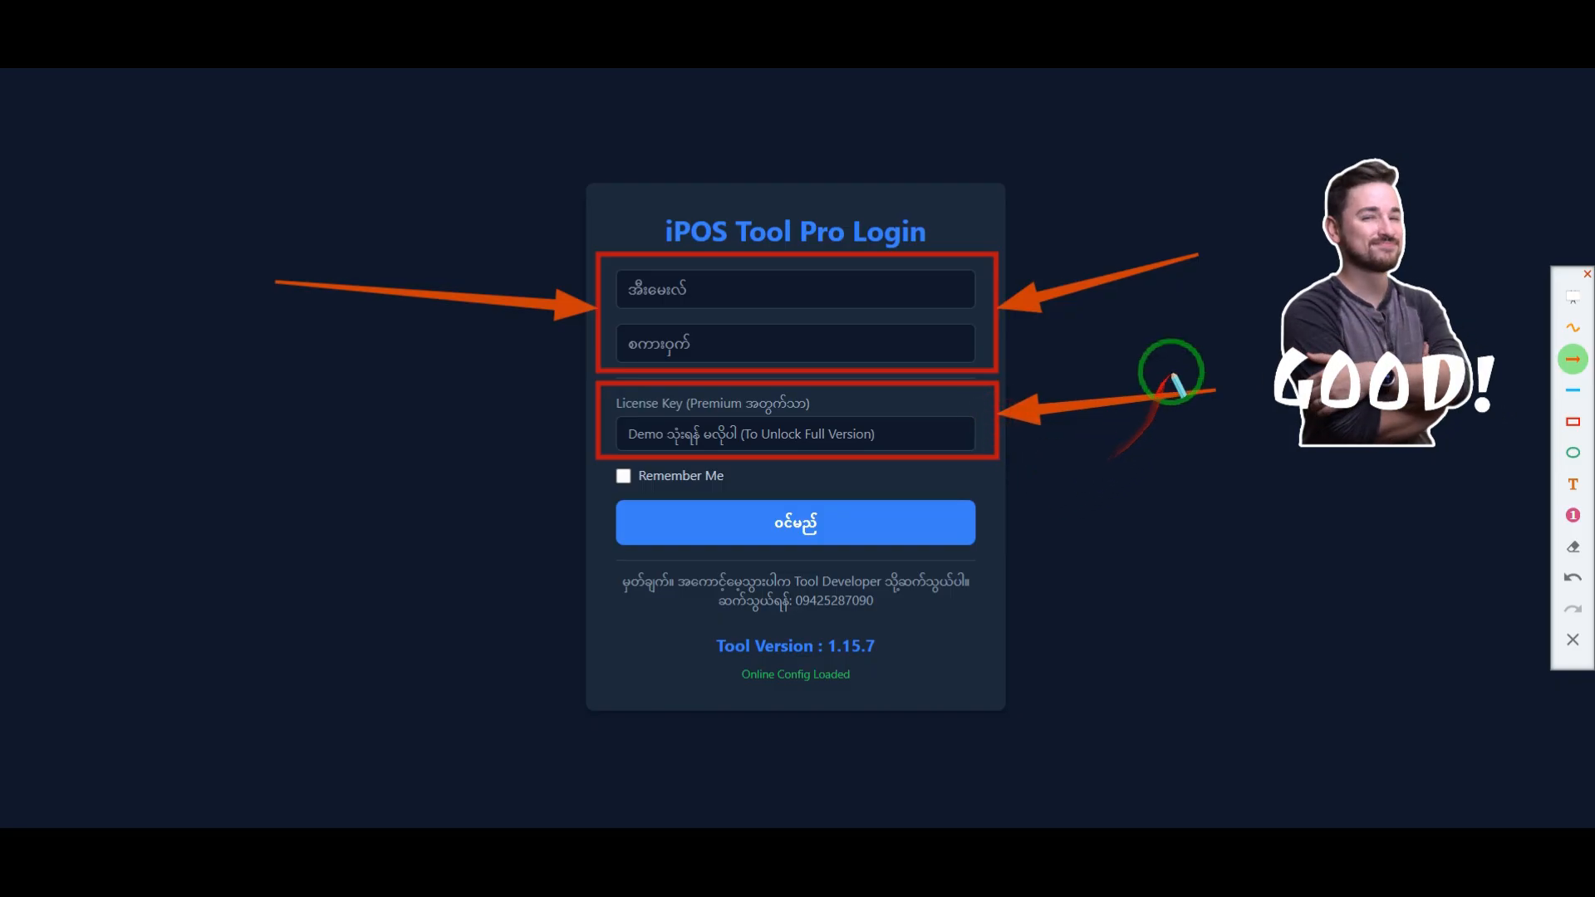
Step: Draw a red rectangle in the empty area beside the login form, and clear all annotations
{"action": "left_click", "coordinate": [1568, 424]}
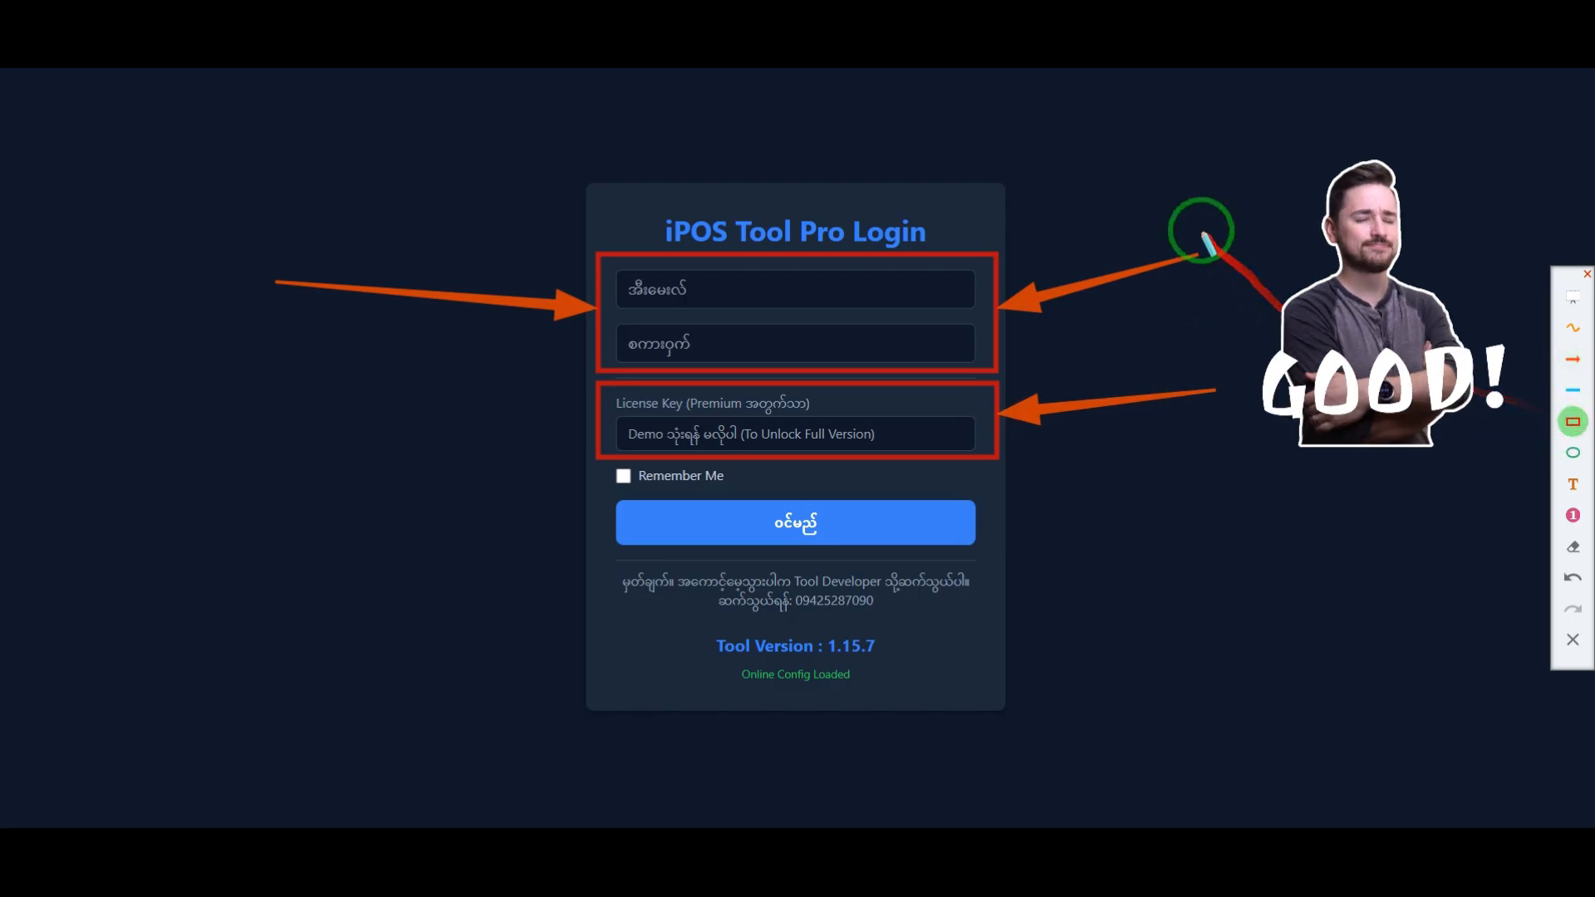
{"action": "left_click_drag", "start_coordinate": [1517, 413], "coordinate": [1529, 401]}
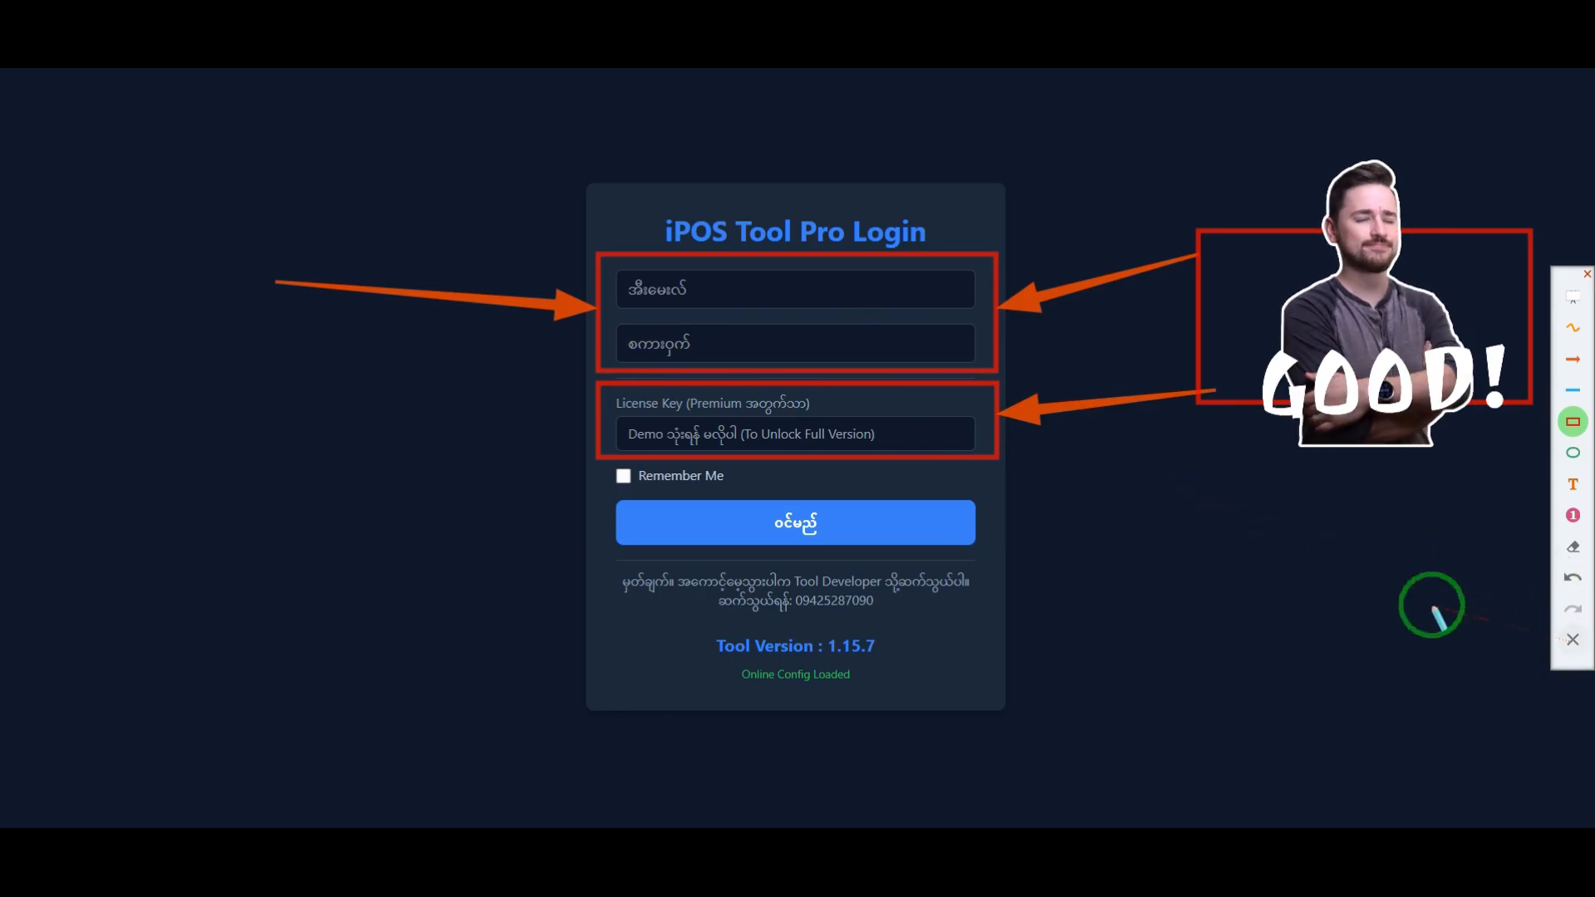
{"action": "left_click", "coordinate": [1573, 639]}
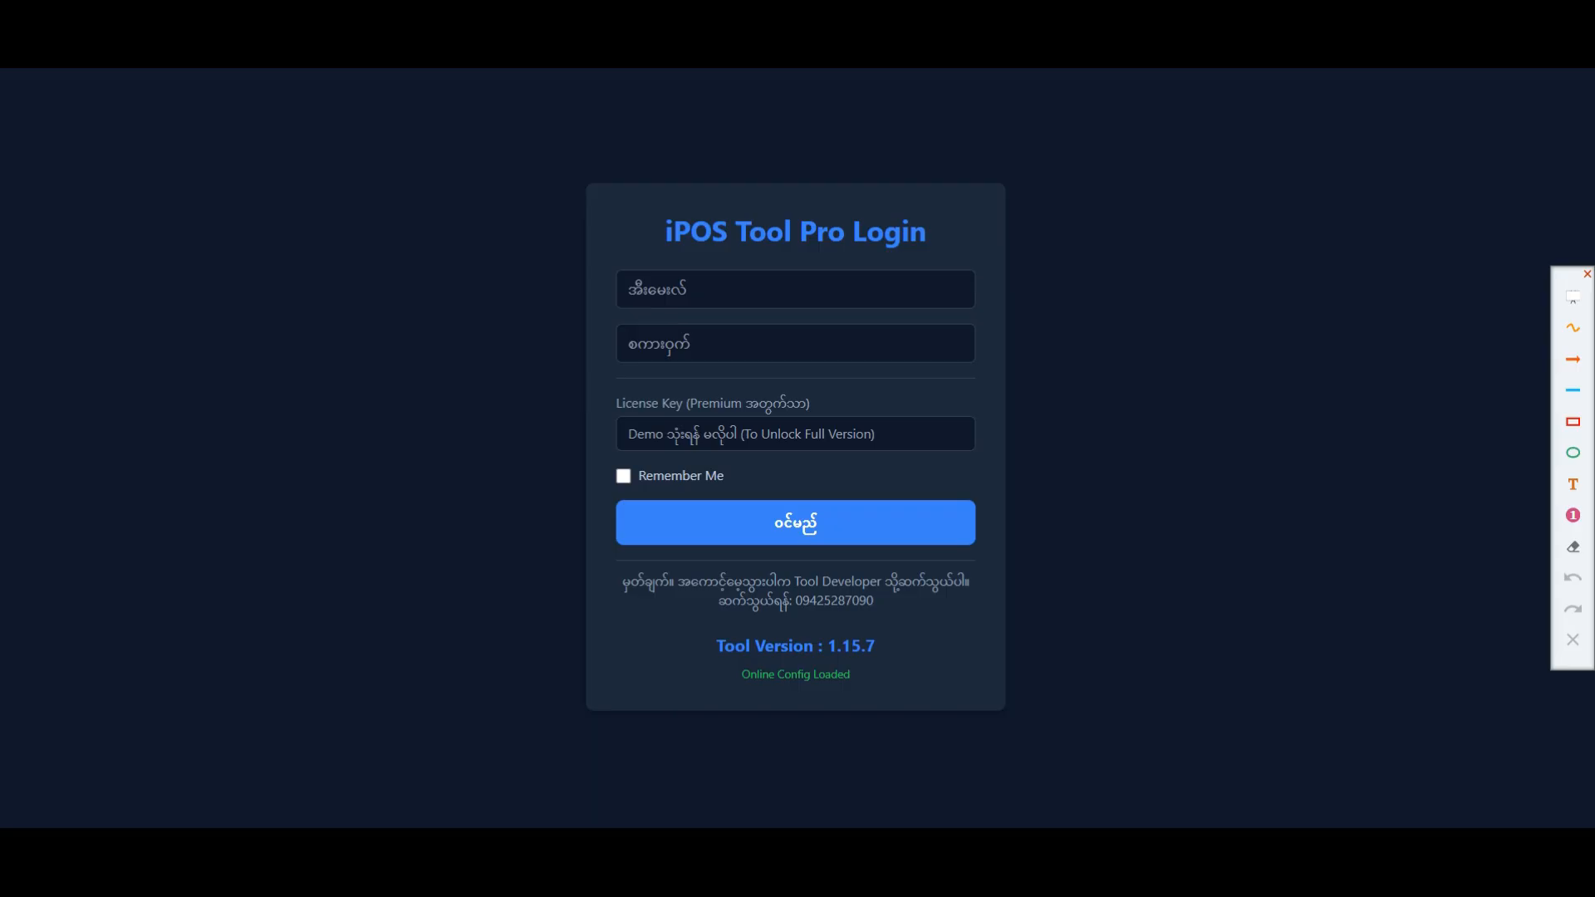
Step: Highlight the "Online Config Loaded" status on the login form with a red rectangle, and clear the annotation
{"action": "left_click_drag", "start_coordinate": [736, 678], "coordinate": [842, 679]}
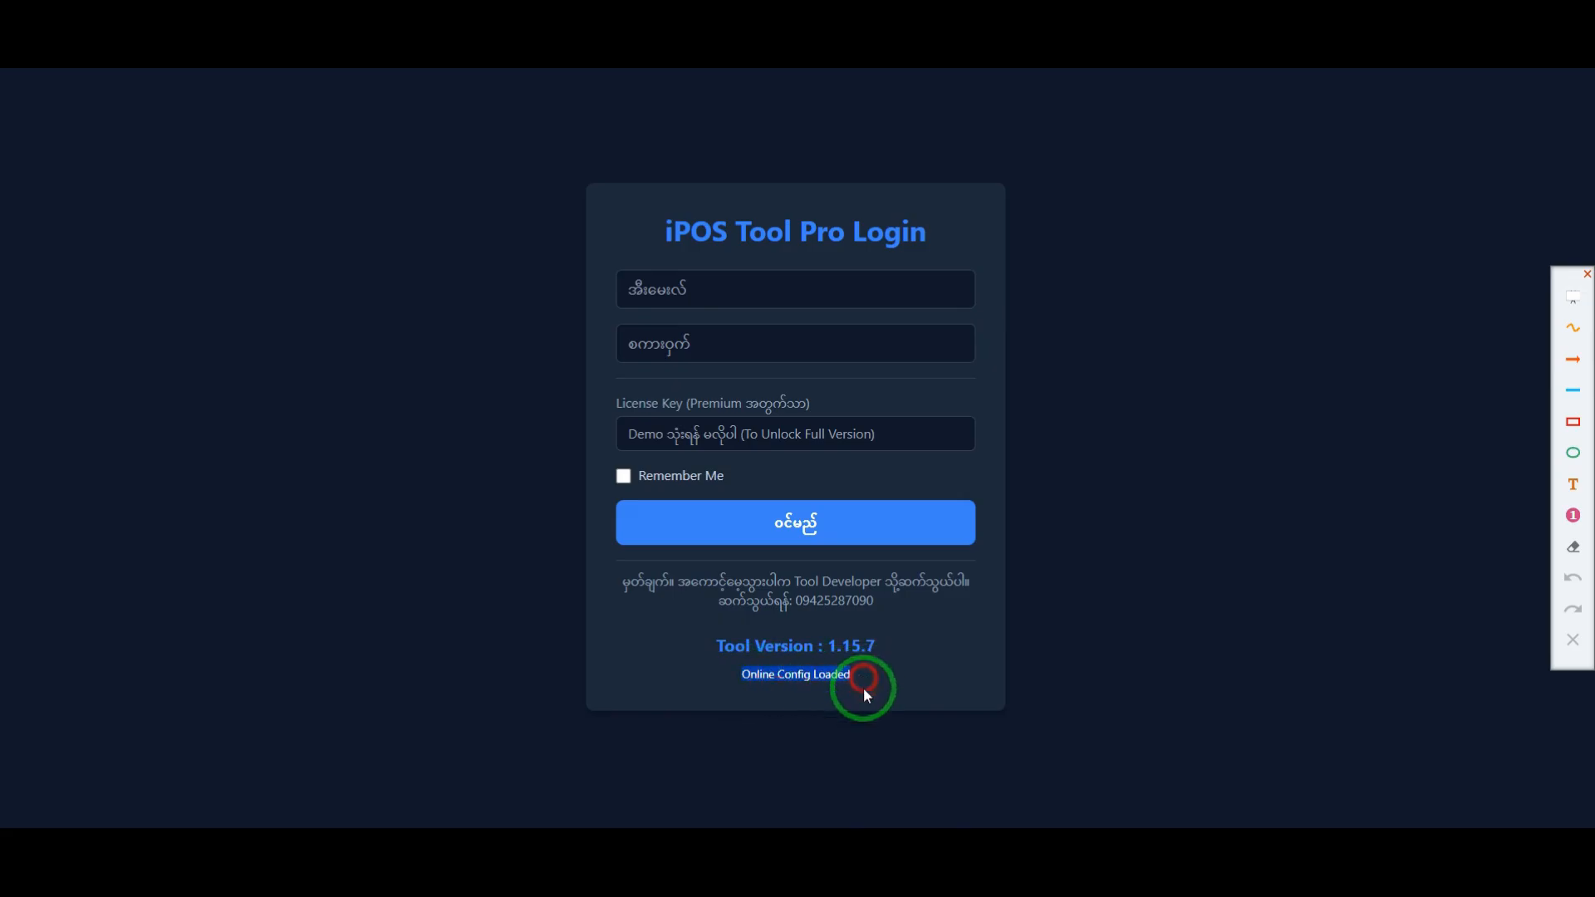
{"action": "left_click", "coordinate": [865, 692]}
{"action": "left_click", "coordinate": [1573, 417]}
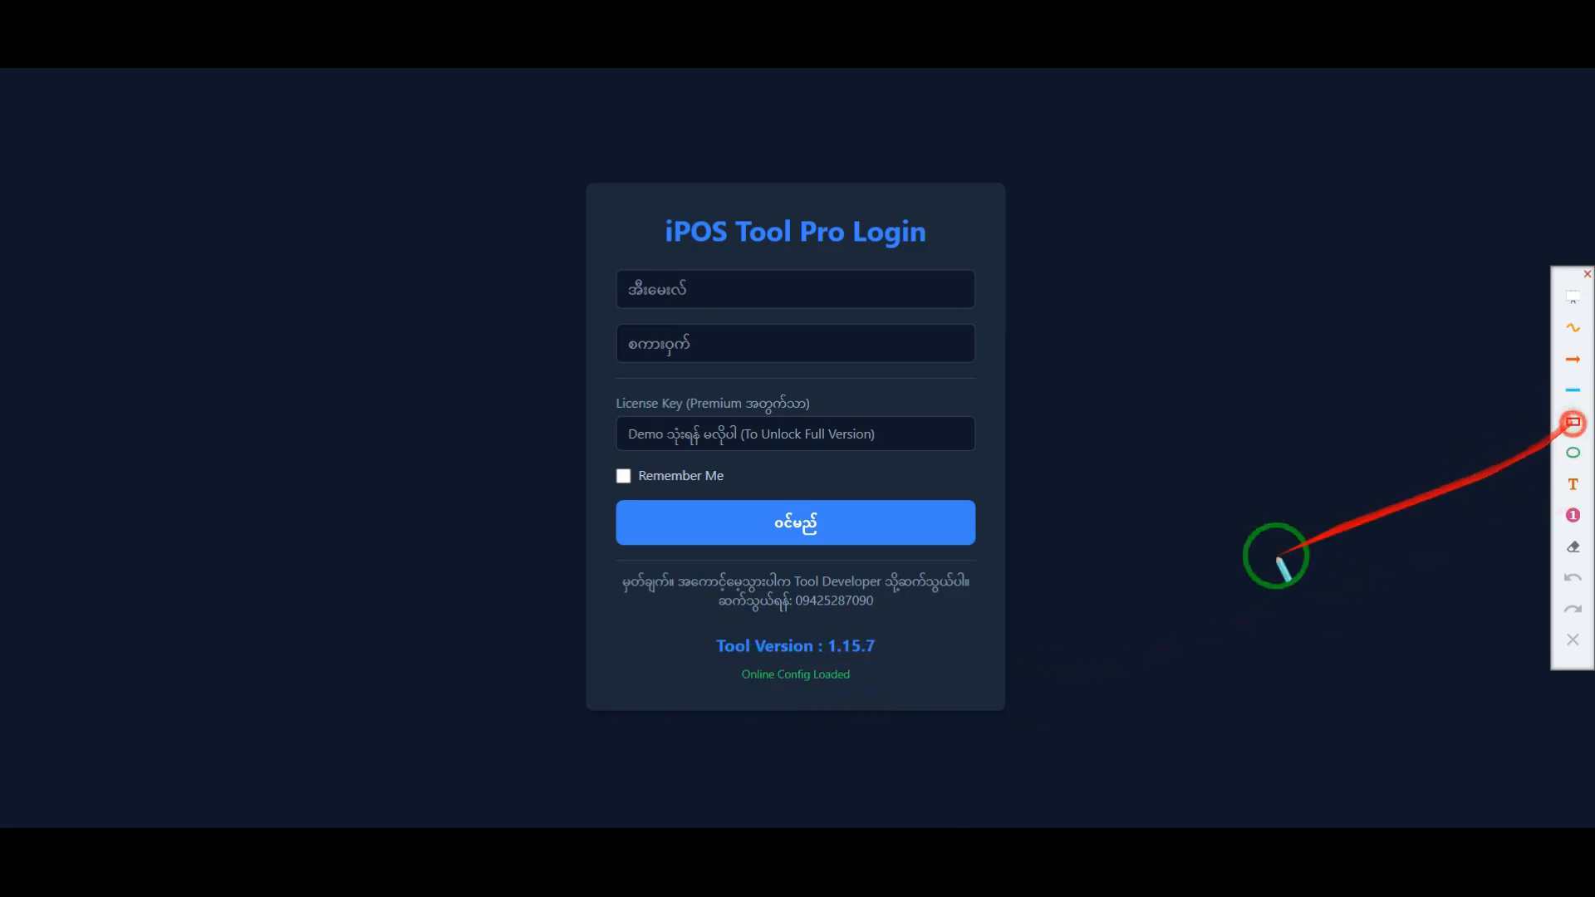
{"action": "left_click_drag", "start_coordinate": [727, 664], "coordinate": [881, 698]}
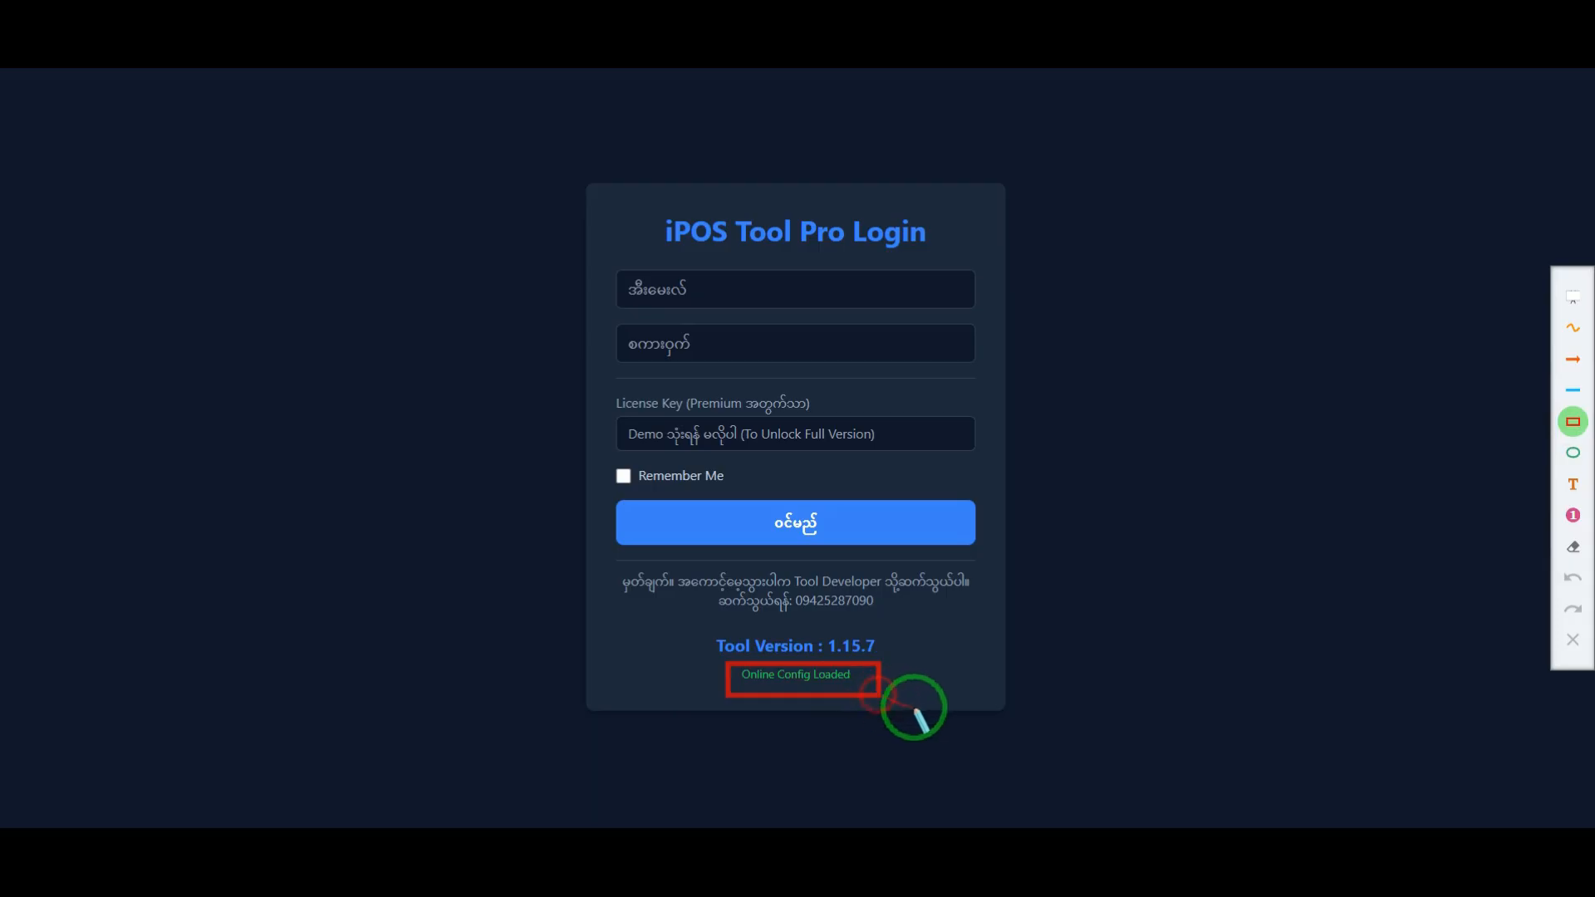
{"action": "left_click", "coordinate": [1572, 639]}
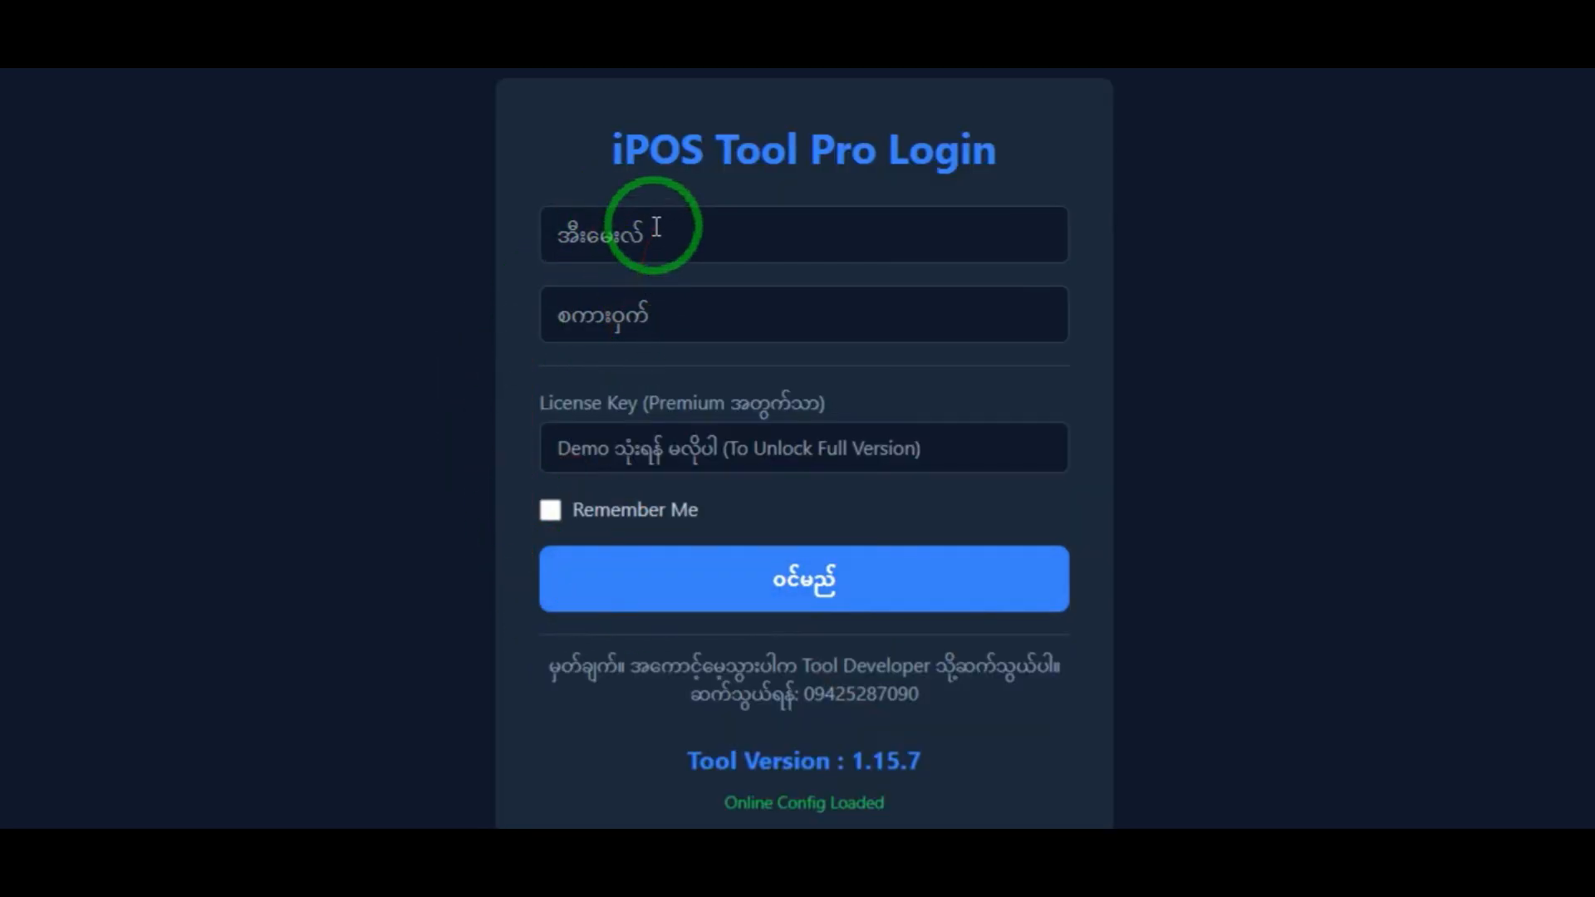
Step: Fill in the account email and password on the login form, and move to the empty license key field
{"action": "left_click", "coordinate": [629, 251]}
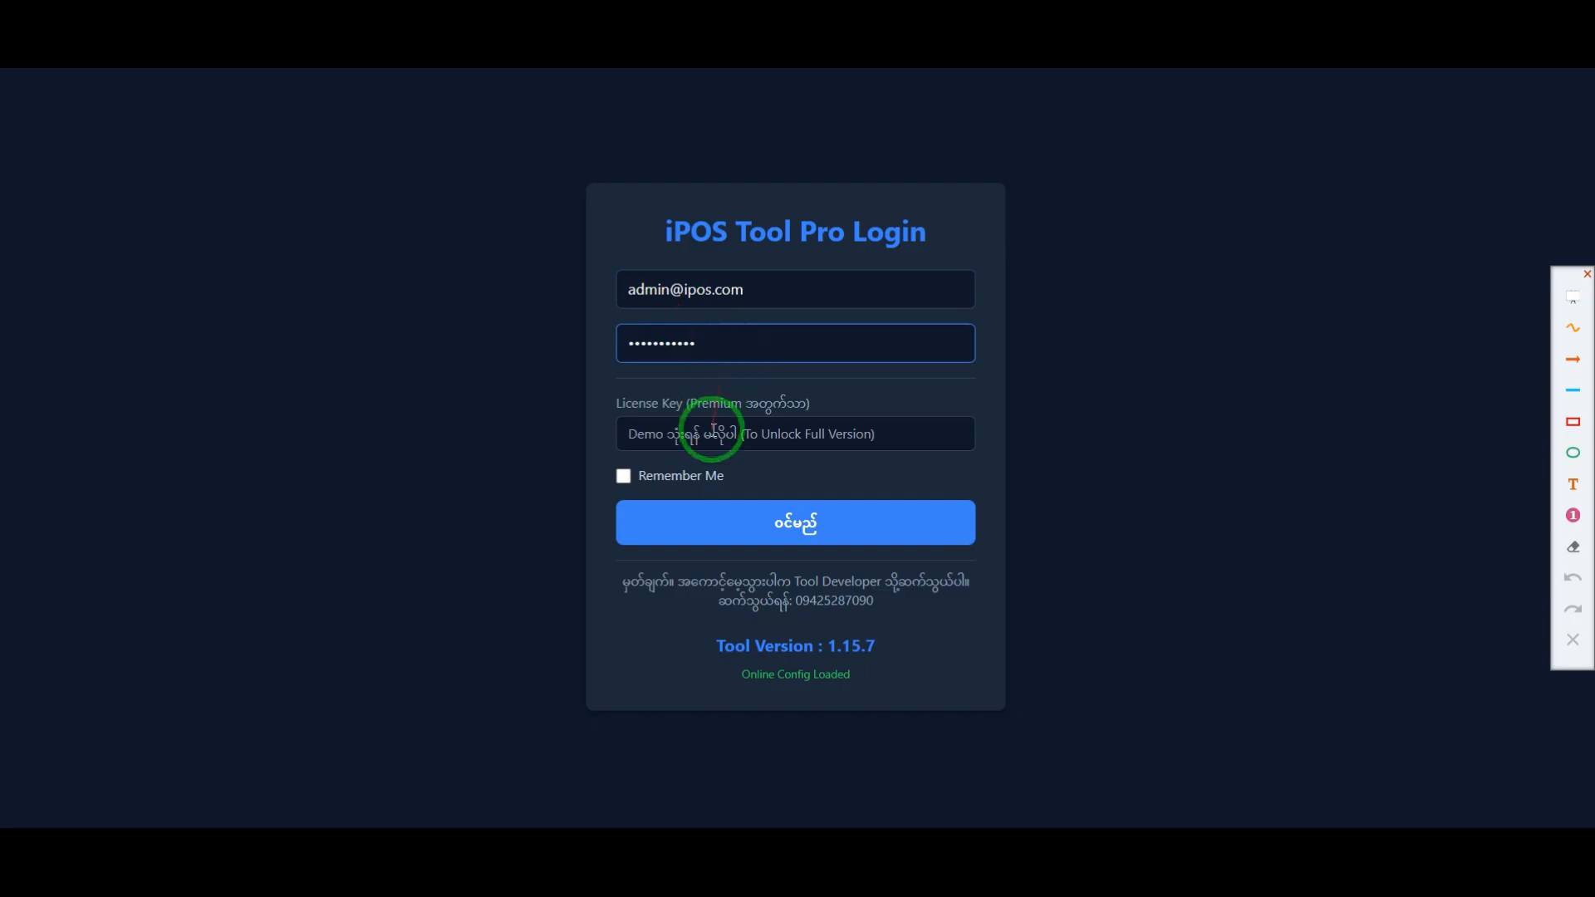
{"action": "left_click", "coordinate": [672, 440]}
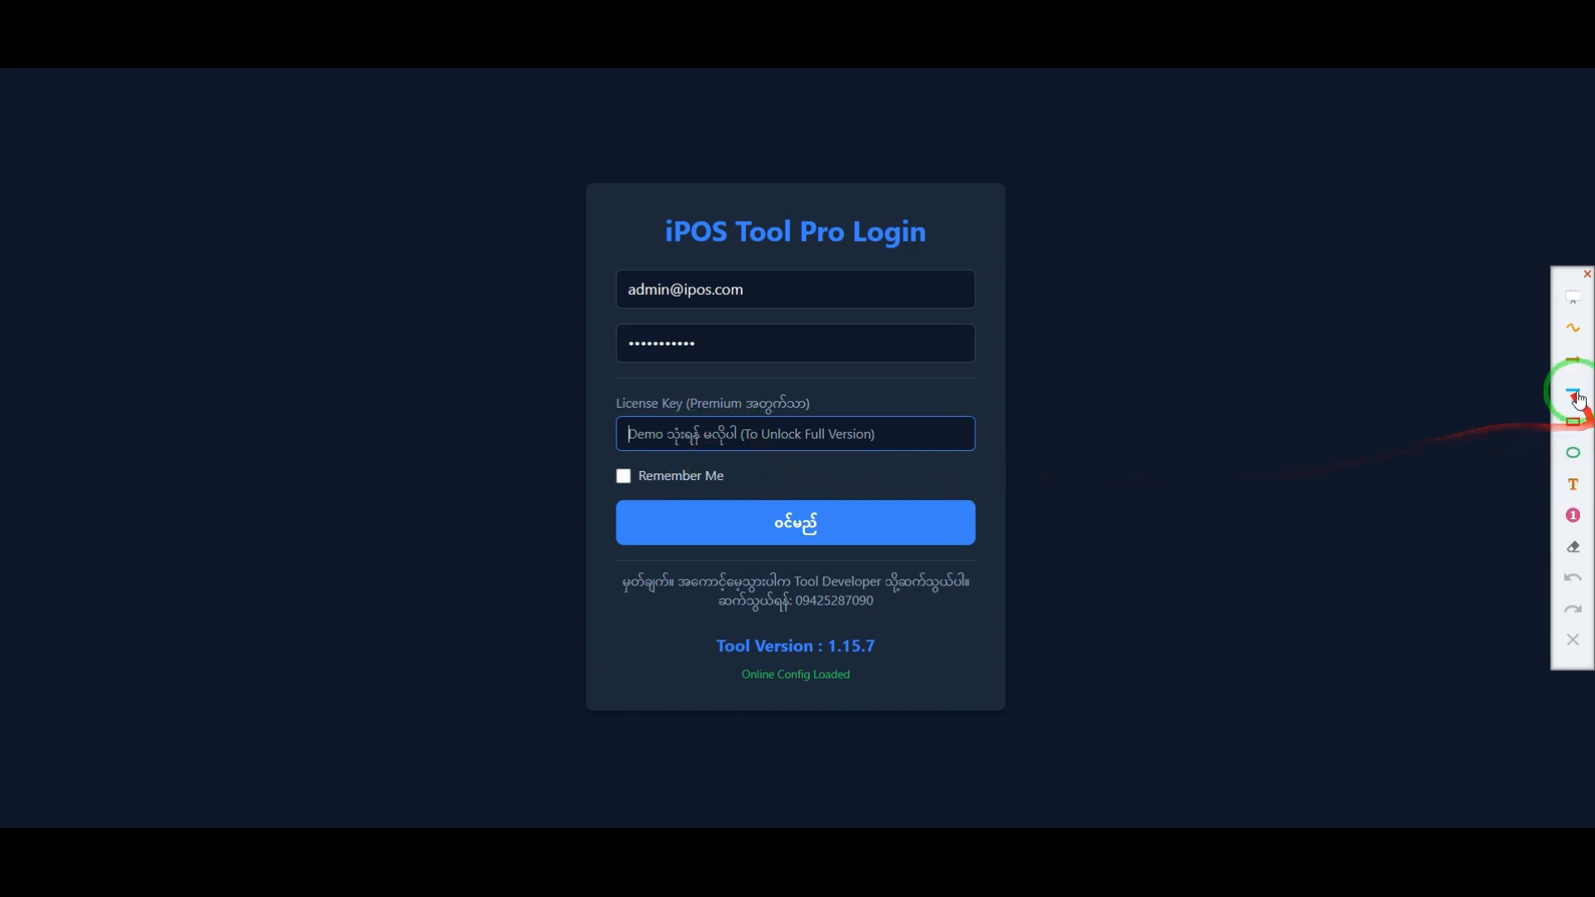
Step: Draw orange arrows pointing at the license key field and the Remember Me option
{"action": "left_click", "coordinate": [1574, 363]}
{"action": "mouse_move", "coordinate": [1356, 362]}
{"action": "left_mouse_down"}
{"action": "mouse_move", "coordinate": [1054, 442]}
{"action": "mouse_move", "coordinate": [988, 435]}
{"action": "left_mouse_up"}
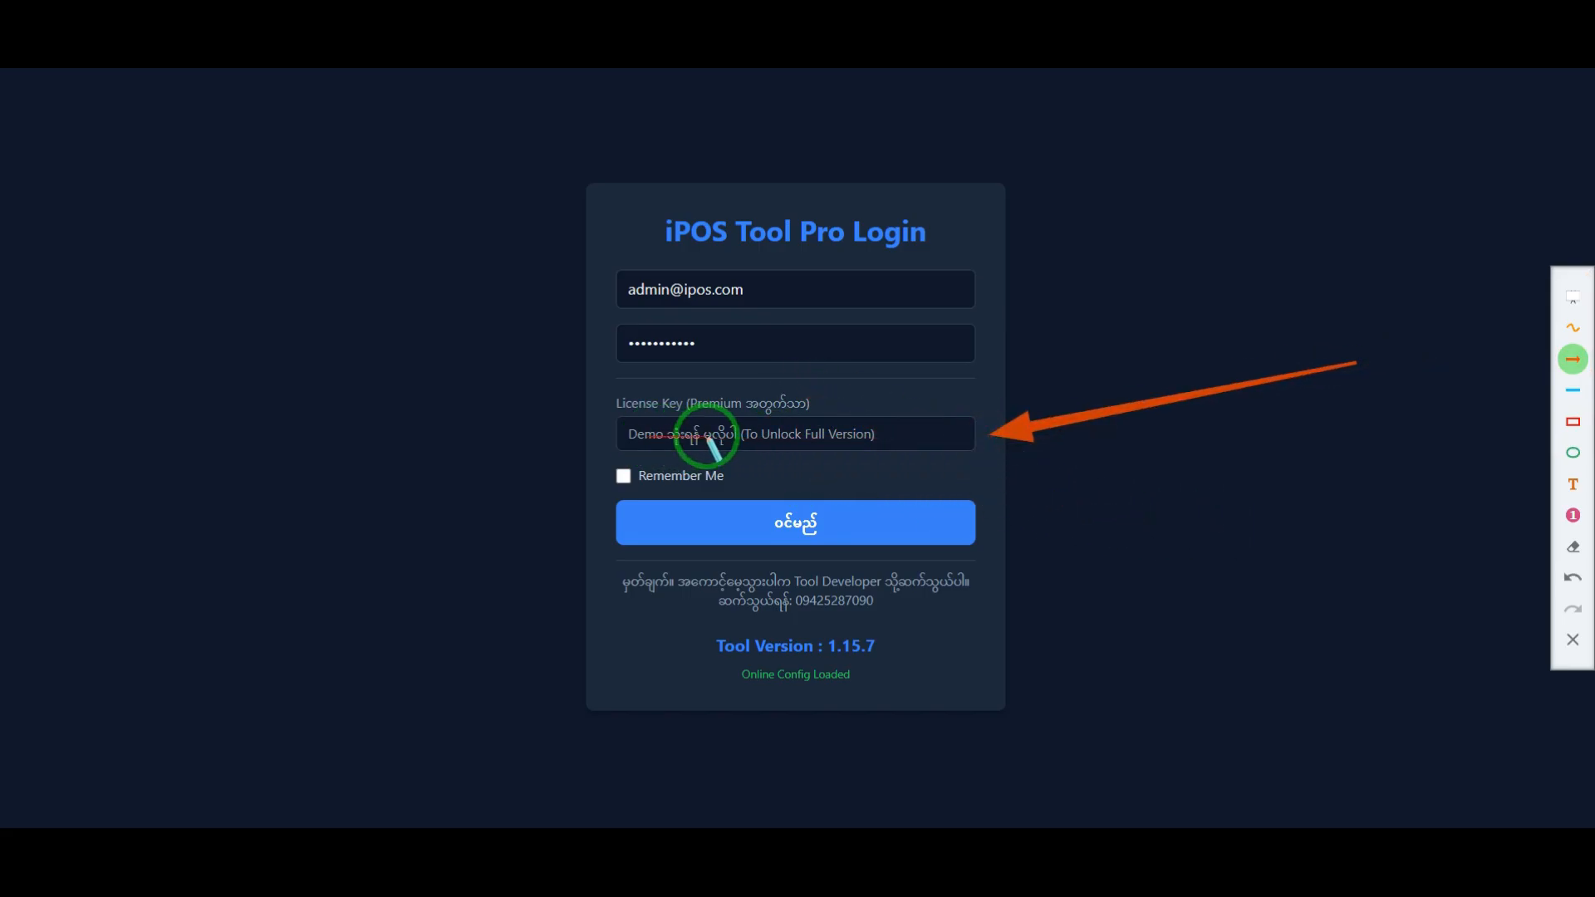
{"action": "left_click_drag", "start_coordinate": [465, 435], "coordinate": [575, 466]}
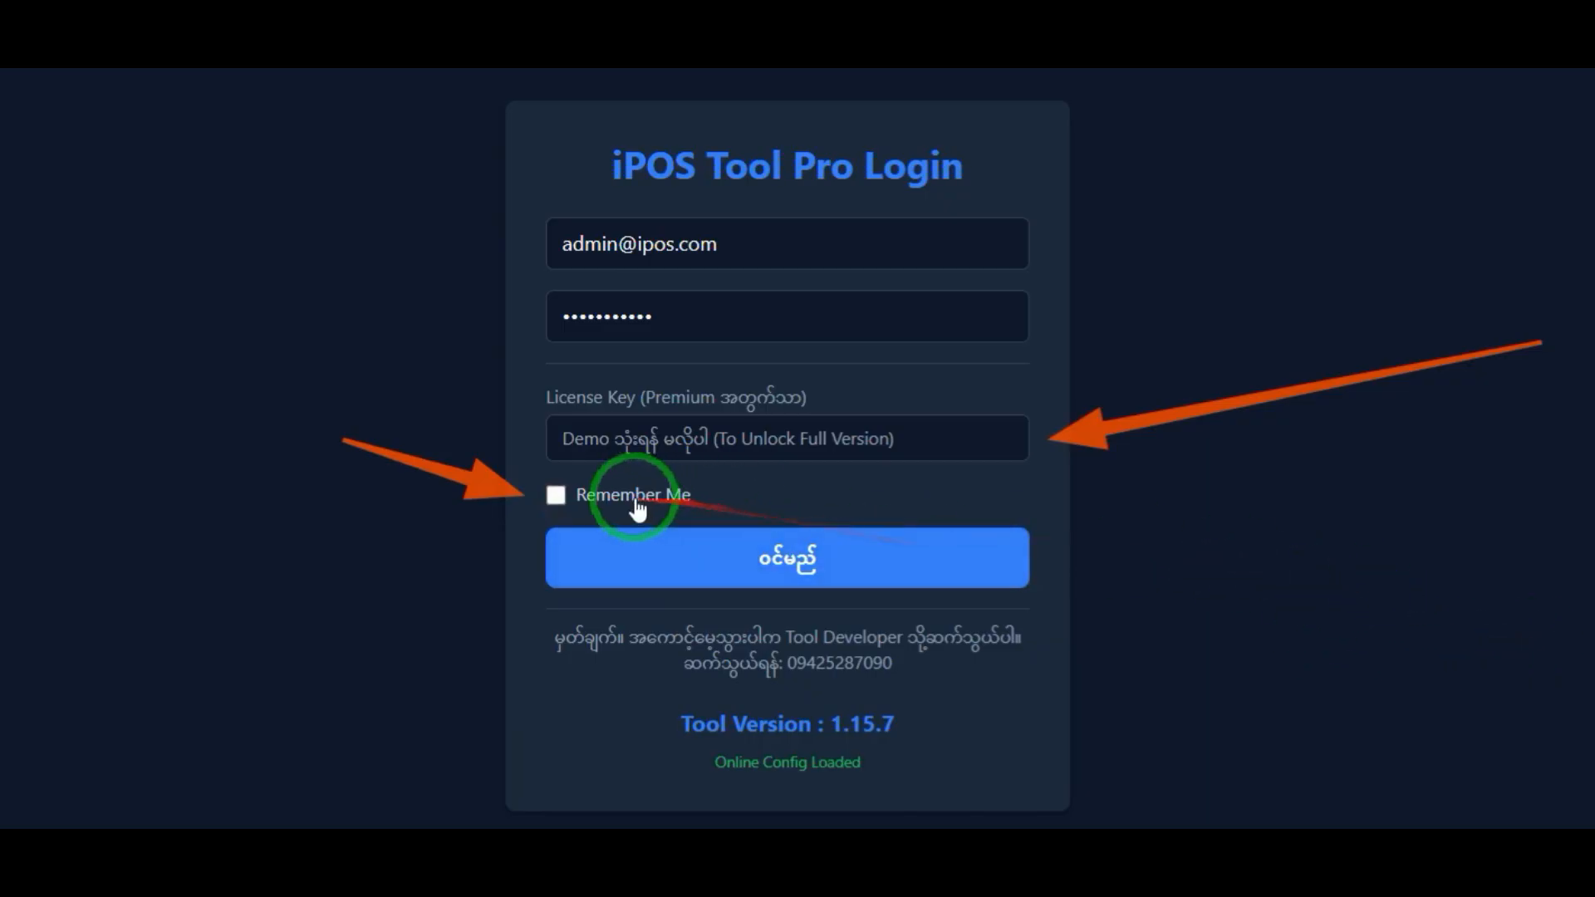
Step: Enable Remember Me and log in without a license key
{"action": "left_click", "coordinate": [593, 497]}
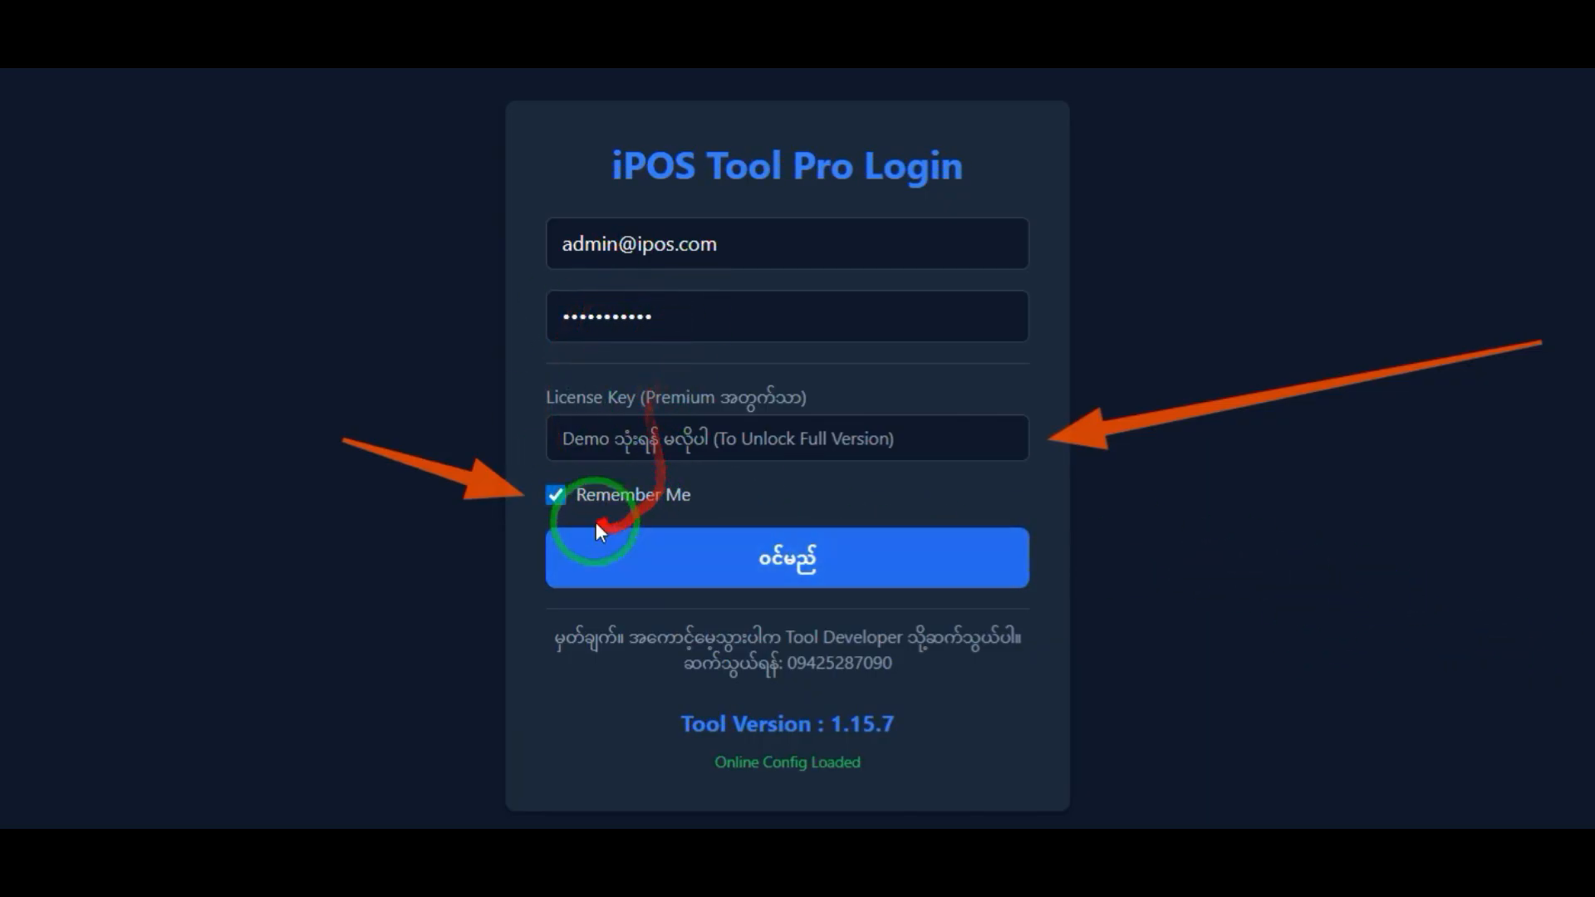
{"action": "left_click", "coordinate": [557, 495]}
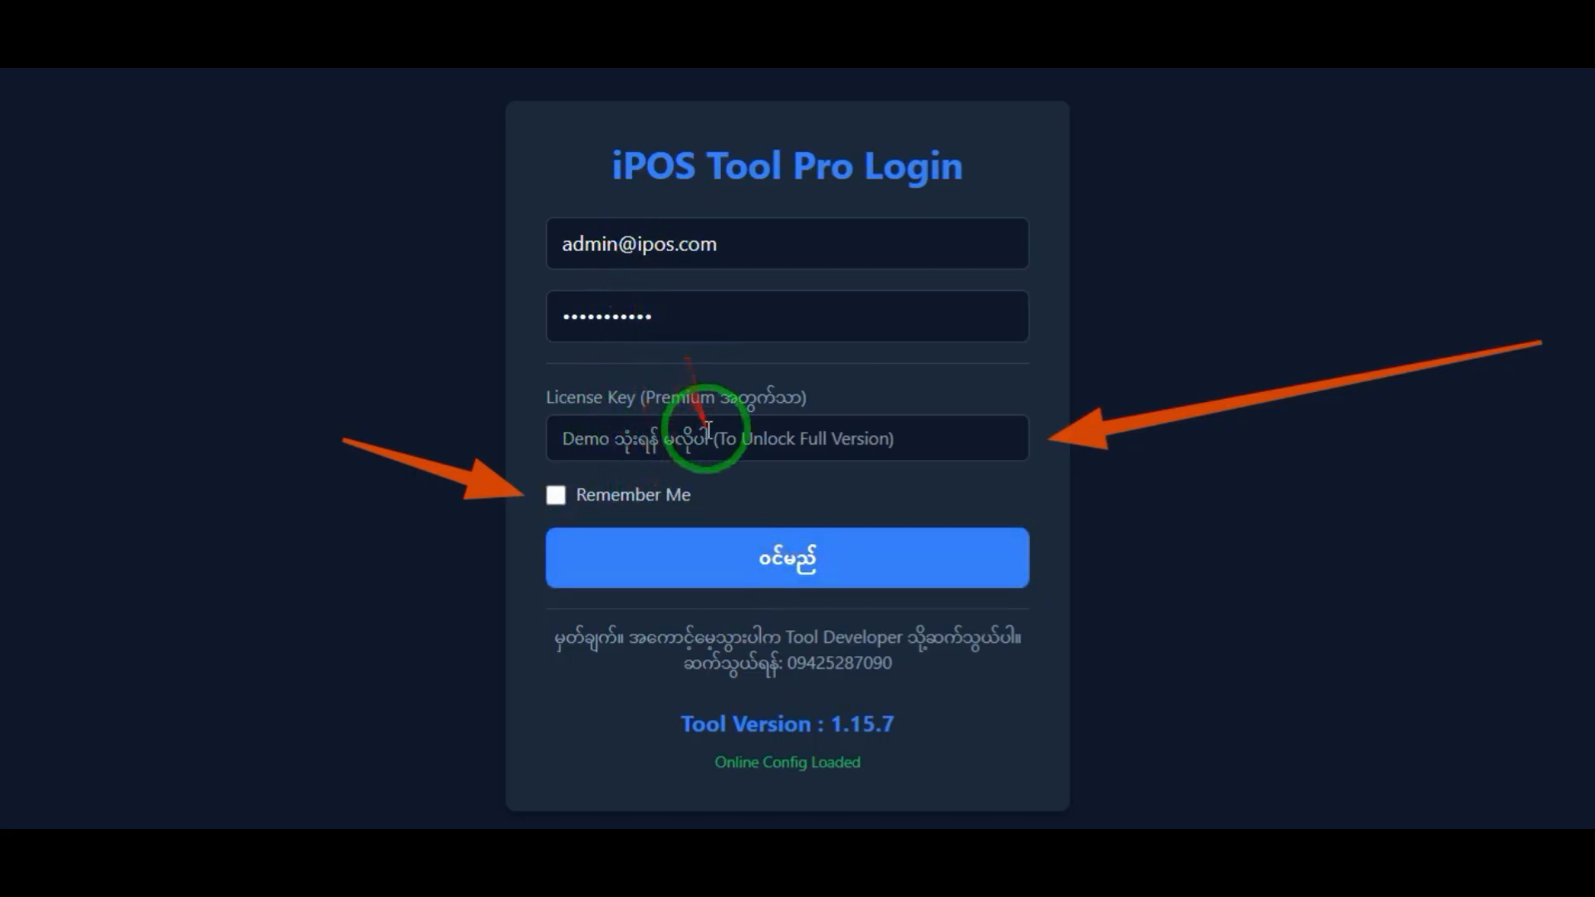
{"action": "left_click", "coordinate": [593, 503]}
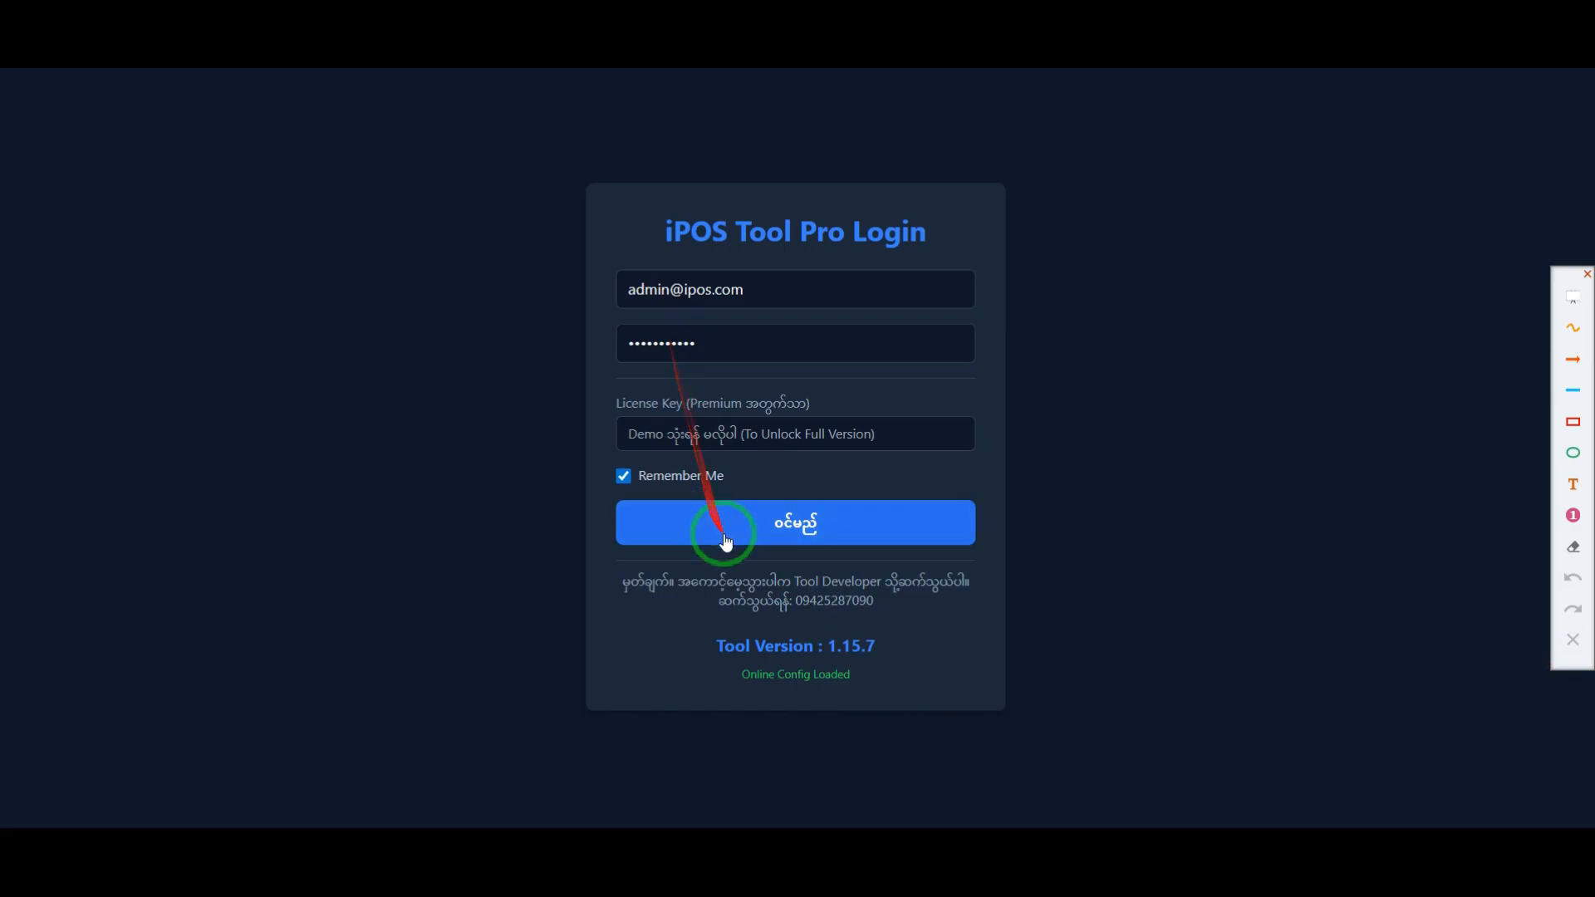
{"action": "left_click", "coordinate": [795, 536]}
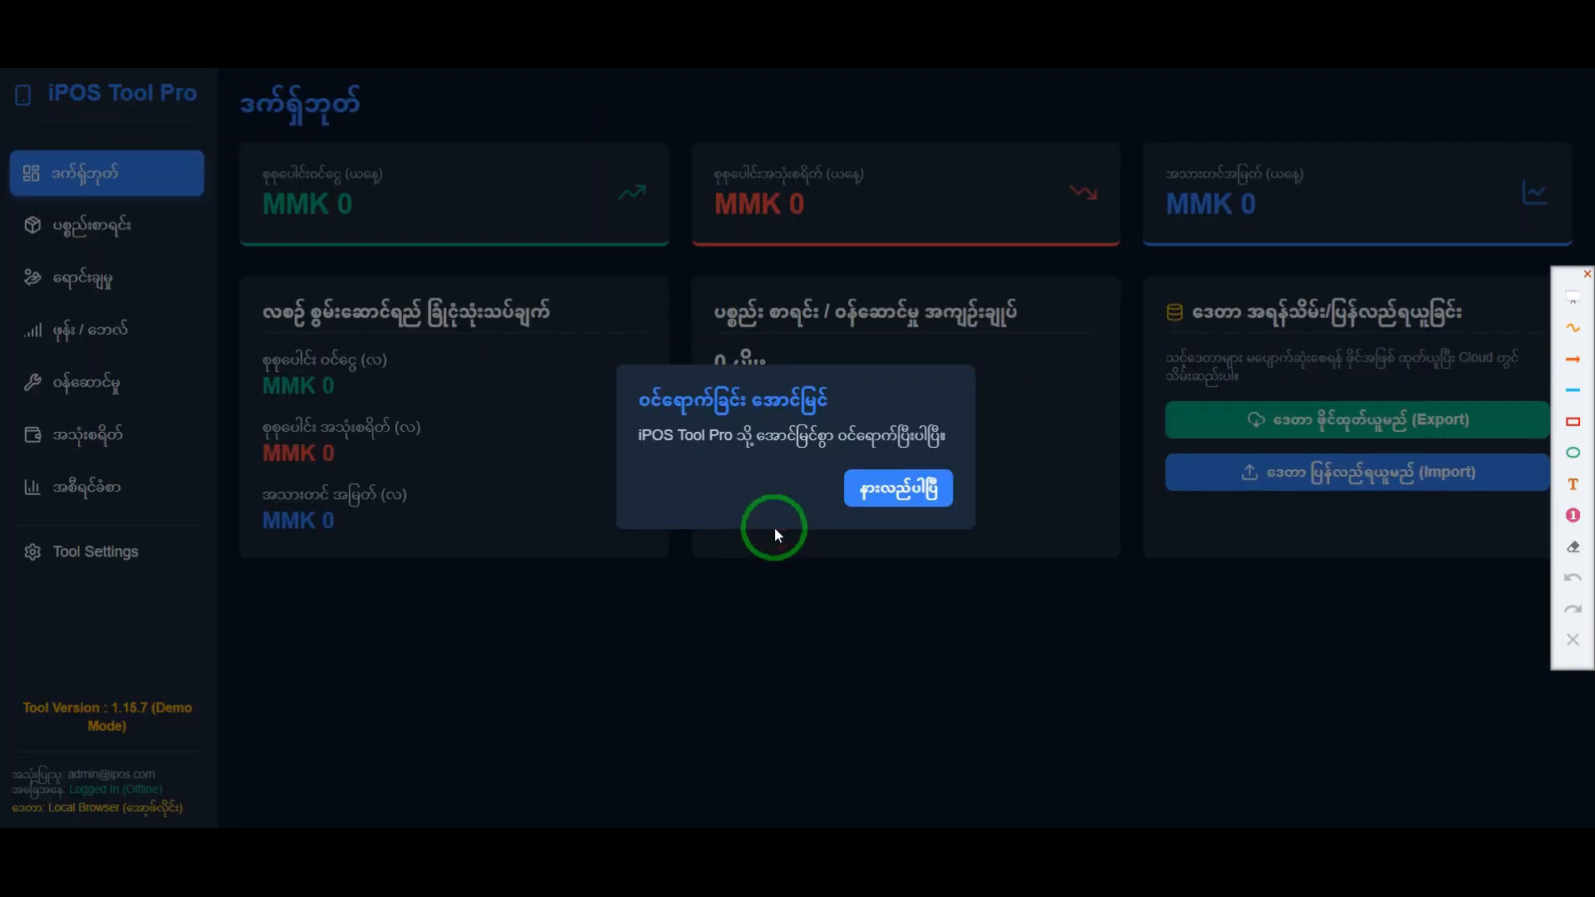
Step: Frame the login success message with a temporary red rectangle, and dismiss the message
{"action": "left_click", "coordinate": [1573, 422]}
{"action": "left_click_drag", "start_coordinate": [626, 376], "coordinate": [974, 522]}
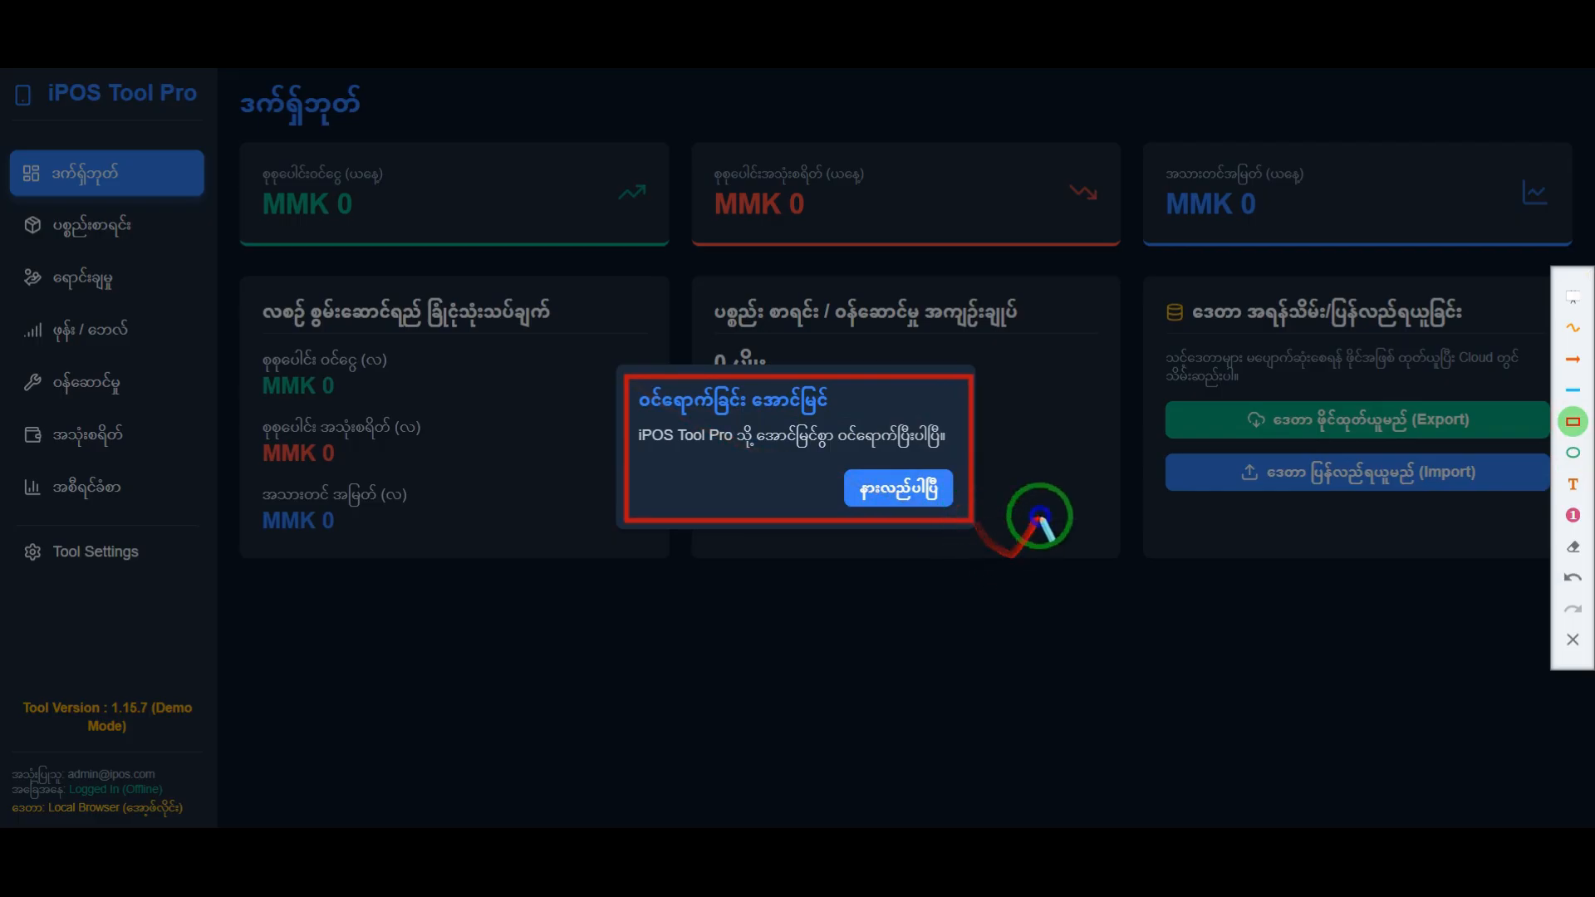
{"action": "left_click", "coordinate": [1572, 639]}
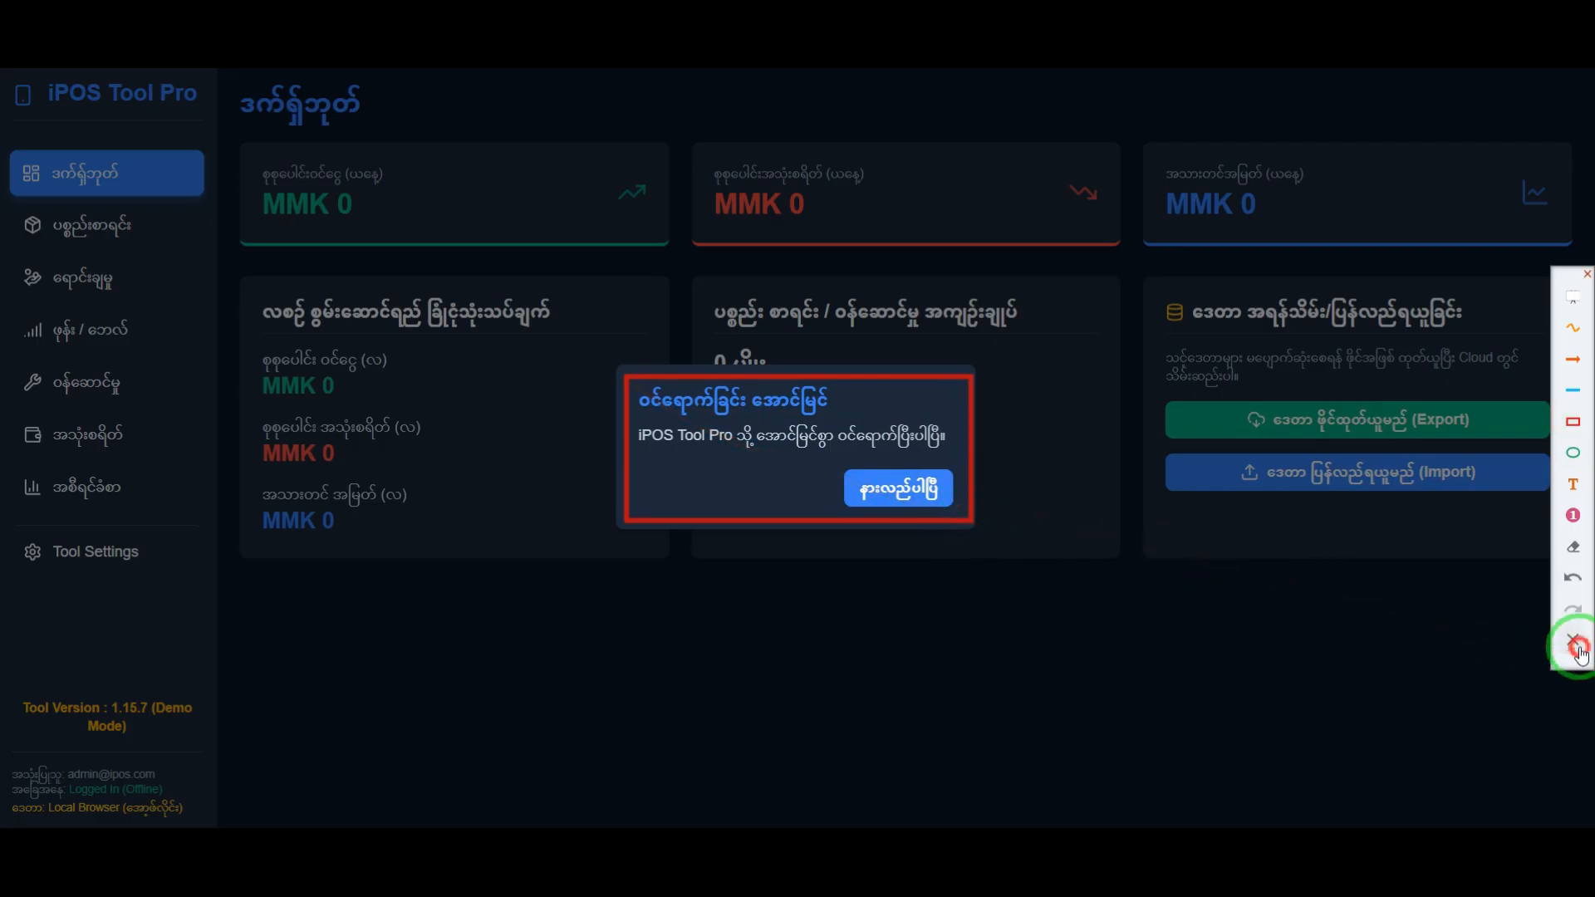
{"action": "left_click", "coordinate": [877, 488]}
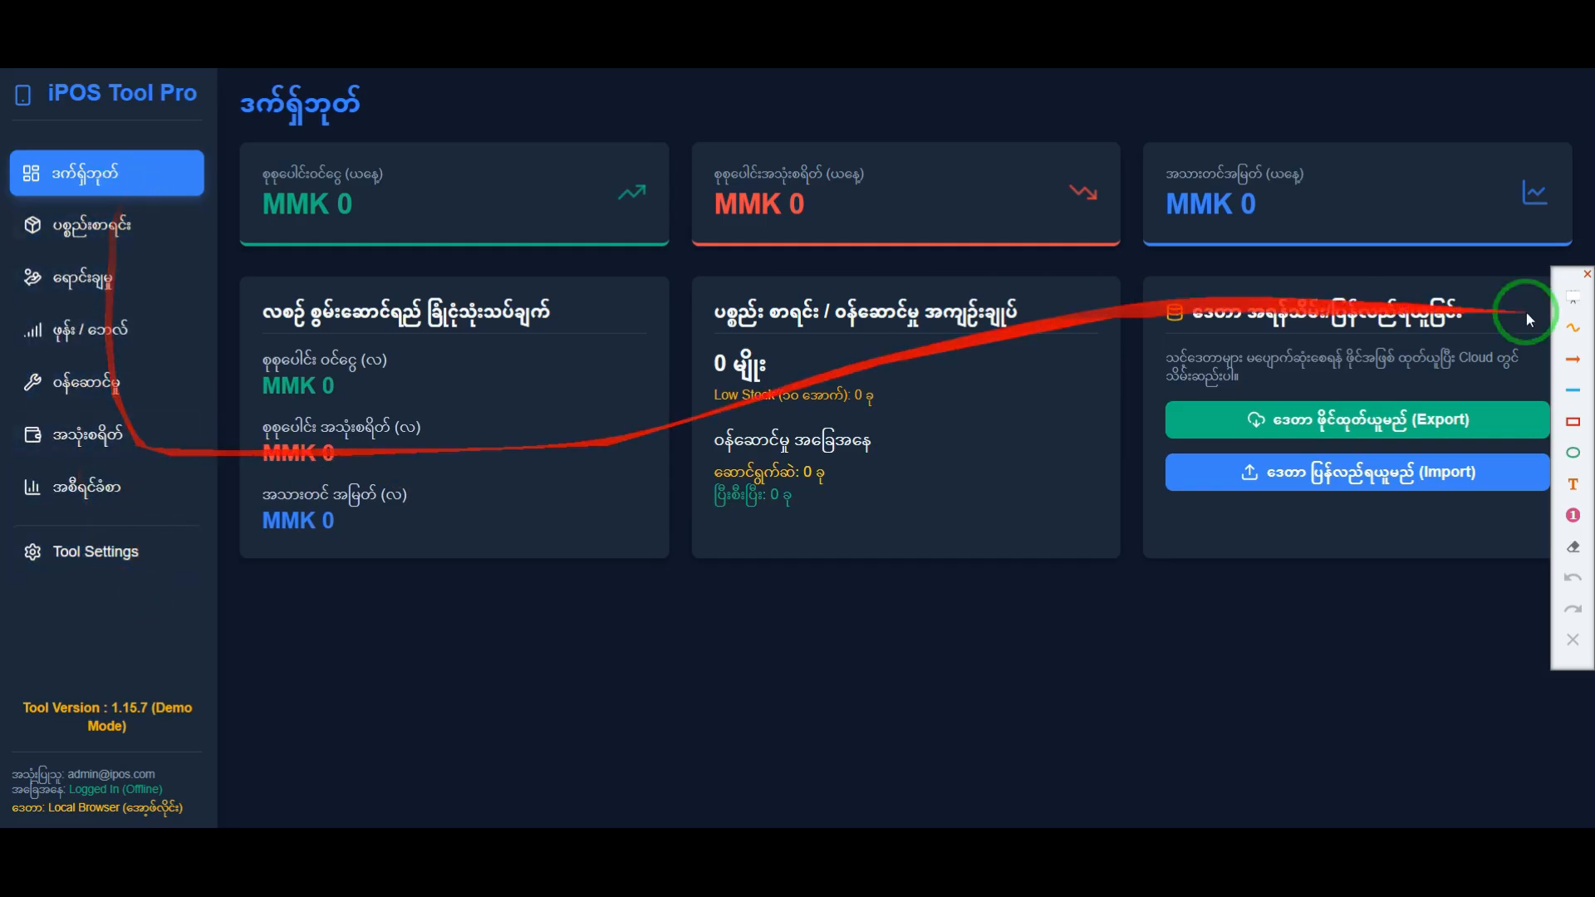
Step: Frame the sidebar menu in red and point temporary arrows at the tool version, account, login status and data location lines
{"action": "left_click", "coordinate": [1573, 424]}
{"action": "mouse_move", "coordinate": [8, 123]}
{"action": "left_mouse_down"}
{"action": "mouse_move", "coordinate": [103, 296]}
{"action": "mouse_move", "coordinate": [214, 619]}
{"action": "left_mouse_up"}
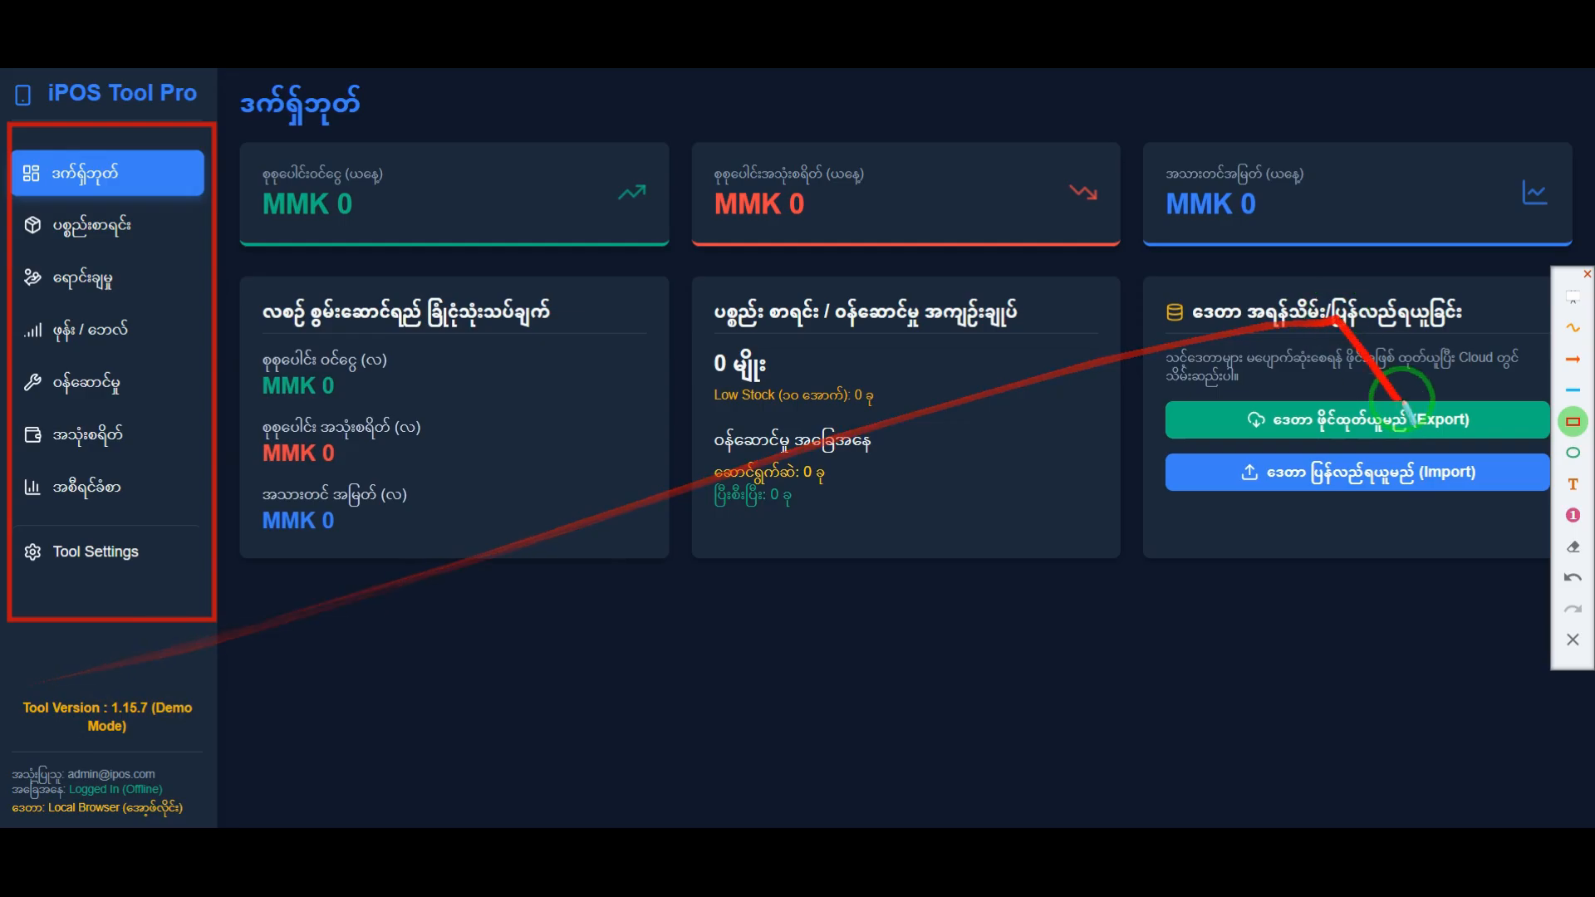
{"action": "left_click", "coordinate": [1572, 363]}
{"action": "left_click_drag", "start_coordinate": [320, 705], "coordinate": [190, 714]}
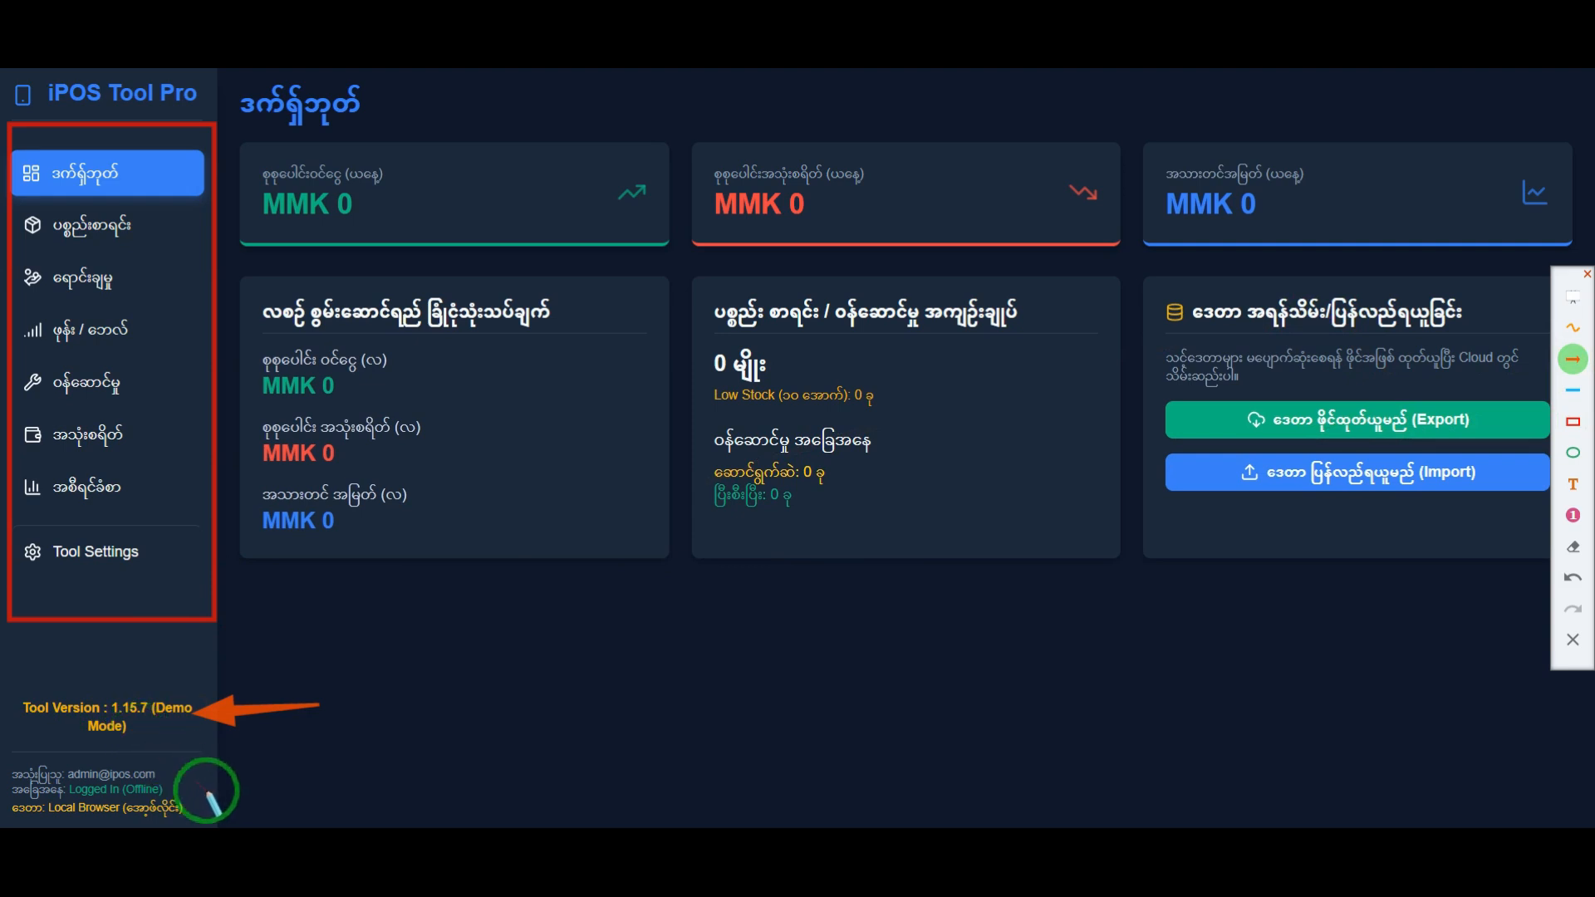
{"action": "left_click_drag", "start_coordinate": [357, 751], "coordinate": [166, 768]}
{"action": "left_click_drag", "start_coordinate": [358, 787], "coordinate": [170, 789]}
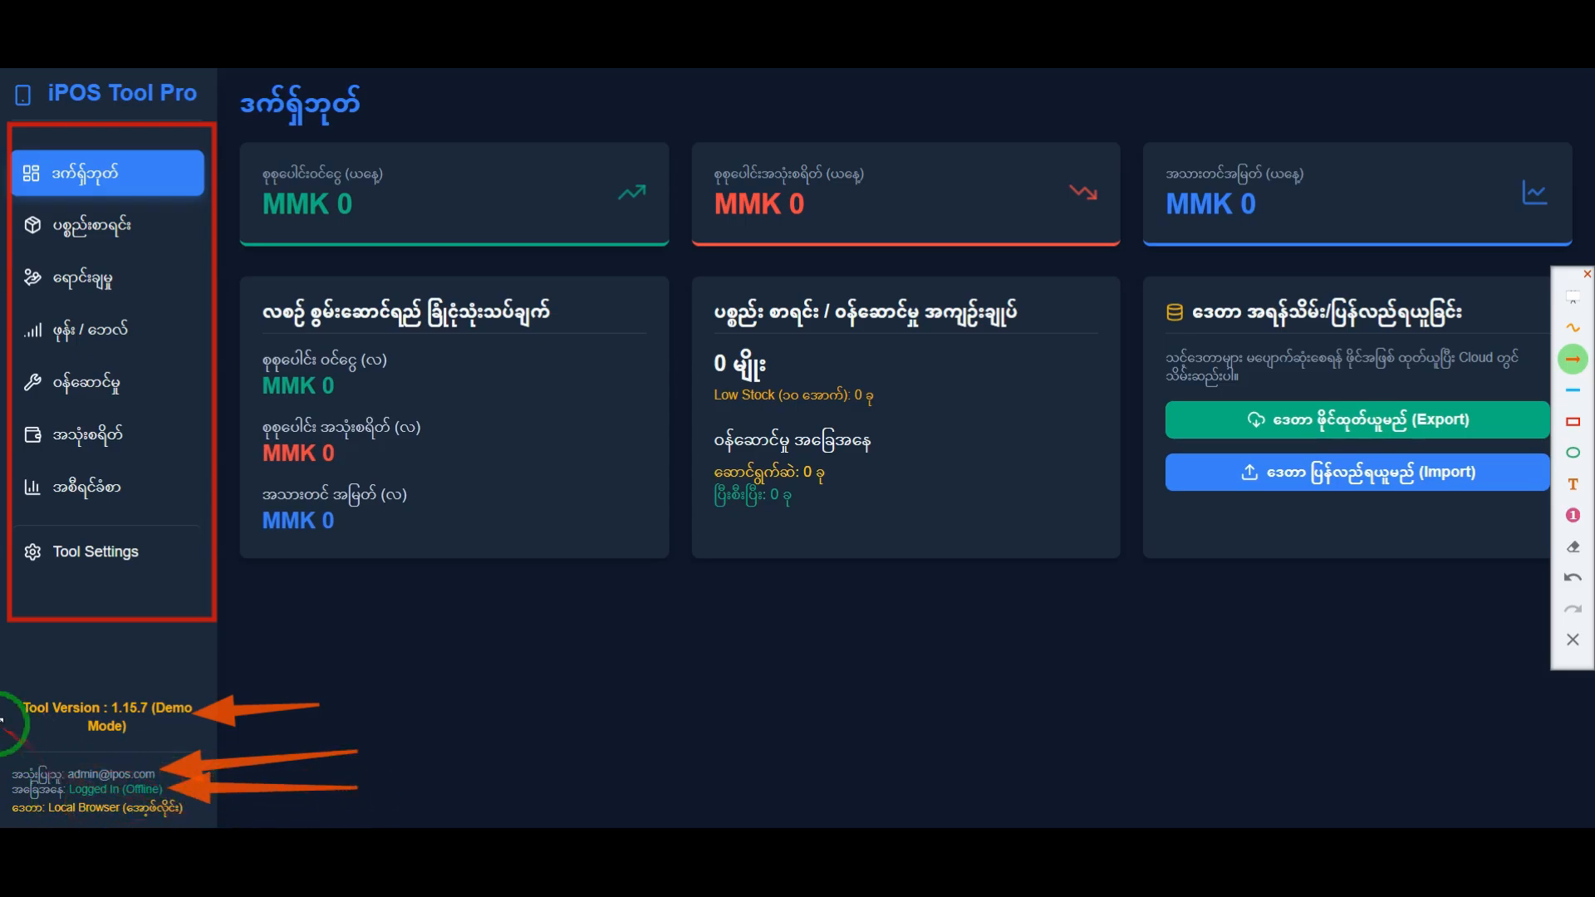
{"action": "left_click_drag", "start_coordinate": [15, 730], "coordinate": [102, 799]}
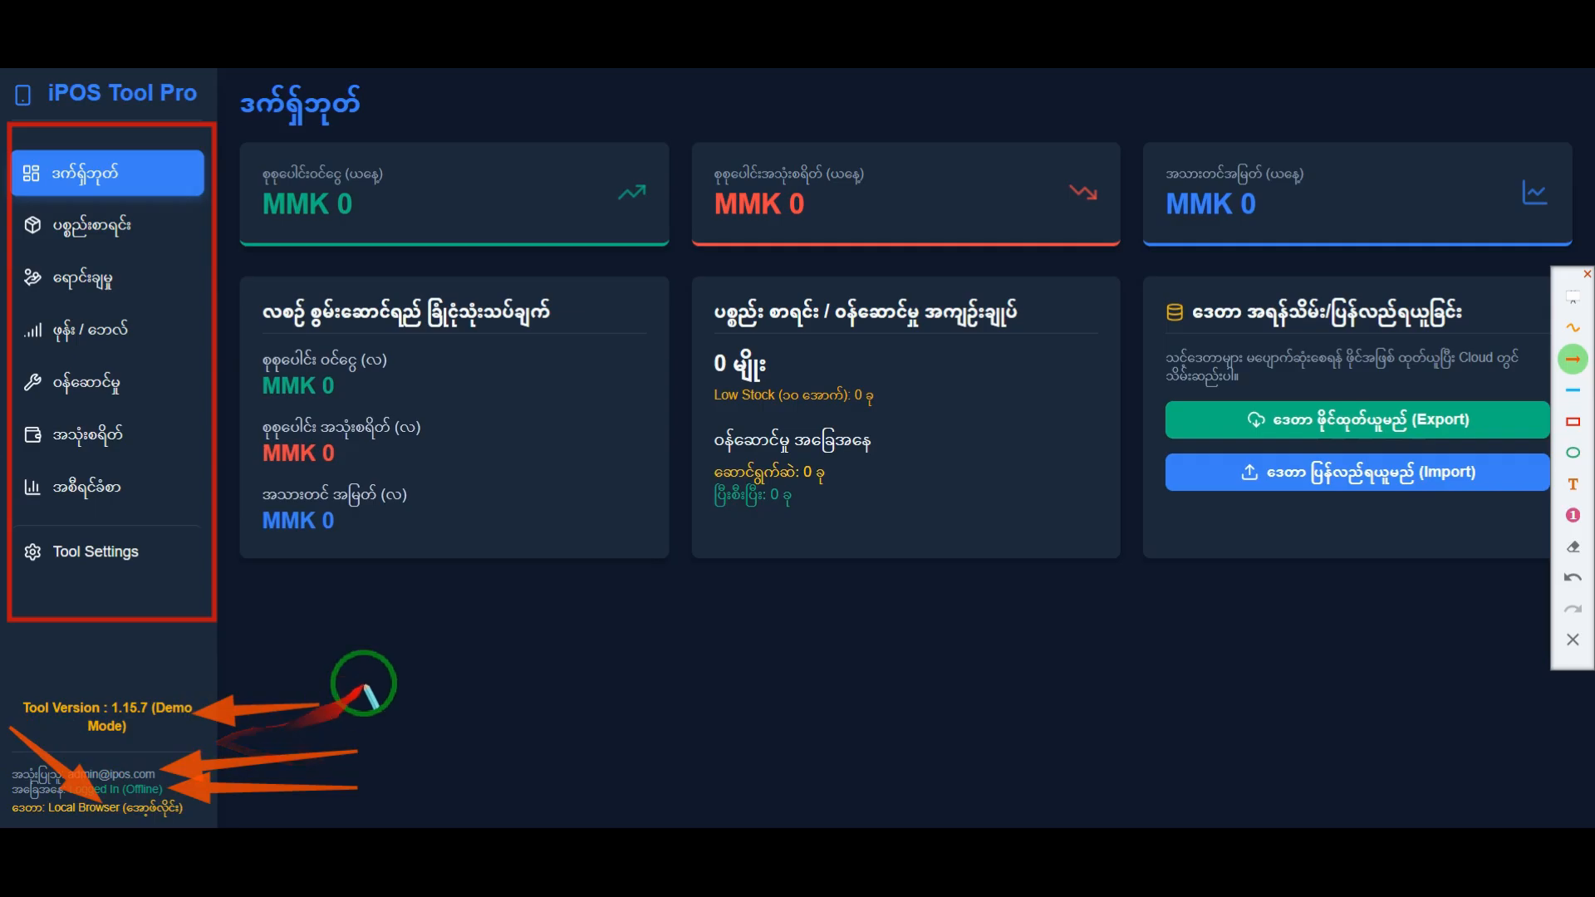
{"action": "mouse_move", "coordinate": [329, 655]}
{"action": "left_mouse_down"}
{"action": "mouse_move", "coordinate": [430, 367]}
{"action": "mouse_move", "coordinate": [777, 586]}
{"action": "mouse_move", "coordinate": [540, 664]}
{"action": "mouse_move", "coordinate": [592, 558]}
{"action": "mouse_move", "coordinate": [654, 658]}
{"action": "mouse_move", "coordinate": [445, 623]}
{"action": "mouse_move", "coordinate": [540, 534]}
{"action": "mouse_move", "coordinate": [587, 598]}
{"action": "mouse_move", "coordinate": [566, 633]}
{"action": "mouse_move", "coordinate": [840, 634]}
{"action": "mouse_move", "coordinate": [758, 605]}
{"action": "left_mouse_up"}
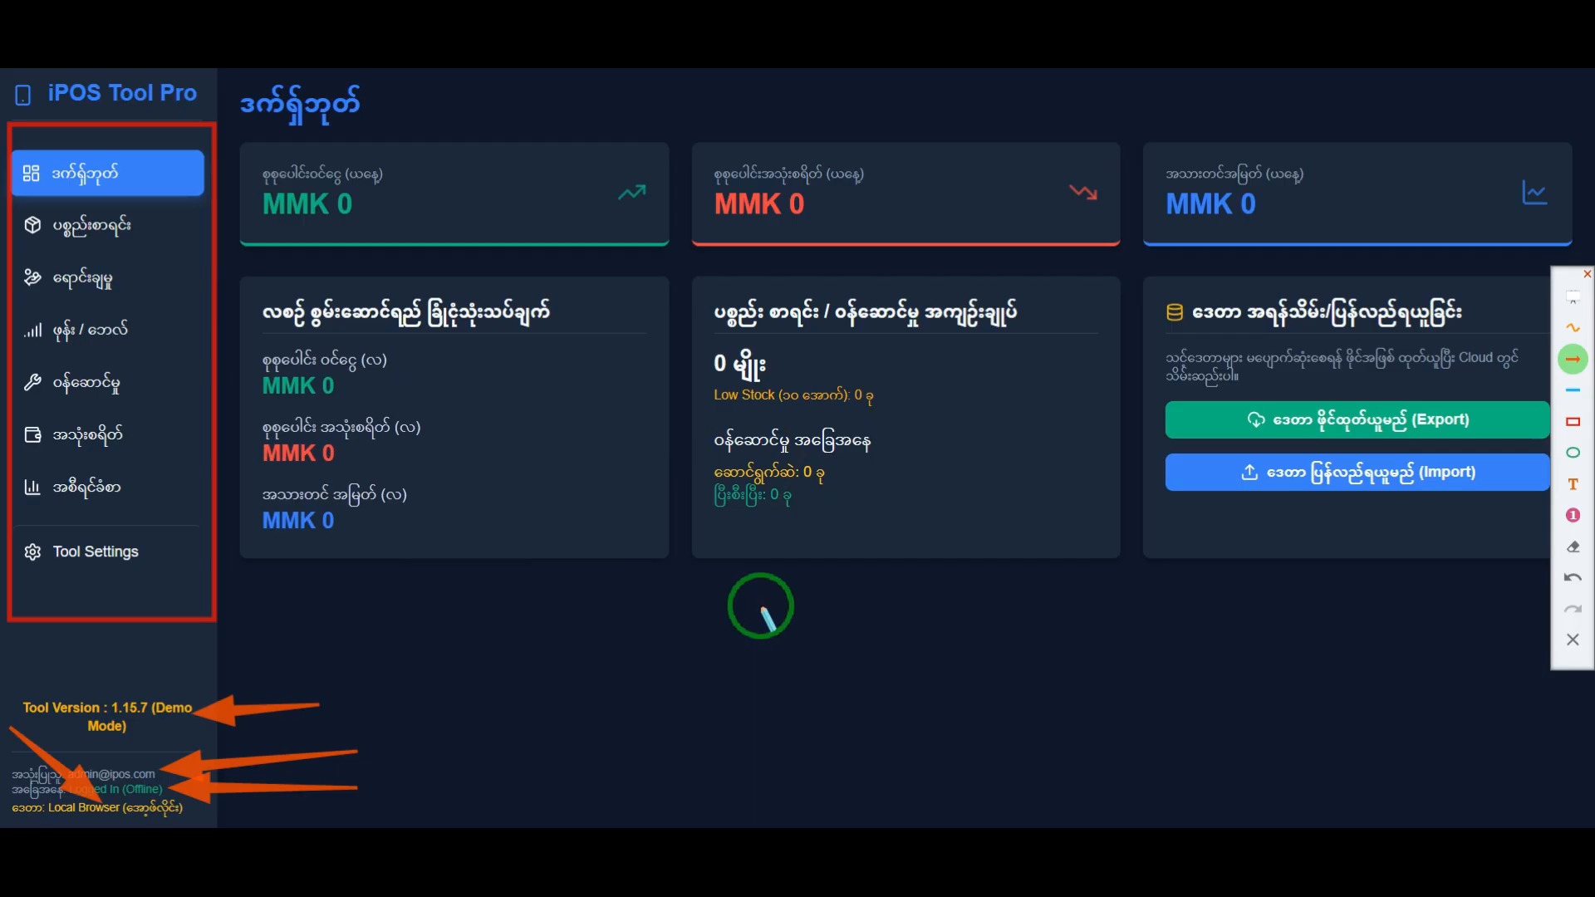
{"action": "right_click", "coordinate": [1388, 628]}
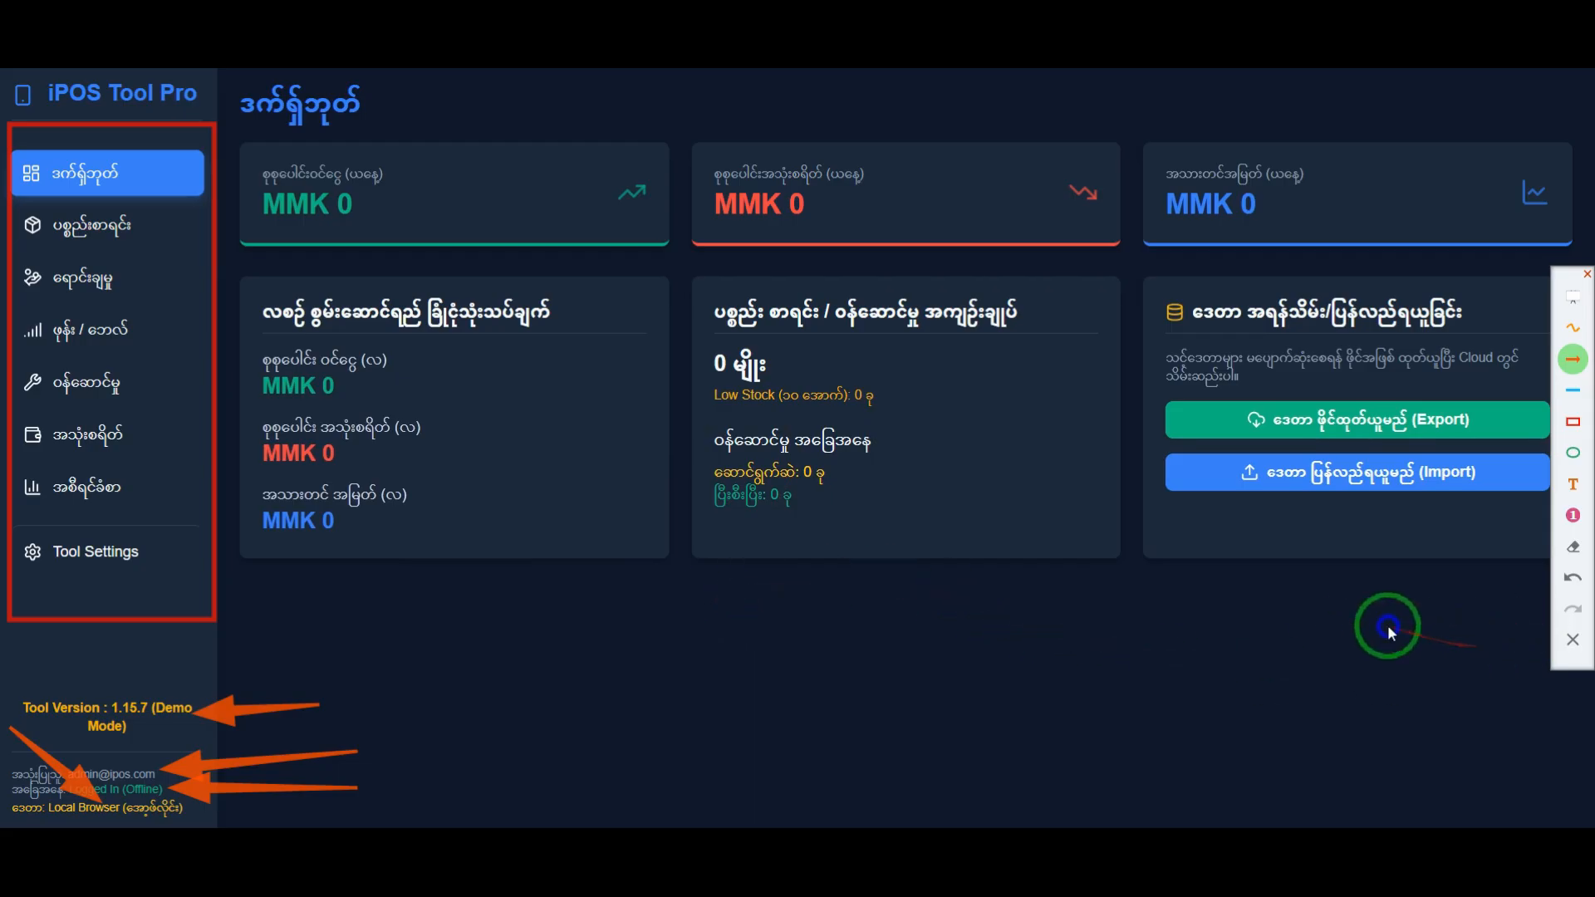
{"action": "left_click", "coordinate": [1572, 640]}
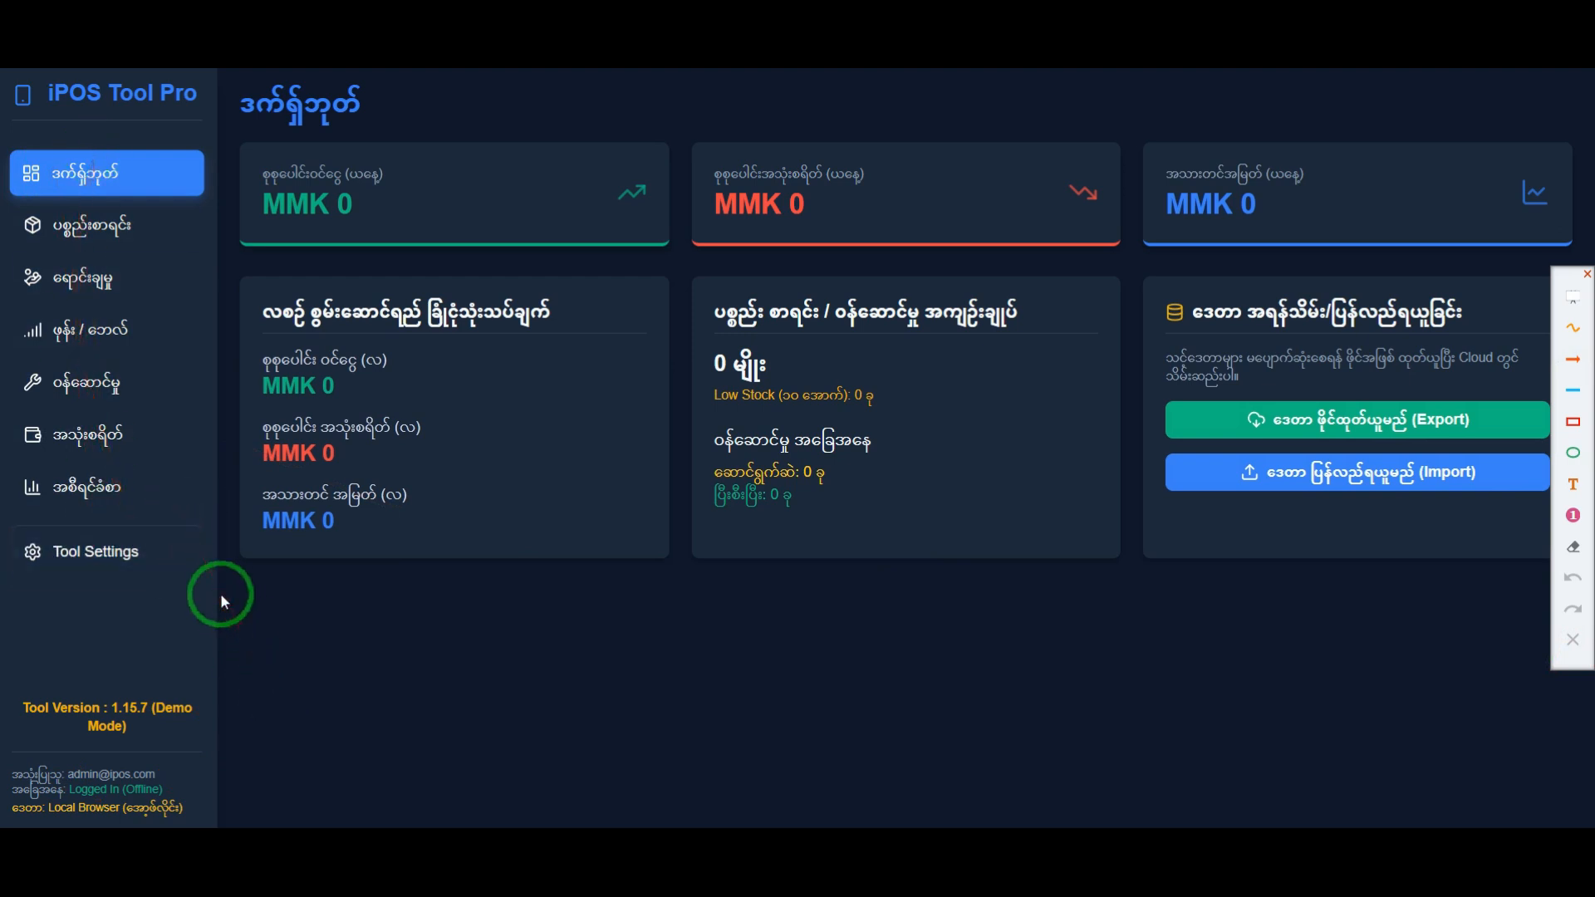
Step: Point an orange arrow at the ဝန်ဆောင်မှု entry of the sidebar menu, and clear the annotation
{"action": "left_click", "coordinate": [1574, 360]}
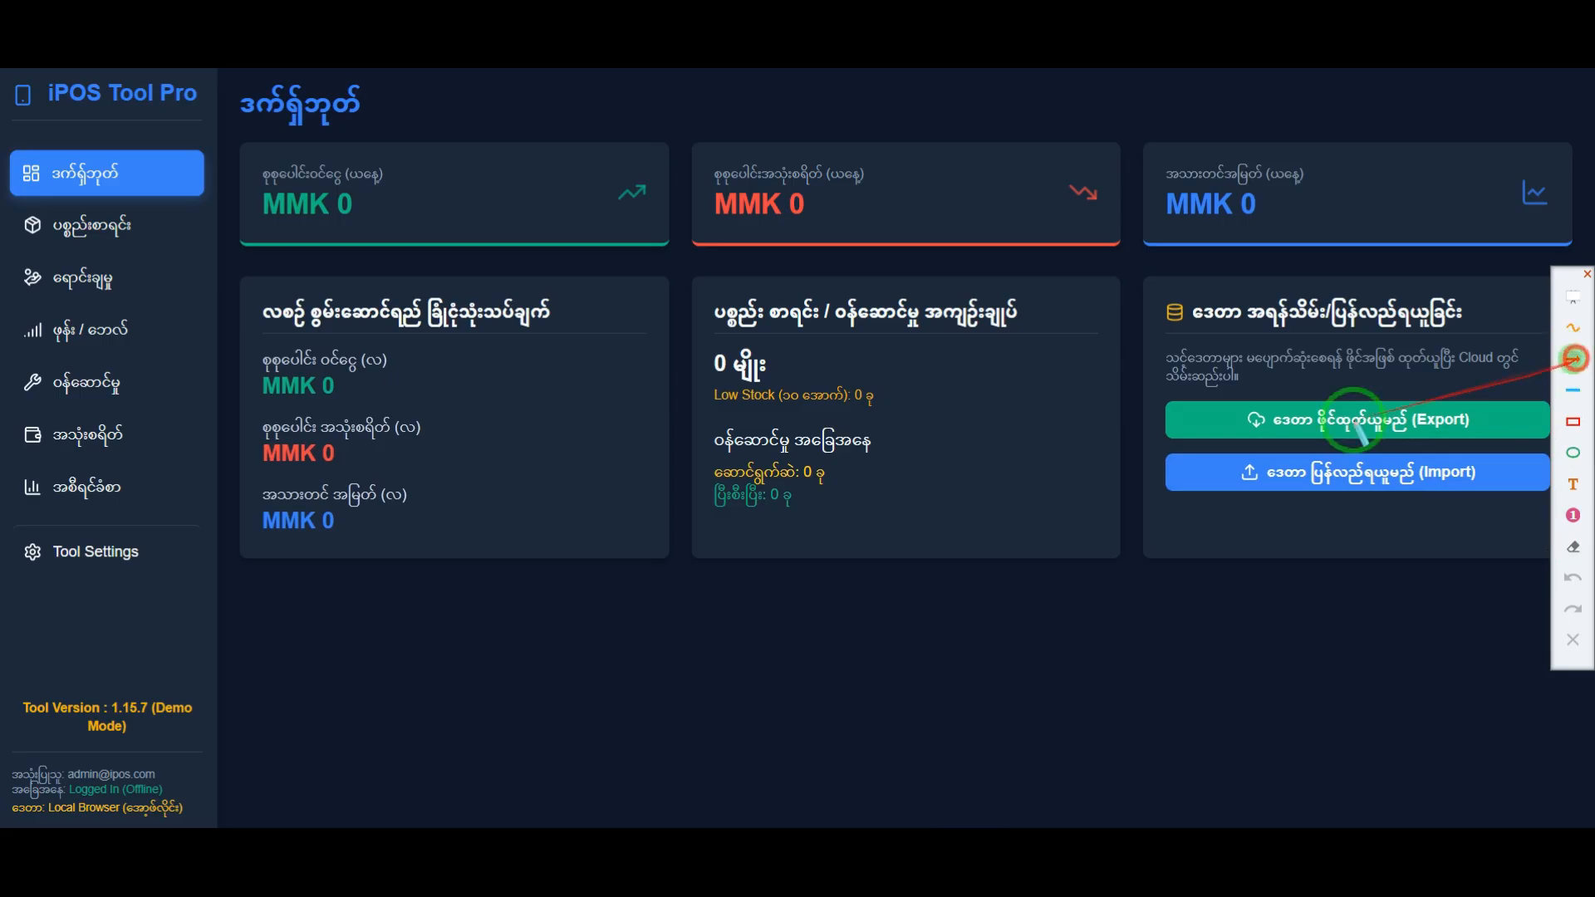
{"action": "left_click_drag", "start_coordinate": [456, 363], "coordinate": [166, 384]}
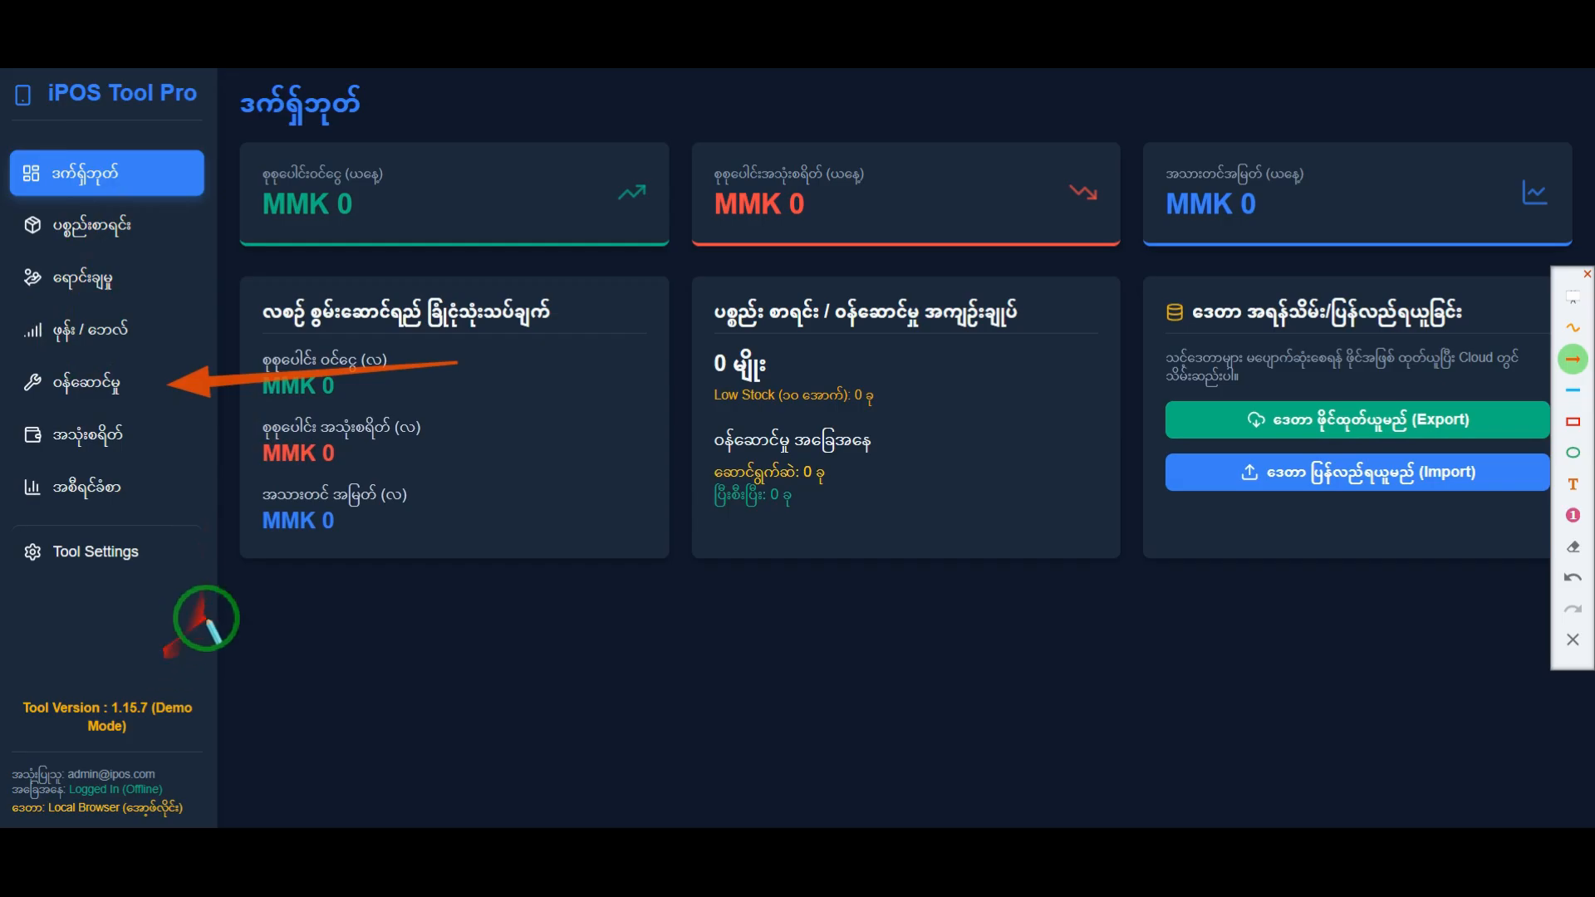
{"action": "left_click_drag", "start_coordinate": [416, 450], "coordinate": [1438, 628]}
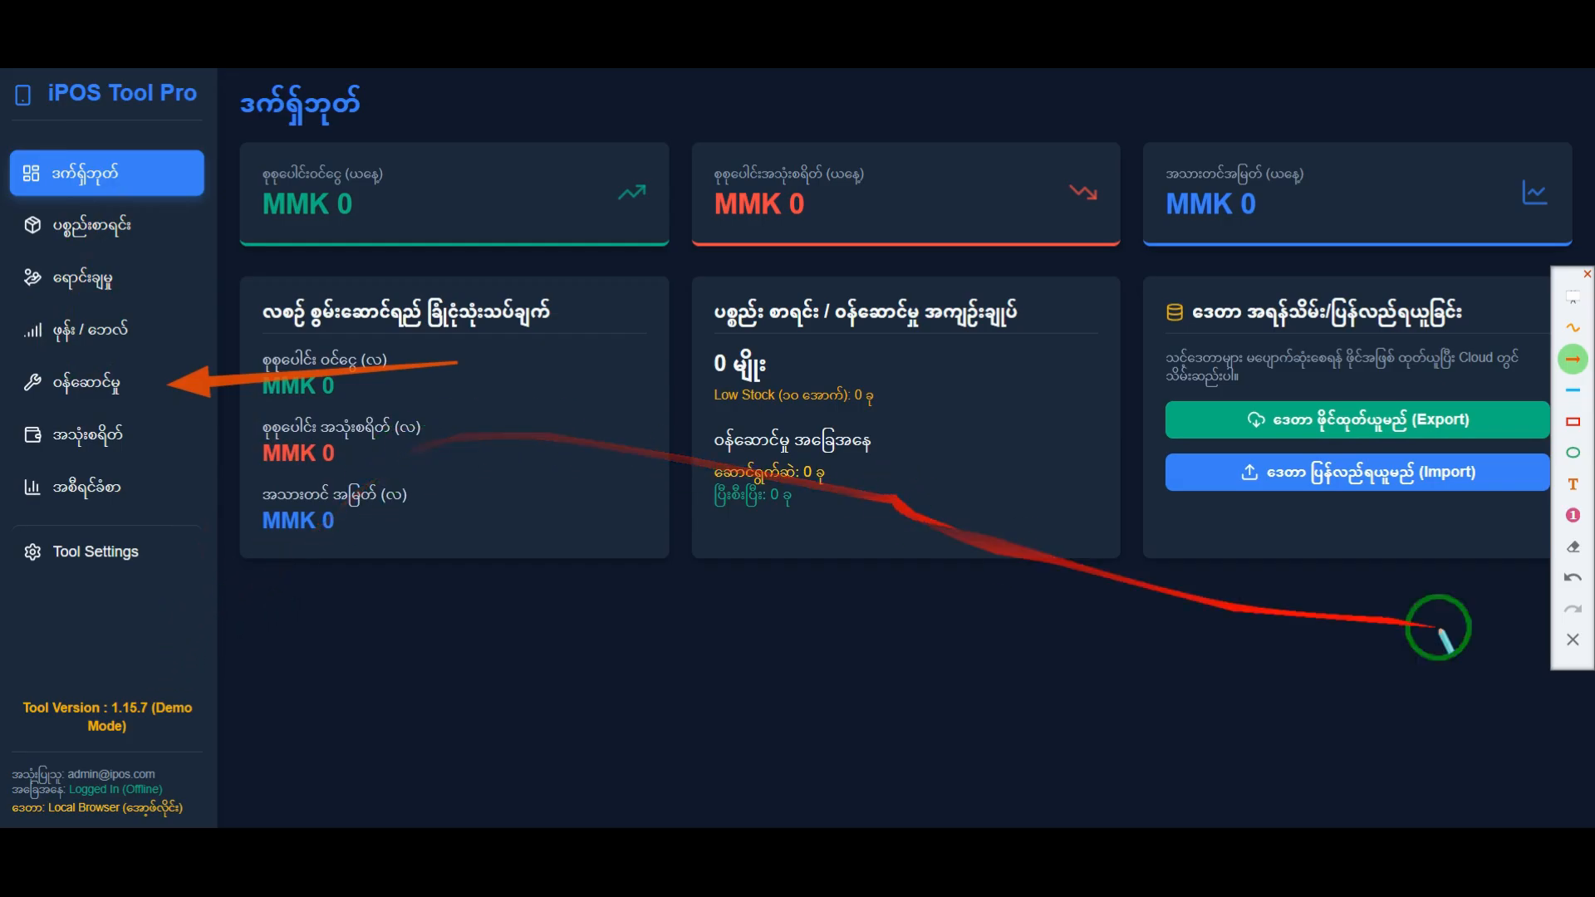
{"action": "left_click", "coordinate": [1572, 640]}
{"action": "key", "text": "Escape"}
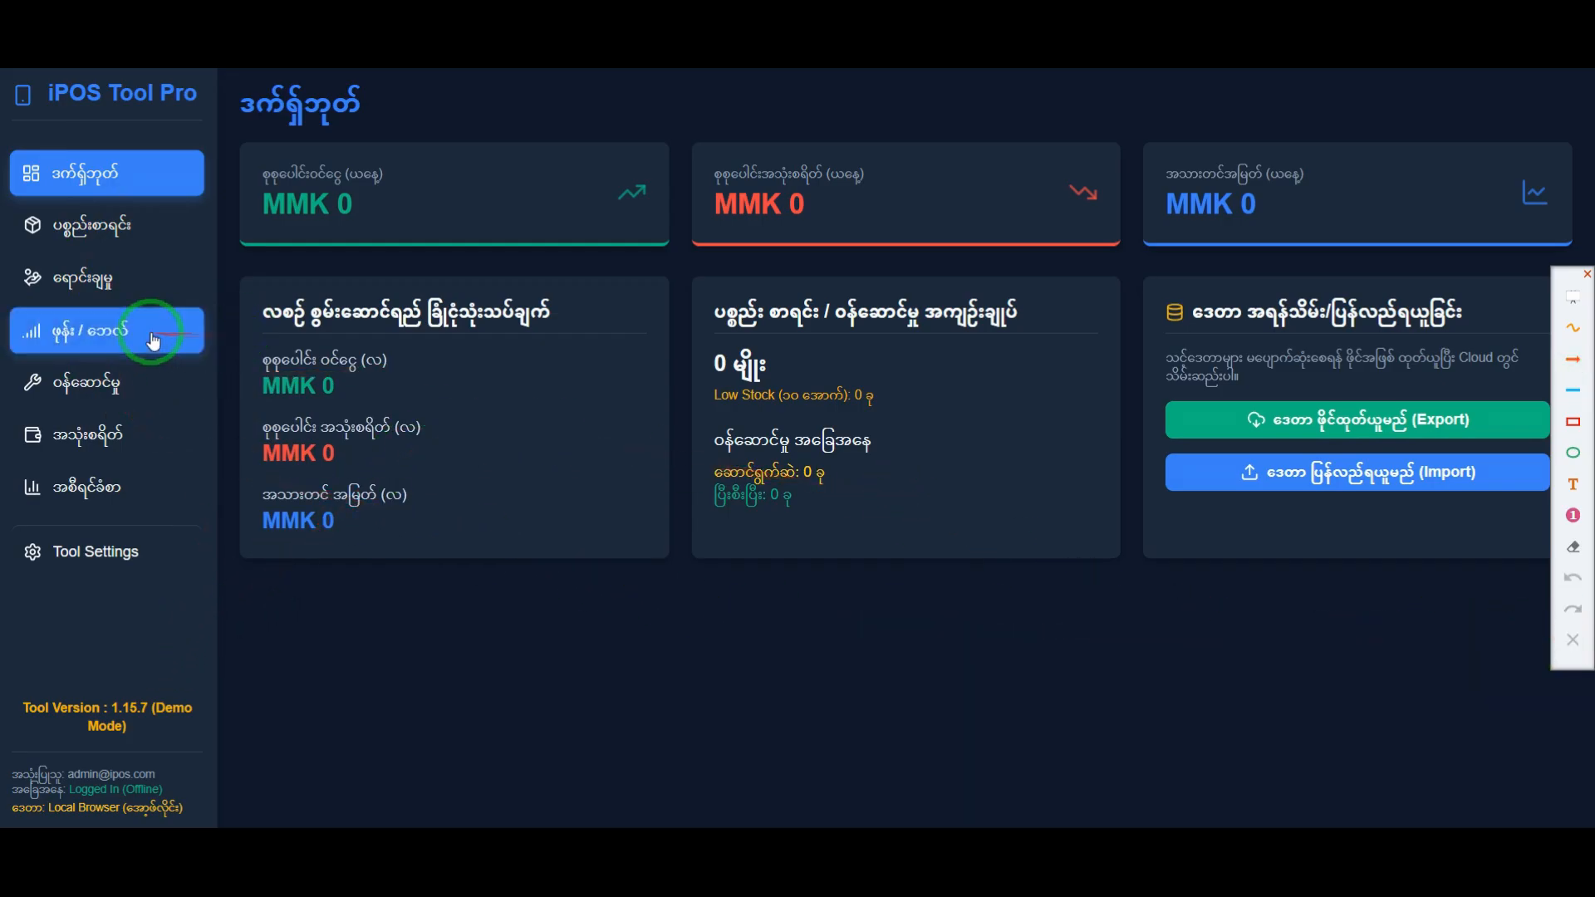
Step: Open the ဝန်ဆောင်မှု page, frame its whole content with a temporary red rectangle, and move the annotation toolbar lower
{"action": "left_click", "coordinate": [128, 382]}
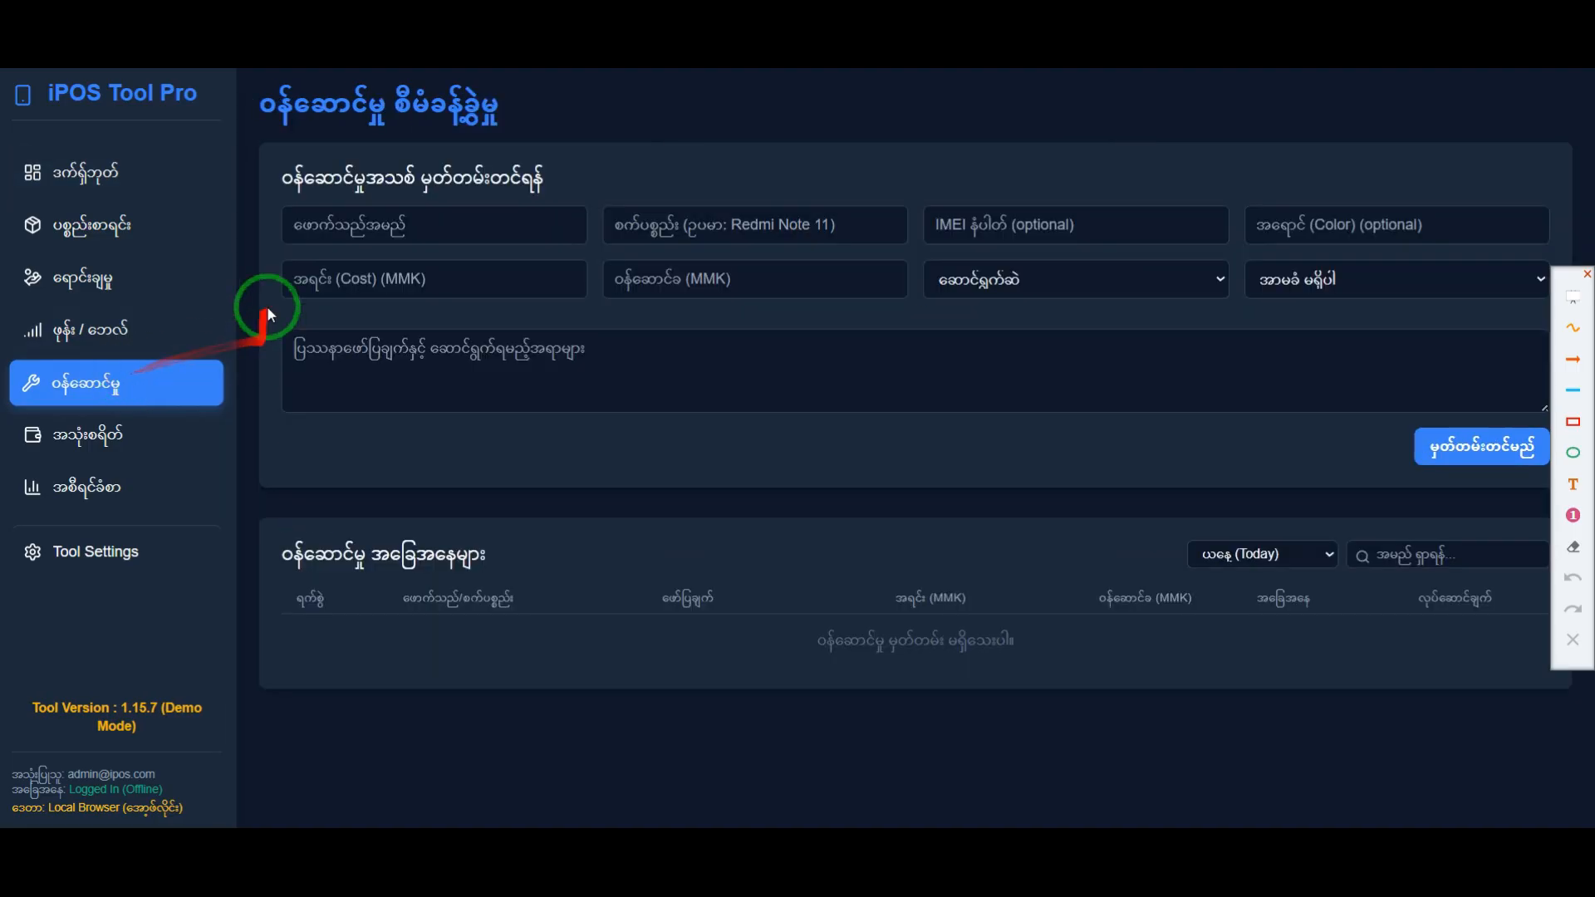
{"action": "left_click", "coordinate": [1573, 421]}
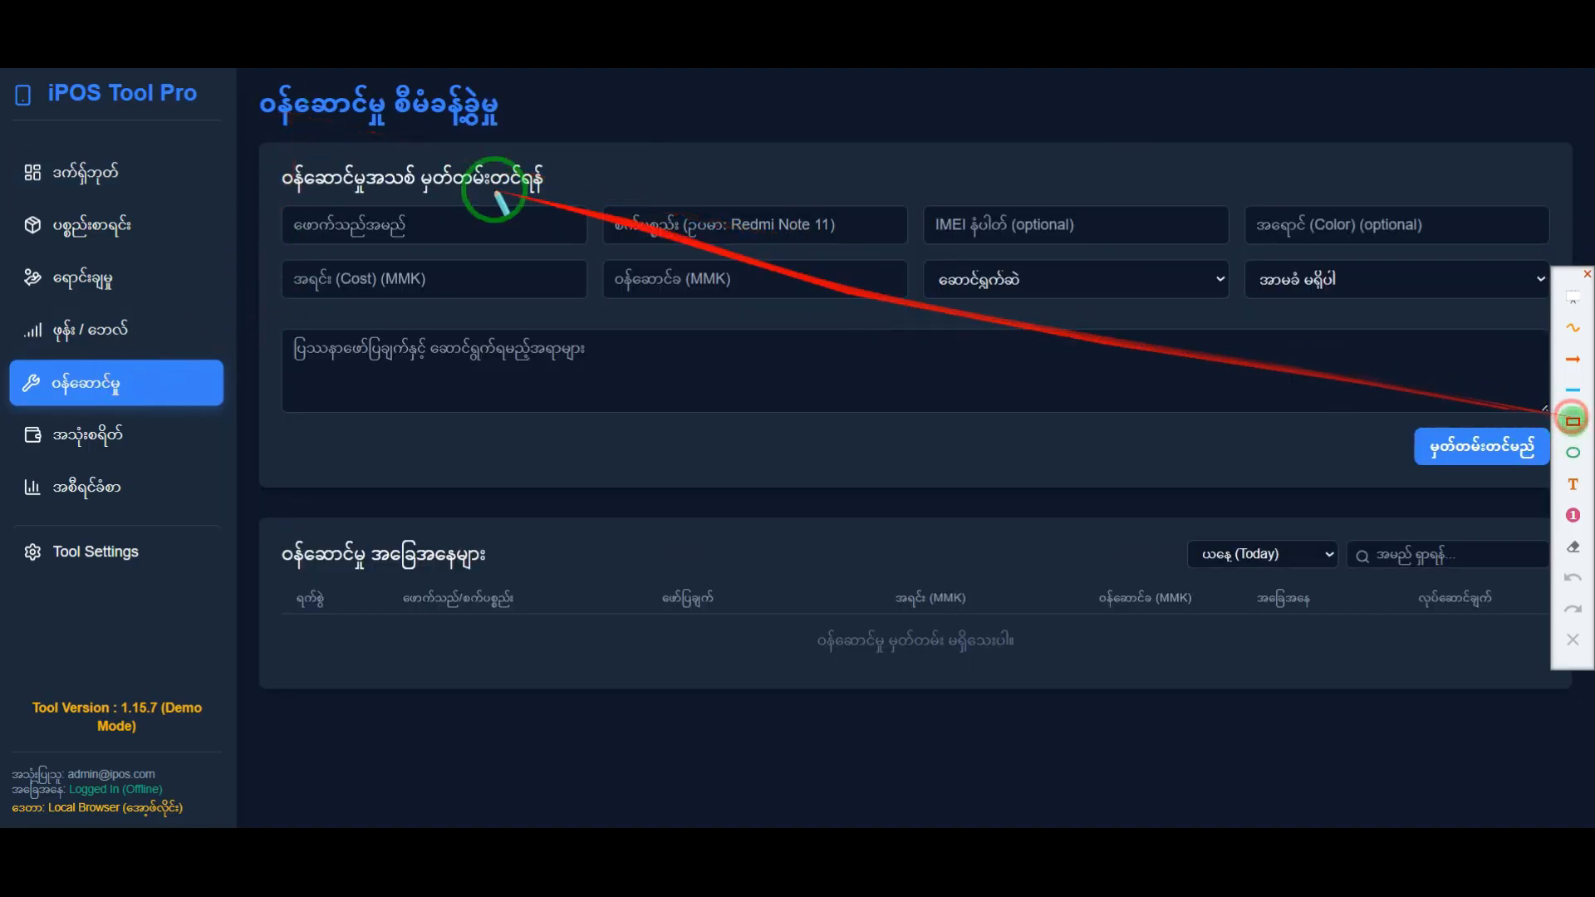
{"action": "left_click_drag", "start_coordinate": [274, 122], "coordinate": [1582, 735]}
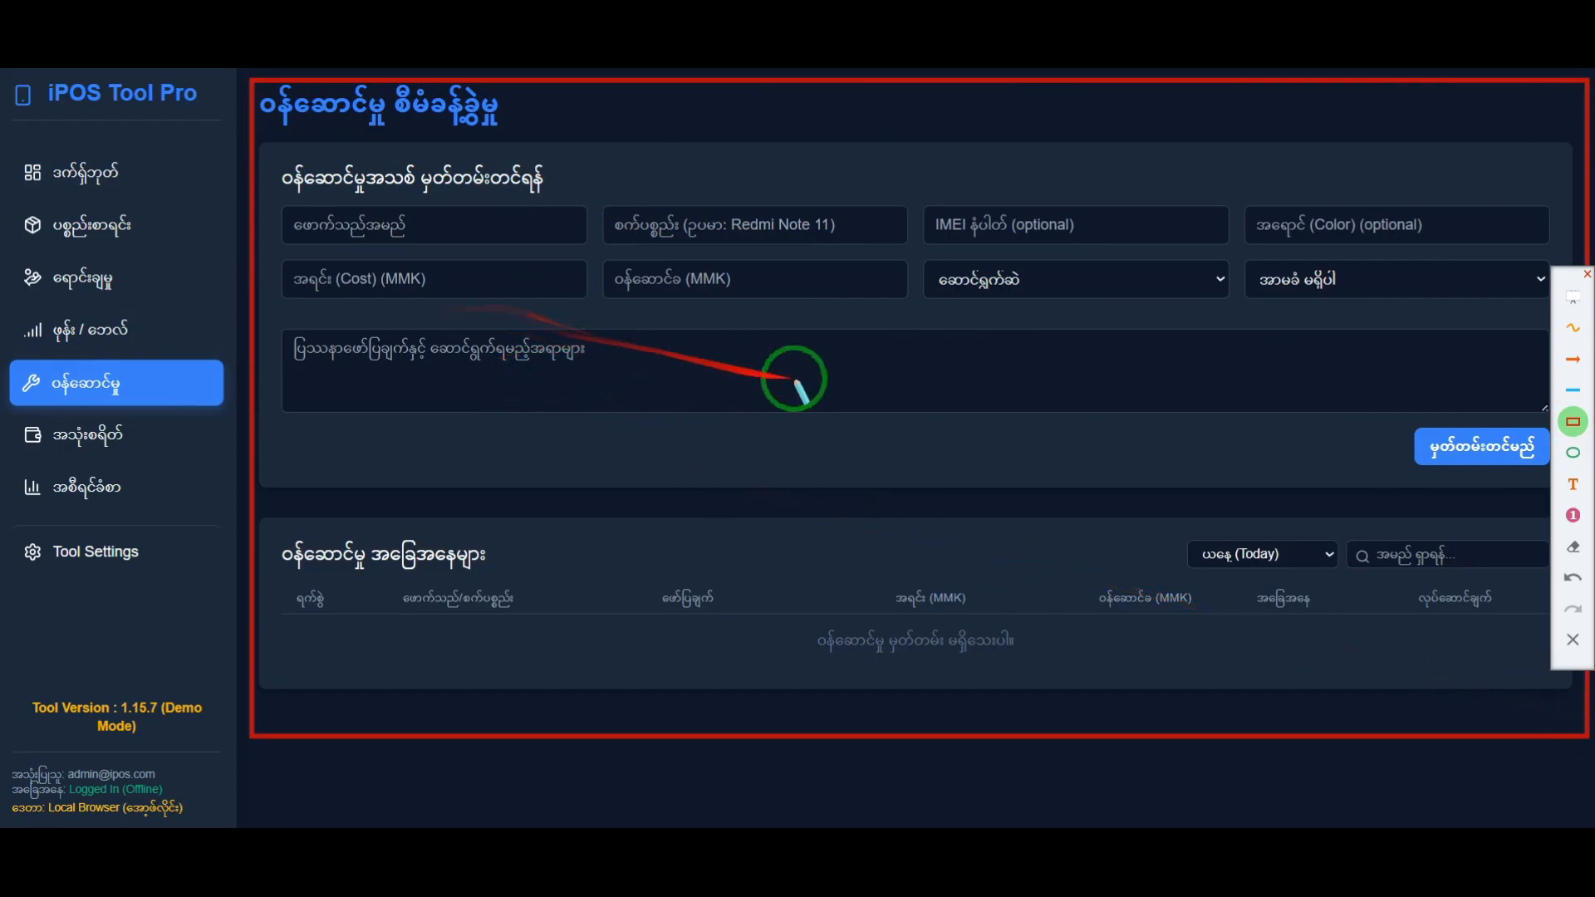
{"action": "right_click", "coordinate": [863, 386]}
{"action": "left_click", "coordinate": [1572, 638]}
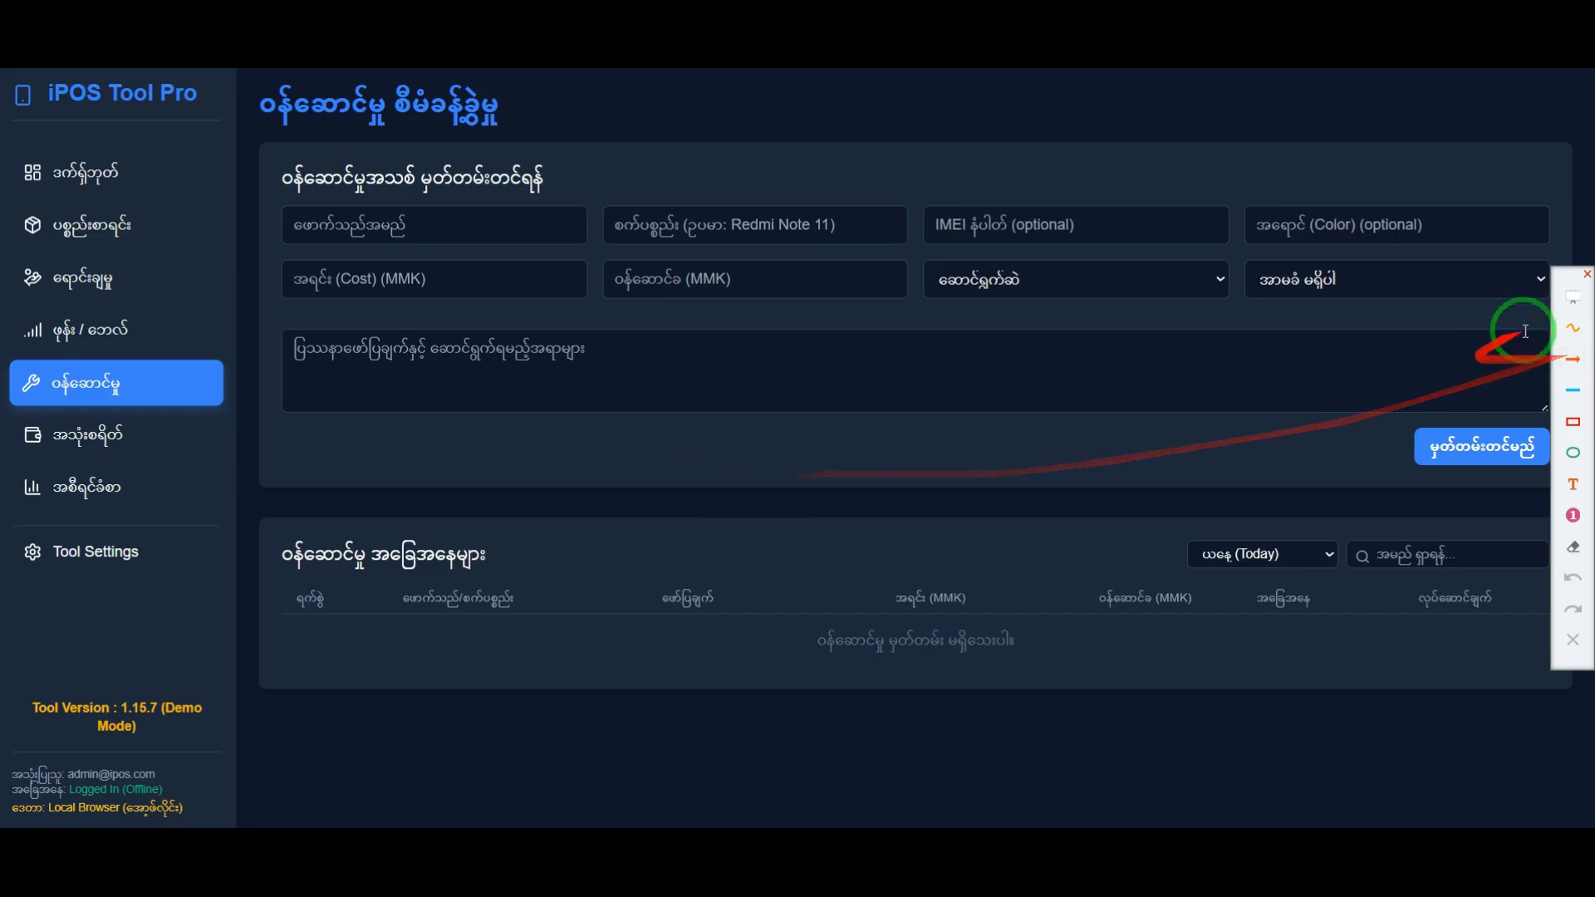
{"action": "left_click_drag", "start_coordinate": [1558, 281], "coordinate": [1572, 449]}
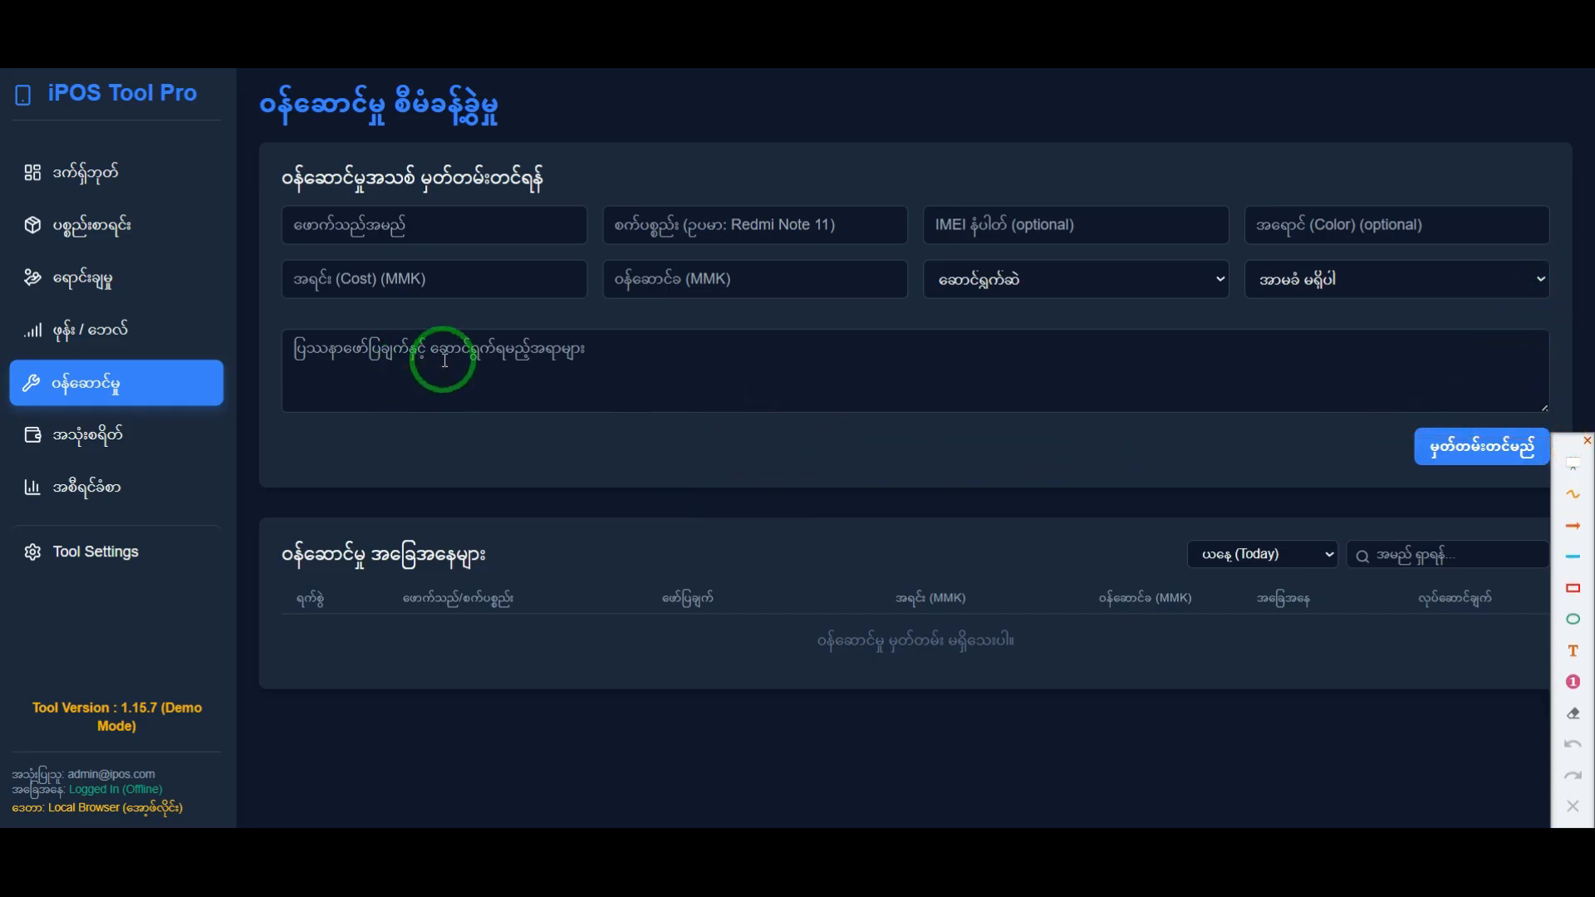
Step: Enter the customer's name in Burmese in the new service record
{"action": "left_click", "coordinate": [436, 240]}
{"action": "type", "text": "ud"}
{"action": "key", "text": "BackSpace"}
{"action": "key", "text": "BackSpace"}
{"action": "type", "text": "မောင်ဘ ("}
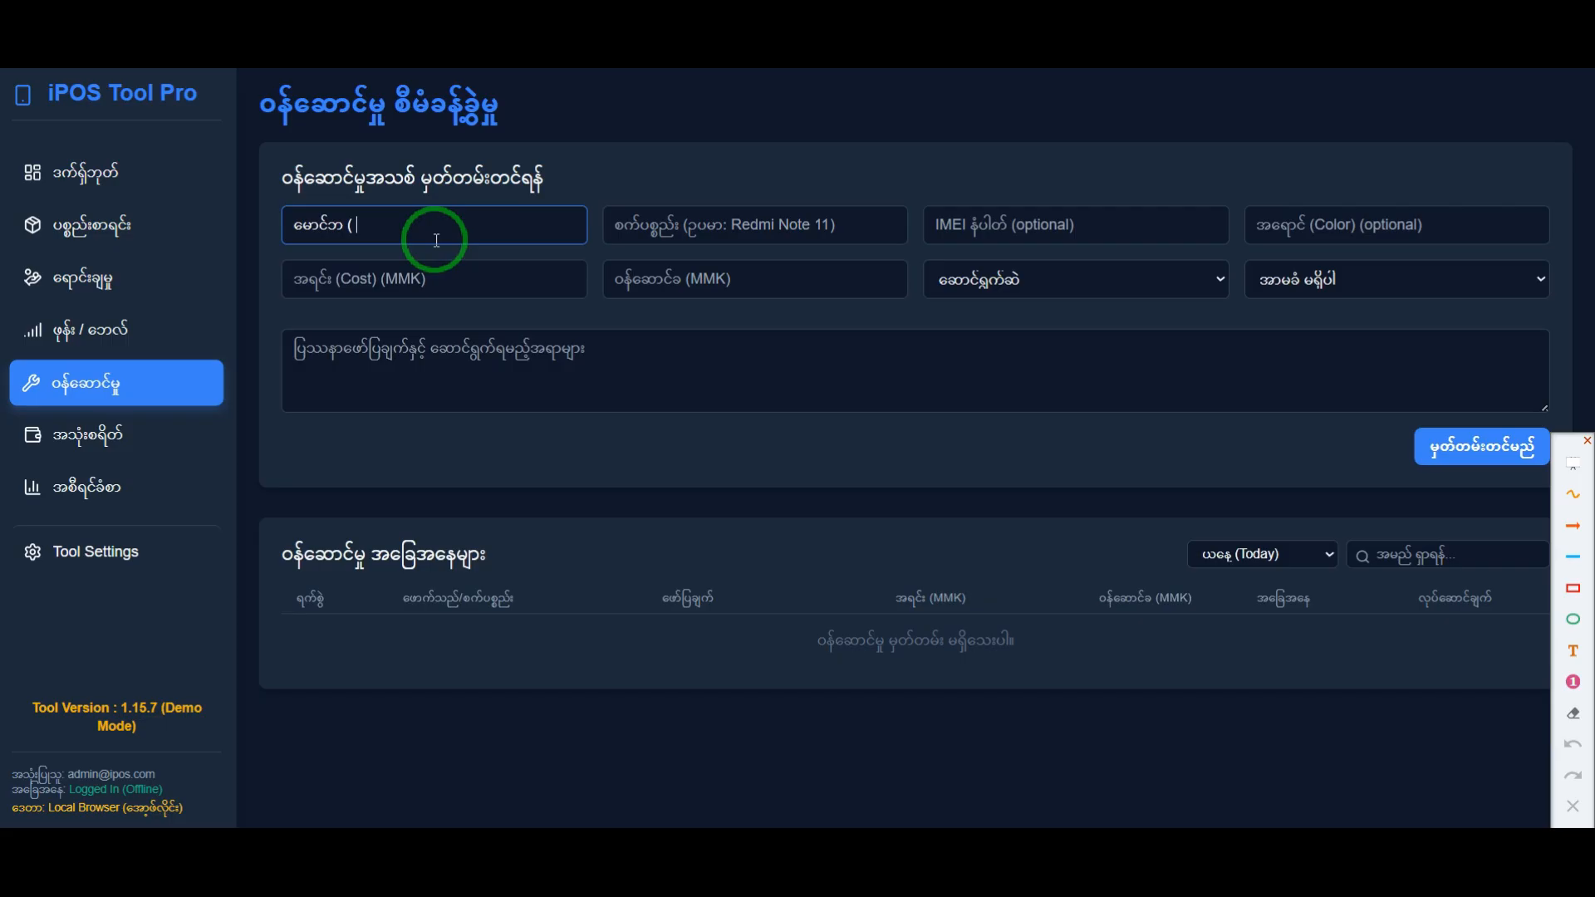
{"action": "type", "text": " ,aung ung"}
{"action": "key", "text": "BackSpace"}
{"action": "key", "text": "BackSpace"}
{"action": "key", "text": "BackSpace"}
{"action": "key", "text": "BackSpace"}
{"action": "key", "text": "BackSpace"}
{"action": "key", "text": "BackSpace"}
{"action": "key", "text": "BackSpace"}
{"action": "key", "text": "BackSpace"}
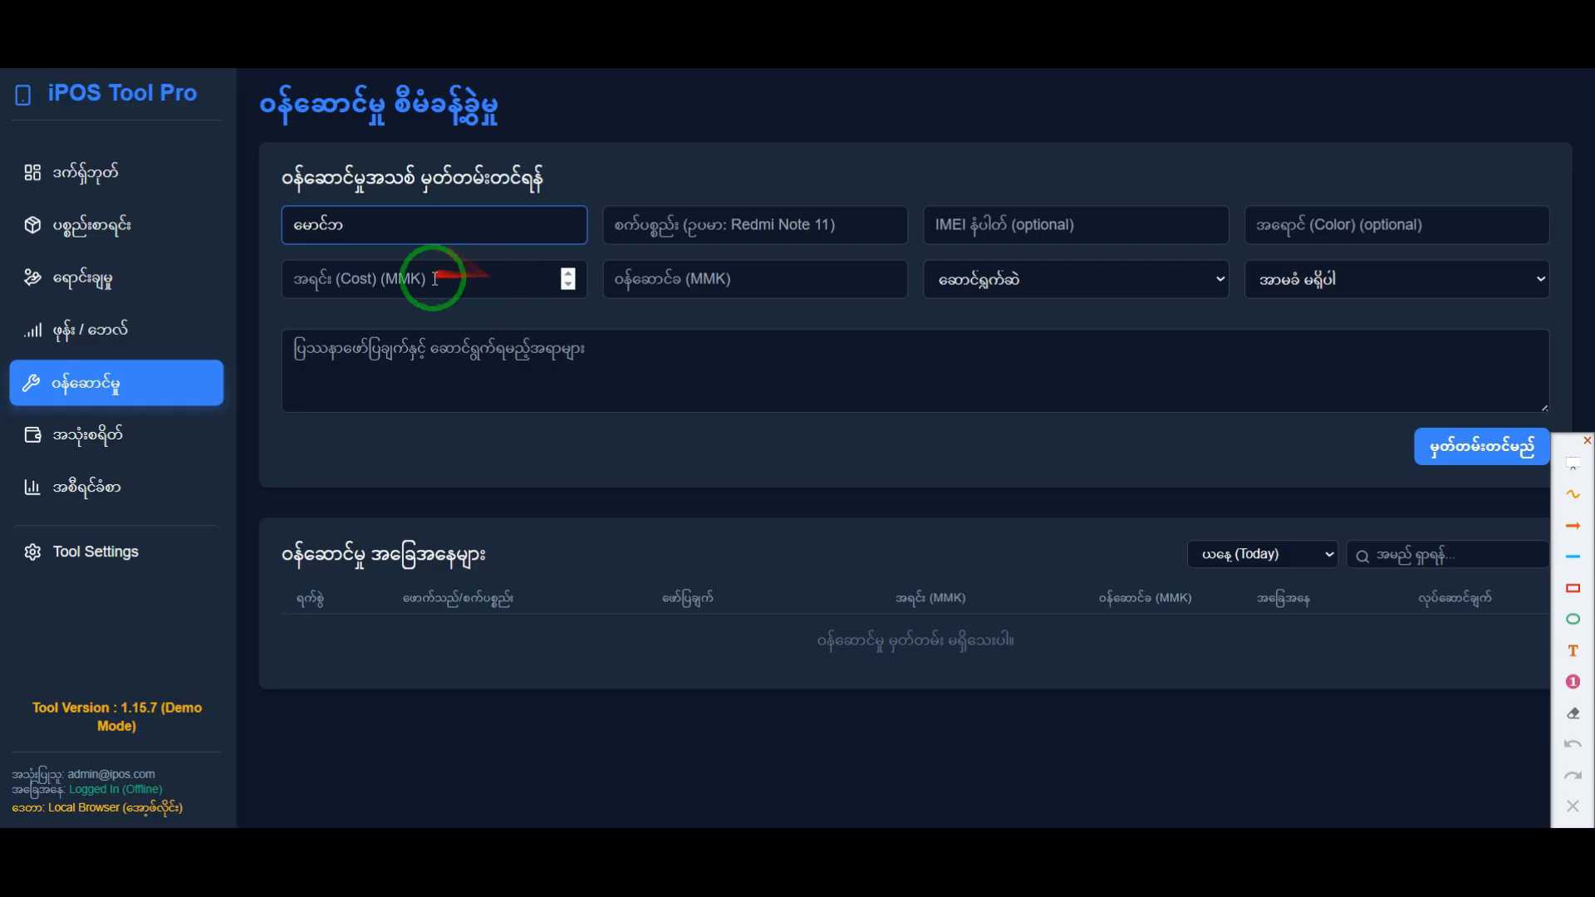
Step: Enter Redmi Note 8 as the device of the service record
{"action": "left_click", "coordinate": [738, 238]}
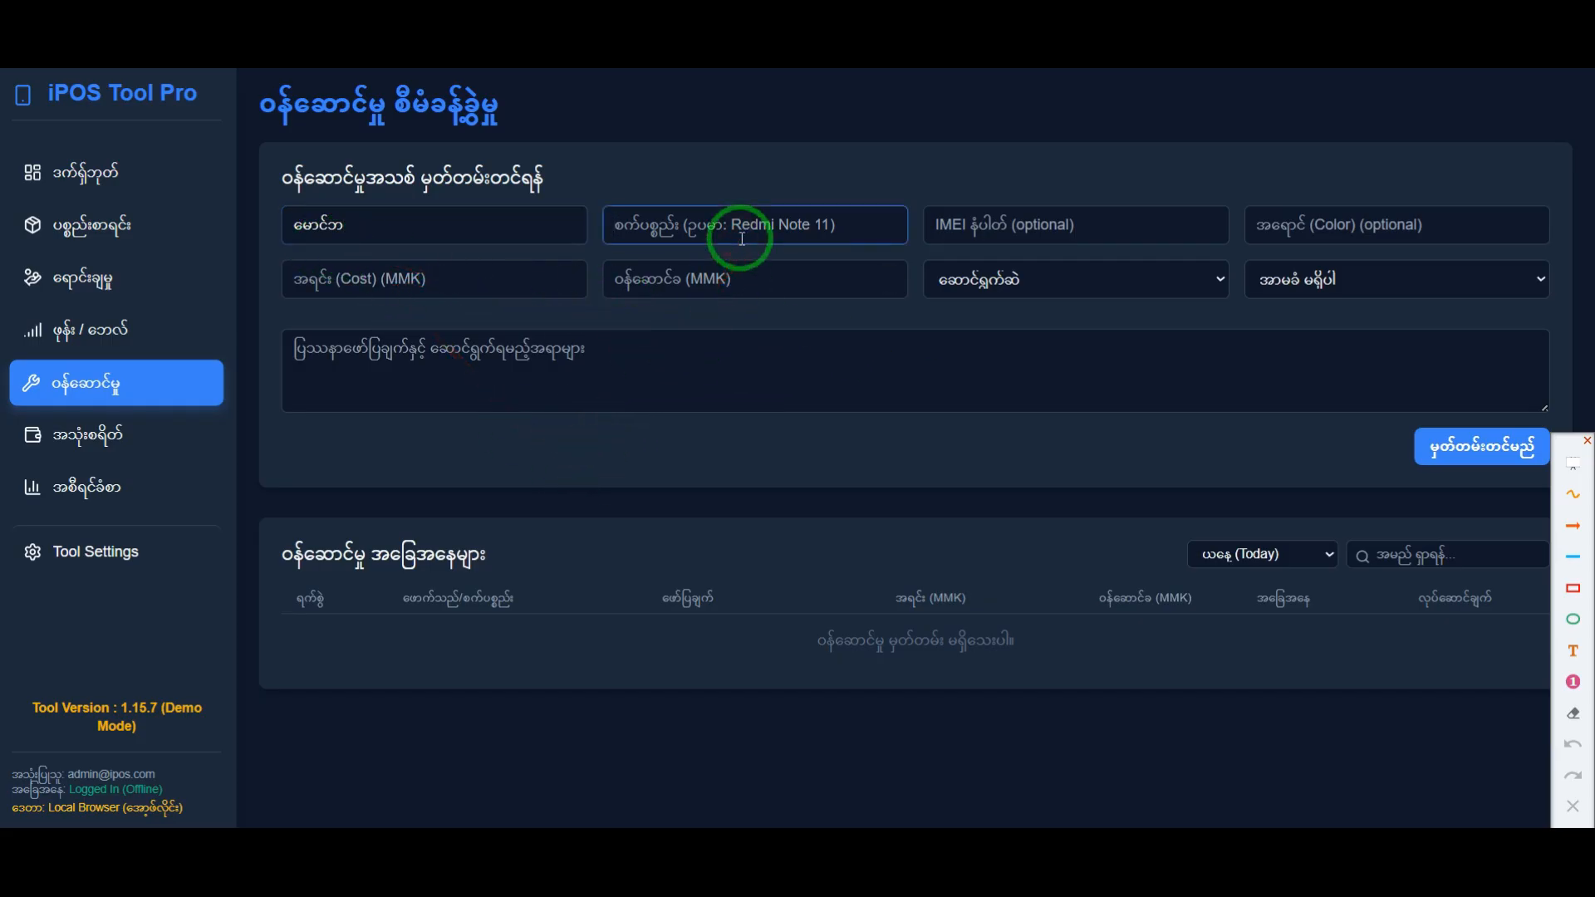
{"action": "type", "text": "မနိာင"}
{"action": "key", "text": "ctrl+a"}
{"action": "key", "text": "BackSpace"}
{"action": "type", "text": "Redmi"}
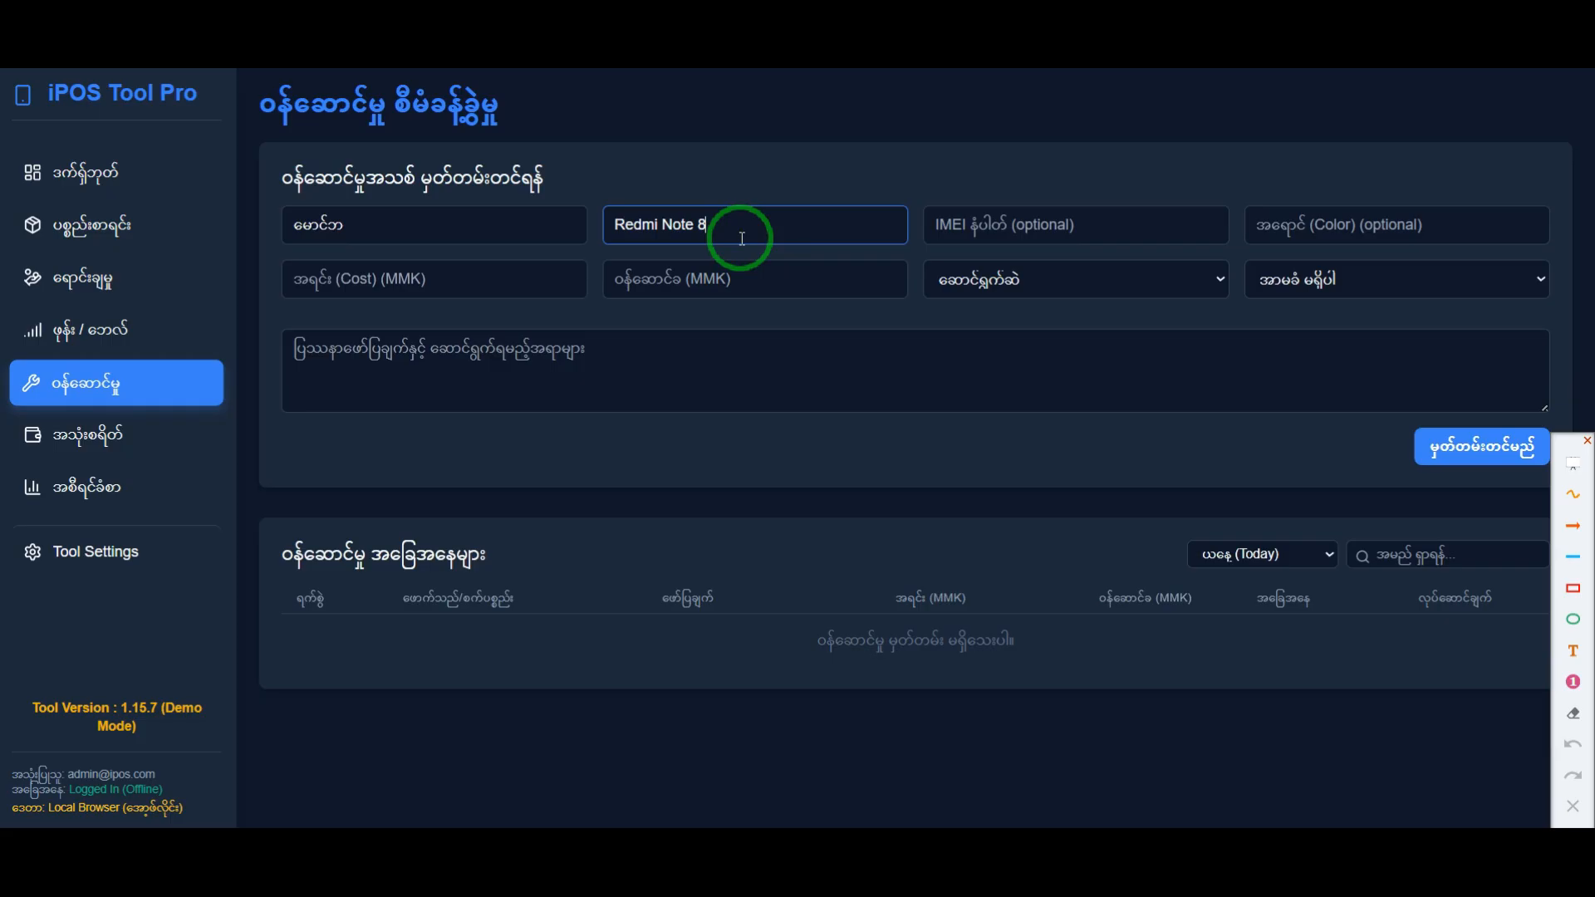
Step: Fill in the device's IMEI number and set its color to Black
{"action": "left_click", "coordinate": [1084, 237]}
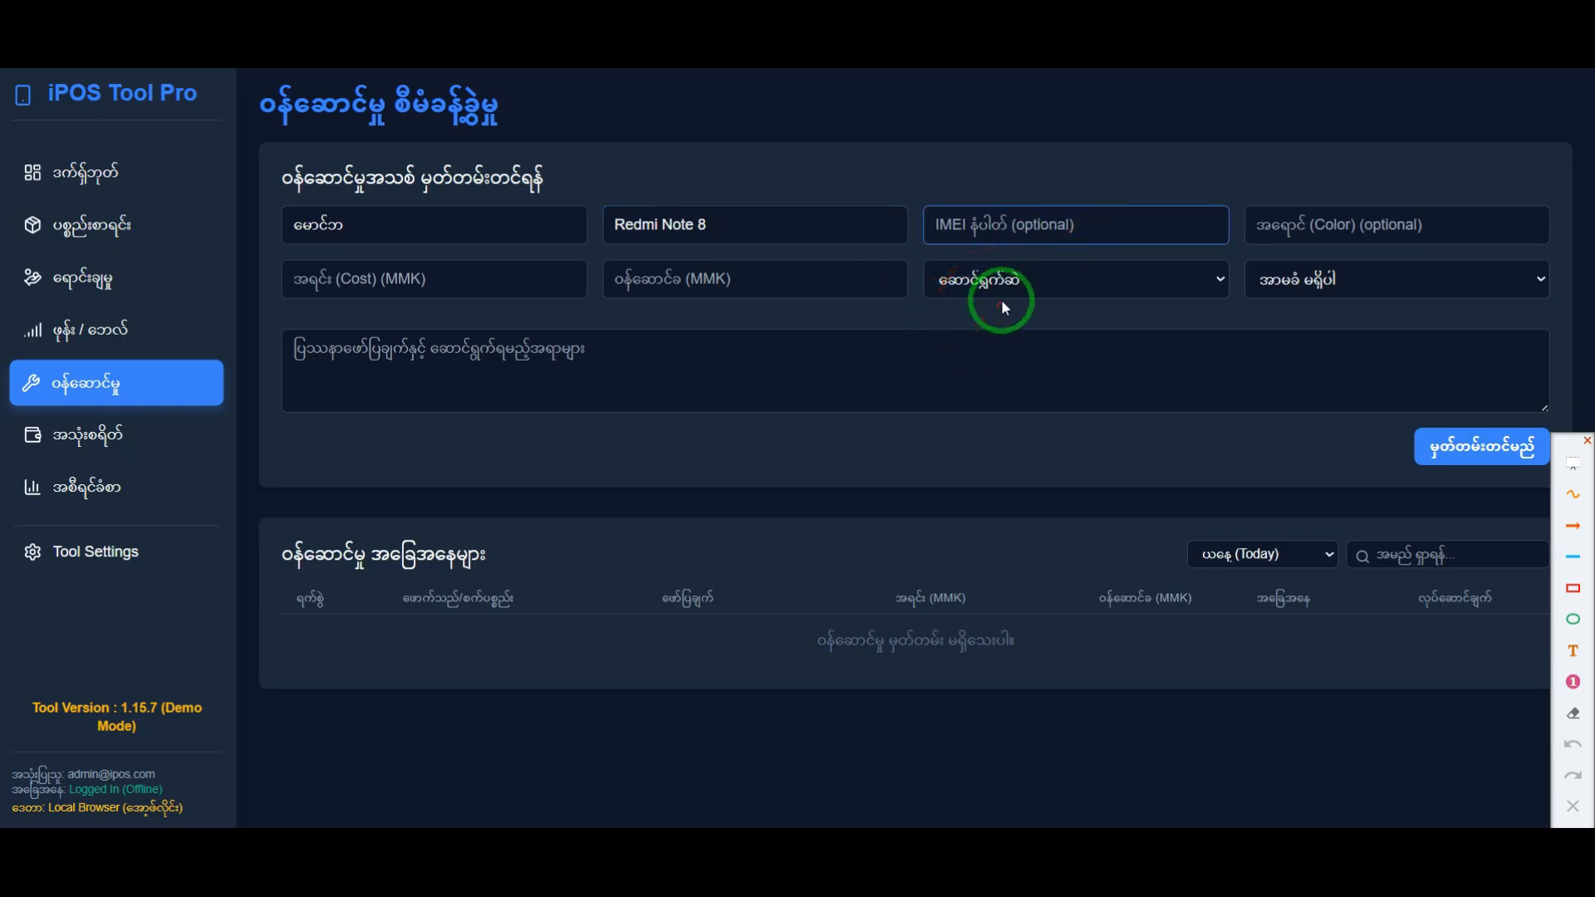
{"action": "type", "text": "23932479828329234"}
{"action": "left_click", "coordinate": [1300, 222]}
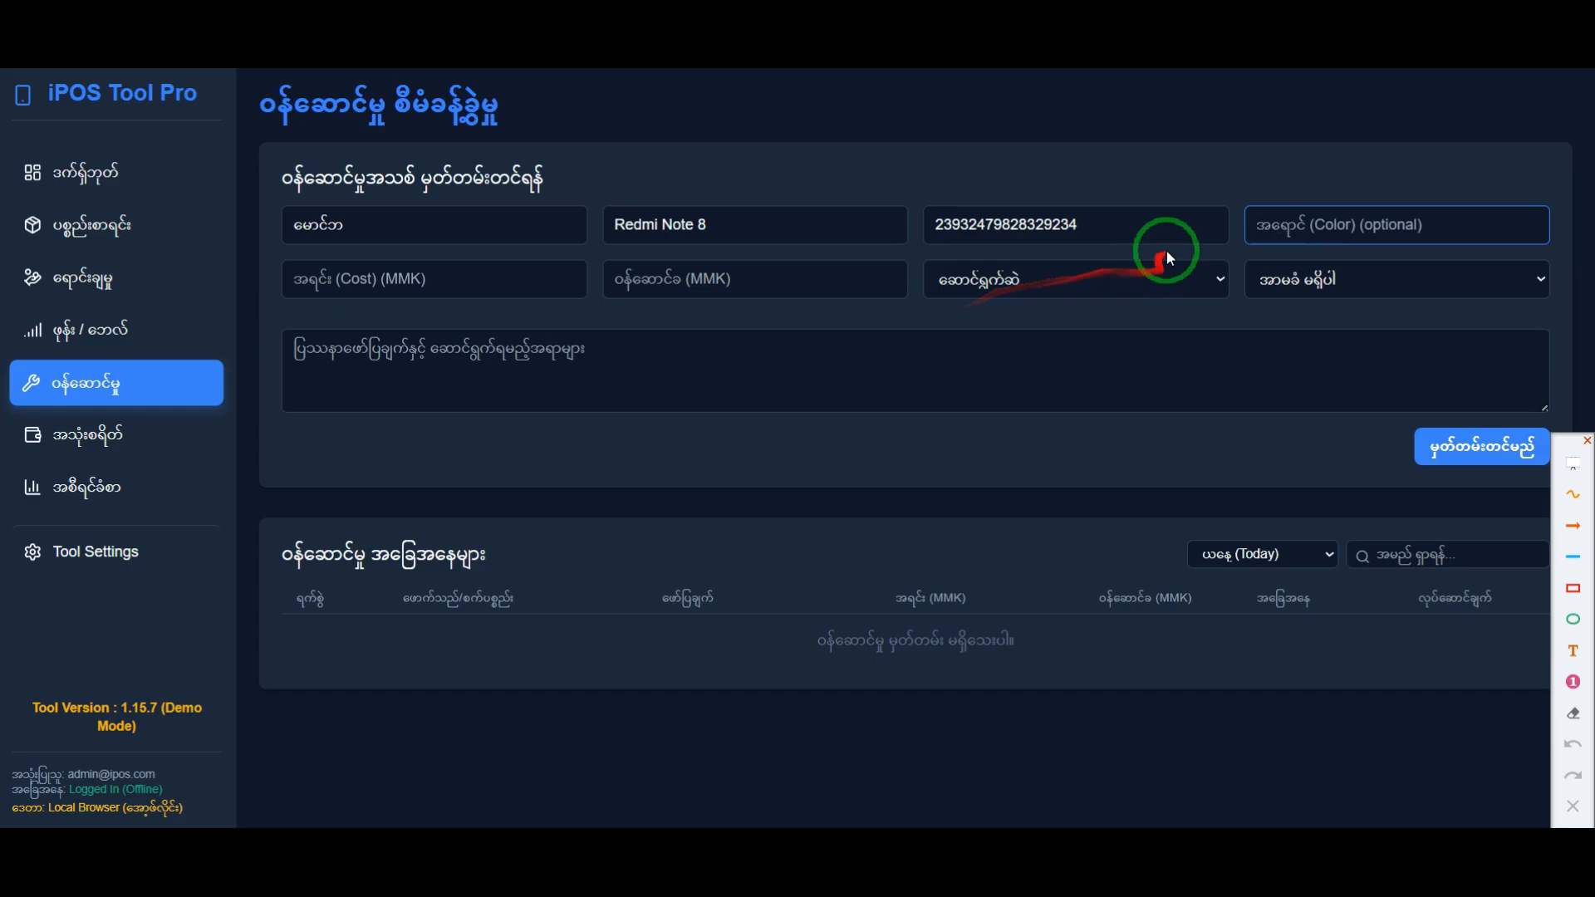
{"action": "type", "text": "Black"}
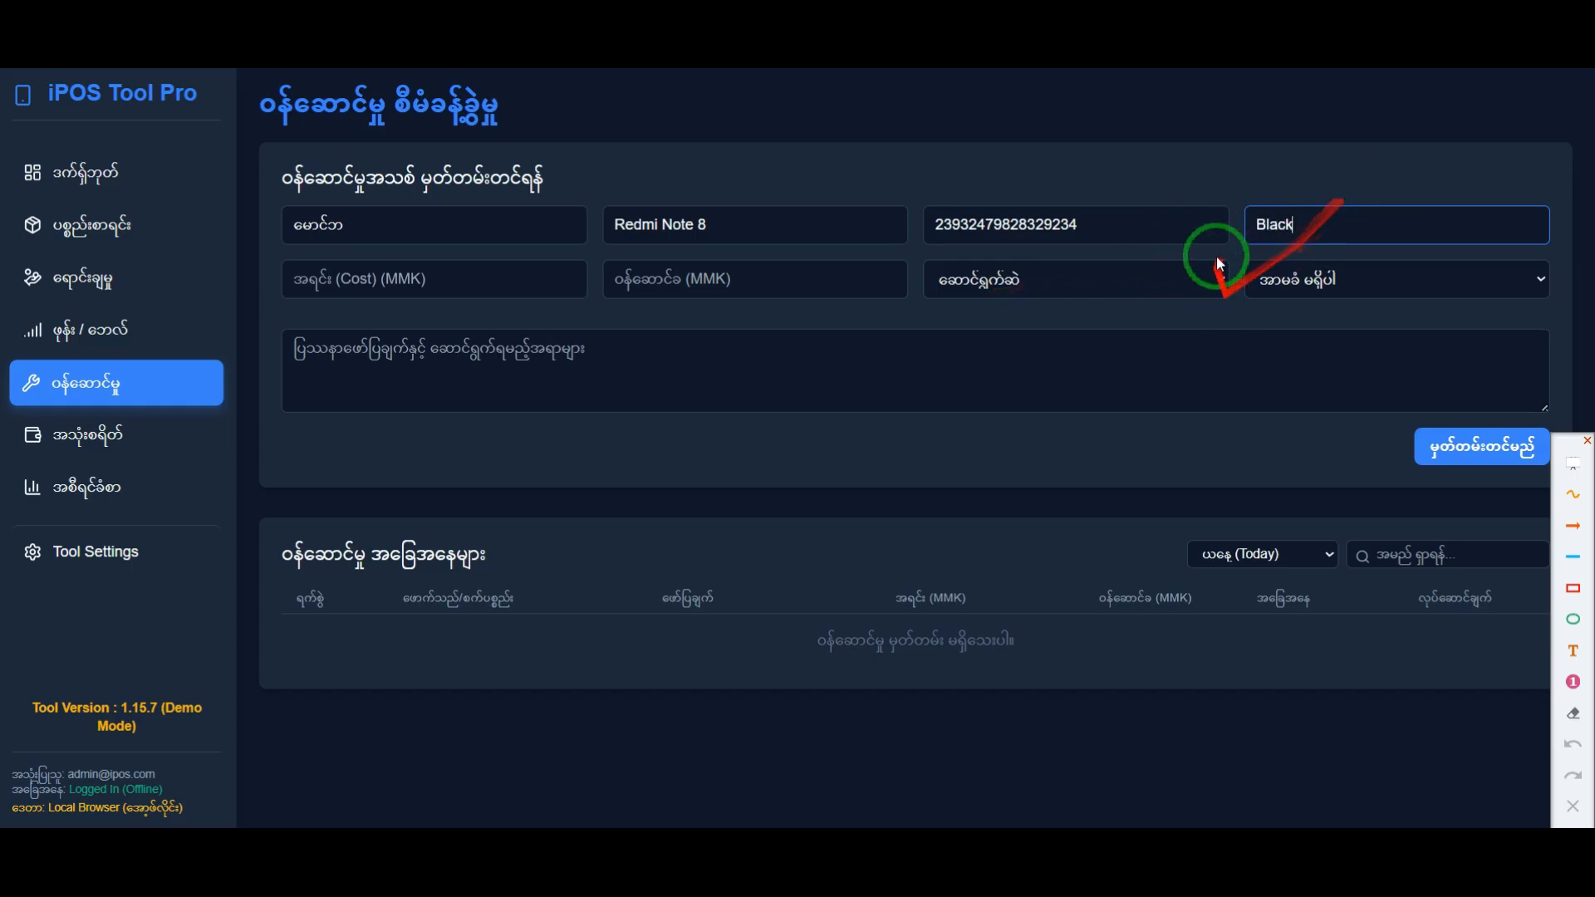
Step: Go through the remaining service fields, and frame the cost, service fee, status and warranty row with a red rectangle
{"action": "left_click", "coordinate": [399, 279]}
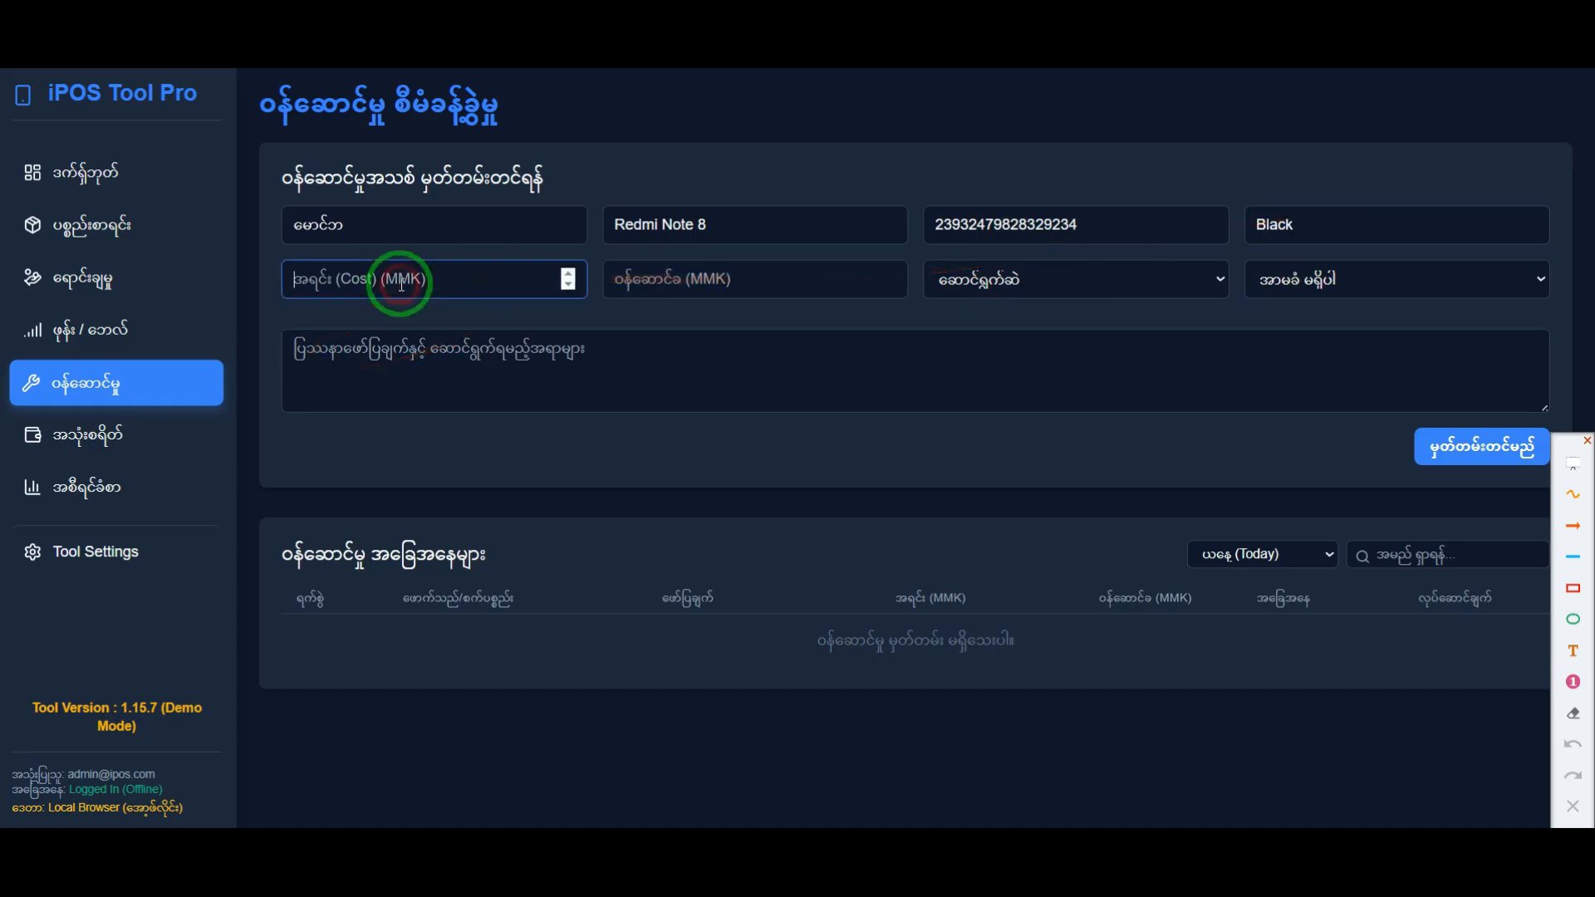
{"action": "left_click", "coordinate": [729, 291]}
{"action": "left_click", "coordinate": [1217, 281]}
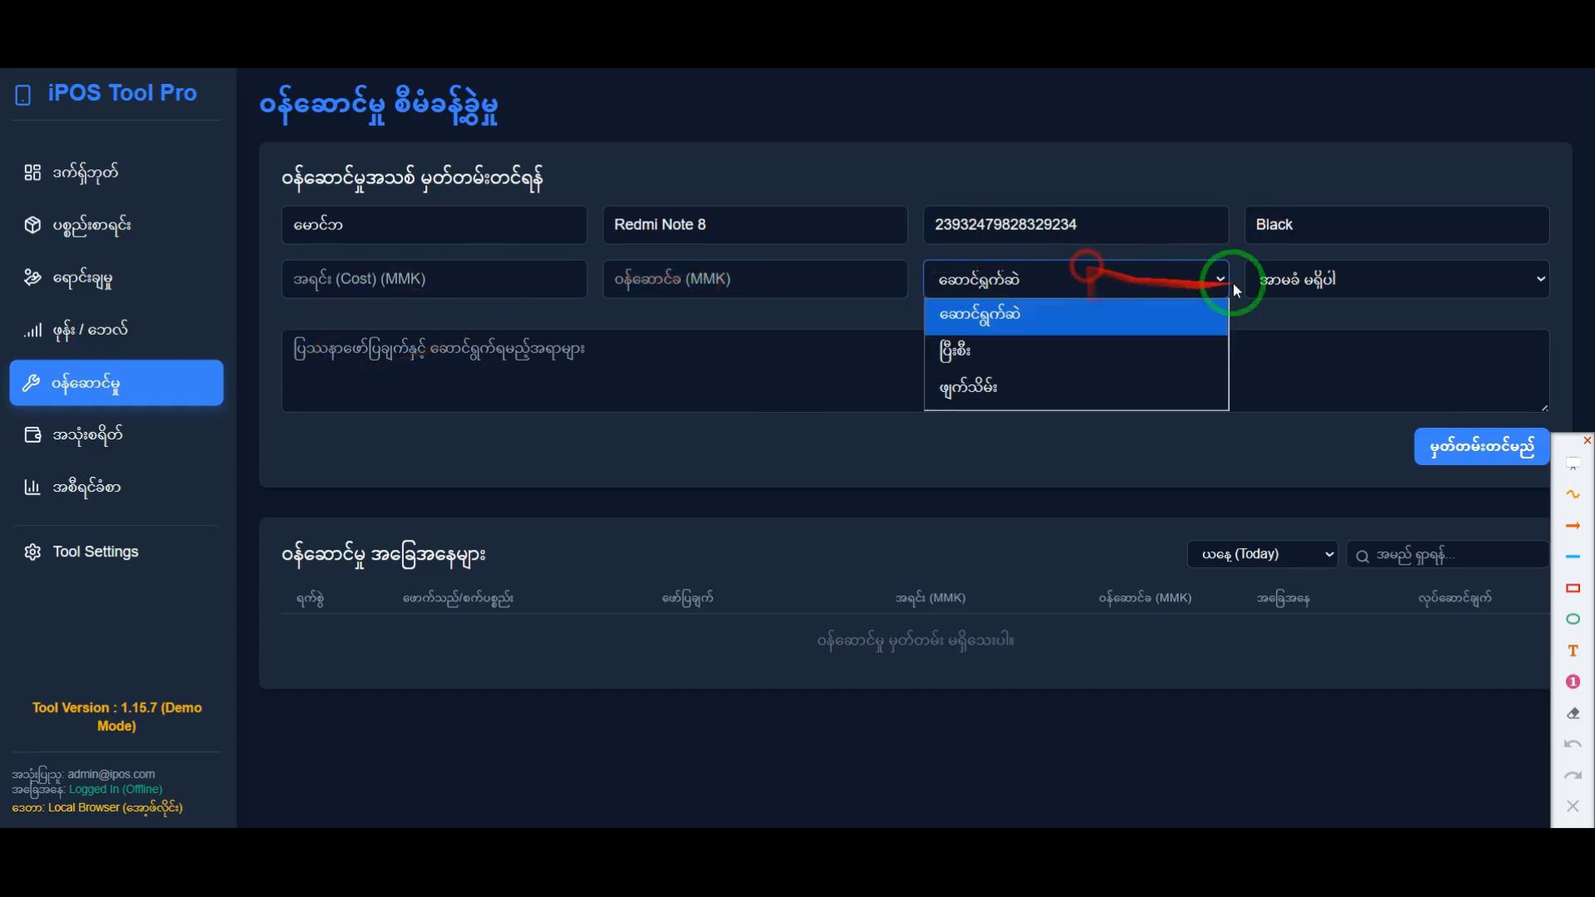
{"action": "left_click", "coordinate": [1271, 284]}
{"action": "left_click", "coordinate": [798, 389]}
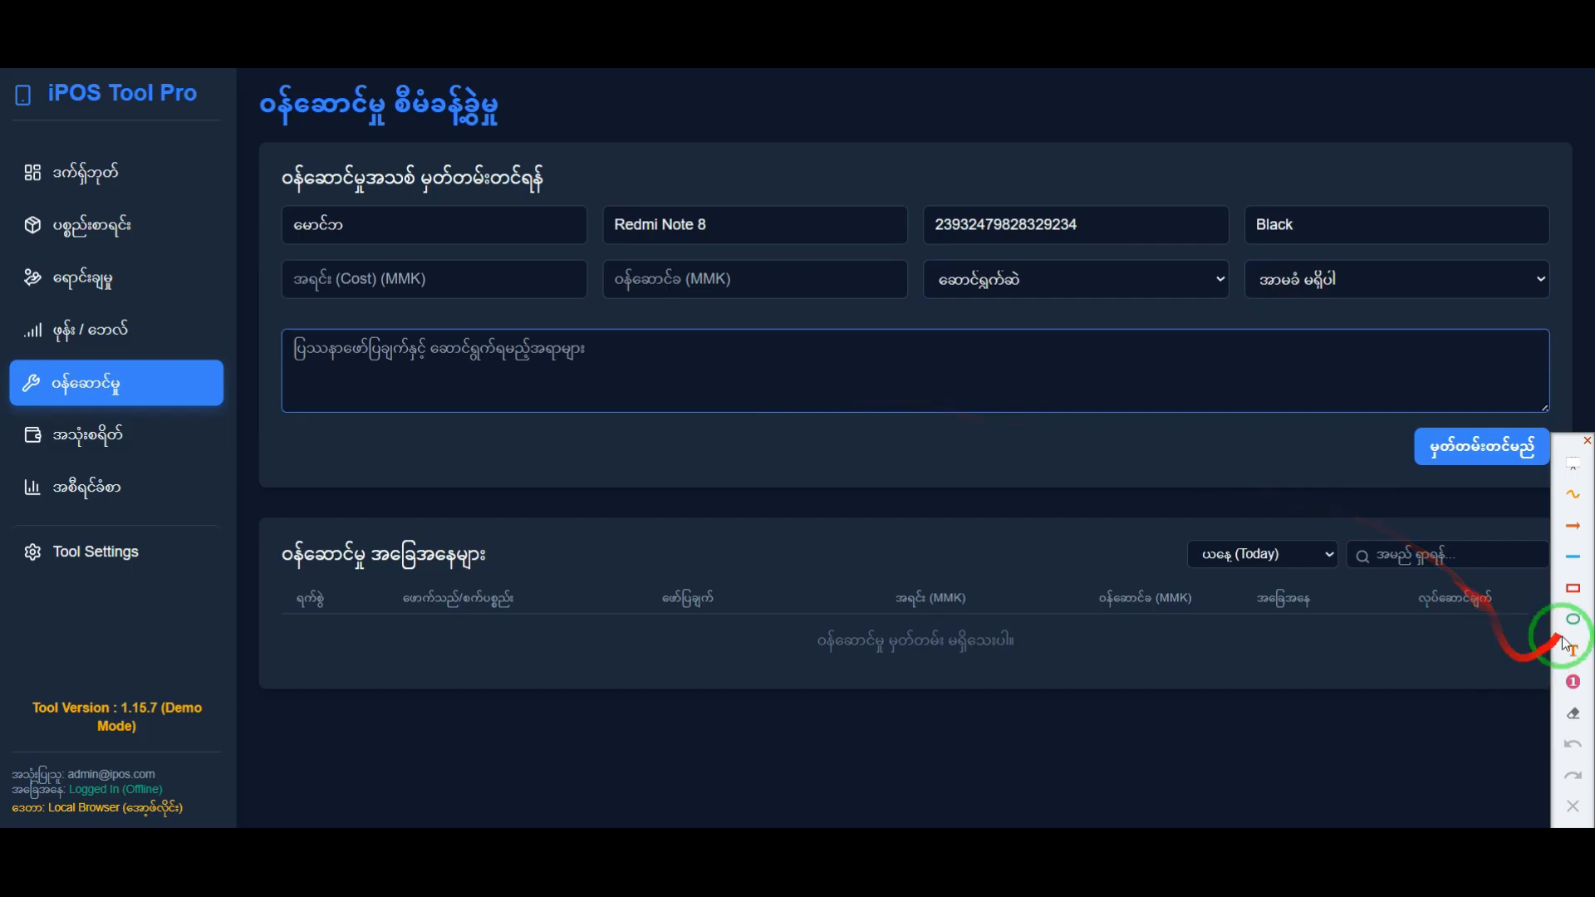
{"action": "left_click", "coordinate": [1573, 588]}
{"action": "mouse_move", "coordinate": [271, 247]}
{"action": "left_mouse_down"}
{"action": "mouse_move", "coordinate": [848, 313]}
{"action": "mouse_move", "coordinate": [1562, 317]}
{"action": "left_mouse_up"}
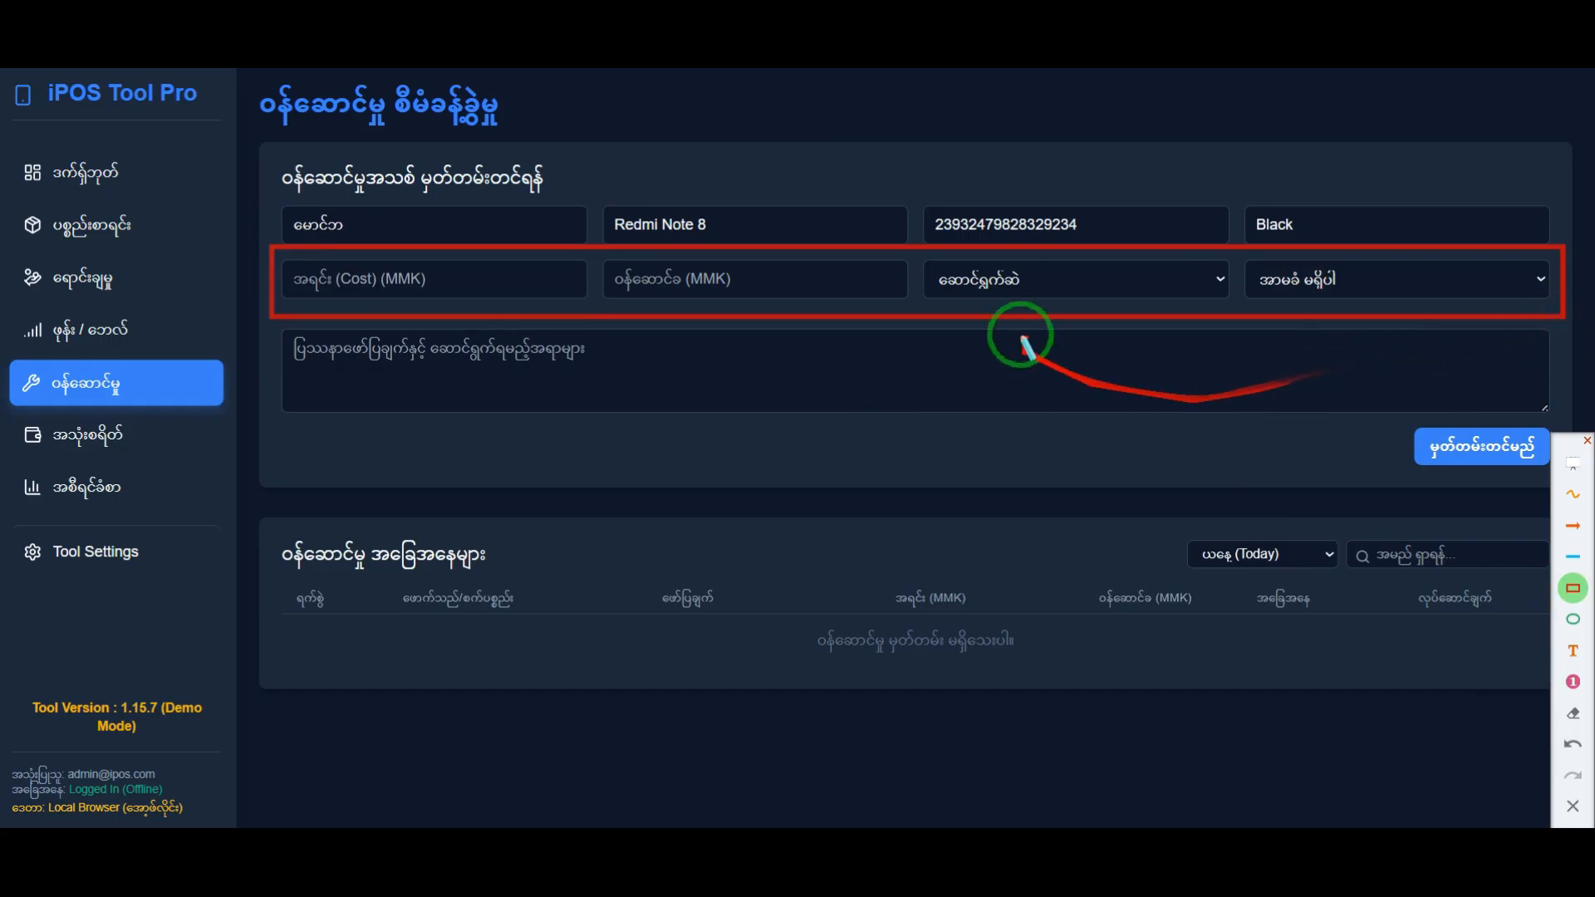
{"action": "key", "text": "Escape"}
Step: Enter "Battery လဲရန်။" as the problem description of the service record
{"action": "left_click", "coordinate": [328, 280]}
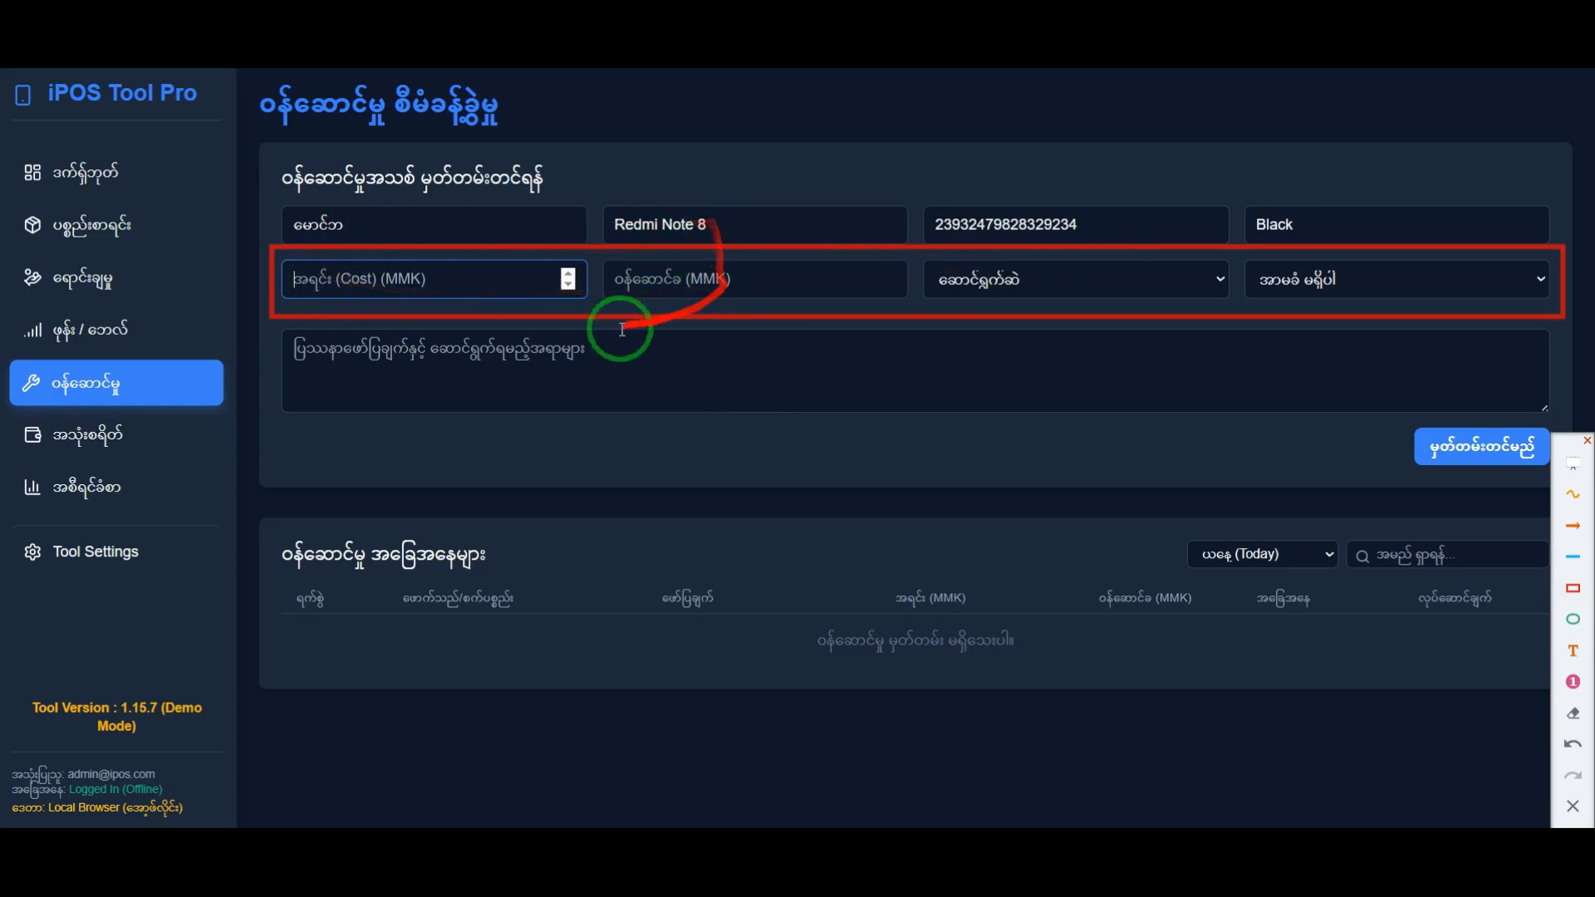
{"action": "left_click", "coordinate": [503, 356]}
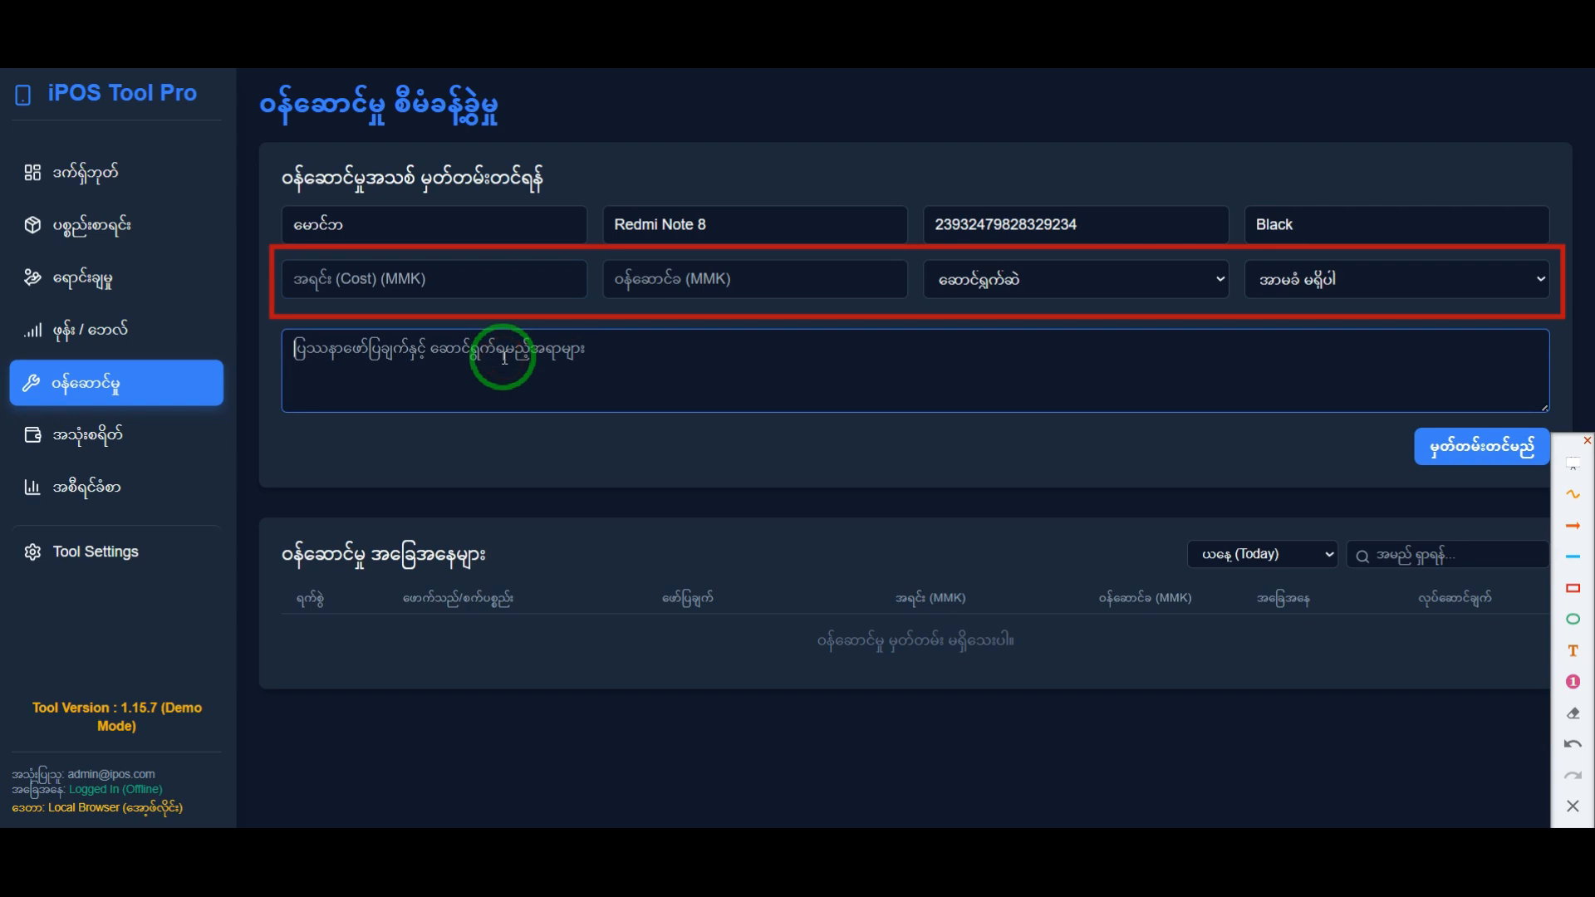
{"action": "type", "text": "Battery လဲရန်။"}
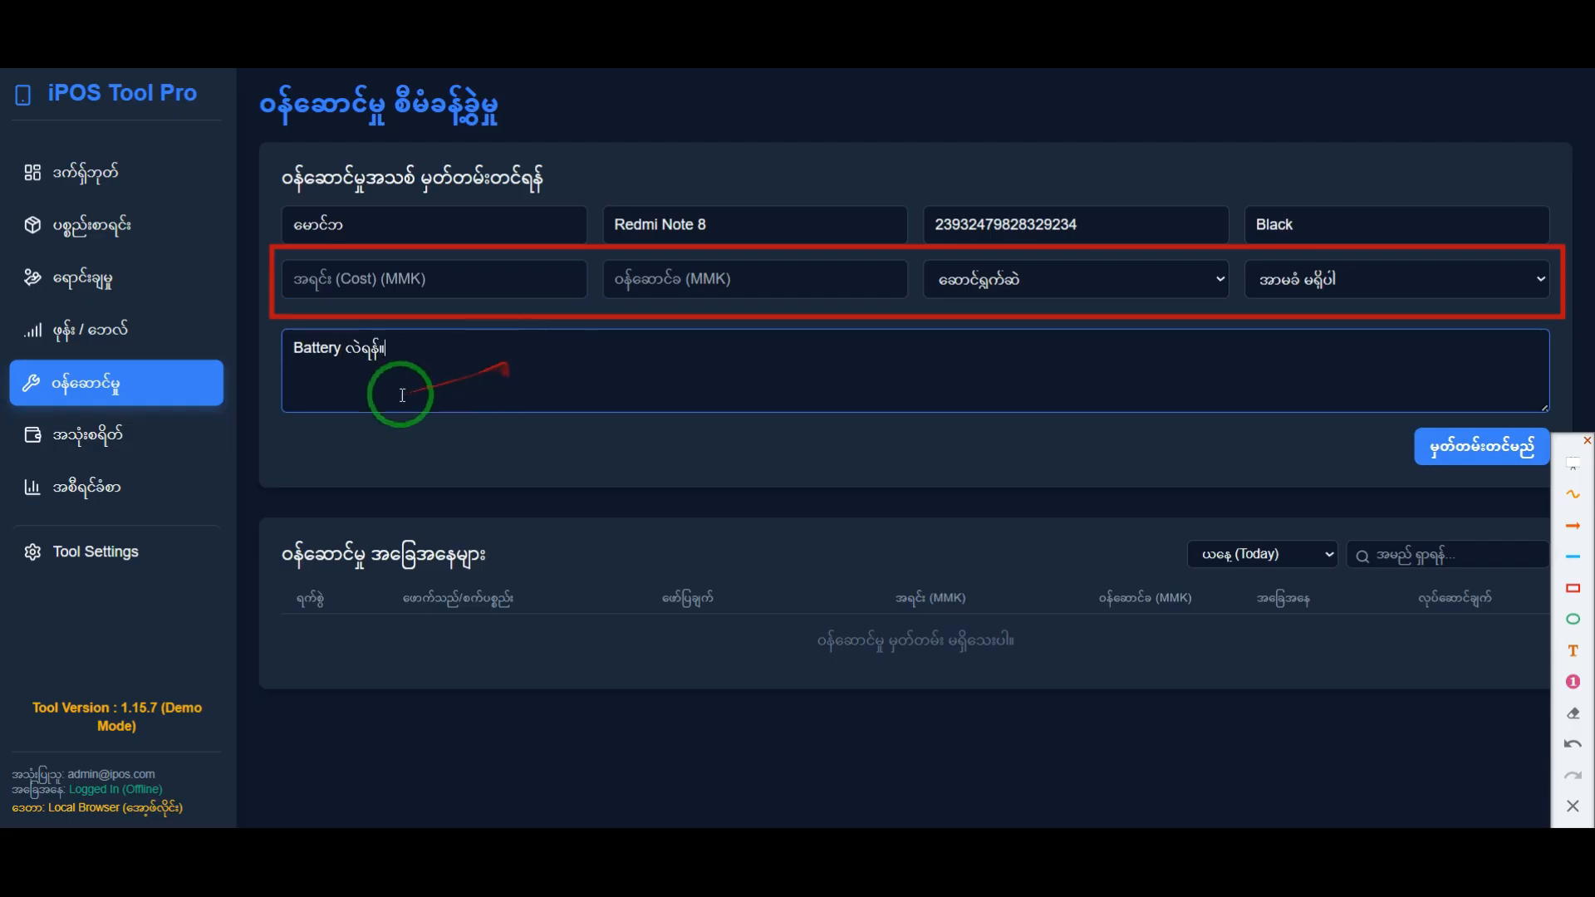
Step: Set the service record's cost to 1000 MMK
{"action": "left_click", "coordinate": [367, 277]}
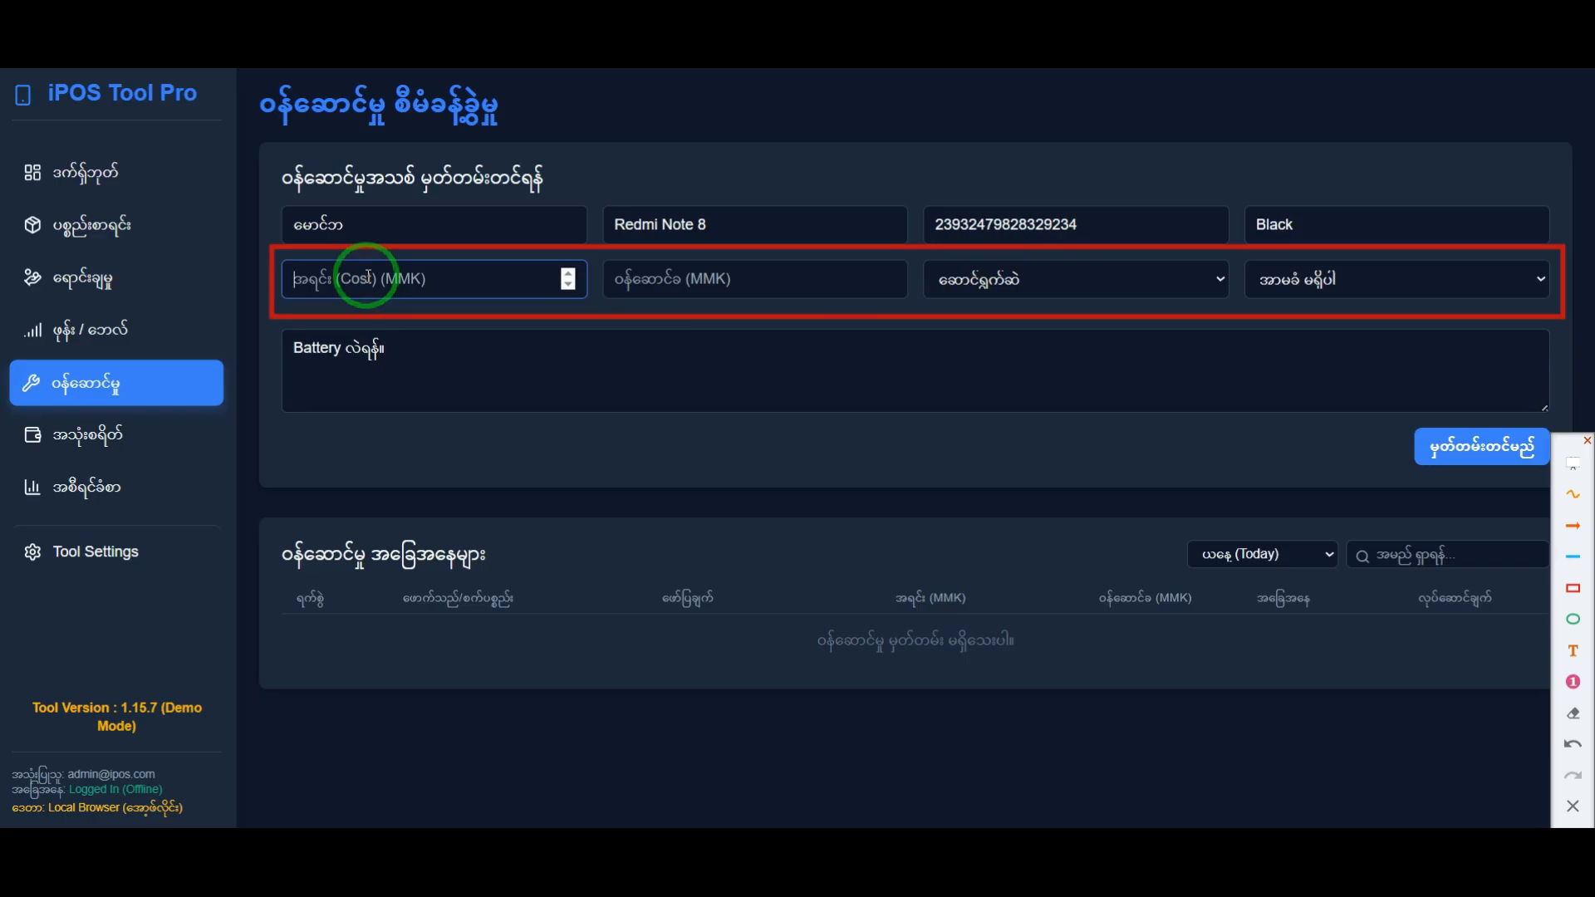
{"action": "type", "text": "10"}
{"action": "key", "text": "BackSpace"}
{"action": "key", "text": "BackSpace"}
{"action": "type", "text": "1000"}
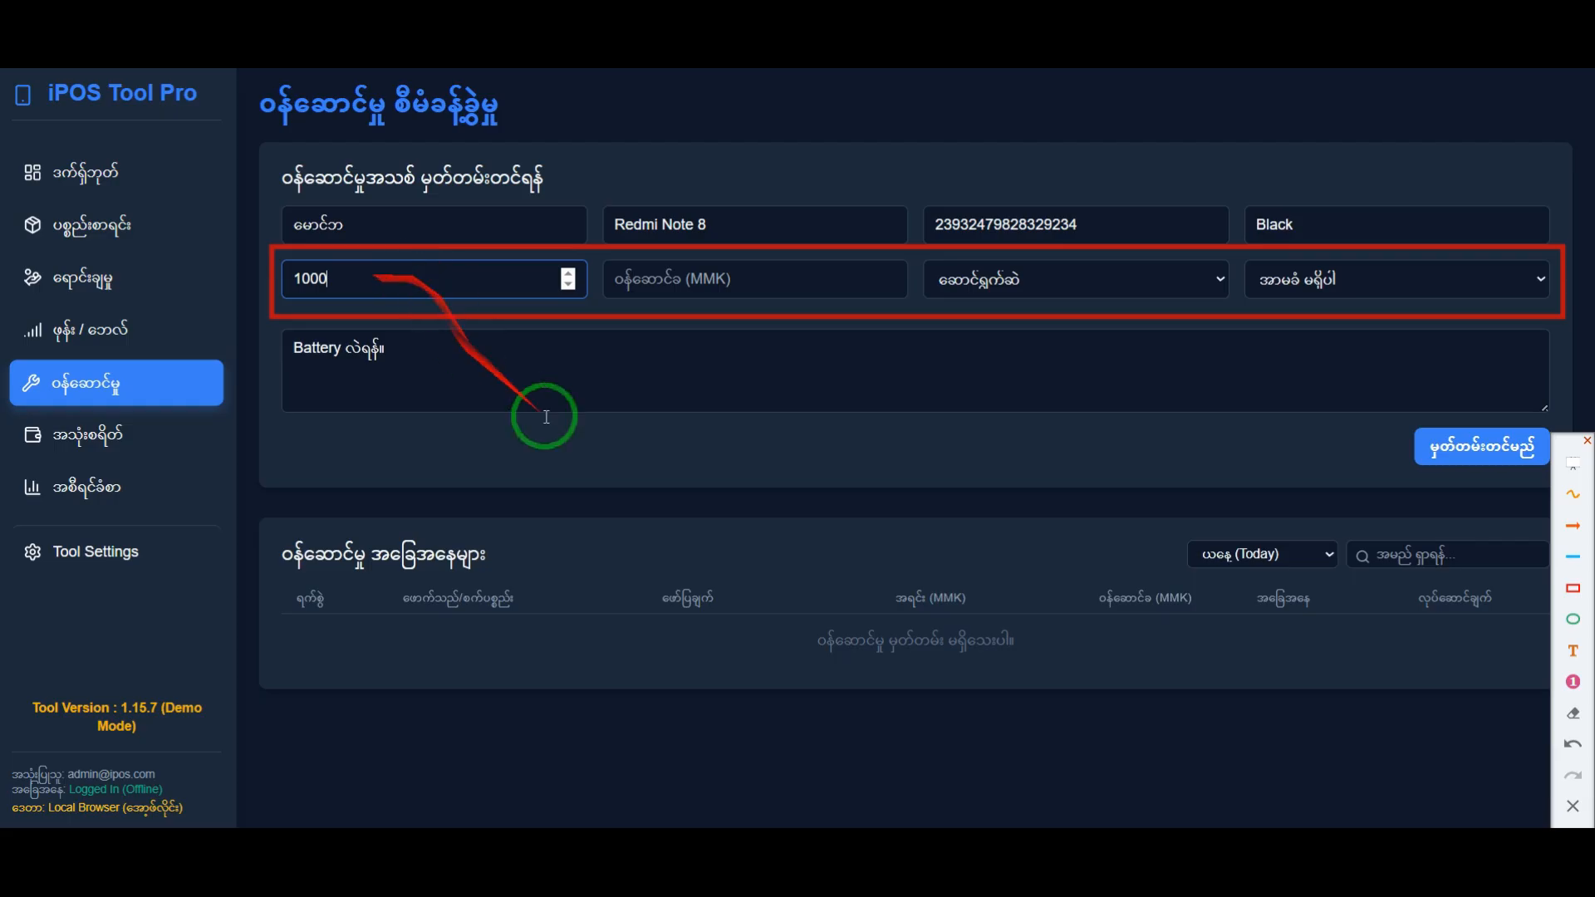
Step: Set the service fee to 2000 MMK, and briefly highlight the cost and fee values
{"action": "left_click", "coordinate": [677, 277]}
{"action": "type", "text": "2000"}
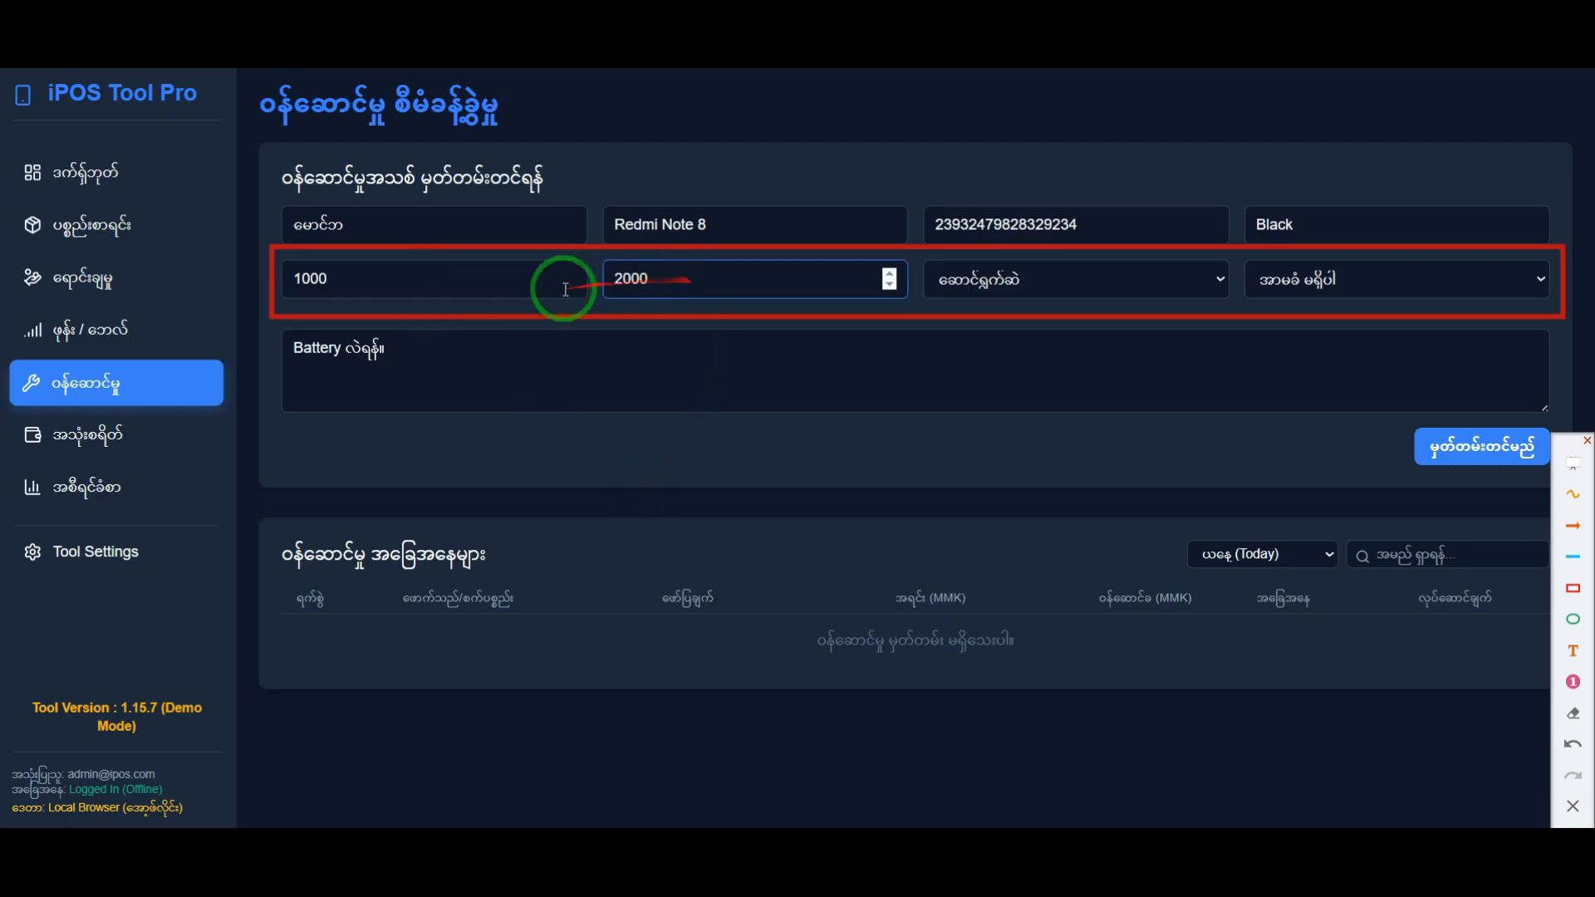
{"action": "double_click", "coordinate": [306, 282]}
{"action": "left_click_drag", "start_coordinate": [713, 279], "coordinate": [608, 273]}
{"action": "left_click", "coordinate": [801, 414]}
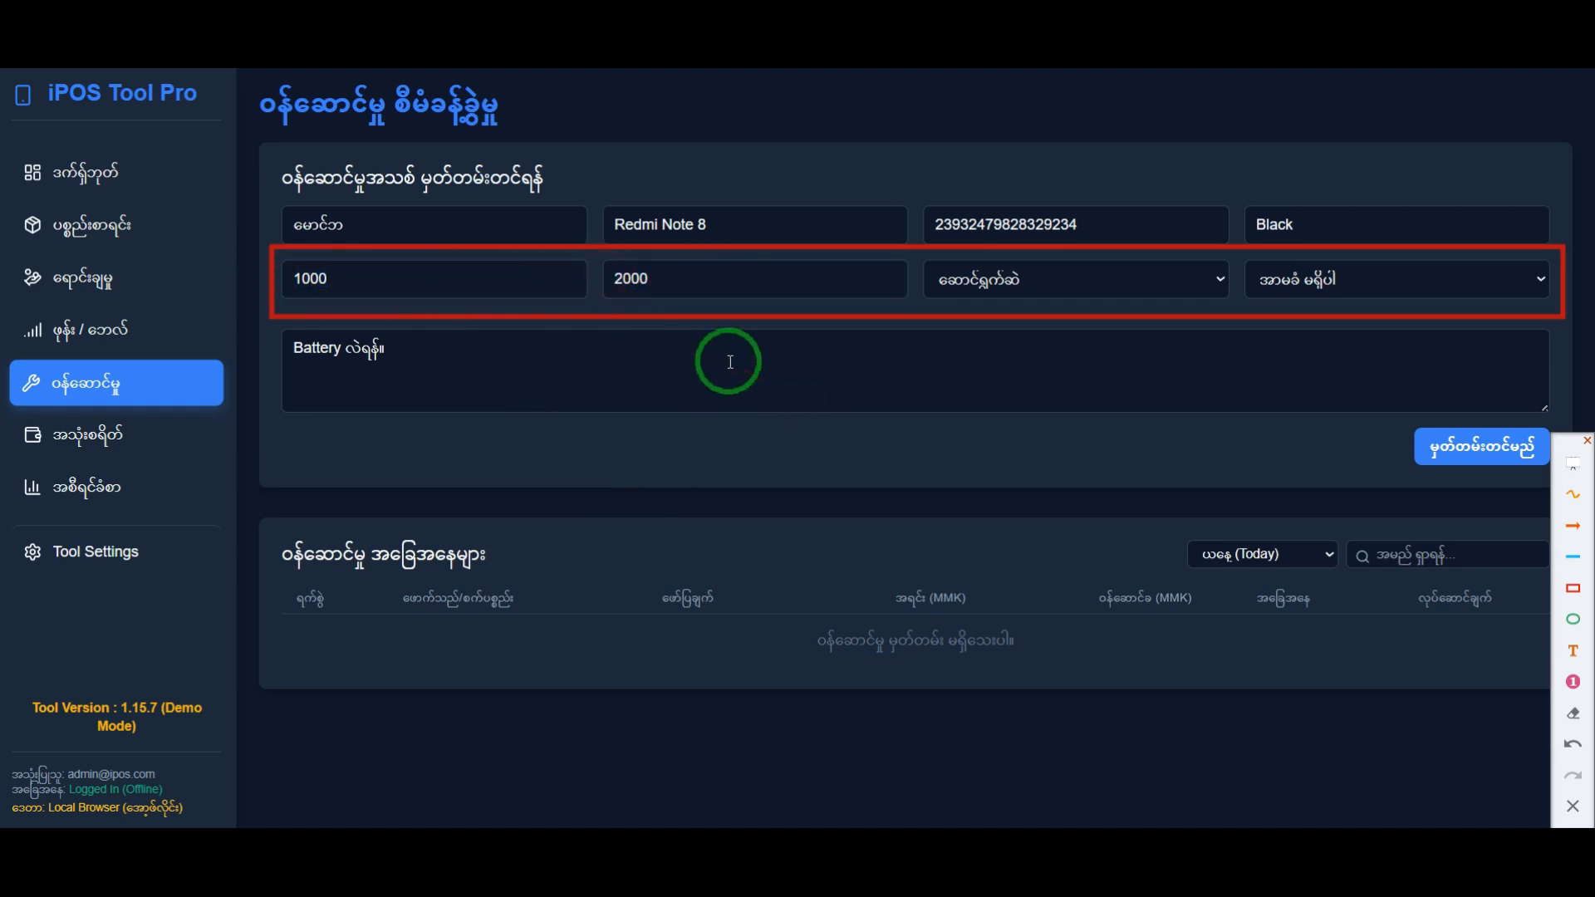
Step: Clear the red frame, review the status options, and choose ဆောင်ရွက်ဆဲ as the service status
{"action": "left_click", "coordinate": [1029, 285]}
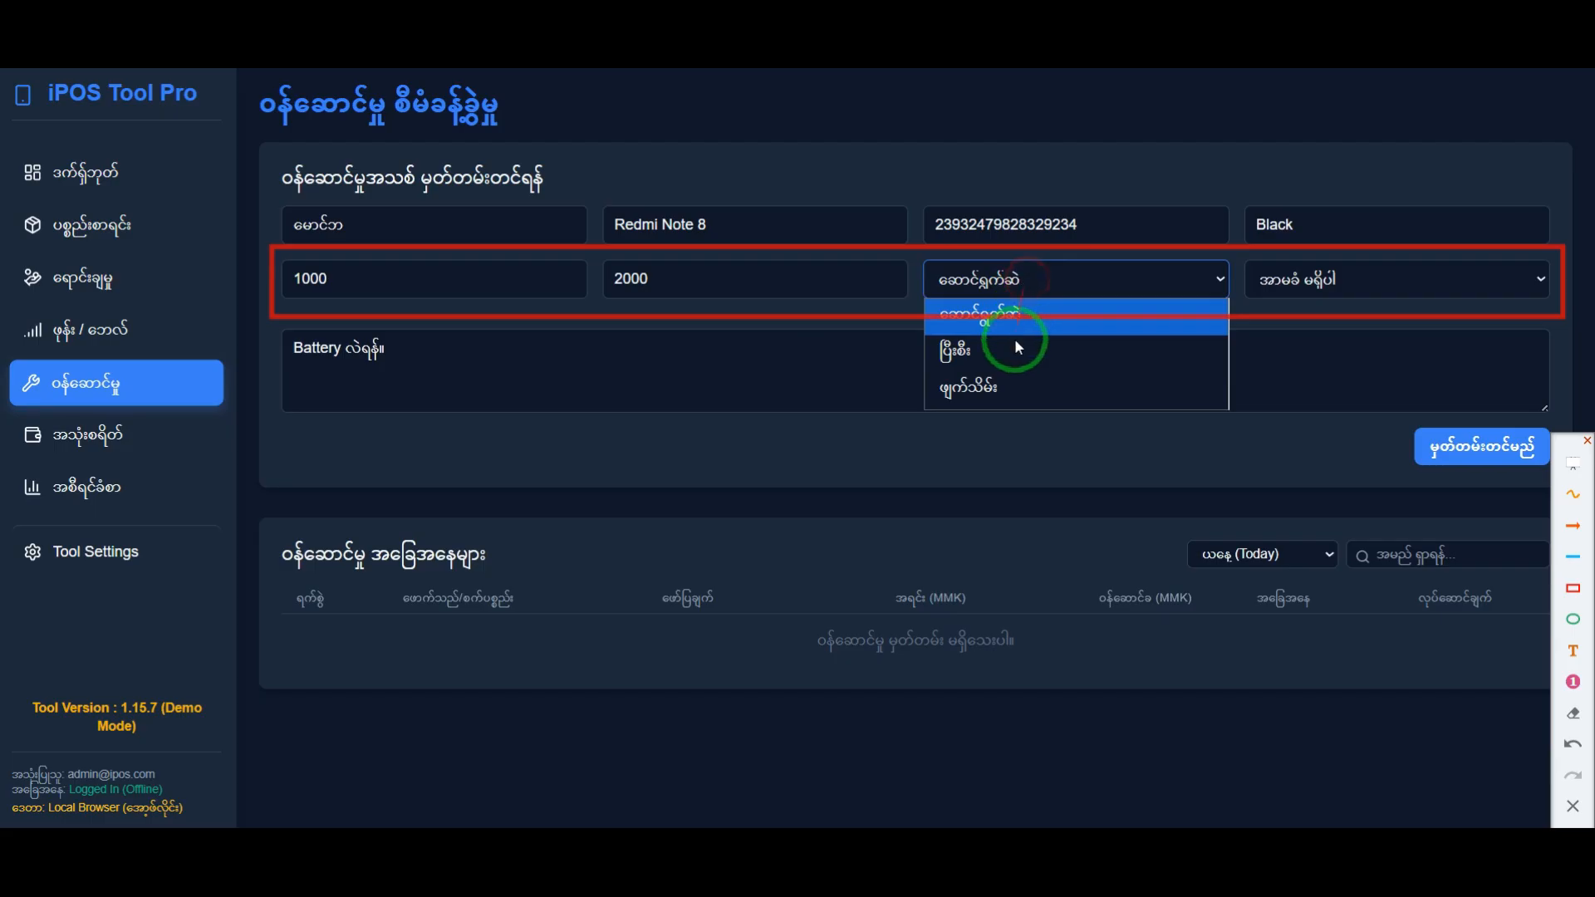
{"action": "left_click", "coordinate": [1572, 806]}
{"action": "left_click", "coordinate": [1054, 288]}
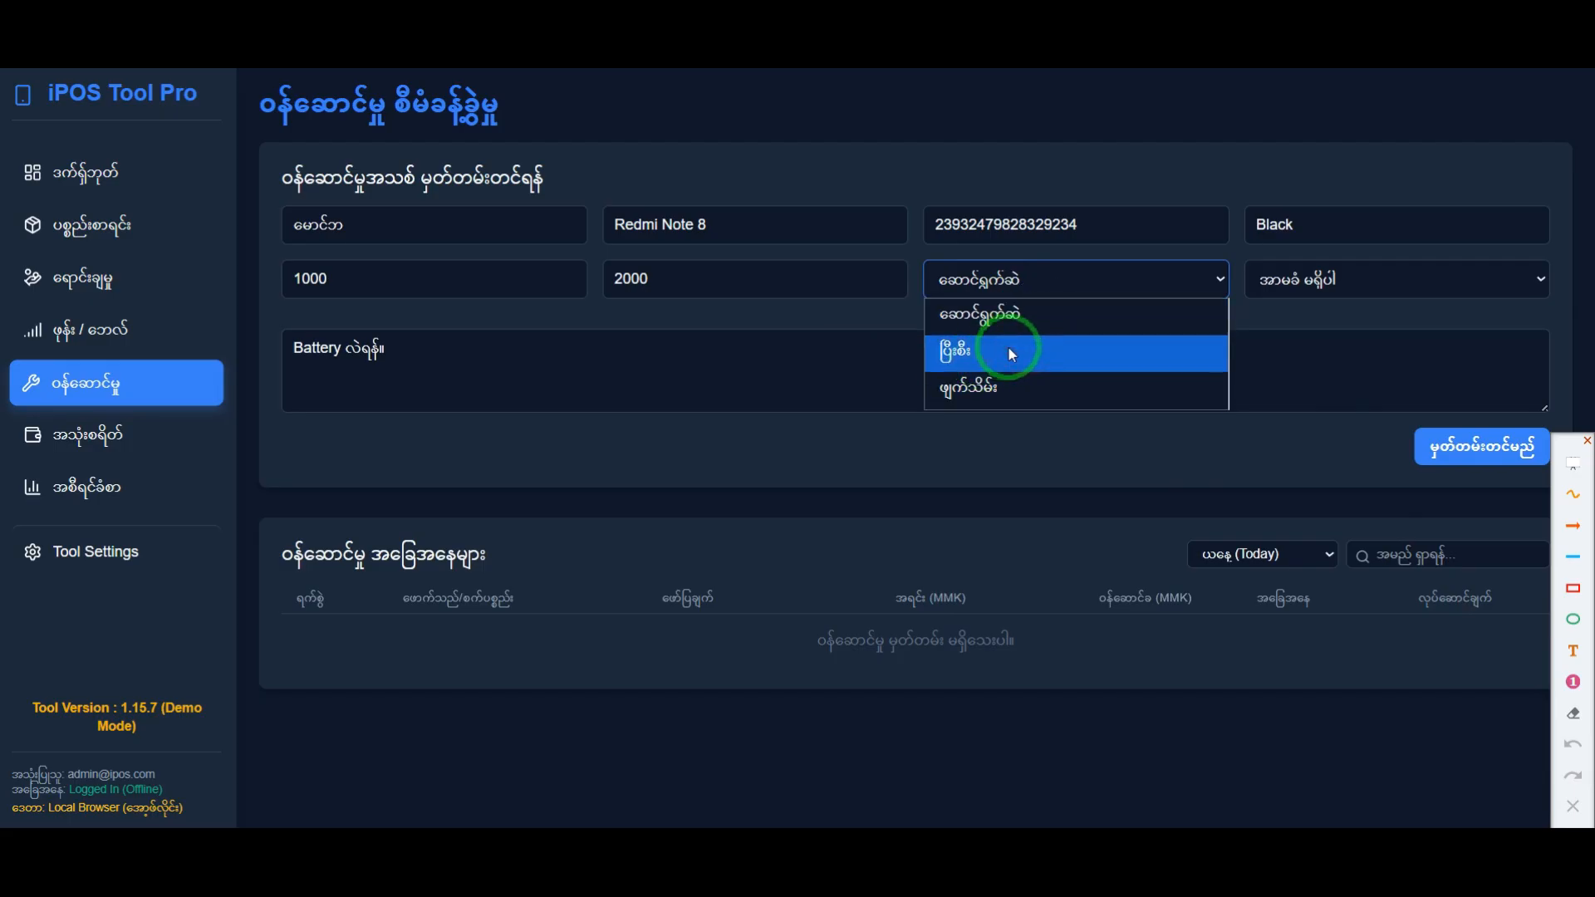
{"action": "left_click", "coordinate": [994, 315]}
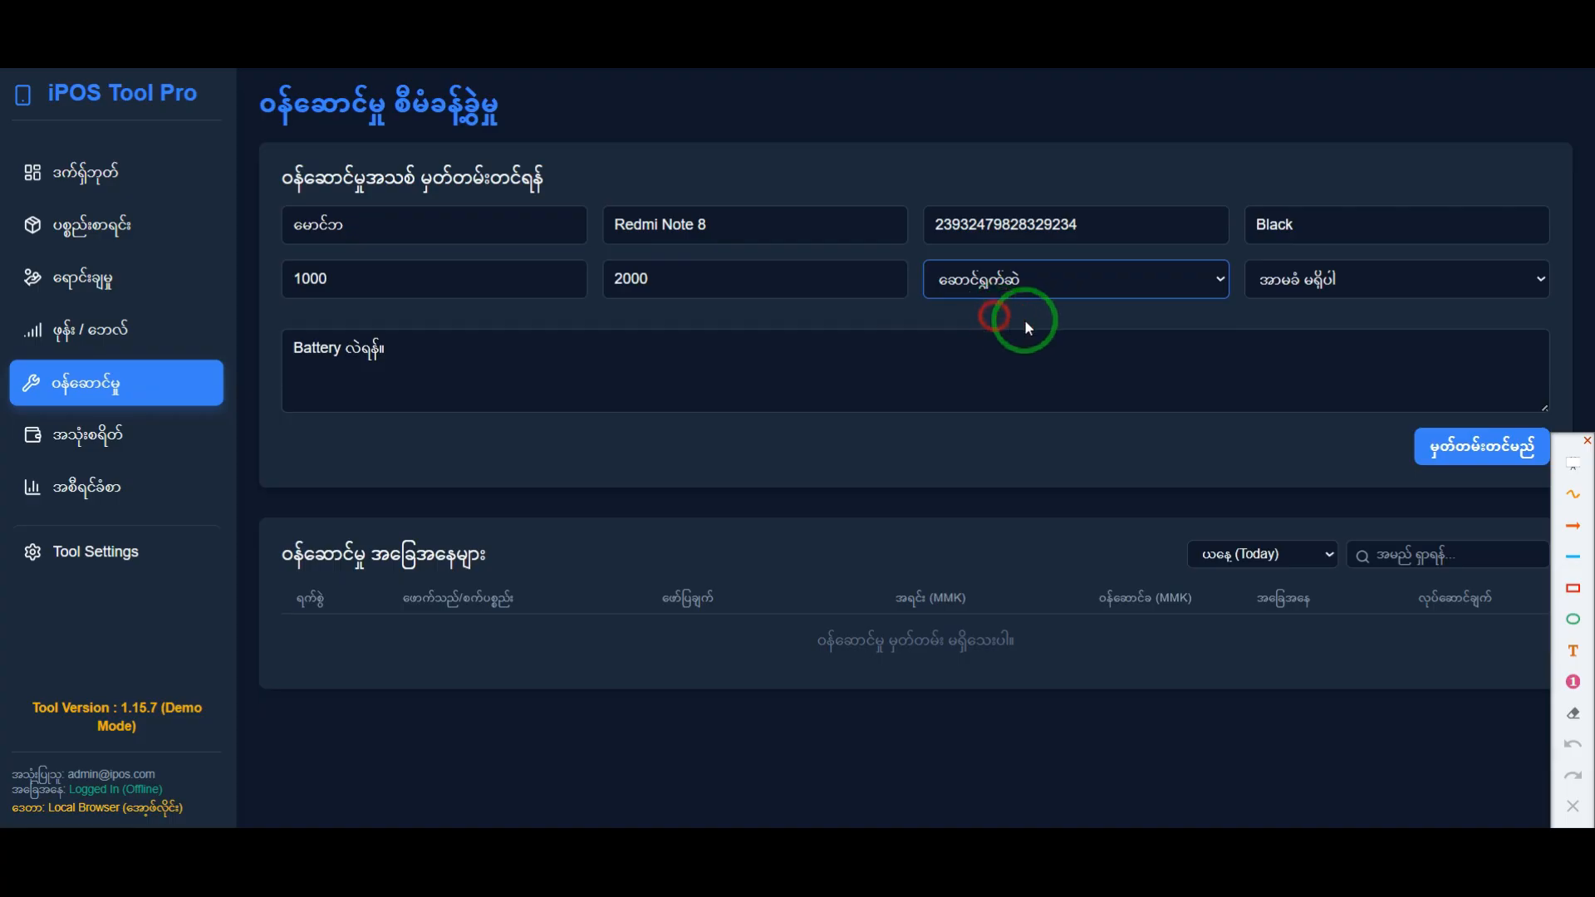
Step: Set the warranty to ၁ ပတ် and save the service record
{"action": "left_click", "coordinate": [1360, 282]}
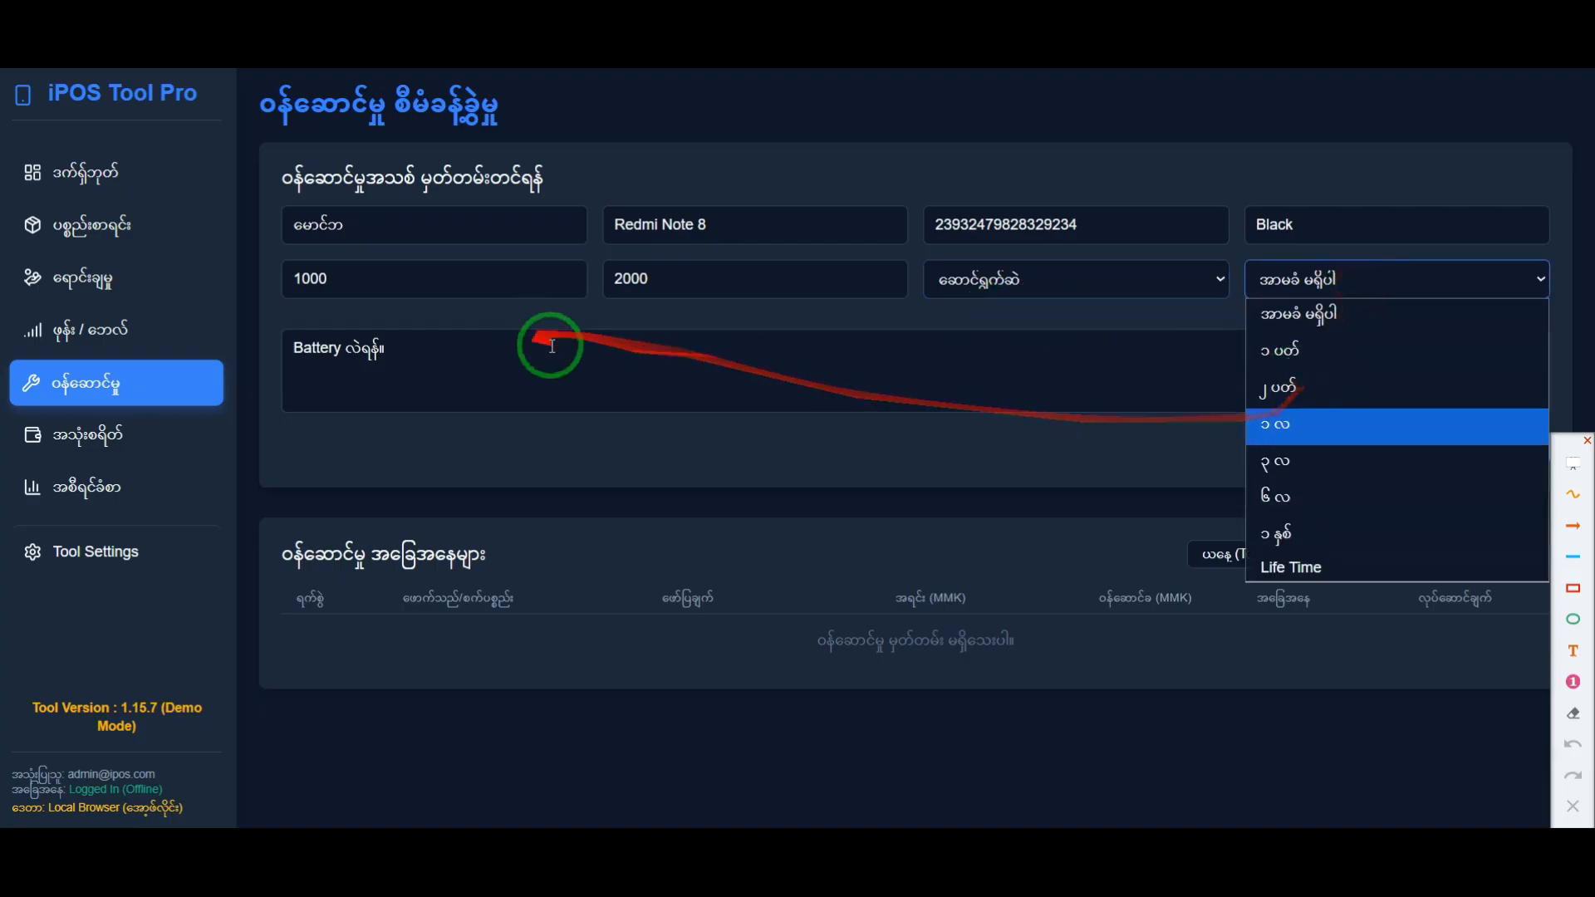
{"action": "left_click", "coordinate": [1302, 352]}
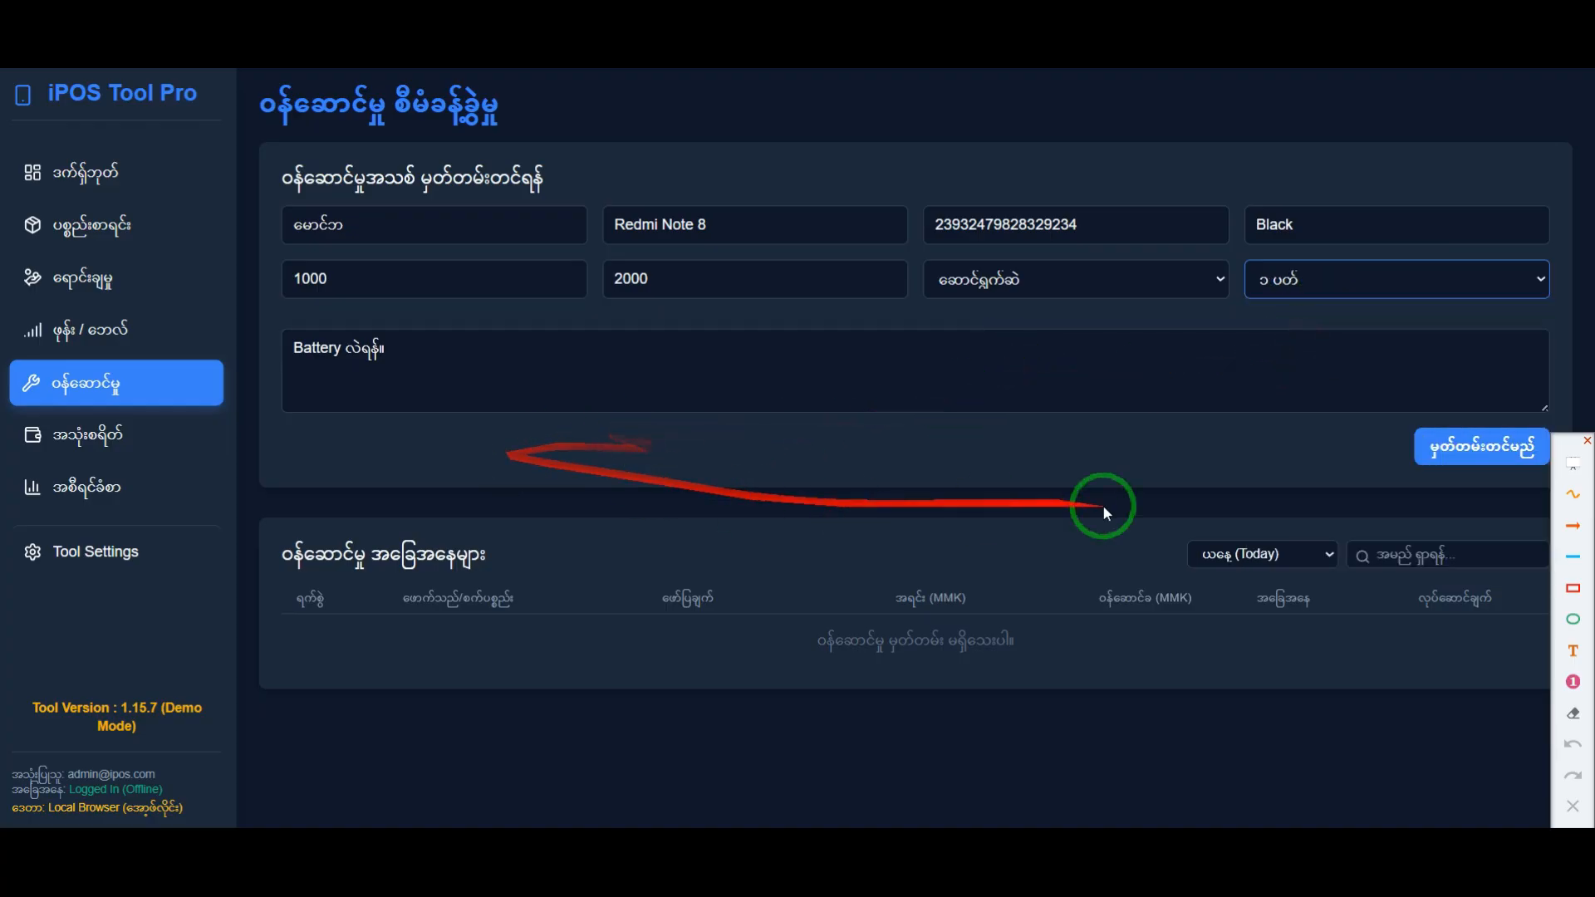
{"action": "left_click", "coordinate": [1469, 453]}
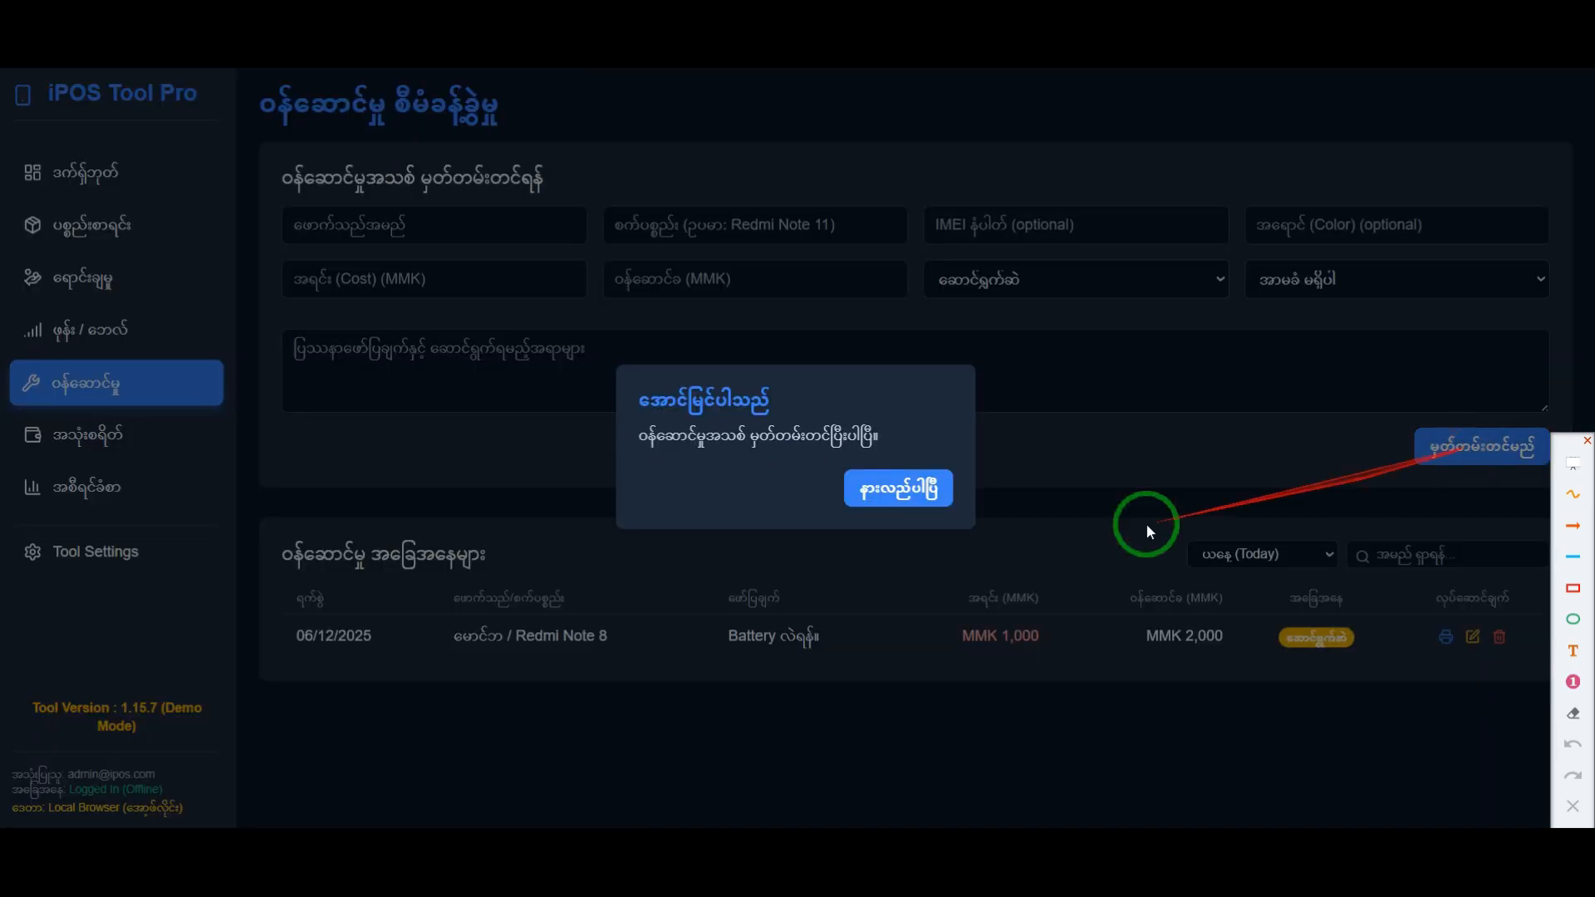
Step: Frame the record-saved message with a temporary red rectangle, and dismiss the message
{"action": "left_click", "coordinate": [1572, 589]}
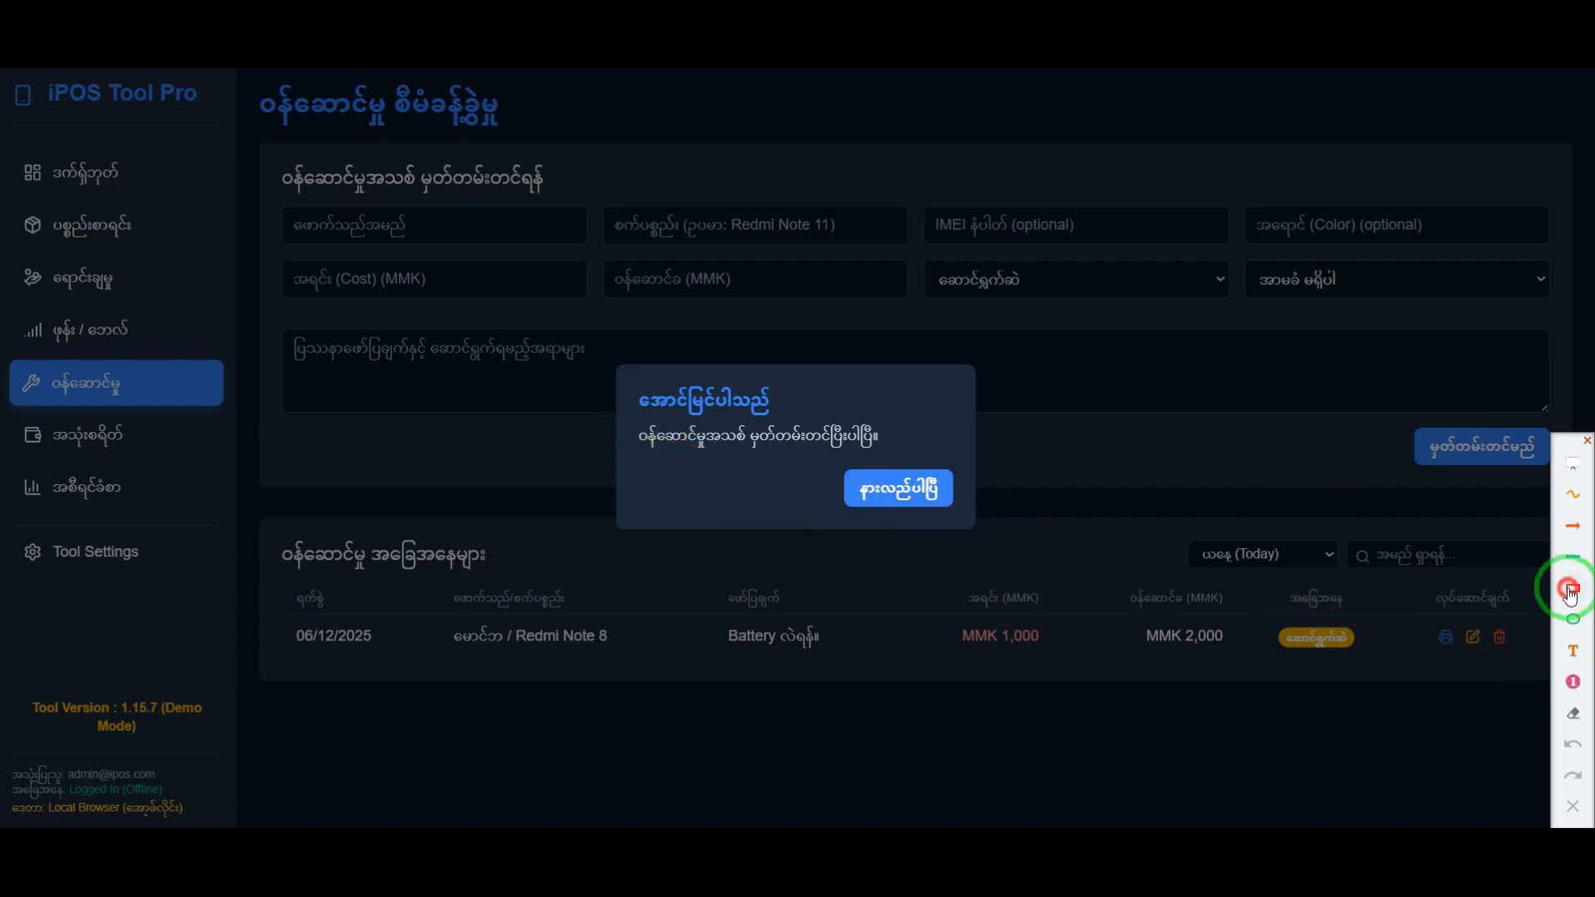
{"action": "left_click_drag", "start_coordinate": [624, 371], "coordinate": [963, 519]}
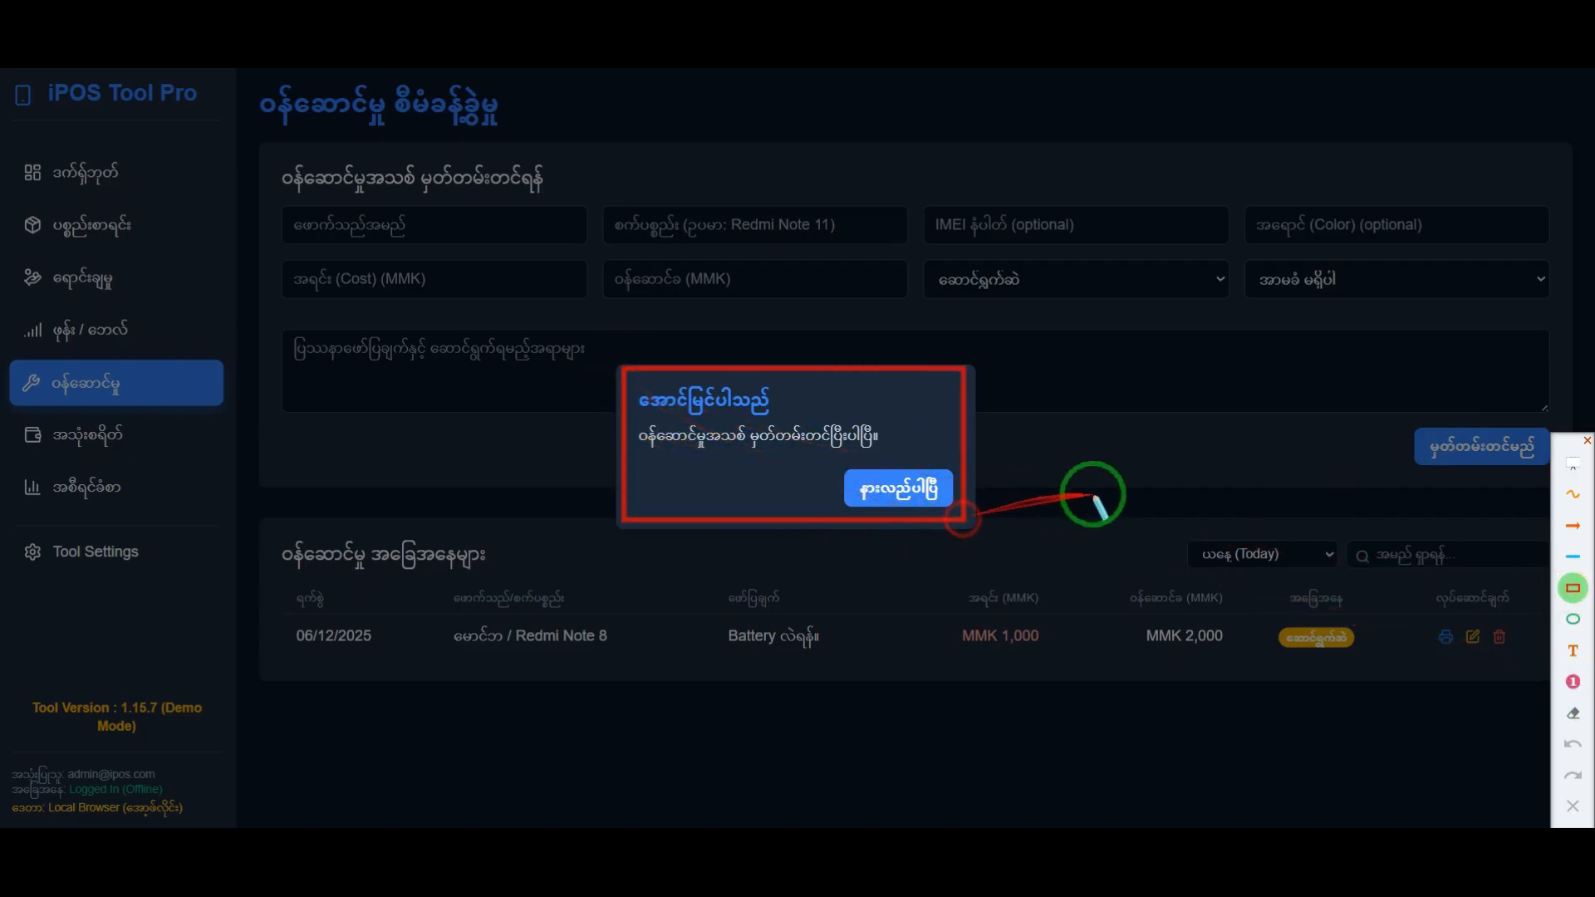
{"action": "left_click", "coordinate": [1573, 806]}
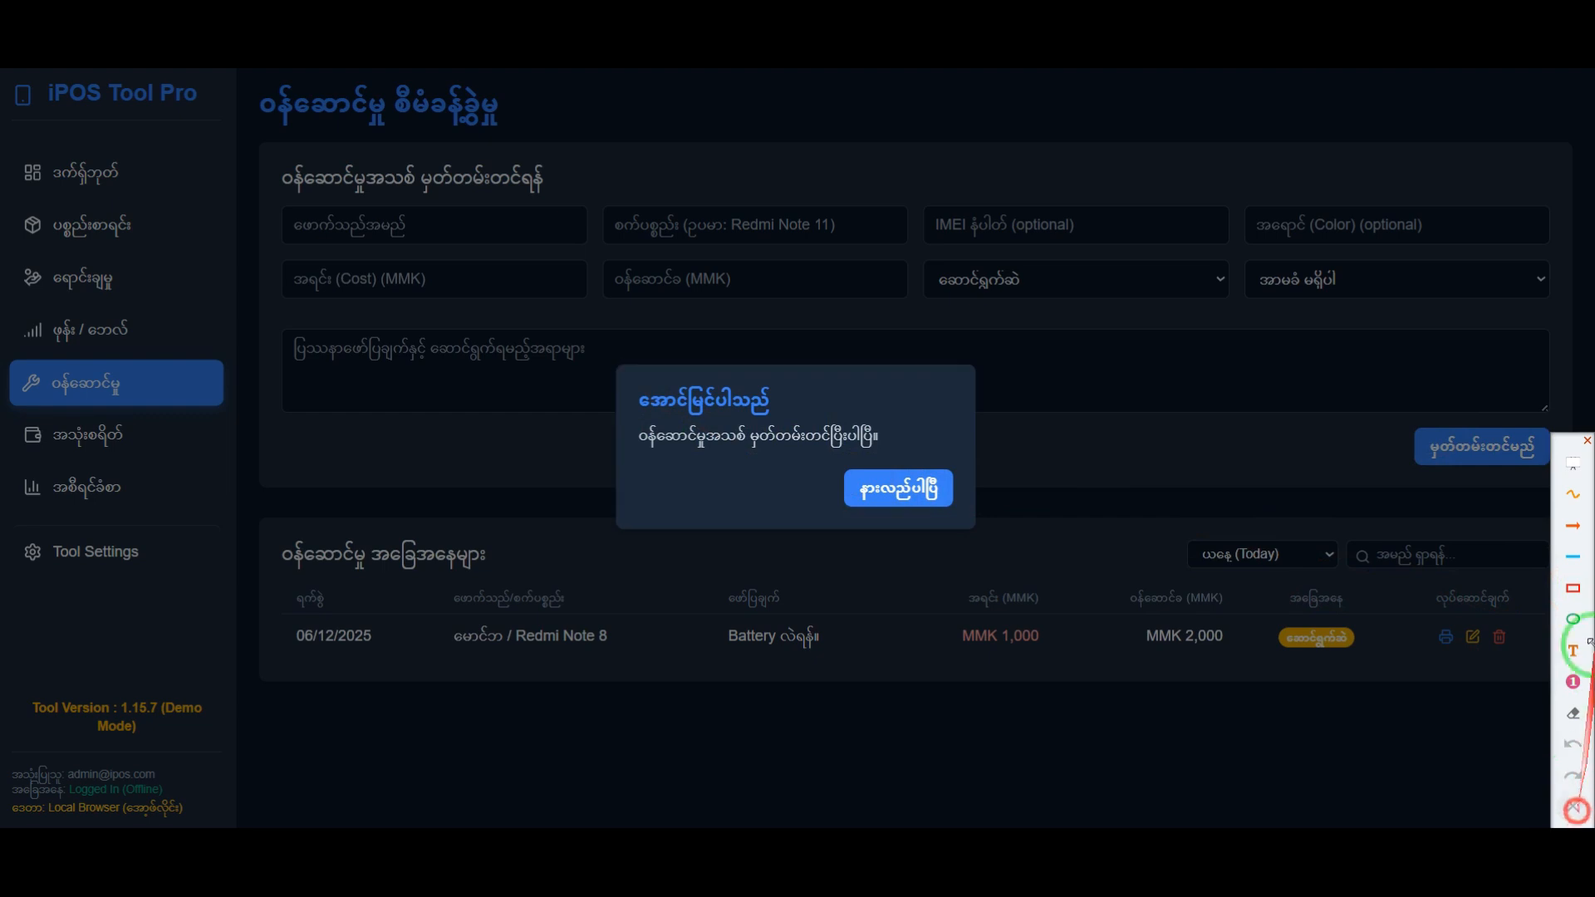
{"action": "left_click", "coordinate": [922, 490]}
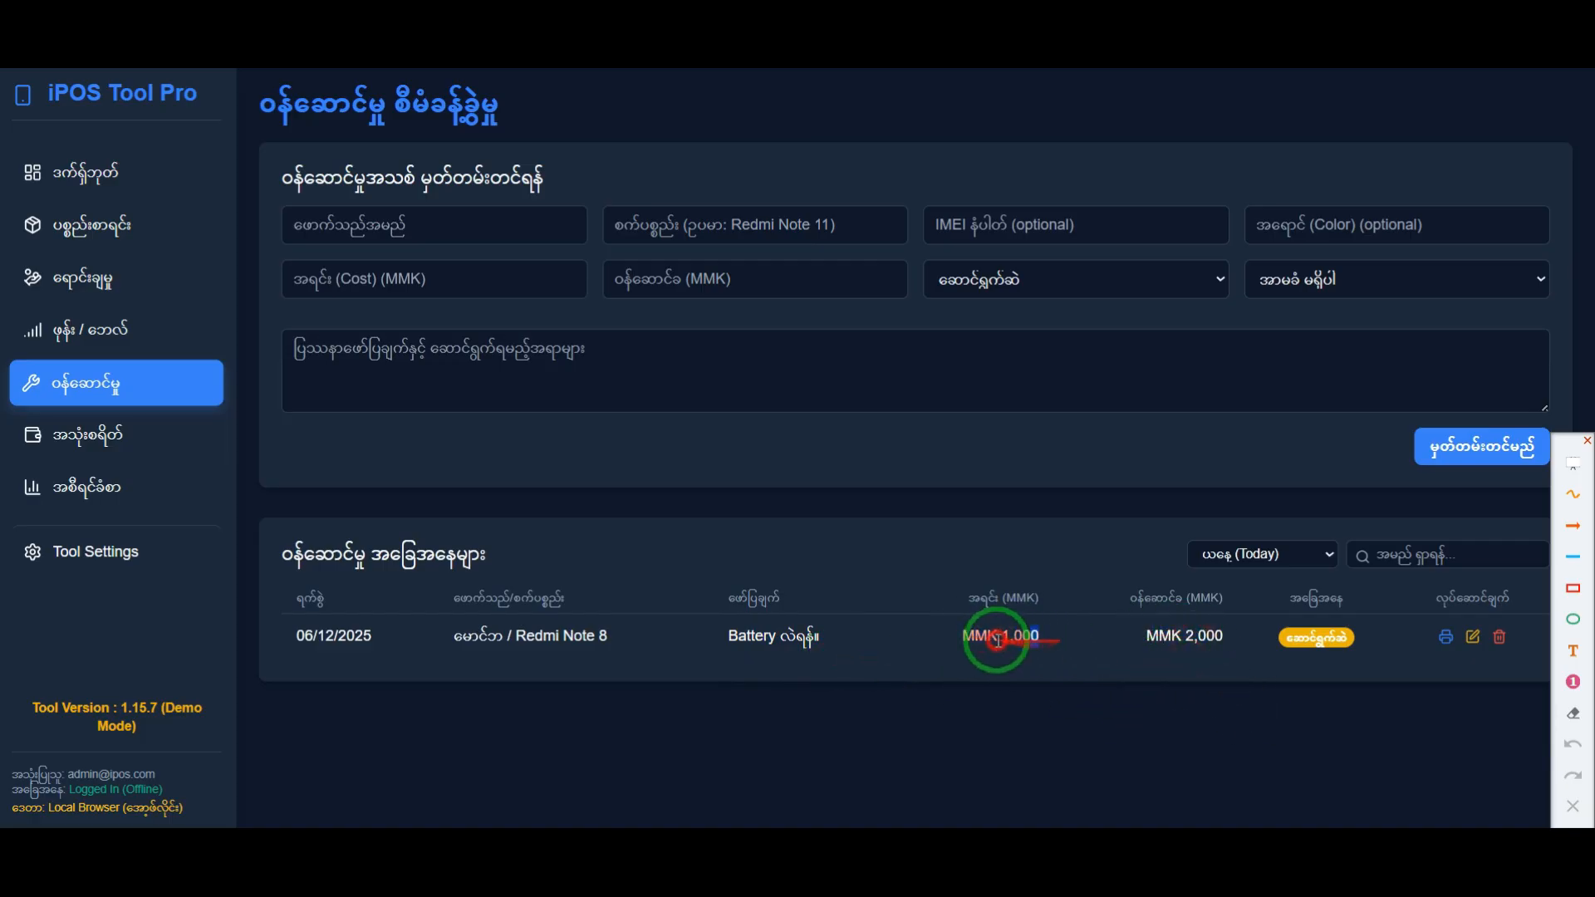
Step: Point out the service fee in the list, filter the service records by Yesterday, and return the filter to Today
{"action": "left_click_drag", "start_coordinate": [1143, 638], "coordinate": [1224, 670]}
{"action": "left_click", "coordinate": [1224, 670]}
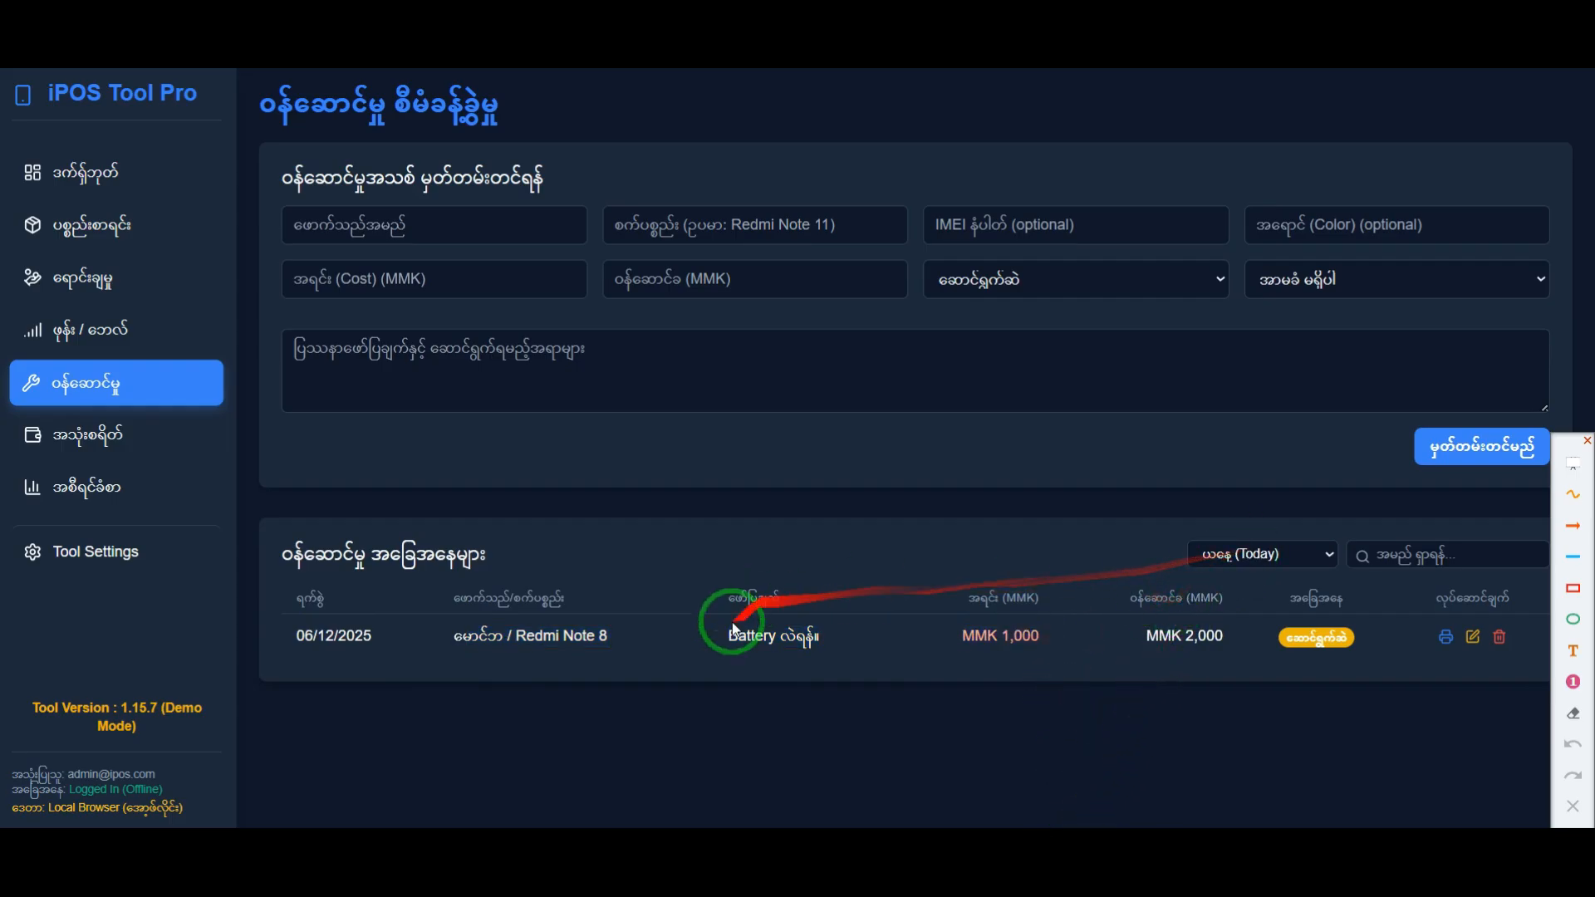
{"action": "left_click", "coordinate": [1278, 563]}
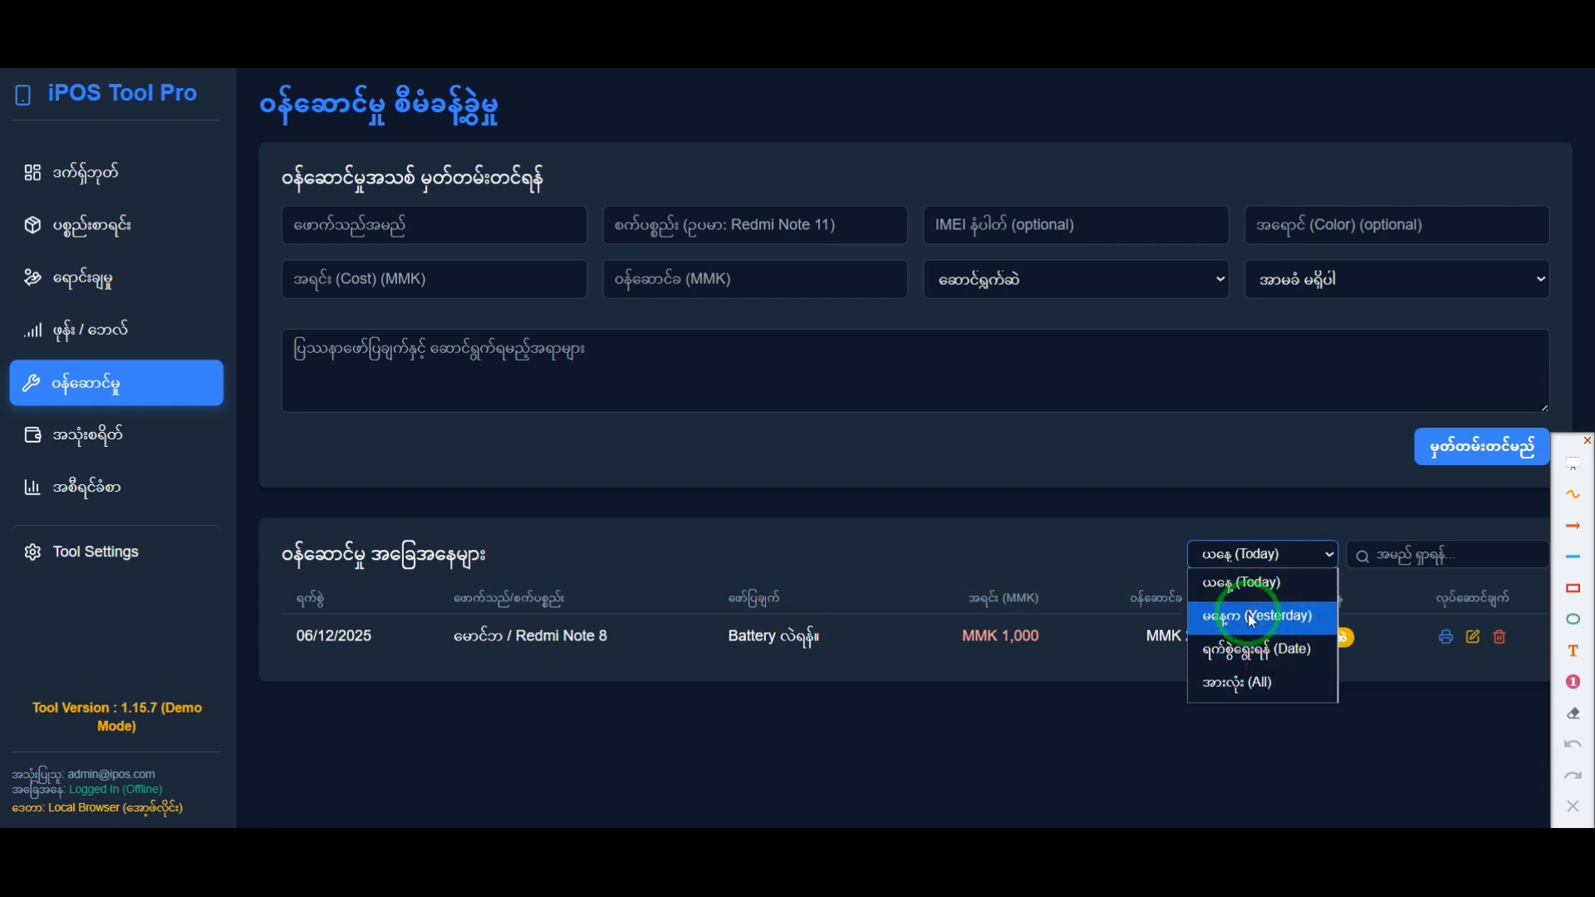
{"action": "left_click", "coordinate": [1251, 621]}
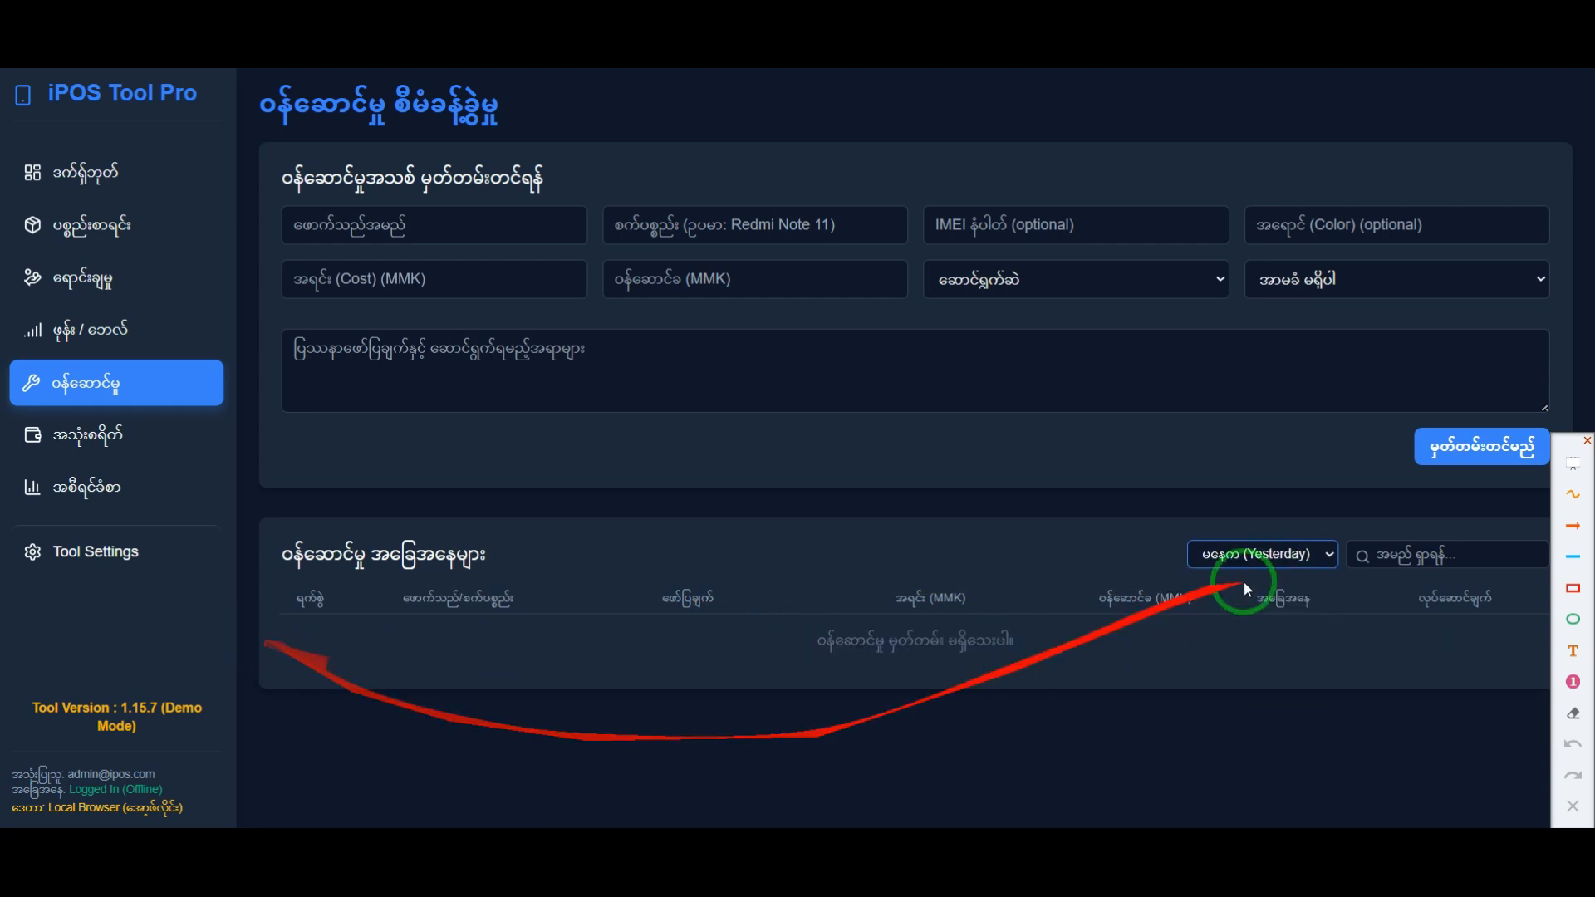
{"action": "left_click", "coordinate": [1266, 557]}
{"action": "left_click", "coordinate": [1264, 584]}
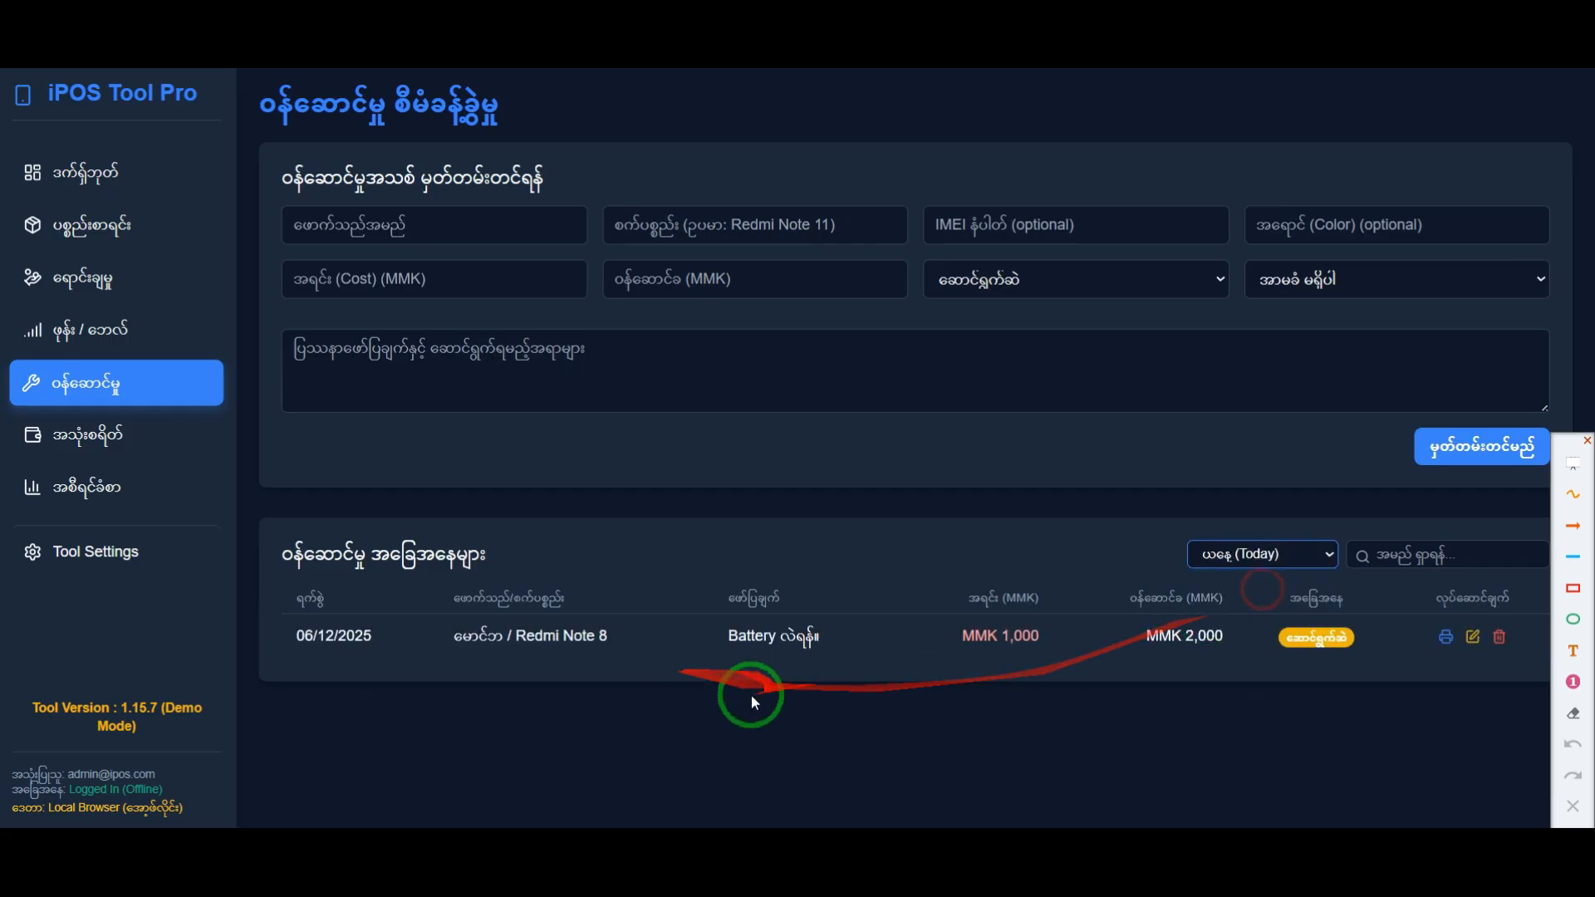
Step: Recheck the Today records, switch the service list filter to Yesterday, and review the remaining date filter options
{"action": "left_click", "coordinate": [1230, 557]}
{"action": "left_click", "coordinate": [571, 718]}
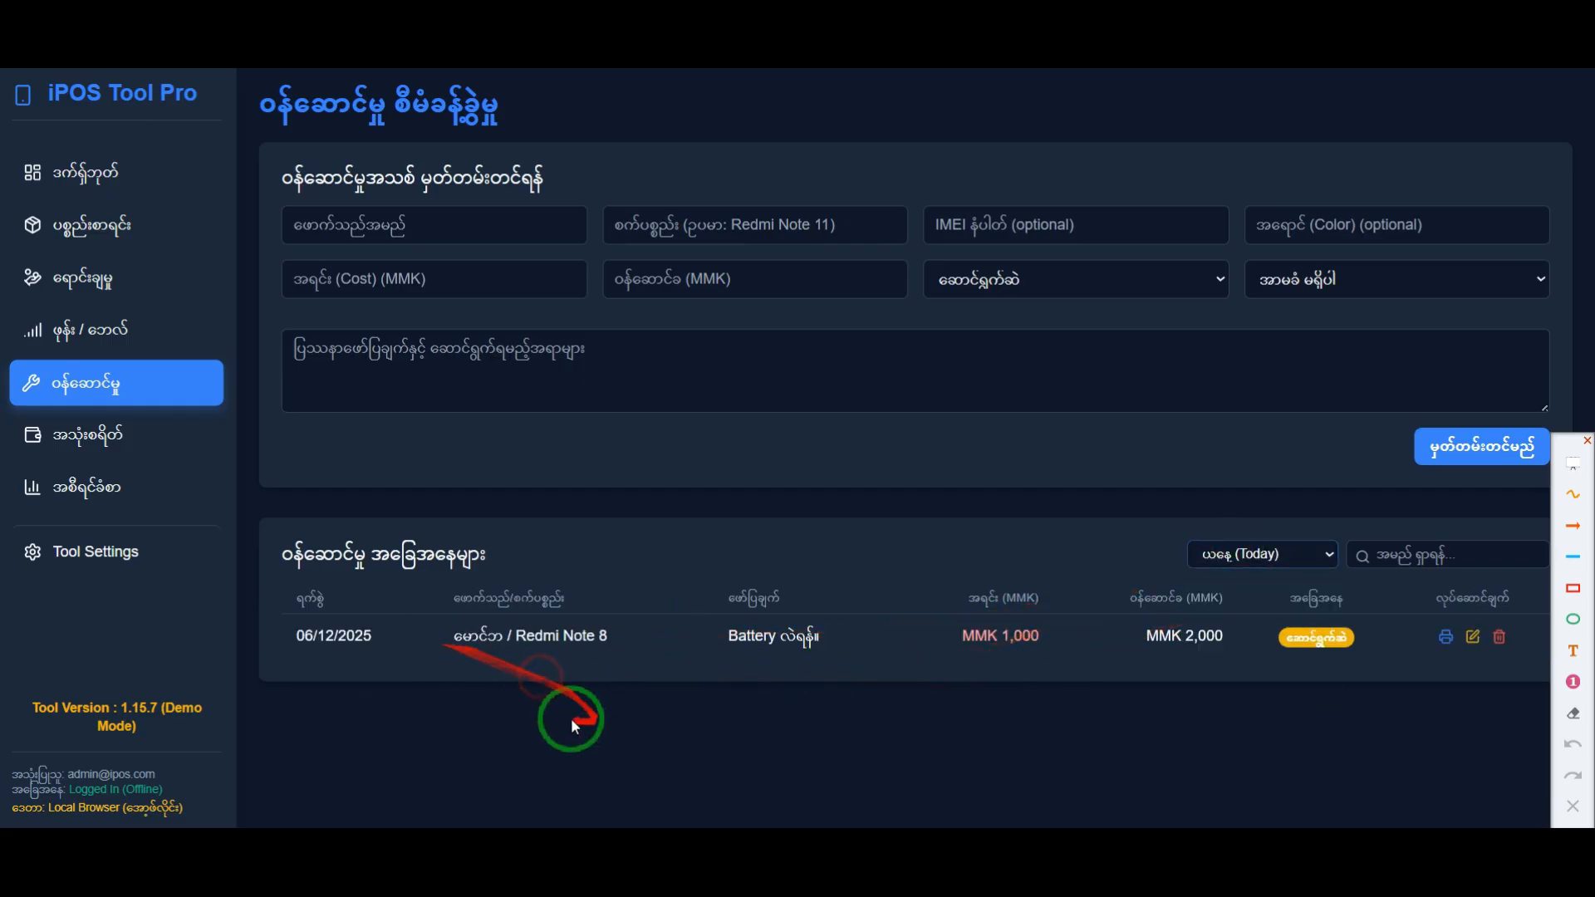
{"action": "left_click", "coordinate": [1244, 550]}
{"action": "left_click", "coordinate": [1252, 614]}
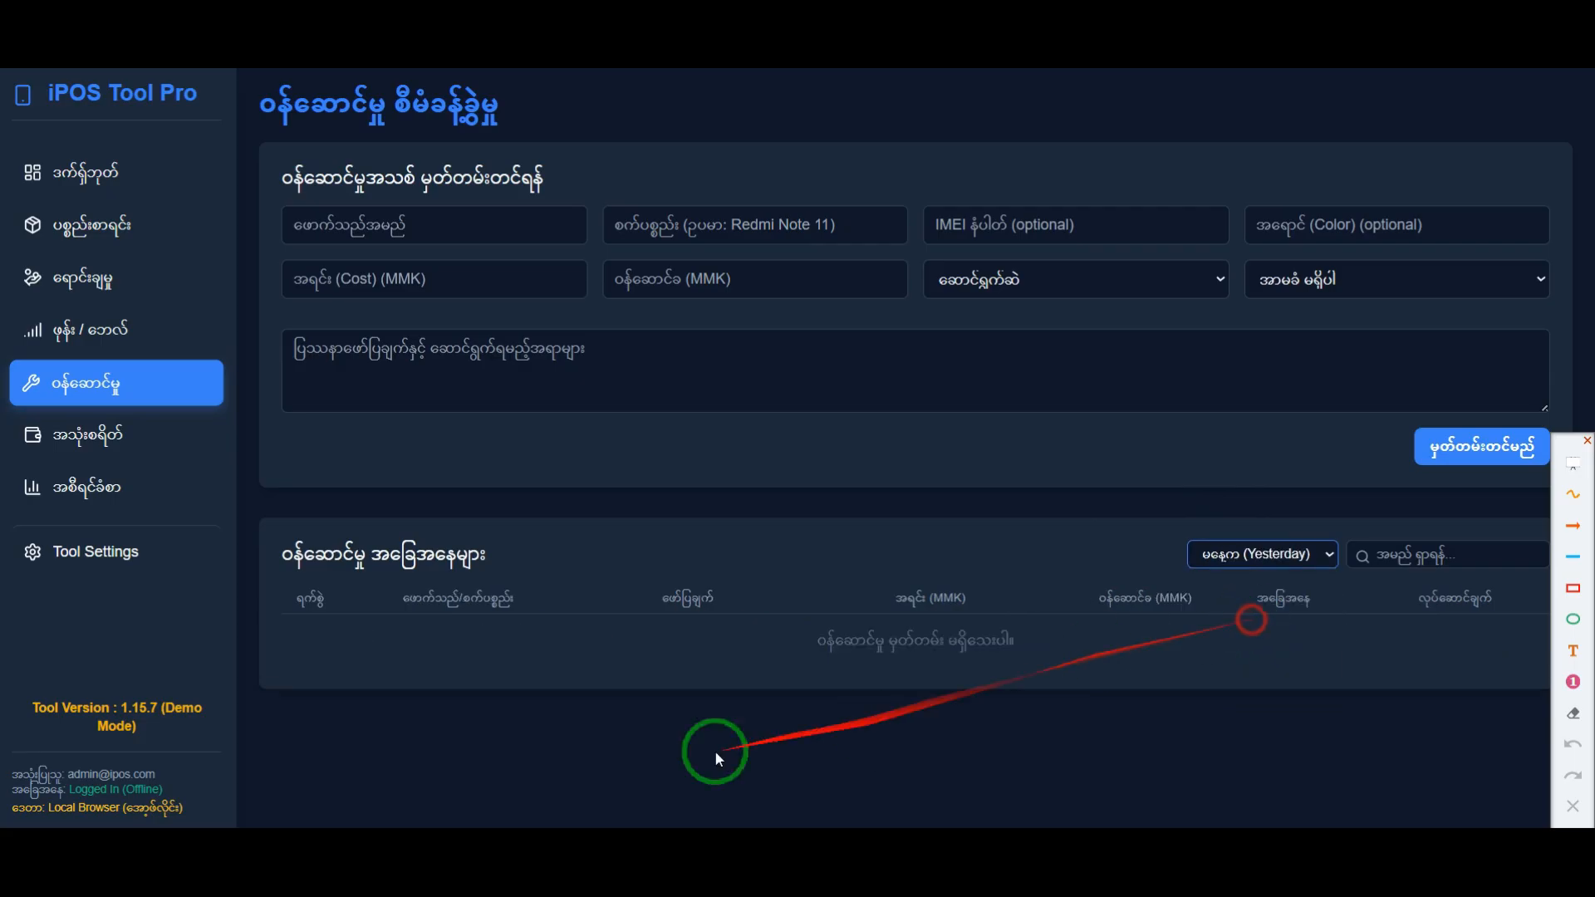
{"action": "left_click", "coordinate": [1289, 557]}
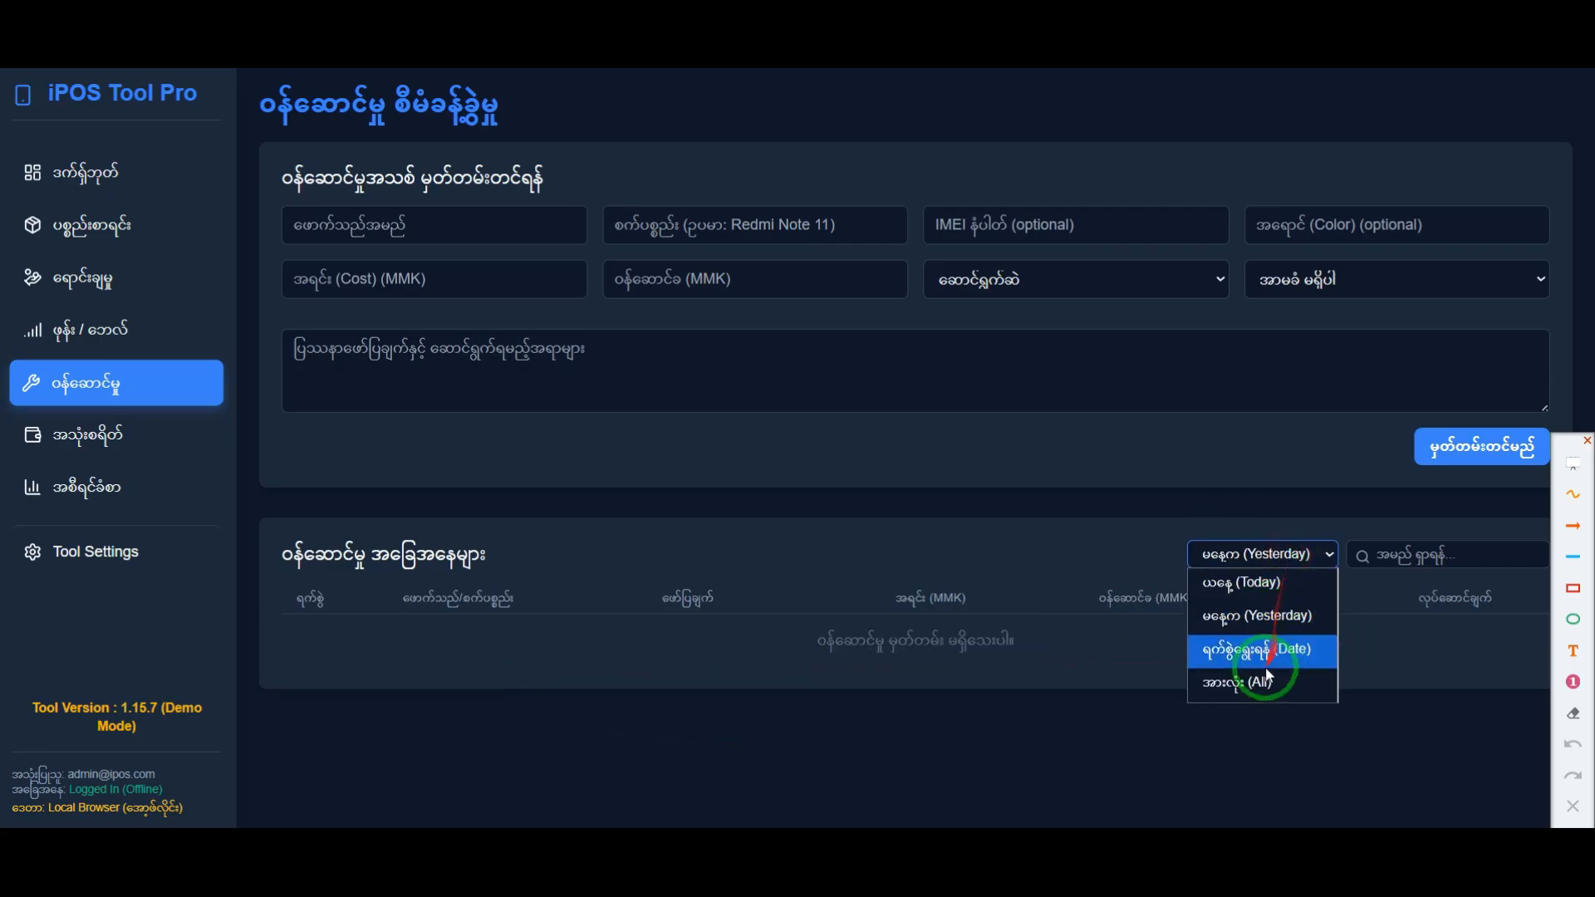
{"action": "left_click", "coordinate": [1117, 677]}
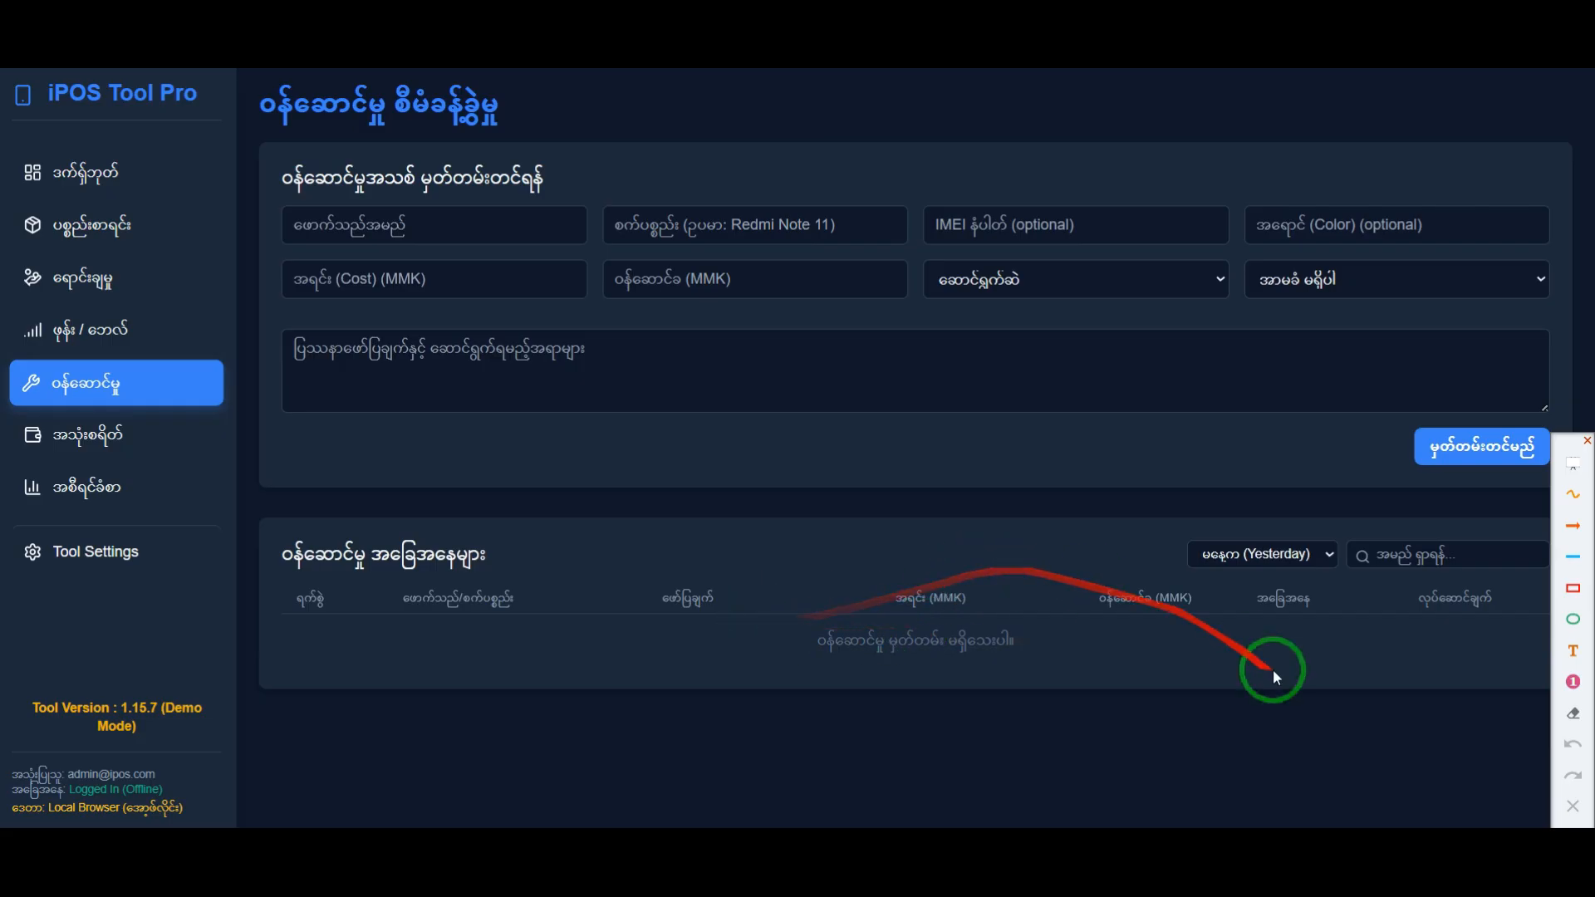
Step: Filter the service list by specific dates, trying 12/01/2025, 12/02/2025 and 12/03/2025 in turn
{"action": "left_click", "coordinate": [1288, 556]}
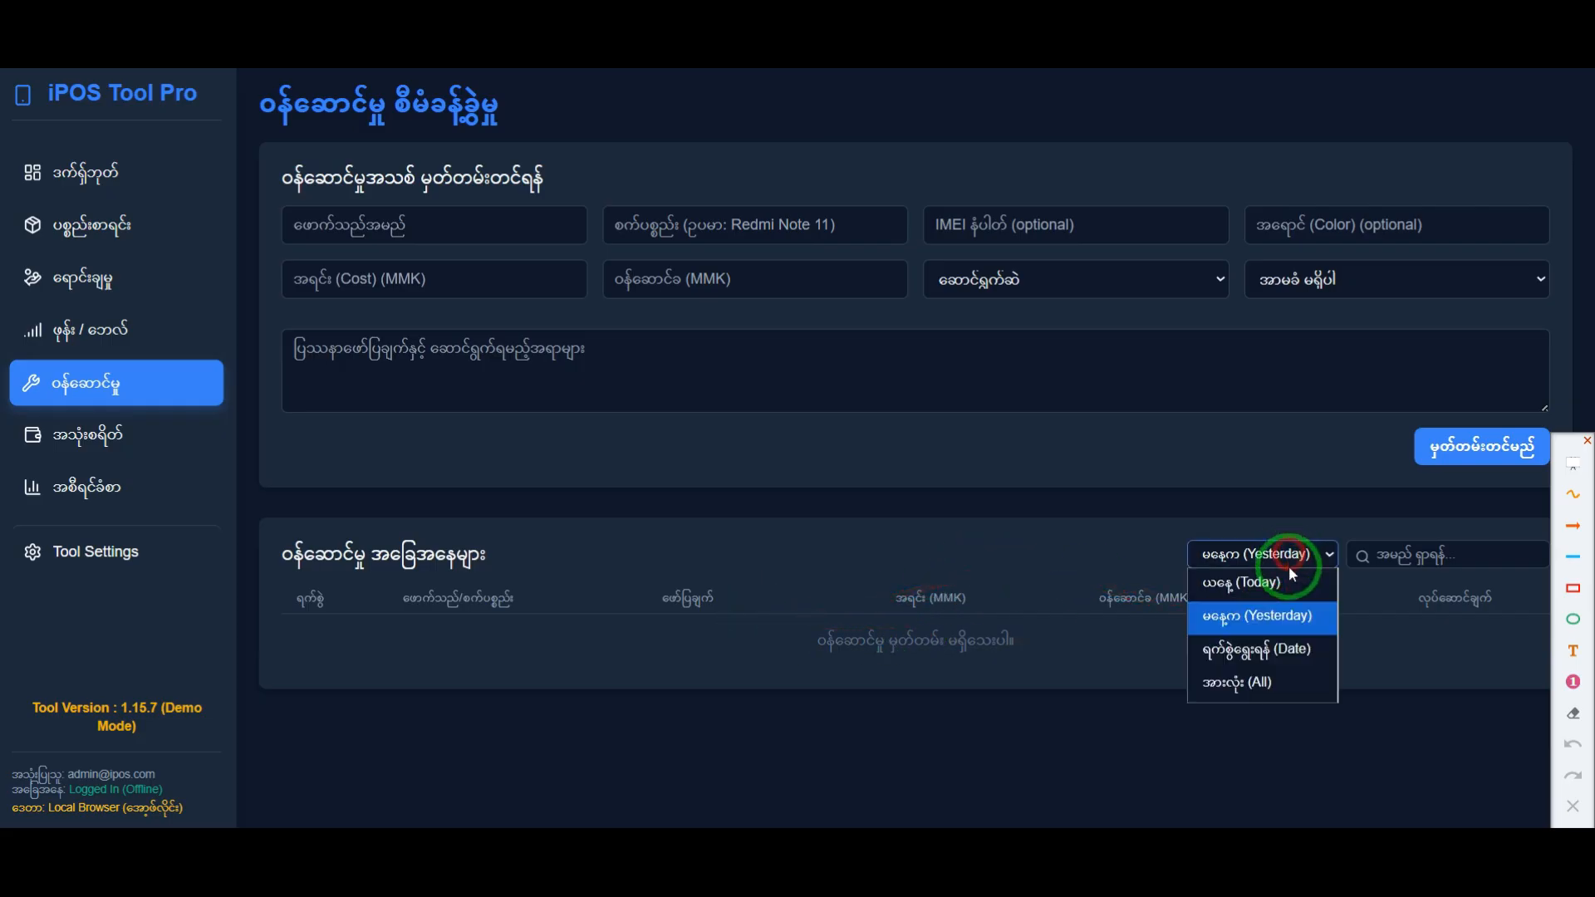
{"action": "left_click", "coordinate": [1266, 652]}
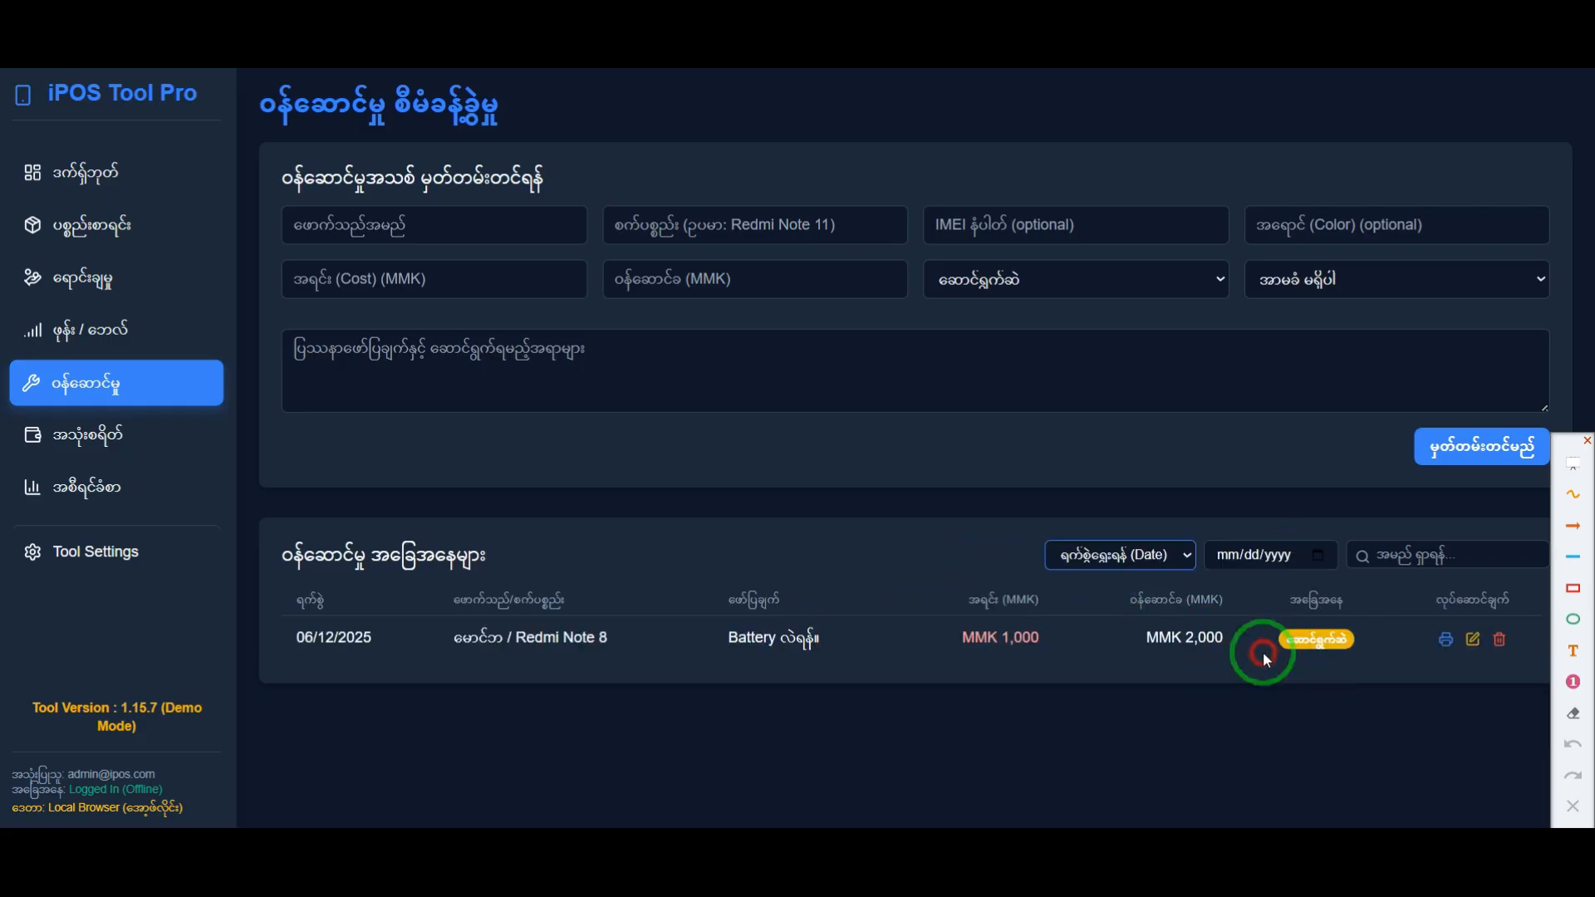
{"action": "left_click", "coordinate": [1320, 555]}
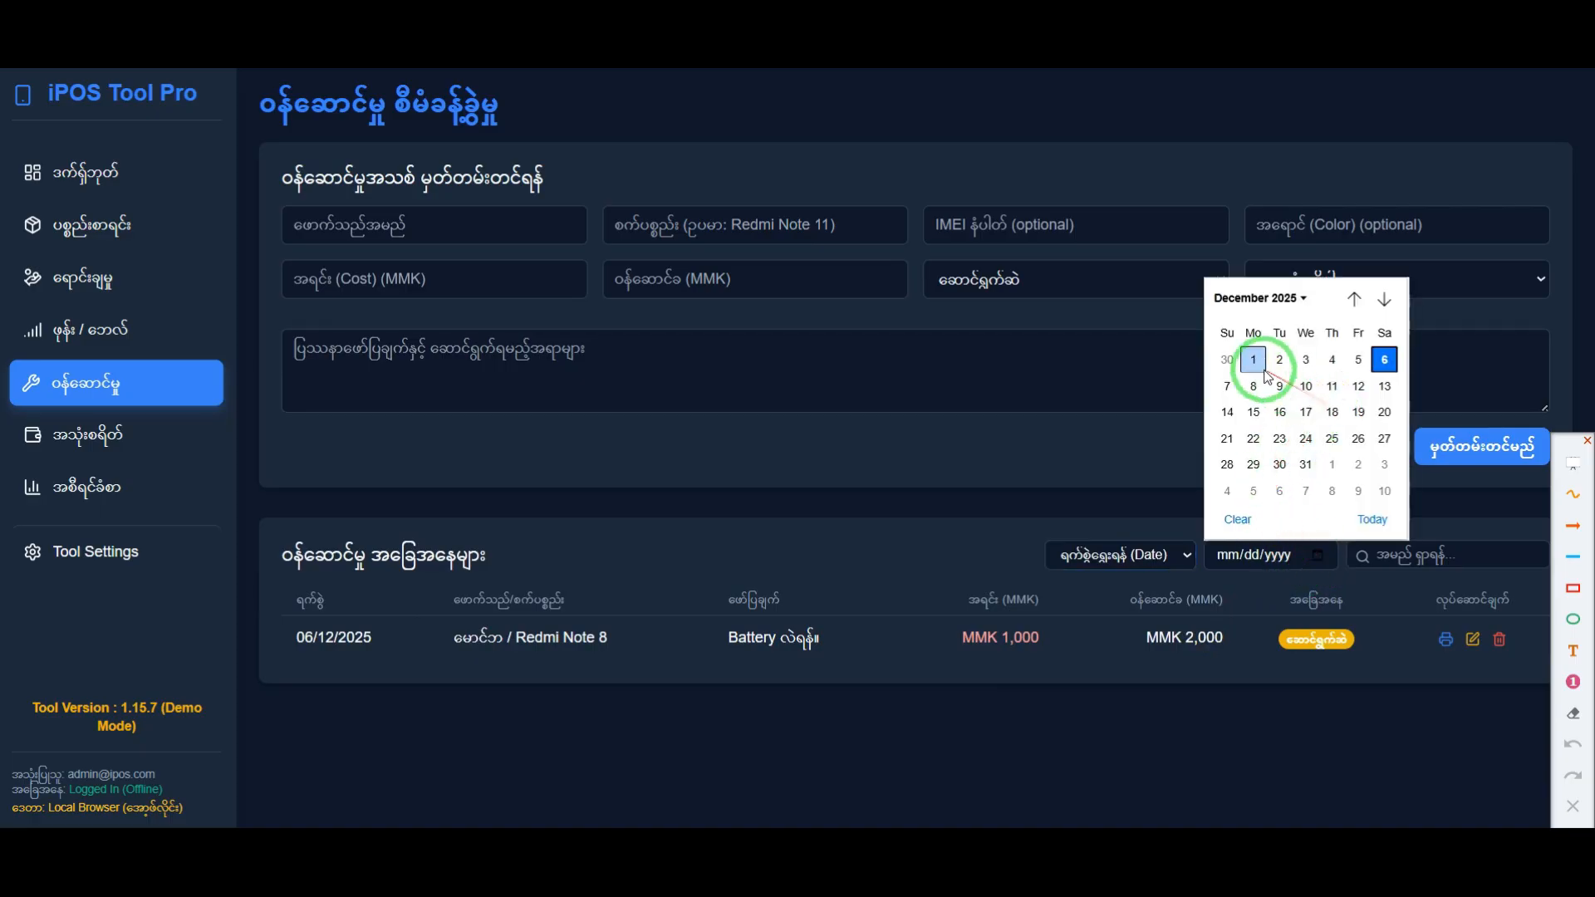
{"action": "left_click", "coordinate": [1260, 363]}
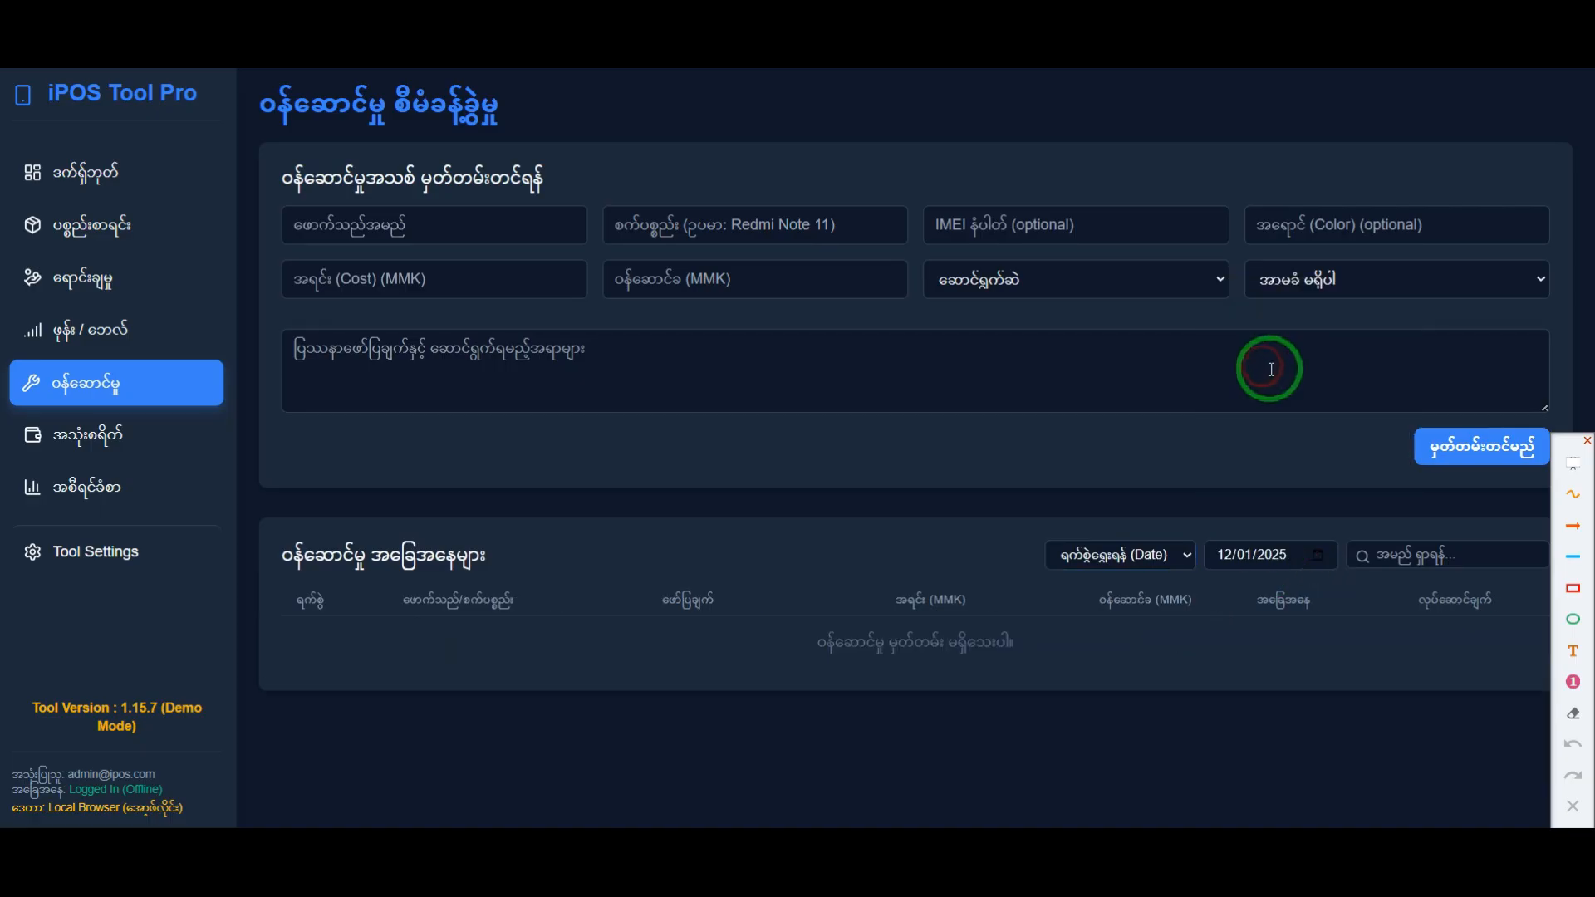
{"action": "left_click", "coordinate": [1328, 556]}
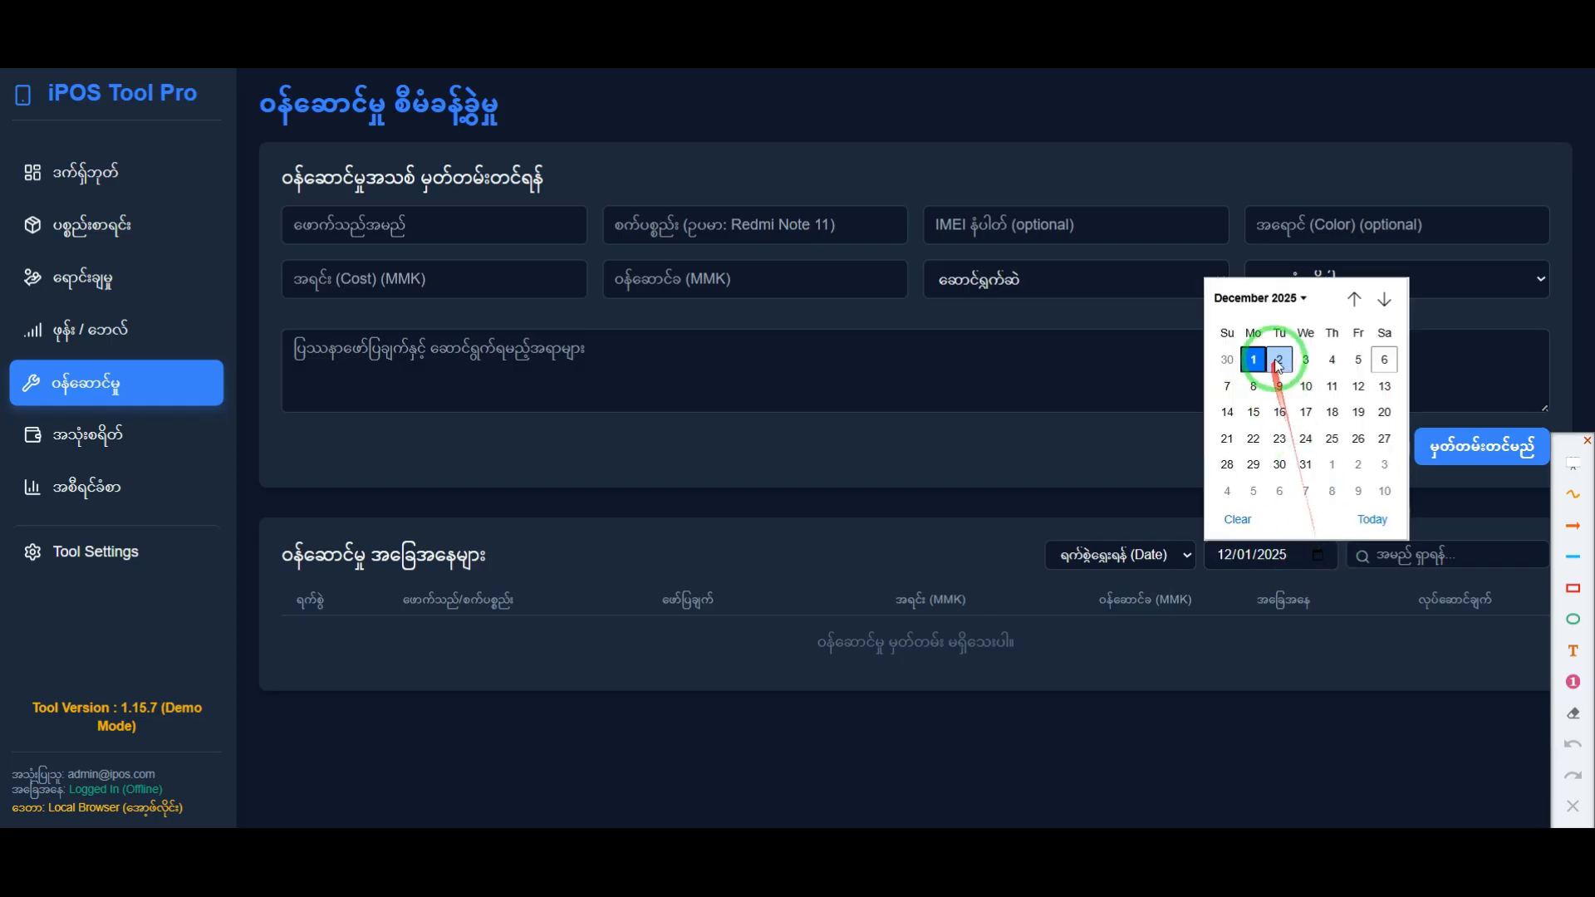
{"action": "left_click", "coordinate": [1279, 360]}
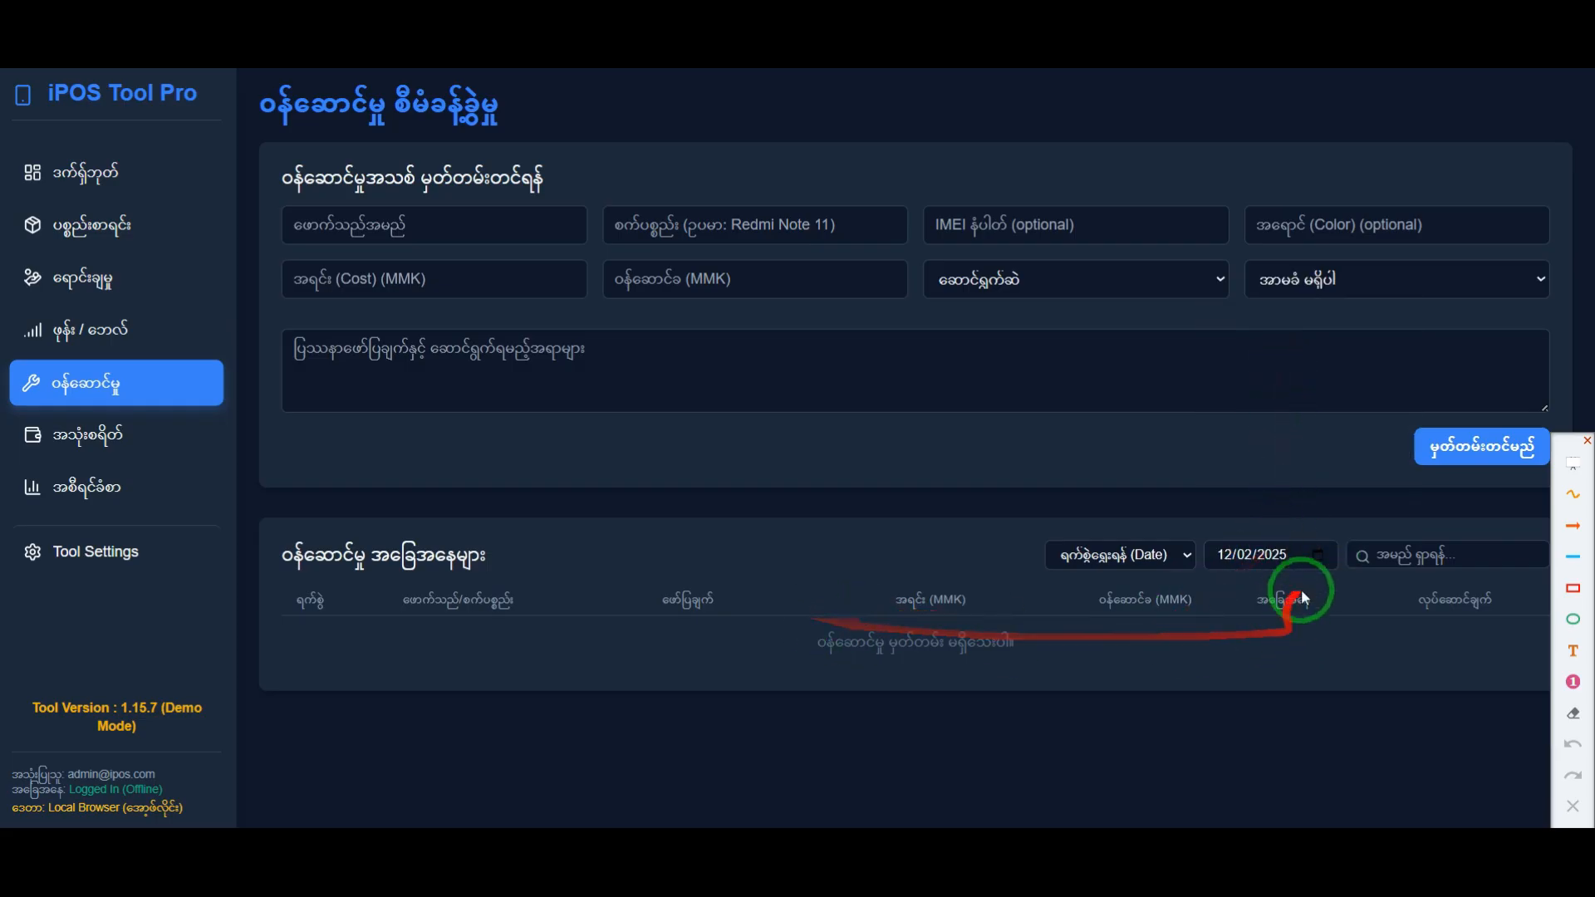
{"action": "left_click", "coordinate": [1321, 563]}
{"action": "left_click", "coordinate": [1301, 360]}
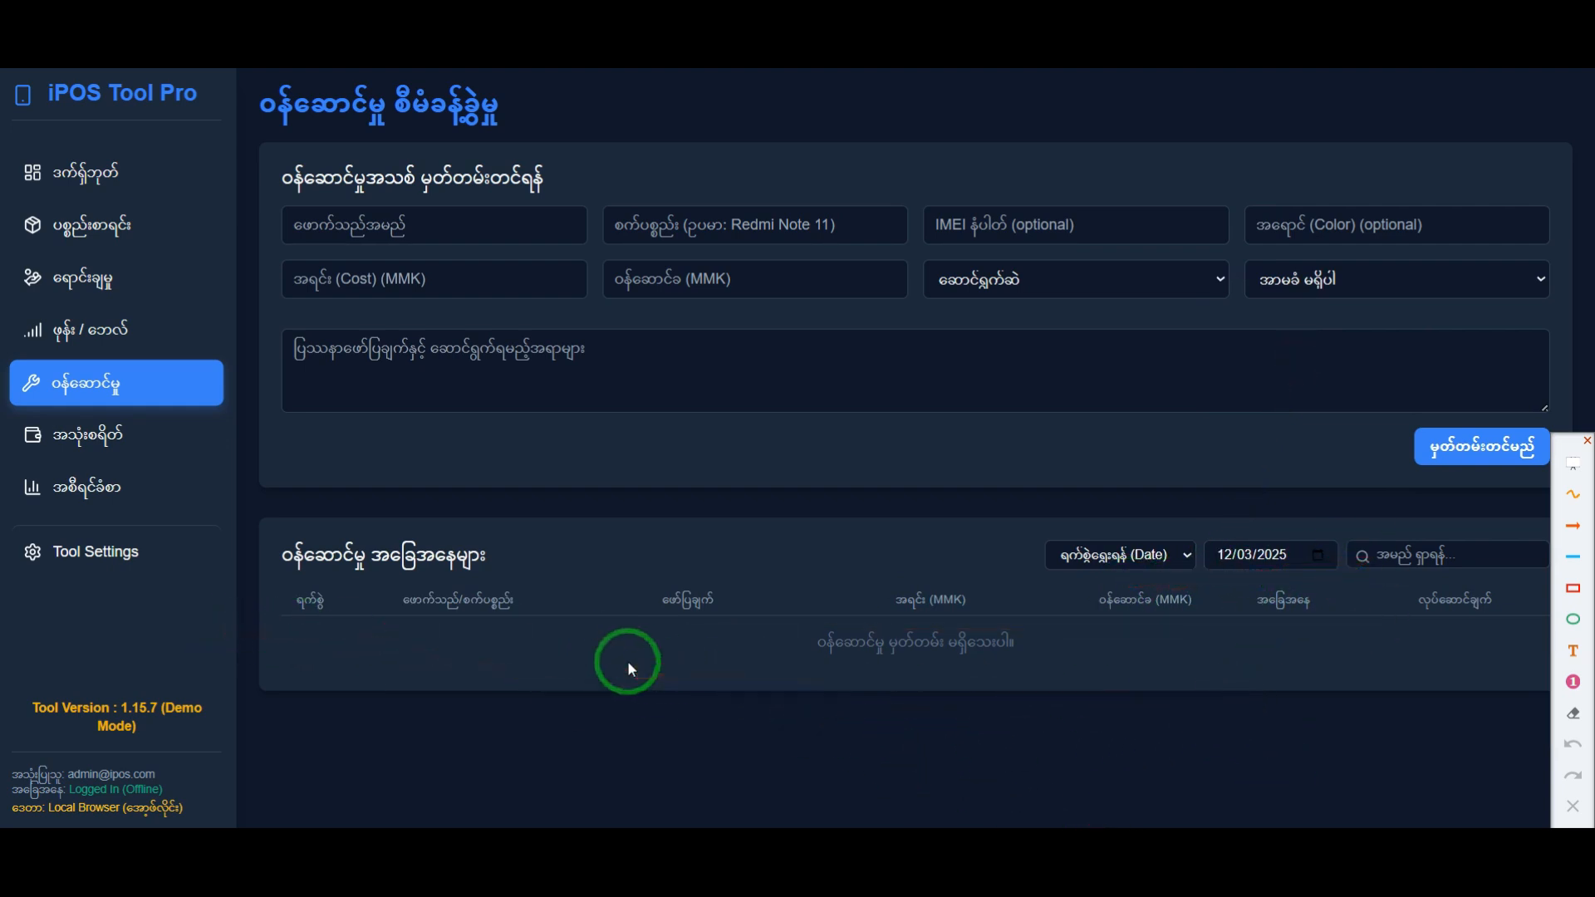
Step: Set the service list filter back to Today and point out the status of the Redmi Note 8 record
{"action": "left_click", "coordinate": [1170, 555]}
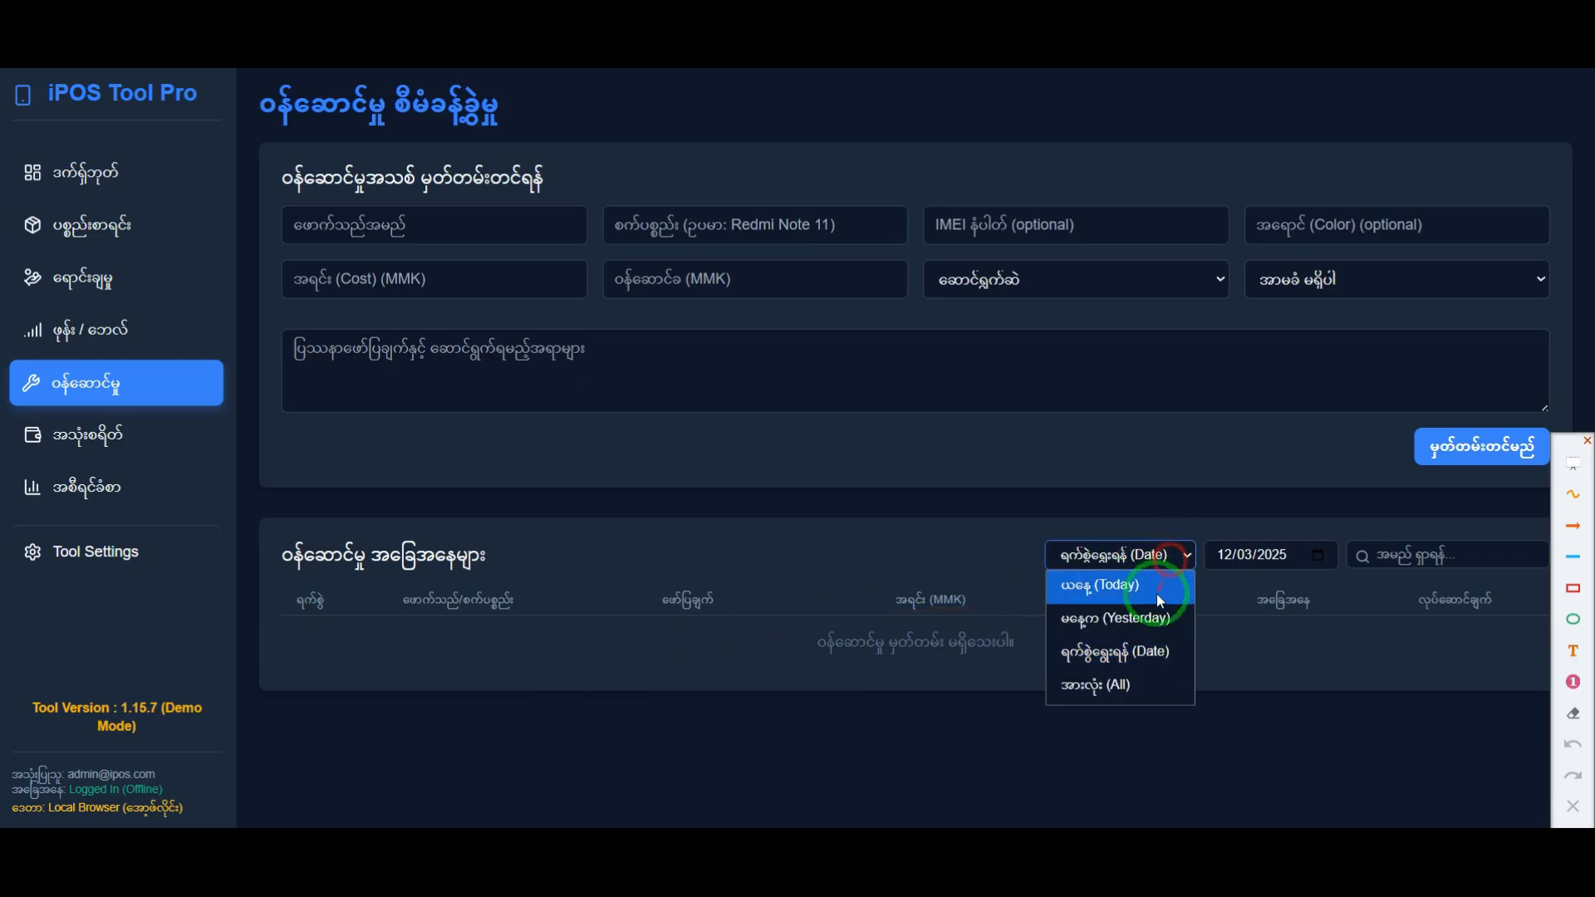
{"action": "left_click", "coordinate": [1142, 590]}
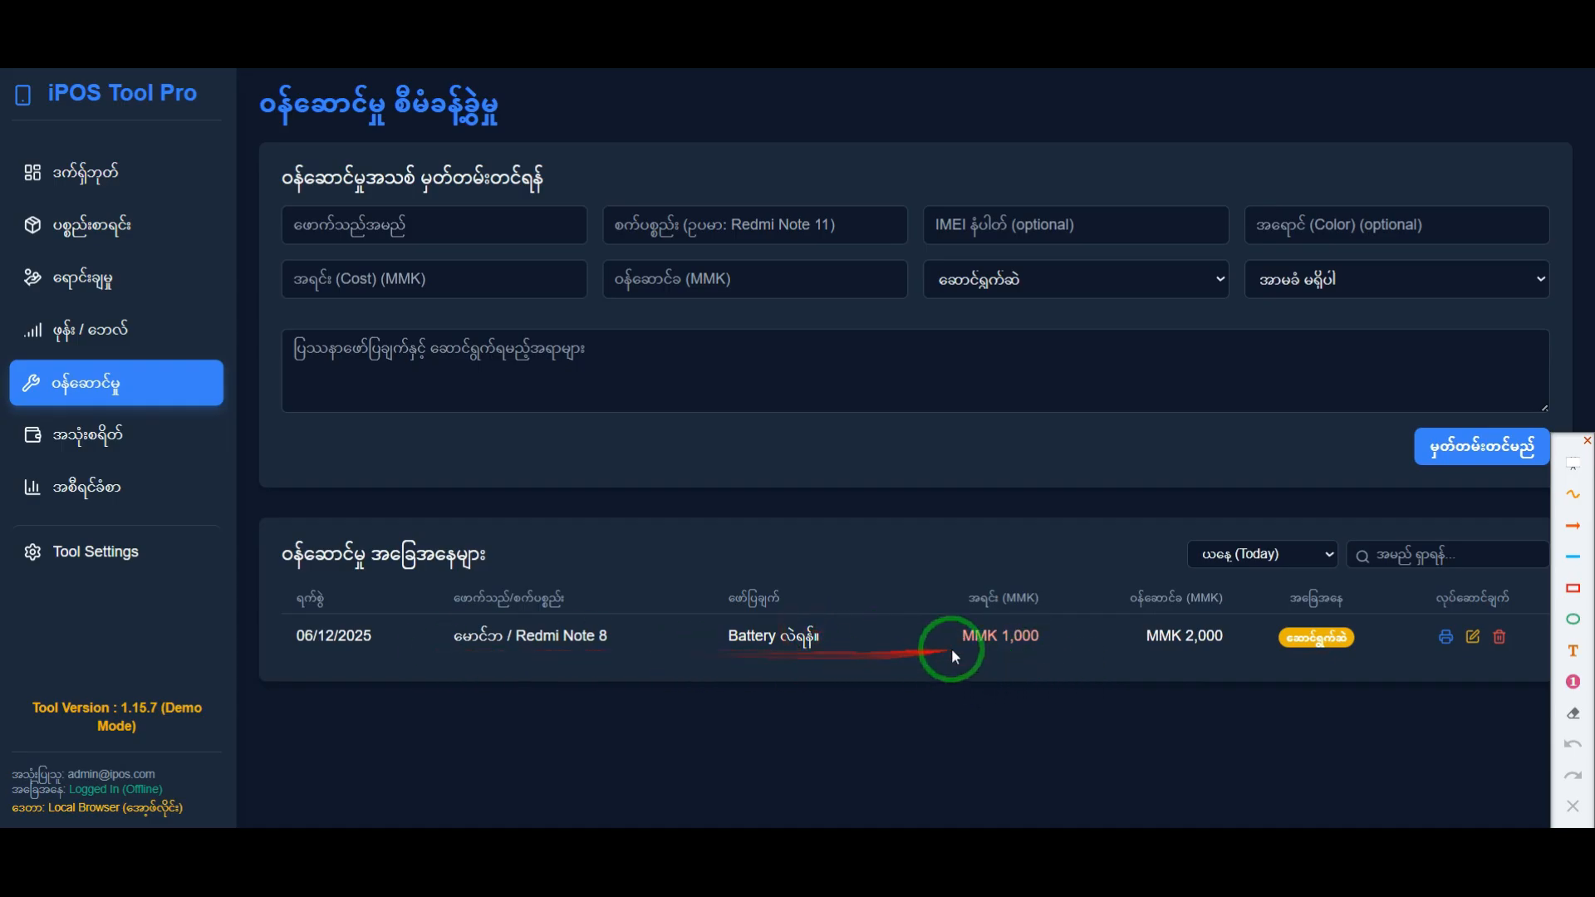
{"action": "left_click_drag", "start_coordinate": [1292, 640], "coordinate": [1339, 640]}
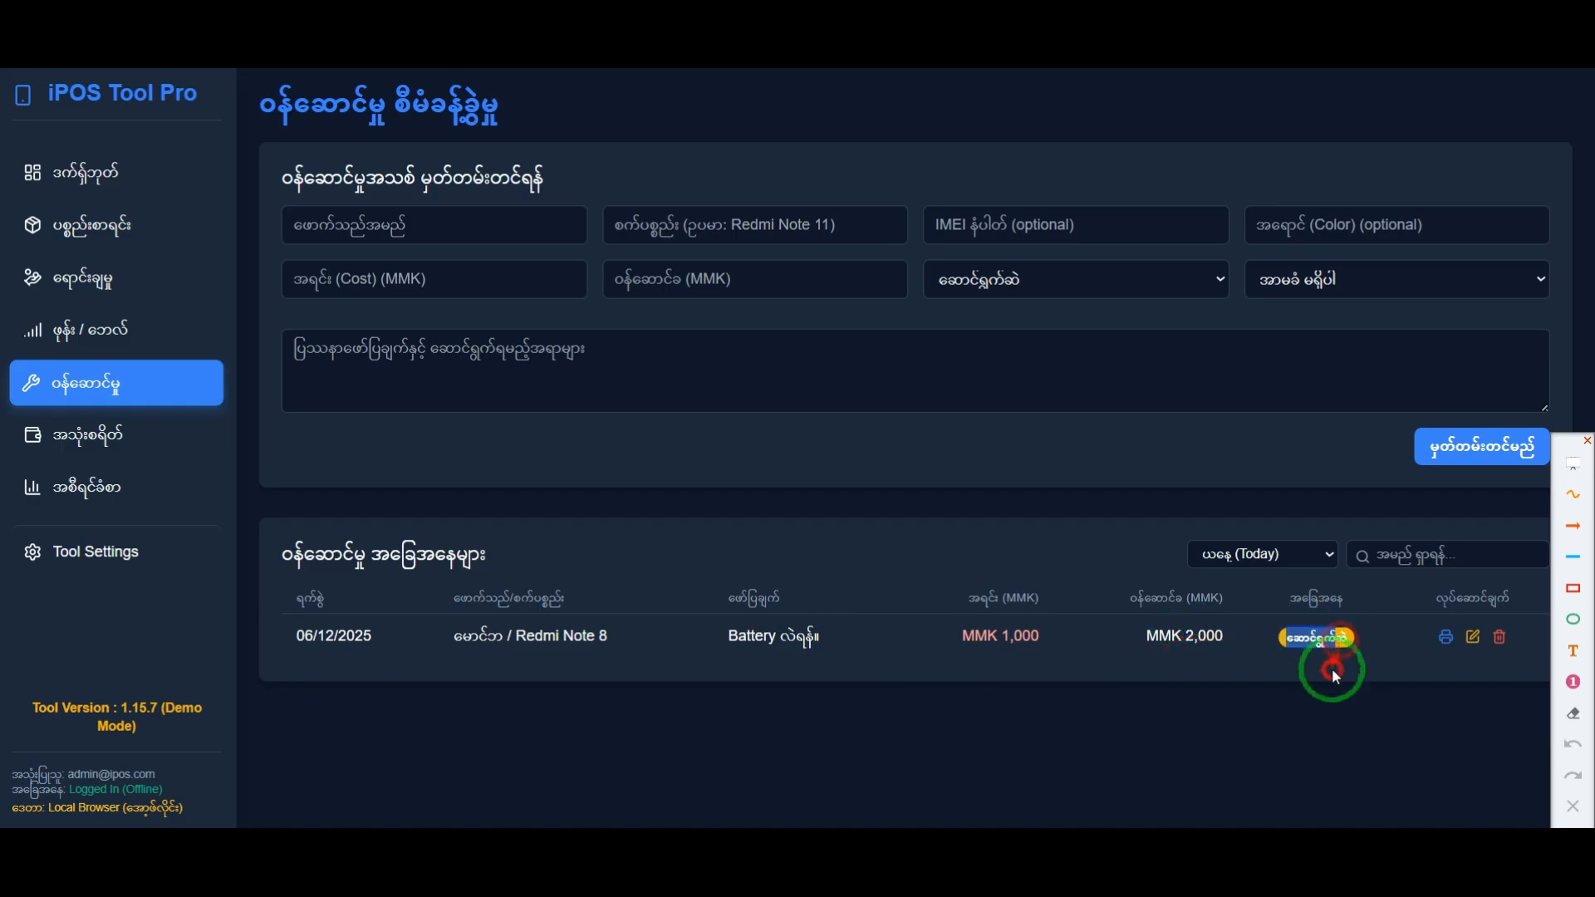
Step: Edit the Redmi Note 8 service record, change its status to ပြီးစီး, save the change, and dismiss the message
{"action": "left_click", "coordinate": [1474, 639]}
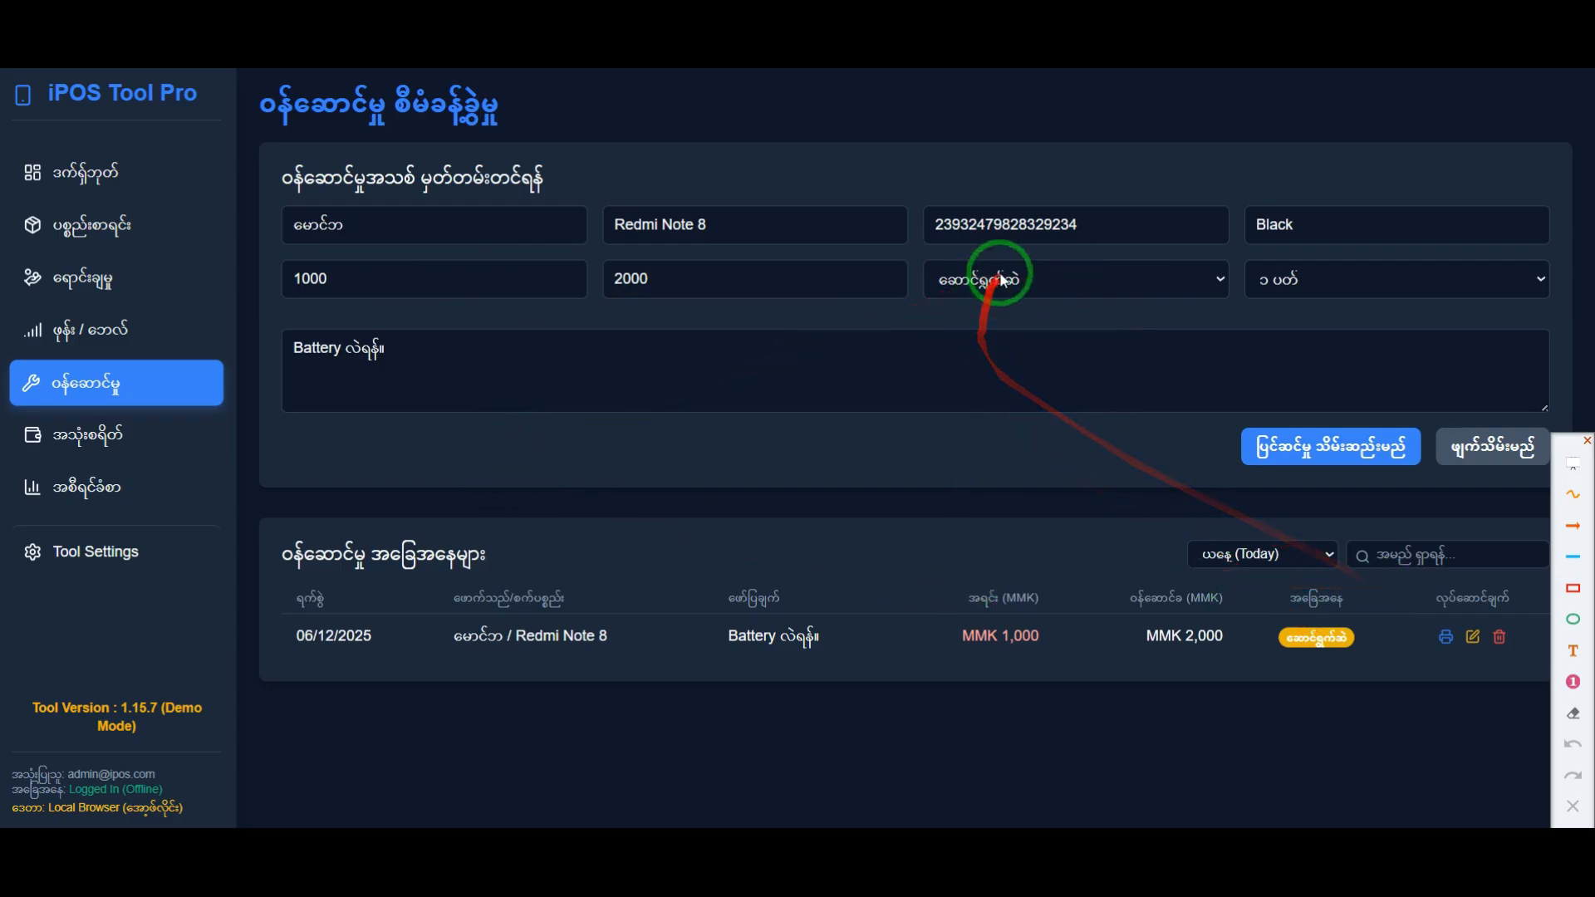
{"action": "left_click", "coordinate": [1036, 281]}
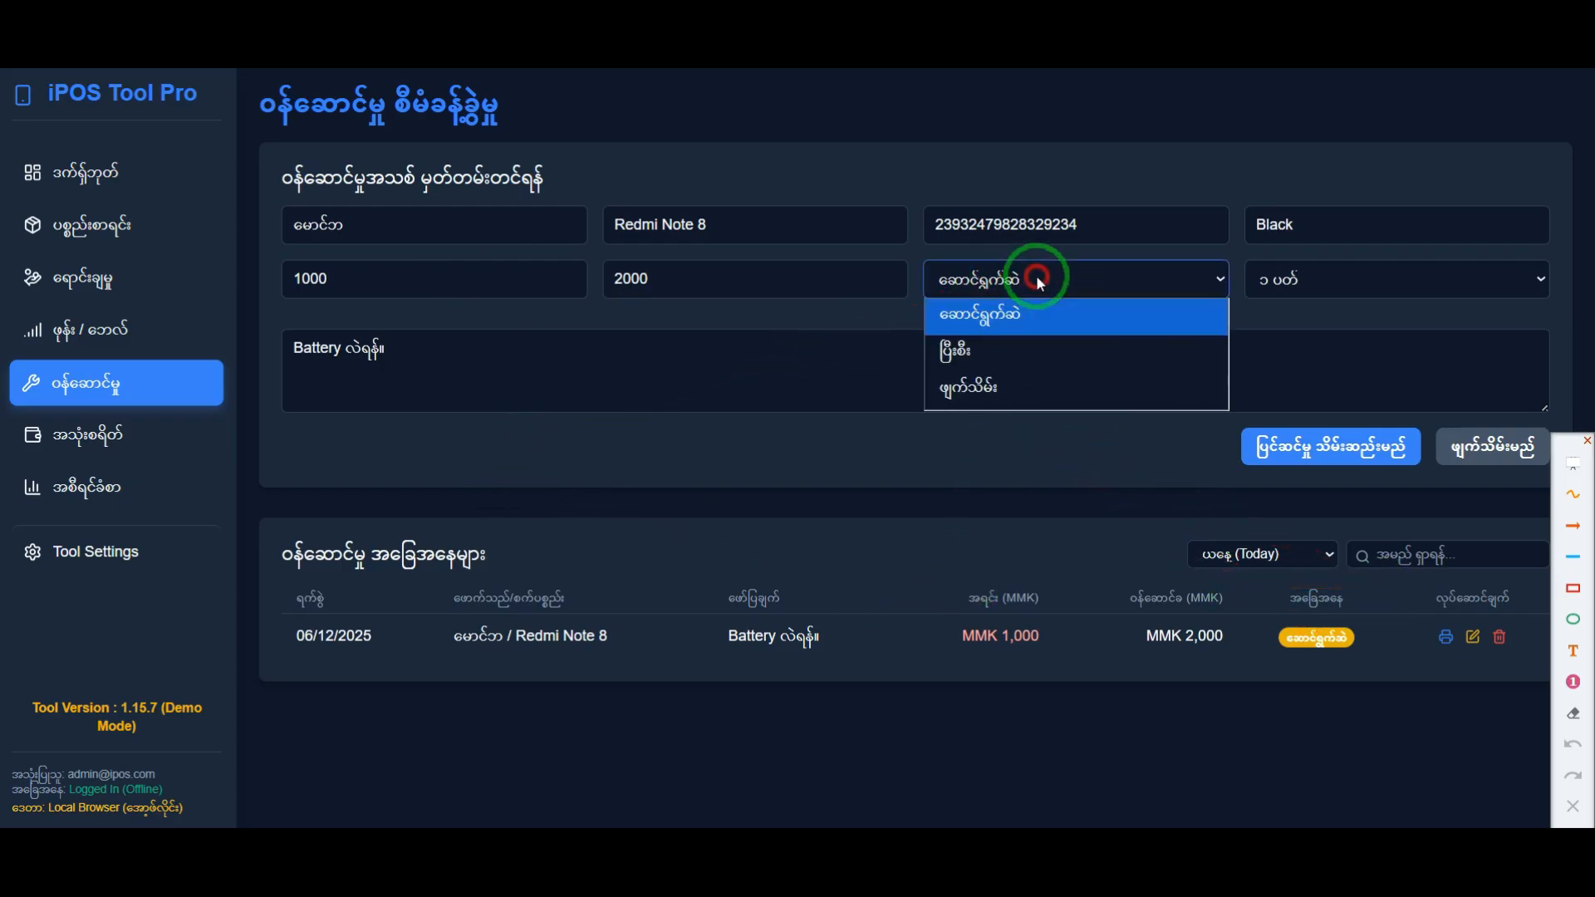
{"action": "left_click", "coordinate": [967, 353]}
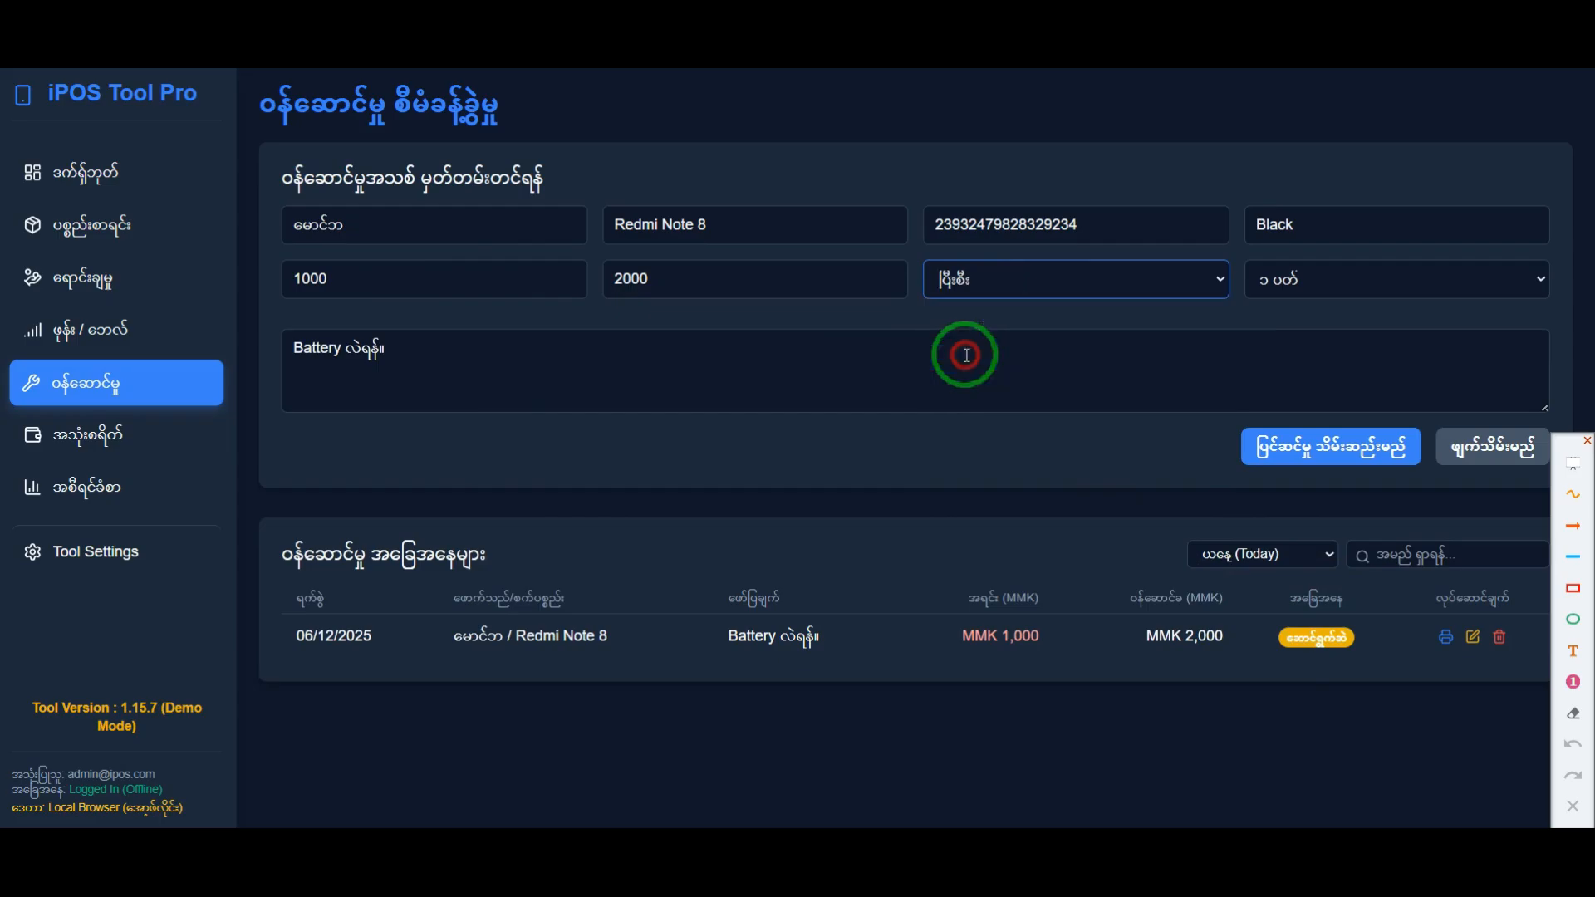
{"action": "left_click", "coordinate": [1318, 461]}
{"action": "left_click", "coordinate": [928, 494]}
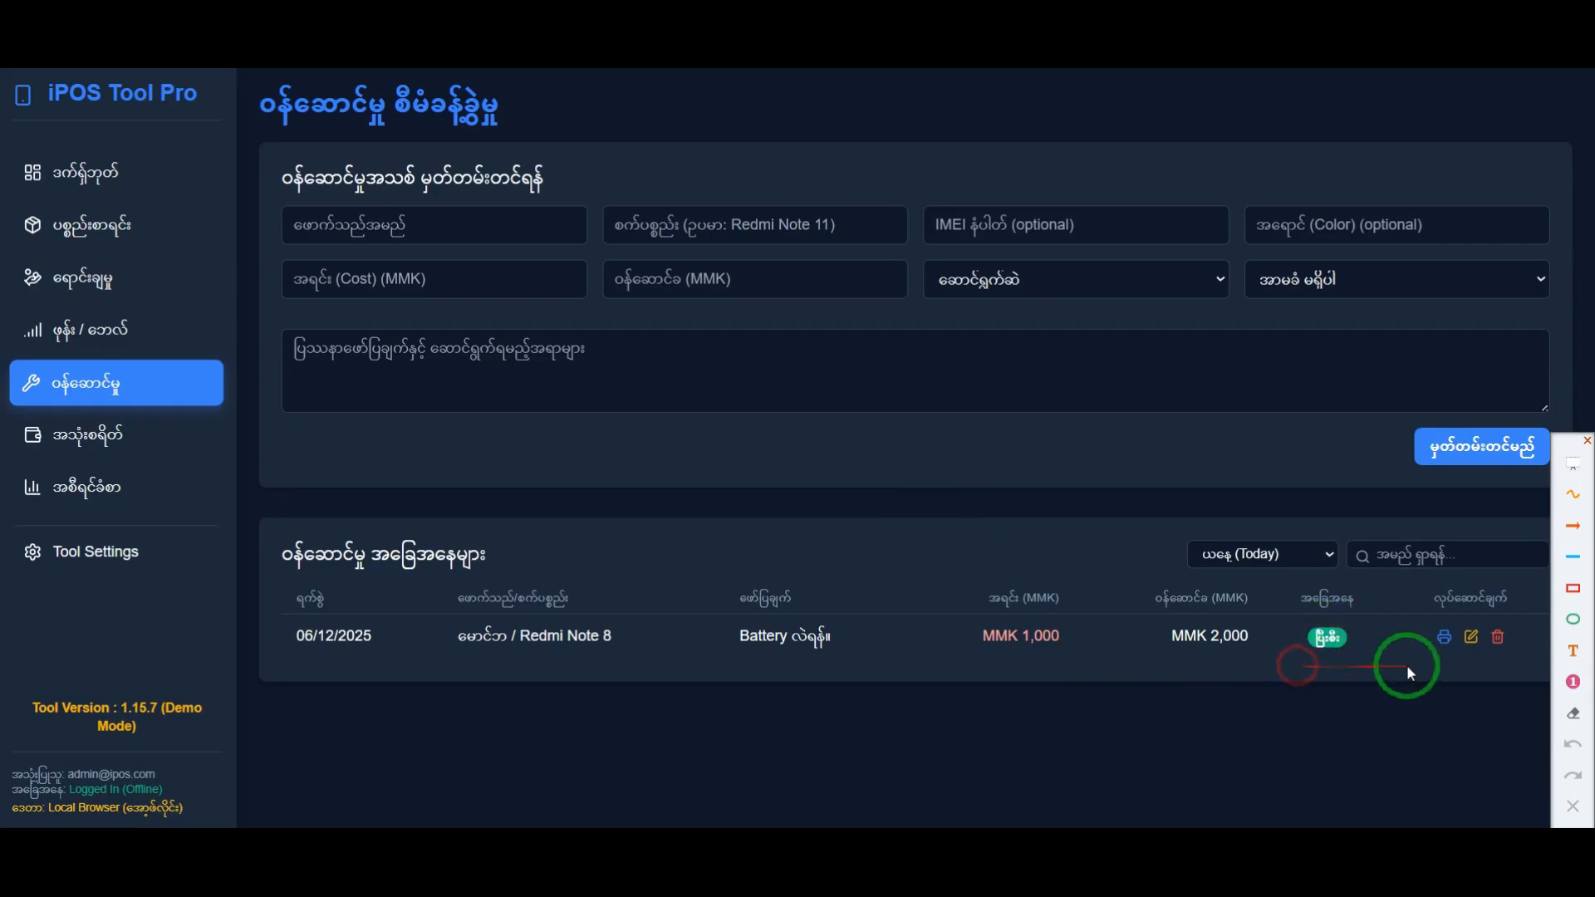
Step: Open the print preview of the Redmi Note 8 job sheet and keep Microsoft Print to PDF as the destination
{"action": "left_click", "coordinate": [1444, 639]}
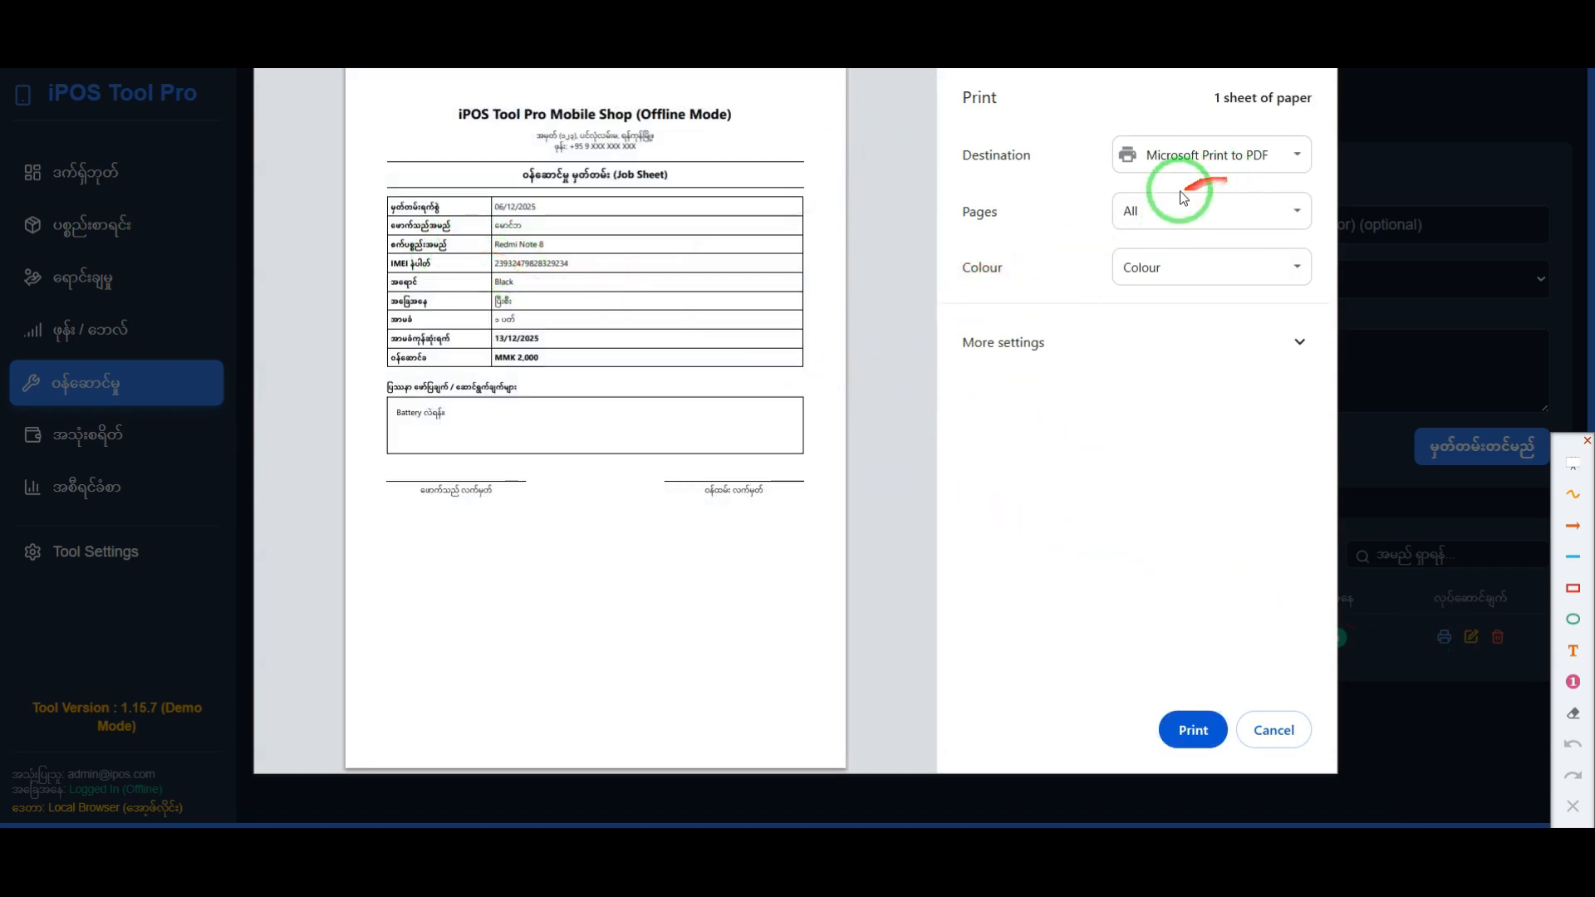
{"action": "left_click", "coordinate": [1258, 154]}
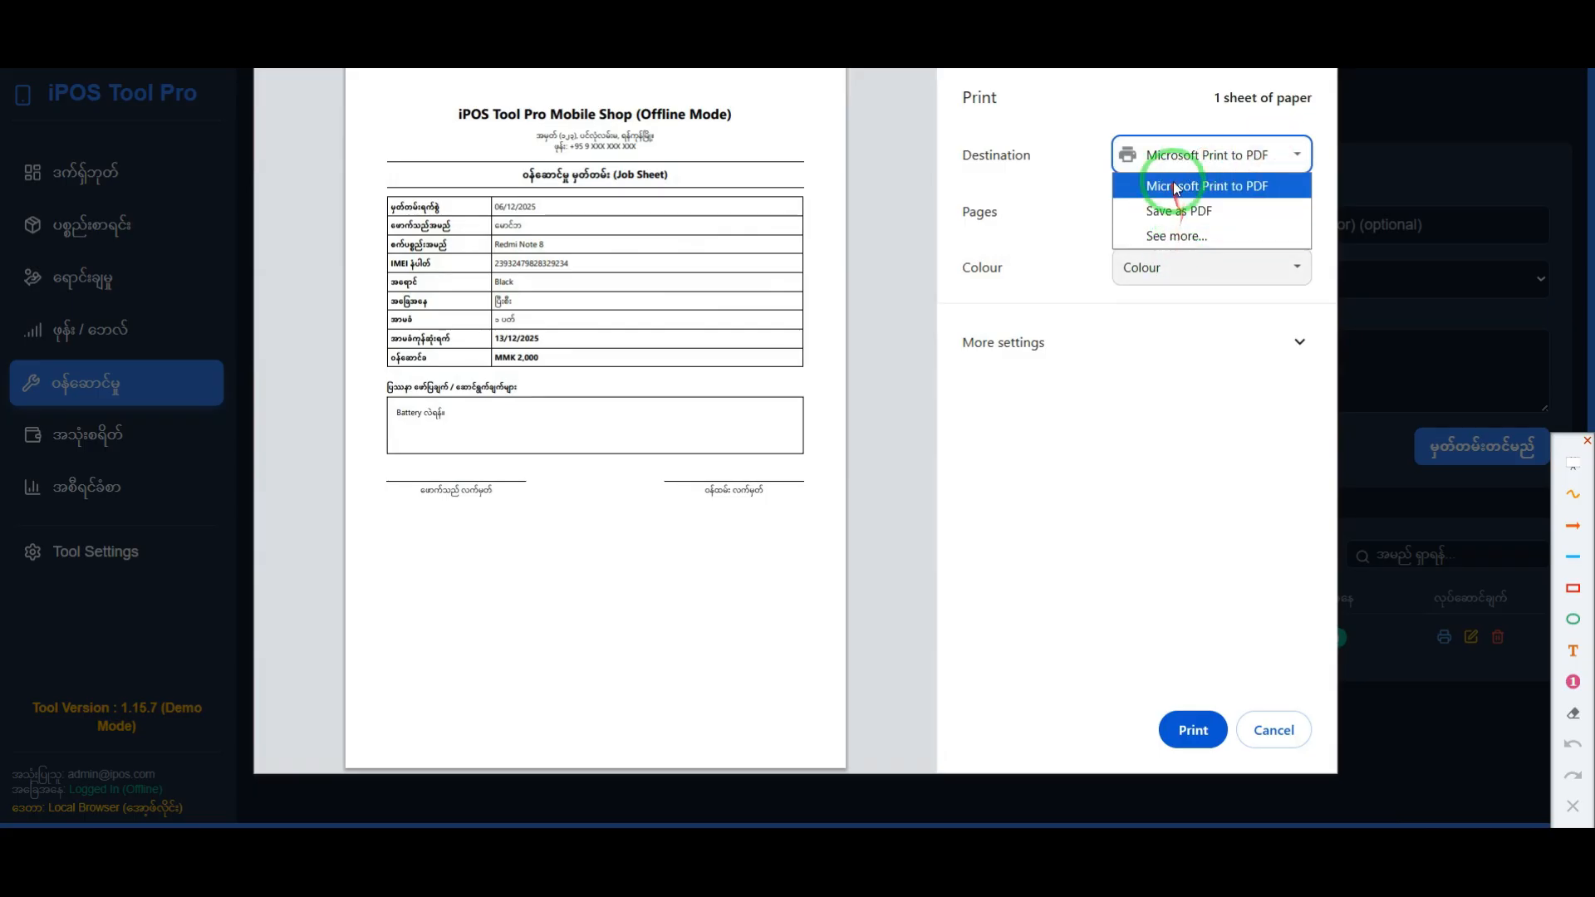
{"action": "left_click", "coordinate": [1176, 188]}
{"action": "left_click", "coordinate": [1193, 157]}
{"action": "left_click", "coordinate": [1130, 211]}
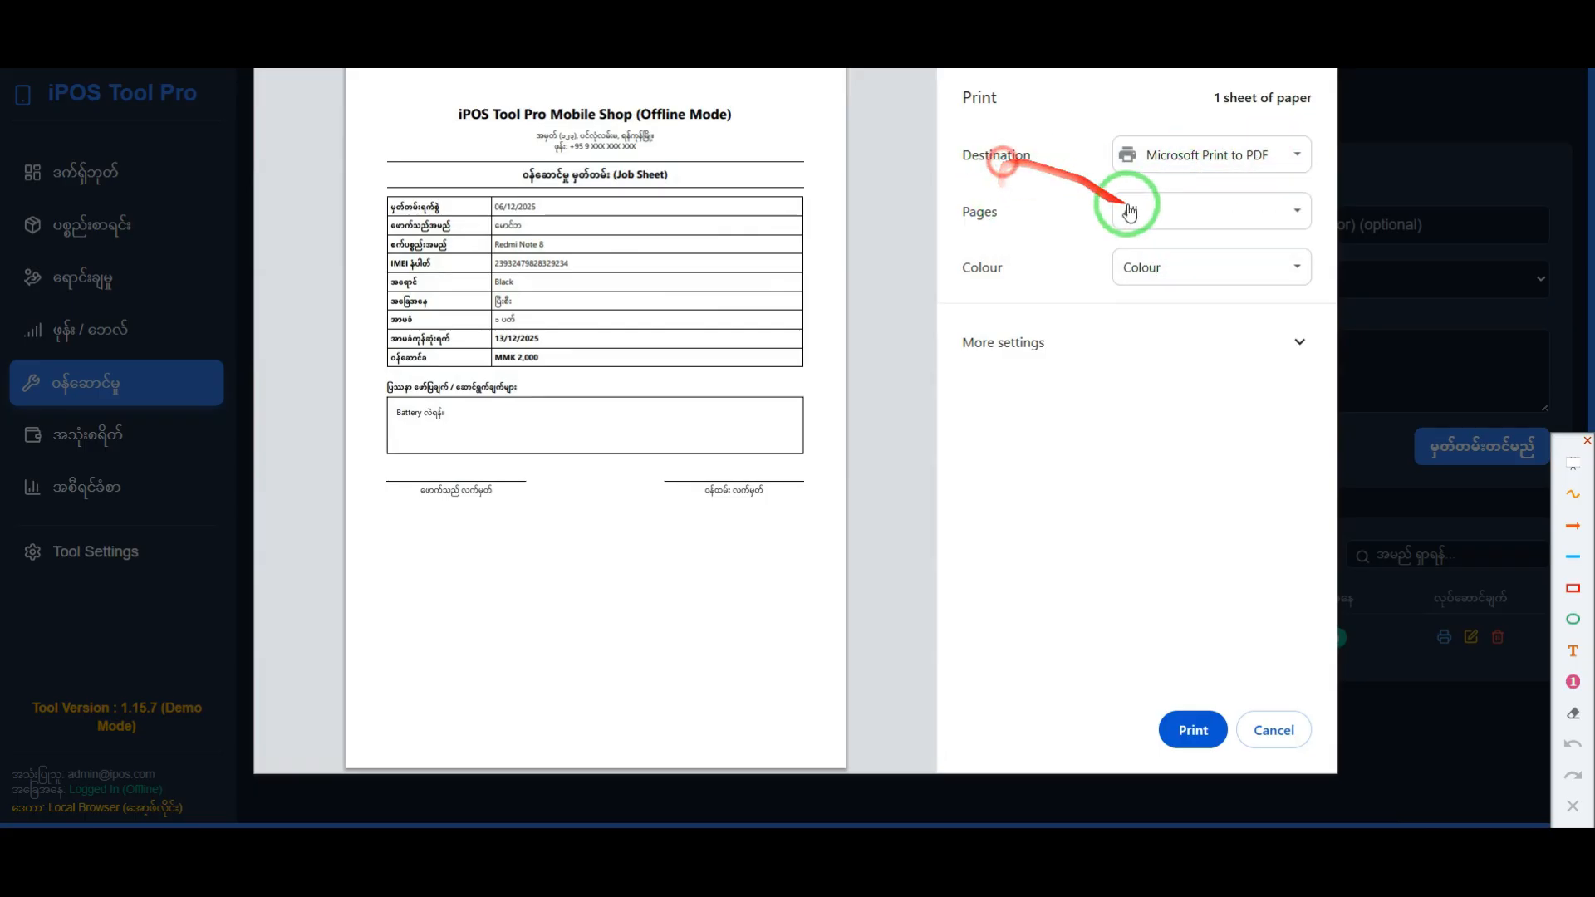
Step: Temporarily frame the print destination, Print button, job sheet, blank area below the signatures, and Tool Settings in red, and clear the frames
{"action": "left_click", "coordinate": [1573, 589]}
{"action": "mouse_move", "coordinate": [926, 101]}
{"action": "left_mouse_down"}
{"action": "mouse_move", "coordinate": [1202, 197]}
{"action": "mouse_move", "coordinate": [1334, 177]}
{"action": "left_mouse_up"}
{"action": "left_click_drag", "start_coordinate": [1111, 694], "coordinate": [1232, 748]}
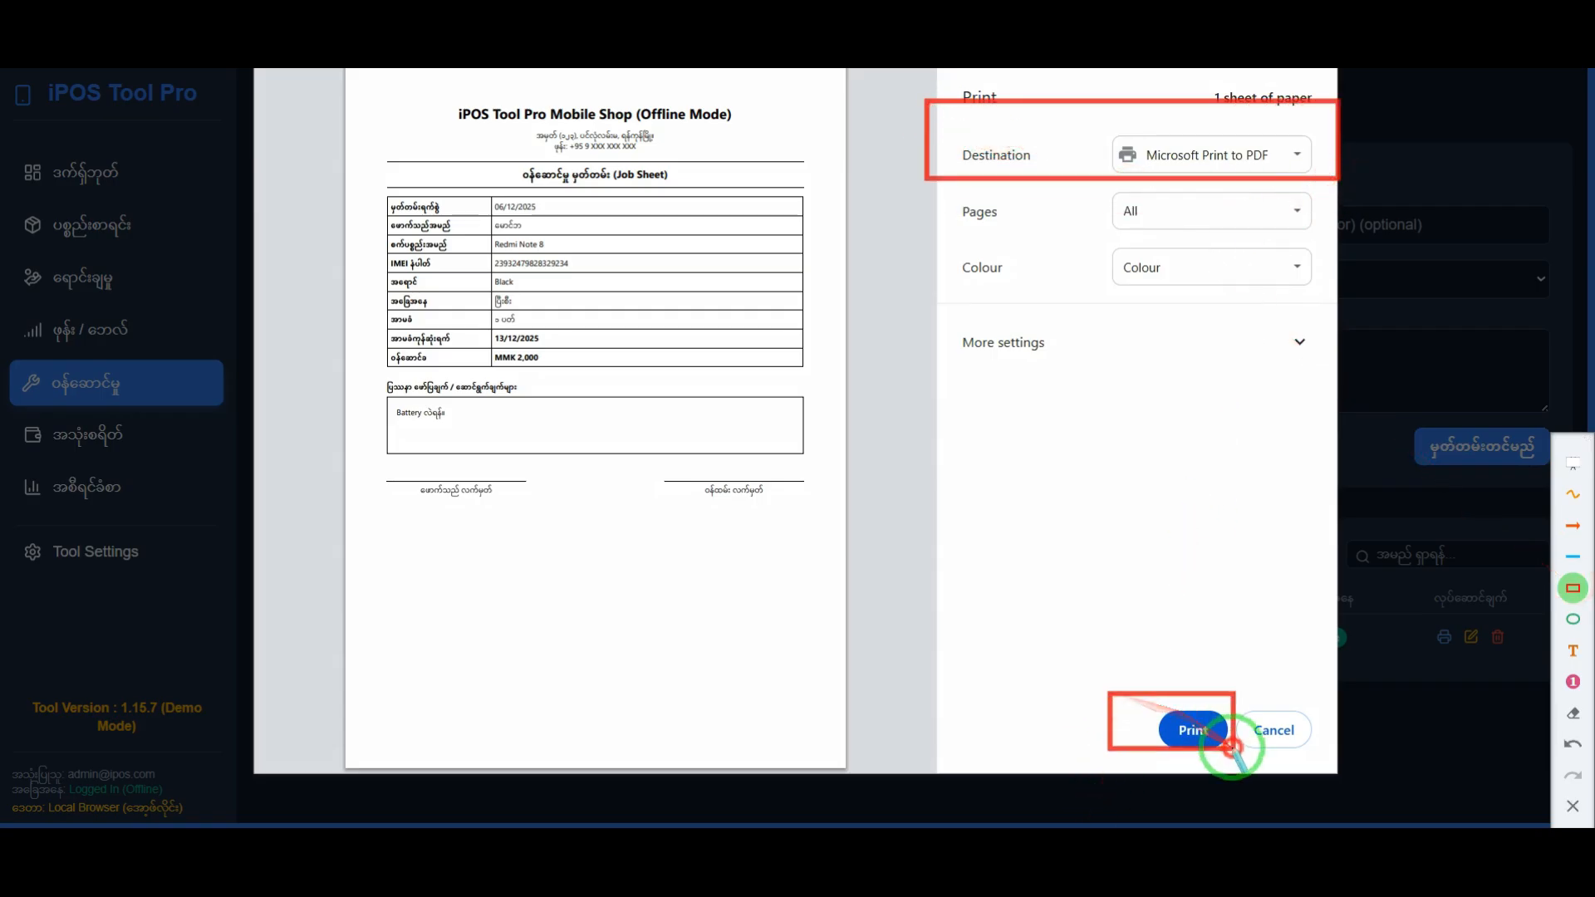
{"action": "mouse_move", "coordinate": [360, 81]}
{"action": "left_mouse_down"}
{"action": "mouse_move", "coordinate": [748, 490]}
{"action": "mouse_move", "coordinate": [835, 633]}
{"action": "left_mouse_up"}
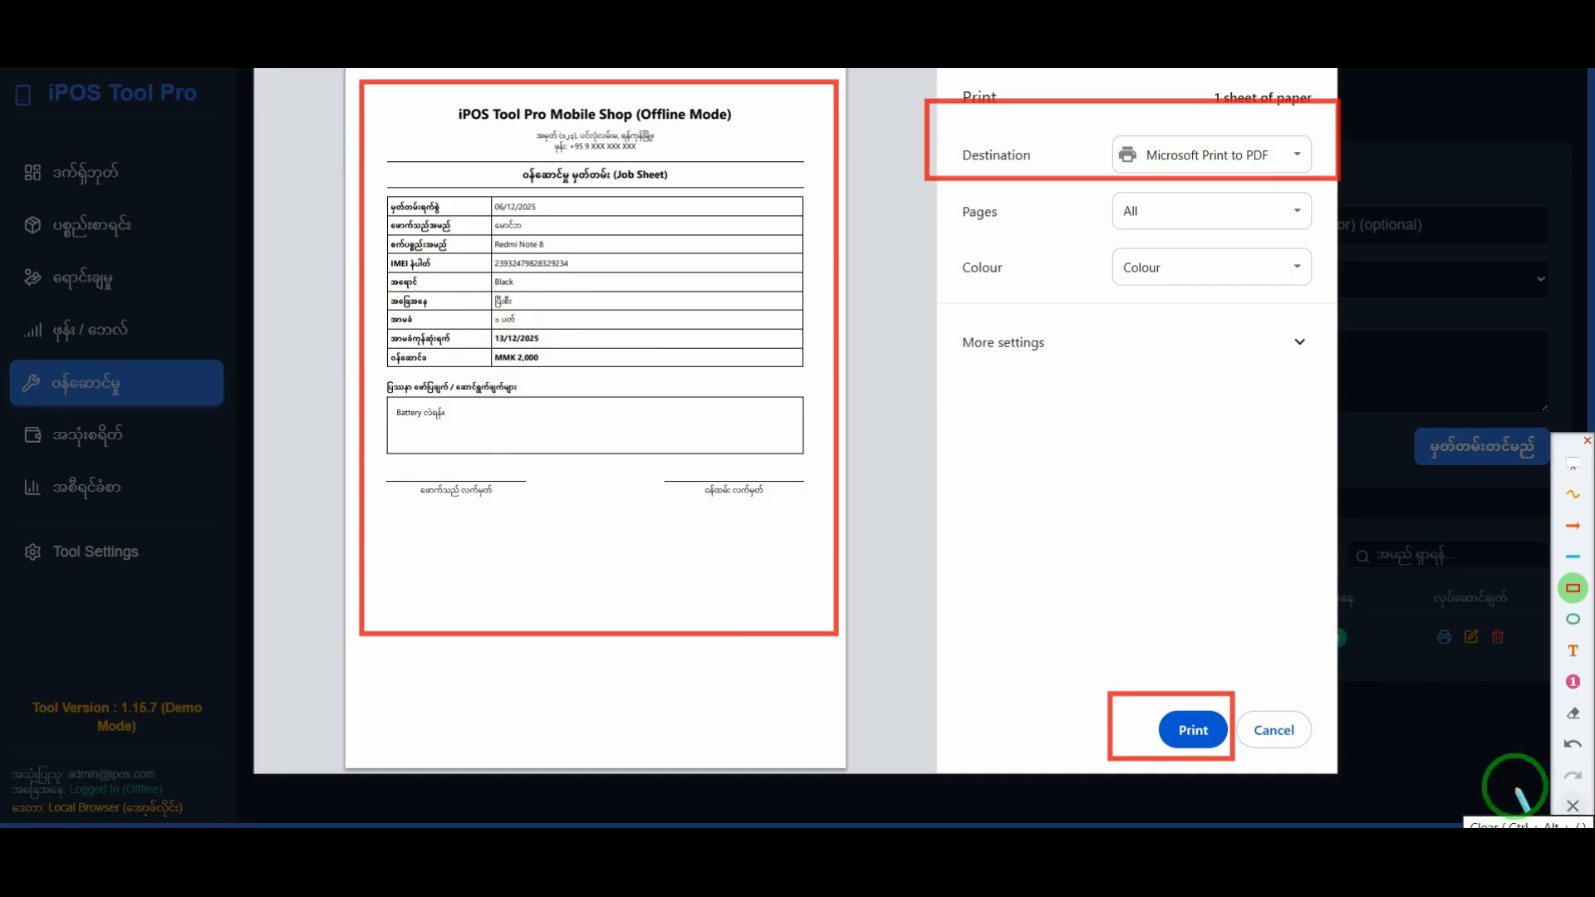
{"action": "mouse_move", "coordinate": [380, 508]}
{"action": "left_mouse_down"}
{"action": "mouse_move", "coordinate": [773, 652]}
{"action": "mouse_move", "coordinate": [806, 619]}
{"action": "left_mouse_up"}
{"action": "left_click_drag", "start_coordinate": [14, 528], "coordinate": [231, 588]}
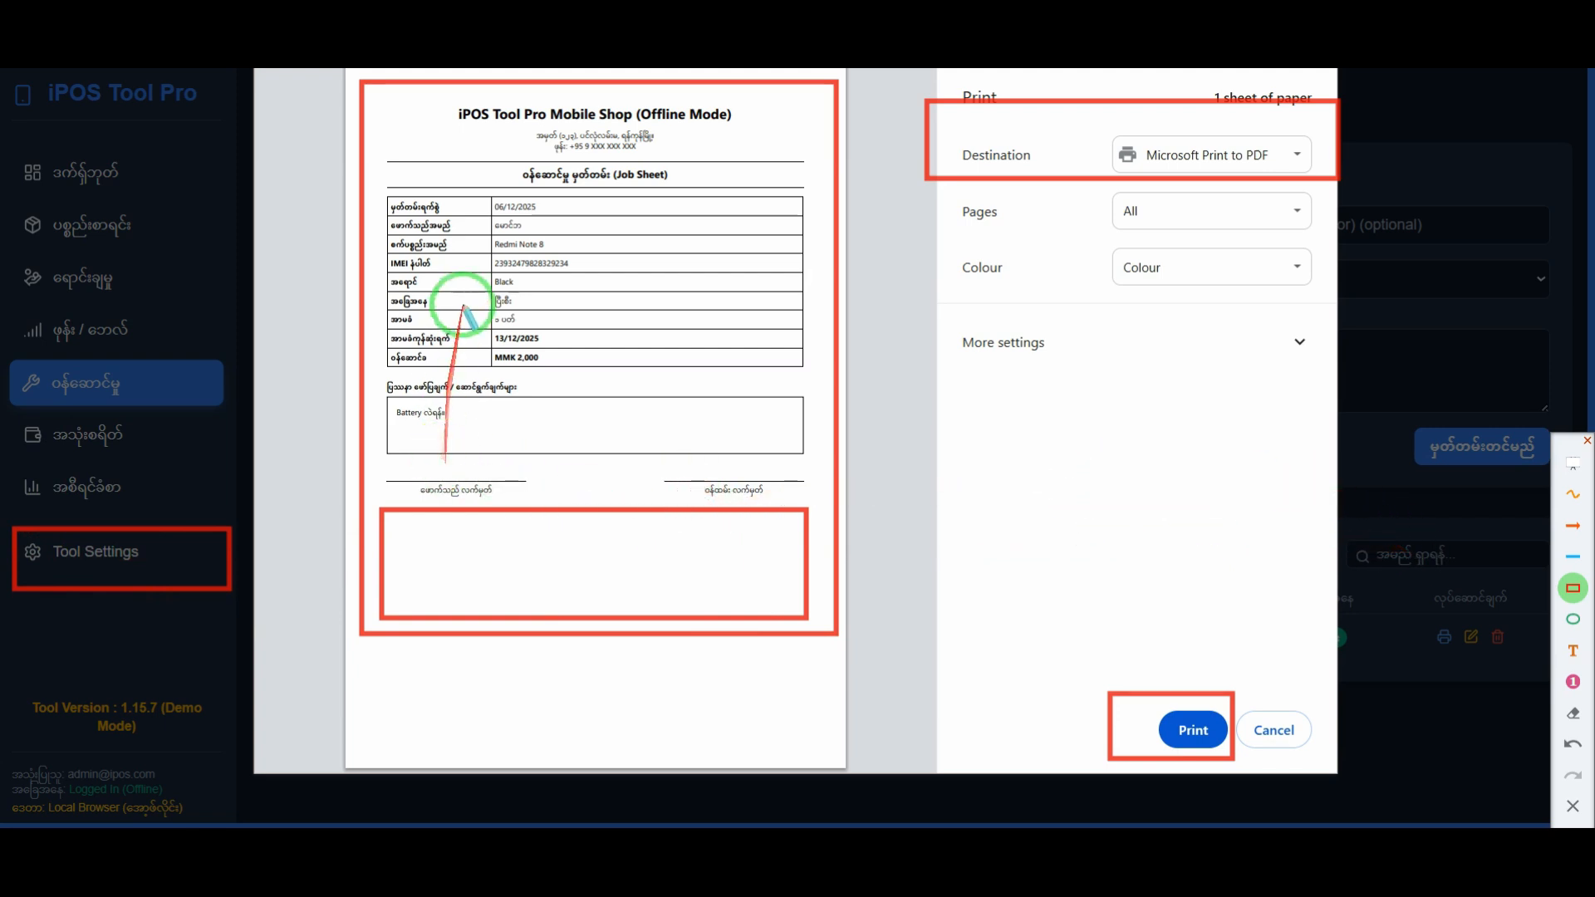
{"action": "left_click", "coordinate": [1573, 805]}
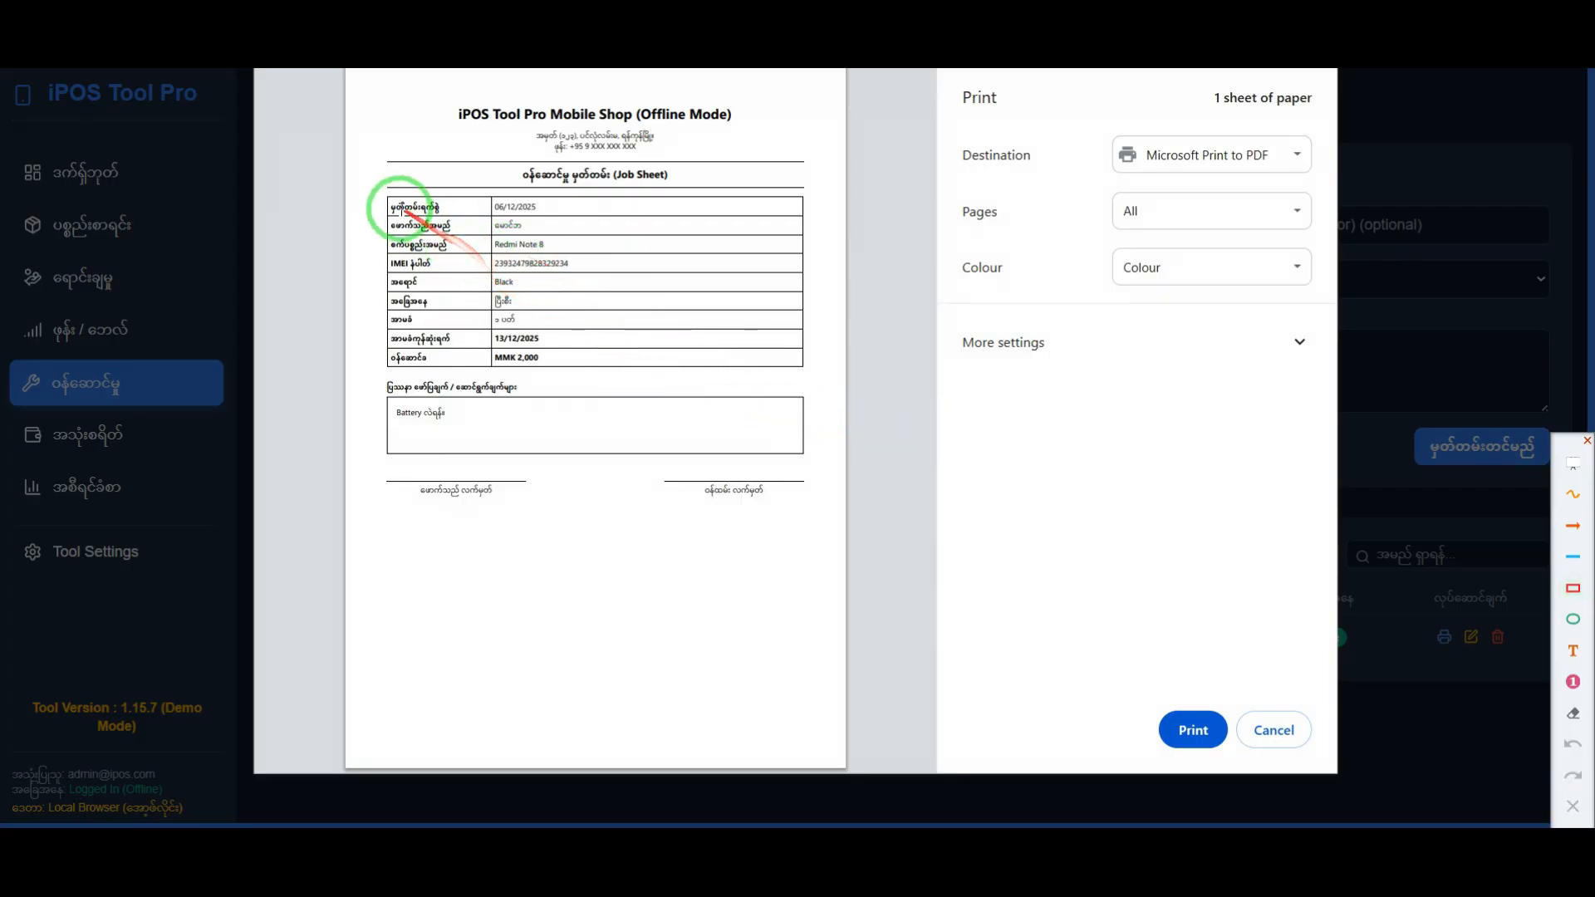
Step: Enlarge the job sheet preview and frame the repair details, both signature fields, shop header and blank footer area with red rectangles
{"action": "scroll", "coordinate": [398, 199], "scroll_direction": "up", "scroll_amount": 2}
{"action": "scroll", "coordinate": [385, 203], "scroll_direction": "down", "scroll_amount": 1}
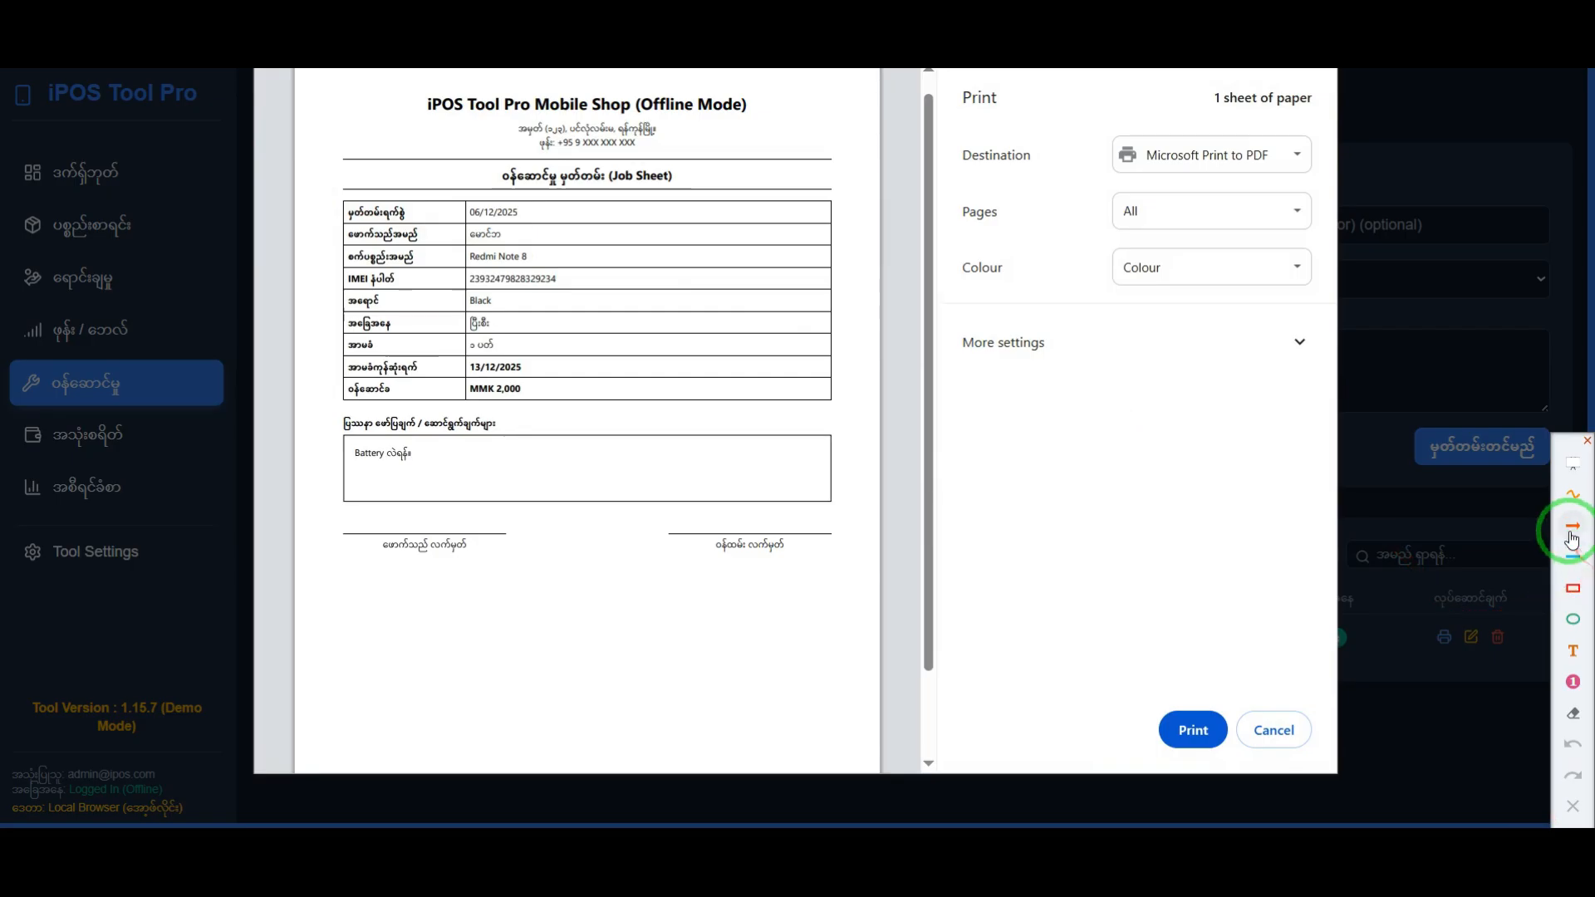
{"action": "mouse_move", "coordinate": [341, 197]}
{"action": "left_mouse_down"}
{"action": "mouse_move", "coordinate": [822, 228]}
{"action": "mouse_move", "coordinate": [846, 247]}
{"action": "mouse_move", "coordinate": [822, 285]}
{"action": "mouse_move", "coordinate": [827, 491]}
{"action": "left_mouse_up"}
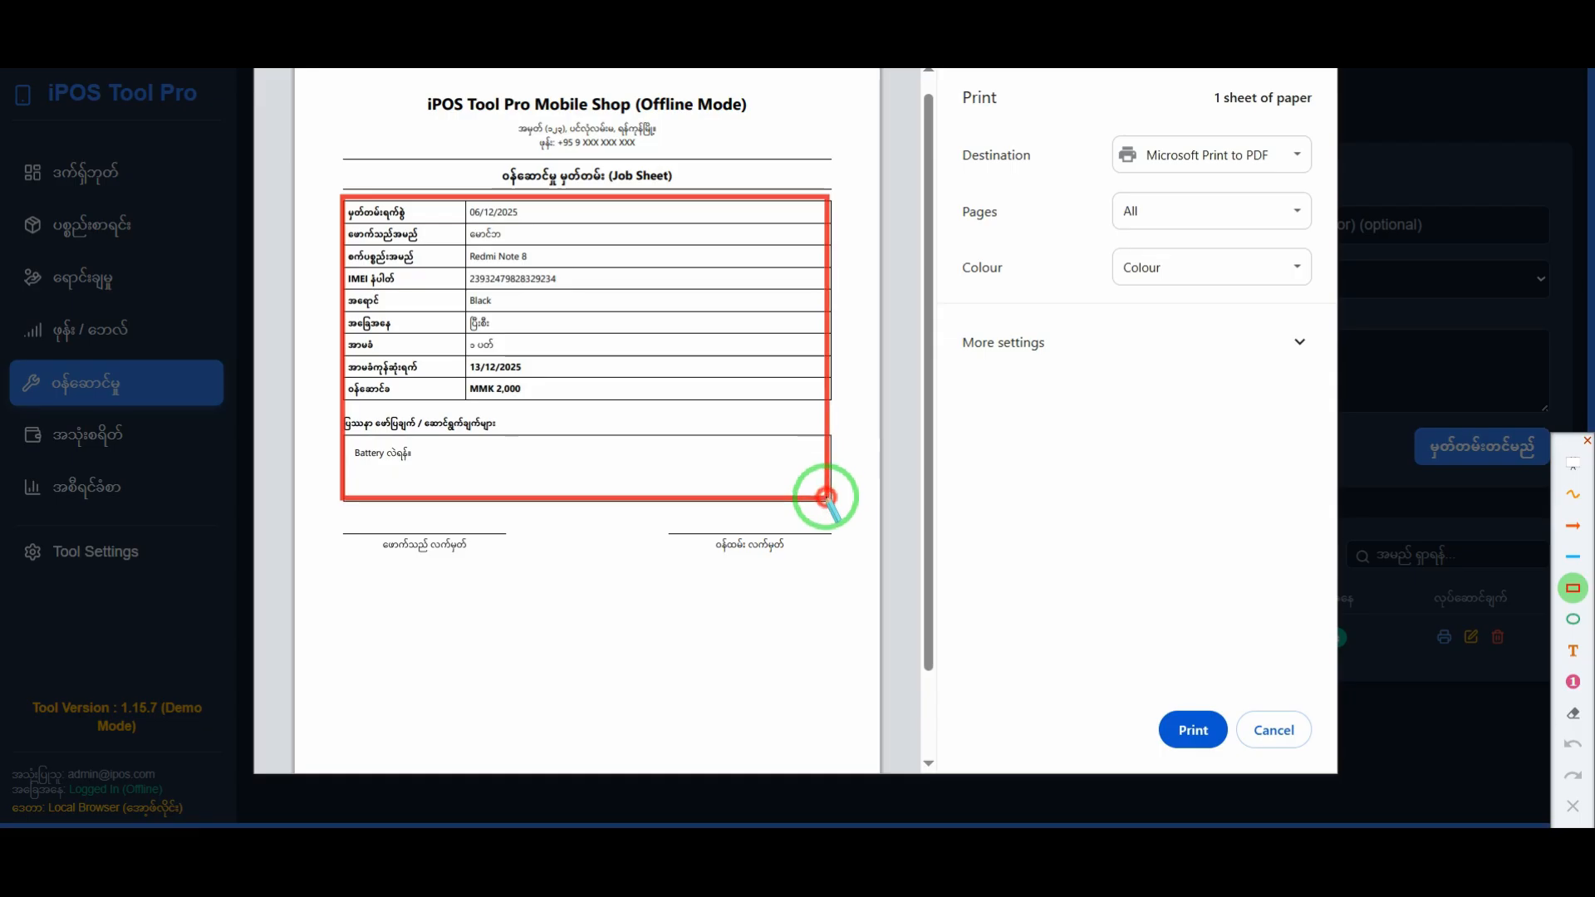
{"action": "left_click_drag", "start_coordinate": [327, 524], "coordinate": [508, 576]}
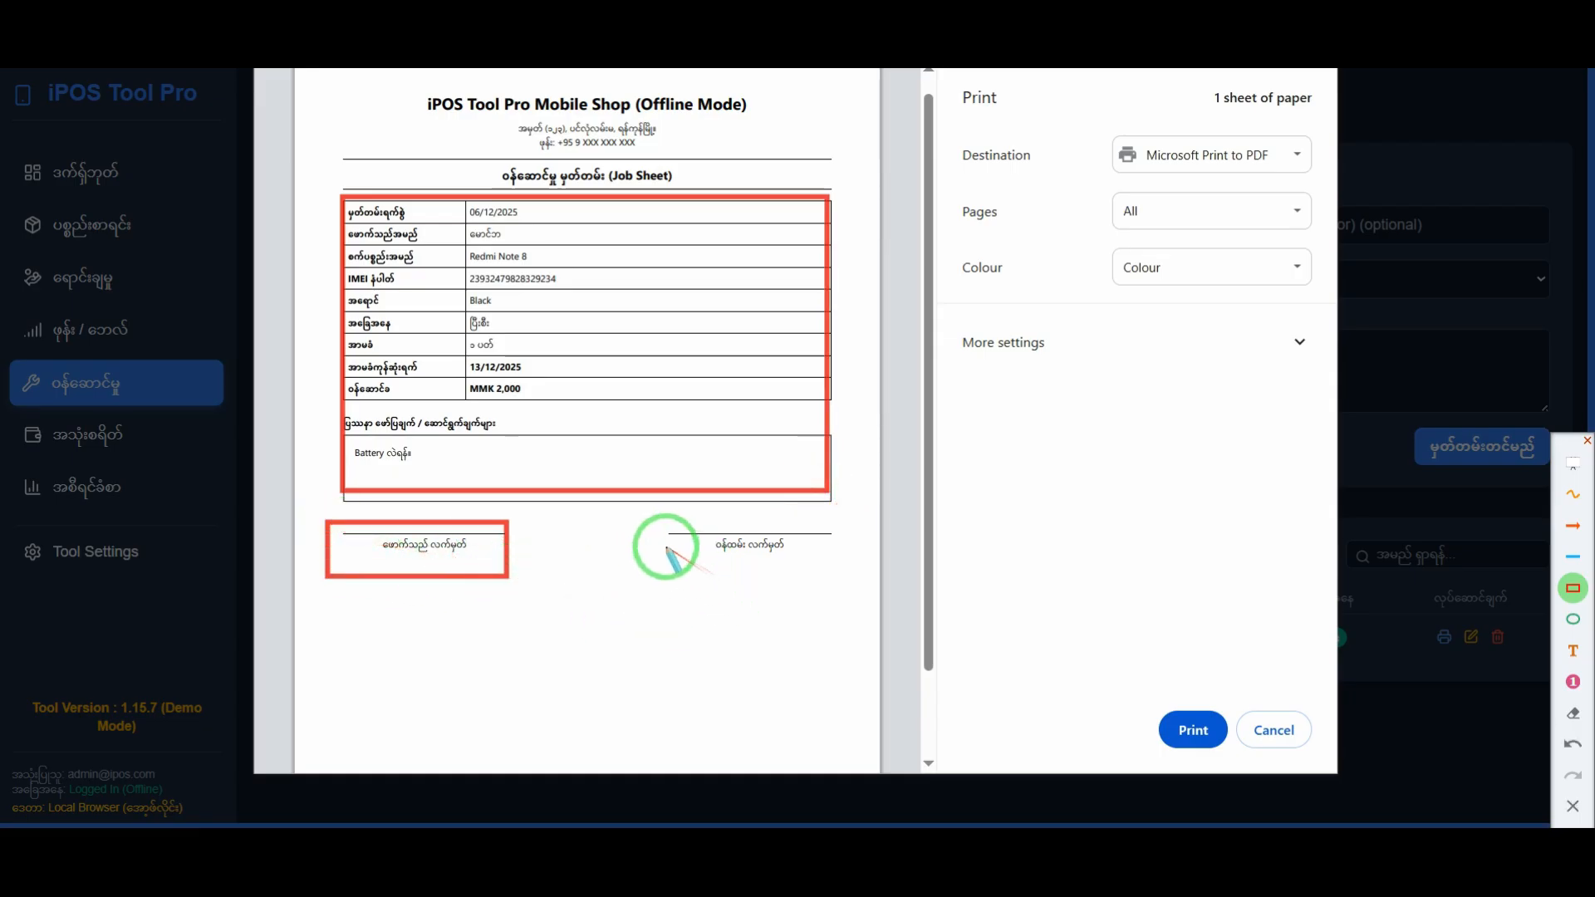
{"action": "left_click_drag", "start_coordinate": [646, 520], "coordinate": [864, 575]}
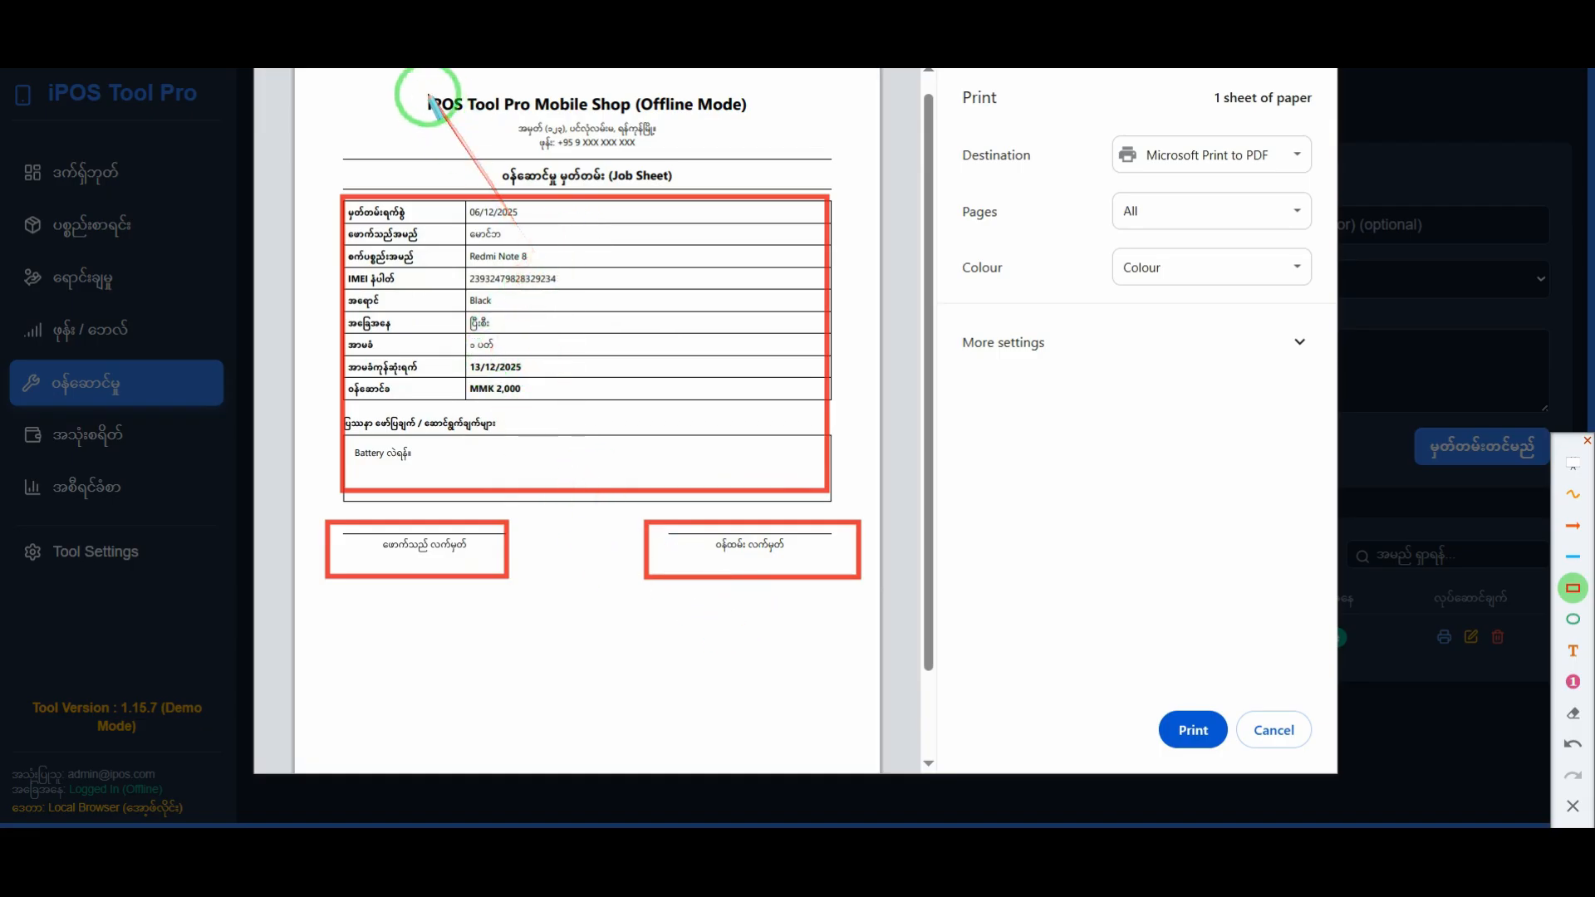
{"action": "mouse_move", "coordinate": [421, 84]}
{"action": "left_mouse_down"}
{"action": "mouse_move", "coordinate": [615, 140]}
{"action": "mouse_move", "coordinate": [778, 150]}
{"action": "left_mouse_up"}
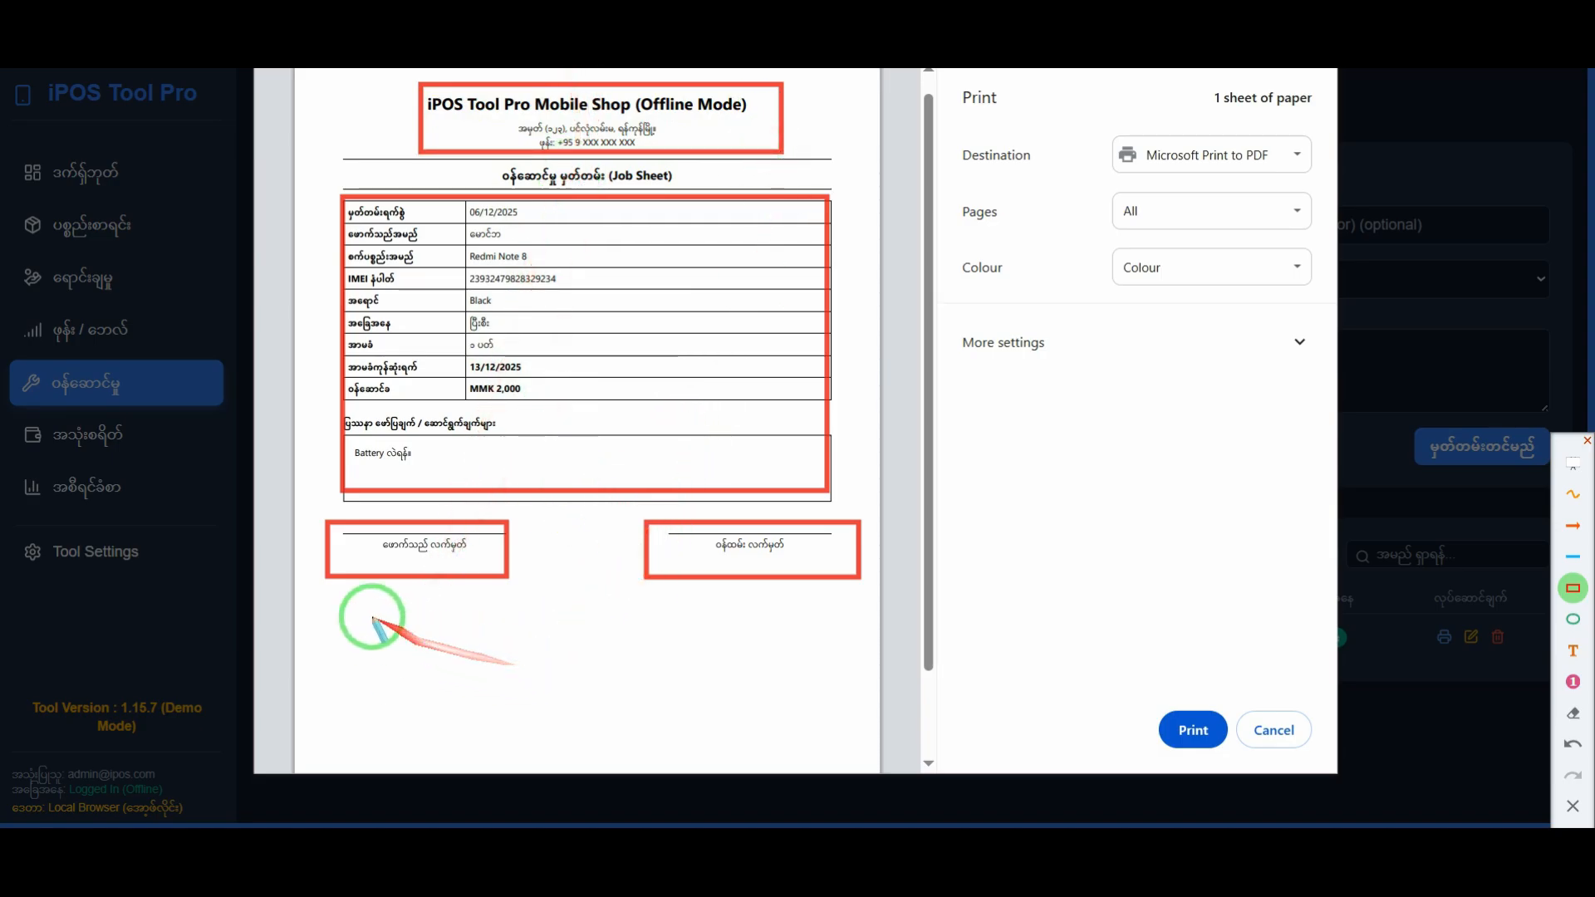
{"action": "mouse_move", "coordinate": [394, 590]}
{"action": "left_mouse_down"}
{"action": "mouse_move", "coordinate": [815, 687]}
{"action": "mouse_move", "coordinate": [842, 712]}
{"action": "left_mouse_up"}
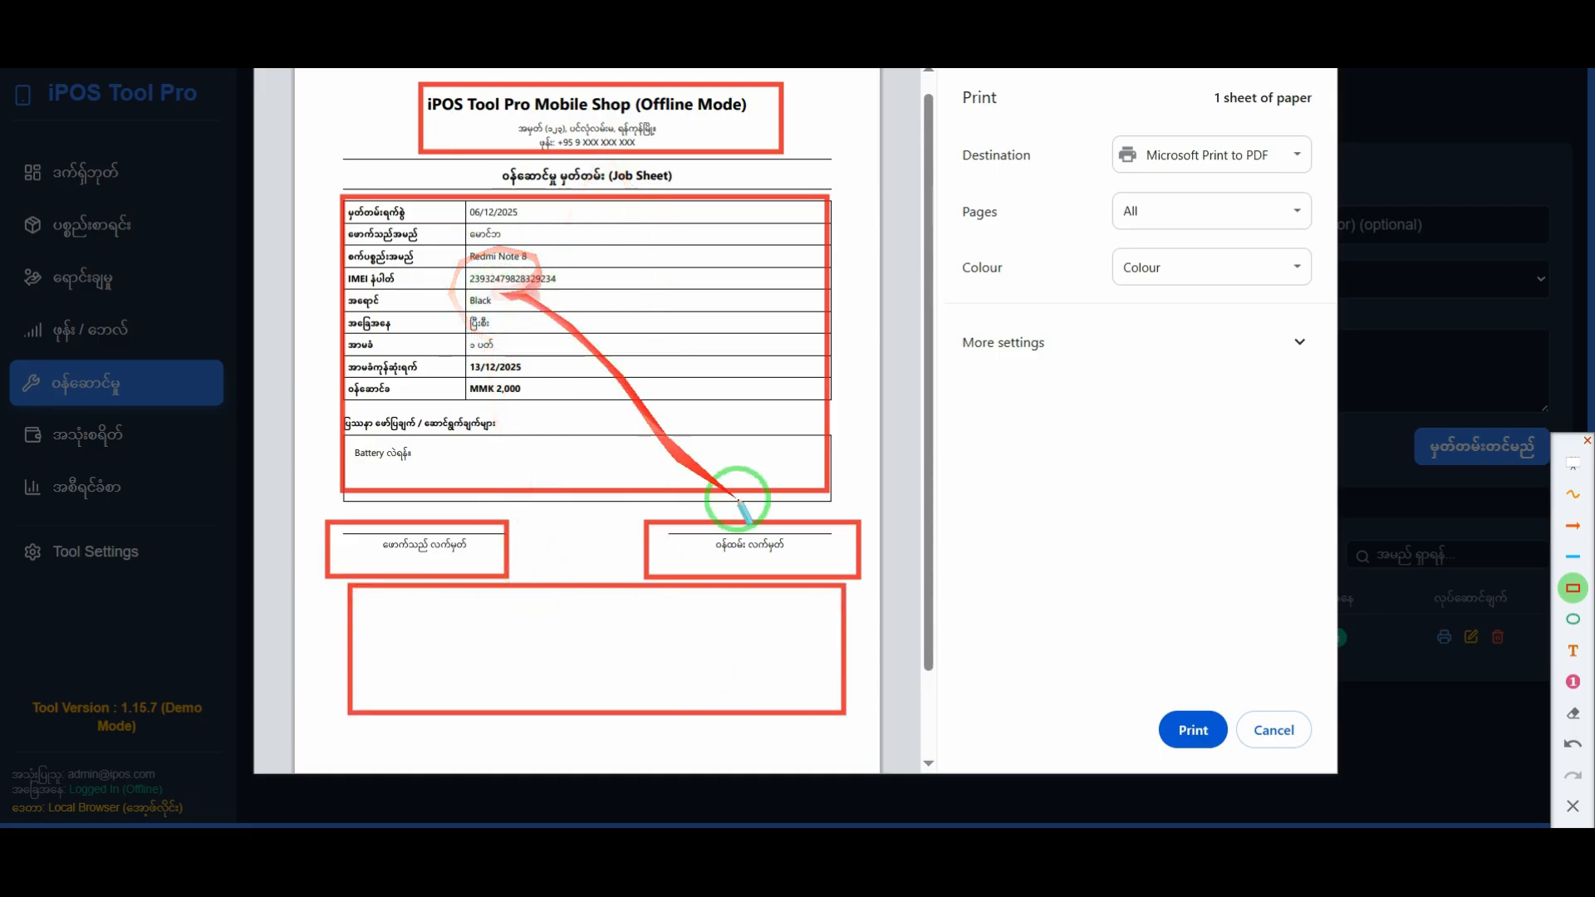
Step: Clear the red frames from the job sheet and cancel its print preview
{"action": "left_click", "coordinate": [1573, 806]}
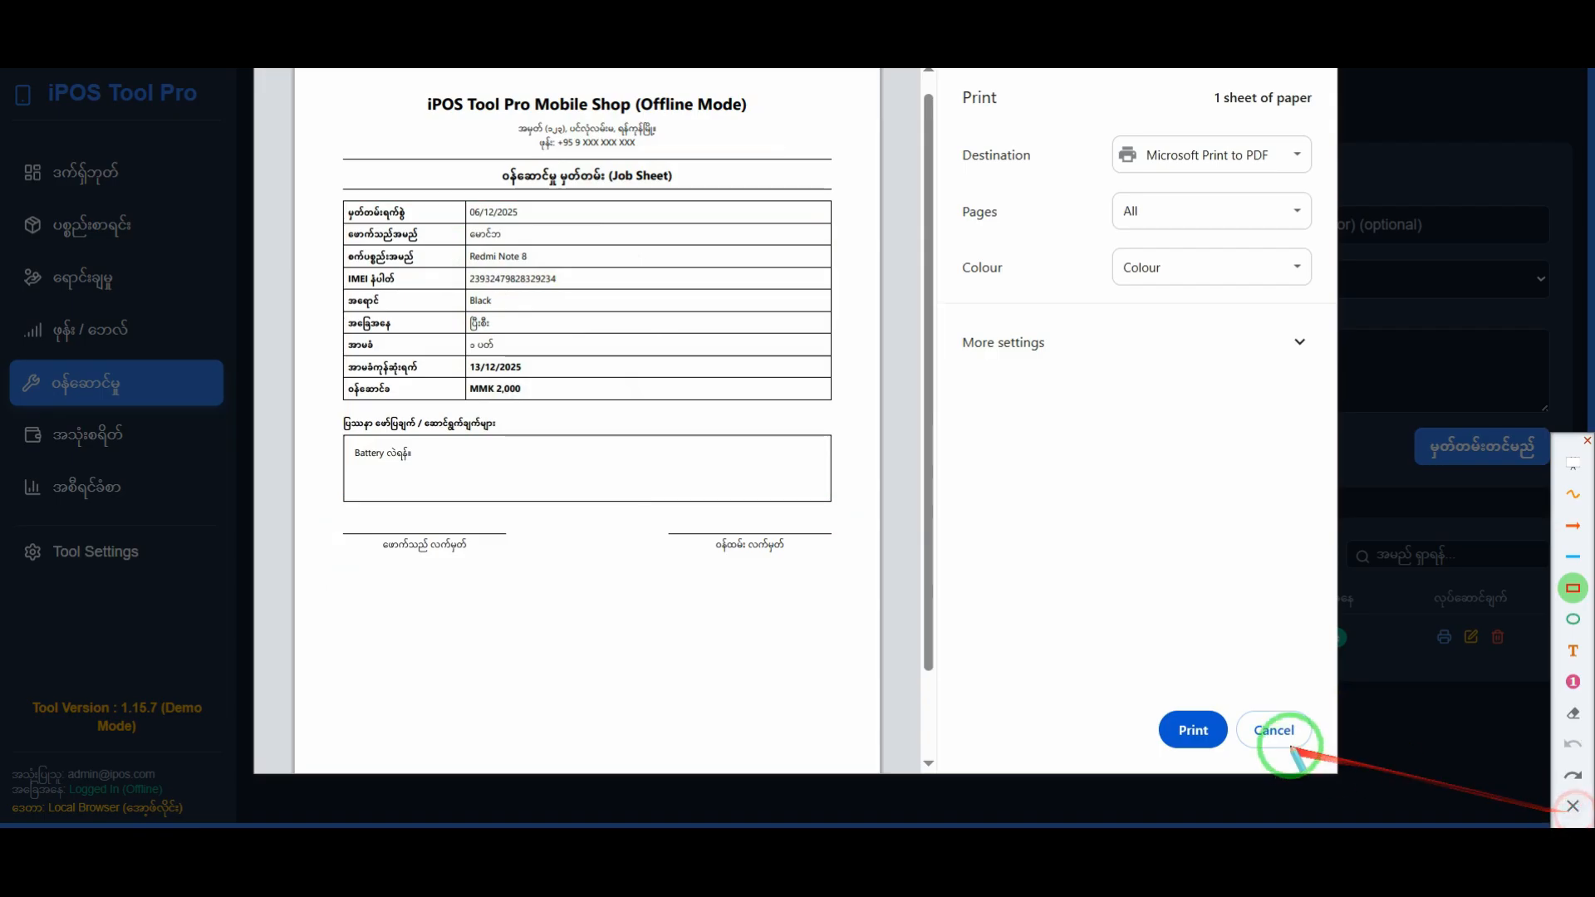
{"action": "left_click", "coordinate": [1286, 738]}
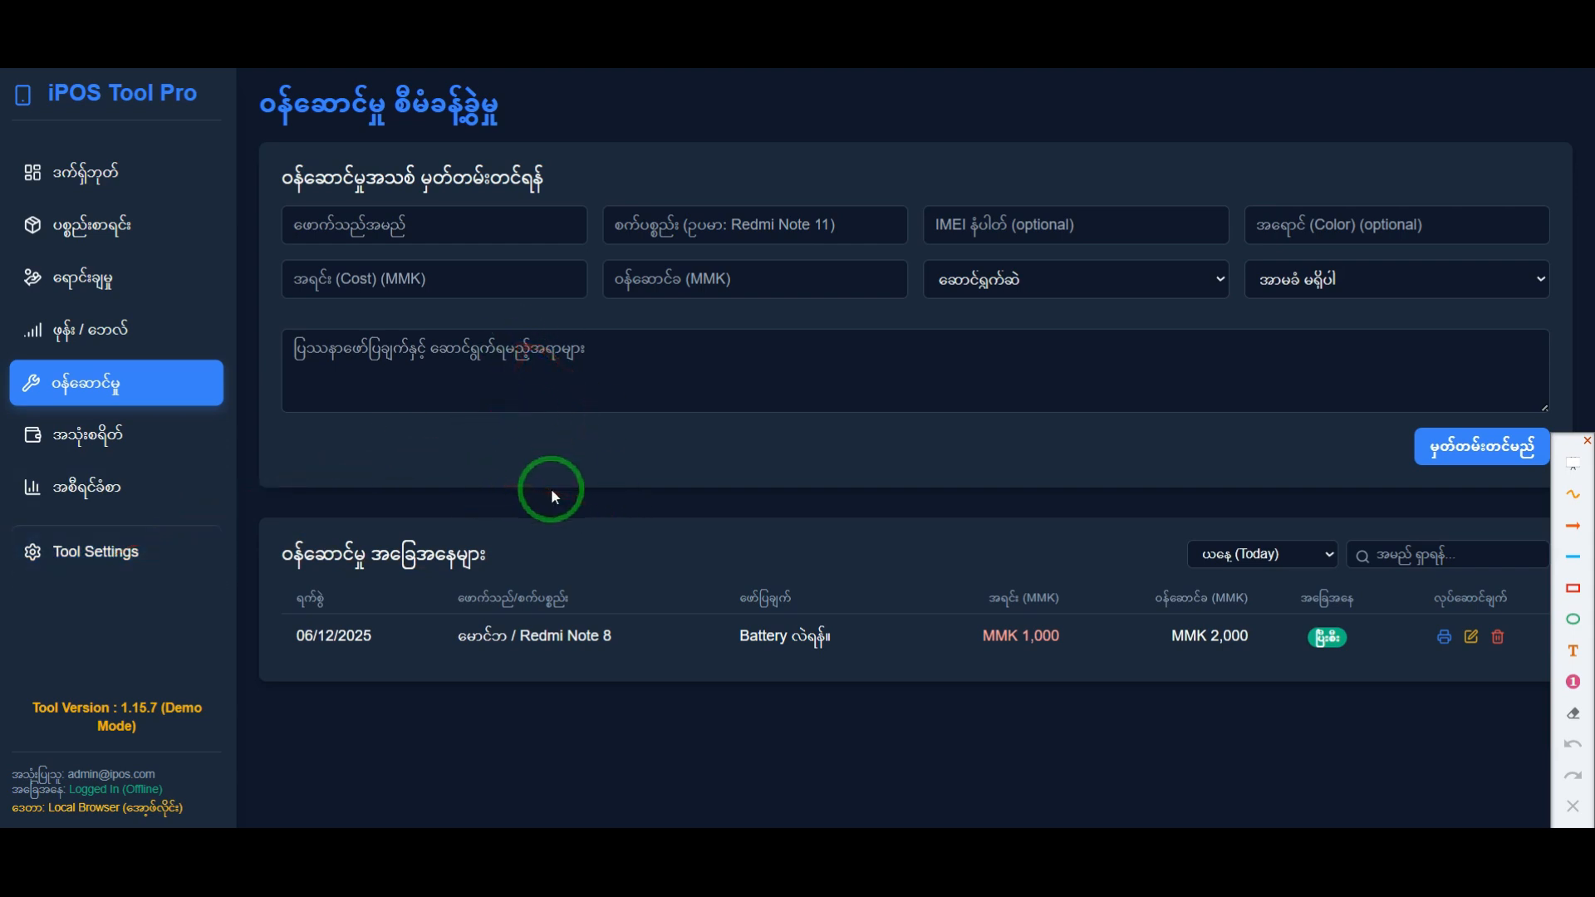
Step: Open Tool Settings and review the shop name, phone number, address and Sales Receipt Terms fields
{"action": "left_click", "coordinate": [121, 558]}
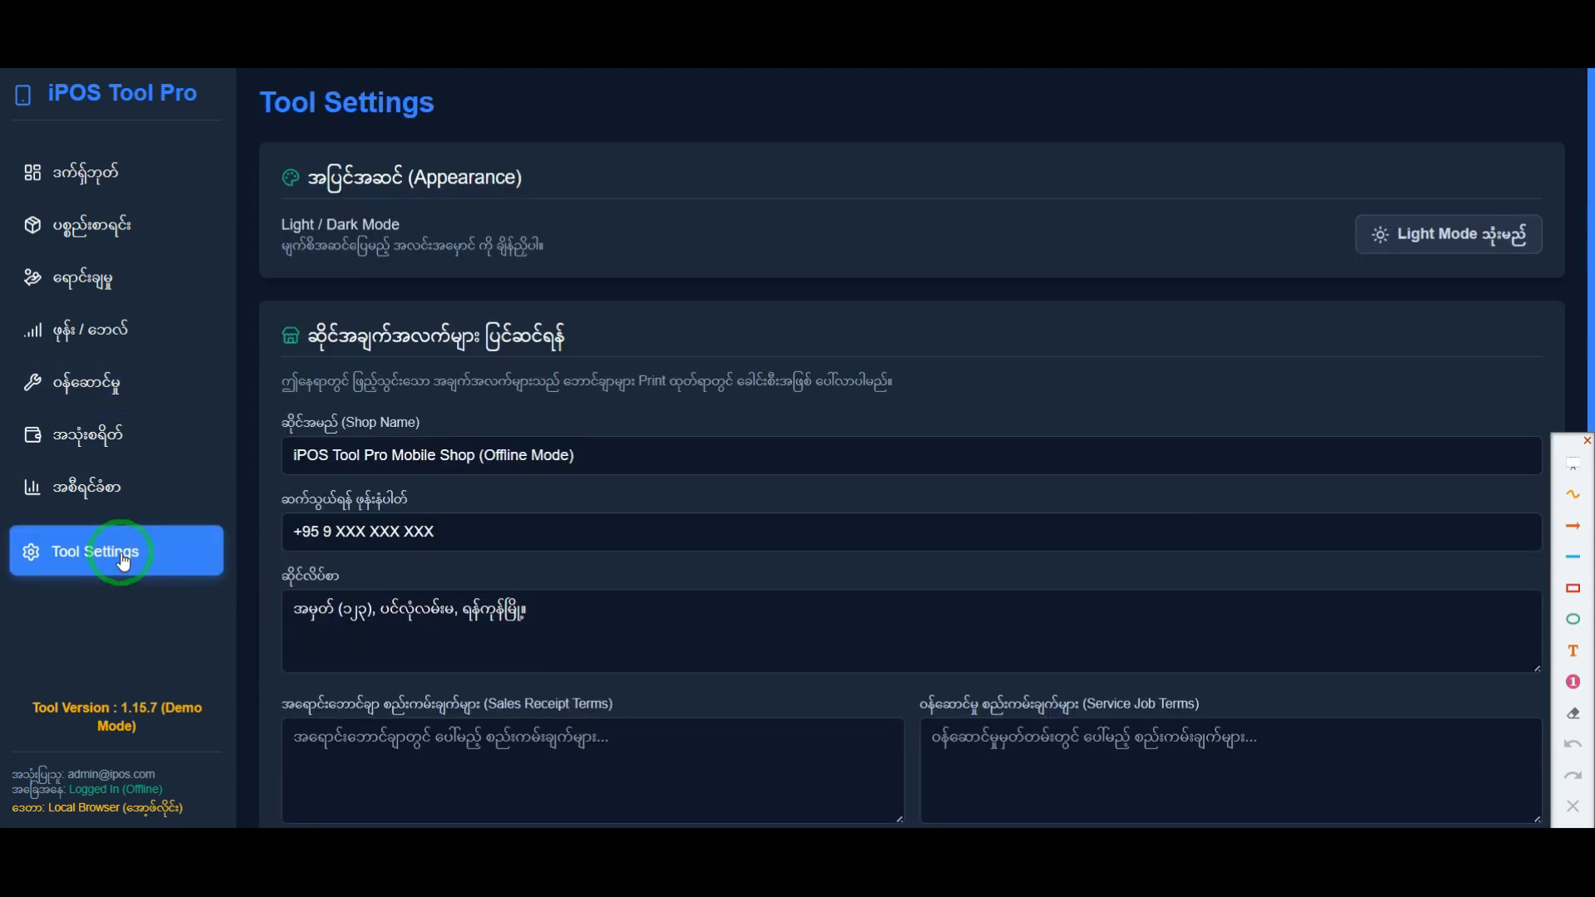
{"action": "scroll", "coordinate": [427, 550], "scroll_direction": "down", "scroll_amount": 2}
{"action": "scroll", "coordinate": [427, 550], "scroll_direction": "down", "scroll_amount": 3}
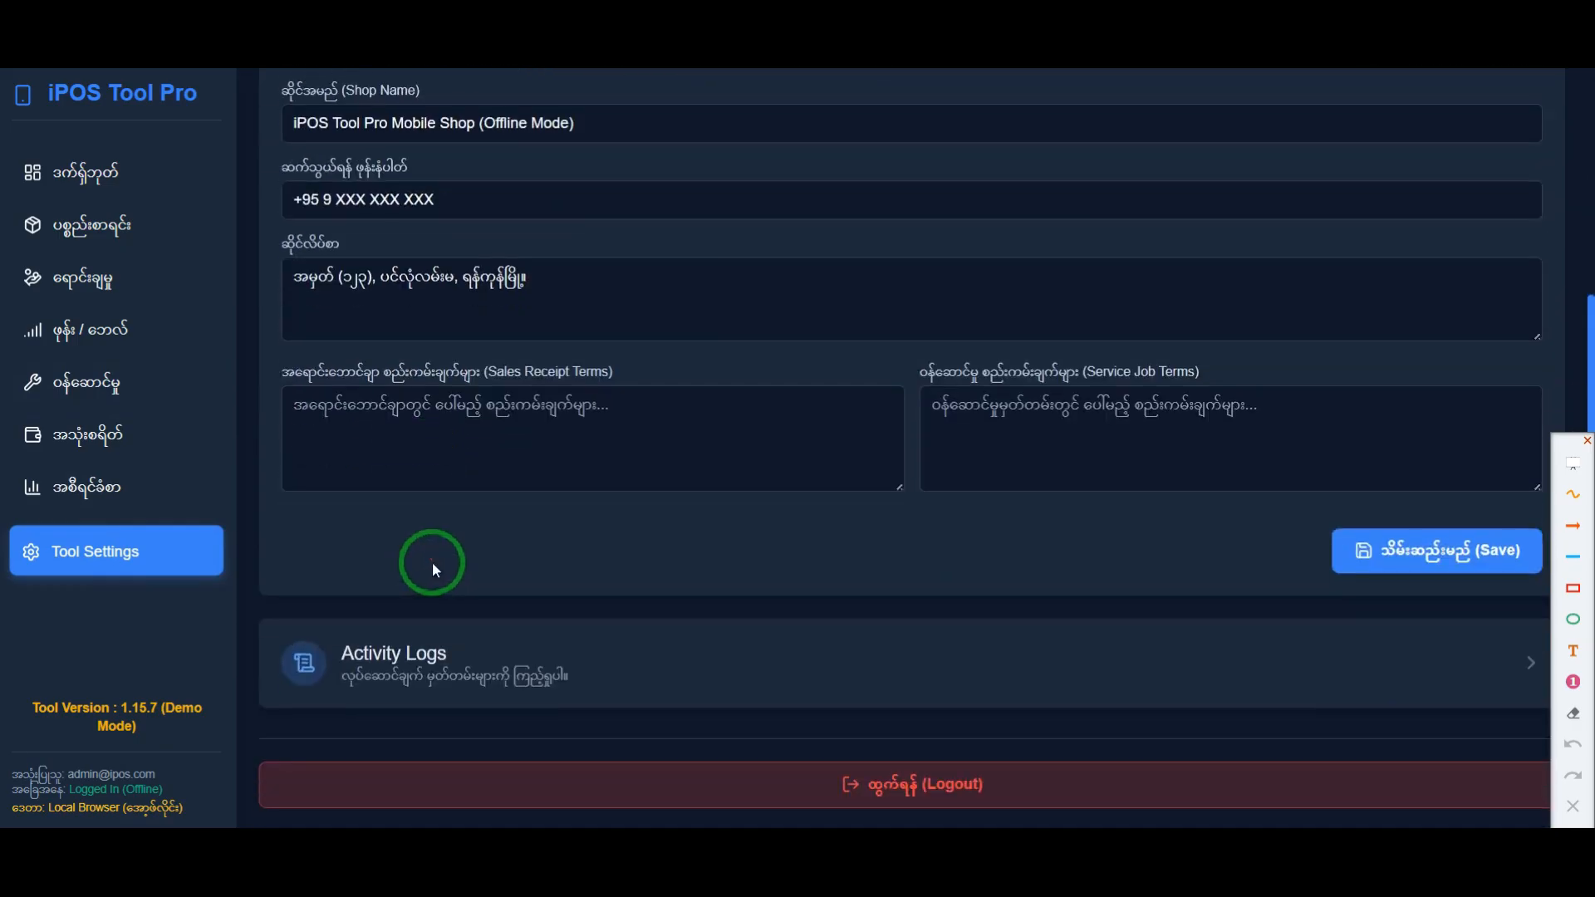
{"action": "scroll", "coordinate": [548, 664], "scroll_direction": "up", "scroll_amount": 4}
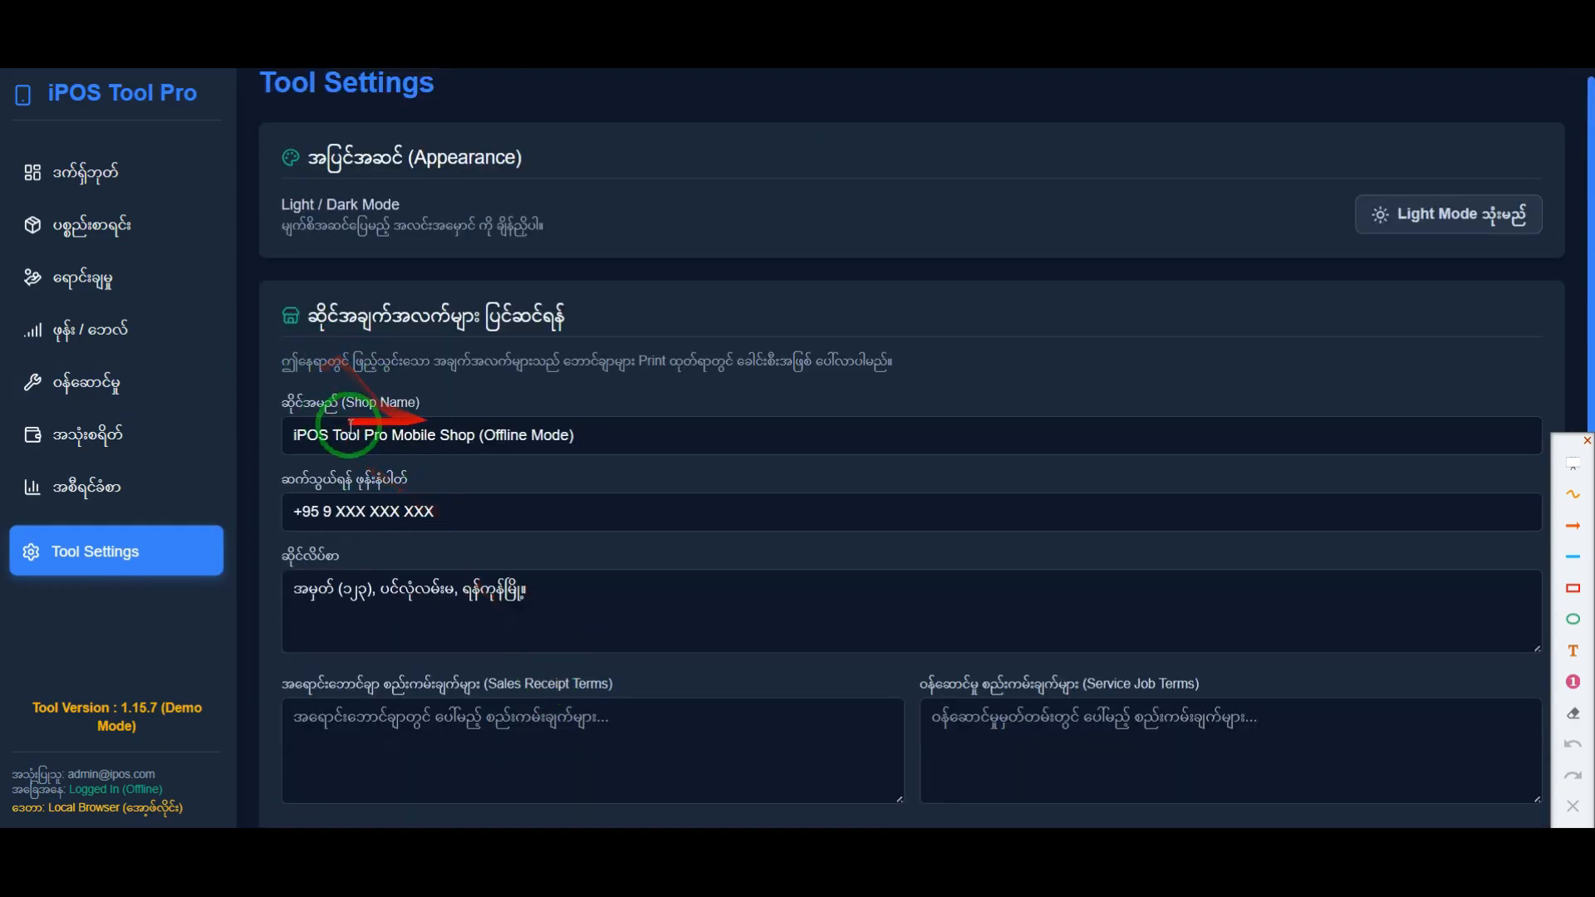
{"action": "left_click_drag", "start_coordinate": [598, 432], "coordinate": [485, 433]}
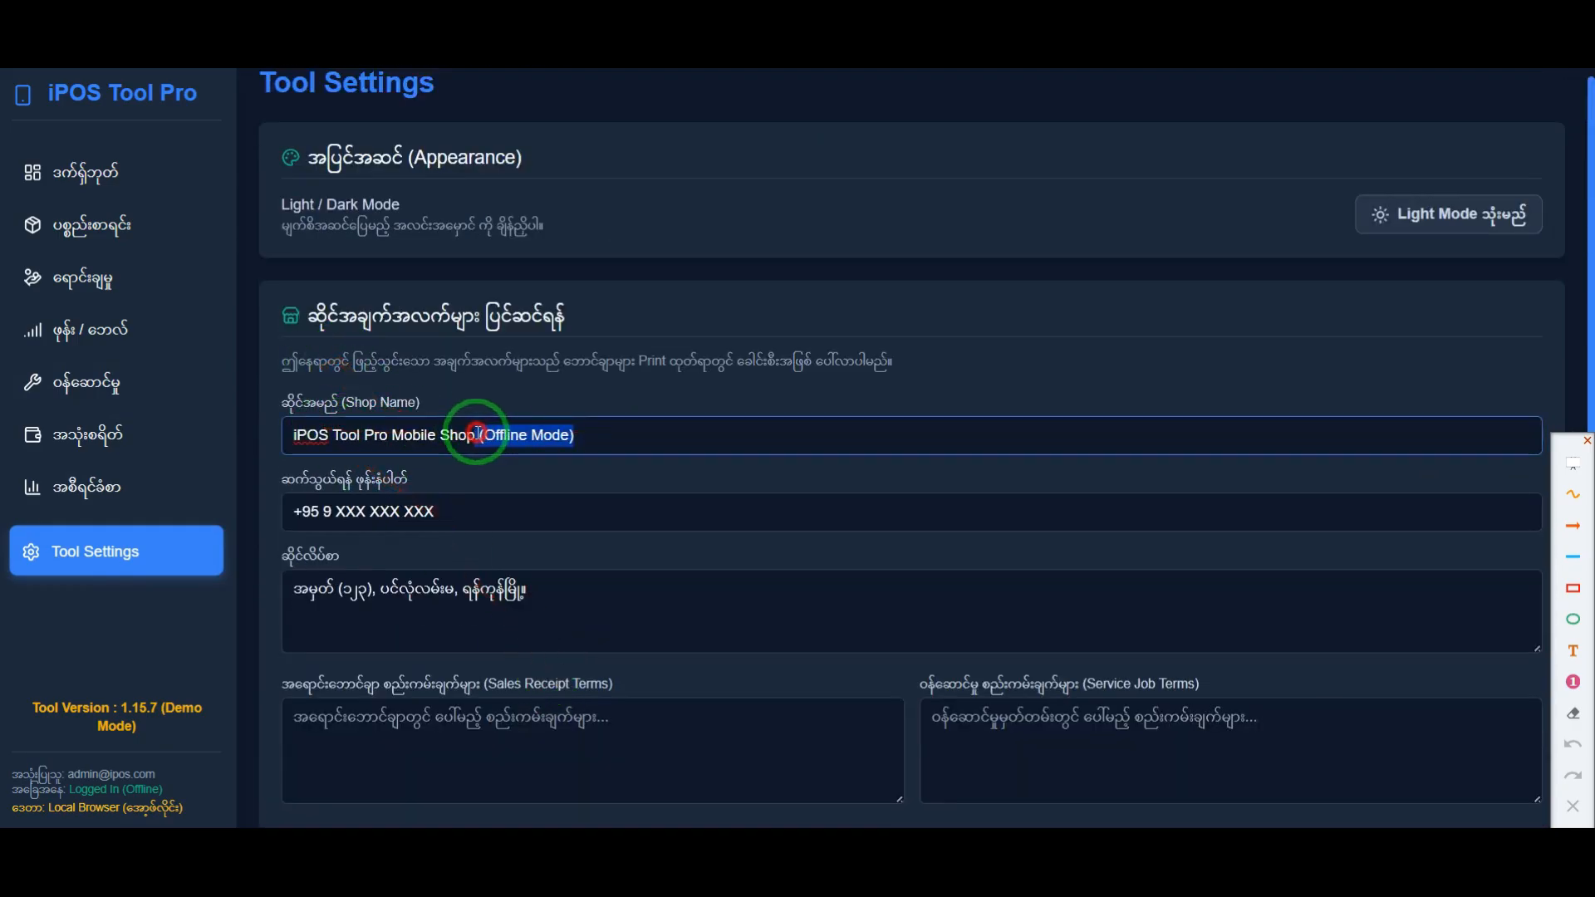
{"action": "left_click", "coordinate": [398, 440]}
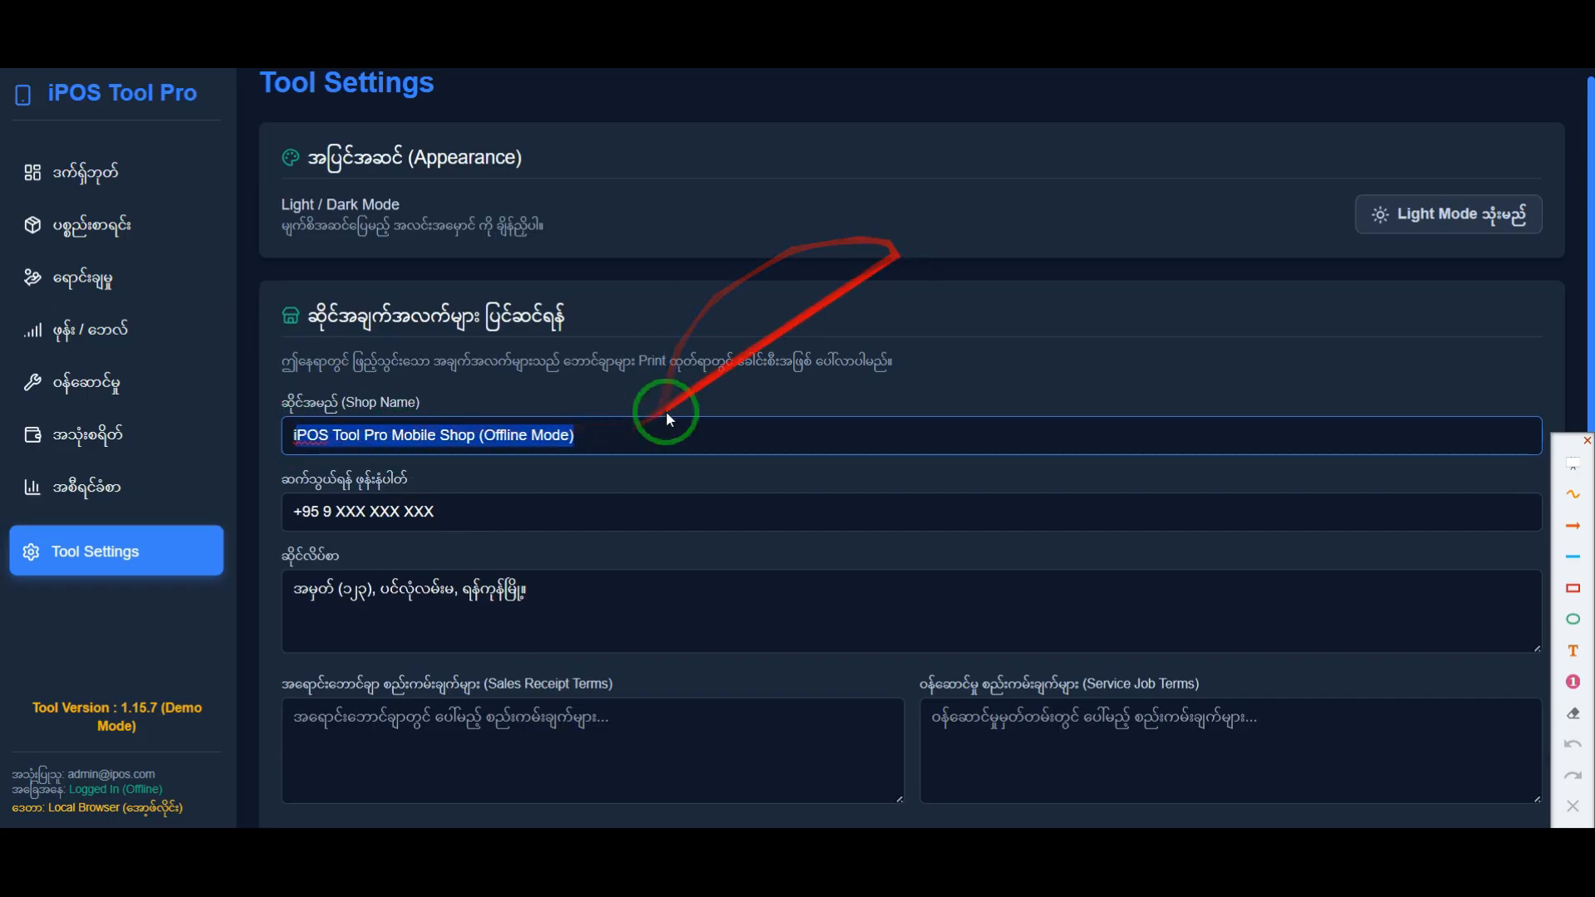
{"action": "left_click", "coordinate": [420, 511]}
{"action": "left_click", "coordinate": [416, 576]}
{"action": "left_click_drag", "start_coordinate": [581, 600], "coordinate": [256, 576]}
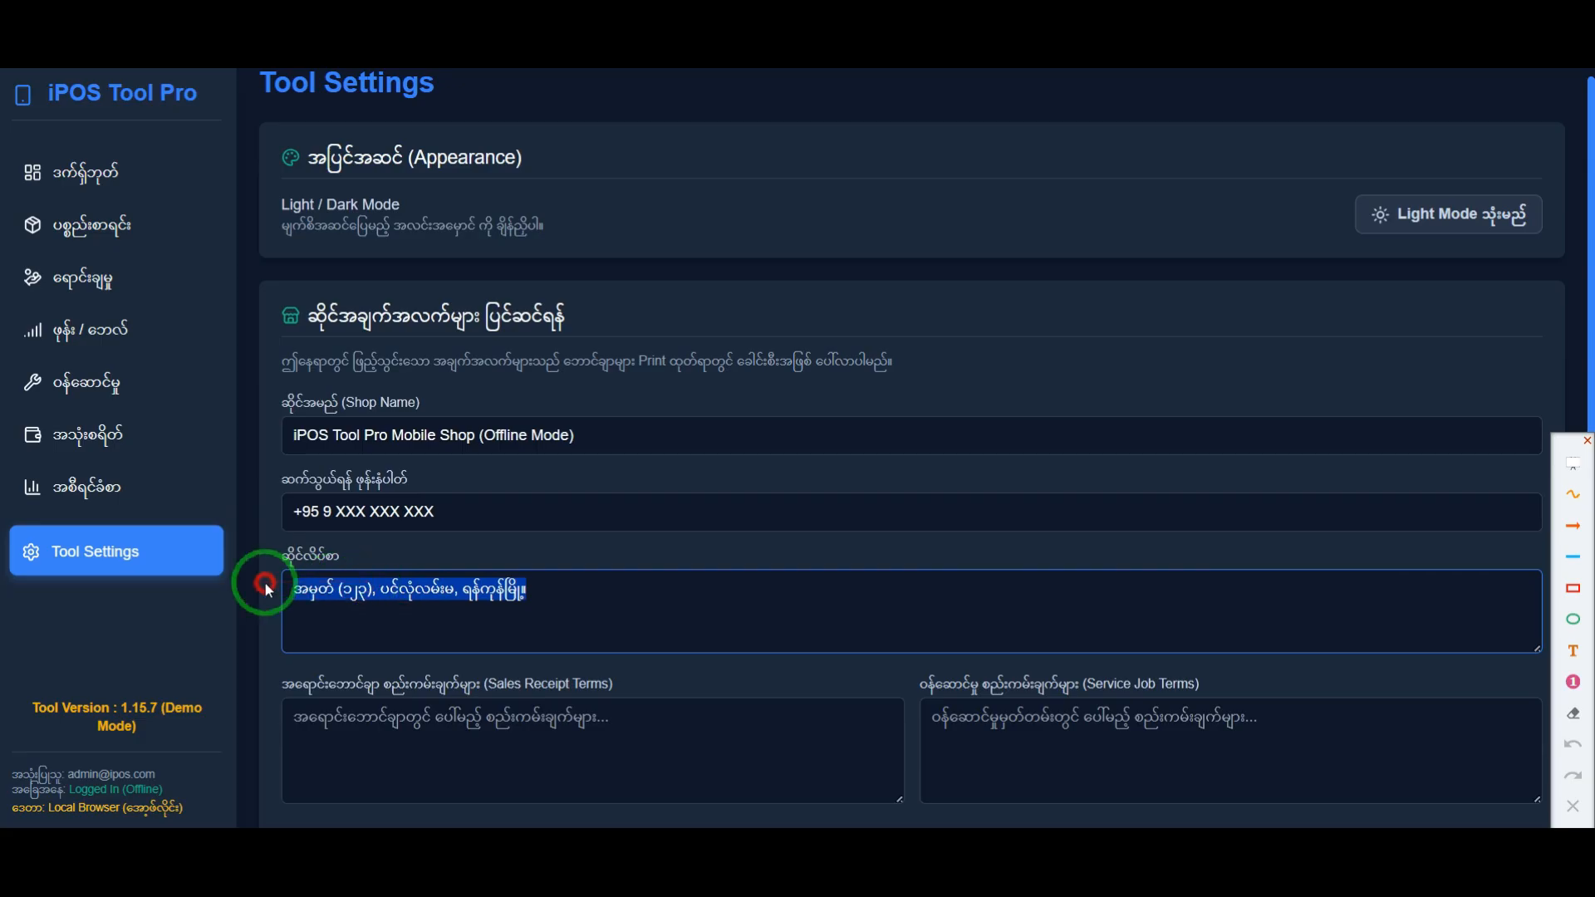
{"action": "scroll", "coordinate": [581, 612], "scroll_direction": "down", "scroll_amount": 3}
{"action": "left_click", "coordinate": [533, 553]}
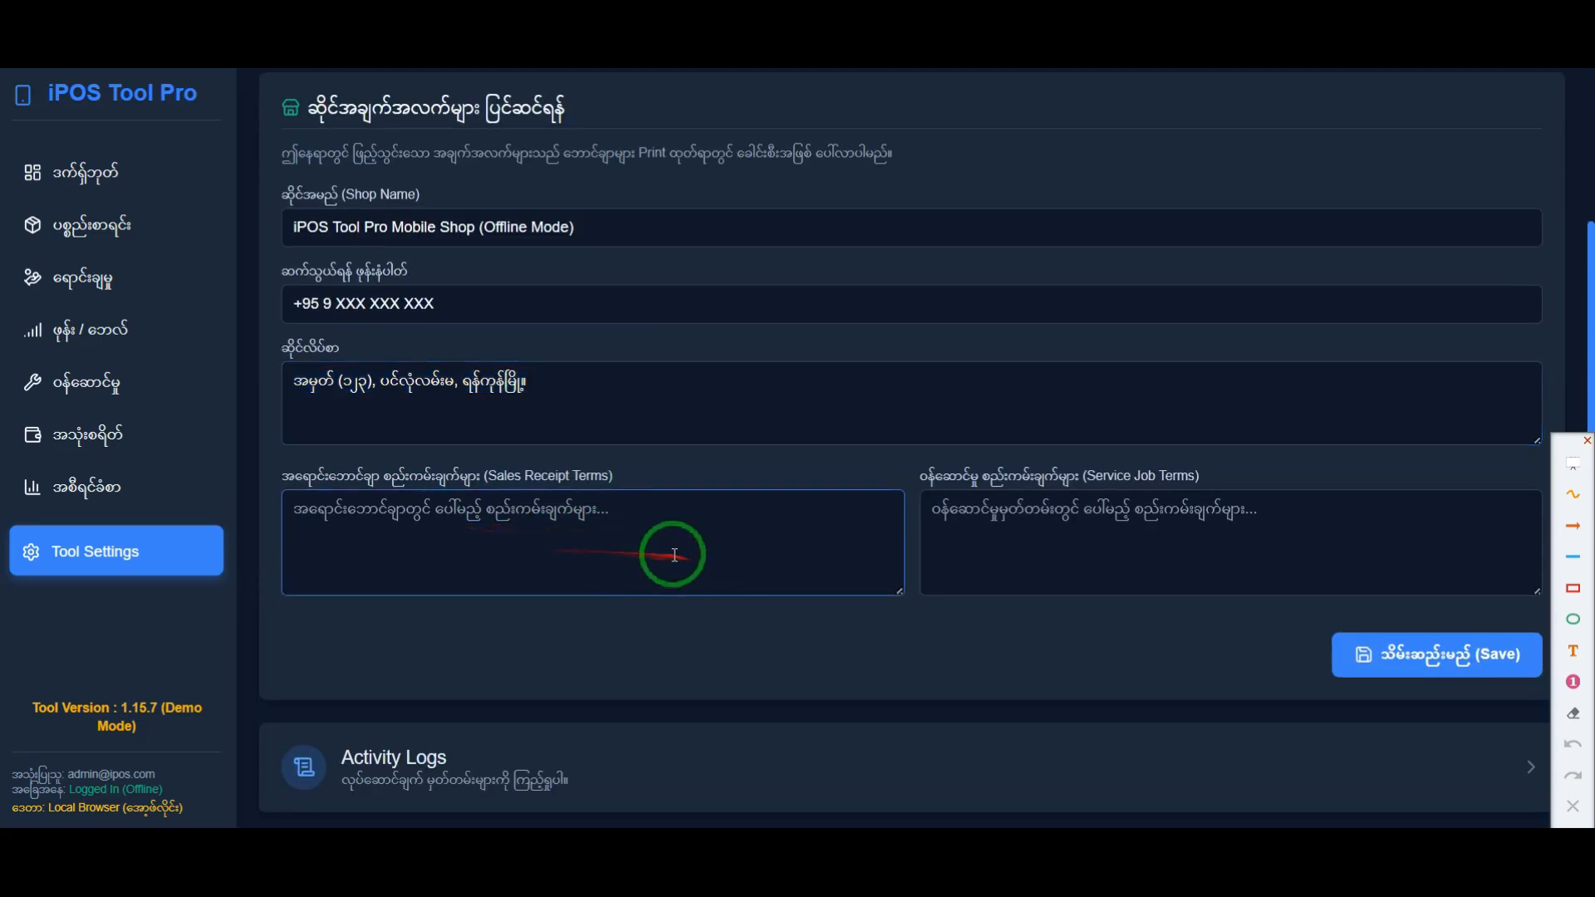
Step: Enlarge the Sales Receipt Terms and Service Job Terms boxes to about three times their height
{"action": "scroll", "coordinate": [898, 596], "scroll_direction": "down", "scroll_amount": 2}
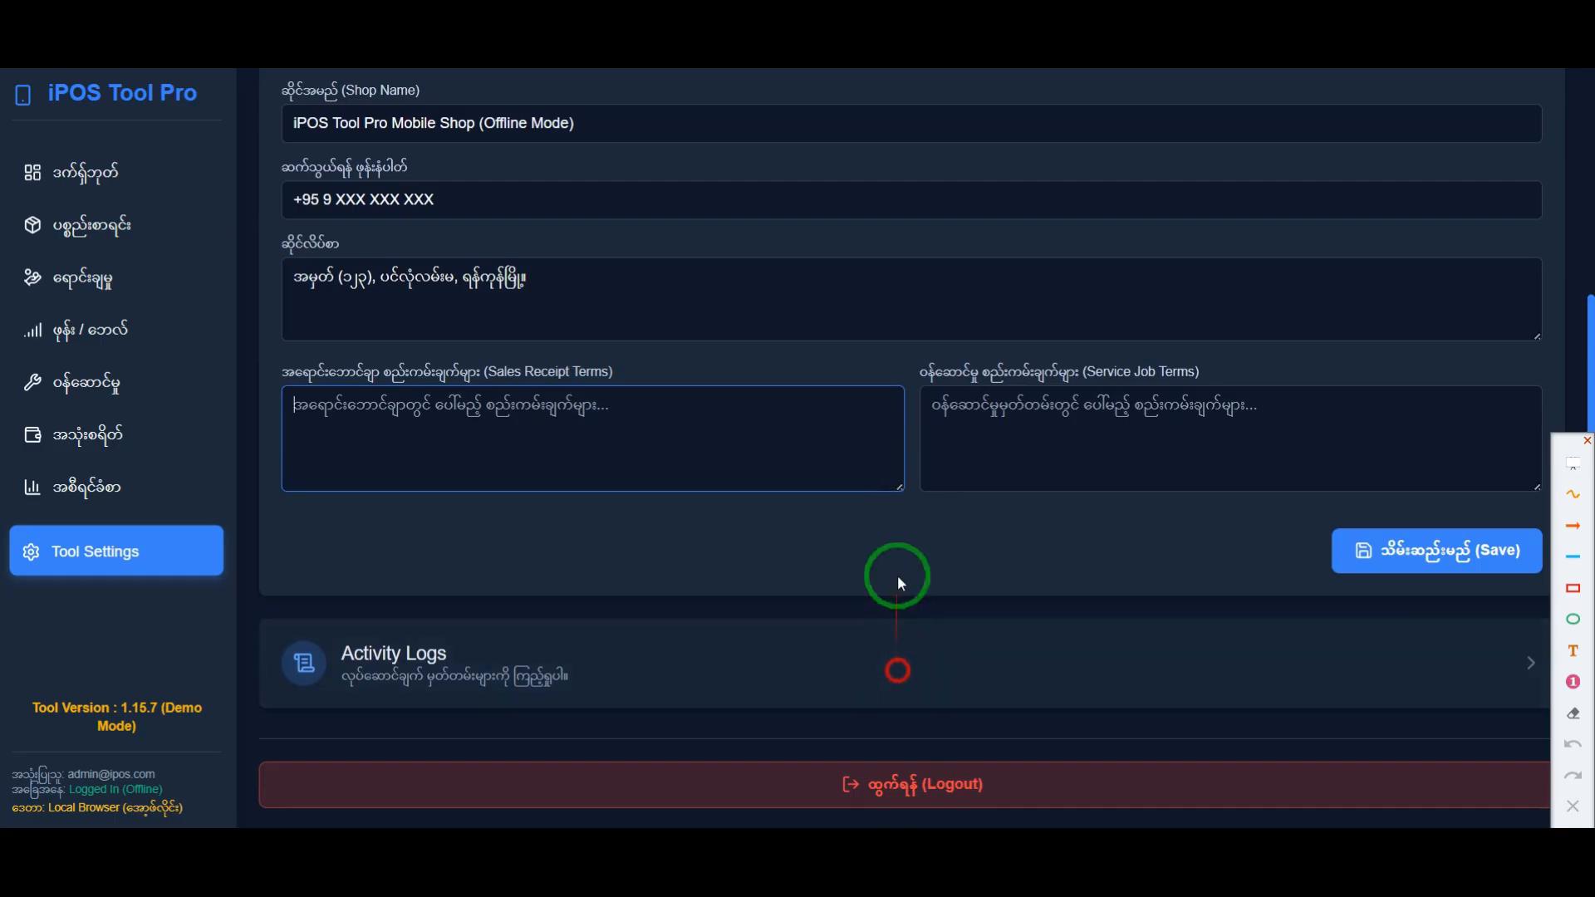
{"action": "left_click_drag", "start_coordinate": [899, 487], "coordinate": [895, 686]}
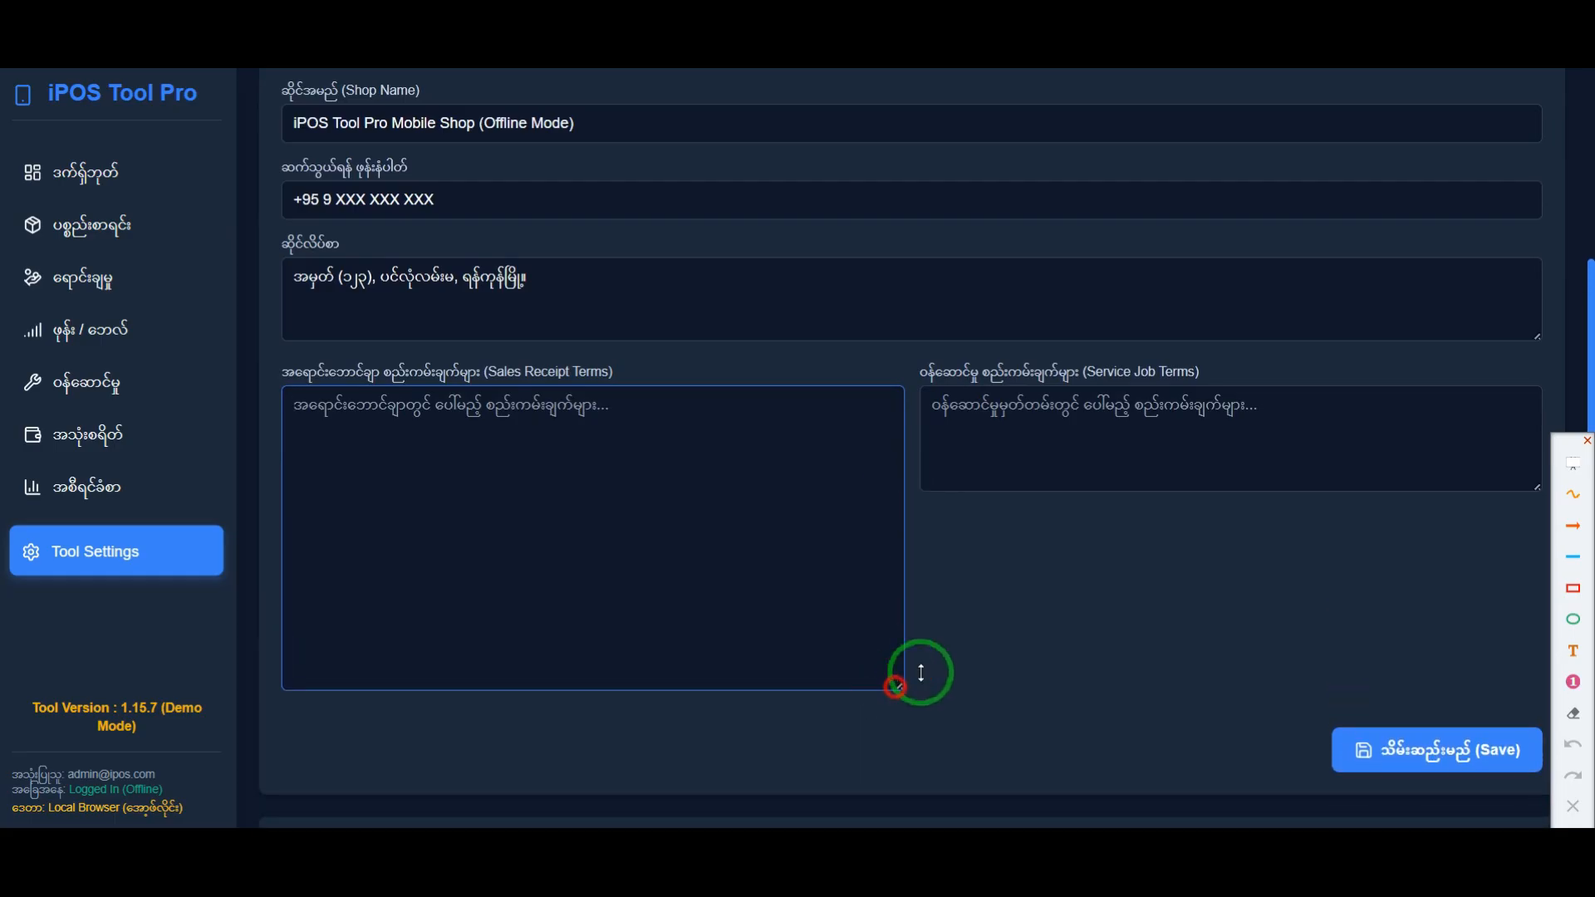
{"action": "left_click_drag", "start_coordinate": [1537, 489], "coordinate": [1533, 692]}
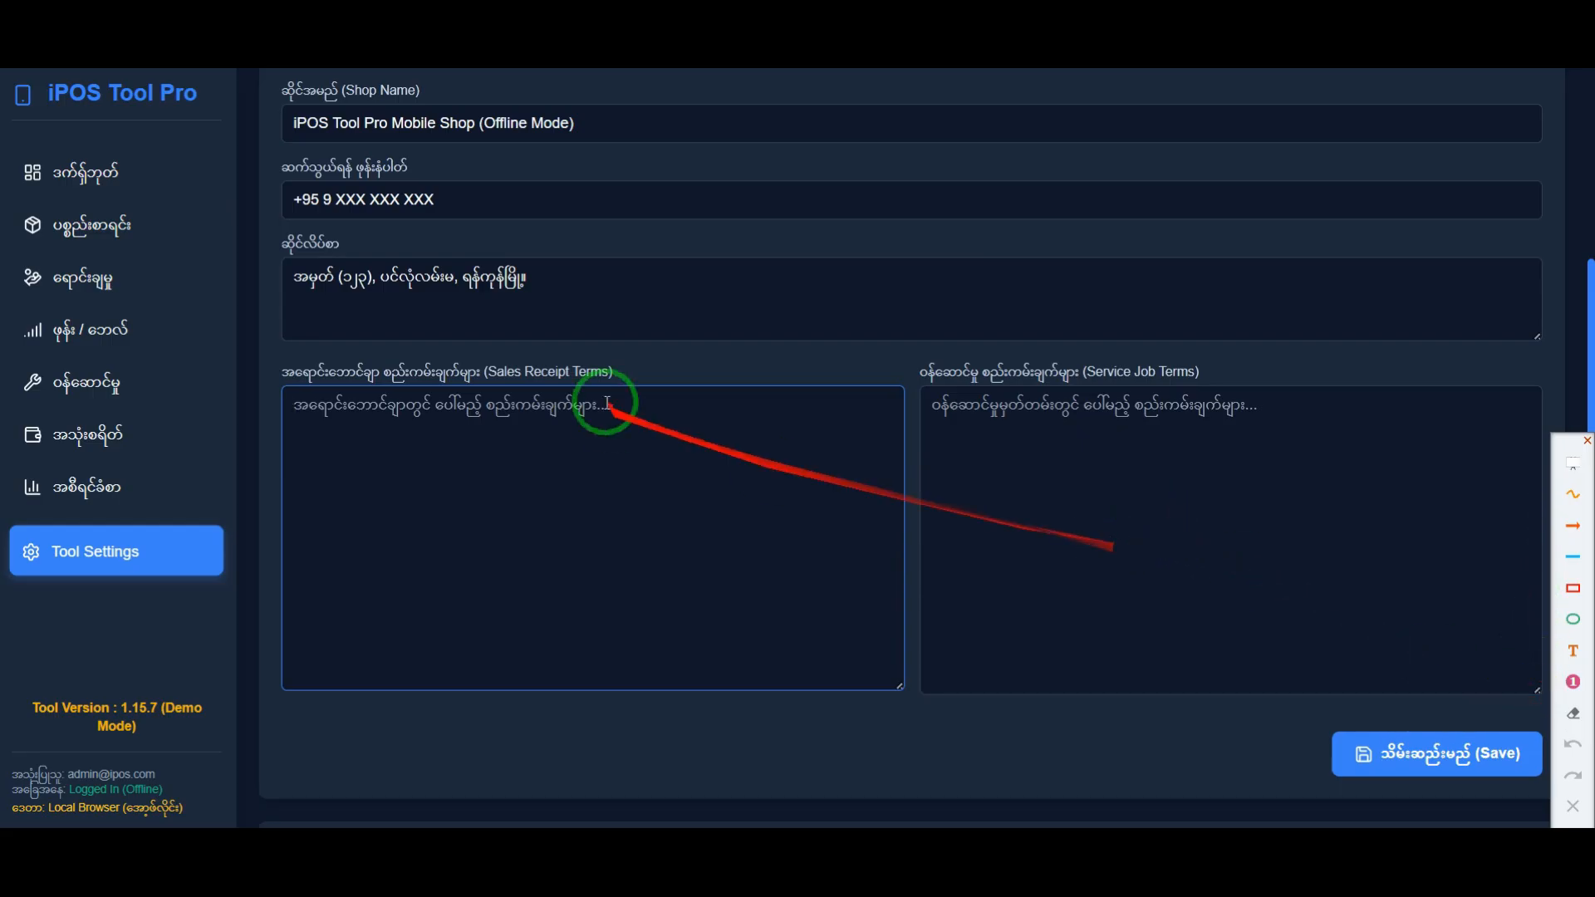
Step: Point out both terms headings and paste the five service terms starting with "ဝယ်ယူပြီးပစ္စည်း ပြန်လဲခွင့်မပြုပါ။" into Service Job Terms
{"action": "left_click_drag", "start_coordinate": [284, 366], "coordinate": [550, 371]}
{"action": "left_click", "coordinate": [642, 501]}
{"action": "left_click", "coordinate": [933, 409]}
{"action": "left_click_drag", "start_coordinate": [923, 372], "coordinate": [1226, 381]}
{"action": "left_click", "coordinate": [1159, 446]}
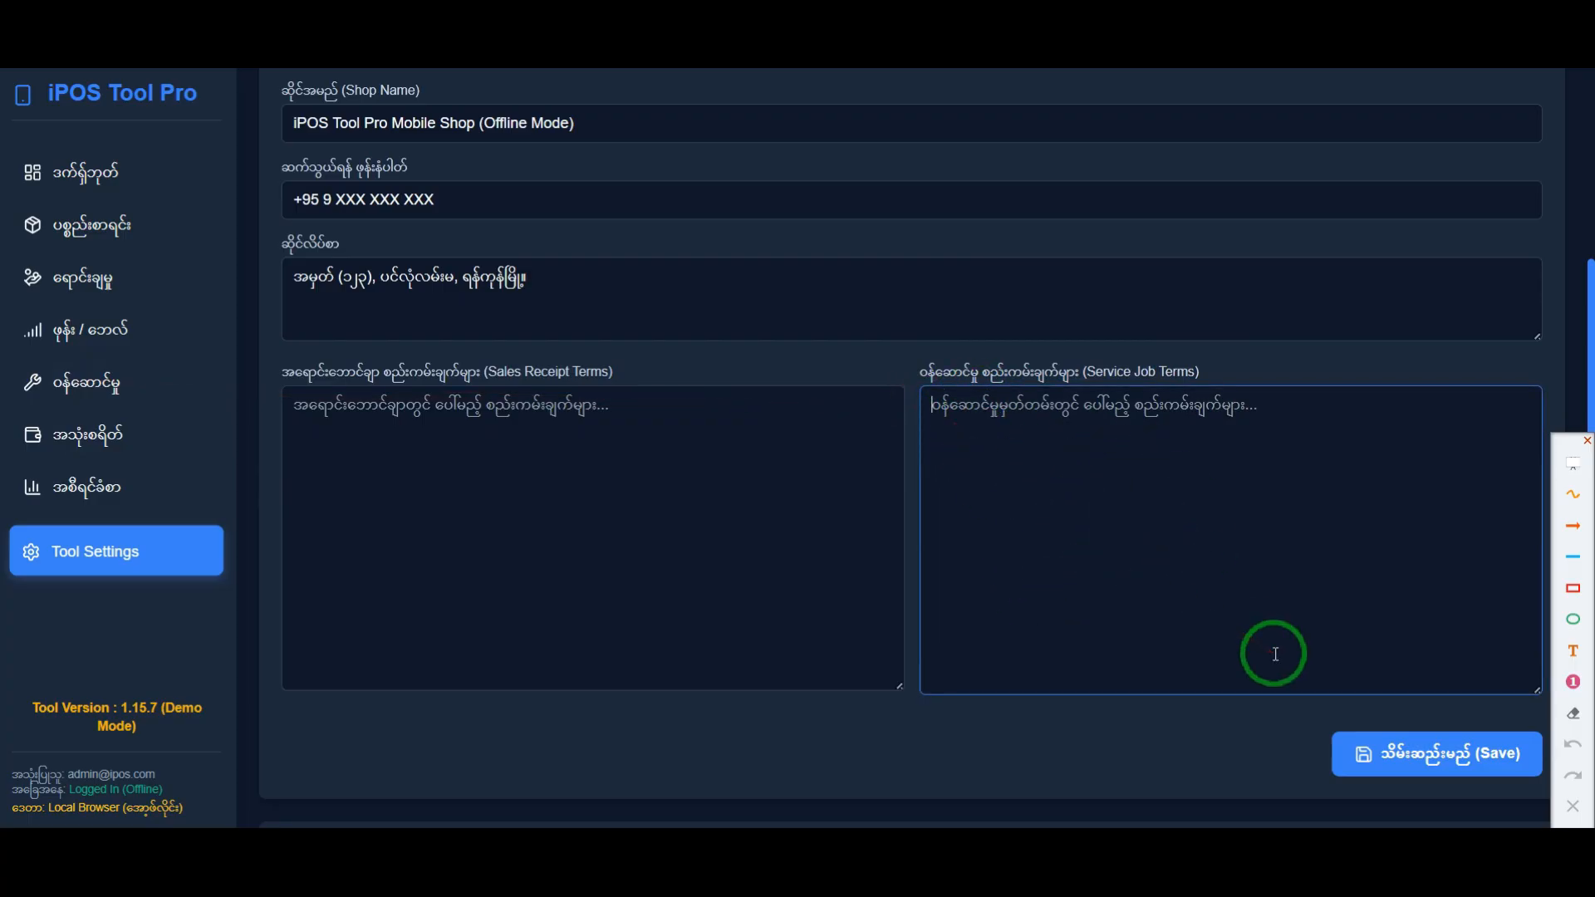
{"action": "type", "text": "- ဝယ်ယူပြီးပစ္စည်း ပြန်လဲခွင့်မပြုပါ။ ဆိုင်မှမထွက်မီ သေချာစစ်ဆေးပါ။  - ရေဝင်၊ ပြုတ်ကျ၊ User Error များ အာမခံမပါဝင်ပါ။  - ပြုပြင်ဖုန်းများ Data ပျောက်ဆုံးပါက တာဝန်မယူပါ။  - ပြုပြင်ပြီးဖုန်းများကို (၁) လ အတွင်း မရွေးယူပါက တာဝန်မယူပါ။  - ဝယ်ယူအားပေးမှုကို အထူးကျေးဇူးတင်ရှိပါသည်။"}
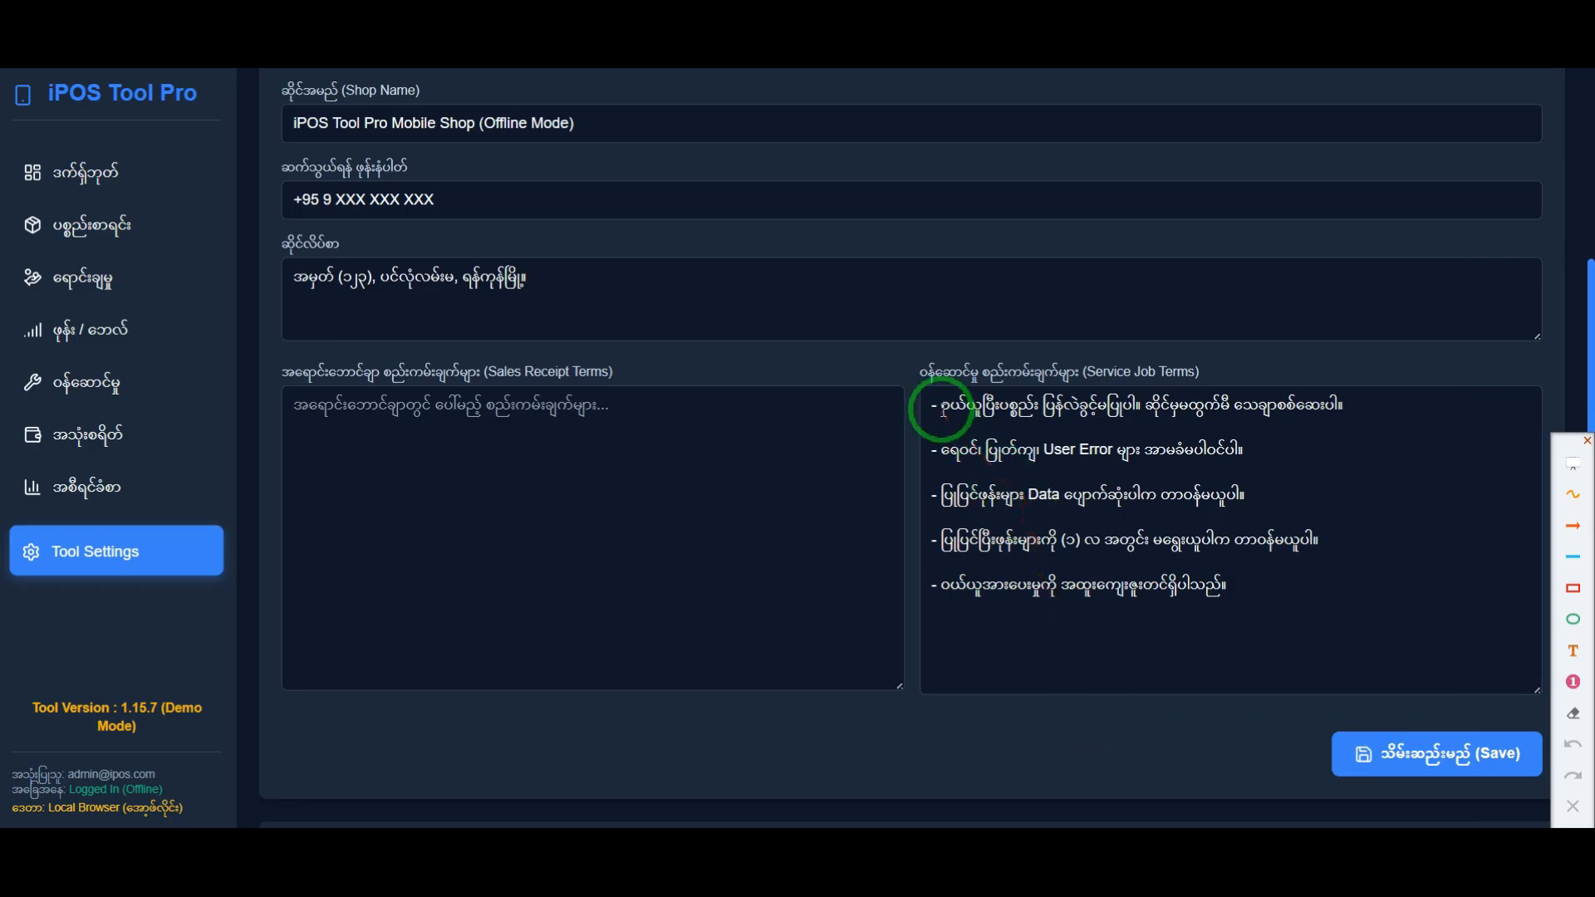
Step: Go through the Service Job Terms line by line, highlighting the wording on returns, user error and data loss
{"action": "left_click_drag", "start_coordinate": [942, 409], "coordinate": [1327, 402]}
{"action": "left_click_drag", "start_coordinate": [941, 449], "coordinate": [1248, 459]}
{"action": "left_click", "coordinate": [947, 534]}
{"action": "left_click_drag", "start_coordinate": [940, 501], "coordinate": [1272, 524]}
{"action": "left_click", "coordinate": [1168, 589]}
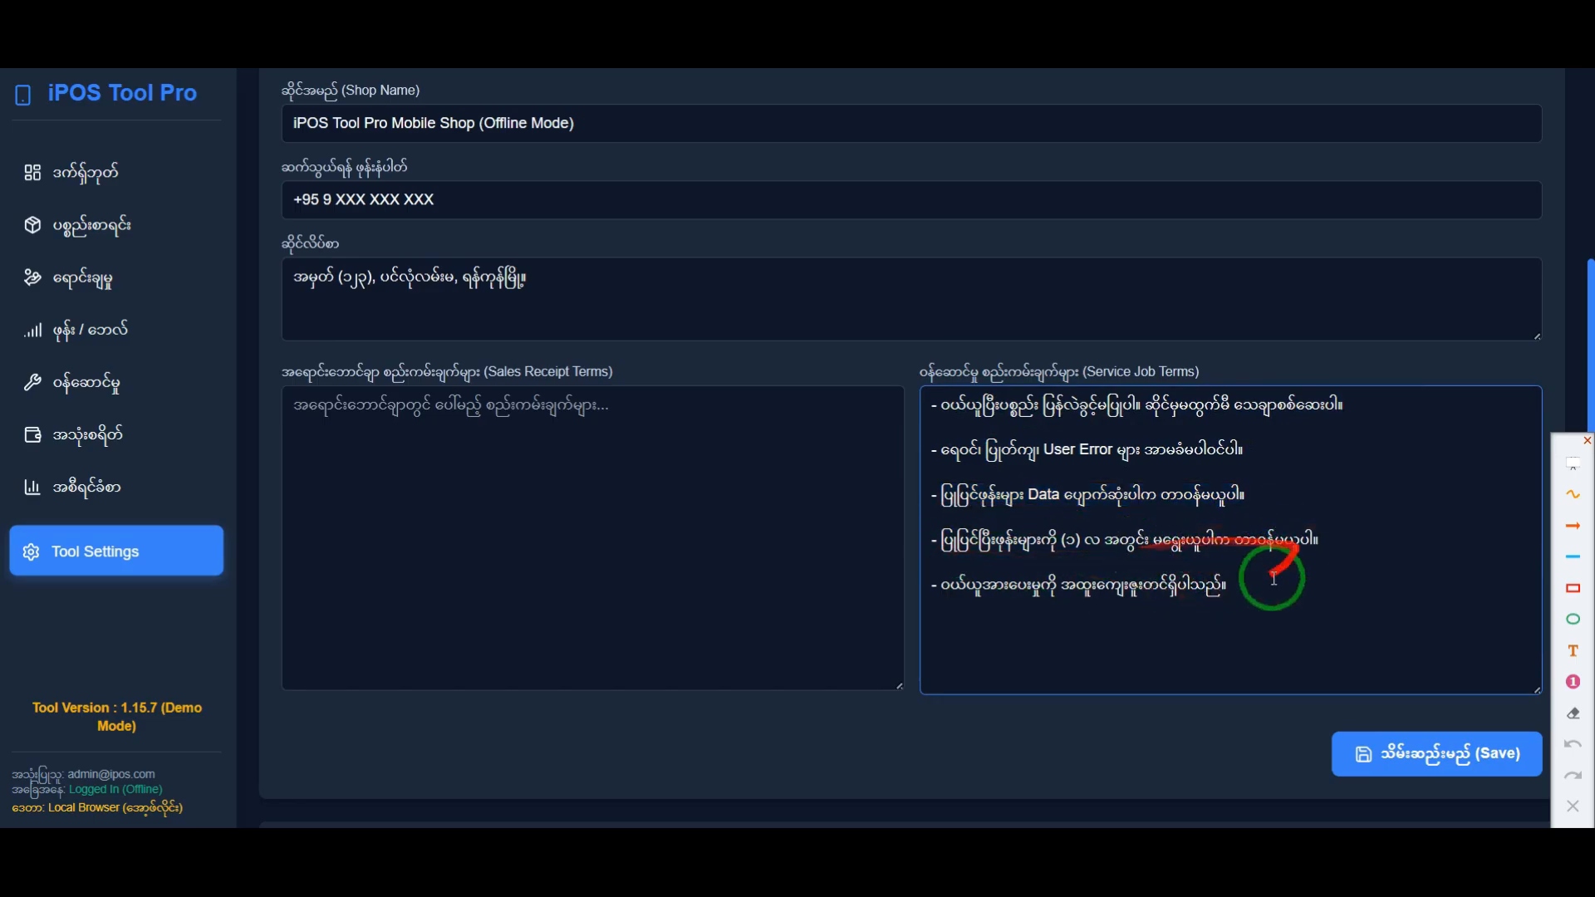
{"action": "left_click_drag", "start_coordinate": [1274, 579], "coordinate": [919, 421]}
{"action": "left_click", "coordinate": [1120, 618]}
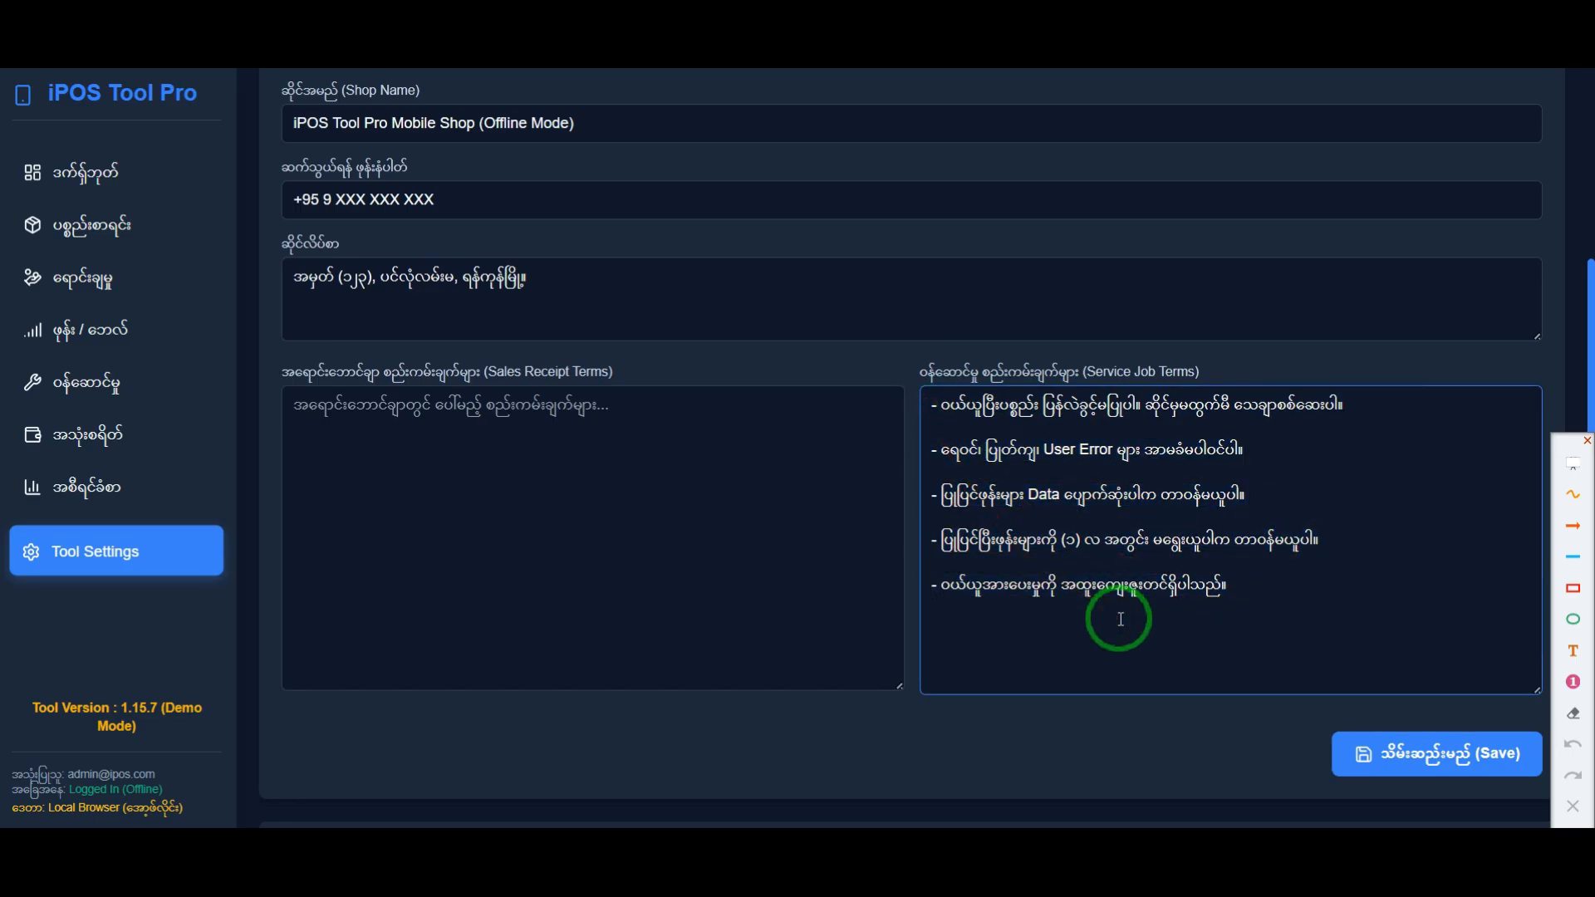
Step: Save the shop information with the new Service Job Terms and dismiss the message
{"action": "scroll", "coordinate": [989, 529], "scroll_direction": "up", "scroll_amount": 3}
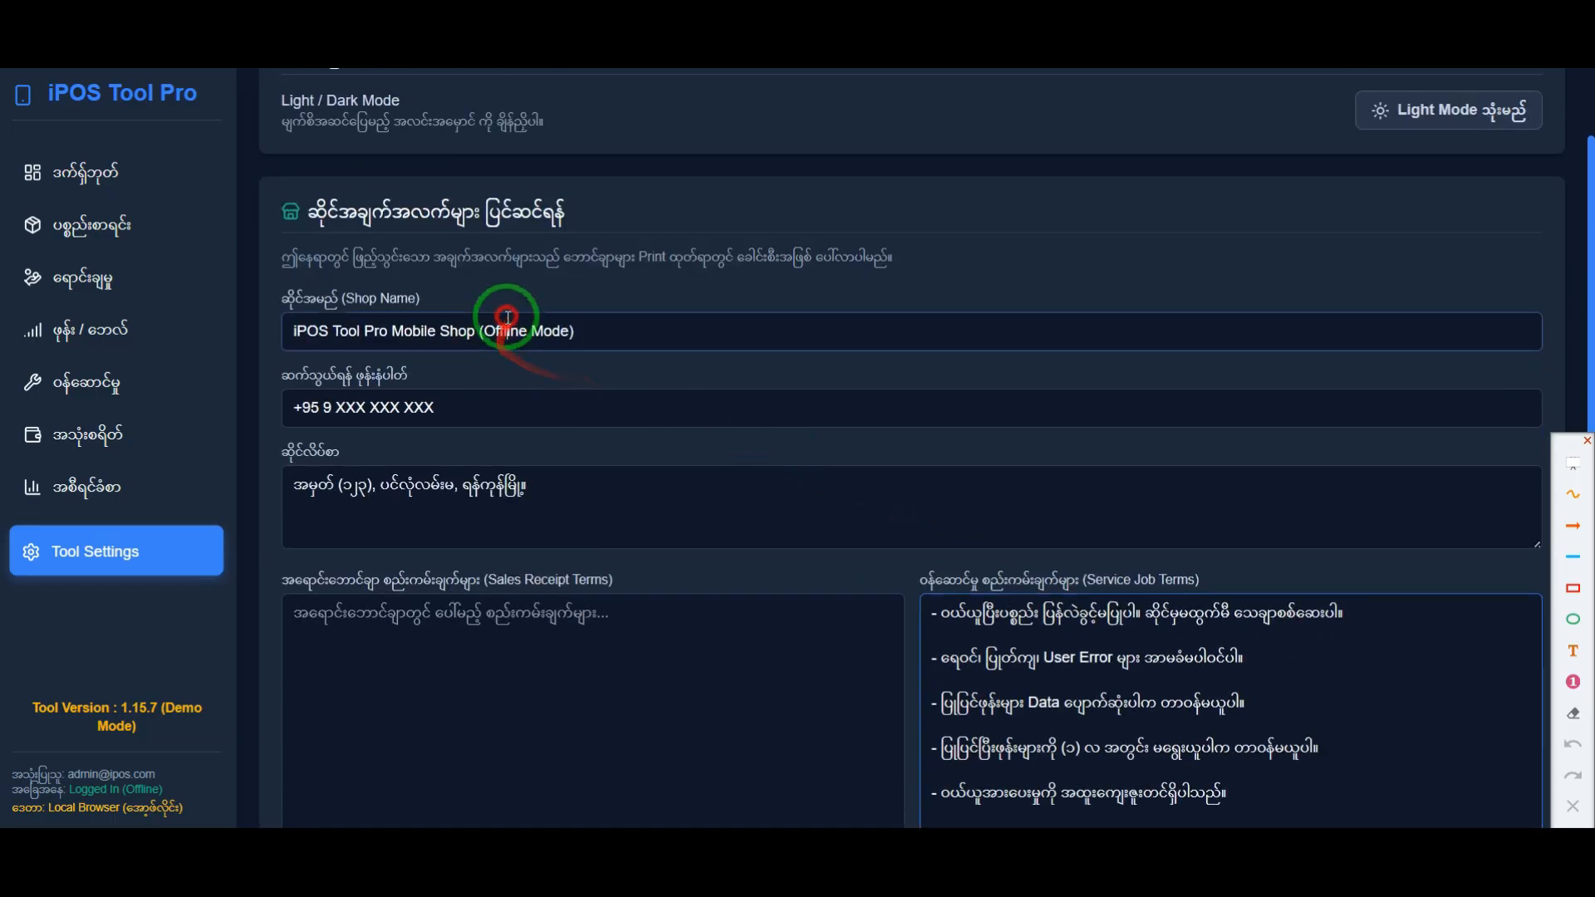
{"action": "left_click", "coordinate": [648, 517]}
{"action": "scroll", "coordinate": [648, 518], "scroll_direction": "down", "scroll_amount": 3}
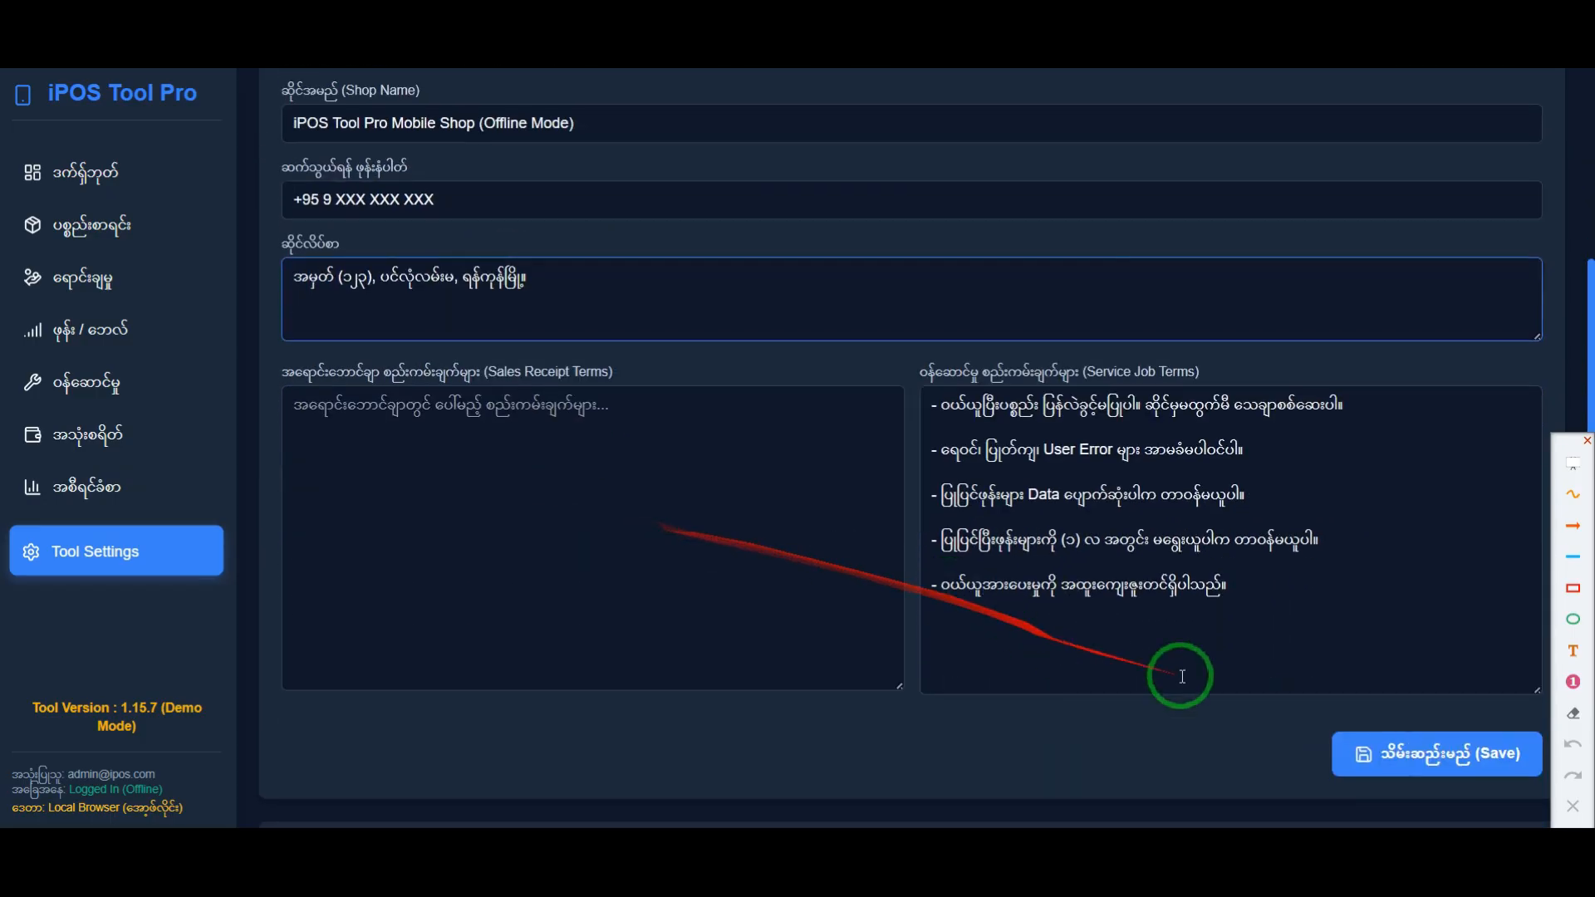
{"action": "left_click", "coordinate": [1389, 757]}
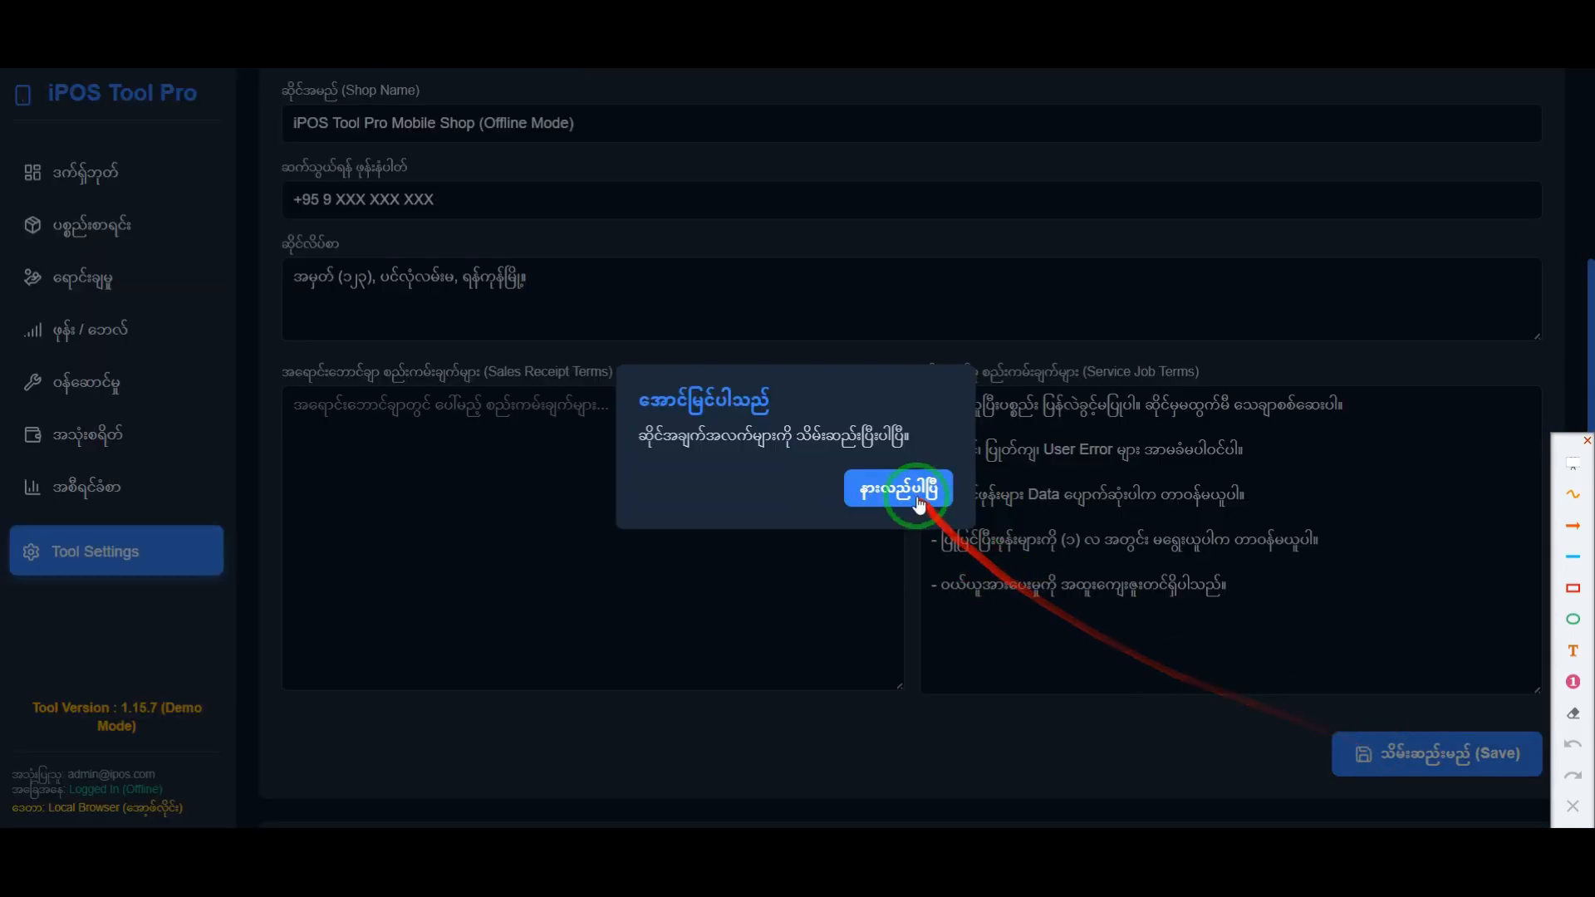
{"action": "left_click_drag", "start_coordinate": [638, 436], "coordinate": [943, 452]}
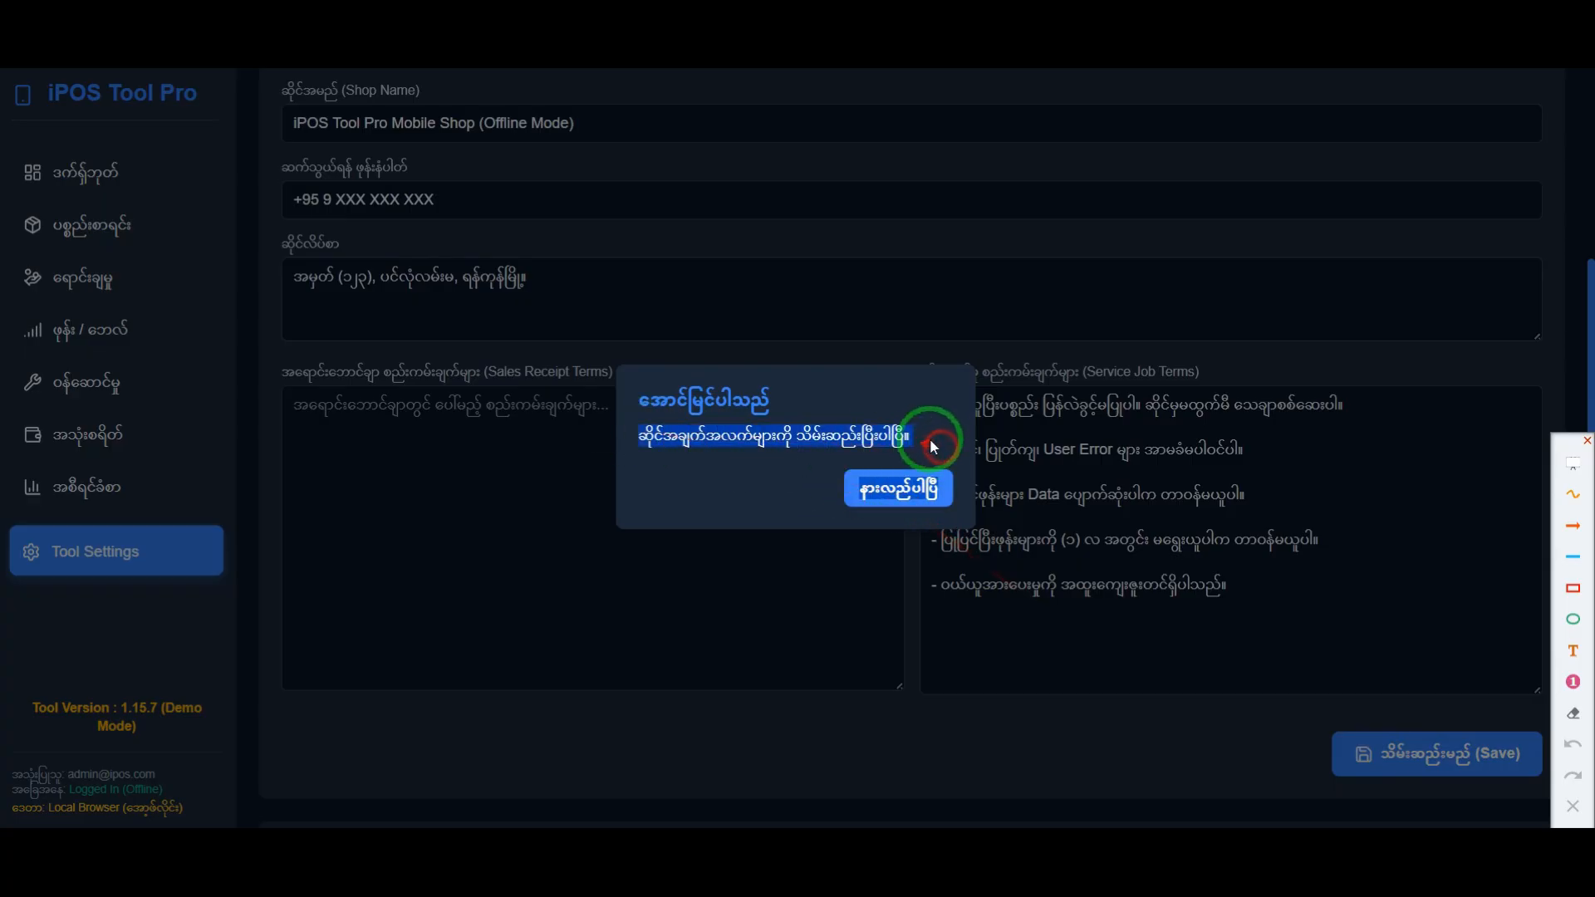
{"action": "left_click", "coordinate": [919, 489]}
Step: Temporarily frame the Appearance section in red, switch to Light Mode and back to Dark Mode, and clear the frame
{"action": "scroll", "coordinate": [647, 457], "scroll_direction": "up", "scroll_amount": 3}
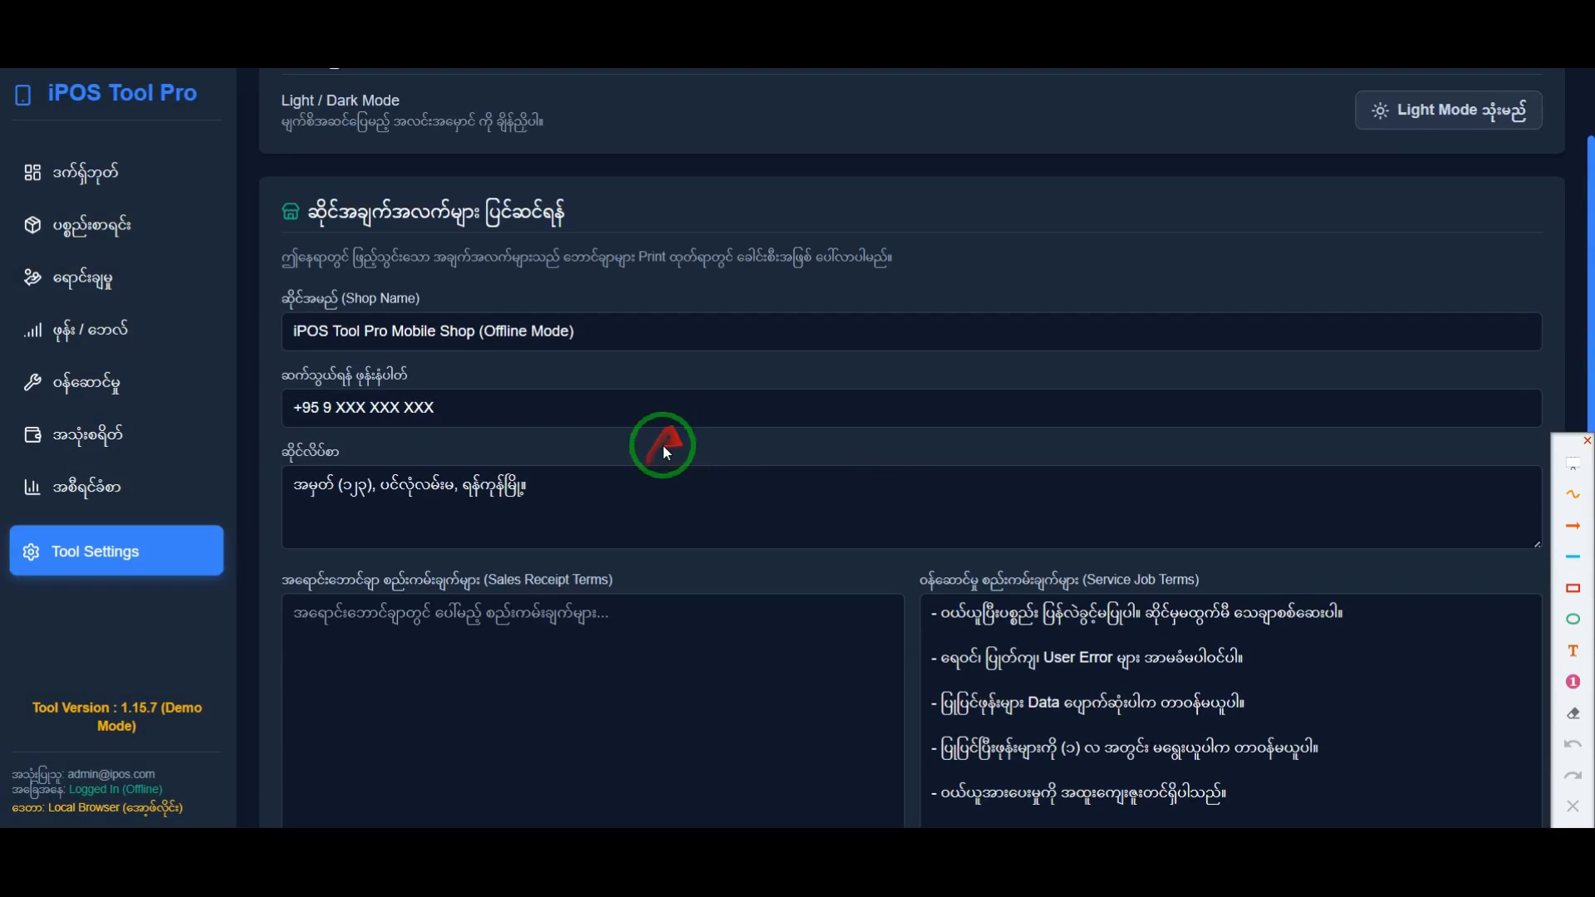
{"action": "scroll", "coordinate": [615, 455], "scroll_direction": "up", "scroll_amount": 2}
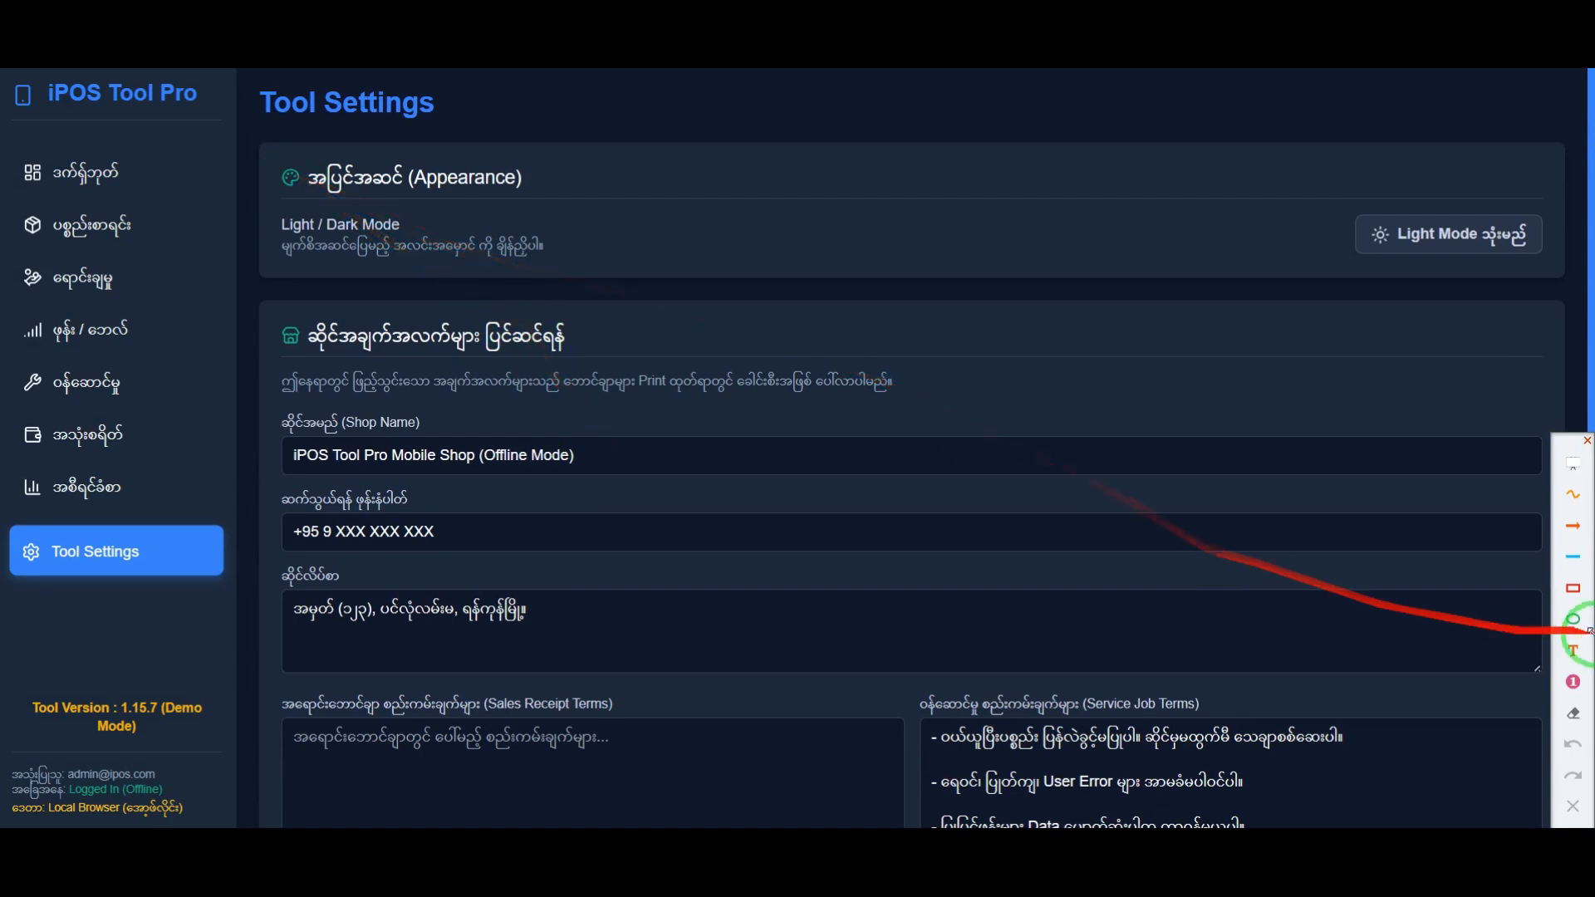
{"action": "left_click", "coordinate": [1572, 590]}
{"action": "mouse_move", "coordinate": [256, 135]}
{"action": "left_mouse_down"}
{"action": "mouse_move", "coordinate": [670, 257]}
{"action": "mouse_move", "coordinate": [1415, 301]}
{"action": "mouse_move", "coordinate": [1578, 291]}
{"action": "left_mouse_up"}
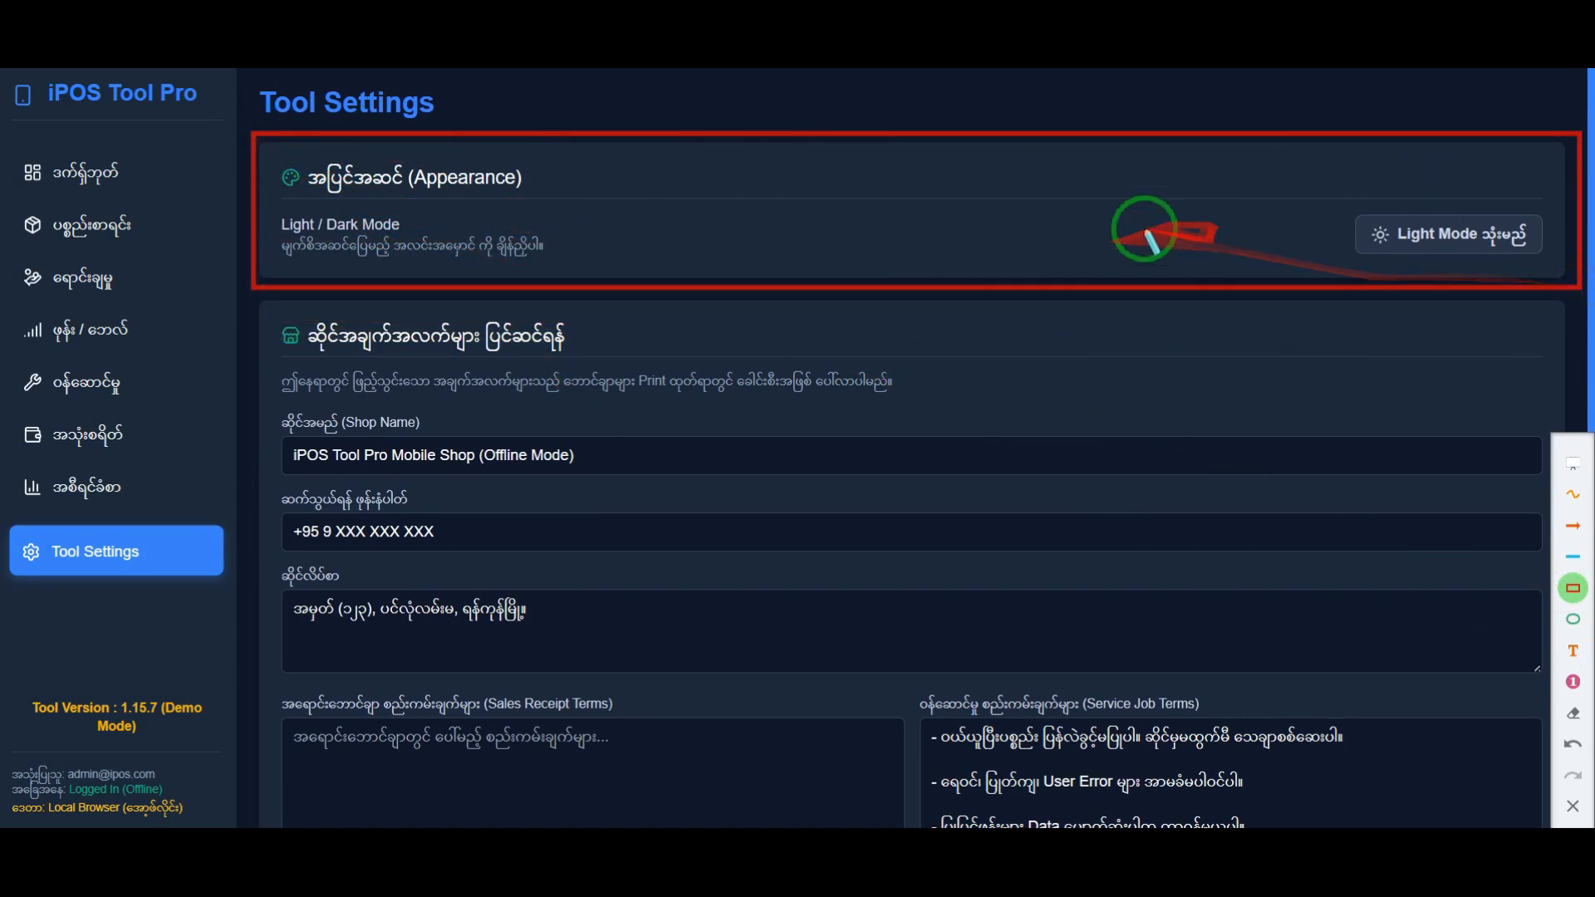
{"action": "key", "text": "Escape"}
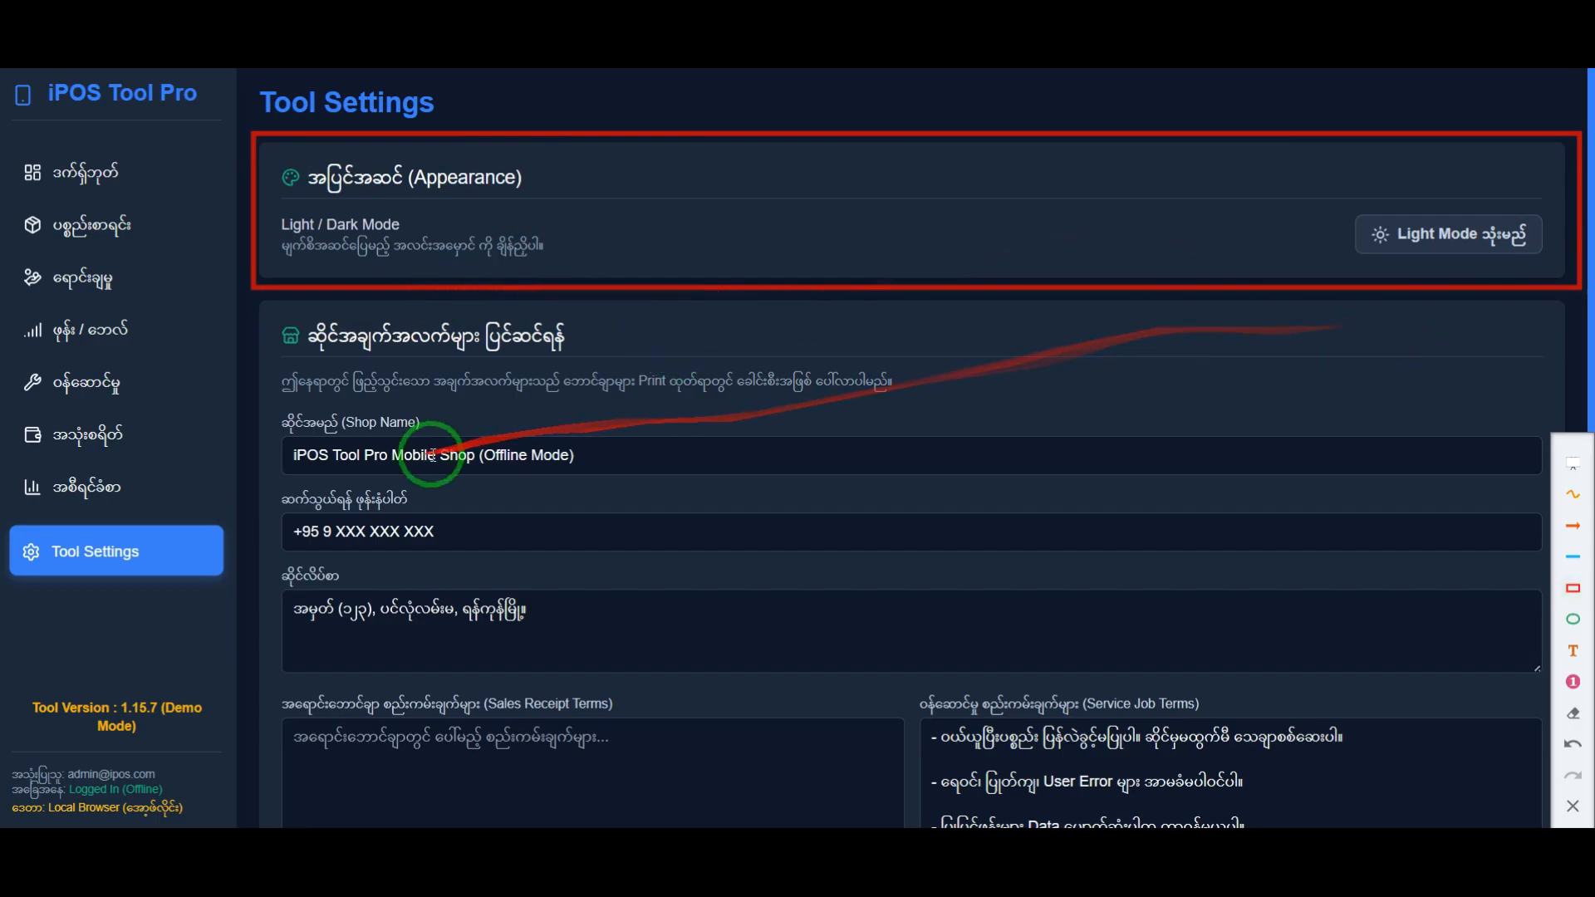
{"action": "left_click", "coordinate": [1416, 235]}
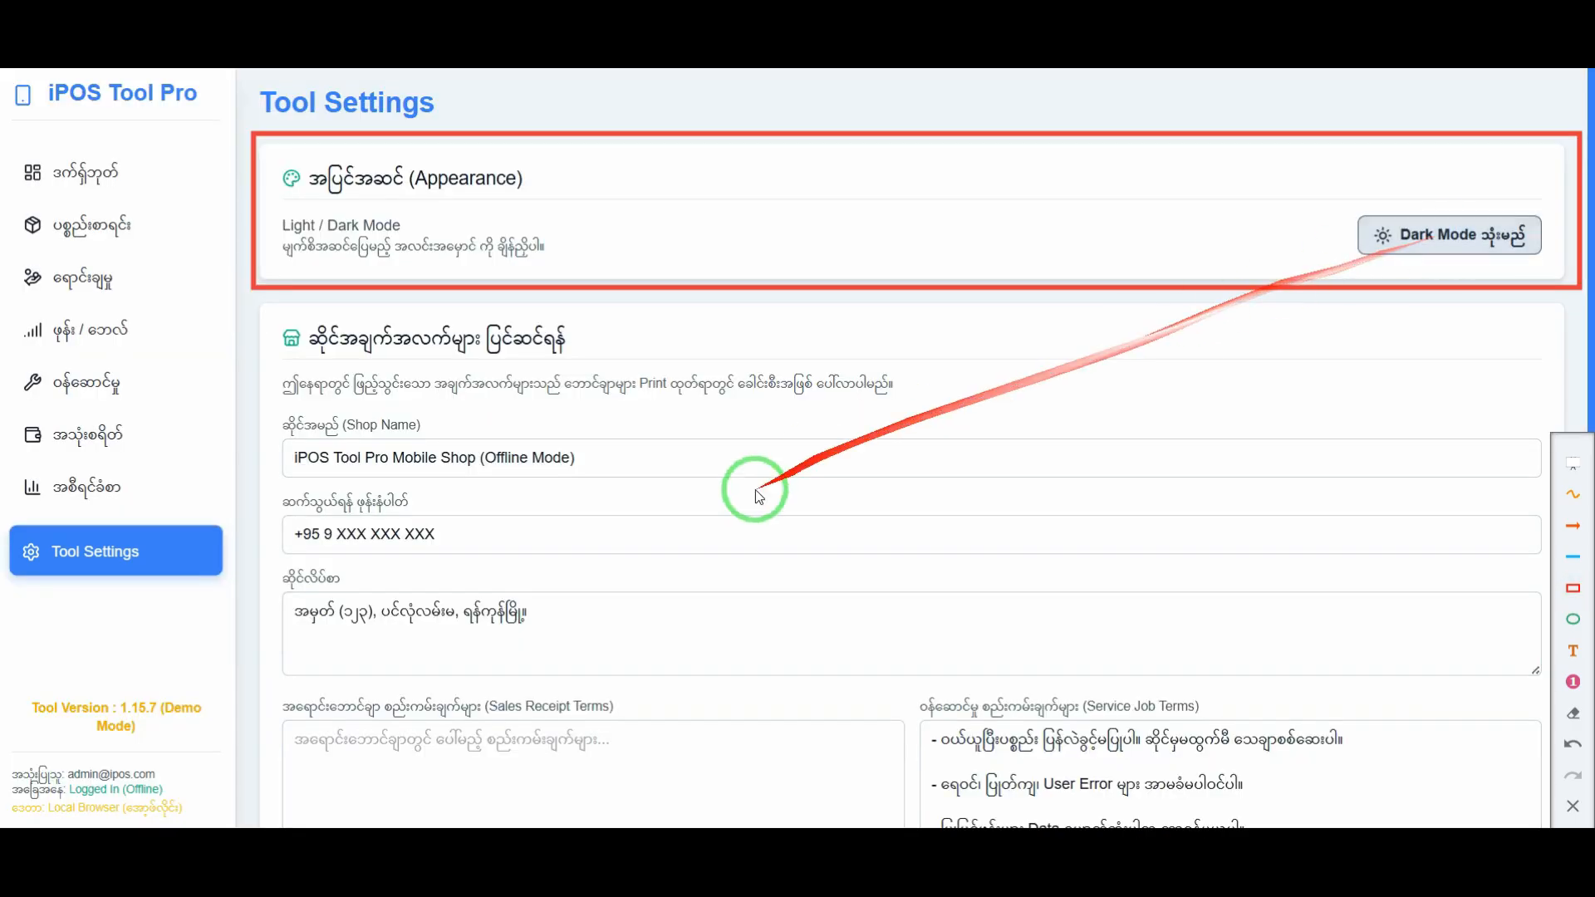
{"action": "left_click", "coordinate": [1431, 235]}
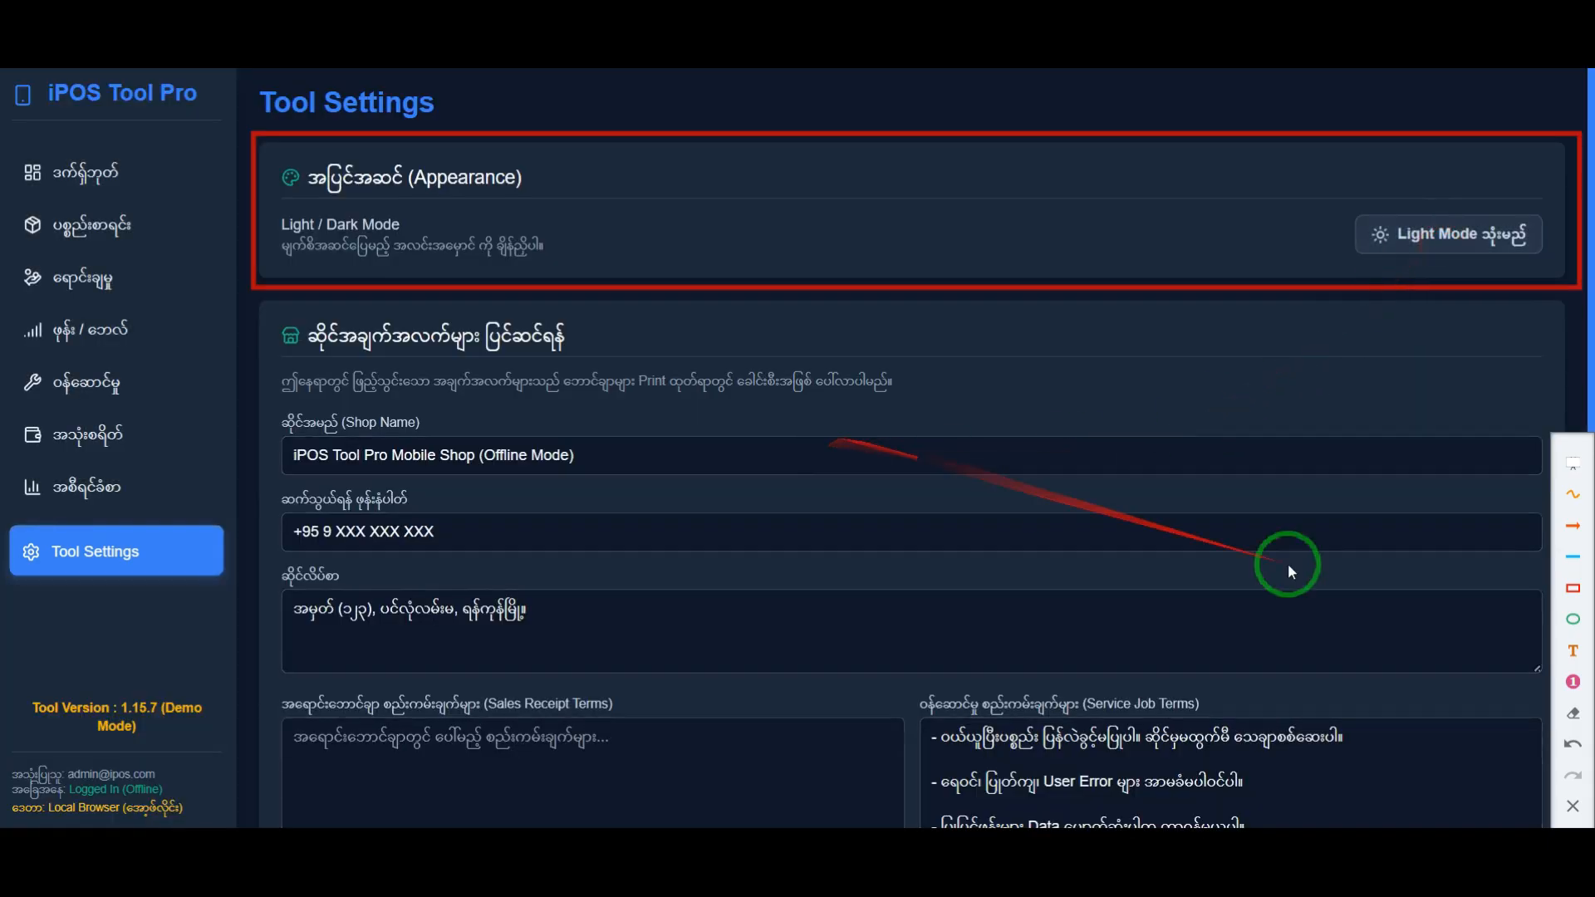
{"action": "left_click", "coordinate": [1573, 808]}
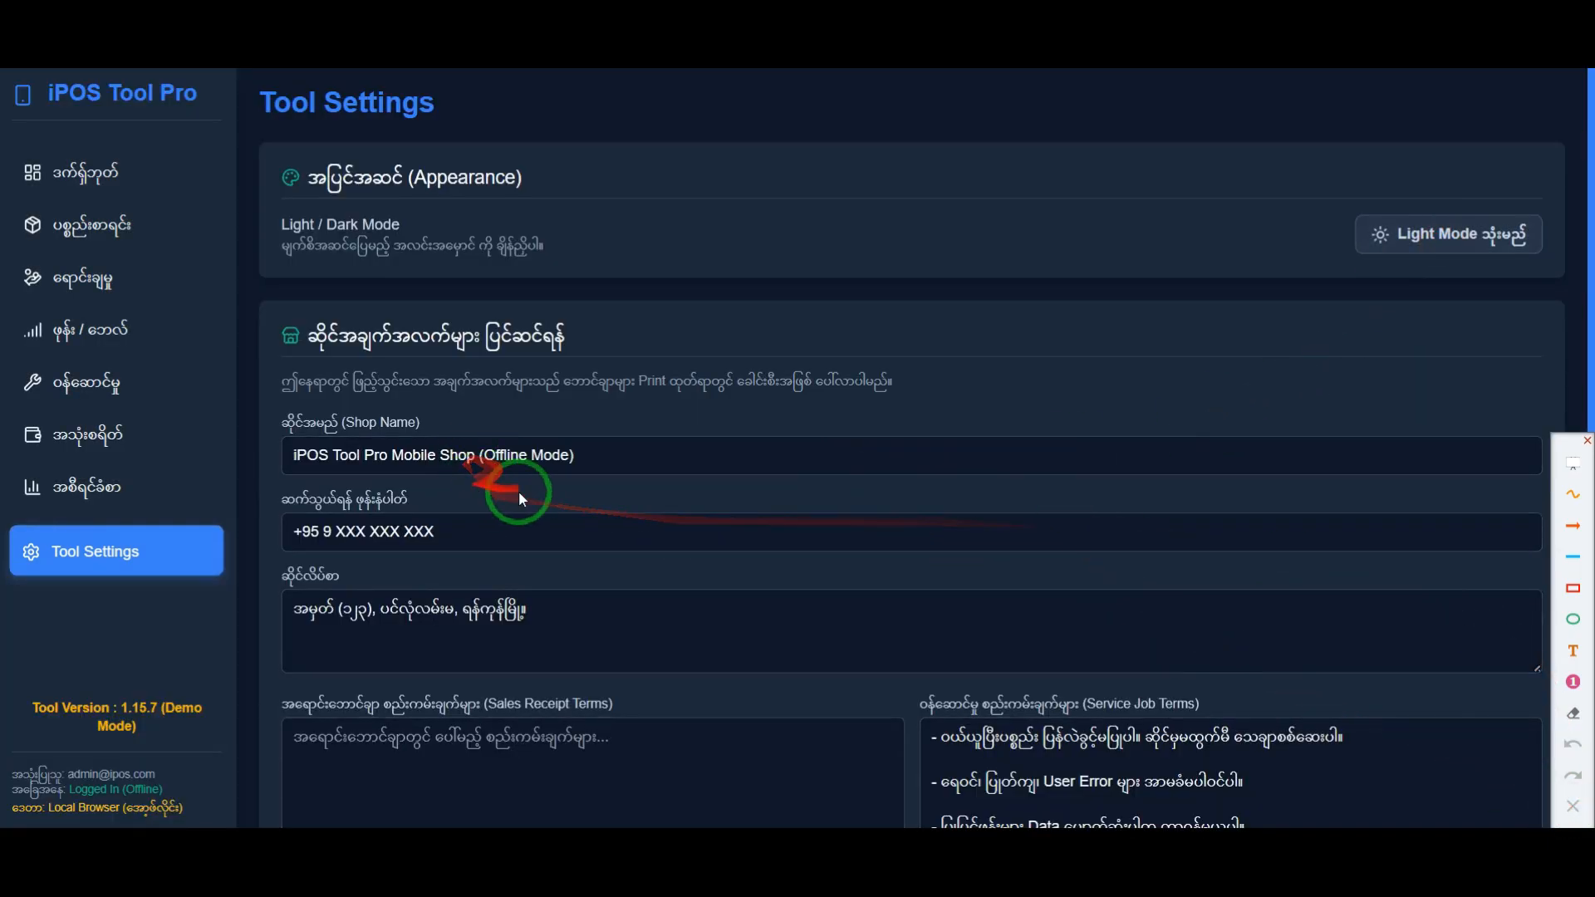
Step: Highlight the Service Job Terms heading and review the terms in its box
{"action": "scroll", "coordinate": [648, 590], "scroll_direction": "down", "scroll_amount": 4}
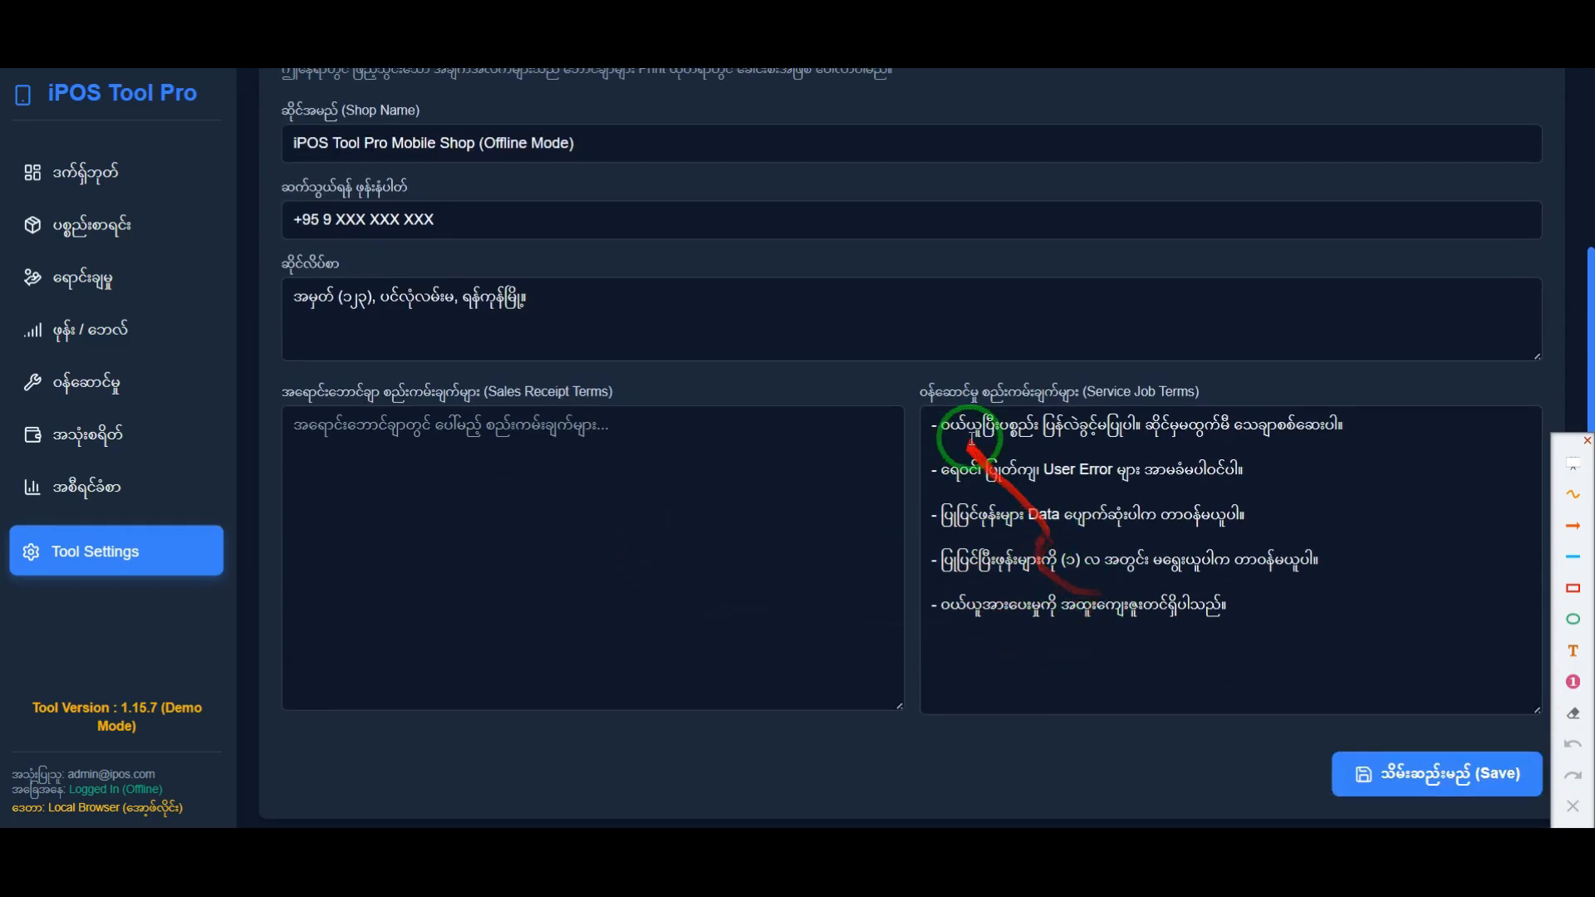
{"action": "left_click_drag", "start_coordinate": [914, 391], "coordinate": [1153, 406]}
{"action": "left_click", "coordinate": [1127, 490]}
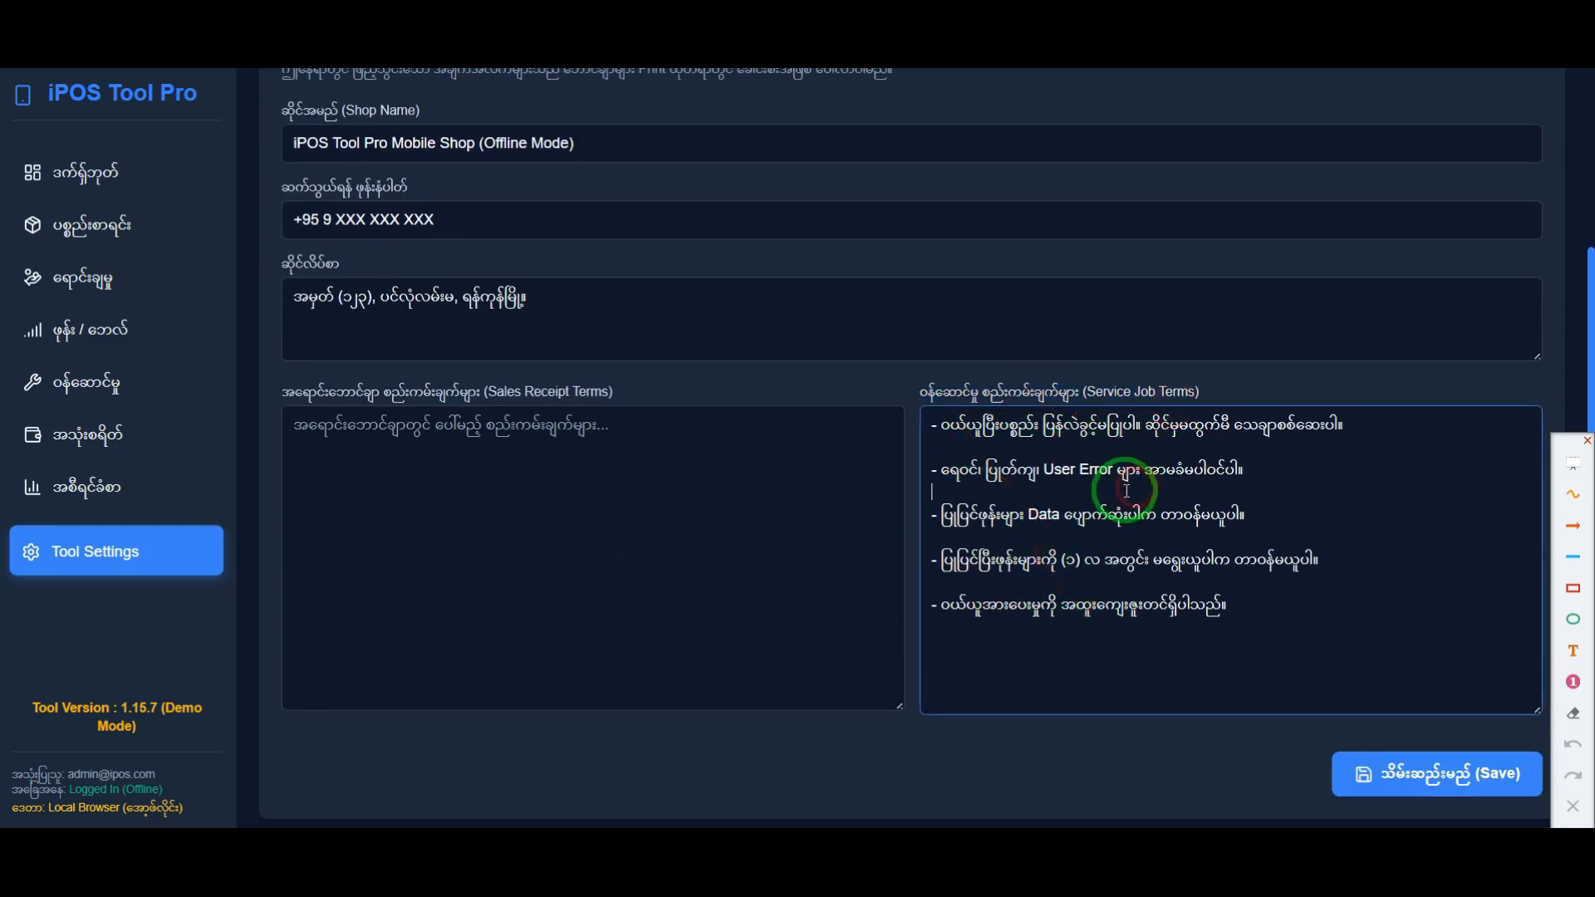
Step: Return to the ဝန်ဆောင်မှု page, mark the Redmi Note 8 record's print action with an arrow, and open its print preview
{"action": "scroll", "coordinate": [1071, 544], "scroll_direction": "up", "scroll_amount": 3}
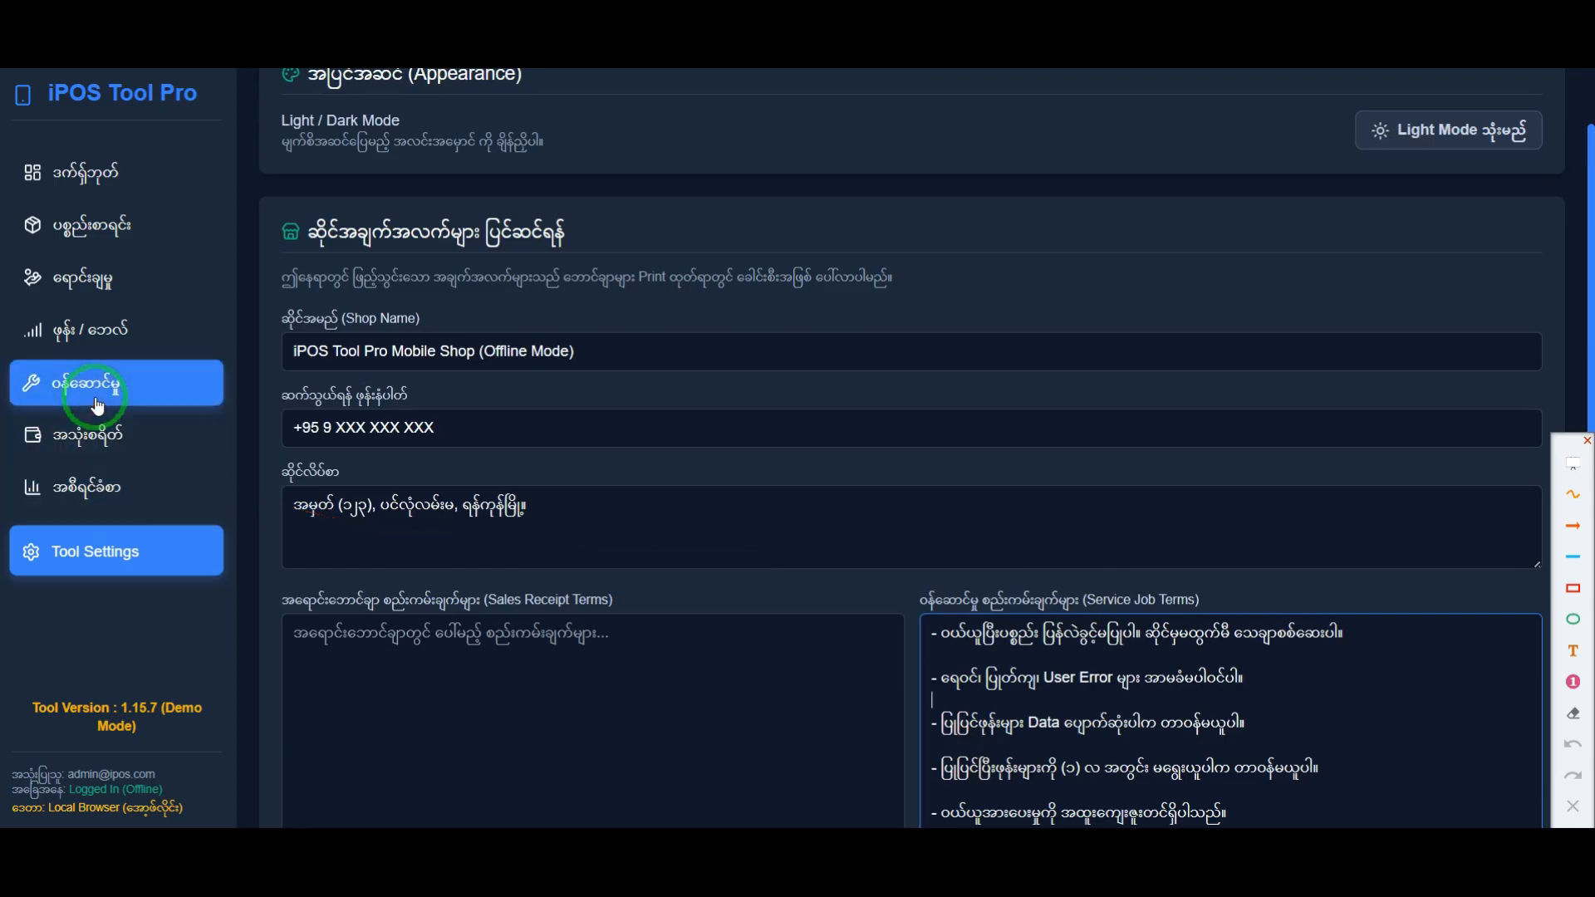
{"action": "left_click", "coordinate": [84, 409]}
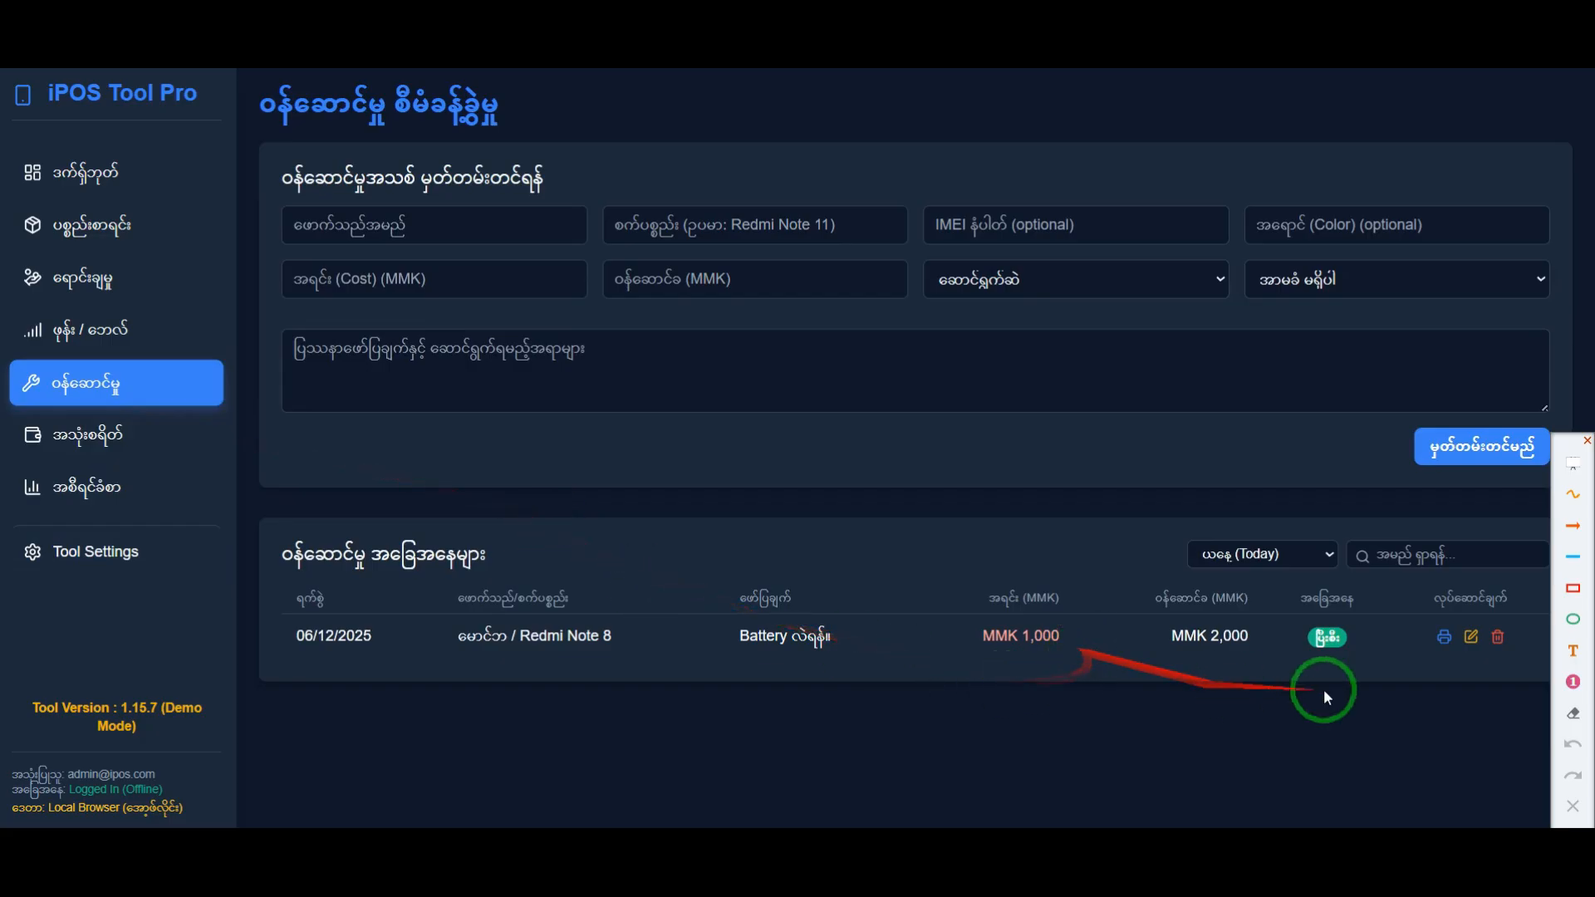
{"action": "left_click", "coordinate": [1574, 531]}
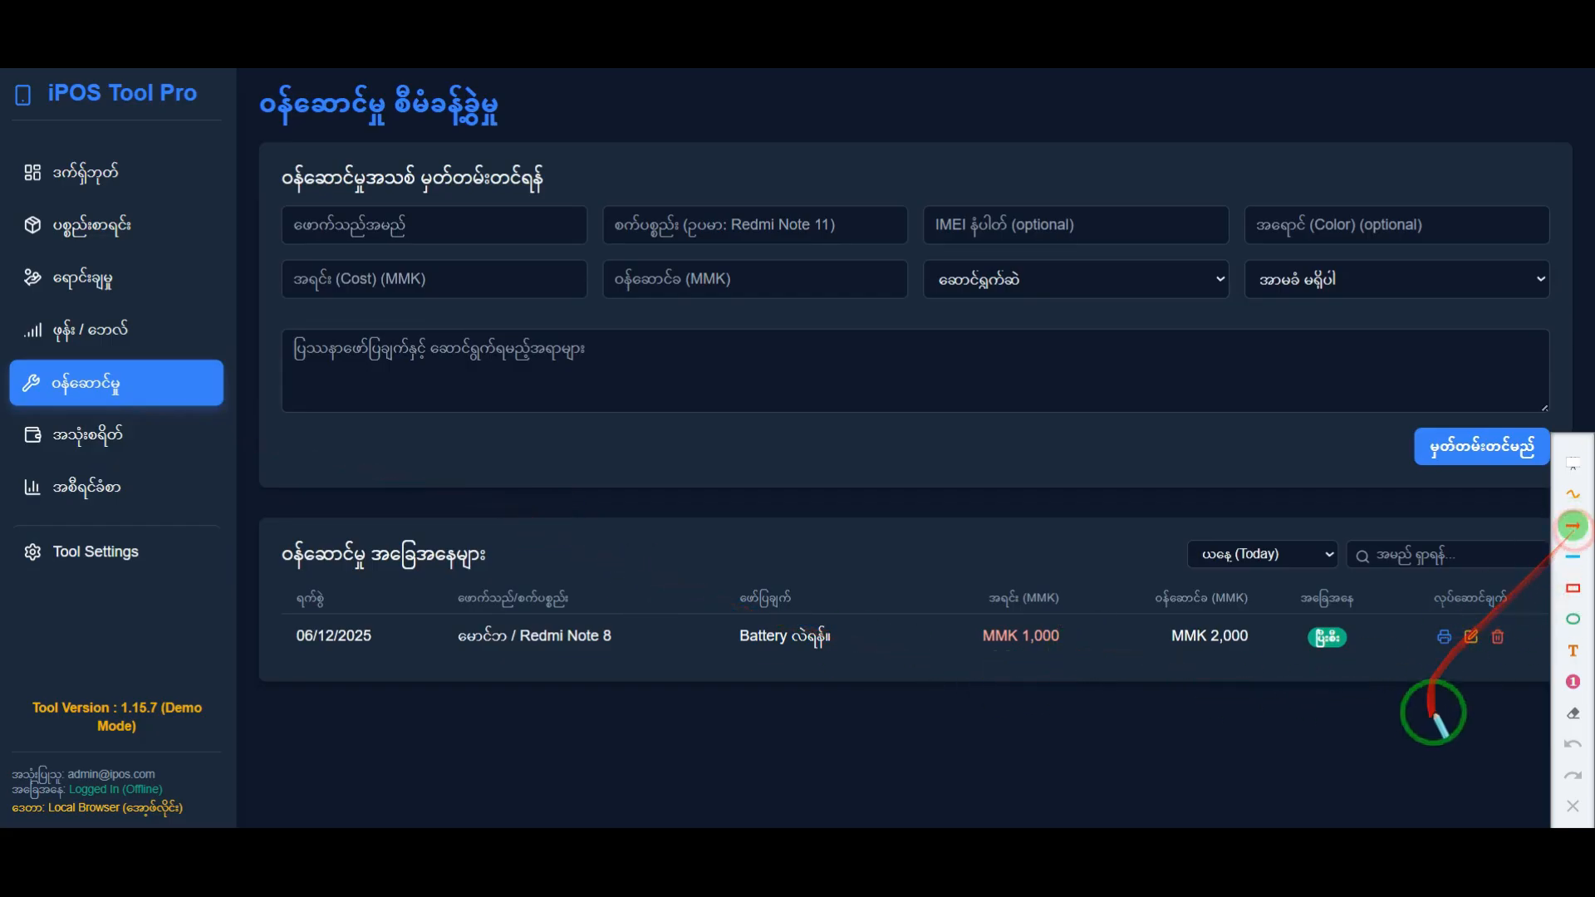
{"action": "left_click", "coordinate": [1444, 637]}
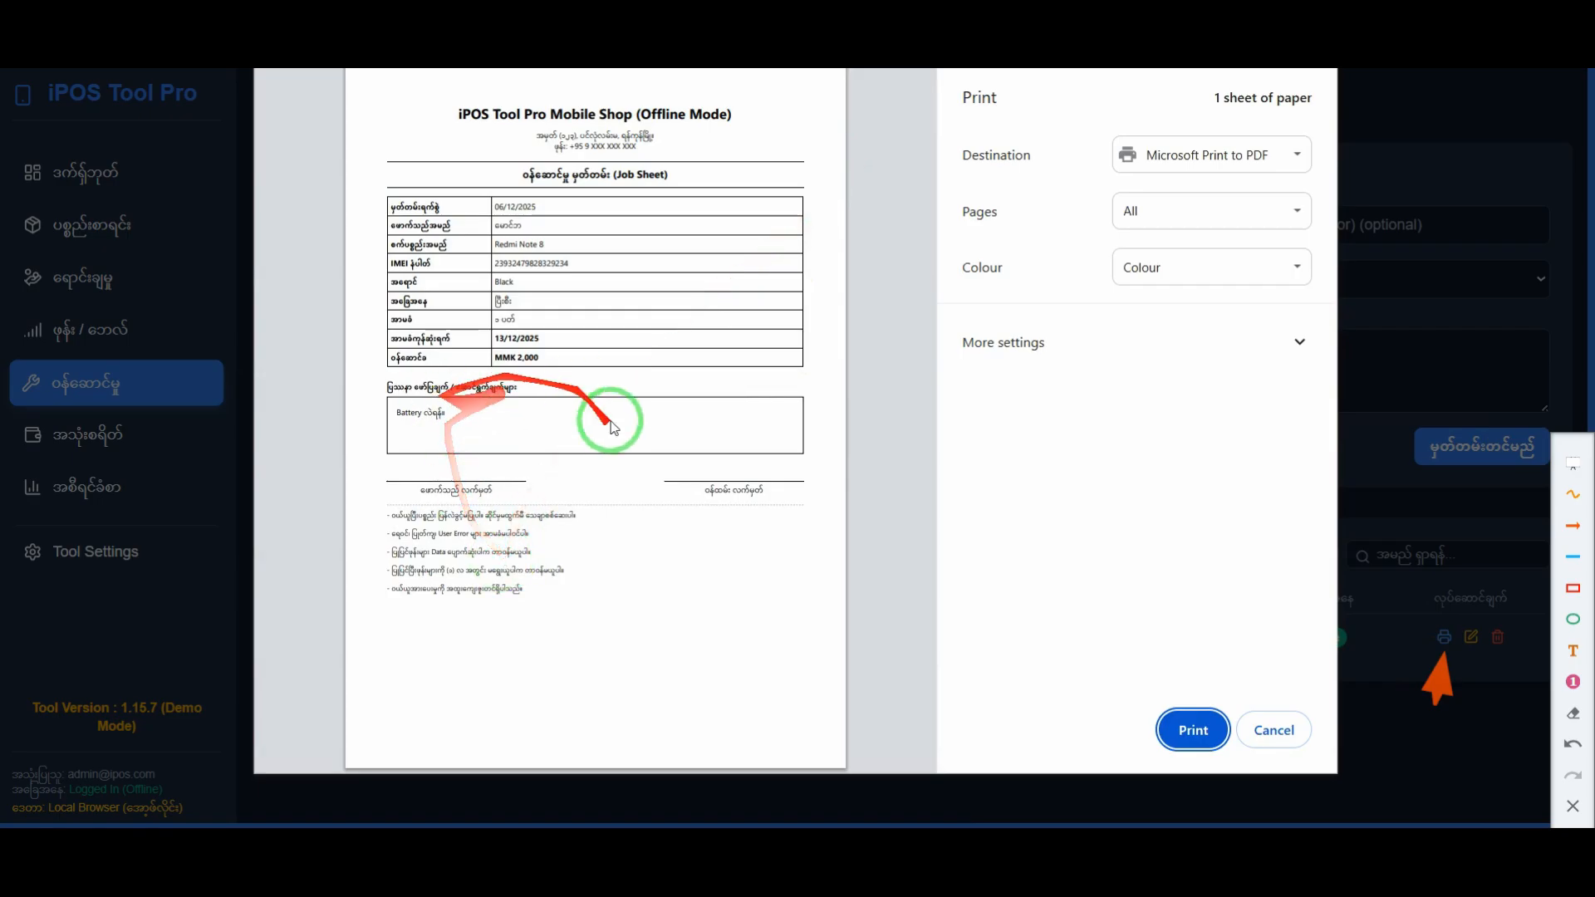
Step: Frame the signature fields and the service terms on the job sheet preview with one red rectangle
{"action": "left_click", "coordinate": [1572, 589]}
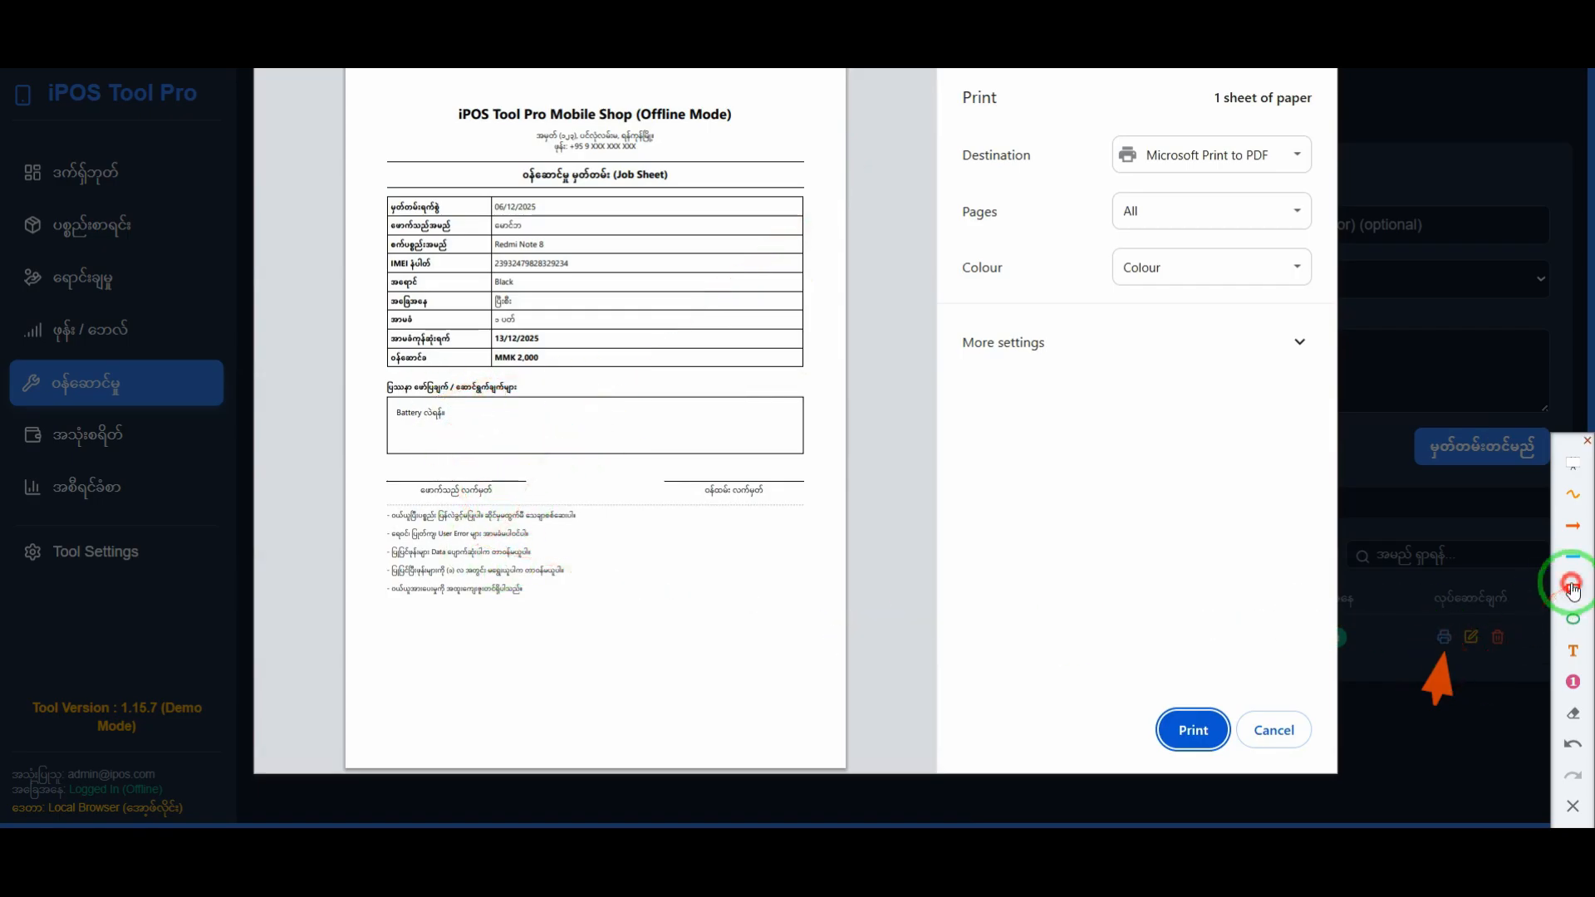
{"action": "mouse_move", "coordinate": [366, 480]}
{"action": "left_mouse_down"}
{"action": "mouse_move", "coordinate": [787, 634]}
{"action": "mouse_move", "coordinate": [831, 631]}
{"action": "left_mouse_up"}
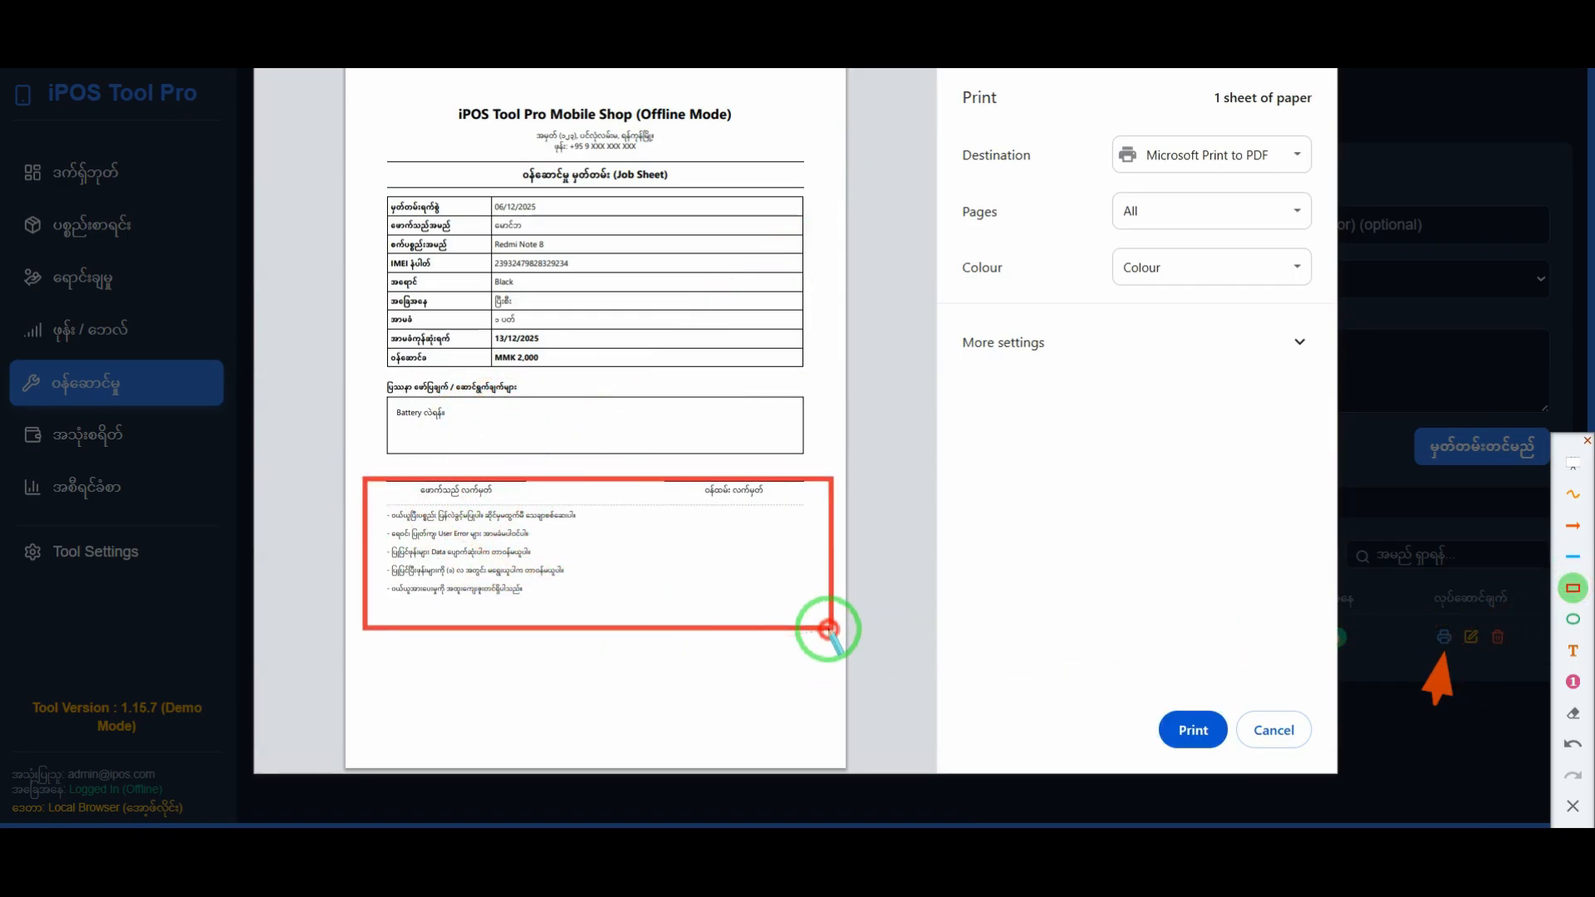
Step: Temporarily frame the shop name, address and phone header on the job sheet preview in red, and clear all annotations
{"action": "left_click_drag", "start_coordinate": [439, 85], "coordinate": [779, 153]}
{"action": "right_click", "coordinate": [914, 348]}
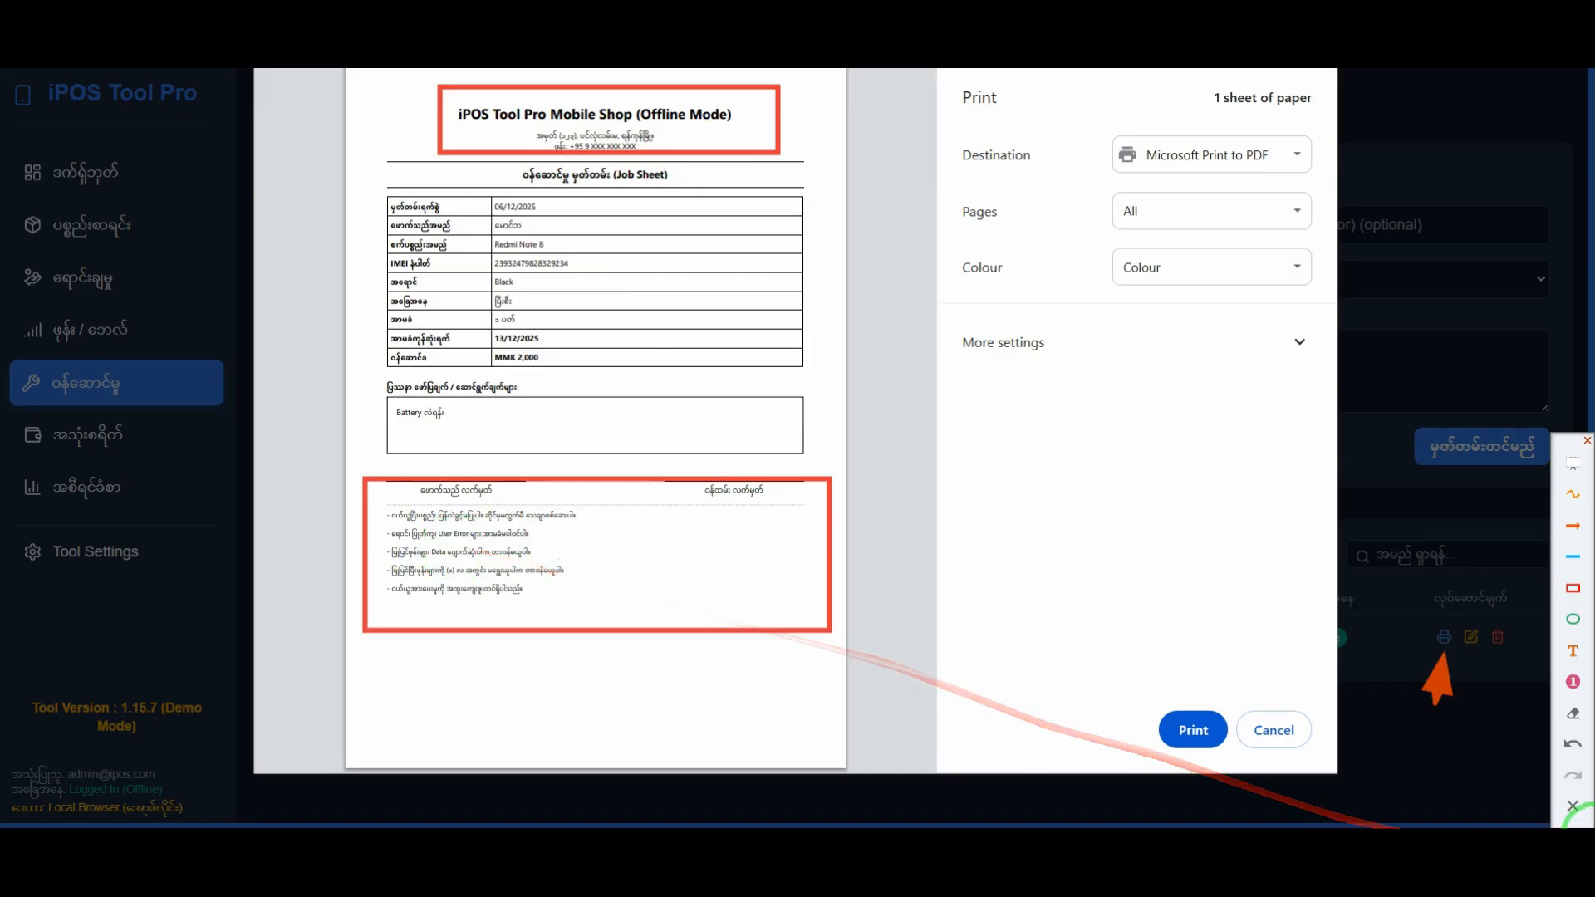
{"action": "left_click", "coordinate": [1572, 806]}
Step: Enlarge the job sheet preview and highlight the service terms line by line to read them
{"action": "scroll", "coordinate": [508, 584], "scroll_direction": "up", "scroll_amount": 4}
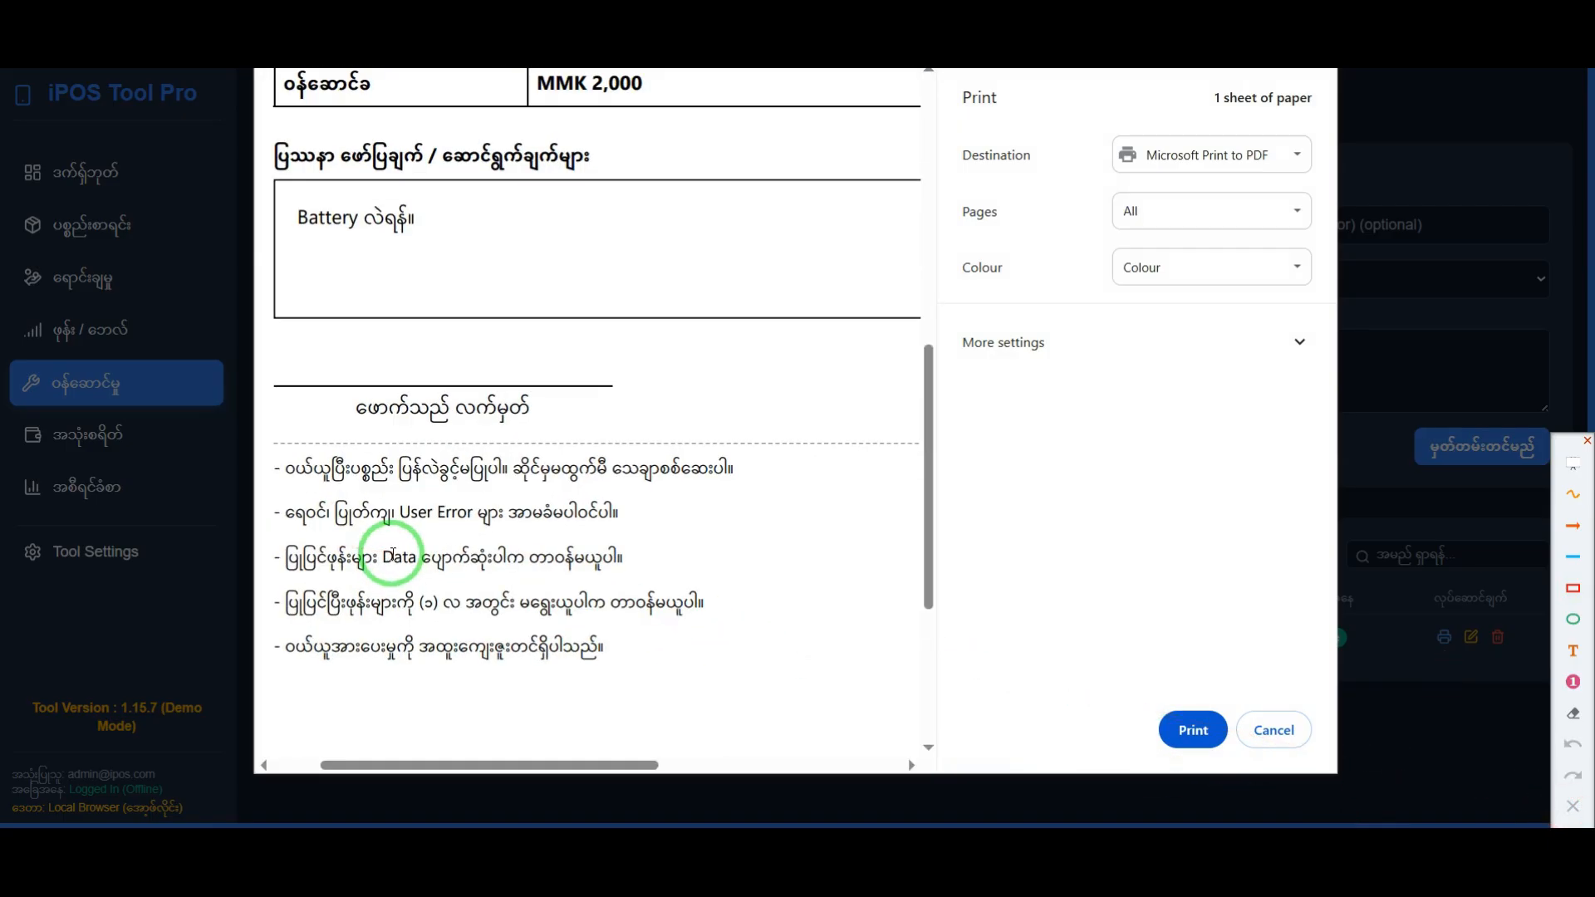
{"action": "left_click_drag", "start_coordinate": [283, 467], "coordinate": [735, 467]}
{"action": "left_click_drag", "start_coordinate": [285, 512], "coordinate": [588, 506]}
{"action": "left_click", "coordinate": [435, 594]}
{"action": "scroll", "coordinate": [354, 536], "scroll_direction": "down", "scroll_amount": 3}
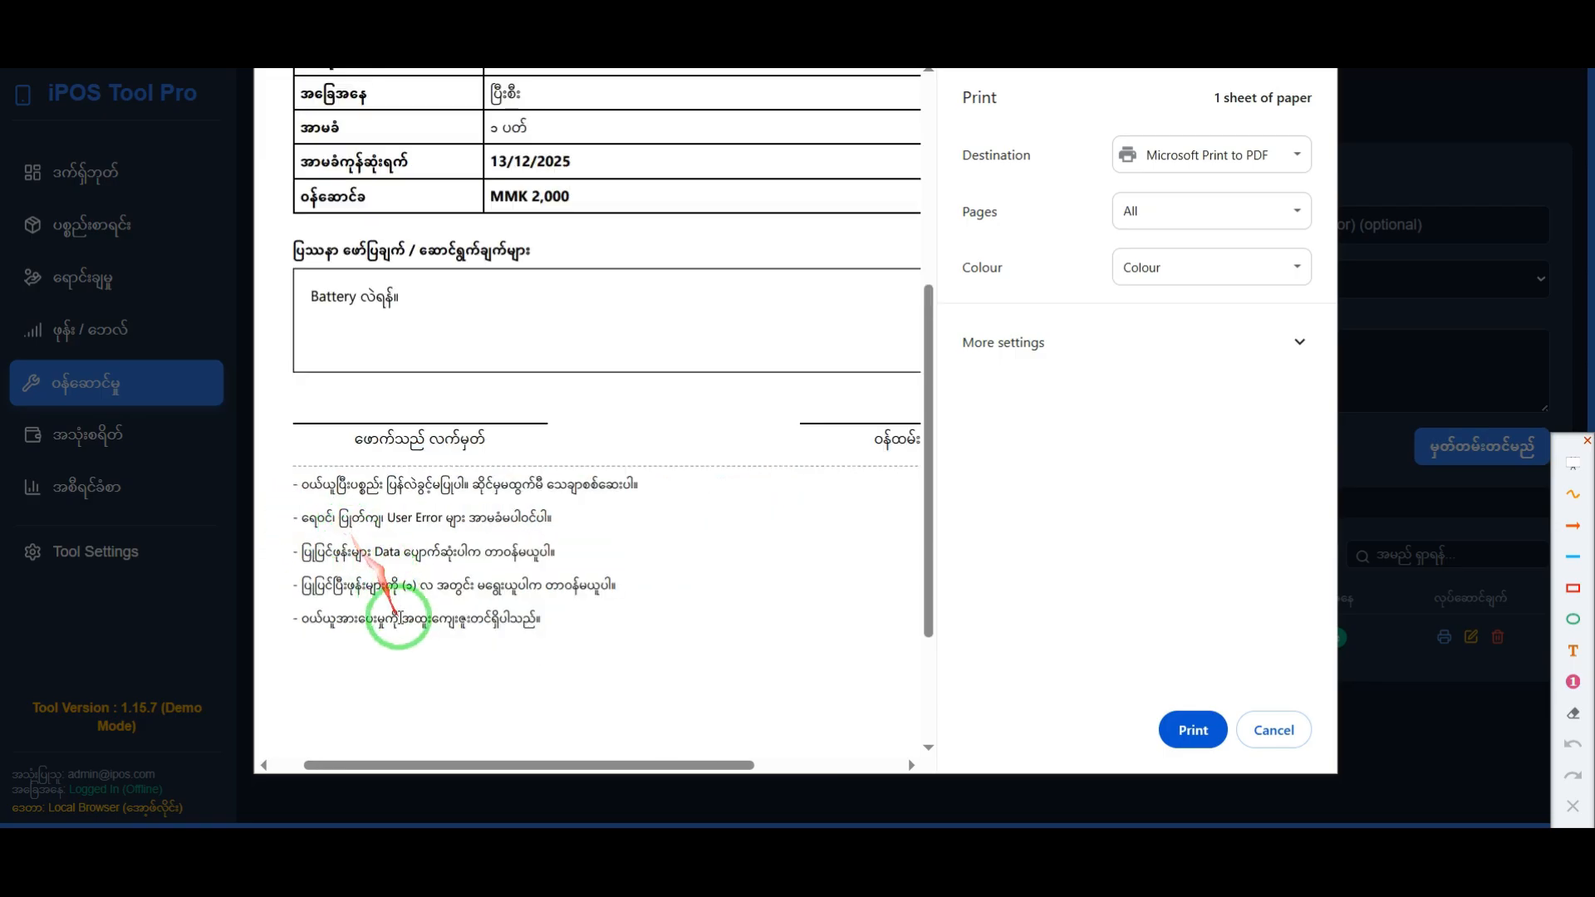
{"action": "scroll", "coordinate": [568, 530], "scroll_direction": "down", "scroll_amount": 2}
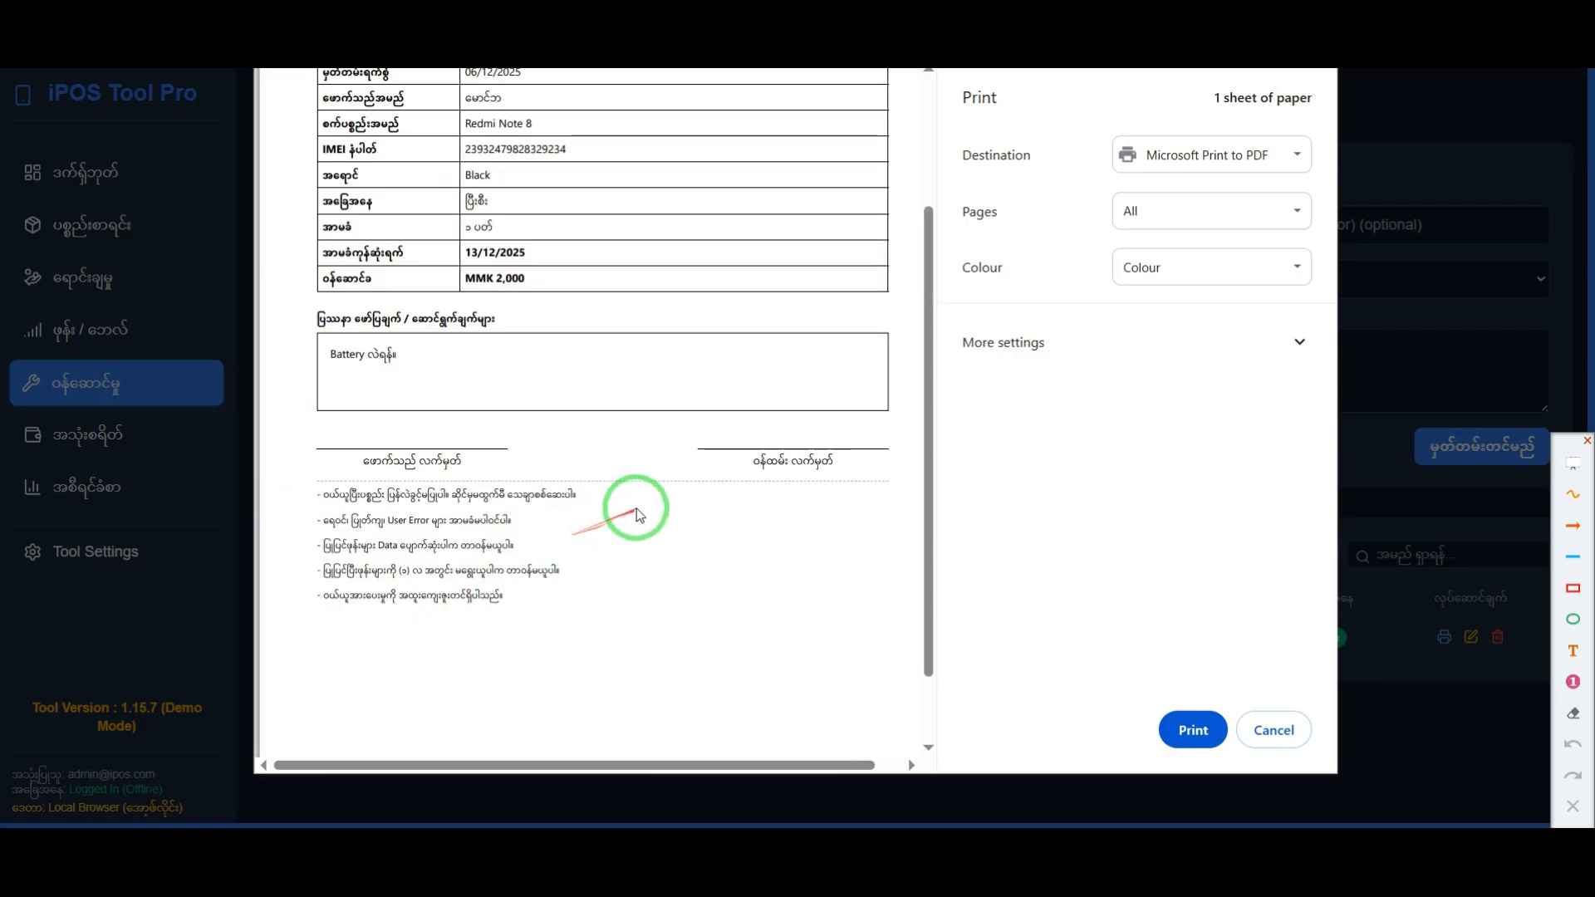
{"action": "left_click_drag", "start_coordinate": [331, 522], "coordinate": [873, 501]}
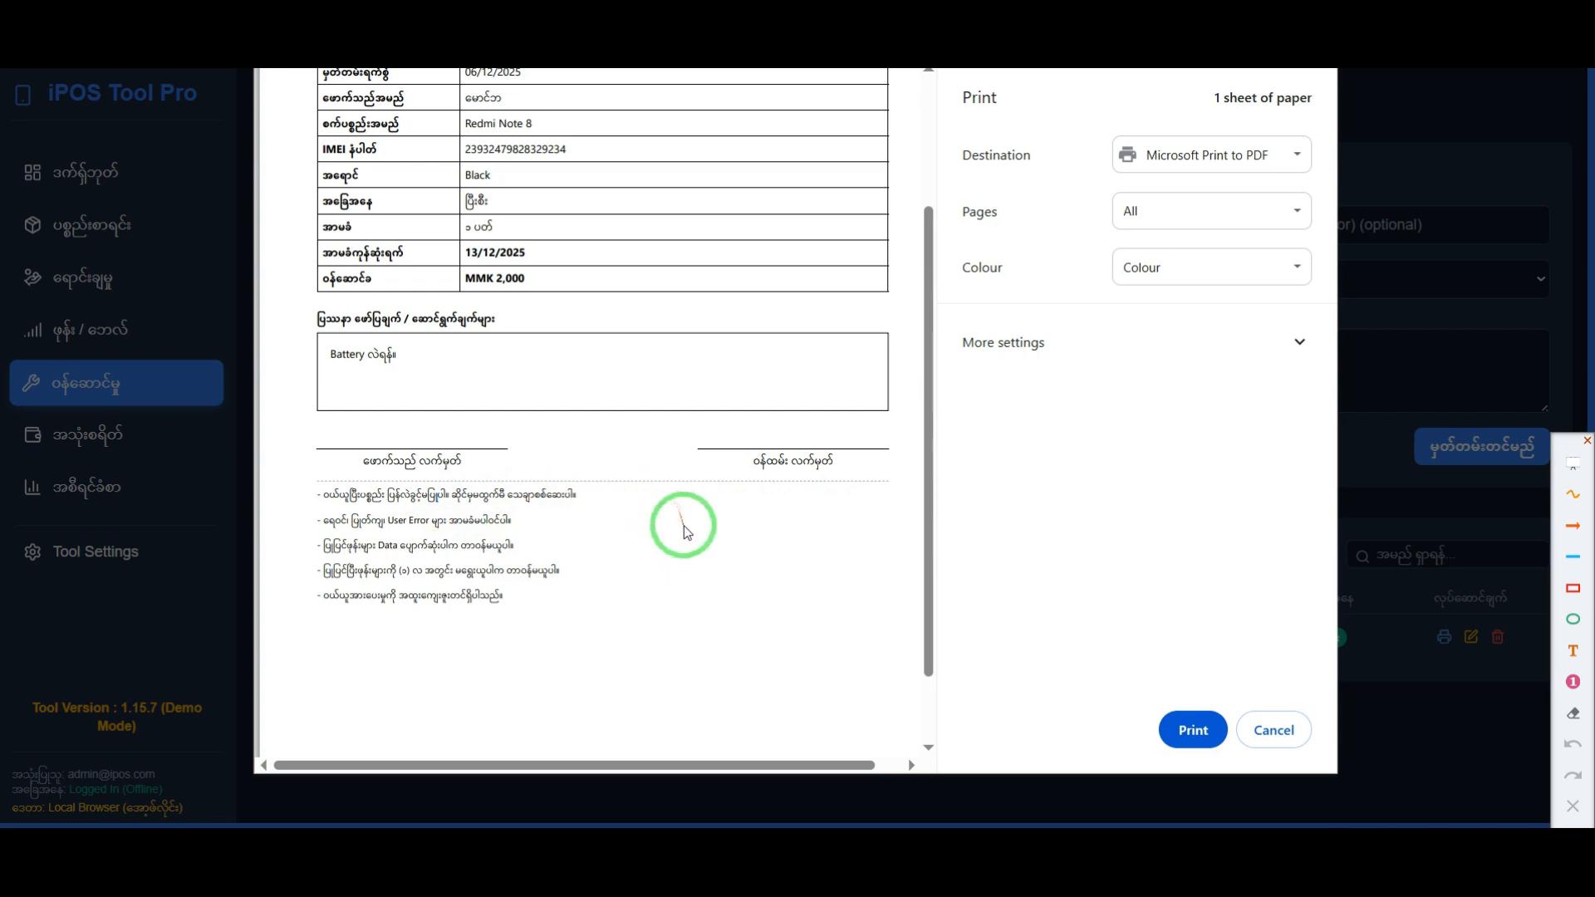
Step: Review the Redmi Note 8 job sheet from header to service terms, and close the print preview without printing
{"action": "scroll", "coordinate": [699, 525], "scroll_direction": "up", "scroll_amount": 3}
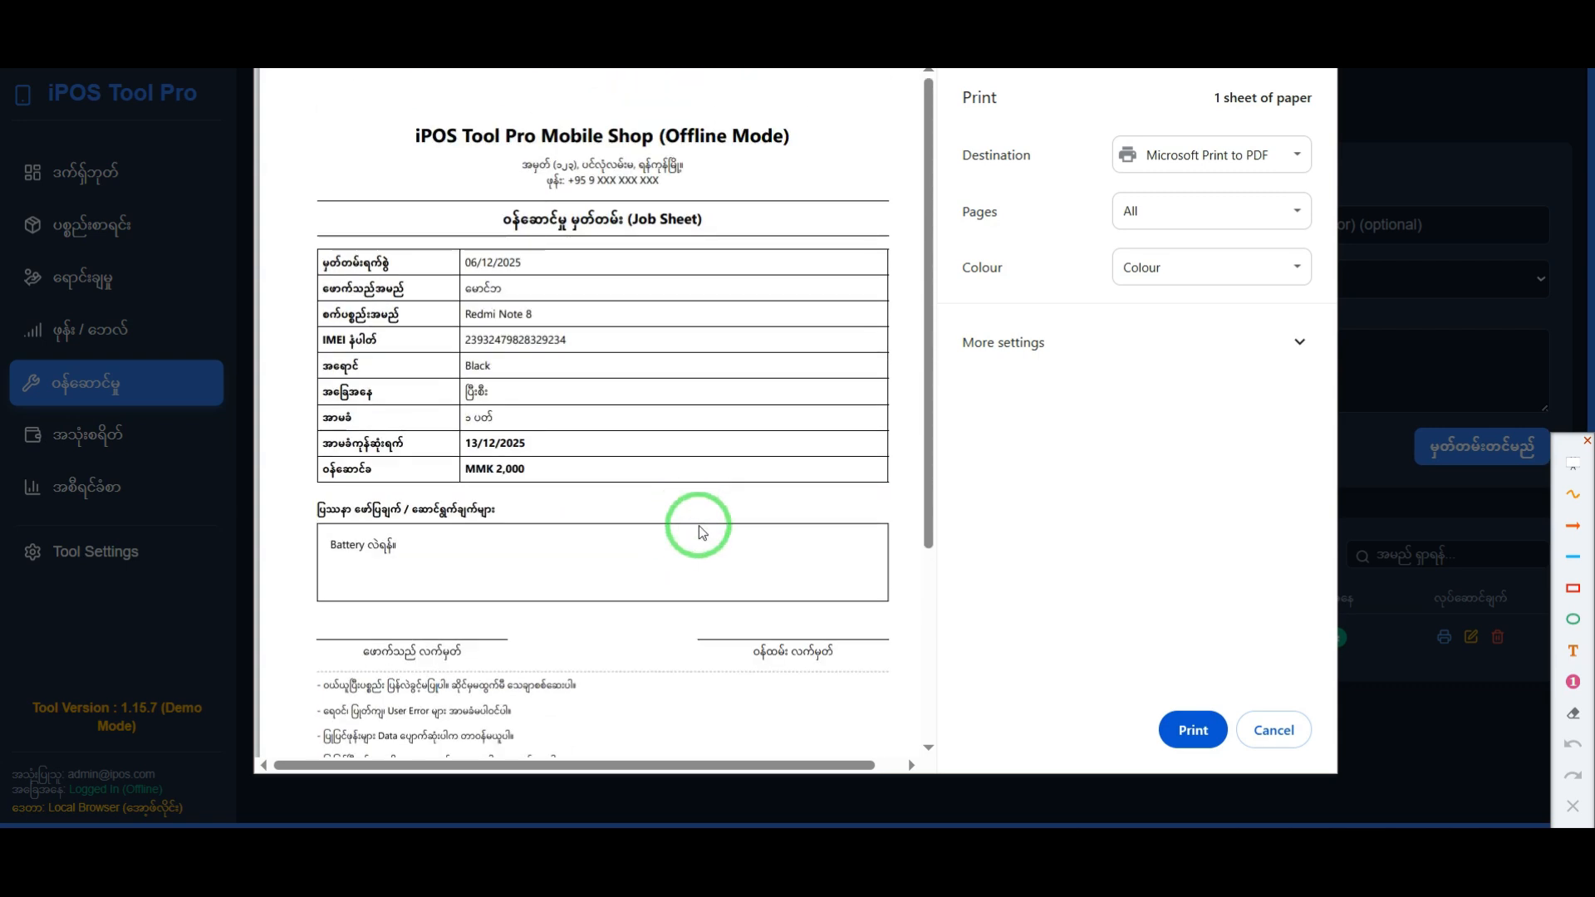
{"action": "scroll", "coordinate": [701, 535], "scroll_direction": "down", "scroll_amount": 3}
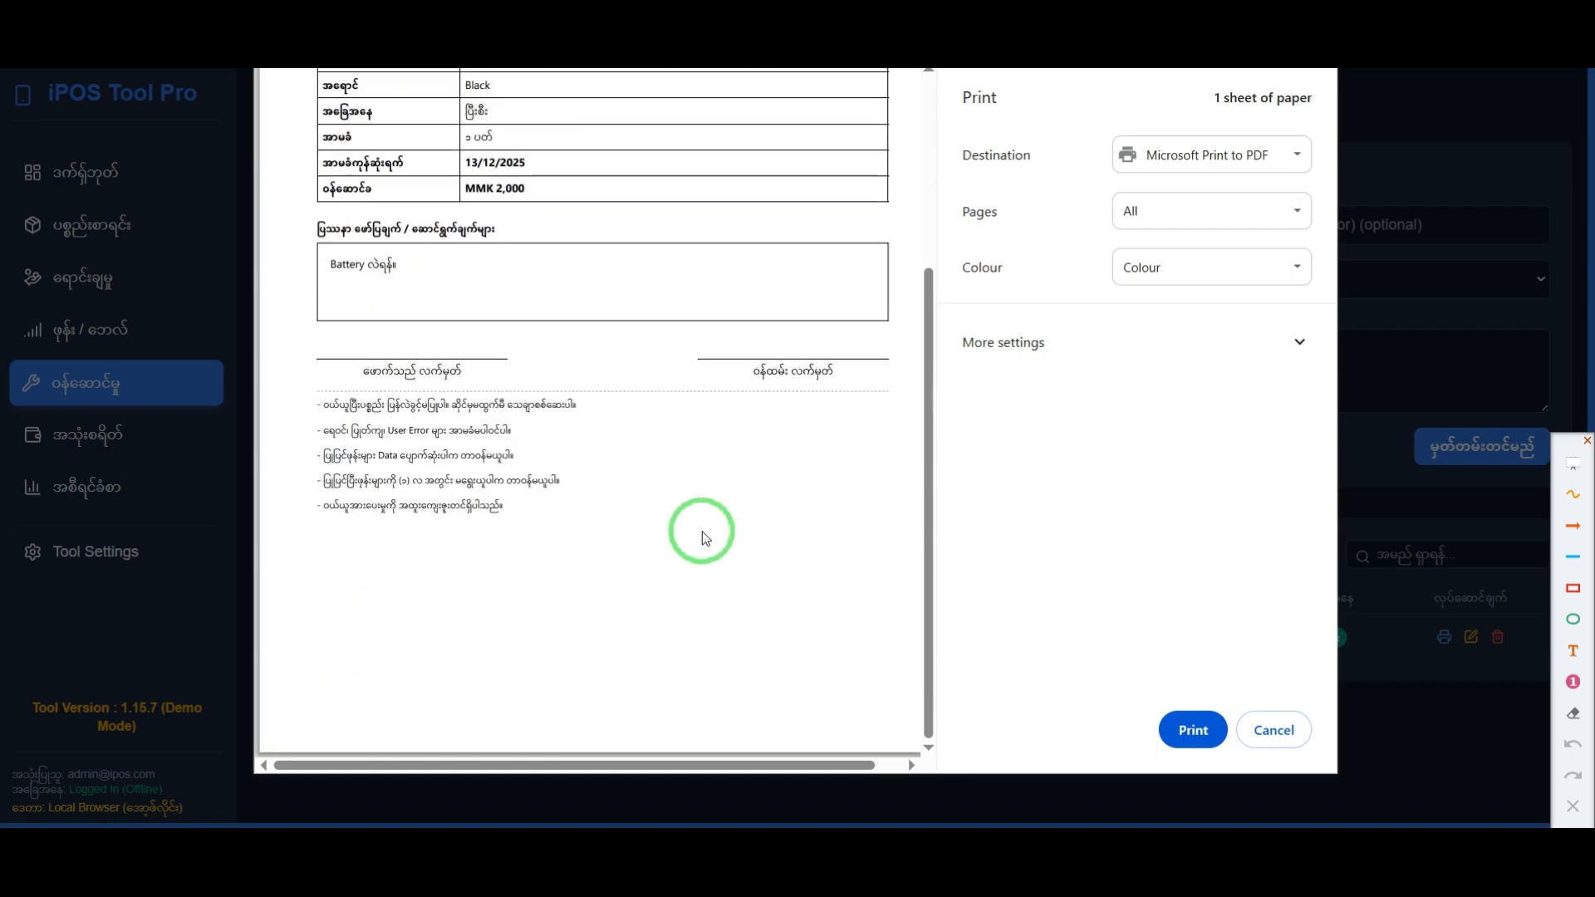
{"action": "scroll", "coordinate": [702, 538], "scroll_direction": "up", "scroll_amount": 3}
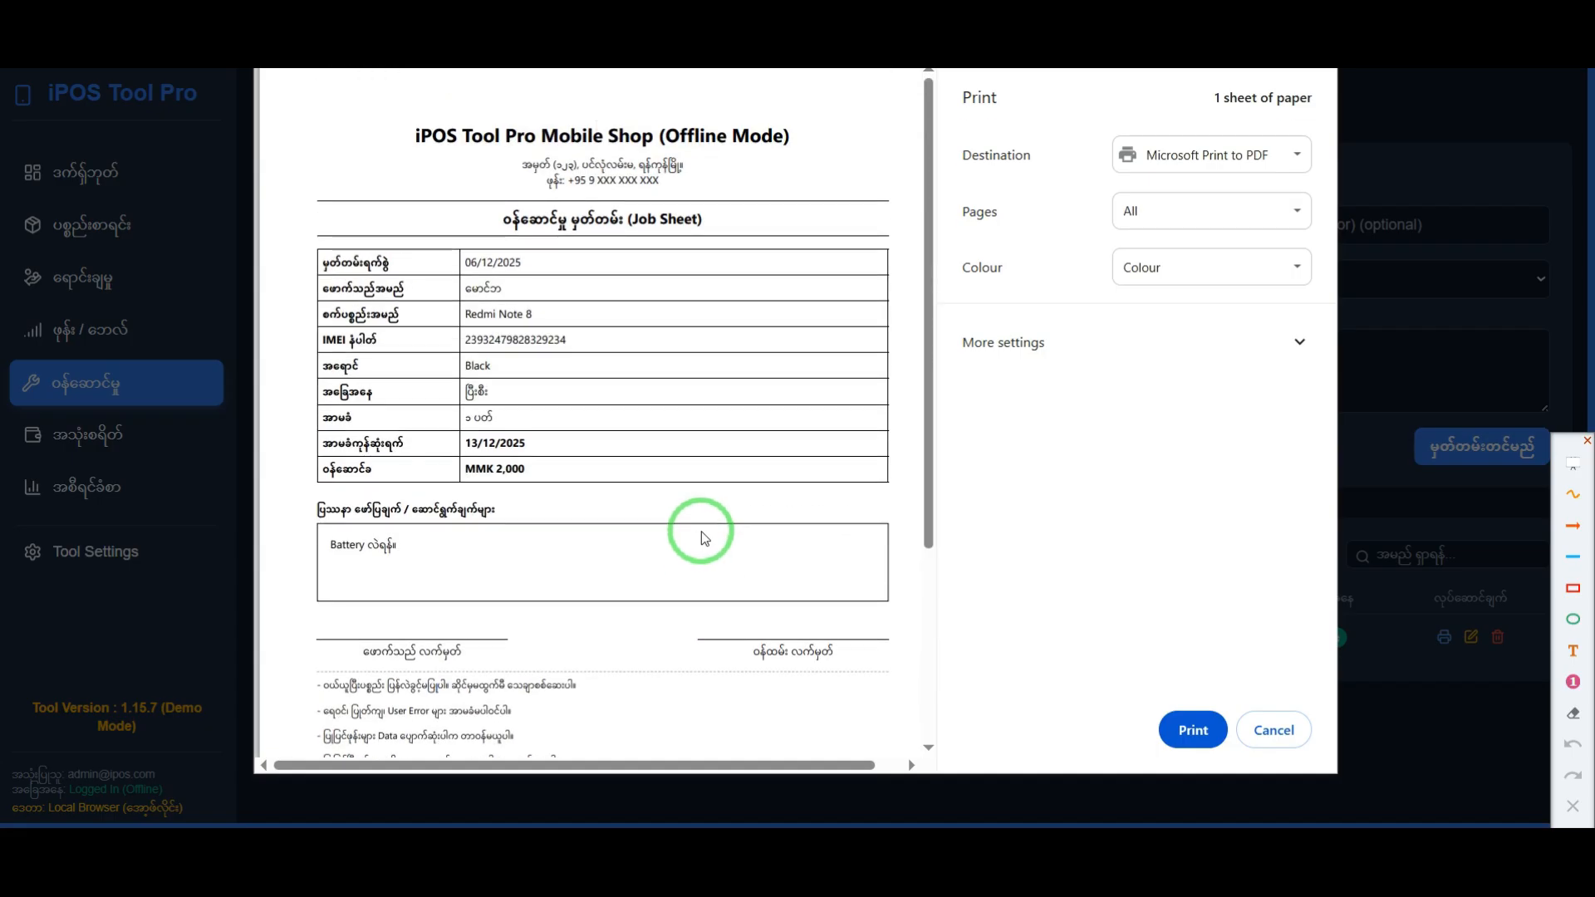
{"action": "scroll", "coordinate": [613, 482], "scroll_direction": "down", "scroll_amount": 2}
{"action": "scroll", "coordinate": [614, 484], "scroll_direction": "up", "scroll_amount": 2}
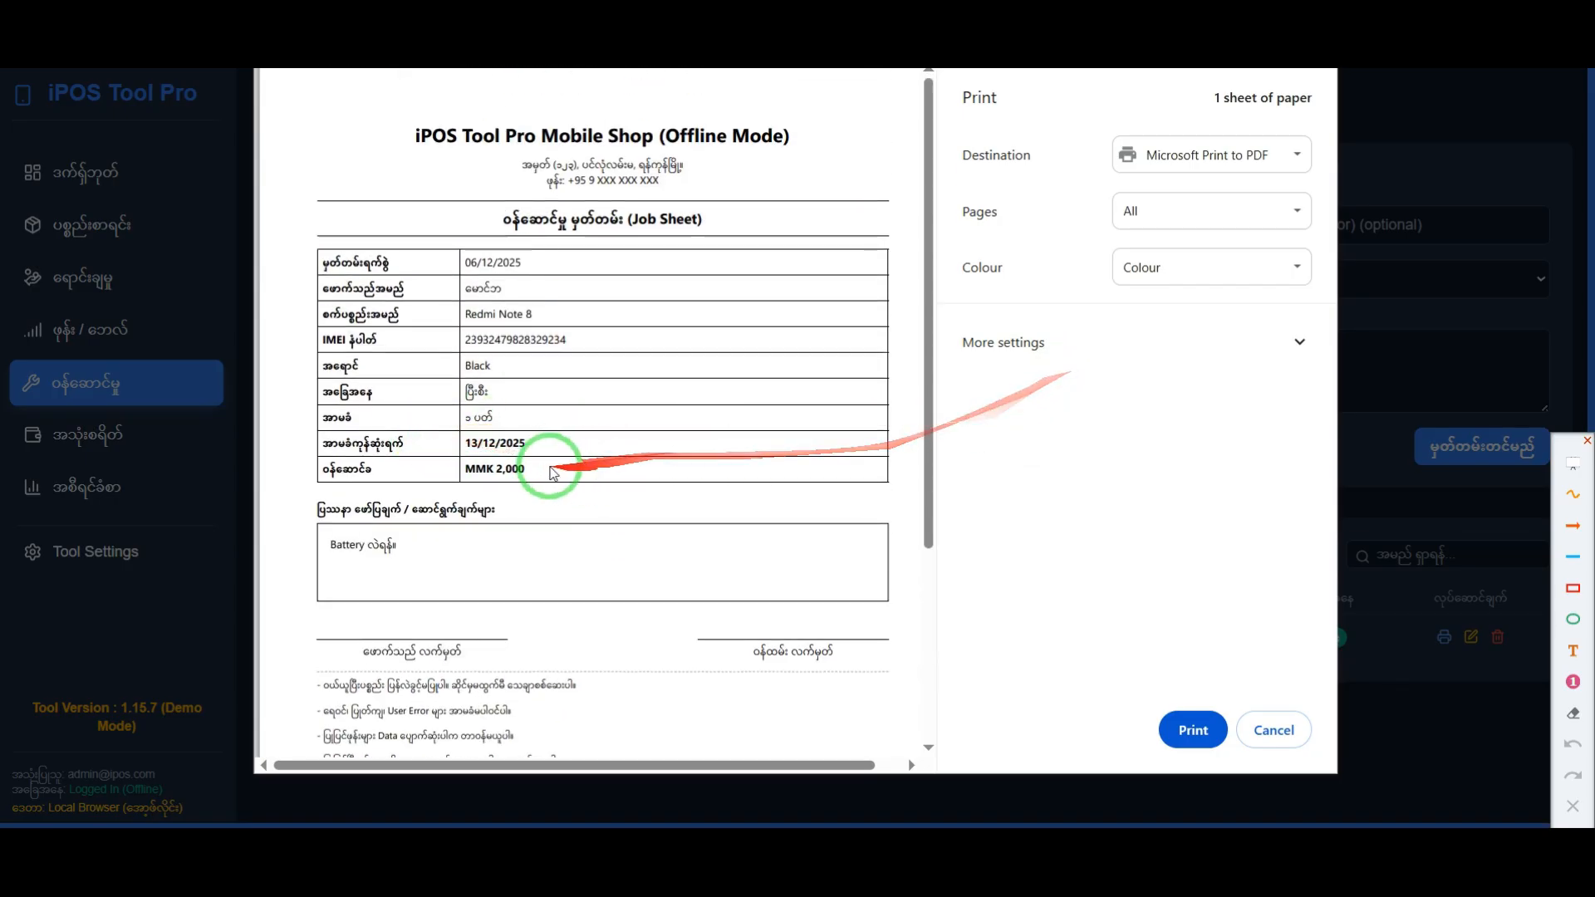
{"action": "scroll", "coordinate": [648, 490], "scroll_direction": "down", "scroll_amount": 5}
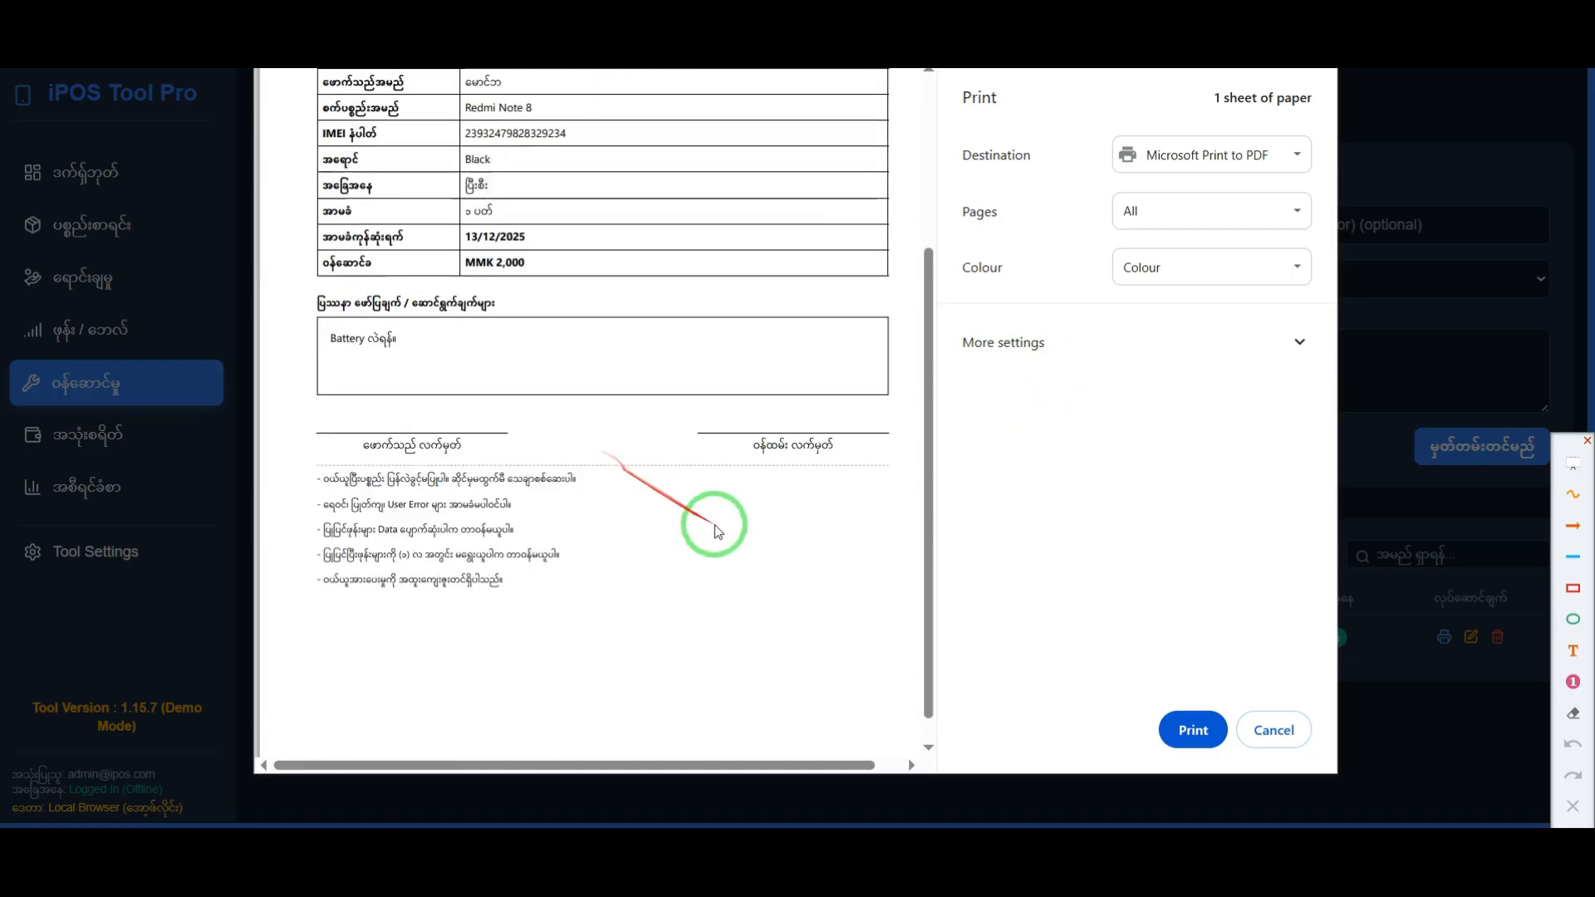
{"action": "left_click", "coordinate": [1274, 733]}
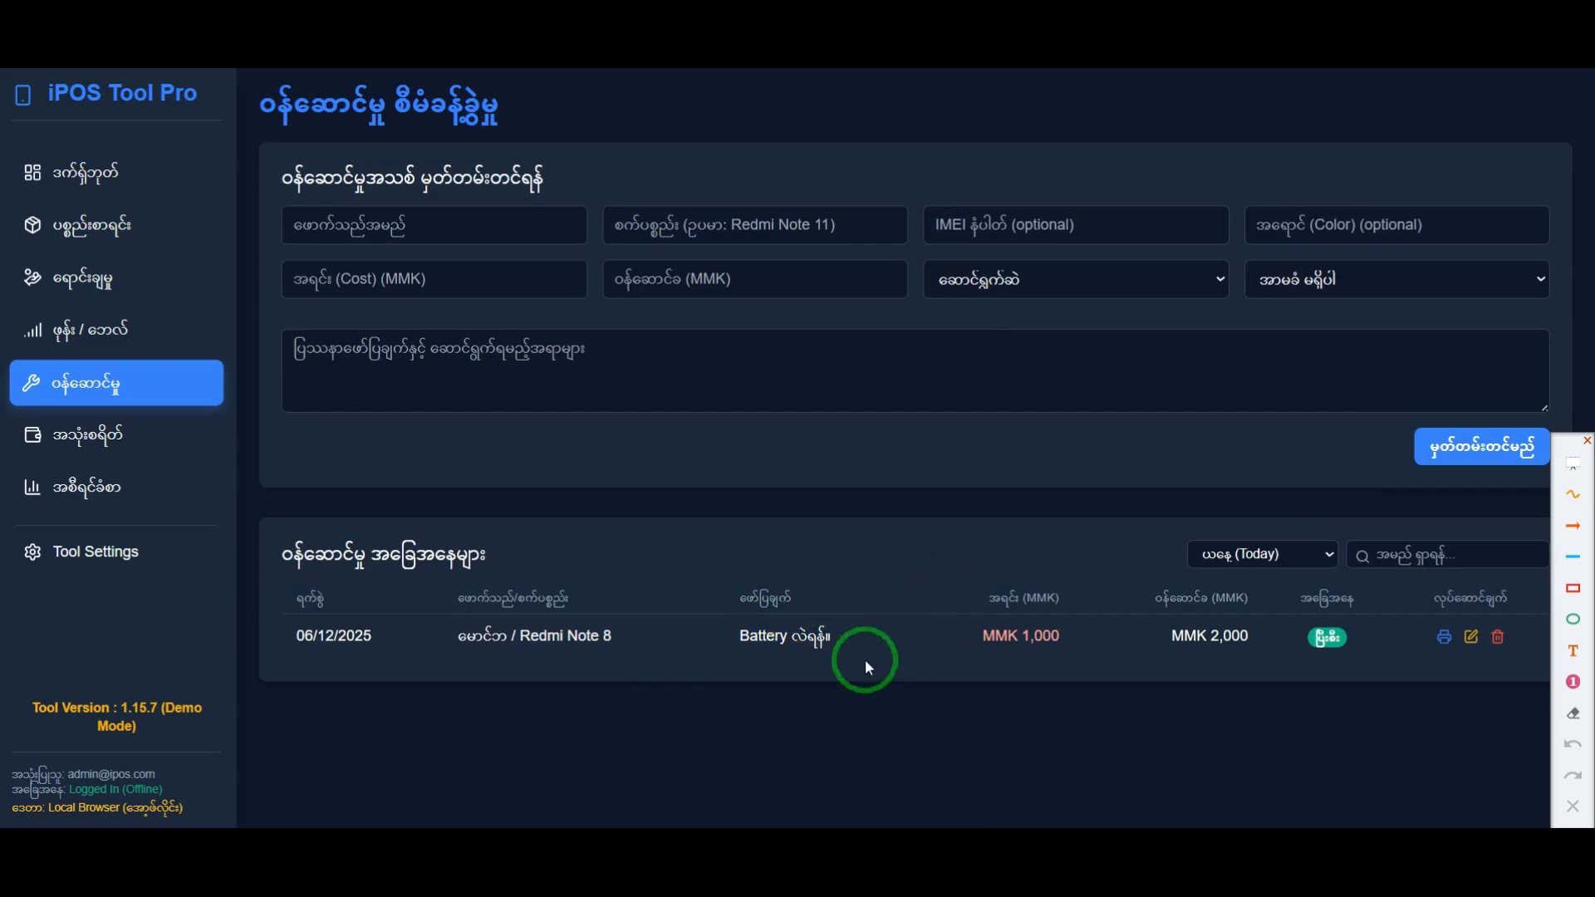
Step: Fill in a new service record with the customer's name, the device Samsung A03, its IMEI number and the color Blue
{"action": "left_click", "coordinate": [441, 225]}
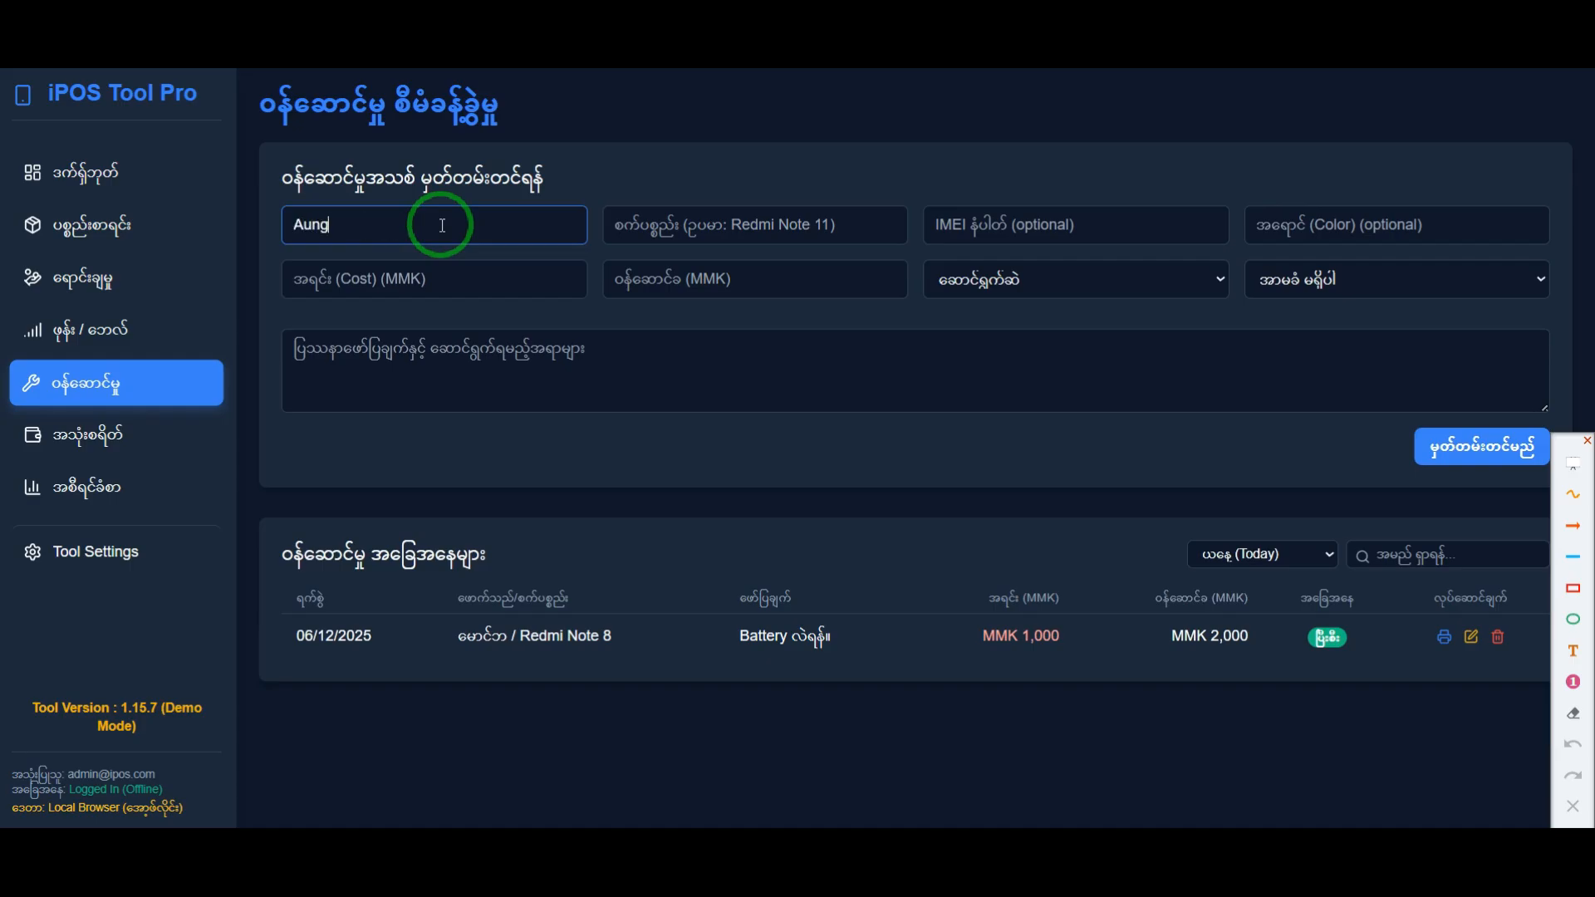
{"action": "key", "text": "Tab"}
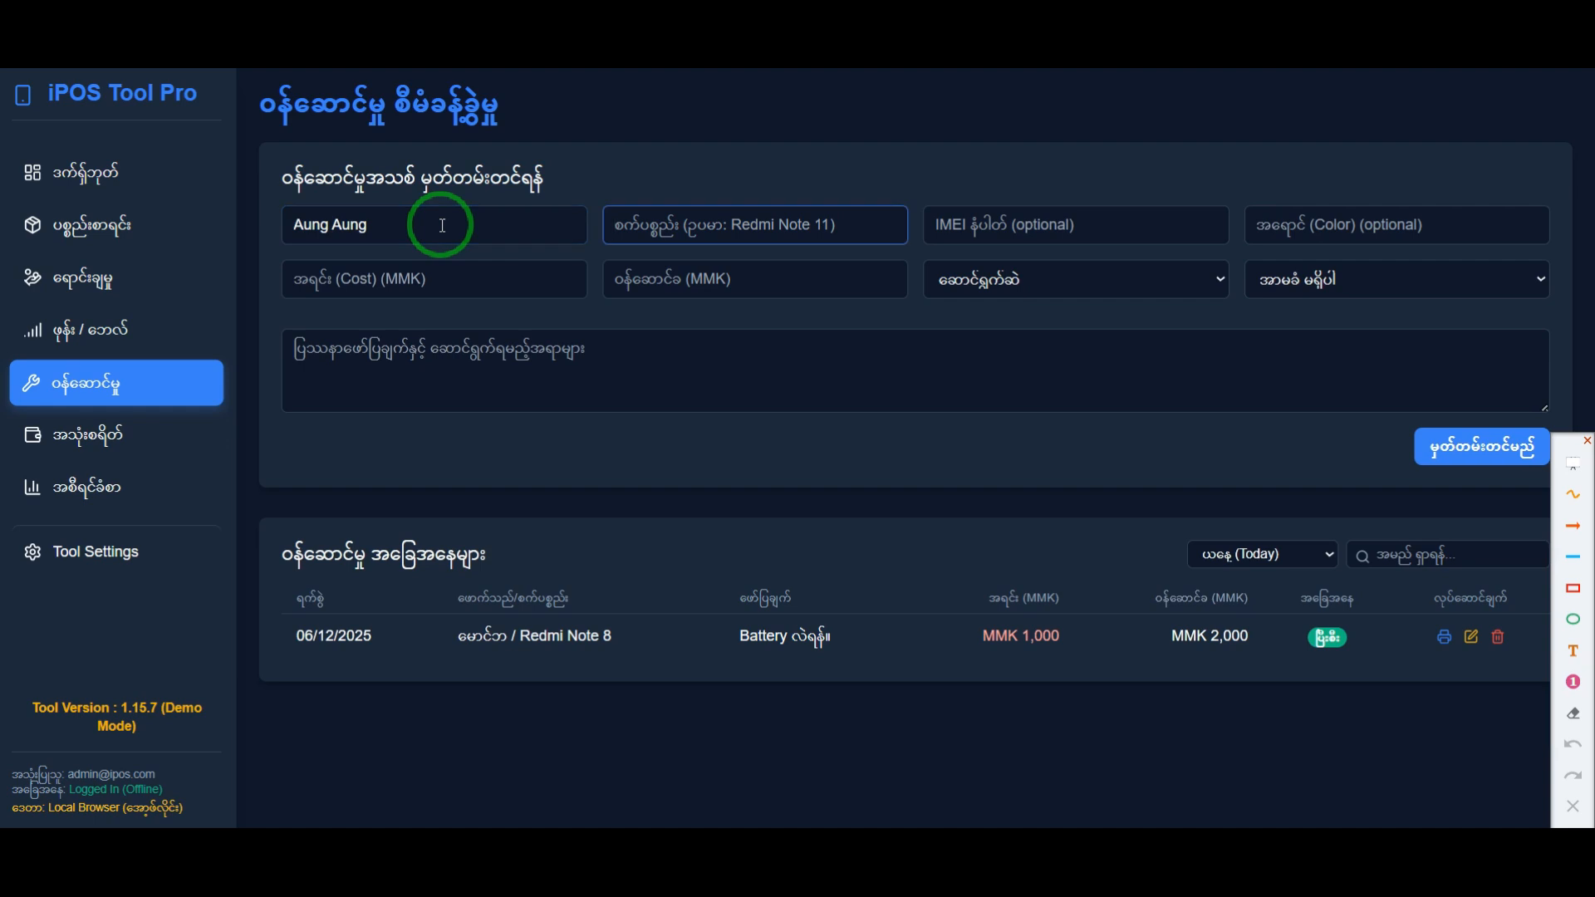
{"action": "key", "text": "Tab"}
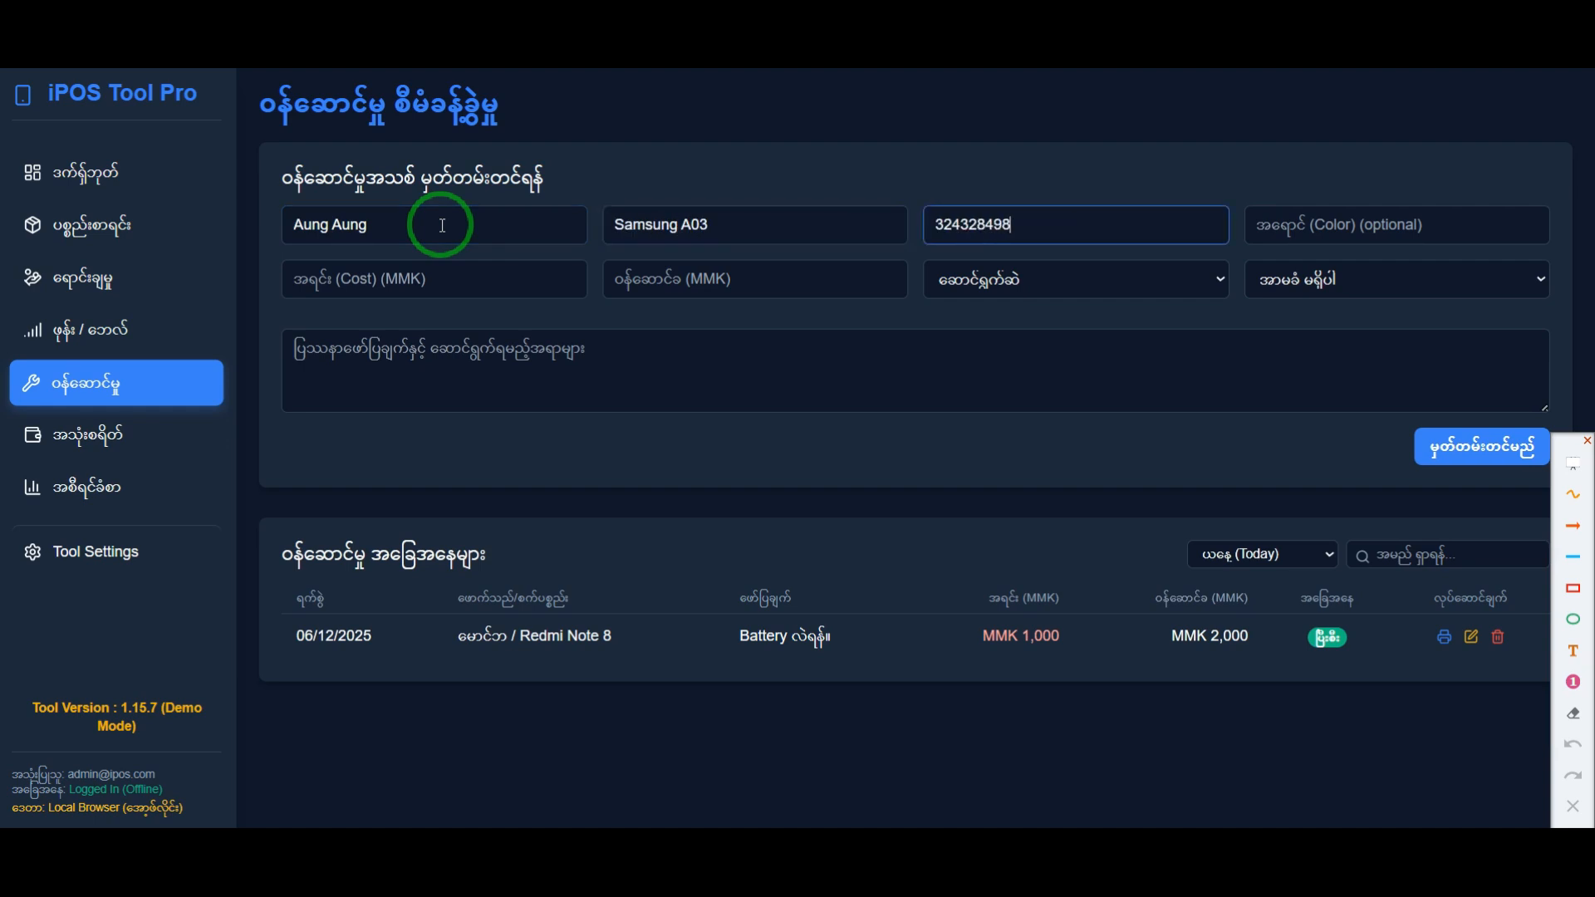
{"action": "left_click", "coordinate": [1293, 231]}
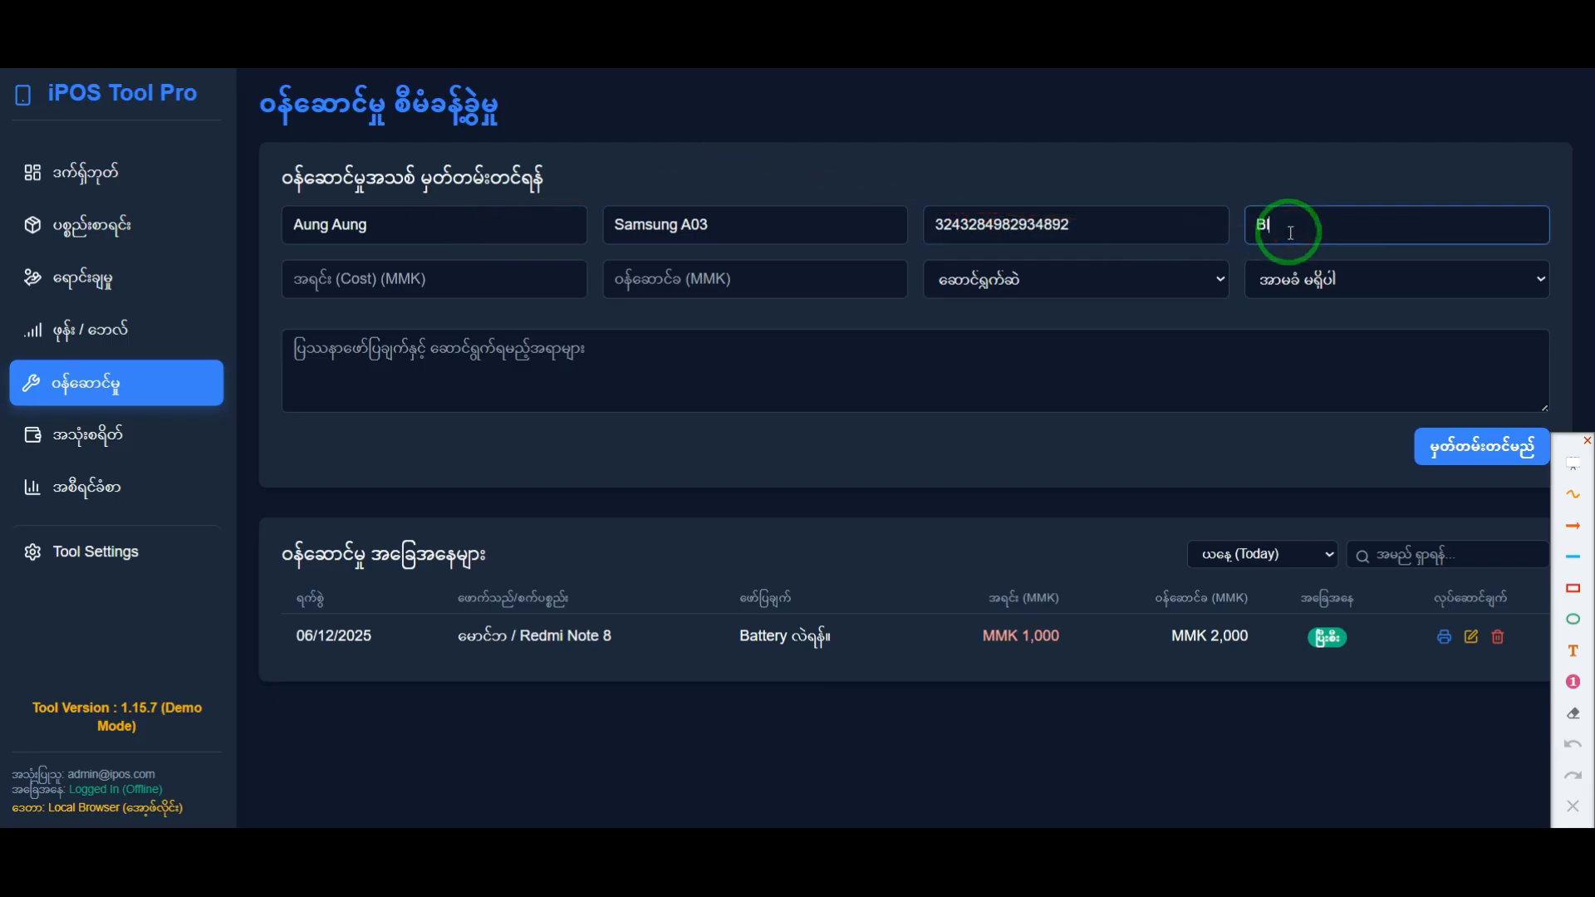
{"action": "type", "text": "Blue"}
Step: Enter "Charging Port Change." as the problem description of the new service record
{"action": "left_click", "coordinate": [422, 283]}
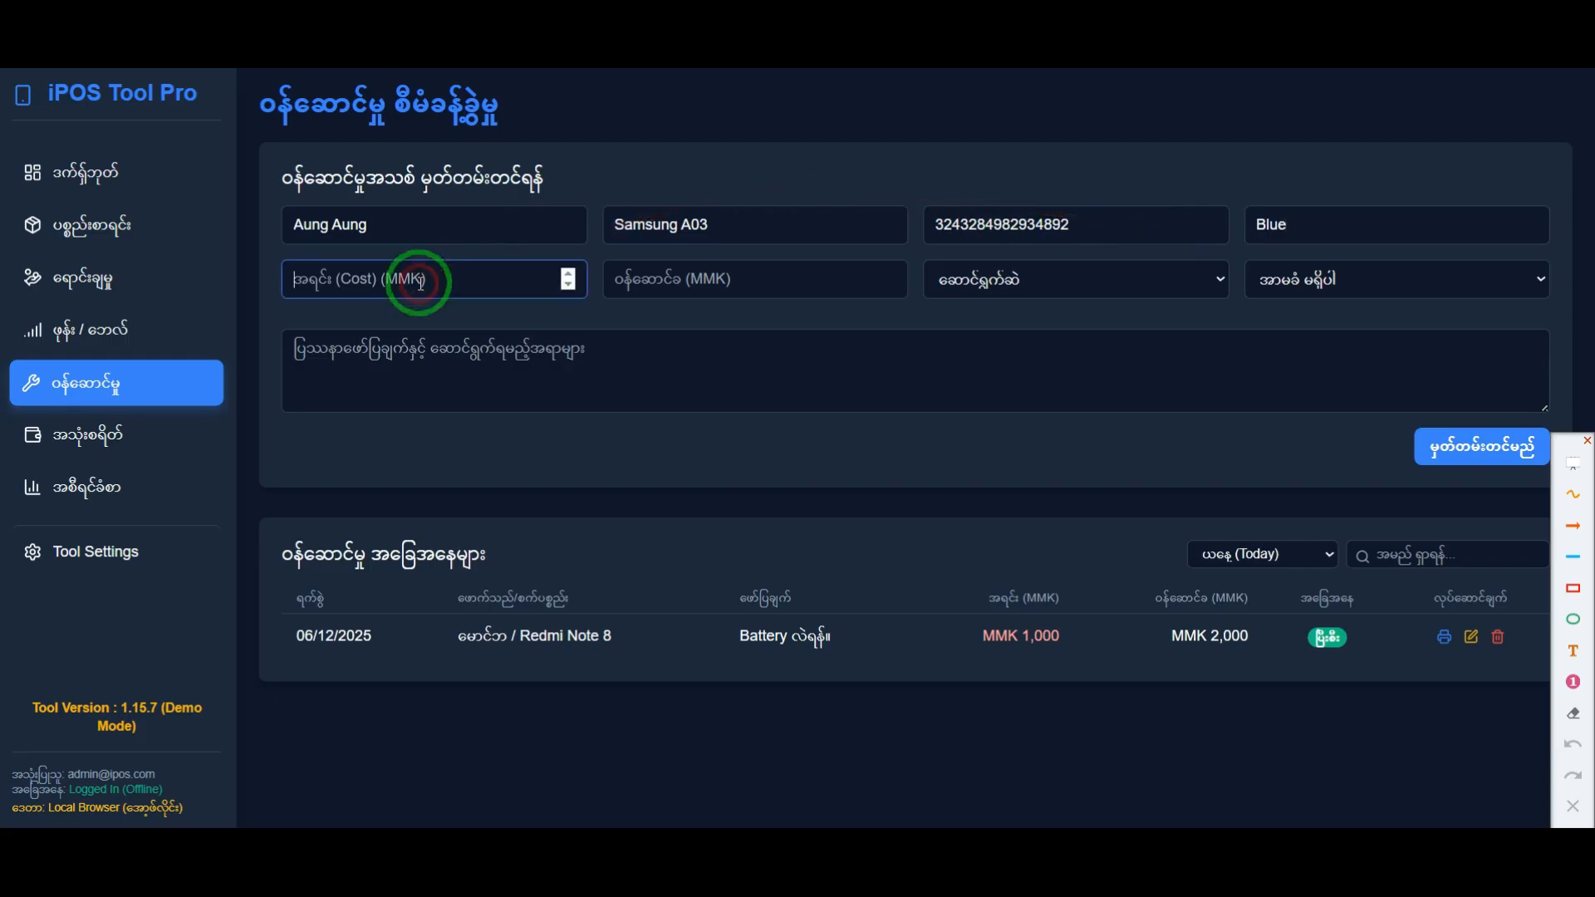
{"action": "left_click", "coordinate": [418, 356]}
{"action": "type", "text": "f"}
{"action": "key", "text": "BackSpace"}
{"action": "type", "text": "c"}
{"action": "key", "text": "BackSpace"}
{"action": "type", "text": "Charging Port Change."}
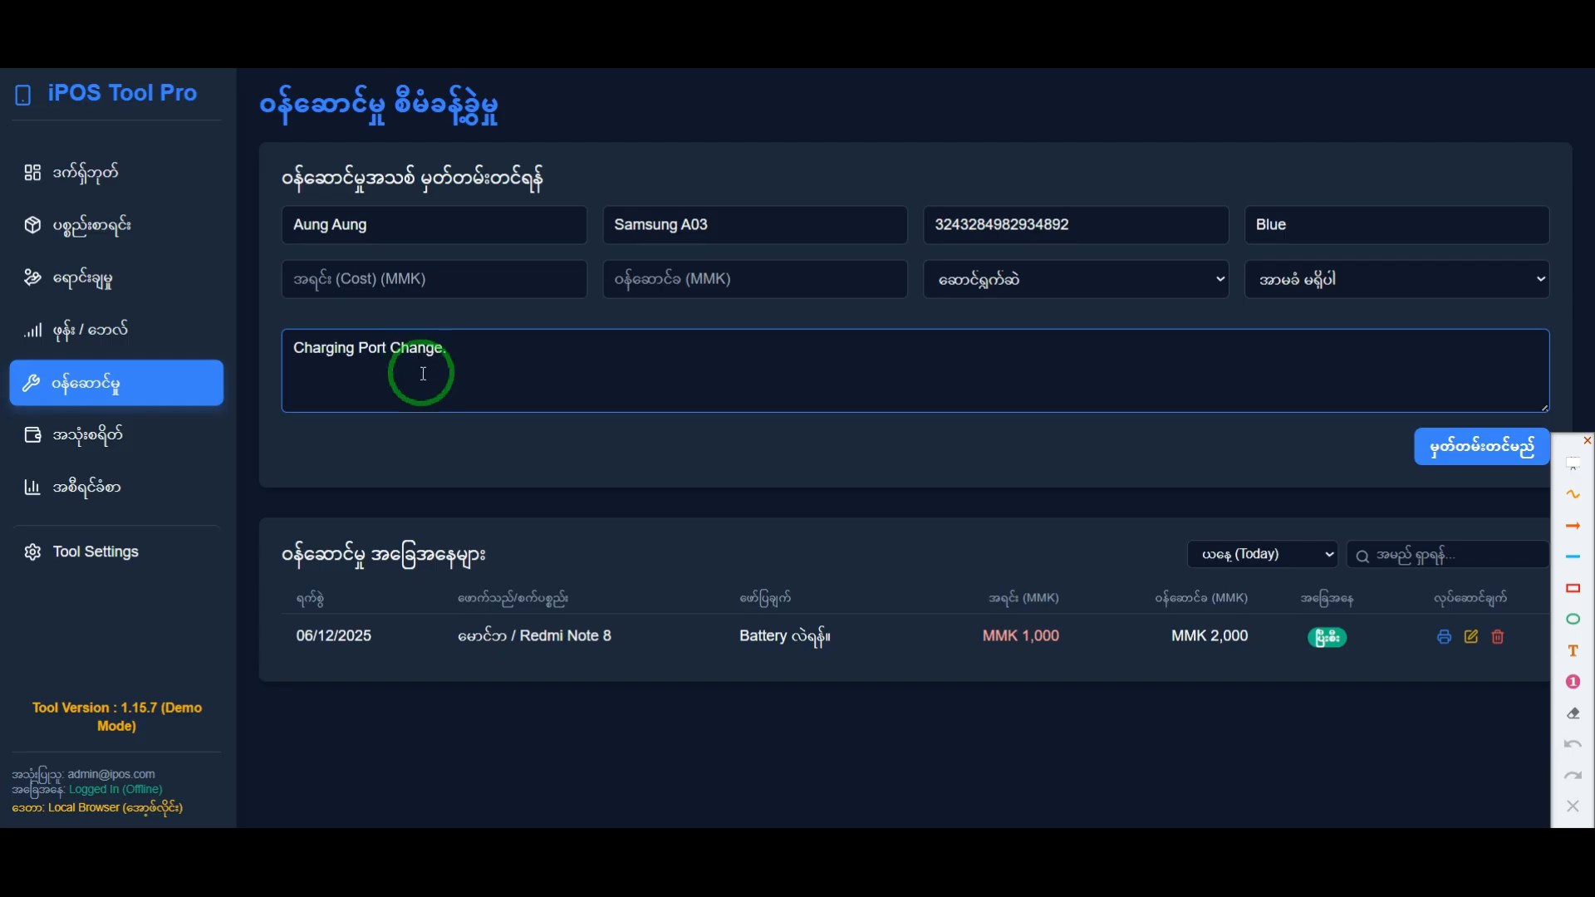
Step: Set the repair's cost to 700 MMK and its service fee to 1000 MMK
{"action": "left_click", "coordinate": [400, 281]}
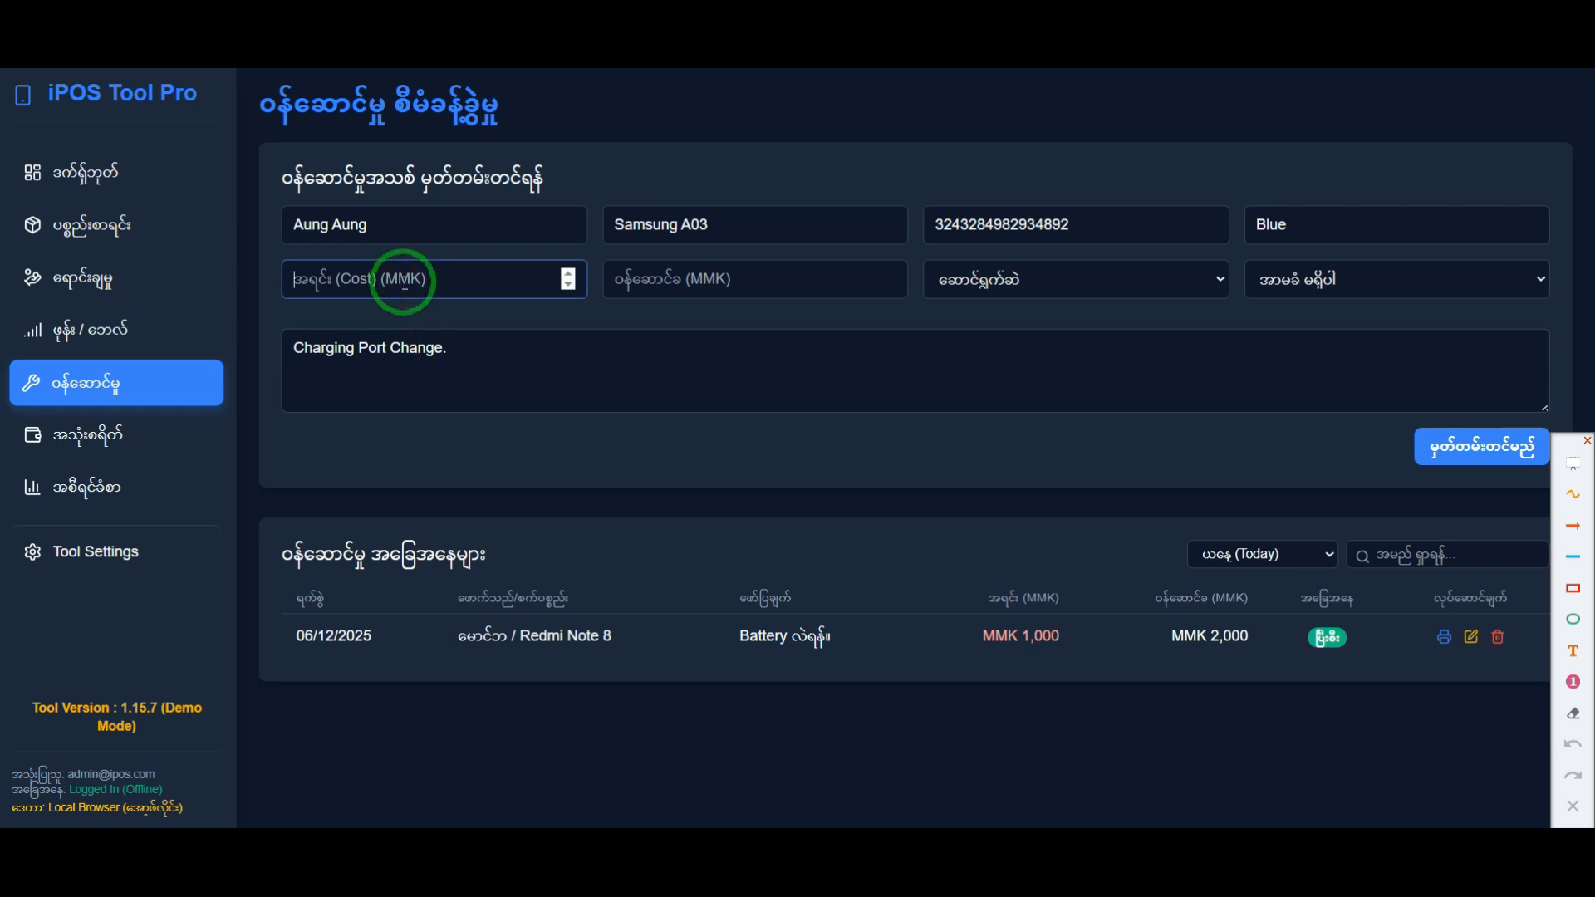
{"action": "left_click", "coordinate": [759, 278]}
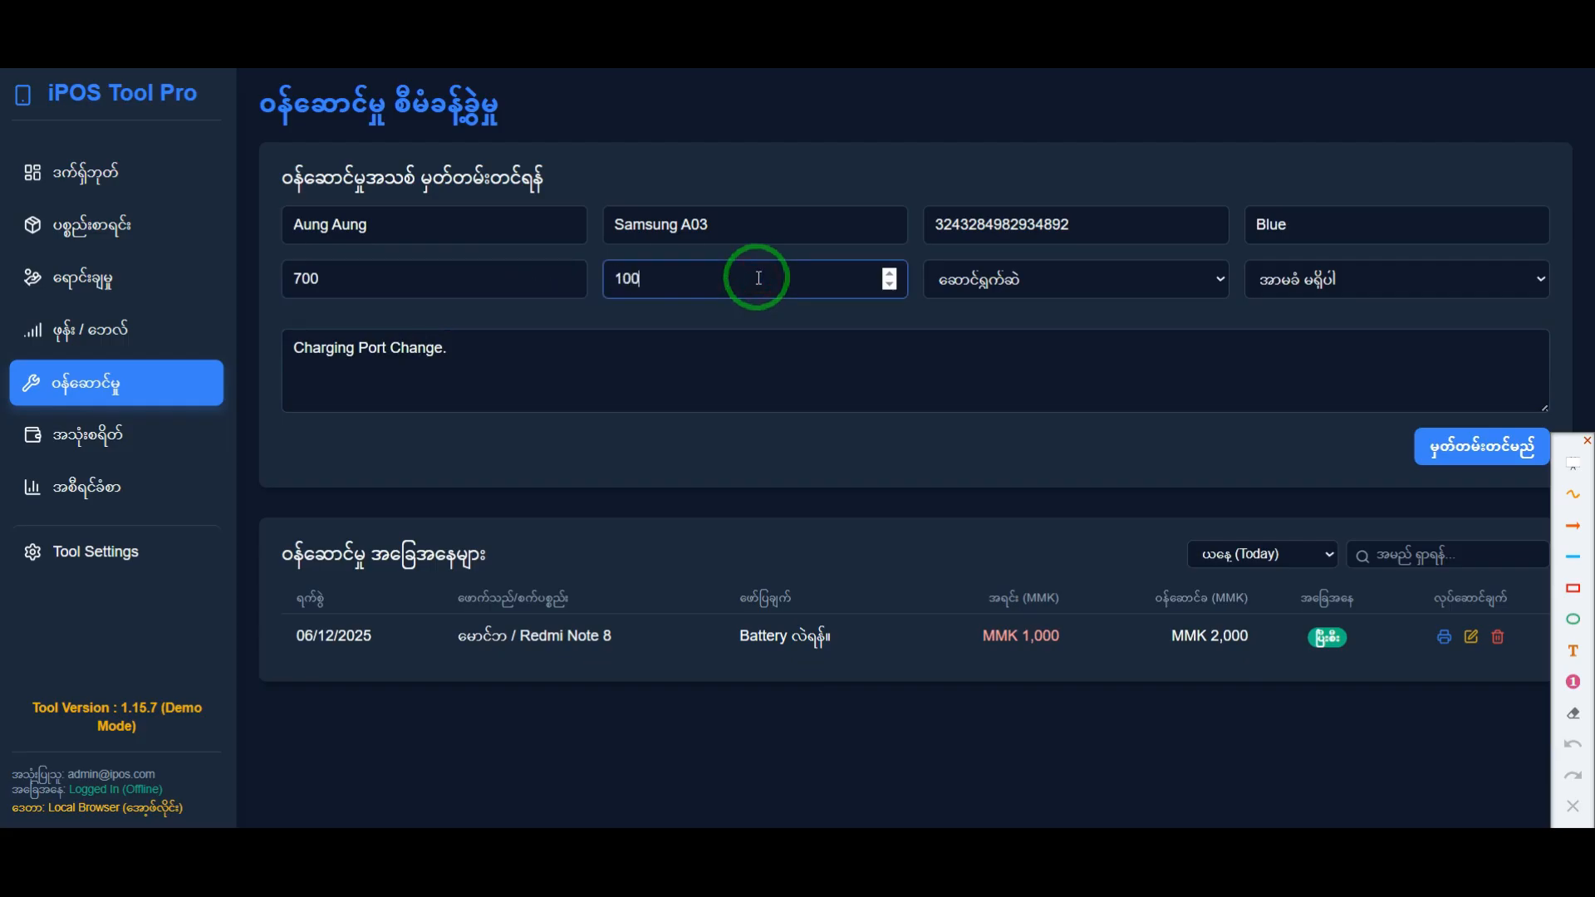
{"action": "left_click_drag", "start_coordinate": [390, 279], "coordinate": [296, 278]}
{"action": "left_click", "coordinate": [562, 367]}
{"action": "left_click_drag", "start_coordinate": [670, 284], "coordinate": [581, 273]}
{"action": "left_click", "coordinate": [711, 373]}
Step: Temporarily frame the new record's status field in red, view its status options, and clear the frame
{"action": "left_click", "coordinate": [1061, 276]}
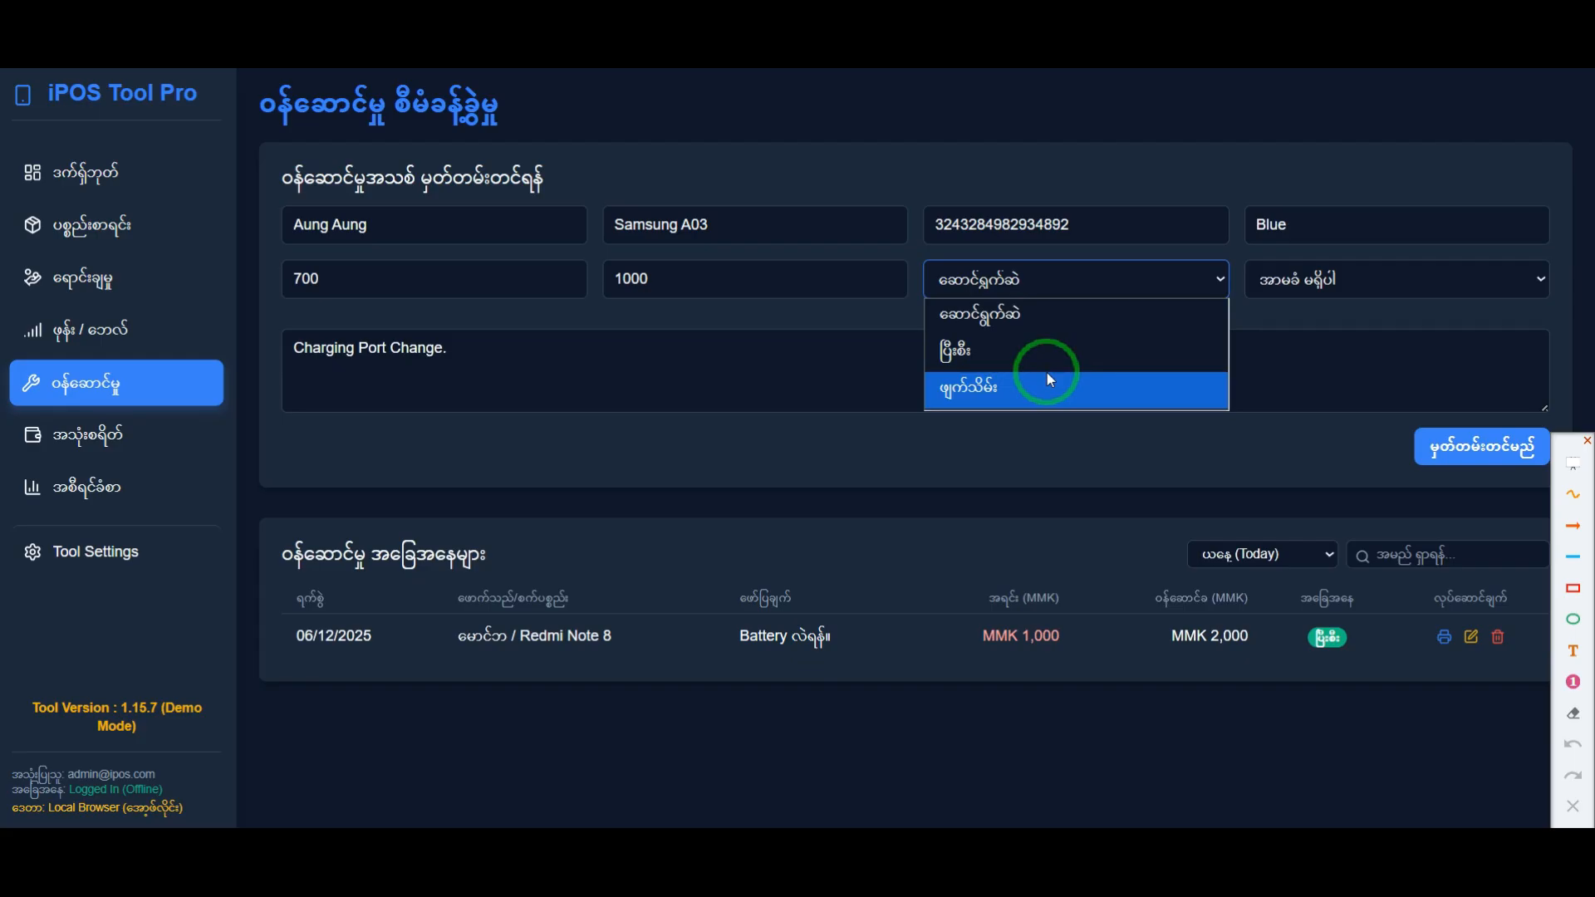
{"action": "left_click", "coordinate": [1572, 589]}
{"action": "left_click_drag", "start_coordinate": [921, 253], "coordinate": [1236, 362]}
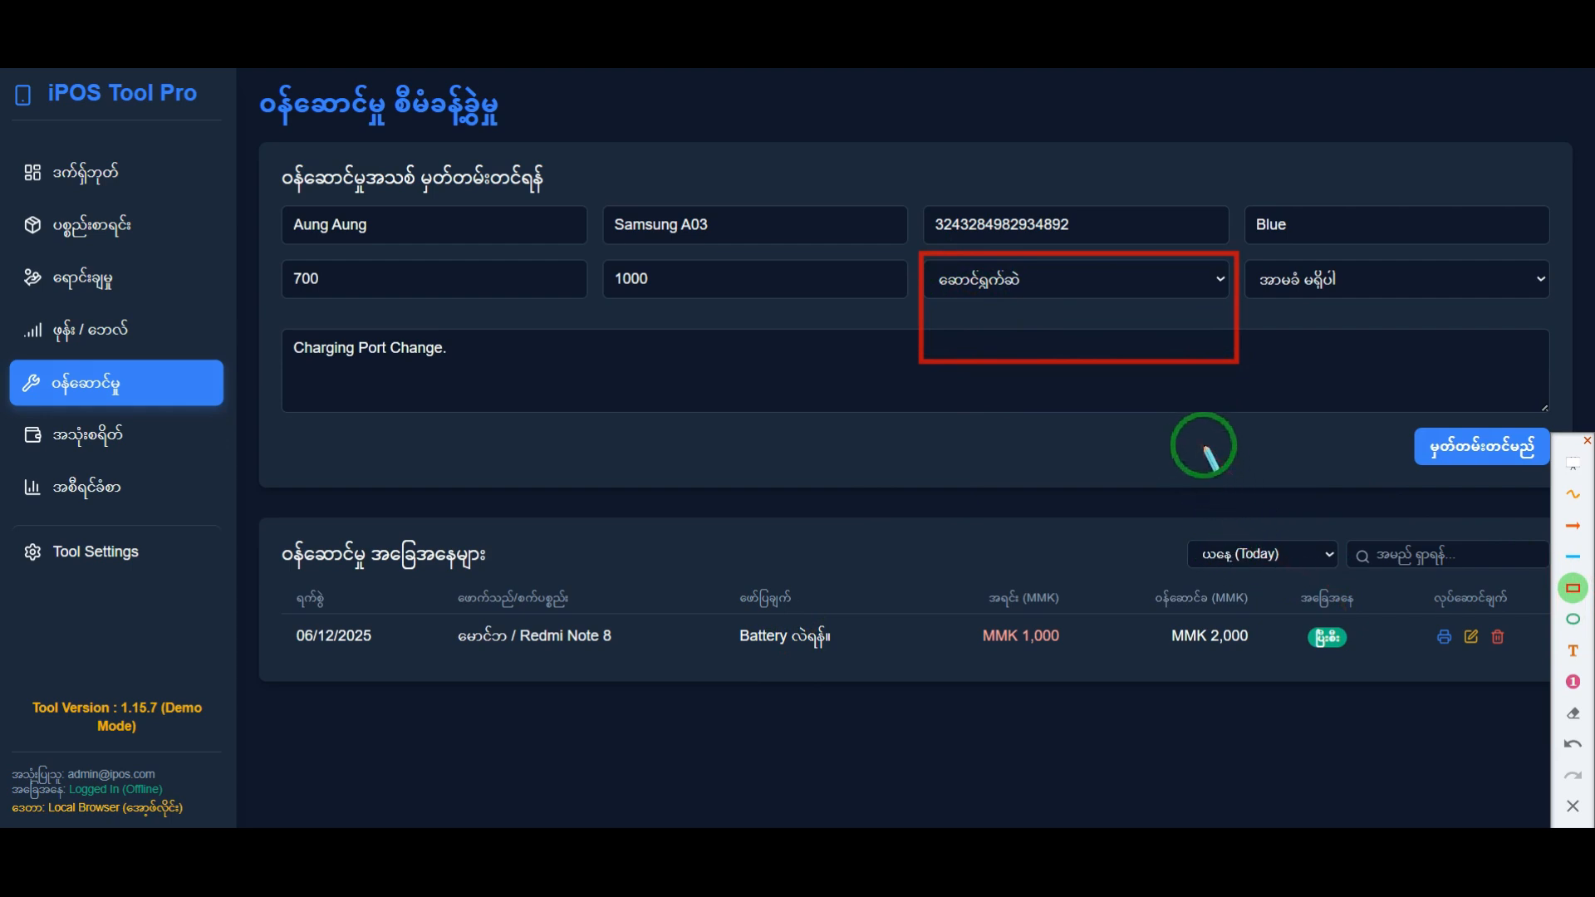
{"action": "left_click", "coordinate": [1163, 282]}
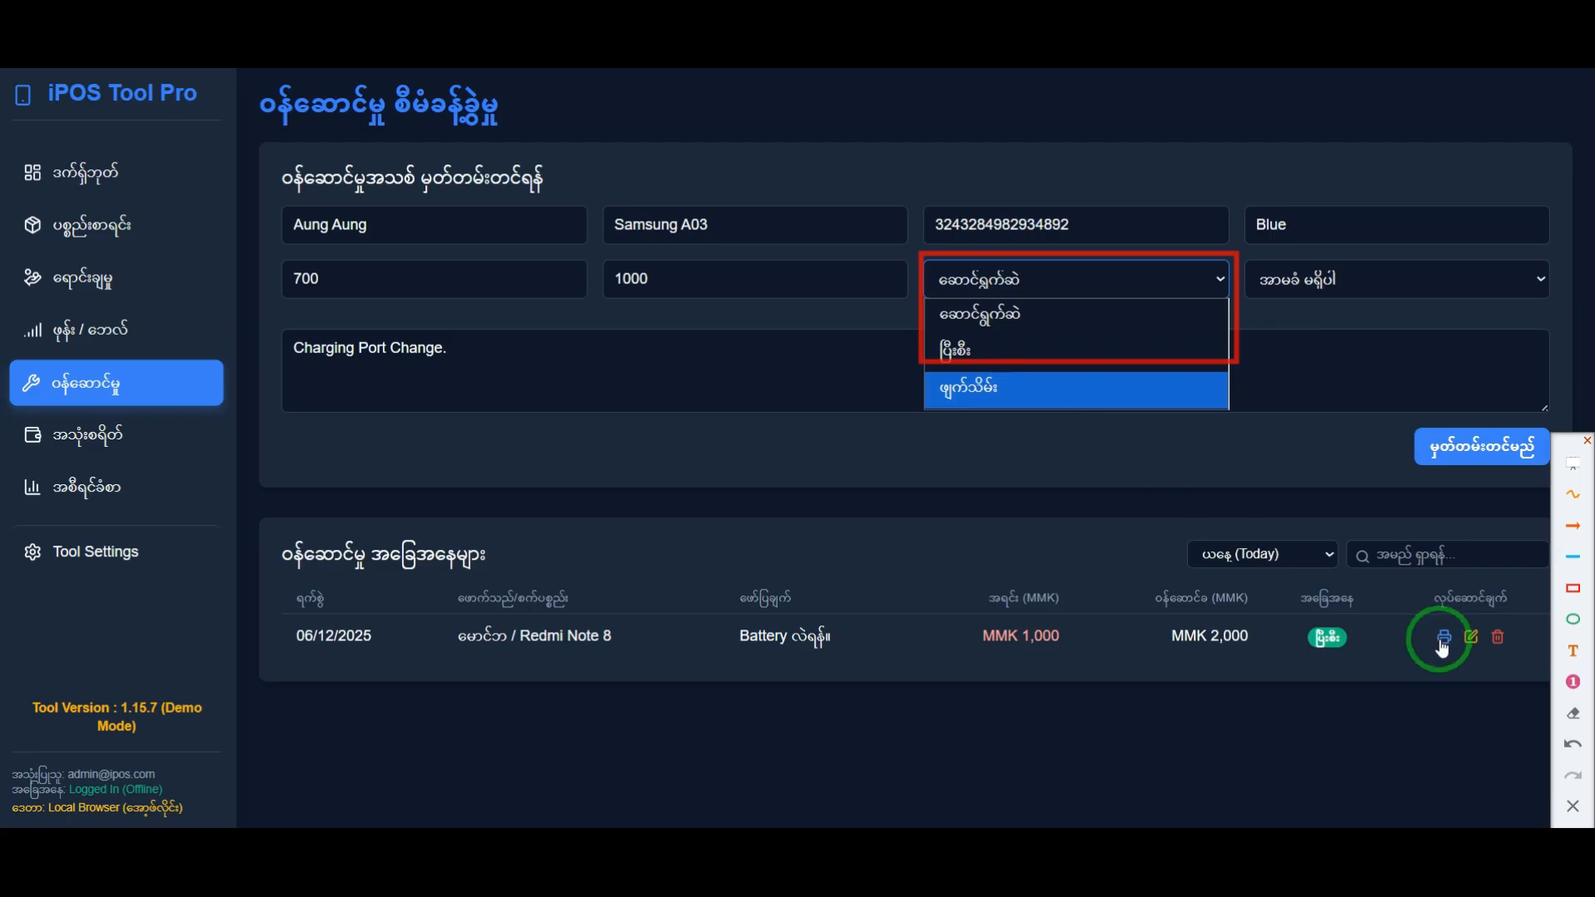
{"action": "left_click", "coordinate": [1232, 466]}
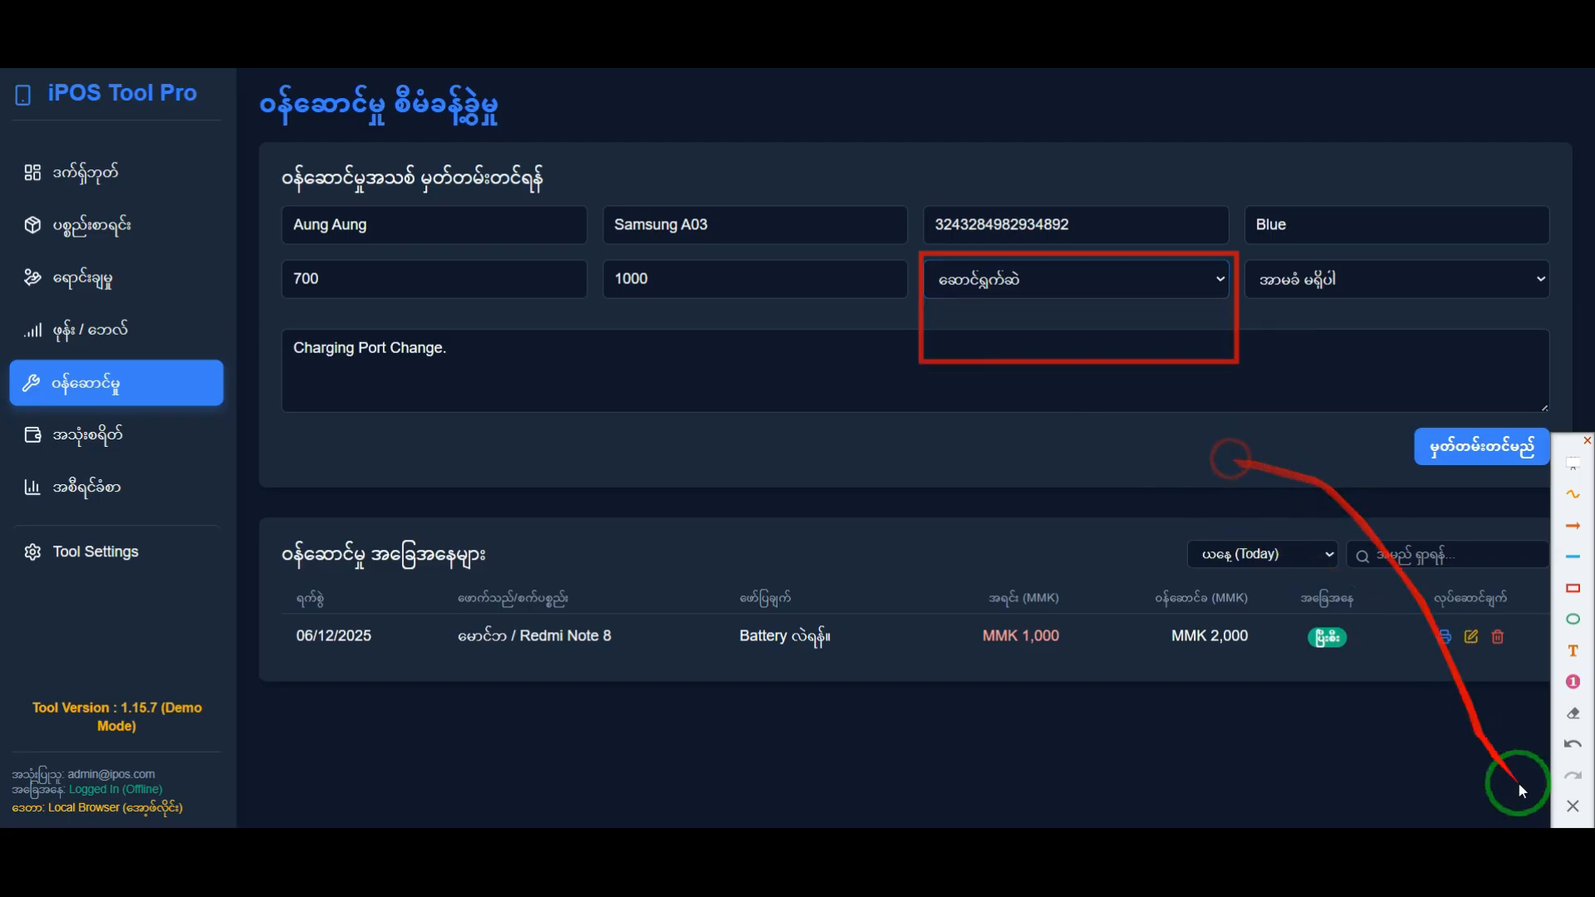
Step: Choose the status ဆောင်ရွက်ဆဲ for the Samsung A03 repair and save the new service record
{"action": "left_click", "coordinate": [1030, 286]}
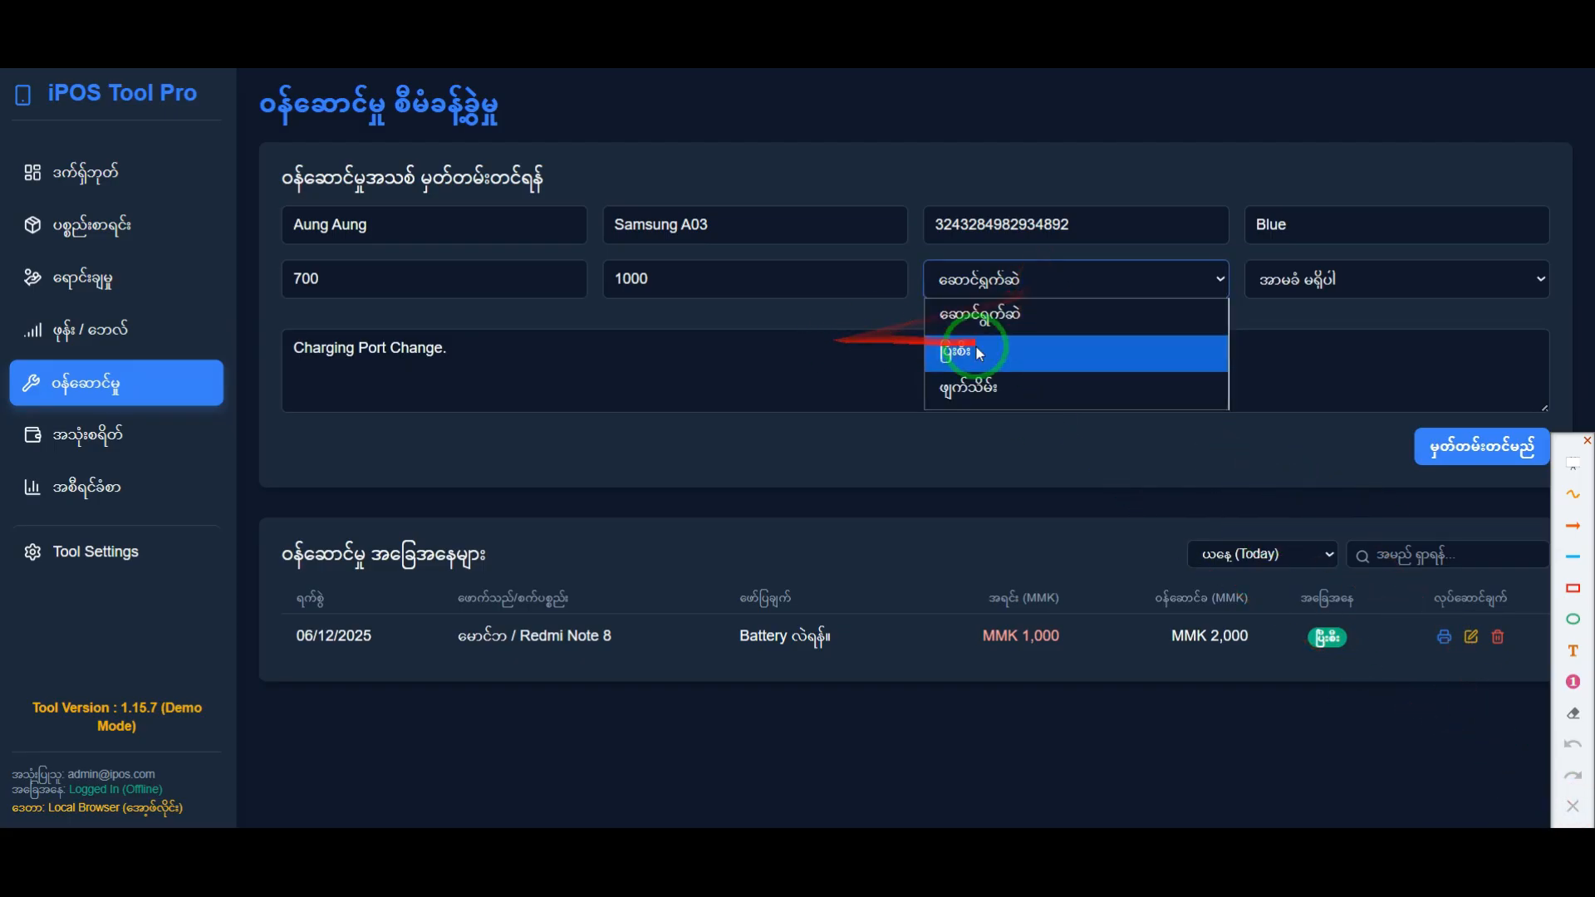
{"action": "left_click", "coordinate": [1020, 321]}
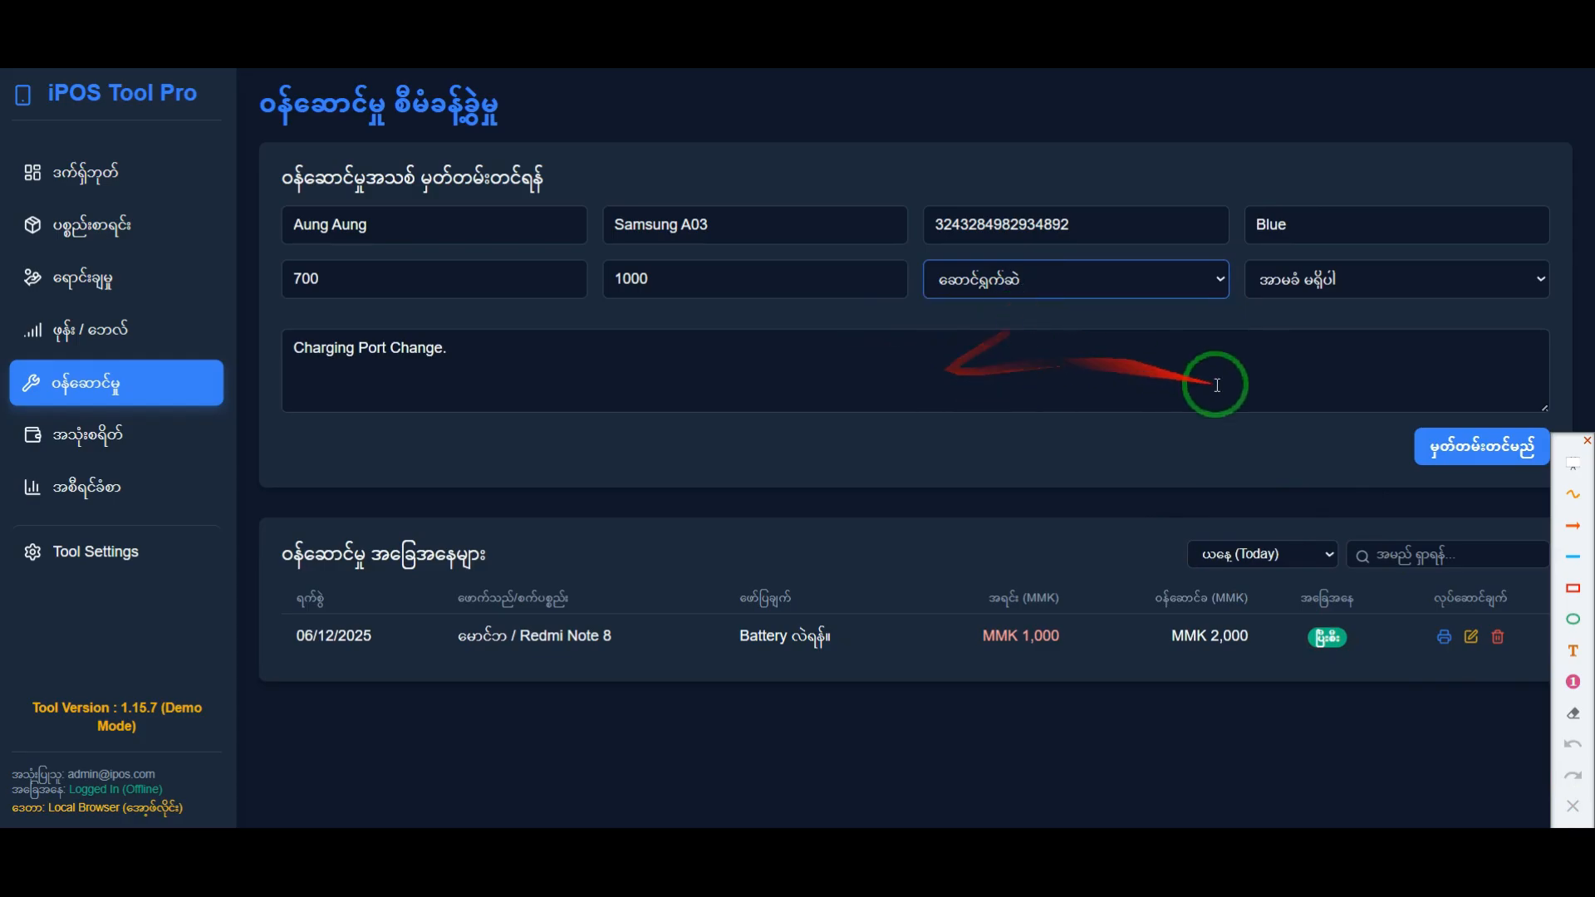
{"action": "left_click", "coordinate": [1462, 453]}
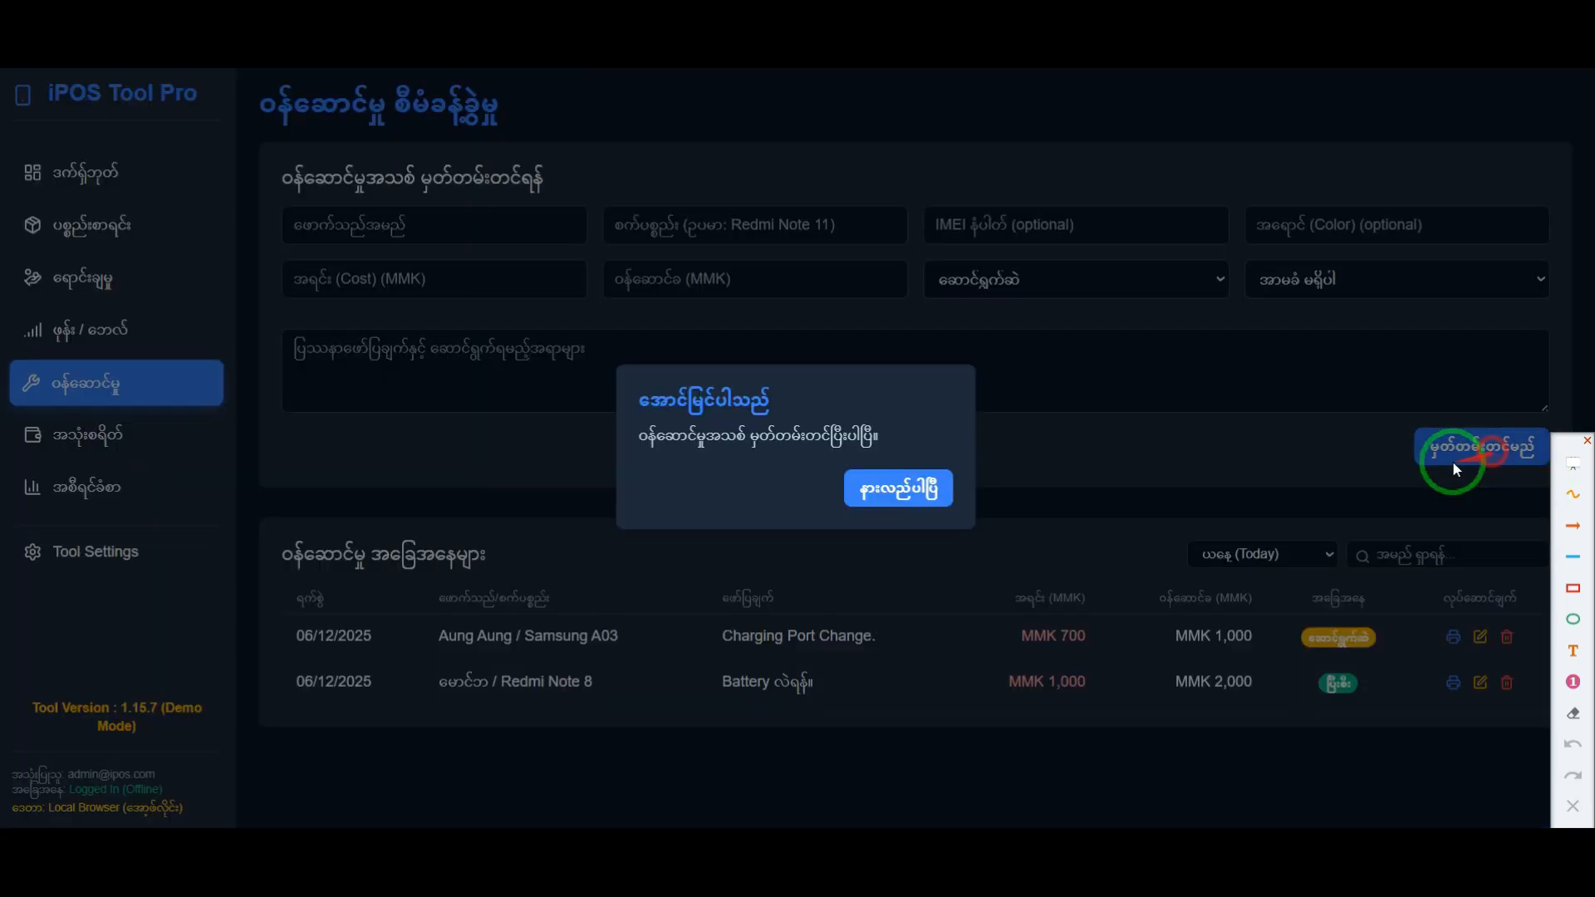
{"action": "left_click", "coordinate": [900, 486]}
Step: Highlight the new Samsung A03 record in the service list, temporarily frame its row in red, and clear the frame
{"action": "left_click_drag", "start_coordinate": [435, 633], "coordinate": [632, 635]}
{"action": "left_click", "coordinate": [869, 680]}
{"action": "left_click", "coordinate": [1568, 589]}
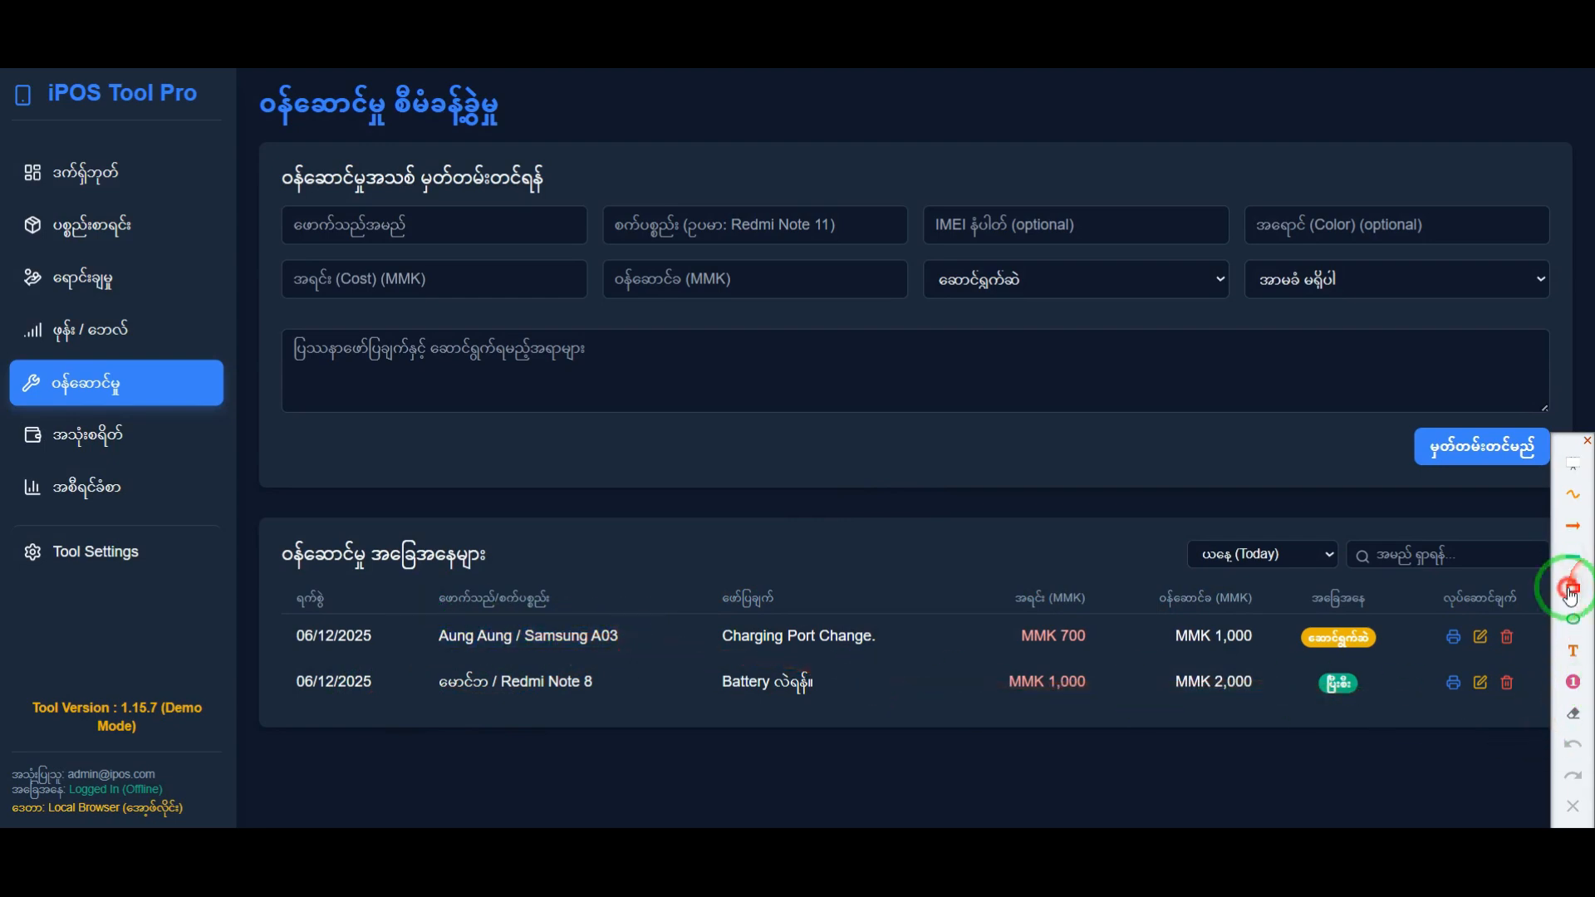
{"action": "mouse_move", "coordinate": [280, 605]}
{"action": "left_mouse_down"}
{"action": "mouse_move", "coordinate": [1470, 673]}
{"action": "mouse_move", "coordinate": [1532, 659]}
{"action": "left_mouse_up"}
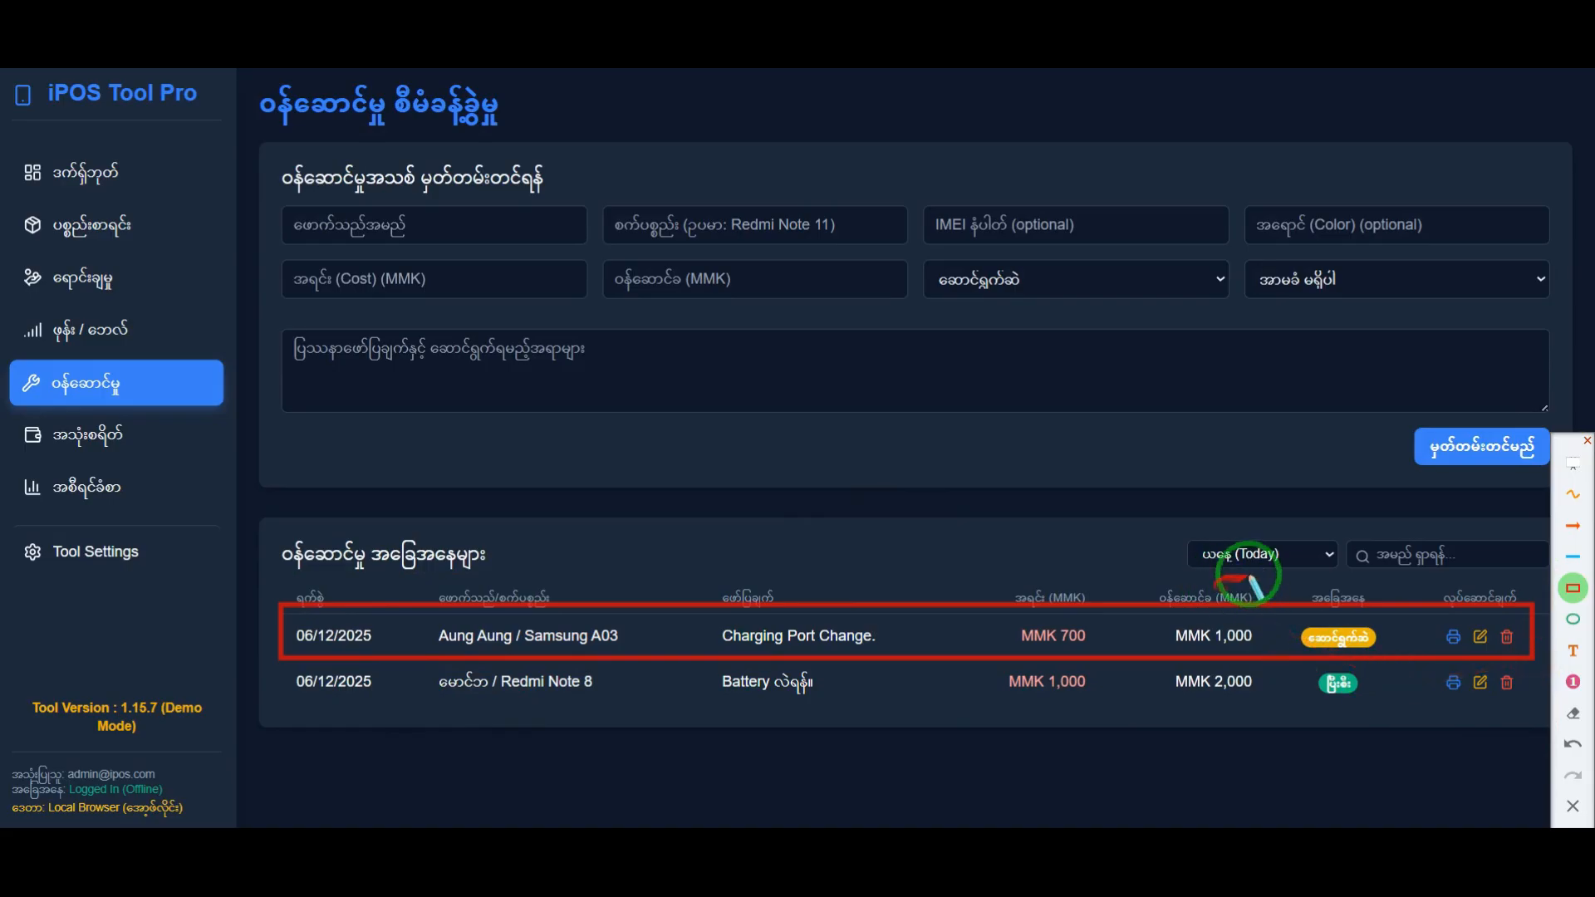
{"action": "left_click", "coordinate": [1575, 805]}
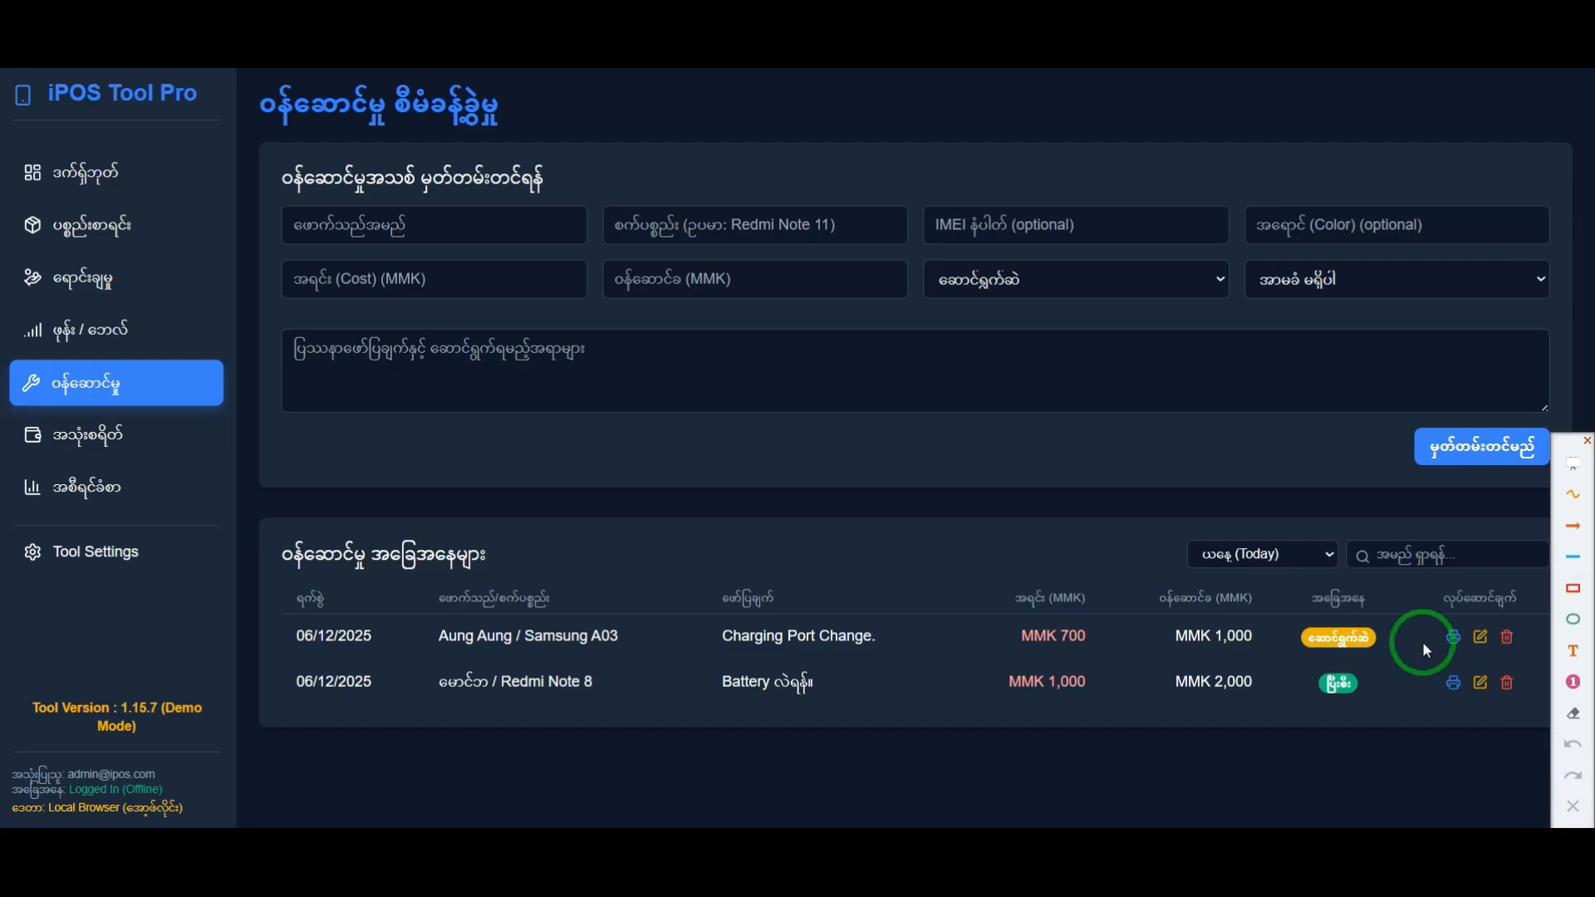
Step: Edit the Samsung A03 record, change its status to ပြီးစီး, and save the update
{"action": "left_click", "coordinate": [1477, 638]}
{"action": "left_click", "coordinate": [1080, 281]}
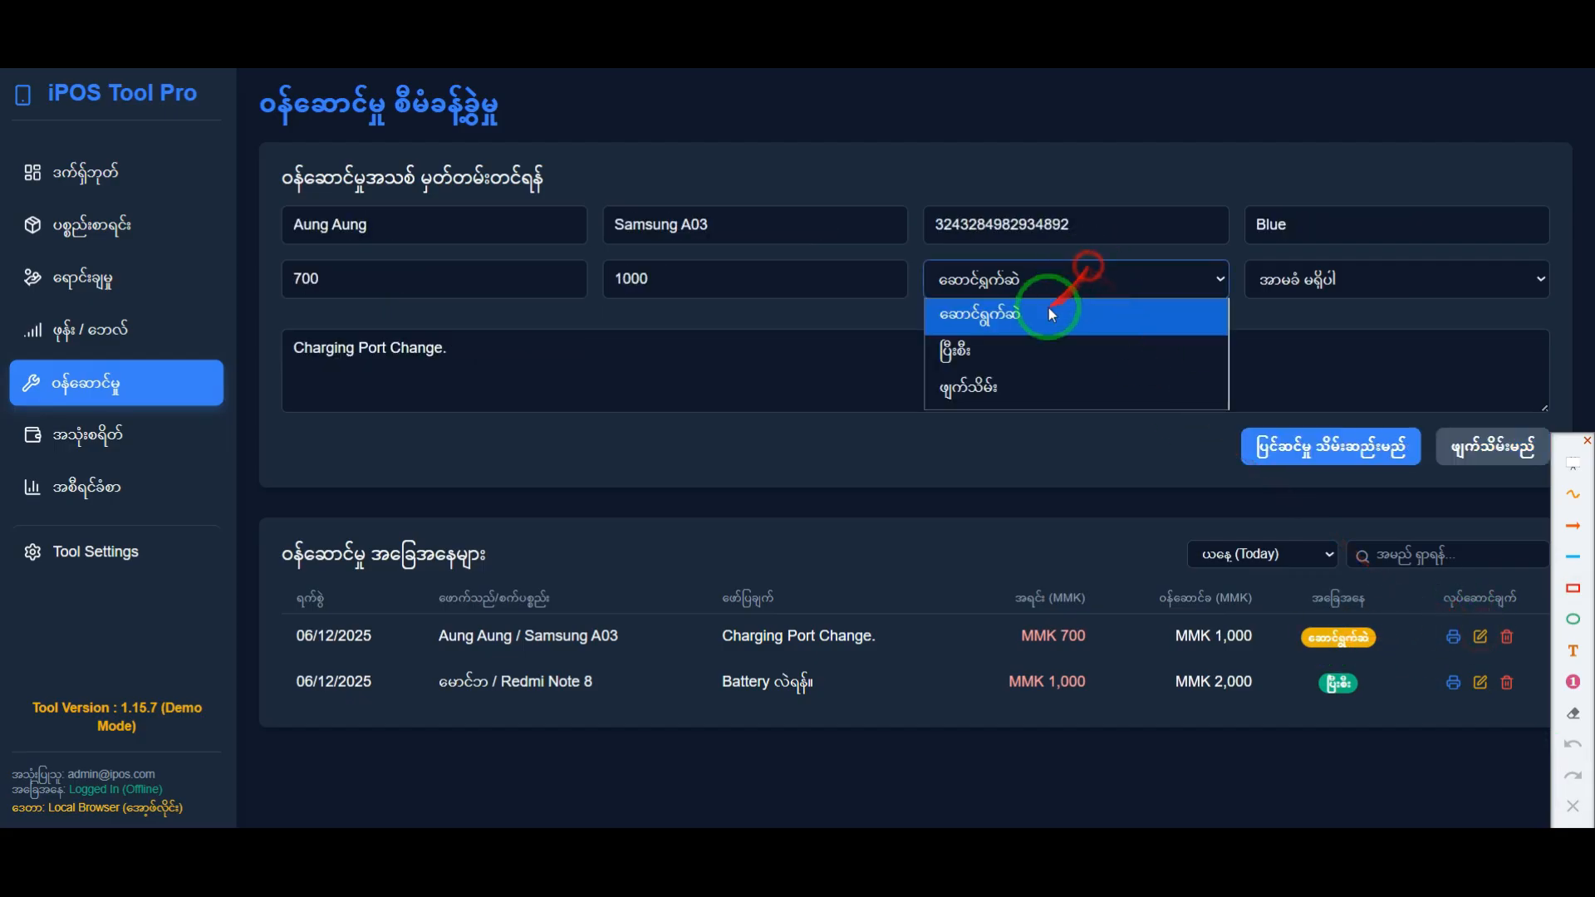
{"action": "left_click", "coordinate": [1003, 354]}
{"action": "left_click", "coordinate": [1326, 437]}
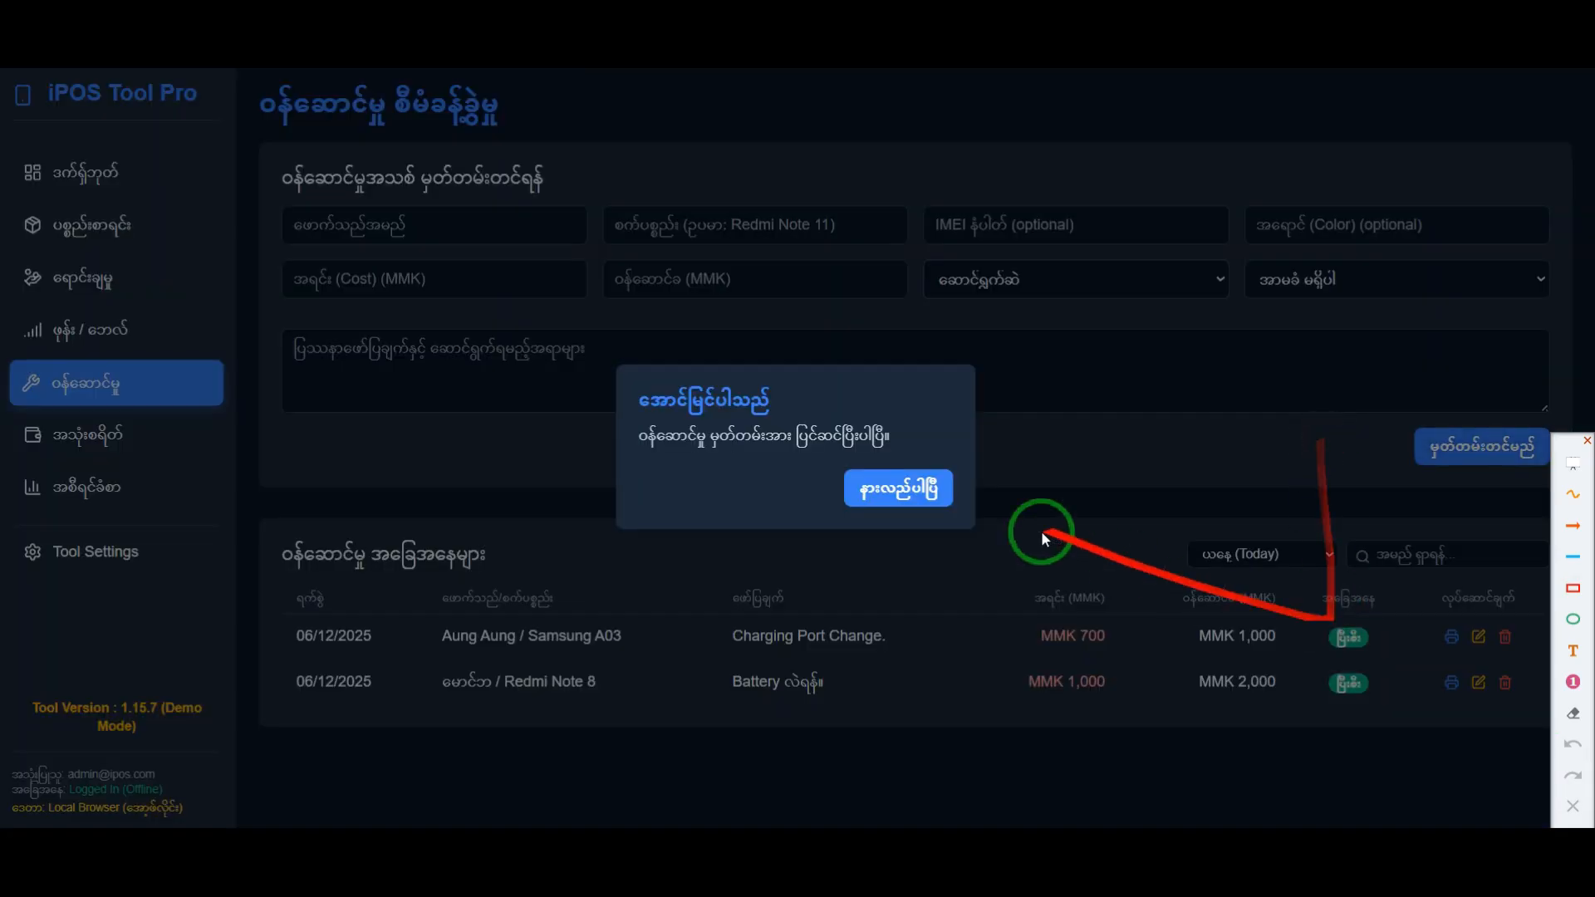
{"action": "left_click", "coordinate": [924, 488]}
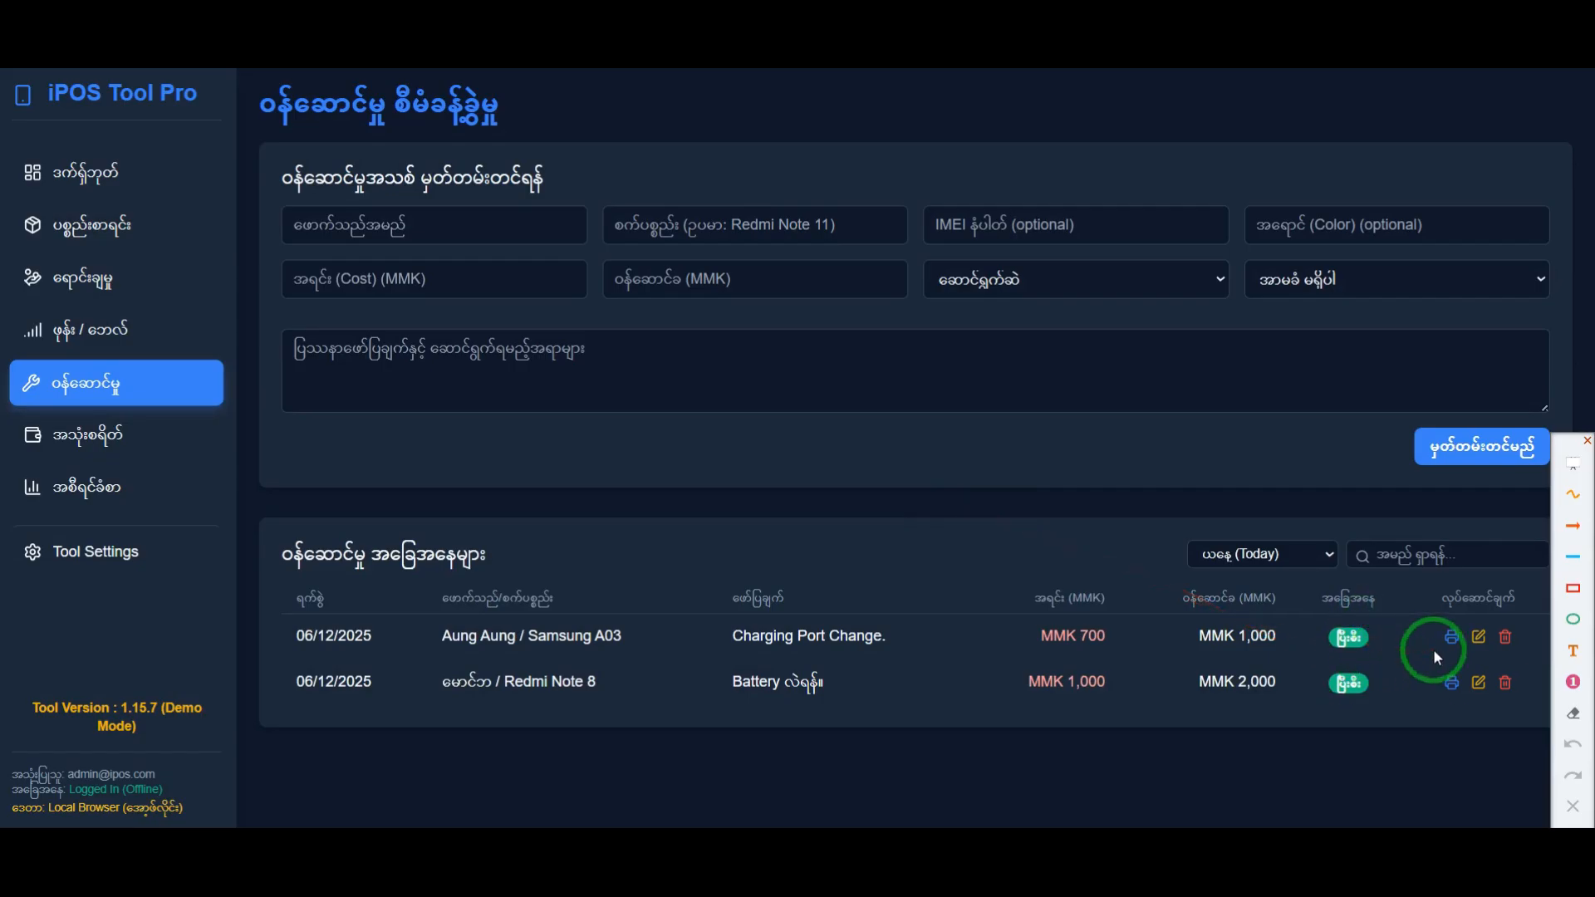
Step: Open the Samsung A03 record's job sheet print preview and examine its customer, device and service details
{"action": "left_click", "coordinate": [1452, 638]}
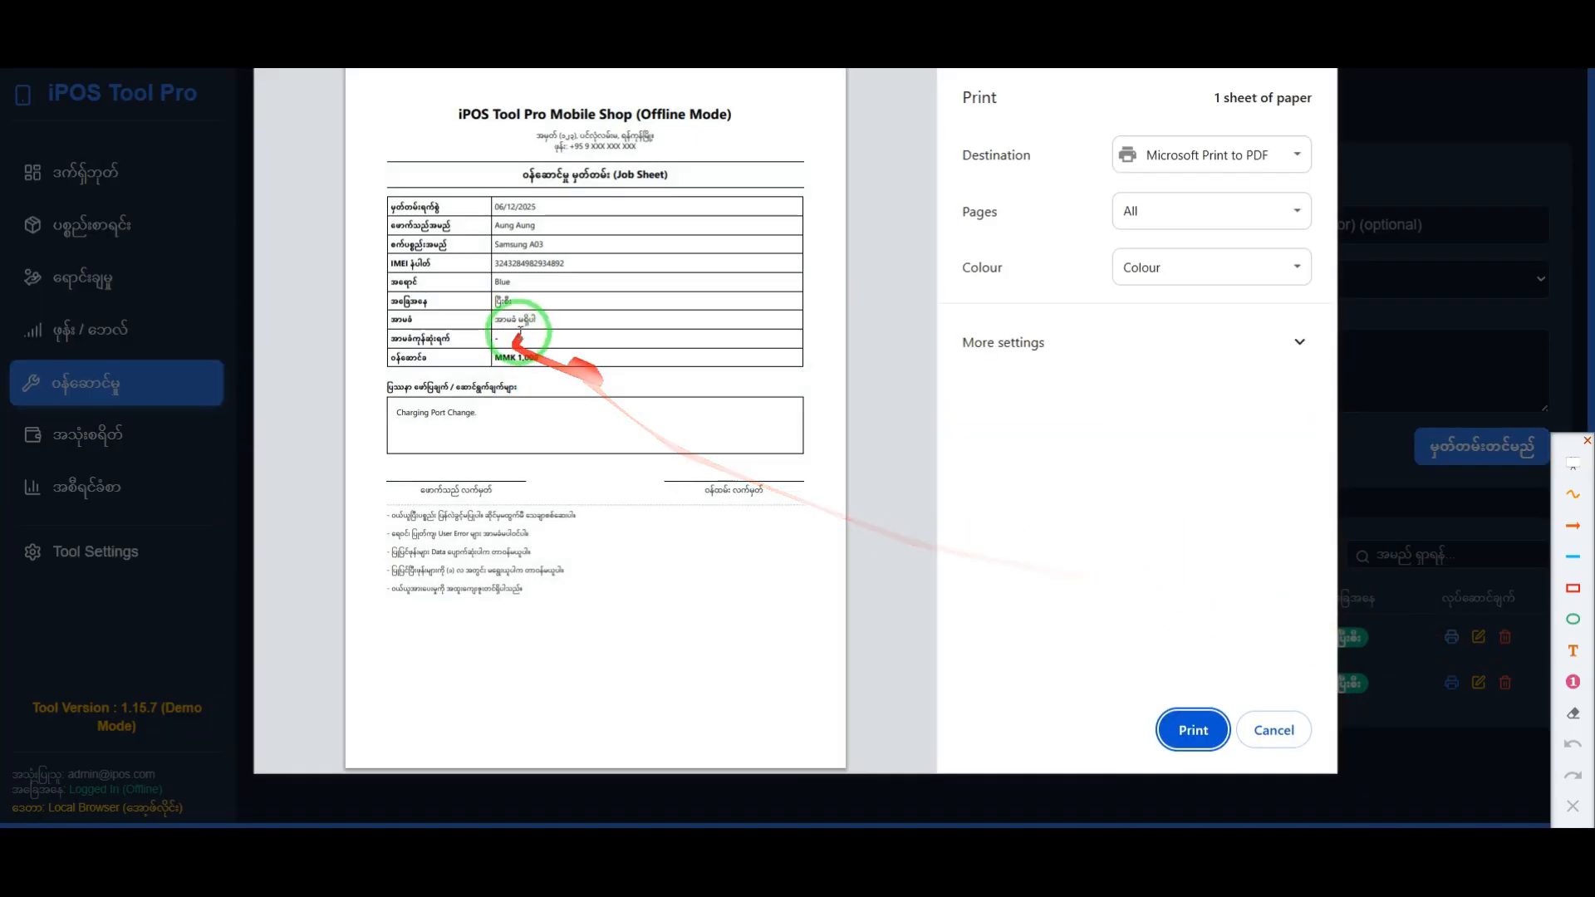
{"action": "scroll", "coordinate": [424, 225], "scroll_direction": "up", "scroll_amount": 3}
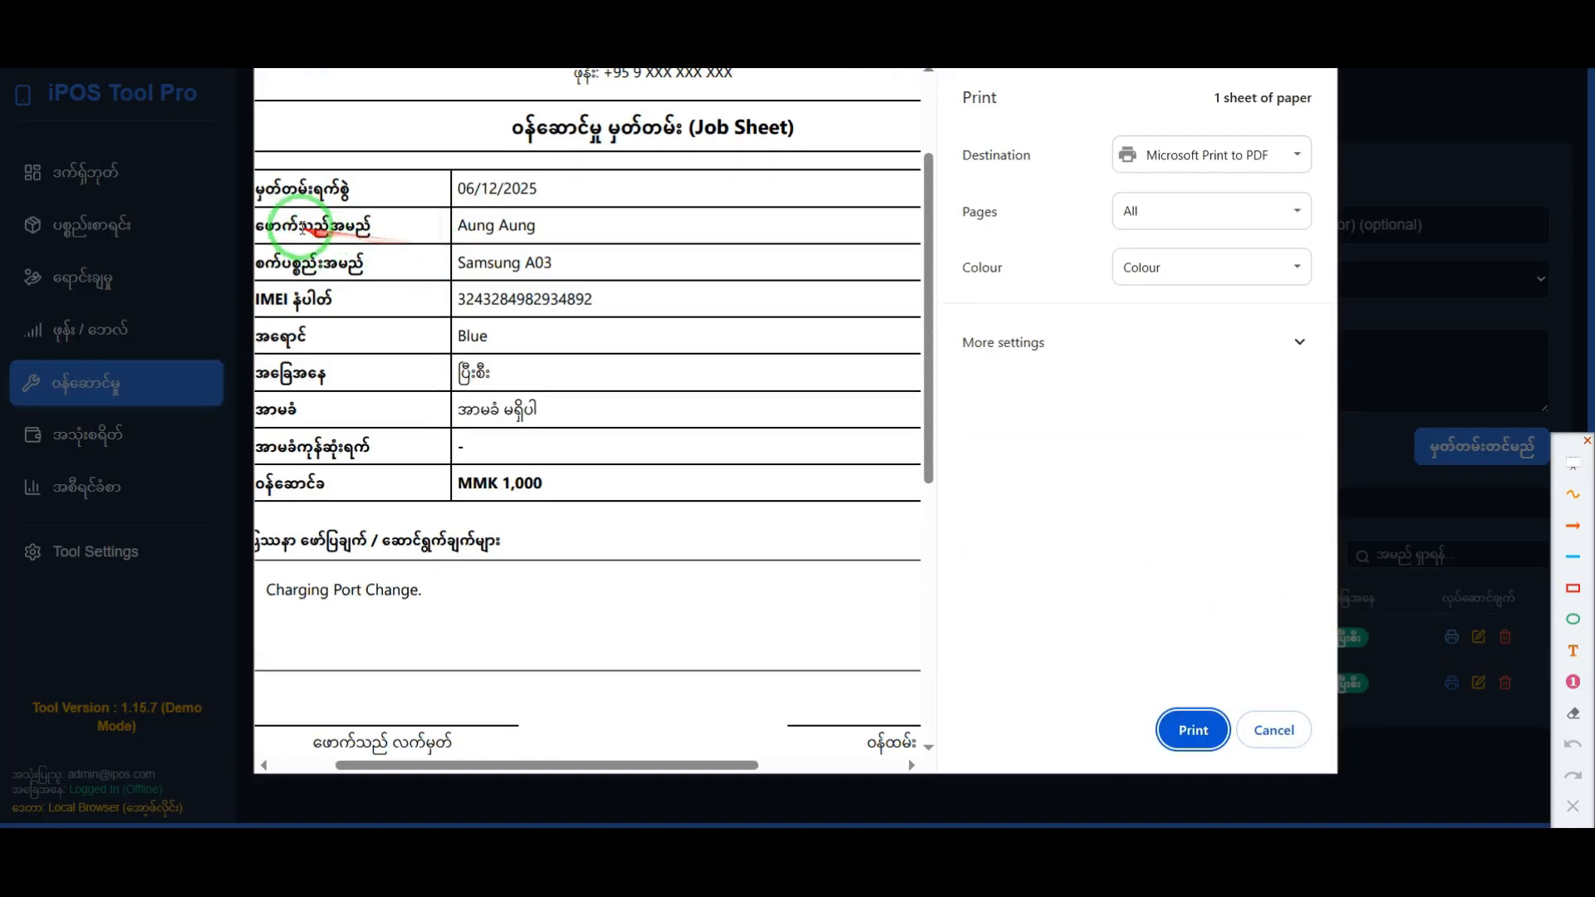
{"action": "left_click_drag", "start_coordinate": [535, 229], "coordinate": [441, 226]}
{"action": "scroll", "coordinate": [545, 346], "scroll_direction": "down", "scroll_amount": 3}
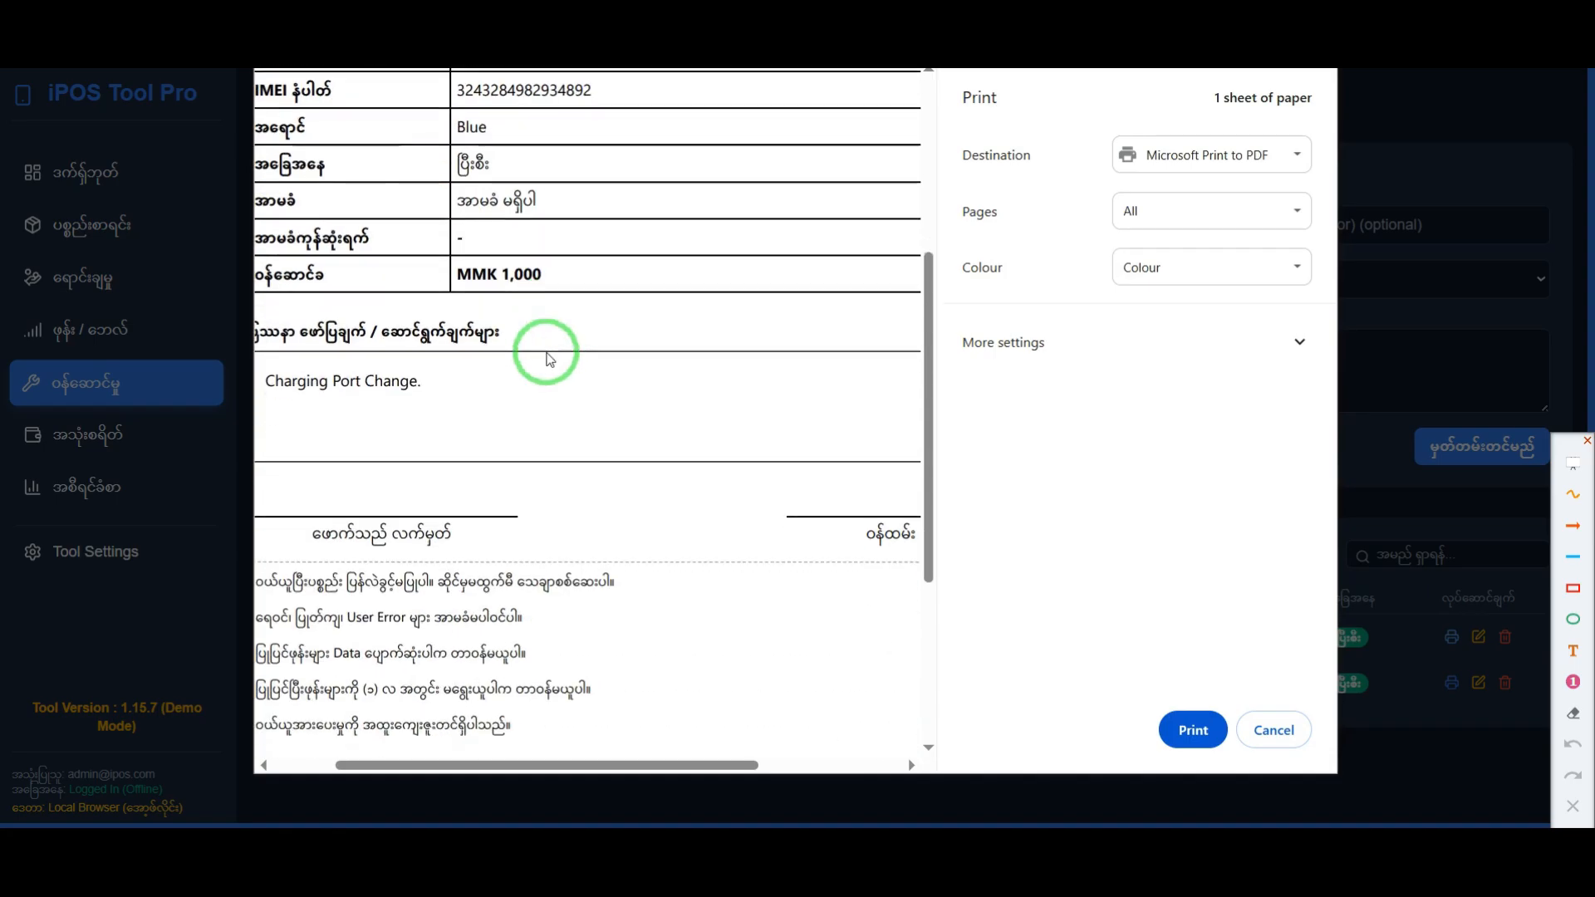
Step: Examine the Samsung A03 job sheet's repair description, signature lines and service terms in the print preview, and close it without printing
{"action": "scroll", "coordinate": [541, 325], "scroll_direction": "up", "scroll_amount": 2}
{"action": "left_click", "coordinate": [578, 255]}
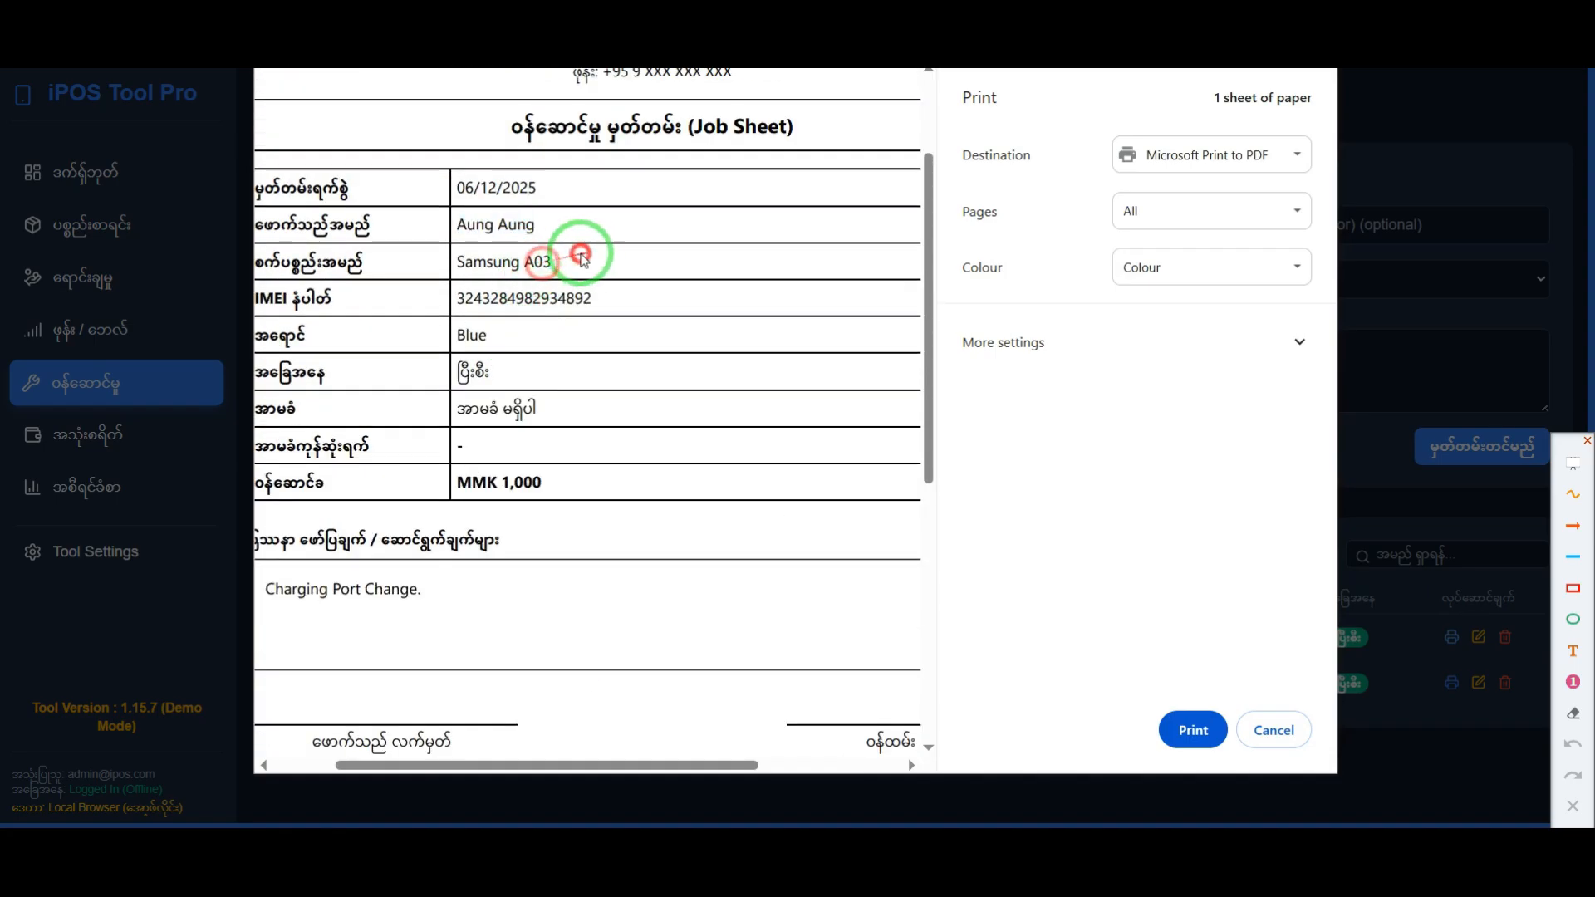
{"action": "scroll", "coordinate": [538, 353], "scroll_direction": "down", "scroll_amount": 3}
{"action": "scroll", "coordinate": [500, 404], "scroll_direction": "down", "scroll_amount": 3}
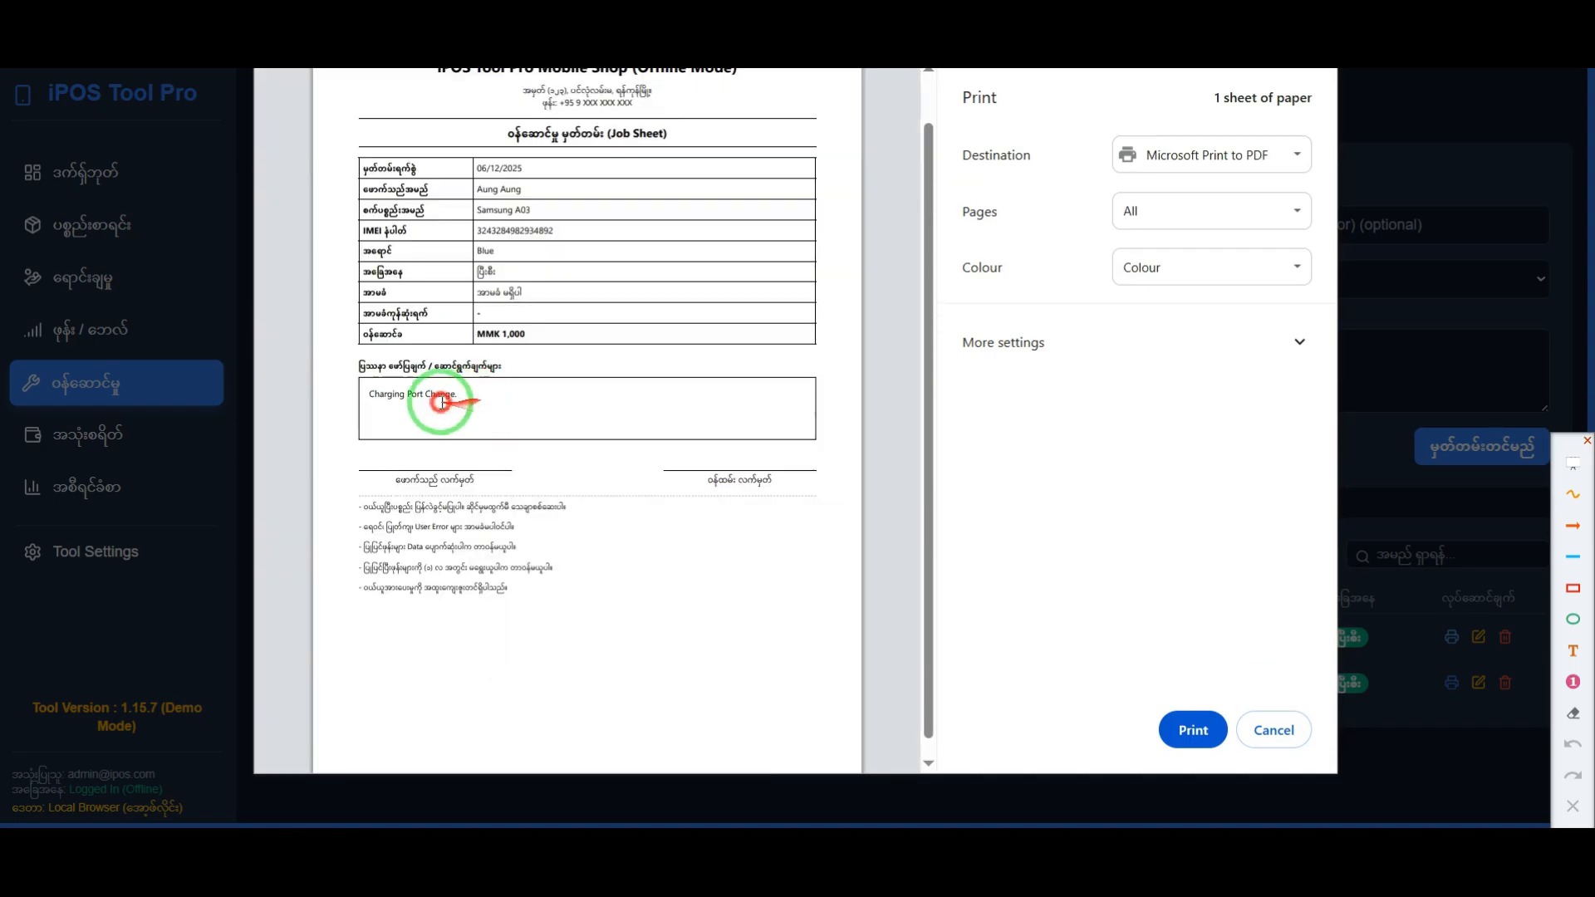
{"action": "scroll", "coordinate": [390, 498], "scroll_direction": "up", "scroll_amount": 3}
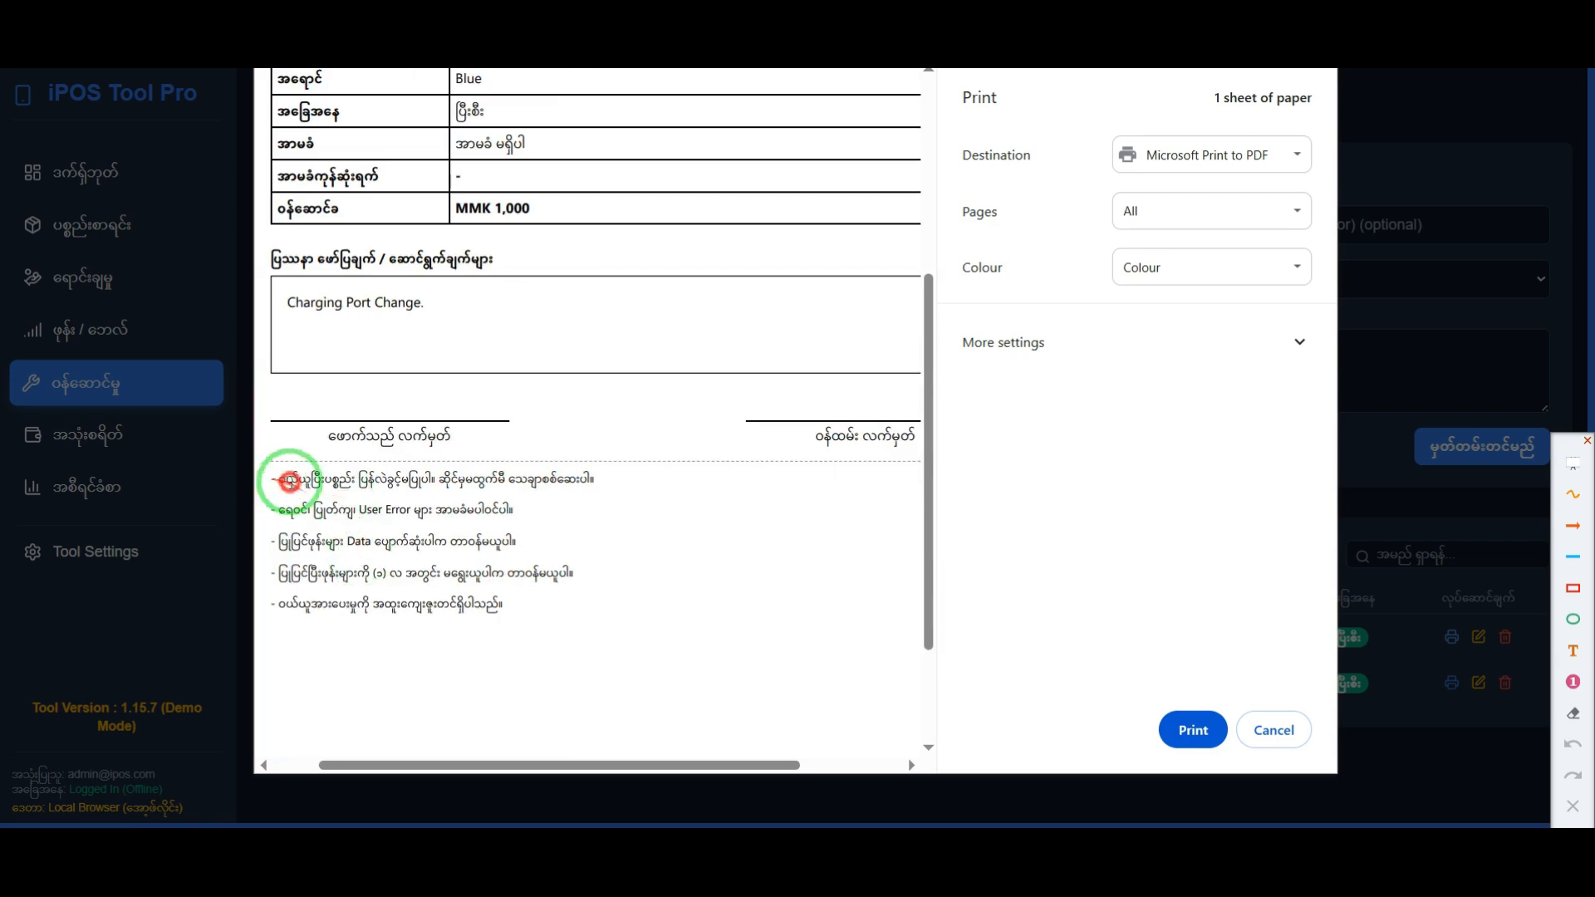
{"action": "left_click_drag", "start_coordinate": [289, 481], "coordinate": [596, 569]}
{"action": "left_click", "coordinate": [596, 575]}
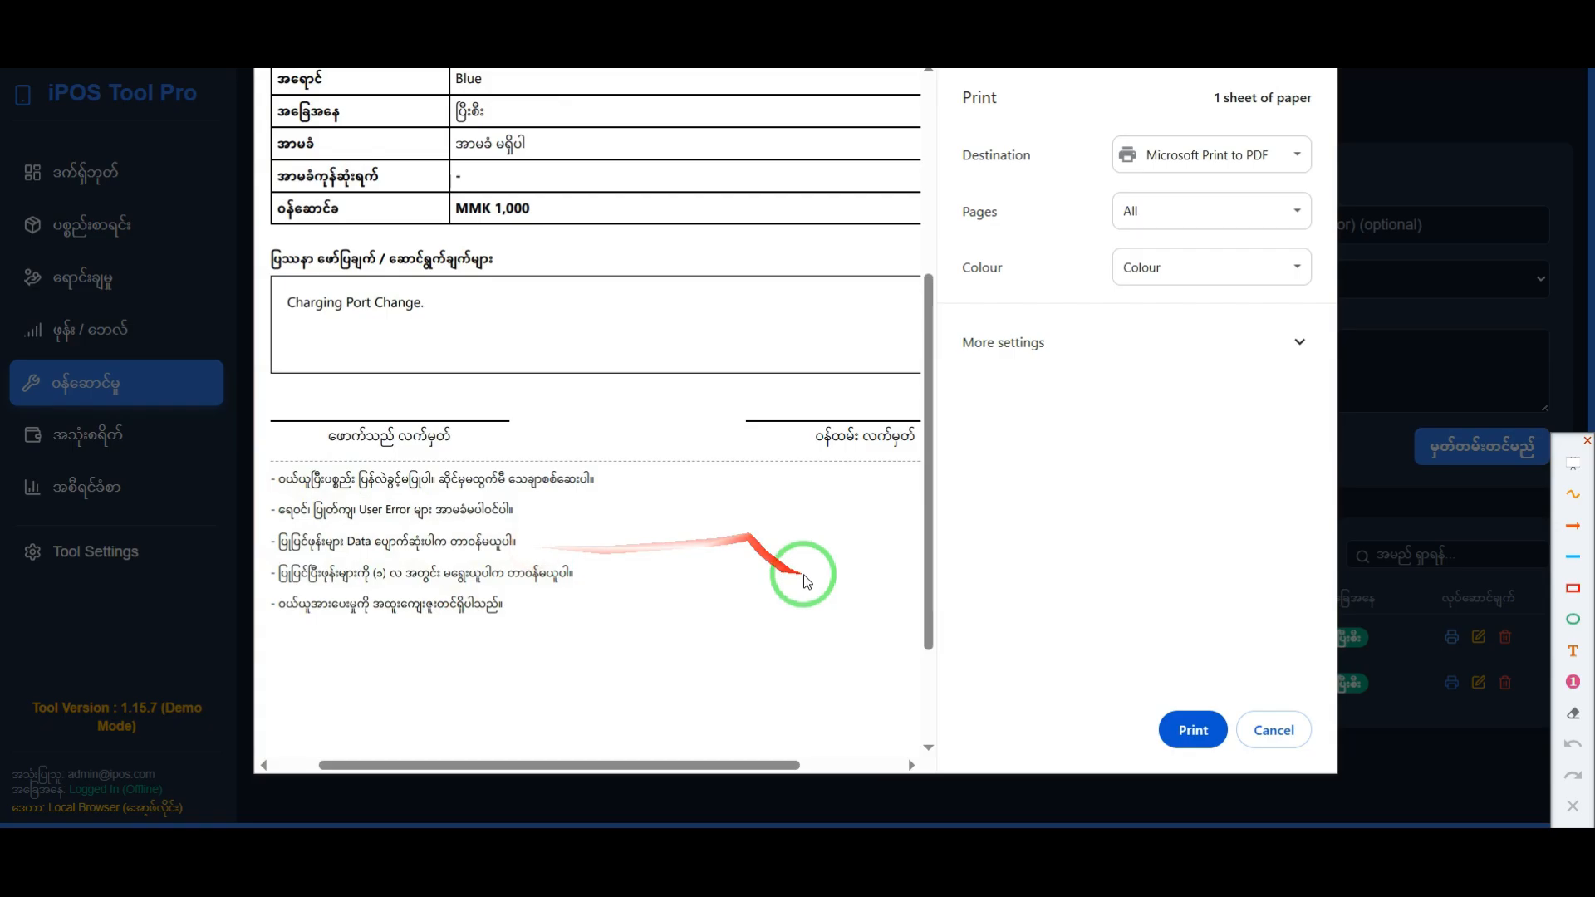
{"action": "scroll", "coordinate": [736, 550], "scroll_direction": "down", "scroll_amount": 3}
{"action": "scroll", "coordinate": [747, 531], "scroll_direction": "up", "scroll_amount": 2}
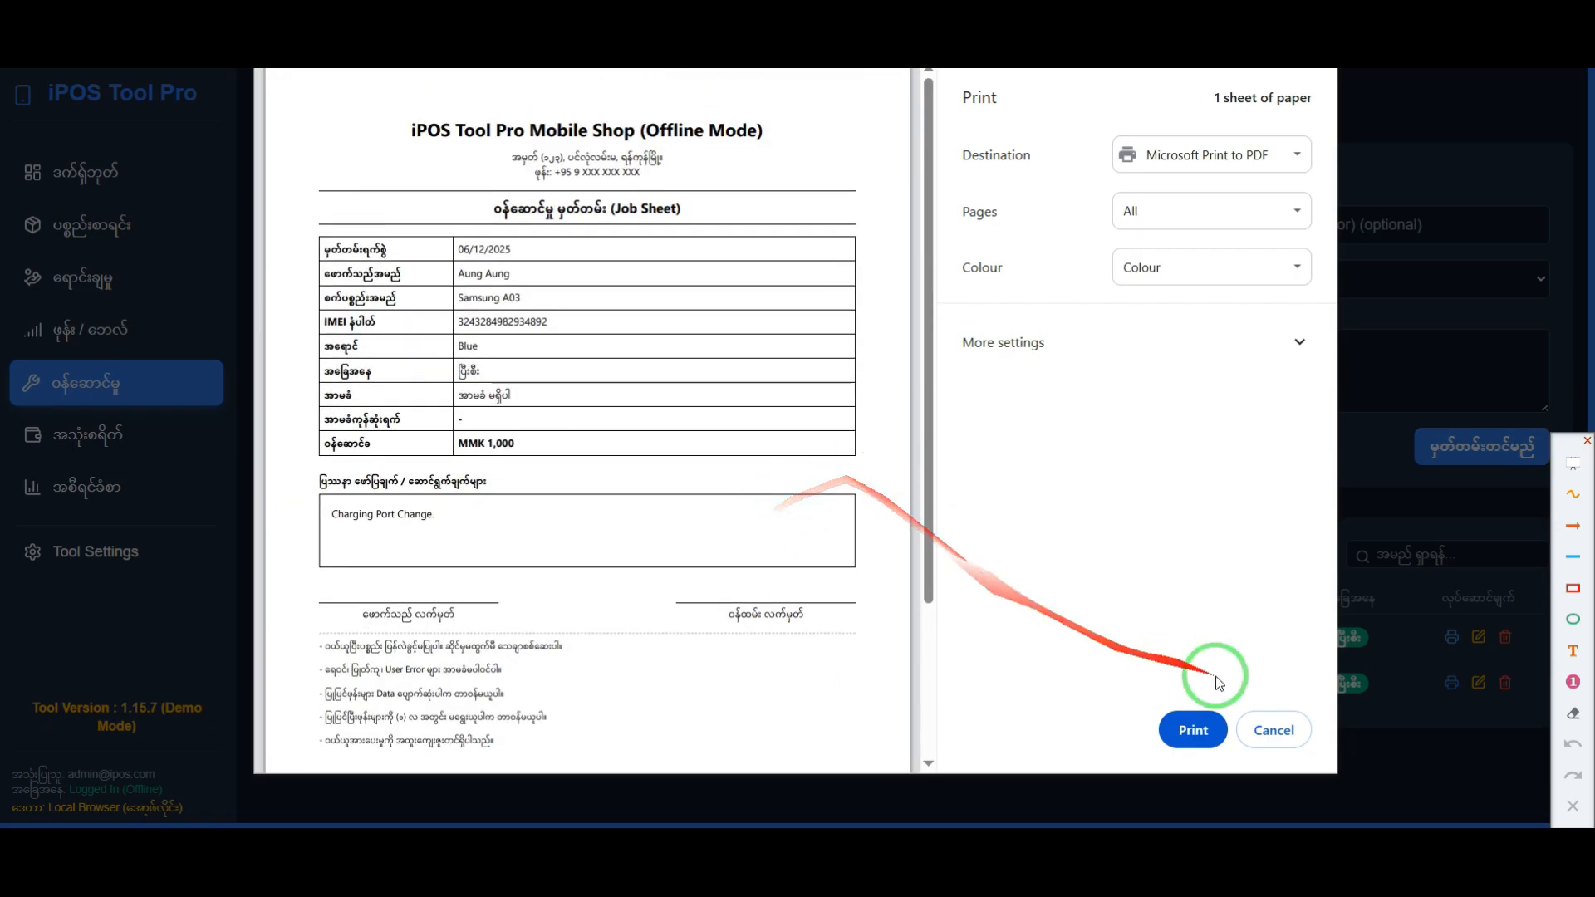
{"action": "left_click", "coordinate": [1272, 730]}
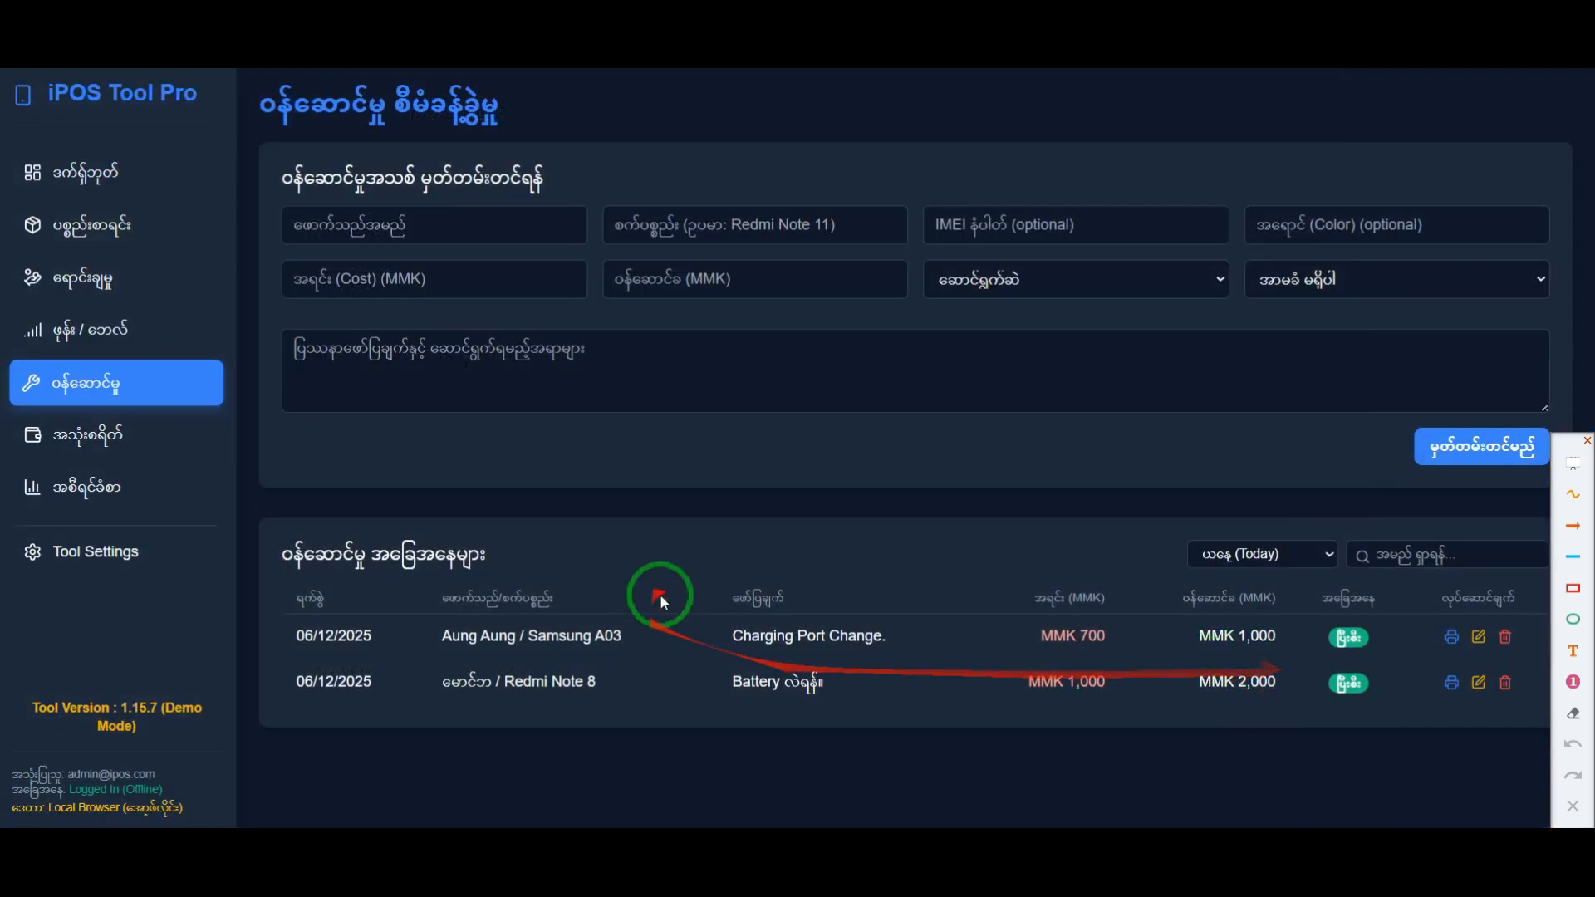
Step: Temporarily frame the service list and its cost (အရင်း) and service fee (ဝန်ဆောင်ခ) values in red, and clear the frames
{"action": "left_click", "coordinate": [1571, 589]}
{"action": "mouse_move", "coordinate": [262, 582]}
{"action": "left_mouse_down"}
{"action": "mouse_move", "coordinate": [641, 665]}
{"action": "mouse_move", "coordinate": [1442, 697]}
{"action": "mouse_move", "coordinate": [1319, 715]}
{"action": "mouse_move", "coordinate": [1307, 733]}
{"action": "left_mouse_up"}
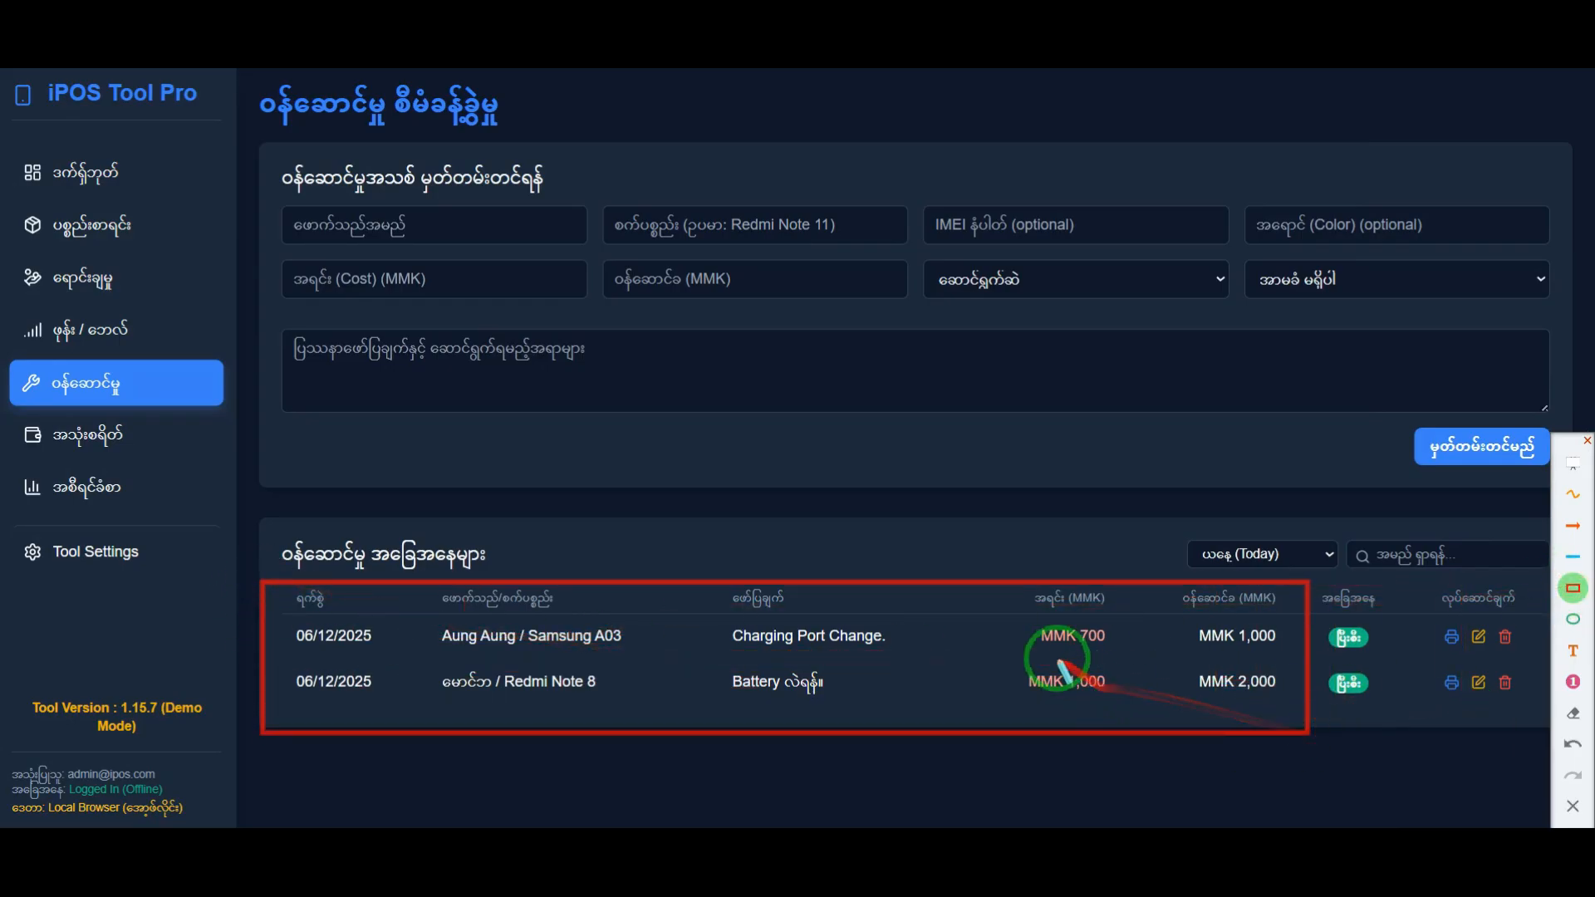
{"action": "mouse_move", "coordinate": [1002, 613]}
{"action": "left_mouse_down"}
{"action": "mouse_move", "coordinate": [1147, 669]}
{"action": "mouse_move", "coordinate": [1135, 716]}
{"action": "left_mouse_up"}
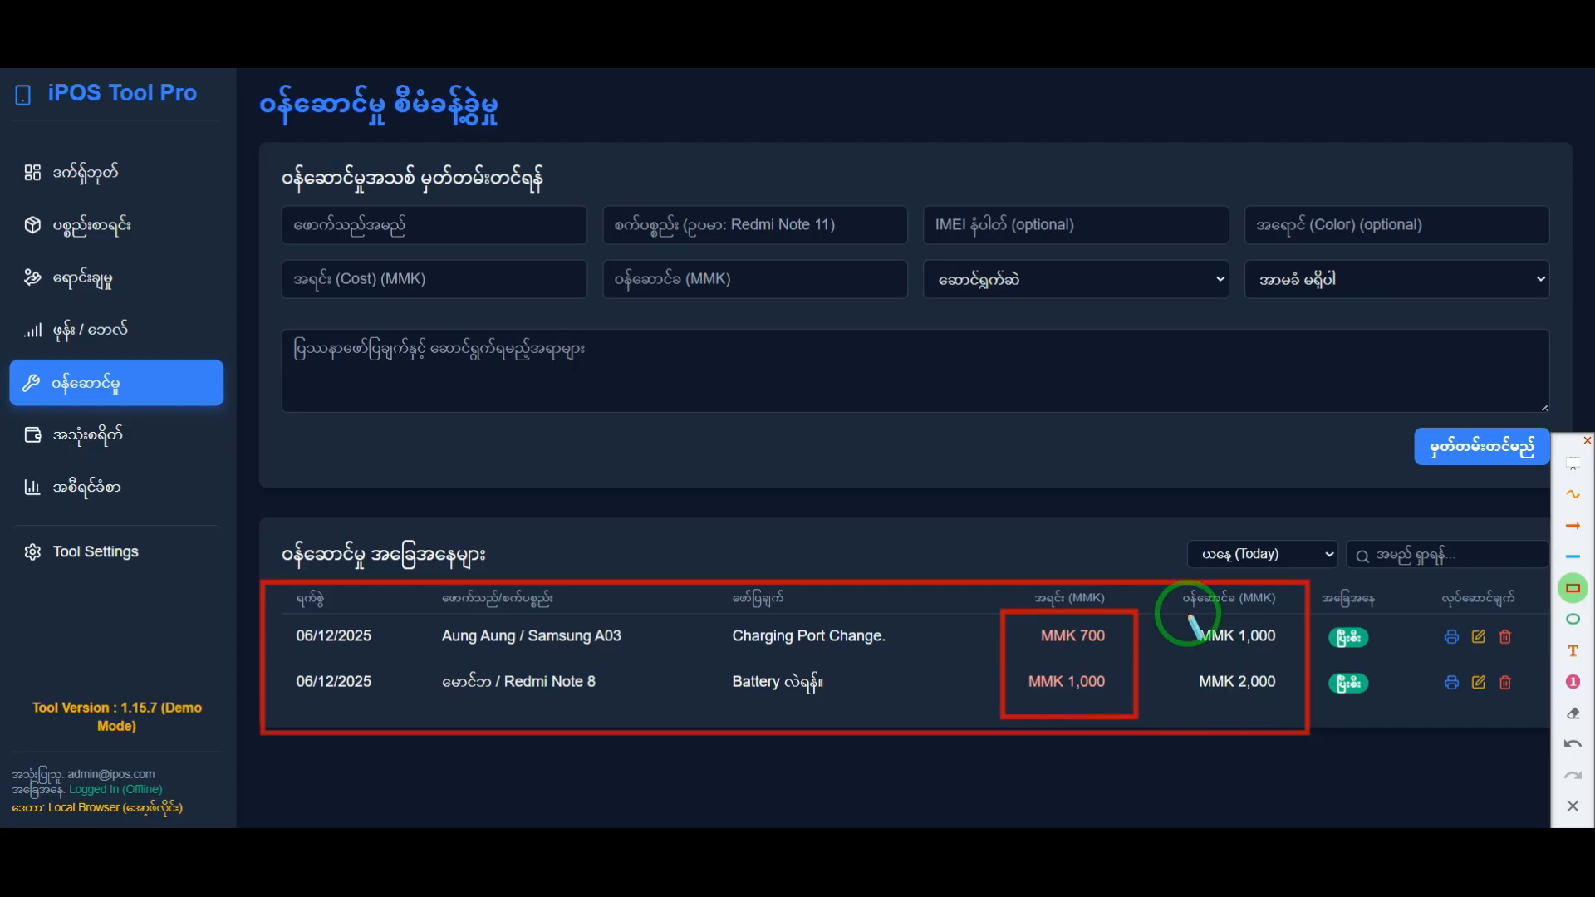
{"action": "mouse_move", "coordinate": [1188, 613]}
{"action": "left_mouse_down"}
{"action": "mouse_move", "coordinate": [1288, 687]}
{"action": "mouse_move", "coordinate": [1290, 706]}
{"action": "left_mouse_up"}
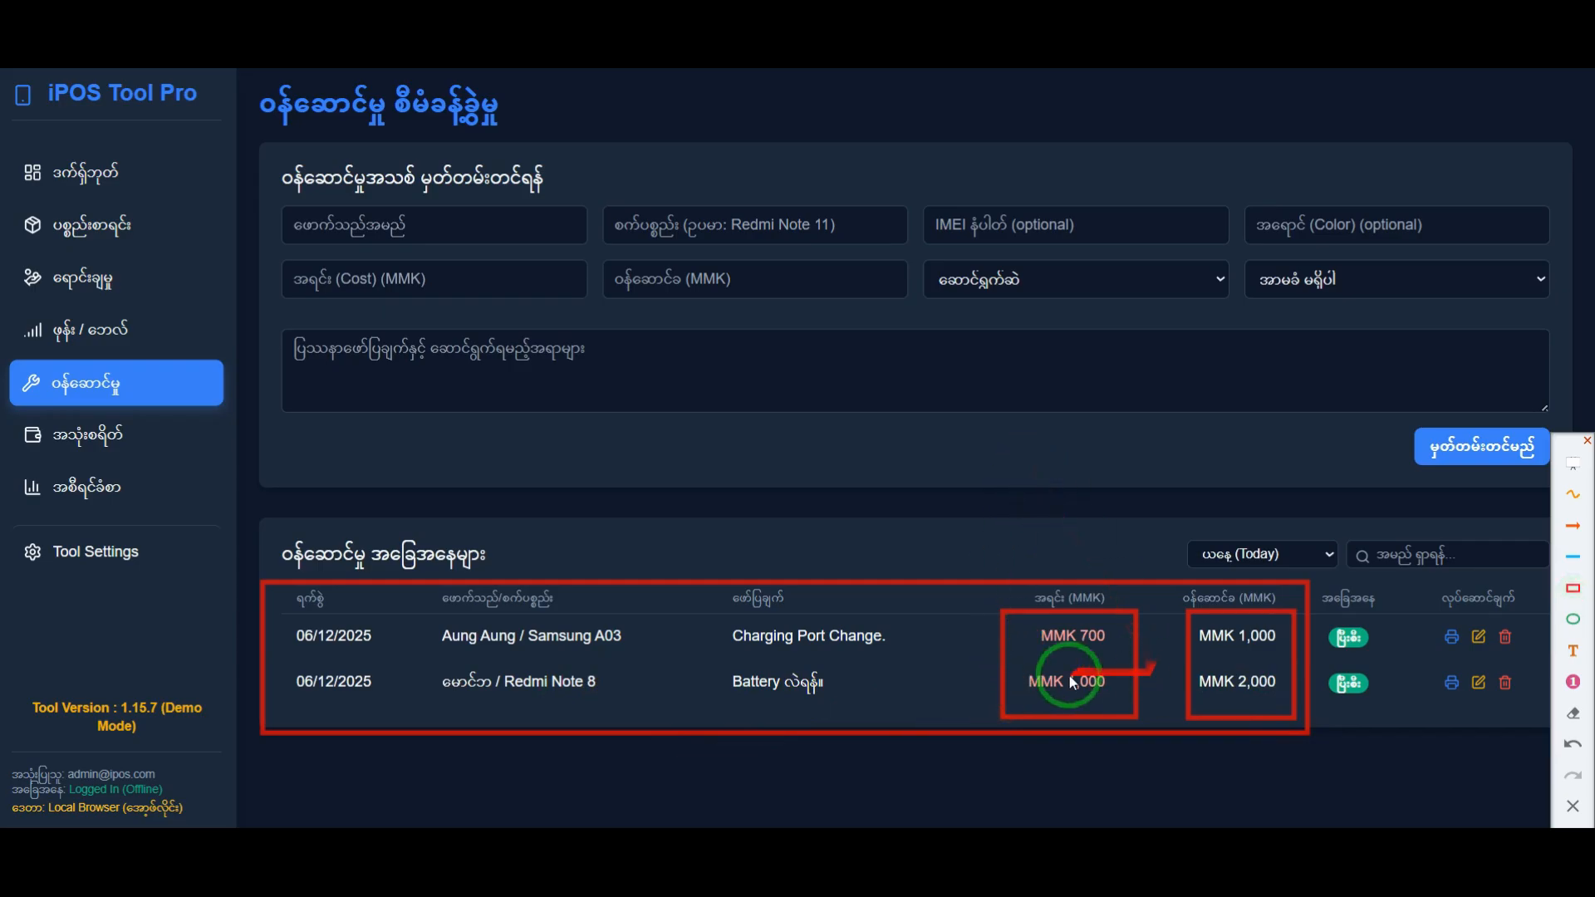
{"action": "left_click", "coordinate": [1576, 804]}
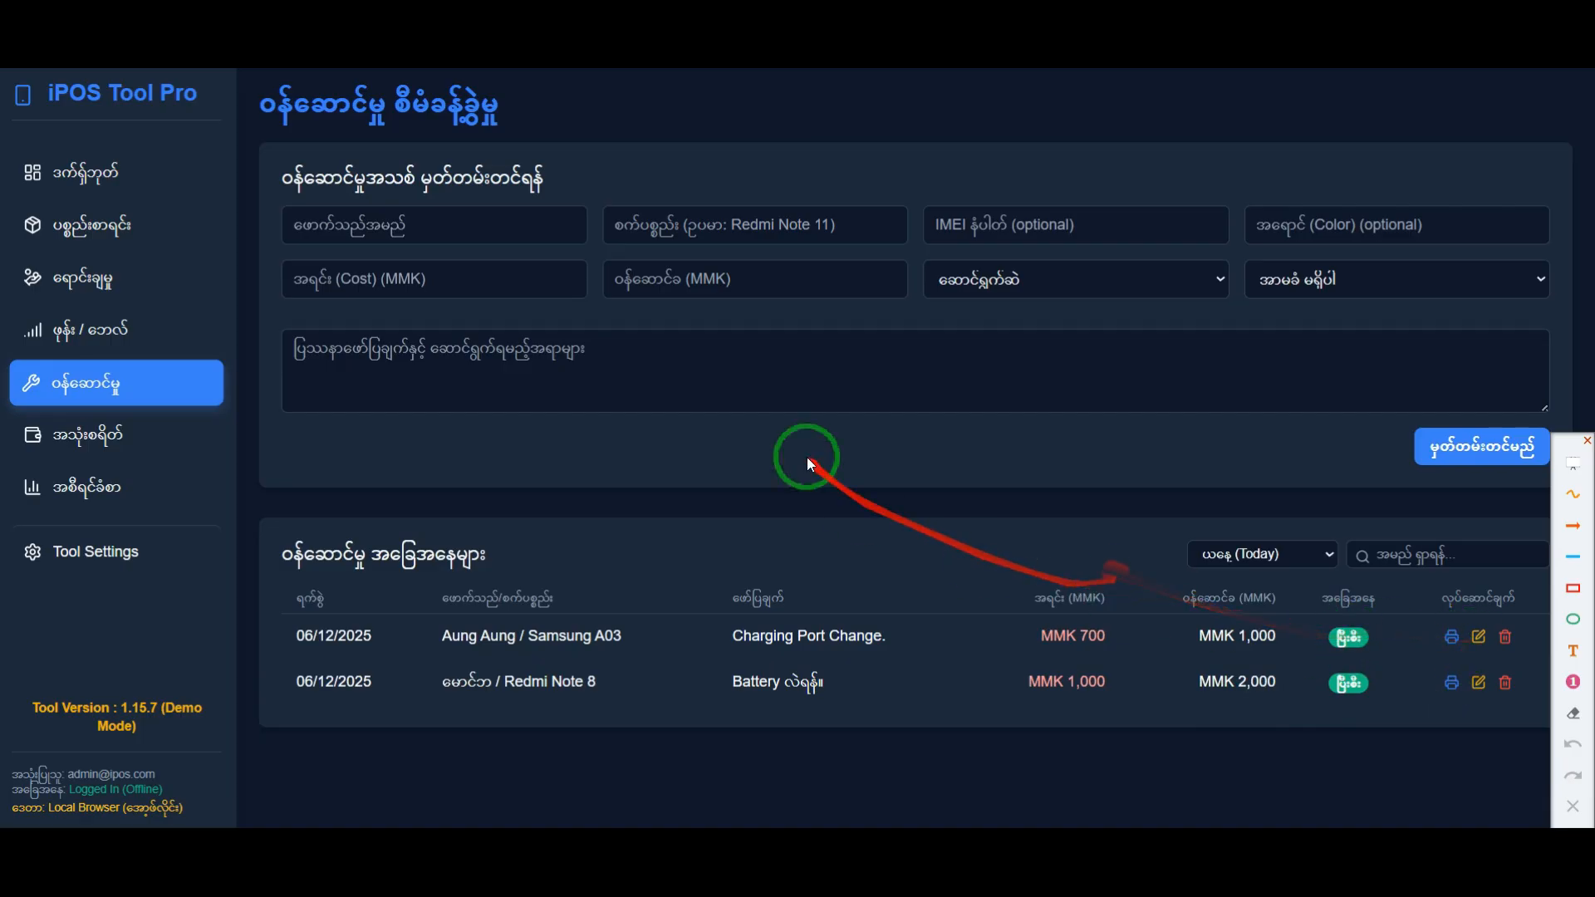
Step: Compare today's total income on the dashboard with the individual service fees of the two repairs in the service list
{"action": "left_click", "coordinate": [81, 171]}
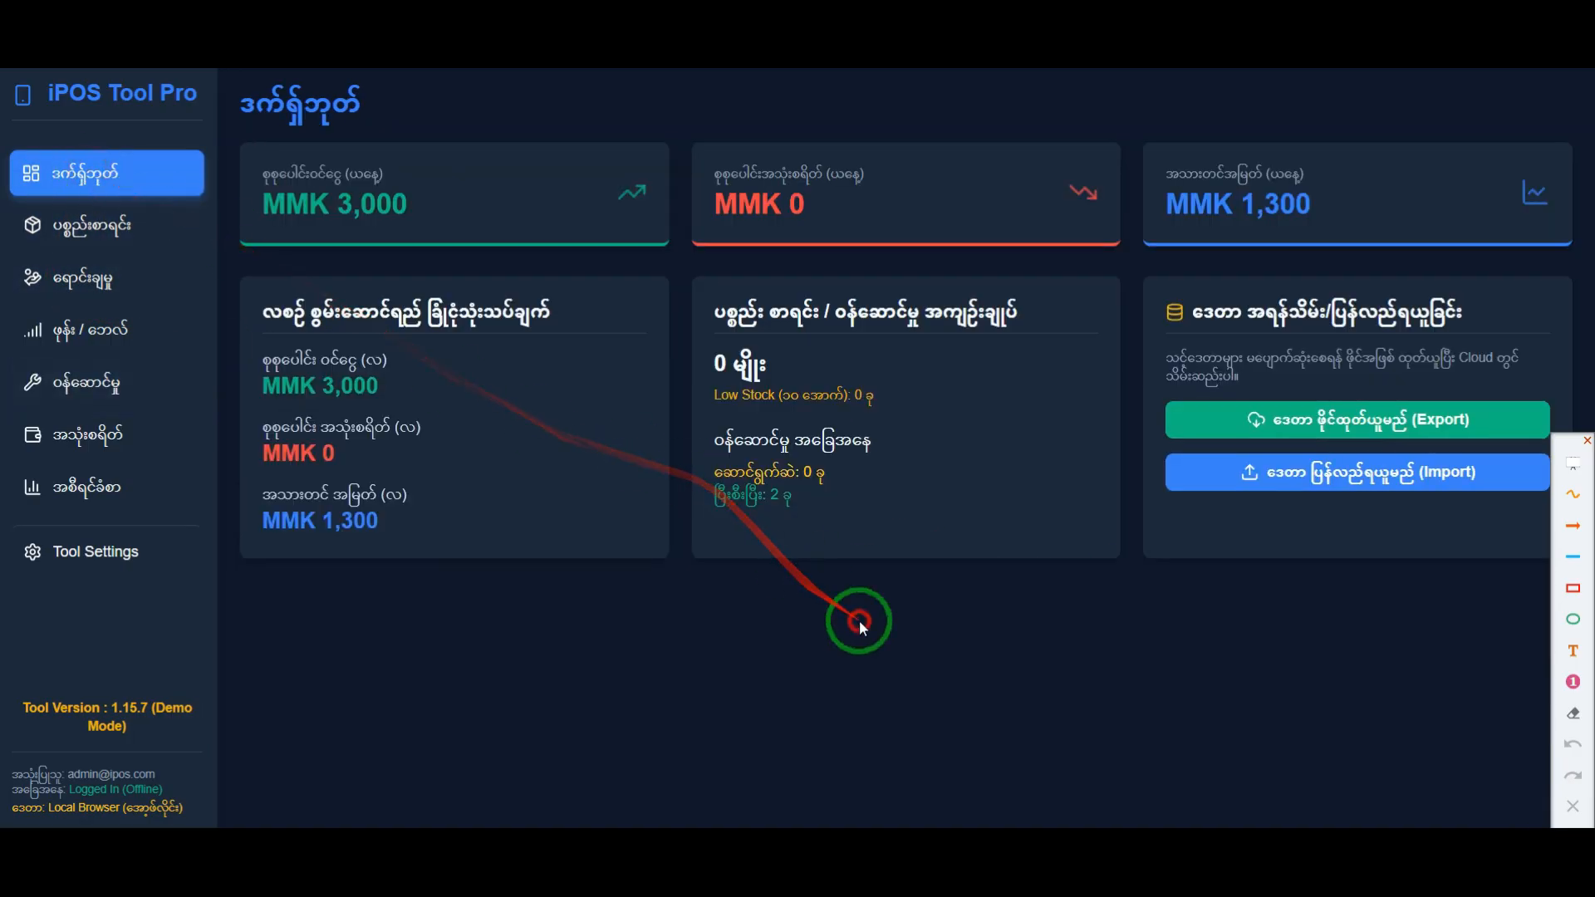
{"action": "left_click_drag", "start_coordinate": [275, 199], "coordinate": [486, 224]}
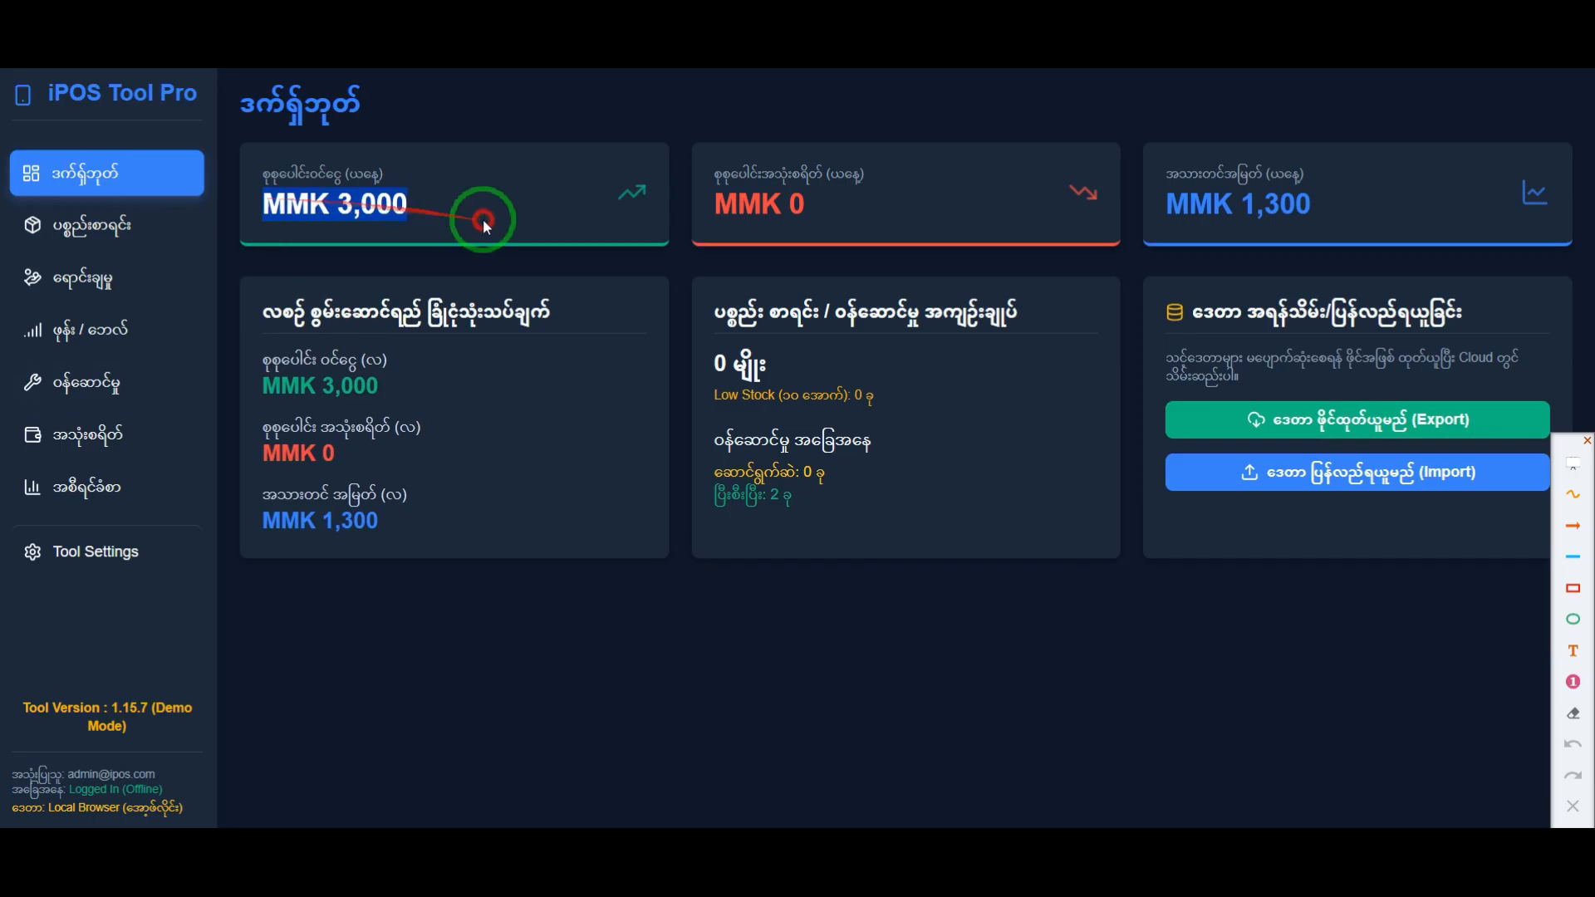
{"action": "left_click", "coordinate": [464, 260]}
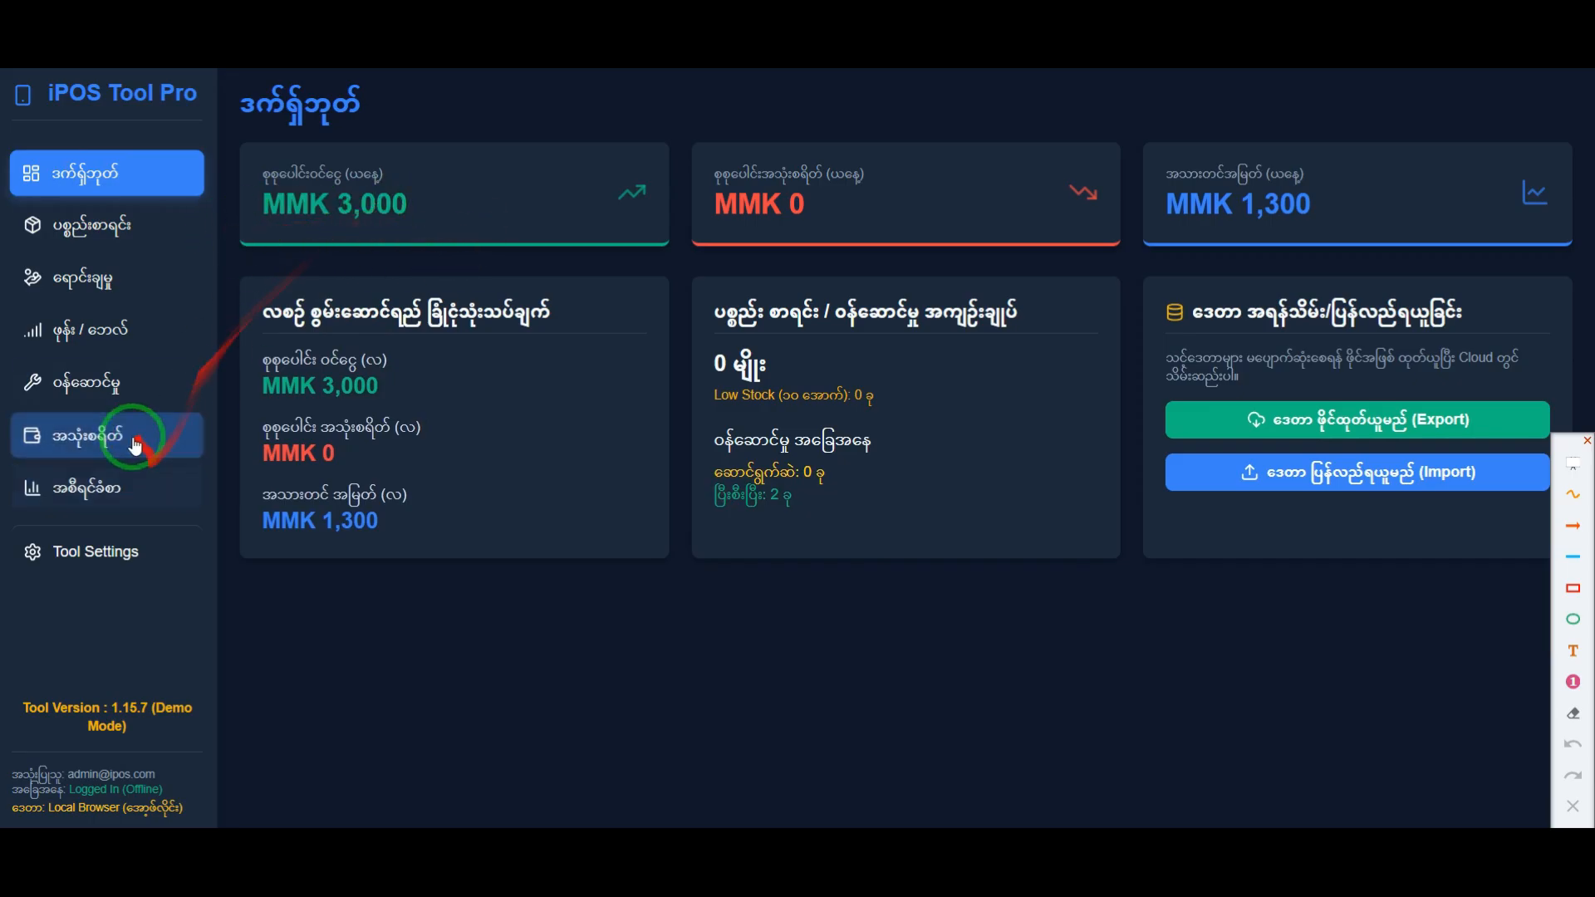
{"action": "left_click", "coordinate": [120, 393]}
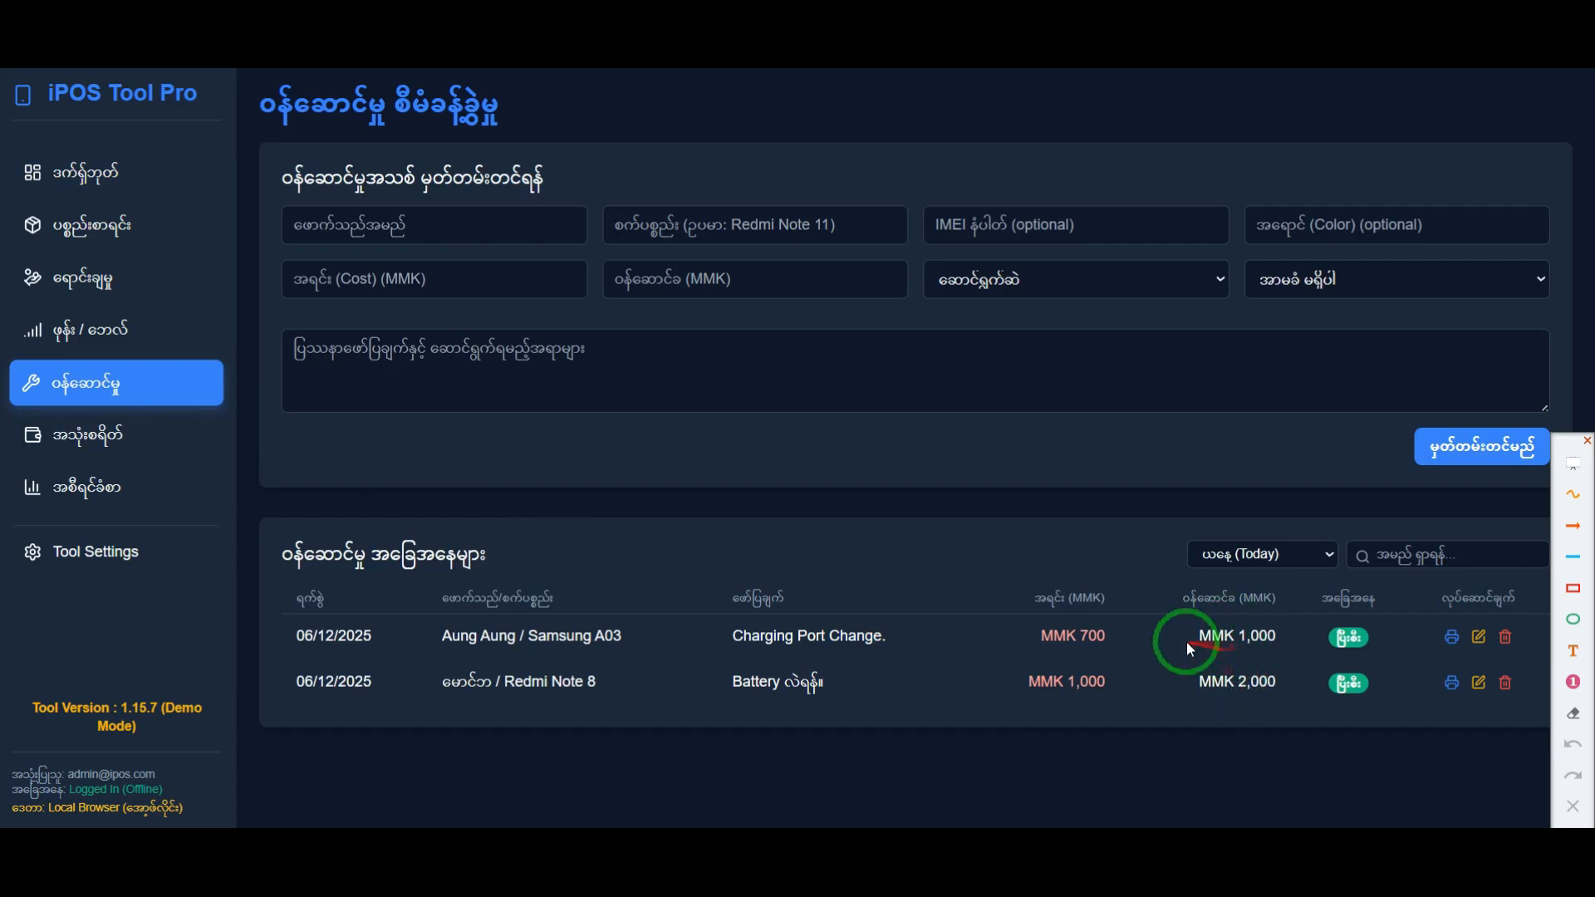
{"action": "left_click", "coordinate": [1202, 682]}
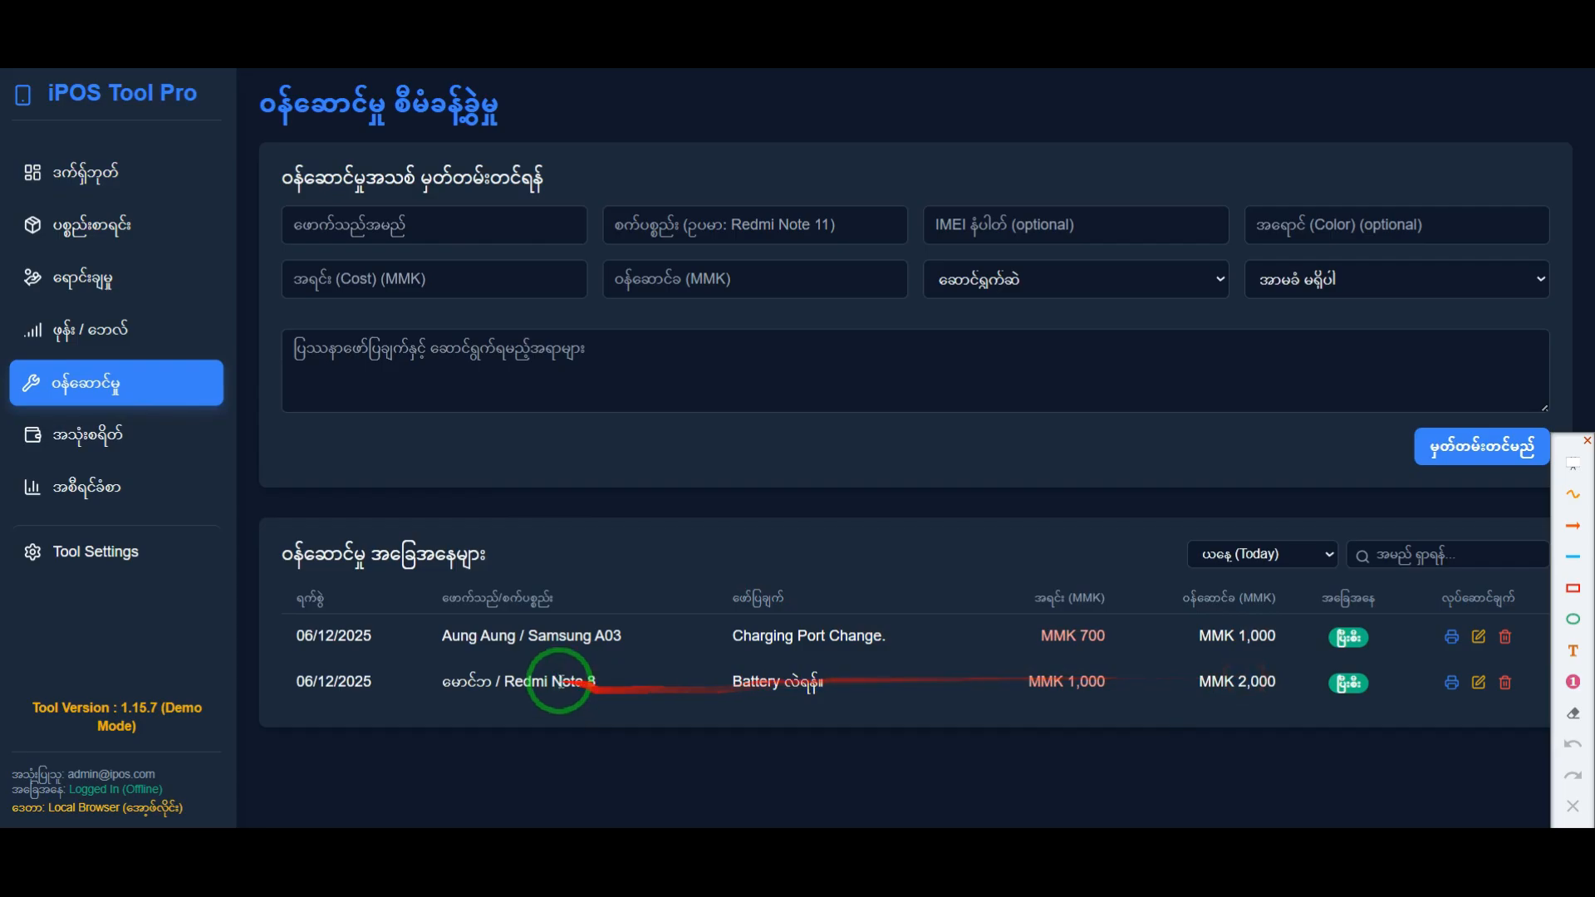
{"action": "left_click_drag", "start_coordinate": [1210, 683], "coordinate": [1276, 682]}
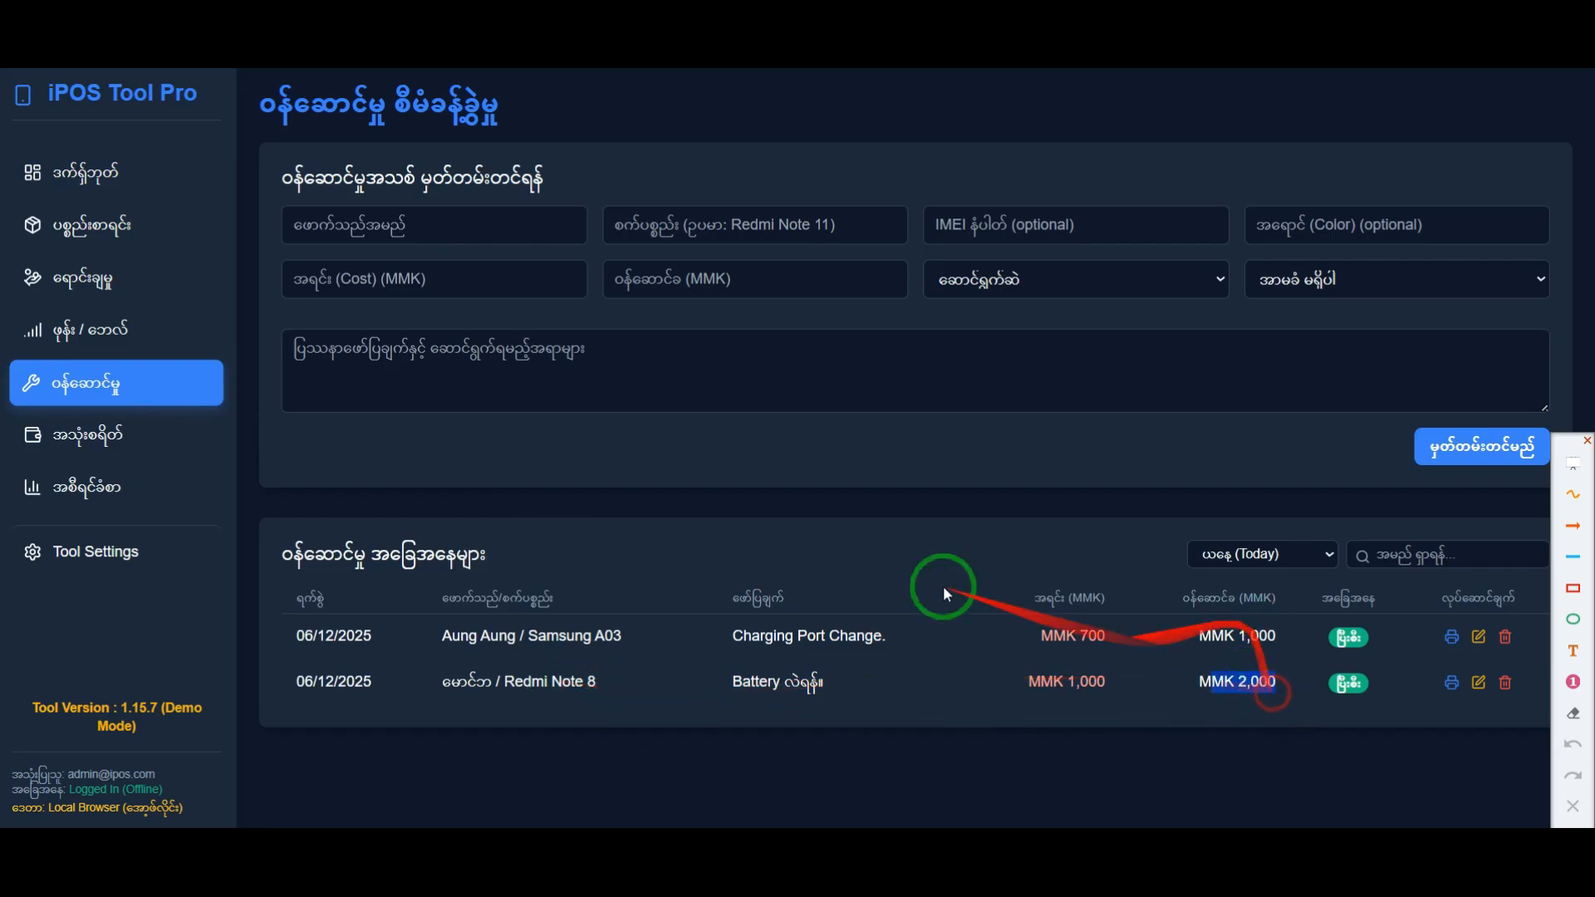
Step: Frame today's income and profit cards on the dashboard in red, check them against the service list's amounts, and clear the frames
{"action": "left_click", "coordinate": [23, 181]}
{"action": "left_click", "coordinate": [1575, 586]}
{"action": "mouse_move", "coordinate": [236, 146]}
{"action": "left_mouse_down"}
{"action": "mouse_move", "coordinate": [256, 171]}
{"action": "mouse_move", "coordinate": [681, 261]}
{"action": "left_mouse_up"}
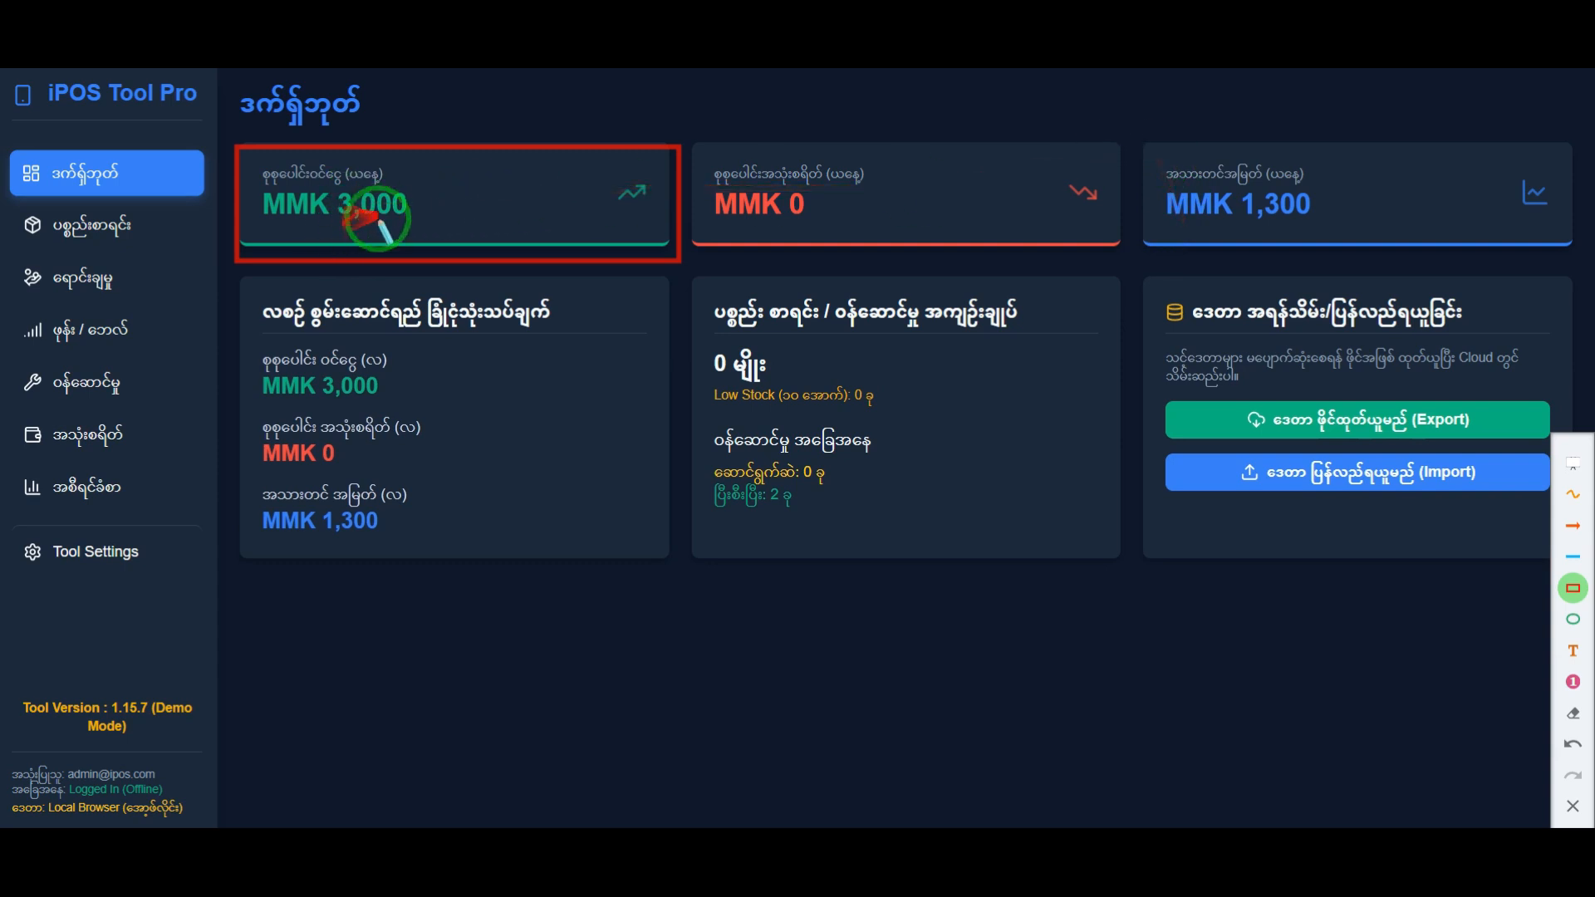
{"action": "mouse_move", "coordinate": [1151, 149]}
{"action": "left_mouse_down"}
{"action": "mouse_move", "coordinate": [1338, 247]}
{"action": "mouse_move", "coordinate": [1398, 224]}
{"action": "mouse_move", "coordinate": [1567, 229]}
{"action": "left_mouse_up"}
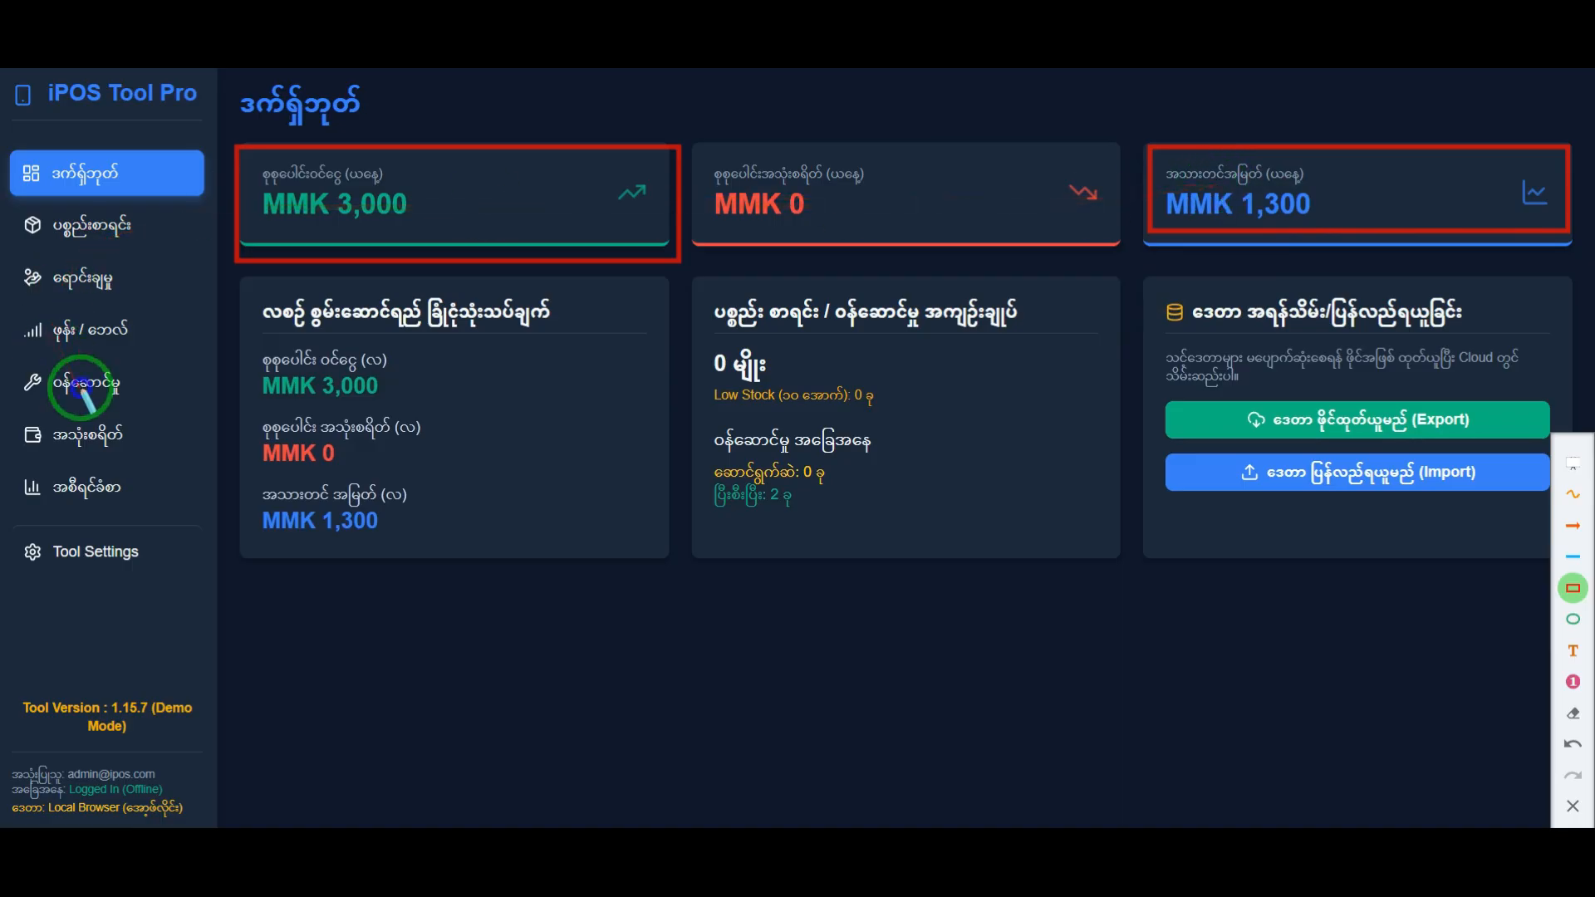
{"action": "left_click", "coordinate": [98, 440]}
{"action": "left_click", "coordinate": [199, 380]}
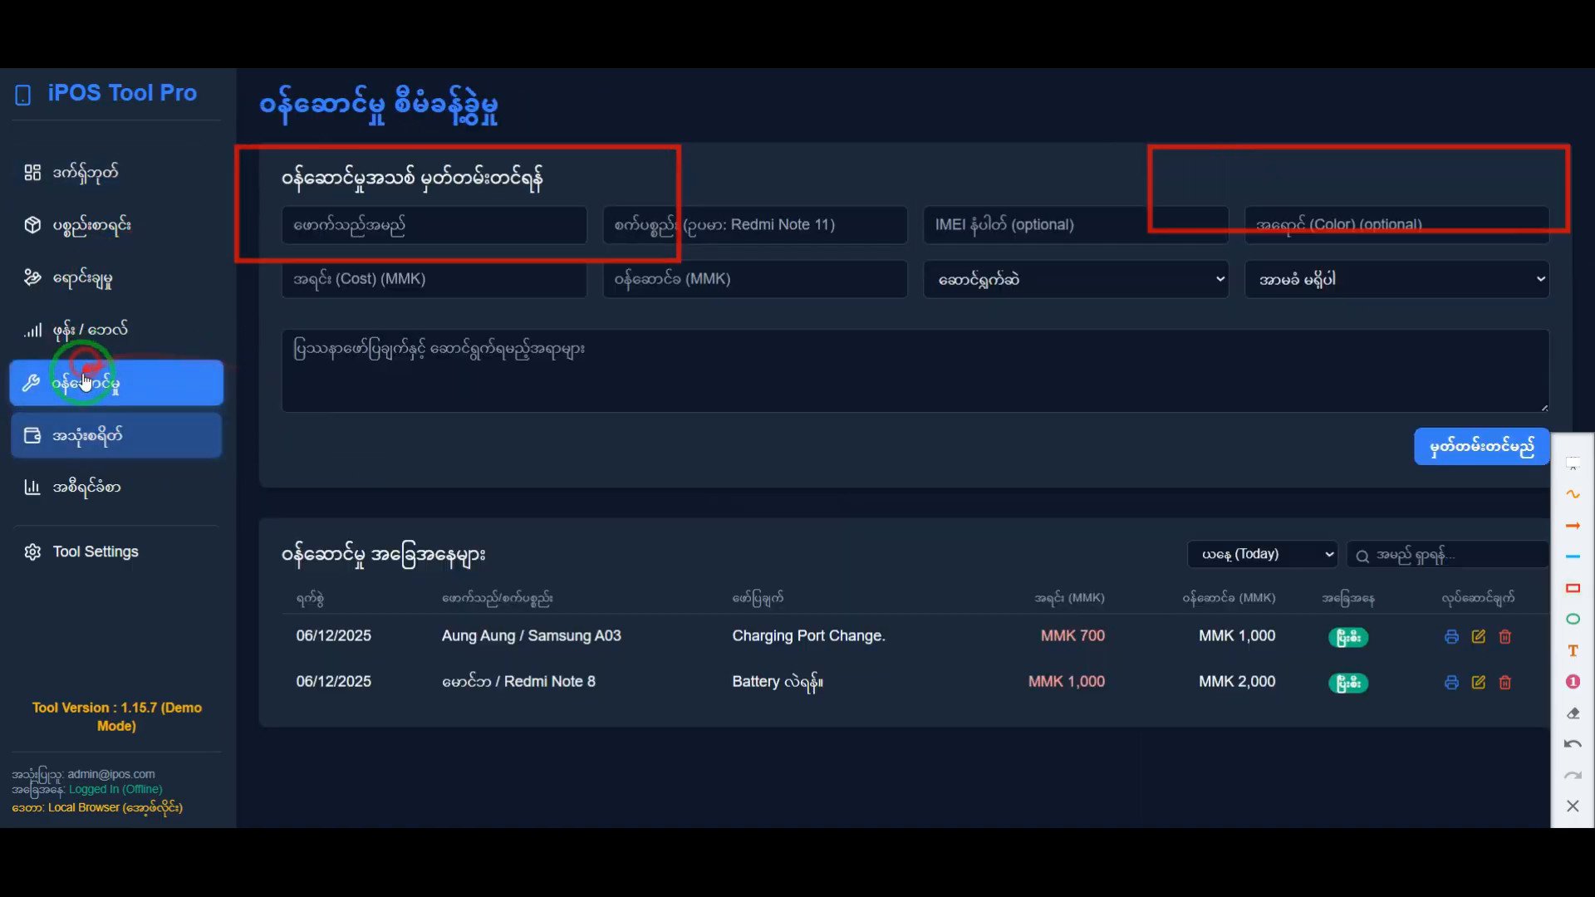
{"action": "left_click_drag", "start_coordinate": [1213, 653], "coordinate": [1089, 696]}
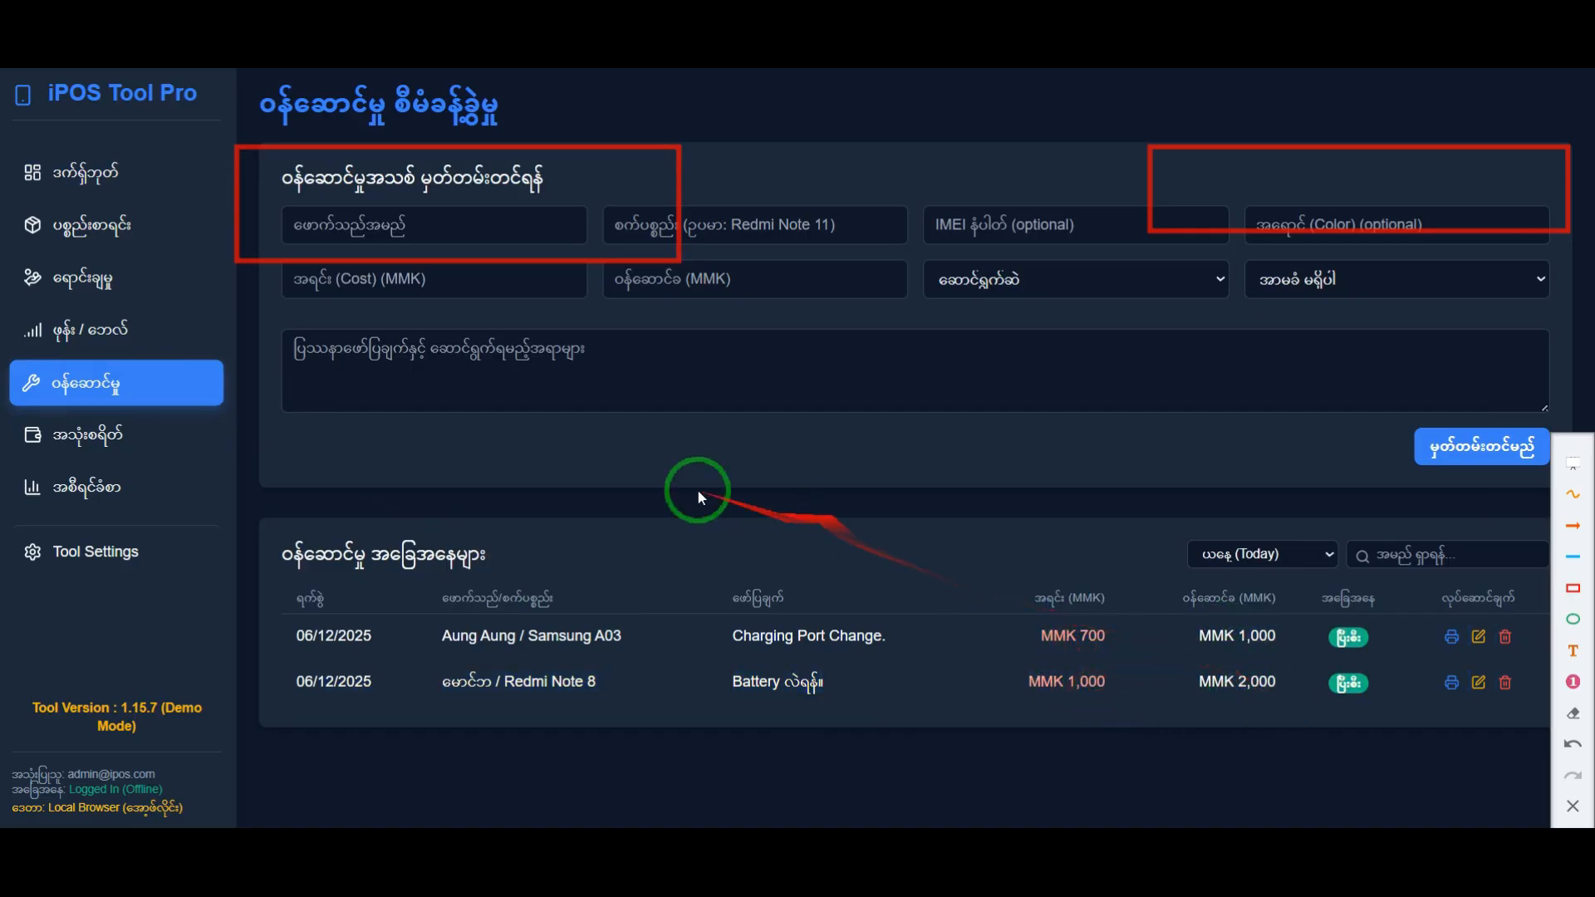
{"action": "left_click", "coordinate": [95, 170]}
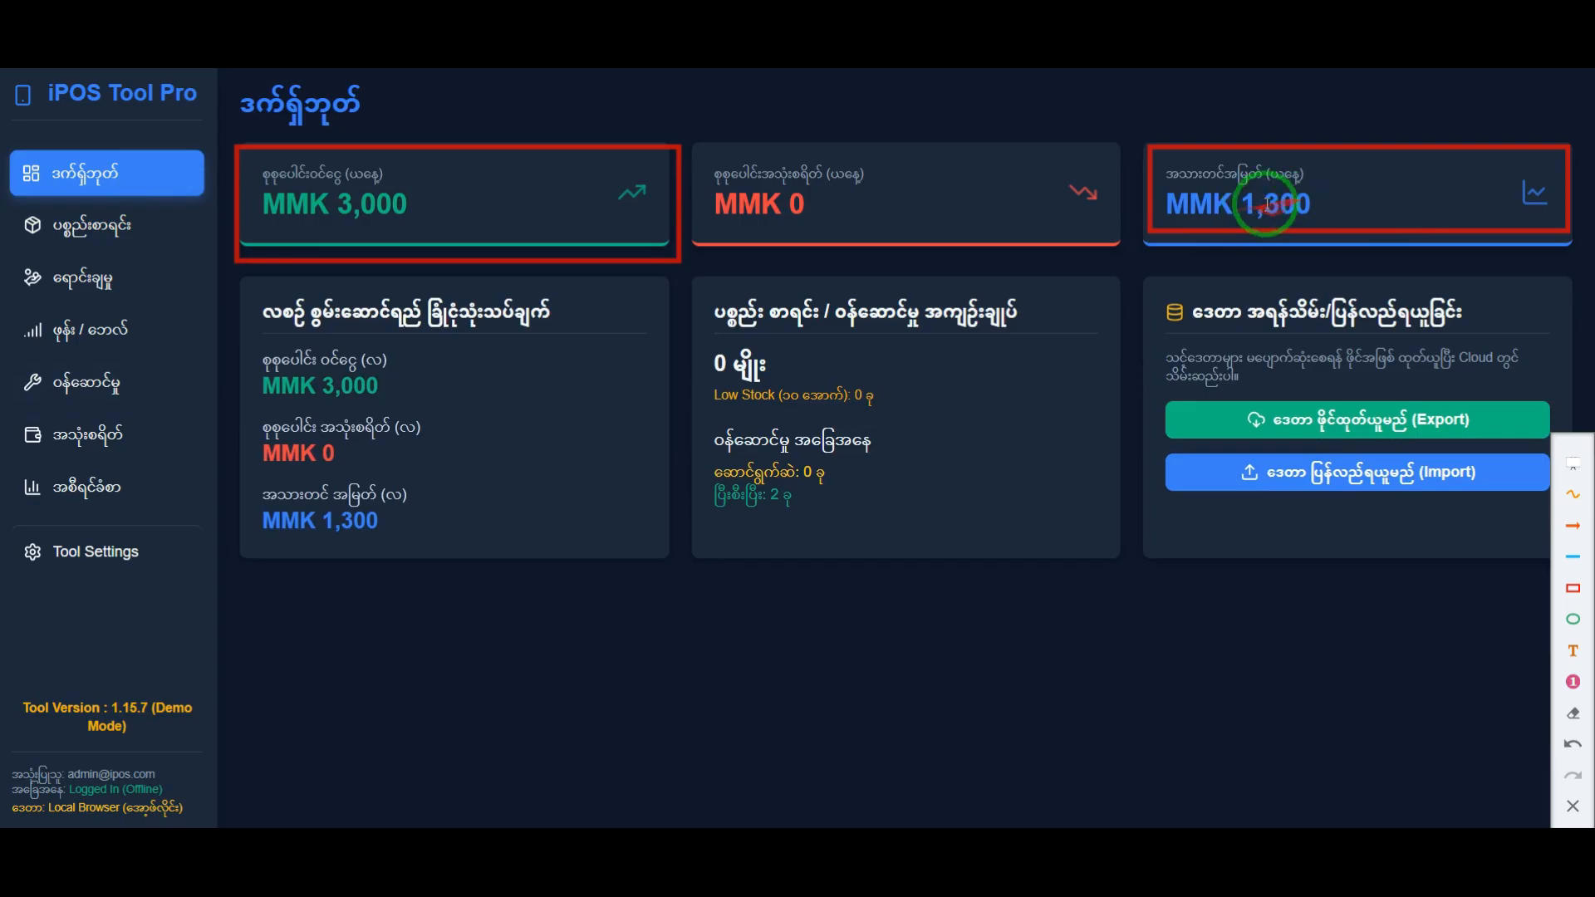
{"action": "left_click", "coordinate": [1573, 806]}
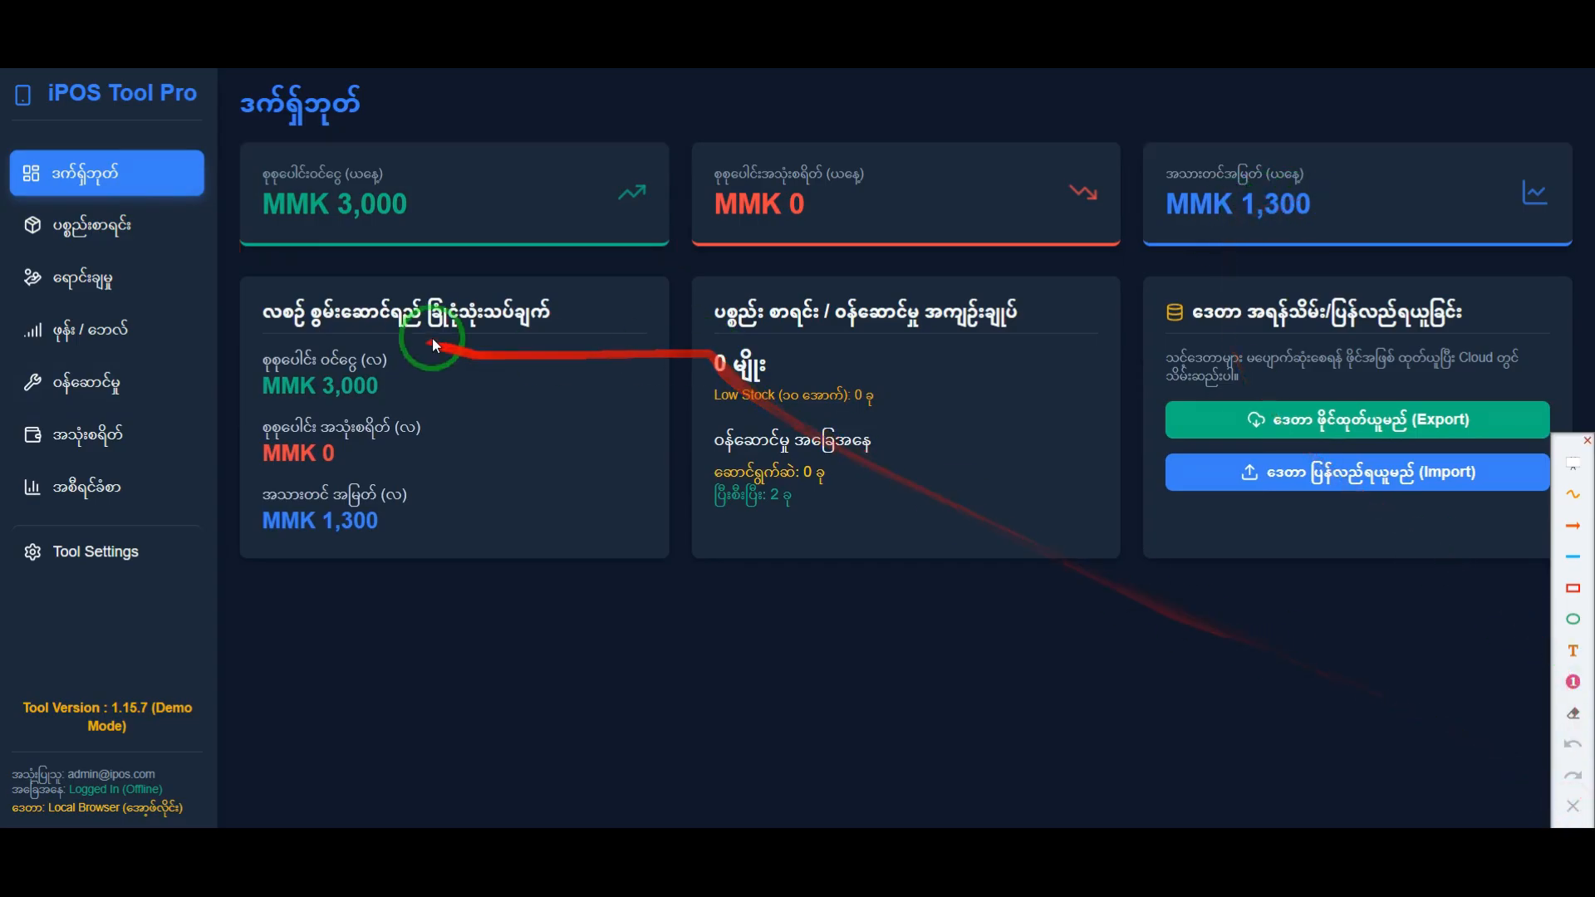
Step: Frame the dashboard's daily cards and monthly summary, point arrows at the monthly income, expenses and profit, and clear the annotations
{"action": "left_click", "coordinate": [1573, 589]}
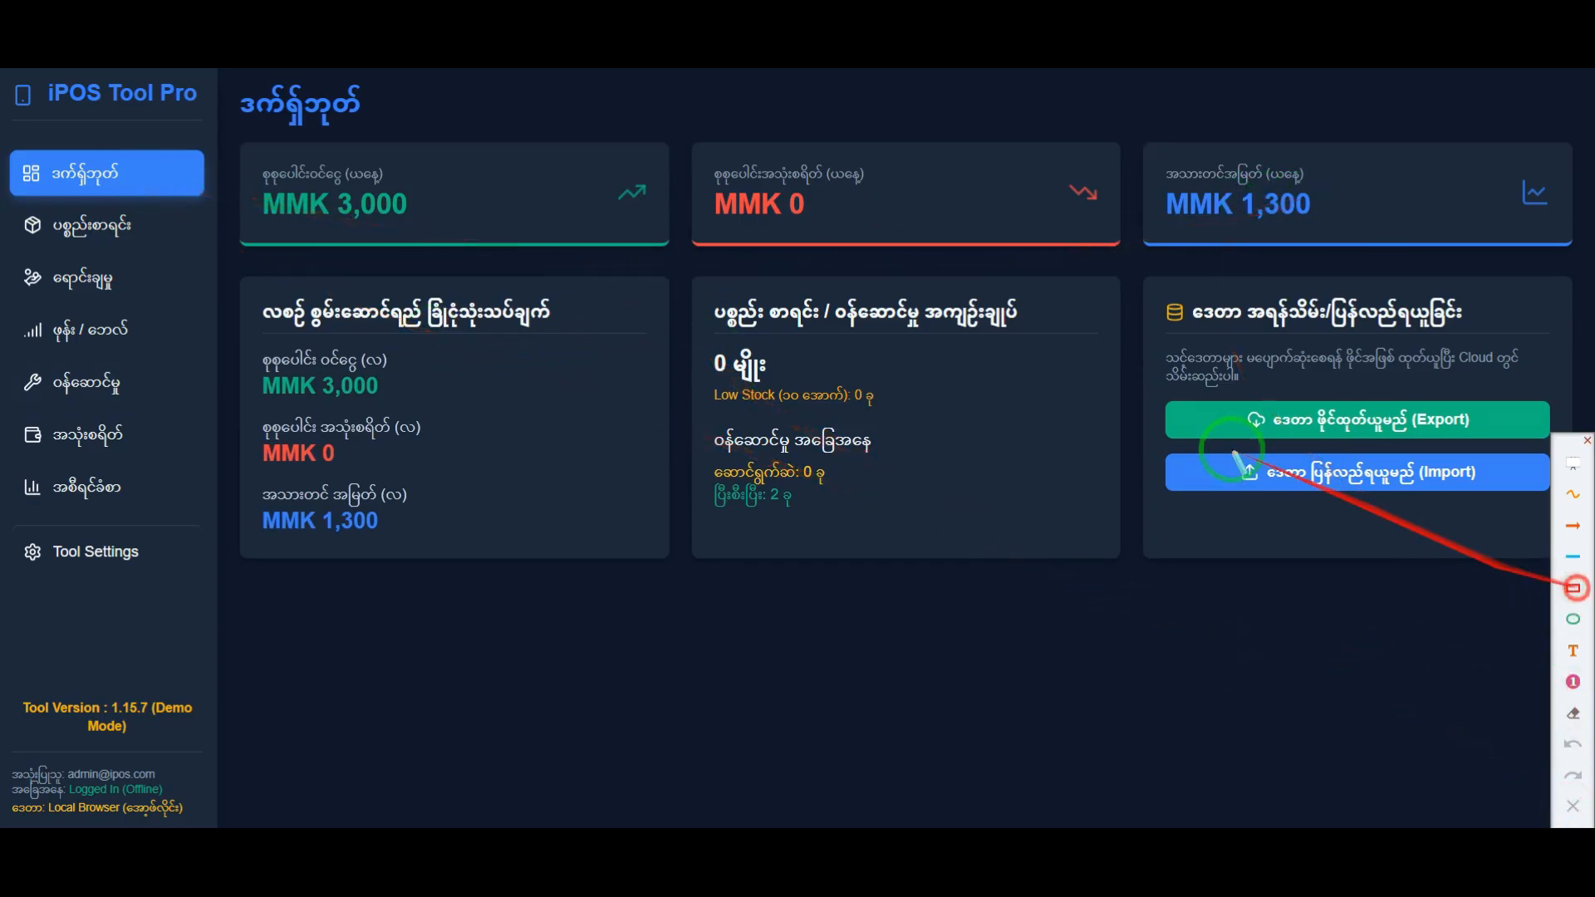
{"action": "mouse_move", "coordinate": [235, 119]}
{"action": "left_mouse_down"}
{"action": "mouse_move", "coordinate": [1275, 287]}
{"action": "mouse_move", "coordinate": [1583, 258]}
{"action": "left_mouse_up"}
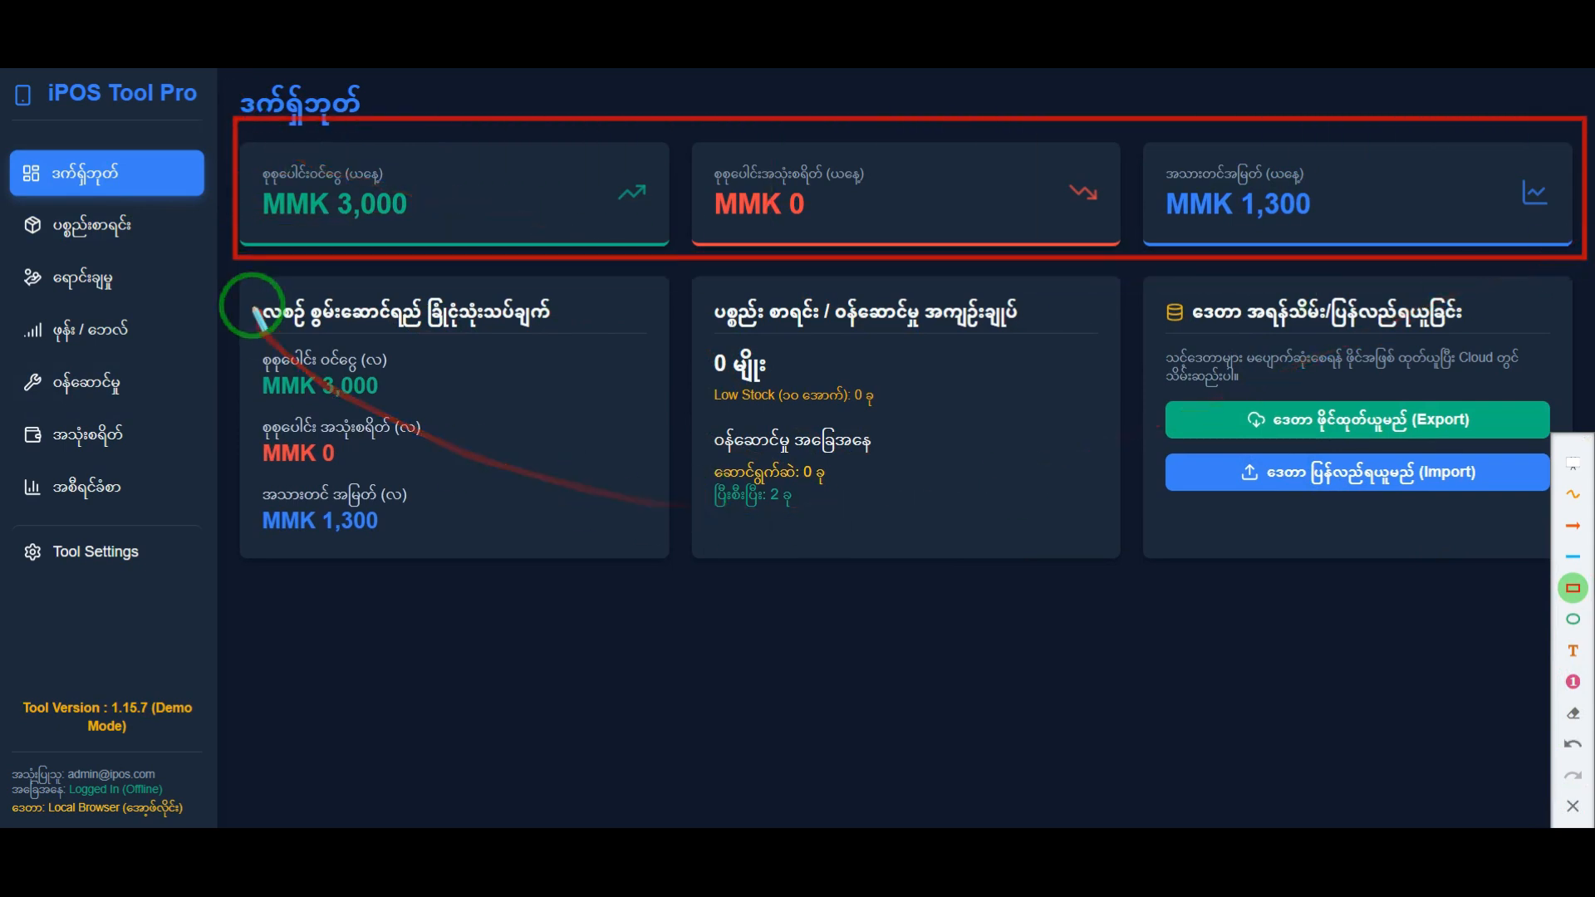
{"action": "left_click_drag", "start_coordinate": [236, 273], "coordinate": [673, 558]}
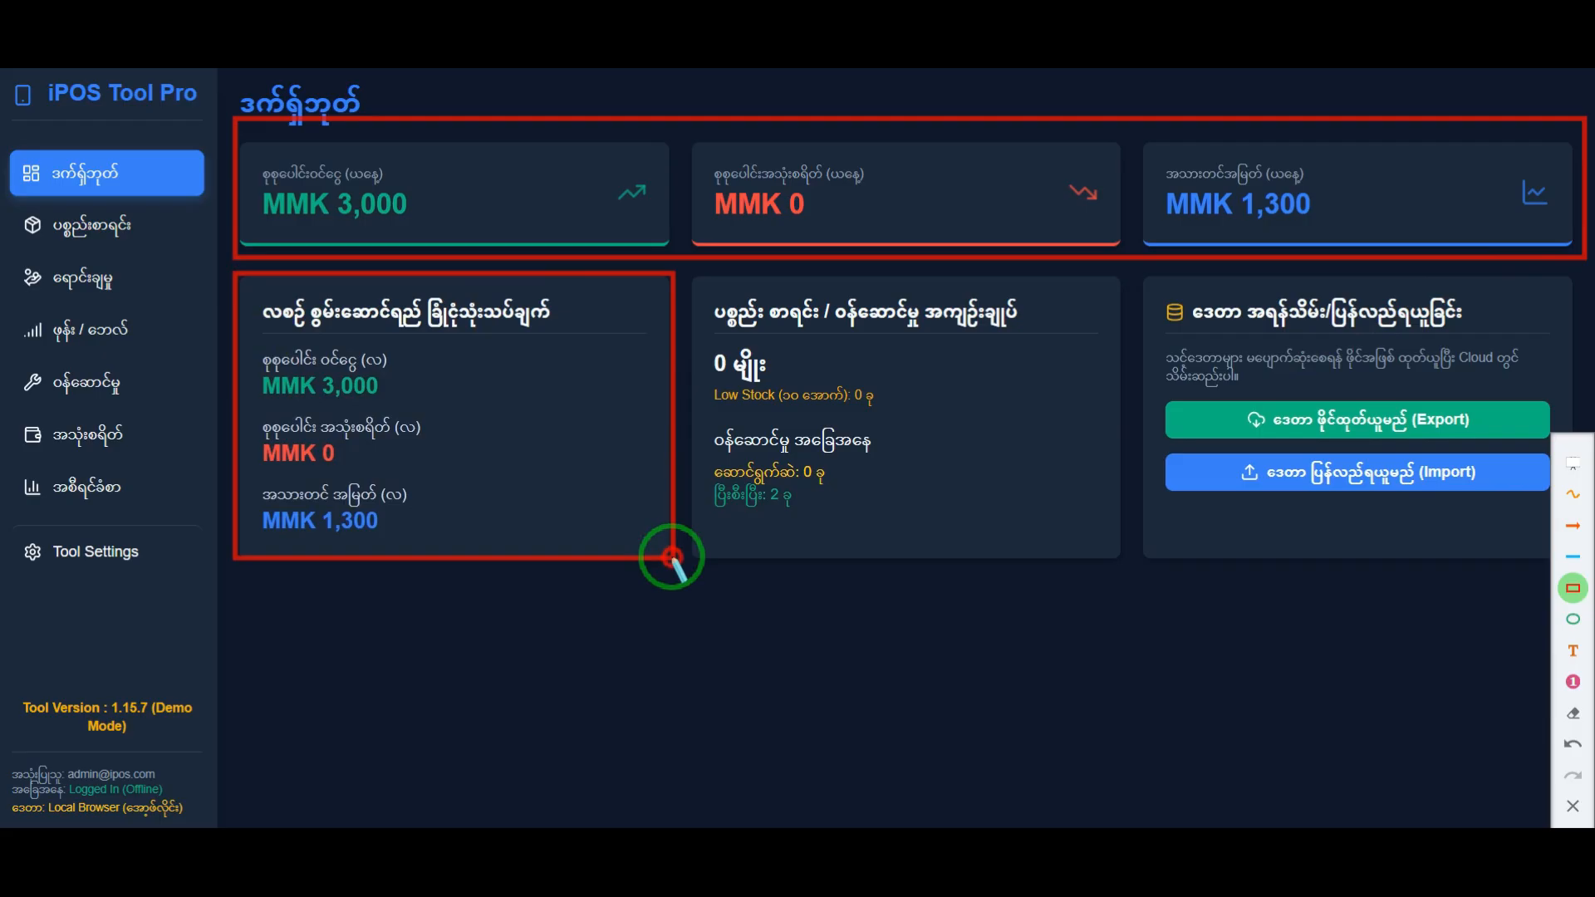
{"action": "left_click", "coordinate": [1573, 525]}
{"action": "left_click_drag", "start_coordinate": [657, 347], "coordinate": [405, 371]}
{"action": "left_click_drag", "start_coordinate": [631, 413], "coordinate": [374, 442]}
{"action": "left_click_drag", "start_coordinate": [774, 440], "coordinate": [403, 520]}
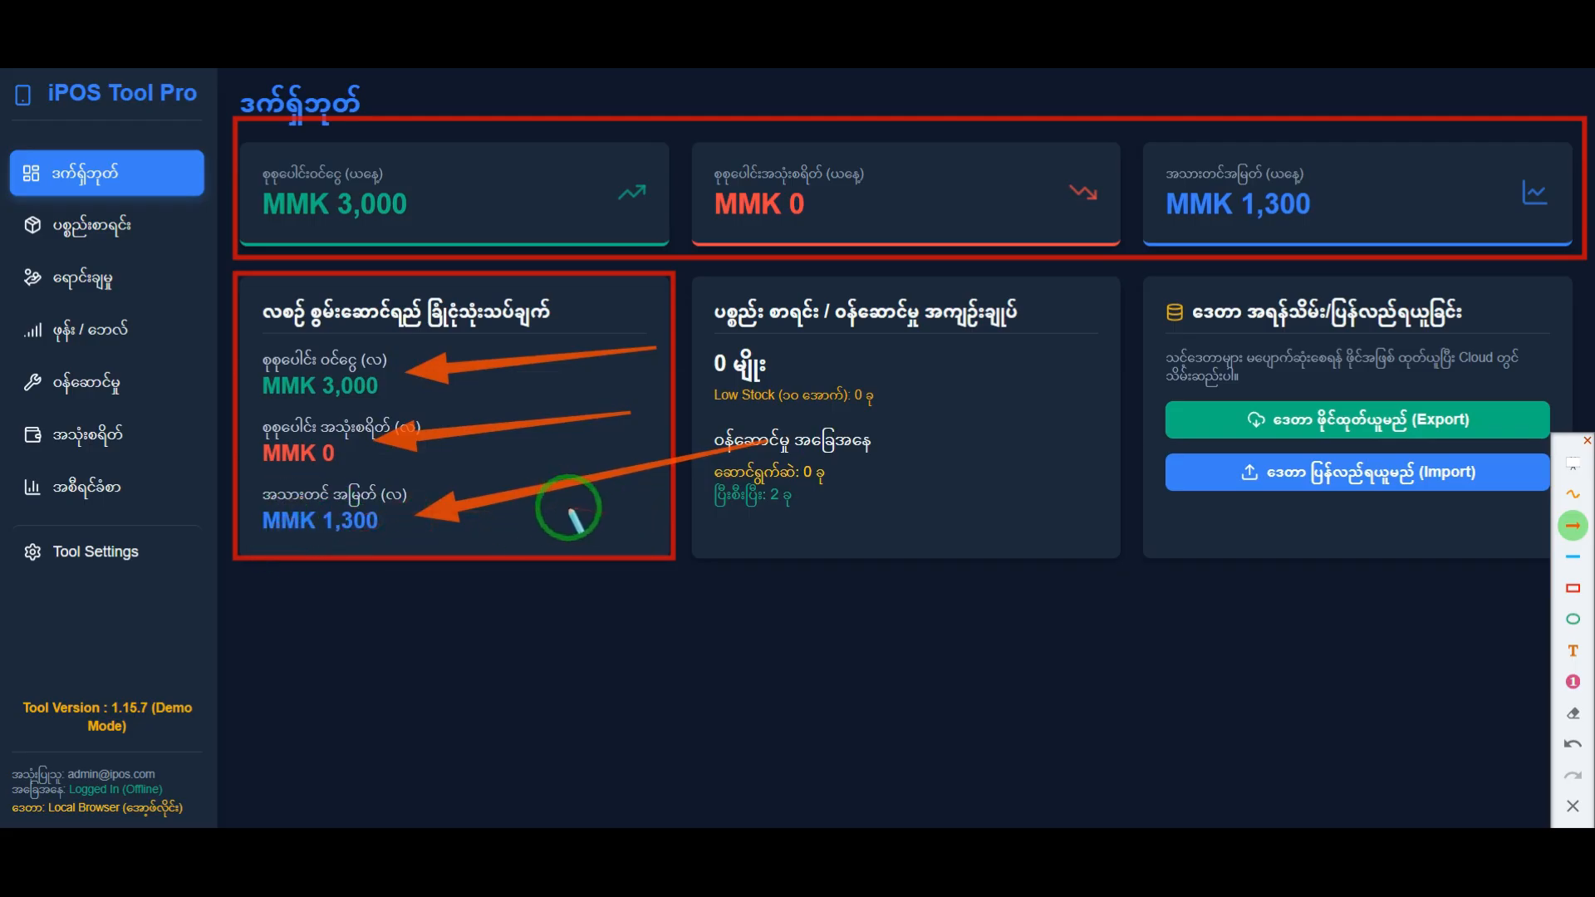
{"action": "left_click", "coordinate": [1572, 806]}
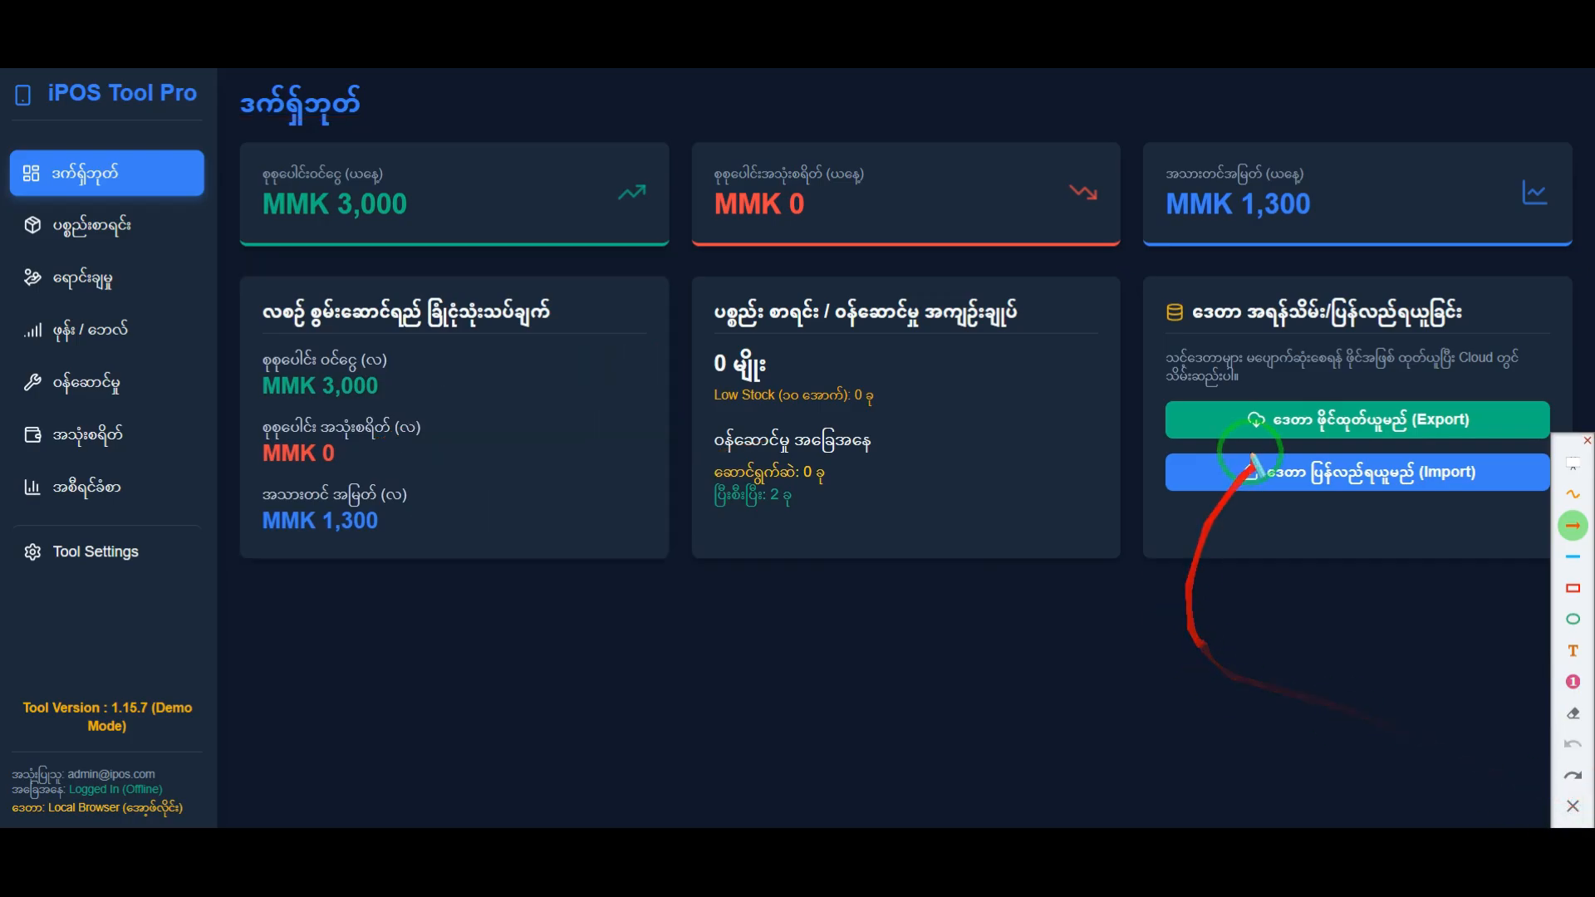
Step: Revisit the service page and dashboard, and look over the ပစ္စည်းစာရင်း inventory page and the ရောင်းချမှု (POS) sales page
{"action": "left_click", "coordinate": [141, 389]}
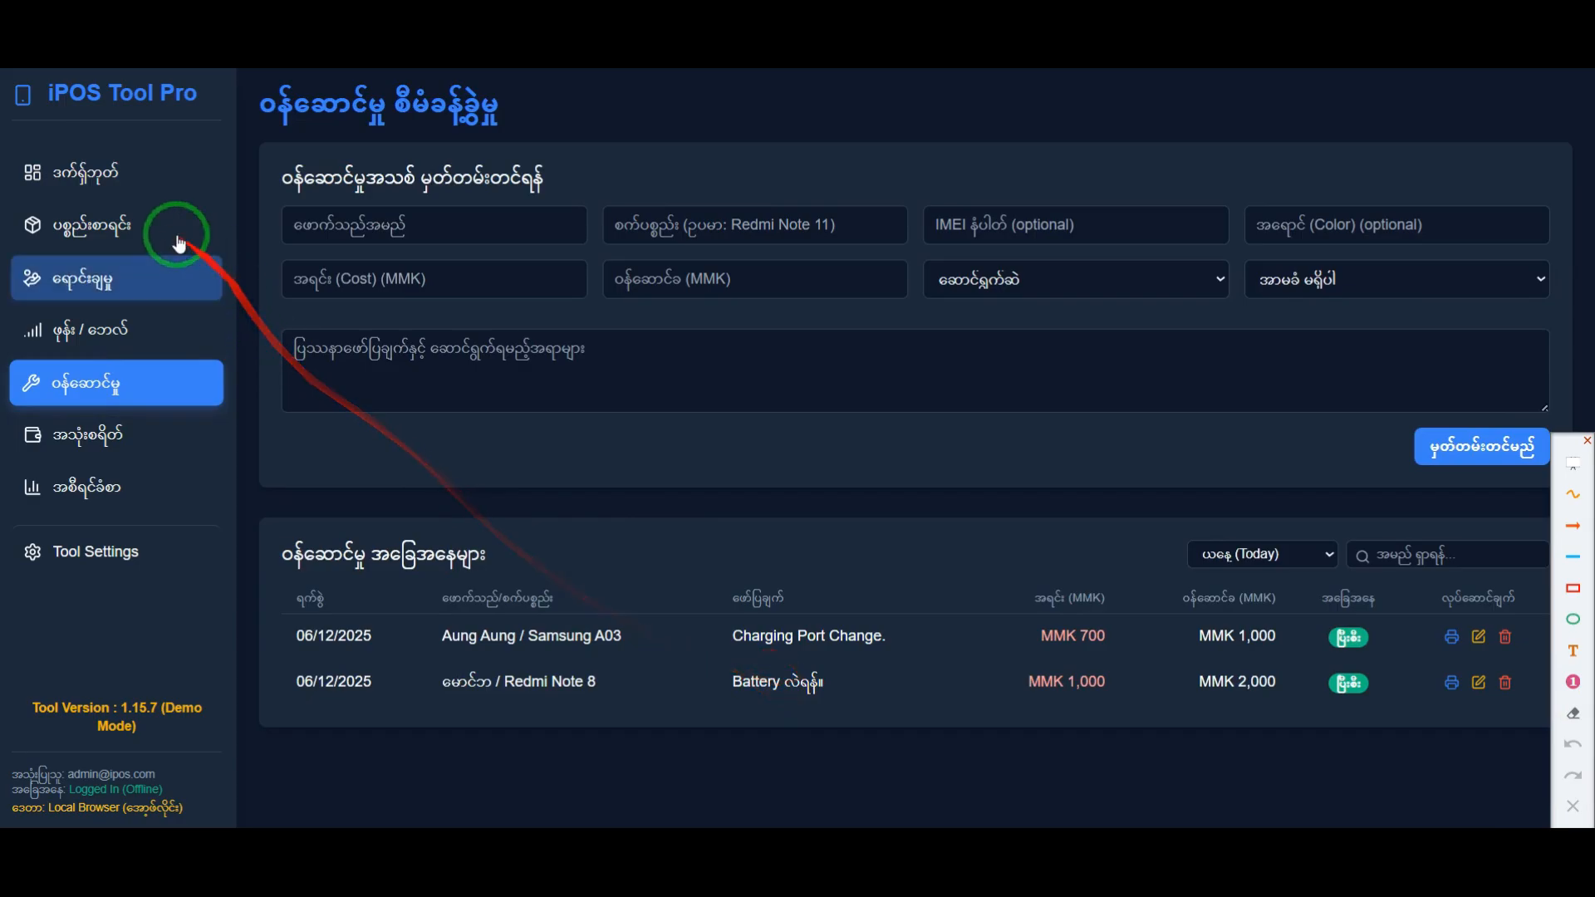
{"action": "left_click", "coordinate": [92, 172]}
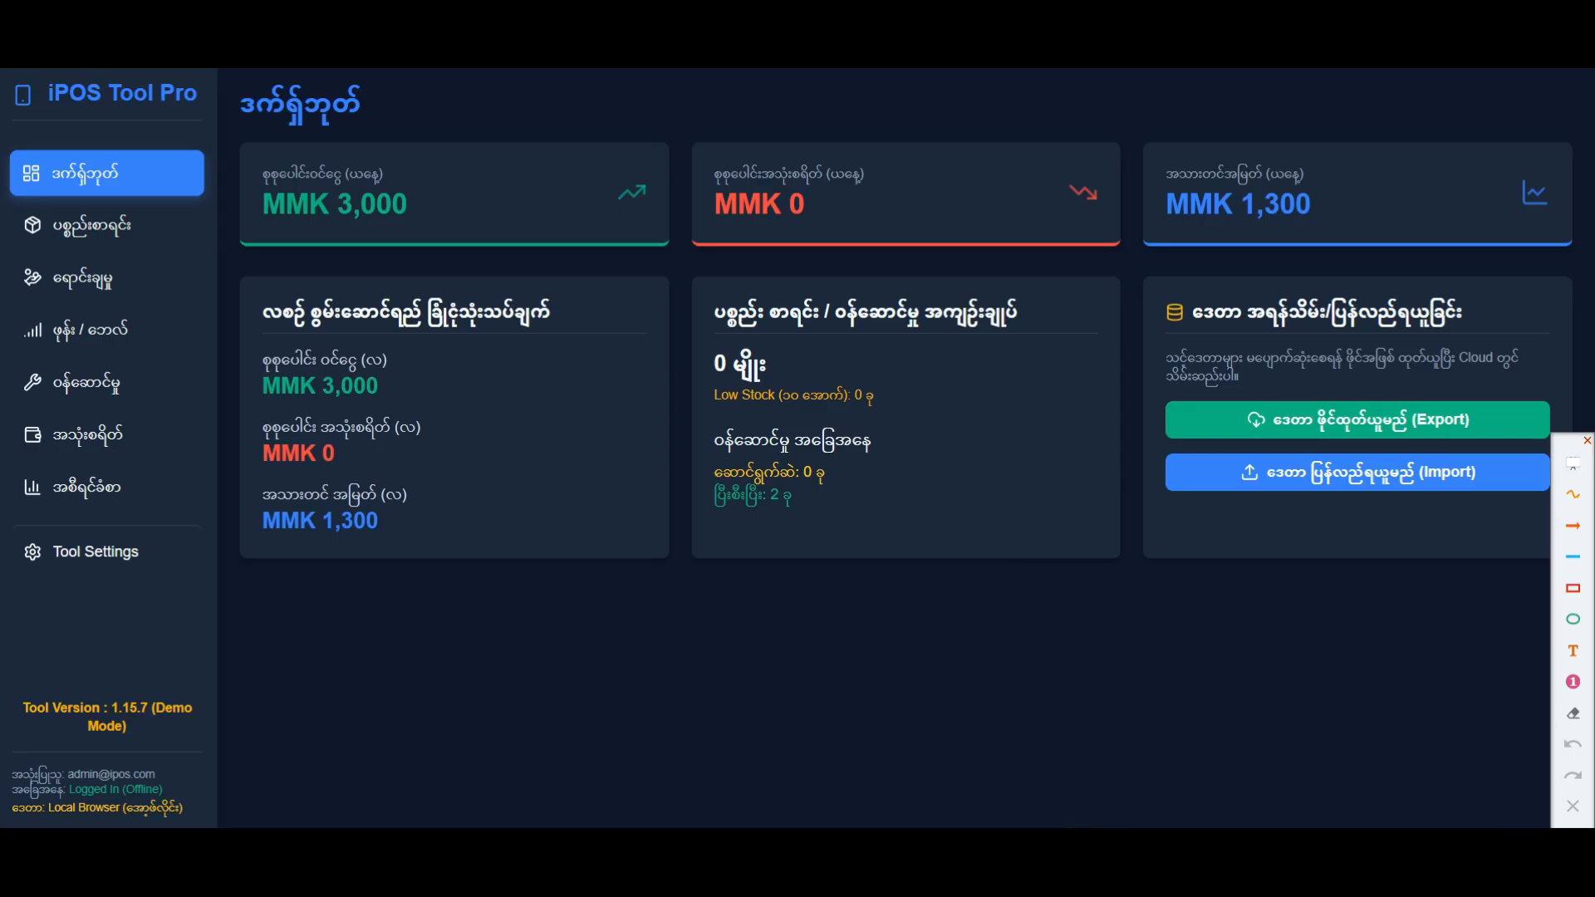
{"action": "left_click", "coordinate": [98, 225]}
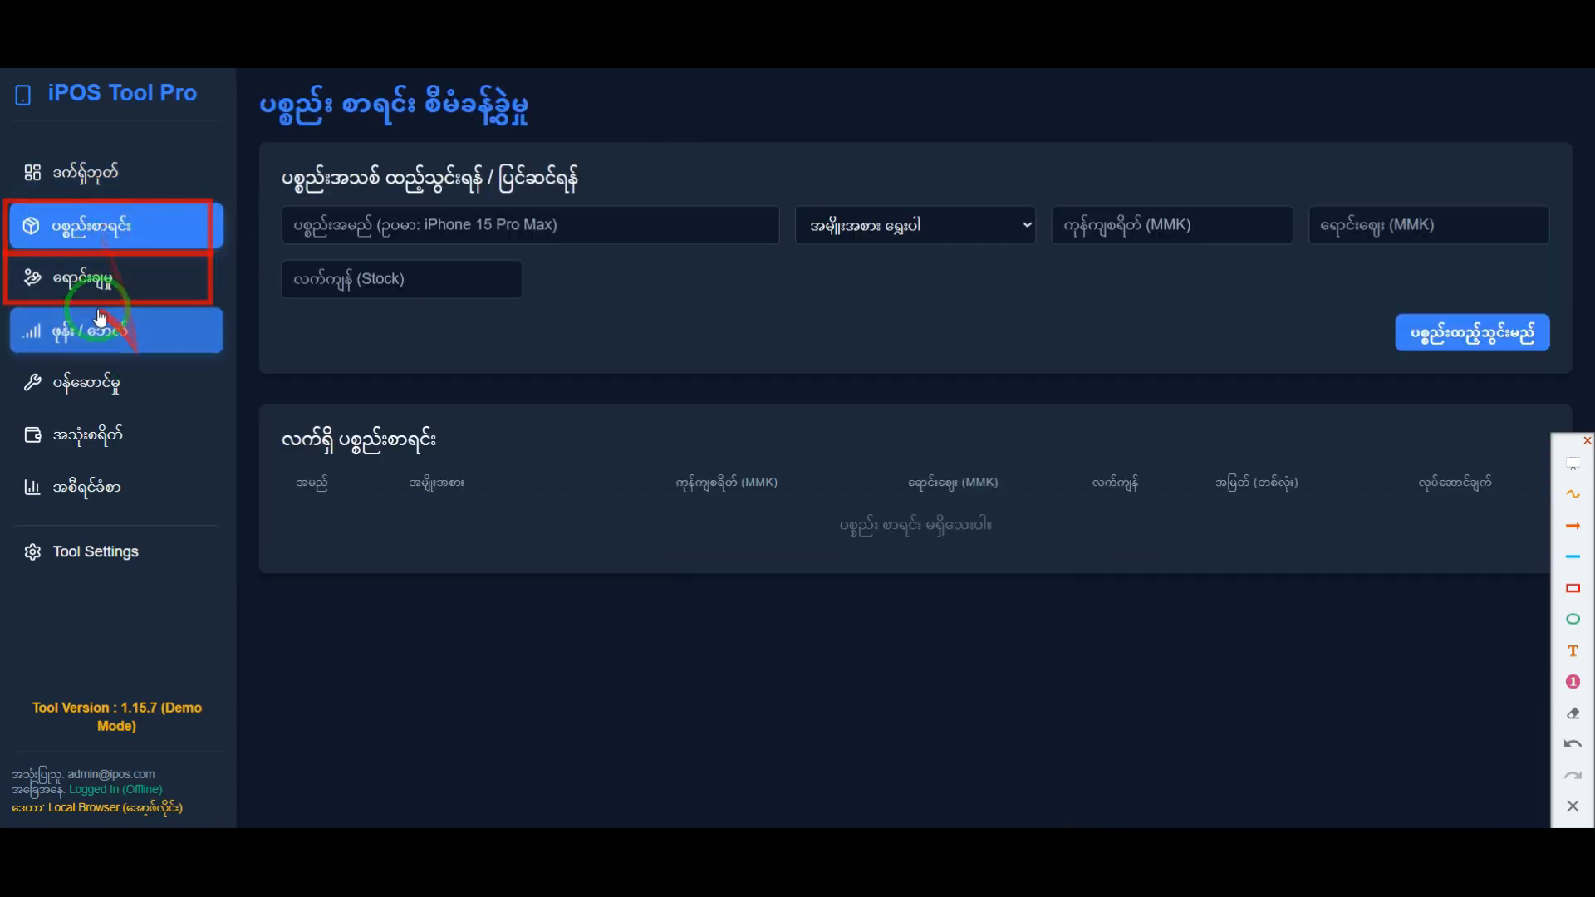
{"action": "double_click", "coordinate": [113, 279]}
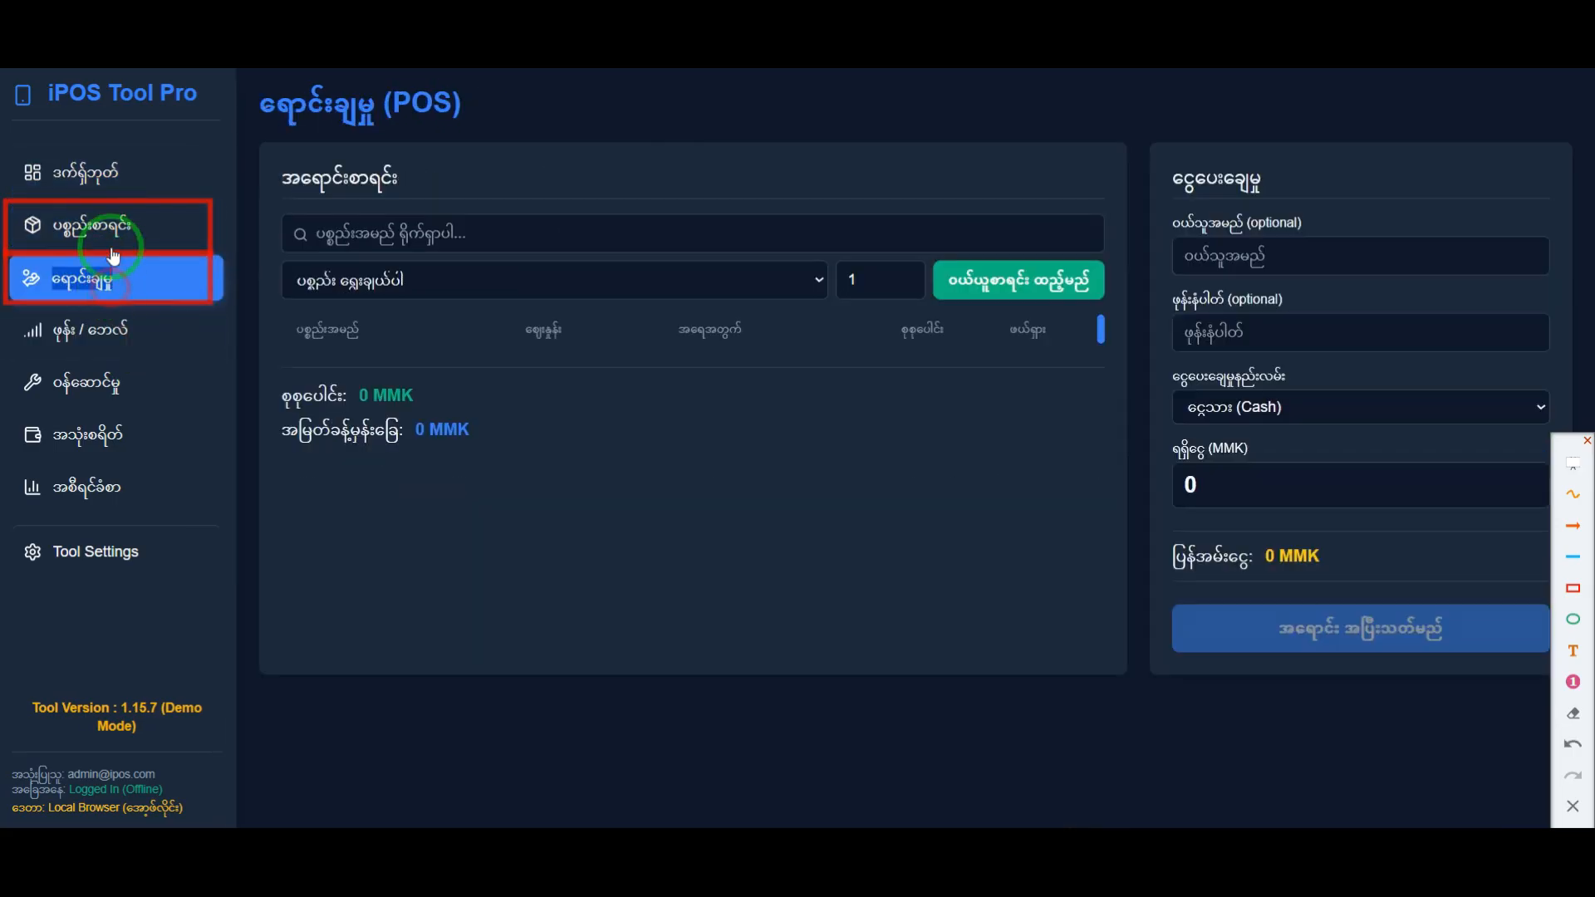
{"action": "left_click", "coordinate": [143, 227]}
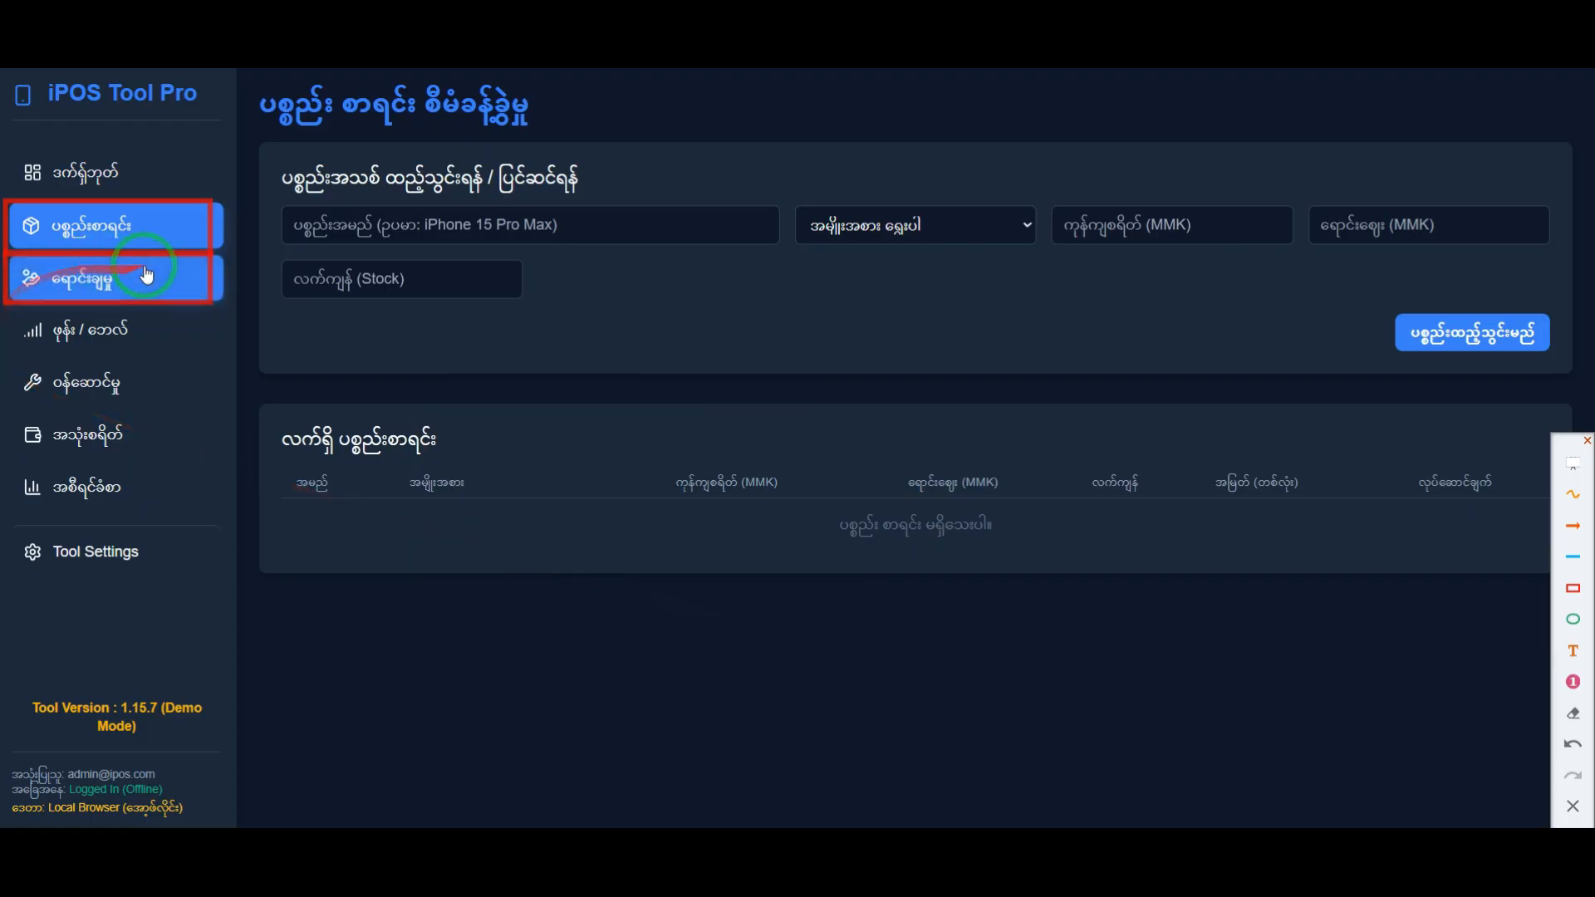
{"action": "left_click", "coordinate": [98, 288]}
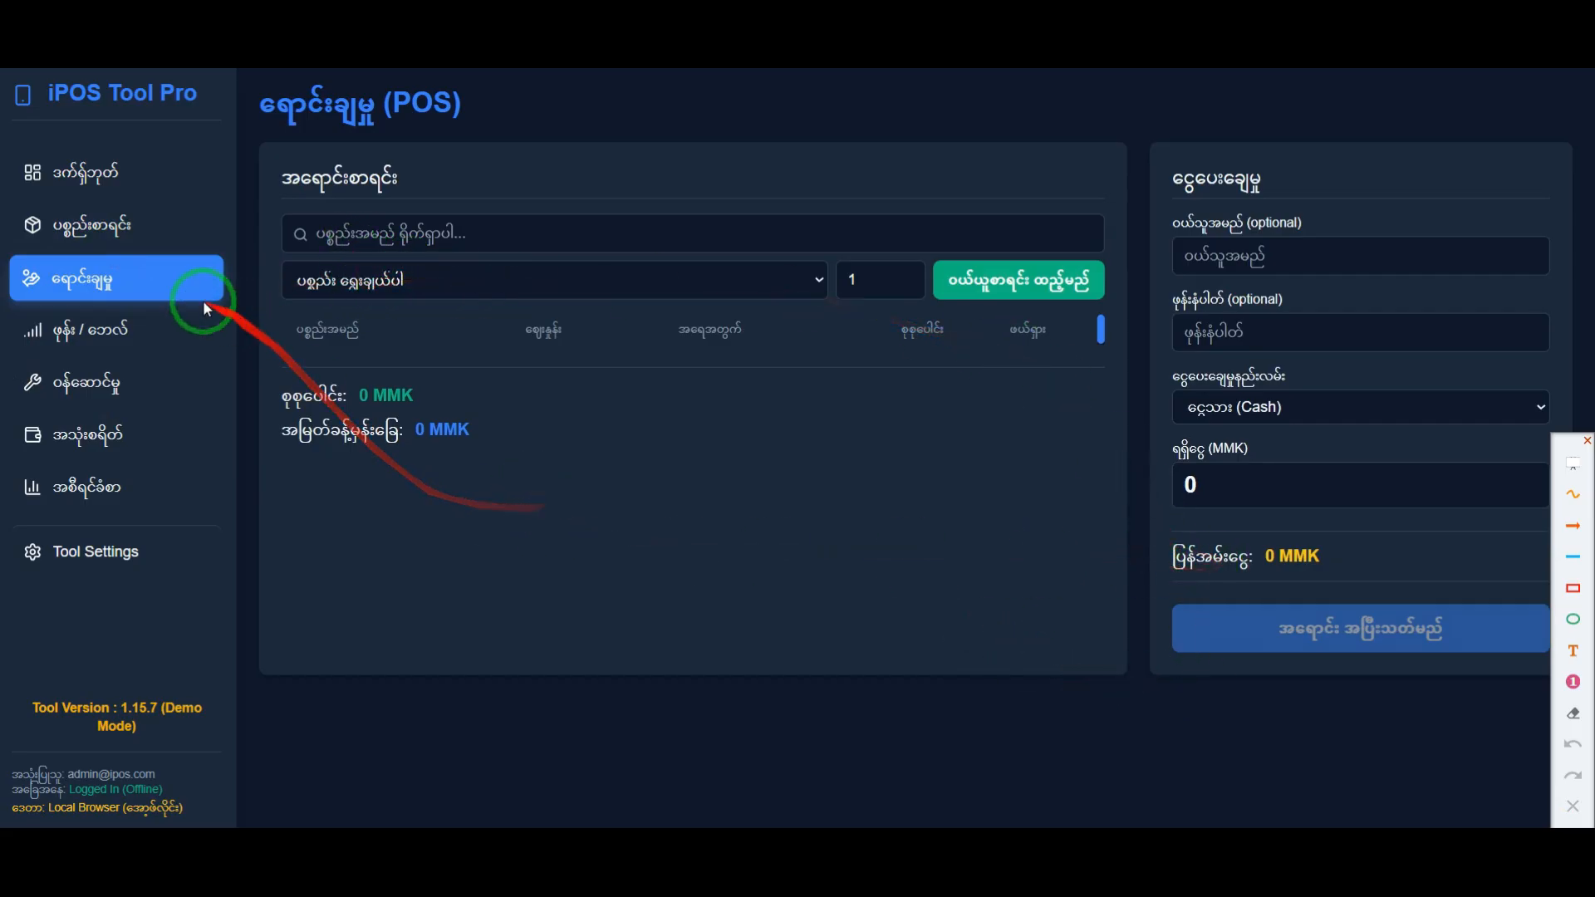
{"action": "left_click", "coordinate": [125, 239]}
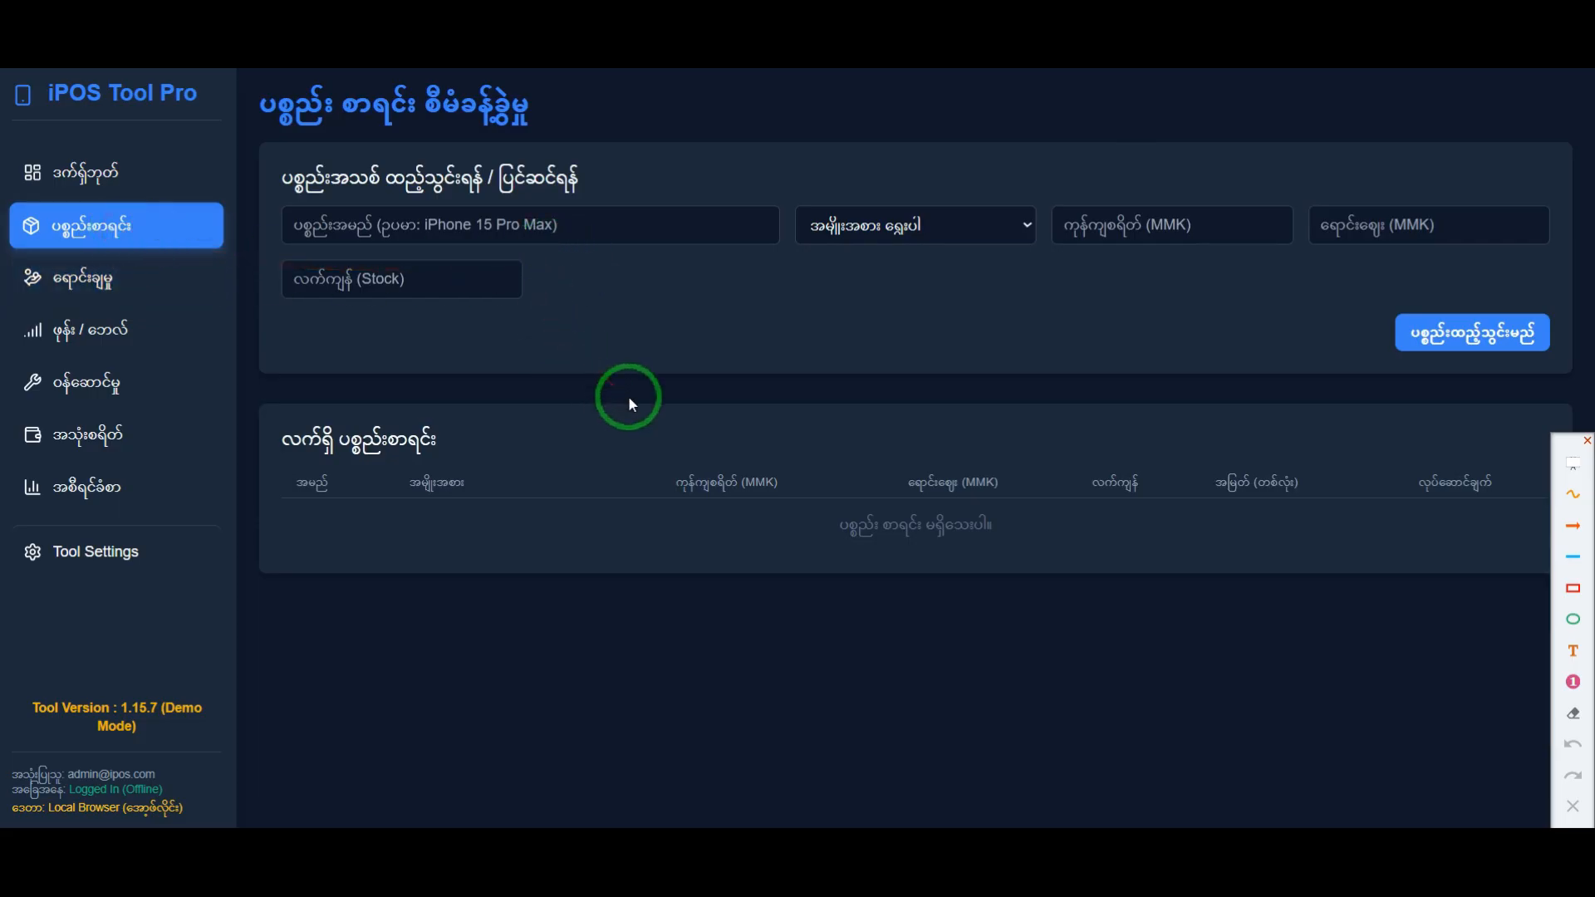
{"action": "left_click", "coordinate": [573, 231]}
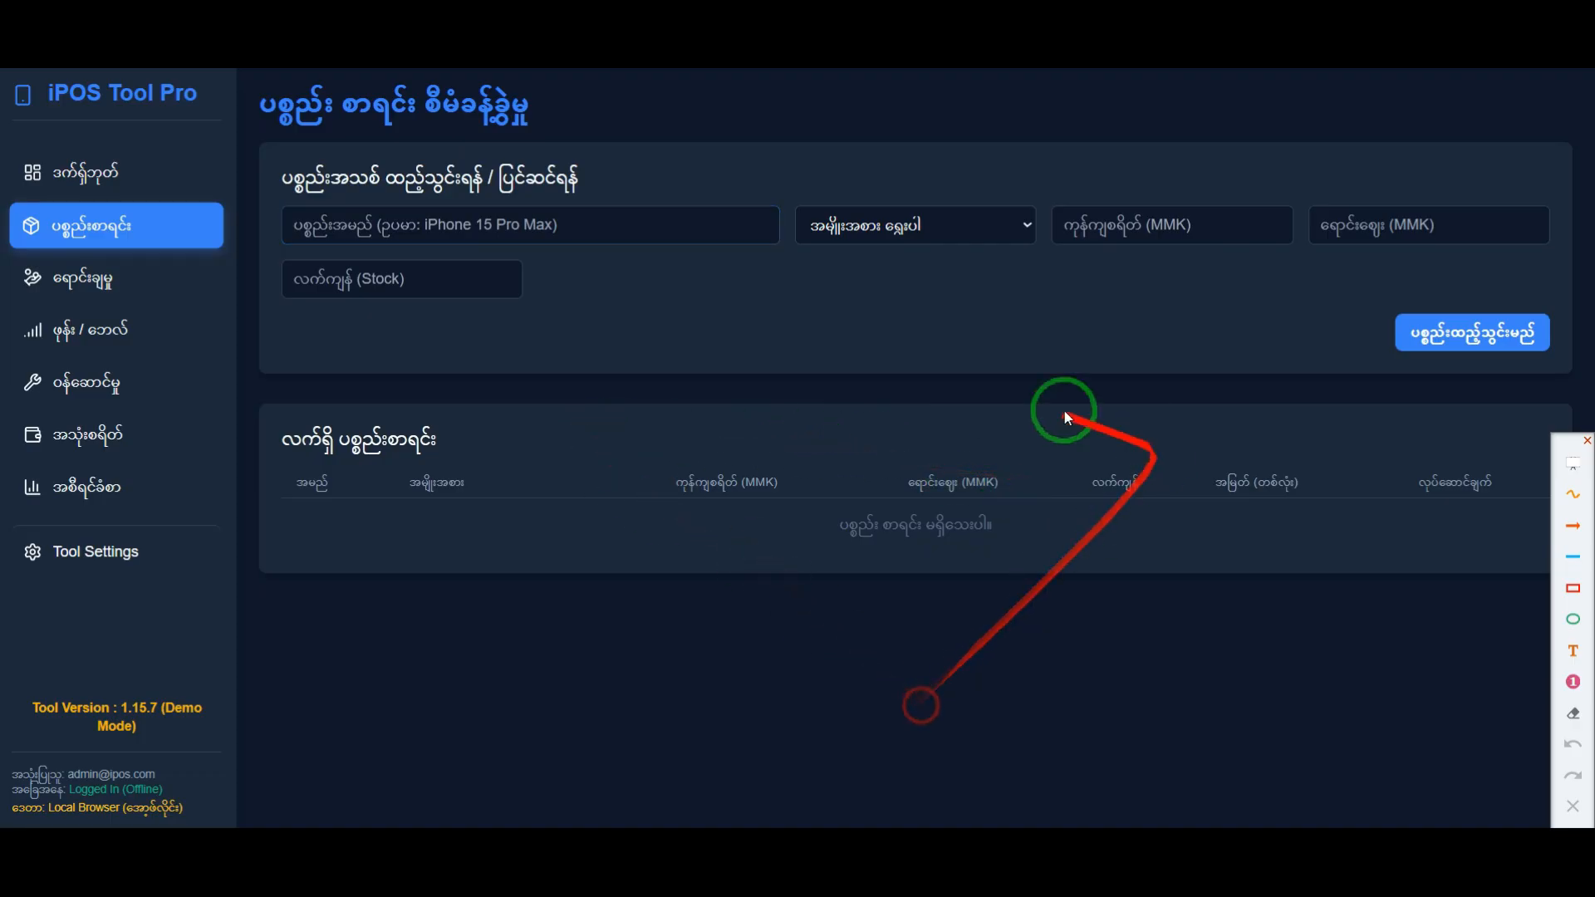
Step: Name the new inventory item Android Phone Charging and set its category to ပစ္စည်းကိရိယာ
{"action": "left_click", "coordinate": [575, 235]}
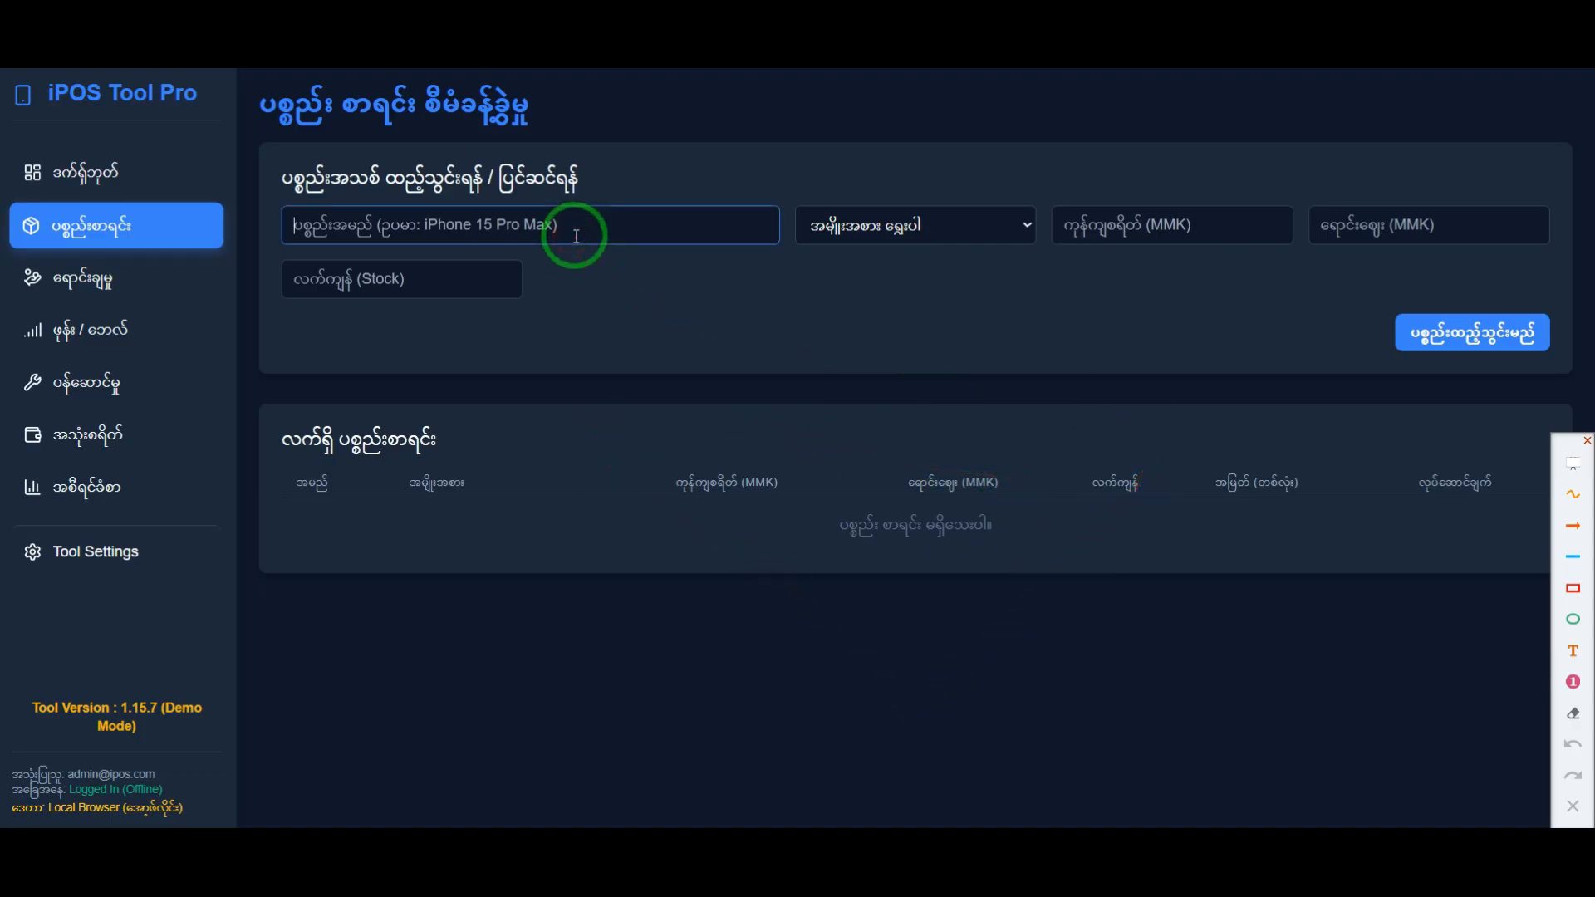
{"action": "left_click", "coordinate": [486, 229]}
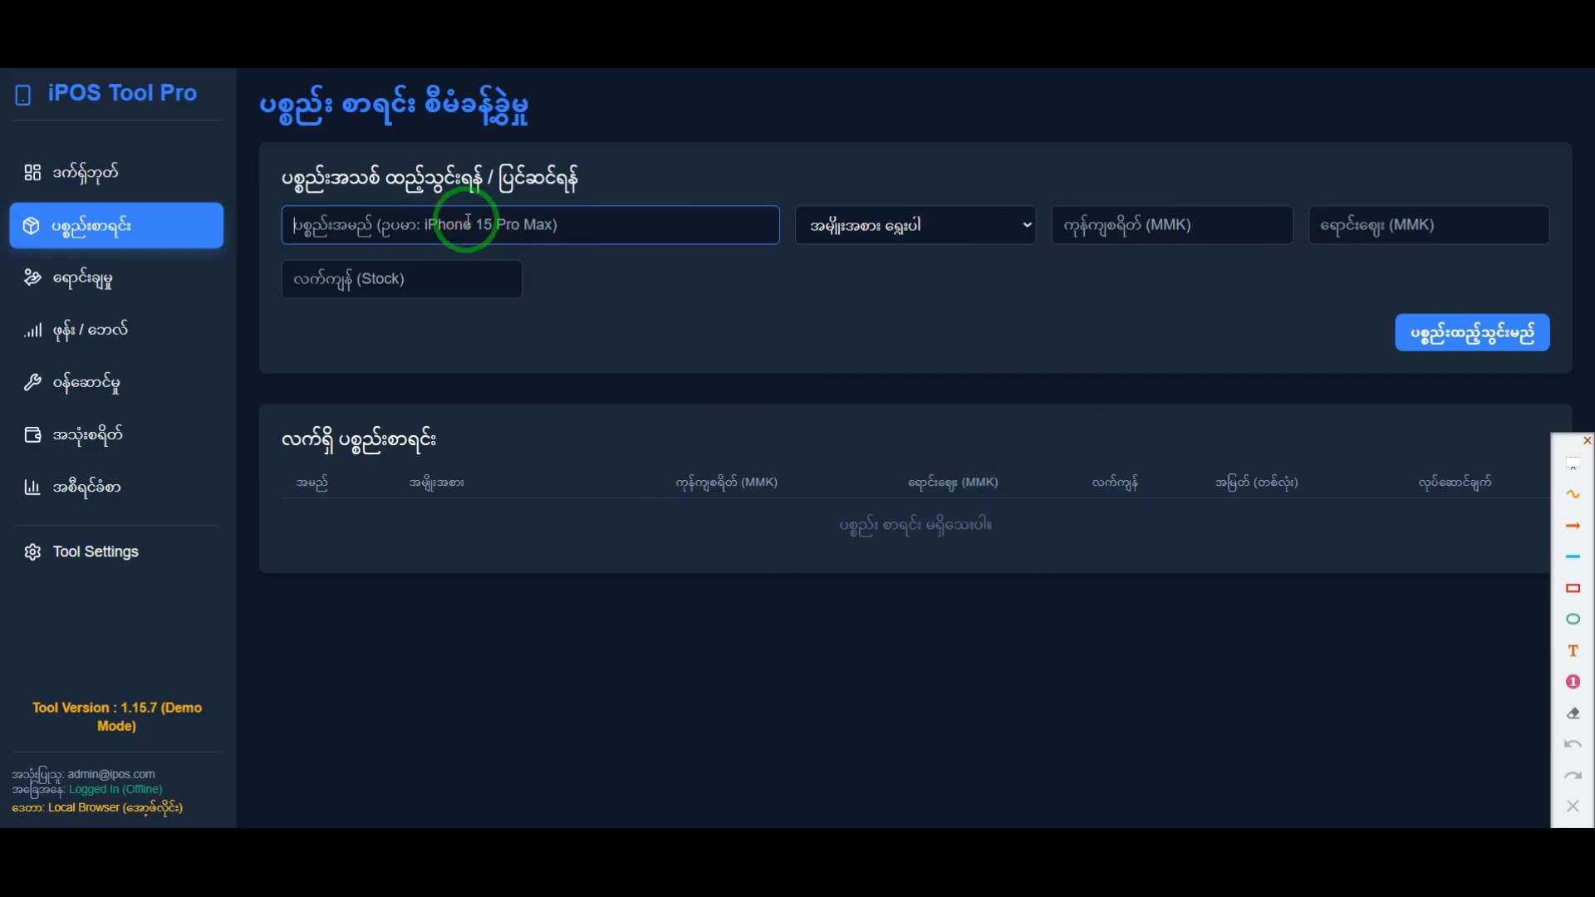
{"action": "type", "text": "An"}
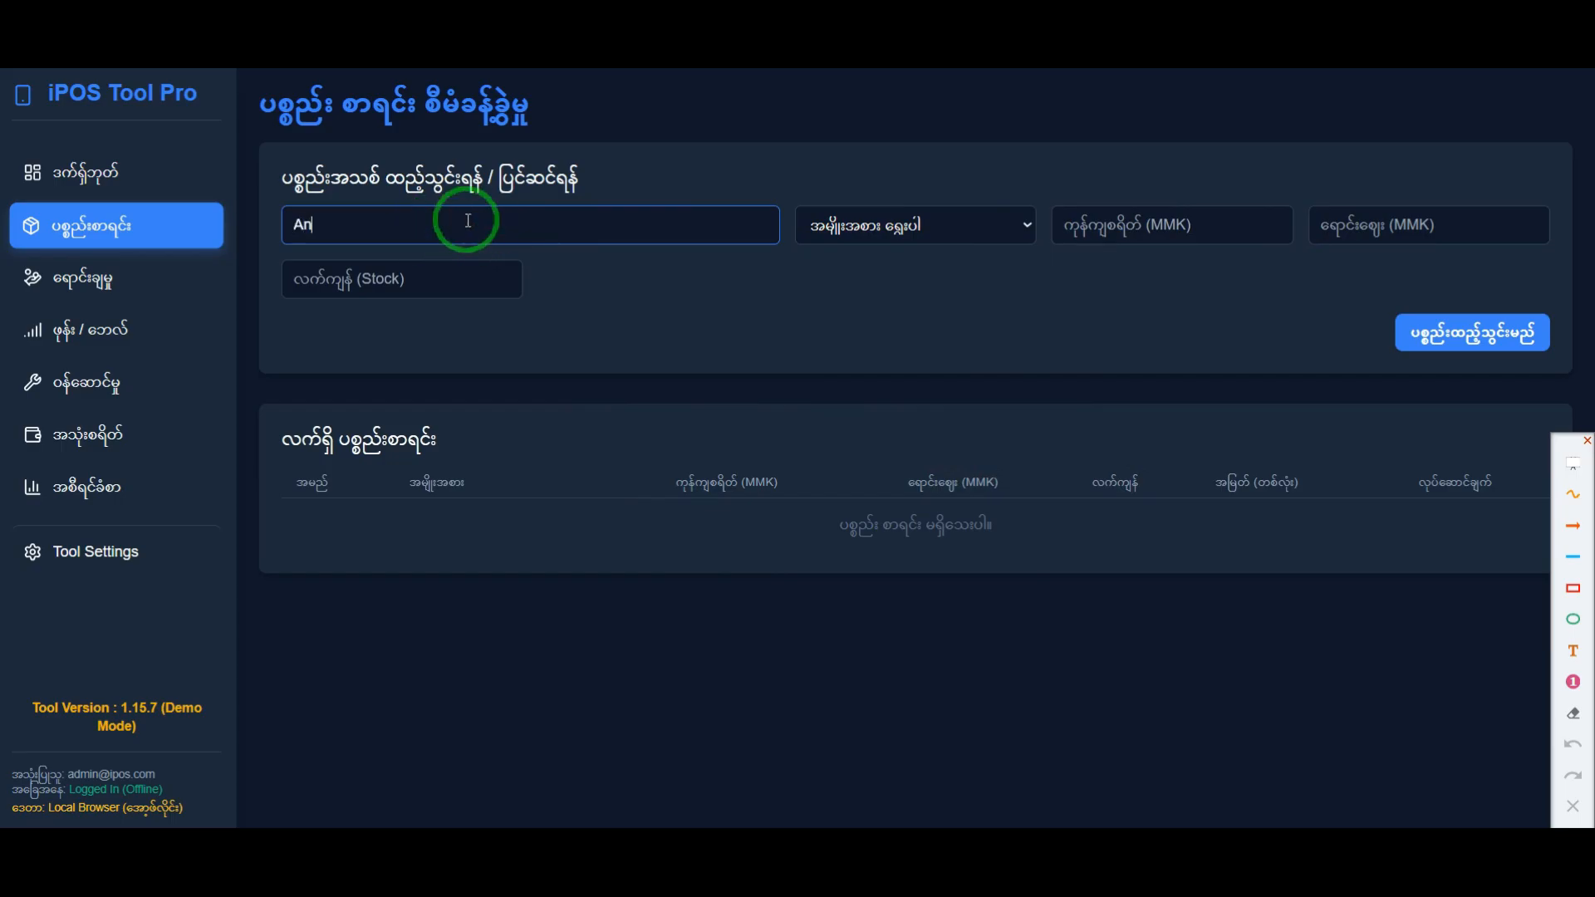
{"action": "key", "text": "BackSpace"}
{"action": "type", "text": "A"}
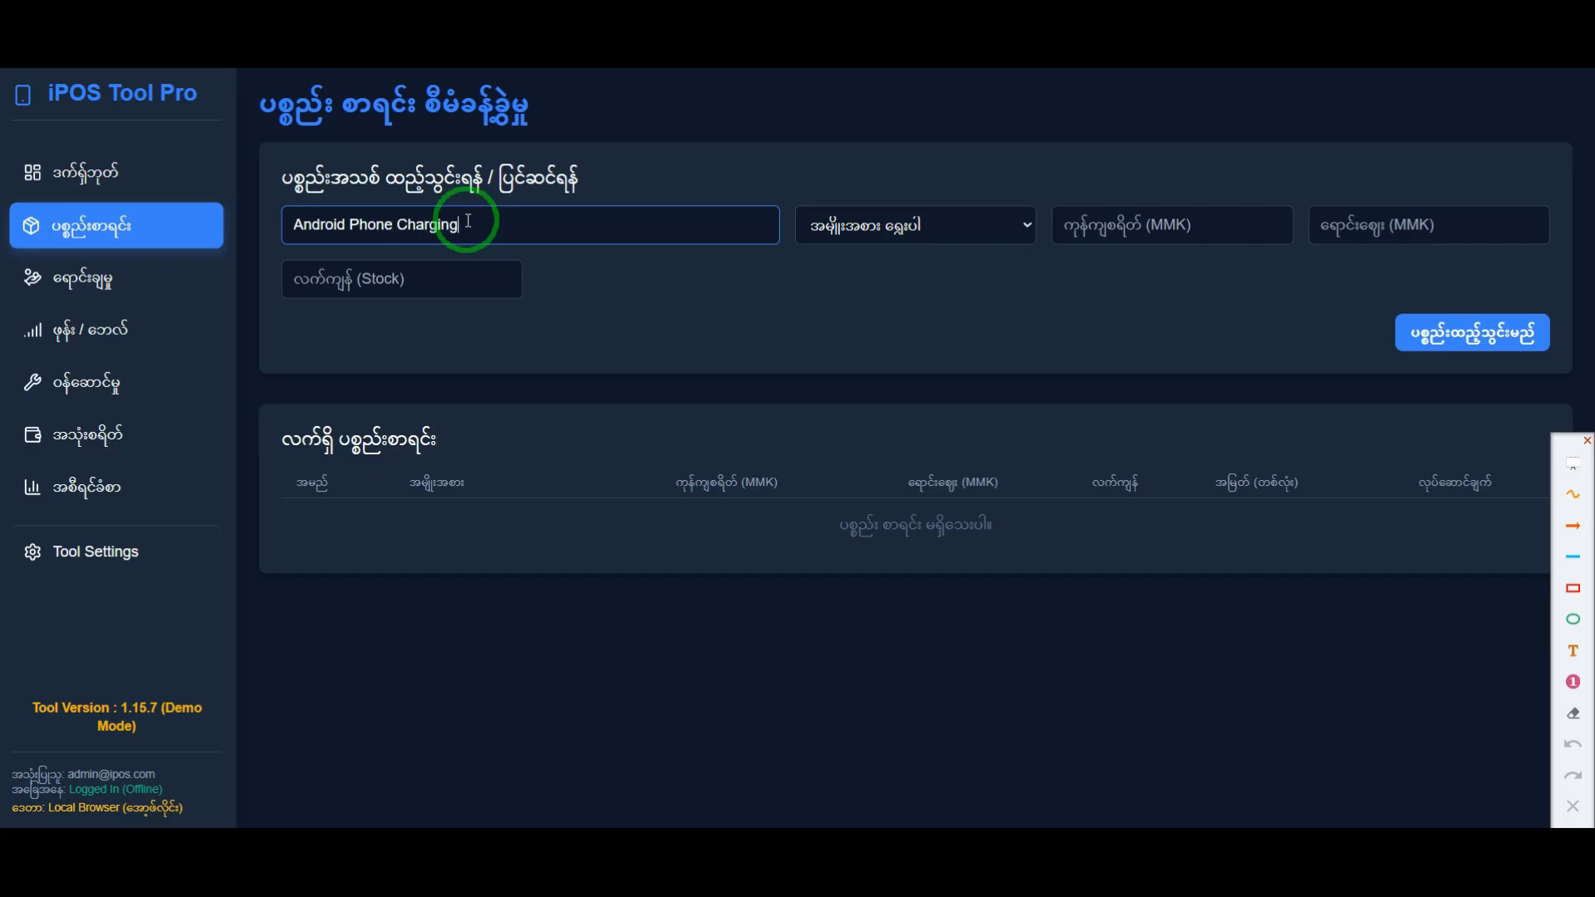
{"action": "left_click", "coordinate": [591, 329]}
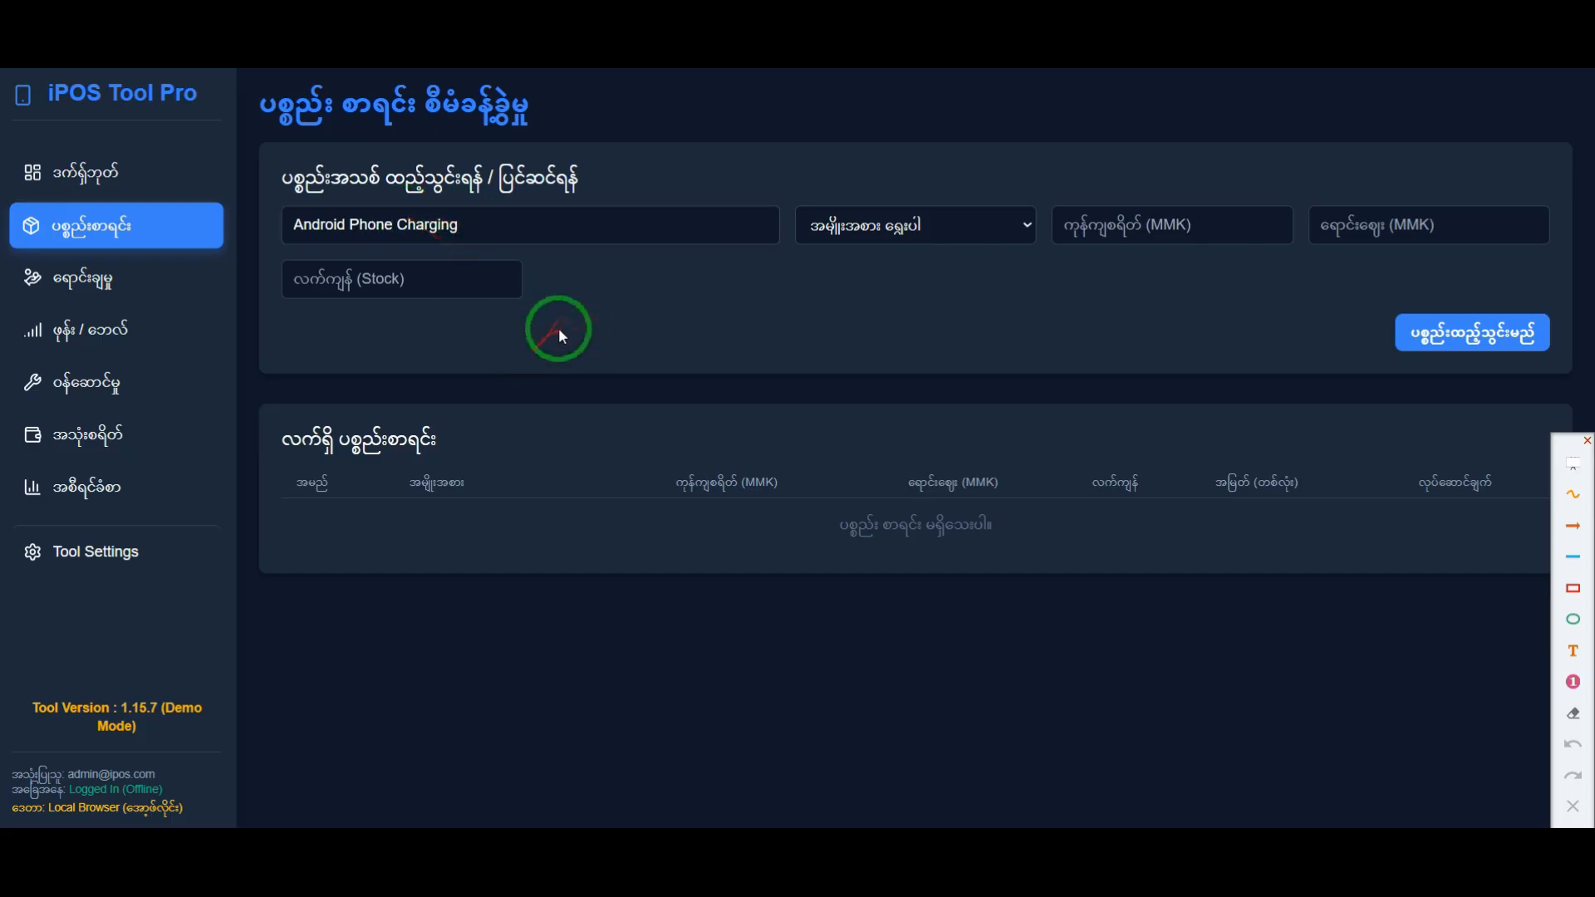
{"action": "left_click", "coordinate": [864, 228]}
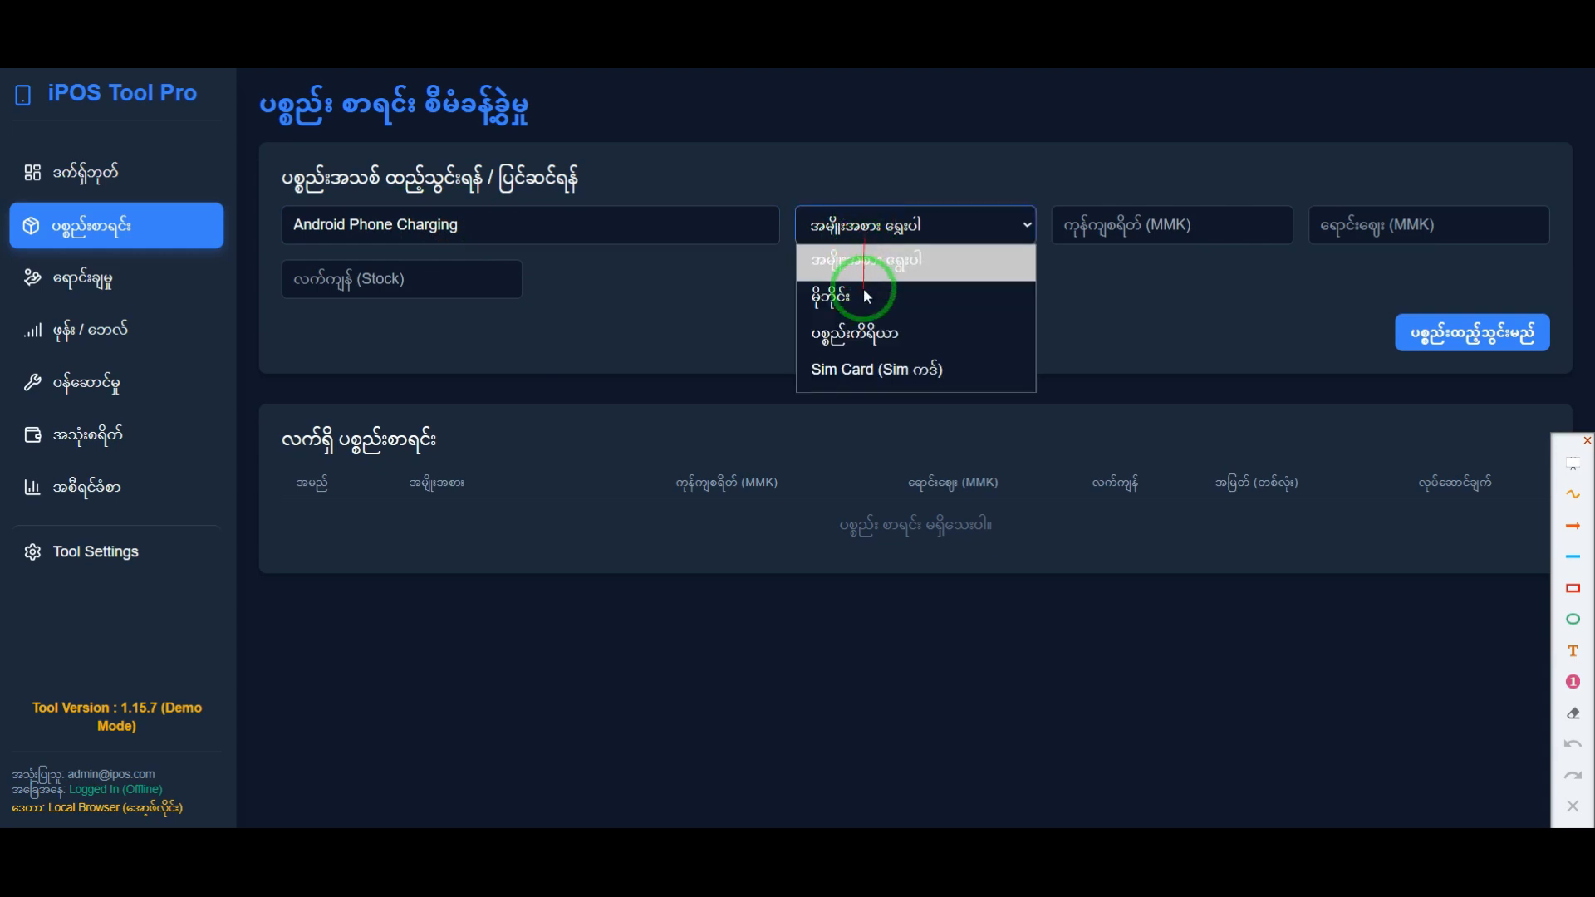
{"action": "left_click", "coordinate": [852, 338]}
Step: Set the charging item's cost to 2000 MMK, selling price to 2500 MMK and stock to 50
{"action": "left_click", "coordinate": [1111, 229]}
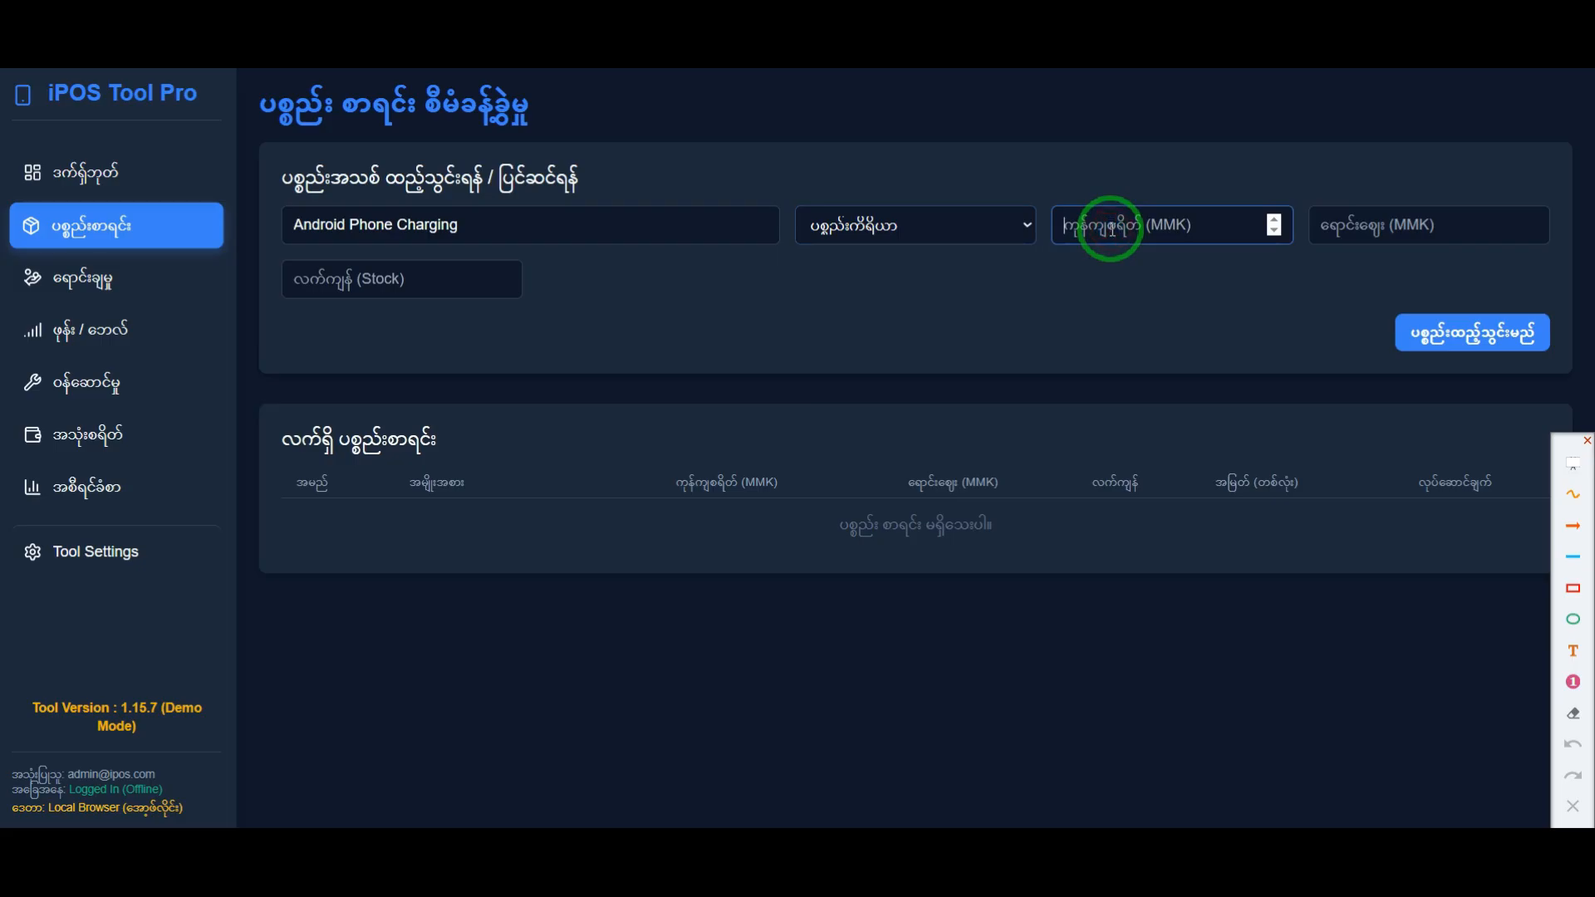
{"action": "type", "text": "2000"}
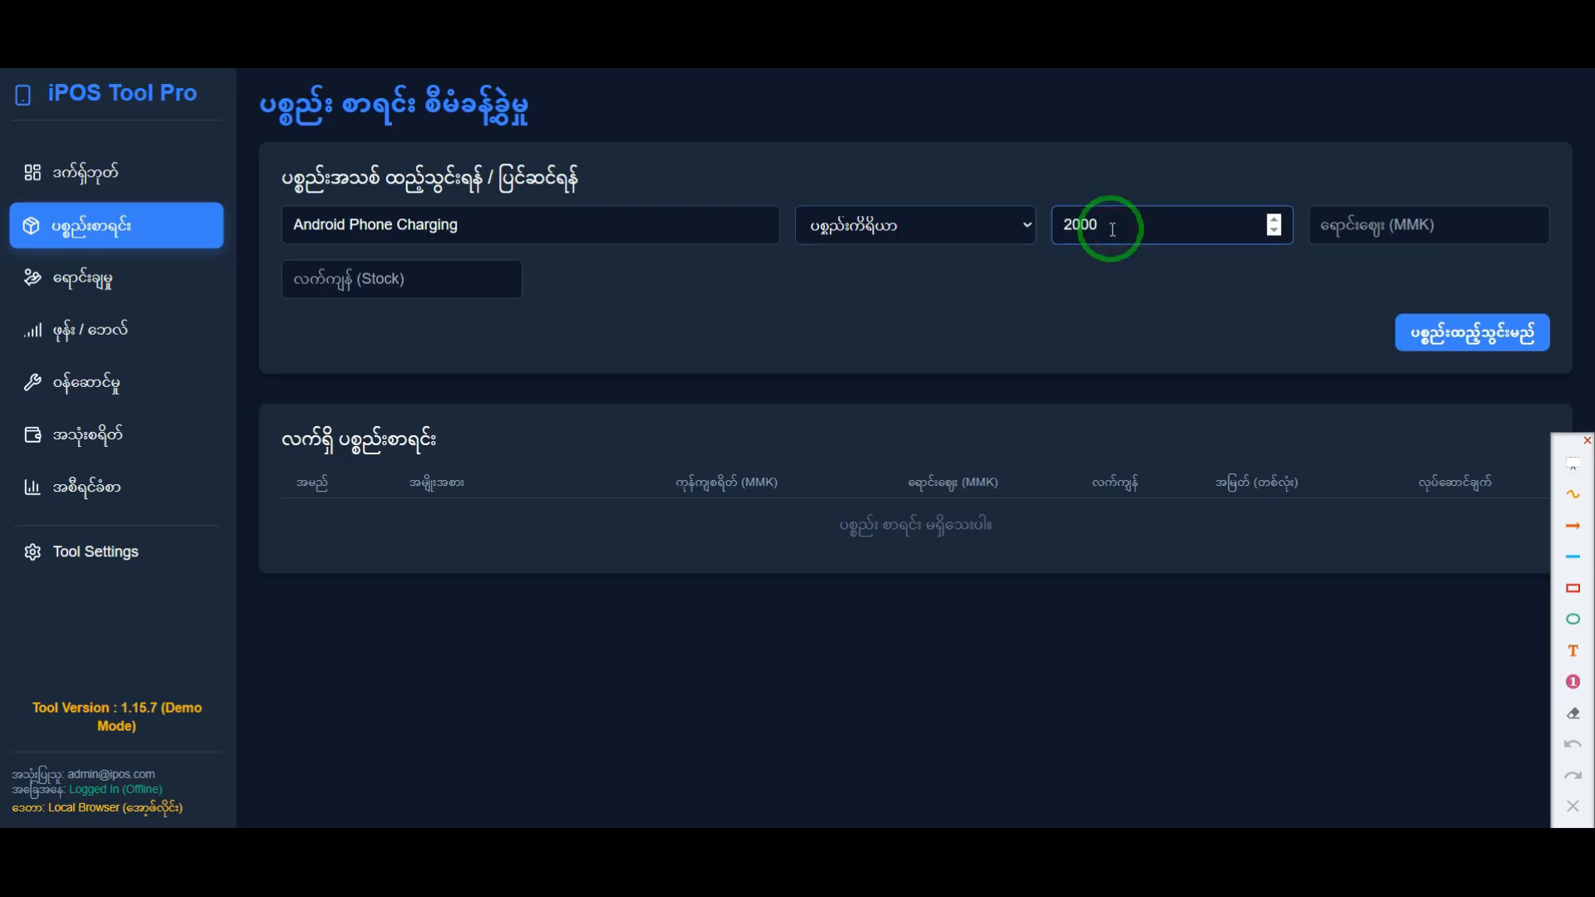
{"action": "left_click", "coordinate": [1356, 223]}
{"action": "type", "text": "2500"}
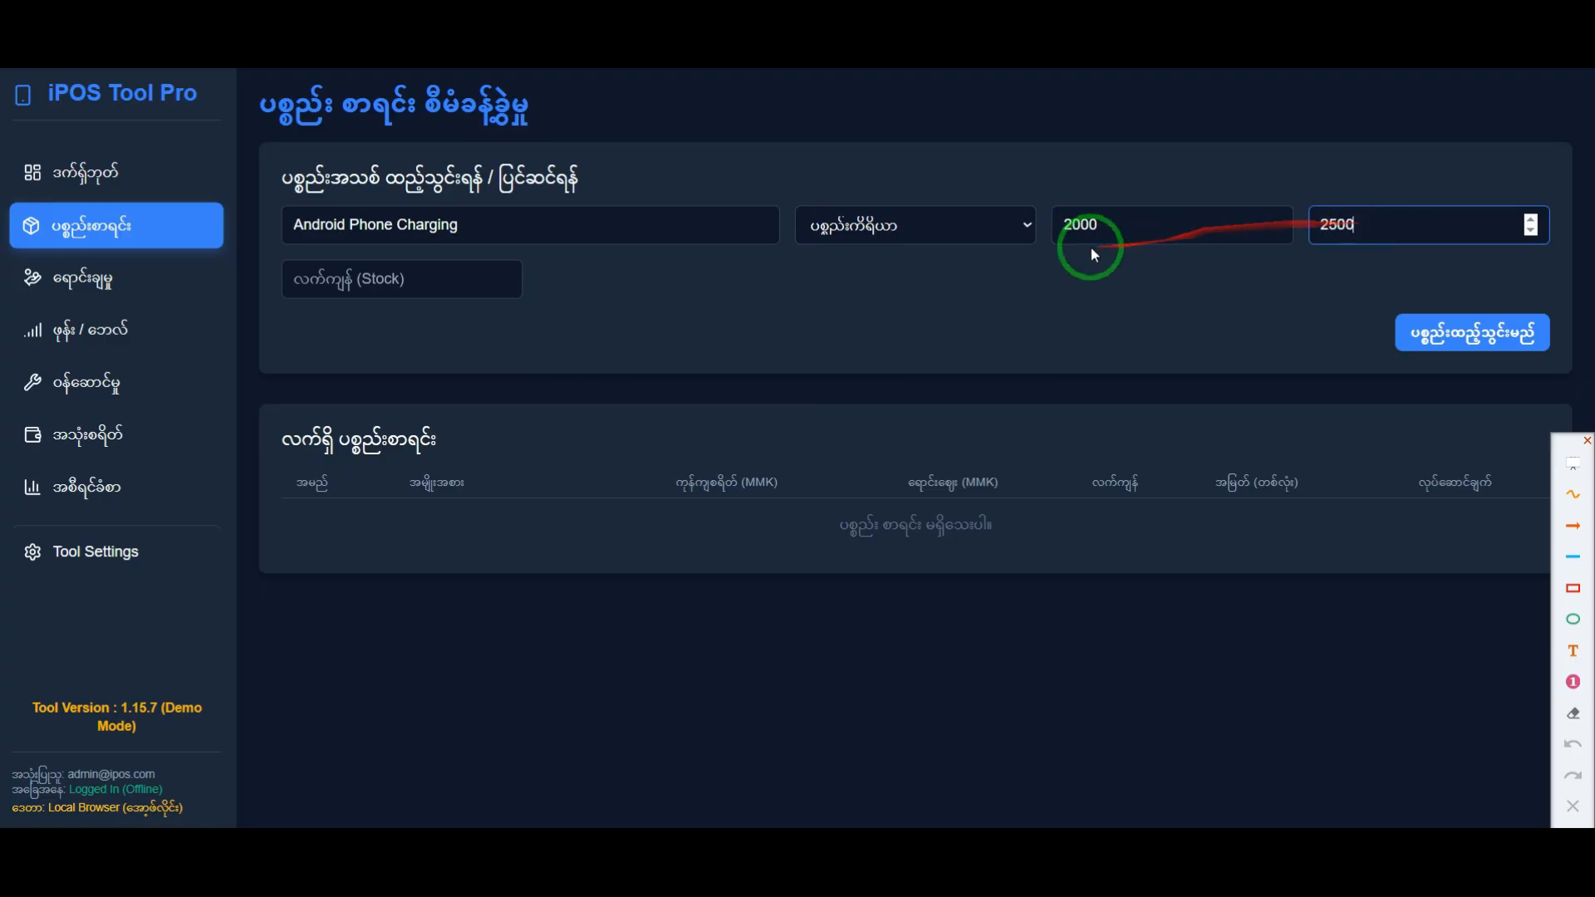
{"action": "left_click", "coordinate": [364, 286]}
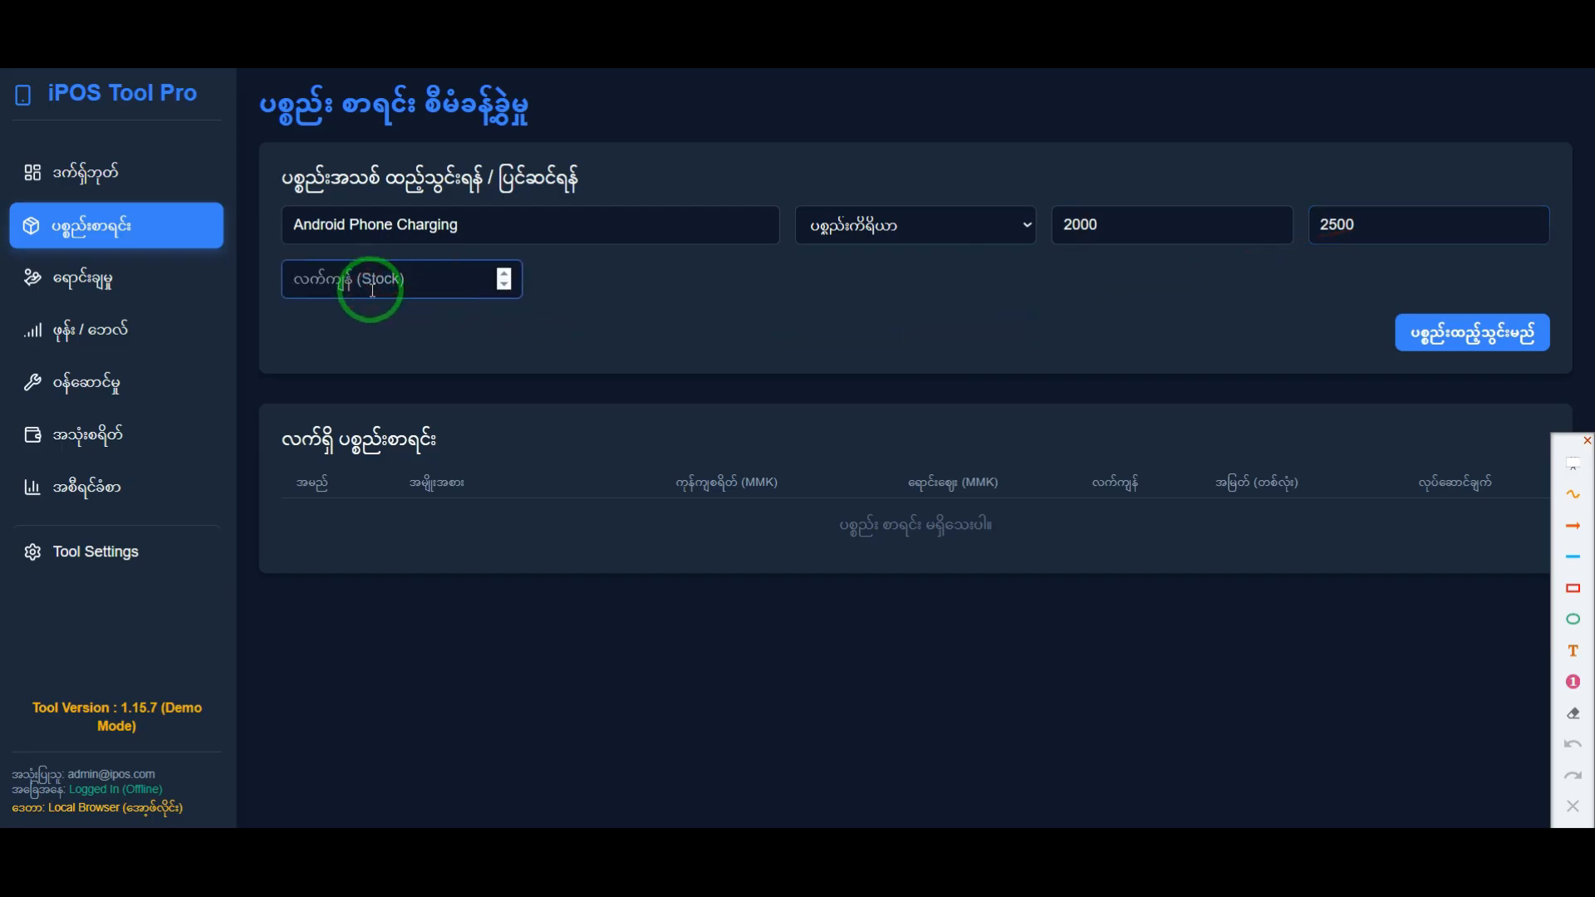
{"action": "type", "text": "50"}
{"action": "left_click", "coordinate": [449, 317]}
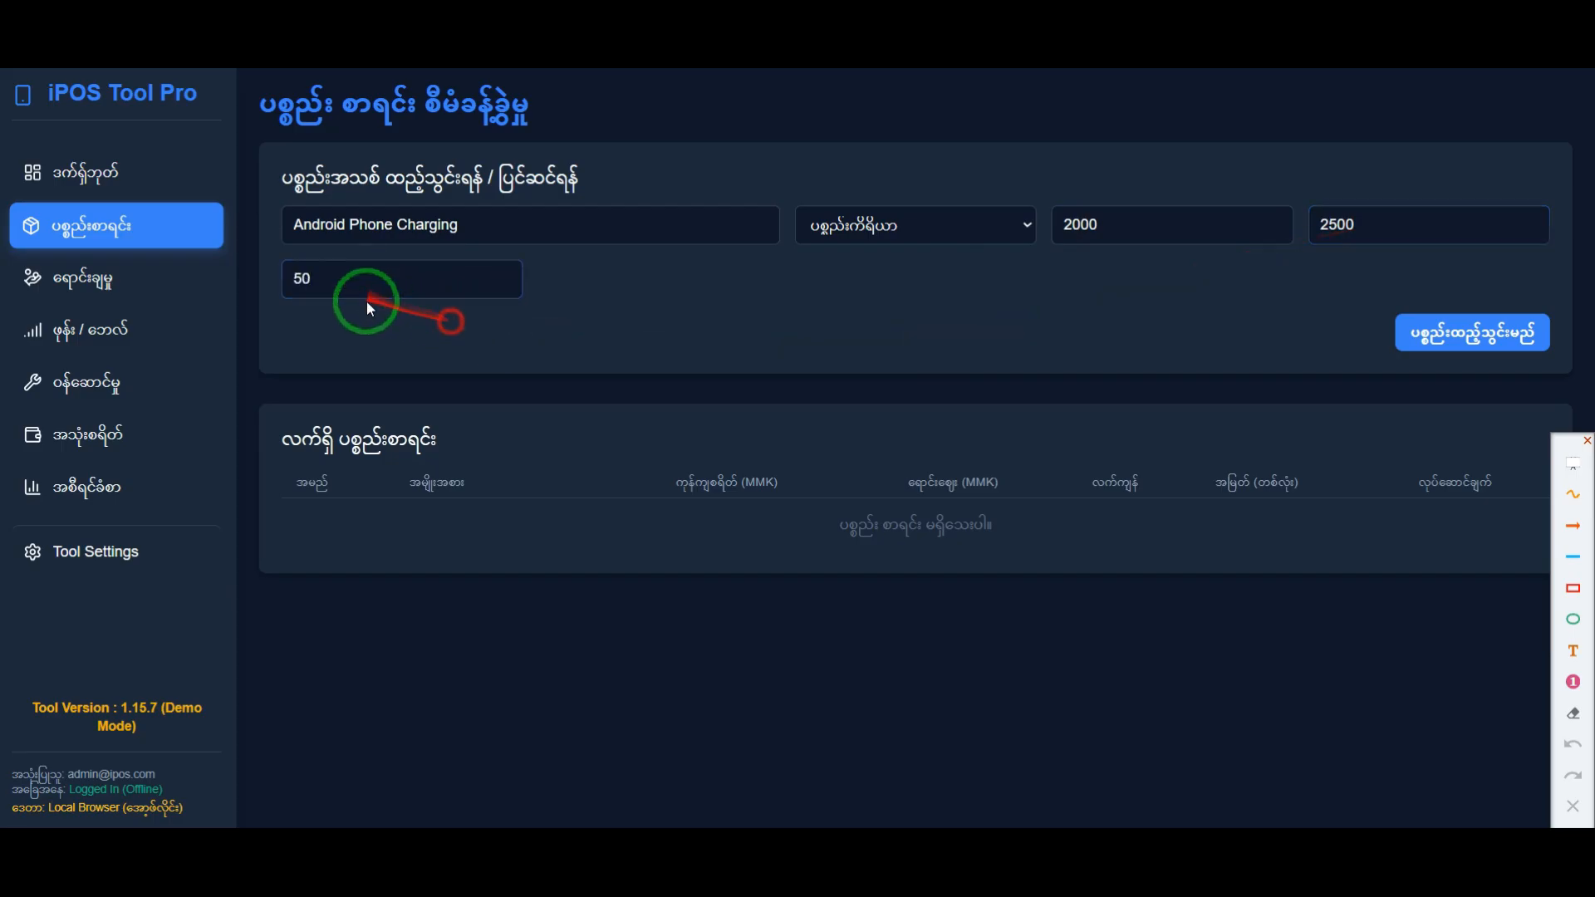
{"action": "double_click", "coordinate": [301, 279]}
{"action": "key", "text": "BackSpace"}
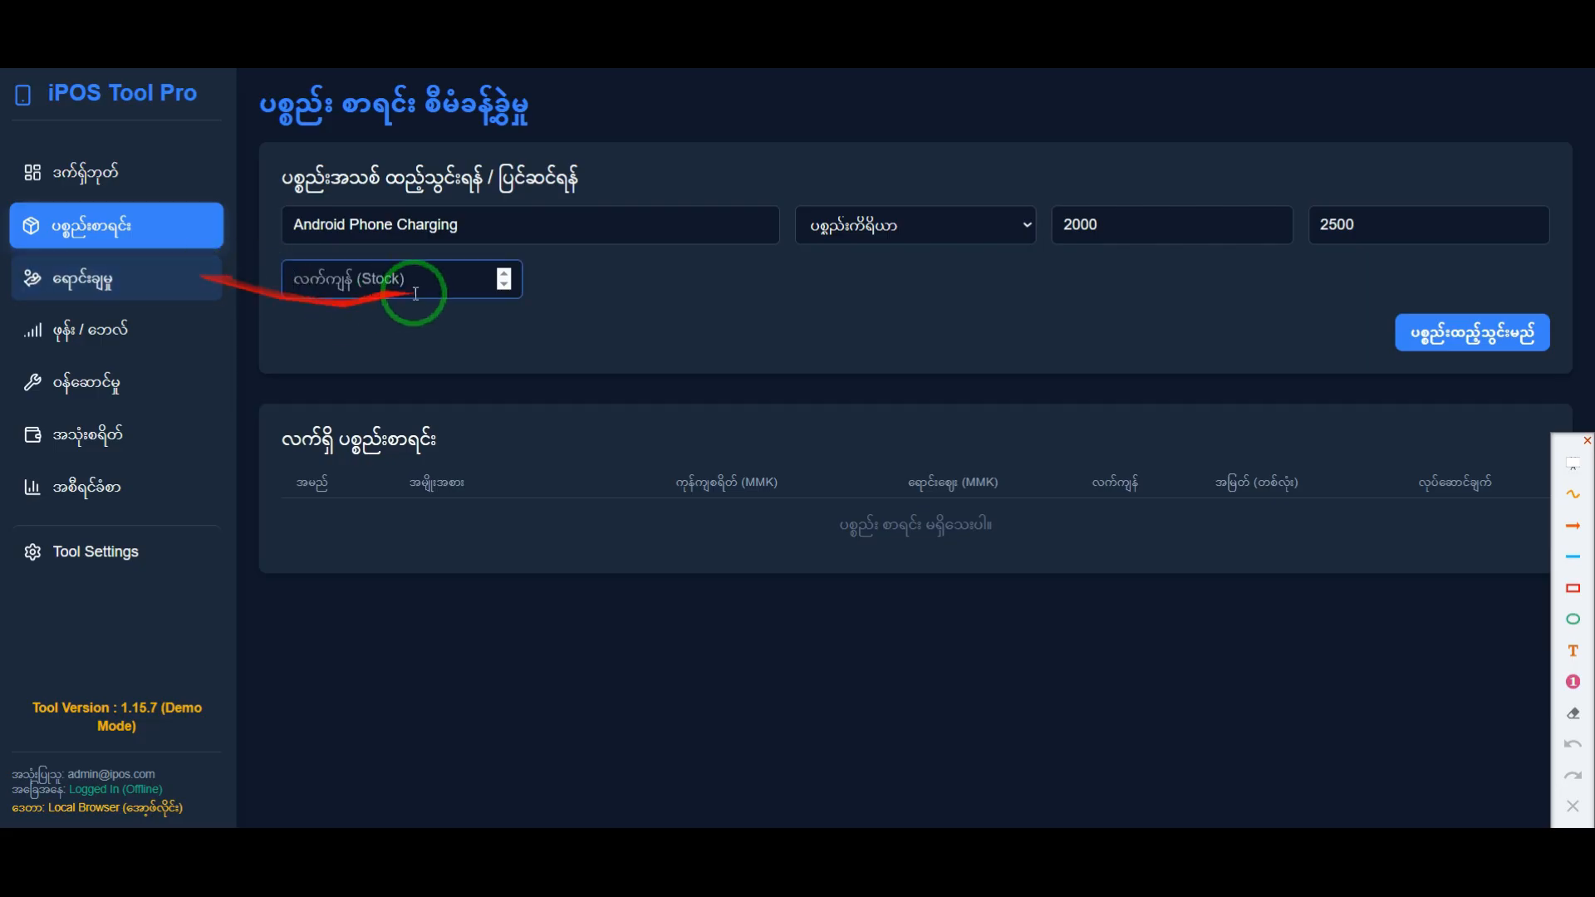
{"action": "type", "text": "50"}
Step: Point arrows at the stock value, the ရောင်းချမှု sales page entry and the inventory list's stock column, and clear them
{"action": "left_click", "coordinate": [1573, 528]}
{"action": "left_click_drag", "start_coordinate": [691, 293], "coordinate": [533, 287]}
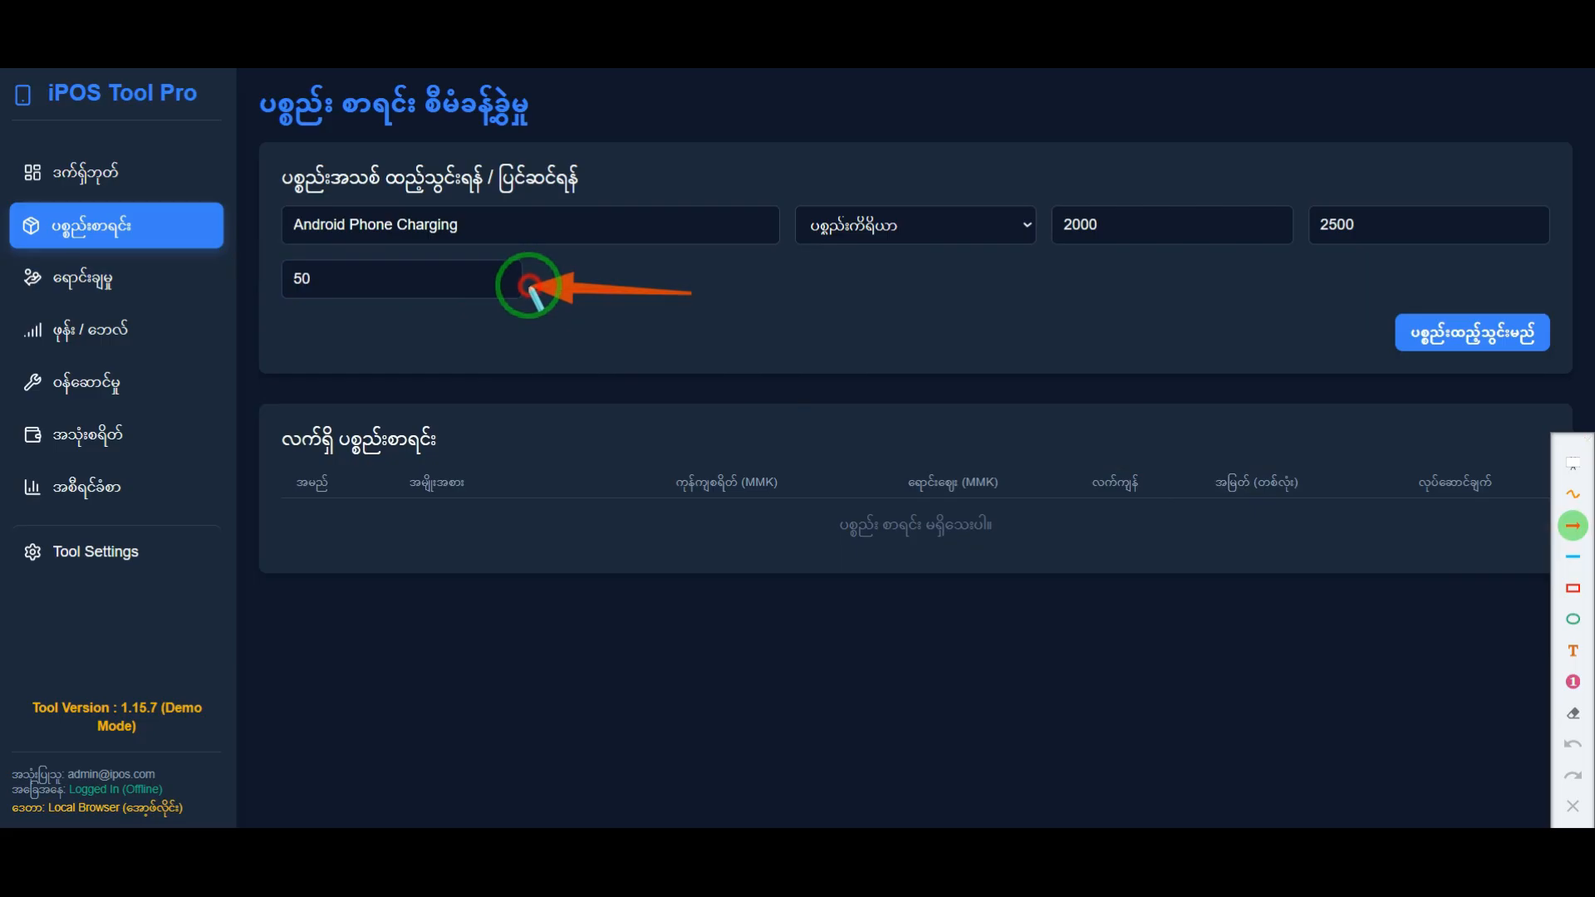
{"action": "mouse_move", "coordinate": [228, 397]}
{"action": "left_mouse_down"}
{"action": "mouse_move", "coordinate": [138, 319]}
{"action": "mouse_move", "coordinate": [126, 285]}
{"action": "left_mouse_up"}
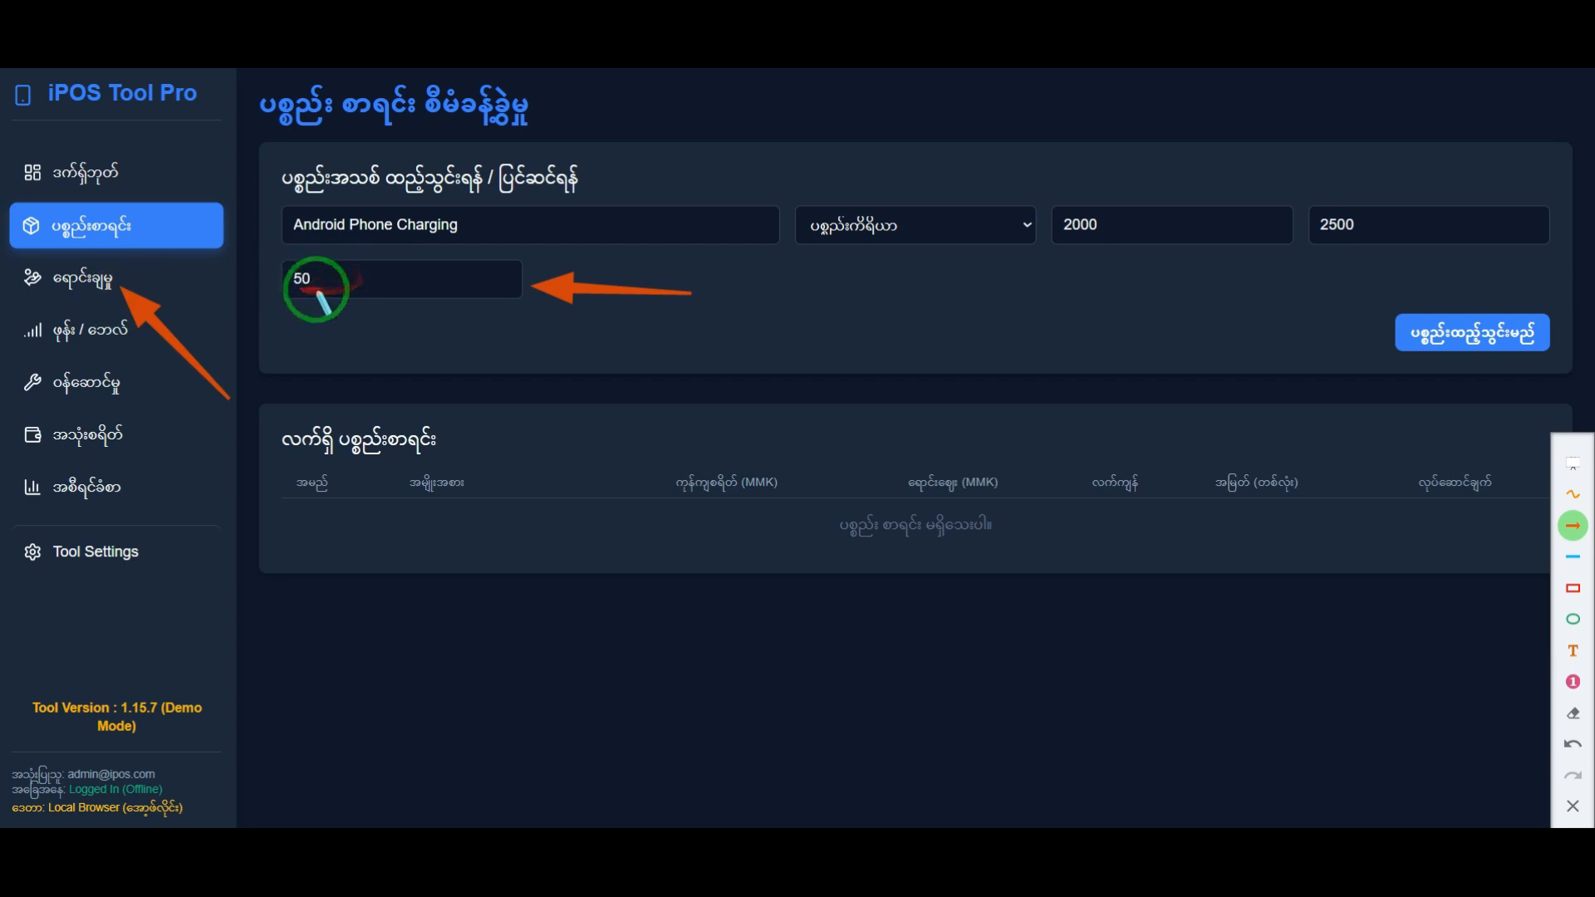
{"action": "left_click_drag", "start_coordinate": [1084, 470], "coordinate": [1150, 566]}
{"action": "key", "text": "ctrl+z"}
{"action": "left_click_drag", "start_coordinate": [1109, 633], "coordinate": [1112, 509]}
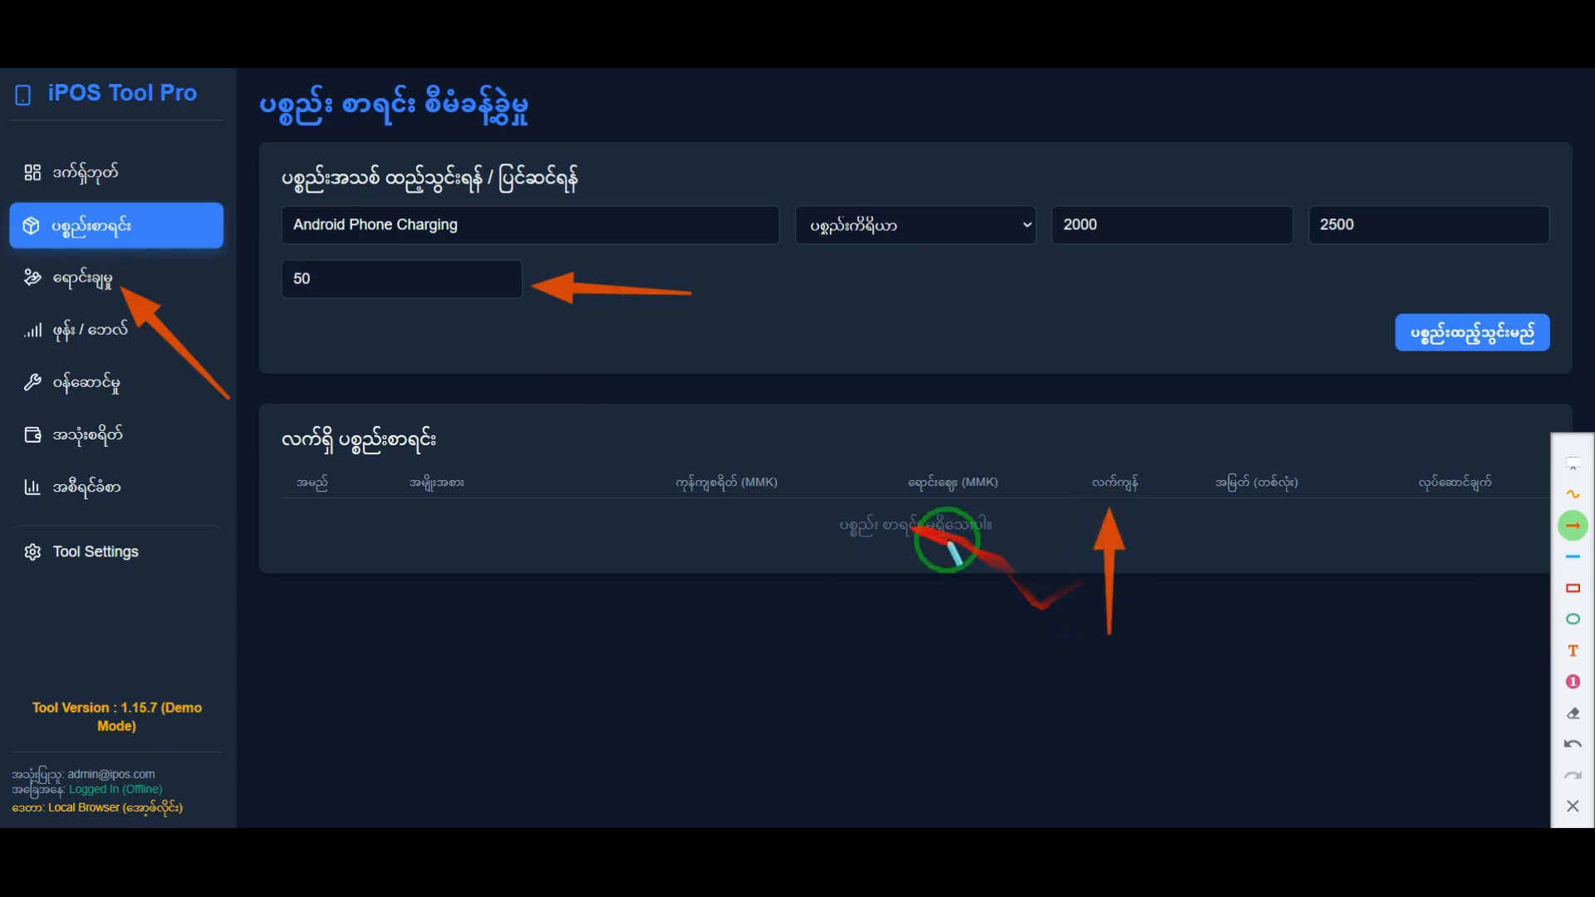
{"action": "left_click", "coordinate": [1572, 806]}
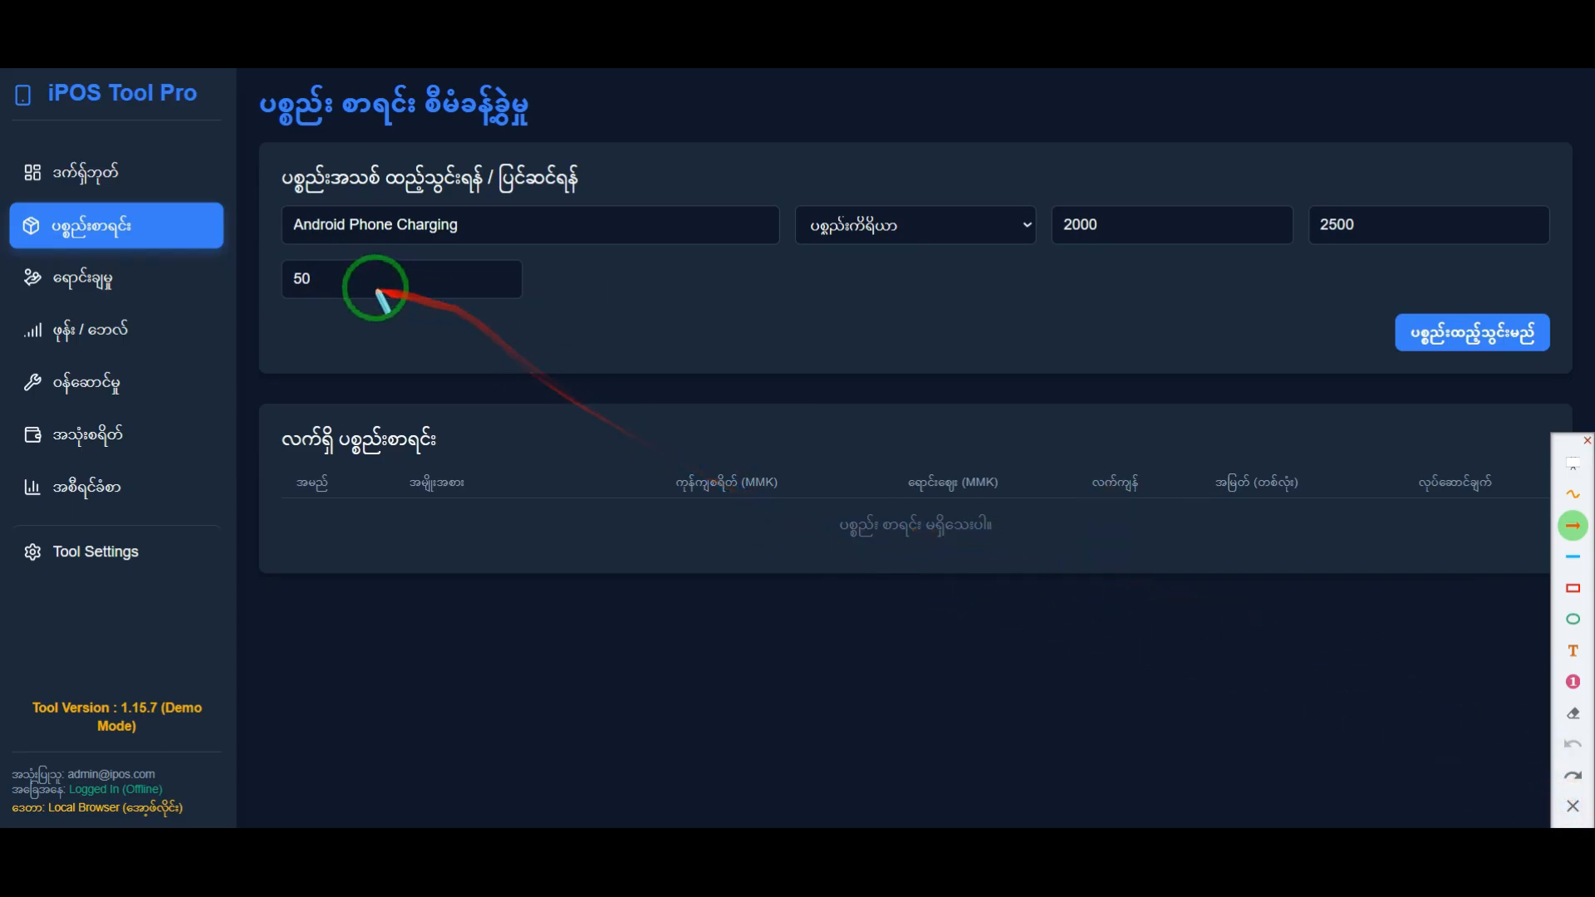
{"action": "key", "text": "Escape"}
Step: Add the completed Android Phone Charging item to the inventory list
{"action": "left_click_drag", "start_coordinate": [326, 281], "coordinate": [270, 281]}
{"action": "left_click", "coordinate": [507, 339]}
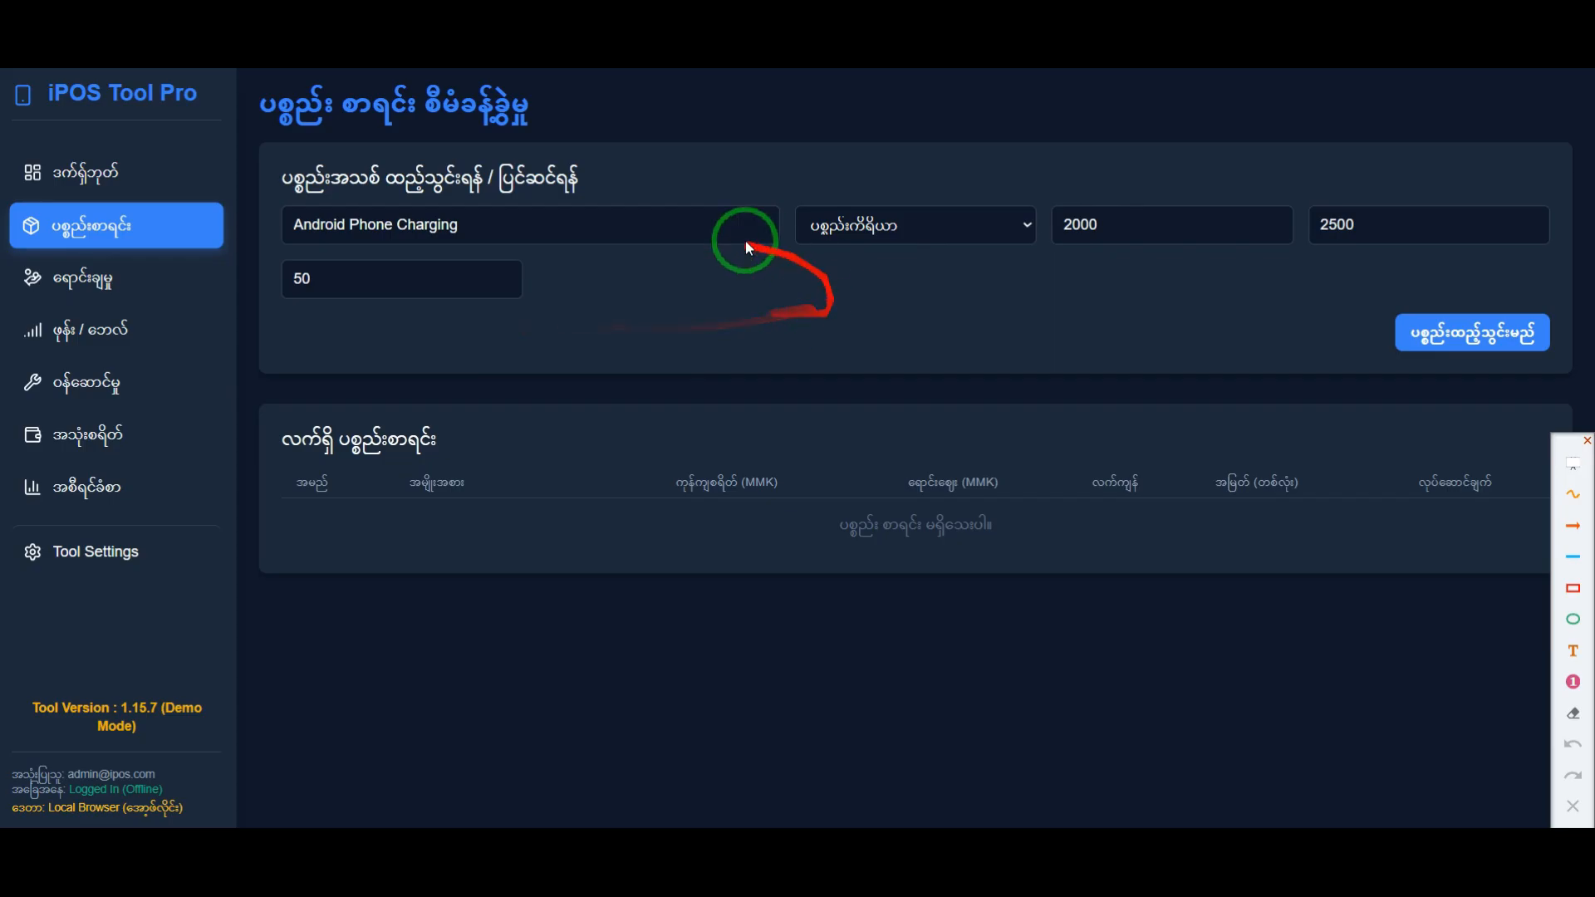
{"action": "left_click", "coordinate": [1525, 352]}
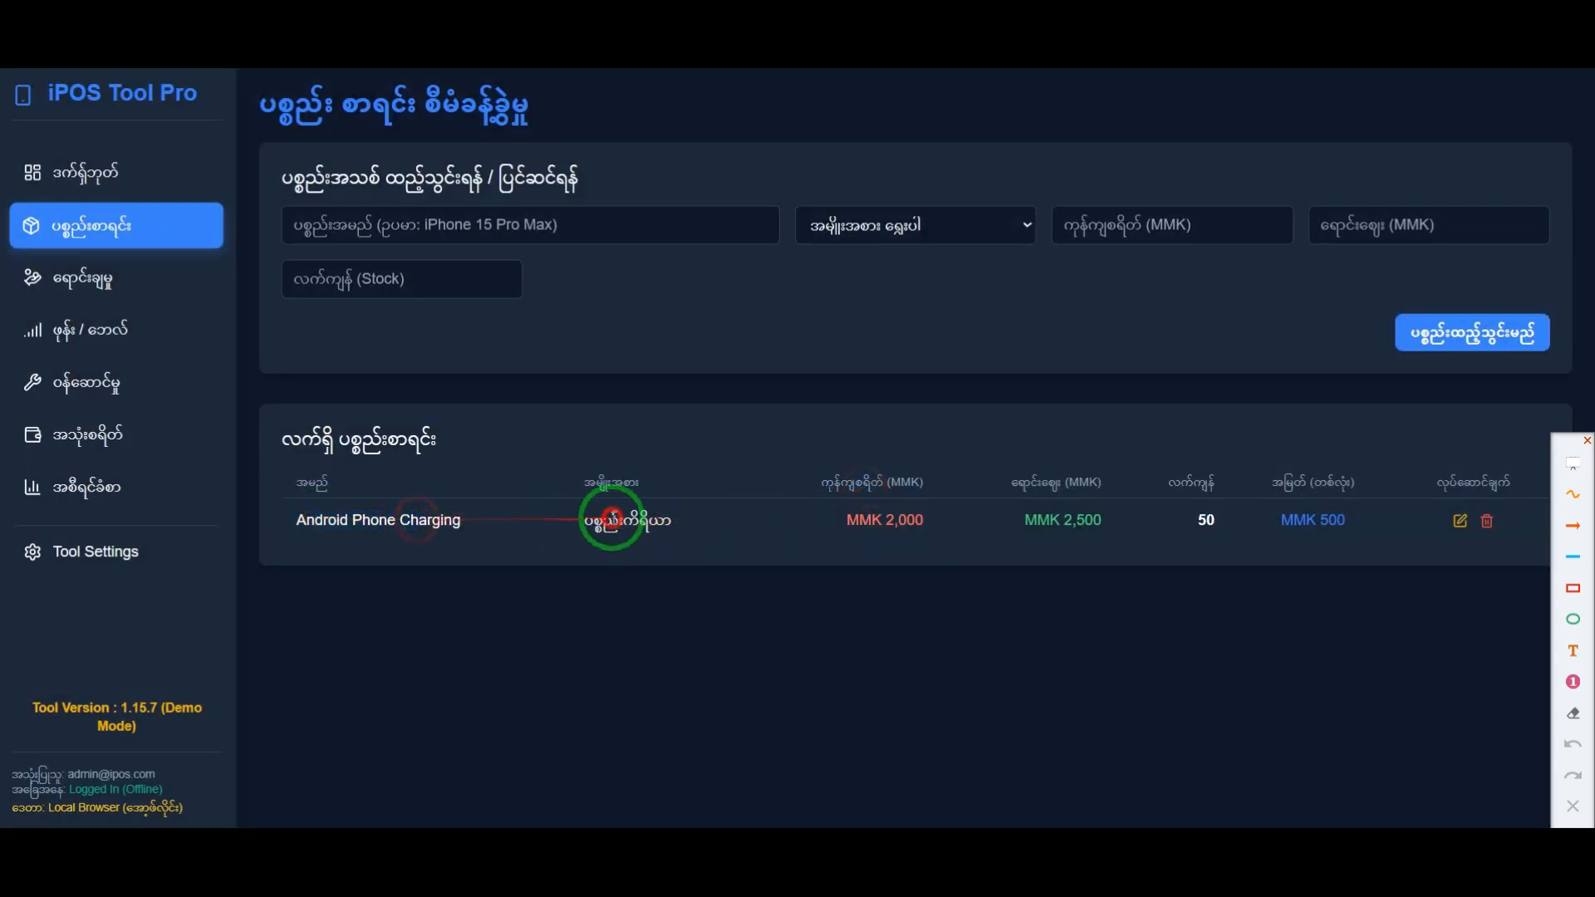
Step: Review the selling price and per-unit profit of the Android Phone Charging row
{"action": "left_click_drag", "start_coordinate": [1036, 521], "coordinate": [1115, 513]}
{"action": "left_click", "coordinate": [1320, 581]}
{"action": "left_click_drag", "start_coordinate": [1360, 525], "coordinate": [1288, 524]}
{"action": "left_click", "coordinate": [1353, 577]}
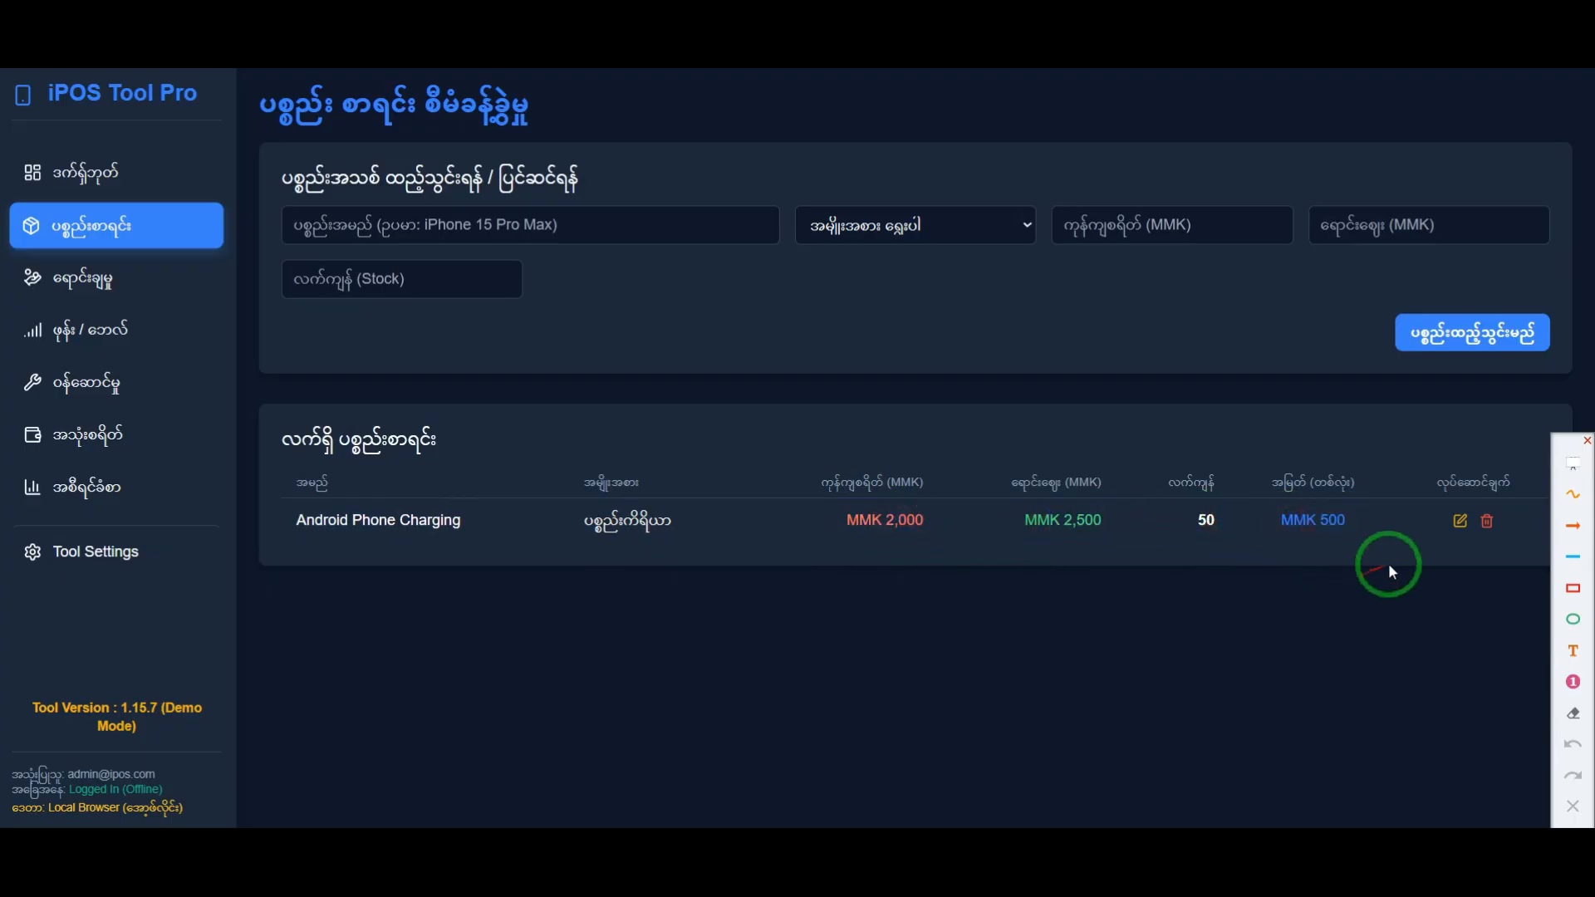
Step: Point arrows at the edit and delete actions of the Android Phone Charging row, and clear them
{"action": "left_click", "coordinate": [1571, 527]}
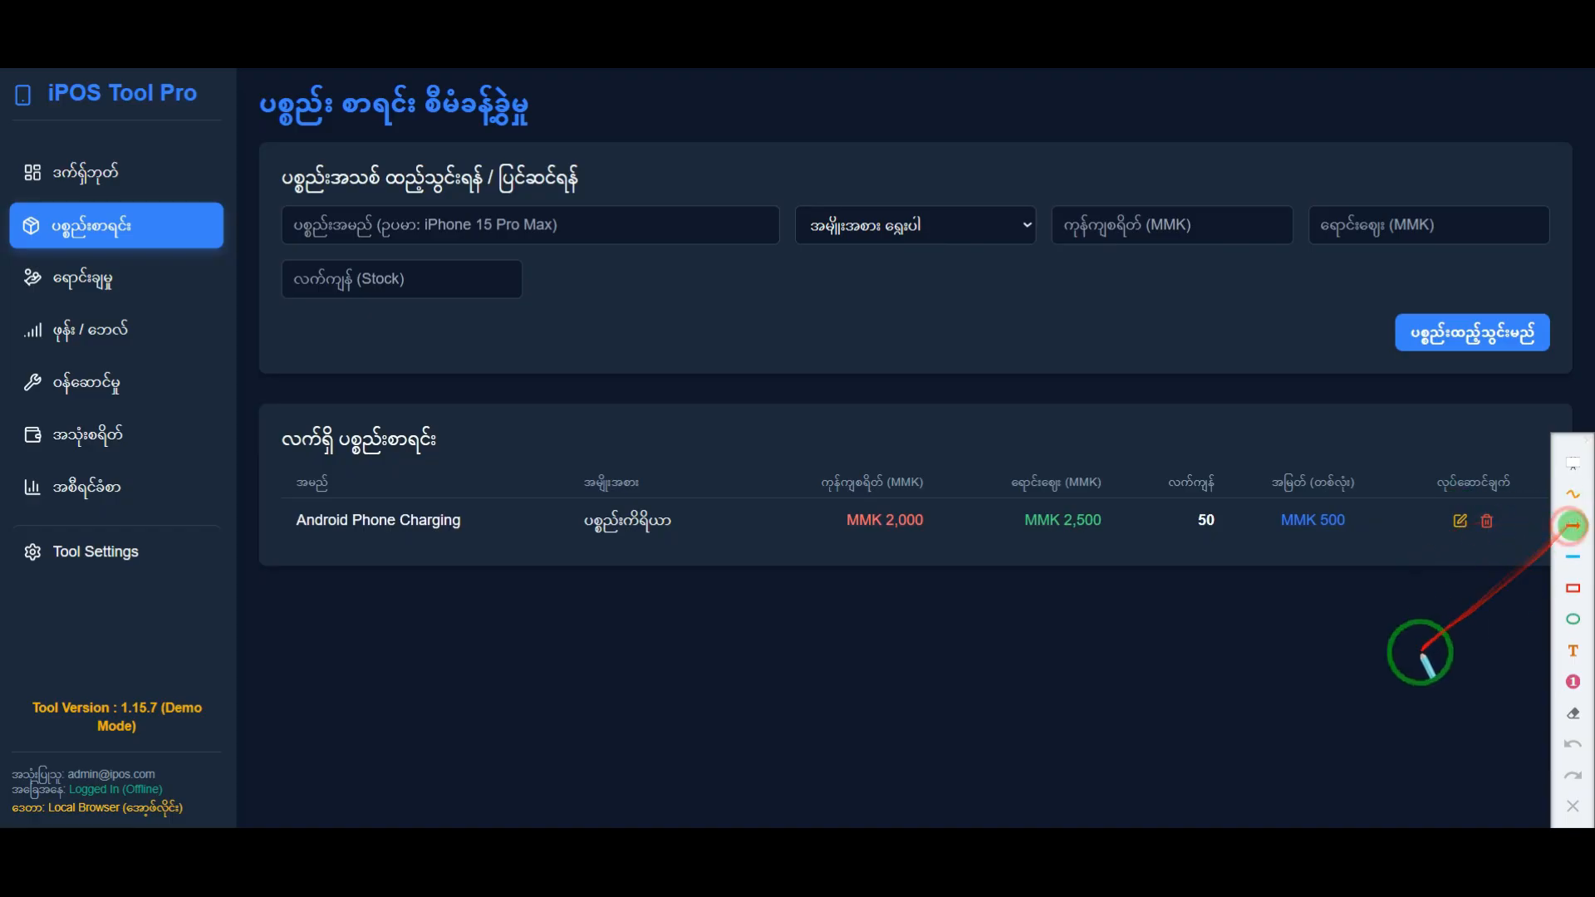
{"action": "left_click_drag", "start_coordinate": [1421, 652], "coordinate": [1456, 538]}
{"action": "left_click_drag", "start_coordinate": [1509, 645], "coordinate": [1487, 538]}
{"action": "key", "text": "Escape"}
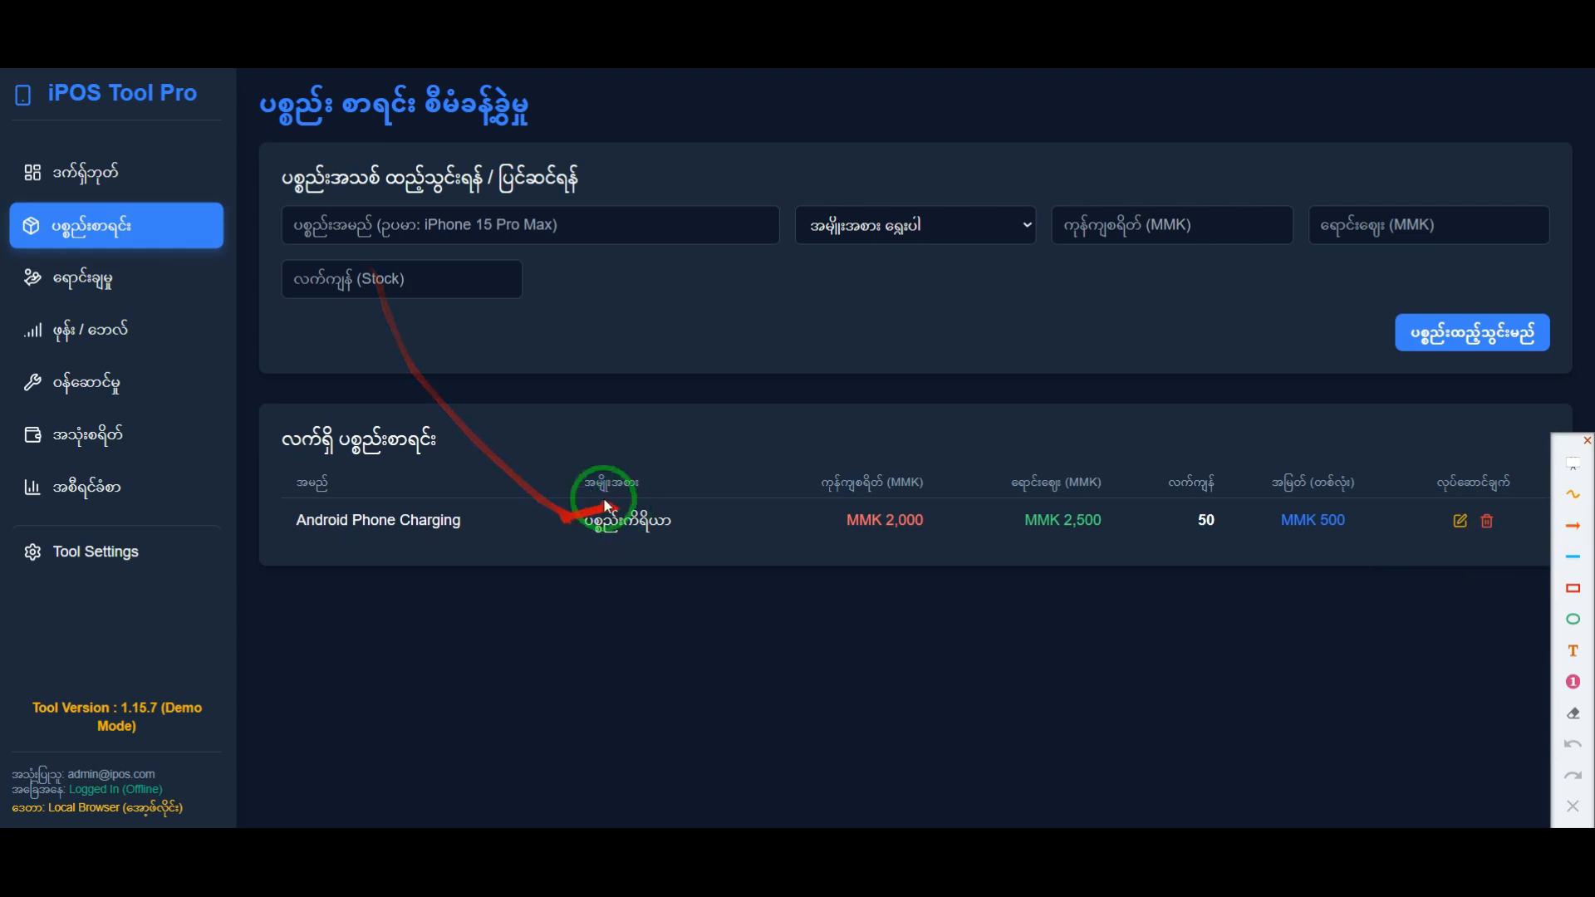
Step: Name the second inventory item Redmi Note 8 and set its category to မိုဘိုင်း
{"action": "left_click", "coordinate": [400, 232]}
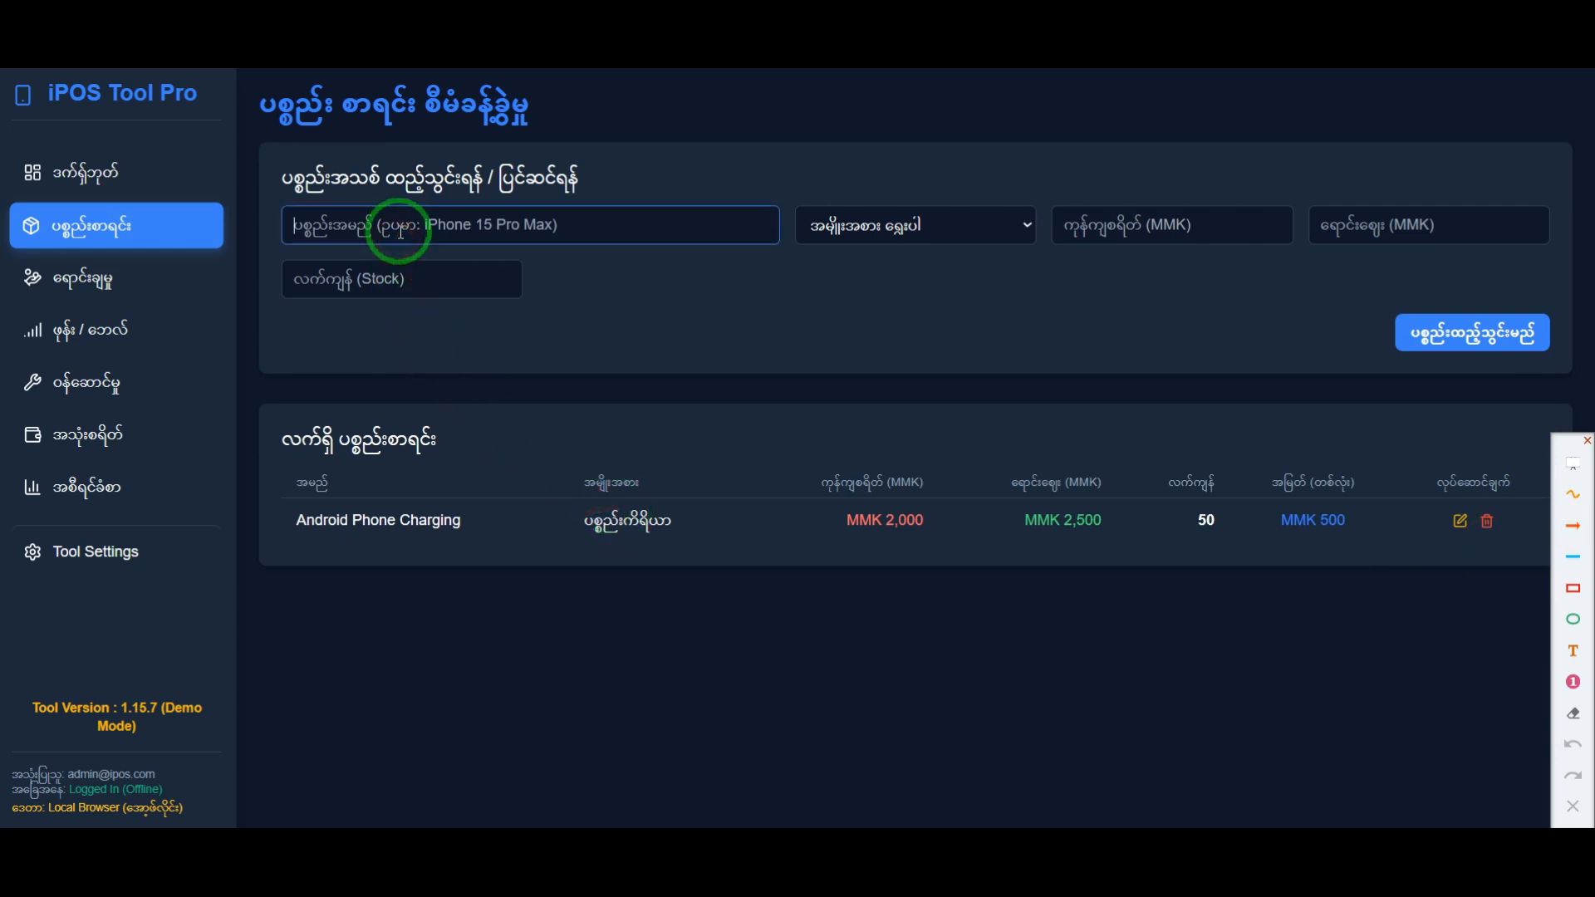
{"action": "type", "text": "Red"}
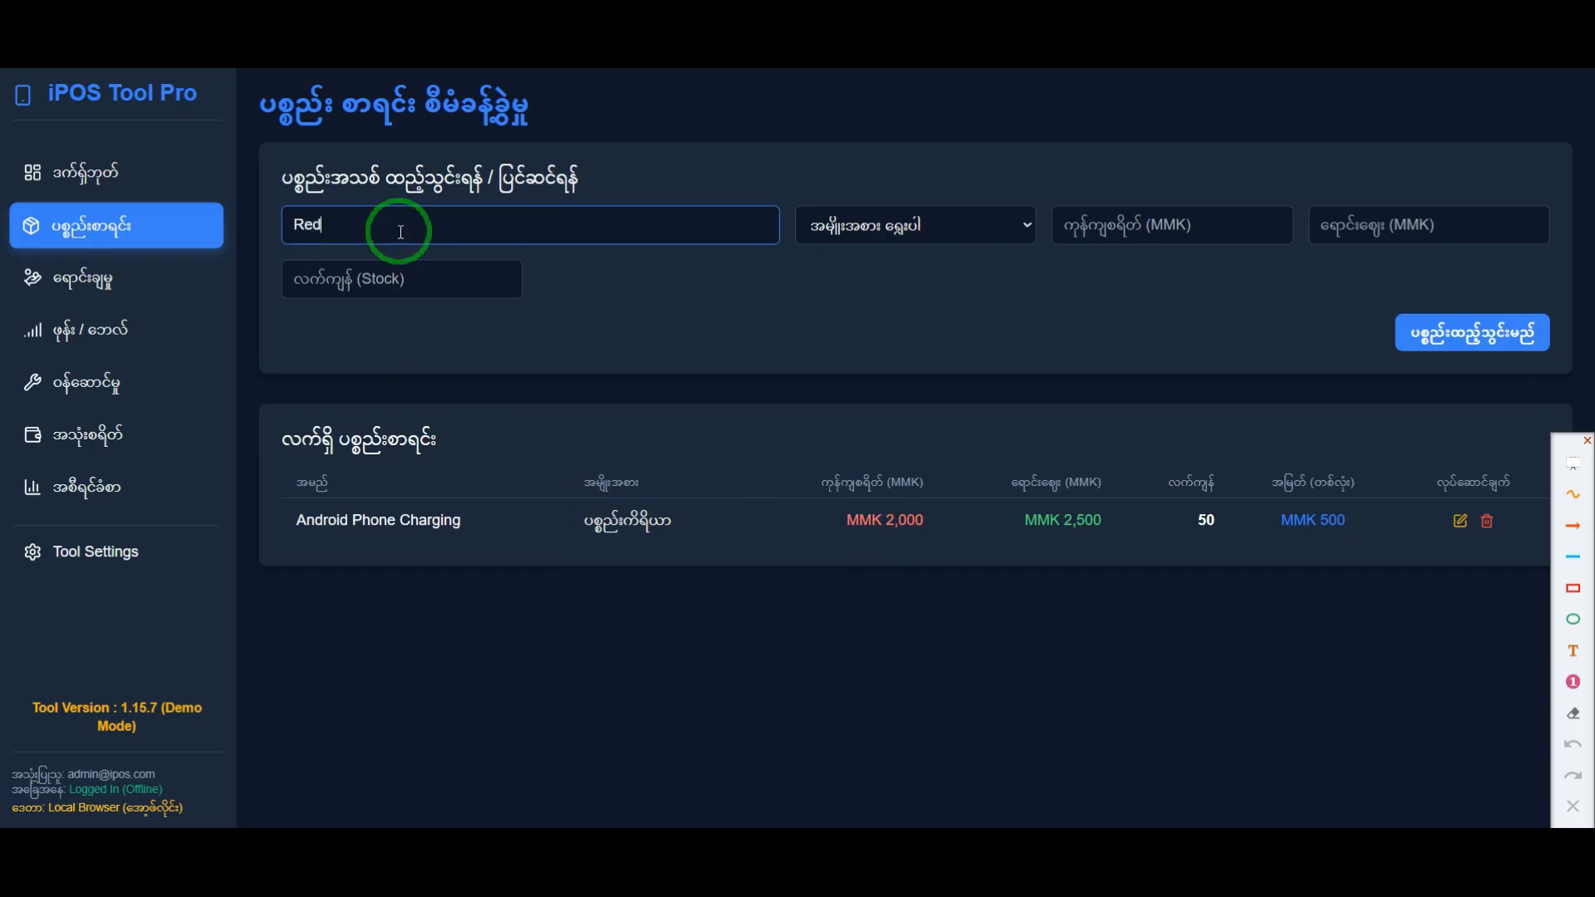
{"action": "type", "text": "mi Note 8"}
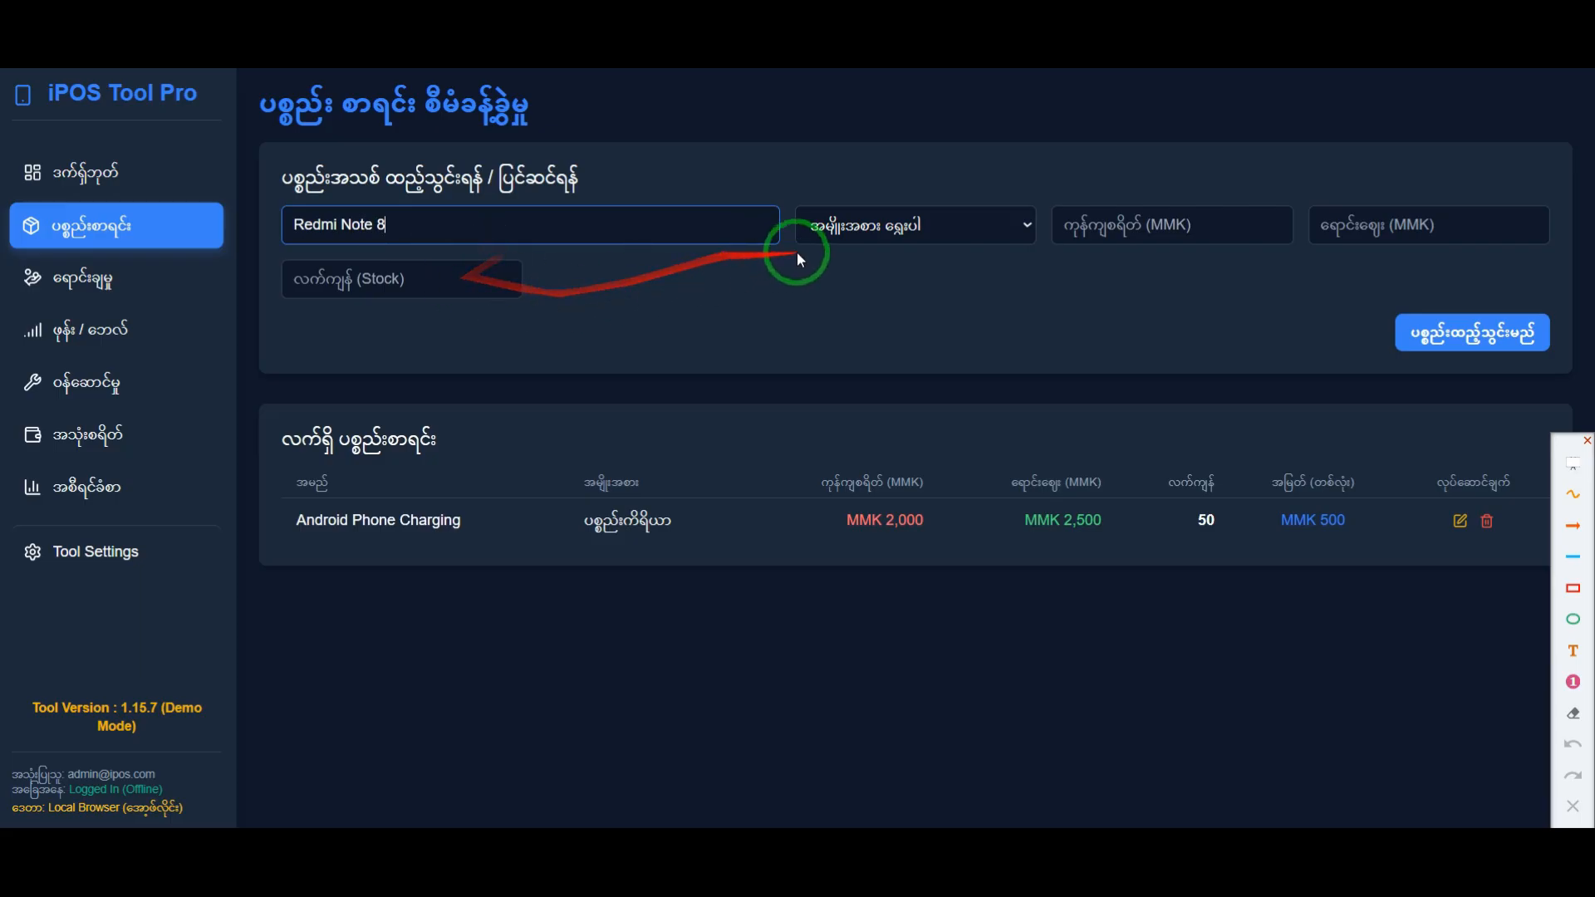
{"action": "left_click", "coordinate": [852, 225]}
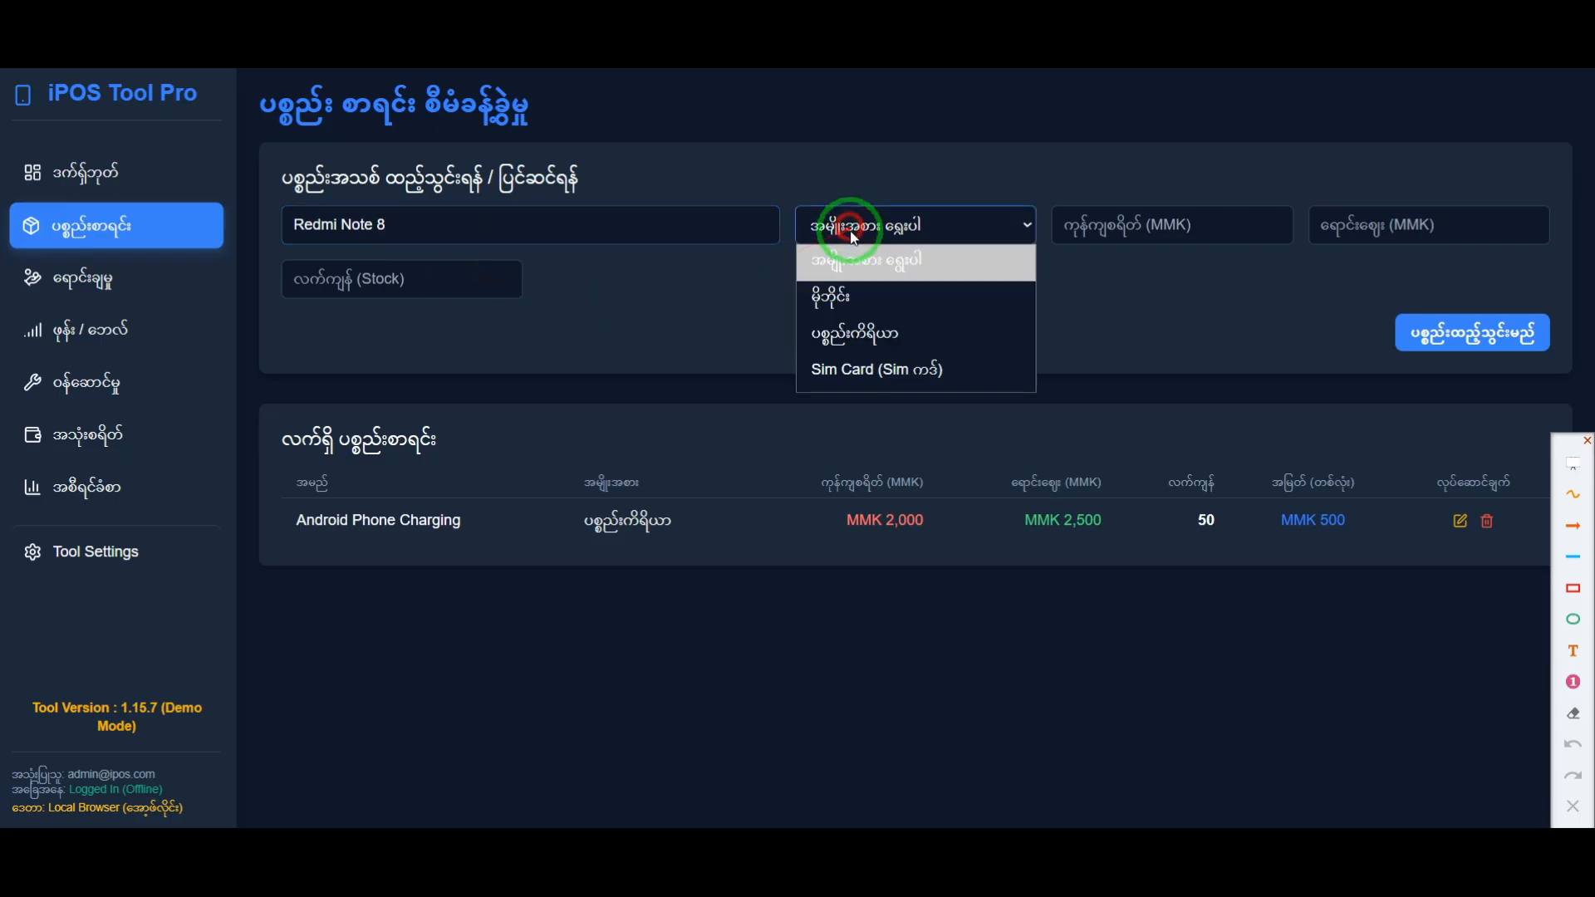
{"action": "left_click", "coordinate": [832, 303]}
Step: Set the Redmi Note 8's cost to 100000 MMK and selling price to 150000 MMK, and check both amounts
{"action": "left_click", "coordinate": [1120, 221]}
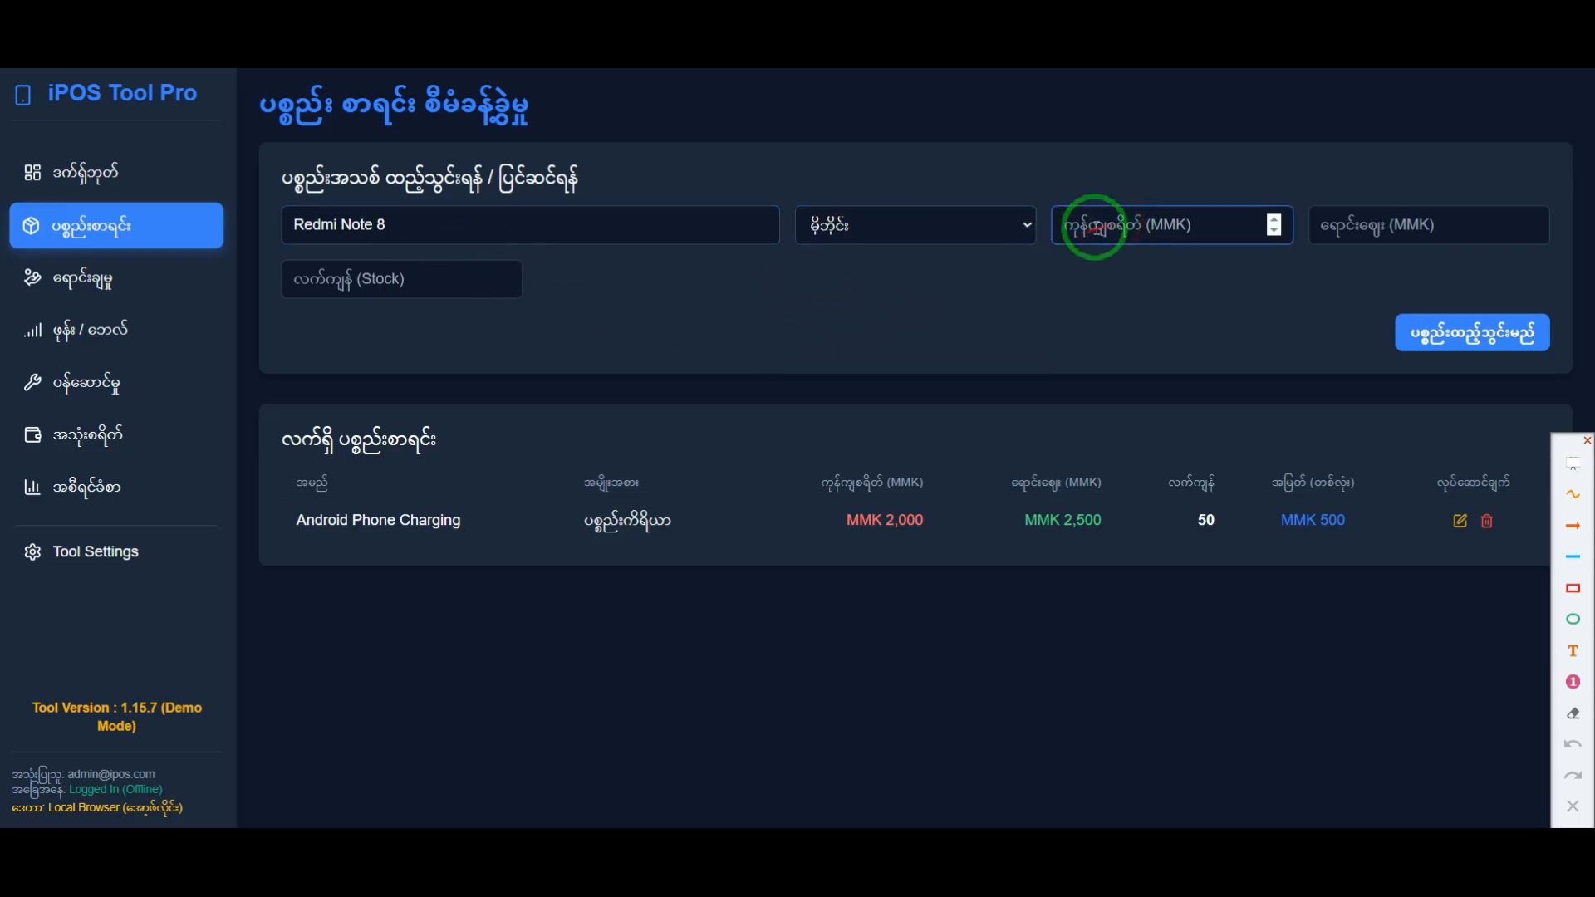
{"action": "type", "text": "100000"}
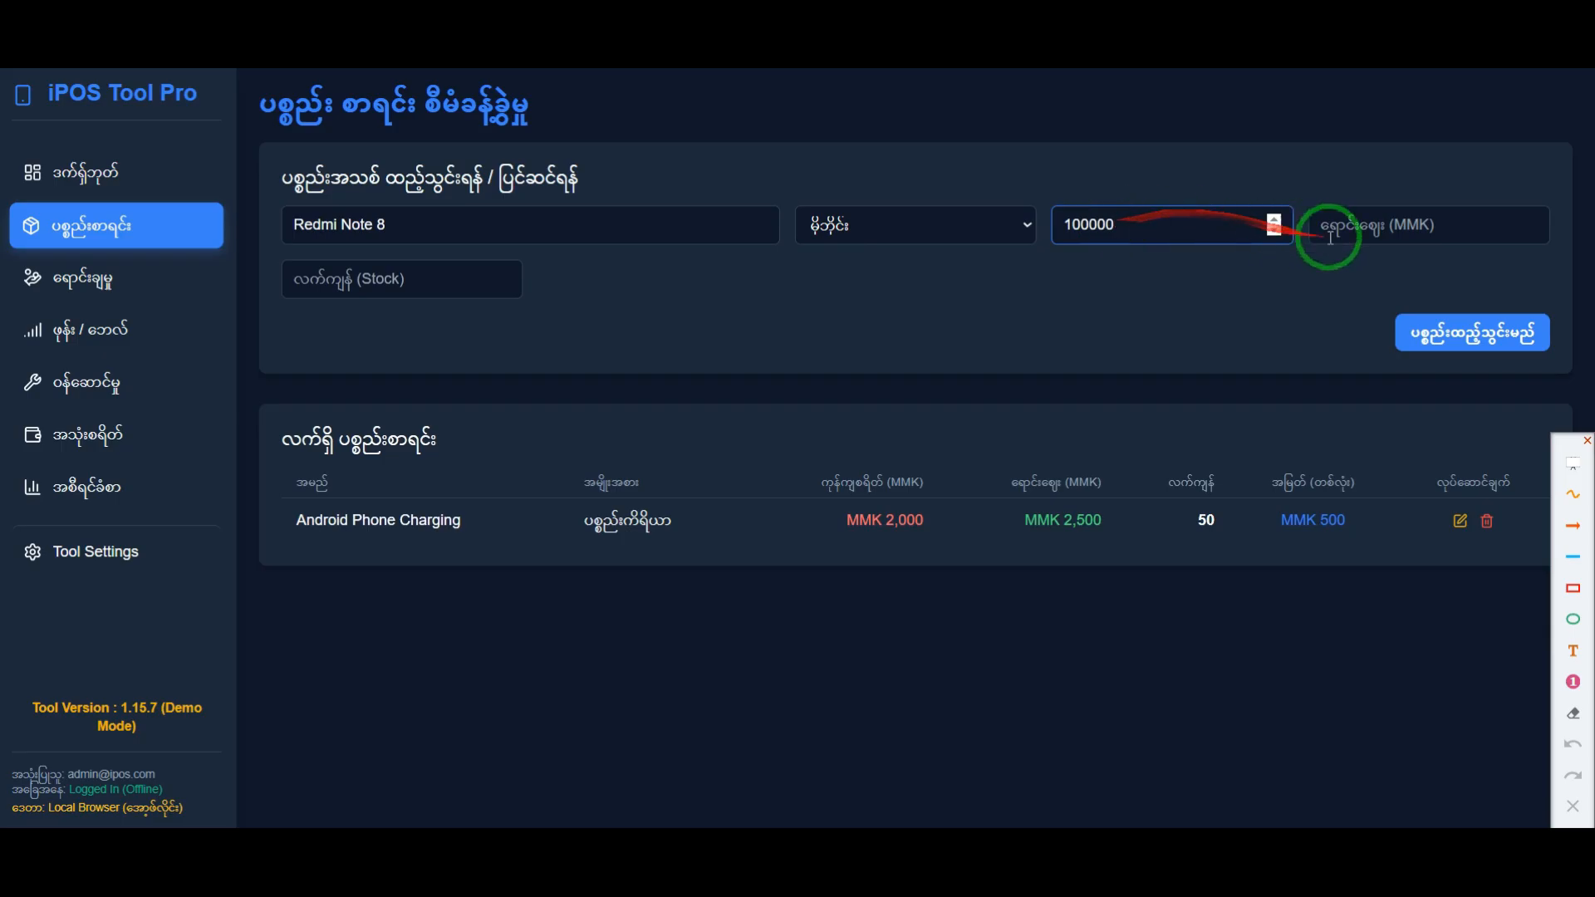
{"action": "left_click", "coordinate": [1391, 225]}
{"action": "type", "text": "150000"}
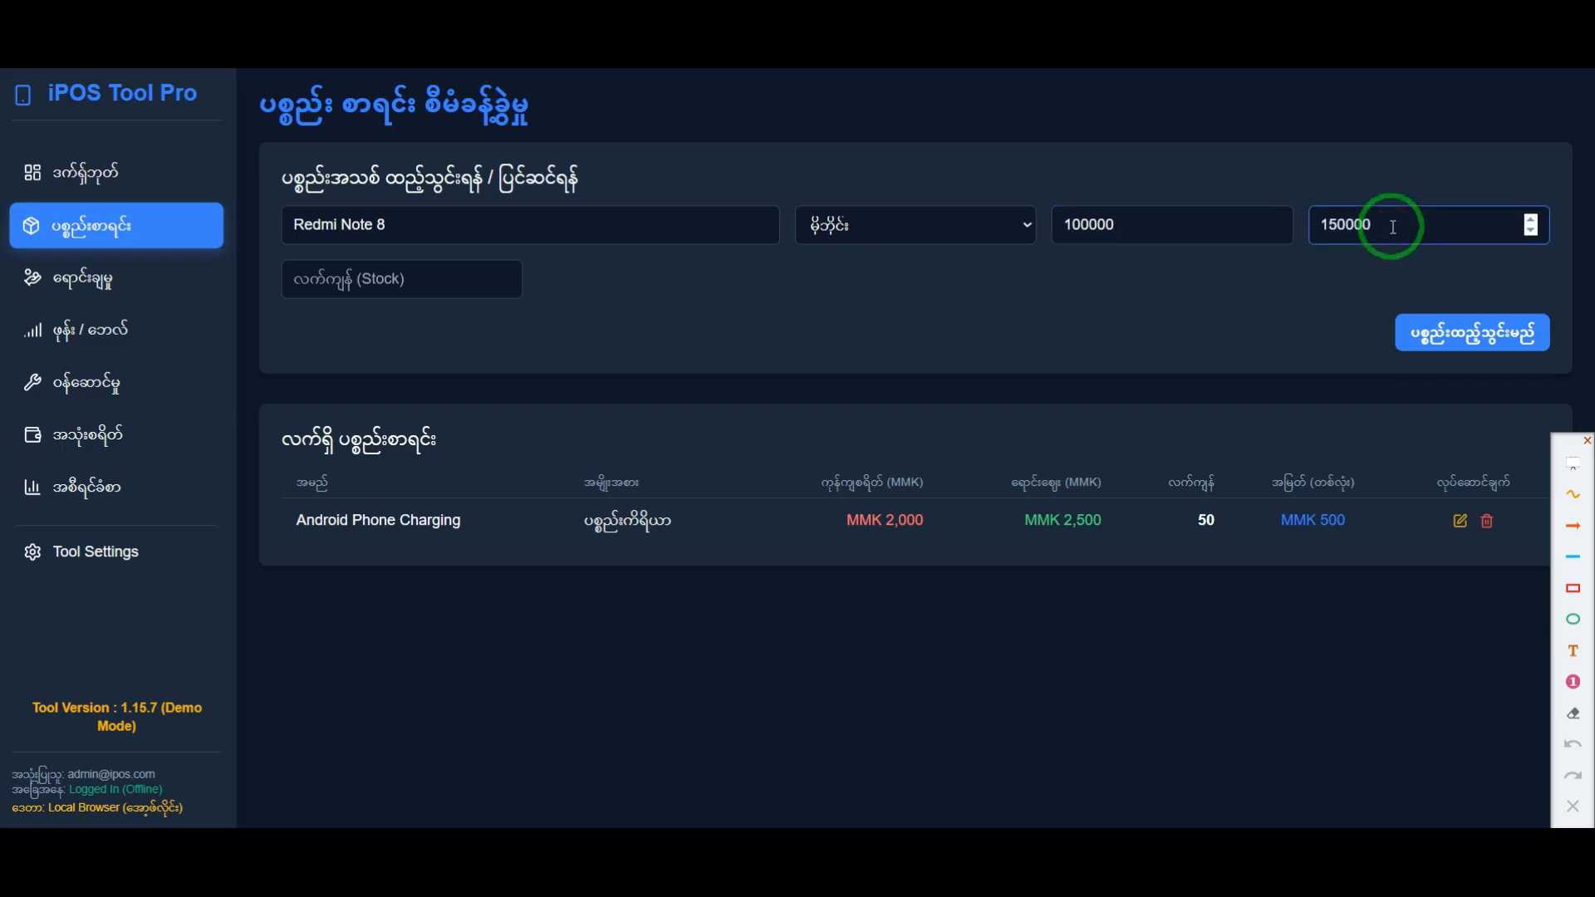
{"action": "left_click_drag", "start_coordinate": [1108, 224], "coordinate": [1072, 221]}
{"action": "left_click_drag", "start_coordinate": [1374, 224], "coordinate": [1298, 222]}
{"action": "left_click", "coordinate": [1175, 325]}
Step: Set the Redmi Note 8's stock to 50 and add the item to the inventory list
{"action": "left_click", "coordinate": [403, 285]}
{"action": "type", "text": "50"}
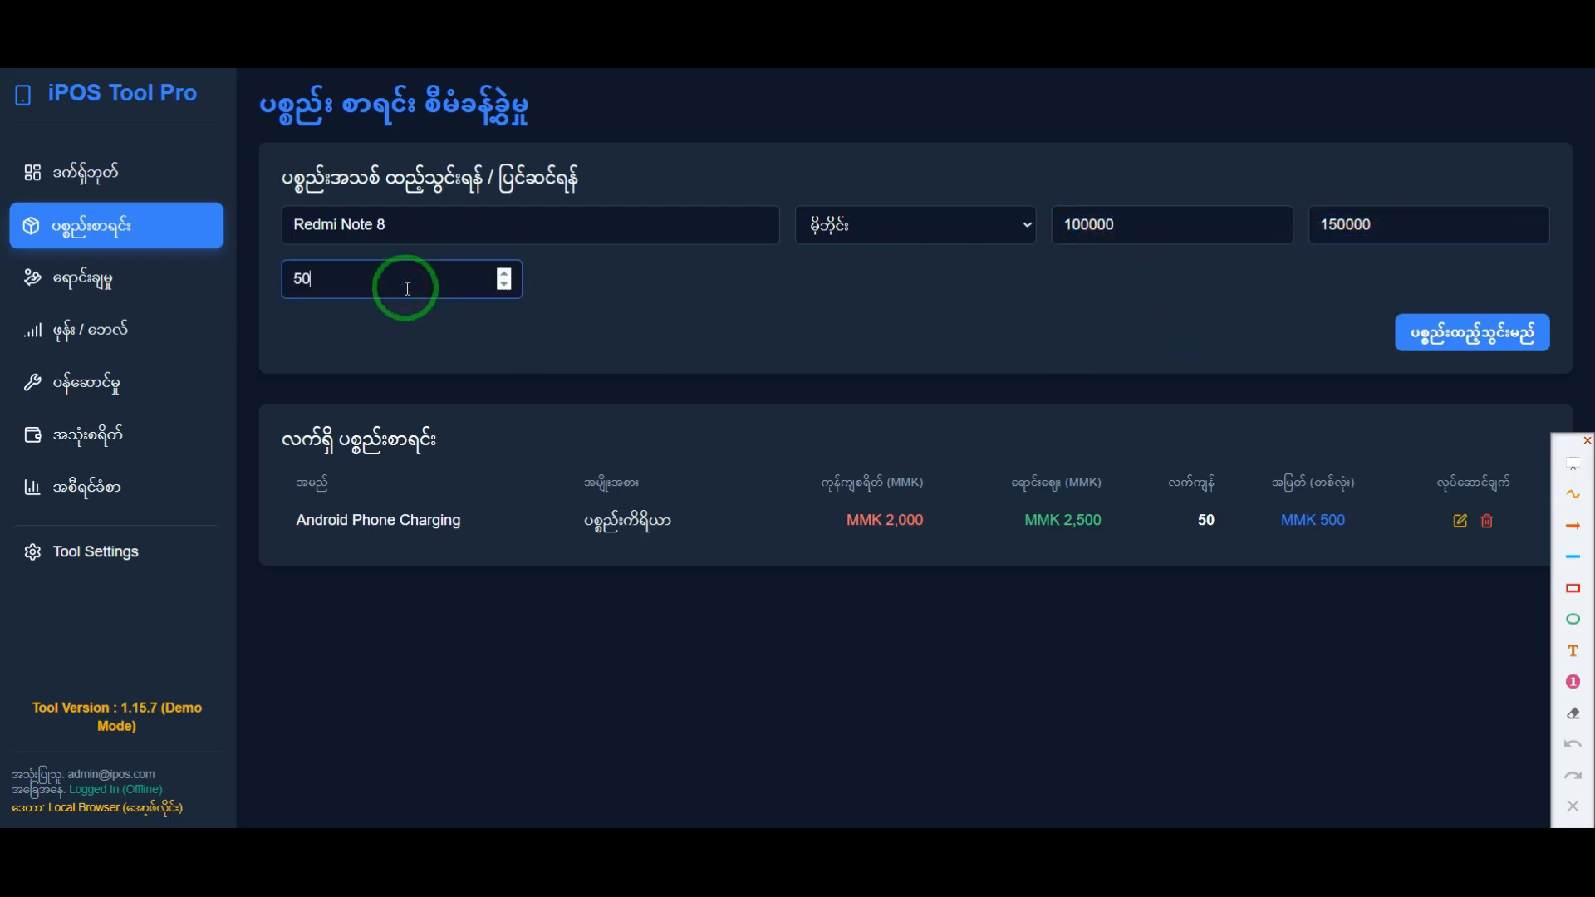
{"action": "left_click", "coordinate": [1470, 333]}
{"action": "left_click", "coordinate": [901, 494]}
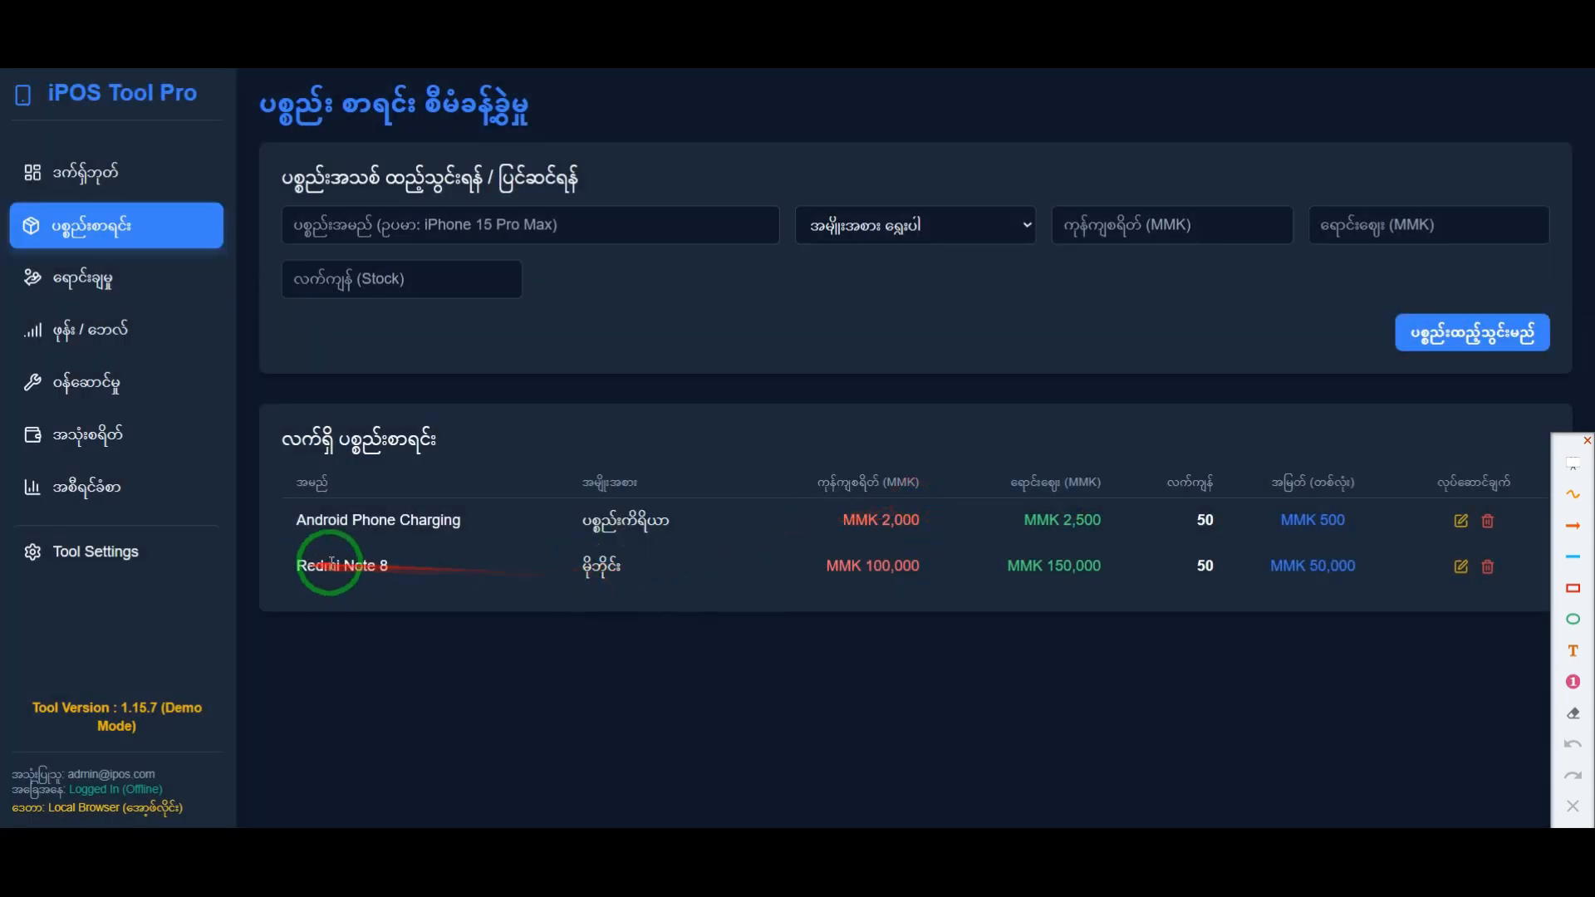
Step: Frame the Redmi Note 8 row in the inventory list in red, and clear the frame
{"action": "left_click", "coordinate": [1572, 588]}
{"action": "mouse_move", "coordinate": [279, 546]}
{"action": "left_mouse_down"}
{"action": "mouse_move", "coordinate": [498, 577]}
{"action": "mouse_move", "coordinate": [1466, 593]}
{"action": "mouse_move", "coordinate": [1506, 762]}
{"action": "mouse_move", "coordinate": [1509, 629]}
{"action": "left_mouse_up"}
{"action": "left_click", "coordinate": [1570, 802]}
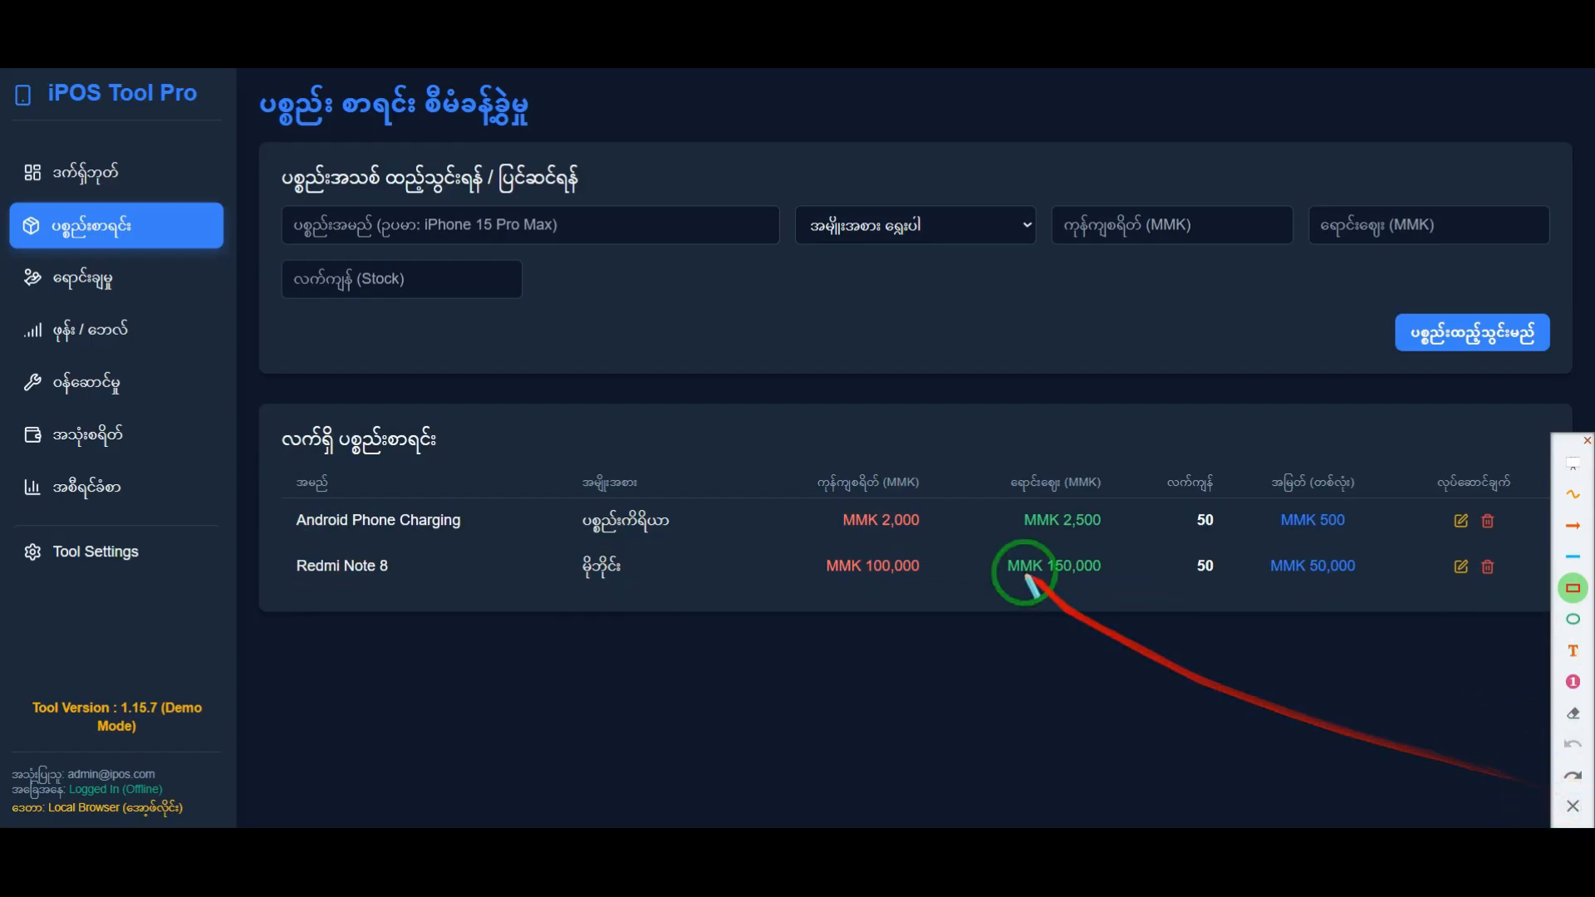
Step: Name the third inventory item Samsung A03 and set its category to မိုဘိုင်း
{"action": "left_click", "coordinate": [449, 231]}
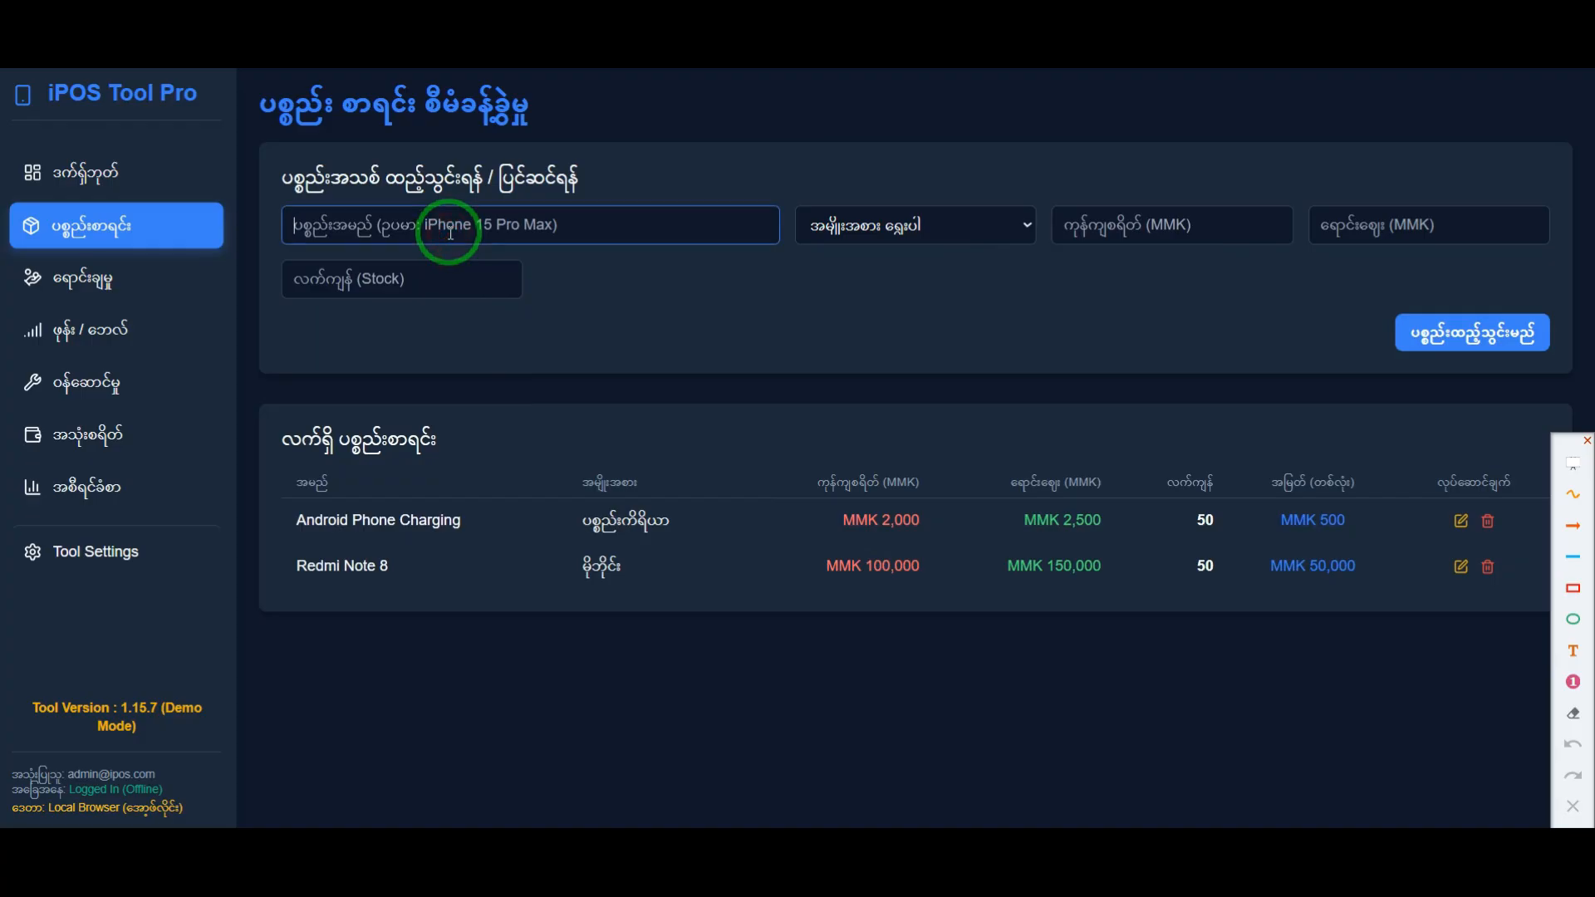
{"action": "type", "text": "R"}
{"action": "key", "text": "BackSpace"}
{"action": "type", "text": "Samsung A03"}
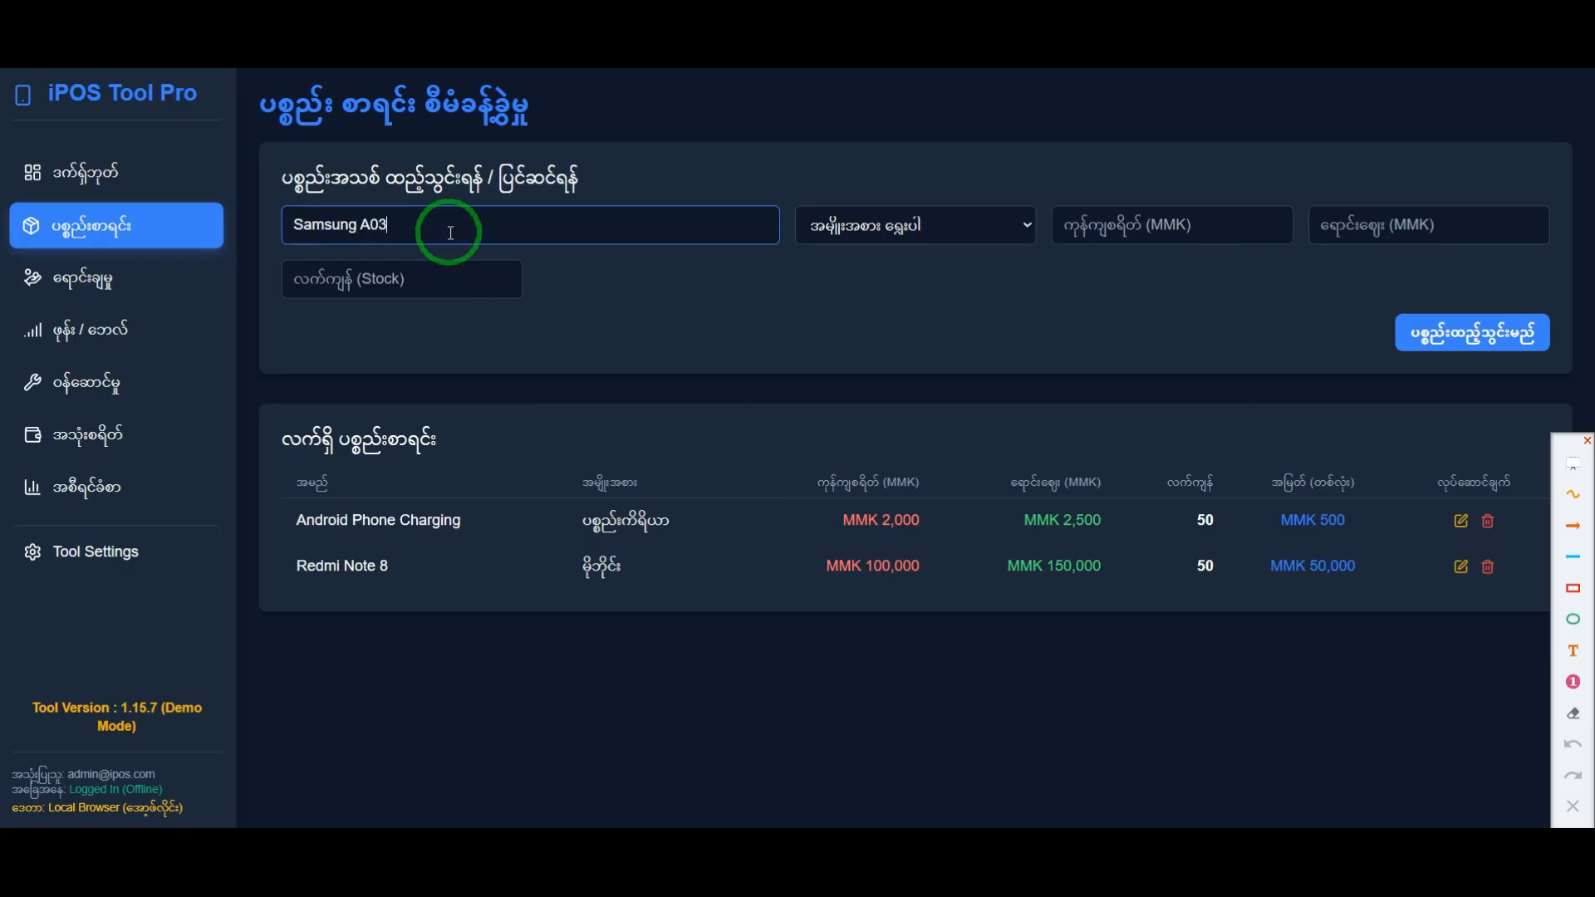
{"action": "left_click", "coordinate": [890, 225]}
{"action": "left_click", "coordinate": [866, 297]}
Step: Set the Samsung A03's cost to 90000 MMK and its selling price to 100000 MMK
{"action": "key", "text": "Tab"}
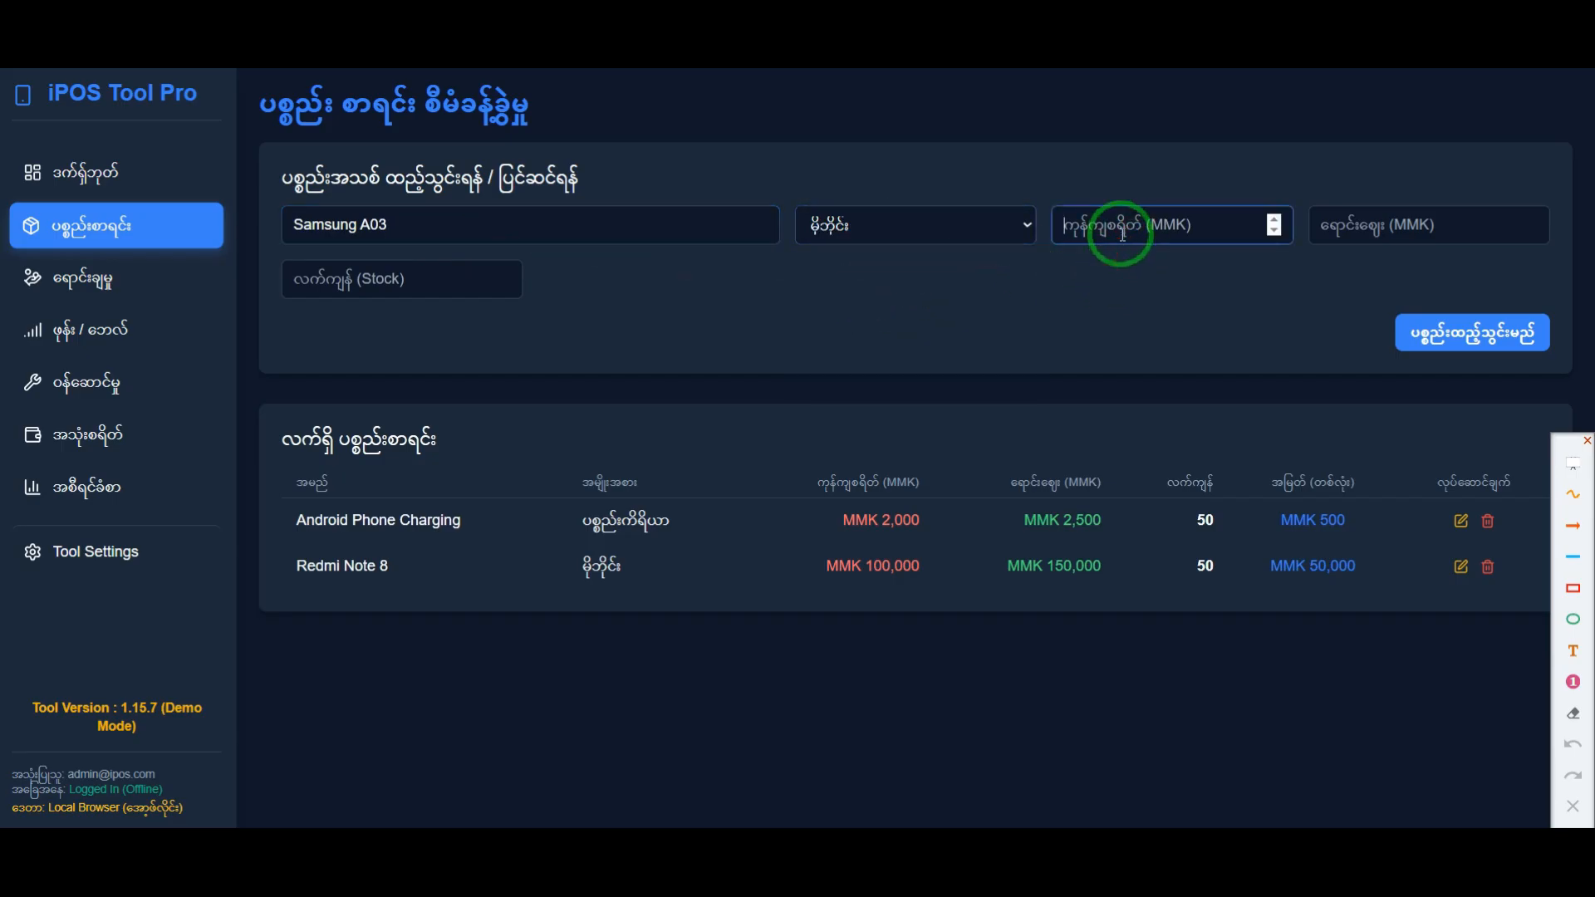
{"action": "type", "text": "9"}
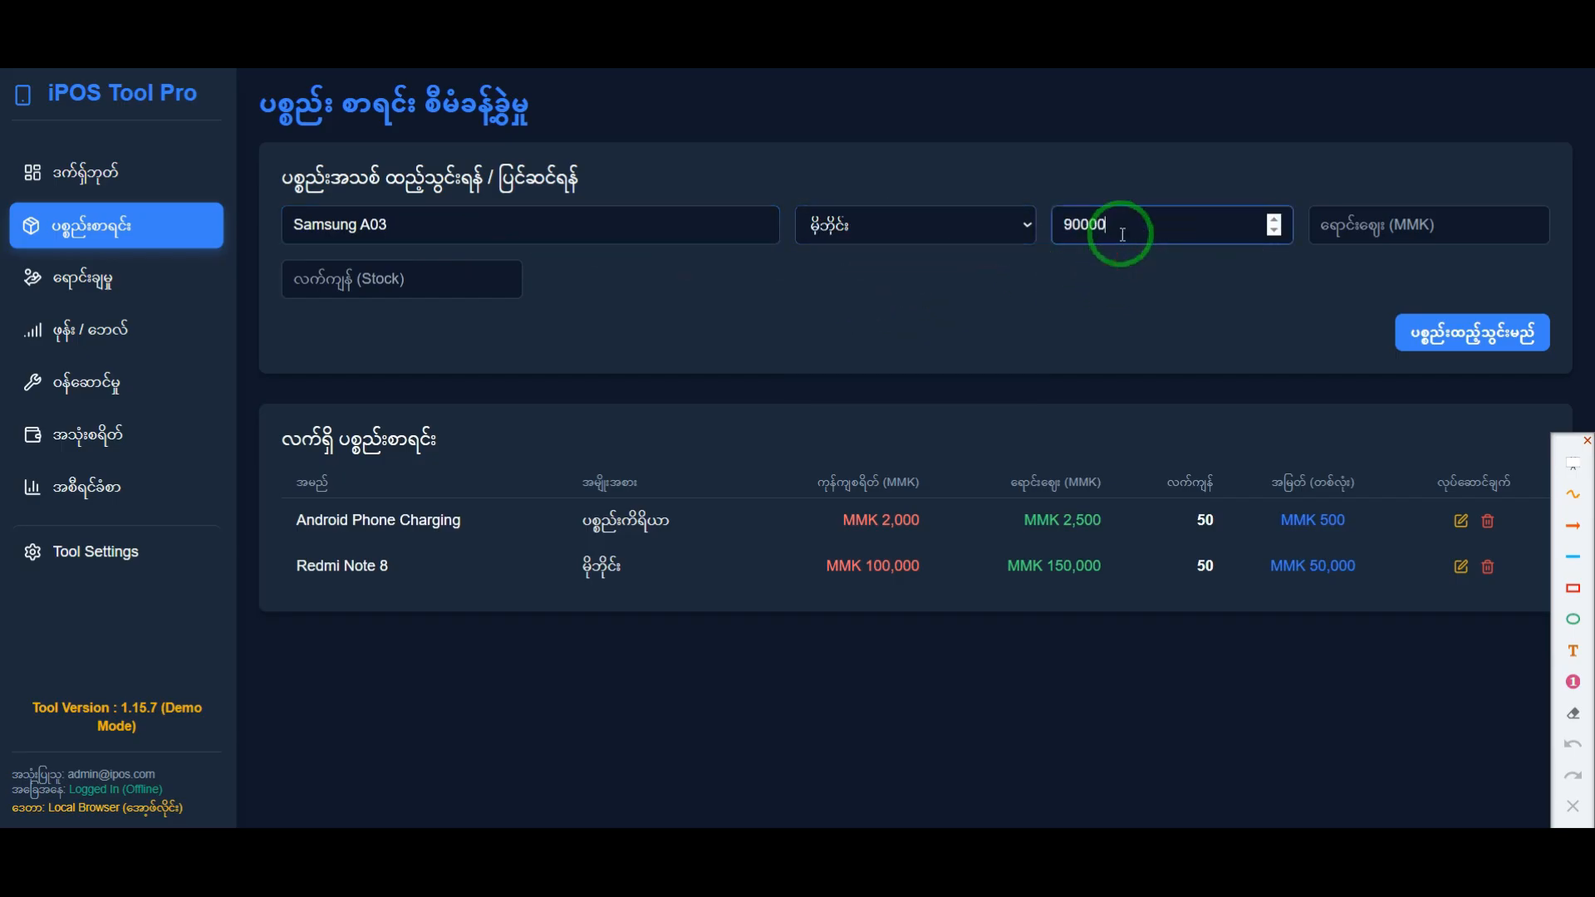
{"action": "type", "text": "0000"}
{"action": "left_click", "coordinate": [1376, 233]}
{"action": "type", "text": "1"}
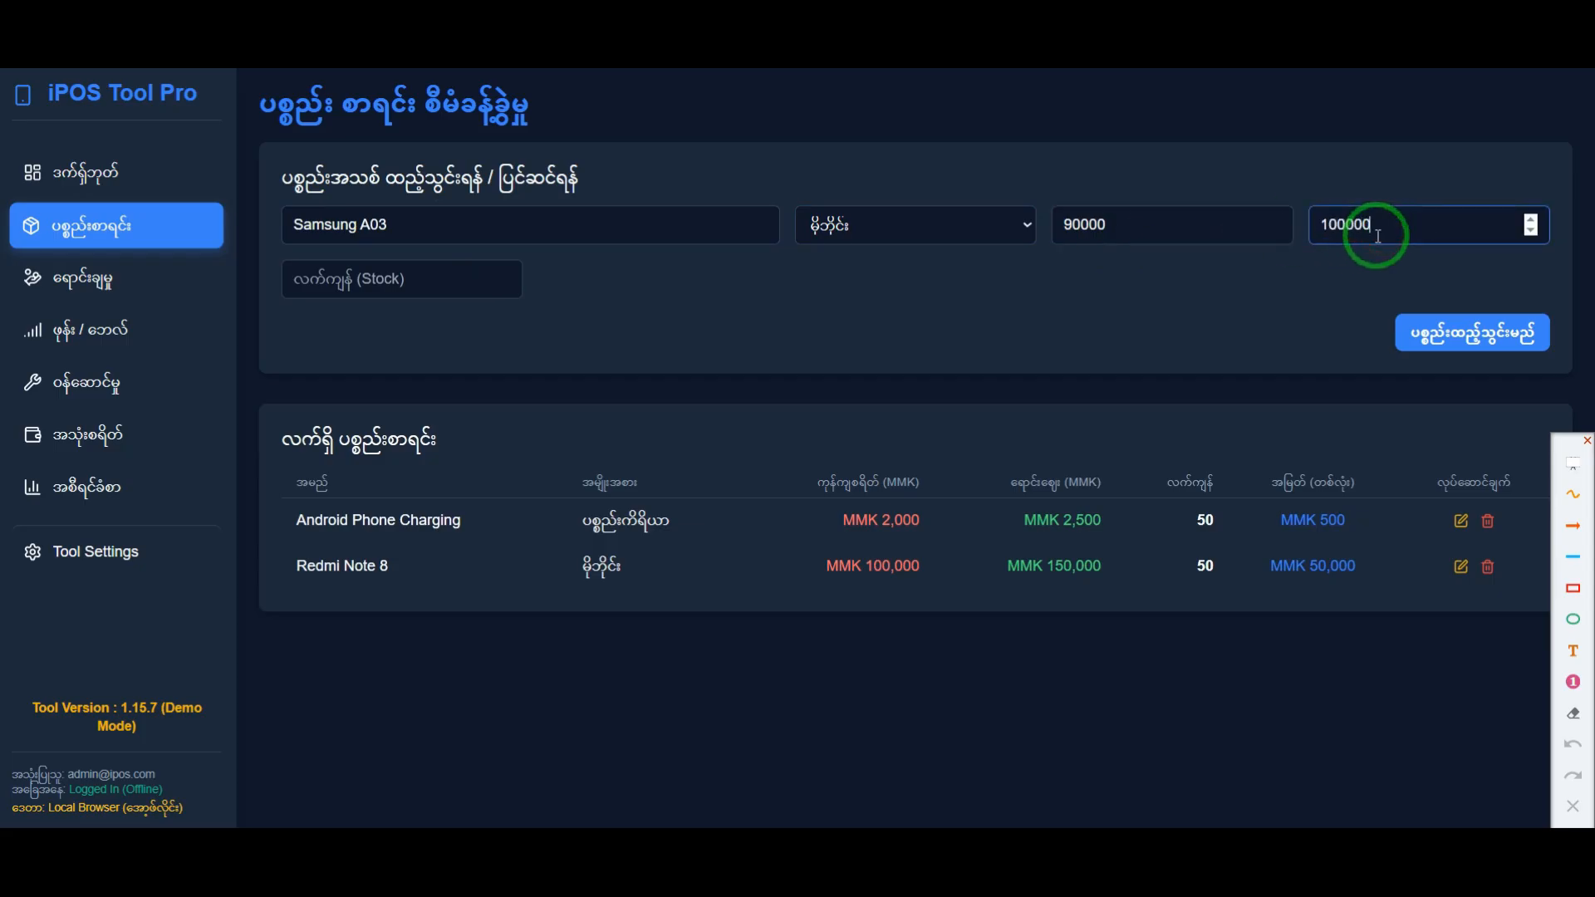
Step: Set the Samsung A03's stock to 10 and add the item to the inventory list
{"action": "left_click", "coordinate": [400, 278]}
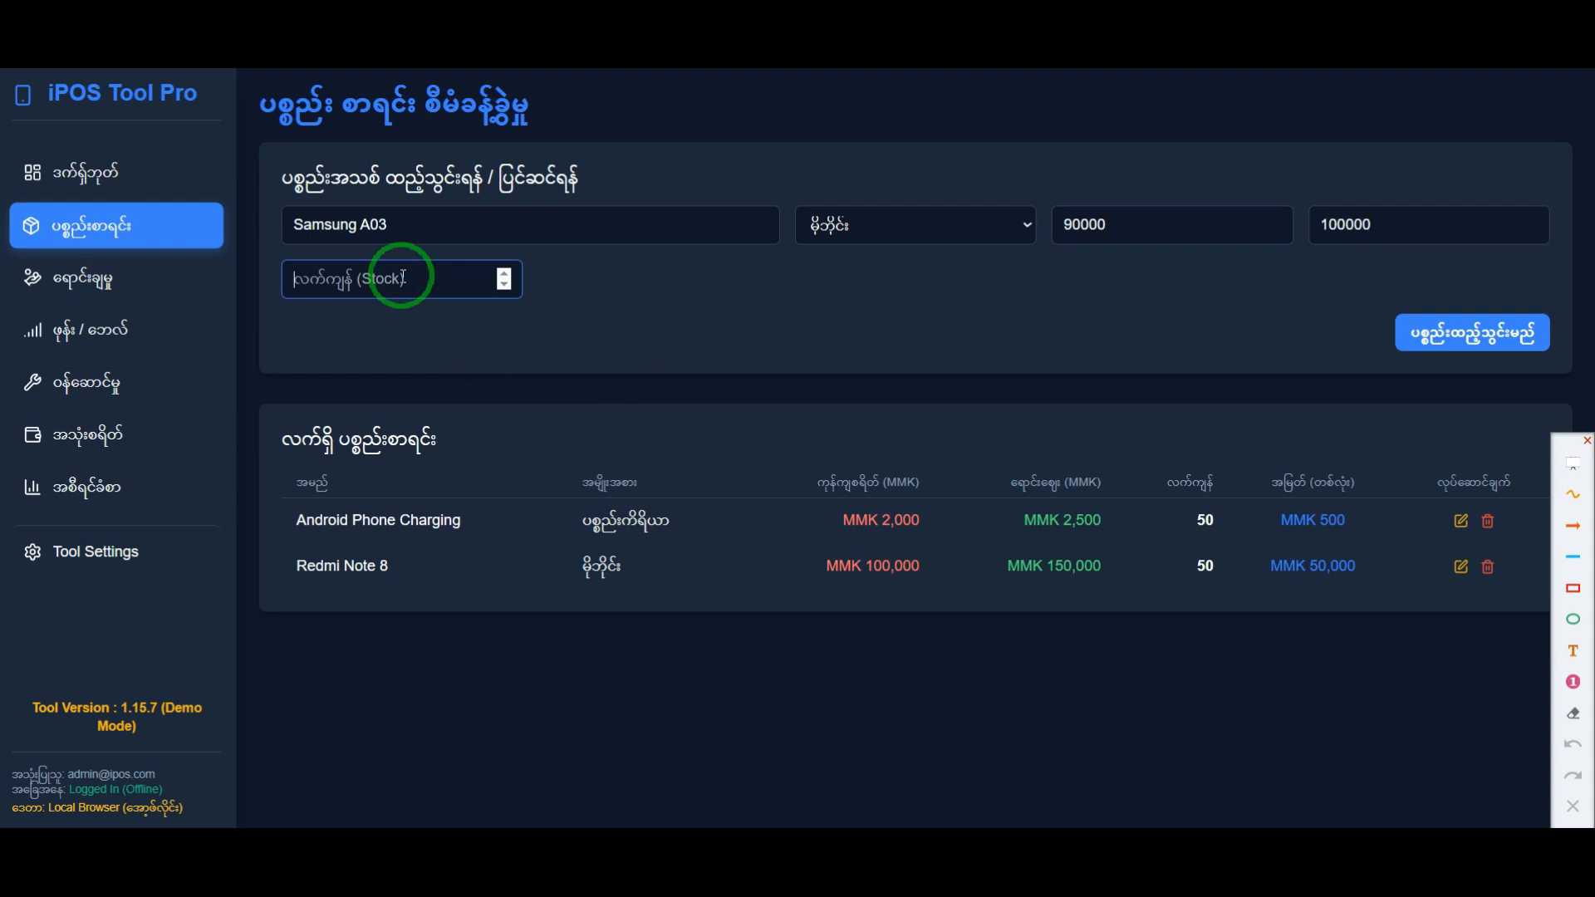
{"action": "type", "text": "20"}
{"action": "key", "text": "BackSpace"}
{"action": "type", "text": "10"}
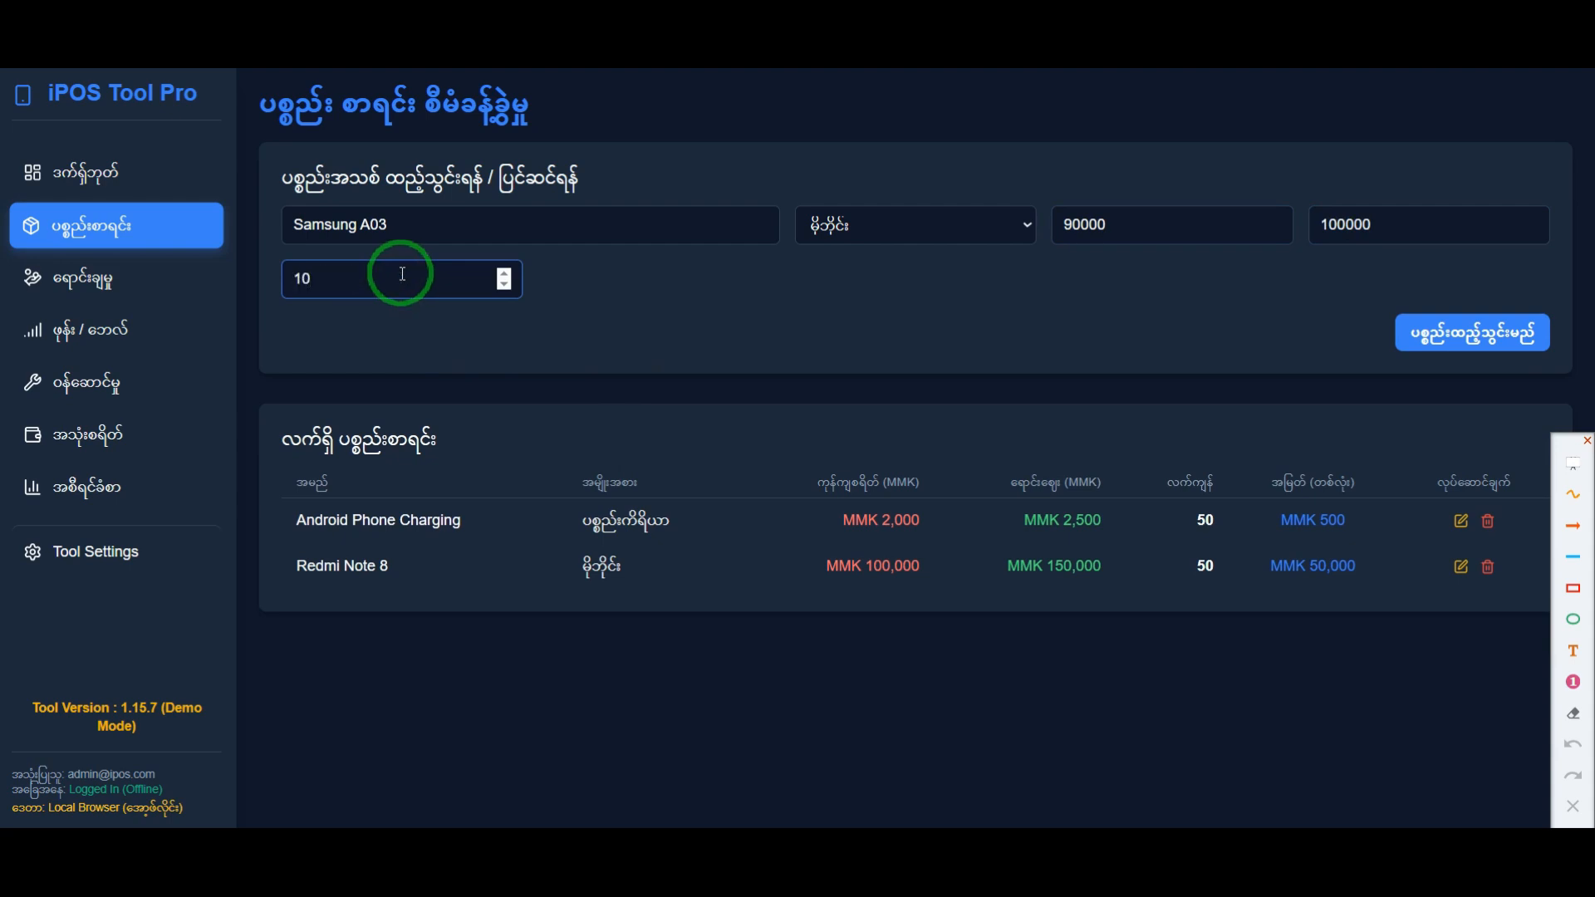
{"action": "left_click", "coordinate": [1450, 333]}
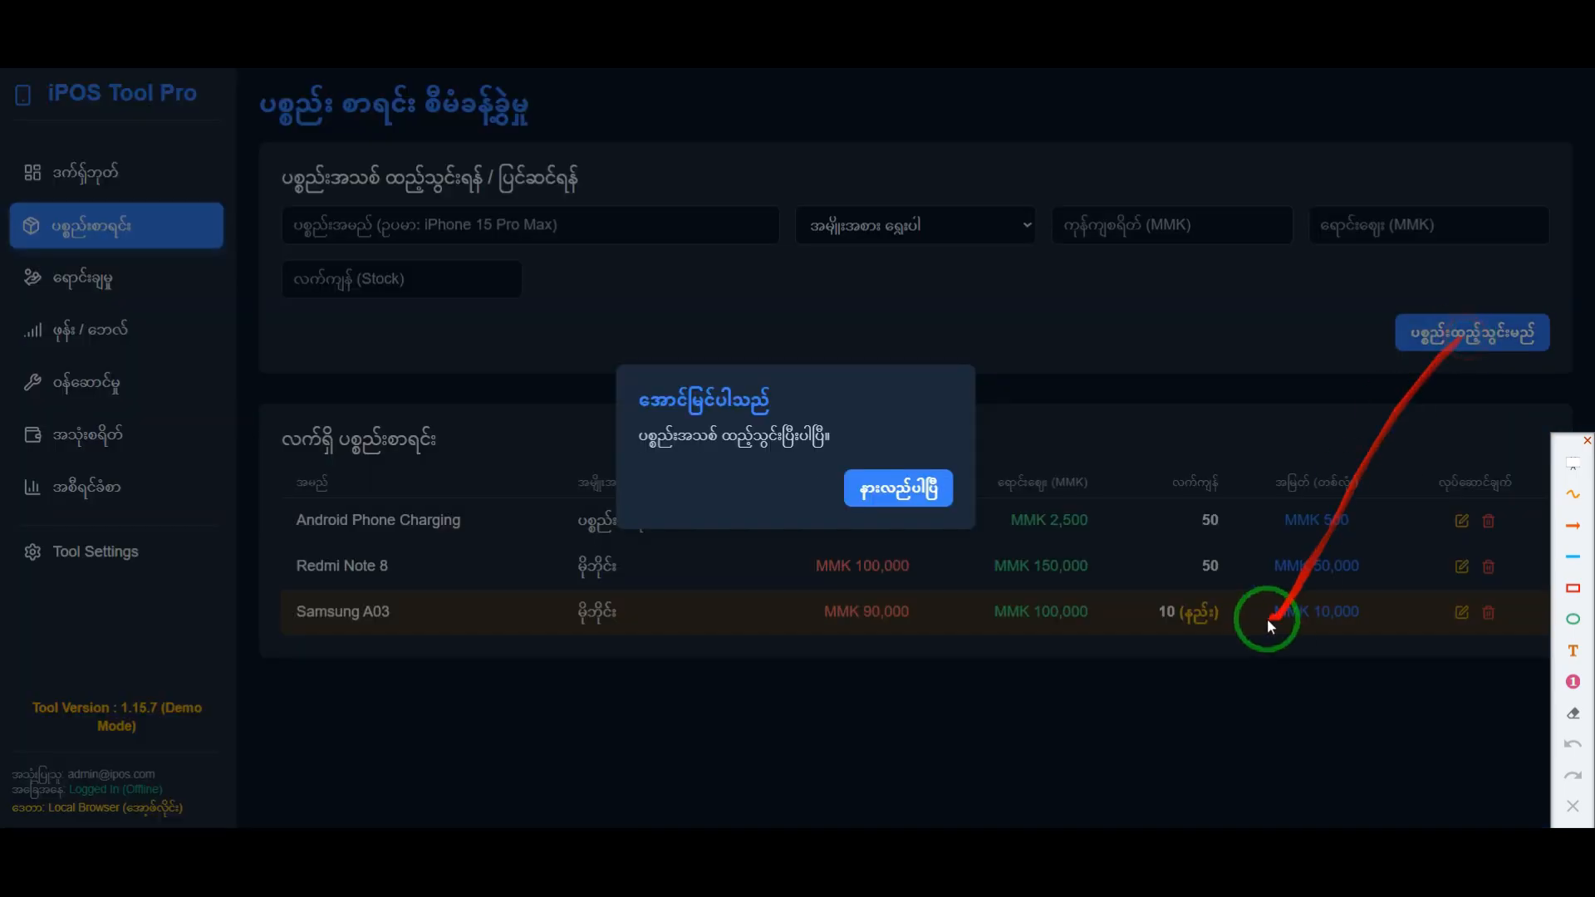
{"action": "left_click", "coordinate": [900, 488]}
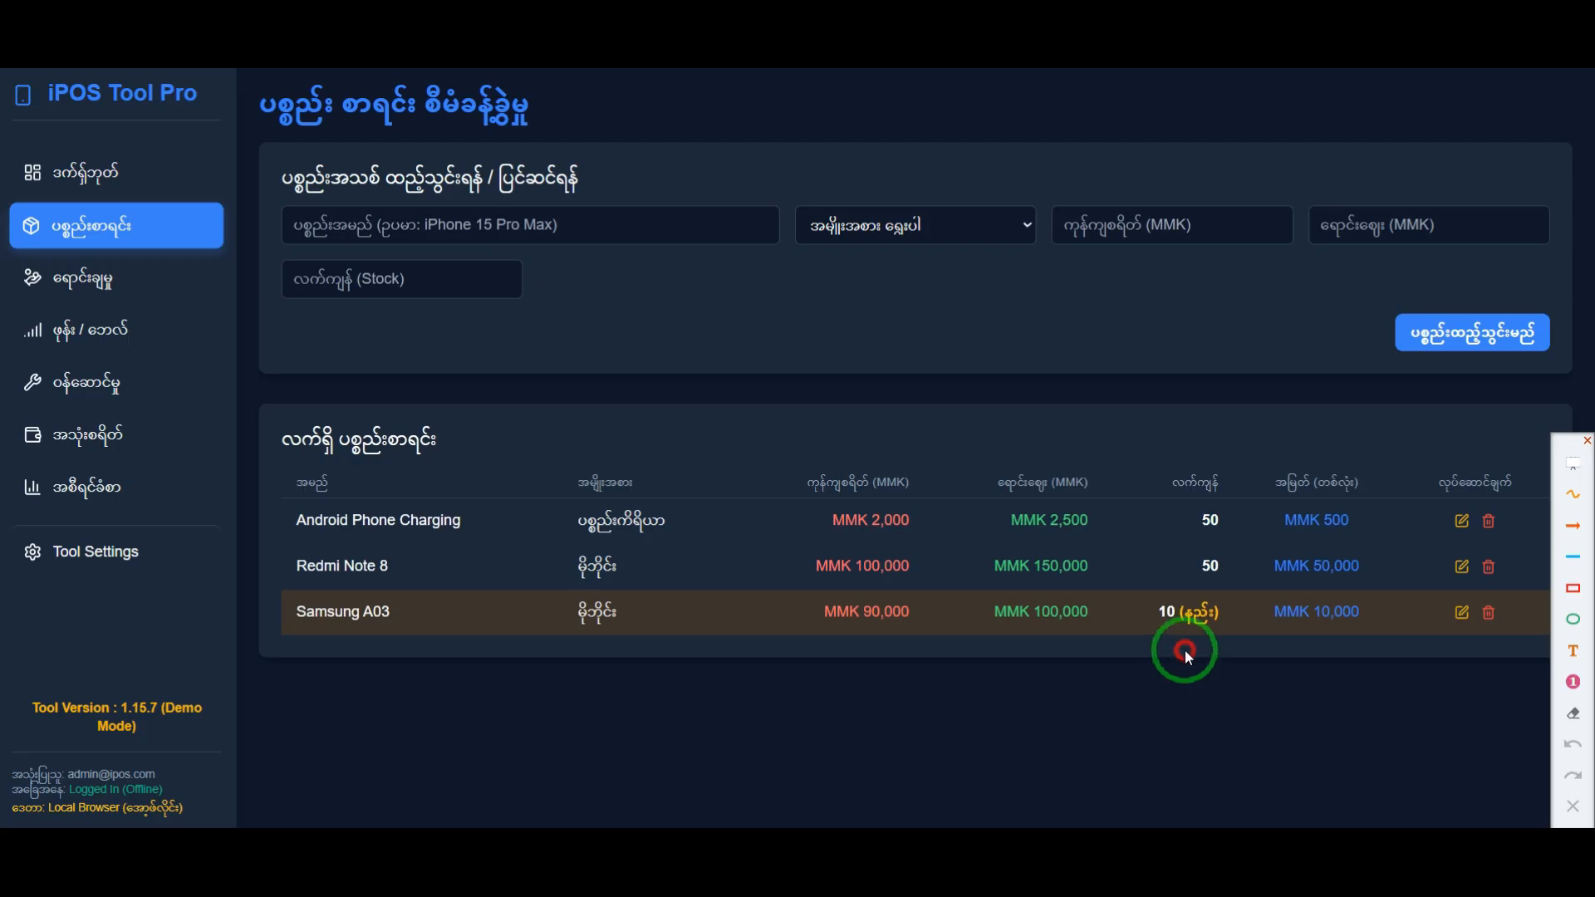
Step: Compare the Samsung A03's stock quantity and low-stock label with the stock of the Android Phone Charging and Redmi Note 8 items
{"action": "double_click", "coordinate": [1163, 612]}
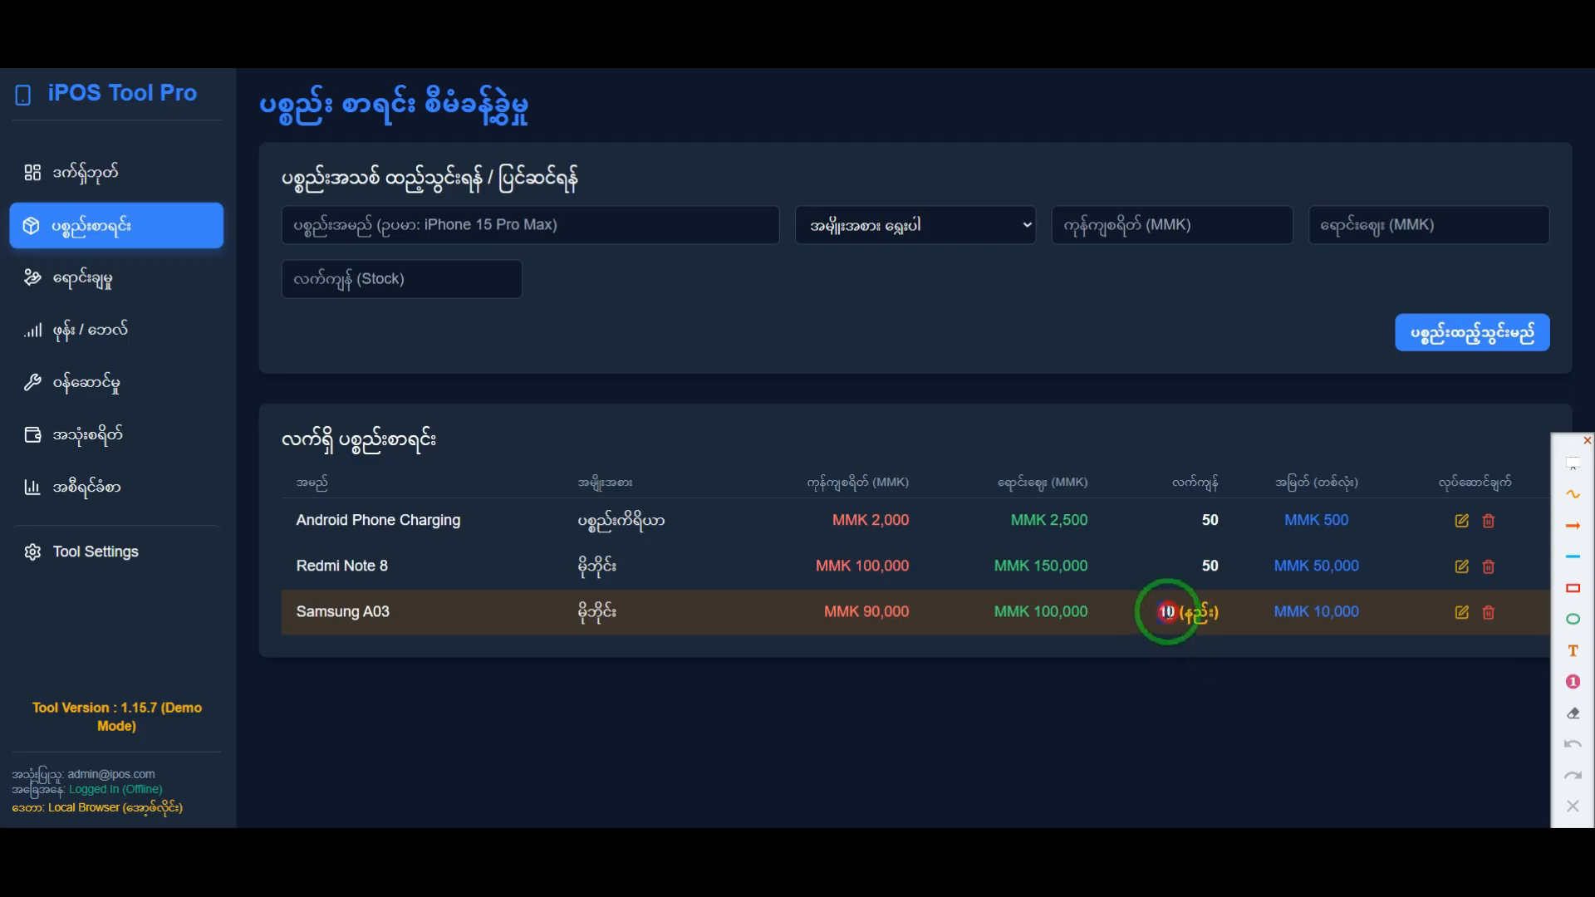
{"action": "left_click_drag", "start_coordinate": [1230, 570], "coordinate": [1196, 554]}
{"action": "left_click", "coordinate": [1205, 520]}
{"action": "left_click", "coordinate": [1212, 570]}
{"action": "left_click", "coordinate": [1174, 611]}
{"action": "left_click", "coordinate": [1202, 643]}
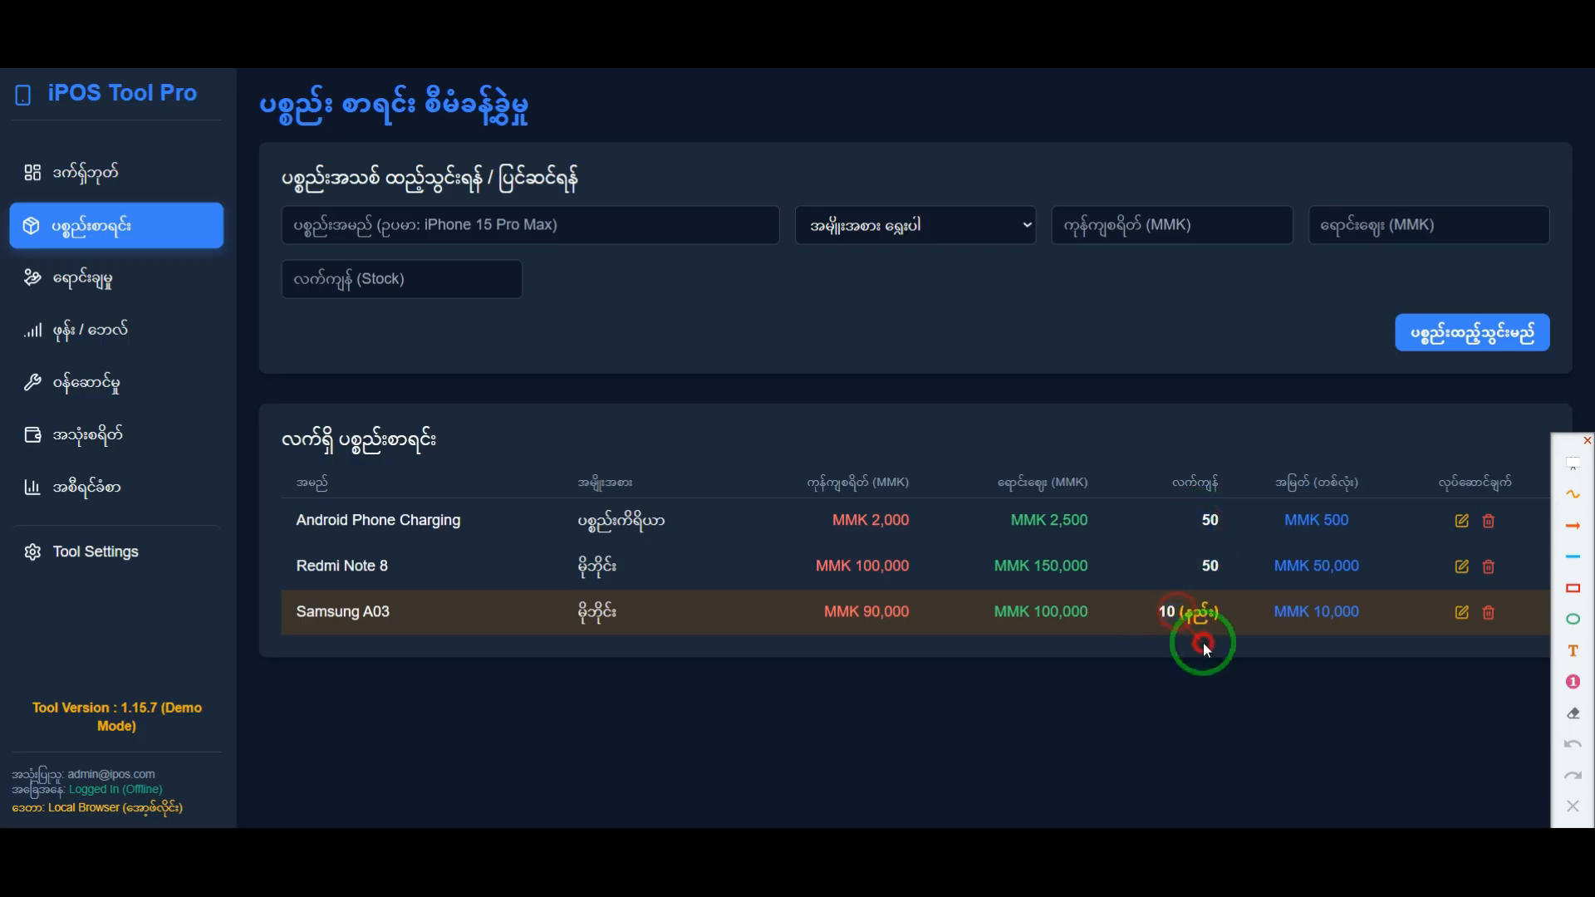
{"action": "double_click", "coordinate": [1187, 612]}
{"action": "left_click", "coordinate": [1206, 665]}
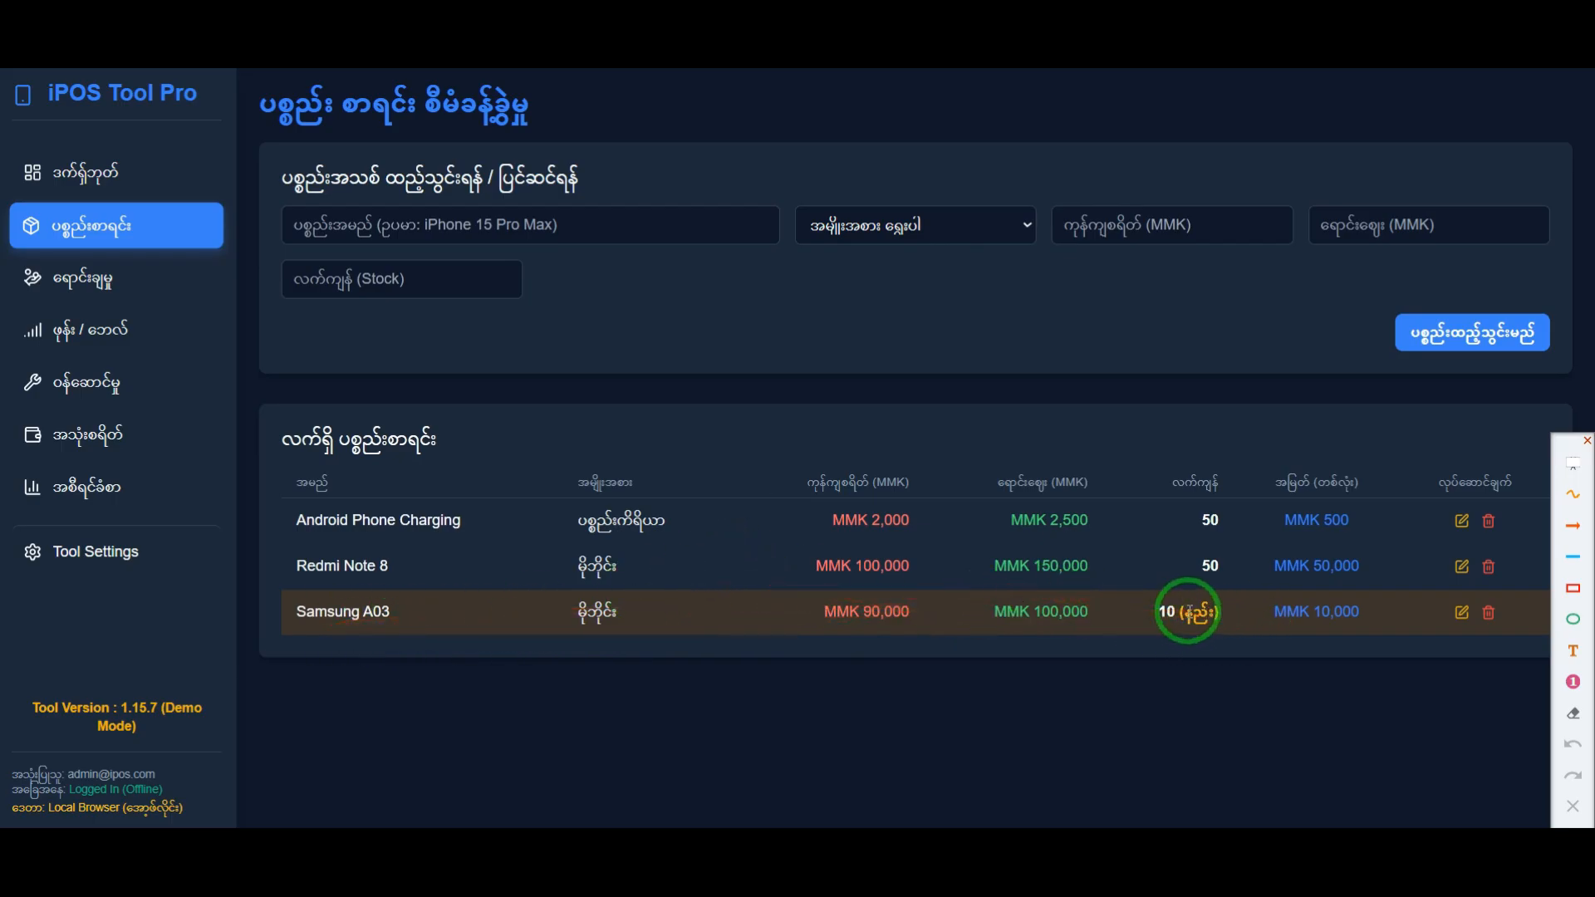
{"action": "left_click_drag", "start_coordinate": [1218, 621], "coordinate": [1163, 615]}
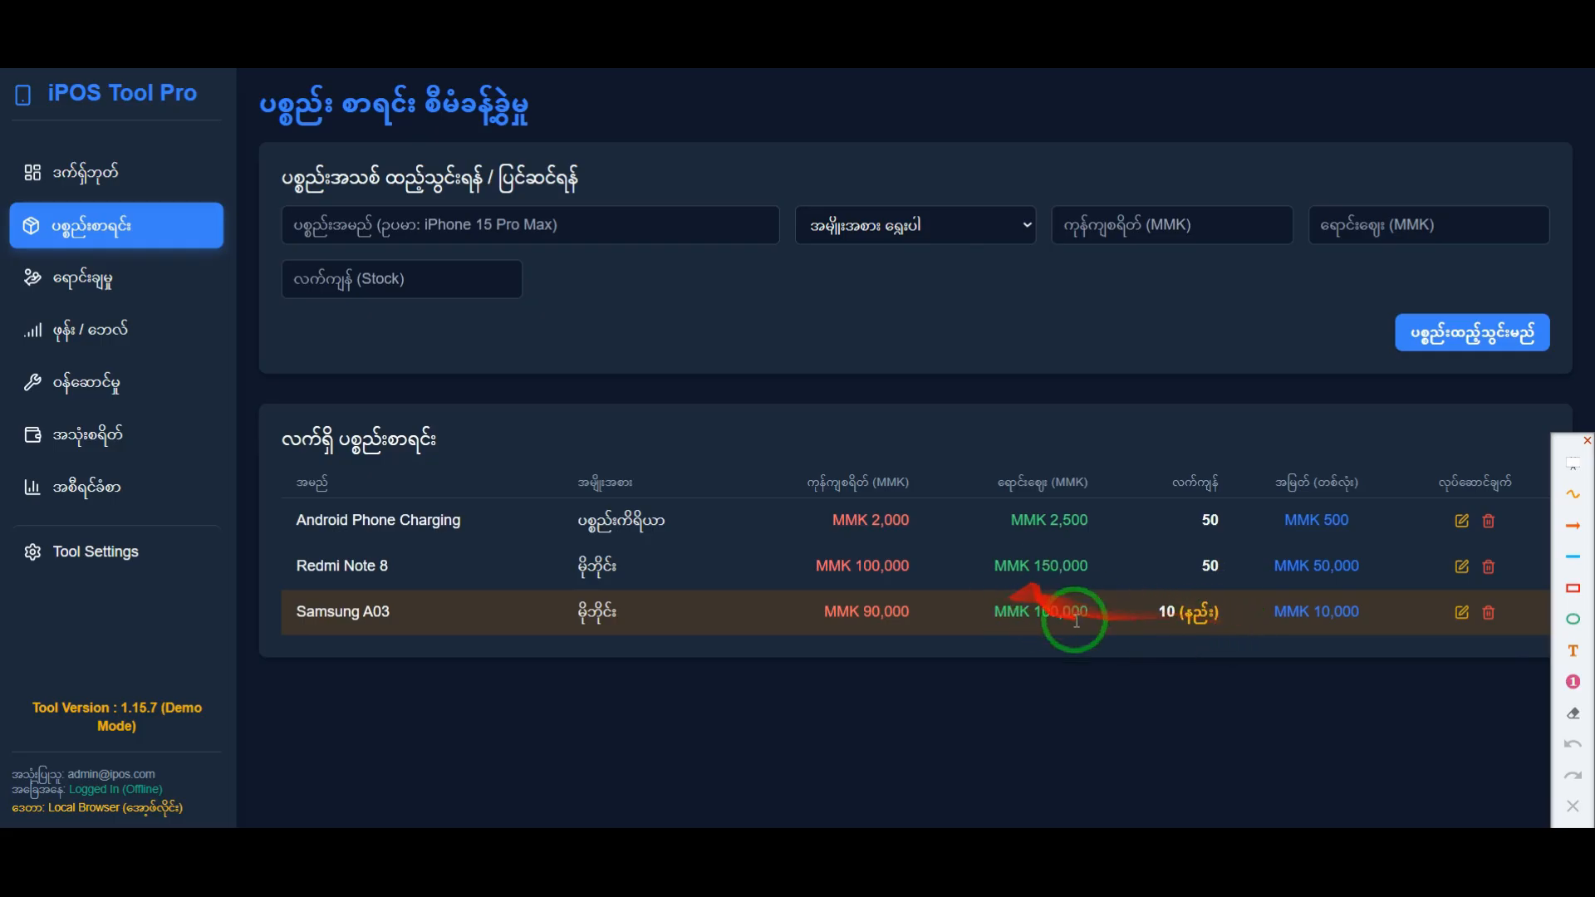
Step: Enter Air Pod Pro as a new item in category ပစ္စည်းကိရိယာ, with cost 10000 MMK and selling price 15000 MMK
{"action": "left_click", "coordinate": [448, 224]}
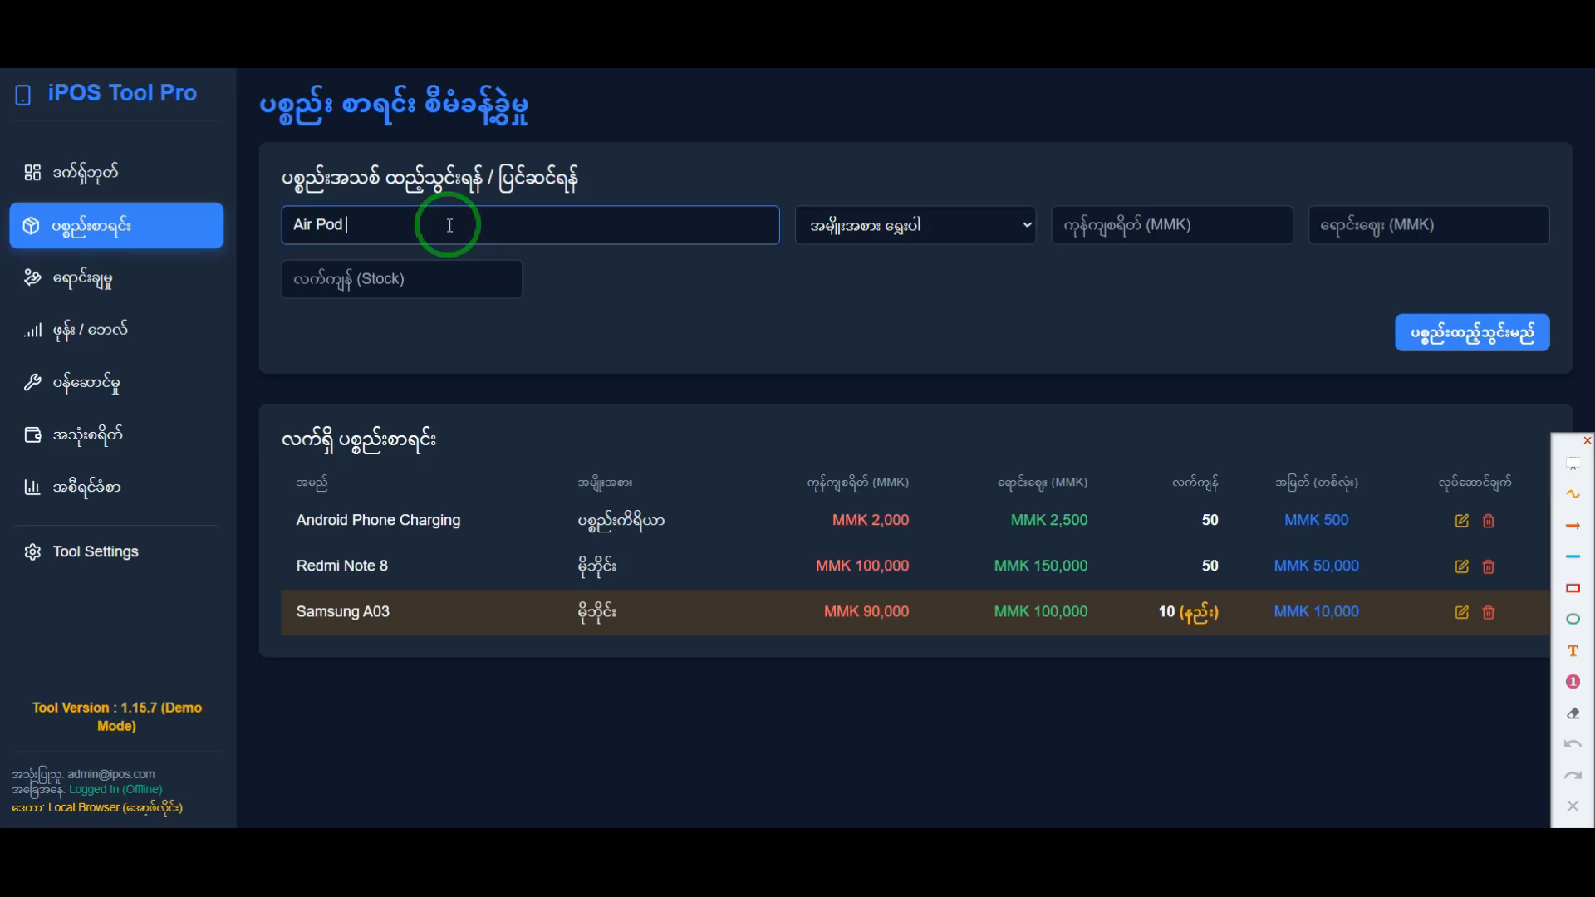
{"action": "left_click", "coordinate": [930, 223]}
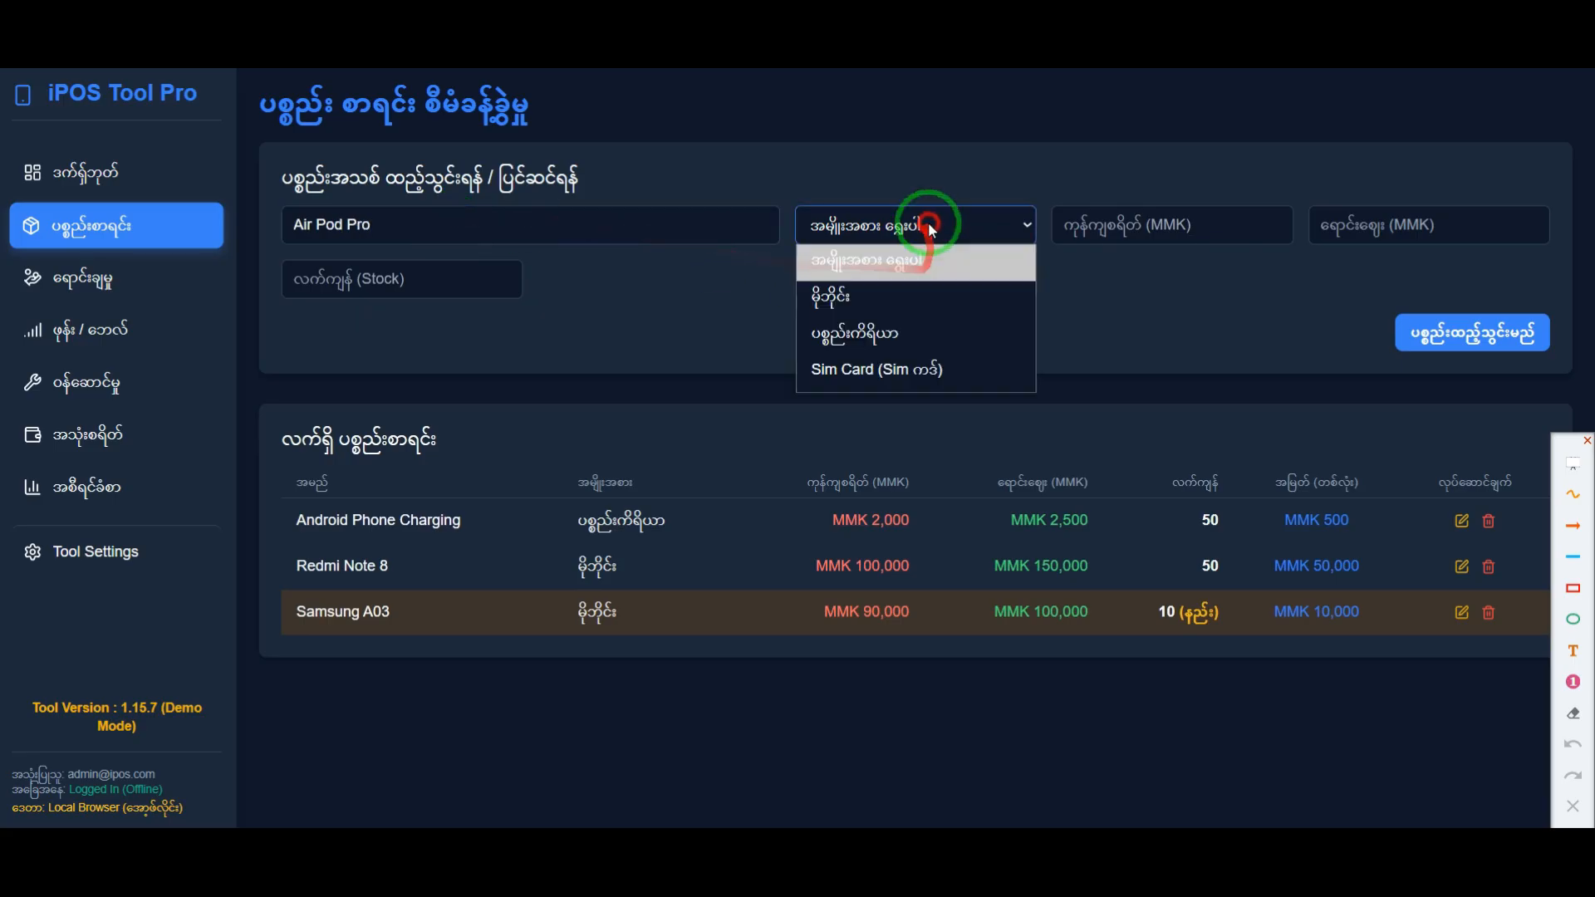
{"action": "left_click", "coordinate": [875, 339]}
{"action": "left_click", "coordinate": [1160, 221]}
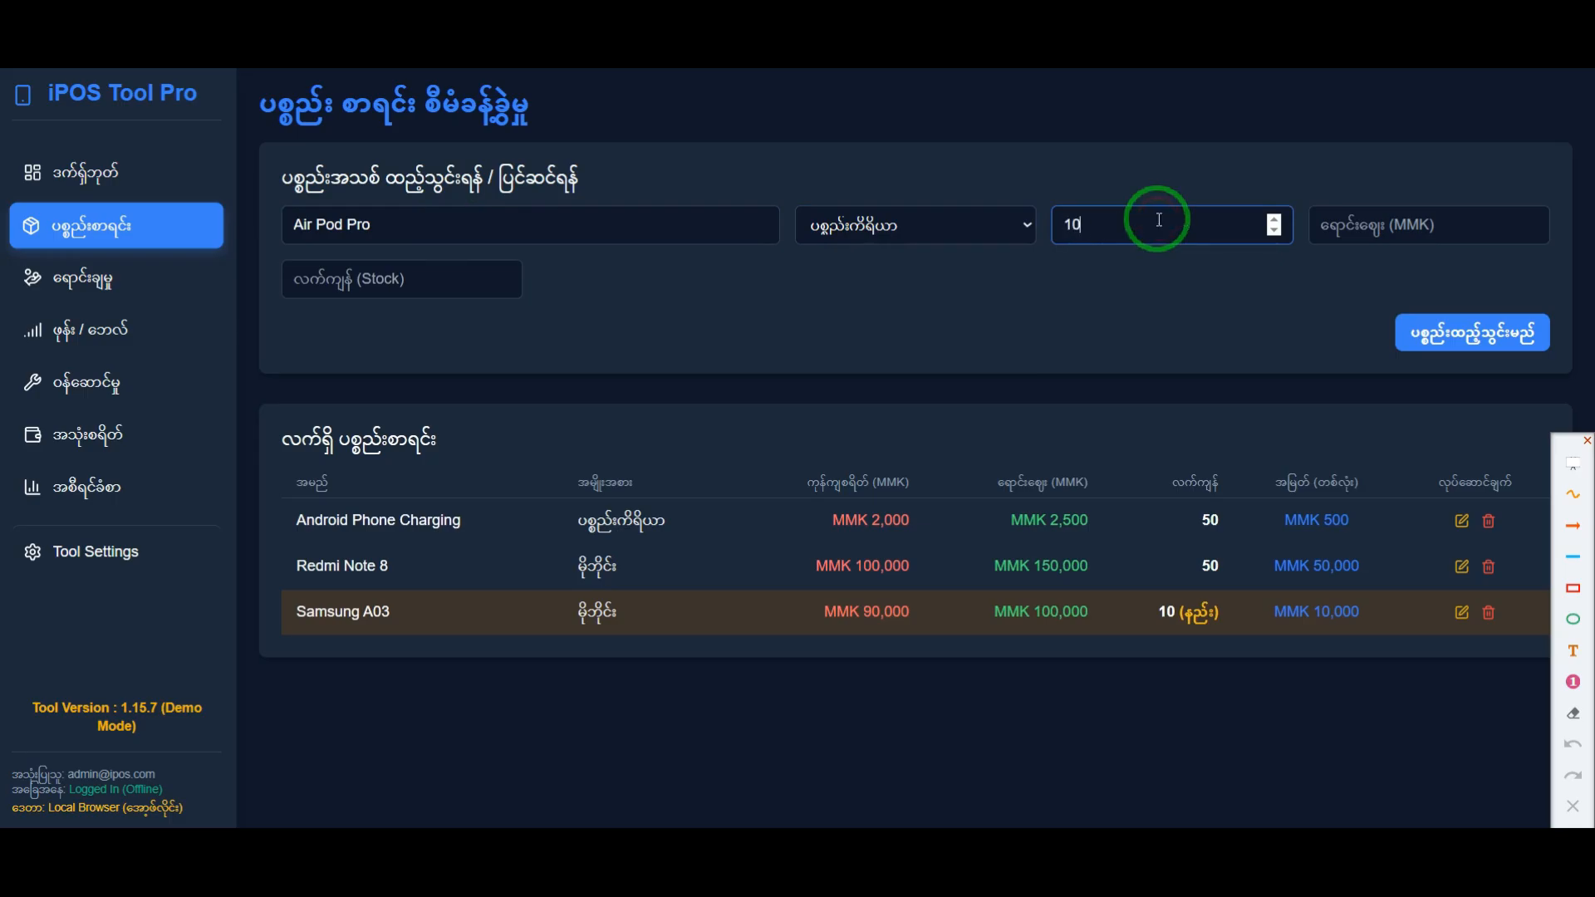
{"action": "left_click", "coordinate": [1351, 225]}
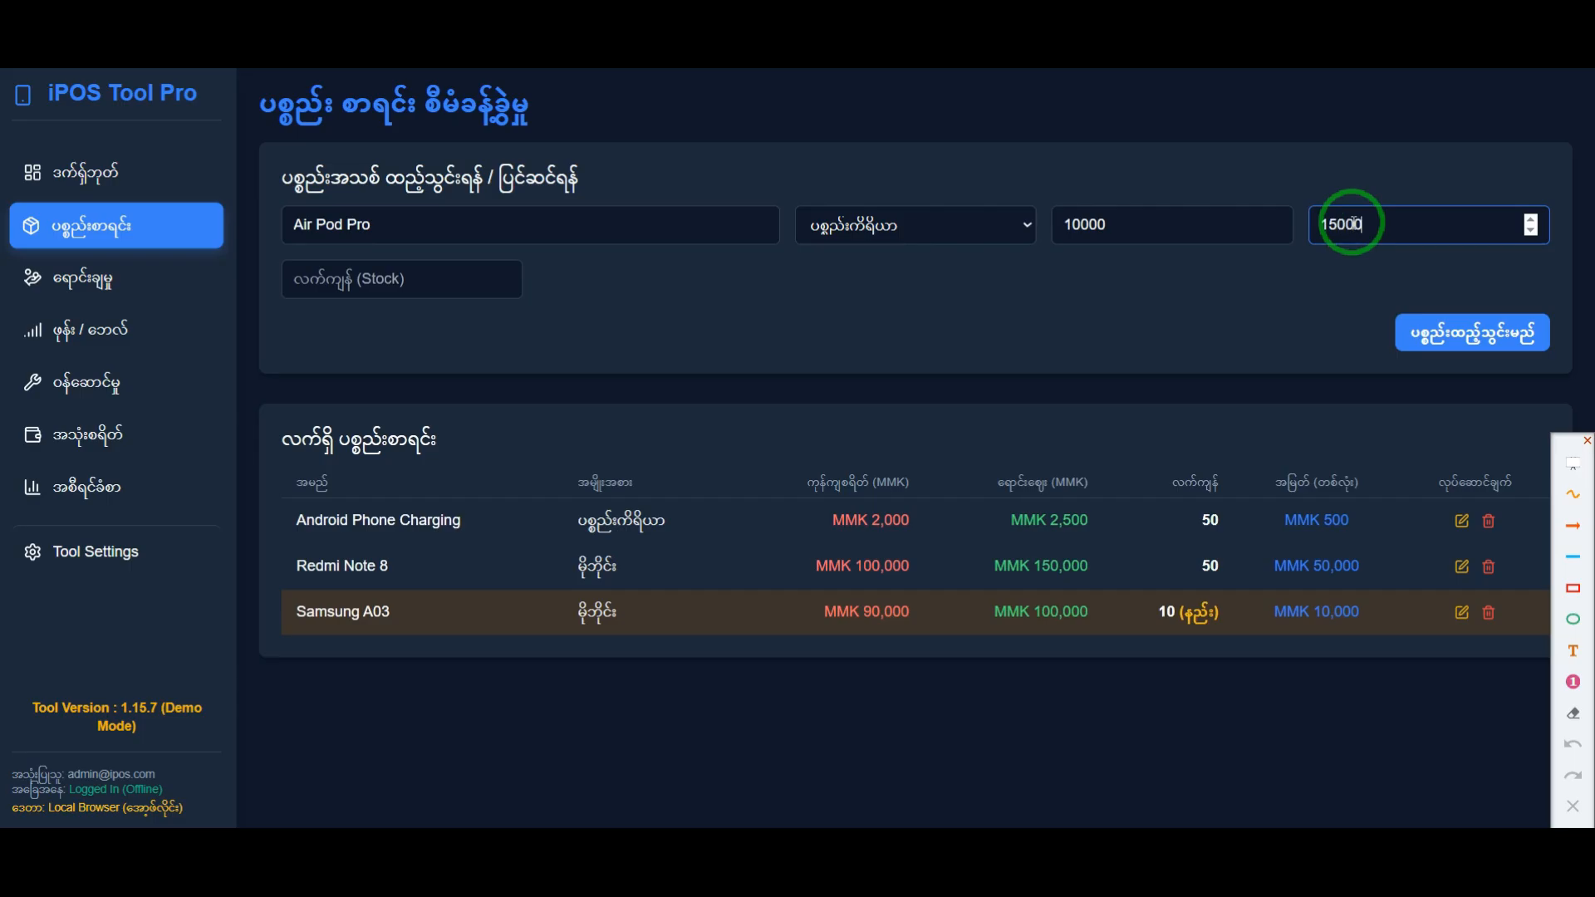
Step: Add the Air Pod Pro to the inventory with a stock of 3 and check its stock entry in the list
{"action": "left_click", "coordinate": [362, 289]}
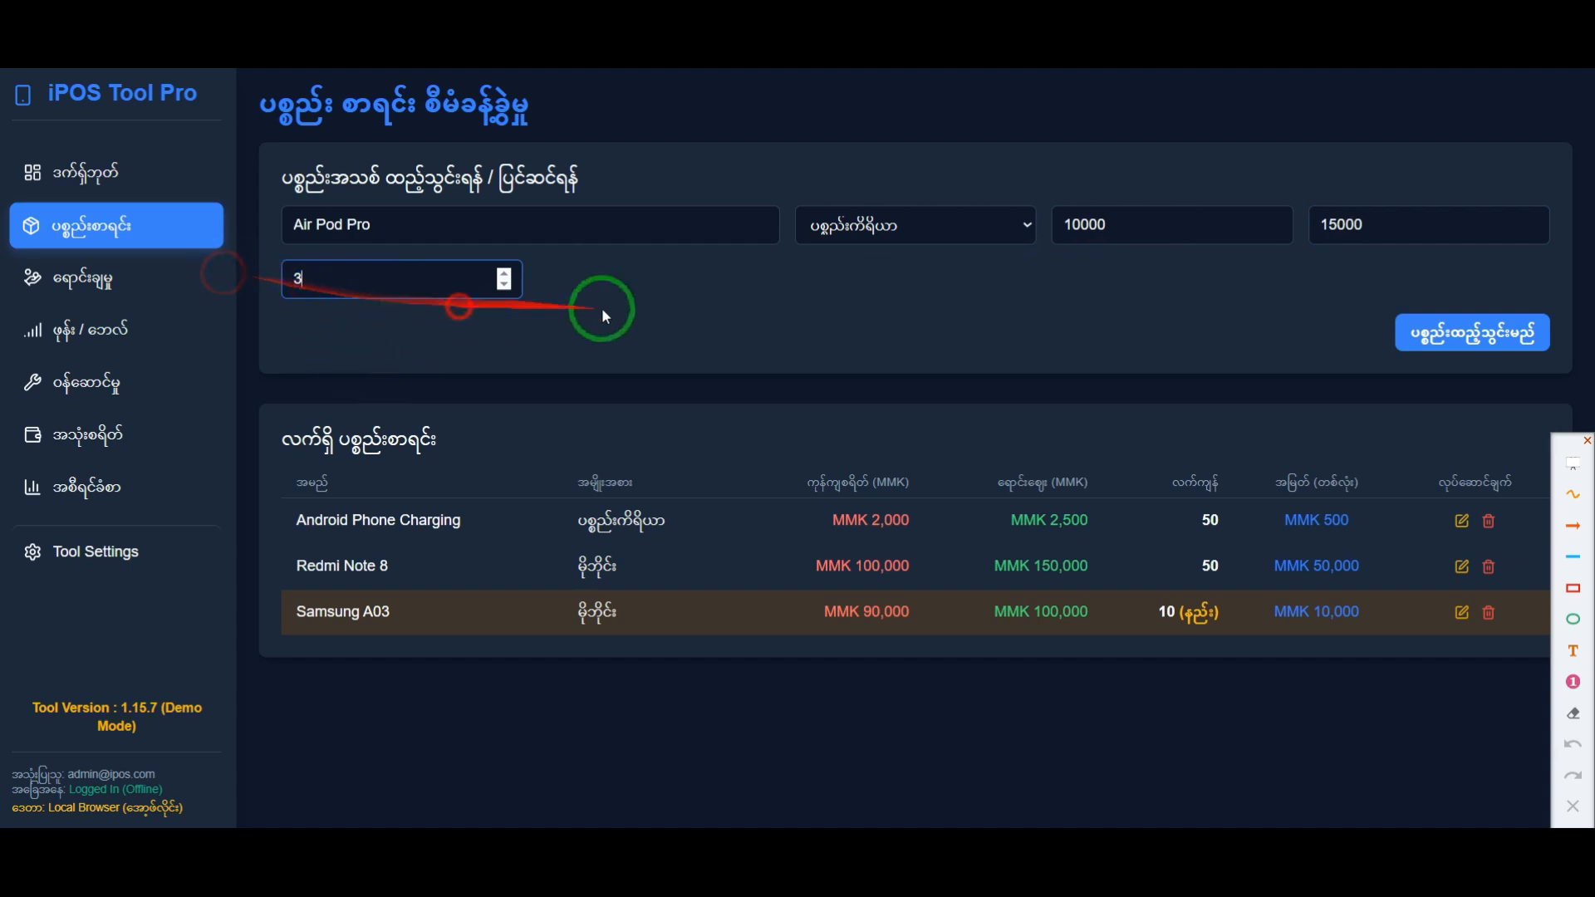
{"action": "left_click", "coordinate": [1483, 337]}
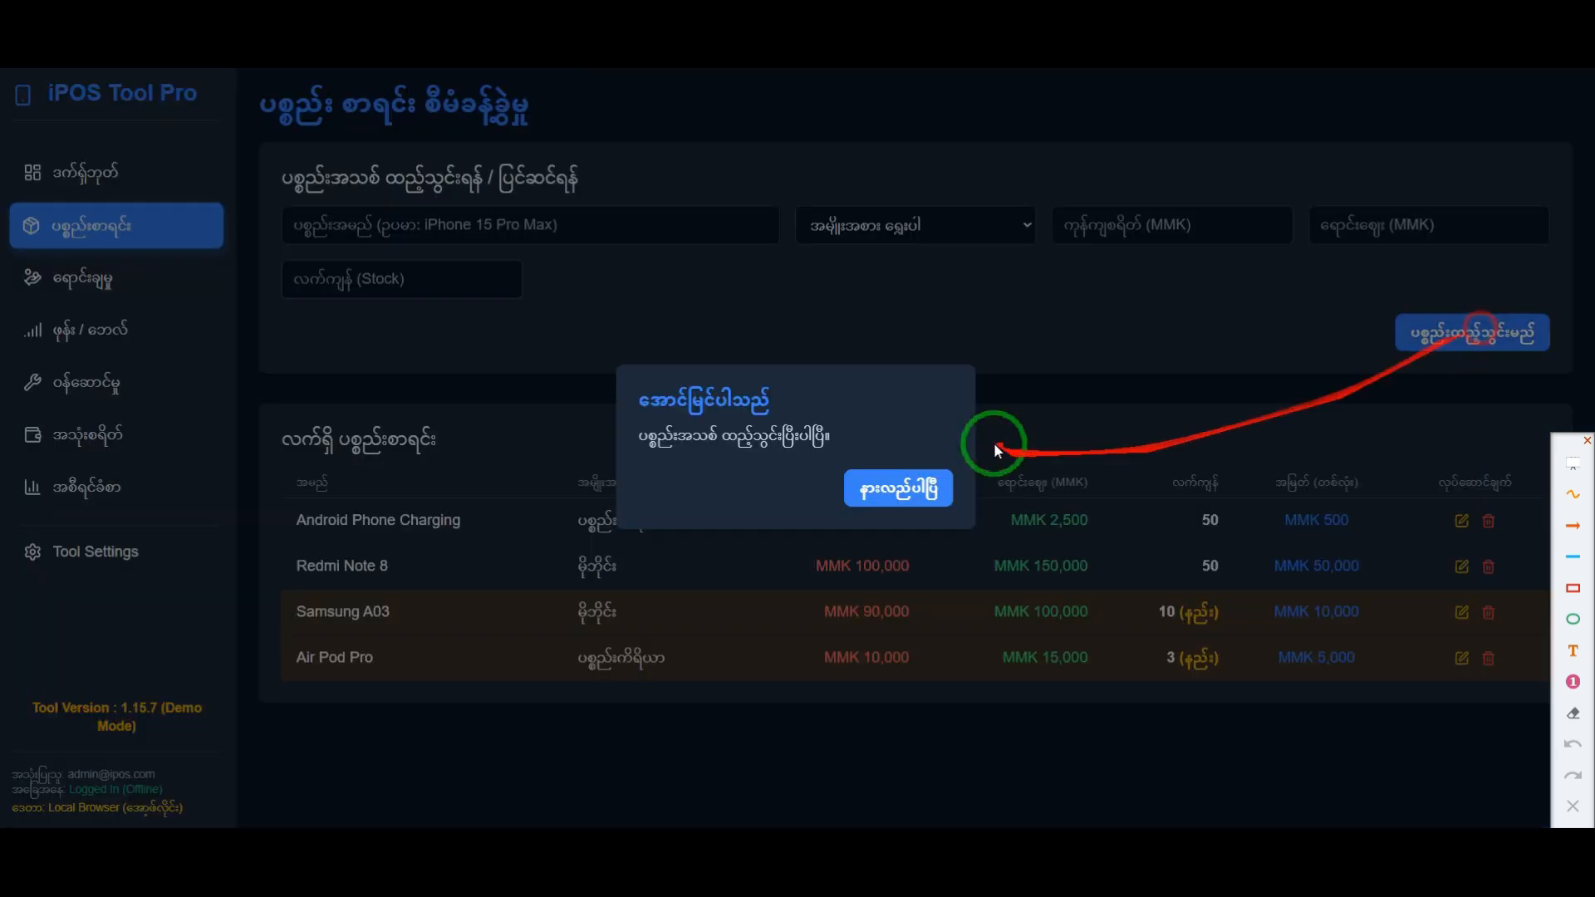
{"action": "left_click", "coordinate": [905, 483]}
{"action": "left_click_drag", "start_coordinate": [1204, 658], "coordinate": [1263, 678]}
{"action": "left_click_drag", "start_coordinate": [1451, 671], "coordinate": [1193, 655]}
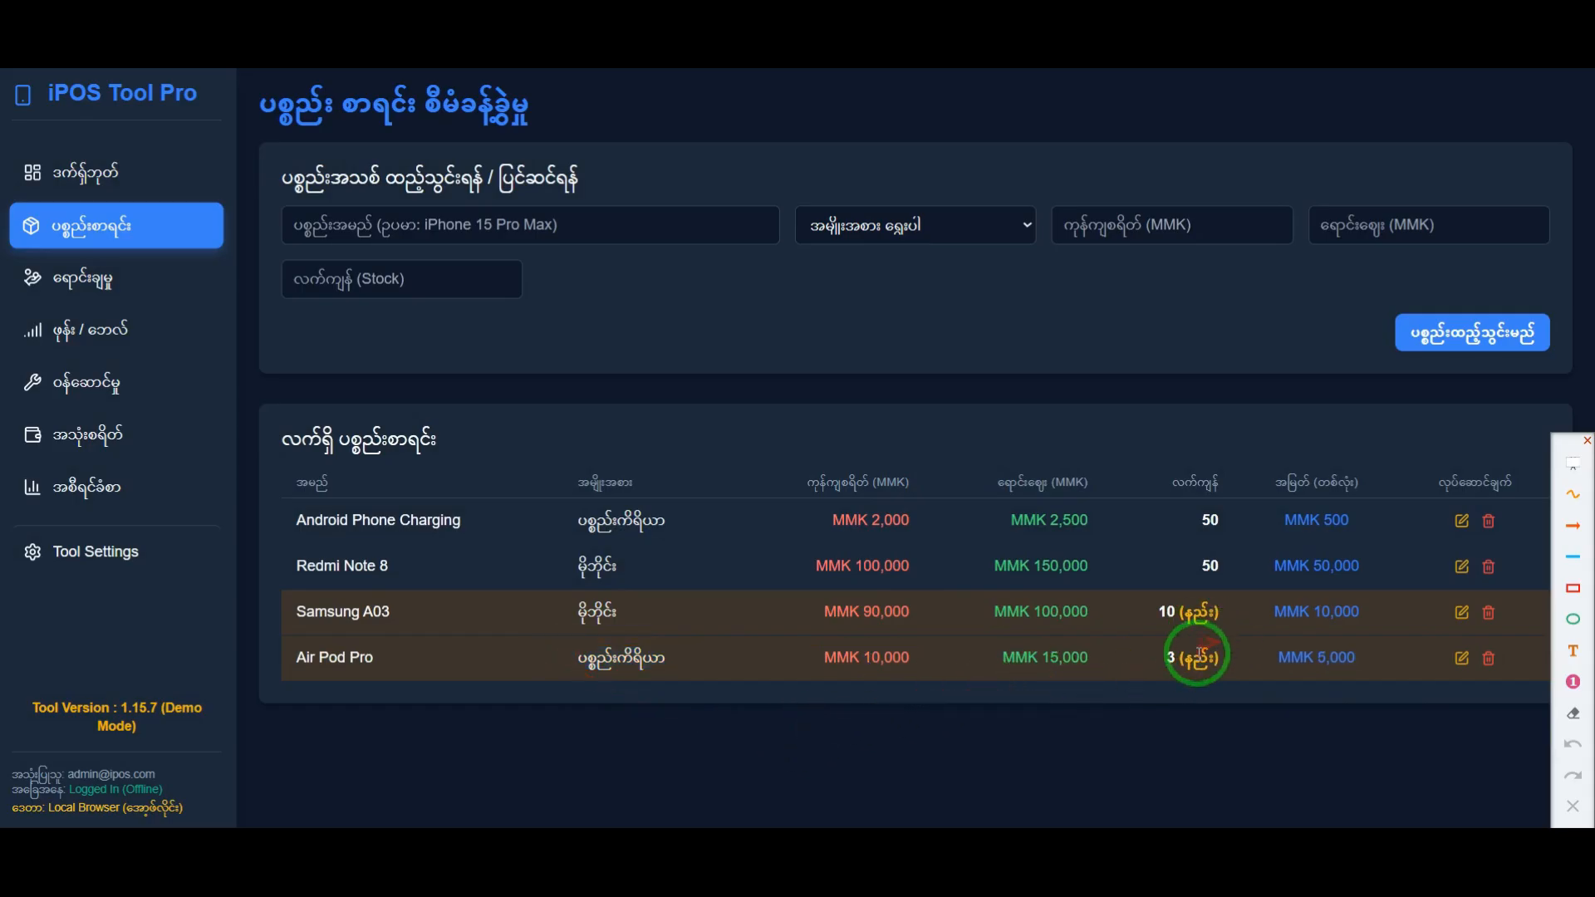
Step: Frame the dashboard's inventory and service summary card in red, and point arrows at its item count and Low Stock line
{"action": "left_click", "coordinate": [125, 170]}
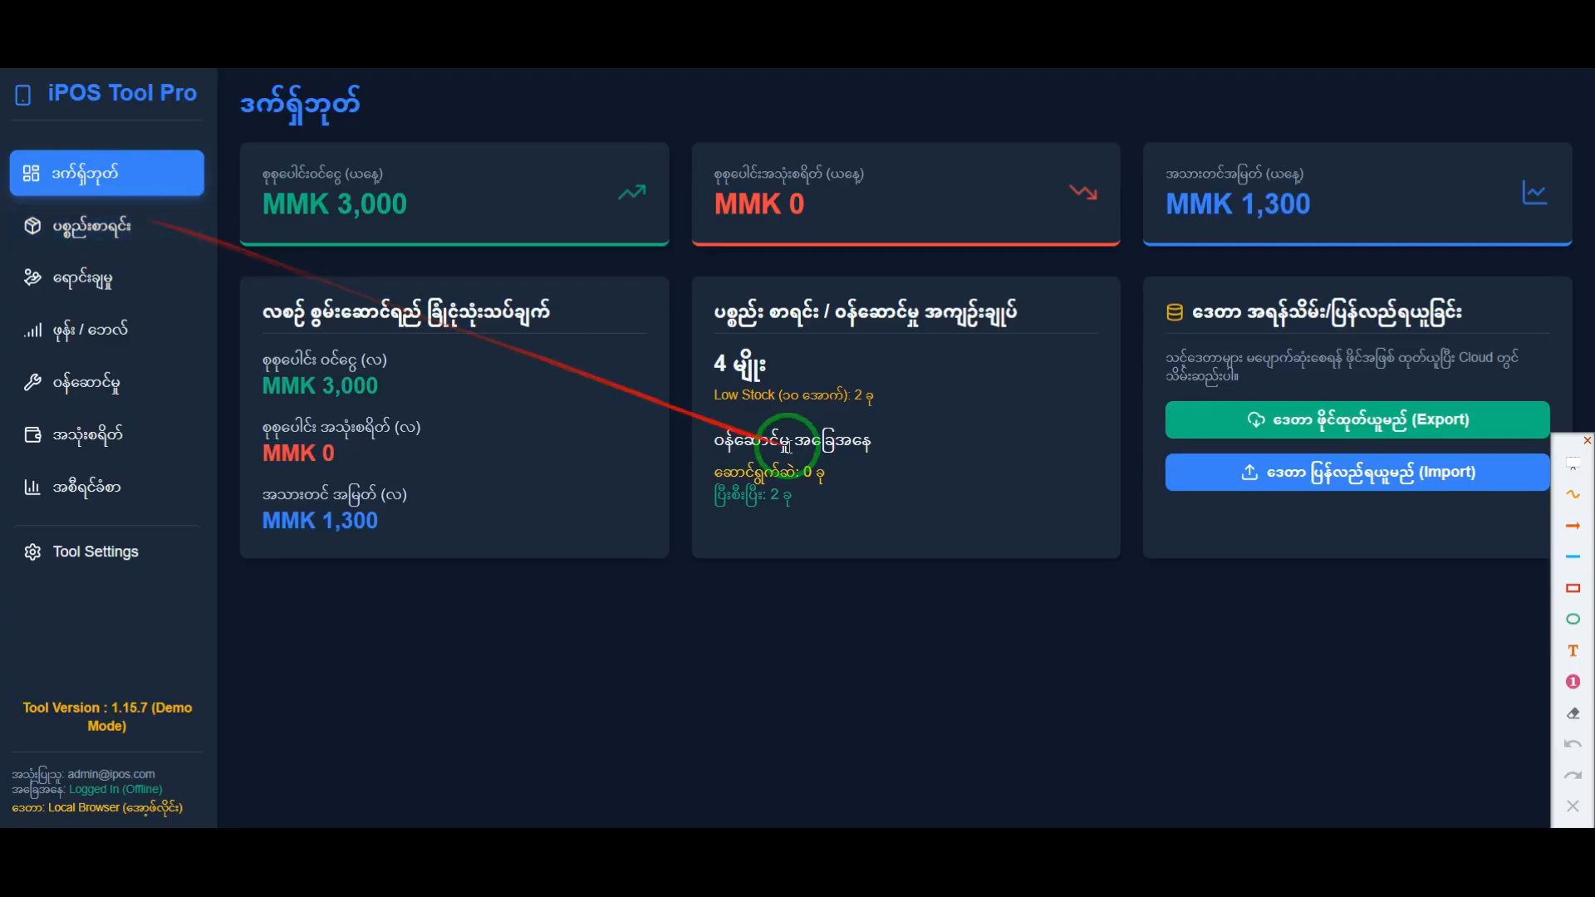
{"action": "left_click", "coordinate": [1569, 590]}
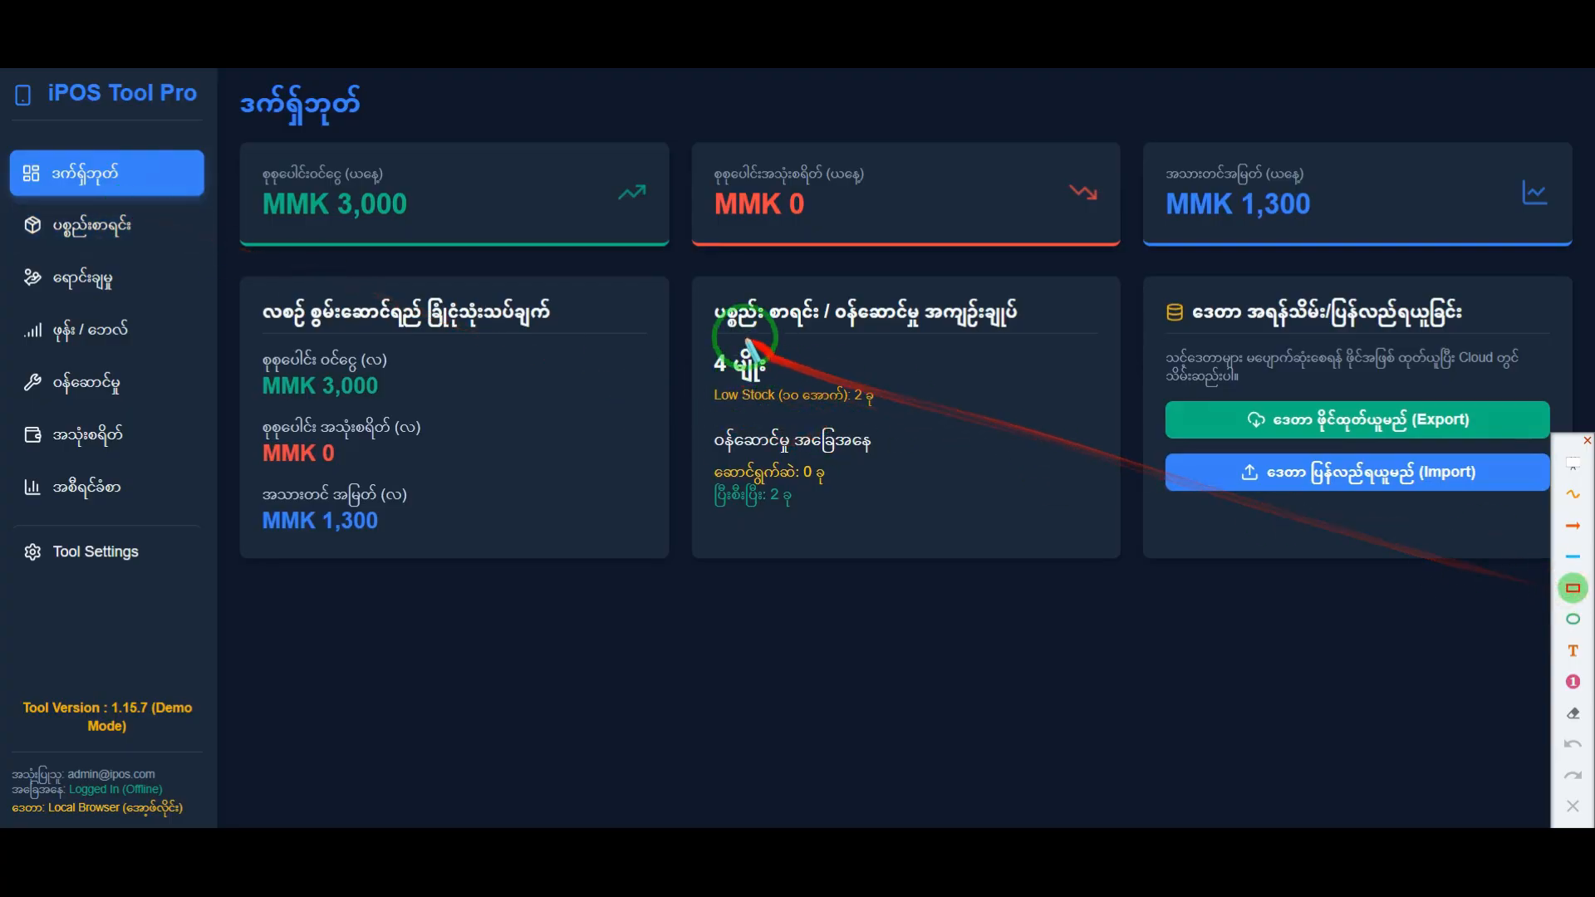
{"action": "left_click_drag", "start_coordinate": [675, 266], "coordinate": [1134, 572]}
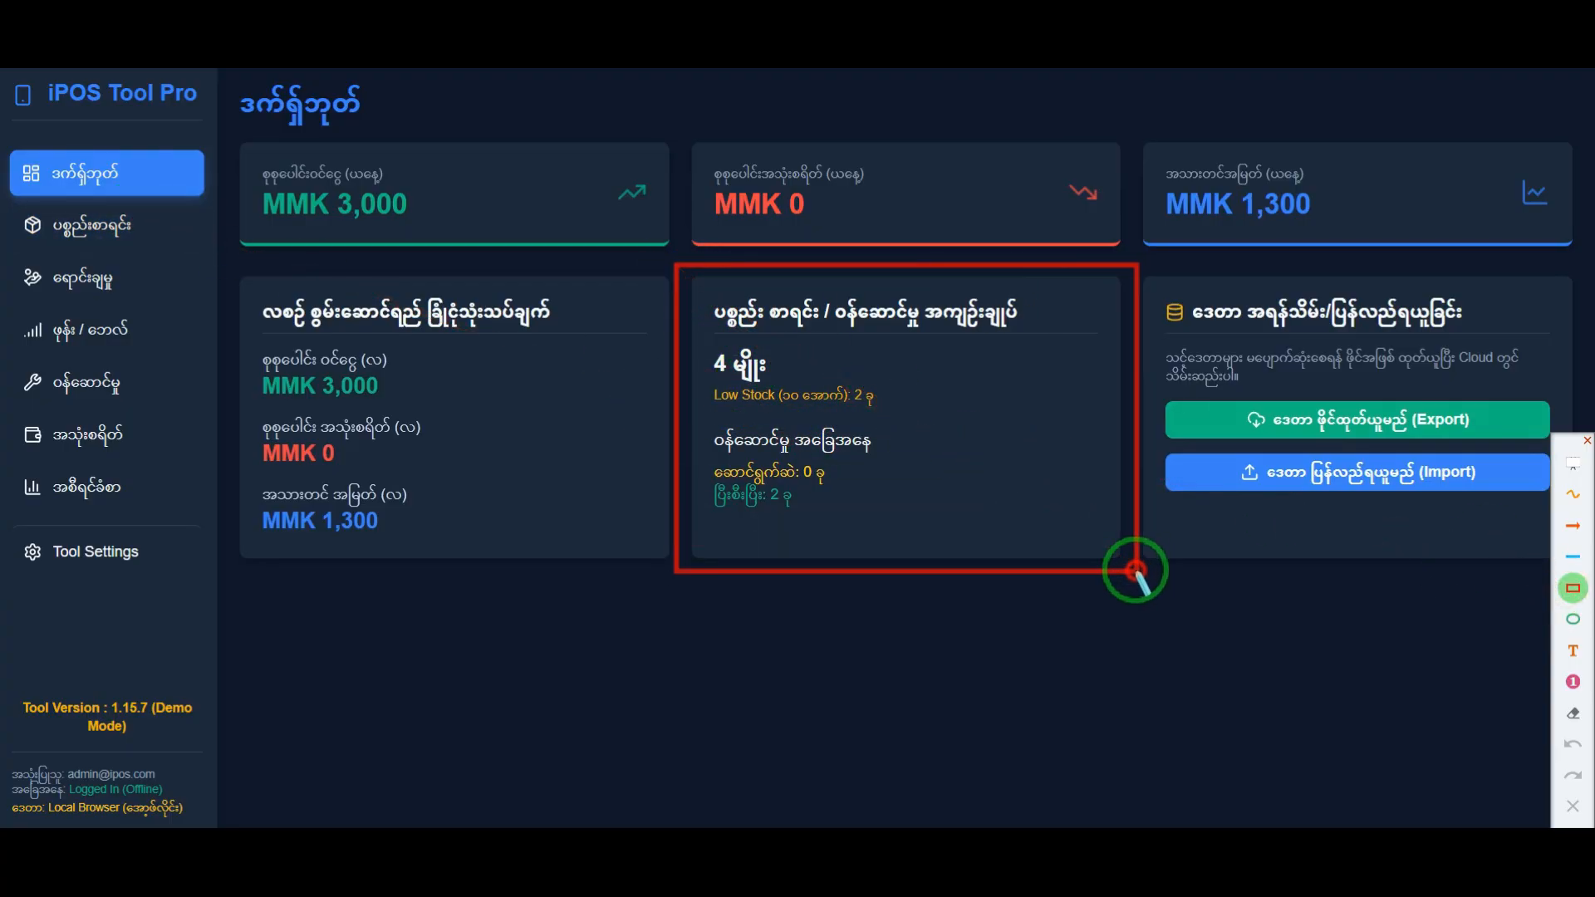
{"action": "left_click", "coordinate": [1572, 528]}
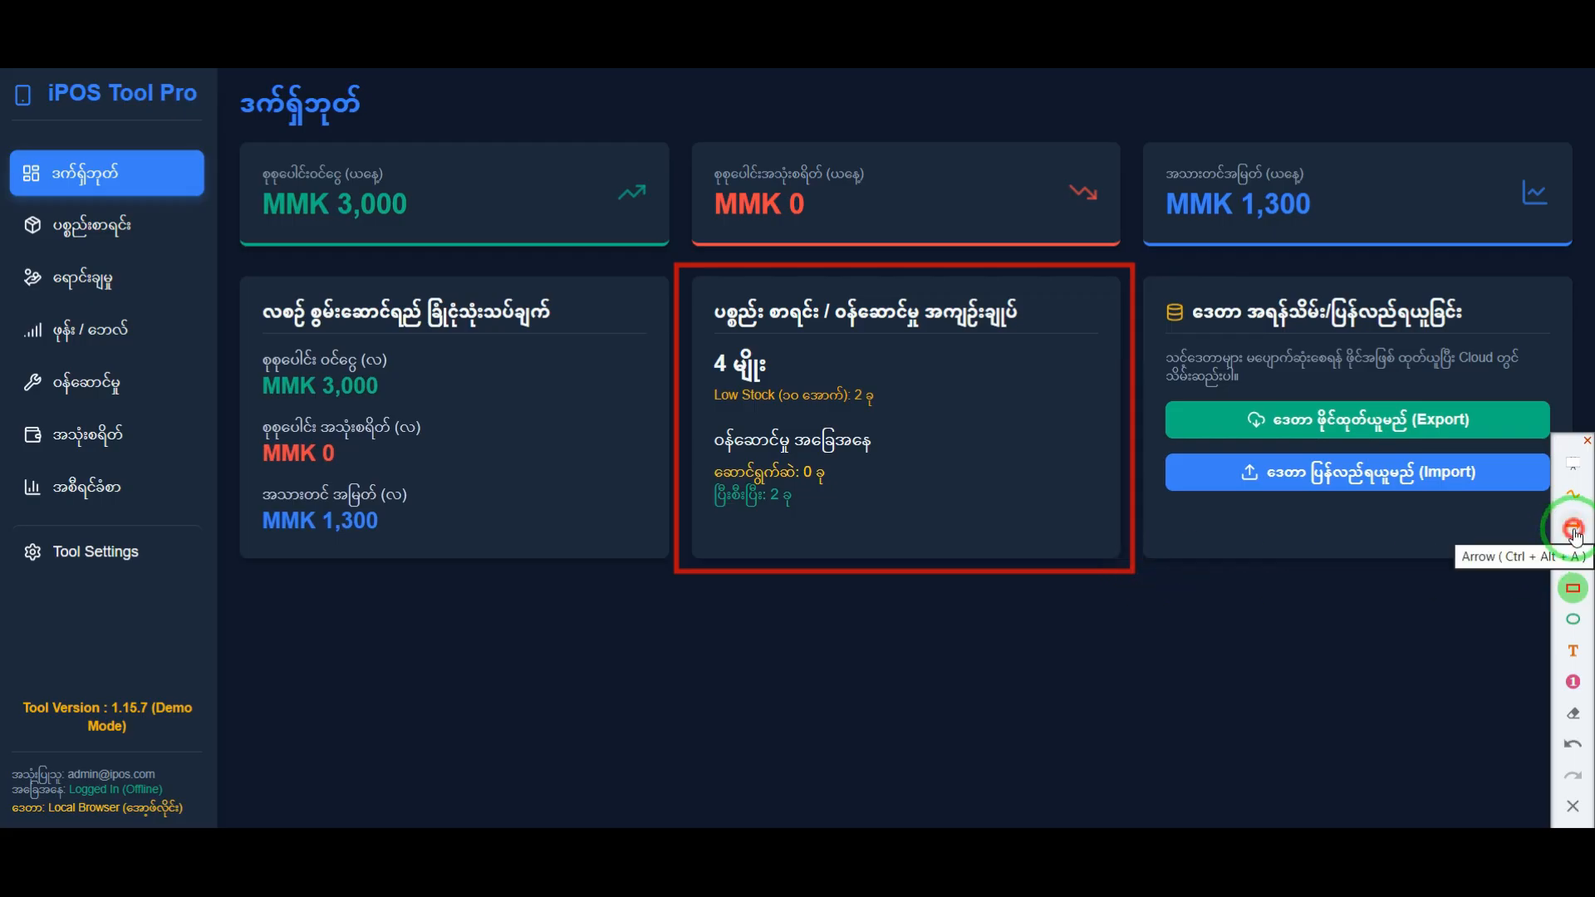
{"action": "left_click_drag", "start_coordinate": [519, 363], "coordinate": [707, 366]}
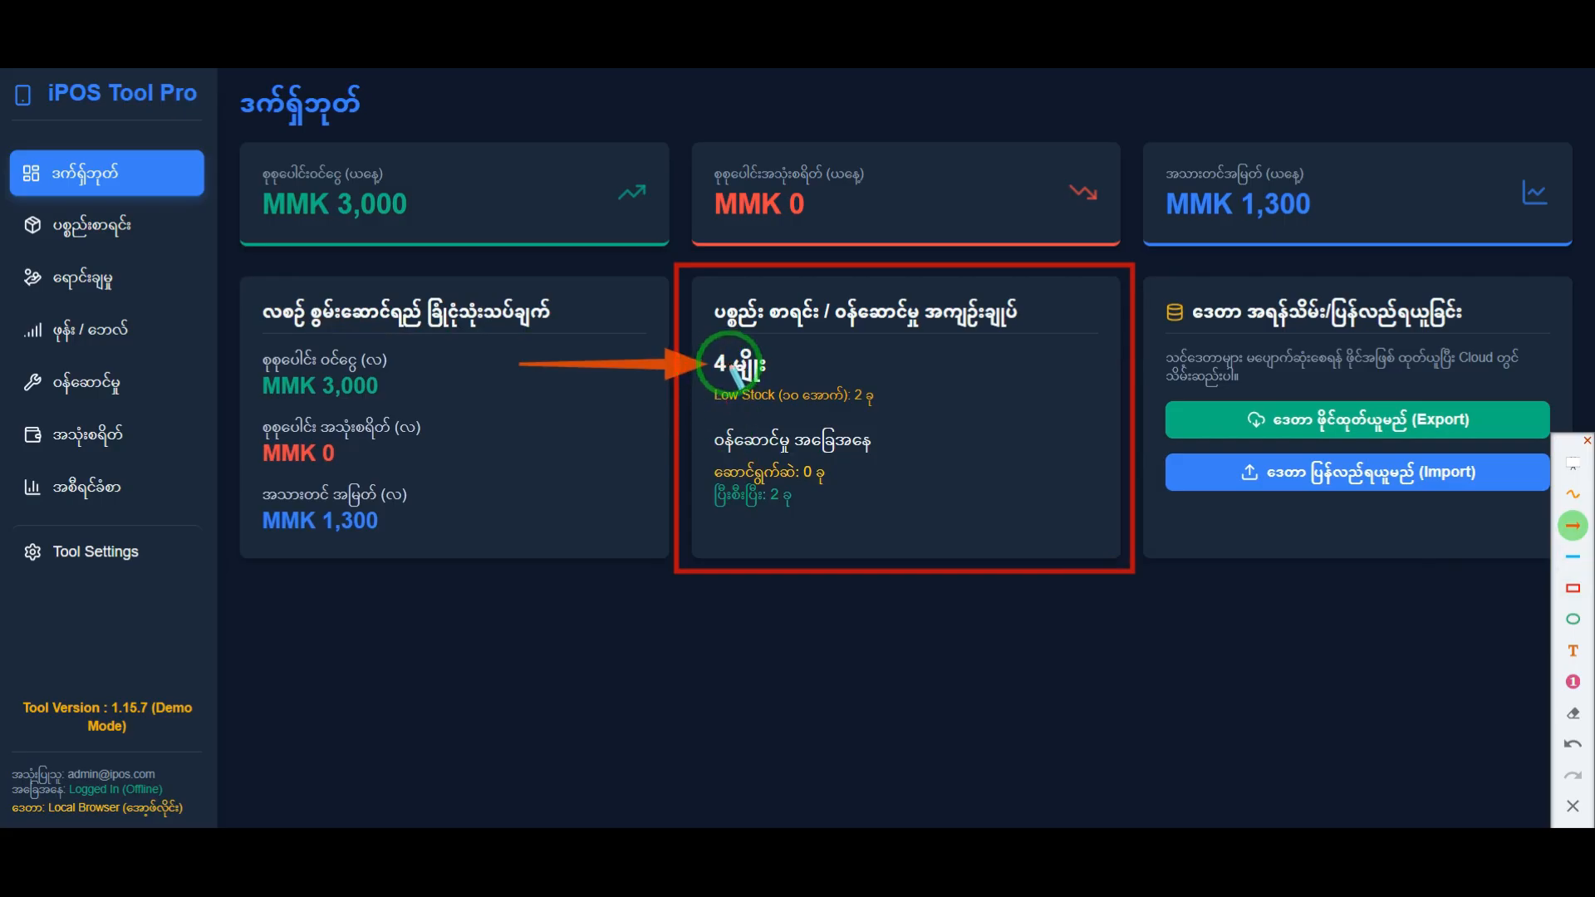
{"action": "left_click_drag", "start_coordinate": [535, 419], "coordinate": [694, 403]}
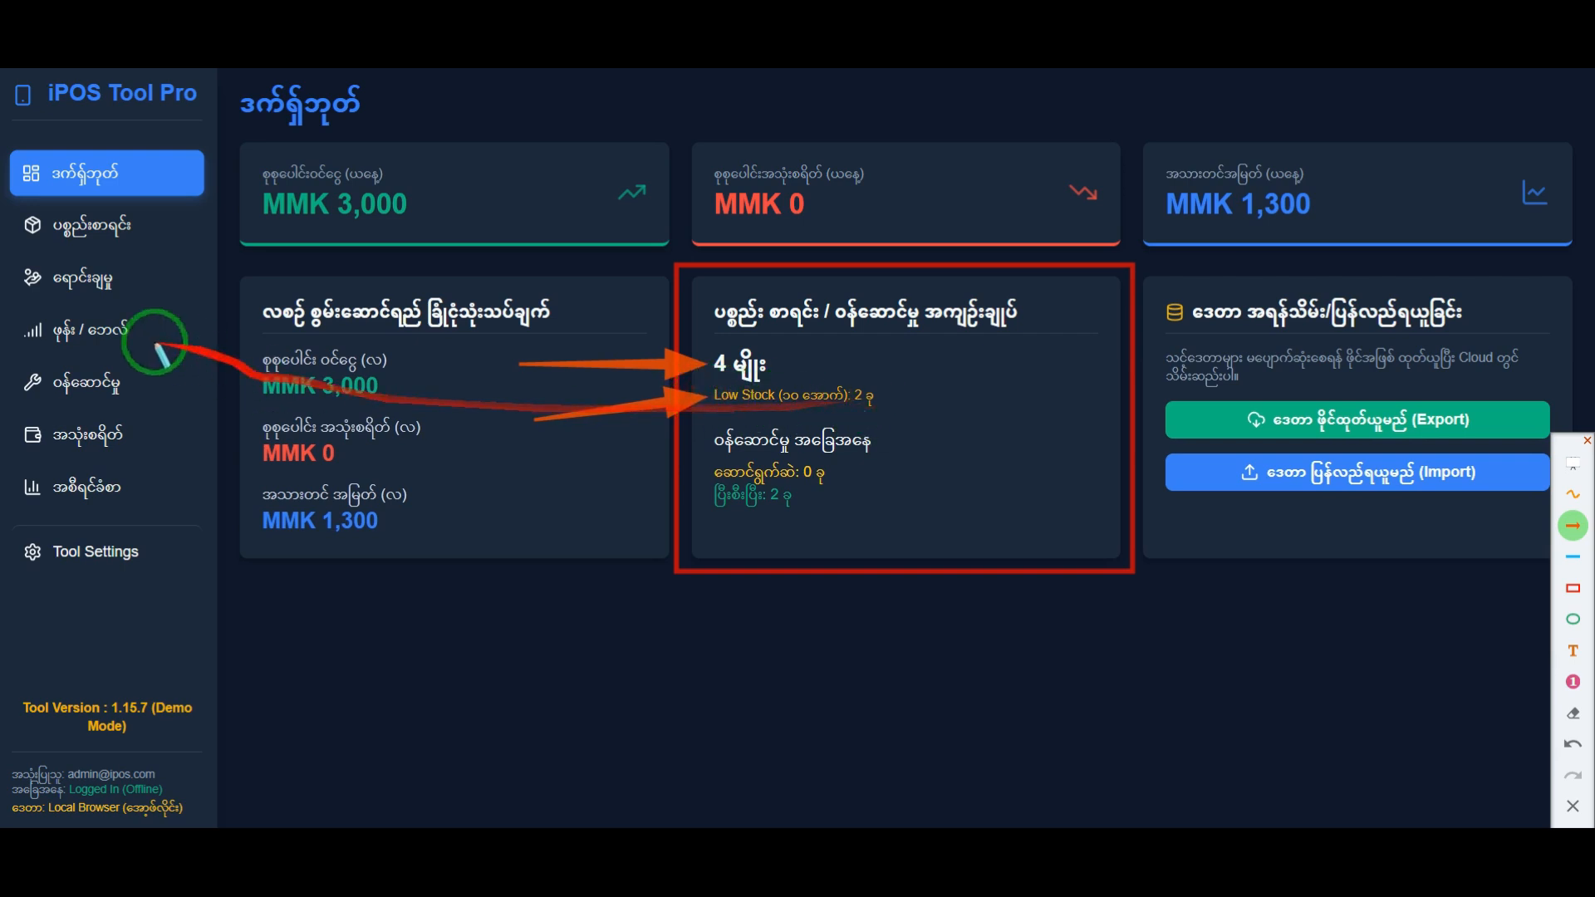
Step: Return to the inventory list and examine the low-stock items Samsung A03 and Air Pod Pro
{"action": "left_click", "coordinate": [108, 278]}
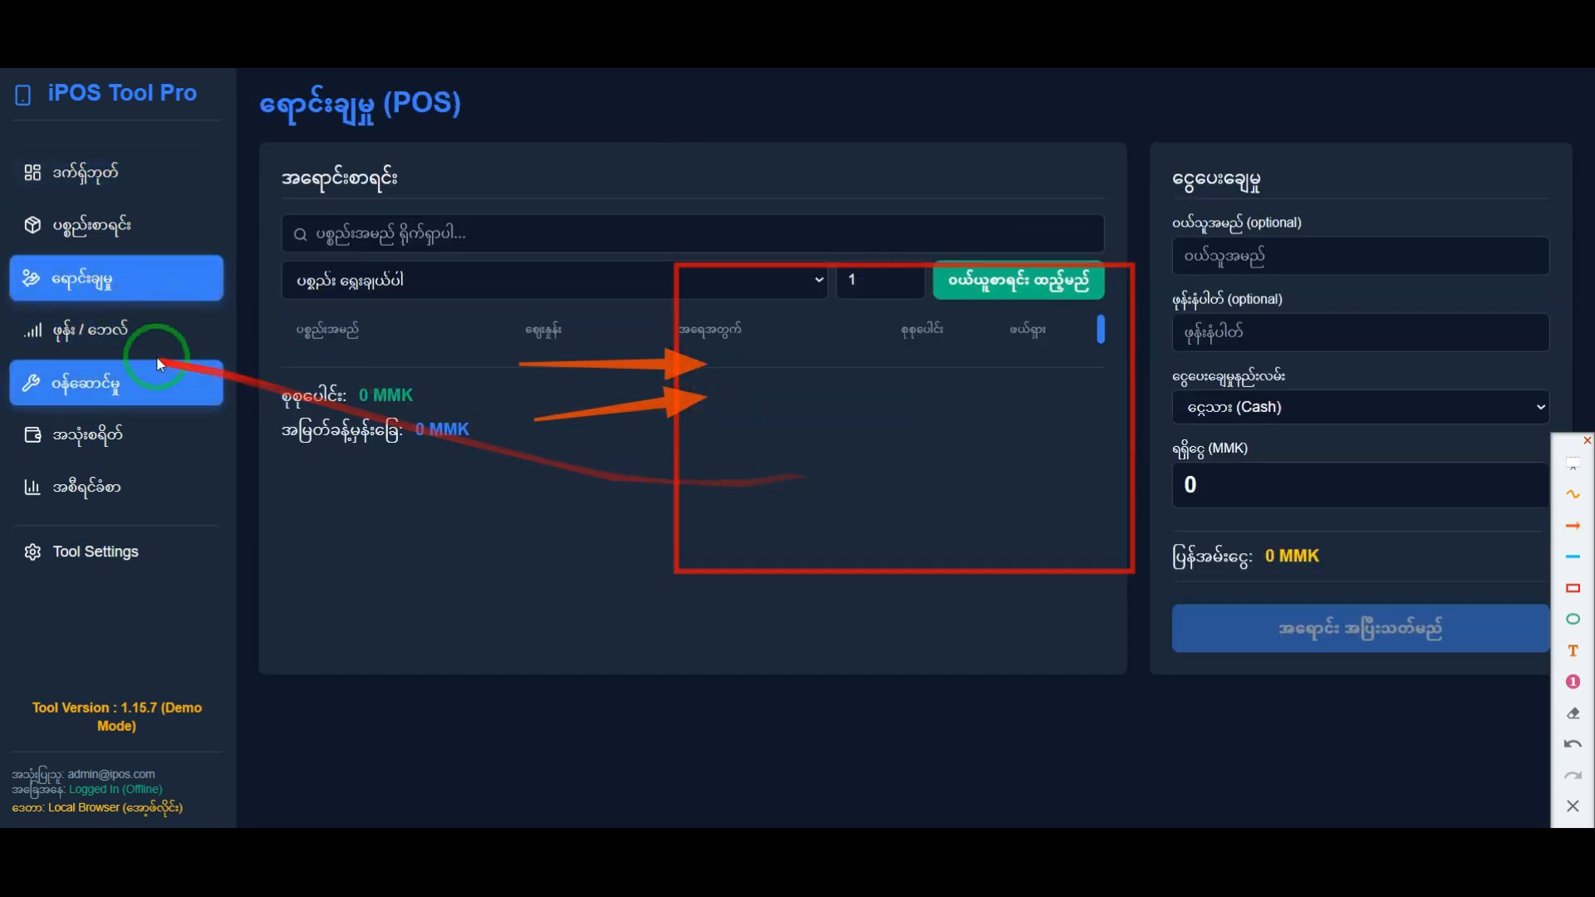
{"action": "left_click", "coordinate": [139, 229]}
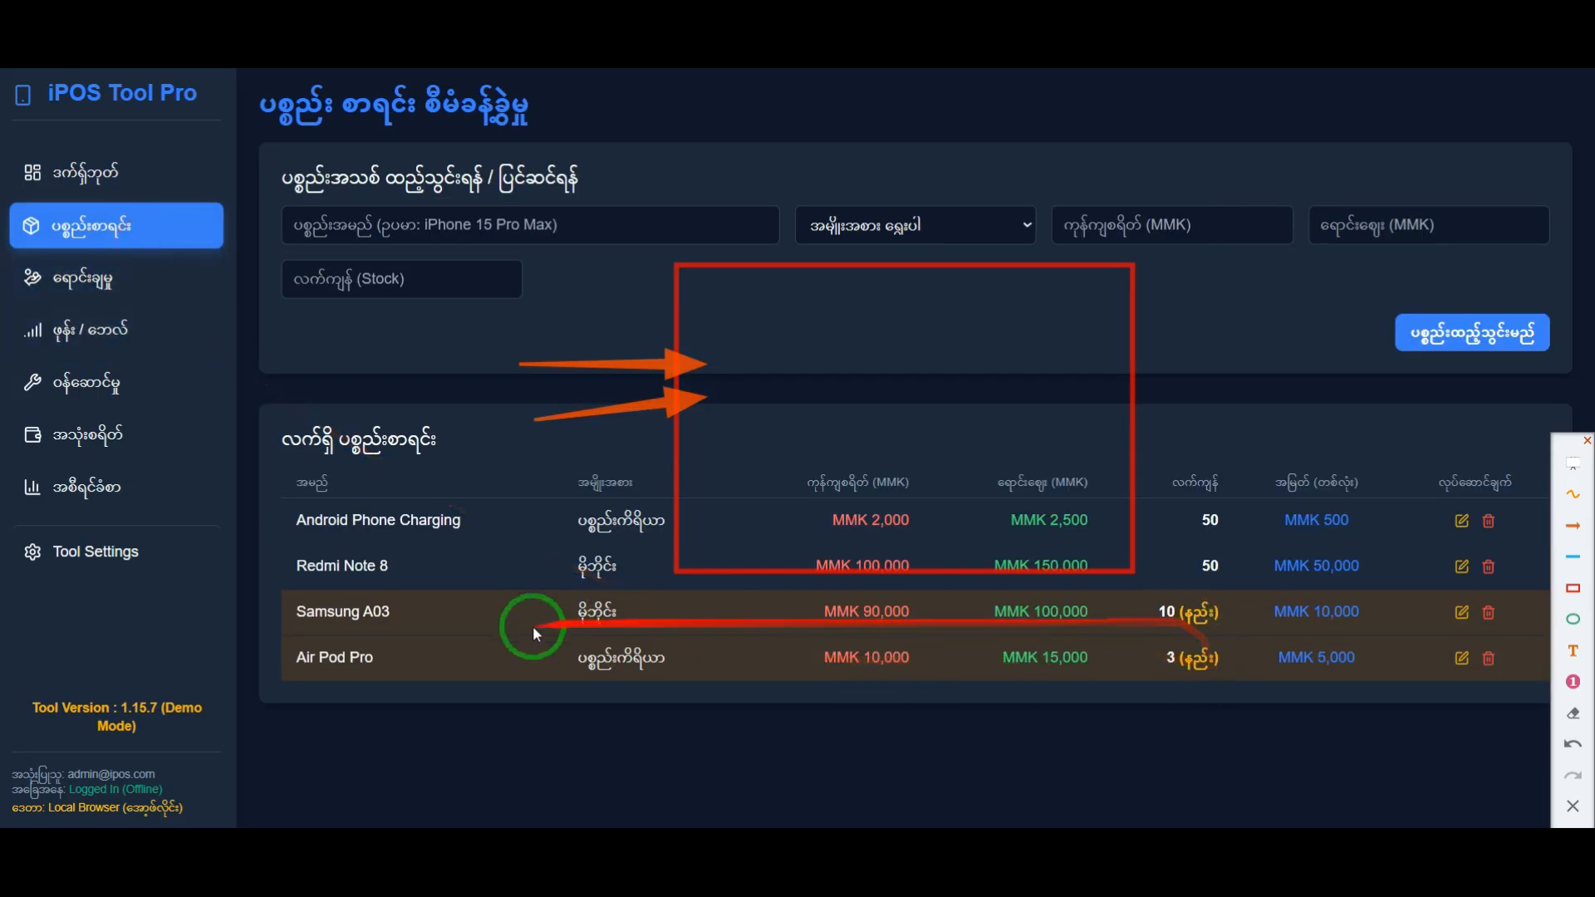
{"action": "left_click_drag", "start_coordinate": [417, 631], "coordinate": [301, 612]}
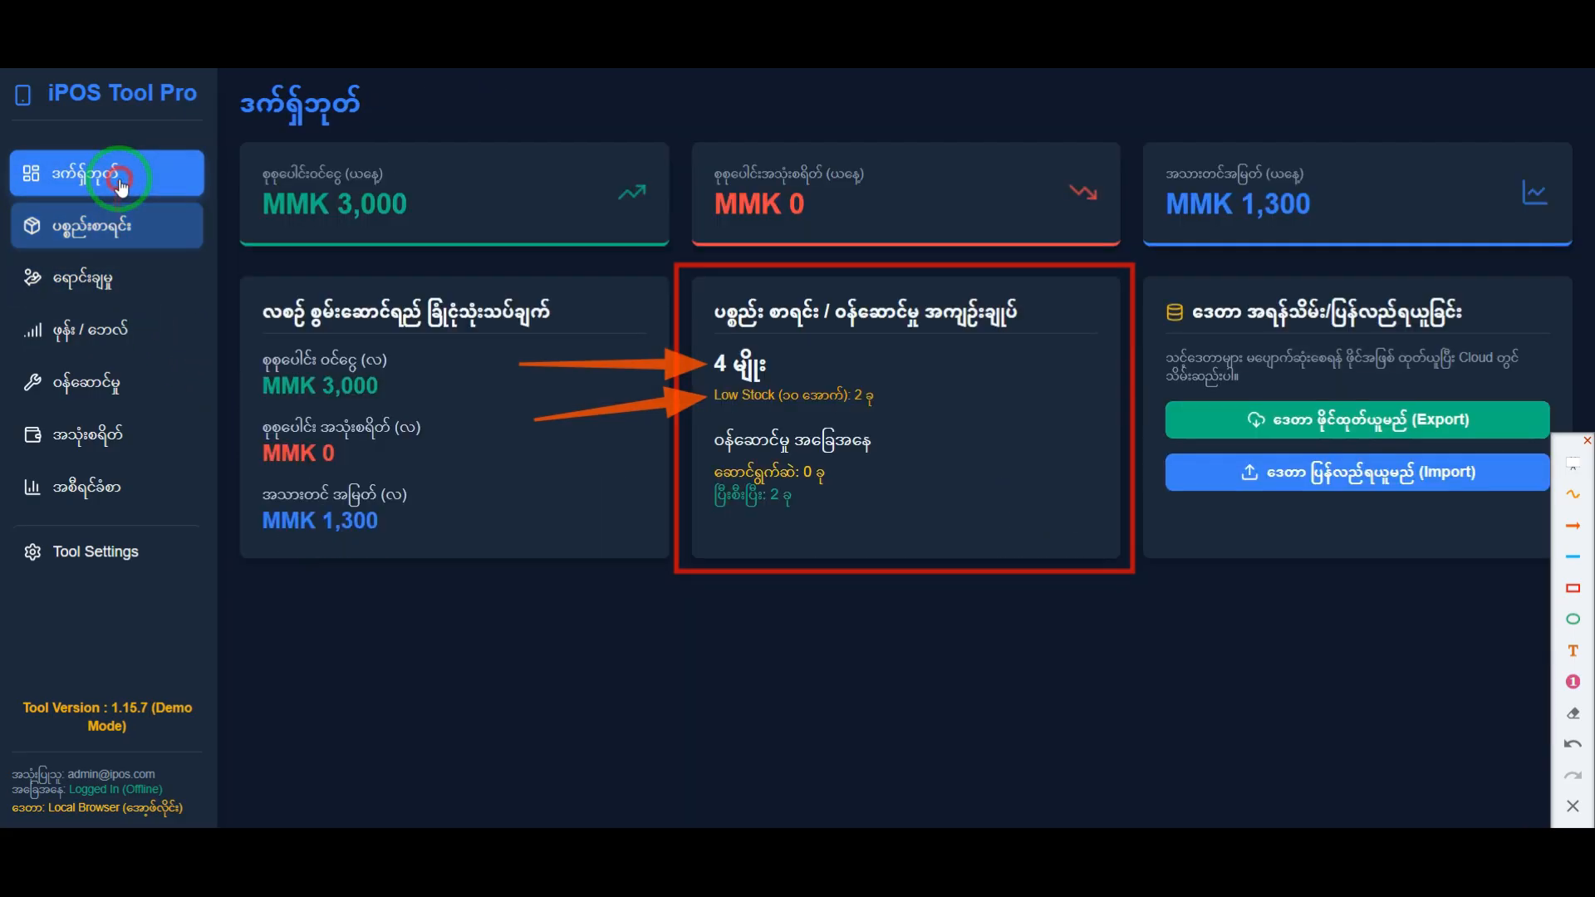
Step: Point arrows at the dashboard's in-progress and completed service counts and the ဝန်ဆောင်မှု page entry, and clear all annotations
{"action": "left_click", "coordinate": [137, 172]}
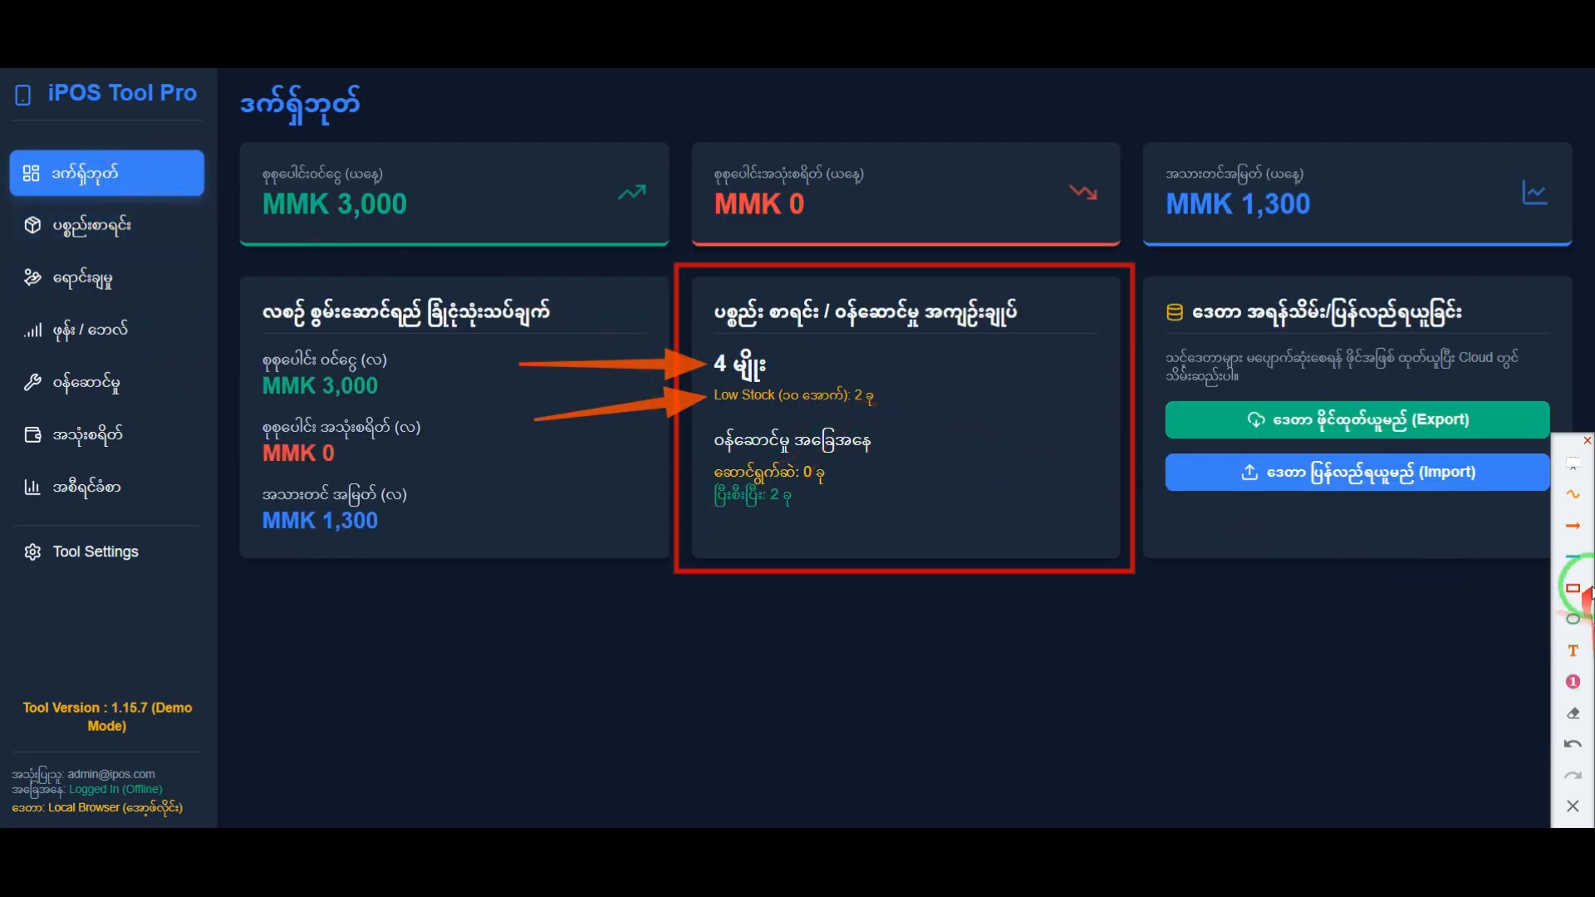
{"action": "left_click", "coordinate": [1575, 528]}
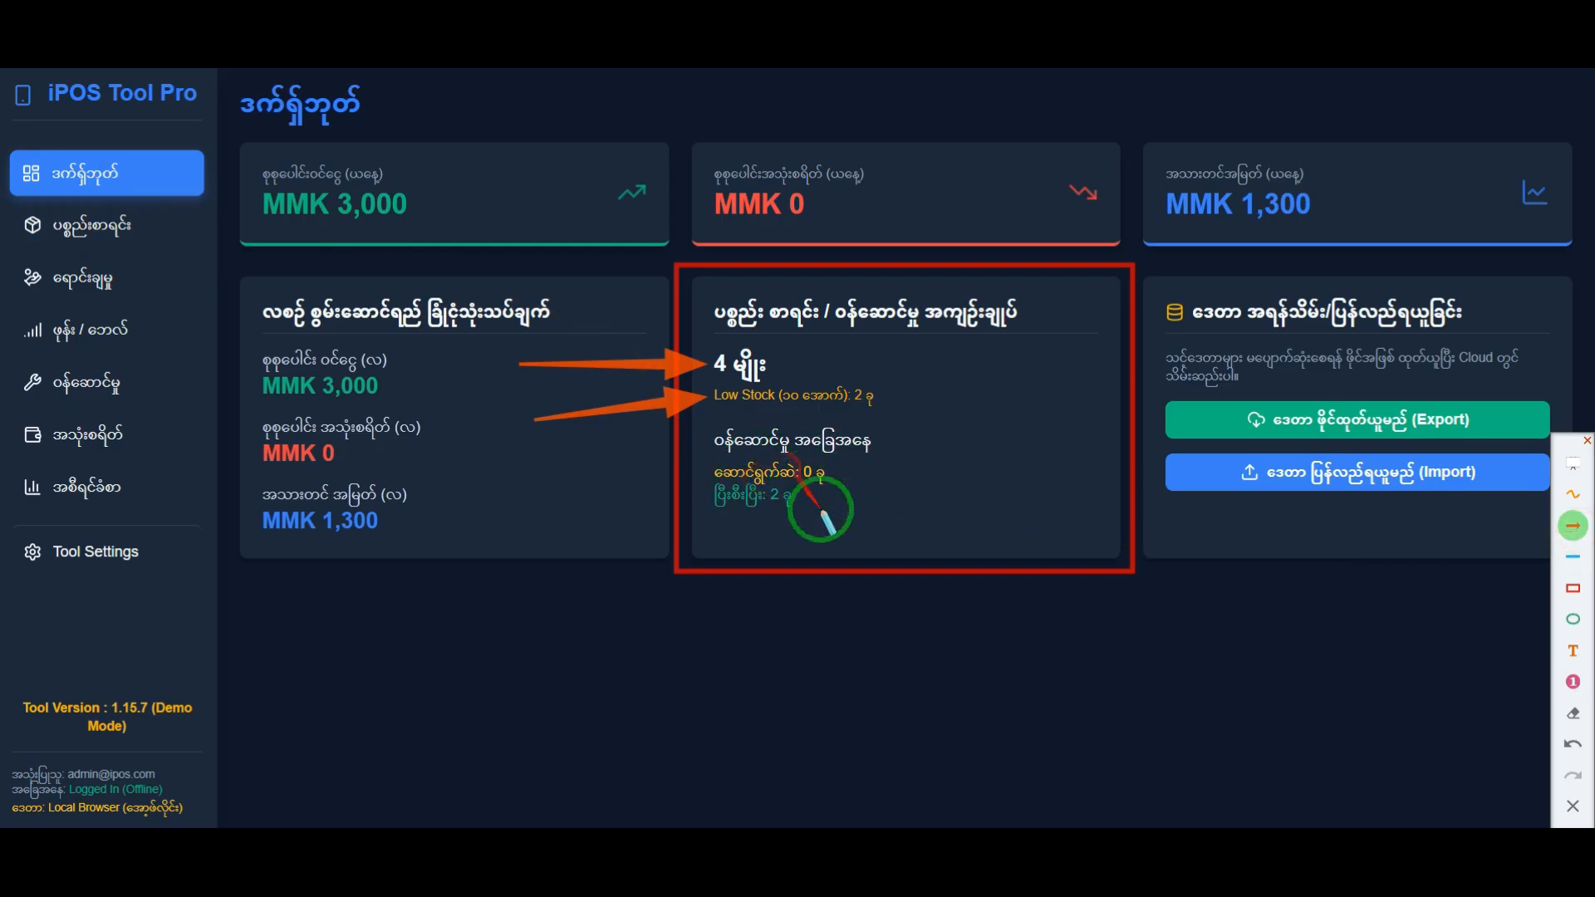
{"action": "left_click_drag", "start_coordinate": [1017, 521], "coordinate": [835, 475]}
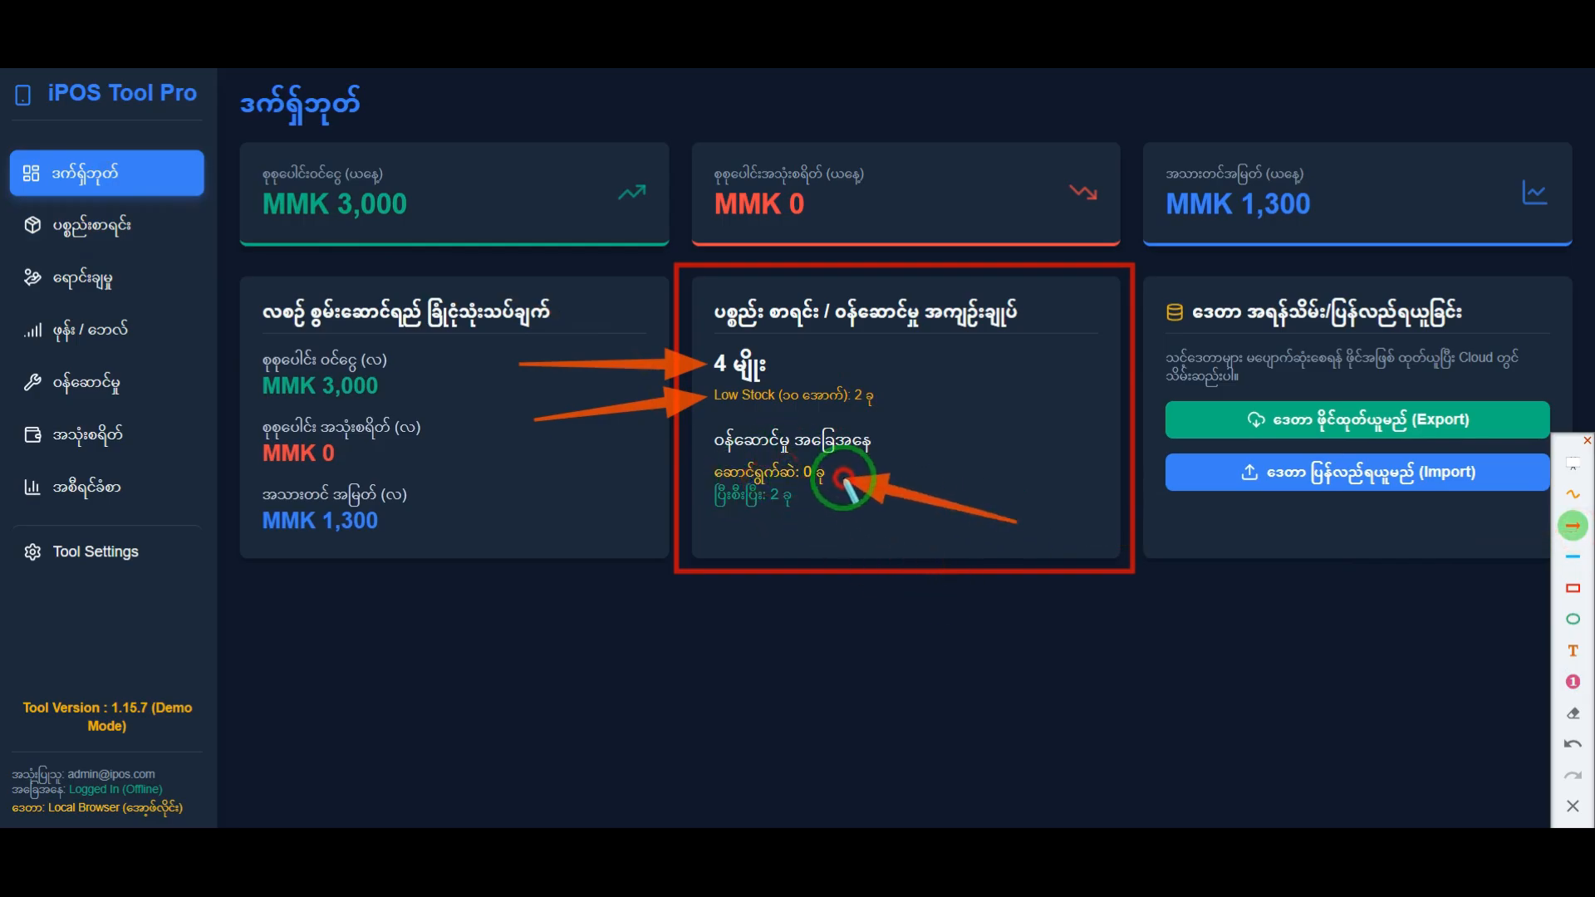
{"action": "left_click_drag", "start_coordinate": [1005, 611], "coordinate": [797, 503]}
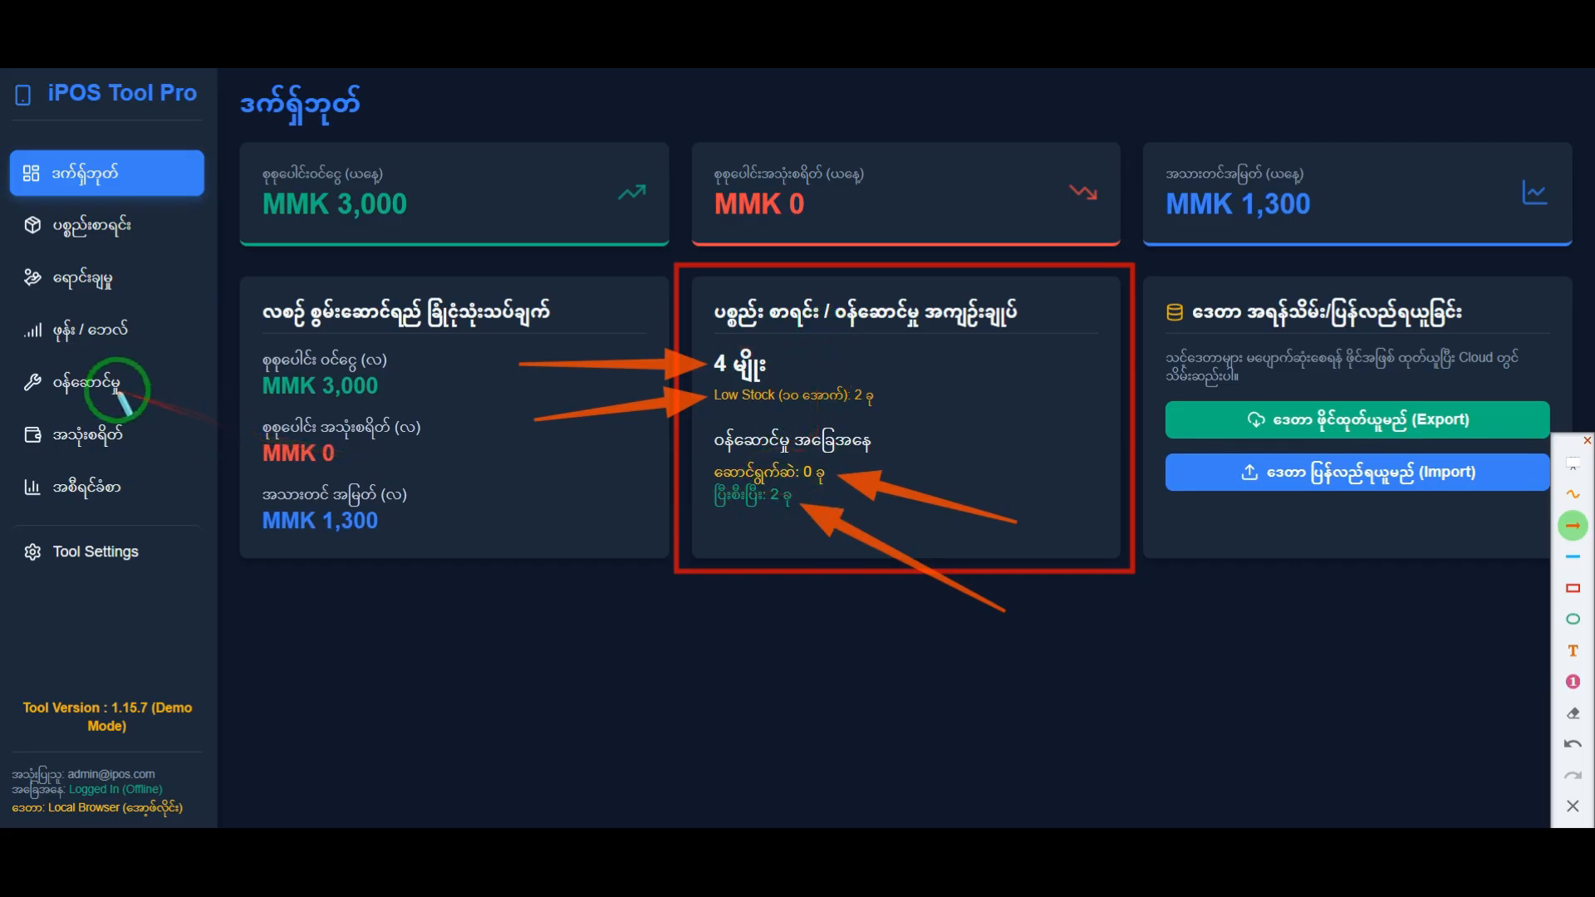
{"action": "left_click_drag", "start_coordinate": [246, 500], "coordinate": [110, 391]}
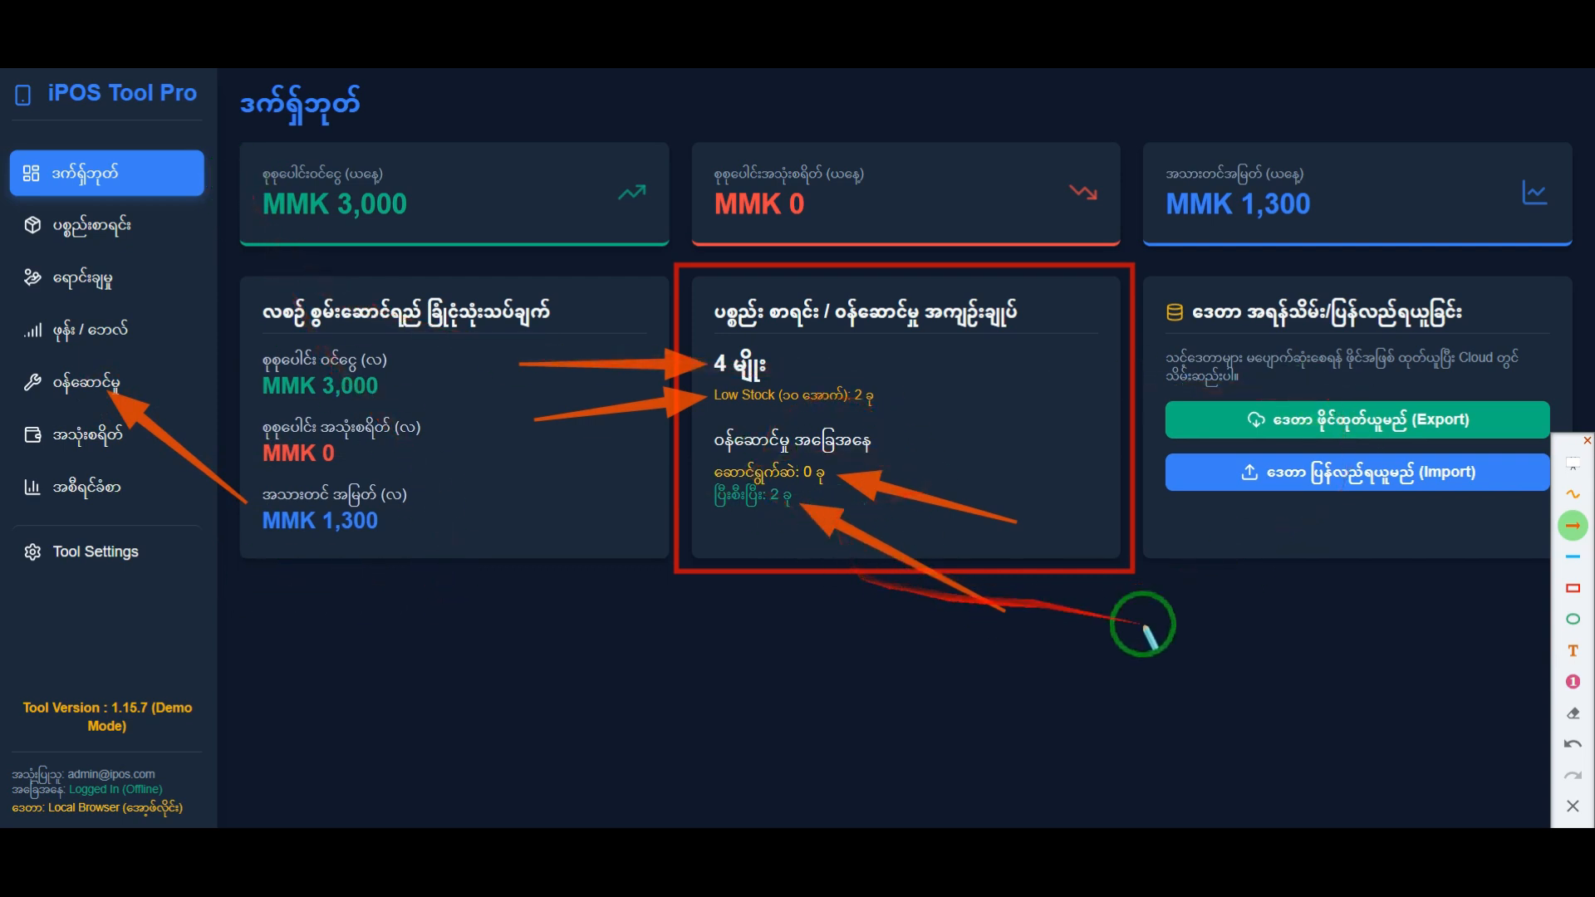
{"action": "left_click", "coordinate": [1573, 804]}
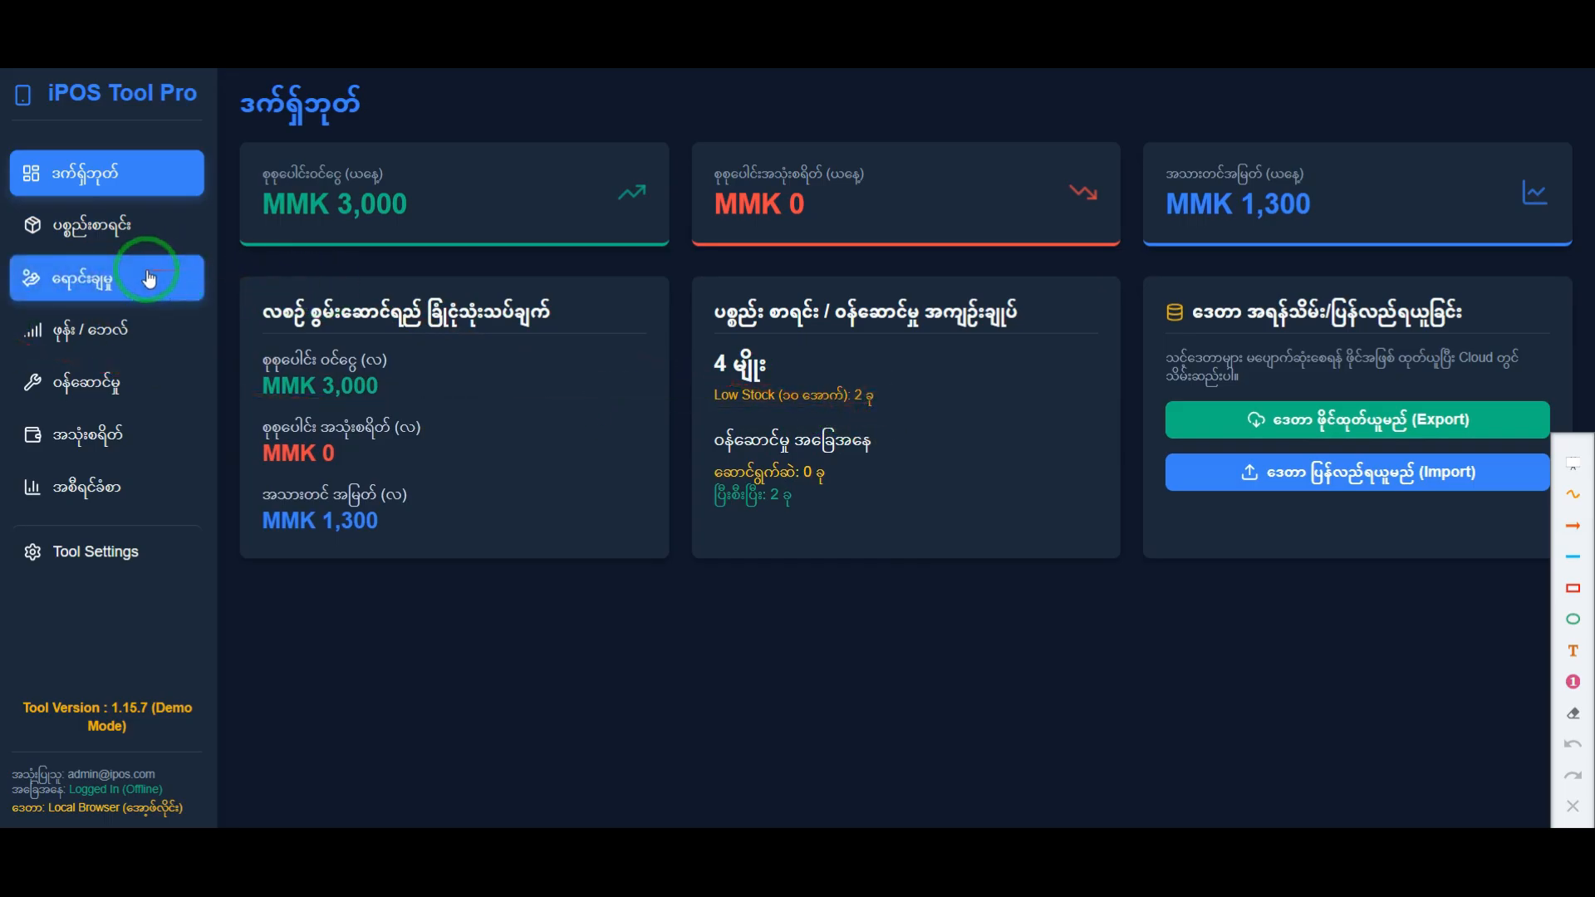
Step: Frame all item rows of the inventory list in red, and clear the frame
{"action": "left_click", "coordinate": [130, 232]}
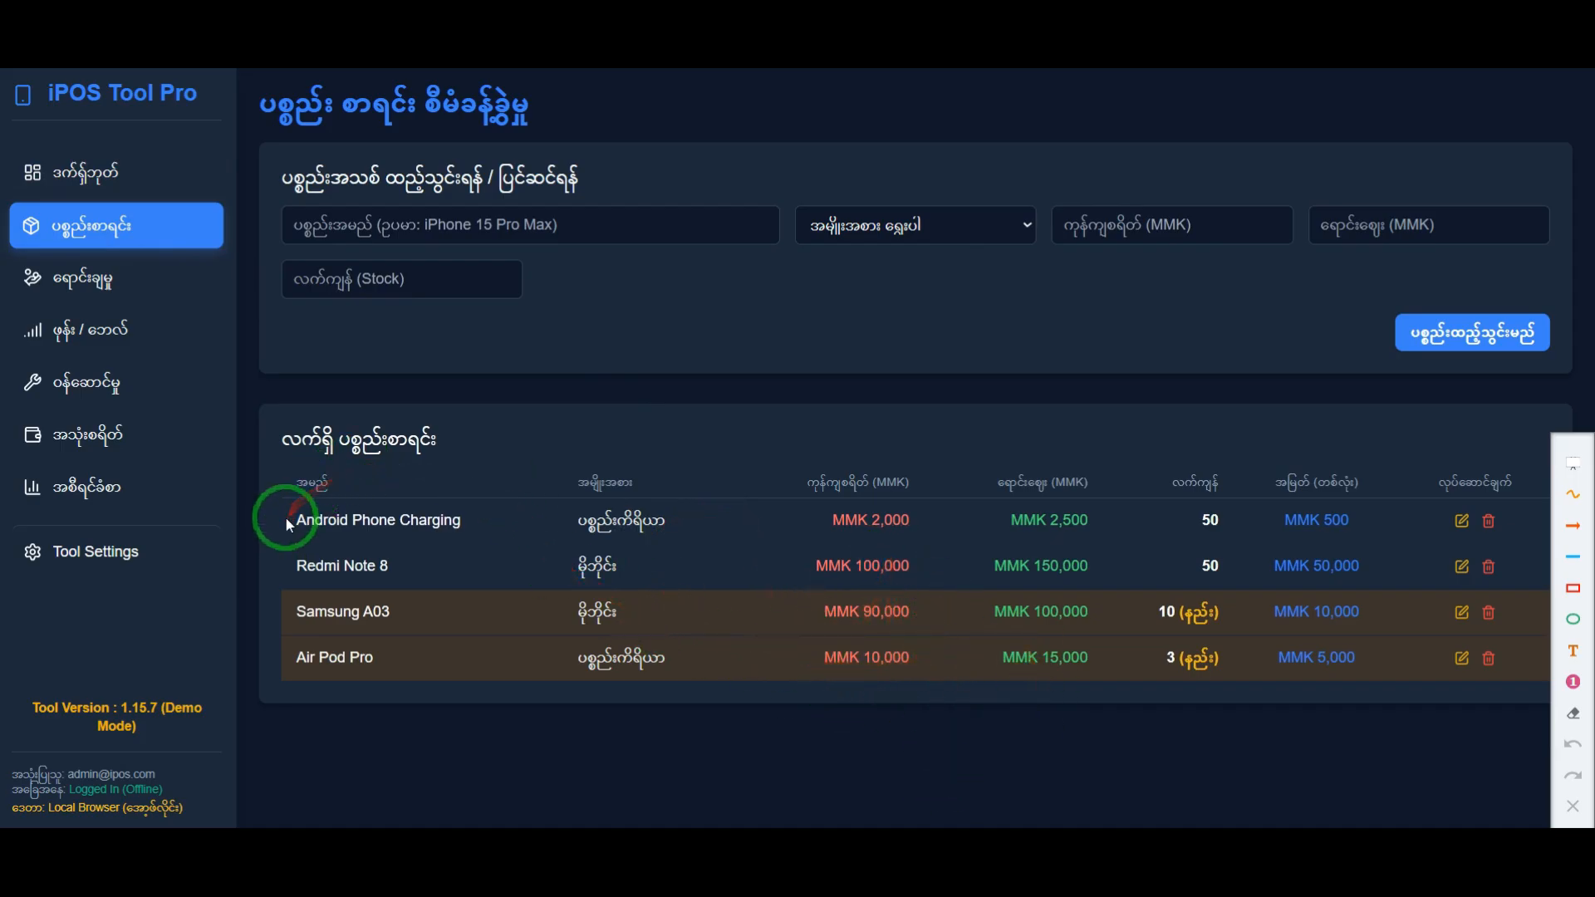
{"action": "left_click", "coordinate": [1573, 587]}
{"action": "mouse_move", "coordinate": [275, 506]}
{"action": "left_mouse_down"}
{"action": "mouse_move", "coordinate": [1424, 801]}
{"action": "mouse_move", "coordinate": [1533, 691]}
{"action": "mouse_move", "coordinate": [1520, 681]}
{"action": "left_mouse_up"}
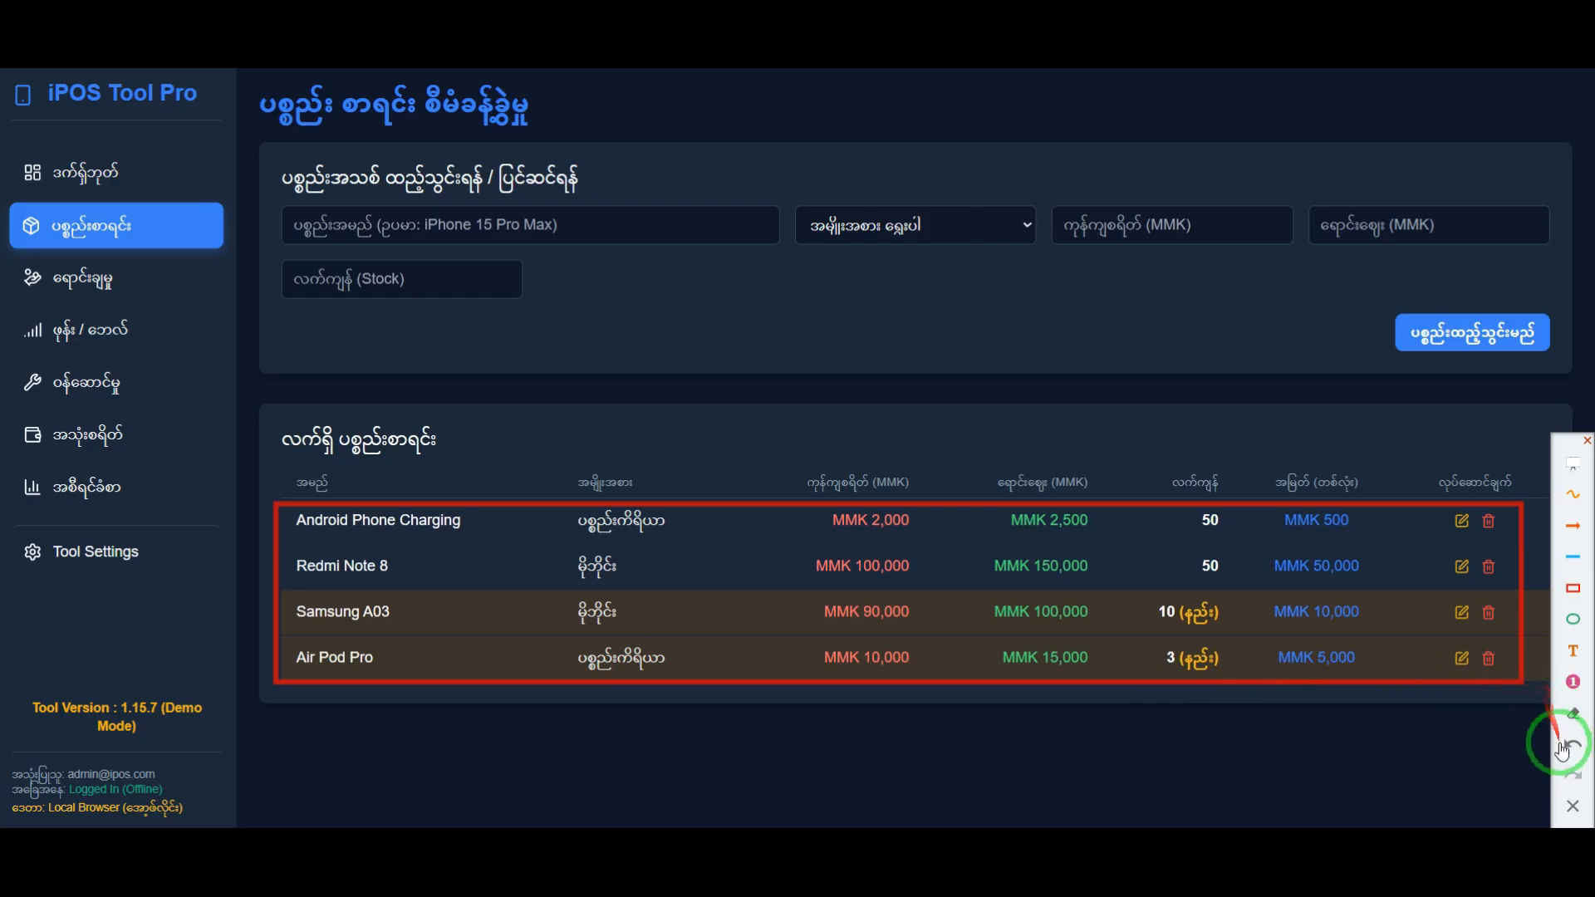
{"action": "left_click", "coordinate": [1573, 810]}
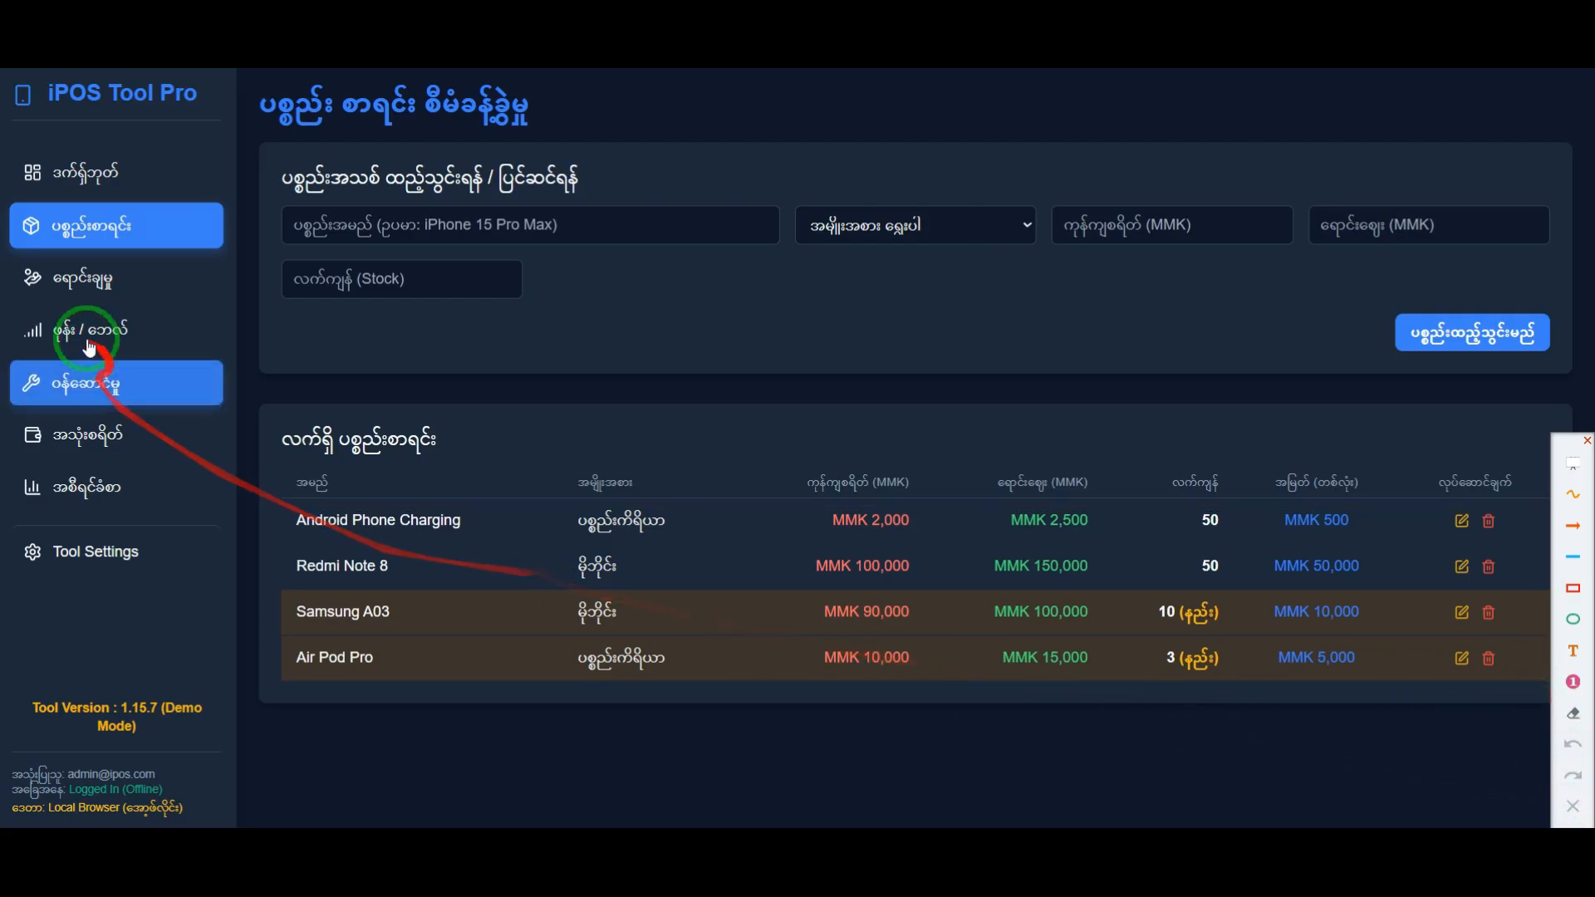
Step: Open the ရောင်းချမှု (POS) sales page
{"action": "left_click", "coordinate": [103, 293]}
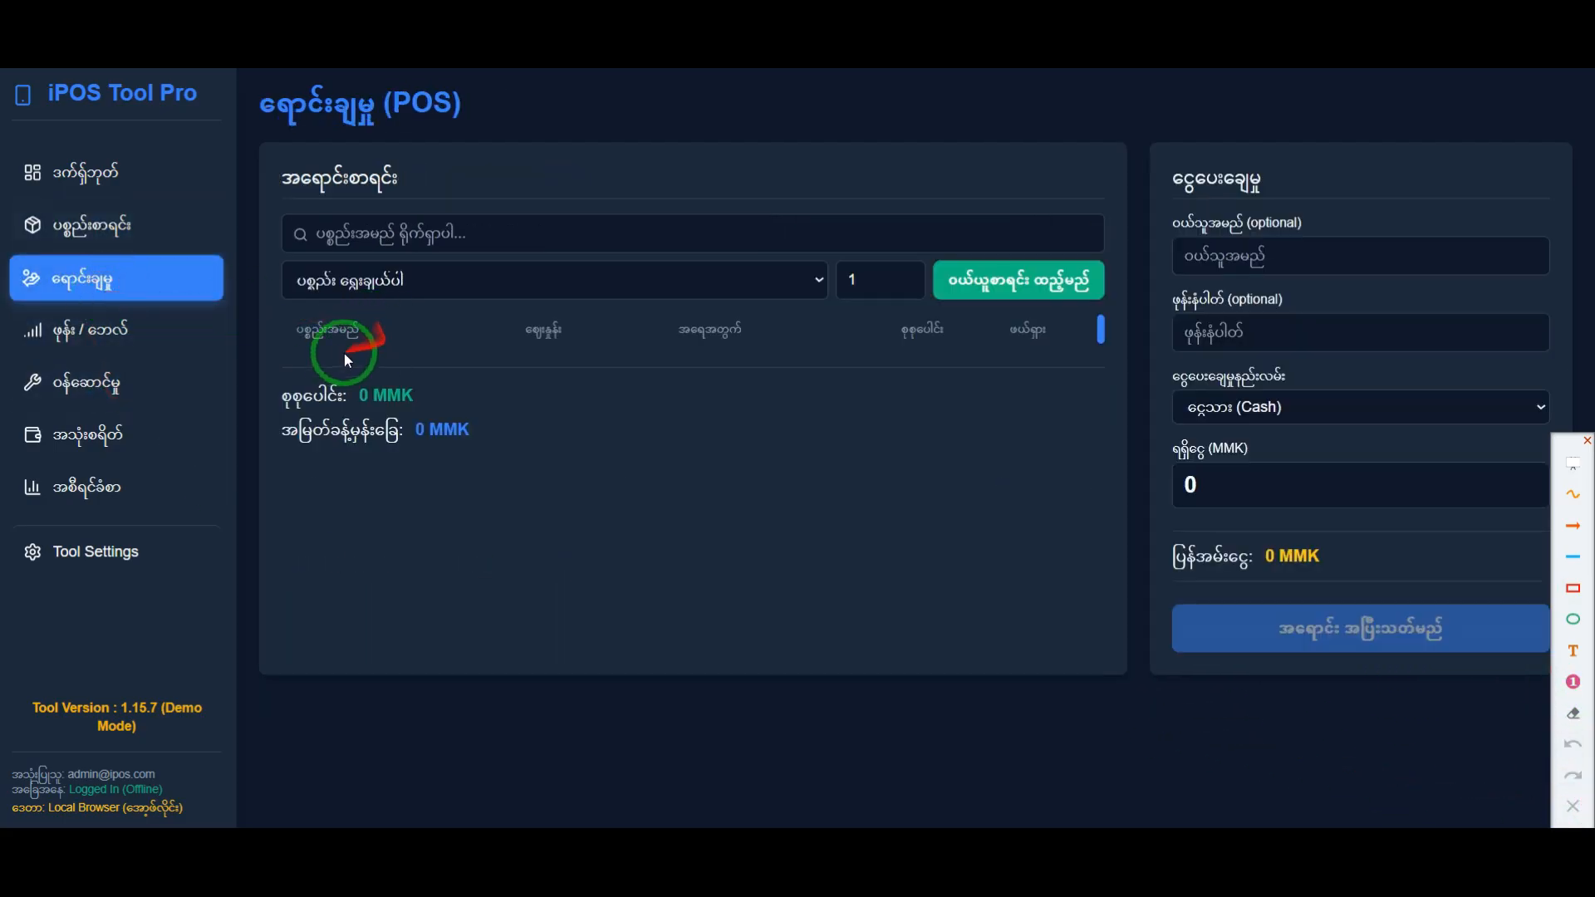
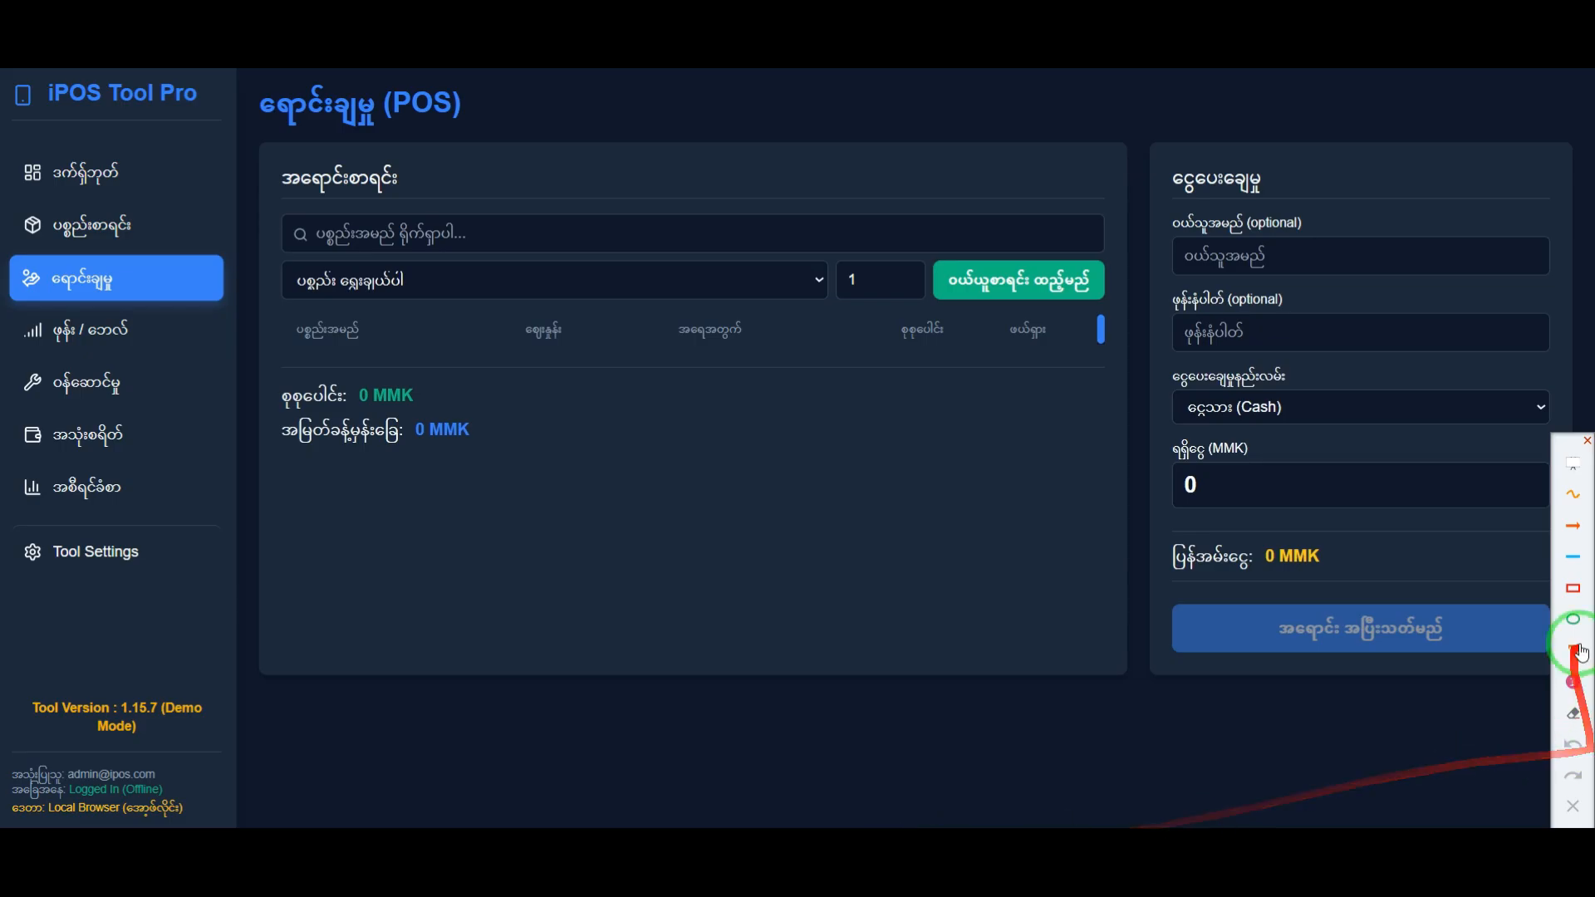
Step: Frame the ရောင်းချမှု sidebar entry in red and examine the items offered in the sales page's product list
{"action": "left_click_drag", "start_coordinate": [3, 246], "coordinate": [228, 307]}
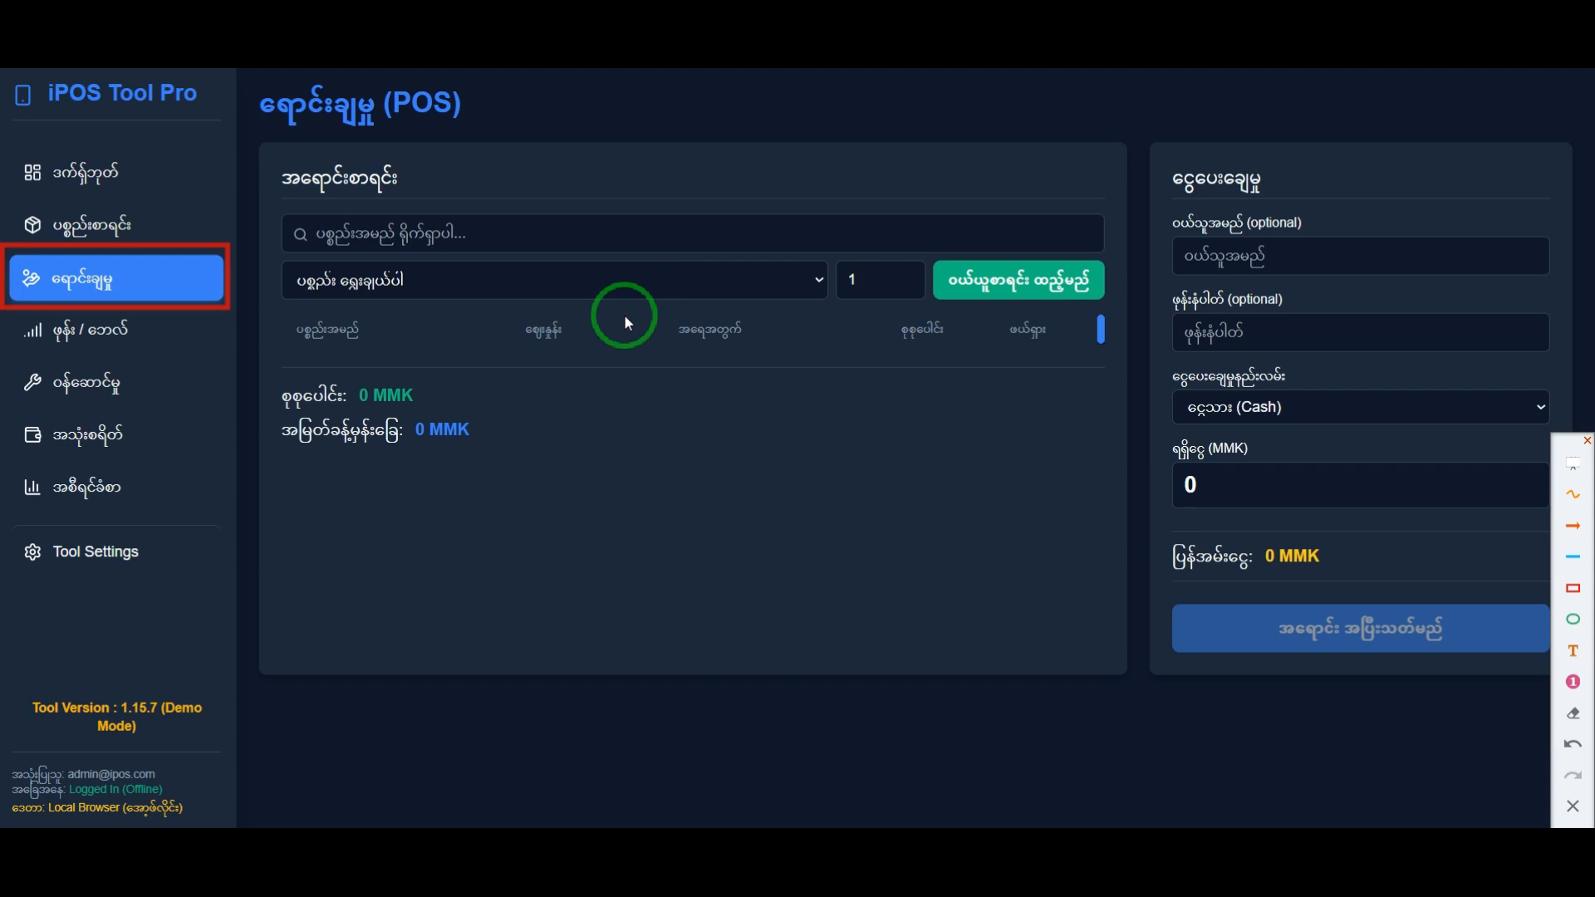
{"action": "left_click_drag", "start_coordinate": [392, 256], "coordinate": [660, 277]}
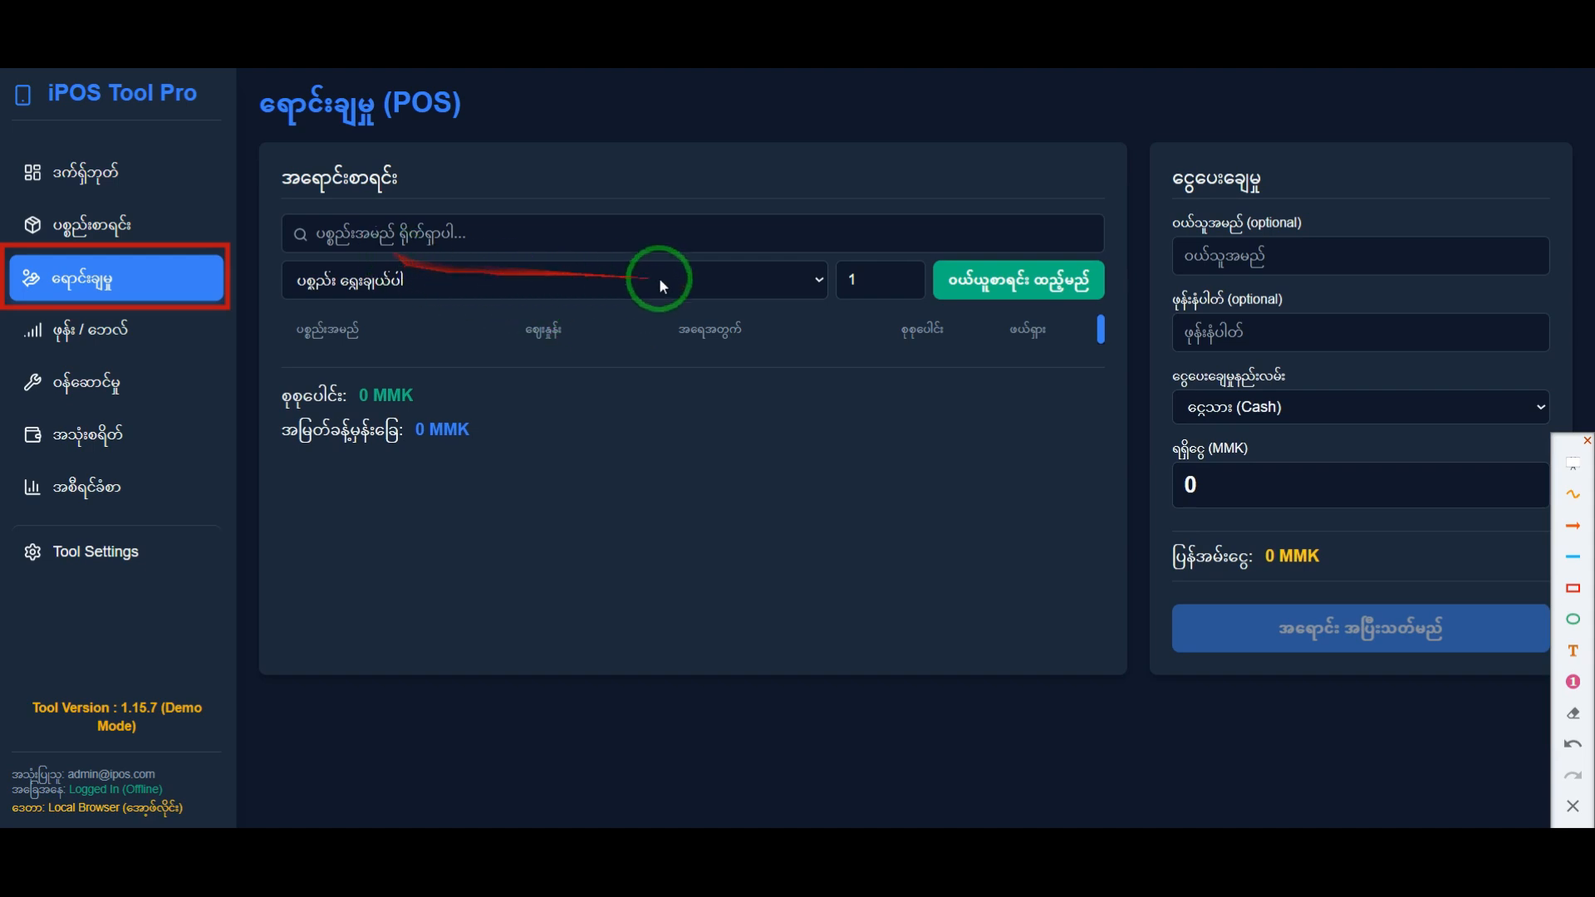
{"action": "left_click", "coordinate": [800, 282]}
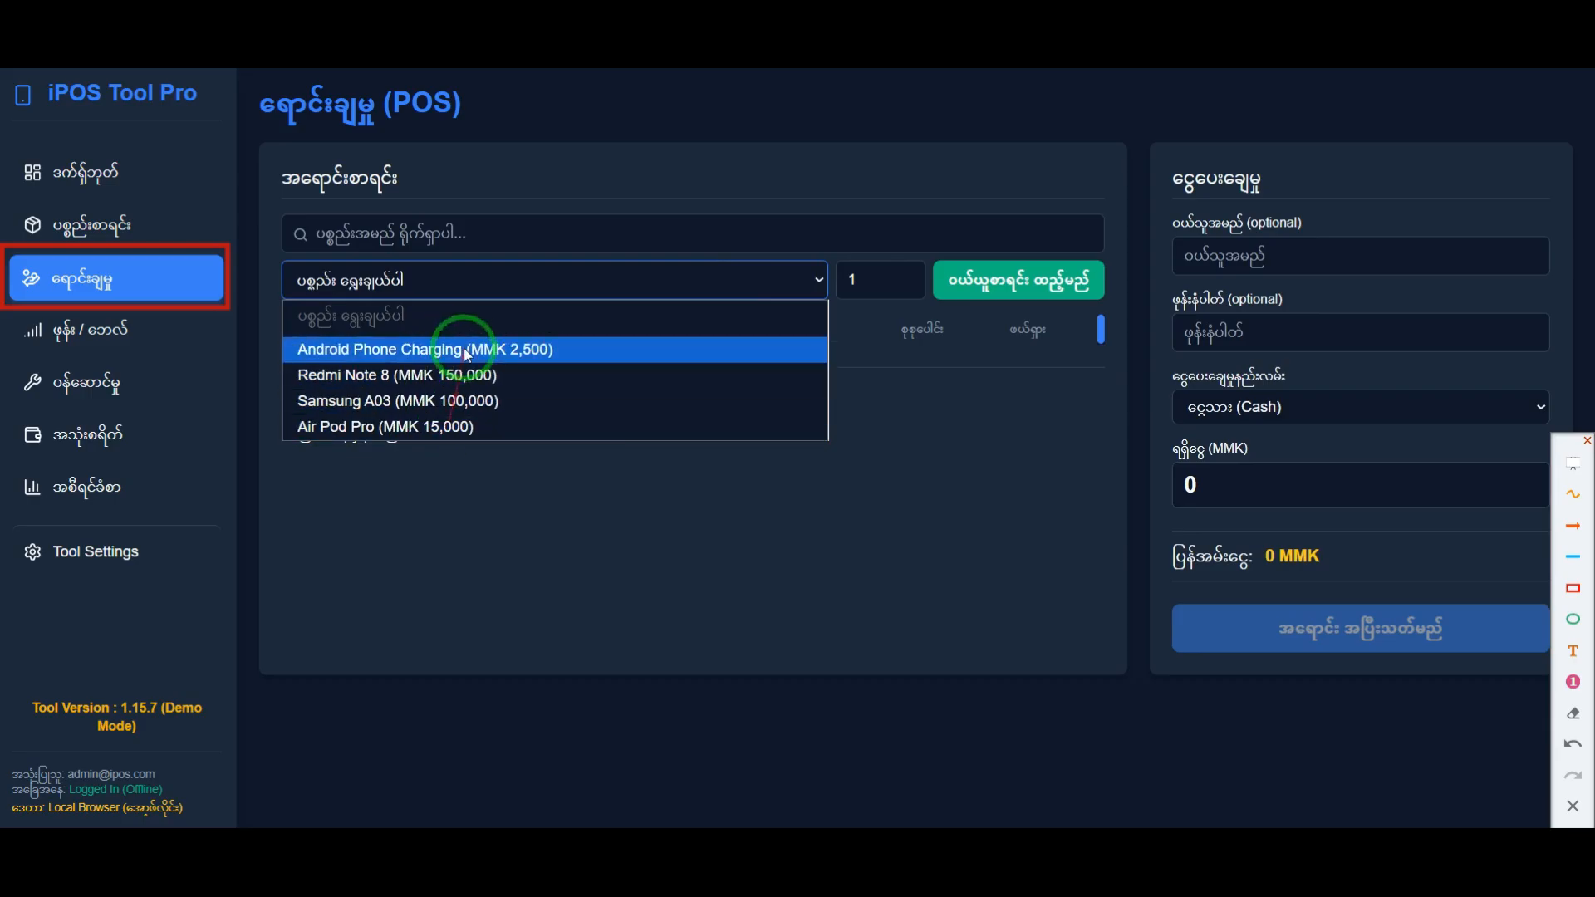
{"action": "left_click", "coordinate": [573, 544]}
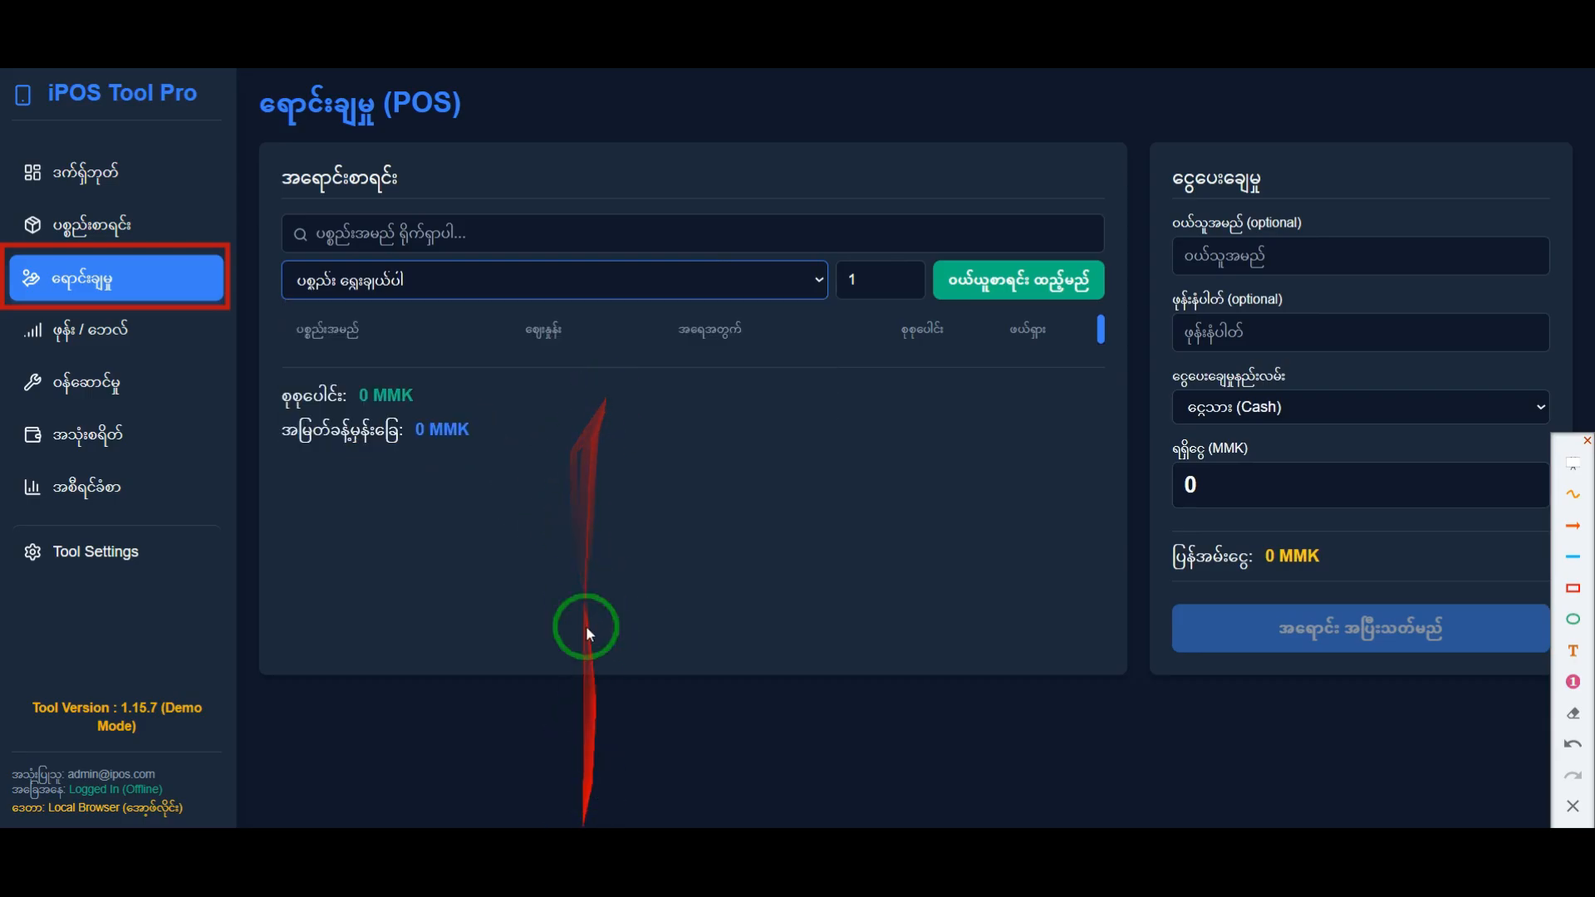
{"action": "left_click", "coordinate": [493, 282]}
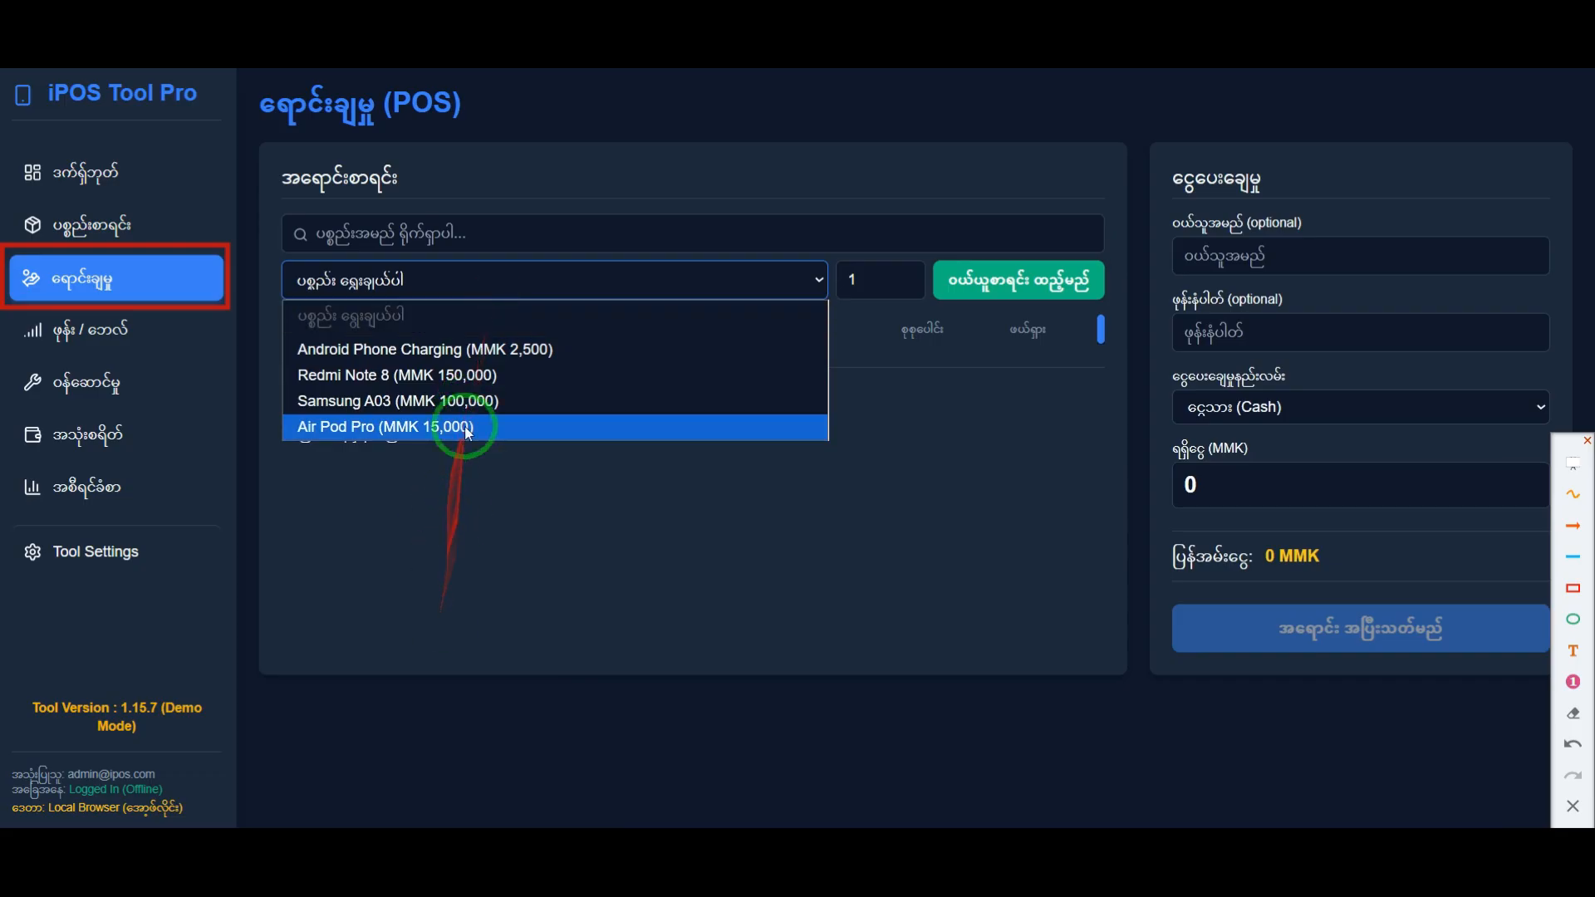
{"action": "left_click", "coordinate": [574, 463]}
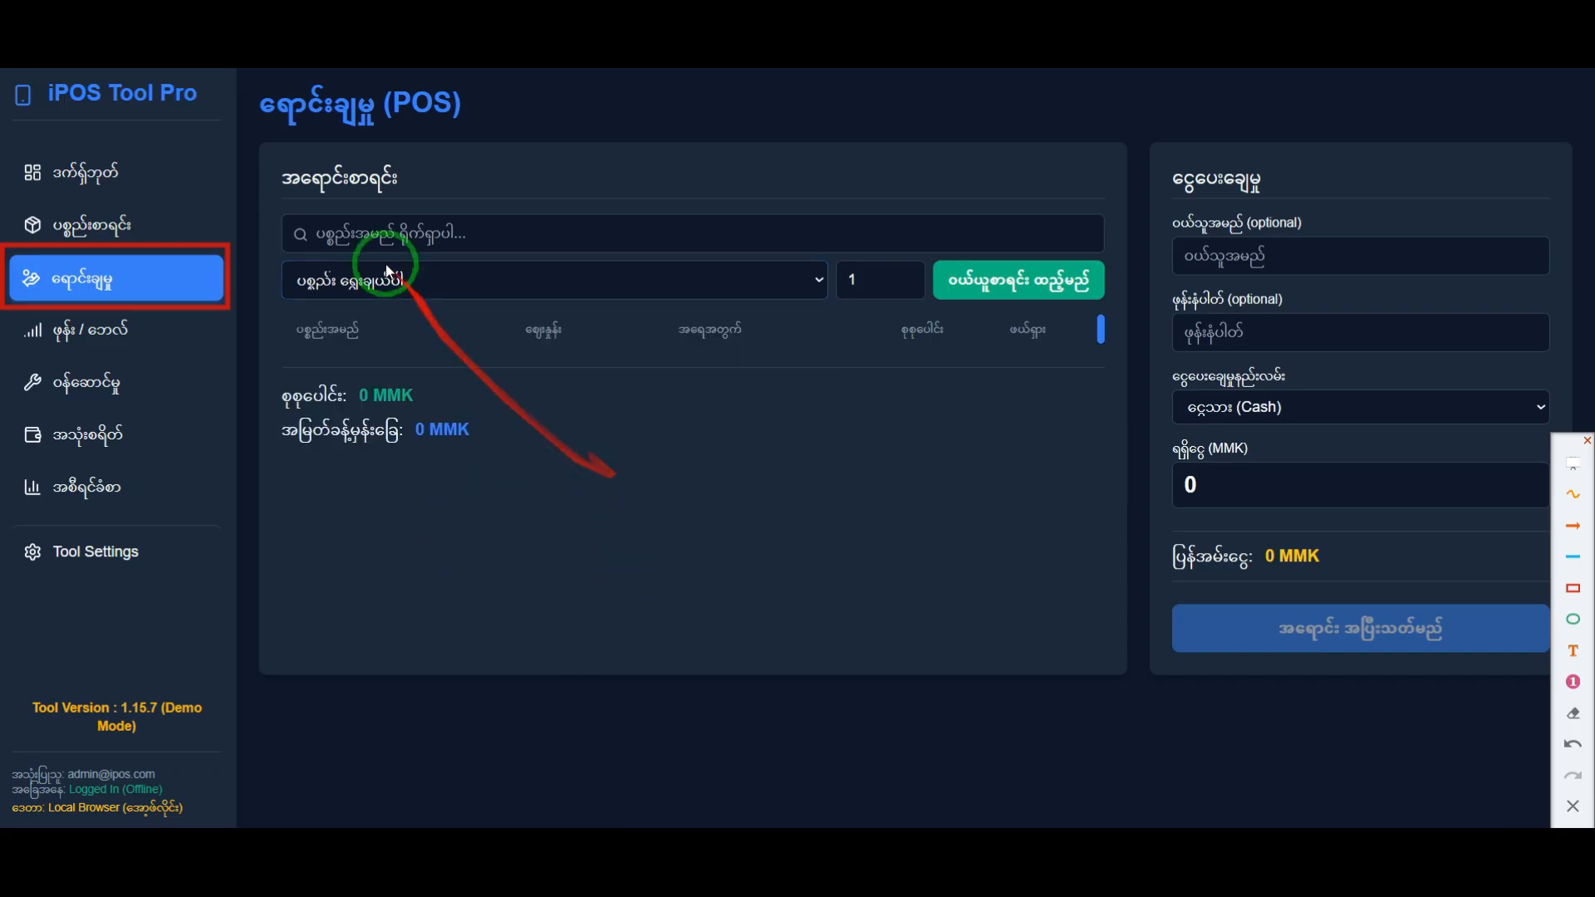
Step: Search the sale products for "air", "a" and "Air", checking the matching items each time
{"action": "left_click", "coordinate": [468, 232]}
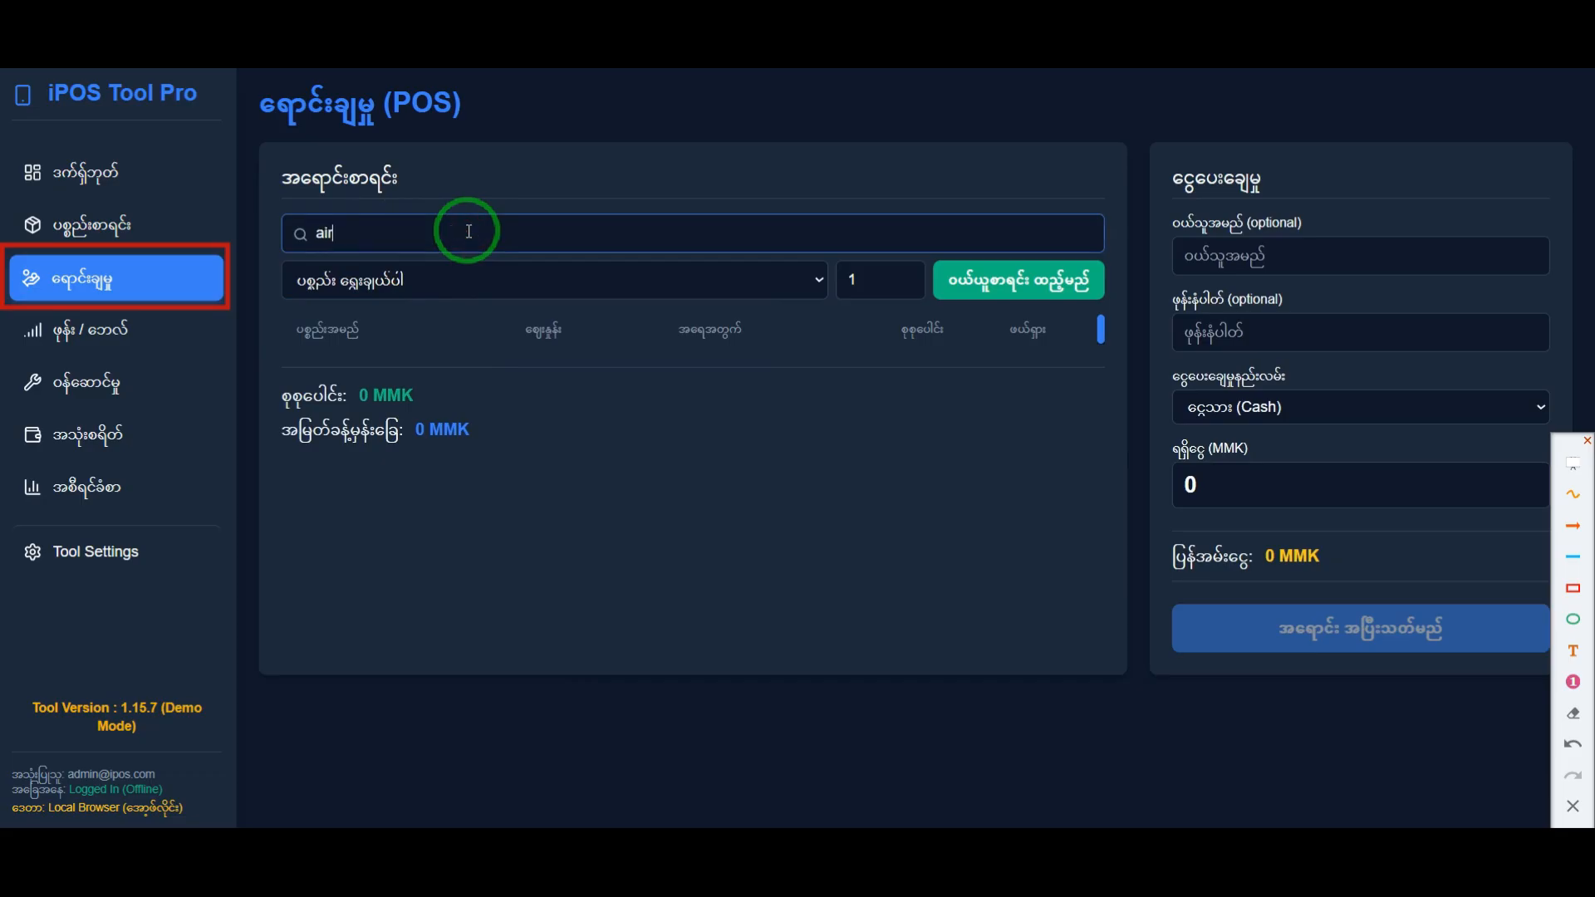
{"action": "left_click", "coordinate": [492, 280]}
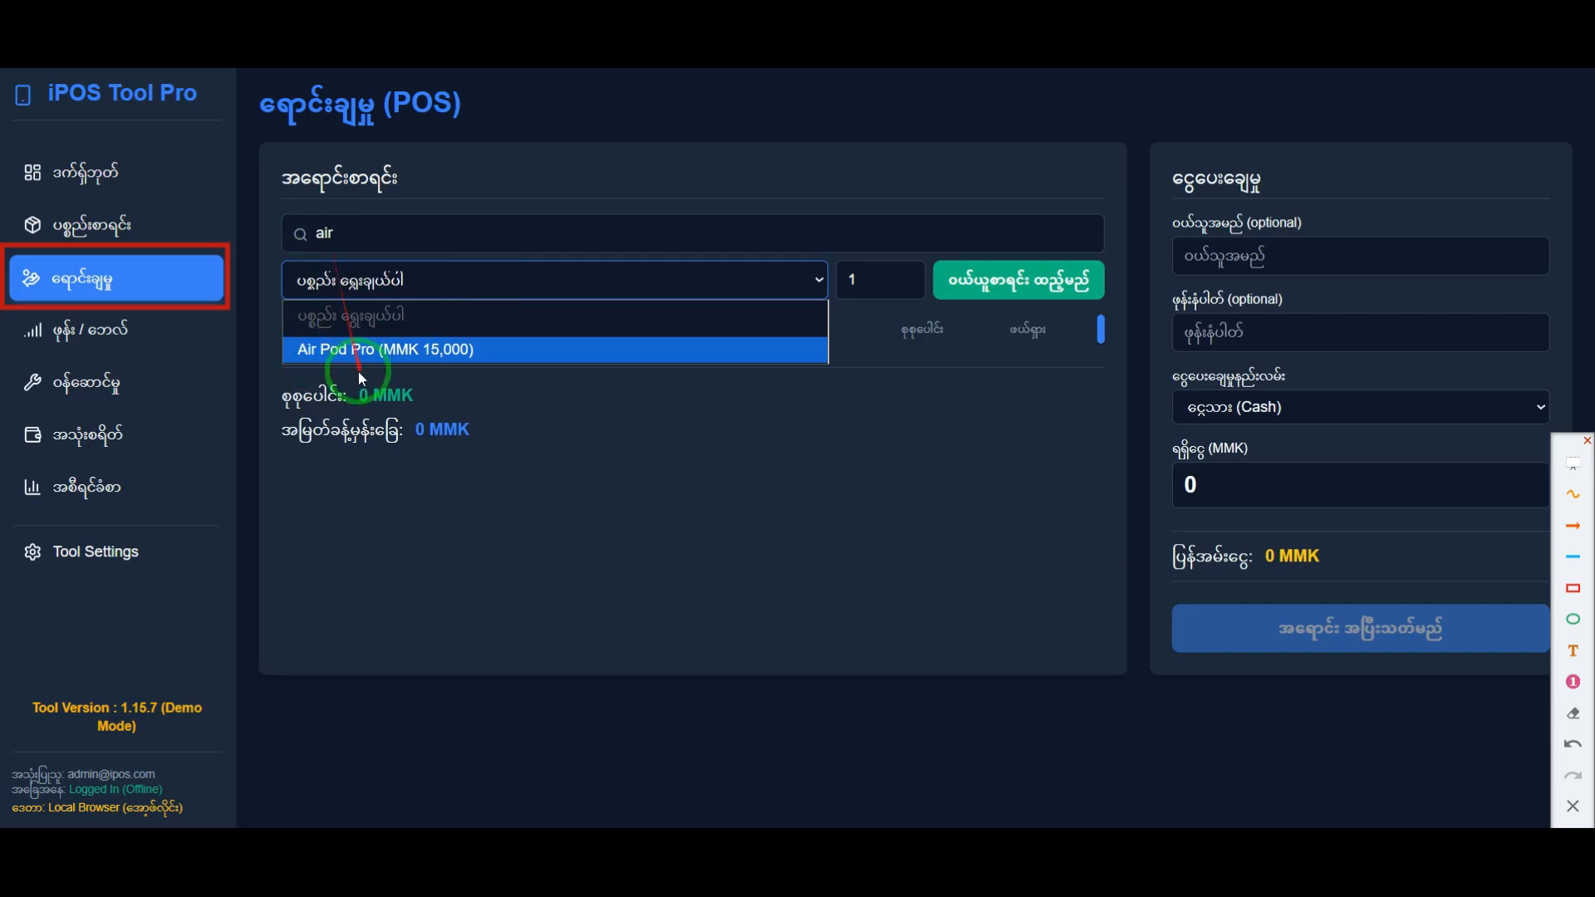
{"action": "left_click", "coordinate": [378, 232]}
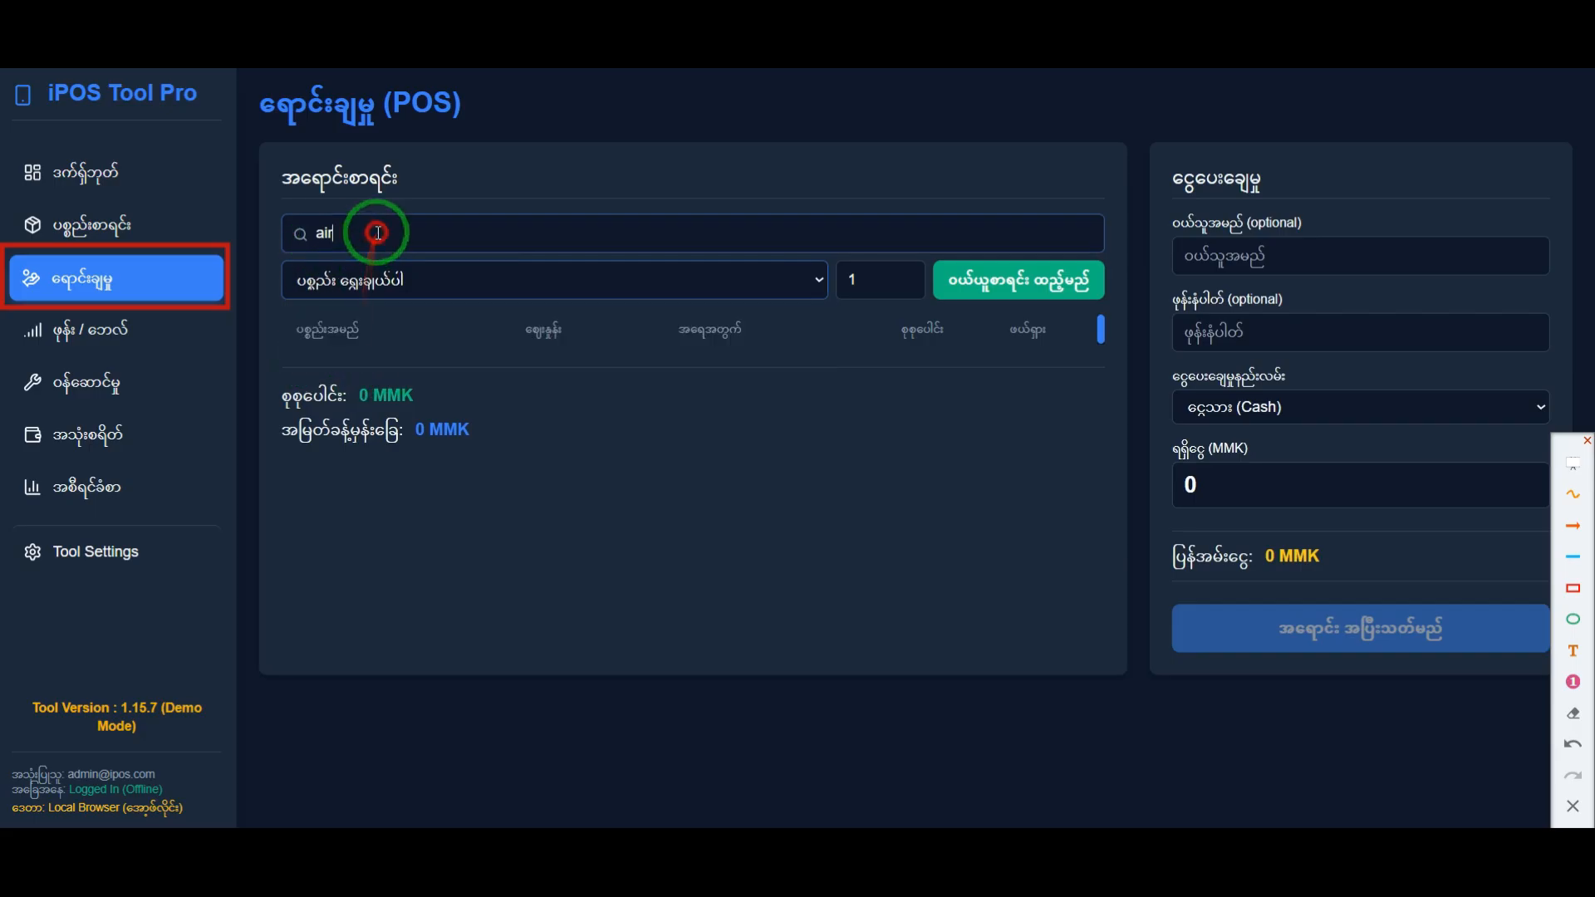
{"action": "left_click", "coordinate": [394, 279]}
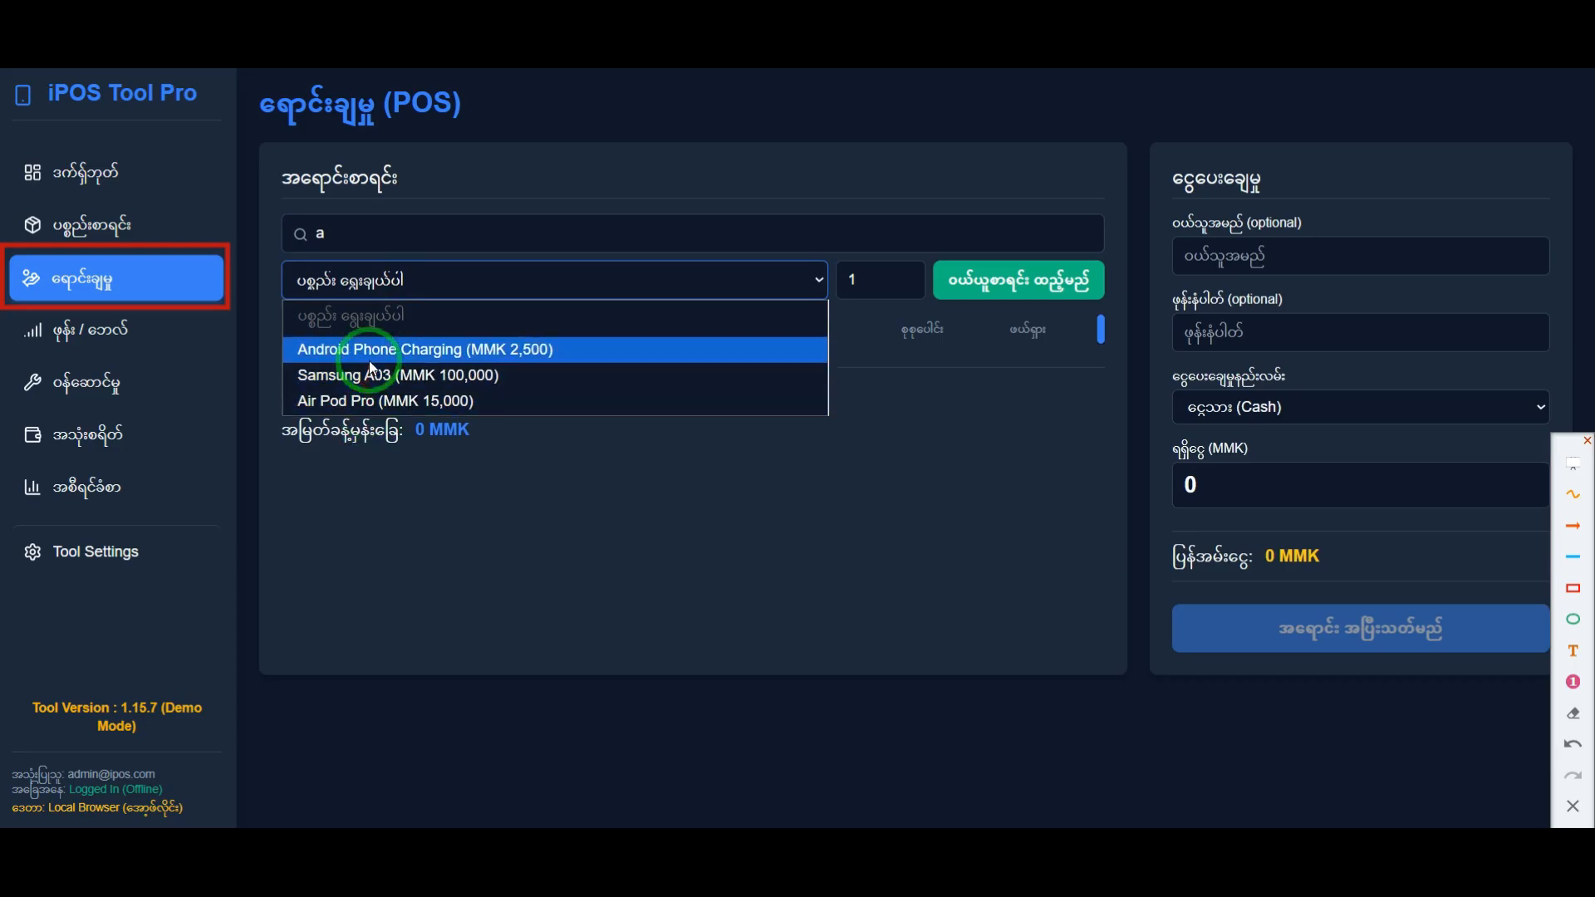
{"action": "left_click_drag", "start_coordinate": [355, 235], "coordinate": [283, 235]}
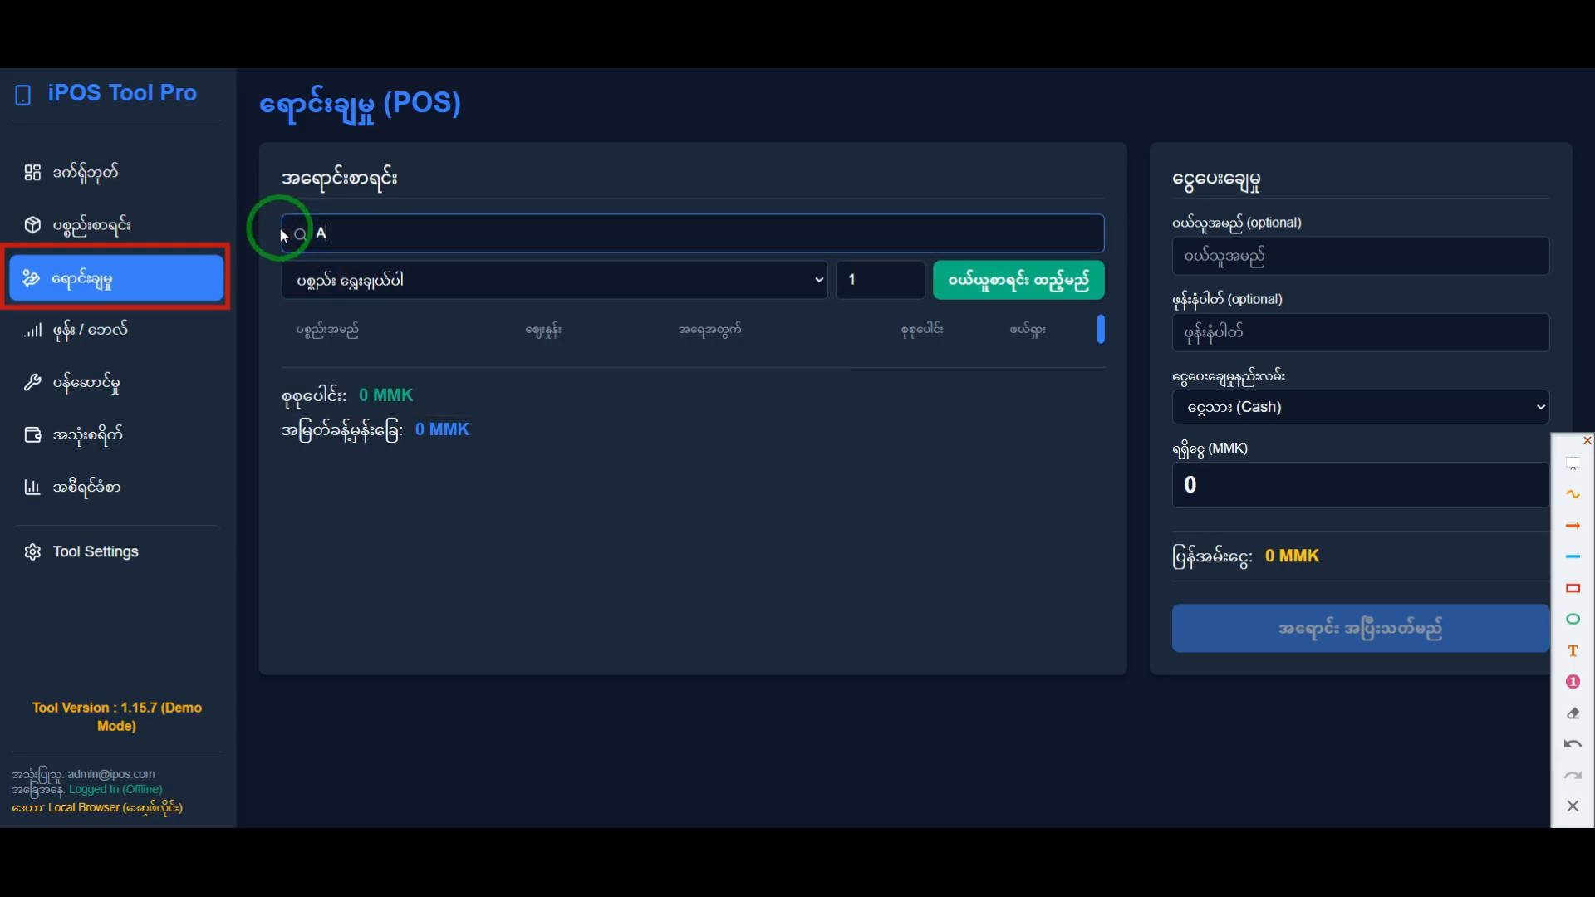
{"action": "left_click", "coordinate": [353, 279]}
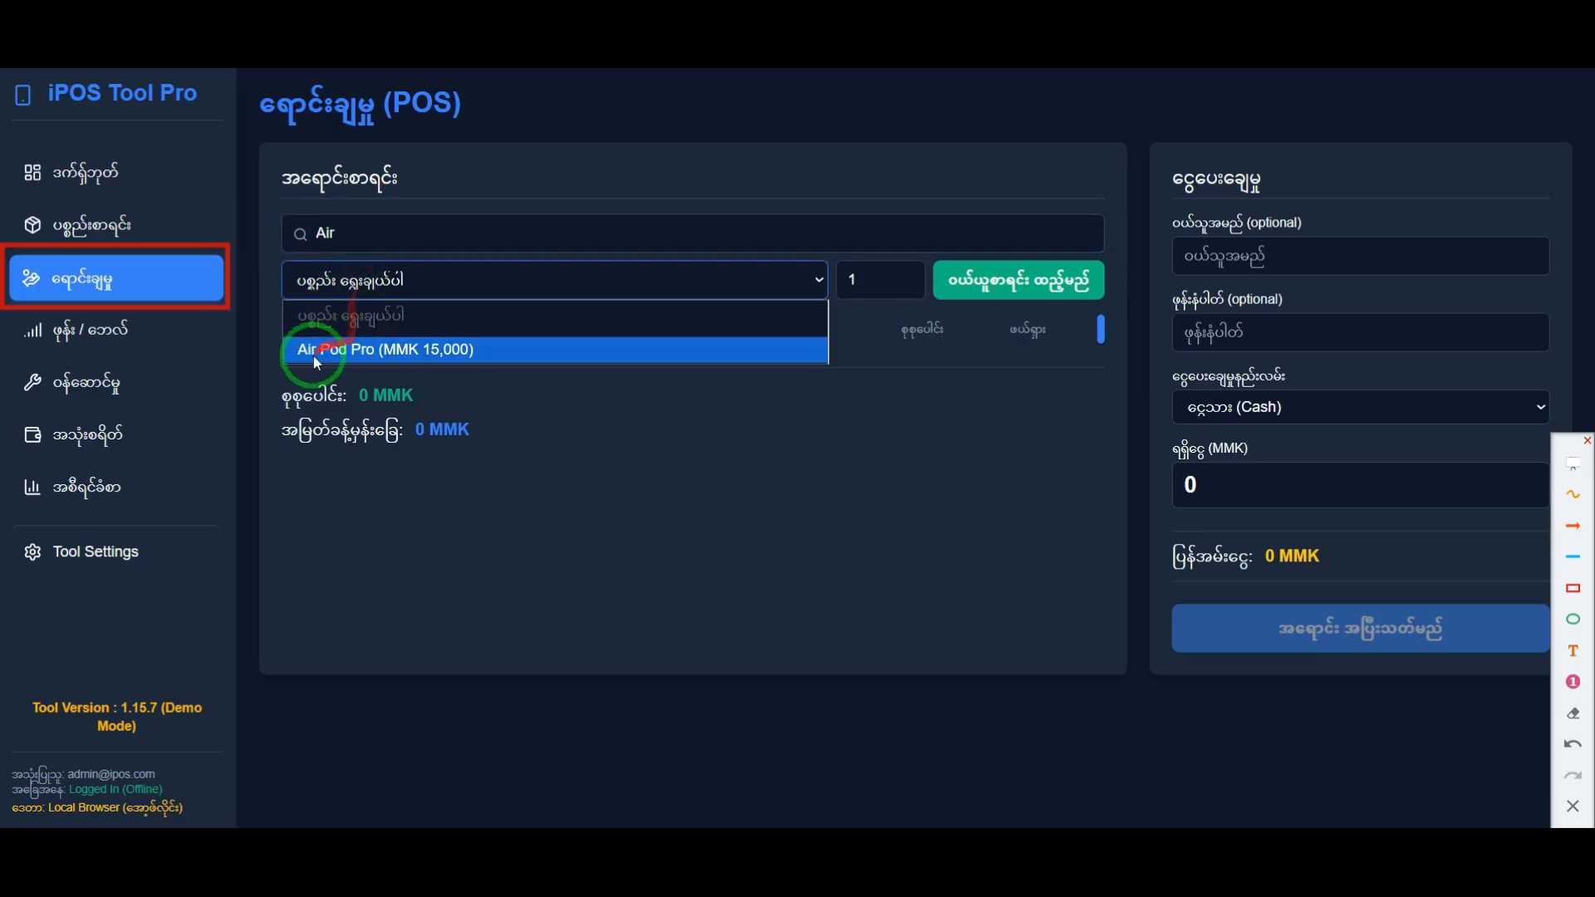
Step: Search the sale products for "air" and select Air Pod Pro (MMK 15,000) from the matching items
{"action": "left_click", "coordinate": [338, 236]}
{"action": "left_click_drag", "start_coordinate": [338, 235], "coordinate": [289, 236]}
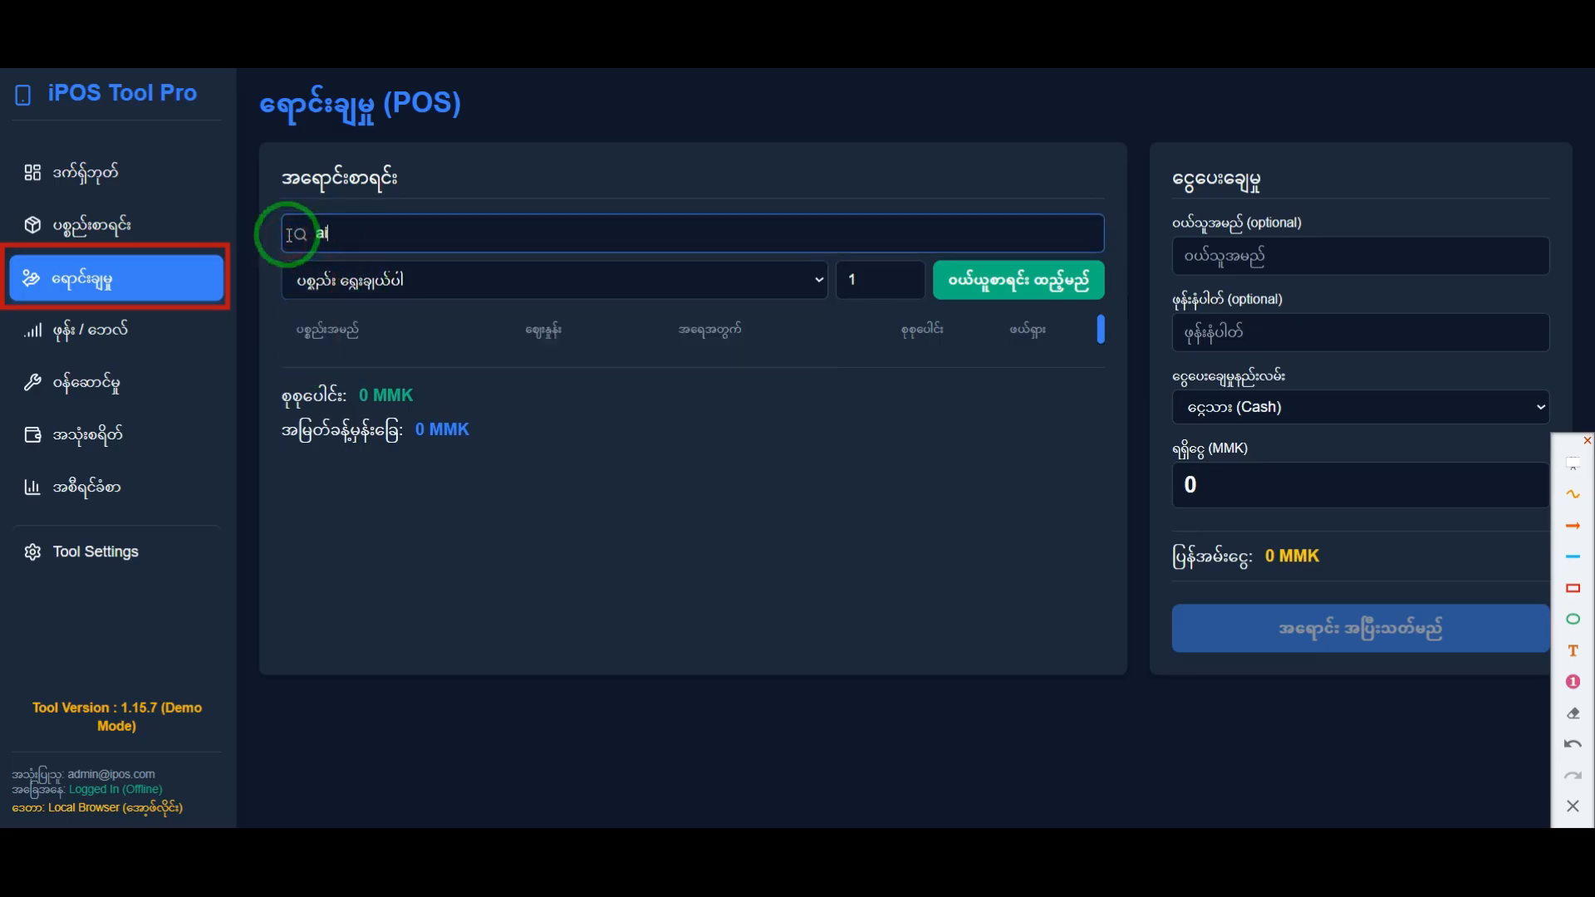
{"action": "left_click", "coordinate": [338, 282]}
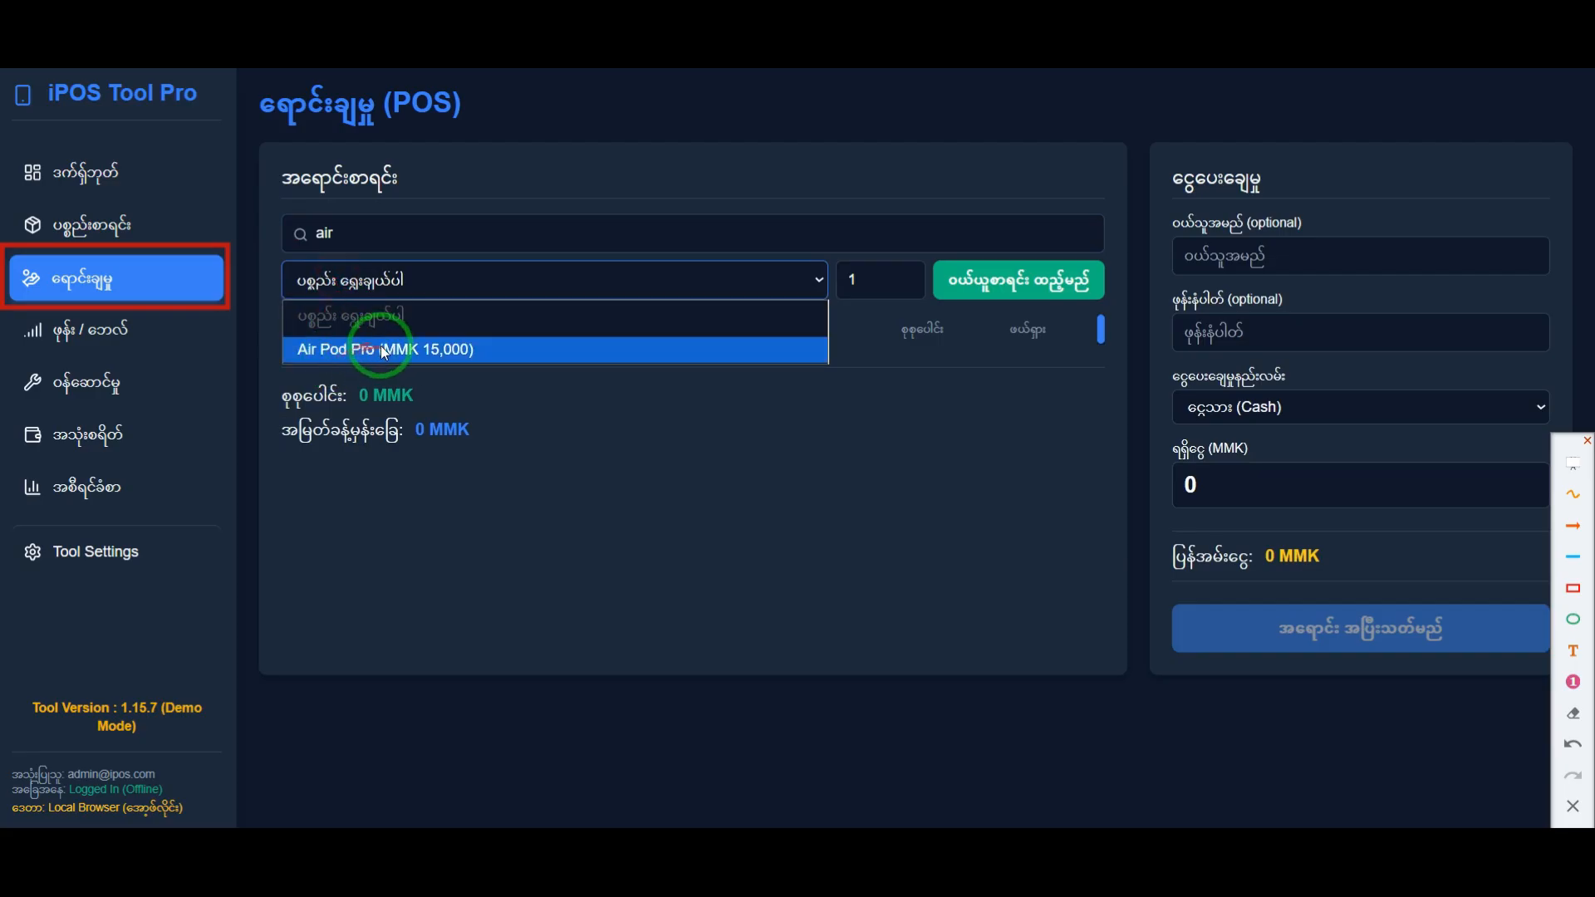
{"action": "left_click", "coordinate": [504, 489]}
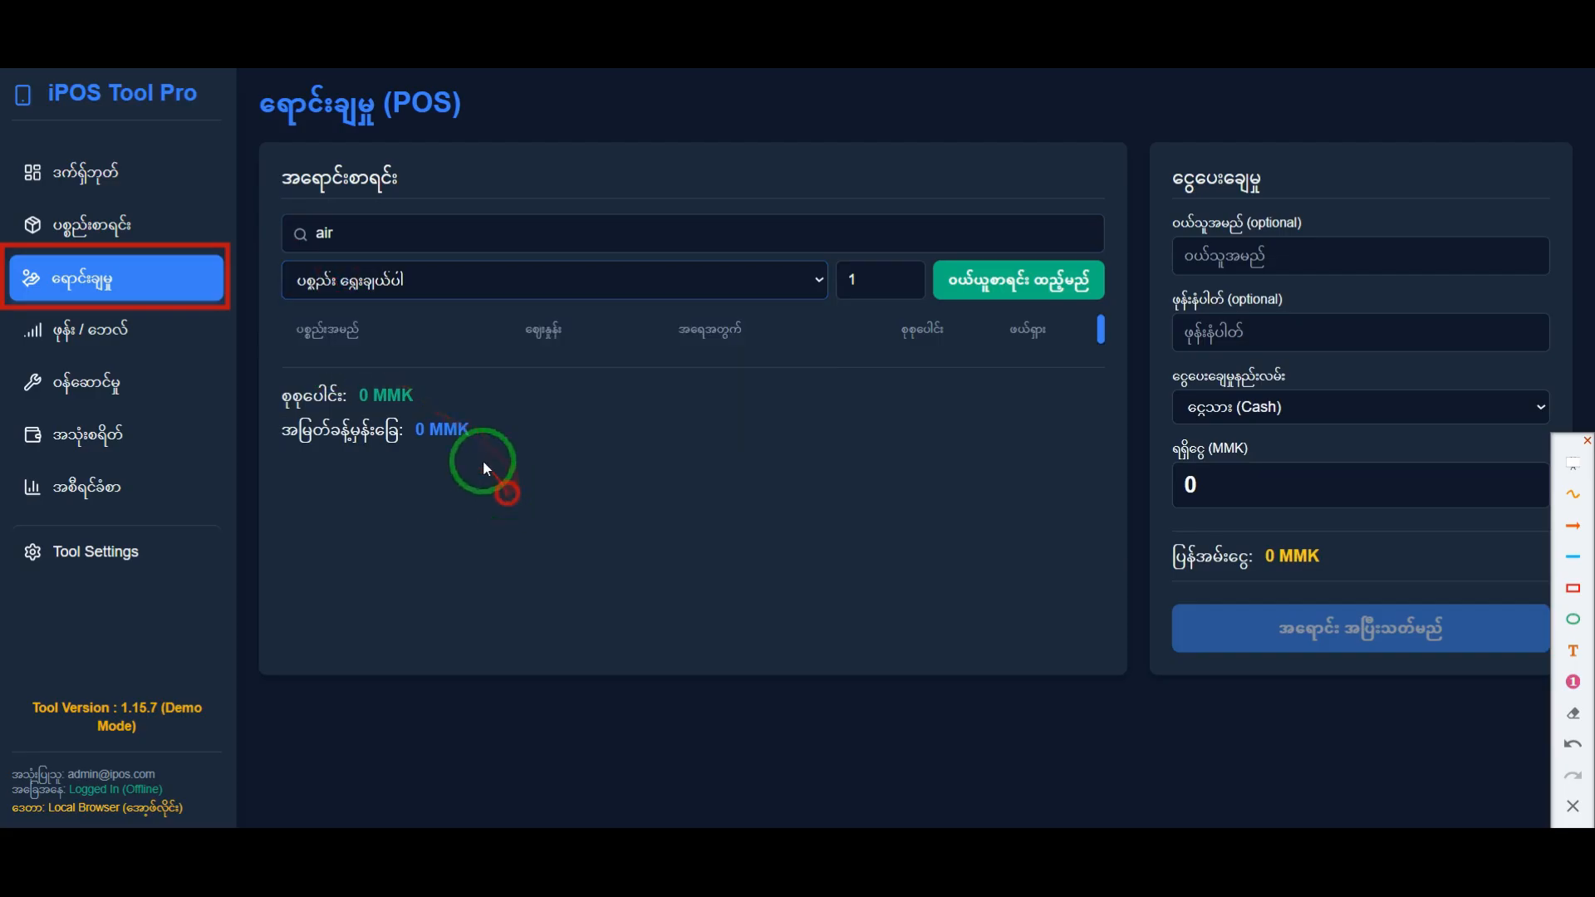
{"action": "left_click", "coordinate": [392, 282]}
{"action": "left_click", "coordinate": [568, 457]}
{"action": "left_click", "coordinate": [417, 284]}
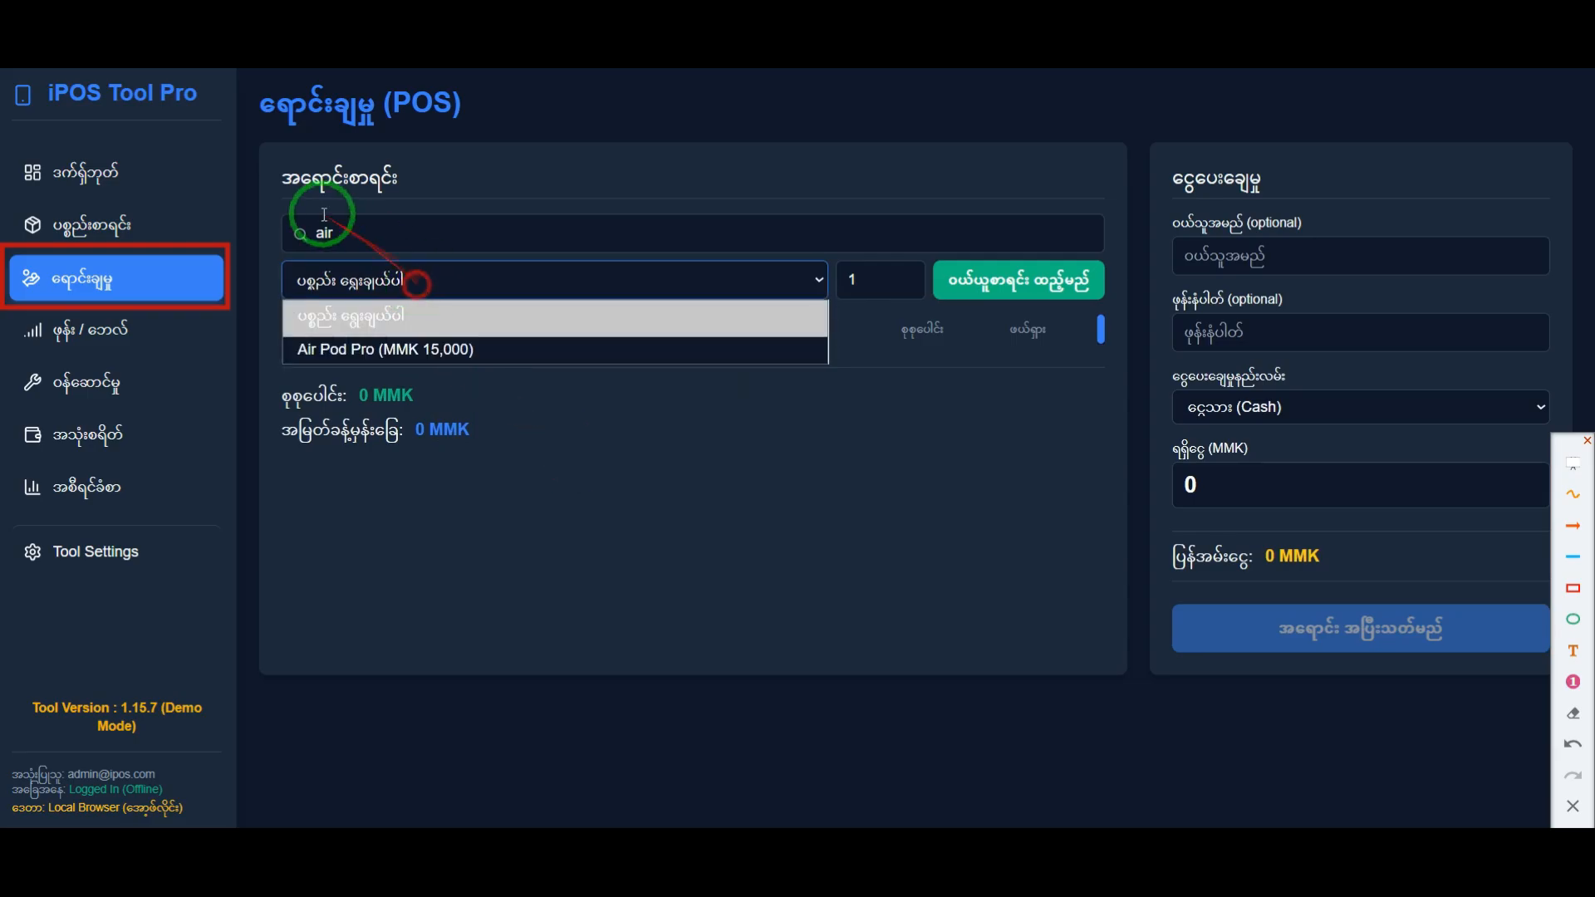
{"action": "left_click", "coordinate": [344, 347]}
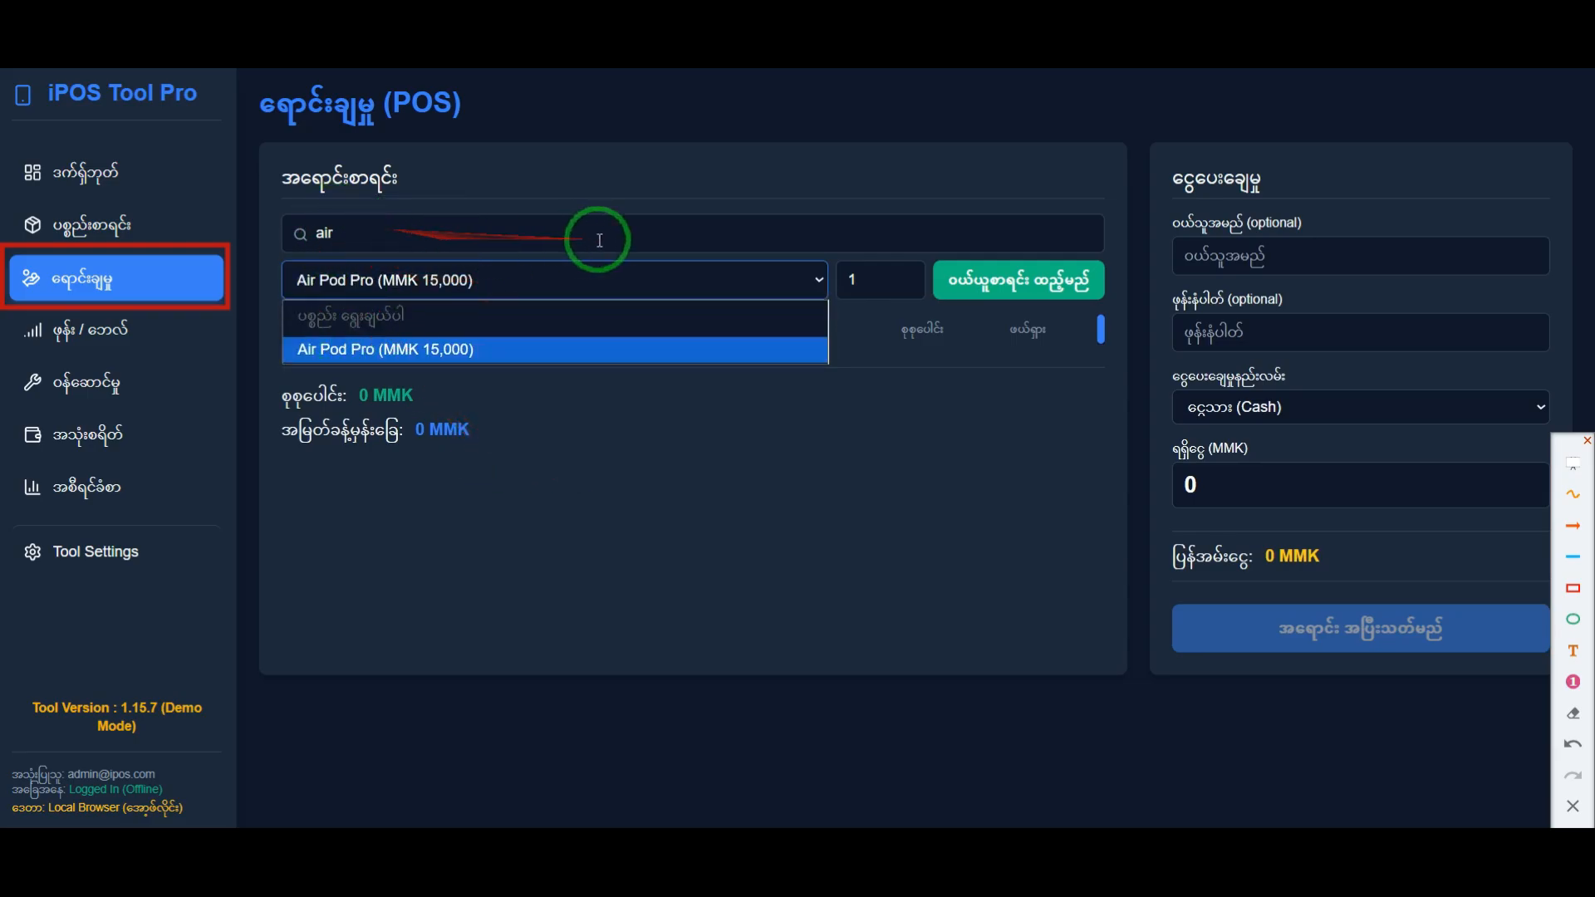
Step: Add one Air Pod Pro to the sale list and remove that line again
{"action": "left_click_drag", "start_coordinate": [399, 234], "coordinate": [304, 236]}
{"action": "left_click", "coordinate": [354, 274]}
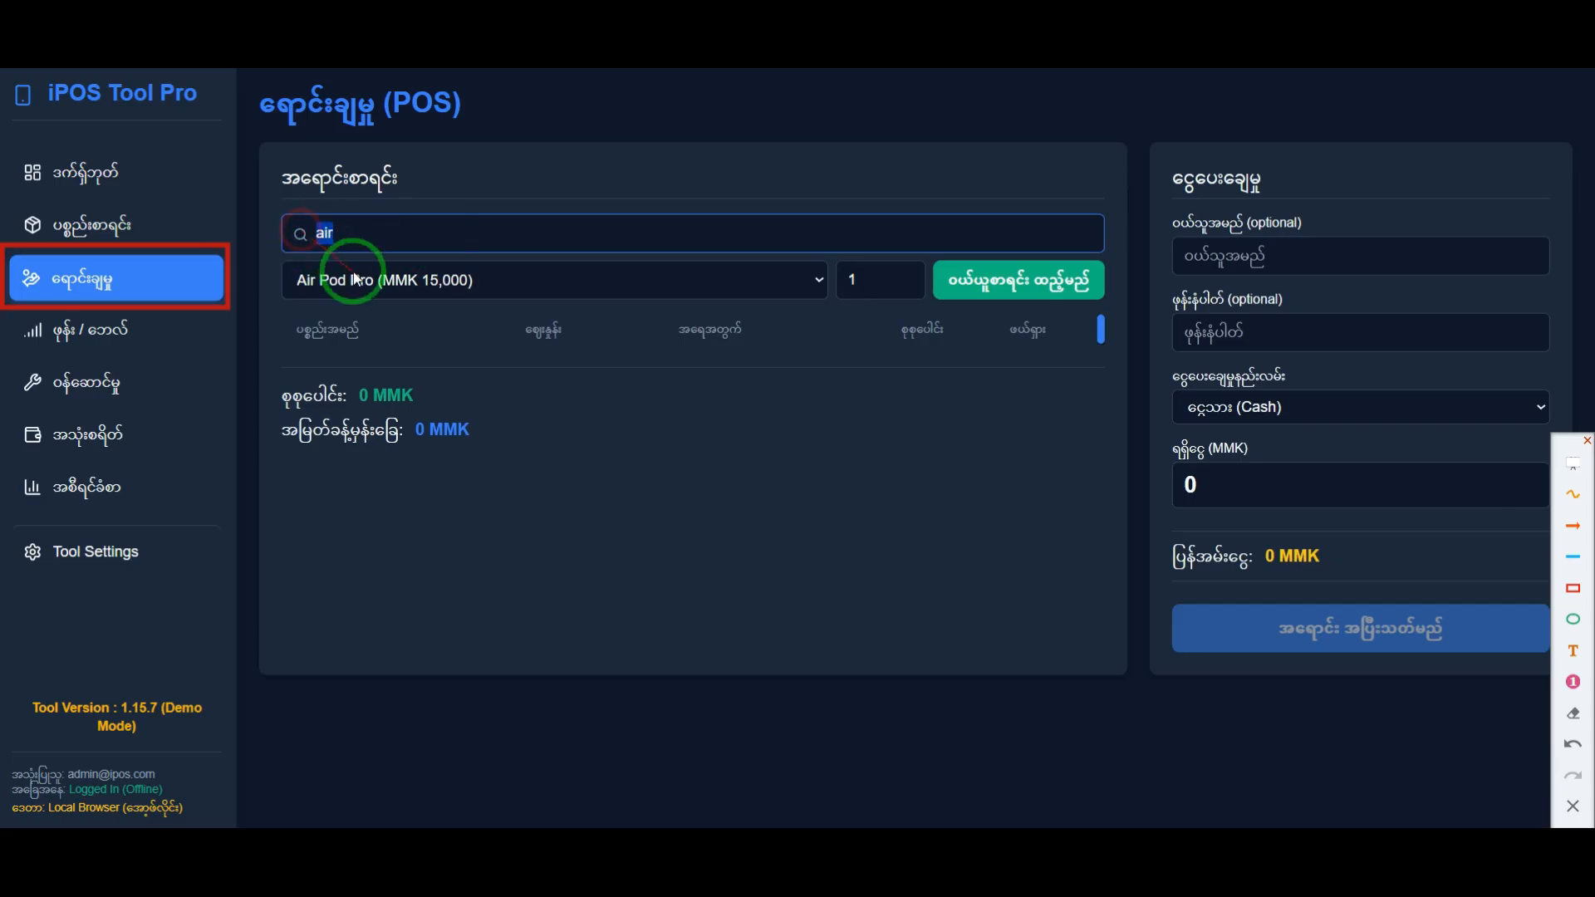
{"action": "left_click", "coordinate": [349, 352]}
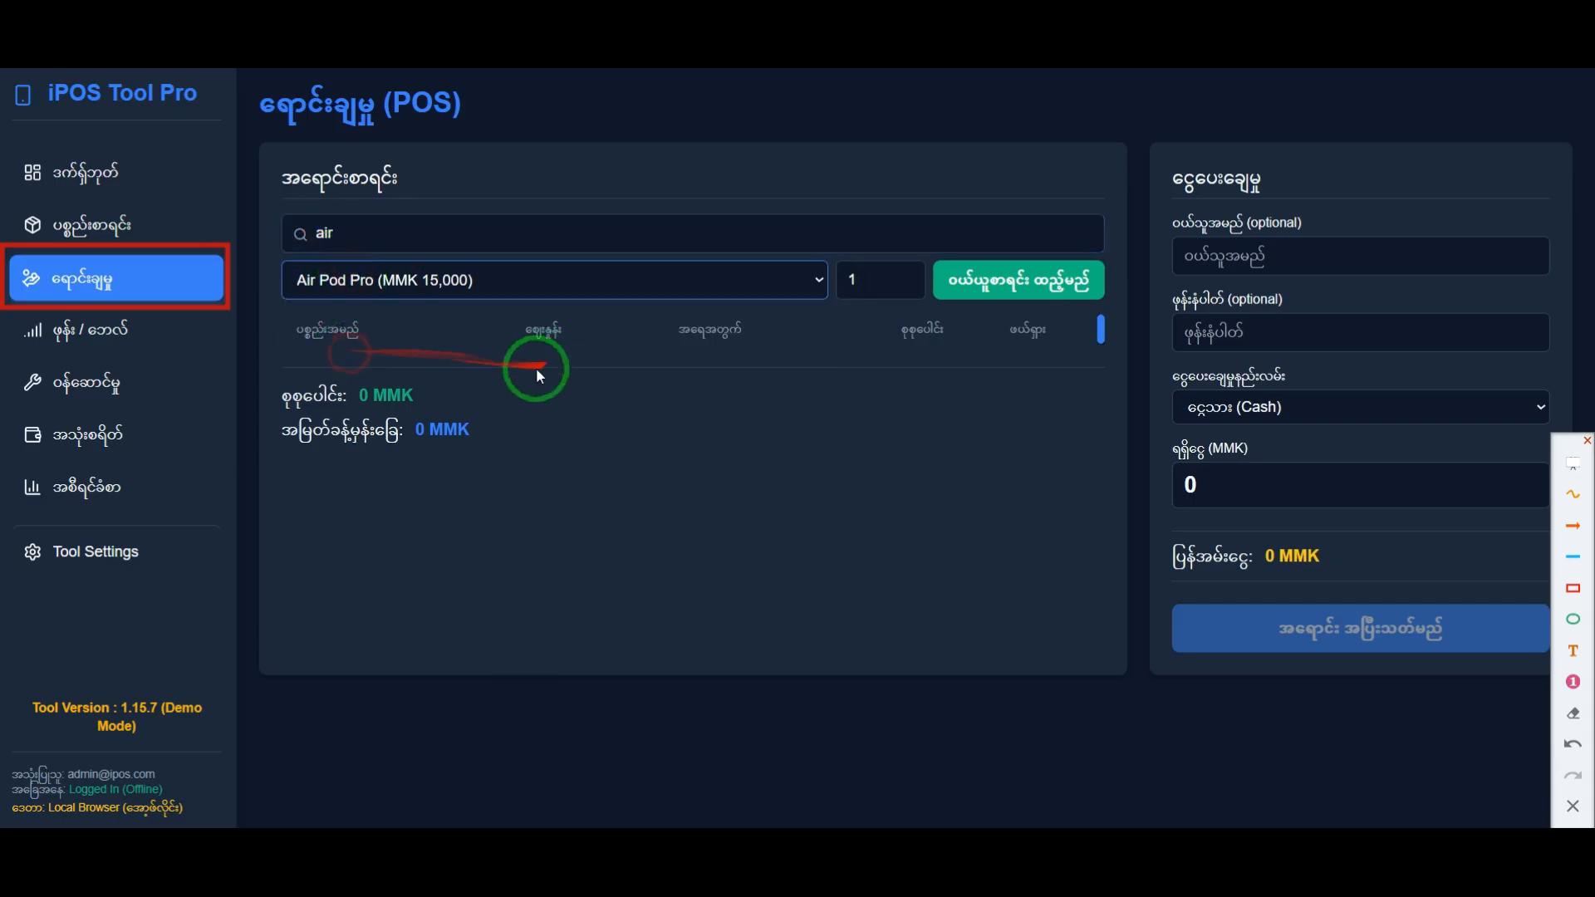
{"action": "left_click", "coordinate": [982, 283]}
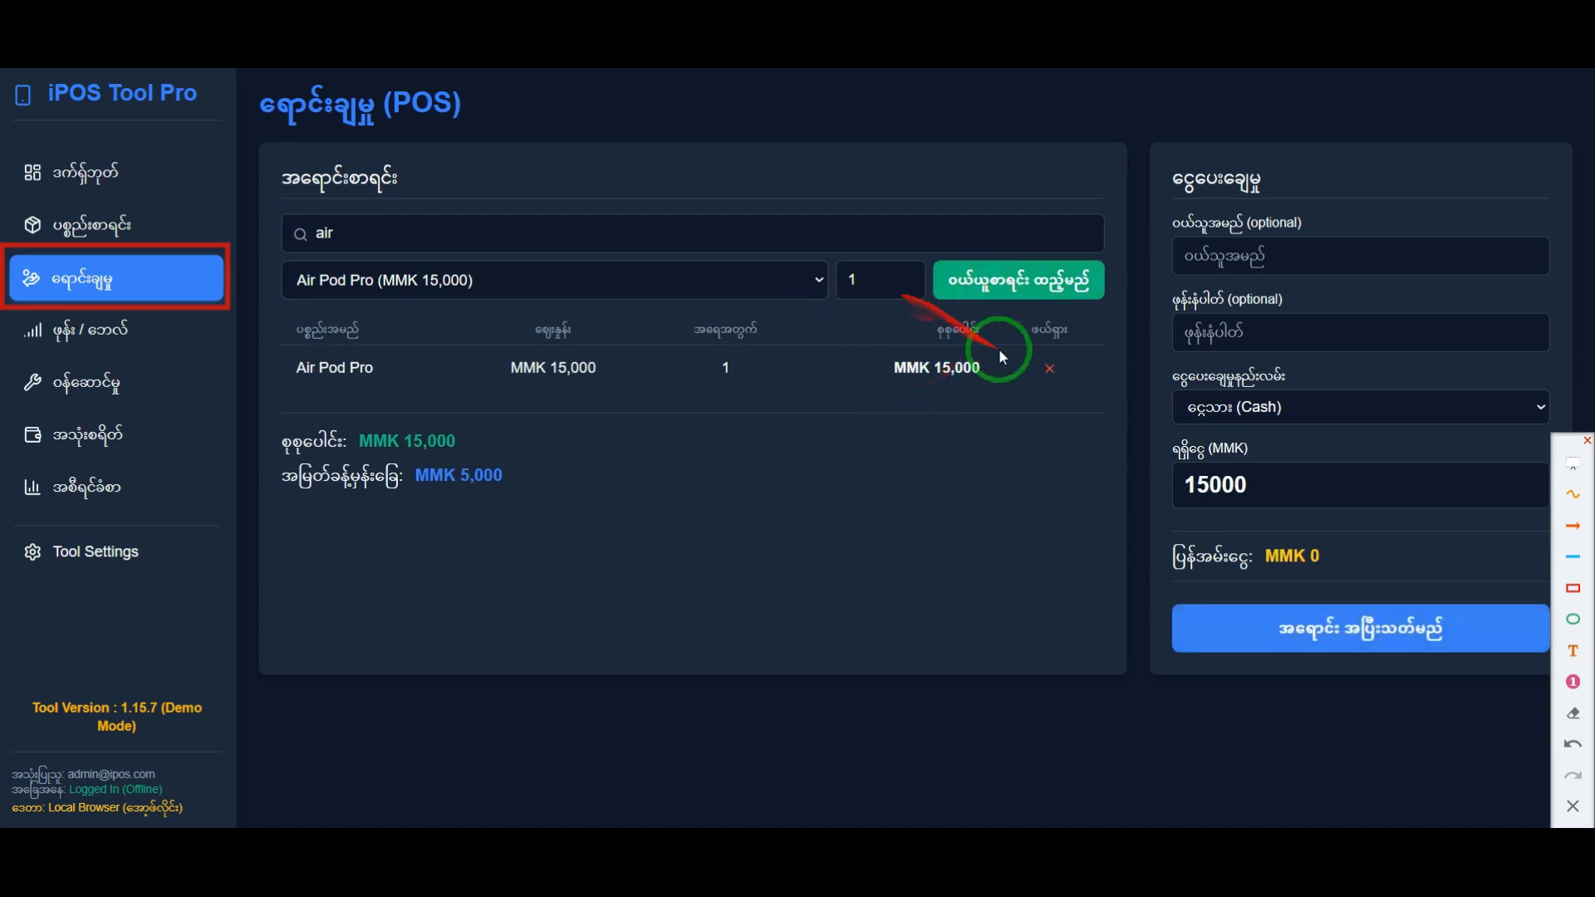
{"action": "left_click", "coordinate": [1044, 373]}
Step: Add Air Pod Pro to the sale list with a quantity of 2 and highlight its line total
{"action": "left_click_drag", "start_coordinate": [870, 282], "coordinate": [821, 278]}
{"action": "type", "text": "2"}
{"action": "left_click", "coordinate": [1005, 306]}
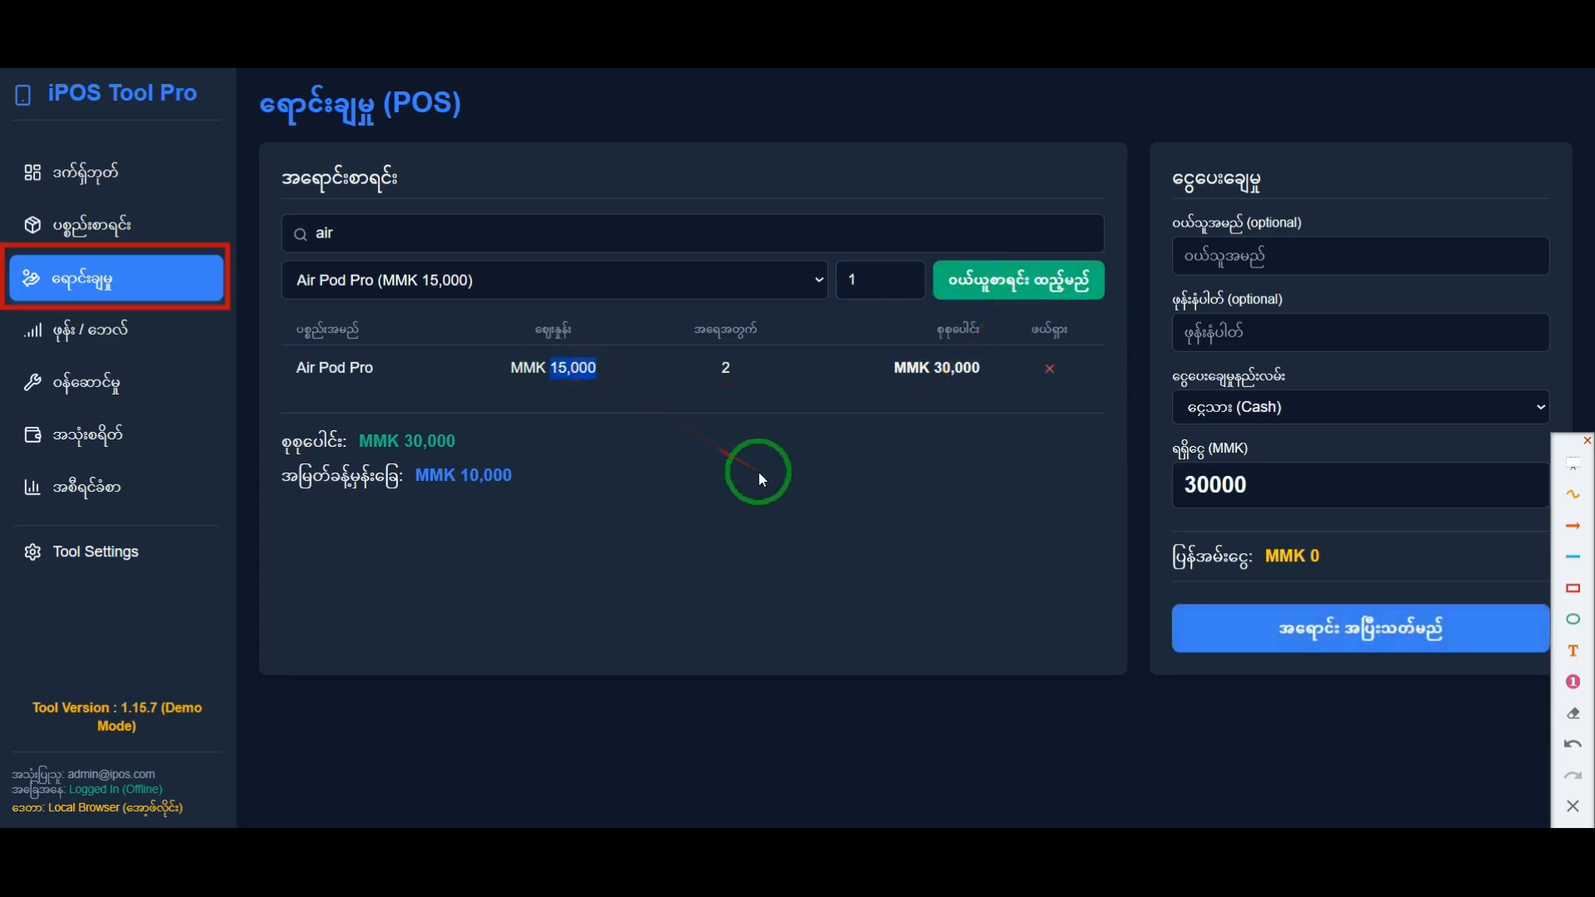
{"action": "left_click_drag", "start_coordinate": [933, 368], "coordinate": [988, 377]}
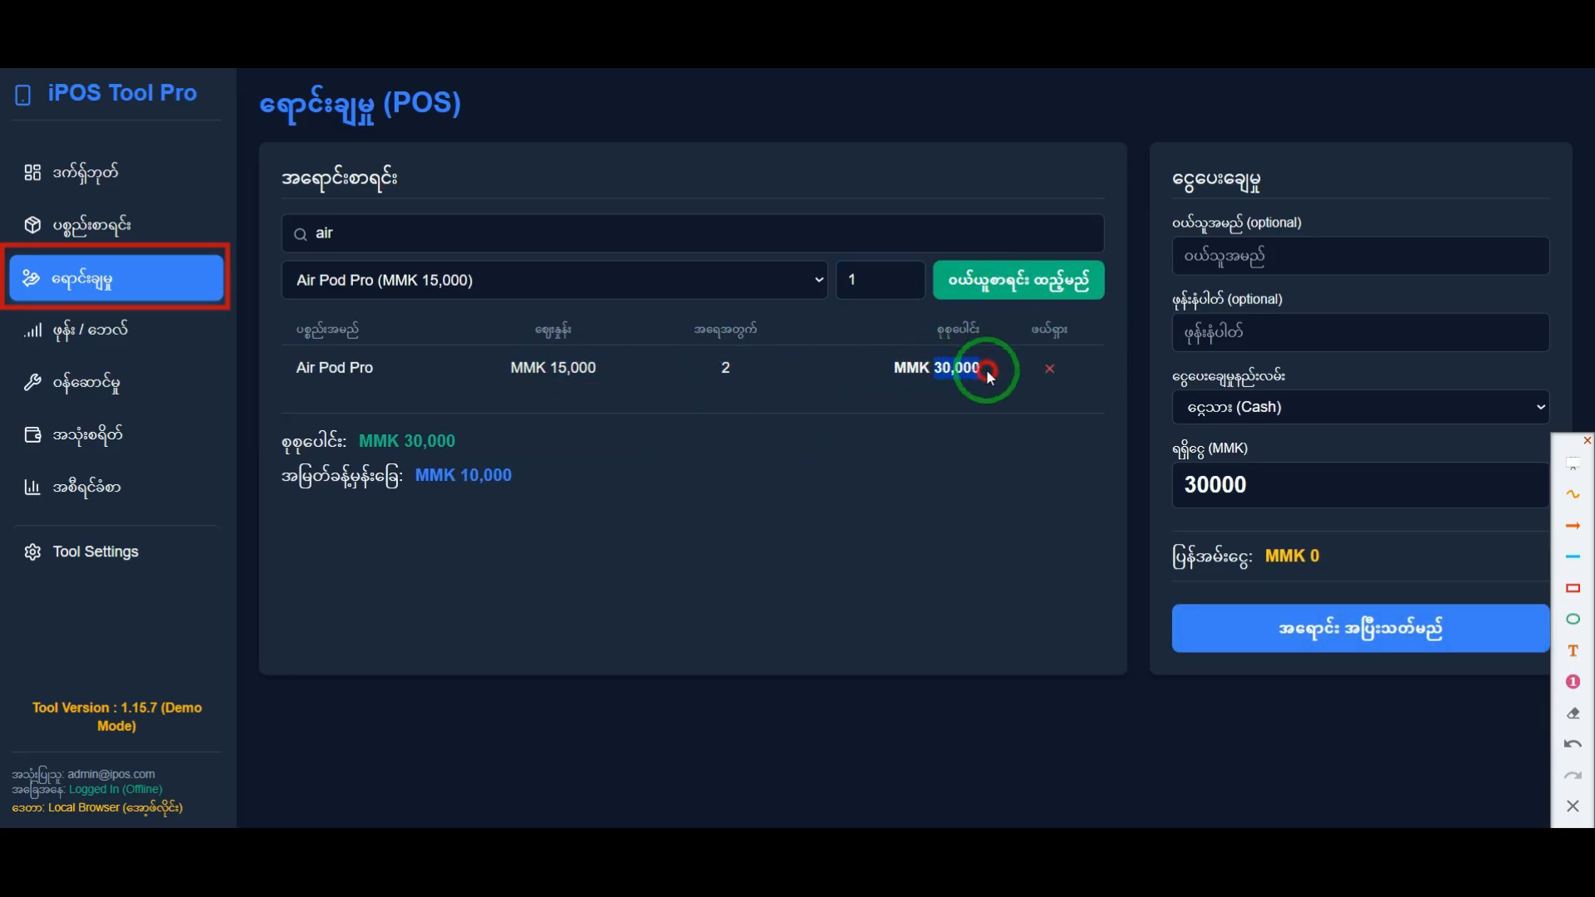
{"action": "left_click", "coordinate": [975, 397]}
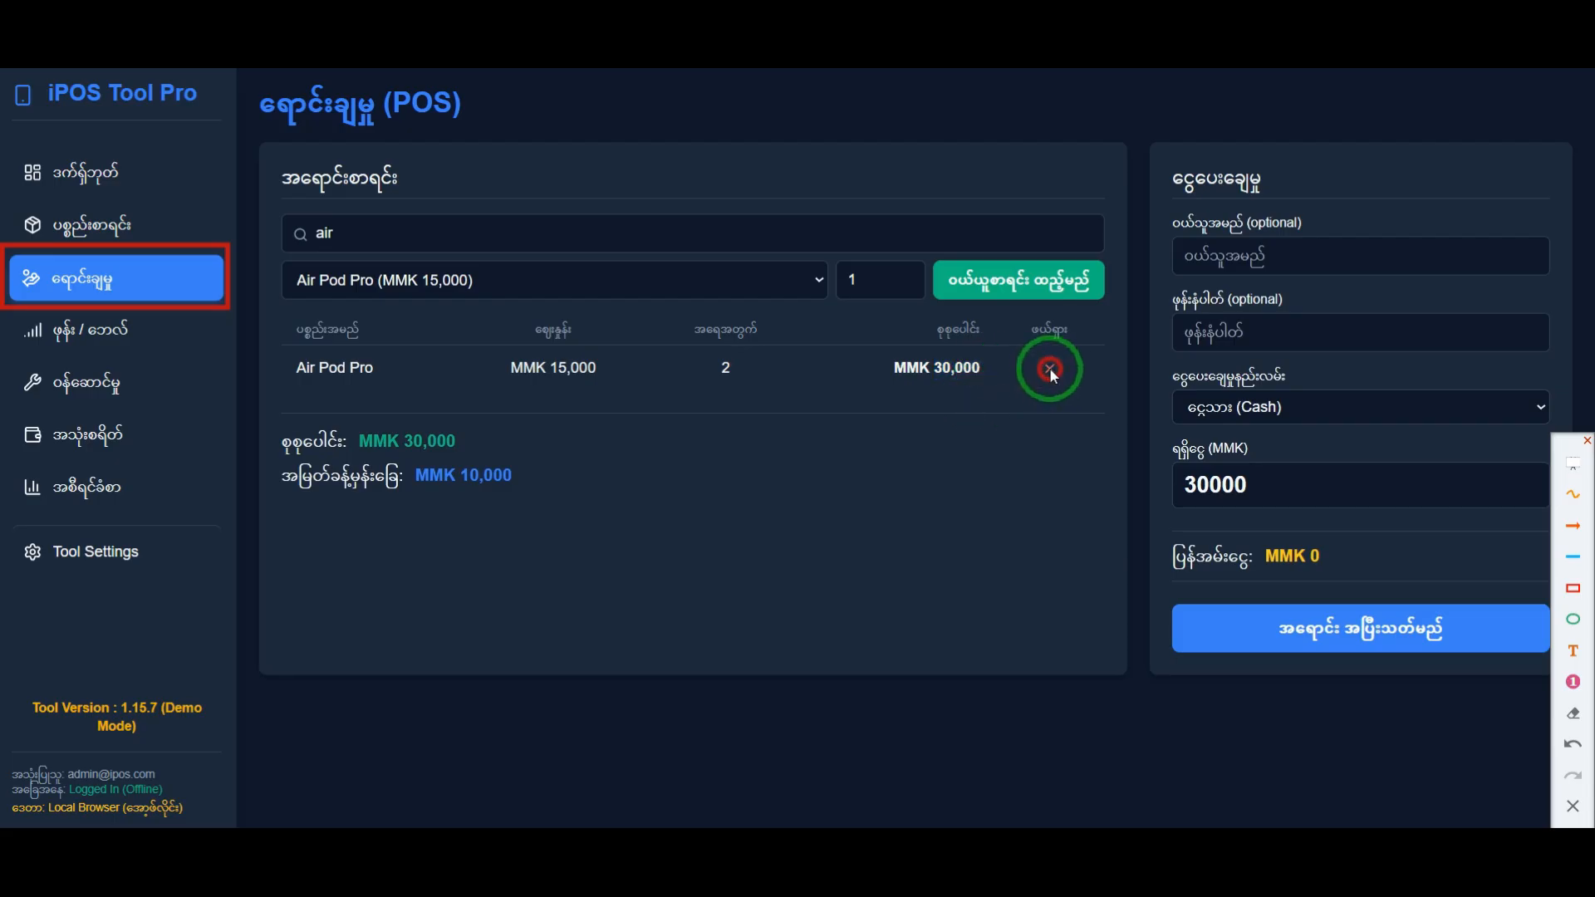
Step: Remove the two-unit line and re-add Air Pod Pro one unit at a time, trying to add a fourth unit
{"action": "left_click", "coordinate": [1050, 370]}
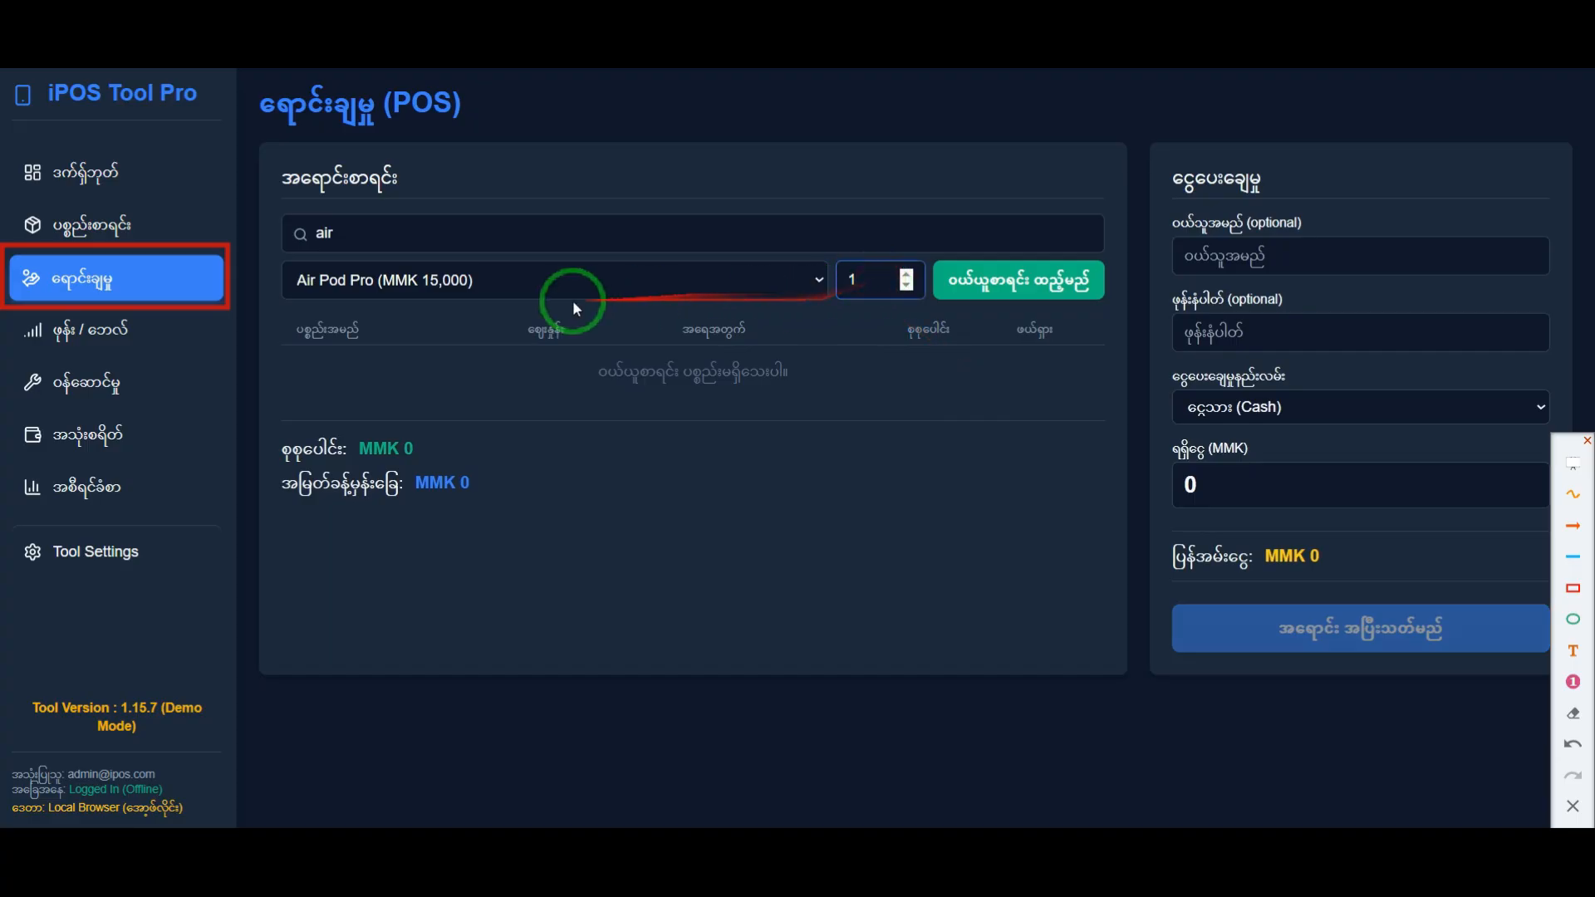
{"action": "left_click_drag", "start_coordinate": [877, 281], "coordinate": [811, 281]}
{"action": "left_click", "coordinate": [895, 352]}
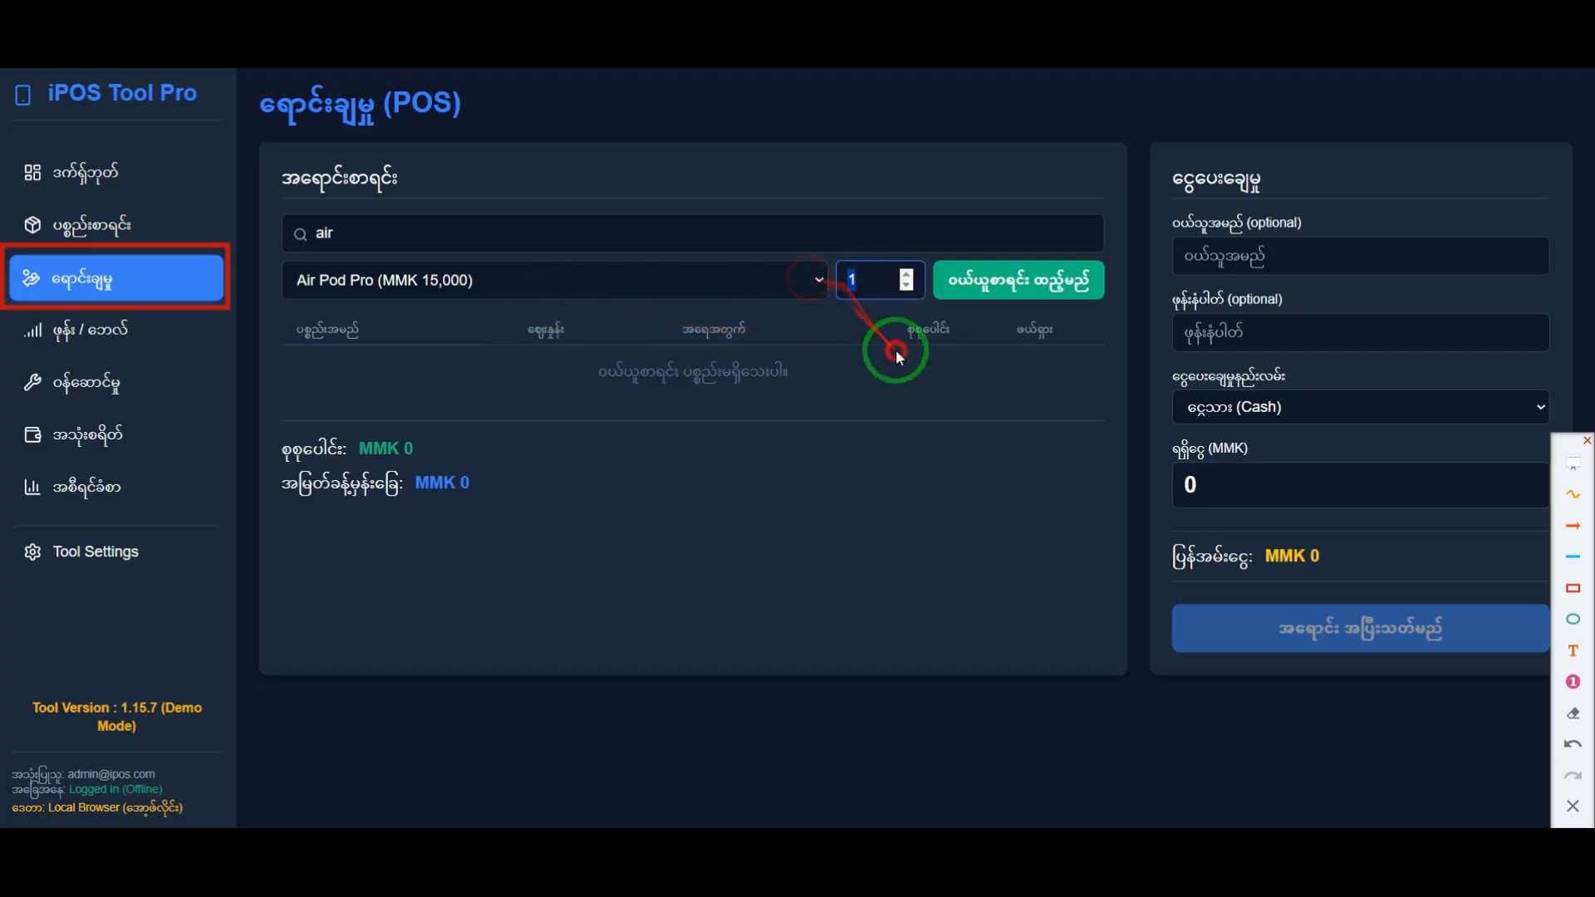
{"action": "left_click", "coordinate": [1025, 287]}
{"action": "left_click", "coordinate": [1027, 286]}
{"action": "left_click", "coordinate": [948, 280]}
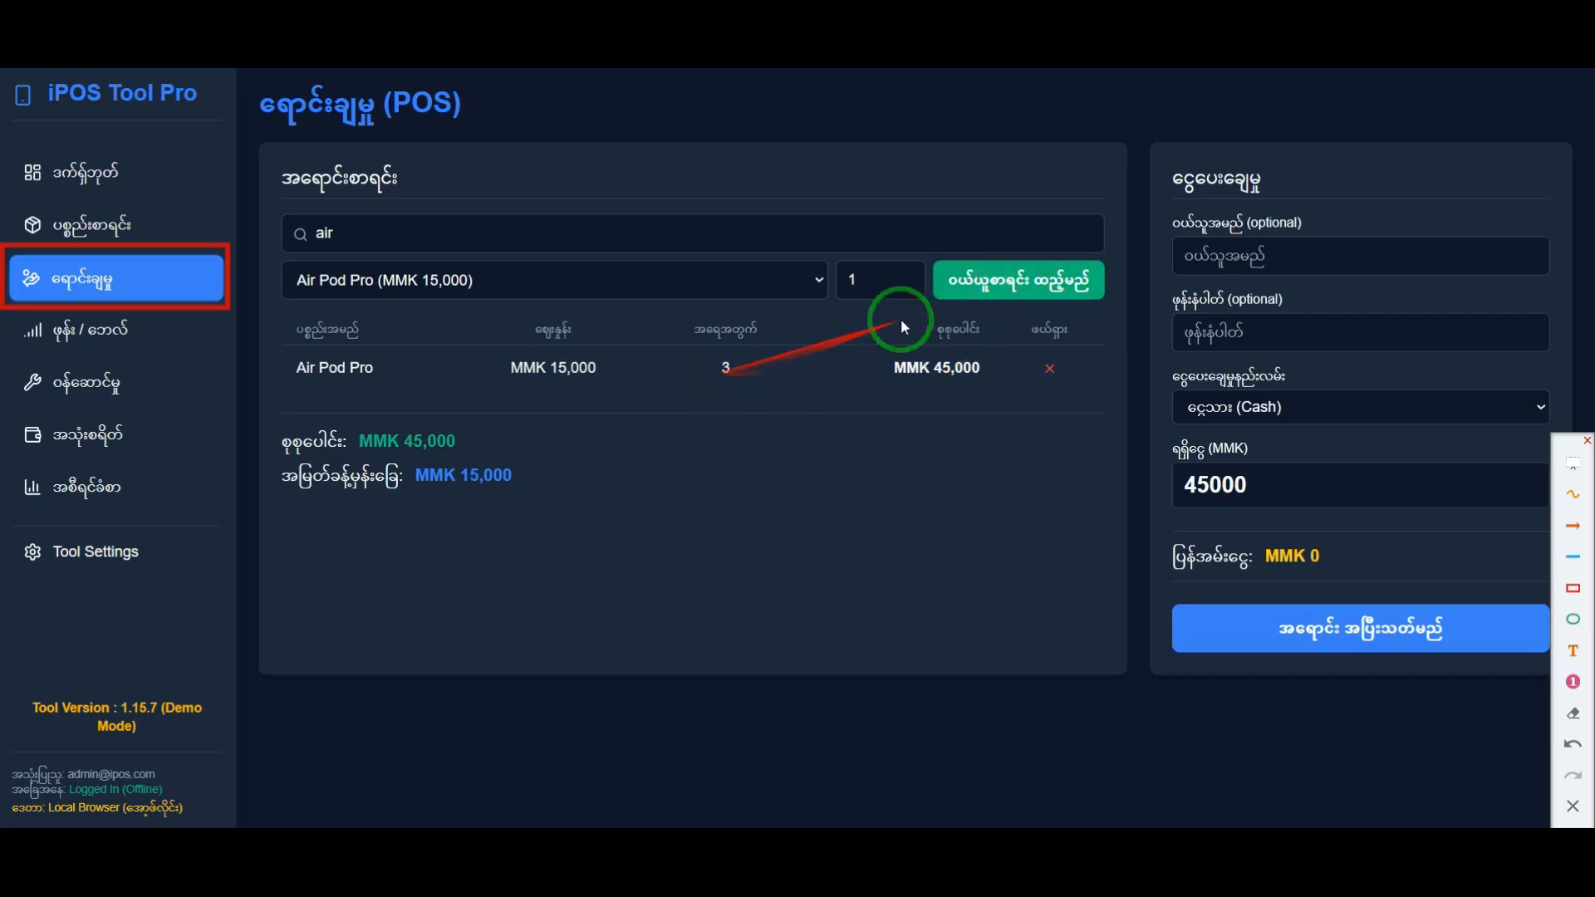
{"action": "left_click", "coordinate": [951, 279]}
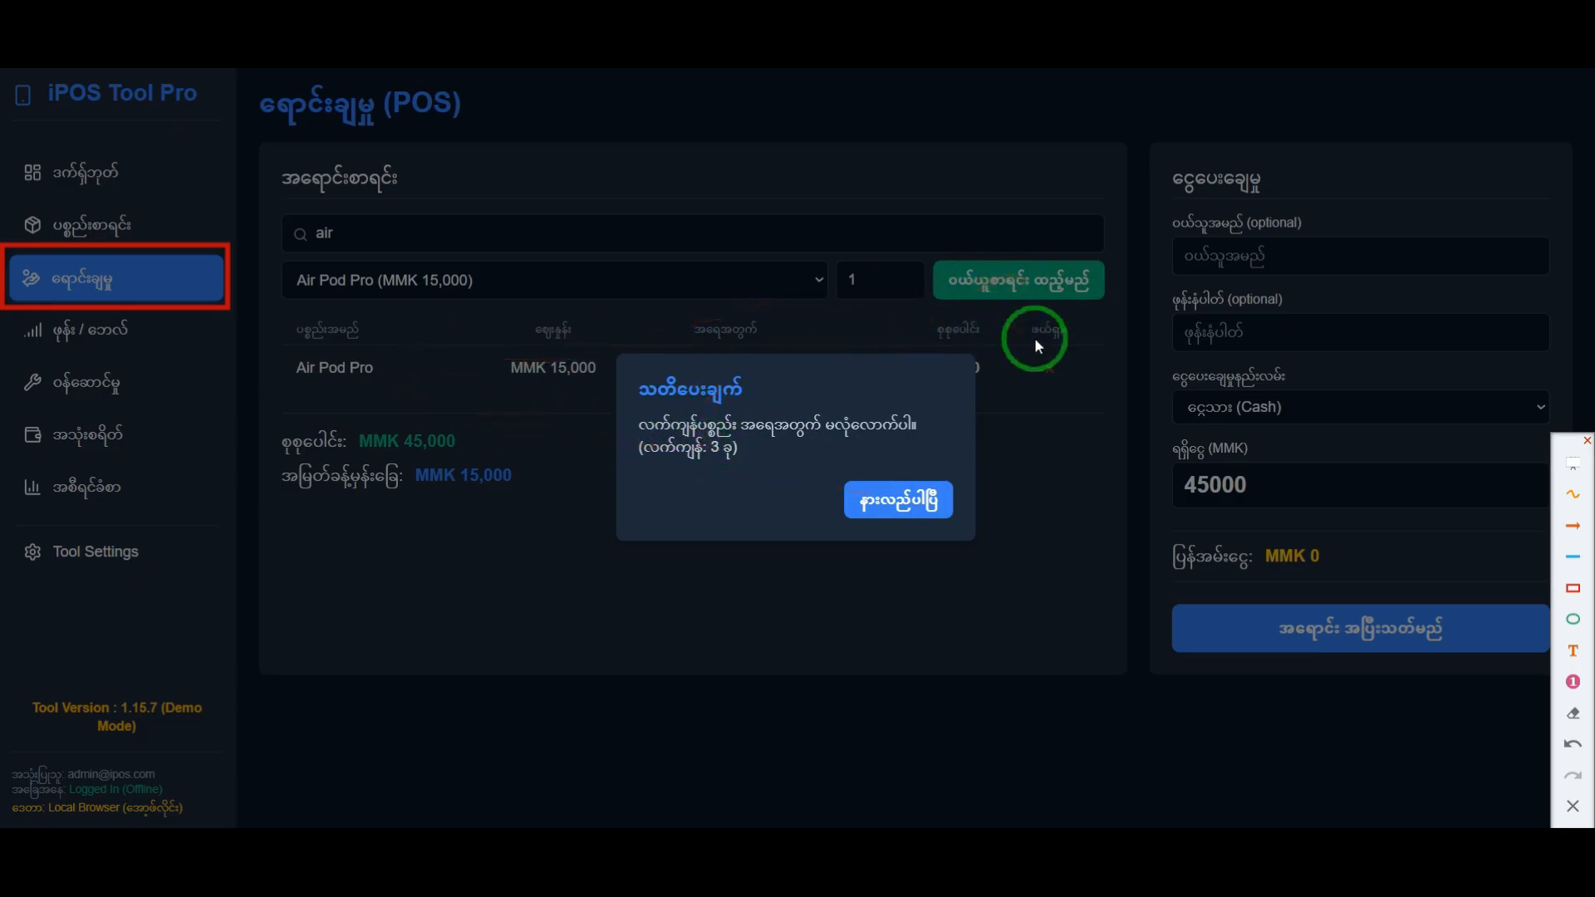
Step: Frame the insufficient-stock warning in red, clear all annotations, and dismiss the warning
{"action": "left_click", "coordinate": [1572, 589]}
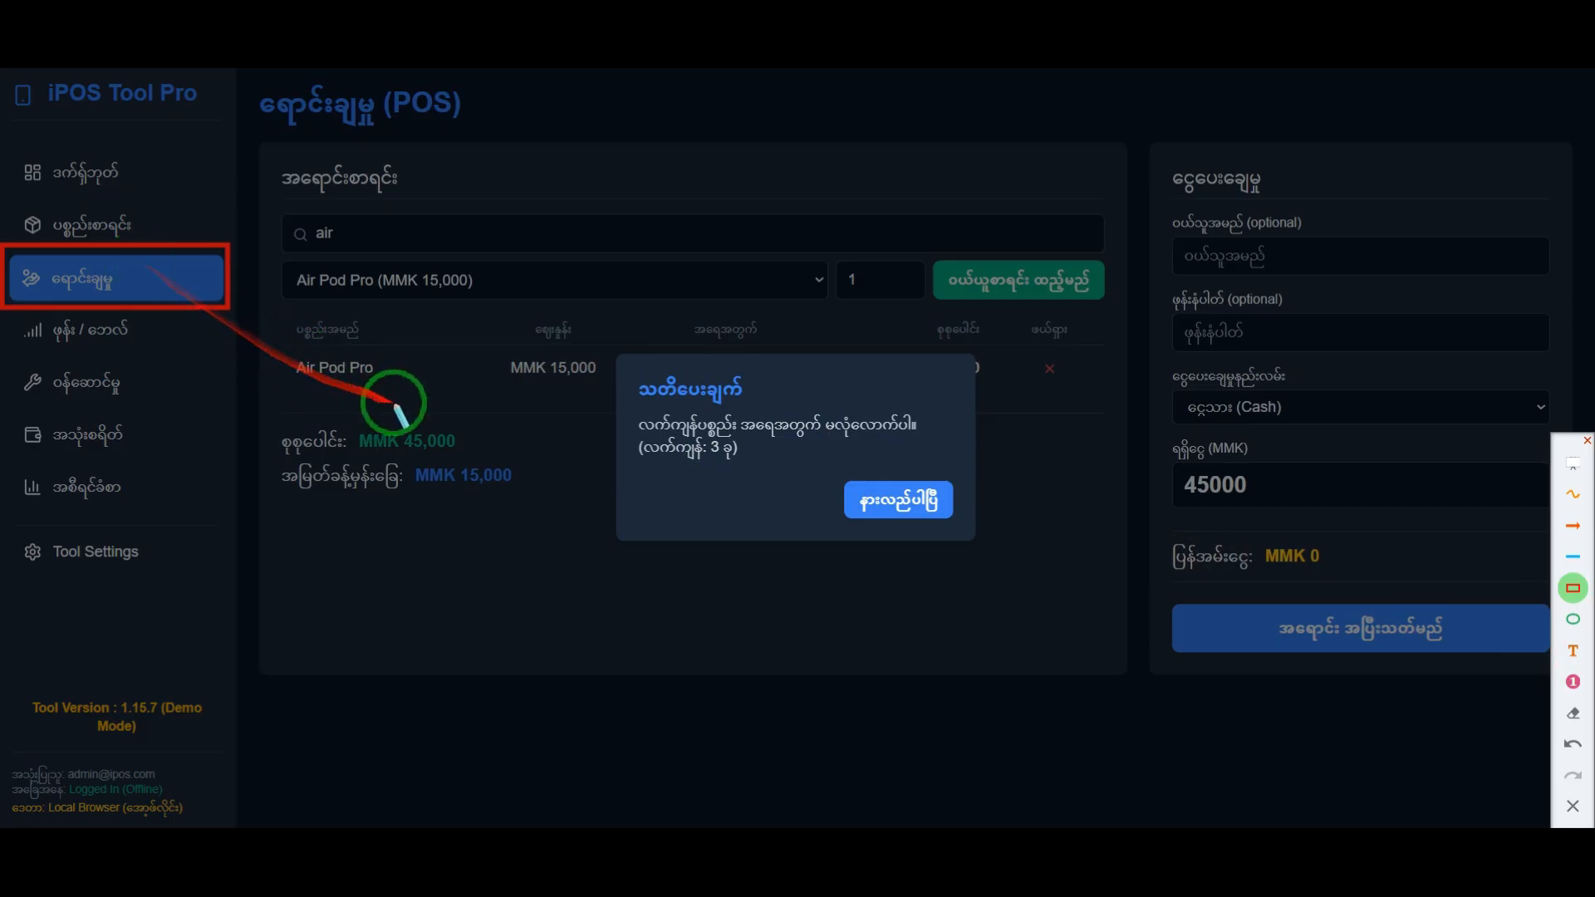
{"action": "mouse_move", "coordinate": [621, 359]}
{"action": "left_mouse_down"}
{"action": "mouse_move", "coordinate": [735, 462]}
{"action": "mouse_move", "coordinate": [973, 535]}
{"action": "left_mouse_up"}
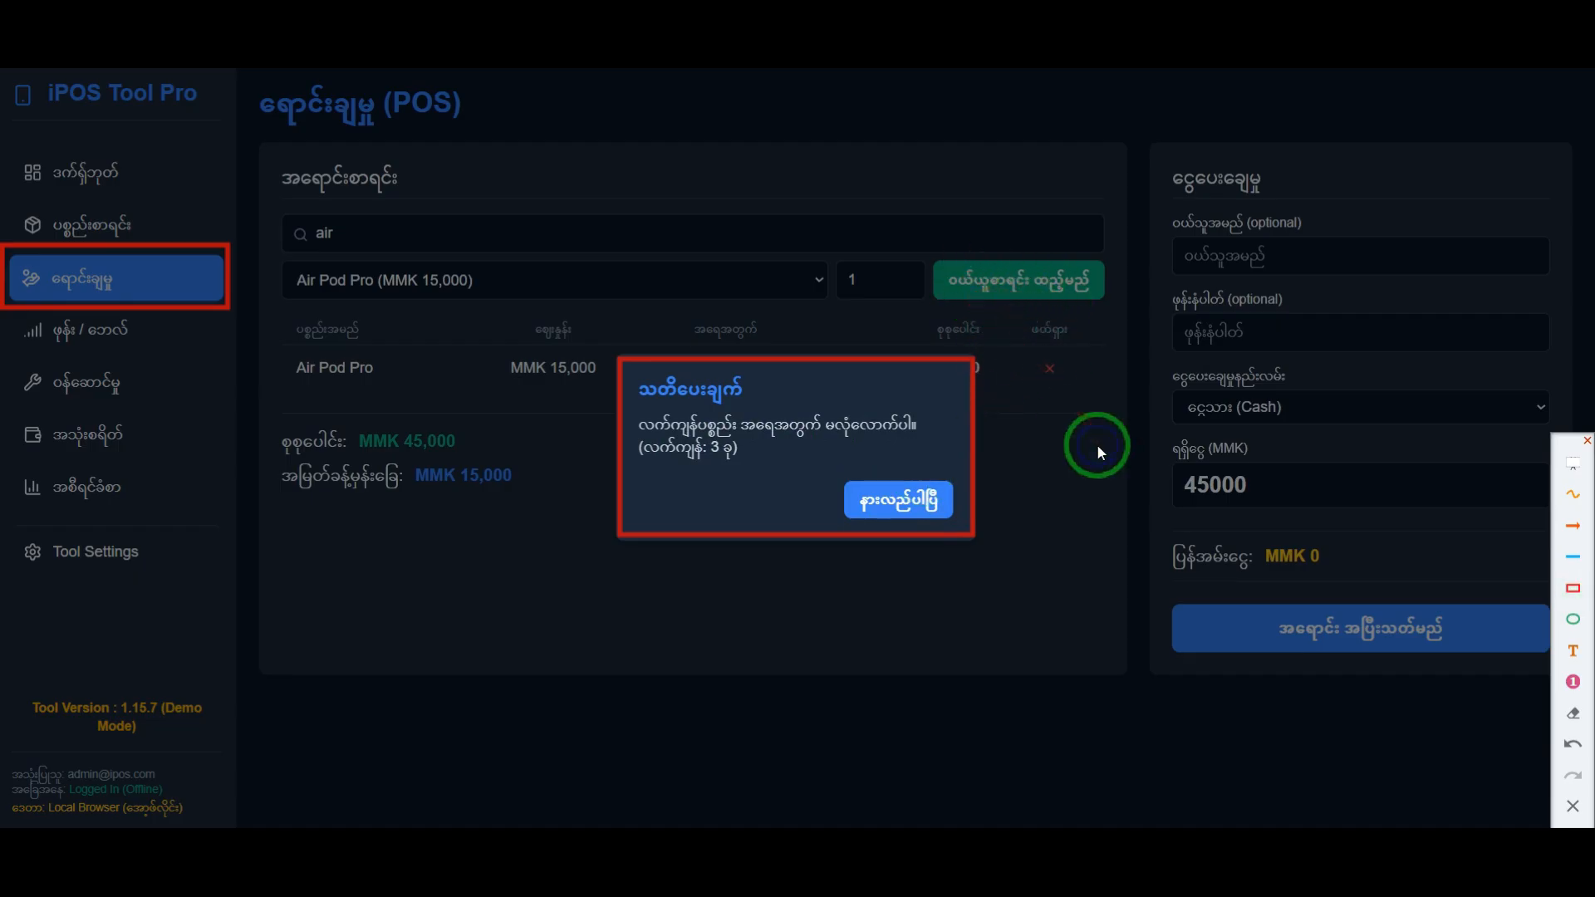
{"action": "left_click", "coordinate": [1572, 806]}
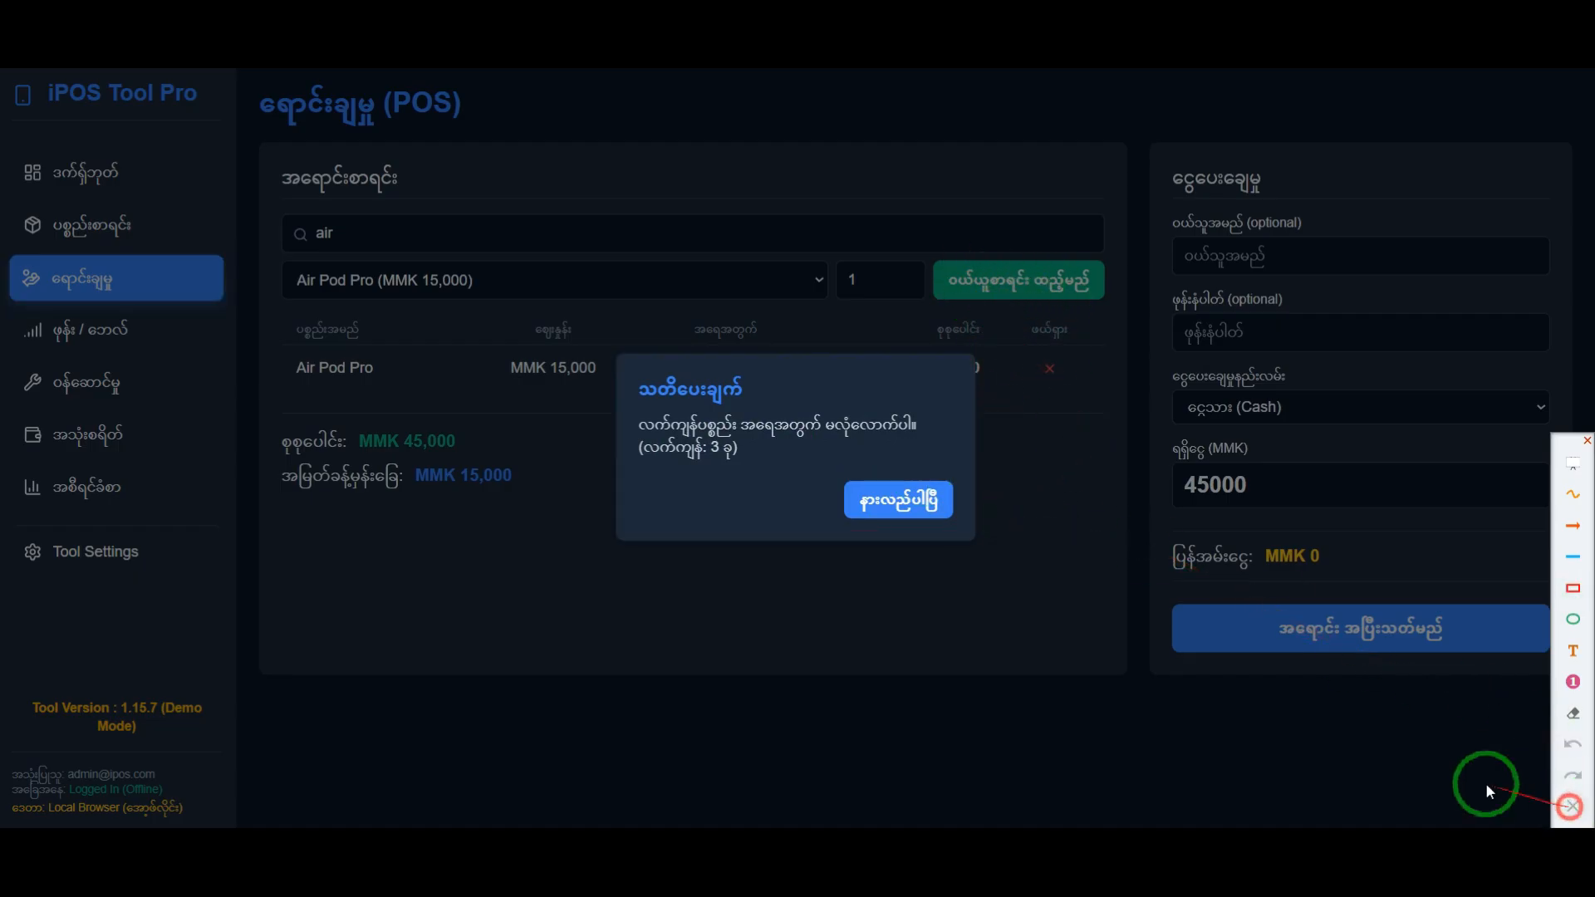
{"action": "left_click", "coordinate": [882, 502]}
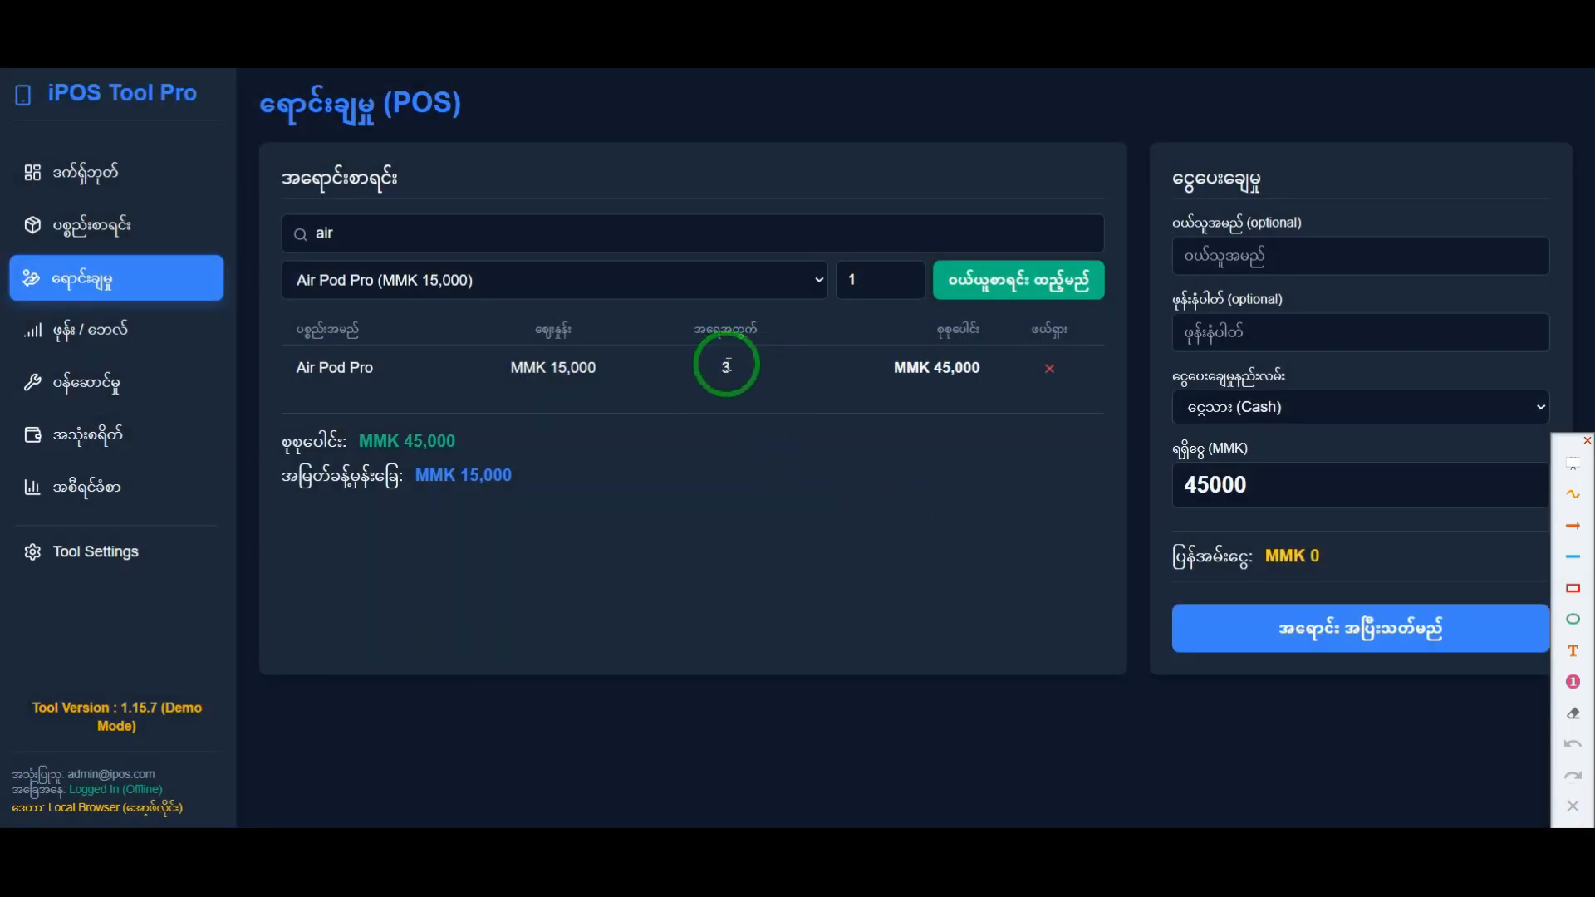
Step: Retry adding a fourth Air Pod Pro, and replace the three-unit sale line with a single unit, highlighting its row
{"action": "left_click", "coordinate": [1029, 287]}
{"action": "left_click", "coordinate": [887, 500]}
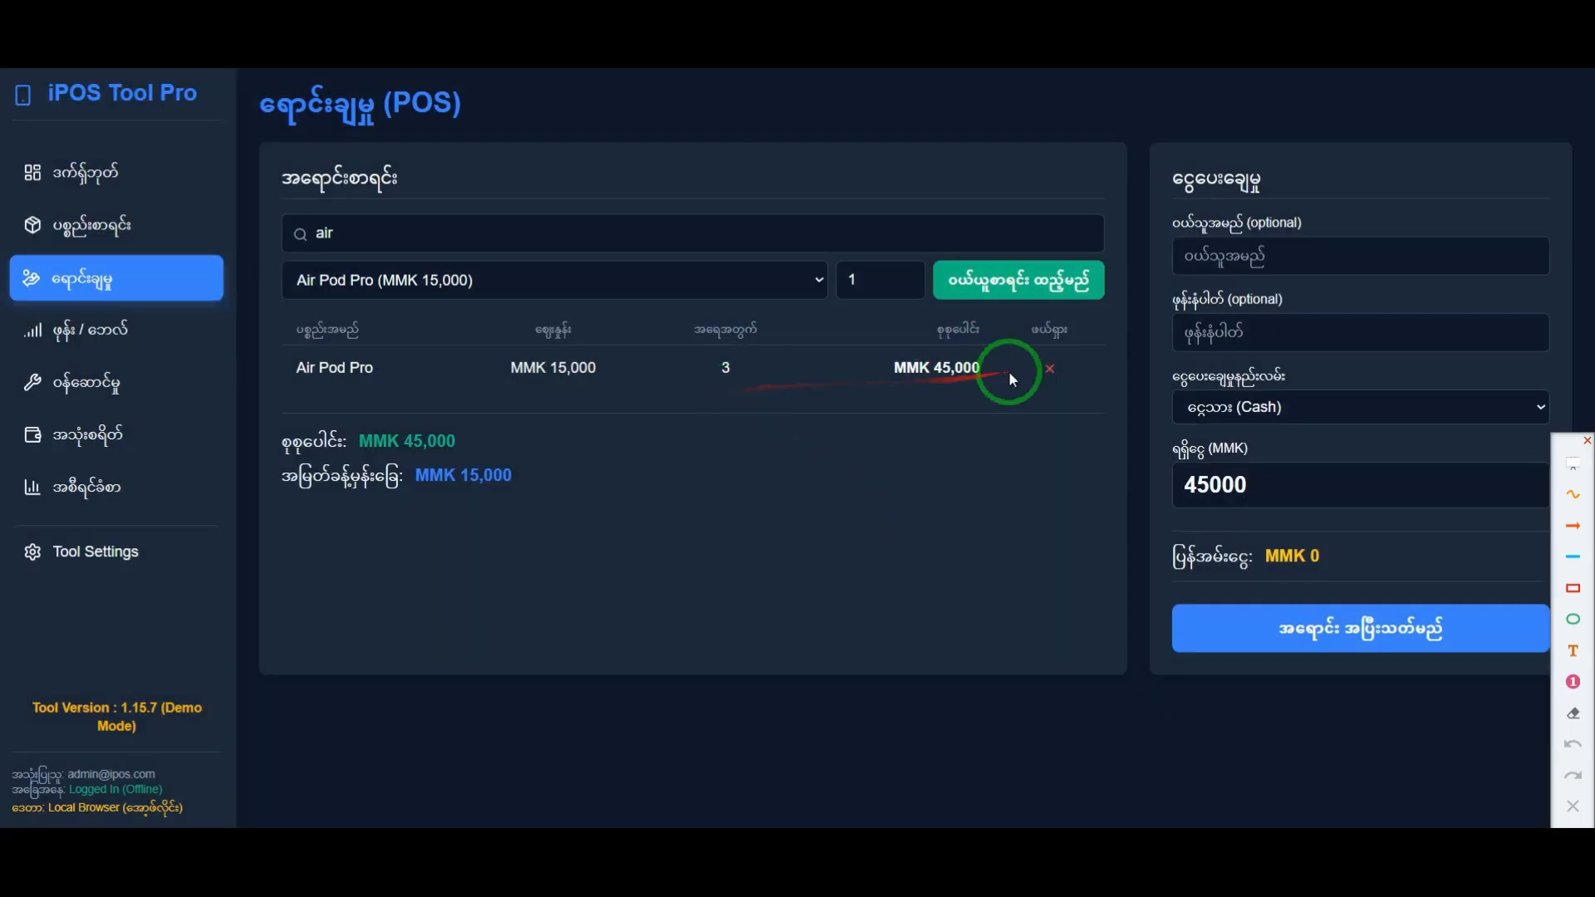
{"action": "left_click", "coordinate": [1048, 368]}
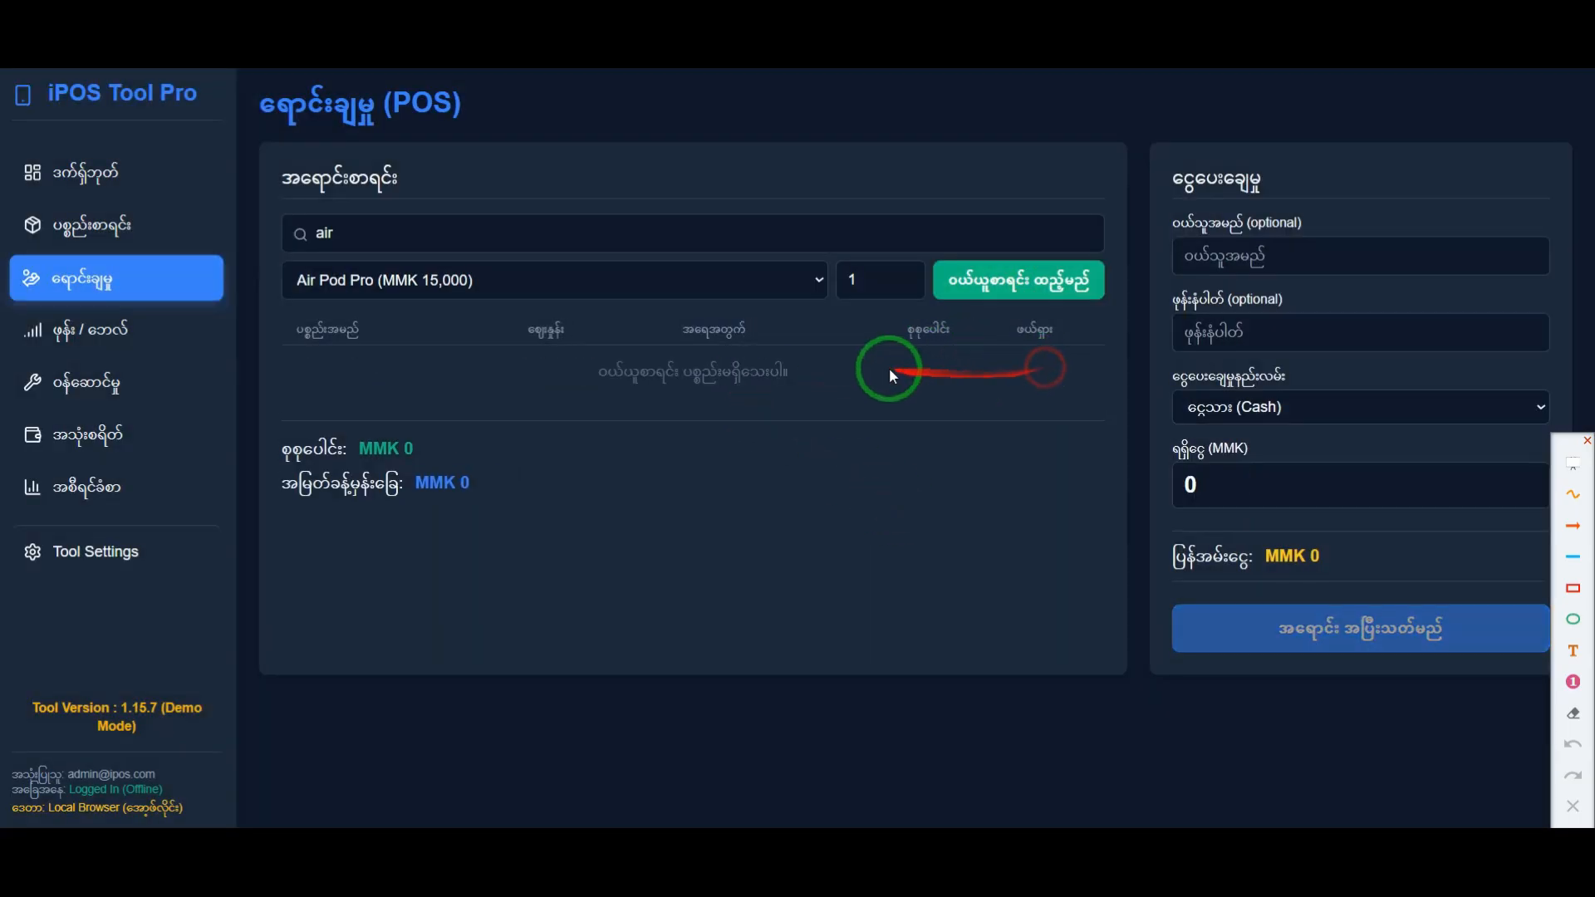
{"action": "left_click", "coordinate": [1015, 291]}
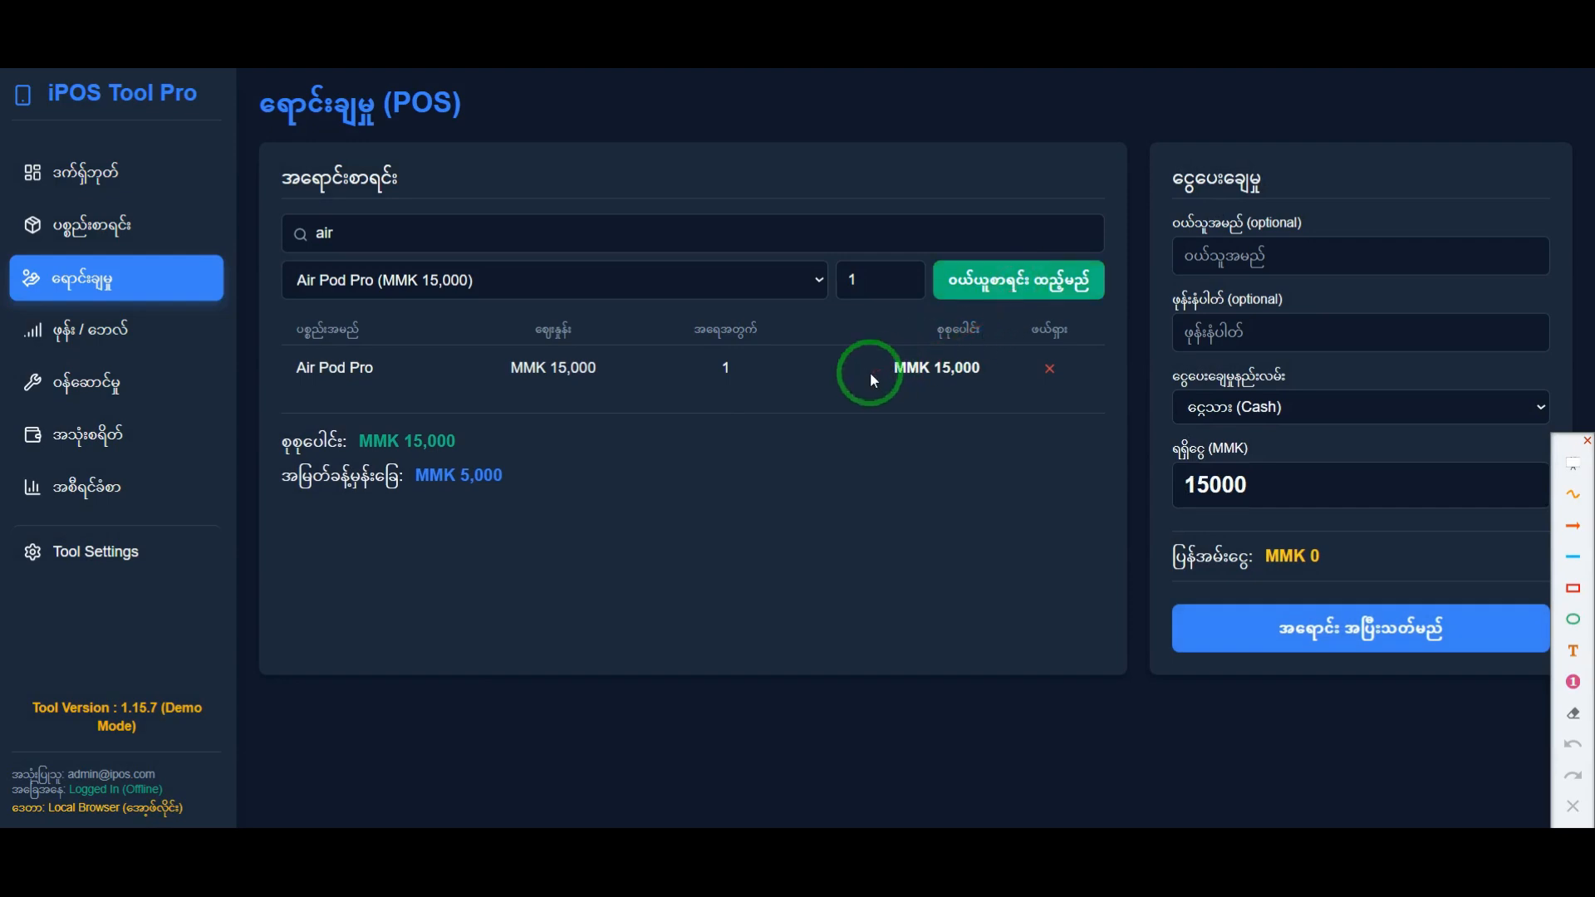
{"action": "left_click_drag", "start_coordinate": [281, 380], "coordinate": [998, 399]}
{"action": "left_click", "coordinate": [965, 450]}
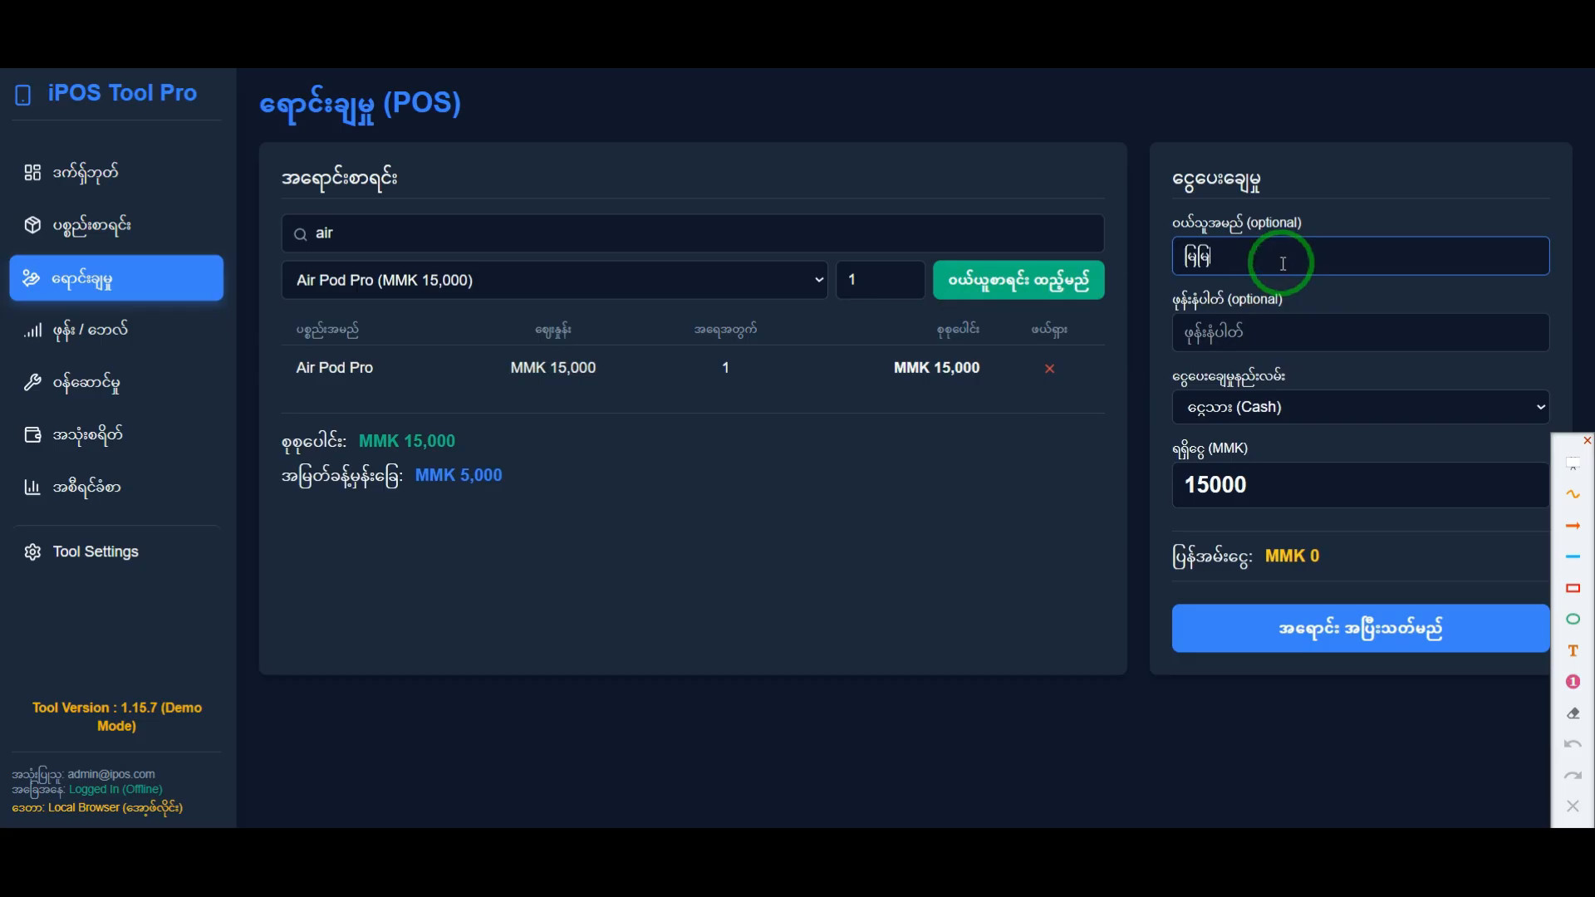
Step: Enter the buyer's phone number and review the payment methods, keeping Cash selected
{"action": "left_click", "coordinate": [1251, 338]}
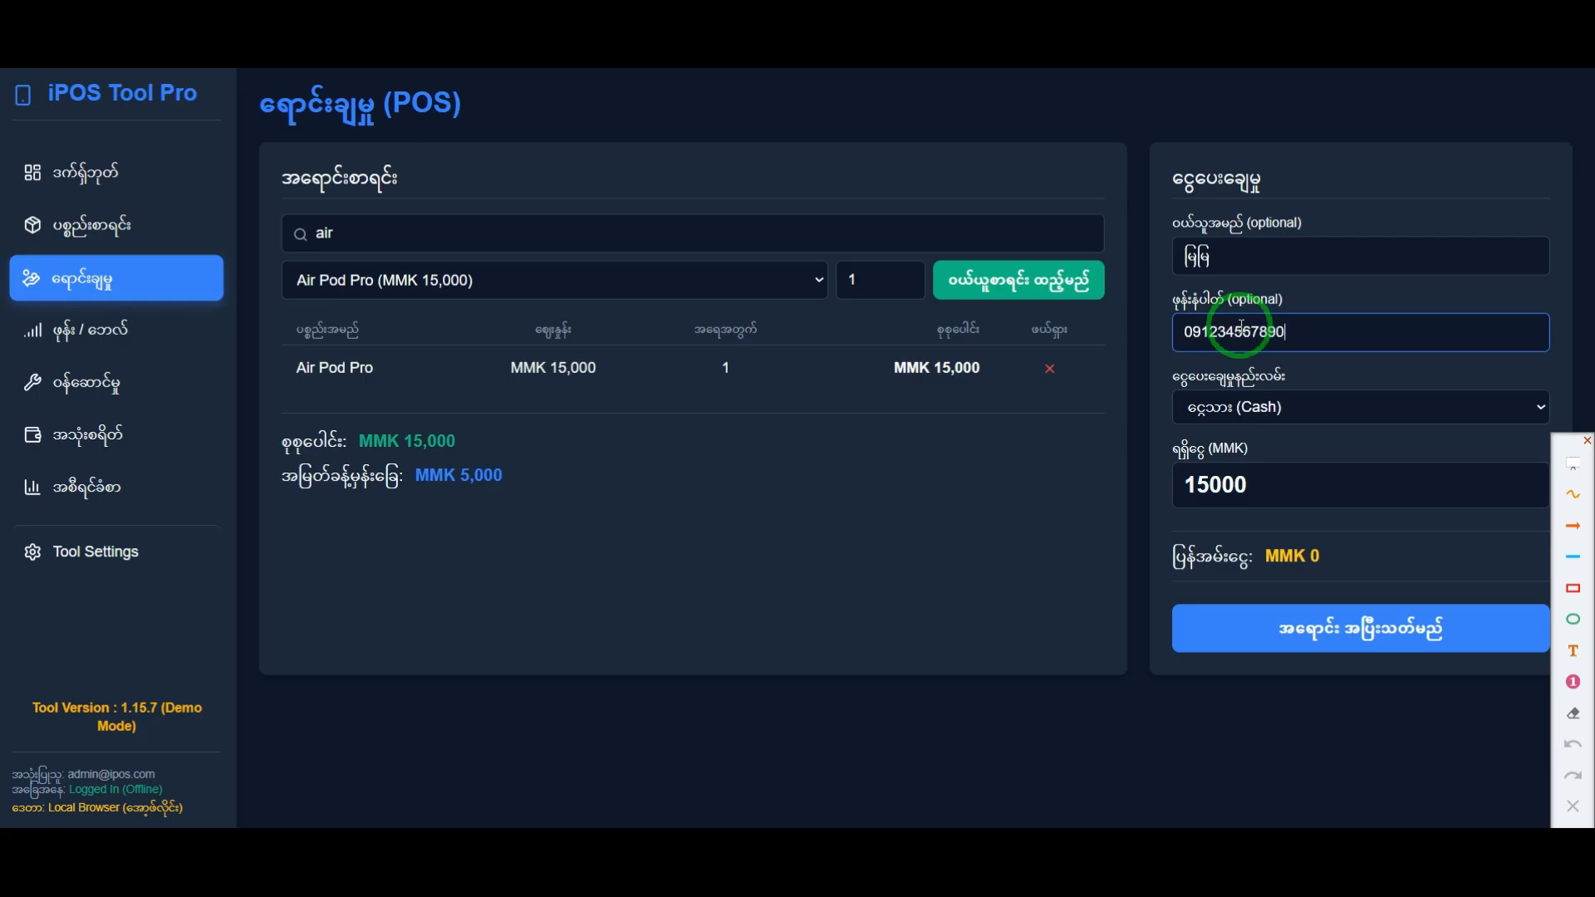
{"action": "left_click", "coordinate": [1289, 410]}
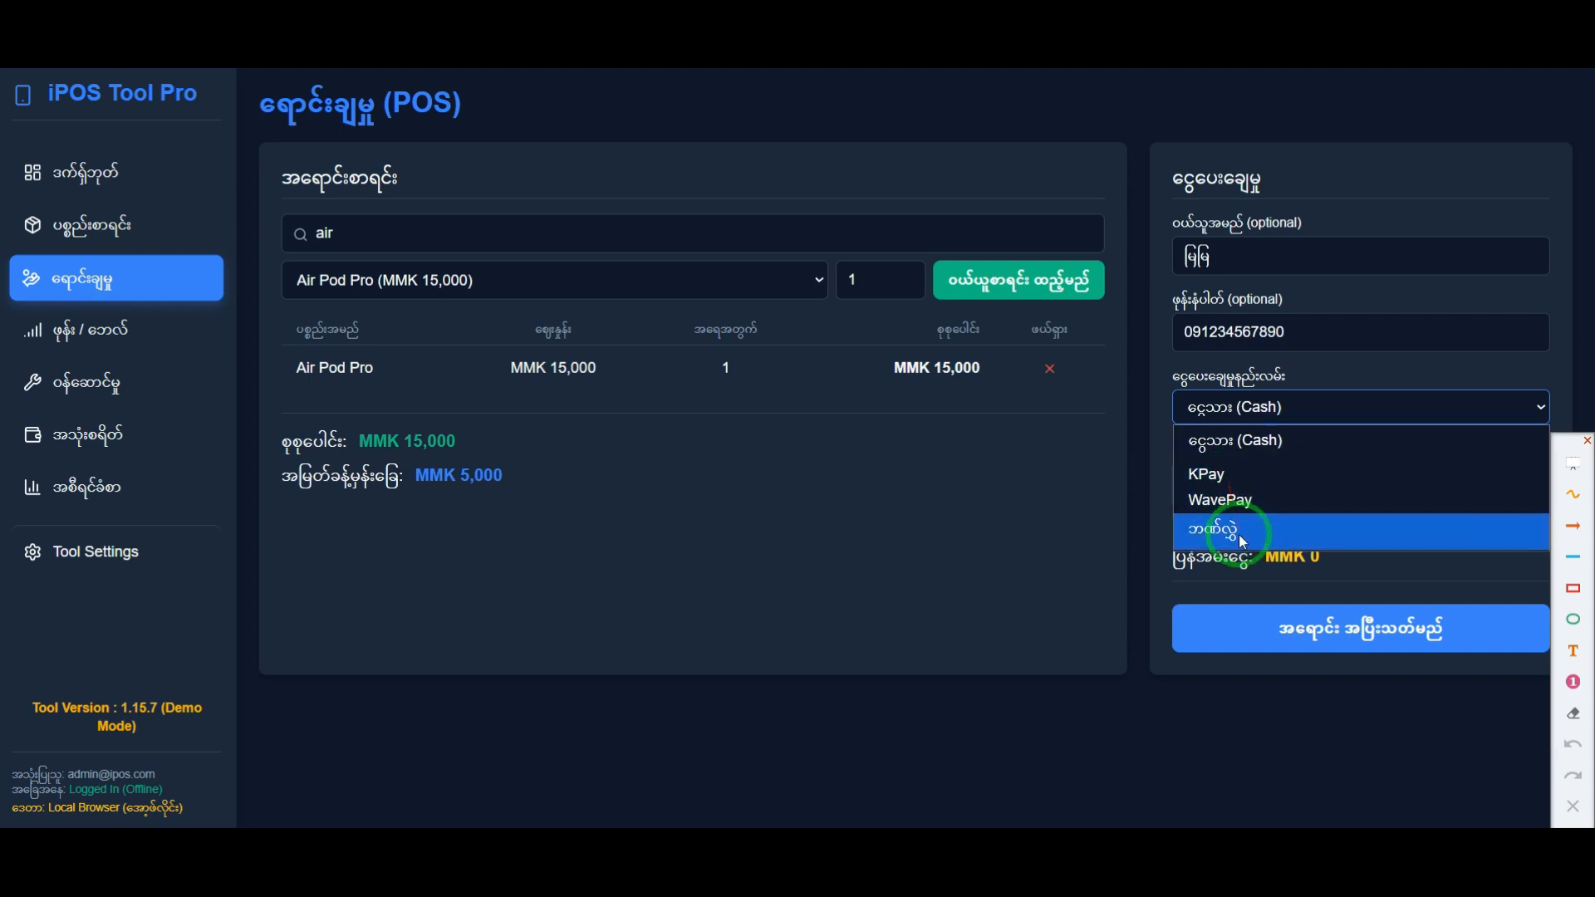
{"action": "left_click", "coordinate": [1083, 450]}
{"action": "left_click", "coordinate": [1234, 405]}
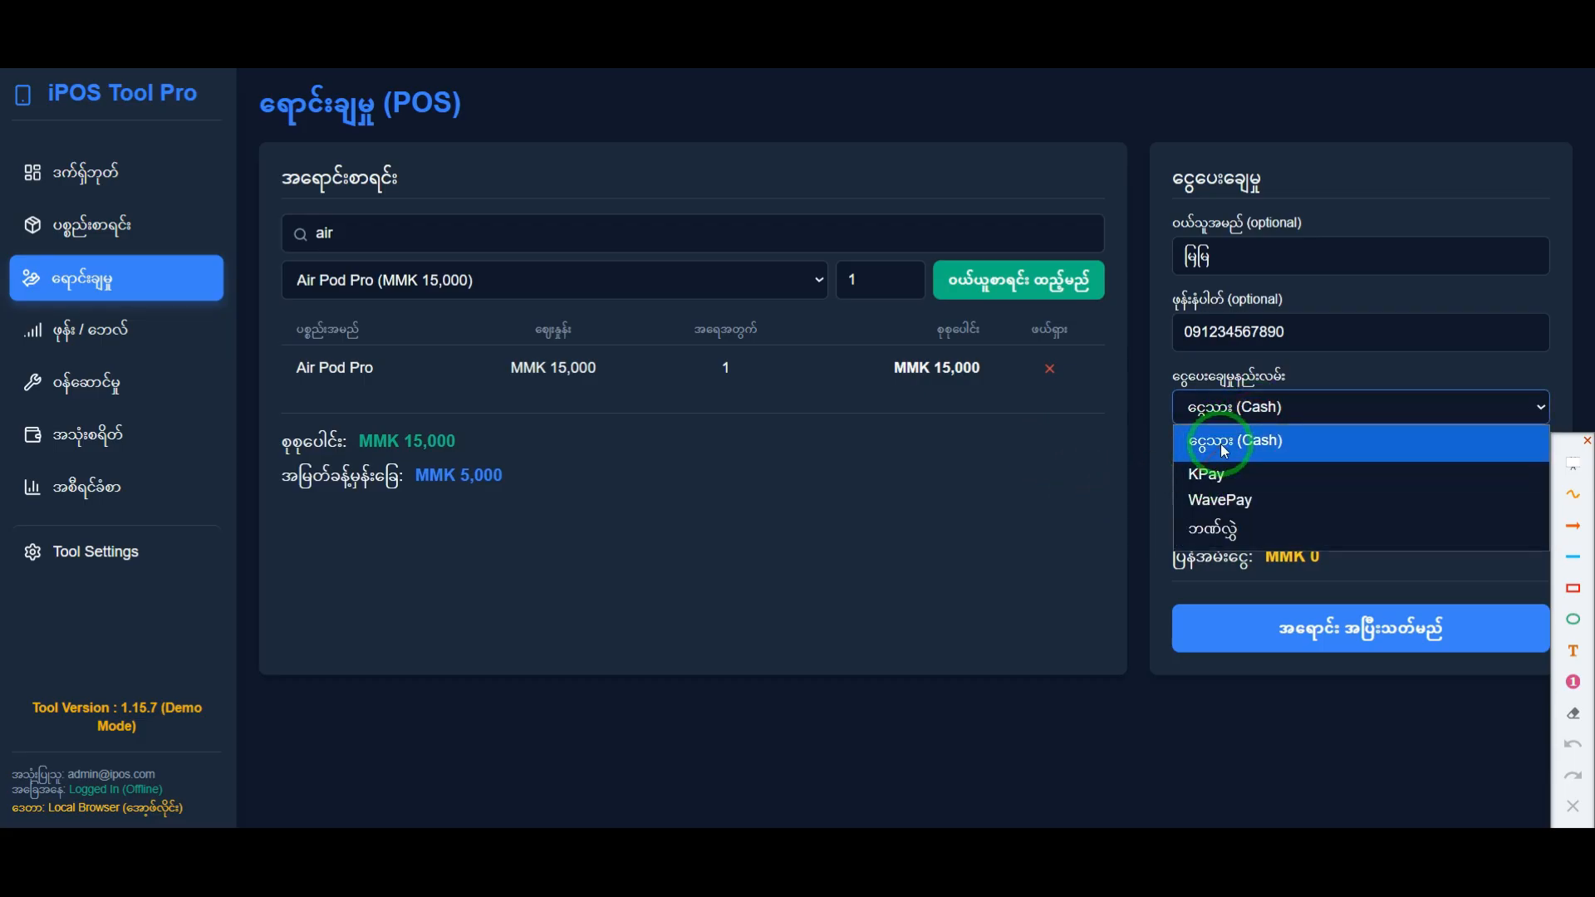
{"action": "left_click", "coordinate": [1225, 451]}
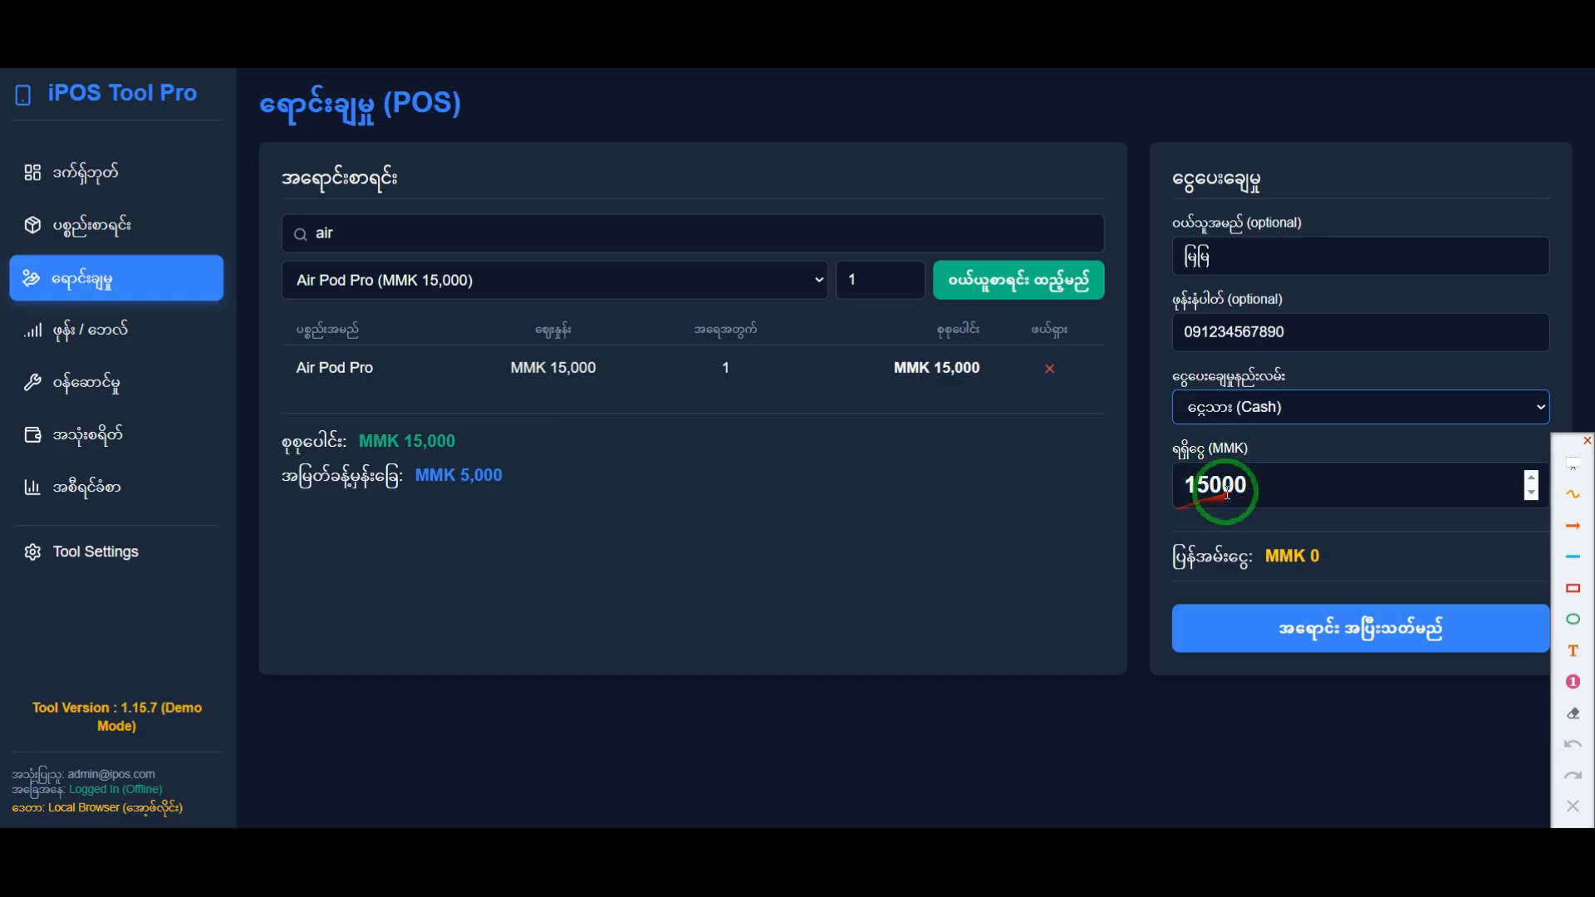
Step: Set the received amount to 20000 MMK and point out how it relates to the sale line and the change due
{"action": "left_click_drag", "start_coordinate": [1274, 490], "coordinate": [1164, 496]}
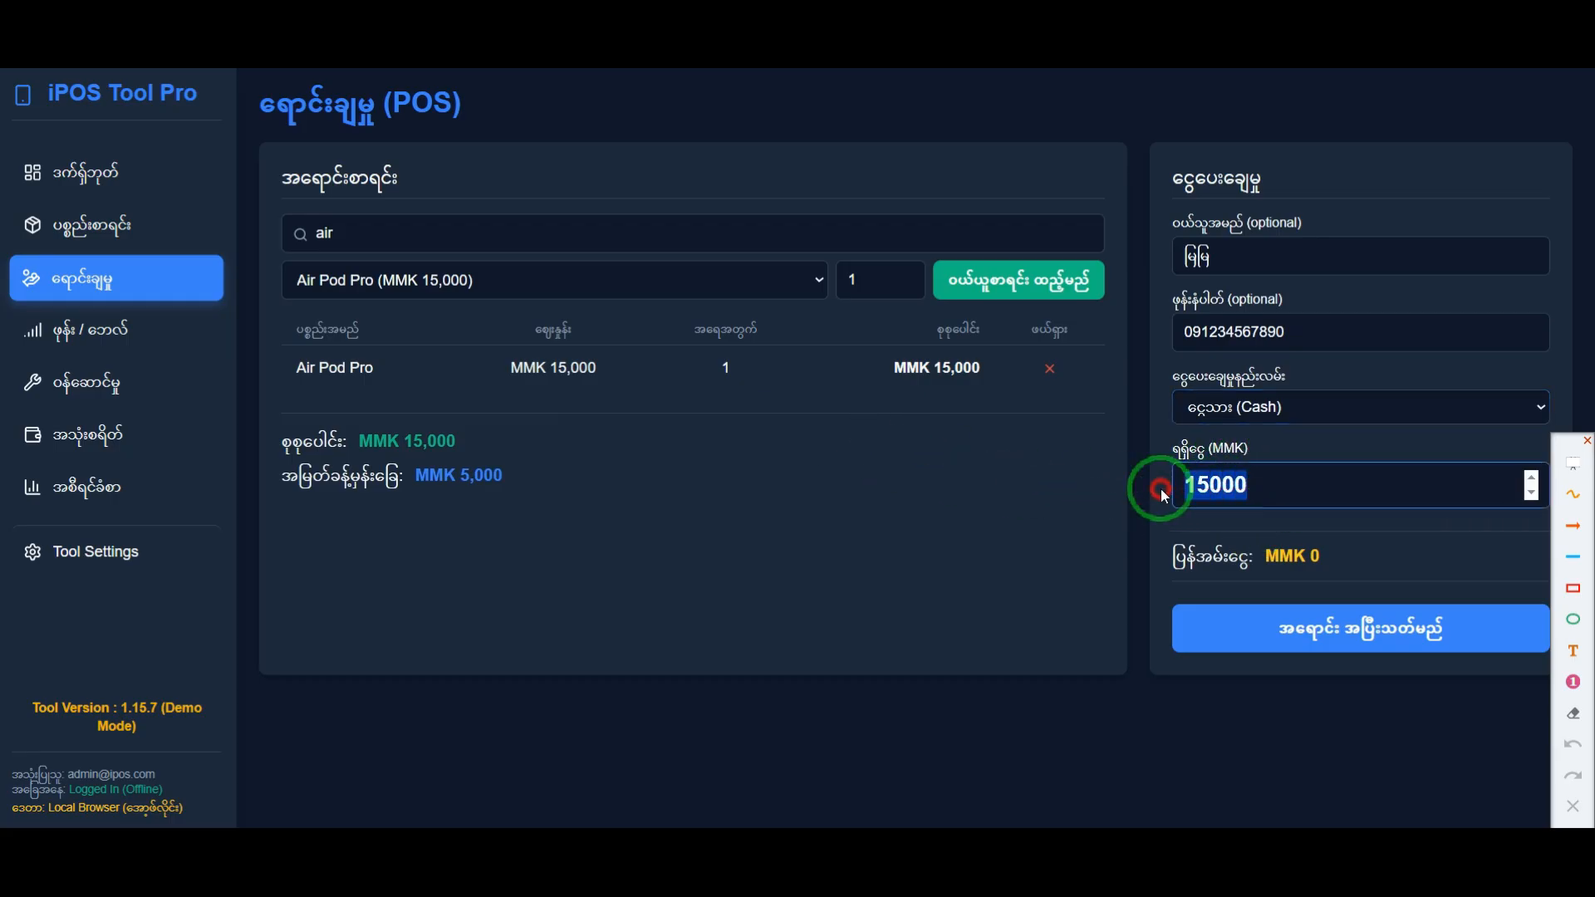
{"action": "left_click", "coordinate": [1271, 494]}
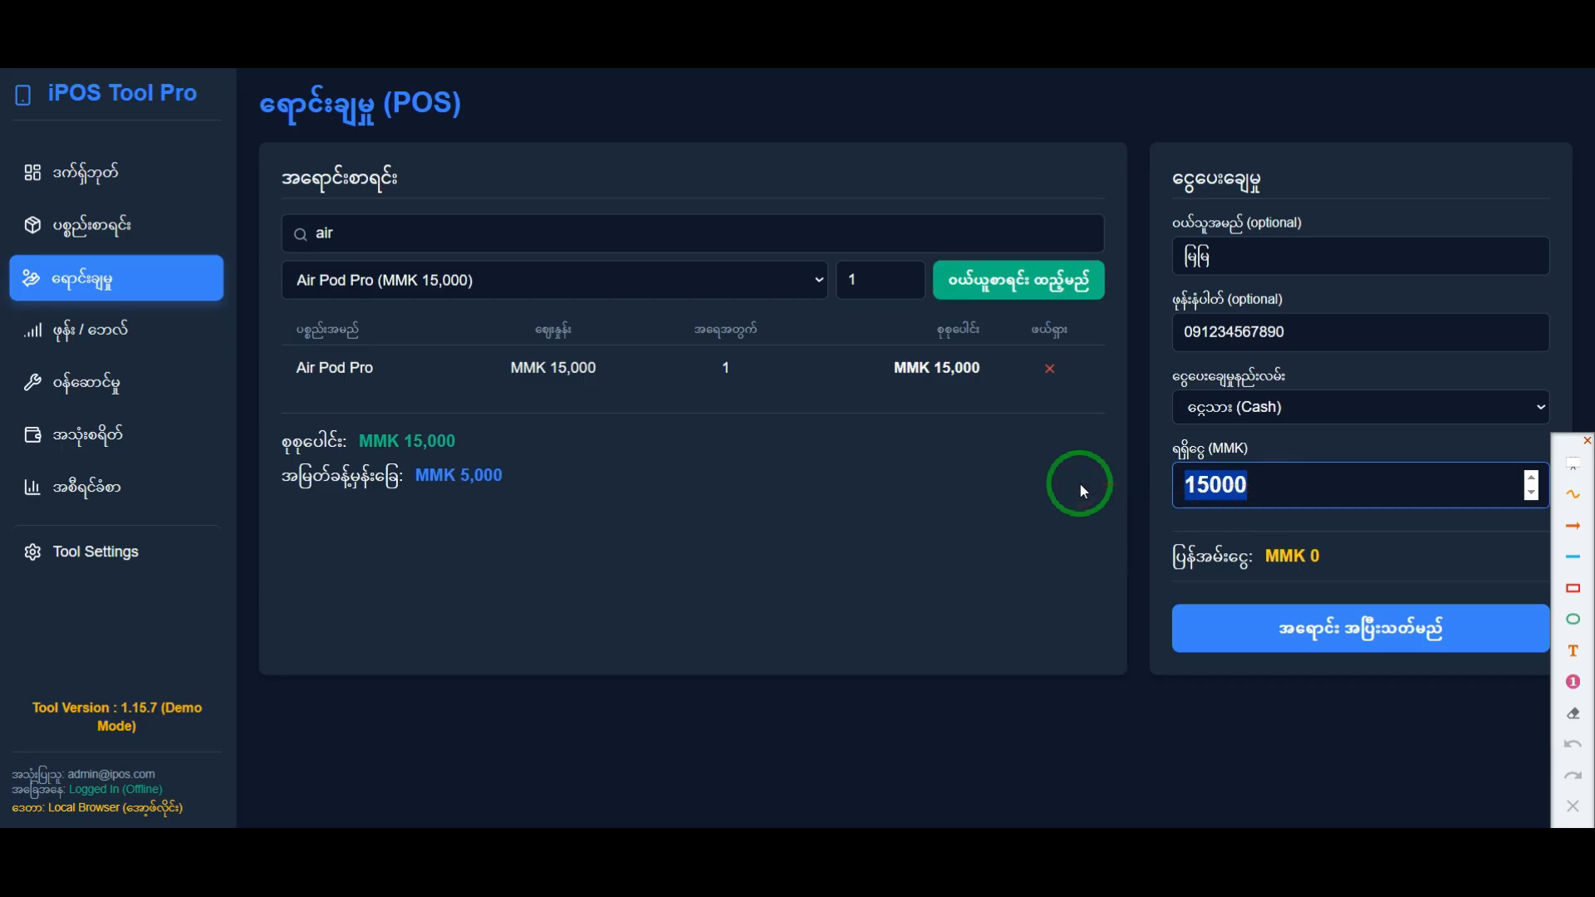
{"action": "type", "text": "20000"}
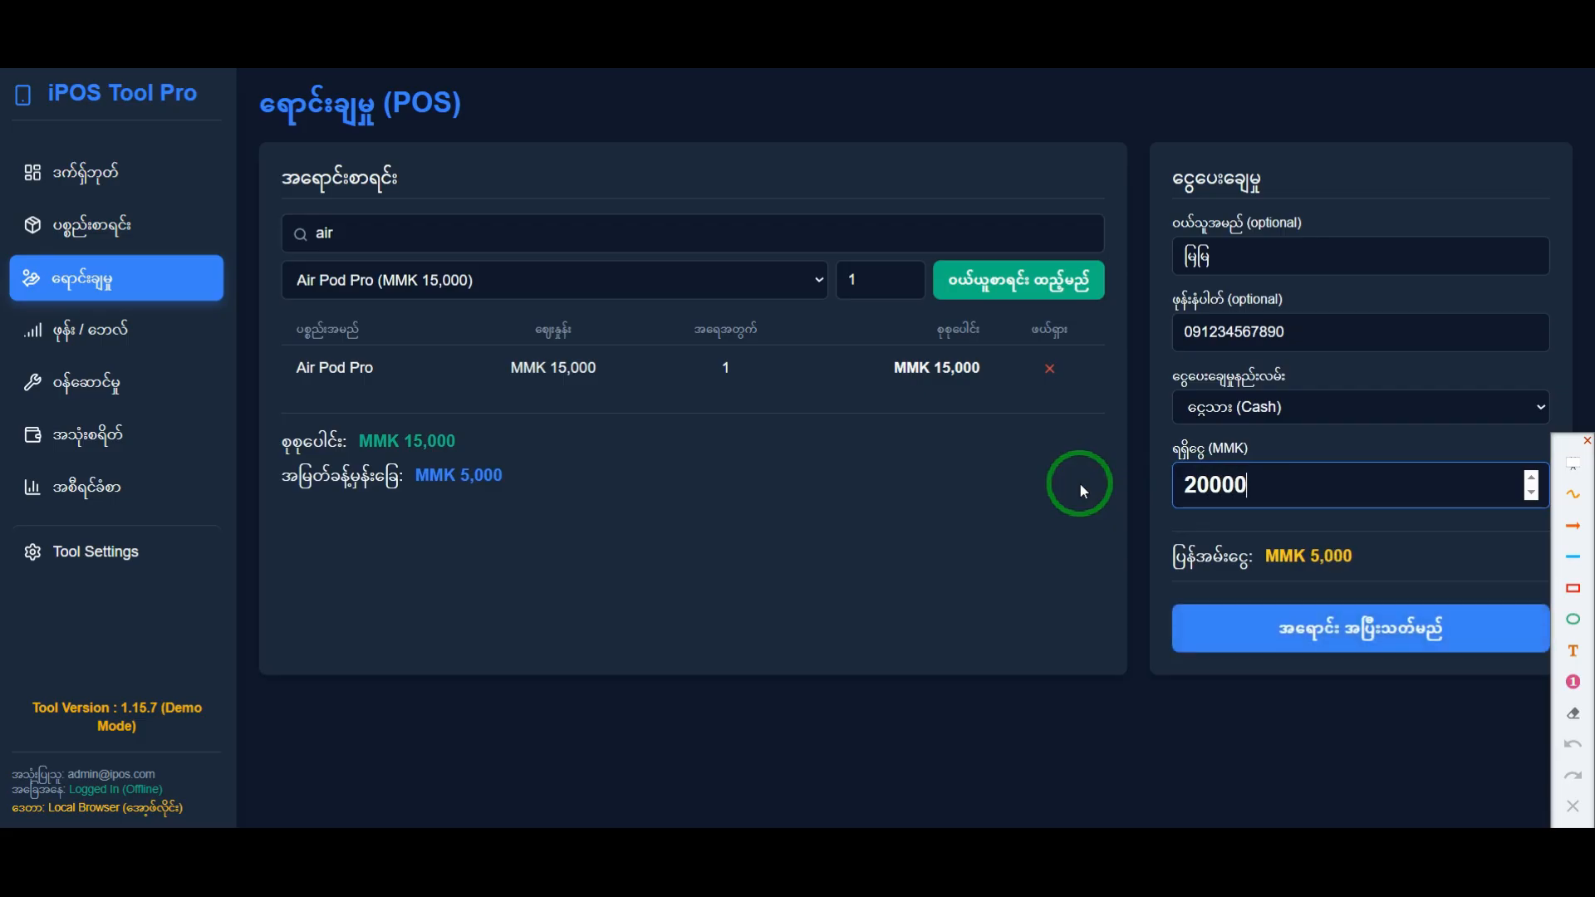
{"action": "left_click", "coordinate": [1161, 488]}
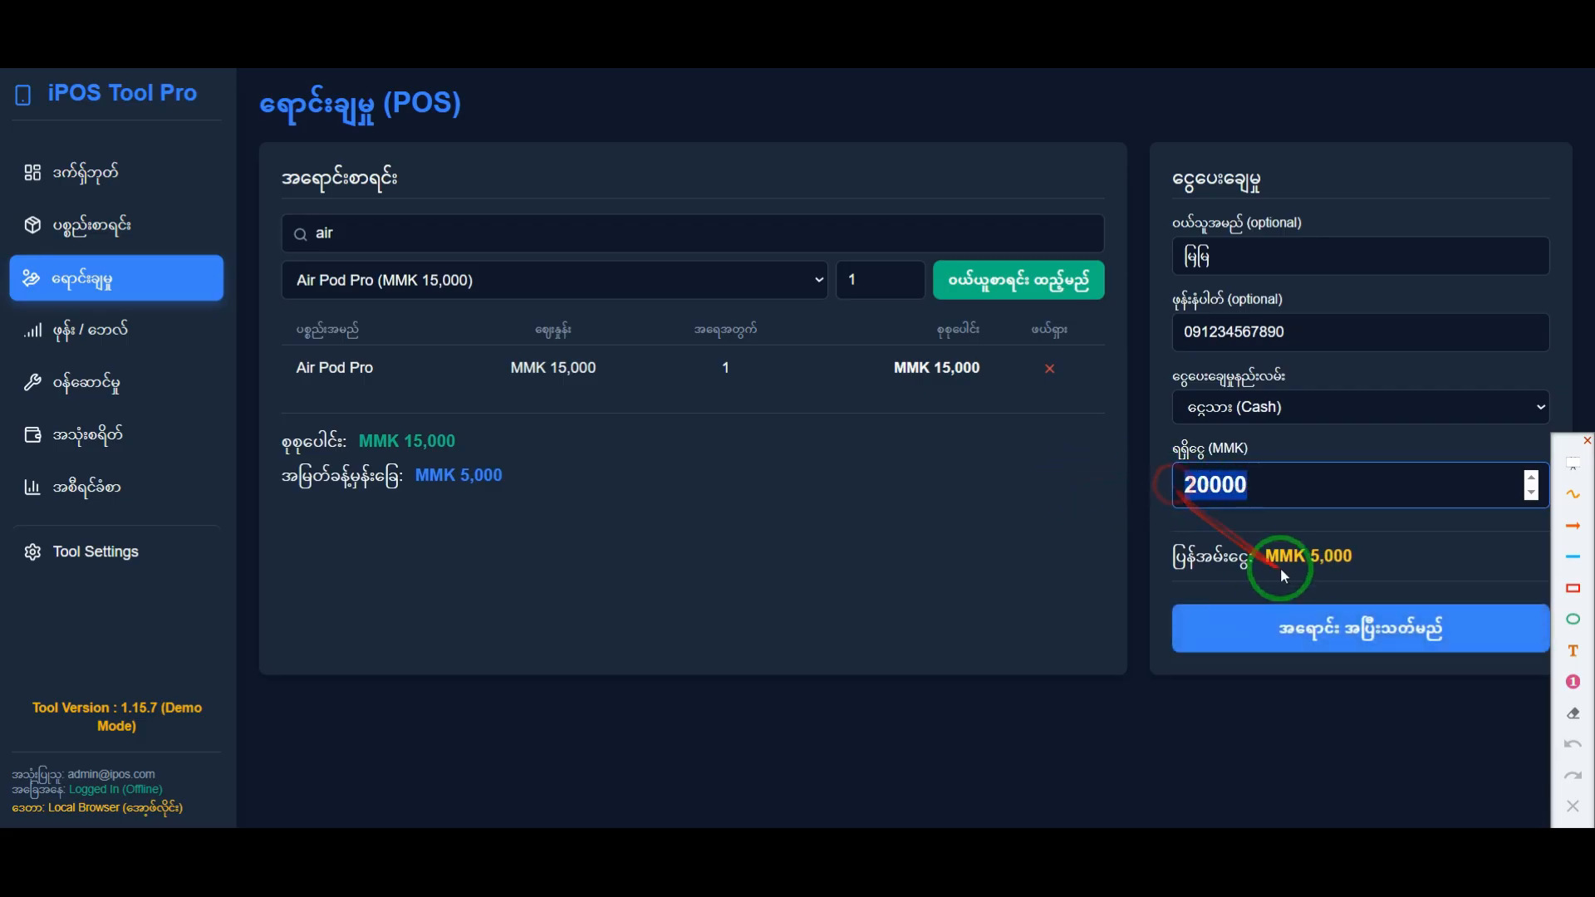
{"action": "left_click", "coordinate": [1321, 559]}
{"action": "left_click_drag", "start_coordinate": [1366, 570], "coordinate": [1166, 519]}
{"action": "left_click", "coordinate": [1163, 490]}
{"action": "left_click_drag", "start_coordinate": [1294, 482], "coordinate": [668, 387]}
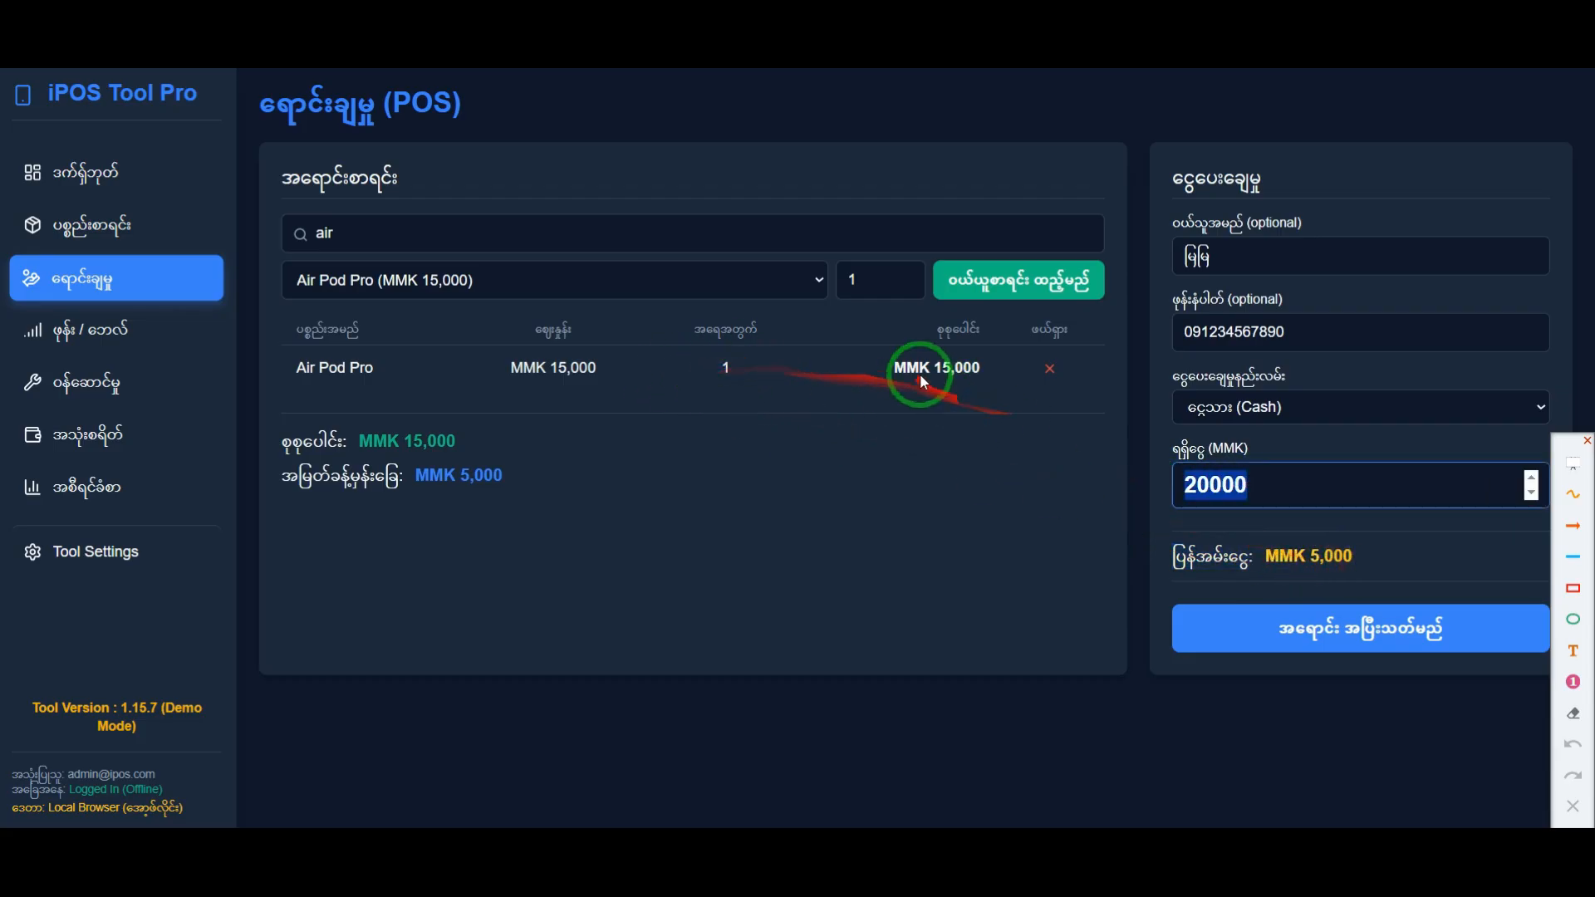
{"action": "left_click", "coordinate": [1271, 480]}
{"action": "left_click_drag", "start_coordinate": [1271, 480], "coordinate": [1116, 520]}
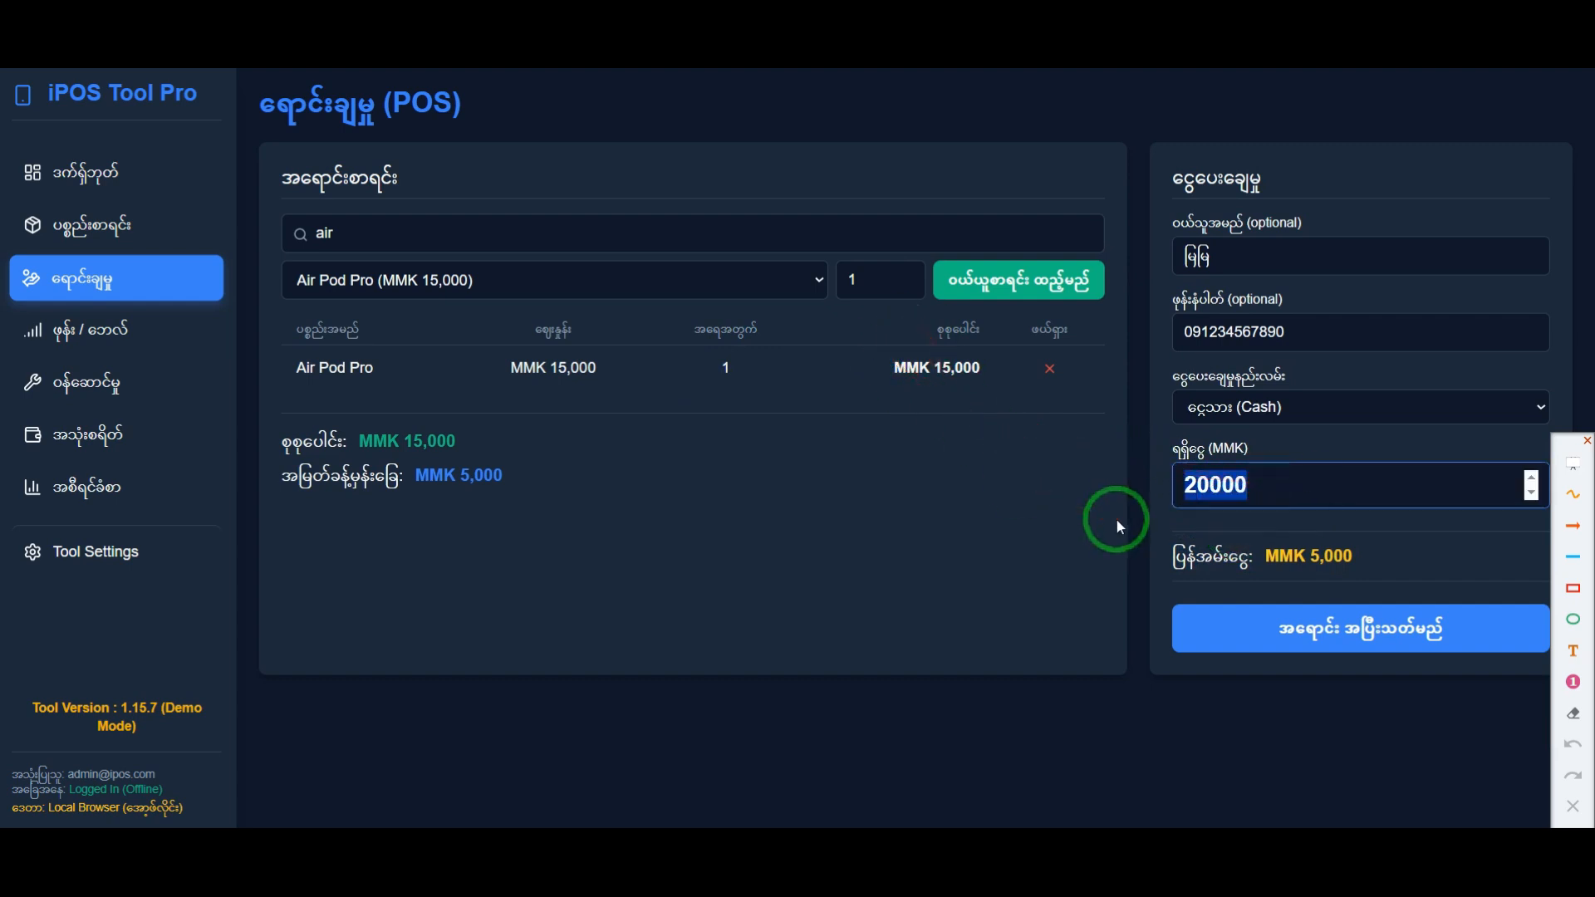
Step: Change the received amount to 30000 MMK and highlight the change due
{"action": "type", "text": "20000"}
{"action": "key", "text": "BackSpace"}
{"action": "key", "text": "BackSpace"}
{"action": "key", "text": "BackSpace"}
{"action": "key", "text": "BackSpace"}
{"action": "key", "text": "BackSpace"}
{"action": "type", "text": "30000"}
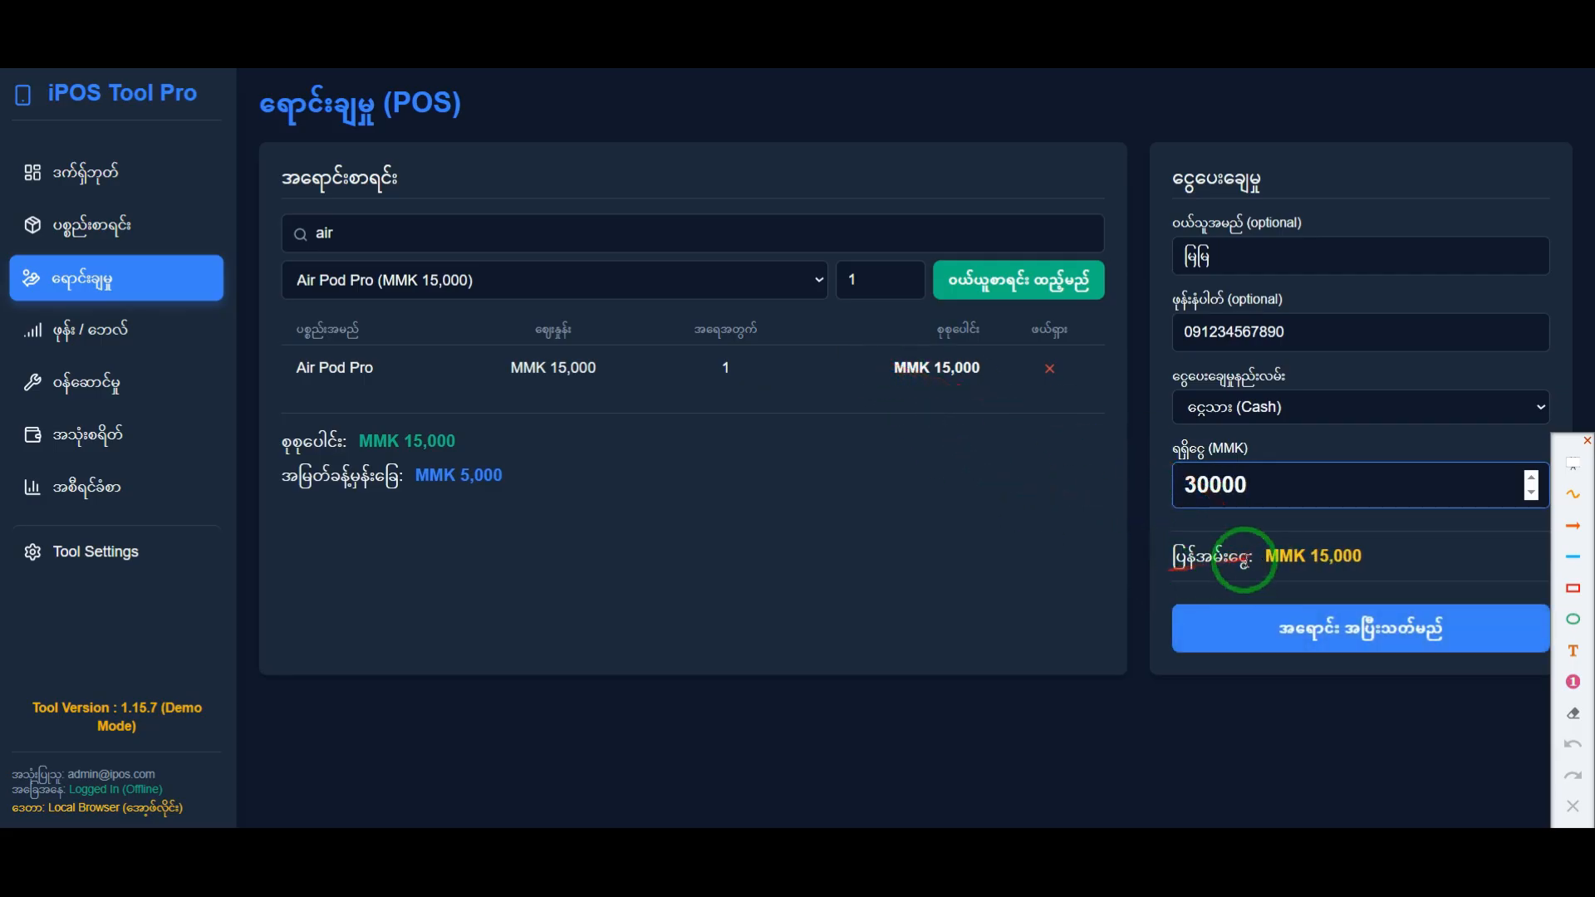
{"action": "left_click_drag", "start_coordinate": [1369, 557], "coordinate": [1312, 559]}
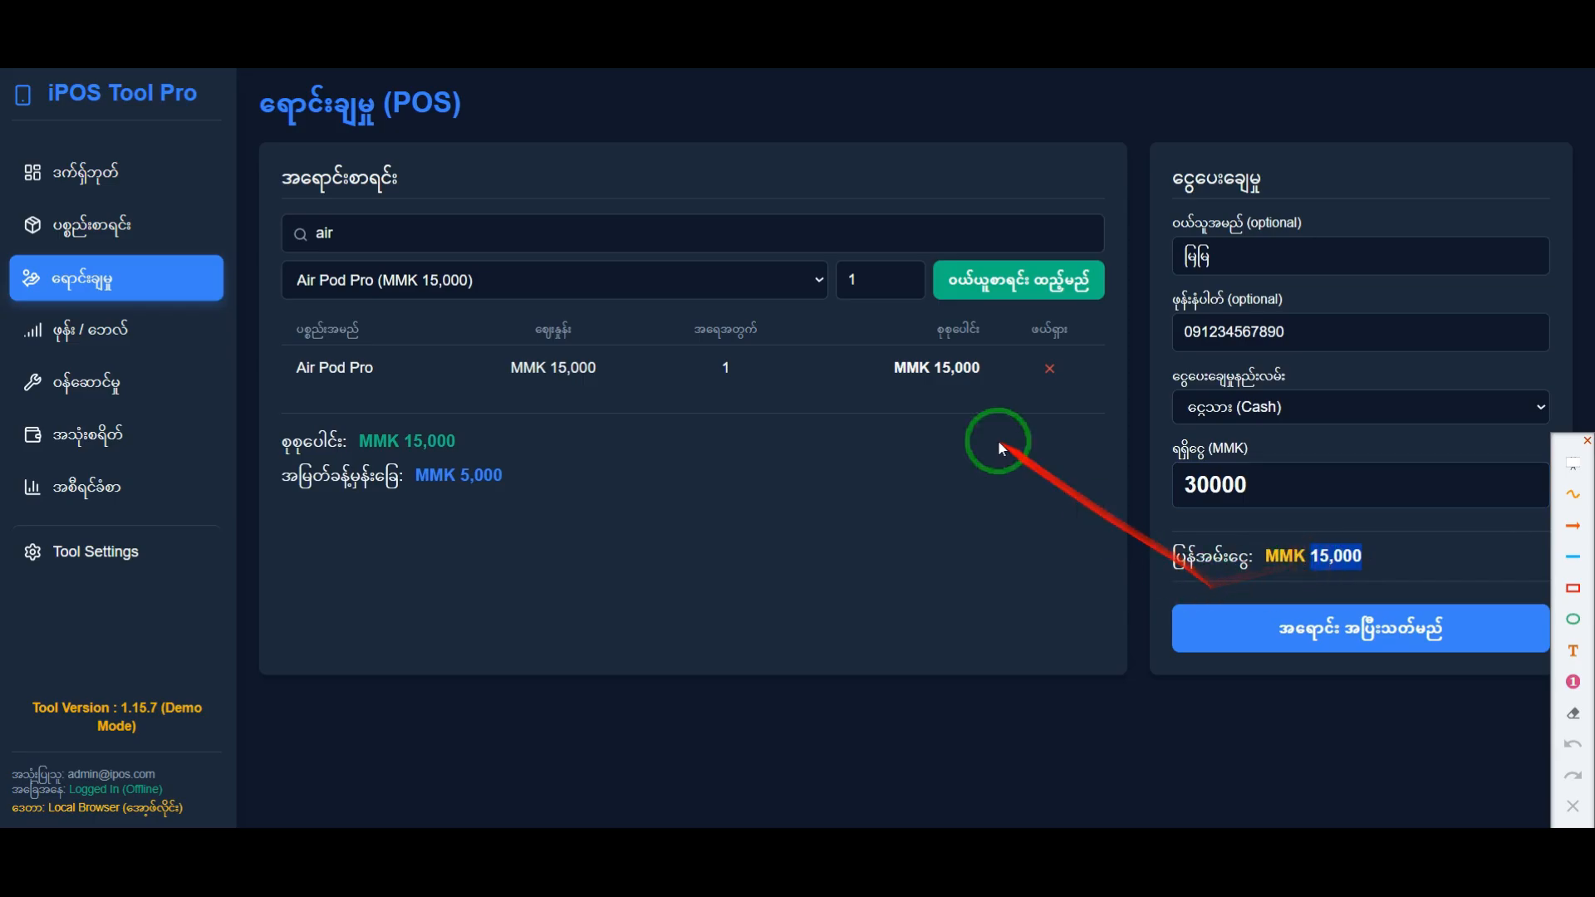
Step: Set the received amount back to 20000 MMK and complete the sale to bring up its receipt
{"action": "left_click_drag", "start_coordinate": [1271, 490], "coordinate": [1129, 486]}
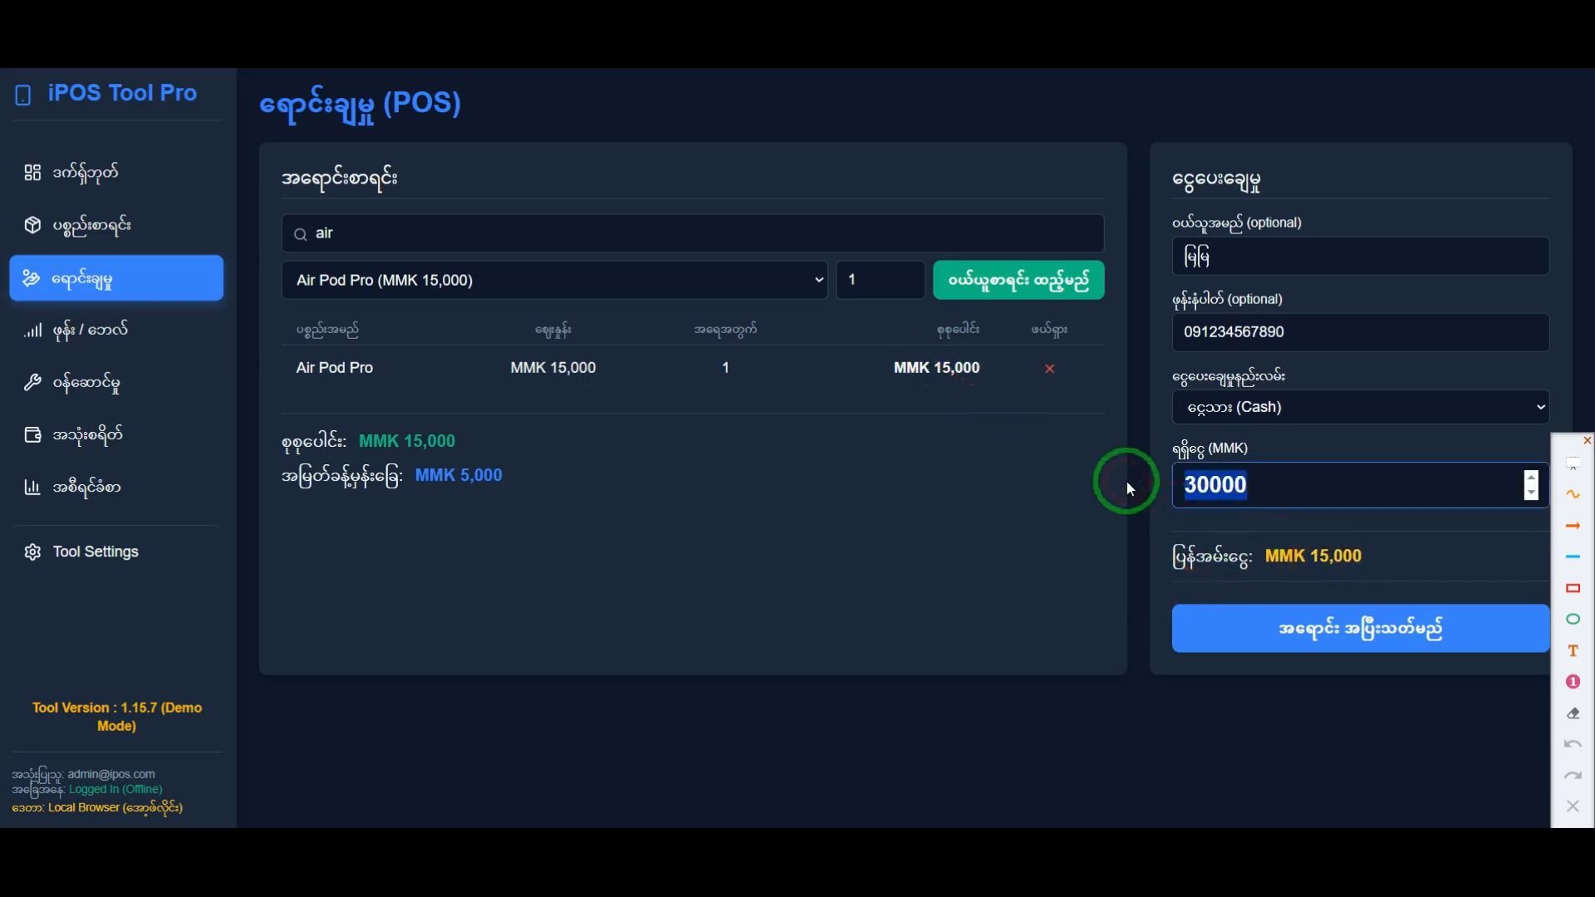
{"action": "type", "text": "20000"}
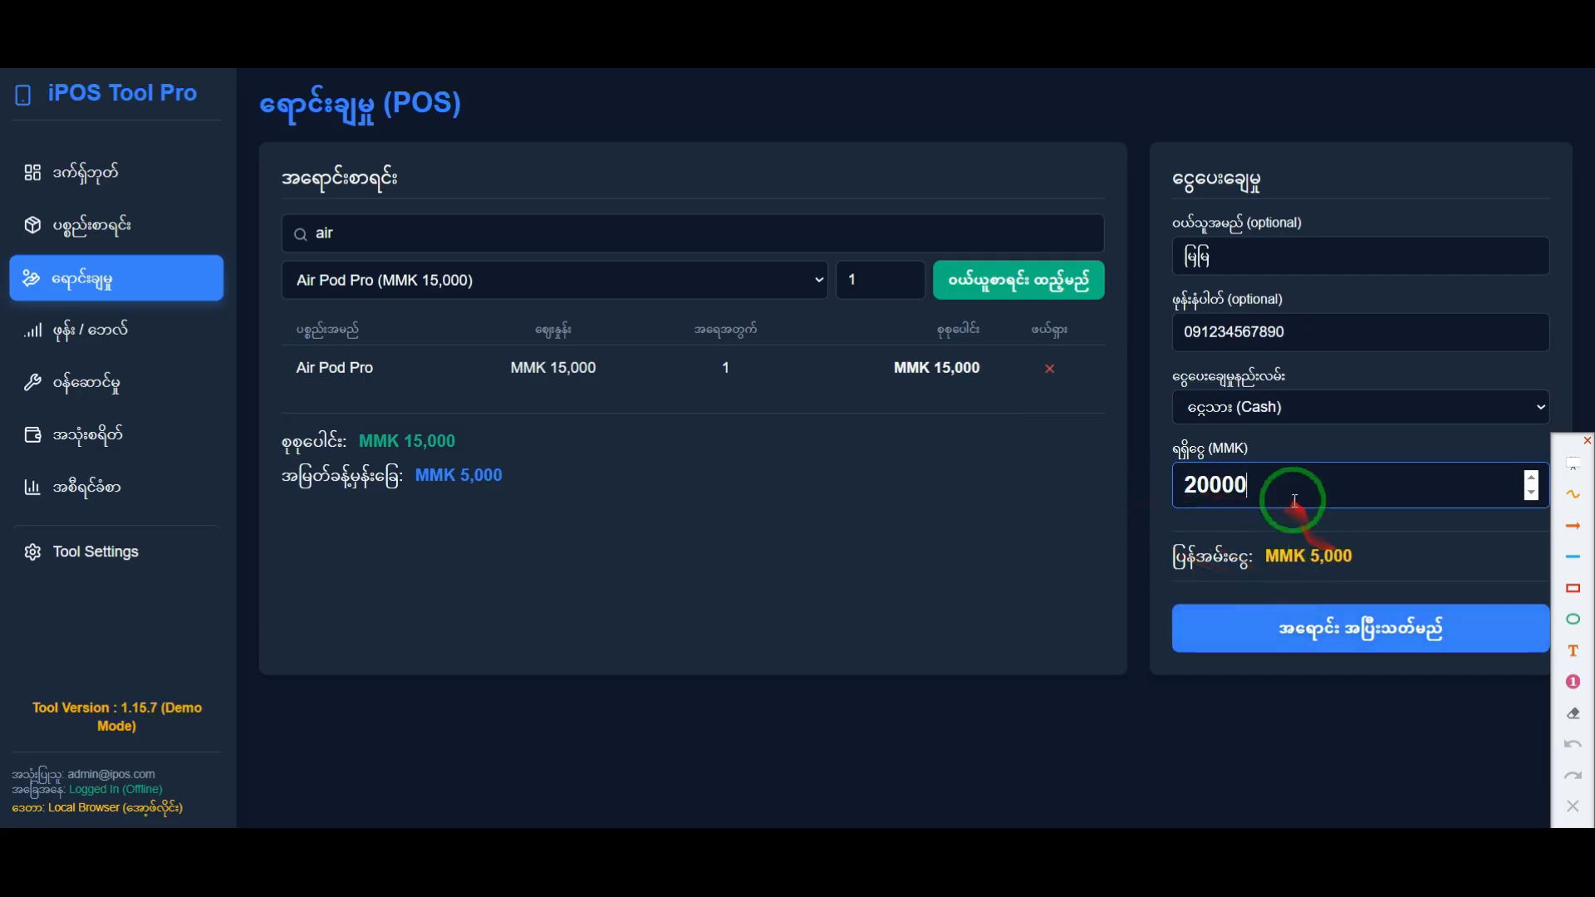
{"action": "left_click_drag", "start_coordinate": [1352, 557], "coordinate": [1282, 556]}
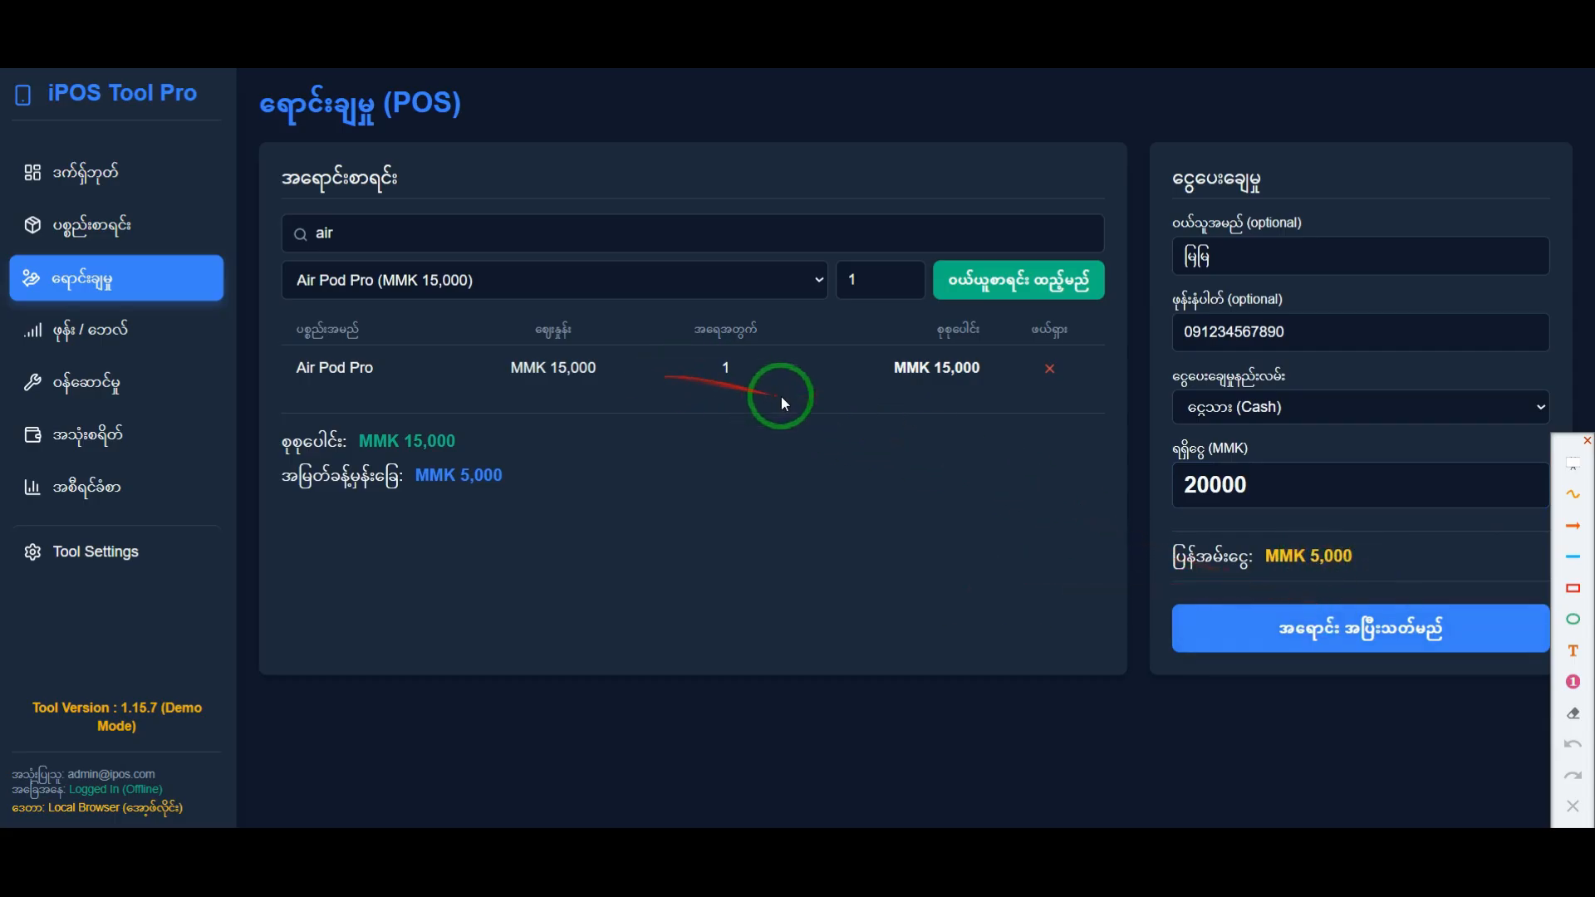
{"action": "left_click", "coordinate": [1339, 636]}
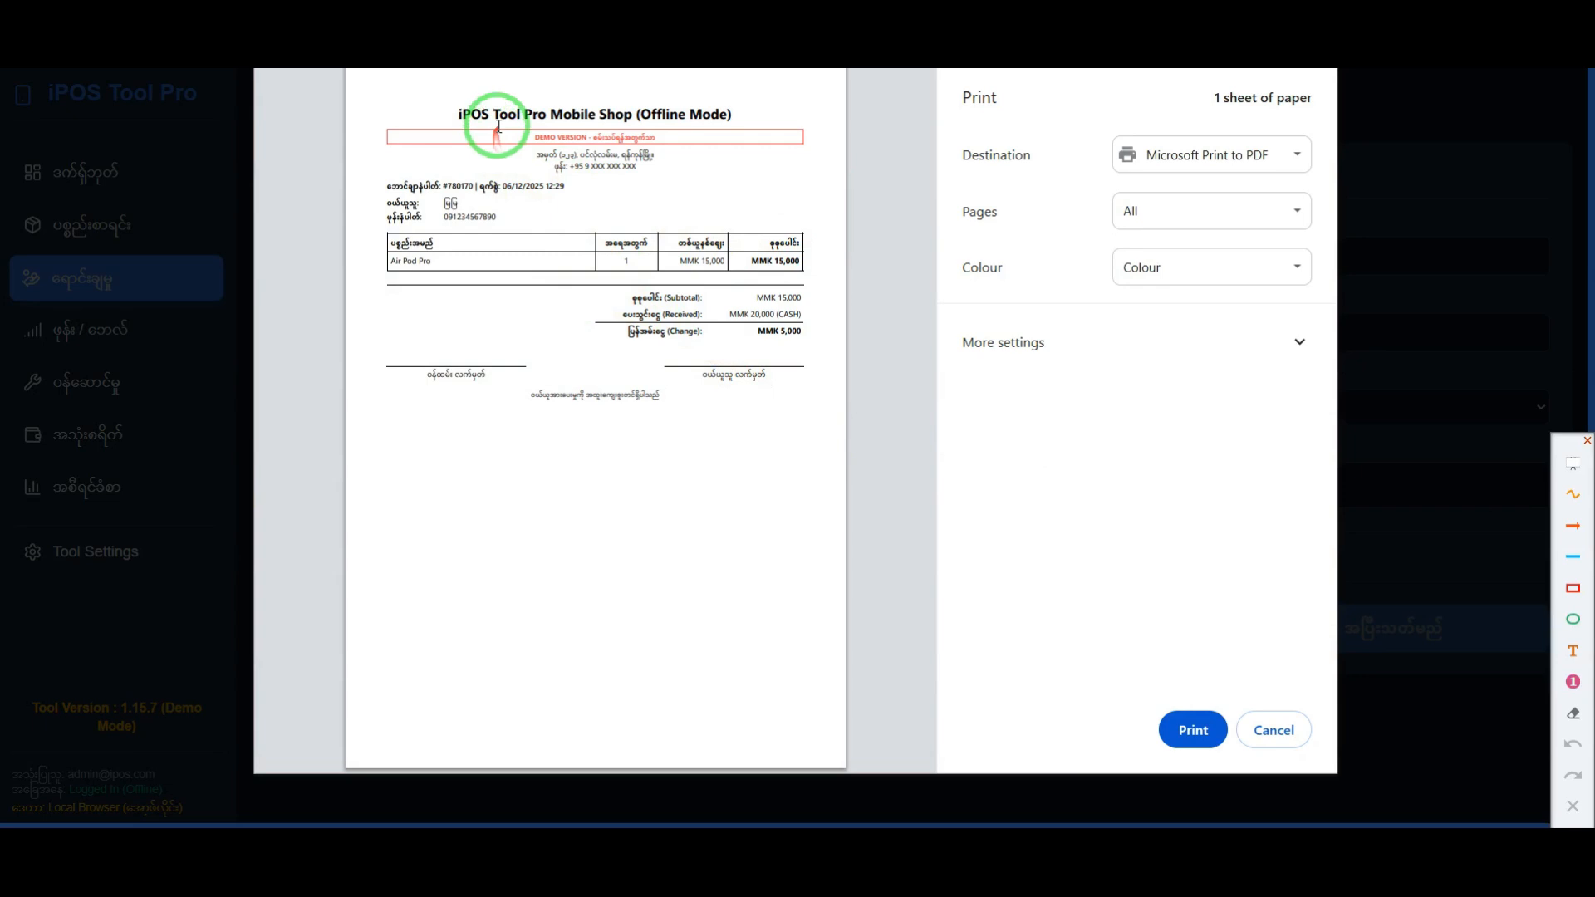
Step: Enlarge the receipt preview, frame its DEMO VERSION line in red, and clear the annotation
{"action": "scroll", "coordinate": [497, 127], "scroll_direction": "up", "scroll_amount": 3}
{"action": "scroll", "coordinate": [531, 187], "scroll_direction": "up", "scroll_amount": 1}
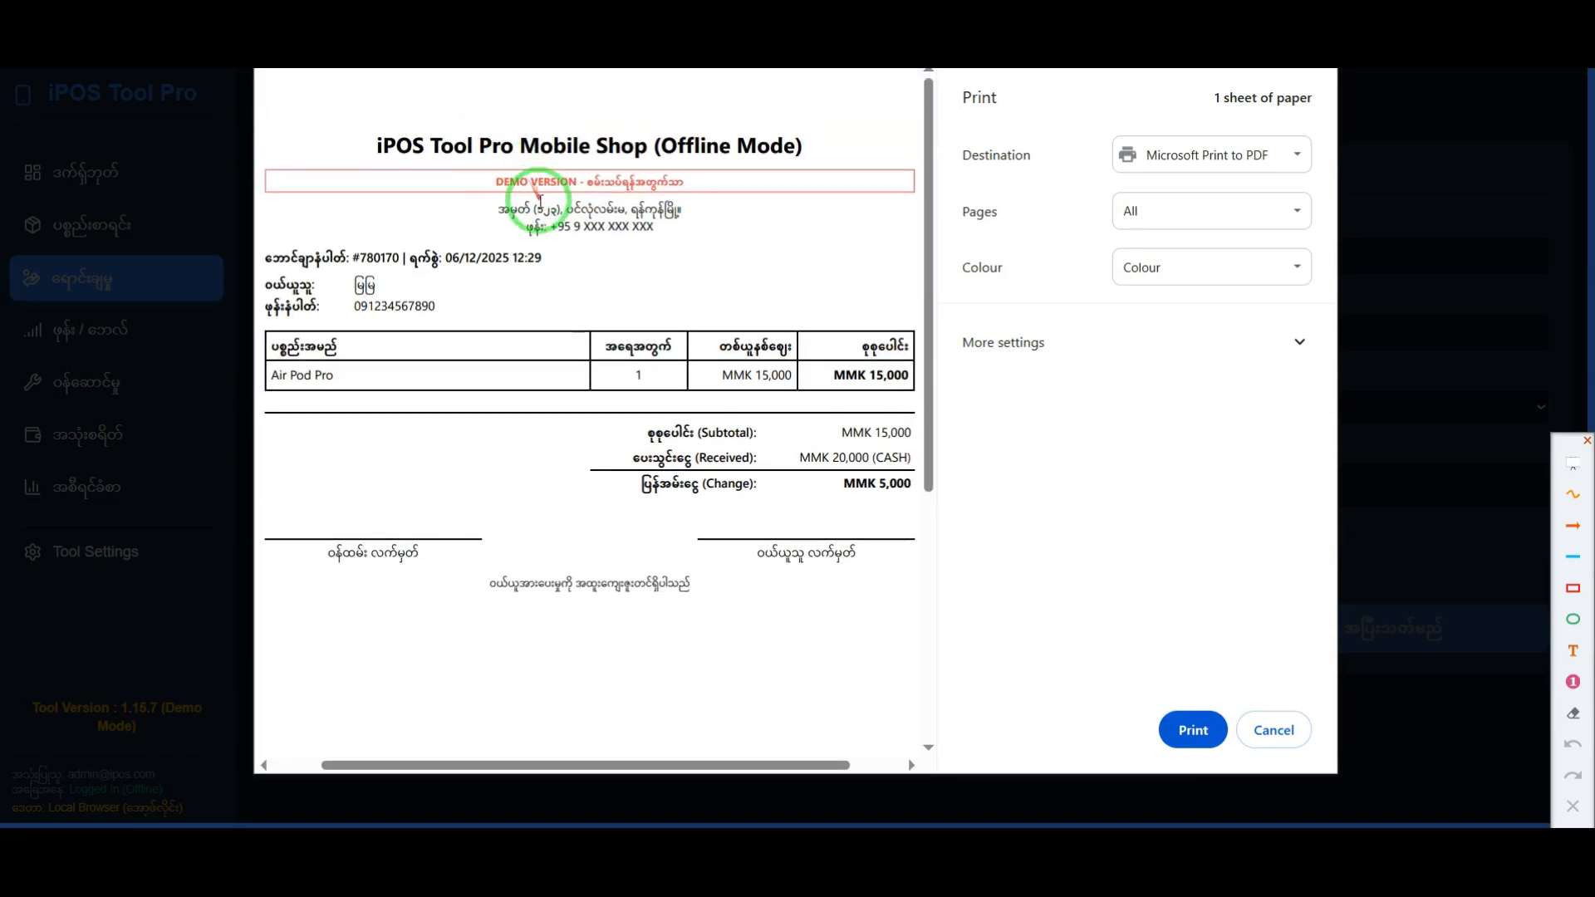
{"action": "scroll", "coordinate": [507, 182], "scroll_direction": "down", "scroll_amount": 3}
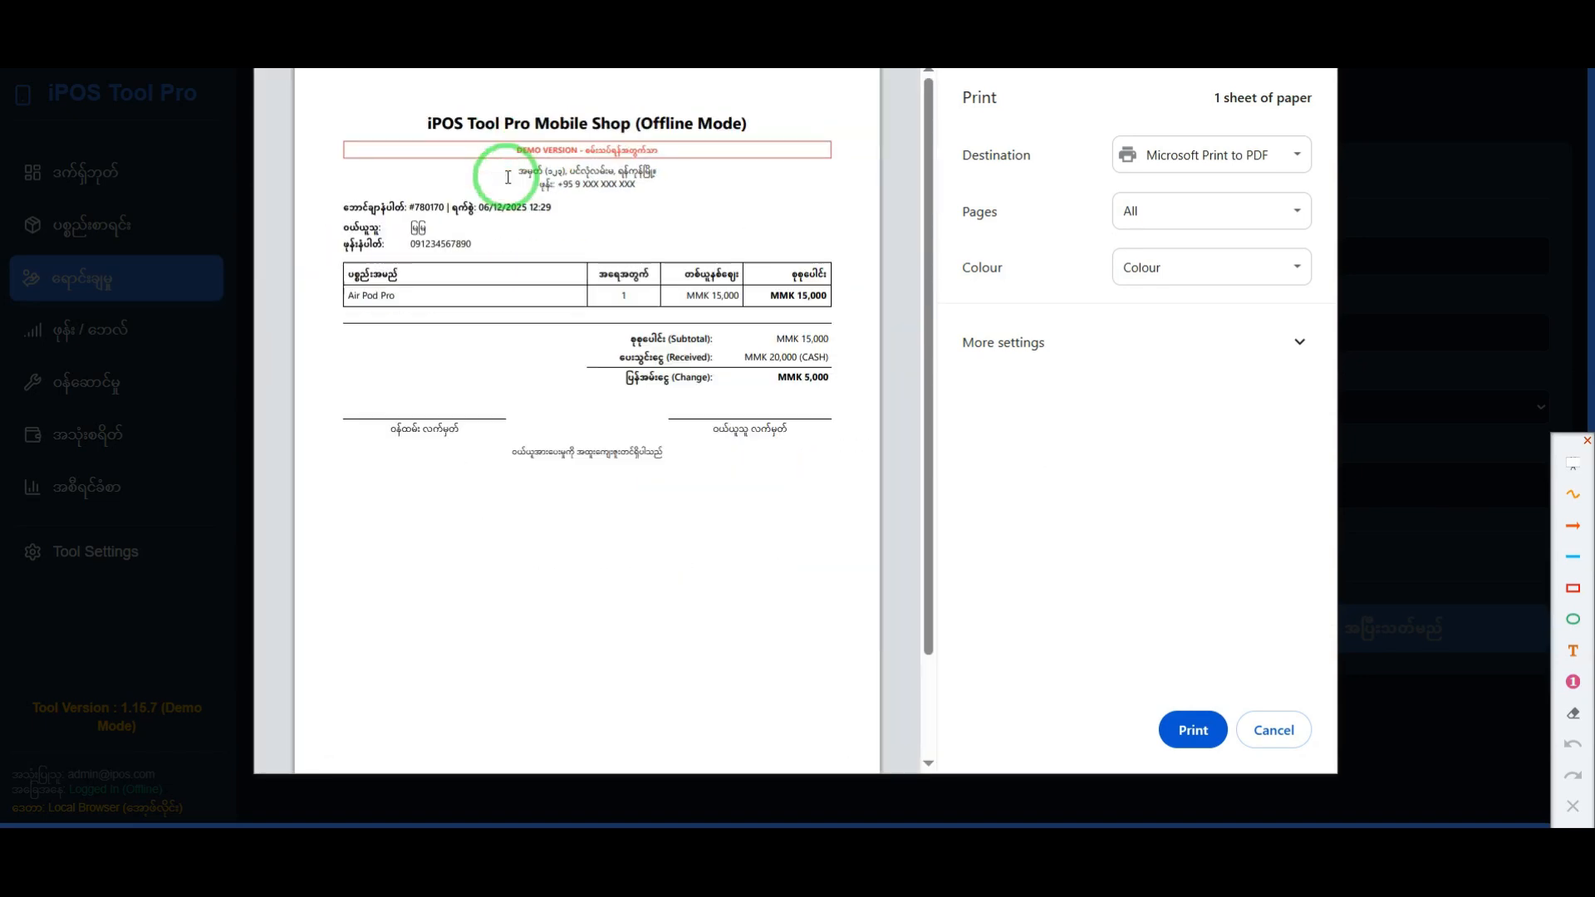
{"action": "left_click", "coordinate": [1576, 598]}
{"action": "mouse_move", "coordinate": [335, 132]}
{"action": "left_mouse_down"}
{"action": "mouse_move", "coordinate": [353, 147]}
{"action": "mouse_move", "coordinate": [847, 167]}
{"action": "left_mouse_up"}
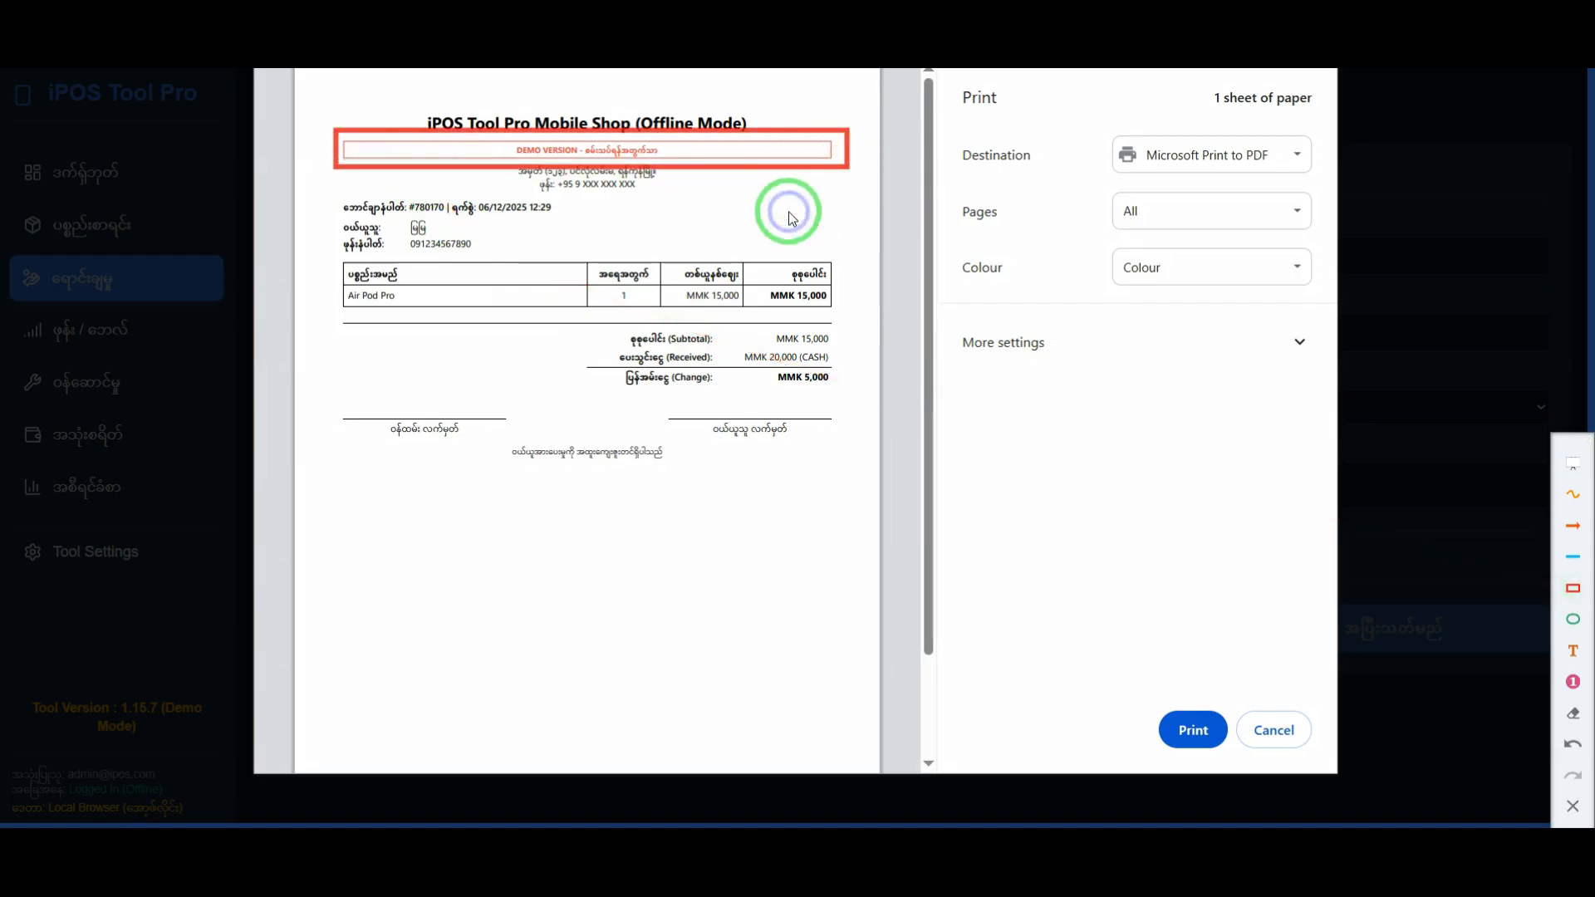
{"action": "left_click", "coordinate": [1582, 812]}
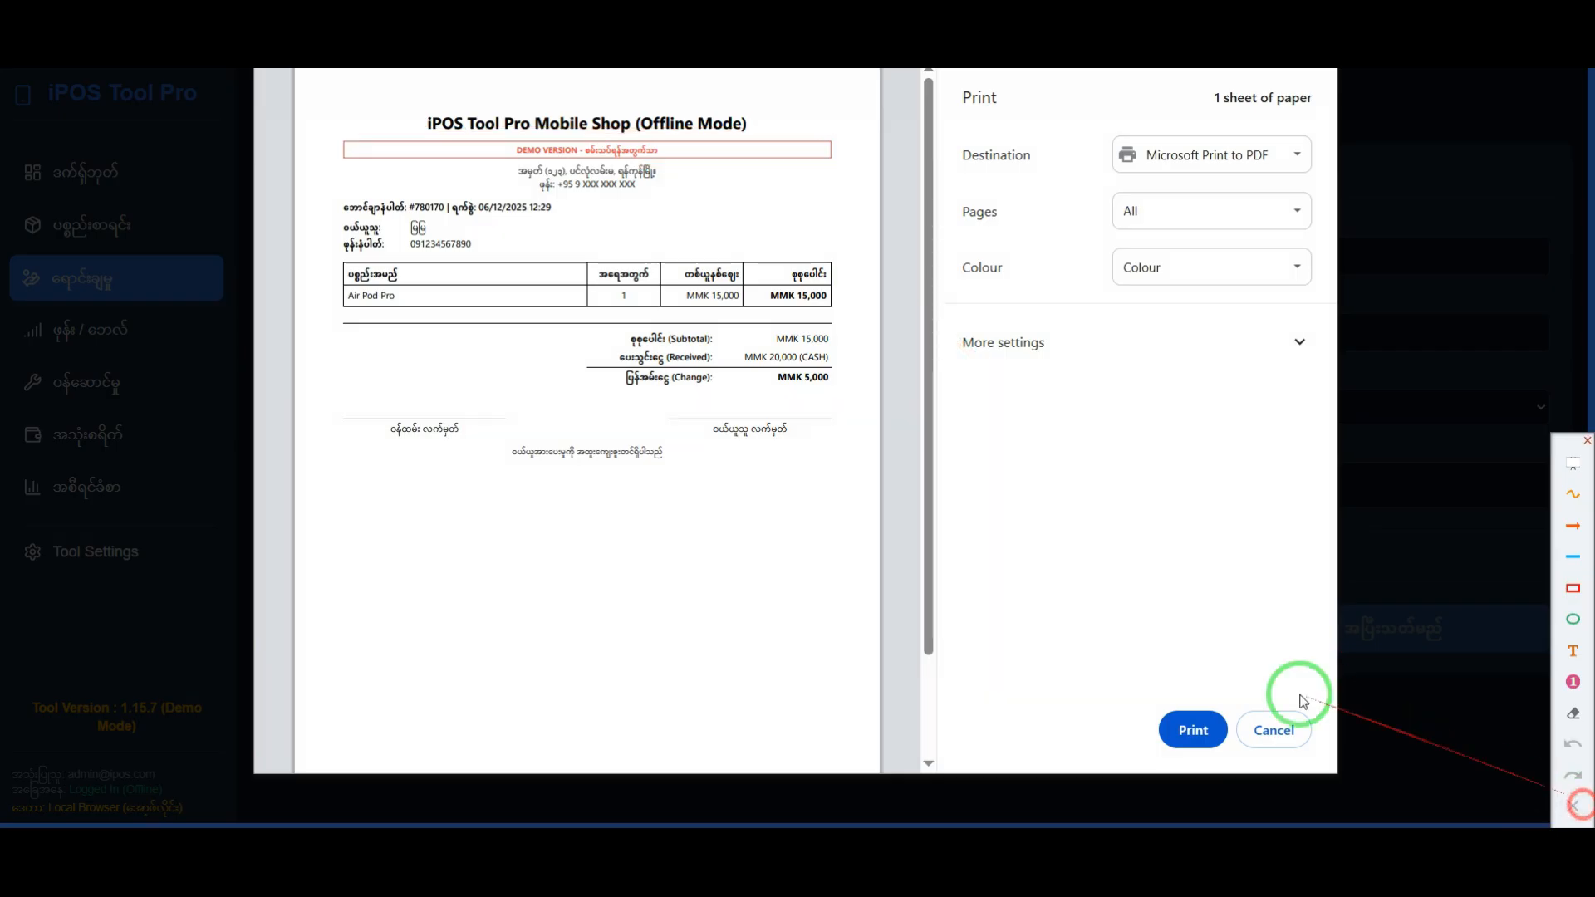
Step: Frame Tool Settings and the receipt's shop header in red, connect the two with another rectangle, and clear all annotations
{"action": "left_click", "coordinate": [1573, 588]}
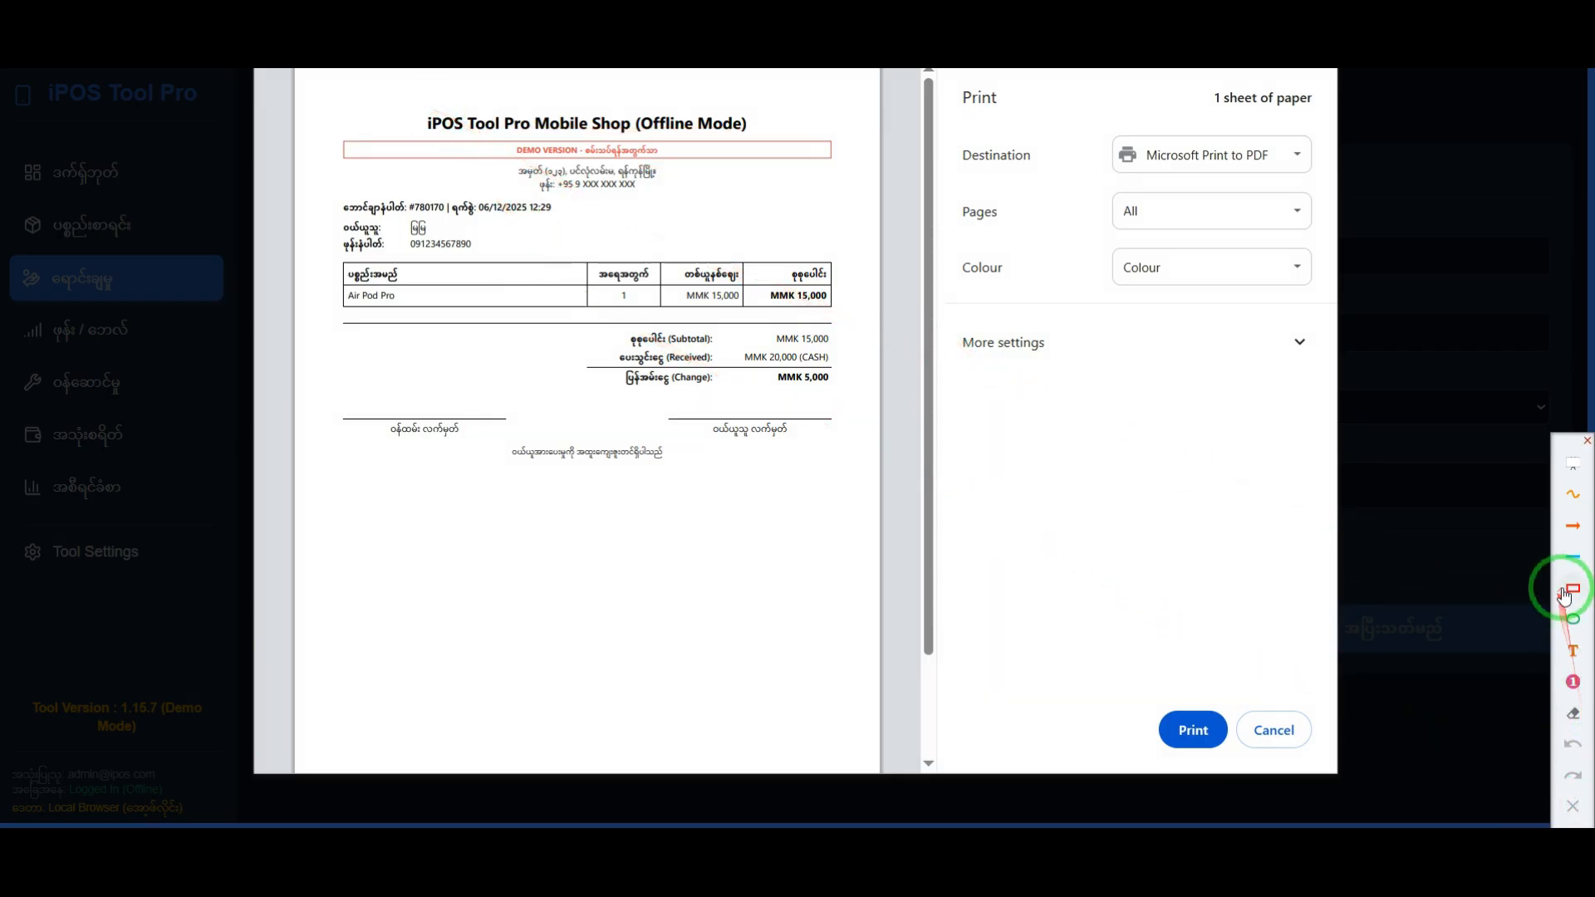
{"action": "left_click_drag", "start_coordinate": [14, 520], "coordinate": [165, 580]}
{"action": "left_click_drag", "start_coordinate": [347, 94], "coordinate": [841, 193]}
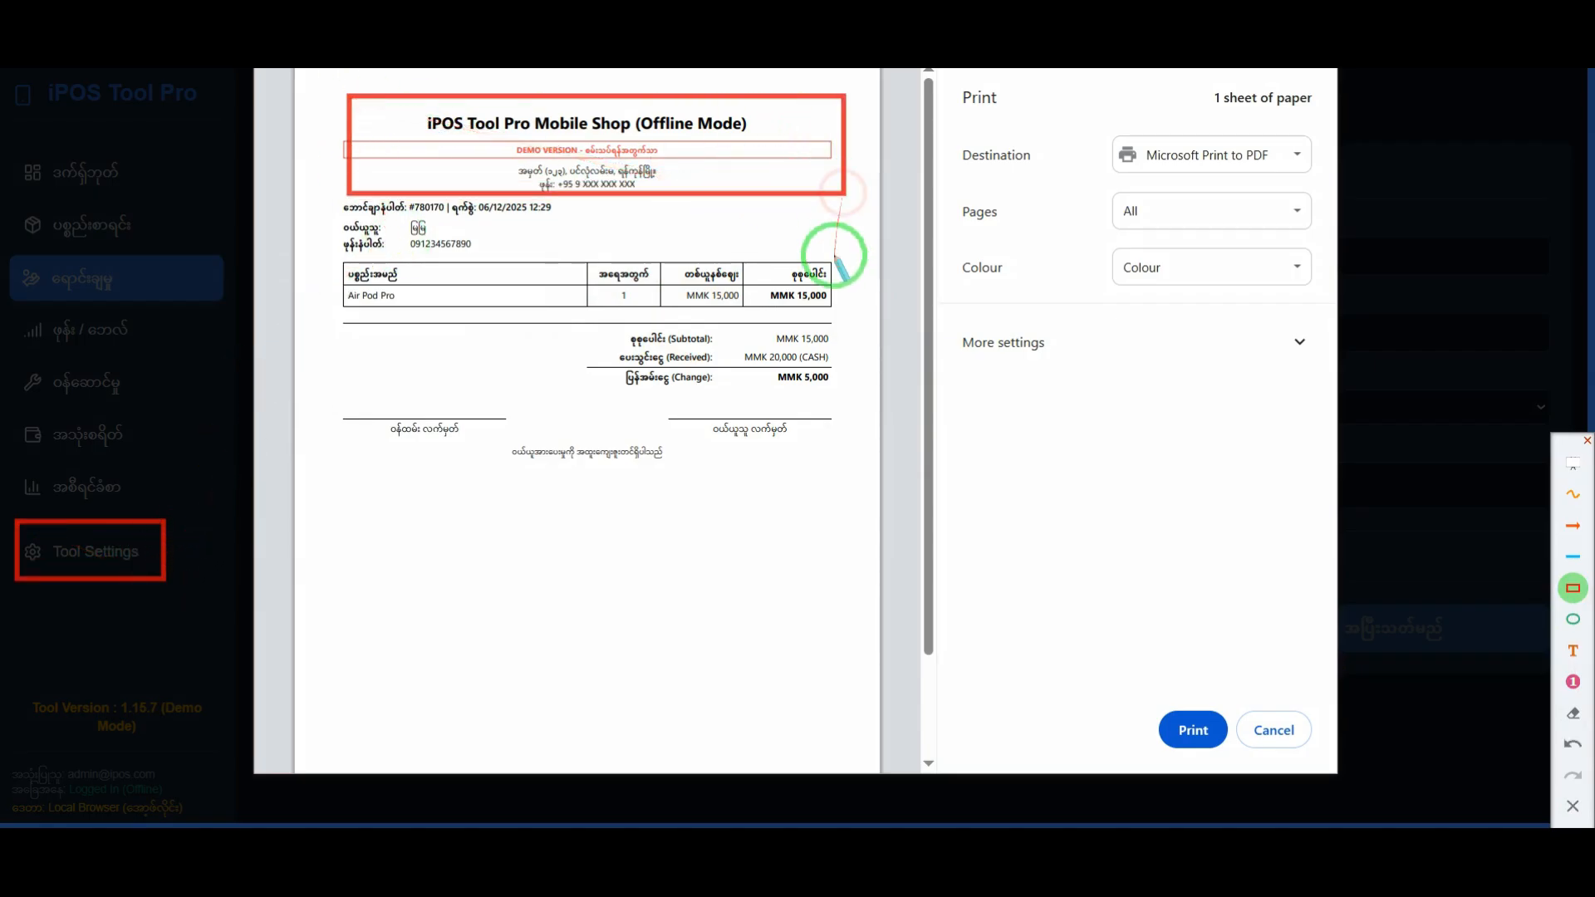
{"action": "left_click_drag", "start_coordinate": [87, 523], "coordinate": [347, 195]}
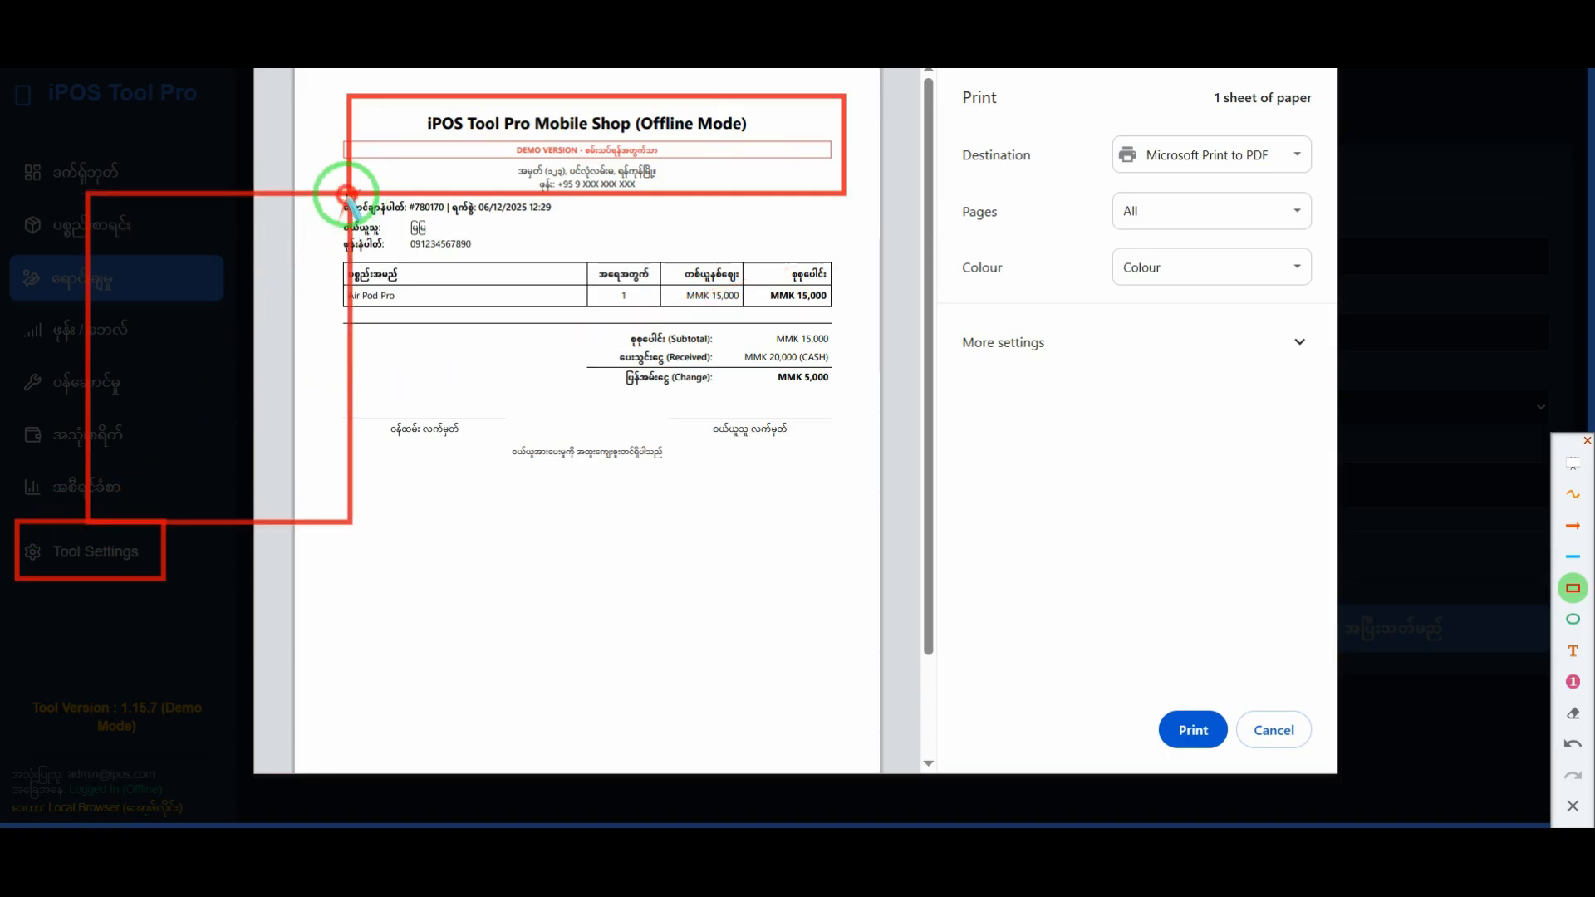
{"action": "right_click", "coordinate": [455, 323]}
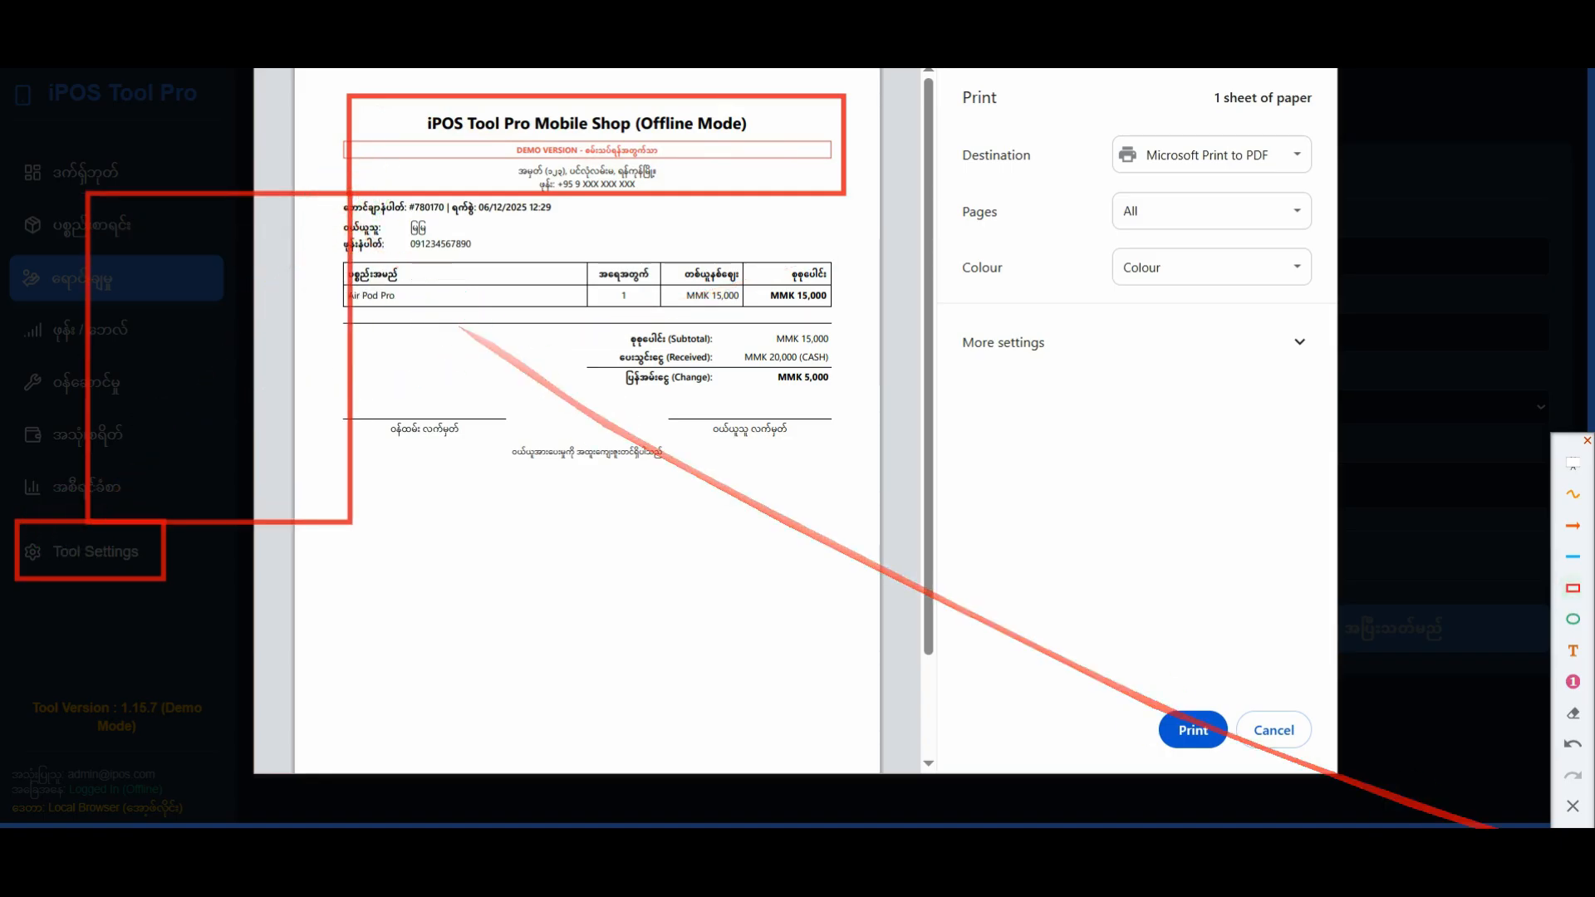
{"action": "left_click", "coordinate": [1573, 812]}
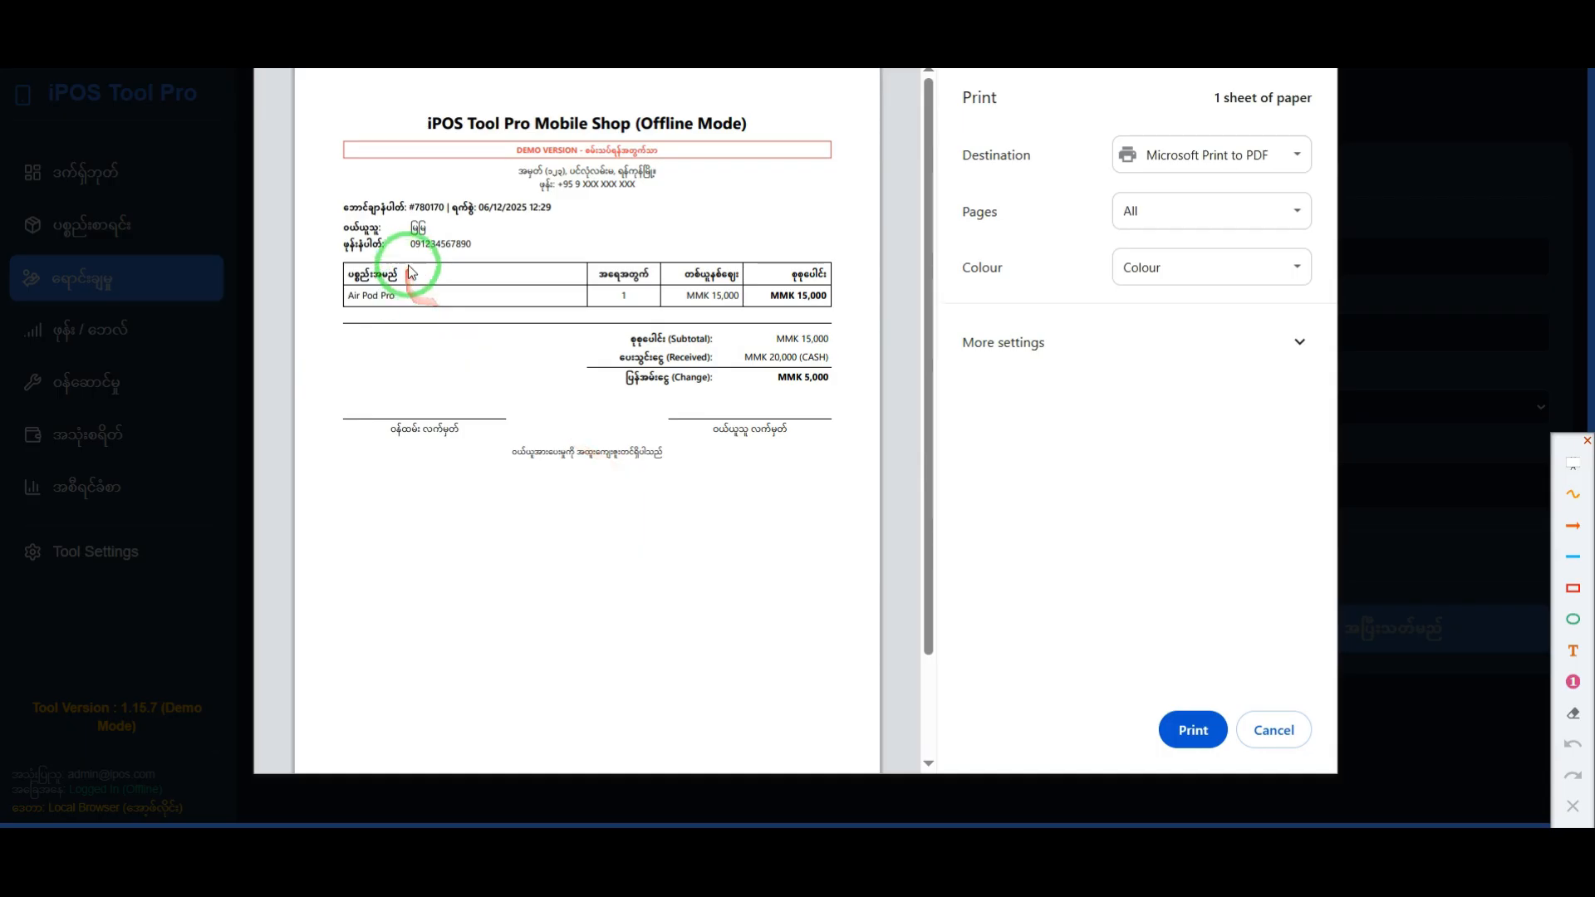
Step: Examine the receipt's bill number and date, item name, quantity, unit price and line total, highlighting them in turn
{"action": "scroll", "coordinate": [392, 221], "scroll_direction": "up", "scroll_amount": 4, "text": "ctrl"}
{"action": "scroll", "coordinate": [392, 222], "scroll_direction": "down", "scroll_amount": 3, "text": "ctrl"}
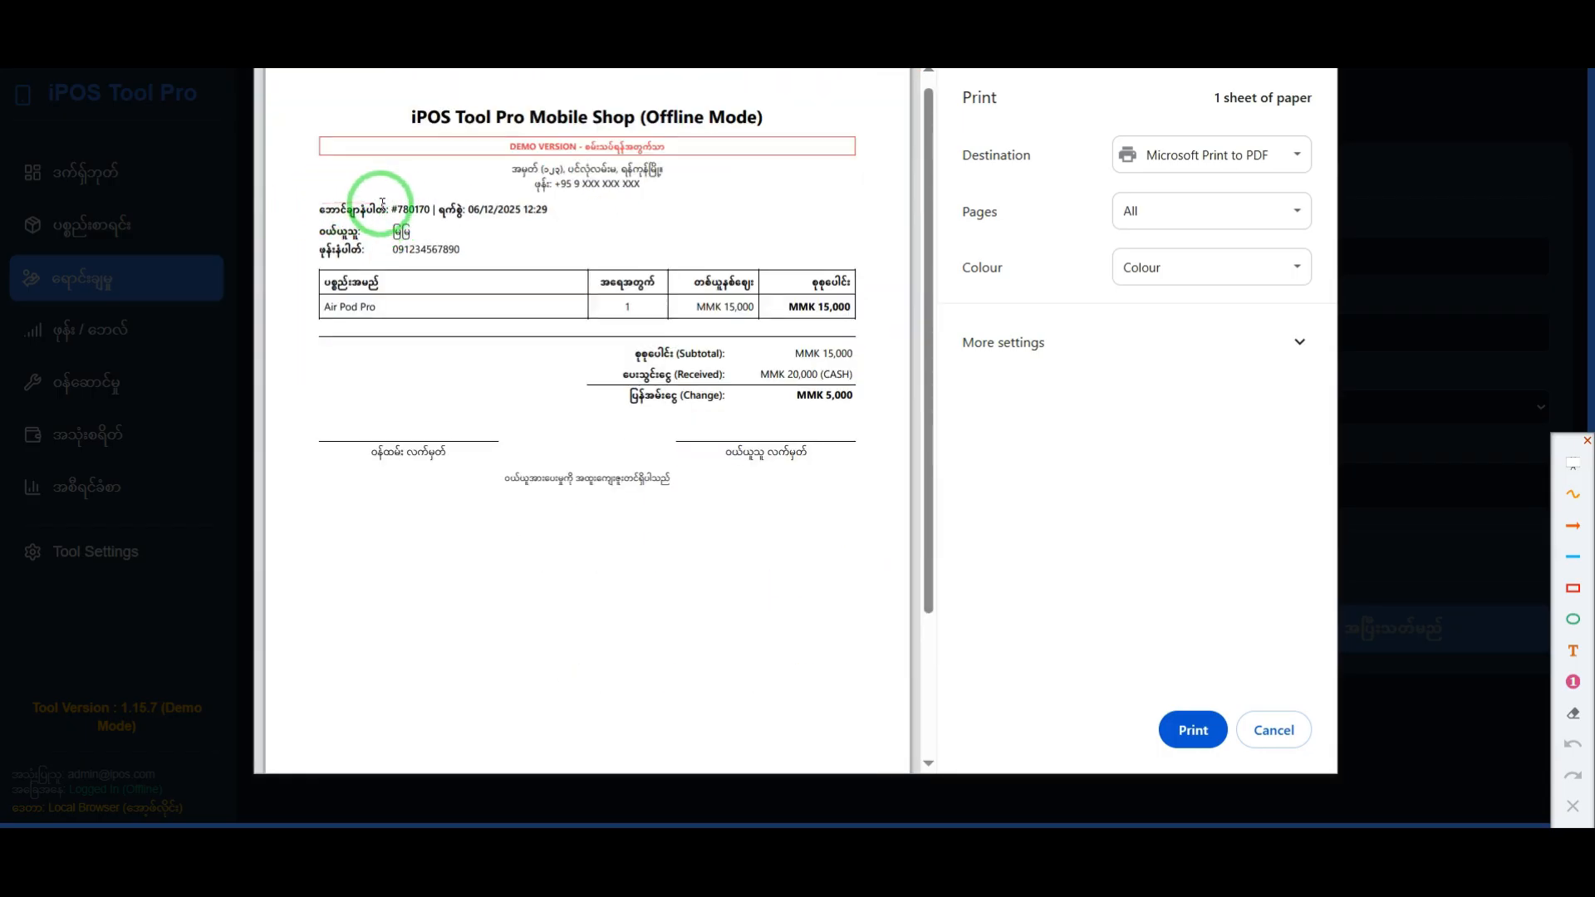
{"action": "left_click_drag", "start_coordinate": [394, 204], "coordinate": [552, 213]}
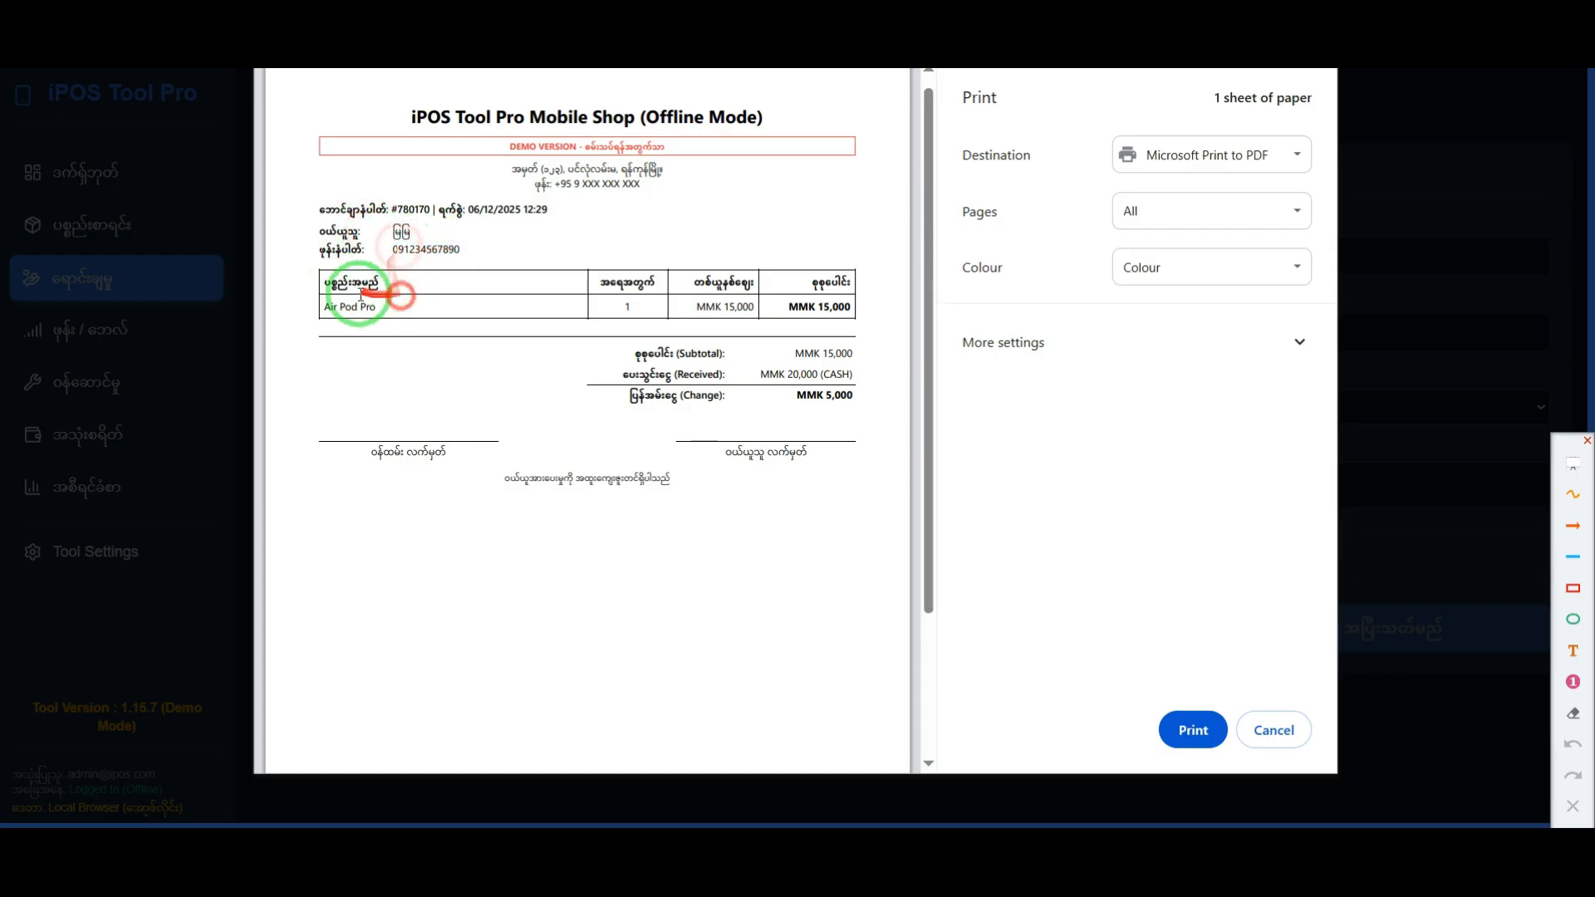
{"action": "left_click_drag", "start_coordinate": [326, 307], "coordinate": [375, 309]}
{"action": "left_click_drag", "start_coordinate": [636, 305], "coordinate": [726, 306]}
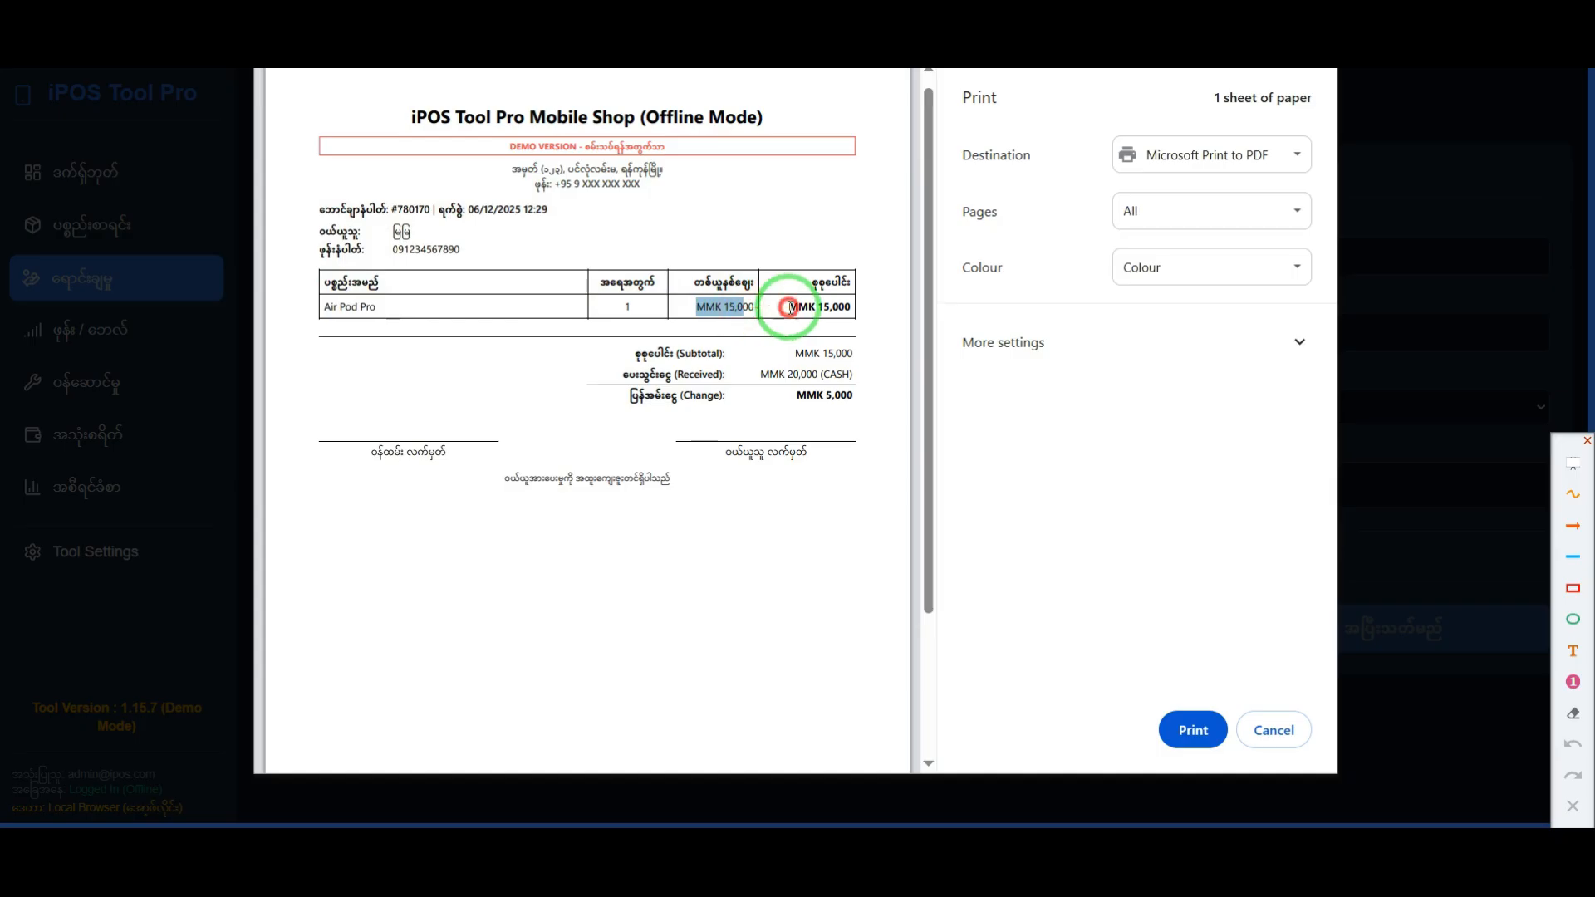
{"action": "left_click_drag", "start_coordinate": [789, 308], "coordinate": [850, 308]}
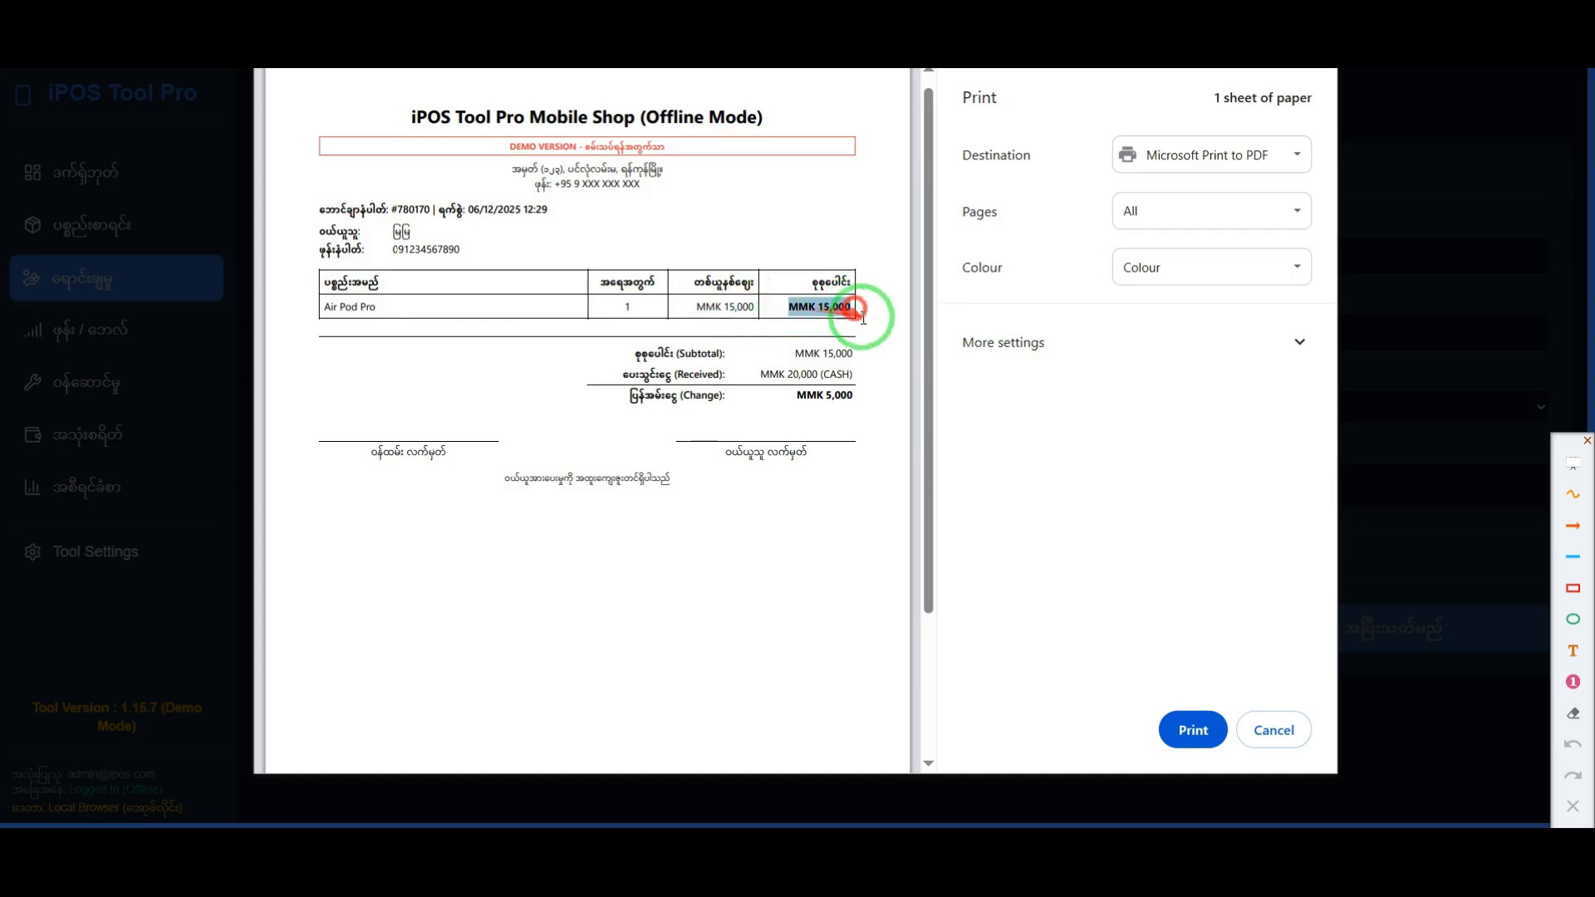
Step: Frame the receipt's subtotal, received and change rows in red, and draw orange arrows to the received and change amounts
{"action": "left_click", "coordinate": [1574, 588]}
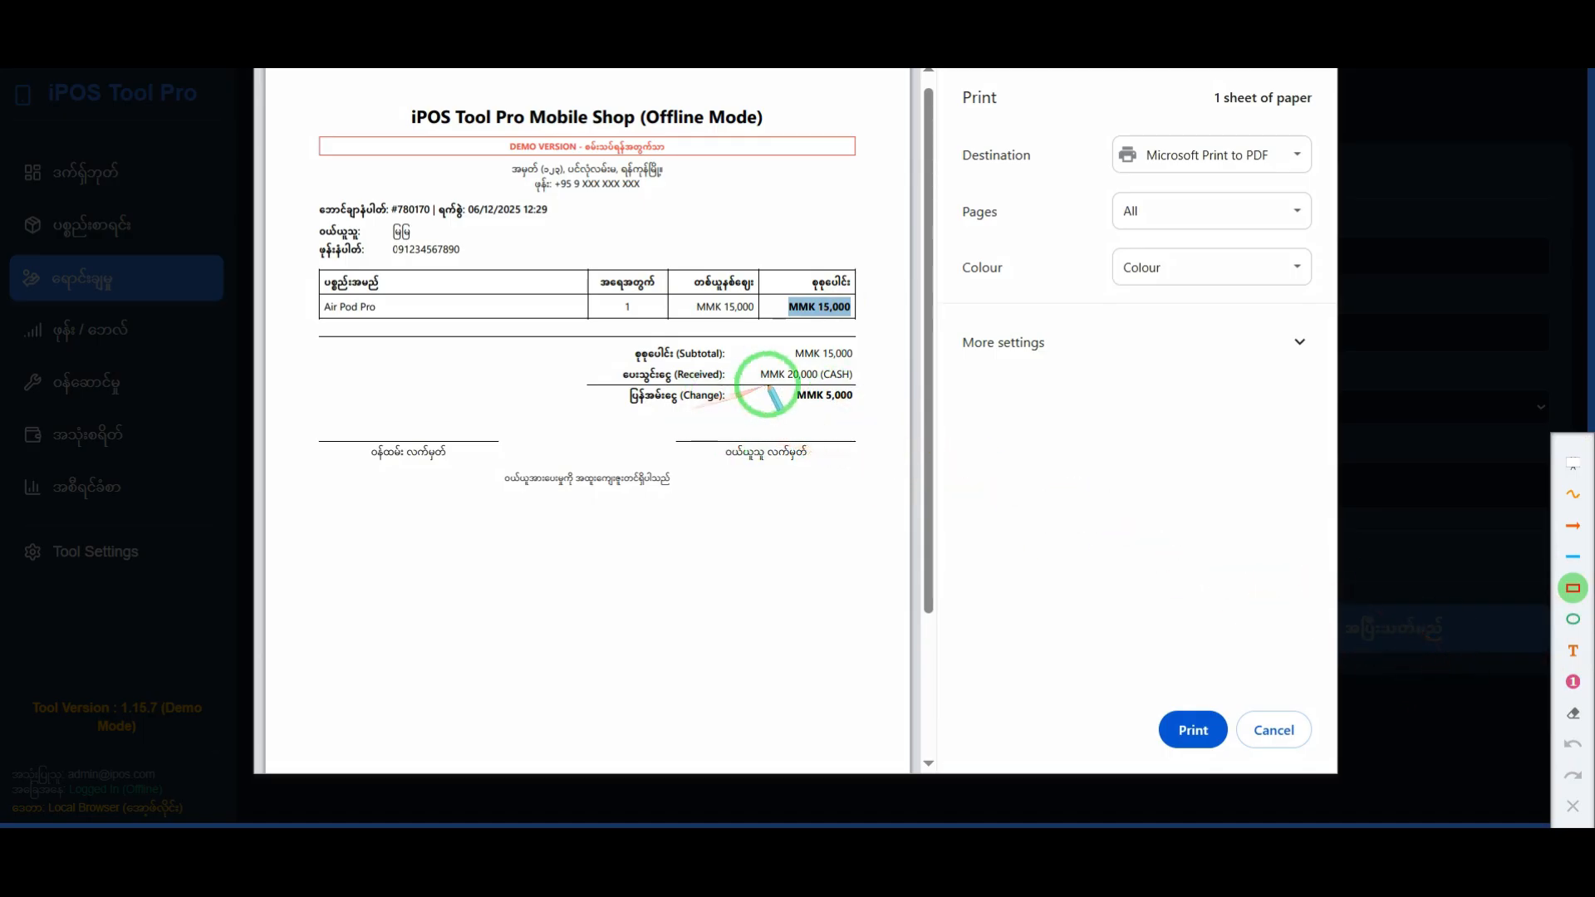
{"action": "scroll", "coordinate": [771, 397], "scroll_direction": "up", "scroll_amount": 3}
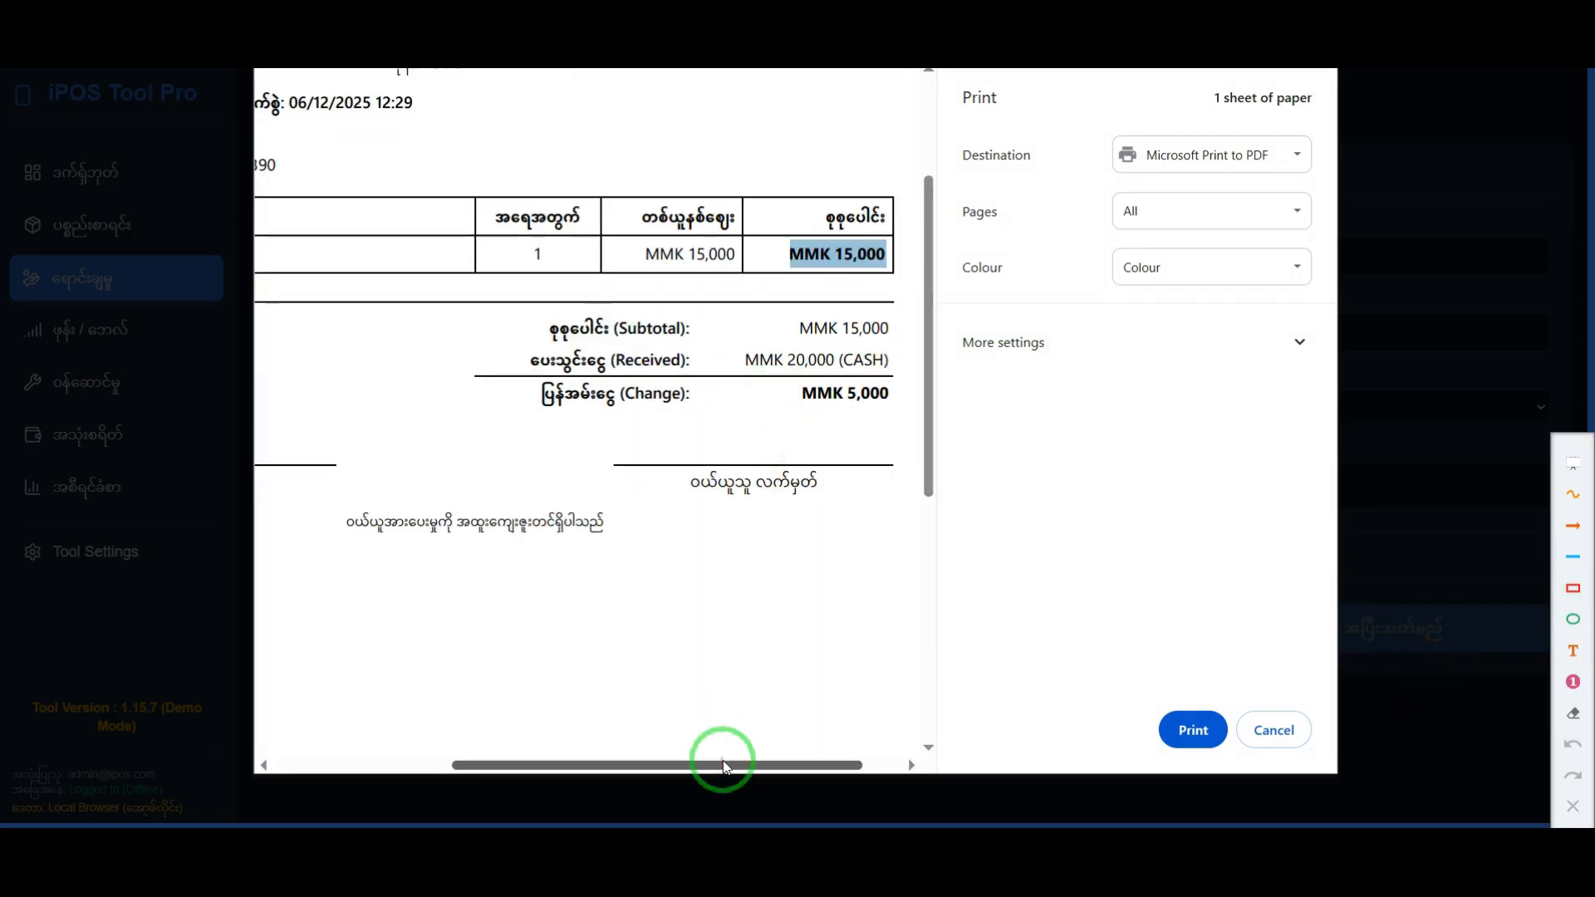
{"action": "left_click_drag", "start_coordinate": [722, 764], "coordinate": [781, 764]}
{"action": "left_click", "coordinate": [1572, 588]}
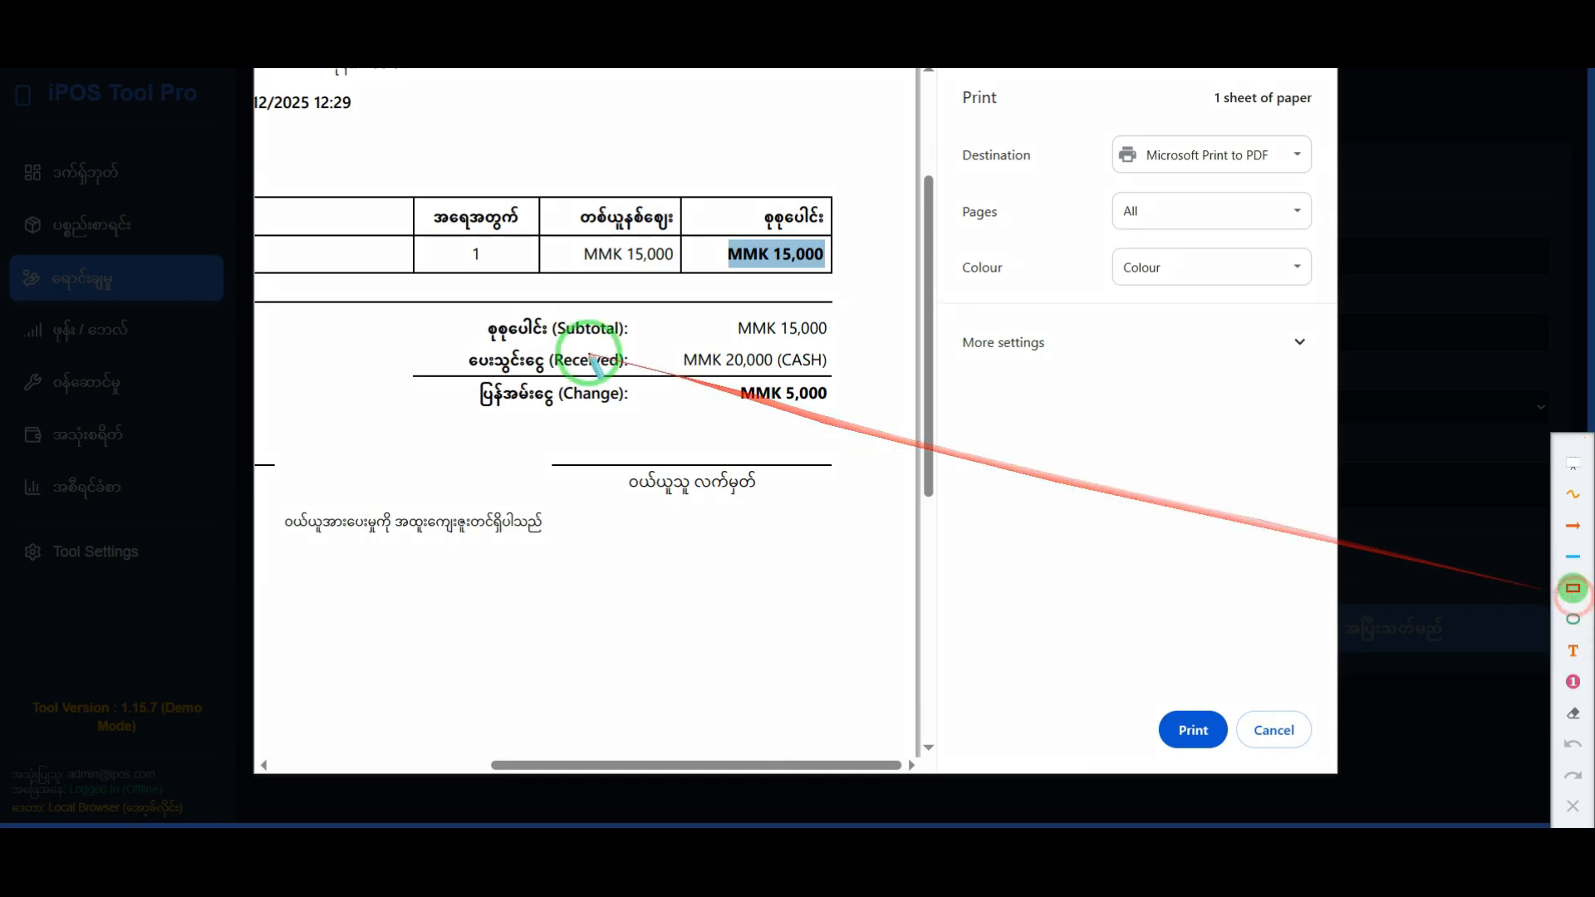
{"action": "mouse_move", "coordinate": [471, 312]}
{"action": "left_mouse_down"}
{"action": "mouse_move", "coordinate": [851, 348]}
{"action": "mouse_move", "coordinate": [815, 371]}
{"action": "mouse_move", "coordinate": [845, 380]}
{"action": "mouse_move", "coordinate": [847, 428]}
{"action": "left_mouse_up"}
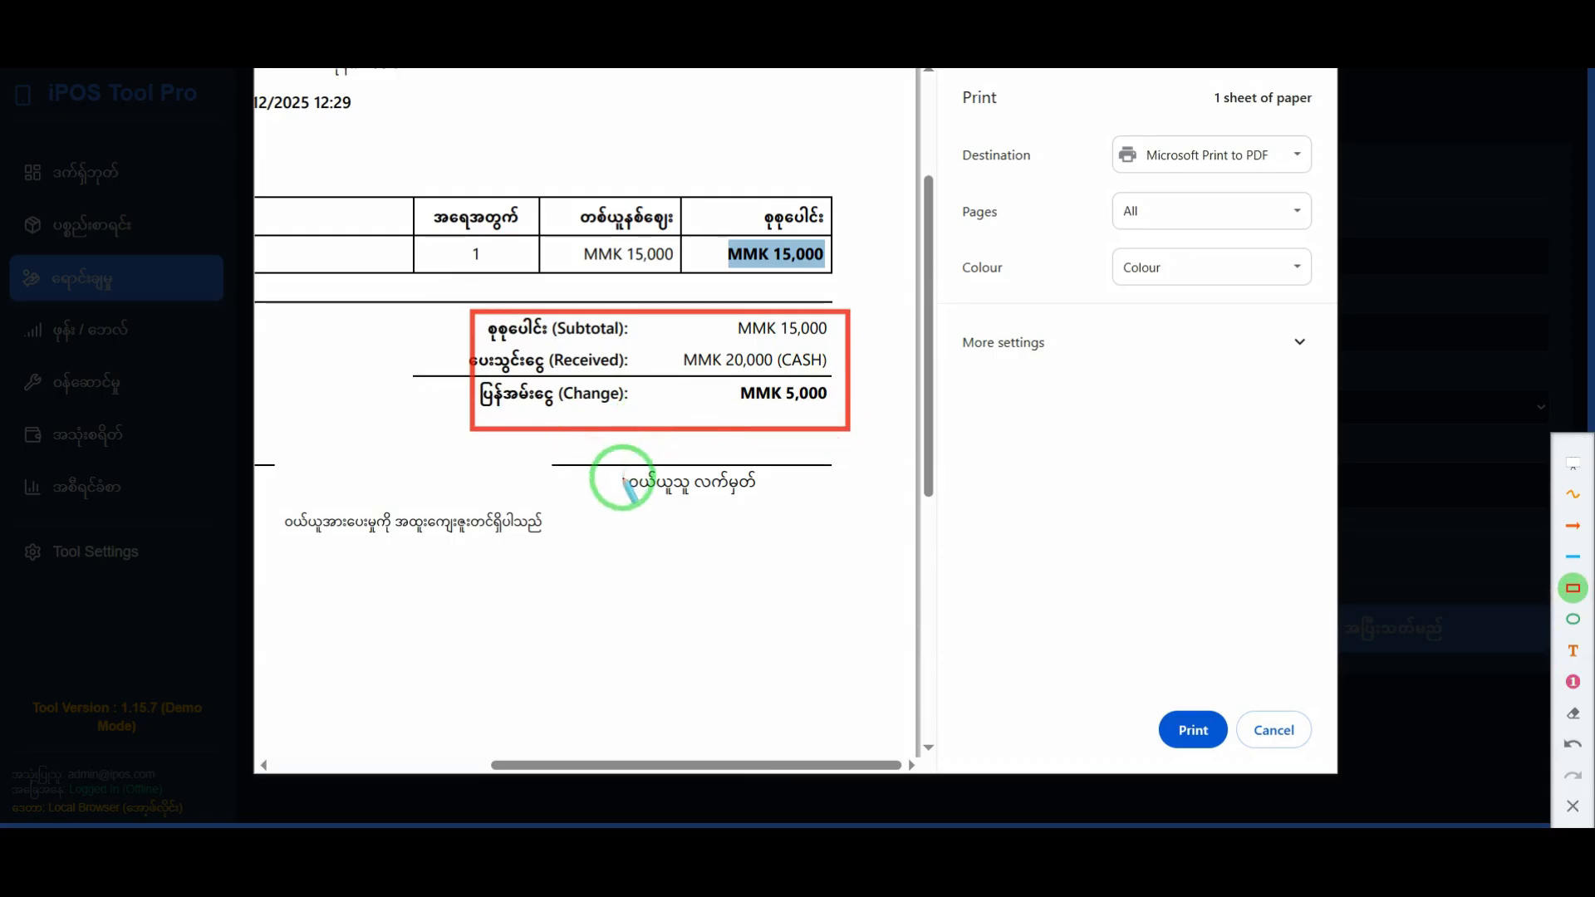
{"action": "left_click", "coordinate": [1572, 525]}
{"action": "mouse_move", "coordinate": [961, 407]}
{"action": "left_mouse_down"}
{"action": "mouse_move", "coordinate": [873, 395]}
{"action": "mouse_move", "coordinate": [822, 363]}
{"action": "left_mouse_up"}
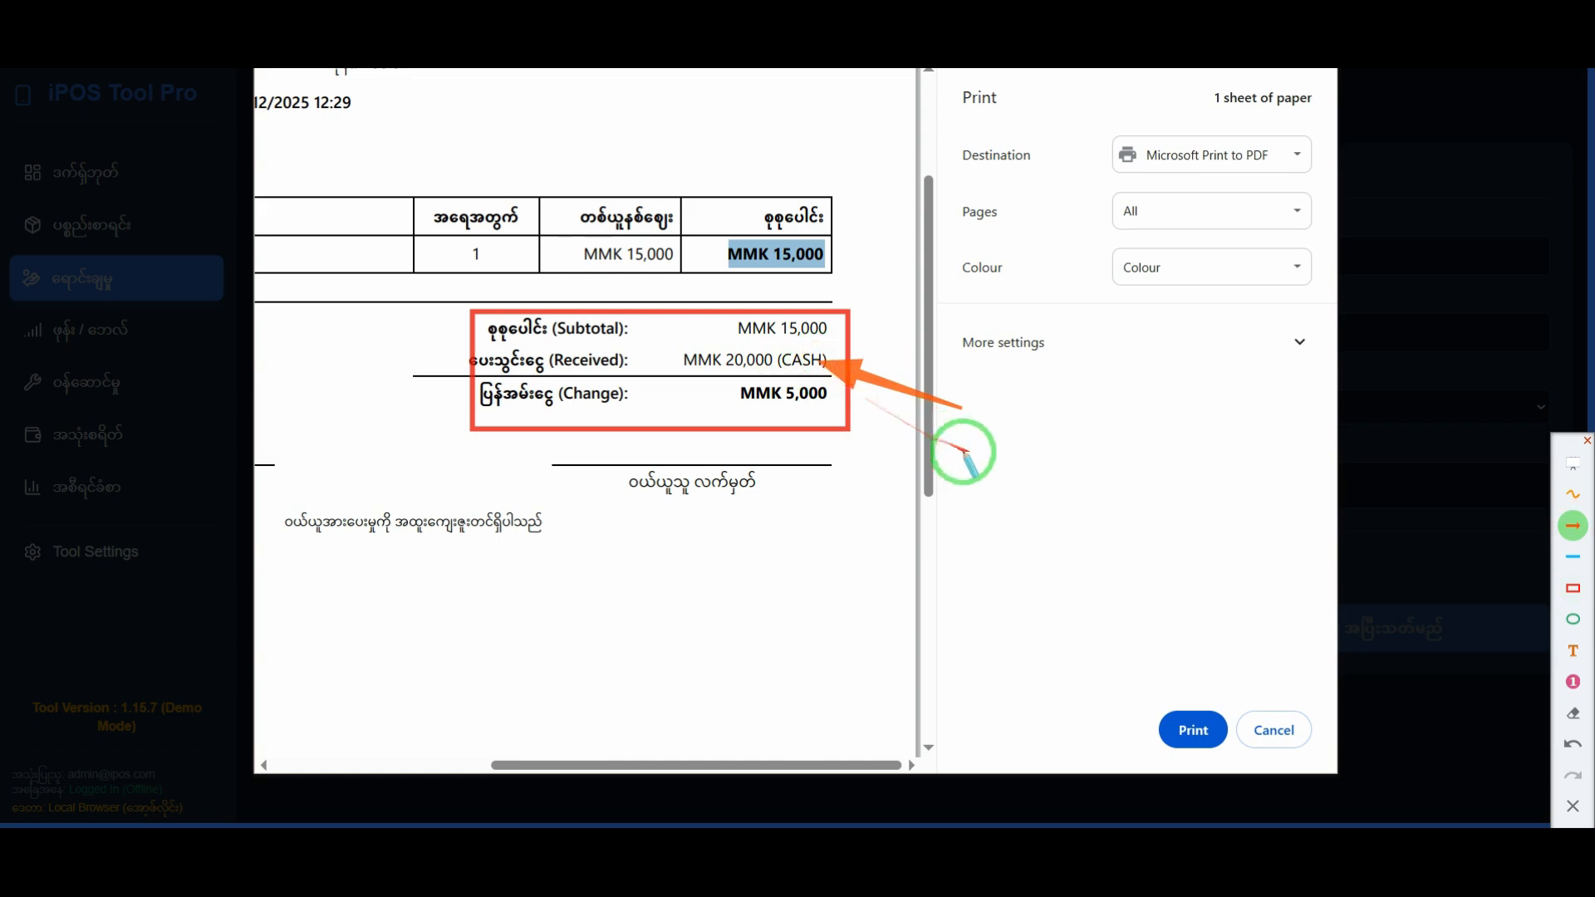
{"action": "left_click_drag", "start_coordinate": [932, 463], "coordinate": [828, 405]}
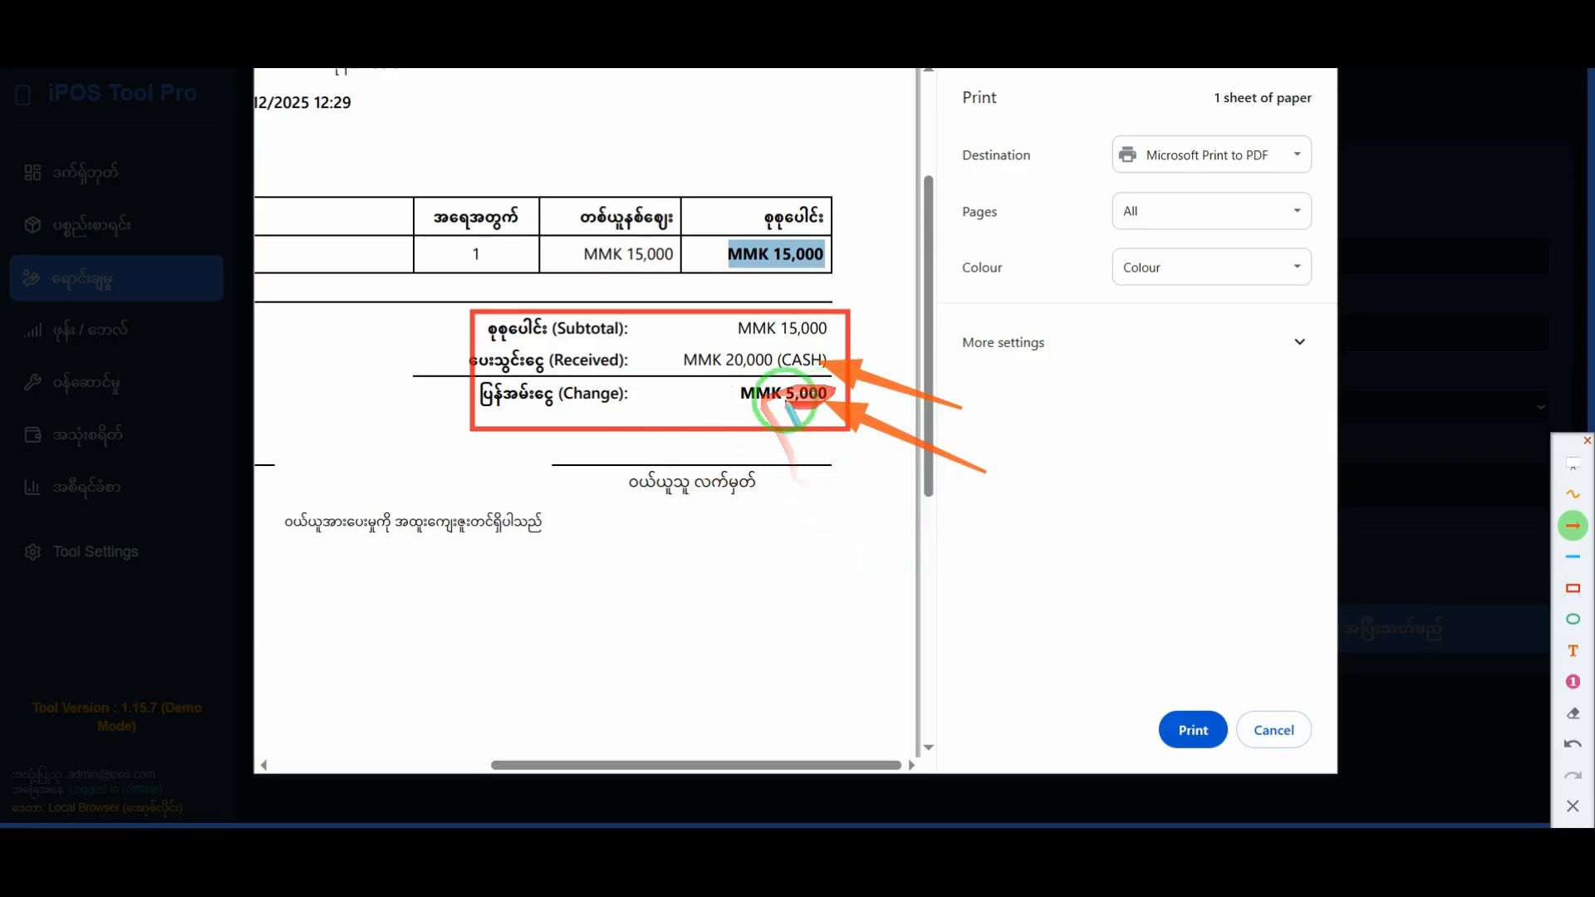
Step: Draw an orange arrow to the receipt's customer signature line, clear all annotations, and leave drawing mode
{"action": "left_click_drag", "start_coordinate": [986, 579], "coordinate": [768, 488]}
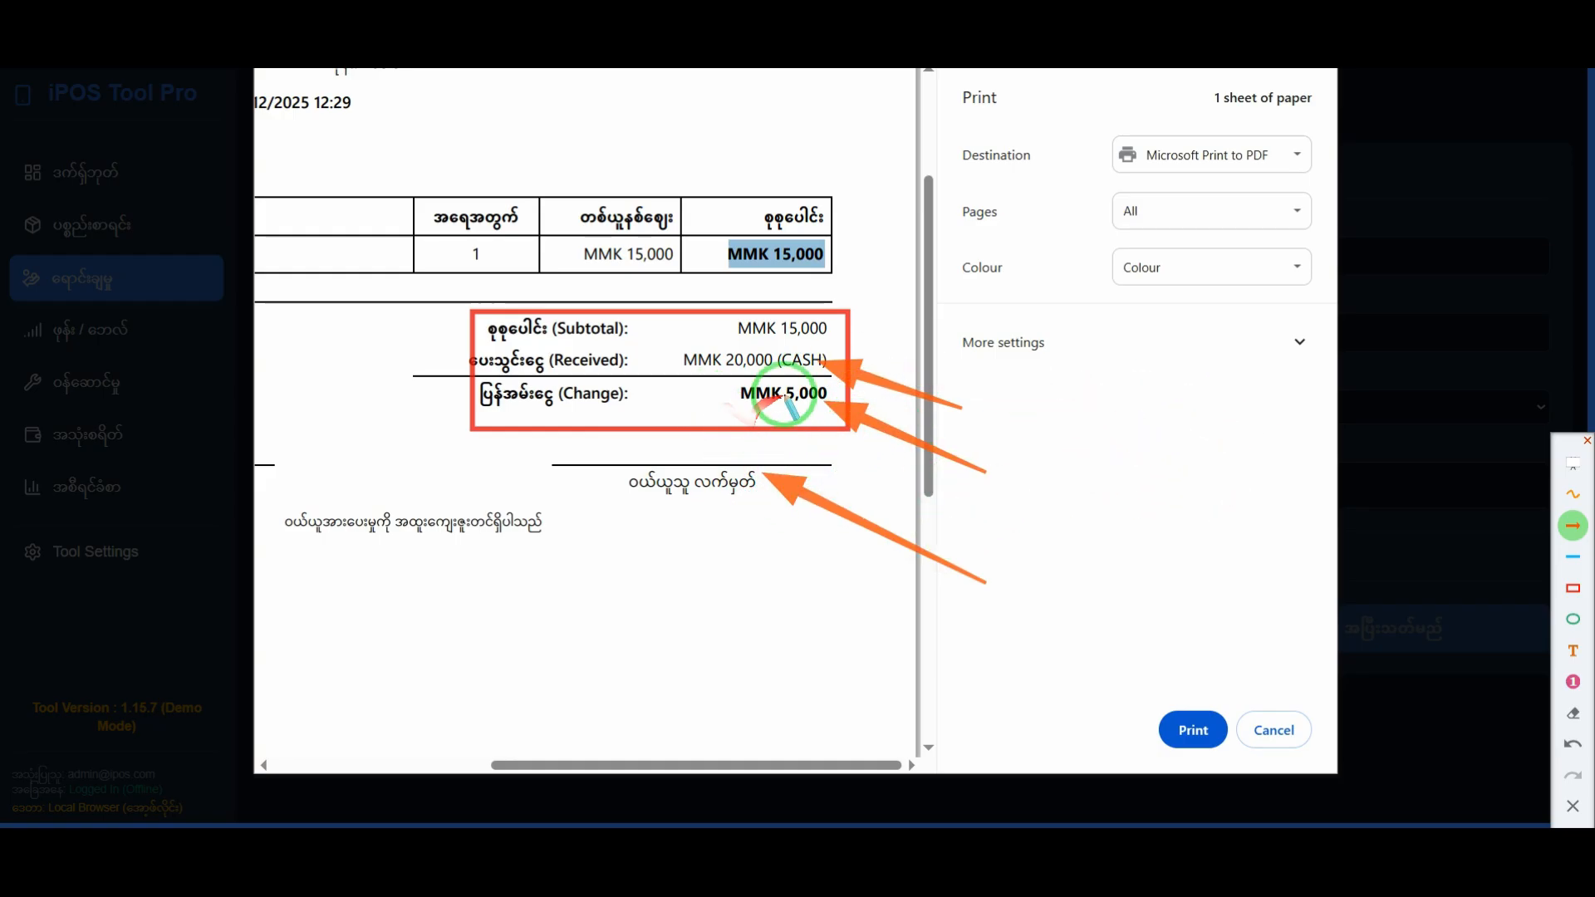
{"action": "left_click", "coordinate": [1571, 805]}
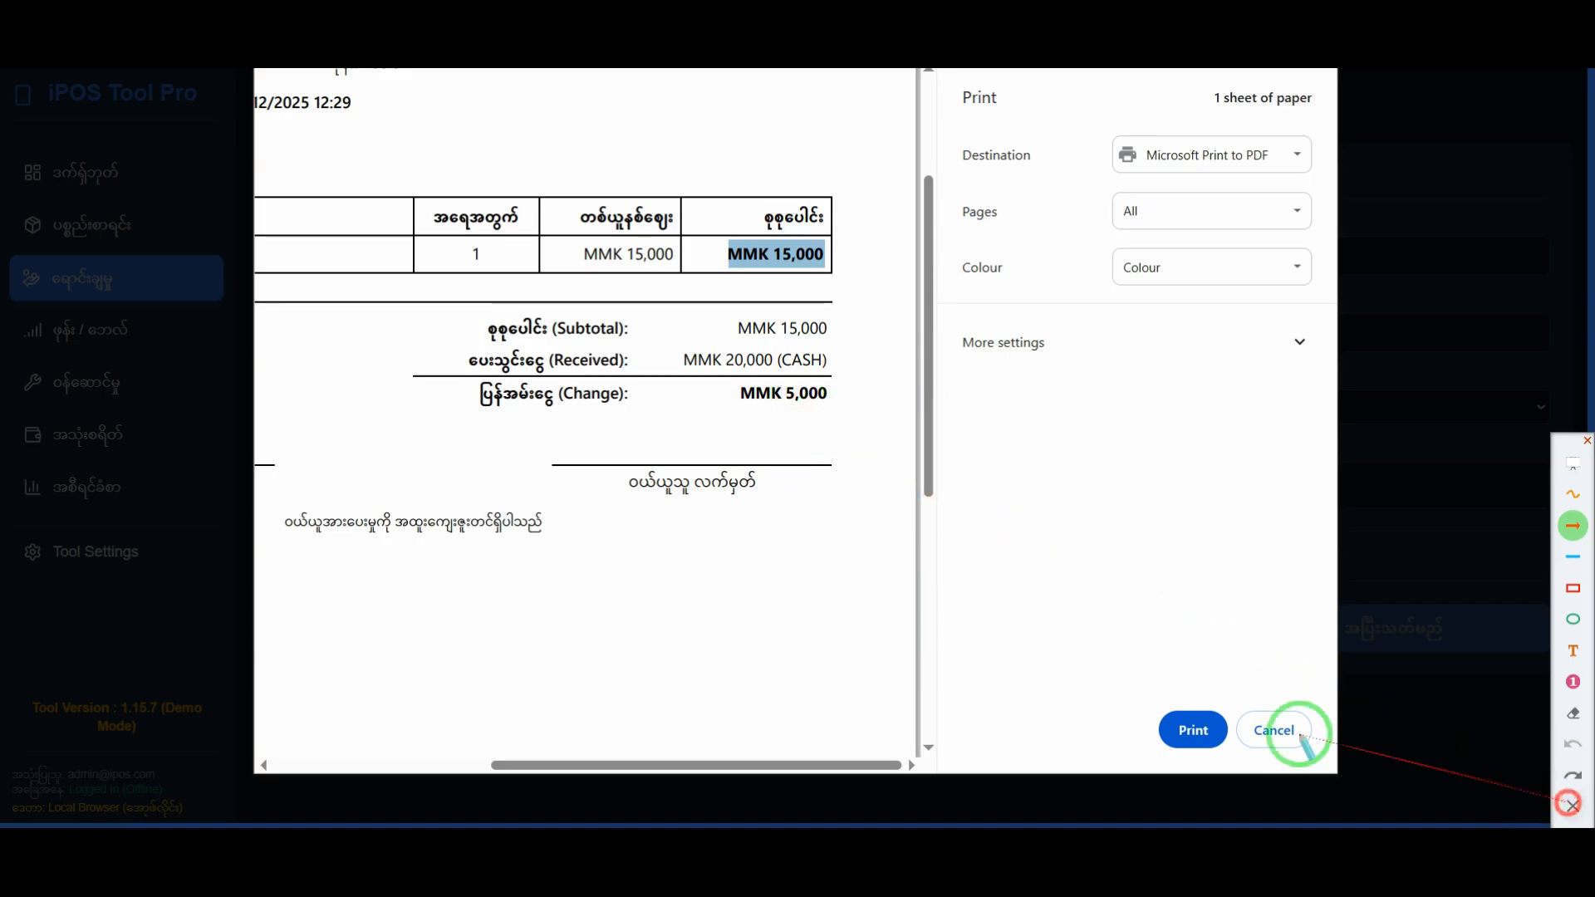
{"action": "right_click", "coordinate": [841, 534]}
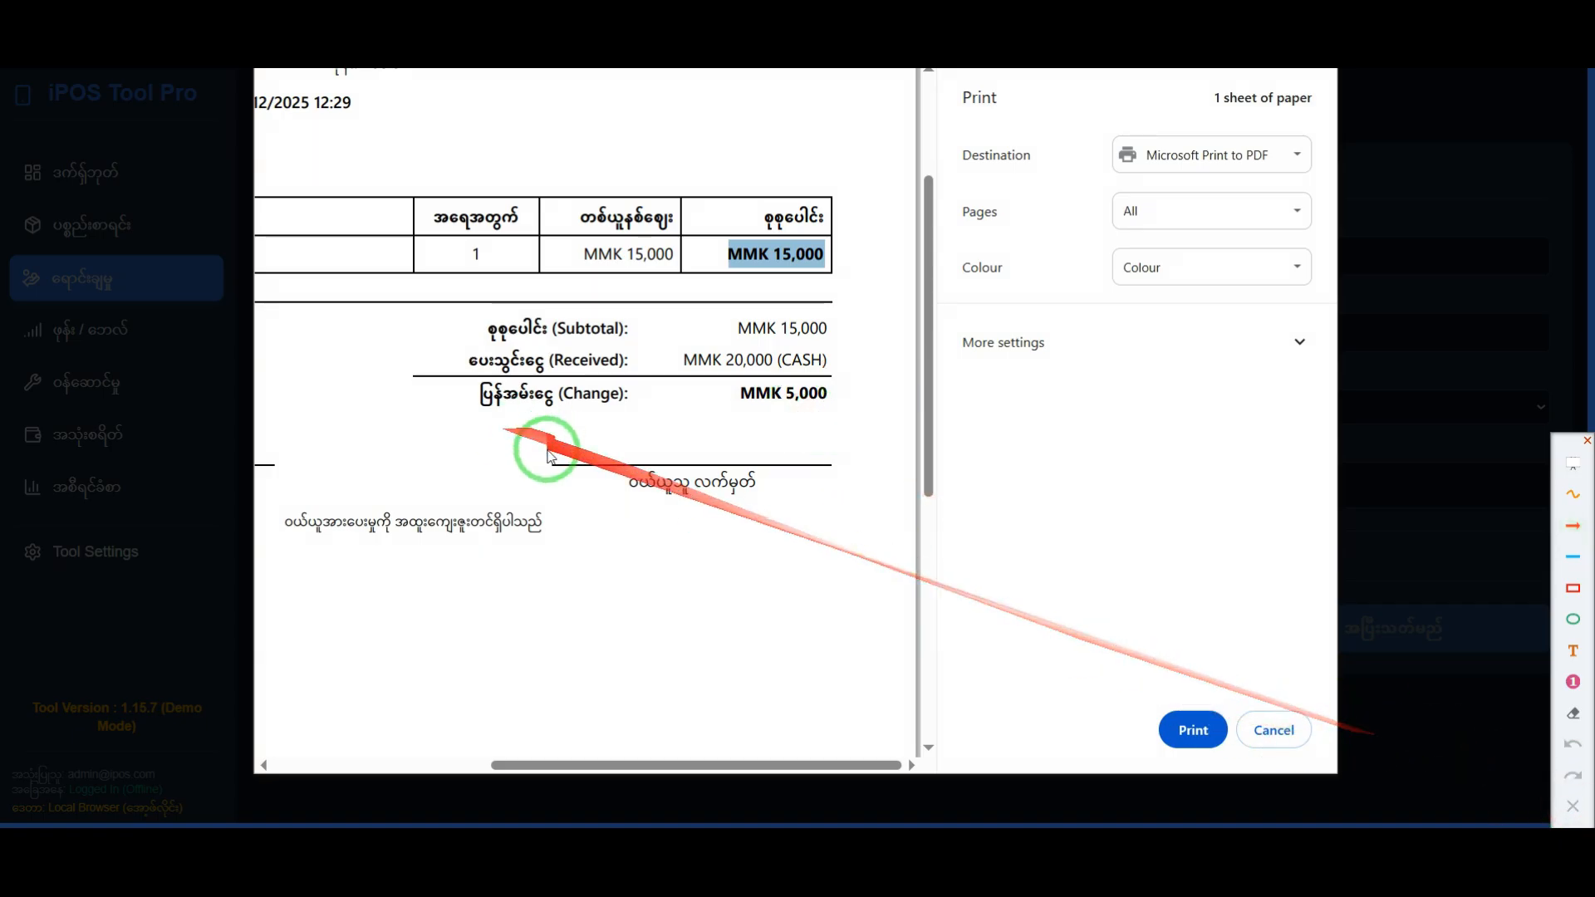
Step: Frame the receipt's closing thank-you line in red, draw another rectangle in the blank area below it, and clear both
{"action": "scroll", "coordinate": [543, 459], "scroll_direction": "down", "scroll_amount": 3}
{"action": "scroll", "coordinate": [529, 466], "scroll_direction": "up", "scroll_amount": 1}
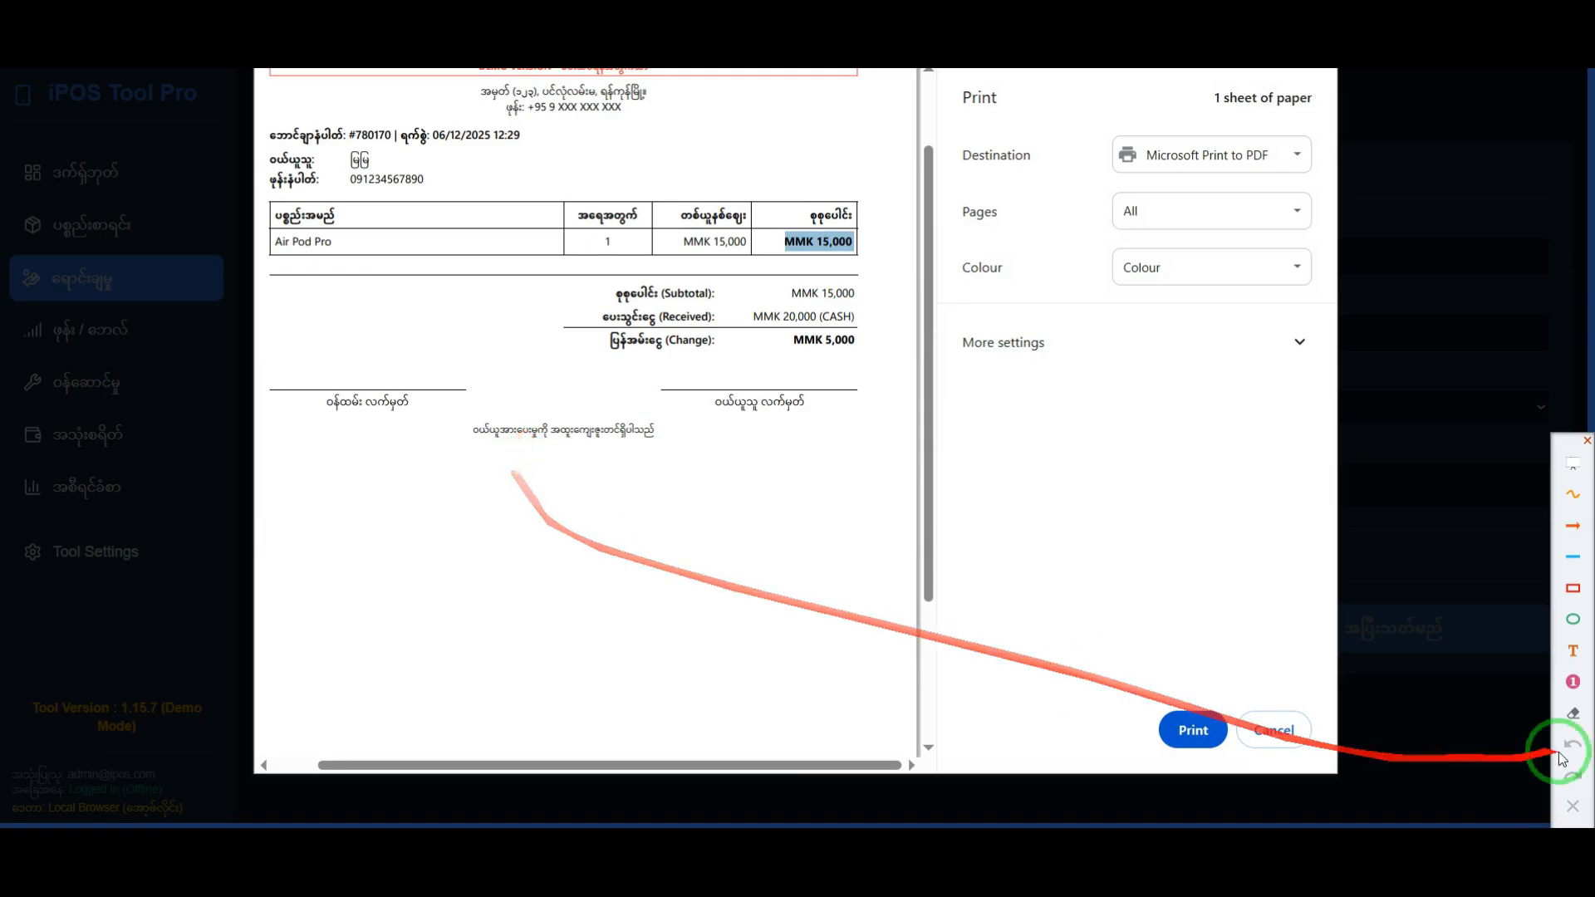
{"action": "left_click", "coordinate": [1573, 589]}
{"action": "mouse_move", "coordinate": [464, 416]}
{"action": "left_mouse_down"}
{"action": "mouse_move", "coordinate": [687, 458]}
{"action": "mouse_move", "coordinate": [659, 461]}
{"action": "left_mouse_up"}
{"action": "left_click_drag", "start_coordinate": [911, 608], "coordinate": [649, 502]}
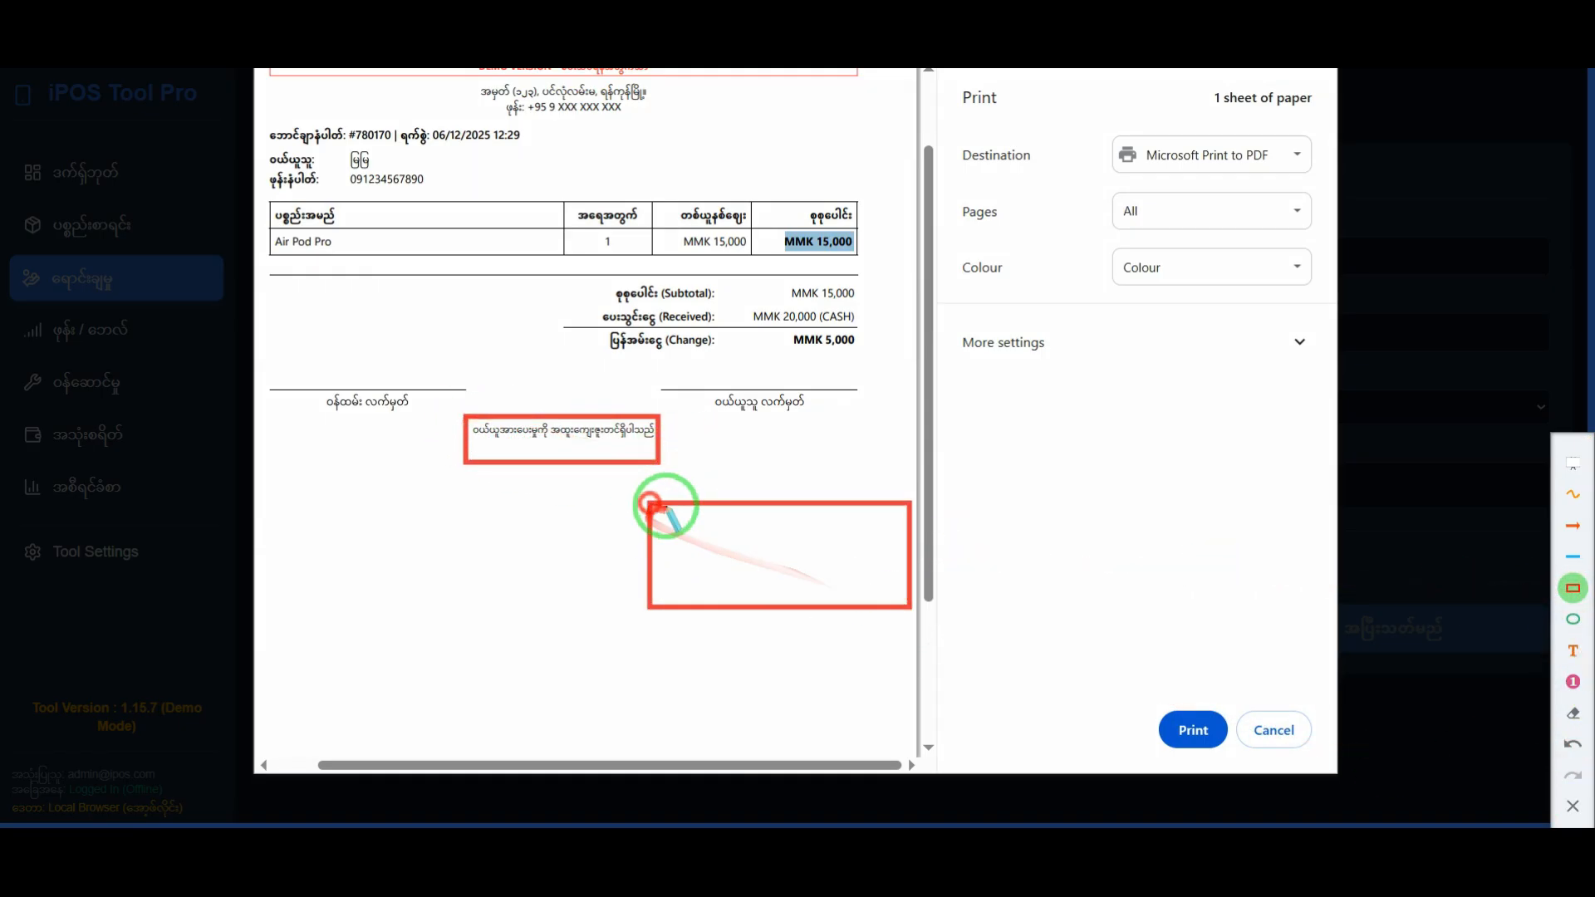
{"action": "left_click", "coordinate": [1574, 805]}
Step: Close the first sale's receipt print preview without printing and dismiss the message that follows
{"action": "scroll", "coordinate": [471, 380], "scroll_direction": "up", "scroll_amount": 2}
{"action": "scroll", "coordinate": [477, 359], "scroll_direction": "up", "scroll_amount": 2}
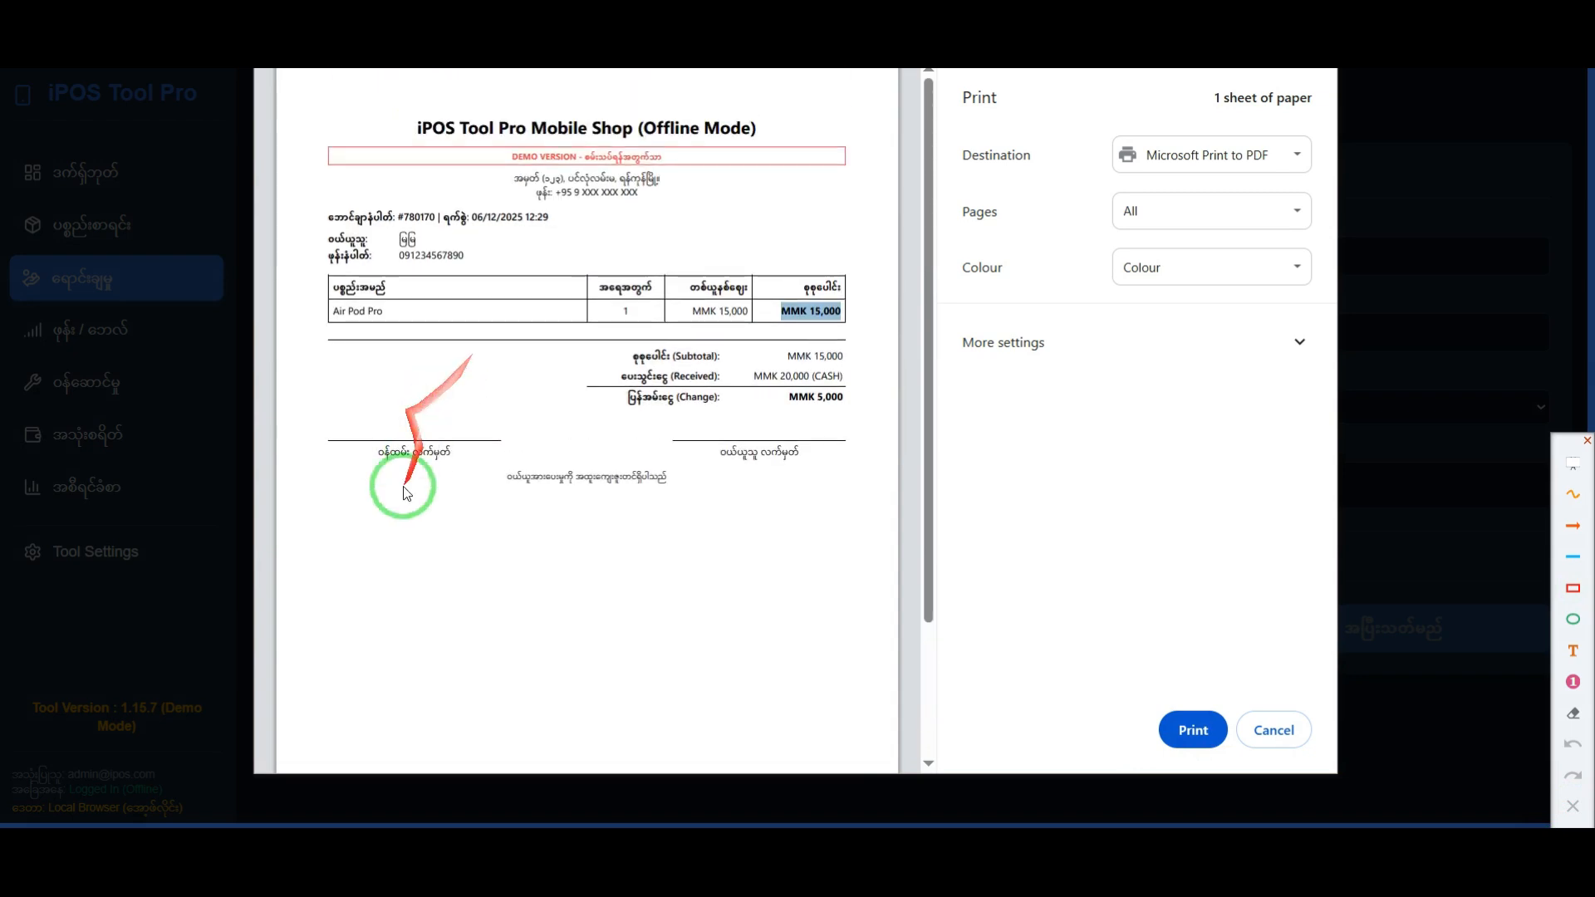
{"action": "left_click", "coordinate": [1291, 742]}
{"action": "left_click", "coordinate": [894, 498]}
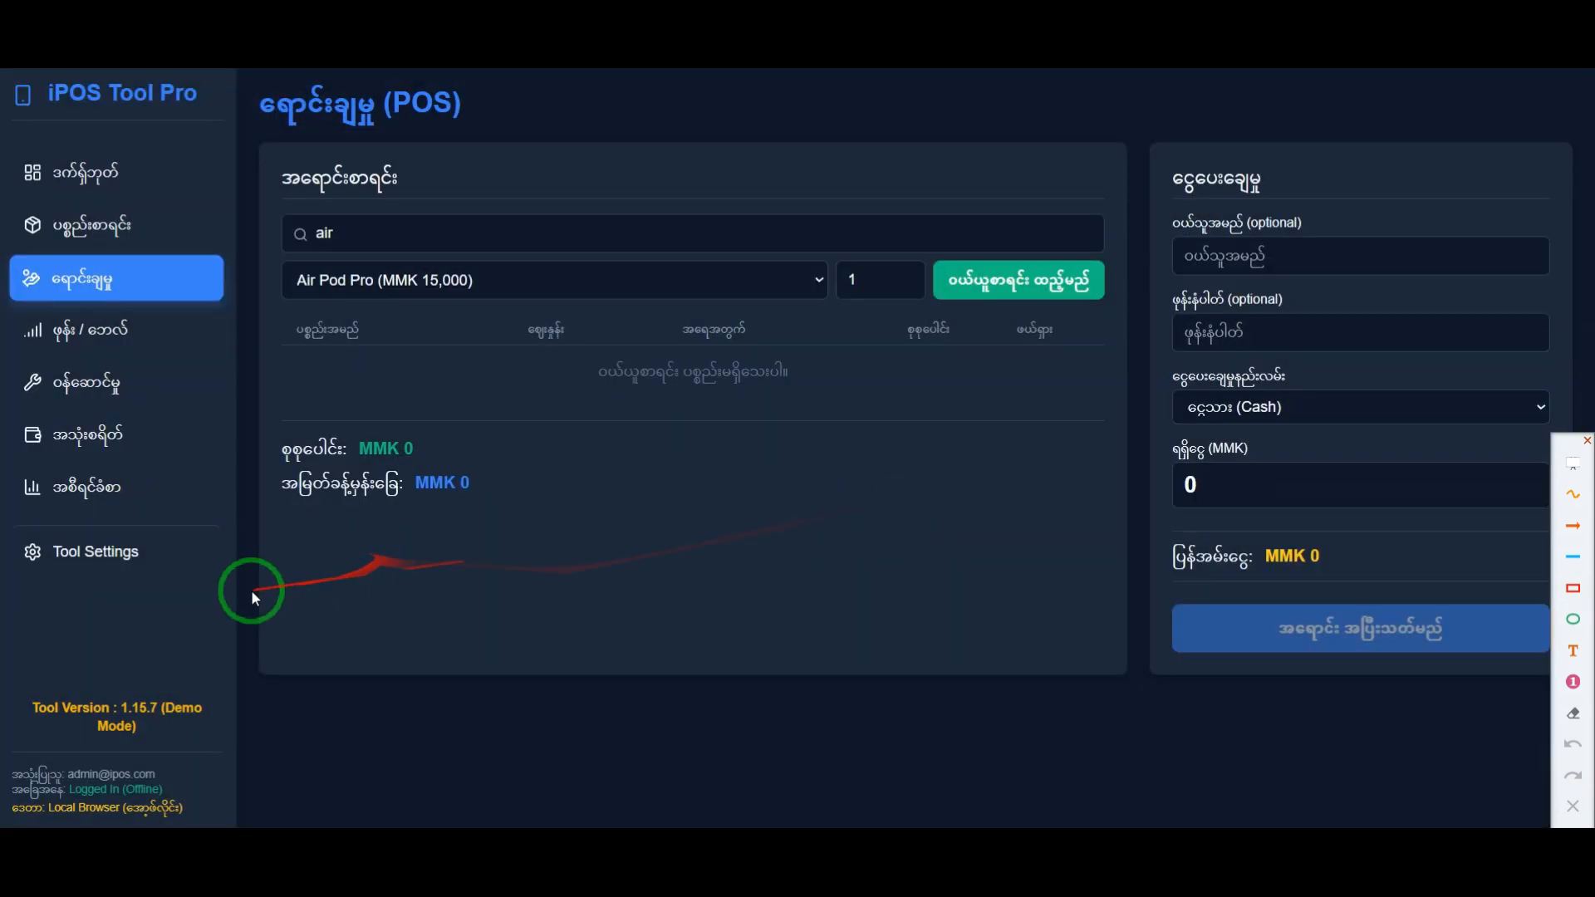
Step: In Tool Settings, paste the four terms on money back, 3-day exchange, User Error and checking goods into Sales Receipt Terms, and save
{"action": "left_click", "coordinate": [93, 566]}
{"action": "scroll", "coordinate": [557, 524], "scroll_direction": "down", "scroll_amount": 4}
{"action": "scroll", "coordinate": [634, 503], "scroll_direction": "up", "scroll_amount": 1}
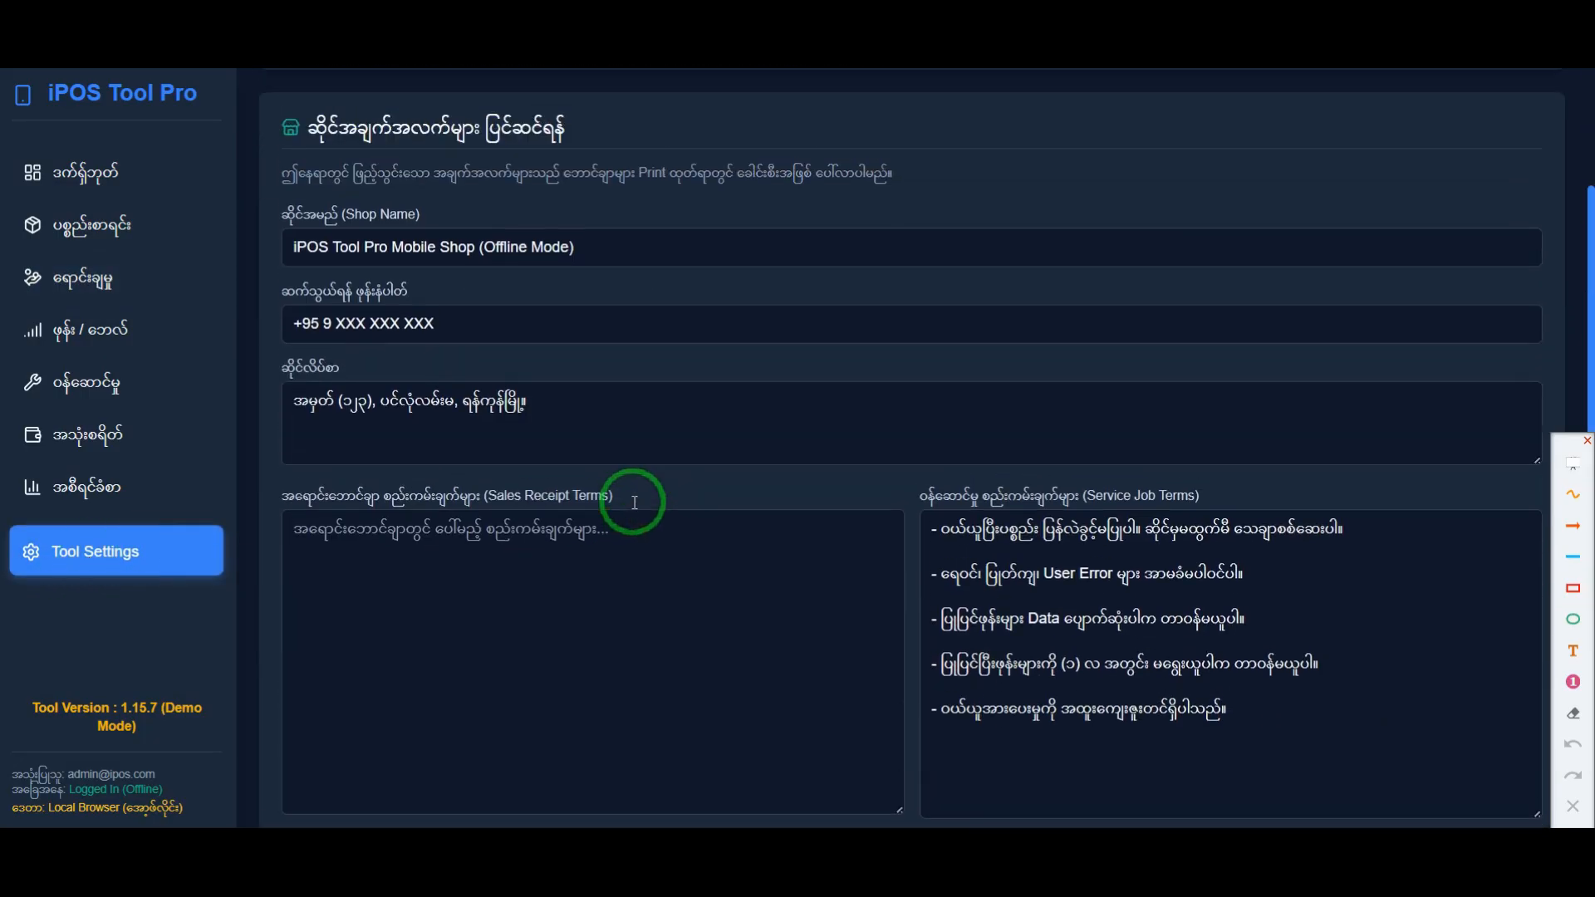
{"action": "scroll", "coordinate": [634, 502], "scroll_direction": "down", "scroll_amount": 3}
{"action": "left_click", "coordinate": [620, 443]}
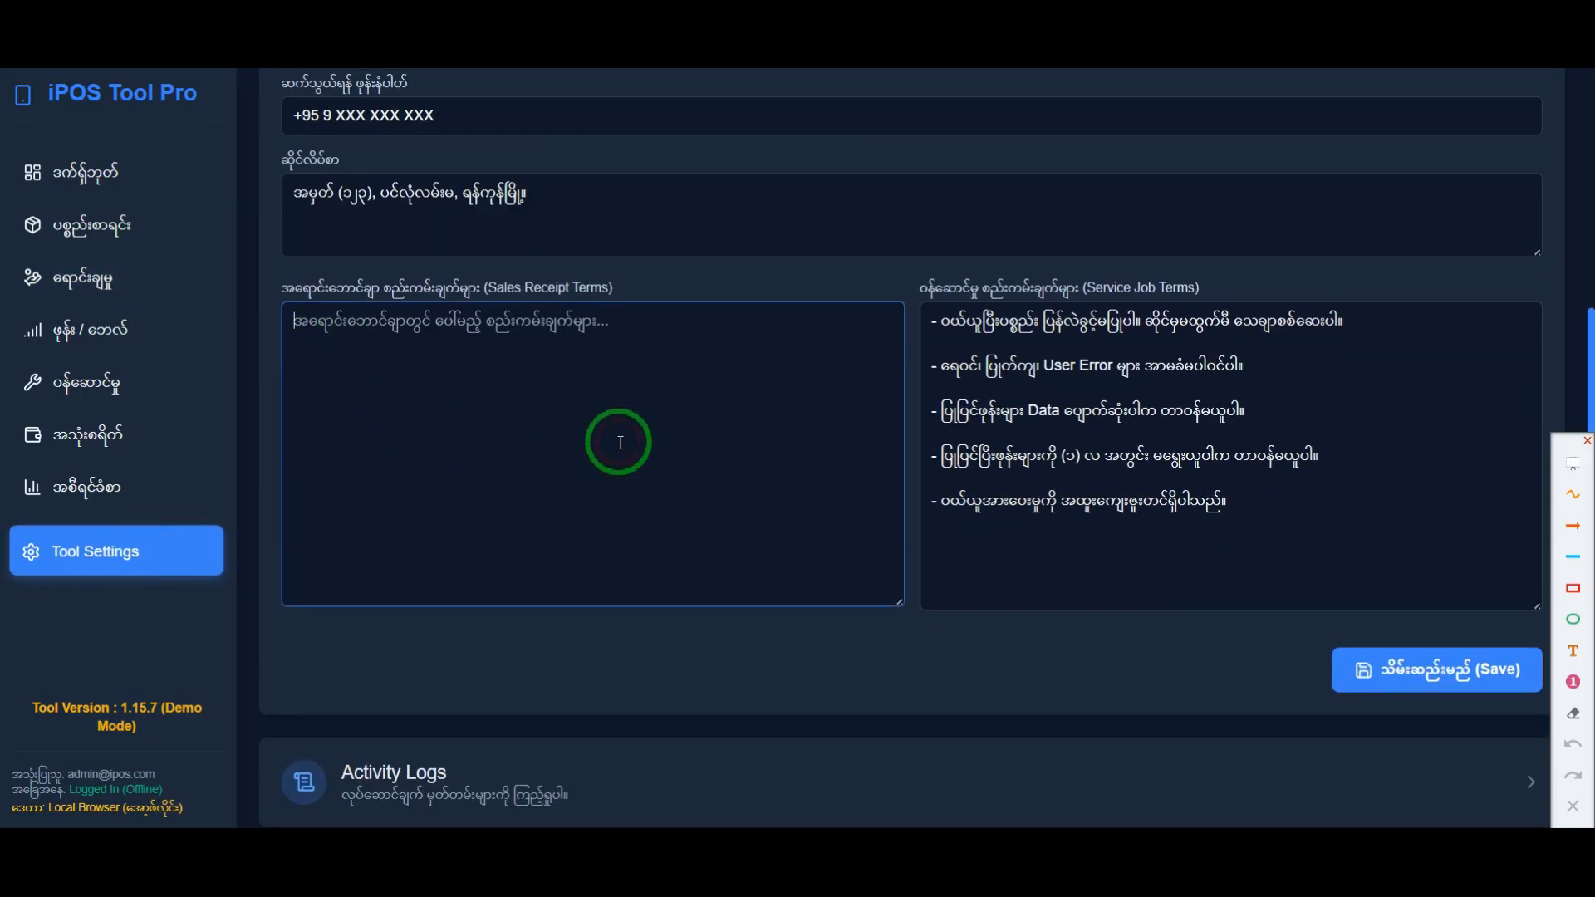
{"action": "key", "text": "ctrl+v"}
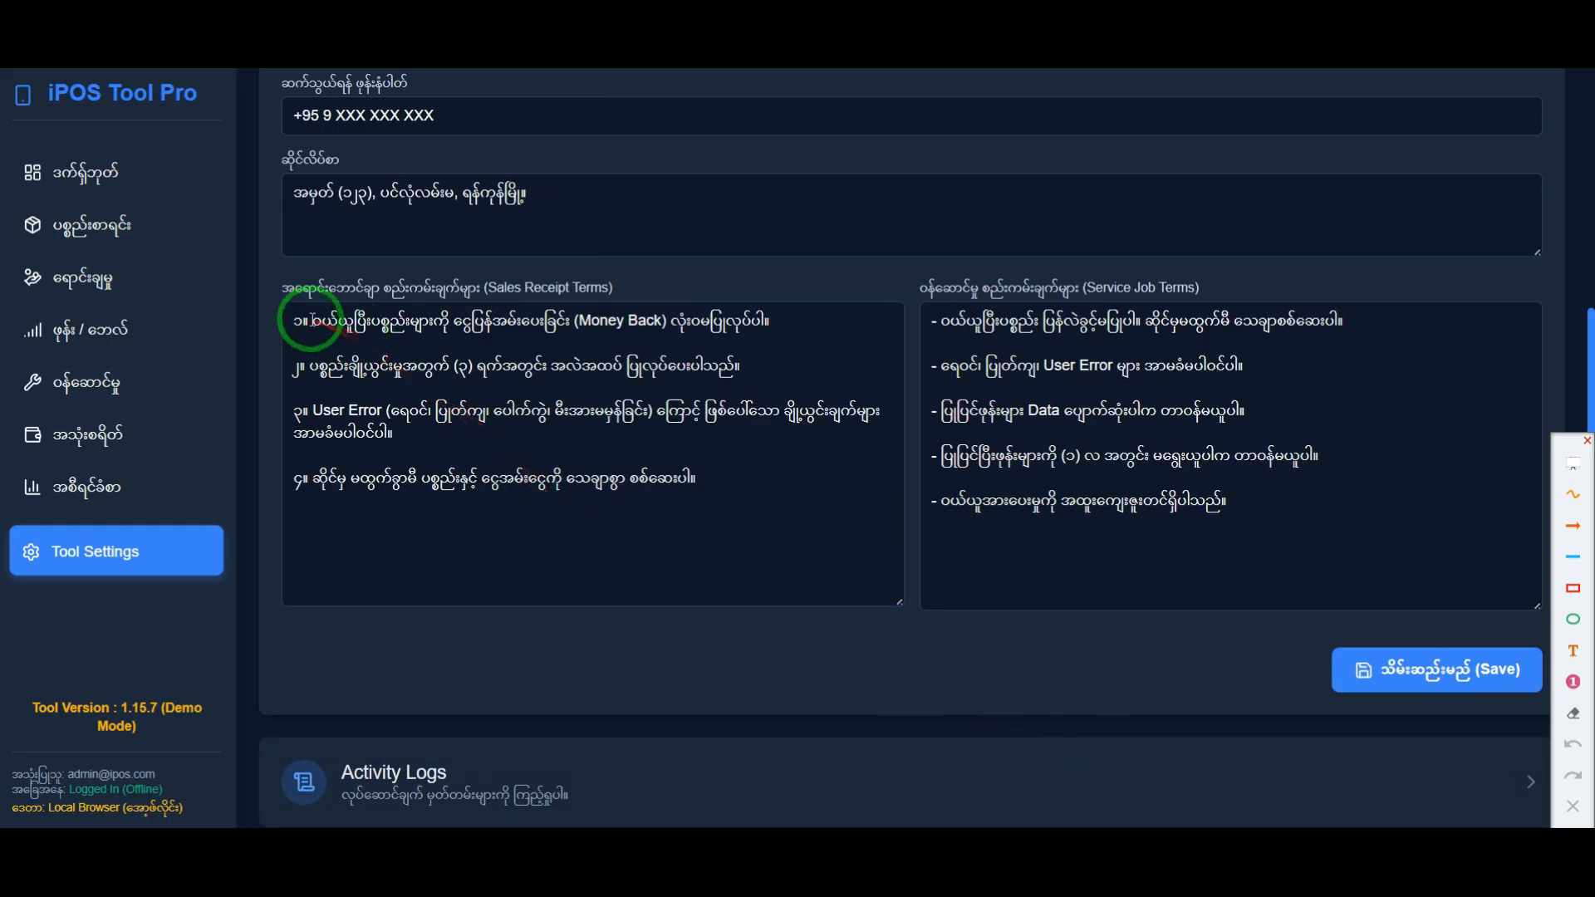
{"action": "left_click", "coordinate": [1392, 669]}
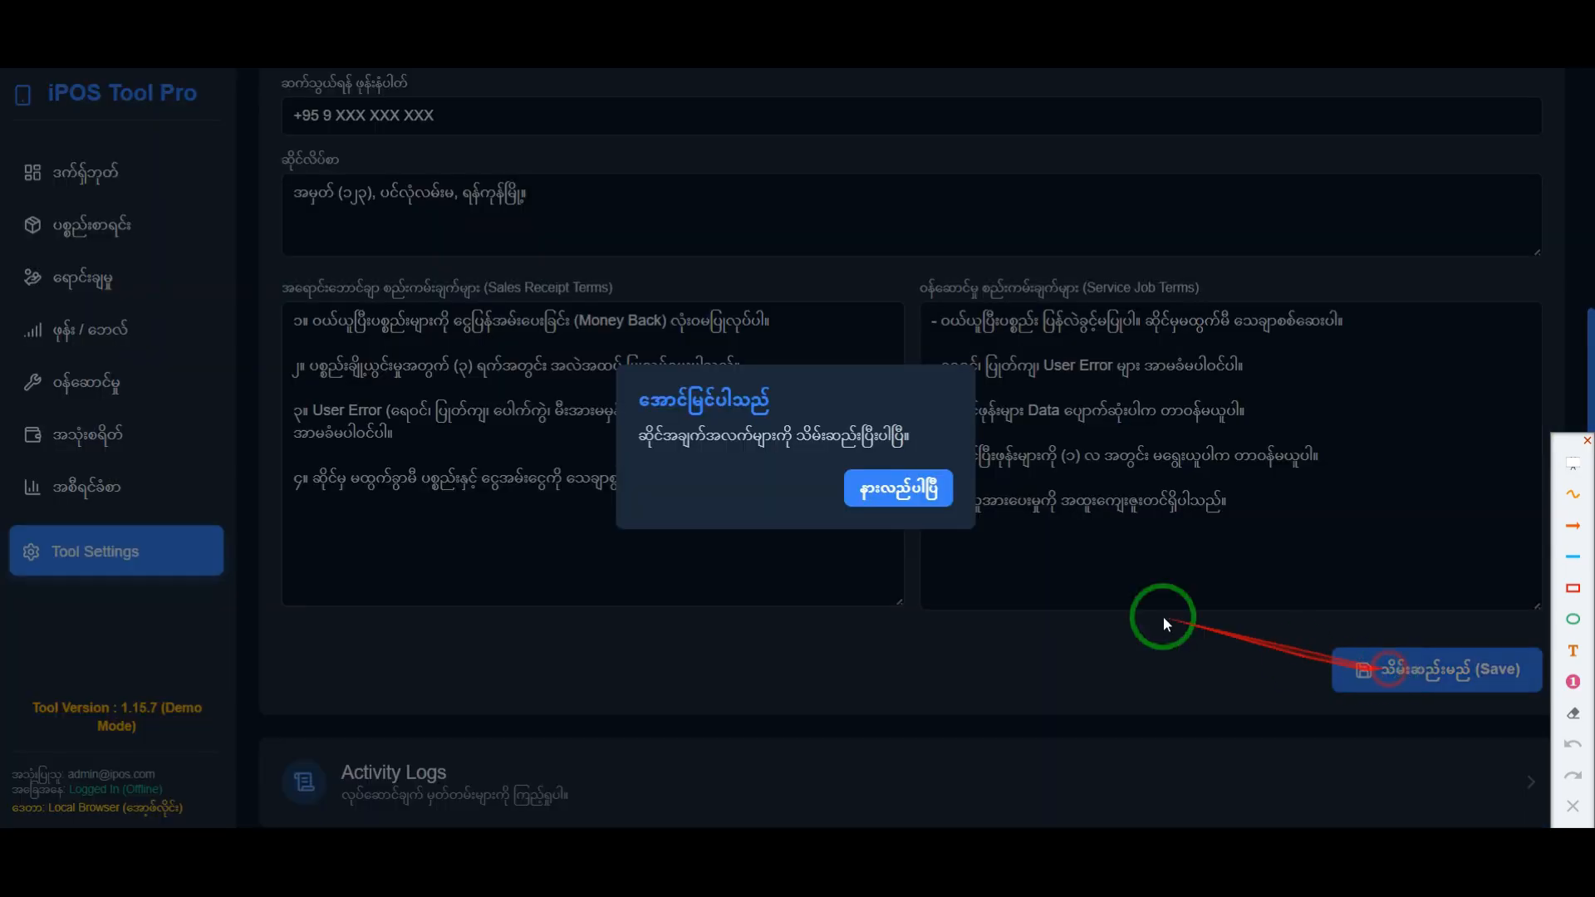
{"action": "left_click", "coordinate": [908, 504]}
Step: Return to the POS page, search for "air", and add one Air Pod Pro to the cart
{"action": "left_click", "coordinate": [111, 277]}
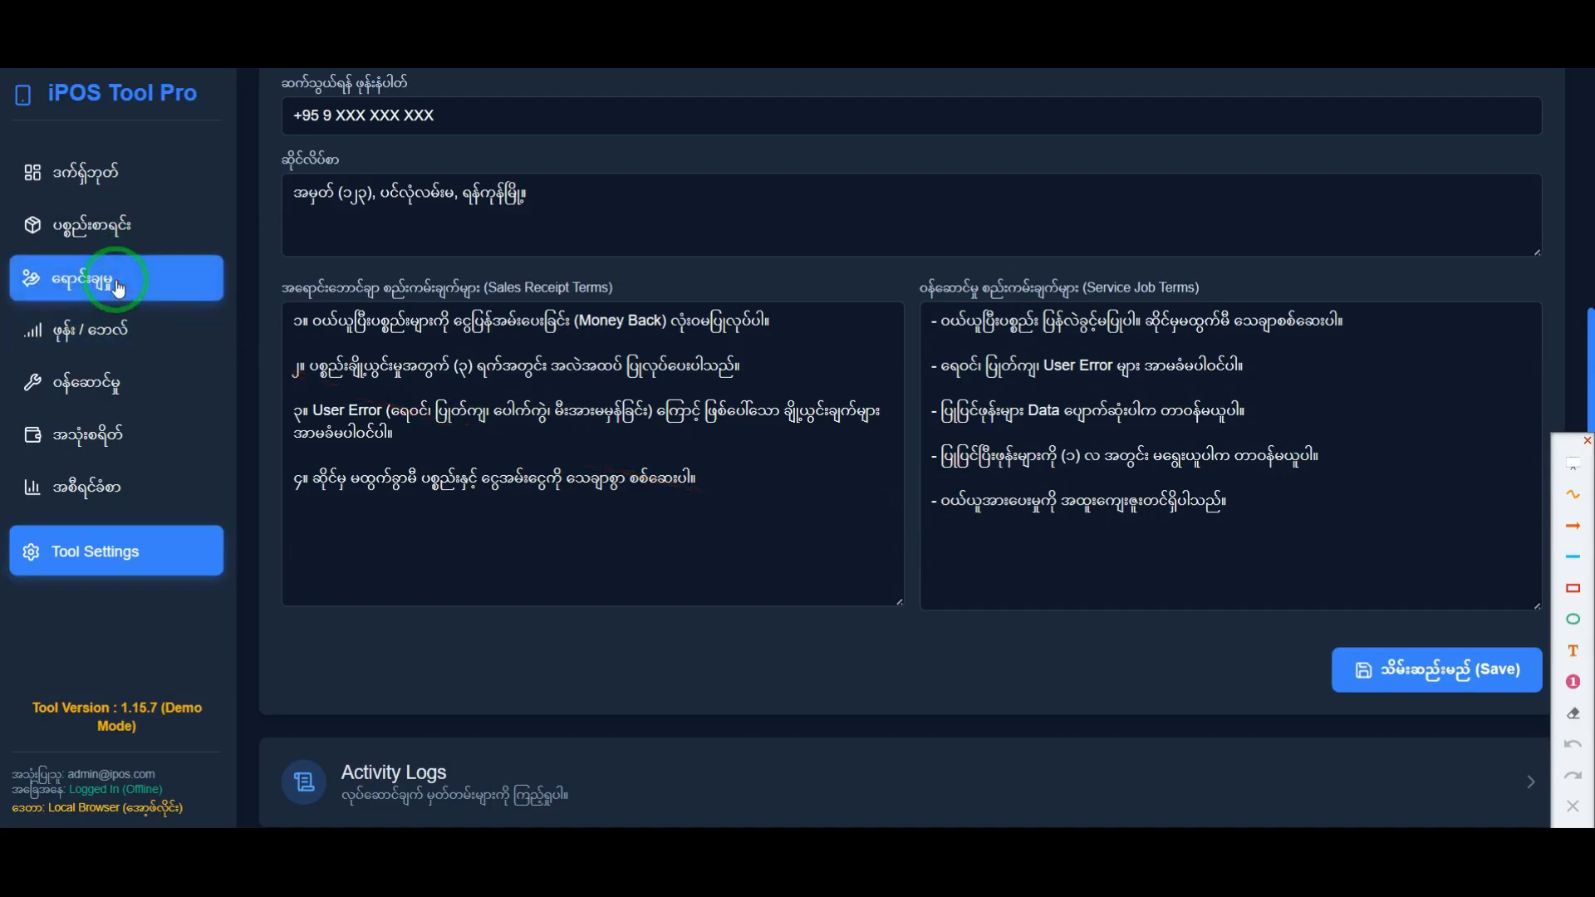
{"action": "left_click", "coordinate": [118, 286]}
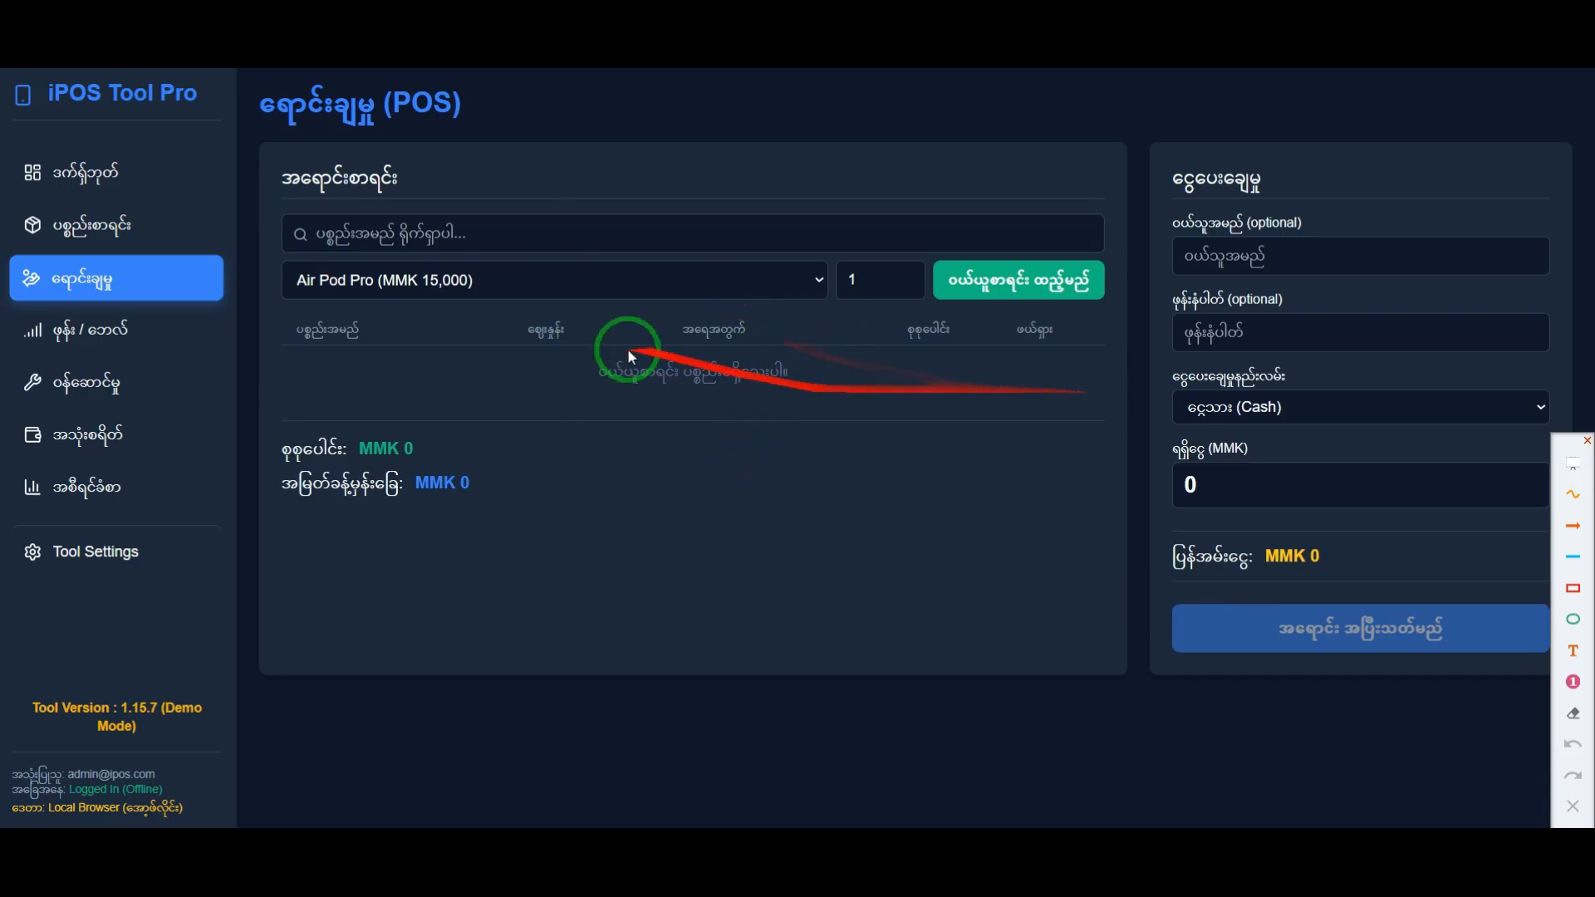
{"action": "left_click", "coordinate": [398, 236]}
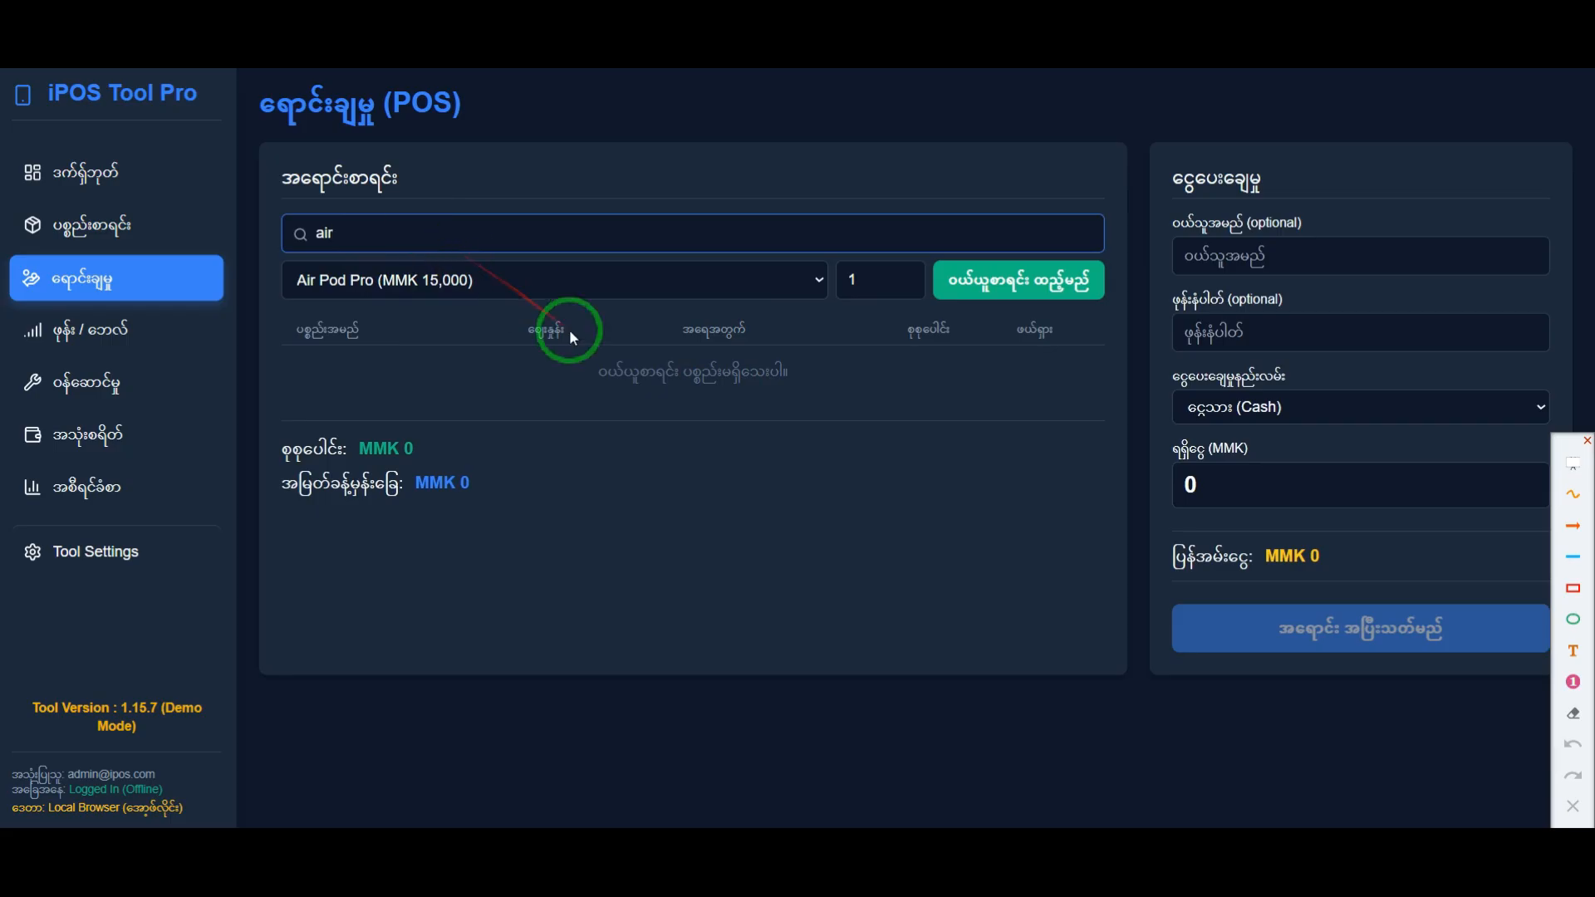
{"action": "left_click", "coordinate": [451, 282]}
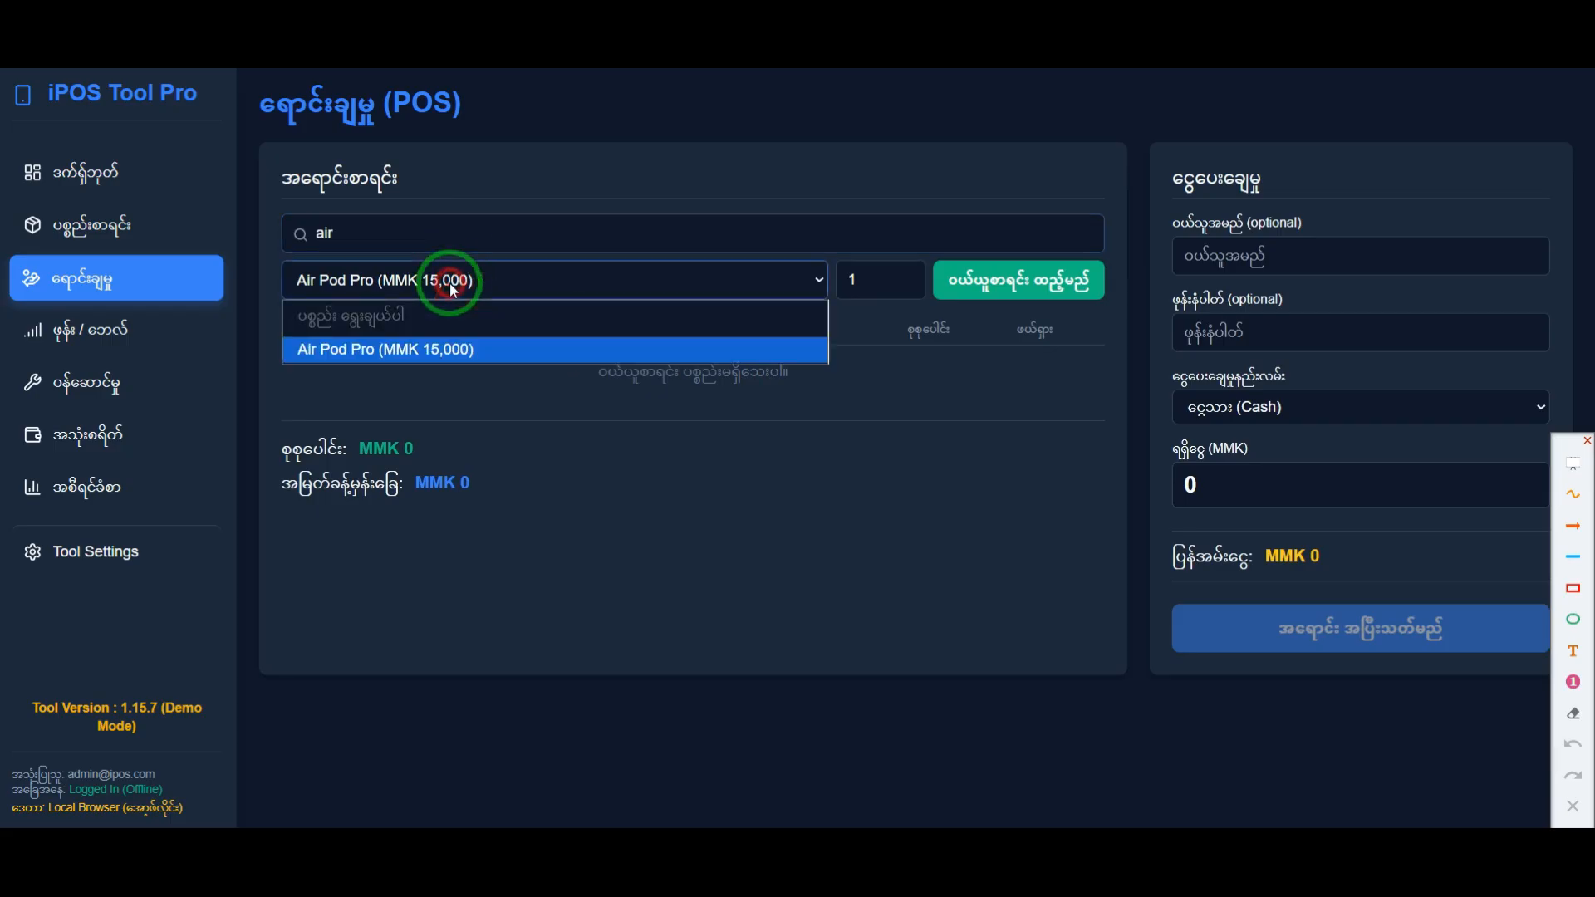
{"action": "left_click", "coordinate": [359, 350]}
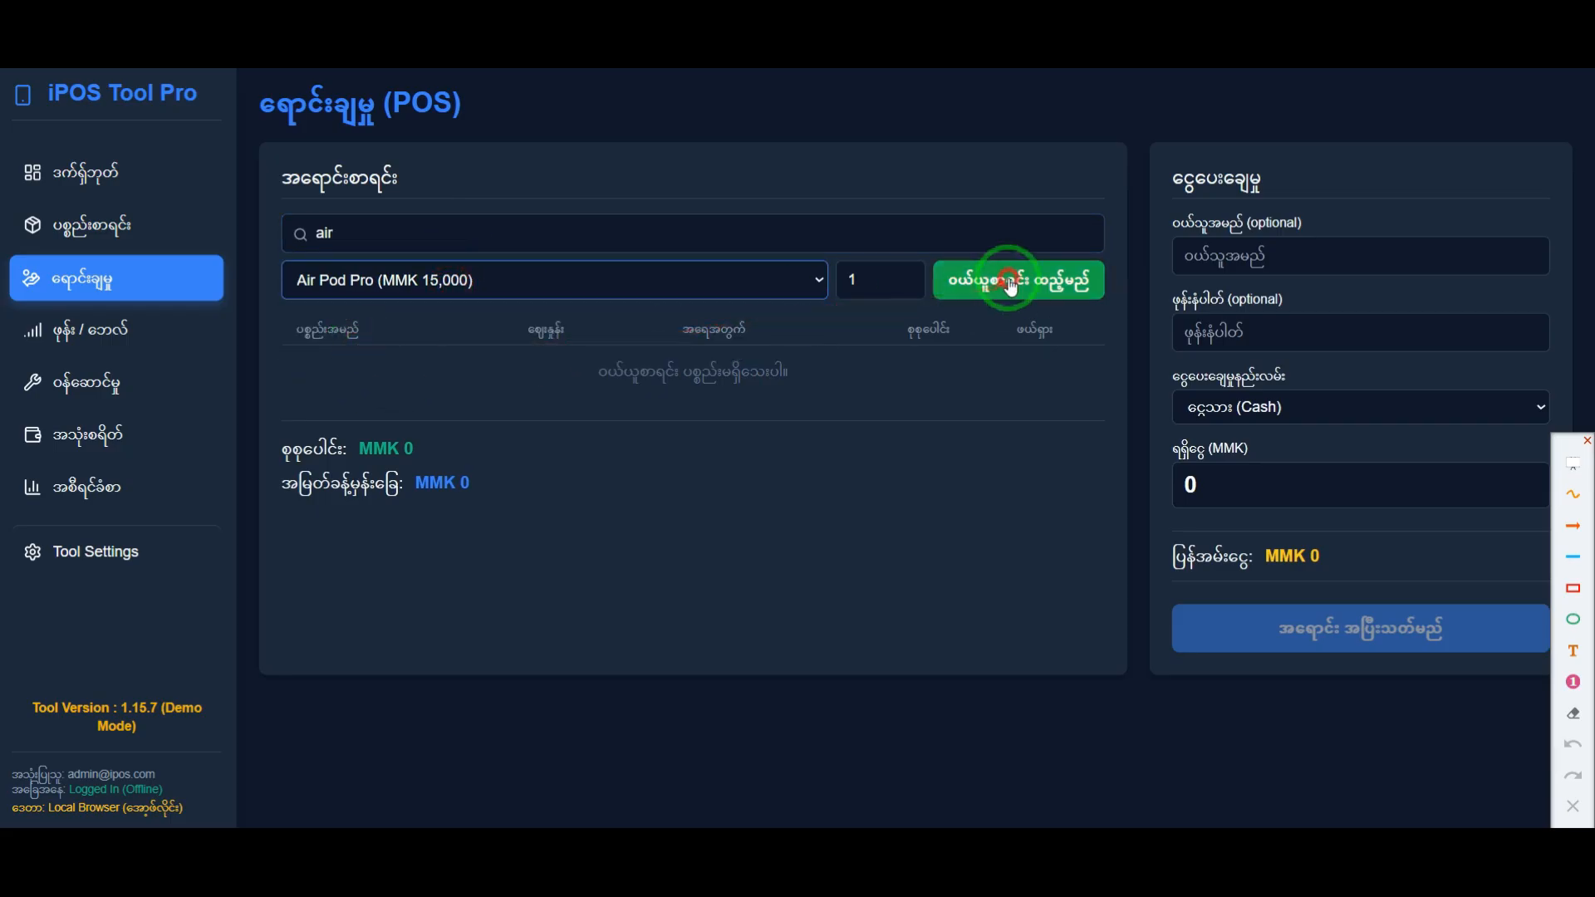
{"action": "left_click", "coordinate": [1008, 282]}
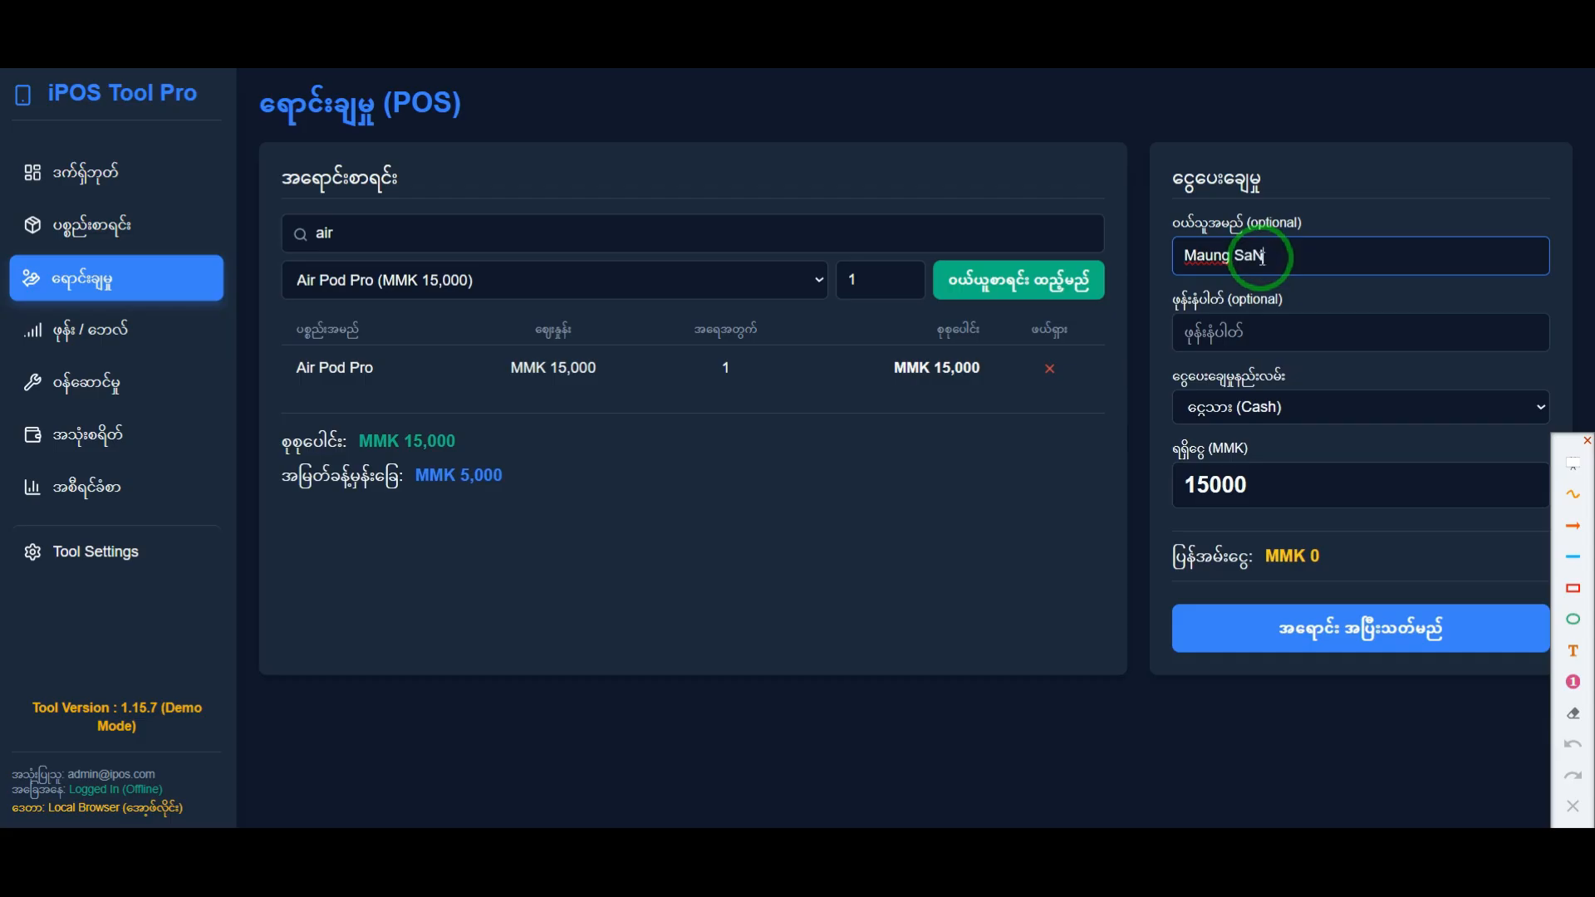
Step: Fill in the customer's name and phone number, and choose Cash as the payment method
{"action": "left_click", "coordinate": [1234, 329]}
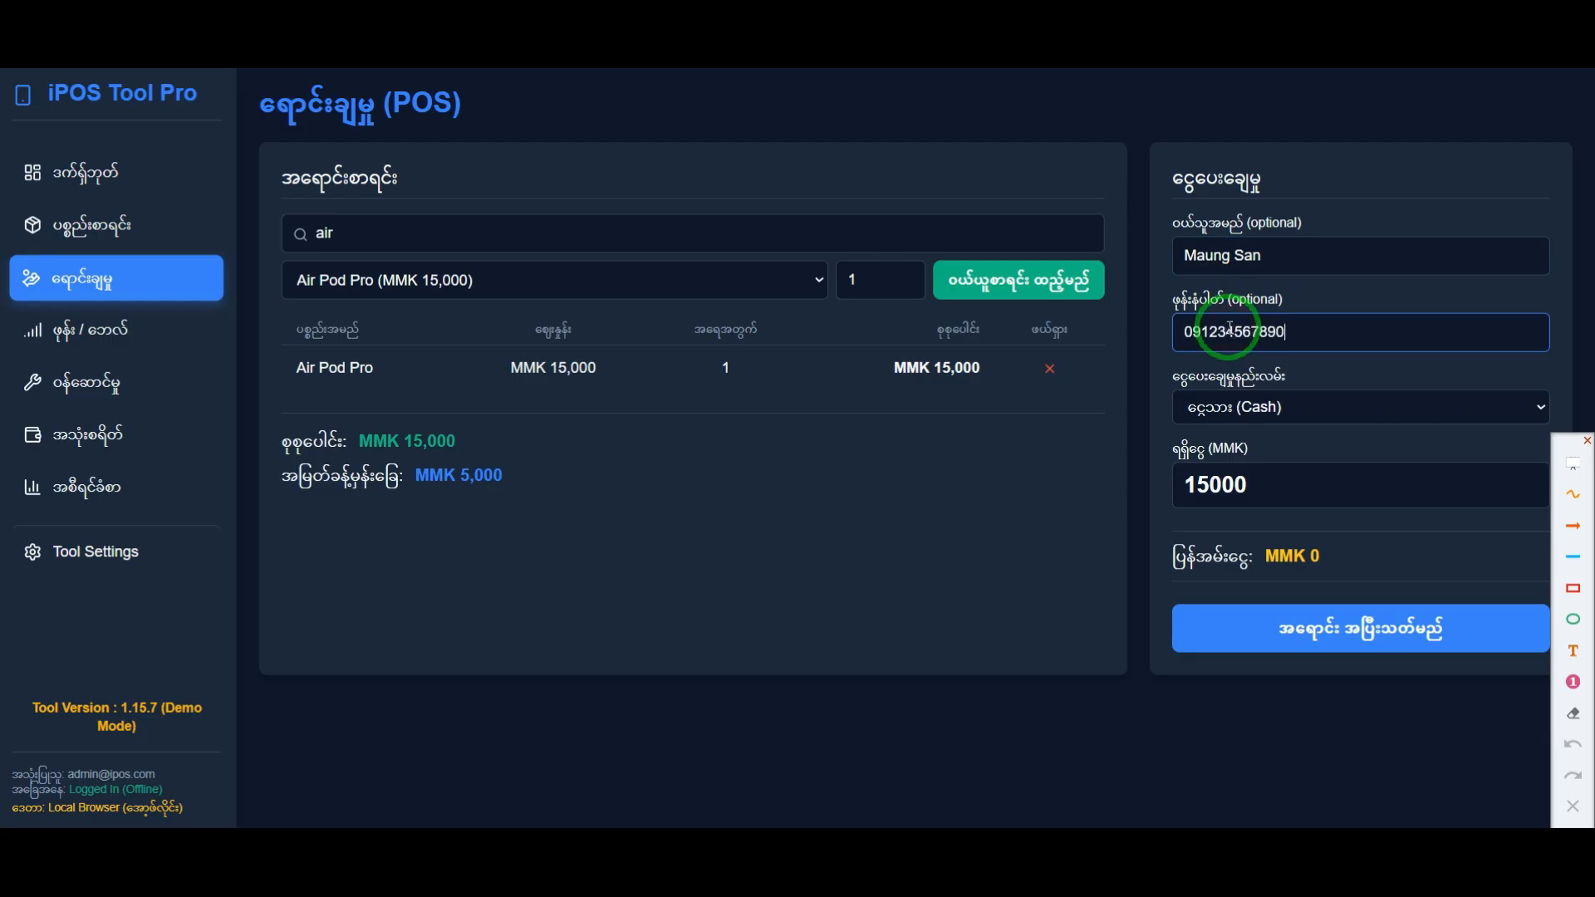
{"action": "left_click", "coordinate": [1238, 413]}
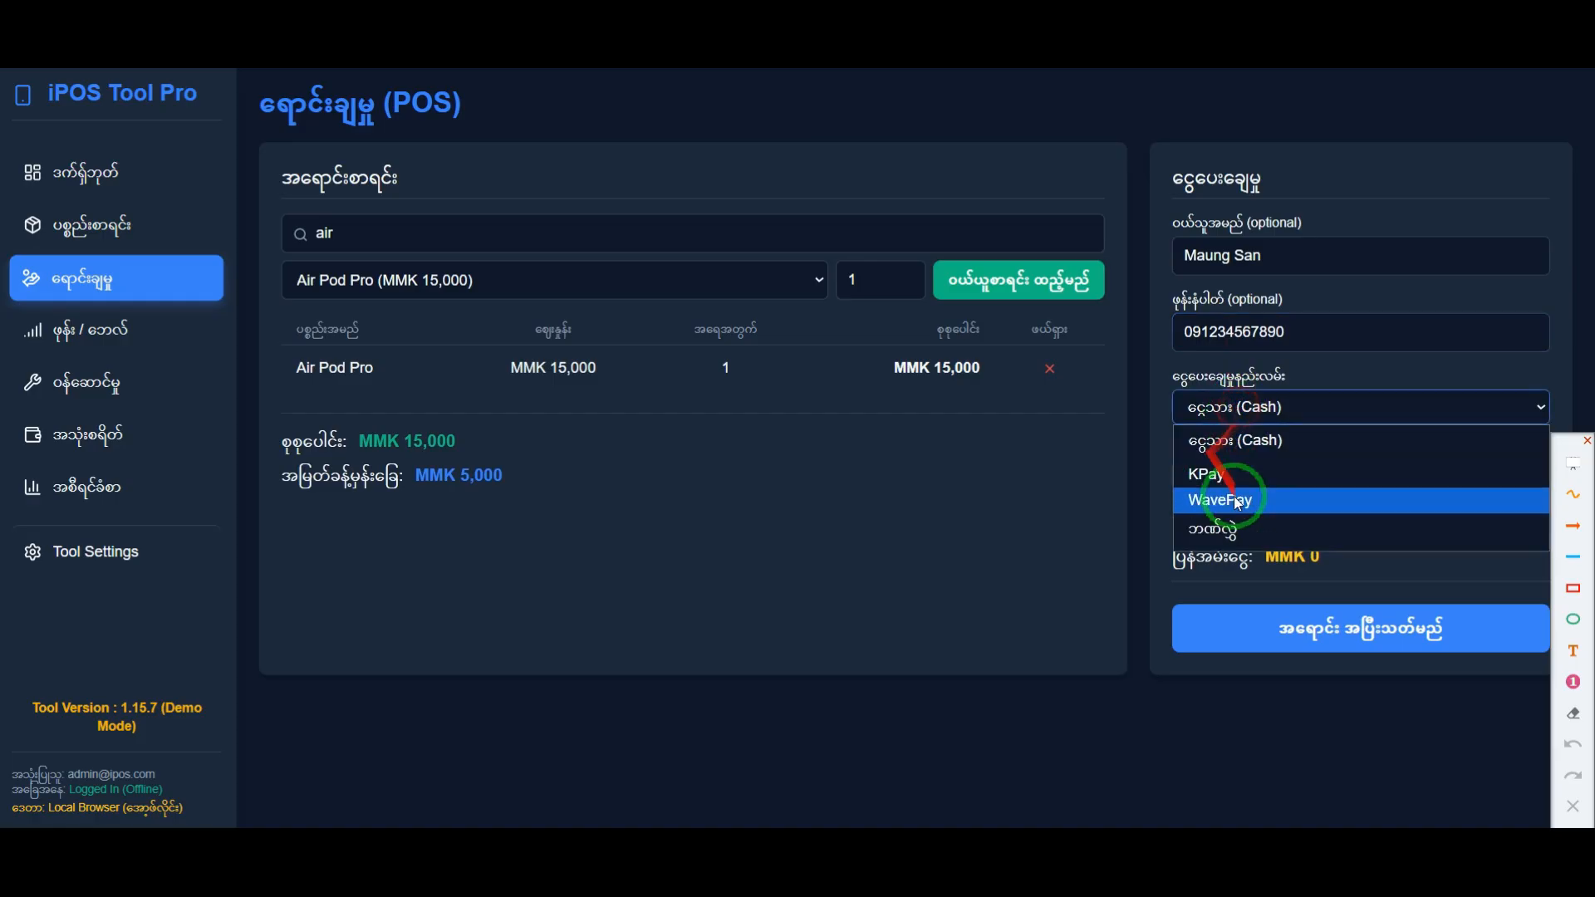
{"action": "left_click", "coordinate": [1242, 443]}
Step: Set the received amount to MMK 15000
{"action": "left_click_drag", "start_coordinate": [1263, 487], "coordinate": [1152, 480]}
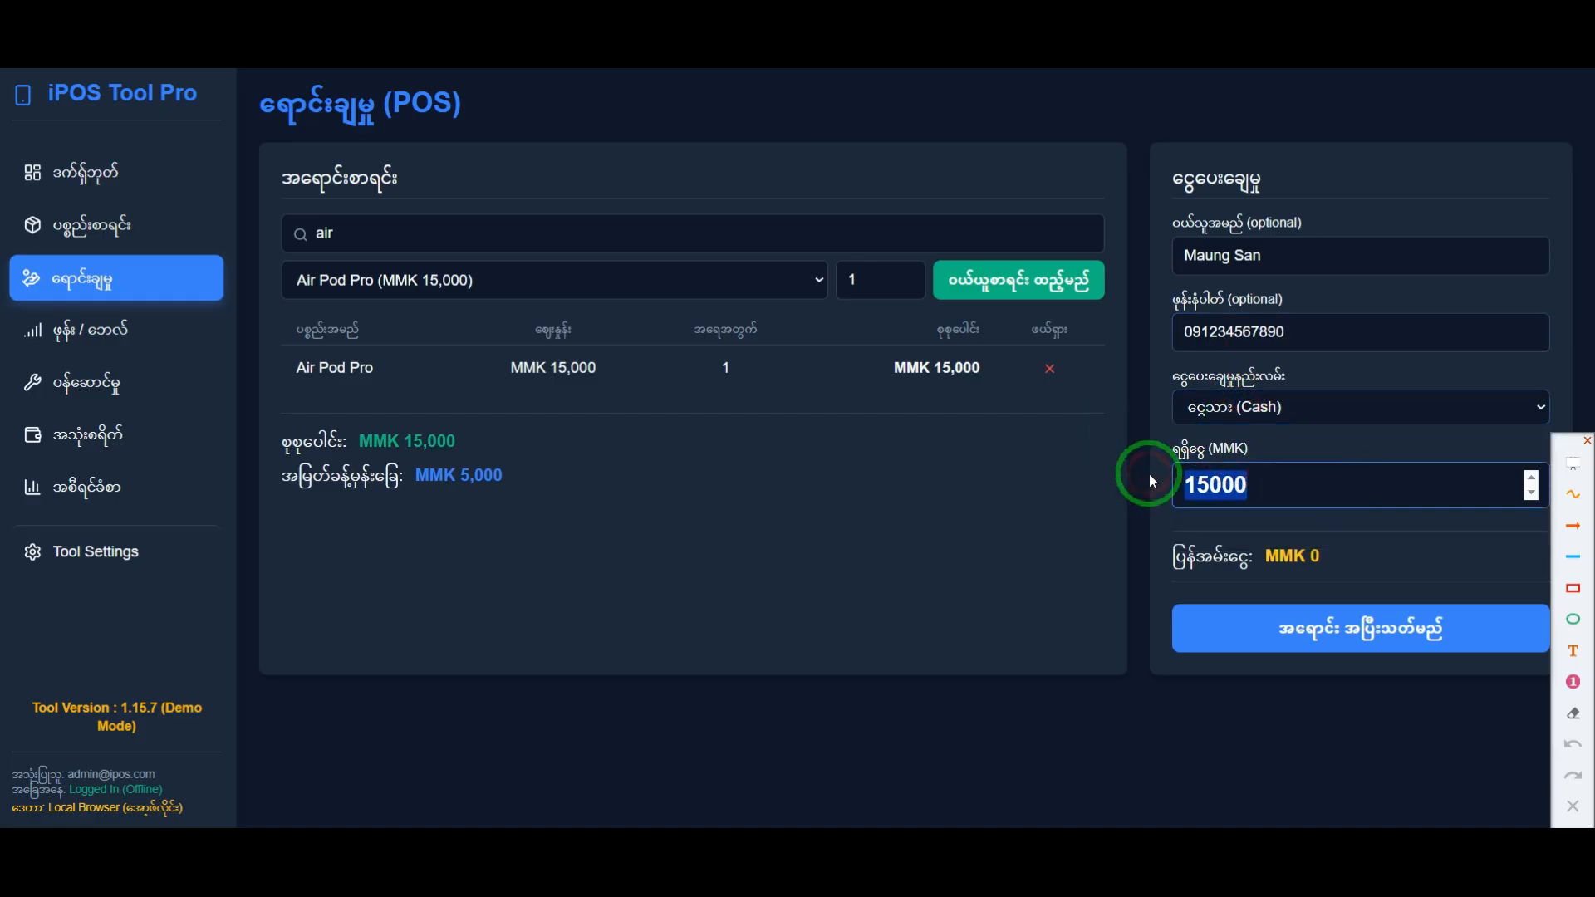
{"action": "type", "text": "20000"}
{"action": "key", "text": "BackSpace"}
{"action": "key", "text": "BackSpace"}
{"action": "key", "text": "BackSpace"}
{"action": "key", "text": "BackSpace"}
{"action": "key", "text": "BackSpace"}
{"action": "type", "text": "15000"}
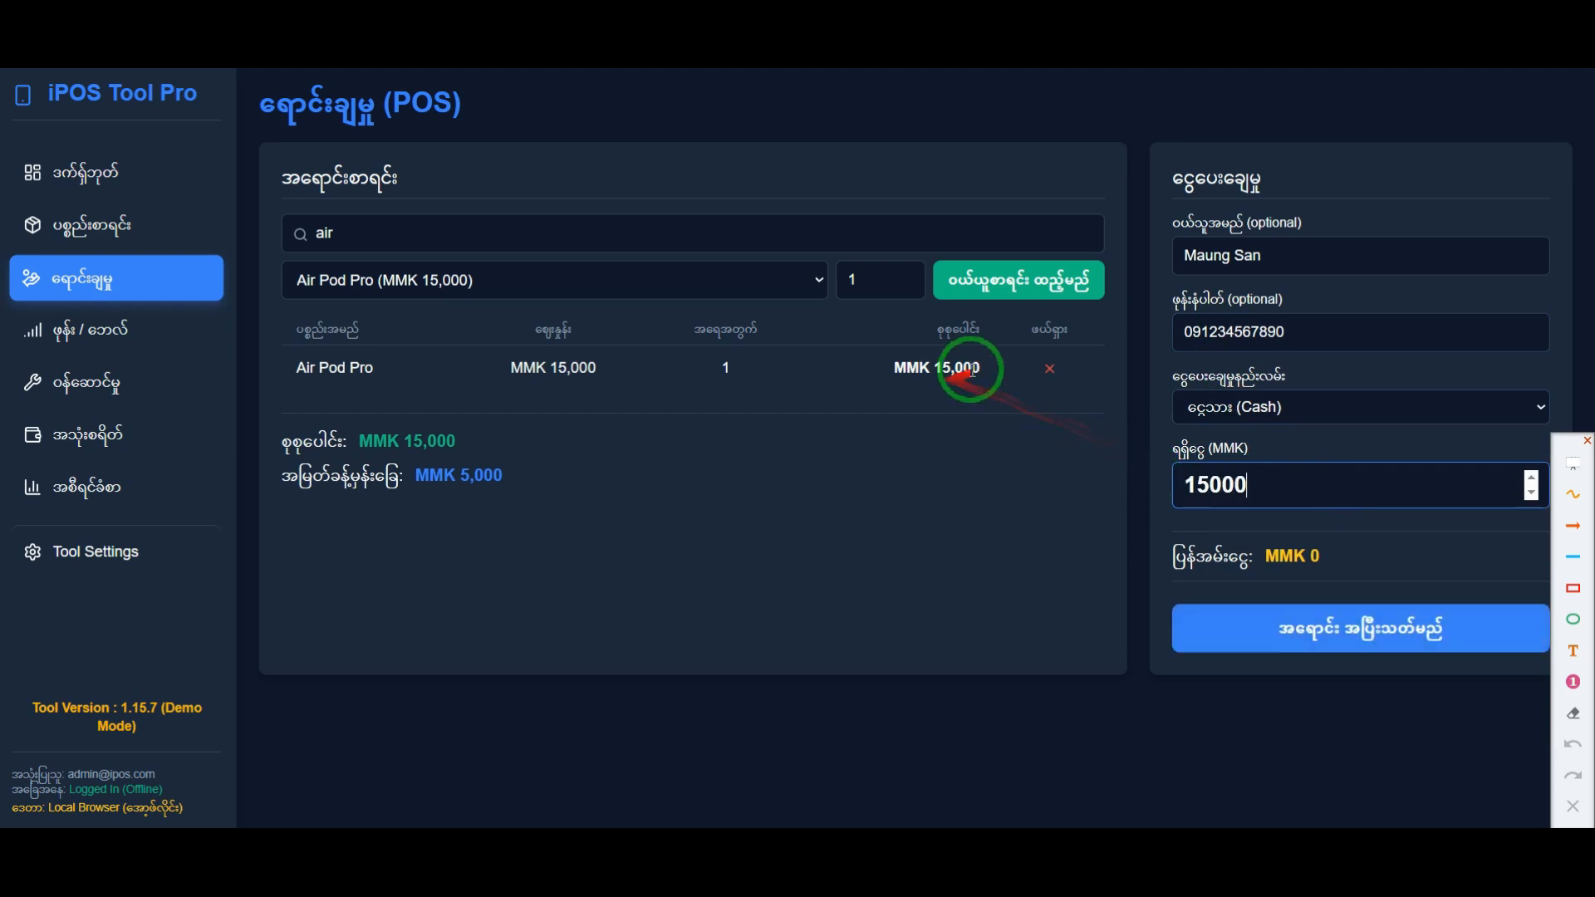
Step: Check the received amount and the change, and complete the Air Pod Pro sale
{"action": "double_click", "coordinate": [1223, 485]}
{"action": "left_click_drag", "start_coordinate": [1327, 567], "coordinate": [1211, 546]}
{"action": "left_click", "coordinate": [1180, 561]}
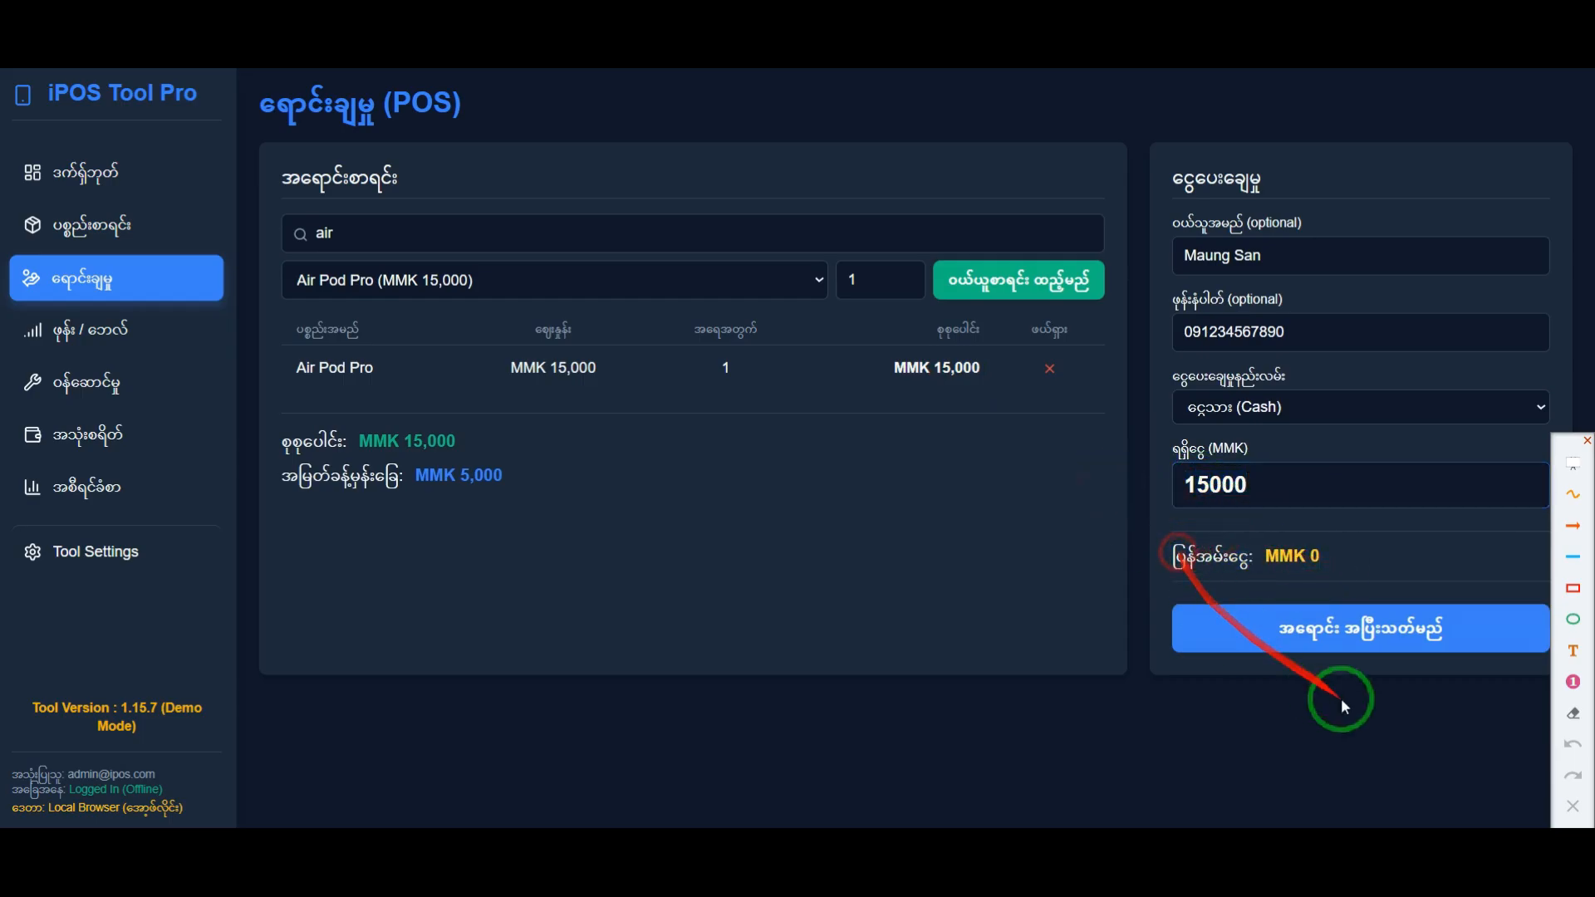
{"action": "left_click", "coordinate": [1379, 646]}
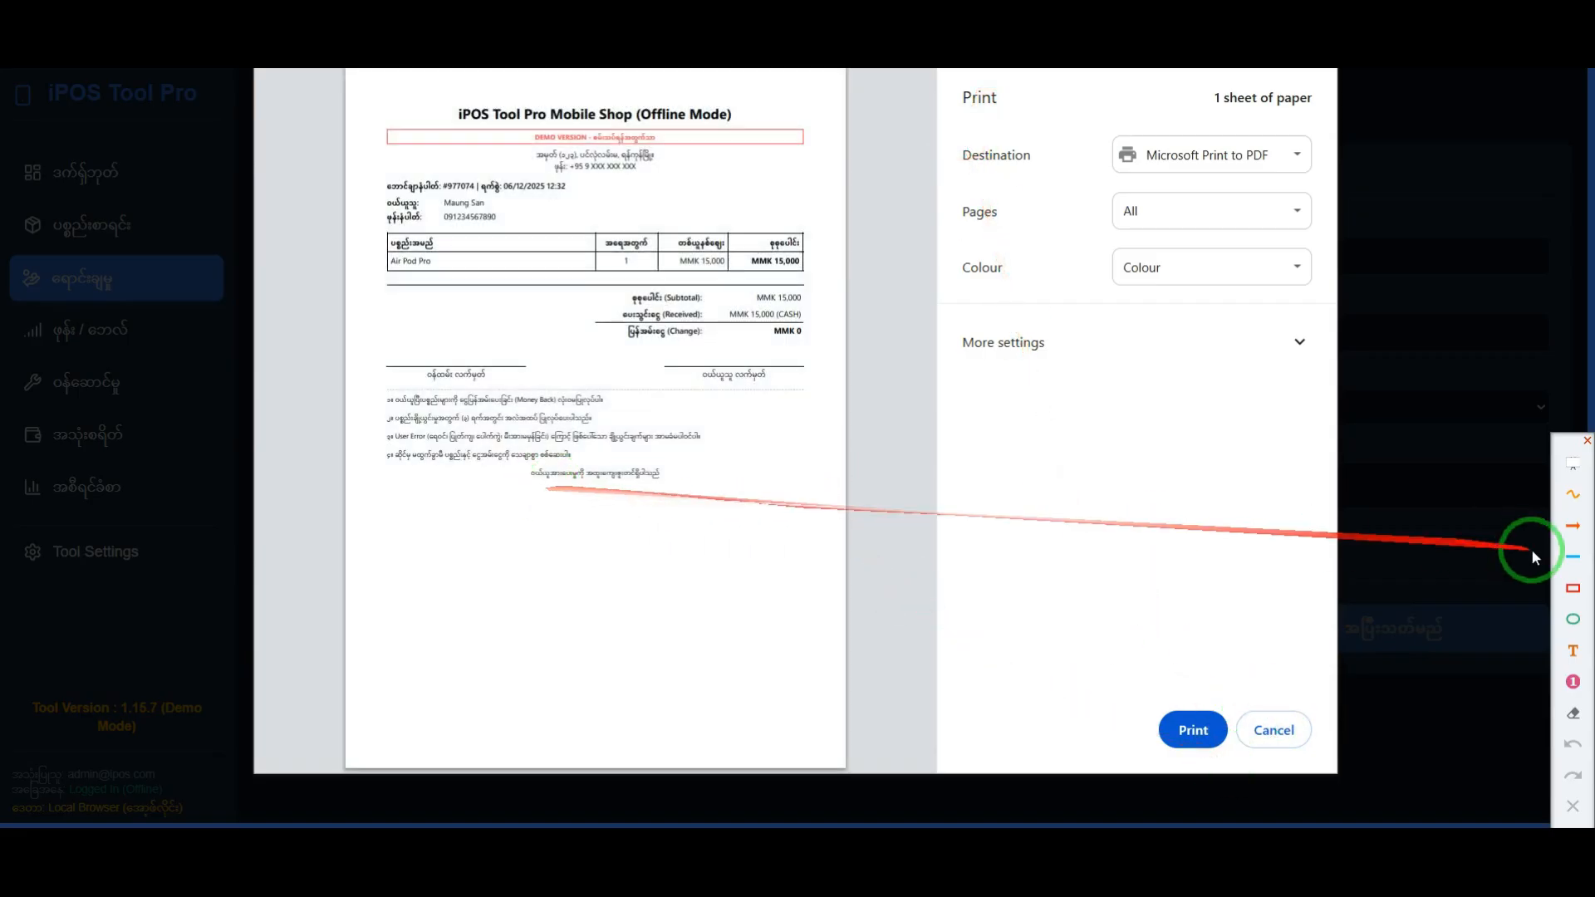
Step: Enlarge the new receipt, frame its four sales terms in red, and undo the extra rectangle drawn below them
{"action": "scroll", "coordinate": [465, 448], "scroll_direction": "up", "scroll_amount": 2}
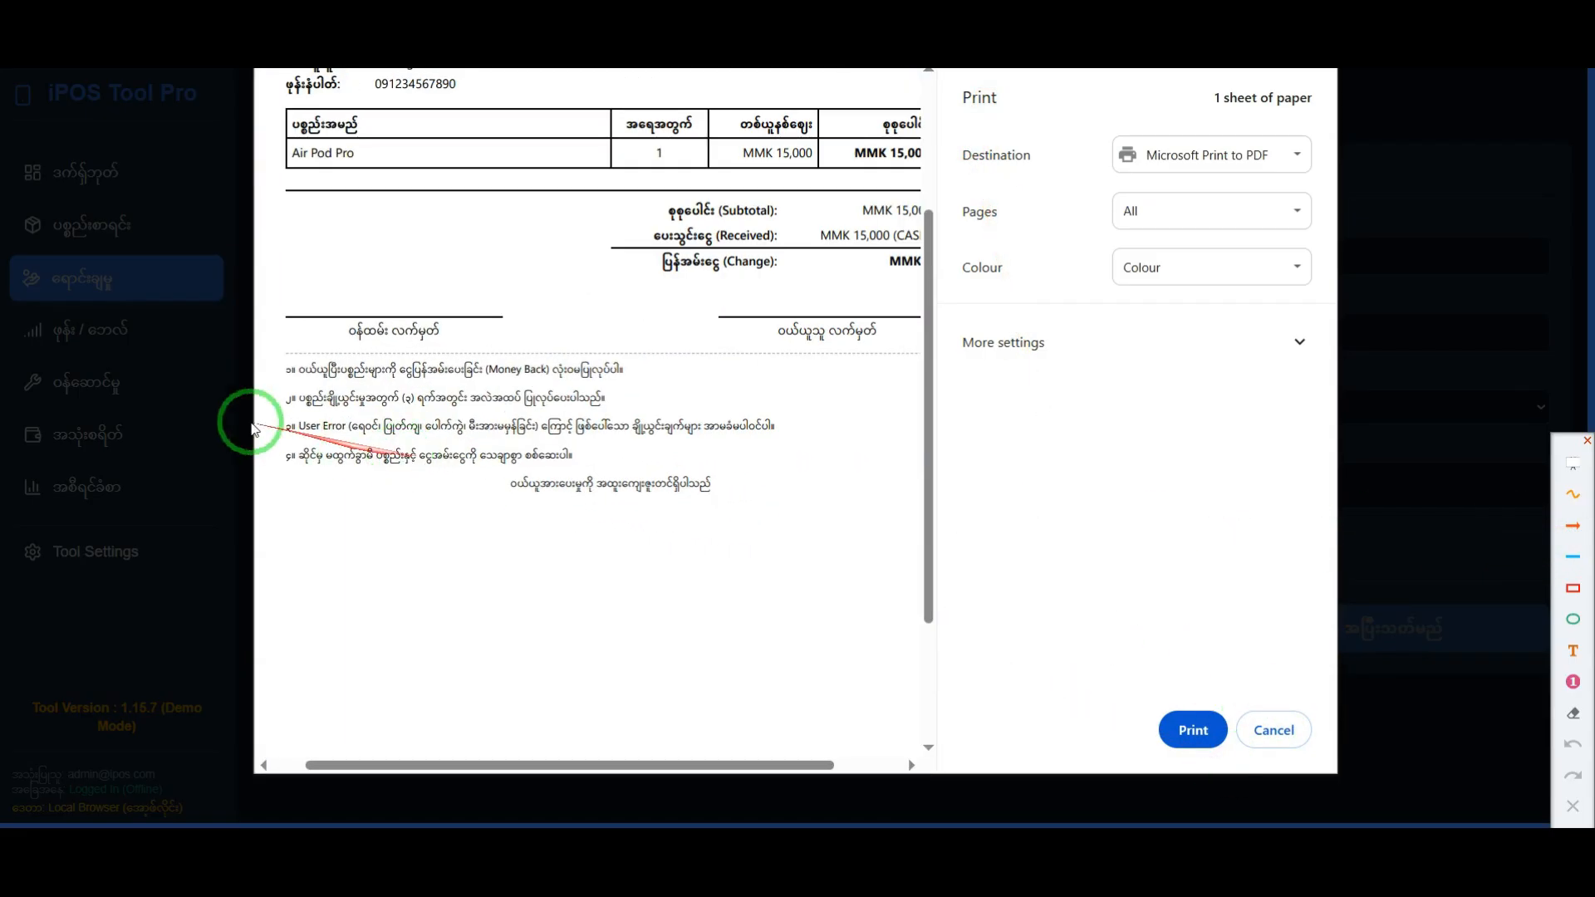
{"action": "scroll", "coordinate": [274, 440], "scroll_direction": "up", "scroll_amount": 2}
{"action": "scroll", "coordinate": [434, 760], "scroll_direction": "down", "scroll_amount": 4}
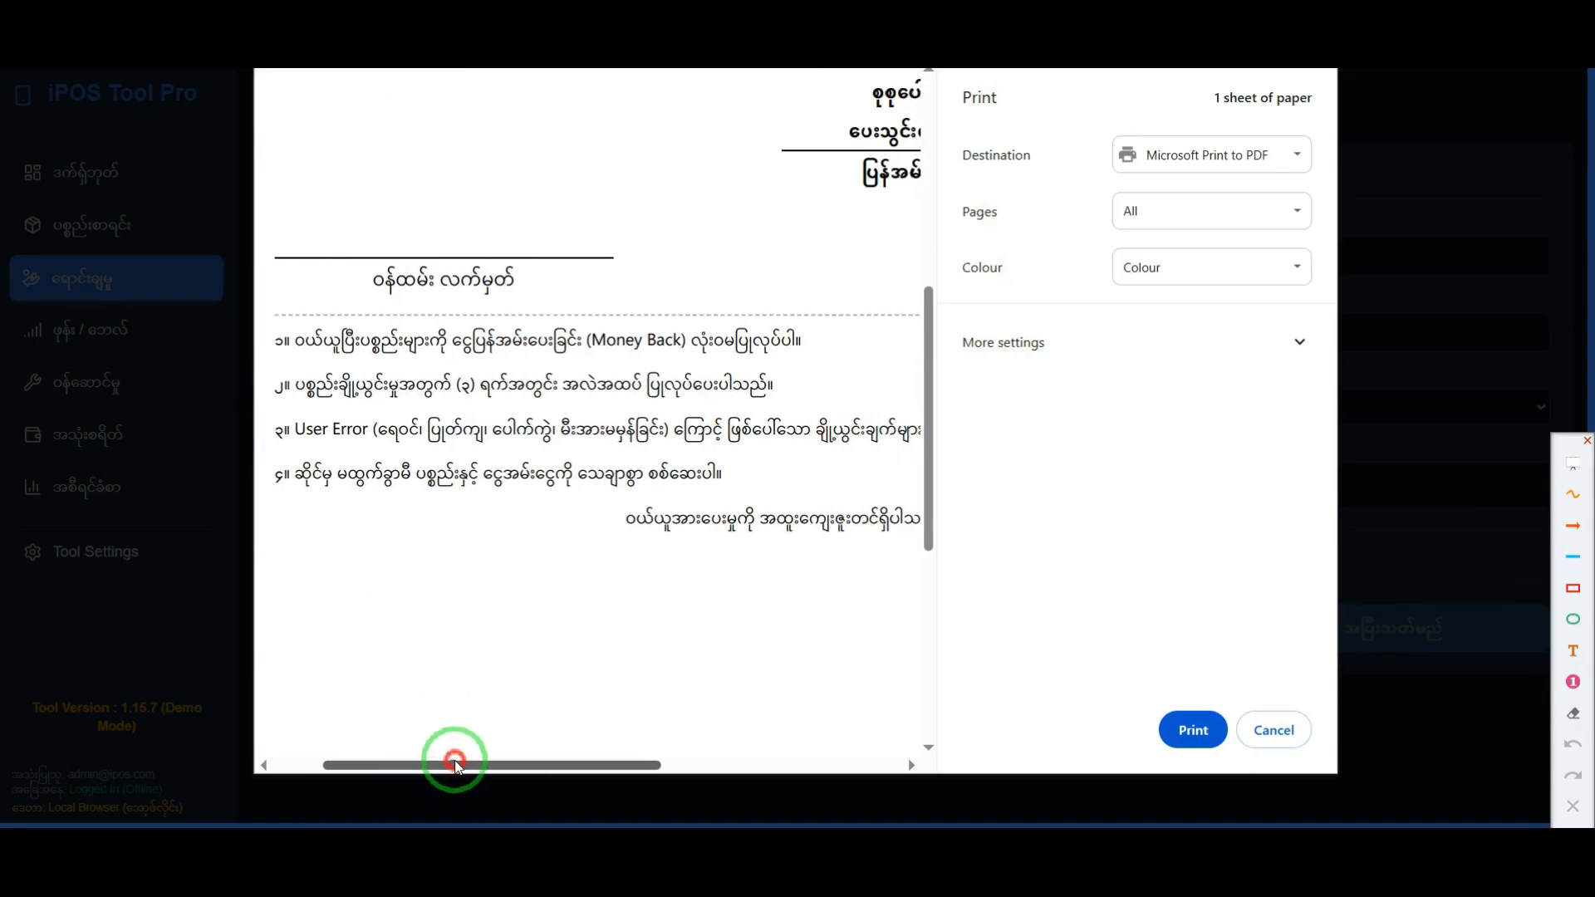
{"action": "left_click", "coordinate": [1572, 588]}
{"action": "mouse_move", "coordinate": [296, 368]}
{"action": "left_mouse_down"}
{"action": "mouse_move", "coordinate": [386, 424]}
{"action": "mouse_move", "coordinate": [839, 511]}
{"action": "mouse_move", "coordinate": [907, 505]}
{"action": "left_mouse_up"}
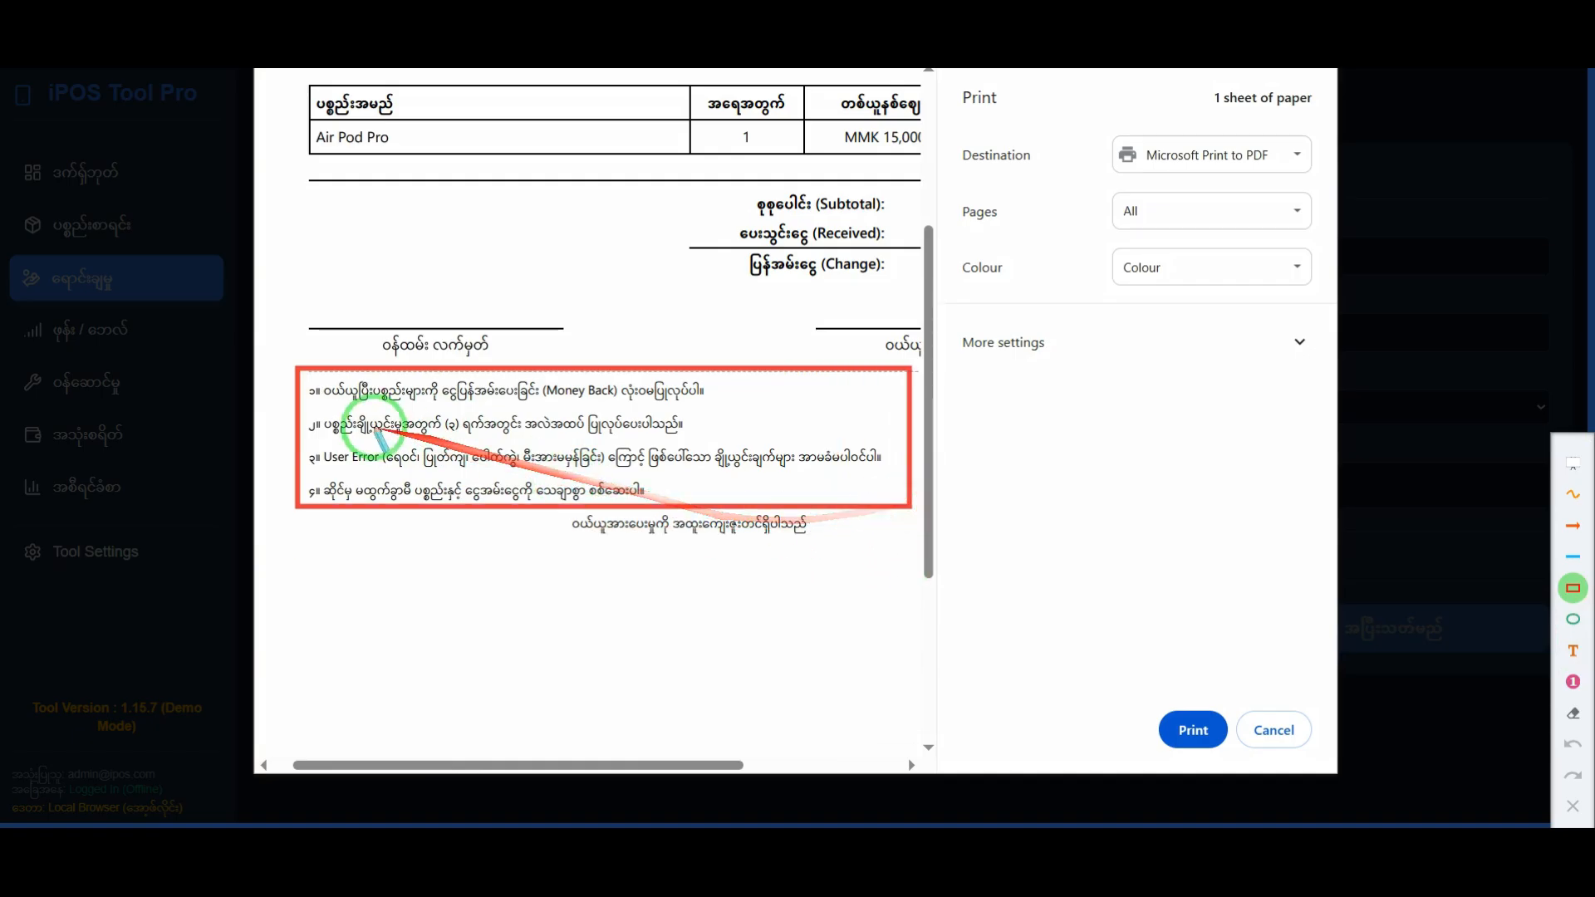
{"action": "left_click_drag", "start_coordinate": [335, 399], "coordinate": [631, 396]}
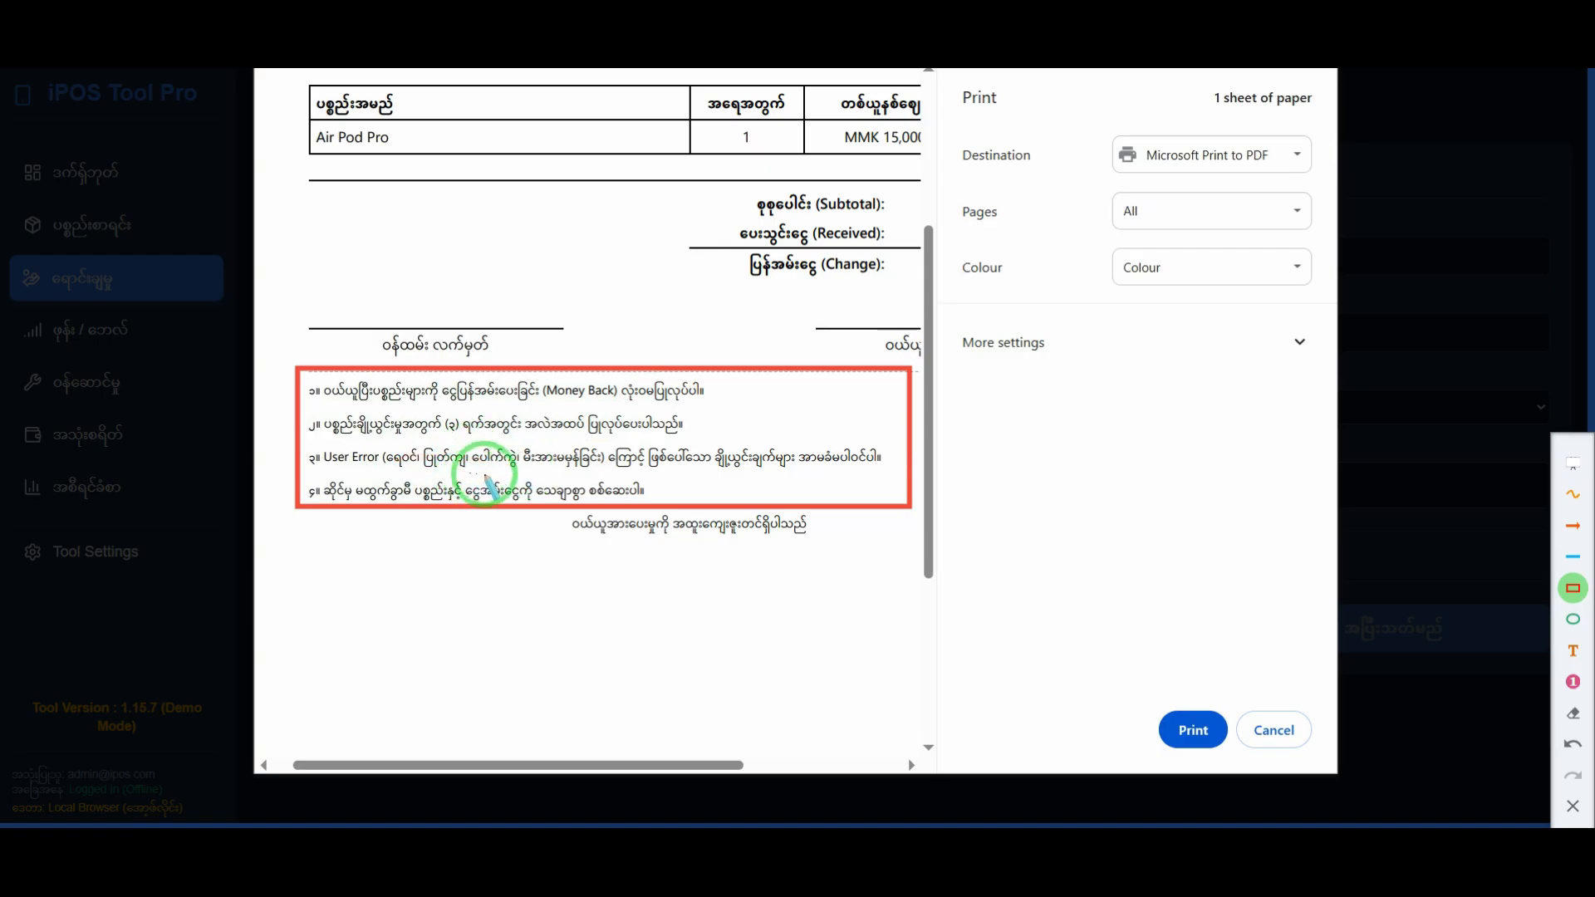
{"action": "left_click_drag", "start_coordinate": [1053, 656], "coordinate": [737, 542]}
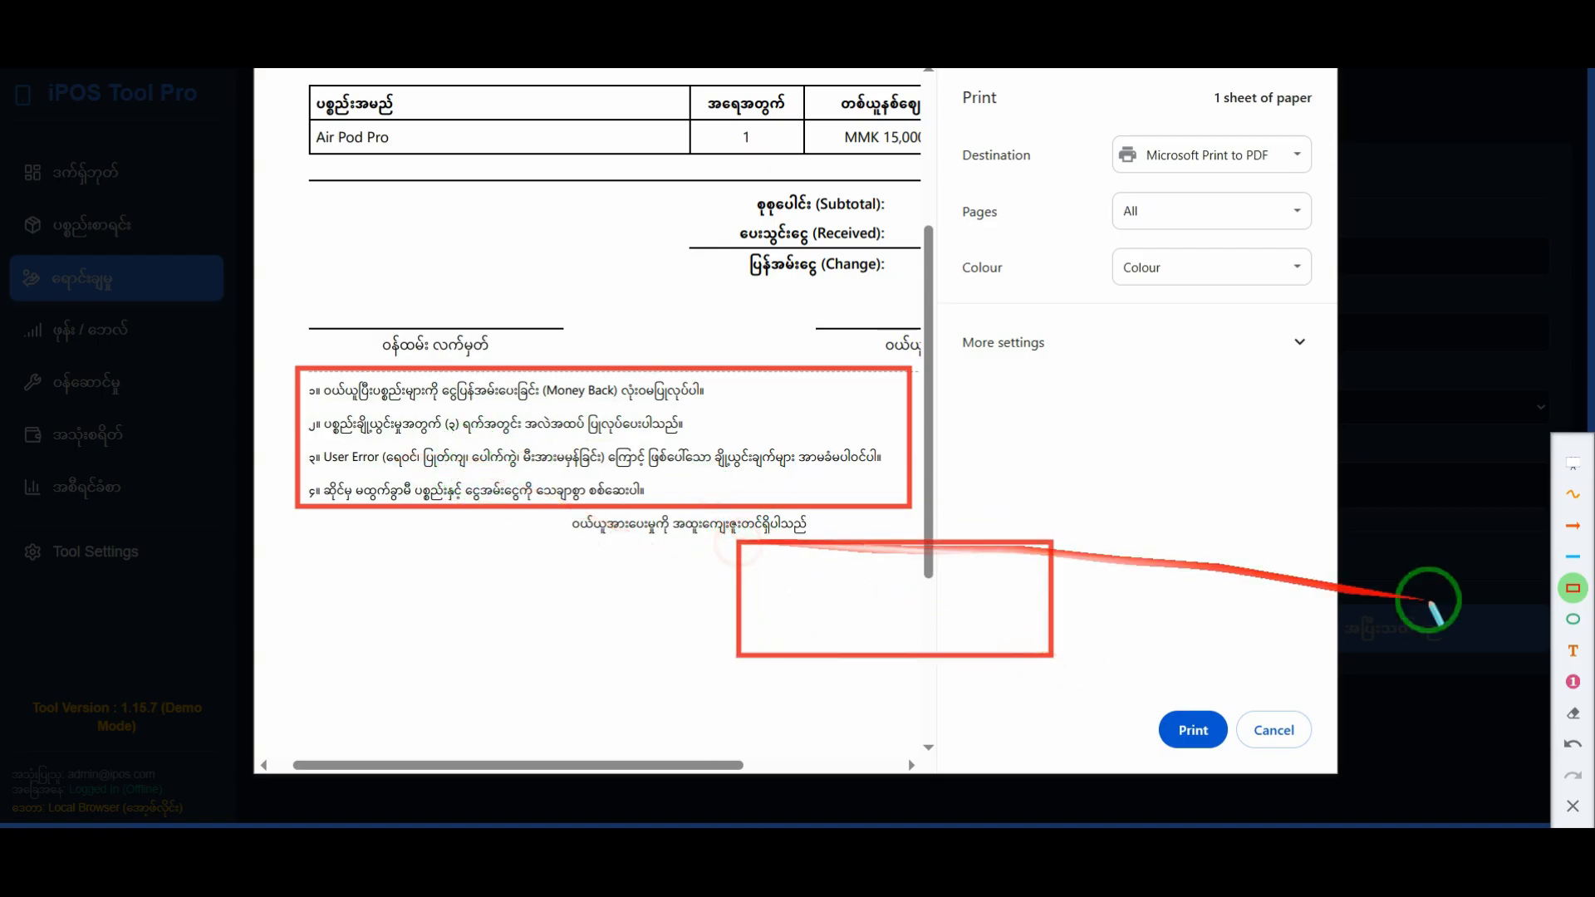
{"action": "key", "text": "ctrl+z"}
Step: Draw an orange arrow pointing up at the framed sales terms, and clear all annotations
{"action": "left_click", "coordinate": [1575, 530]}
{"action": "left_click_drag", "start_coordinate": [466, 636], "coordinate": [466, 525]}
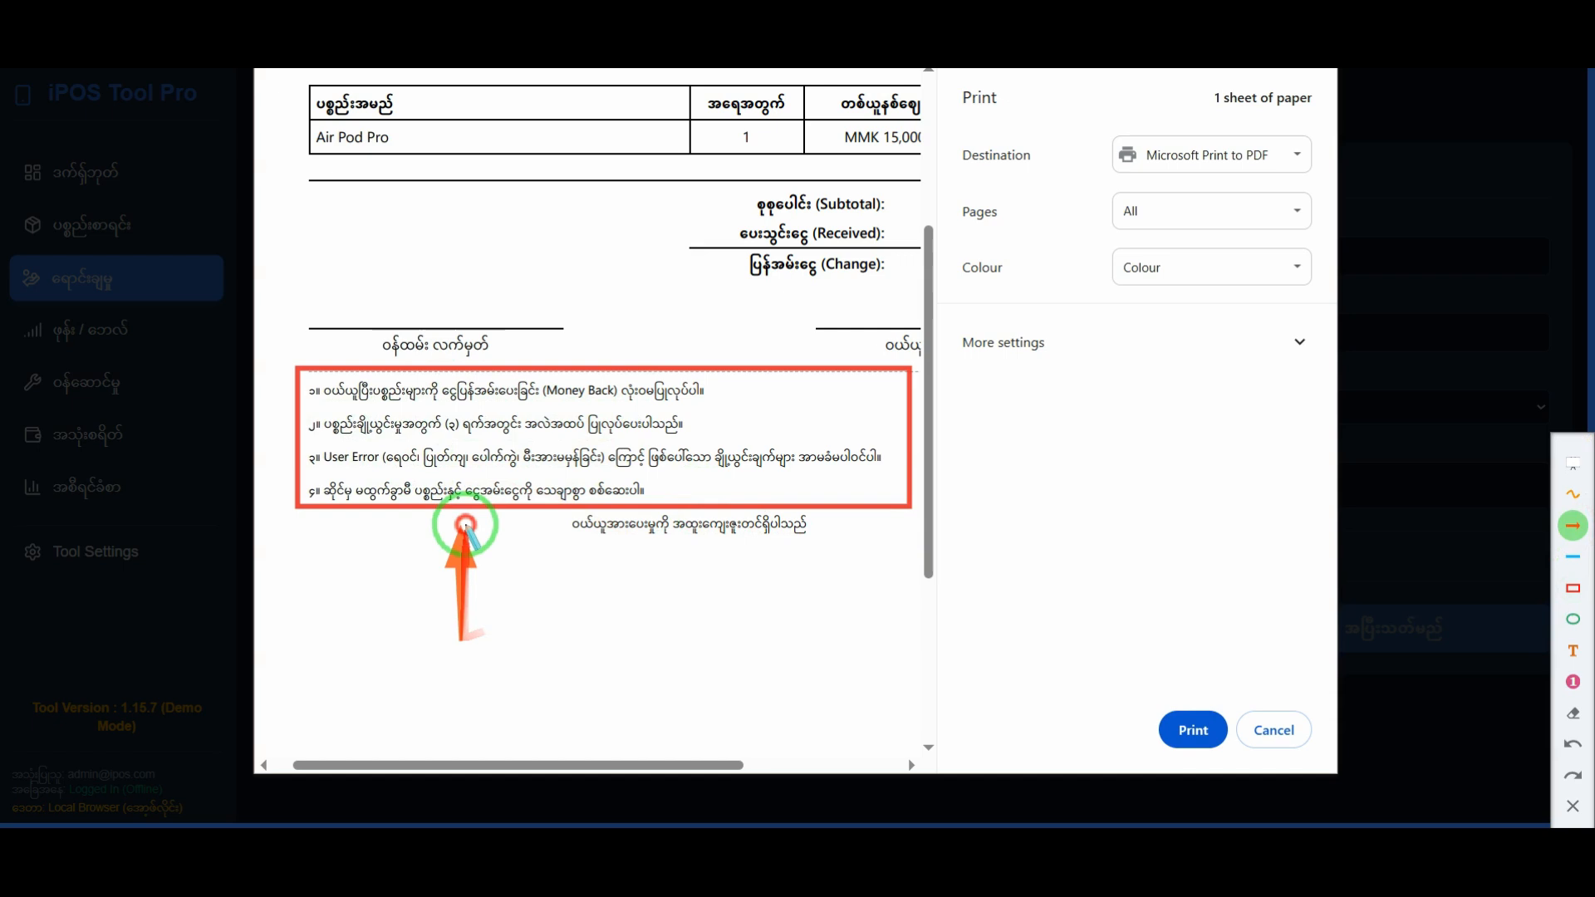
{"action": "left_click", "coordinate": [1559, 814]}
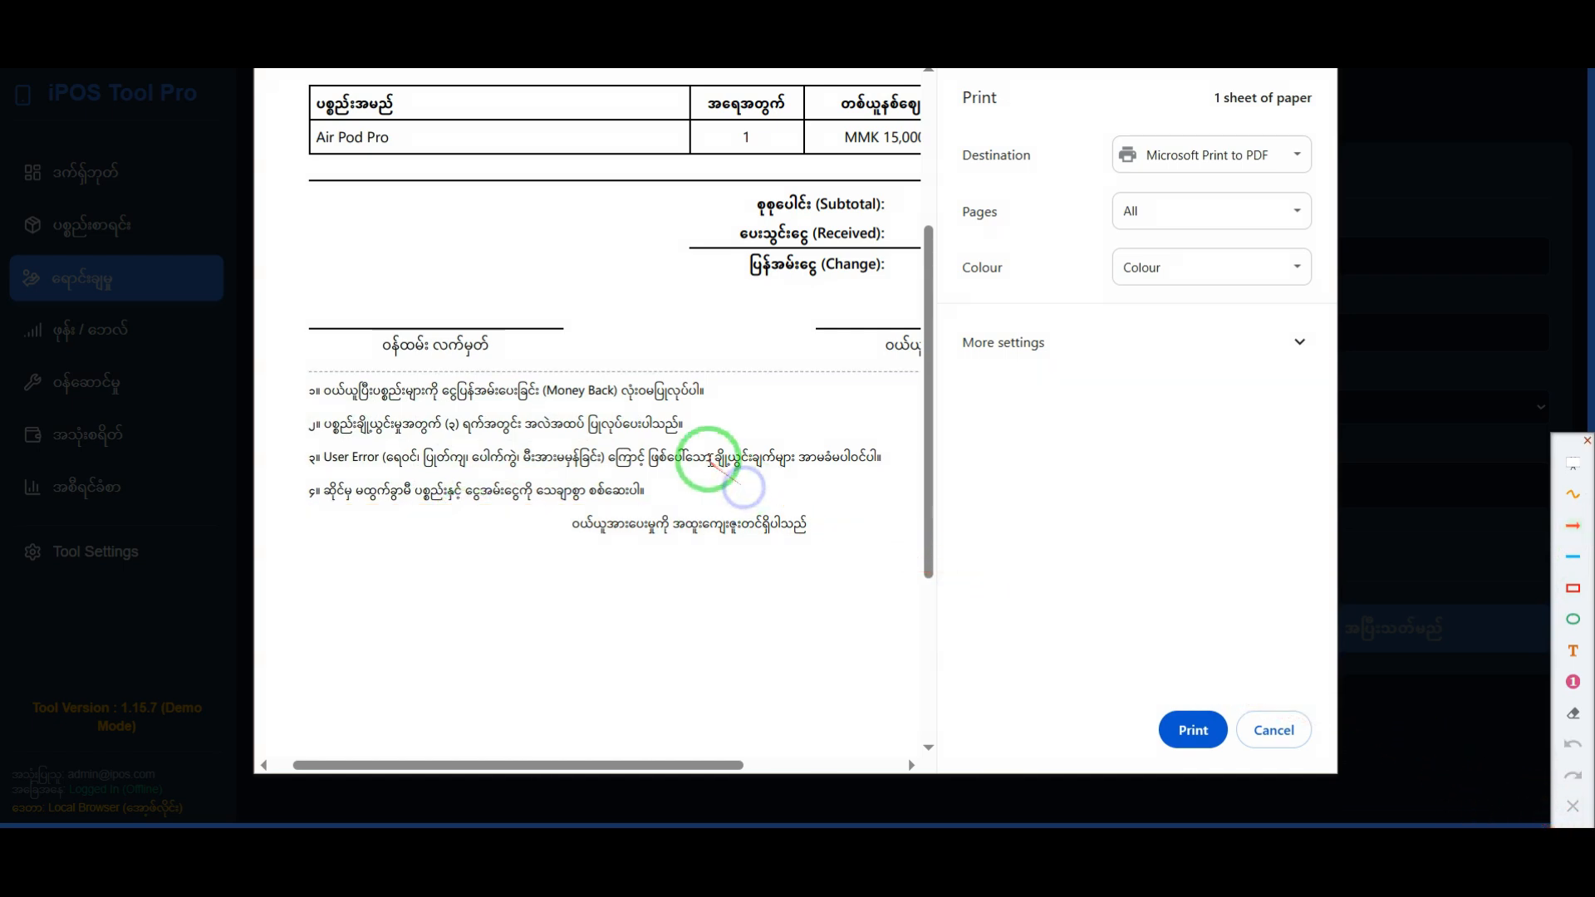
Step: Examine the new receipt's received and change rows at larger size, highlighting them in turn
{"action": "scroll", "coordinate": [710, 458], "scroll_direction": "down", "scroll_amount": 3}
{"action": "scroll", "coordinate": [636, 233], "scroll_direction": "up", "scroll_amount": 2}
{"action": "scroll", "coordinate": [652, 239], "scroll_direction": "down", "scroll_amount": 1}
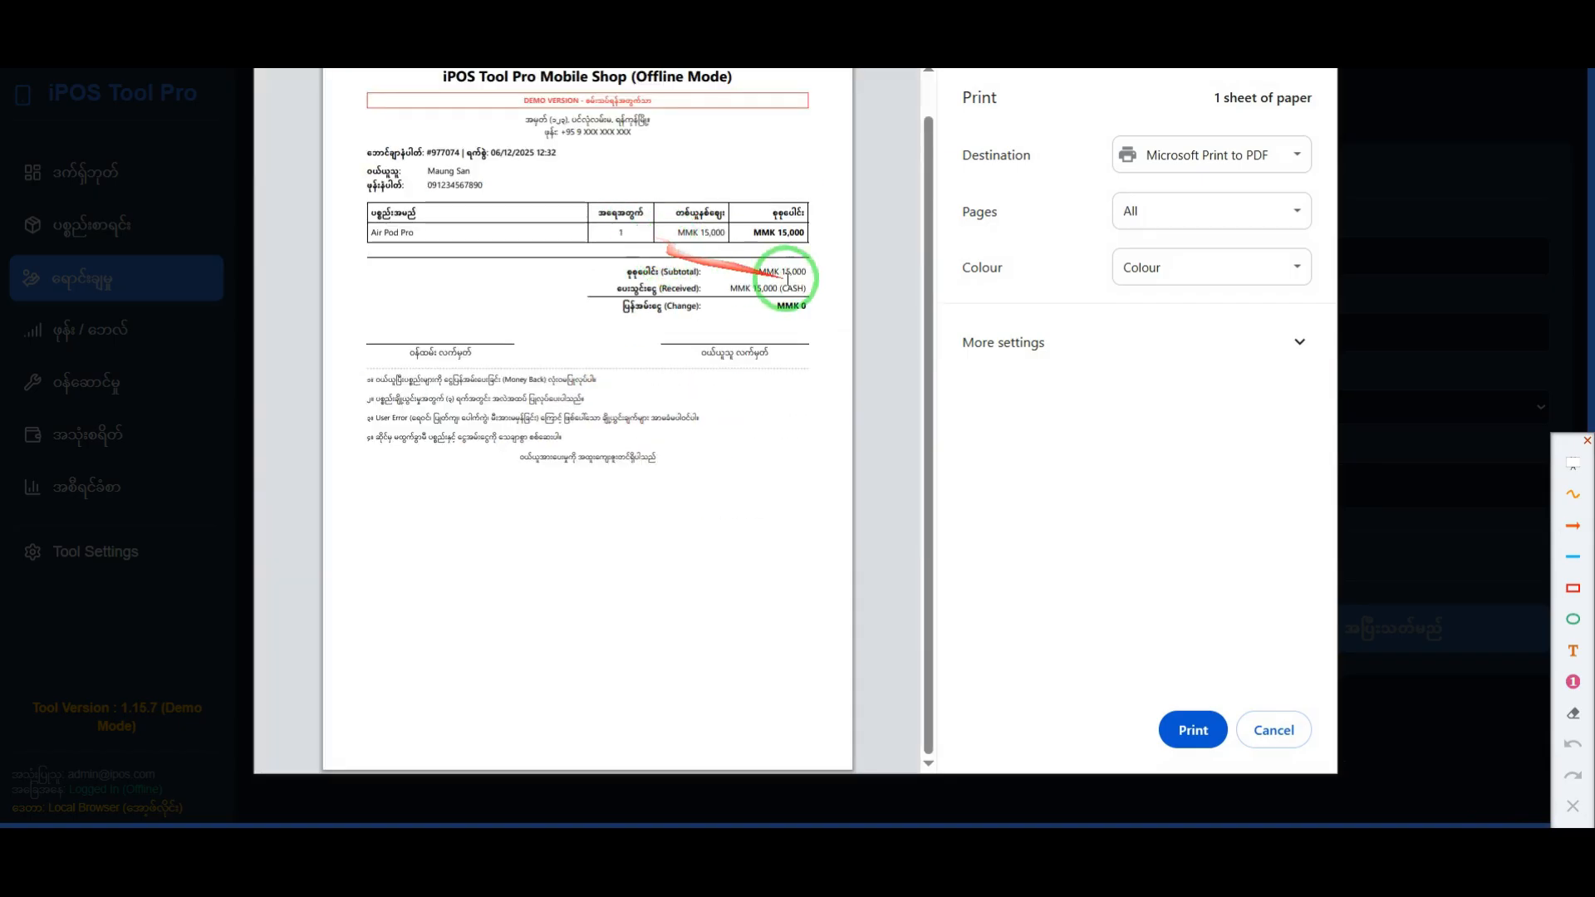
{"action": "scroll", "coordinate": [788, 280], "scroll_direction": "up", "scroll_amount": 3}
{"action": "left_click_drag", "start_coordinate": [731, 765], "coordinate": [792, 763]}
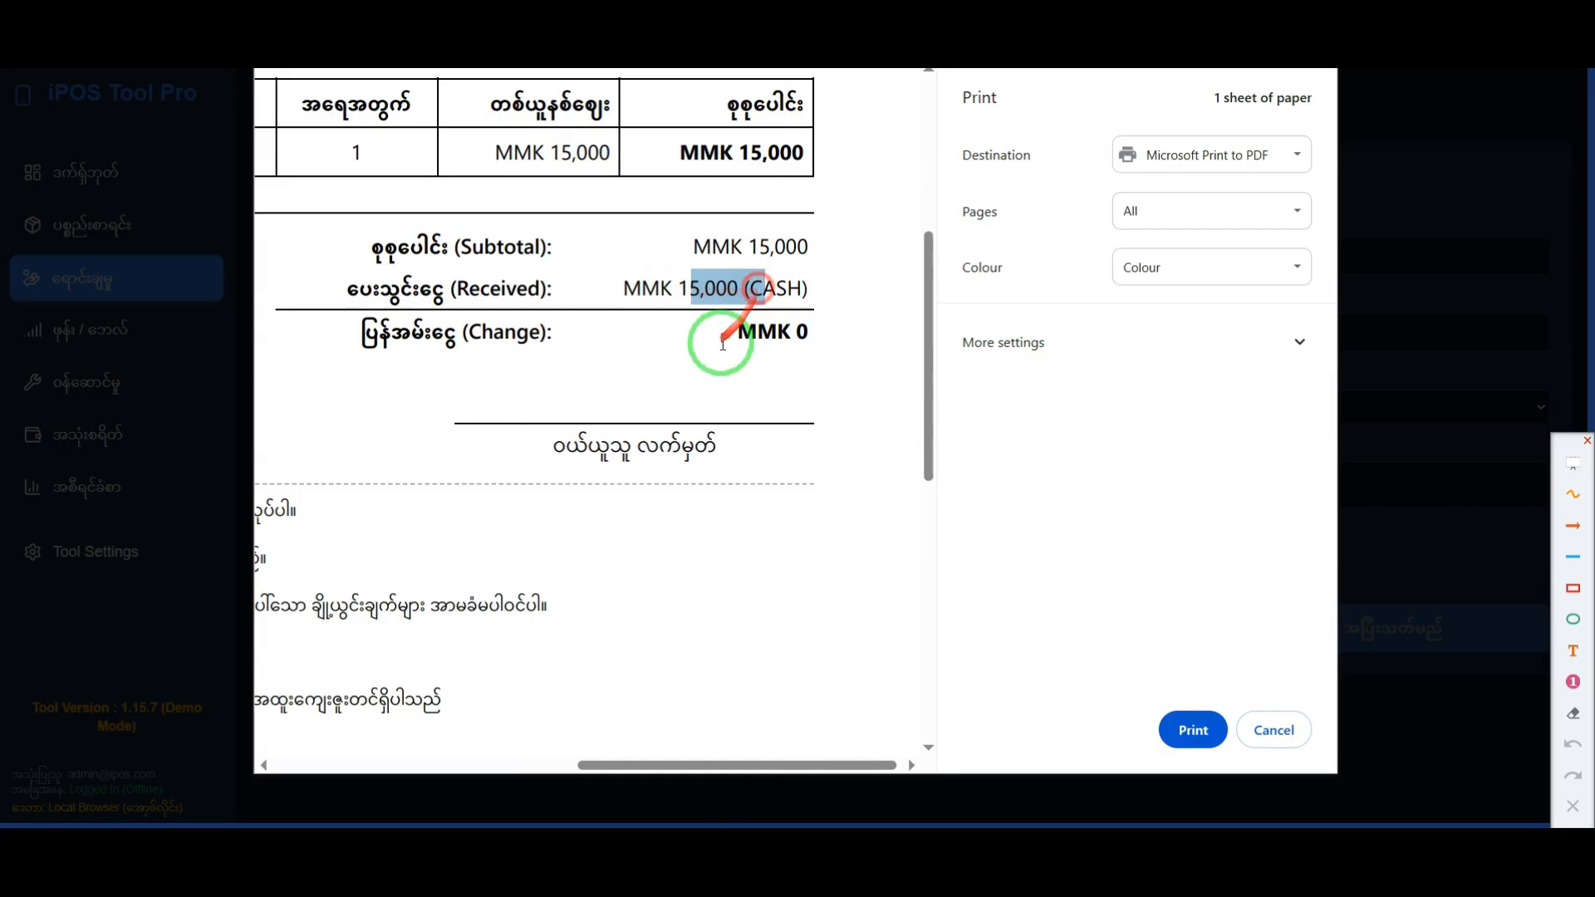
{"action": "left_click_drag", "start_coordinate": [799, 341], "coordinate": [651, 339]}
{"action": "left_click", "coordinate": [661, 353]}
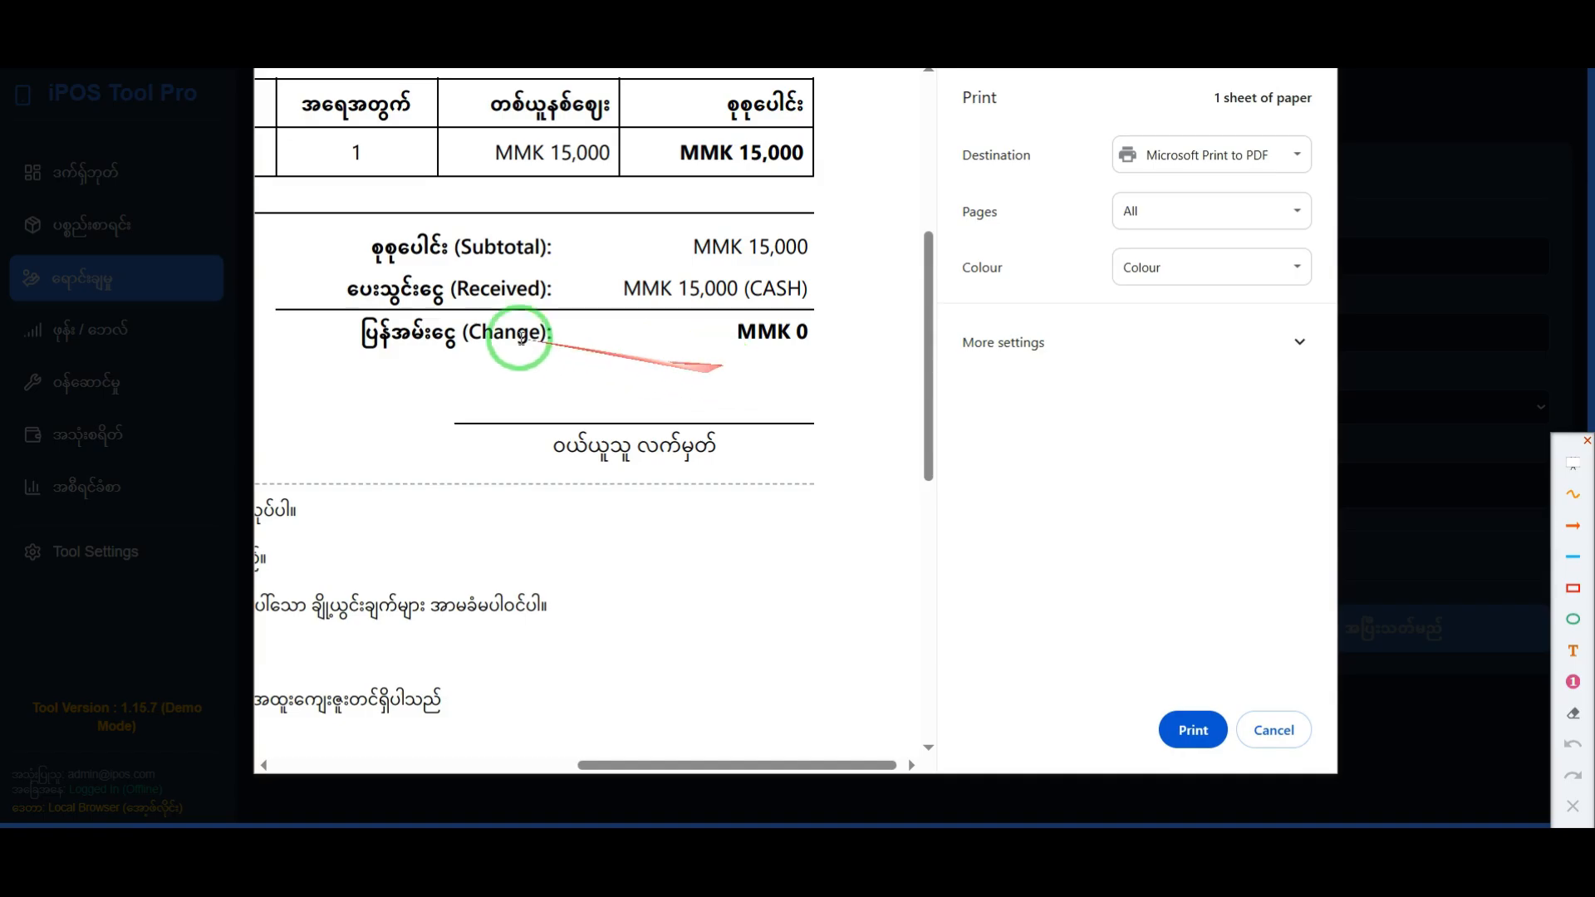
{"action": "left_click_drag", "start_coordinate": [443, 342], "coordinate": [683, 338]}
{"action": "left_click", "coordinate": [764, 356]}
{"action": "left_click_drag", "start_coordinate": [818, 342], "coordinate": [665, 334]}
{"action": "left_click", "coordinate": [712, 366]}
{"action": "left_click_drag", "start_coordinate": [380, 341], "coordinate": [778, 342]}
{"action": "left_click", "coordinate": [778, 408]}
Step: View the whole receipt again, close the print preview without printing, and dismiss the message that follows
{"action": "scroll", "coordinate": [589, 499], "scroll_direction": "down", "scroll_amount": 10}
{"action": "scroll", "coordinate": [538, 376], "scroll_direction": "up", "scroll_amount": 2}
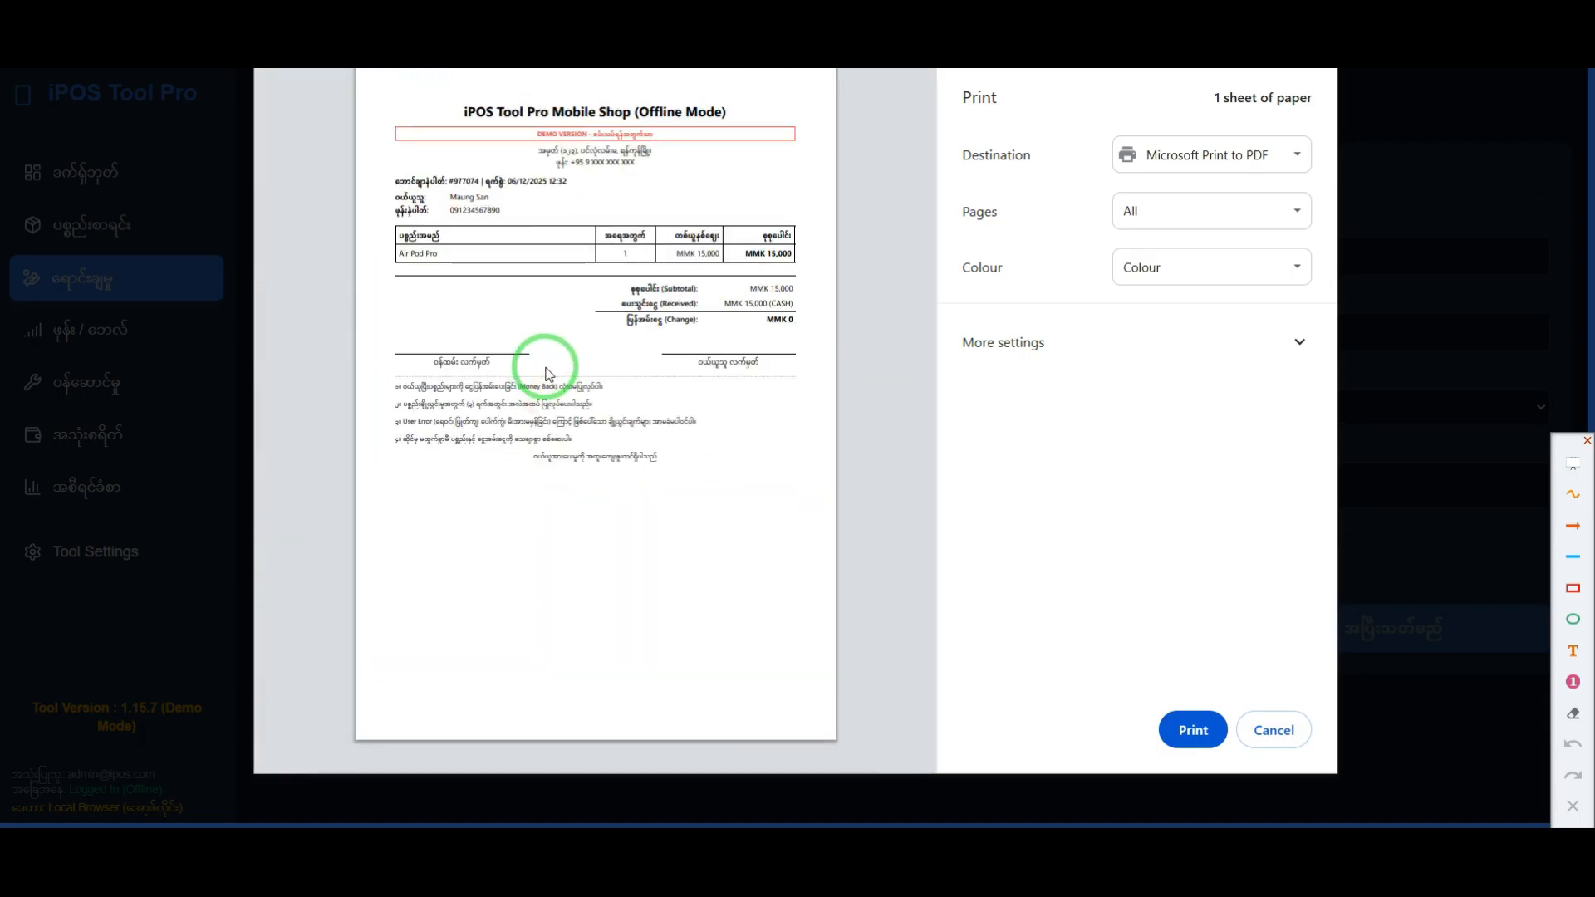
{"action": "left_click", "coordinate": [1274, 730]}
{"action": "left_click", "coordinate": [903, 495]}
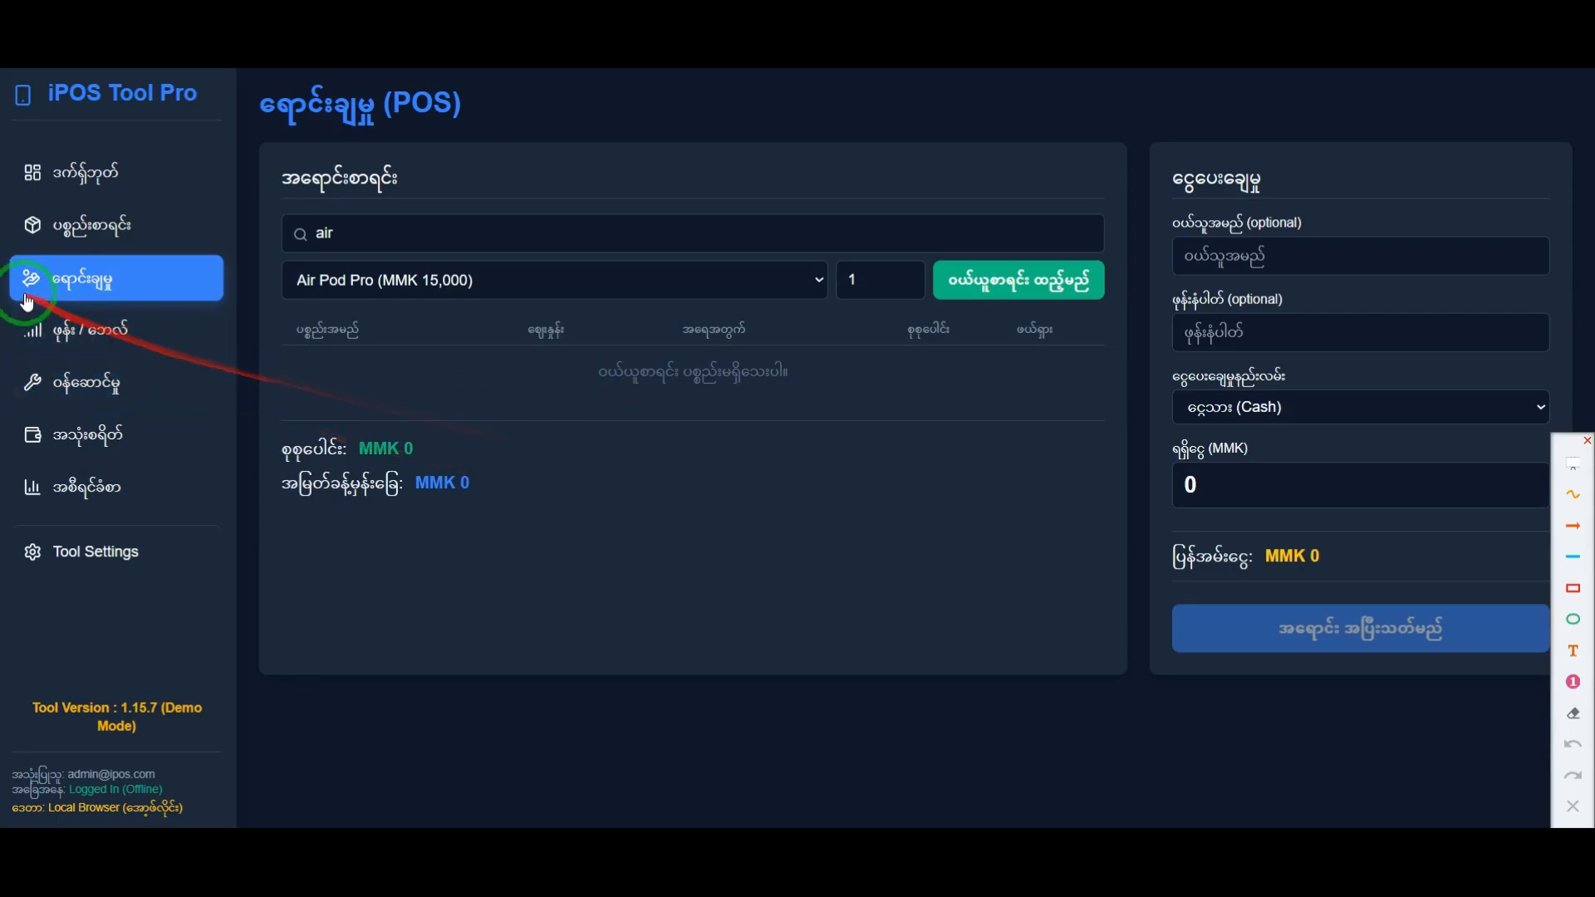
Step: Look over the product list, open the dashboard, and frame its whole low-stock warning section in red
{"action": "left_click", "coordinate": [89, 231]}
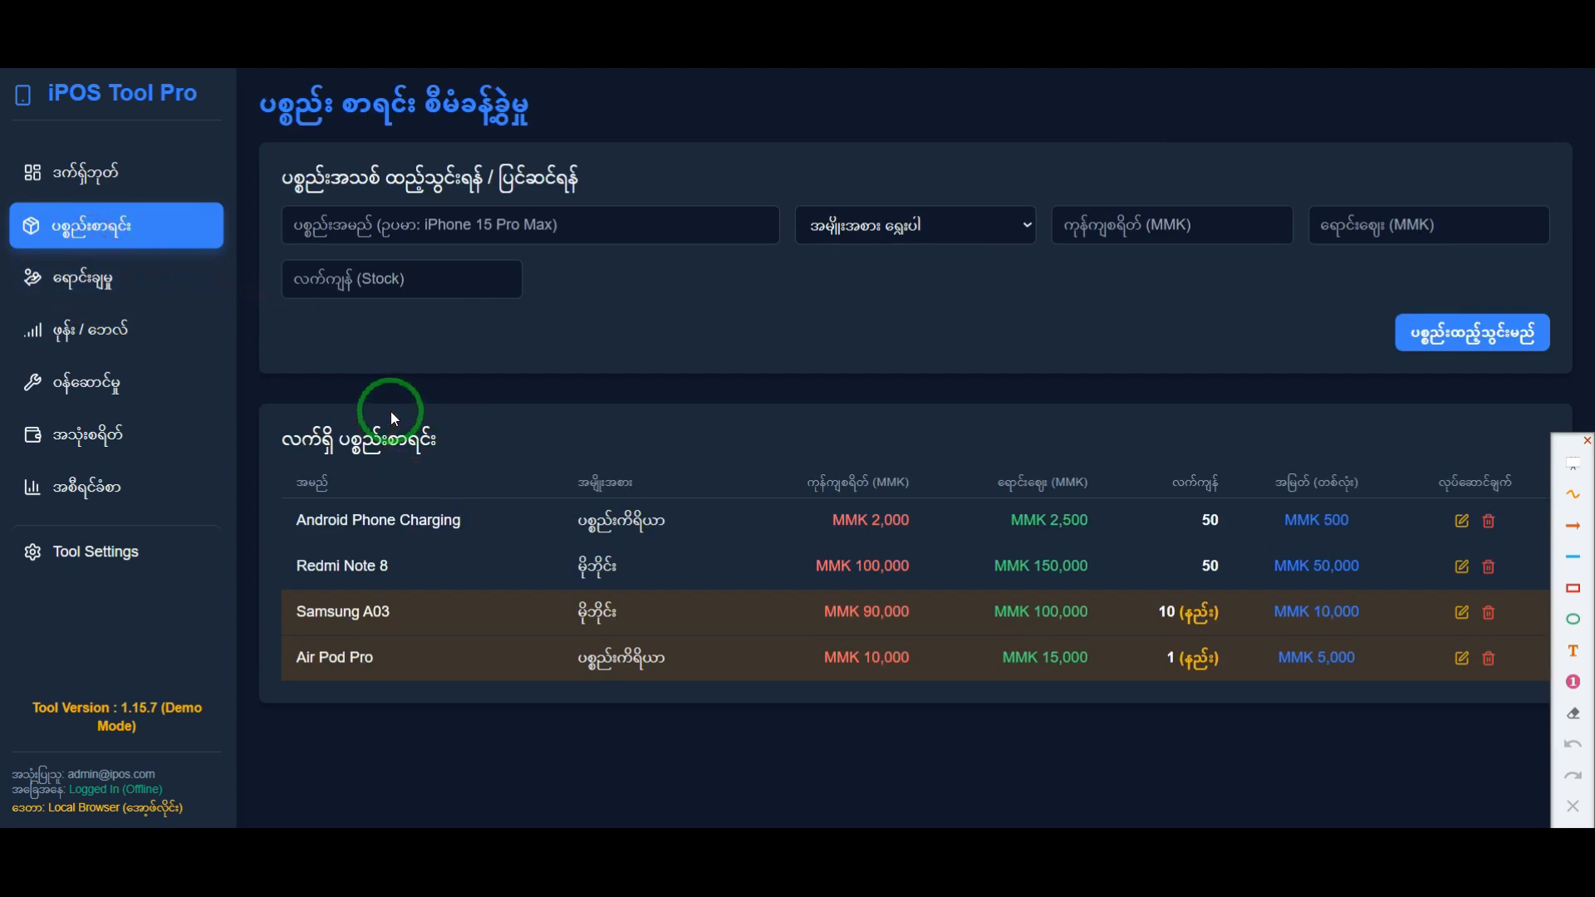
{"action": "left_click_drag", "start_coordinate": [292, 350], "coordinate": [370, 311]}
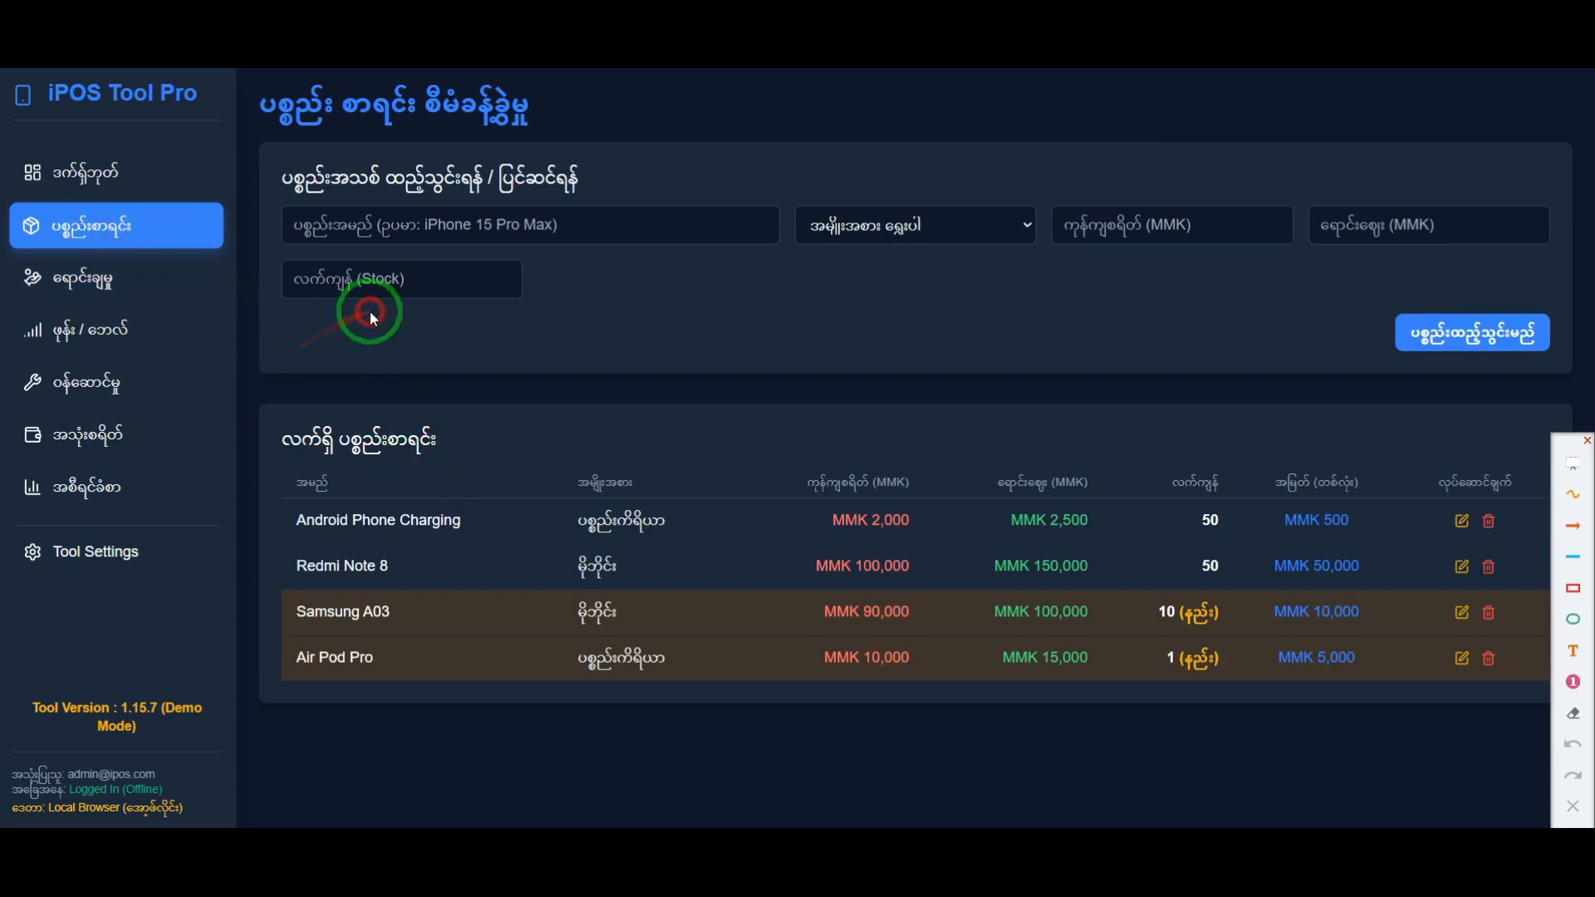
{"action": "left_click", "coordinate": [144, 190]}
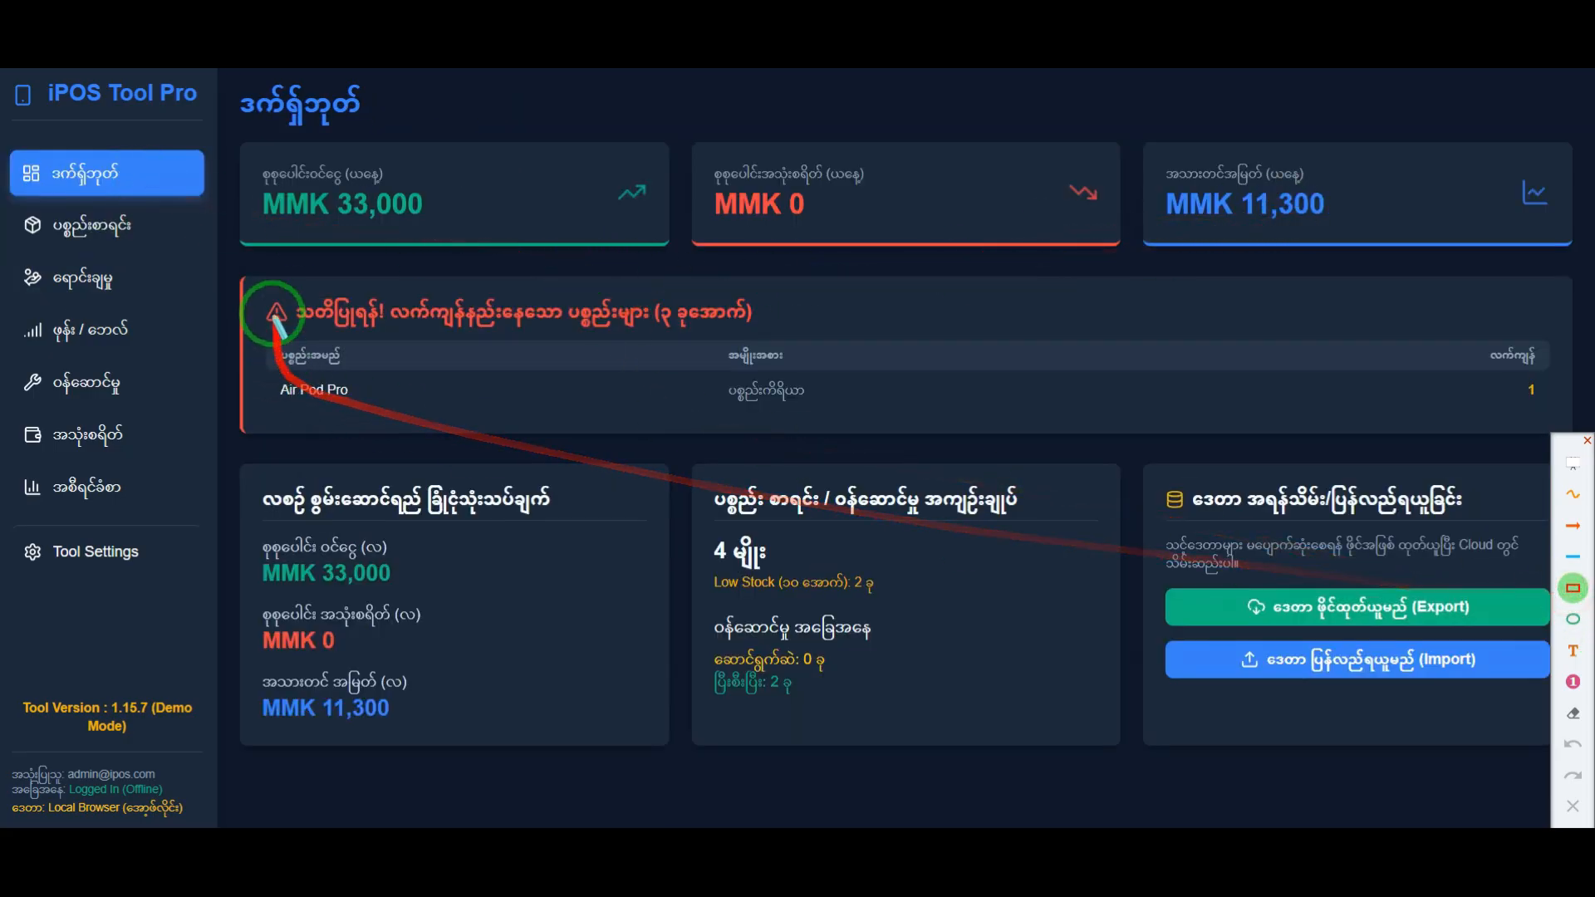
{"action": "mouse_move", "coordinate": [233, 266]}
{"action": "left_mouse_down"}
{"action": "mouse_move", "coordinate": [516, 356]}
{"action": "mouse_move", "coordinate": [1335, 517]}
{"action": "mouse_move", "coordinate": [1582, 449]}
{"action": "left_mouse_up"}
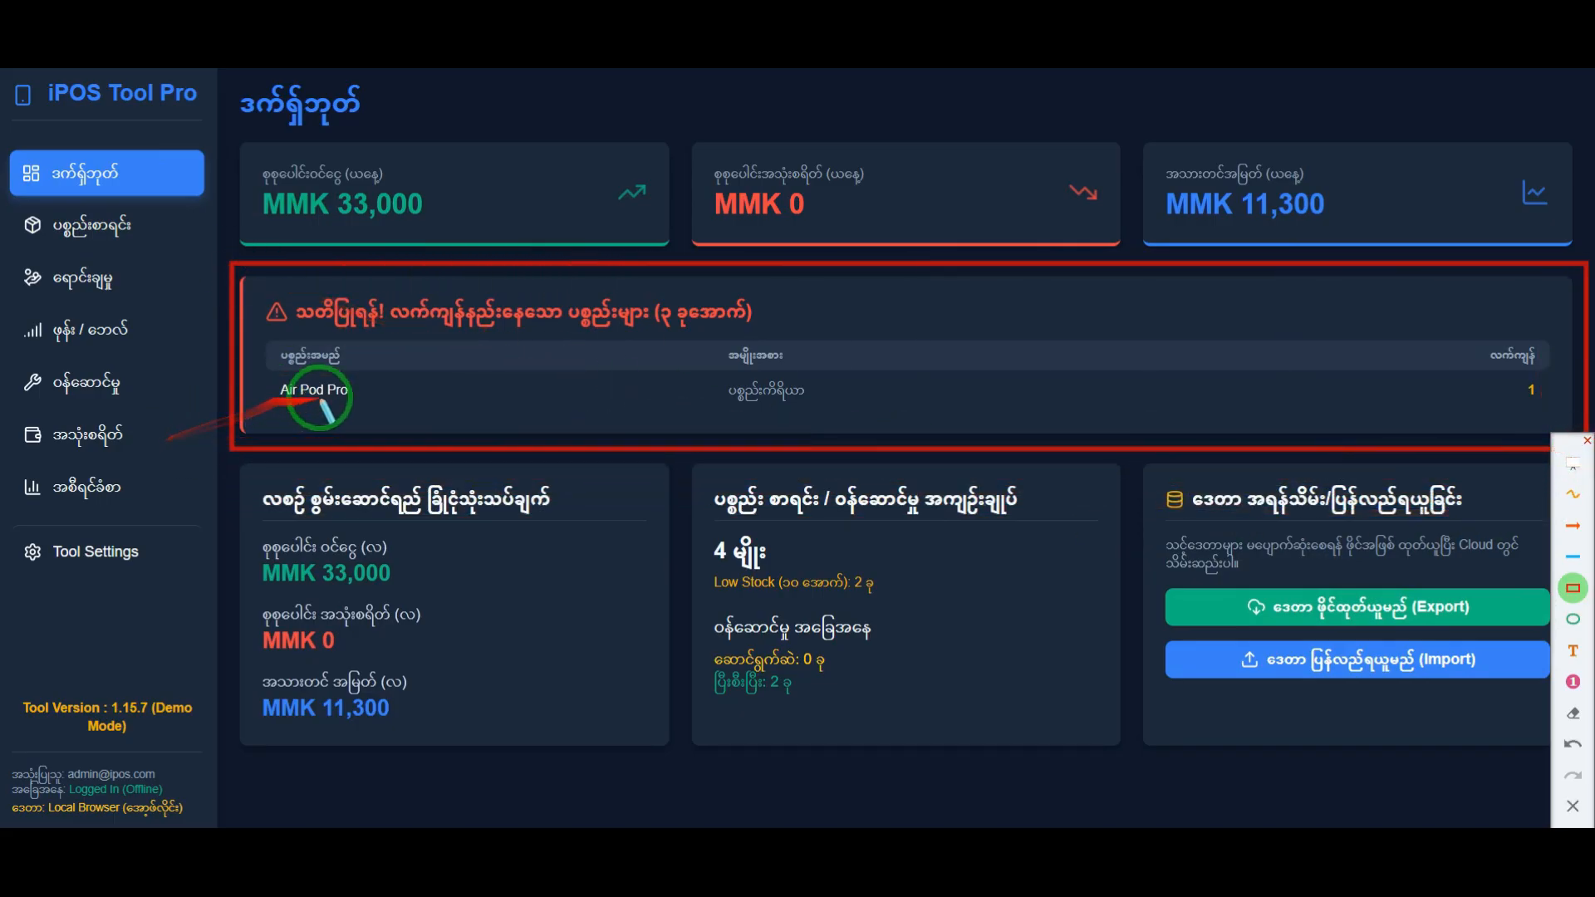
Step: Draw orange arrows pointing at the Air Pod Pro name, category and stock in the low-stock warning, and clear all annotations
{"action": "left_click", "coordinate": [1568, 525]}
{"action": "left_click_drag", "start_coordinate": [234, 480], "coordinate": [279, 409]}
{"action": "left_click_drag", "start_coordinate": [684, 471], "coordinate": [737, 419]}
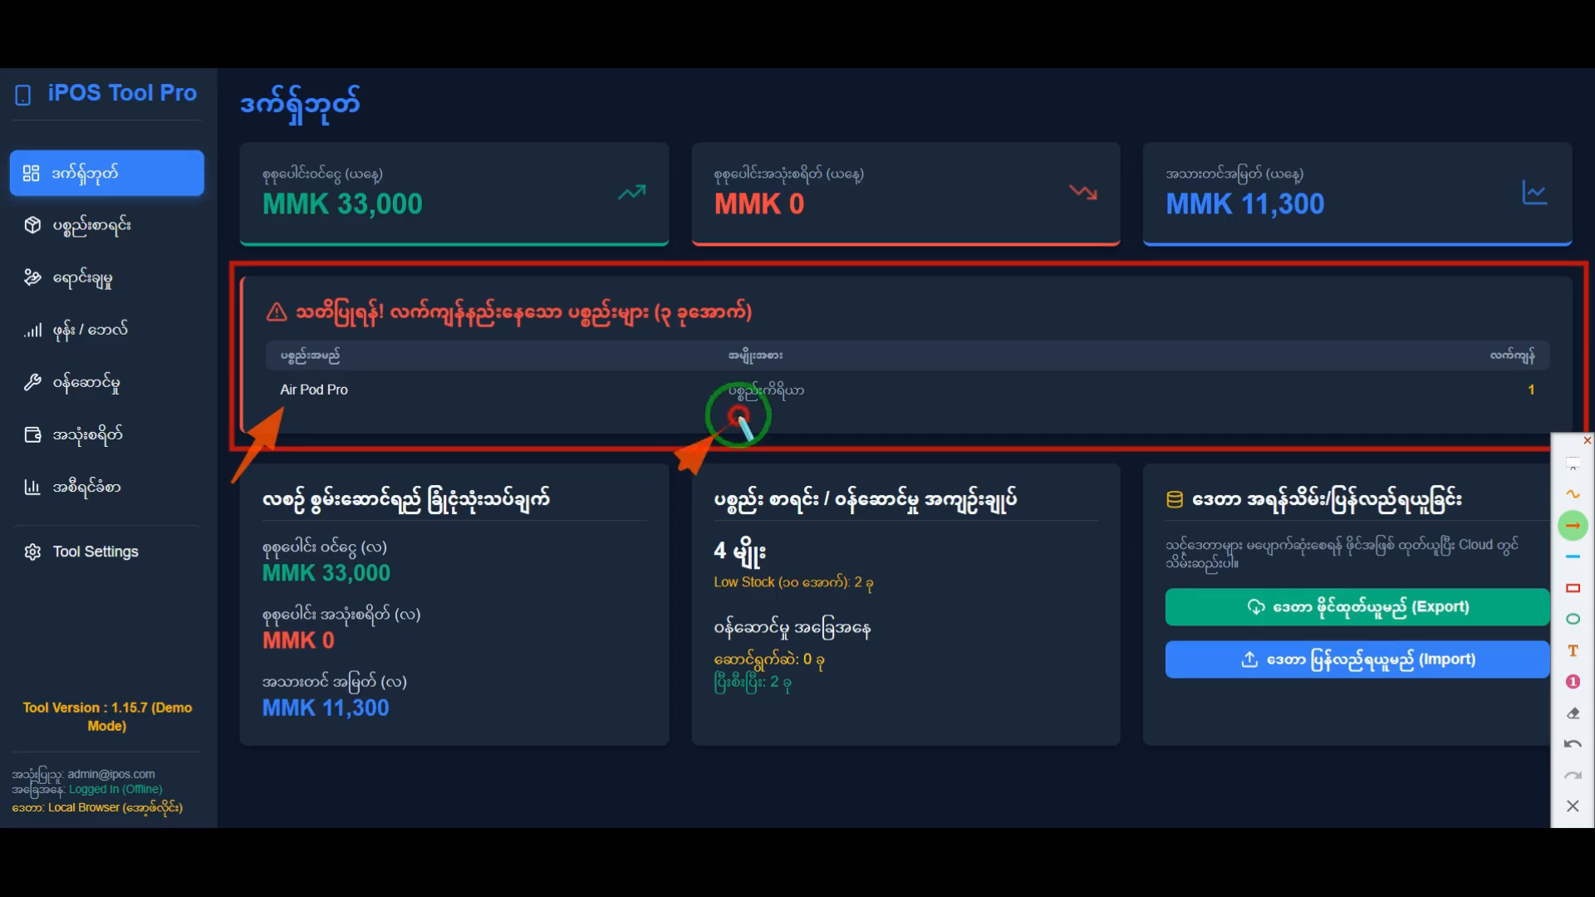
{"action": "left_click_drag", "start_coordinate": [1581, 418], "coordinate": [1500, 422]}
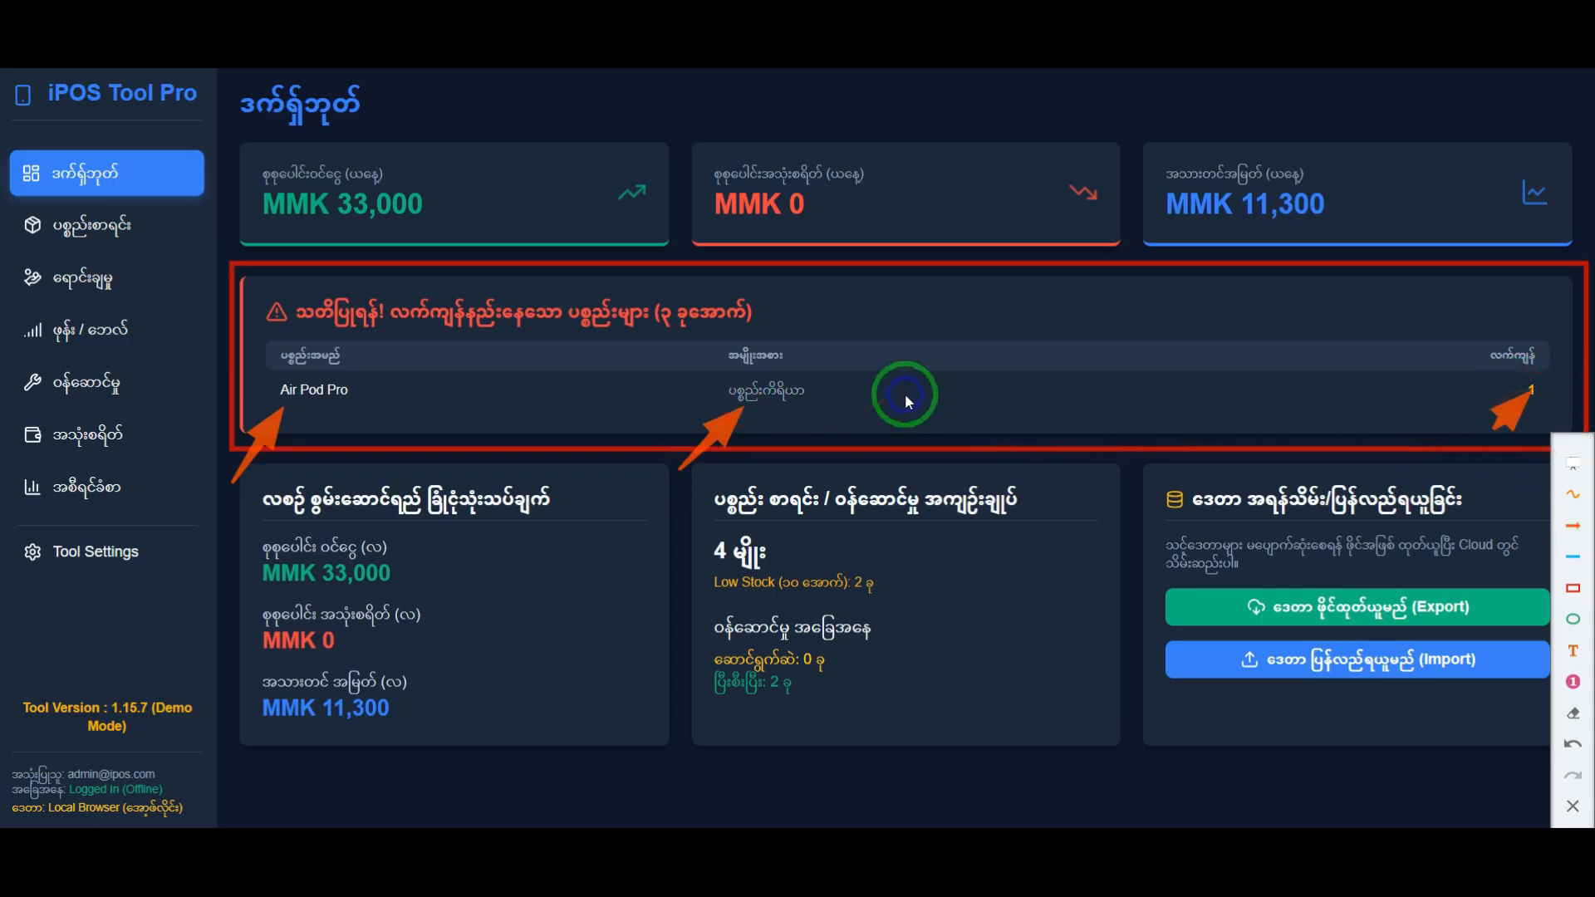
{"action": "left_click", "coordinate": [1573, 806]}
Step: View the POS sales page, return to the product list, and highlight the Air Pod Pro's stock quantity
{"action": "left_click", "coordinate": [99, 272]}
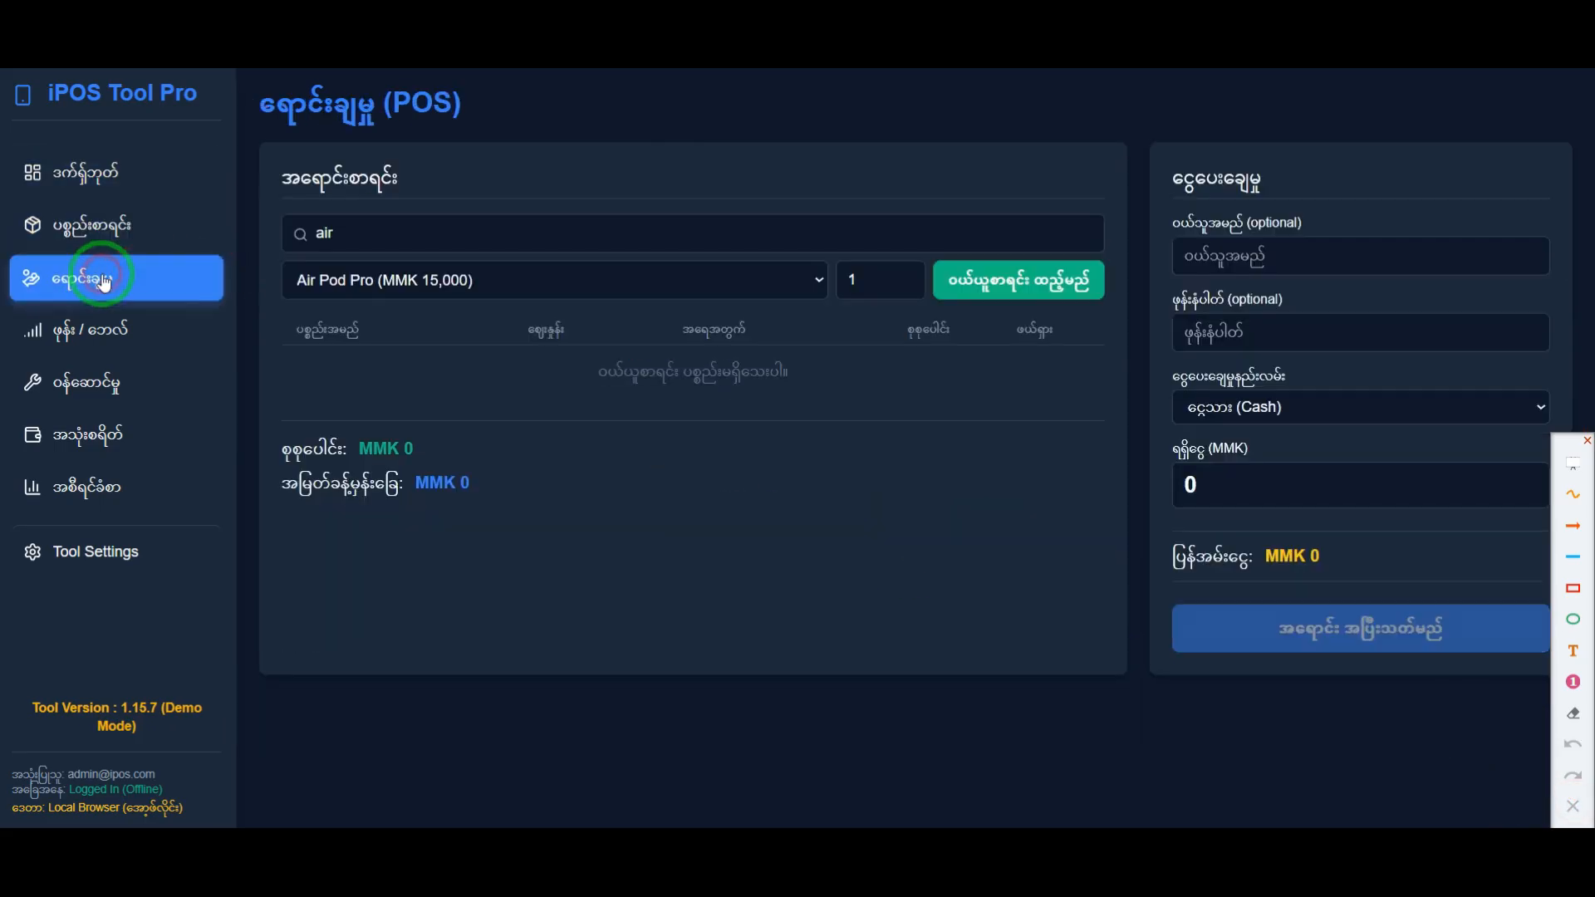
{"action": "left_click", "coordinate": [124, 236]}
{"action": "left_click", "coordinate": [128, 272]}
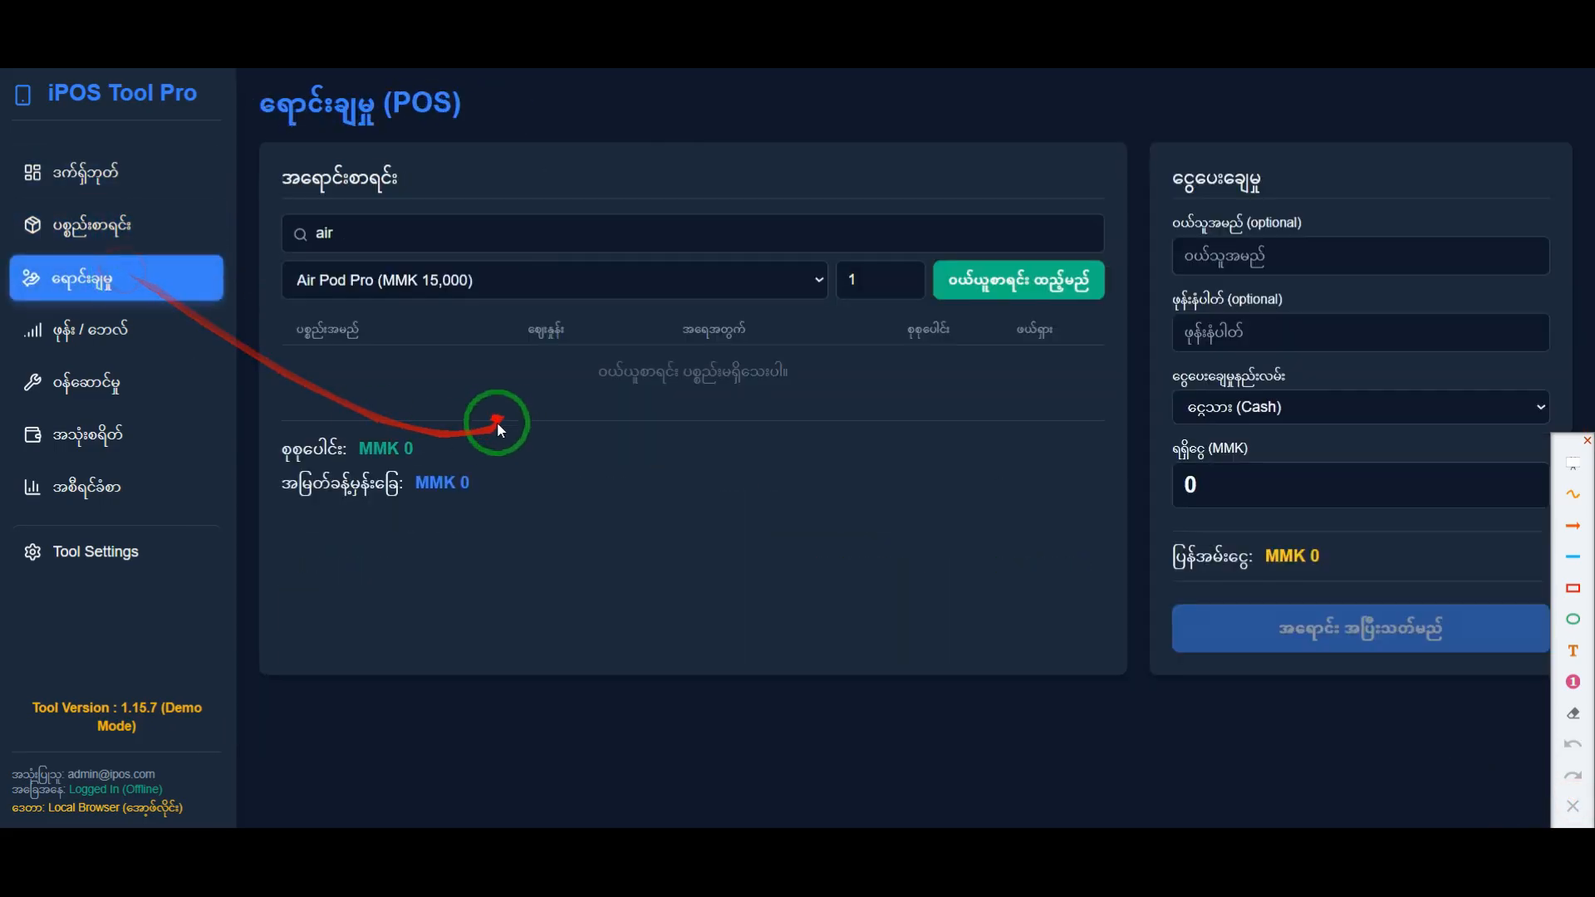
{"action": "left_click", "coordinate": [157, 222]}
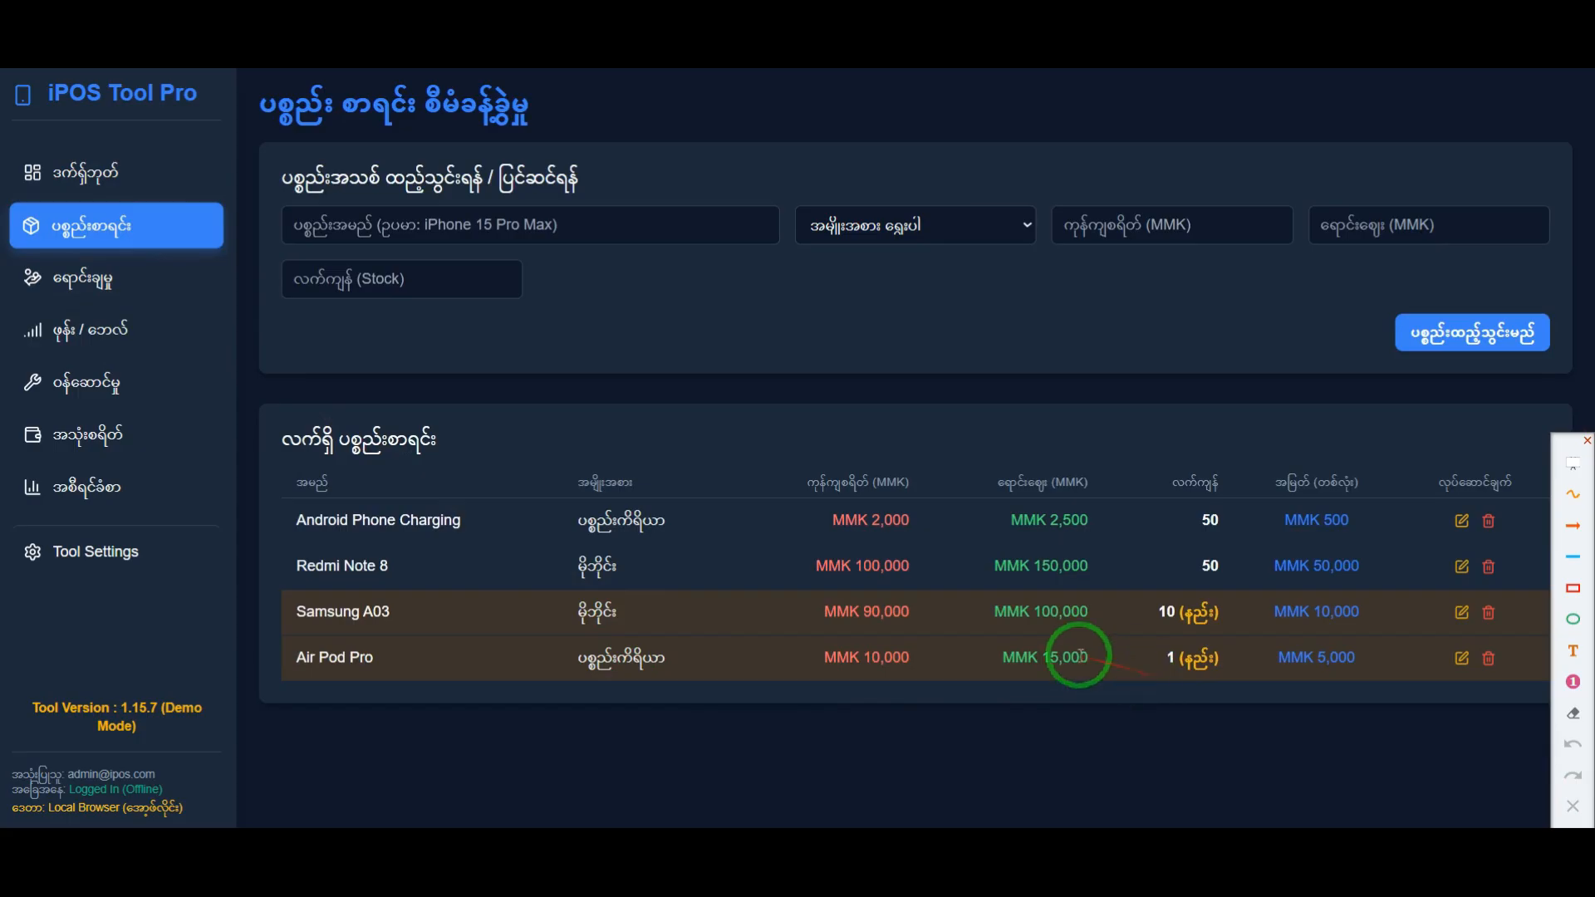
{"action": "left_click_drag", "start_coordinate": [993, 658], "coordinate": [1145, 670]}
{"action": "left_click", "coordinate": [1179, 671]}
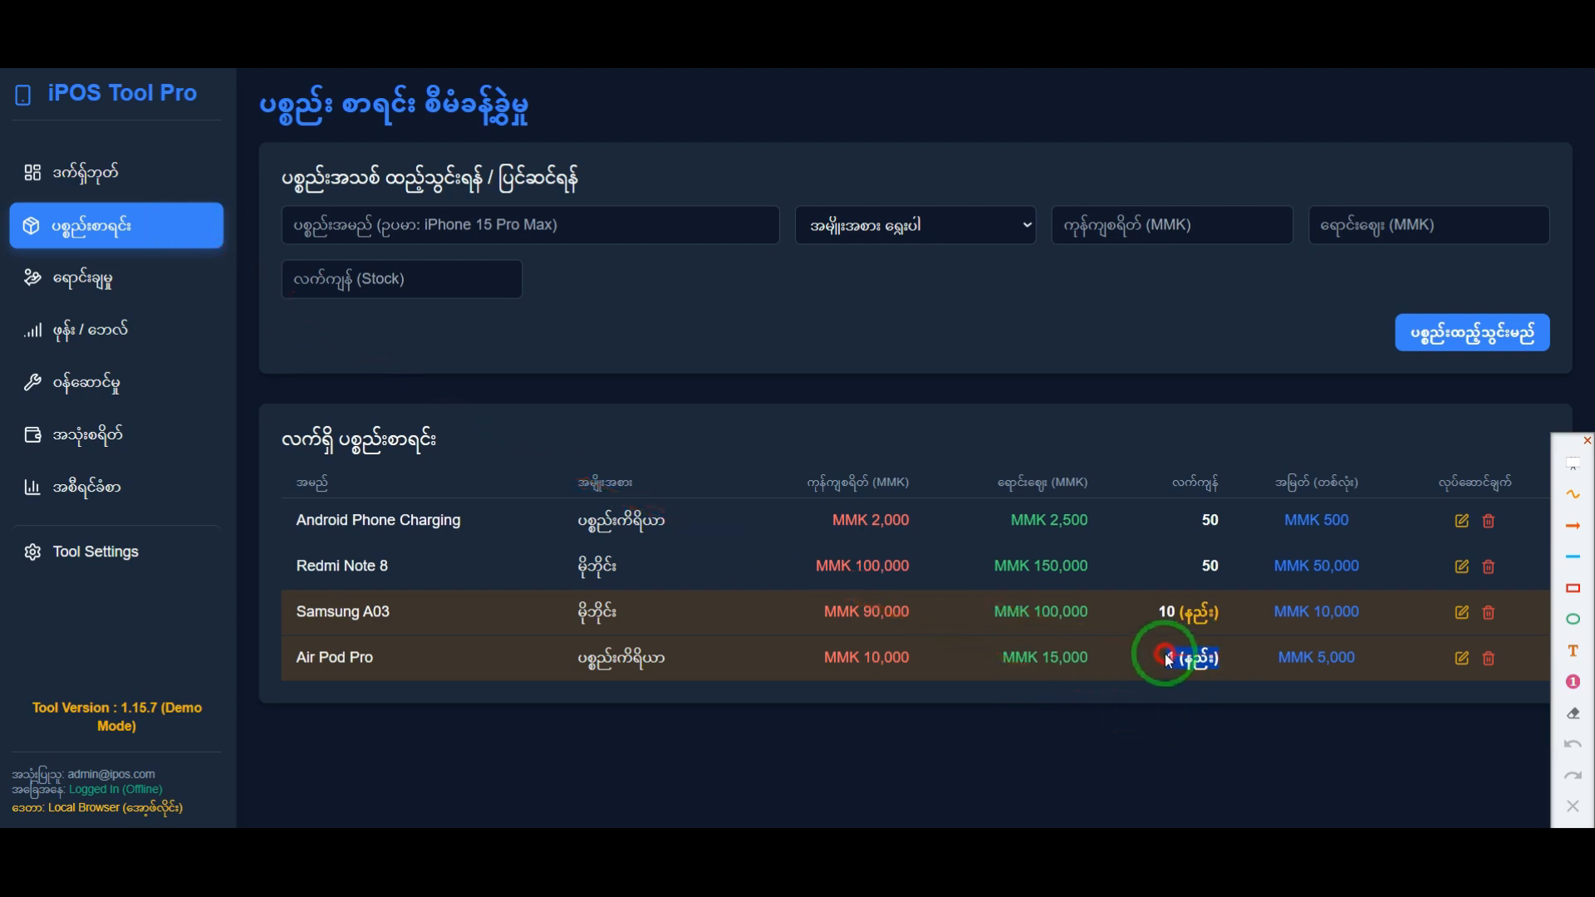
Step: Frame the dashboard's Low Stock line and low-stock warning section in red, and clear both frames after opening the POS sales page
{"action": "left_click", "coordinate": [139, 171]}
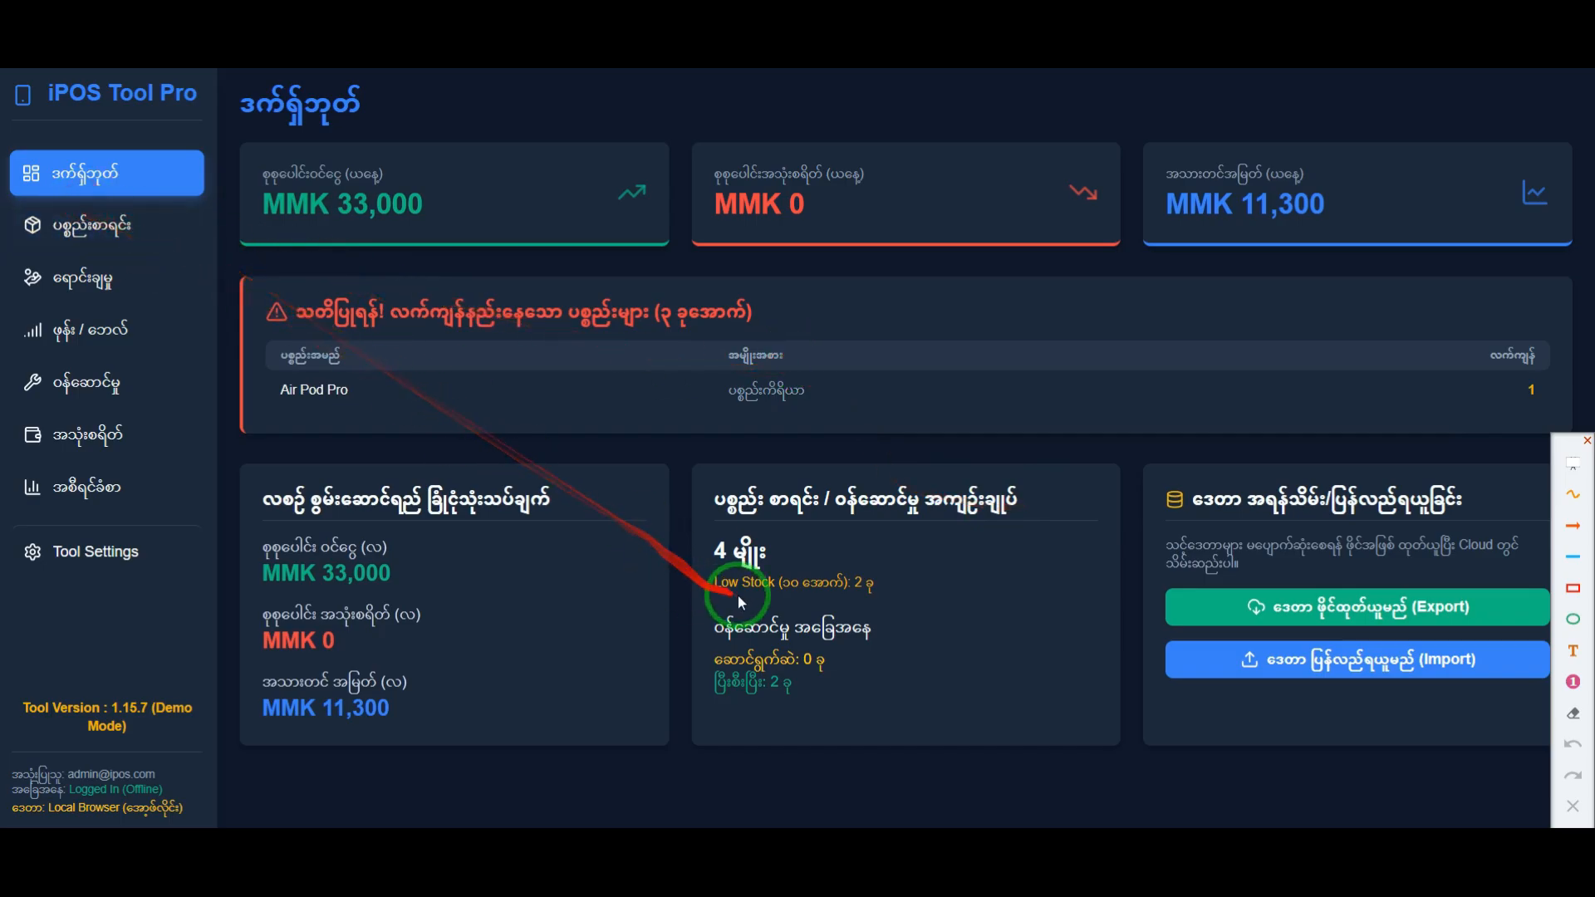
{"action": "left_click", "coordinate": [1573, 588]}
{"action": "left_click_drag", "start_coordinate": [713, 570], "coordinate": [869, 599]}
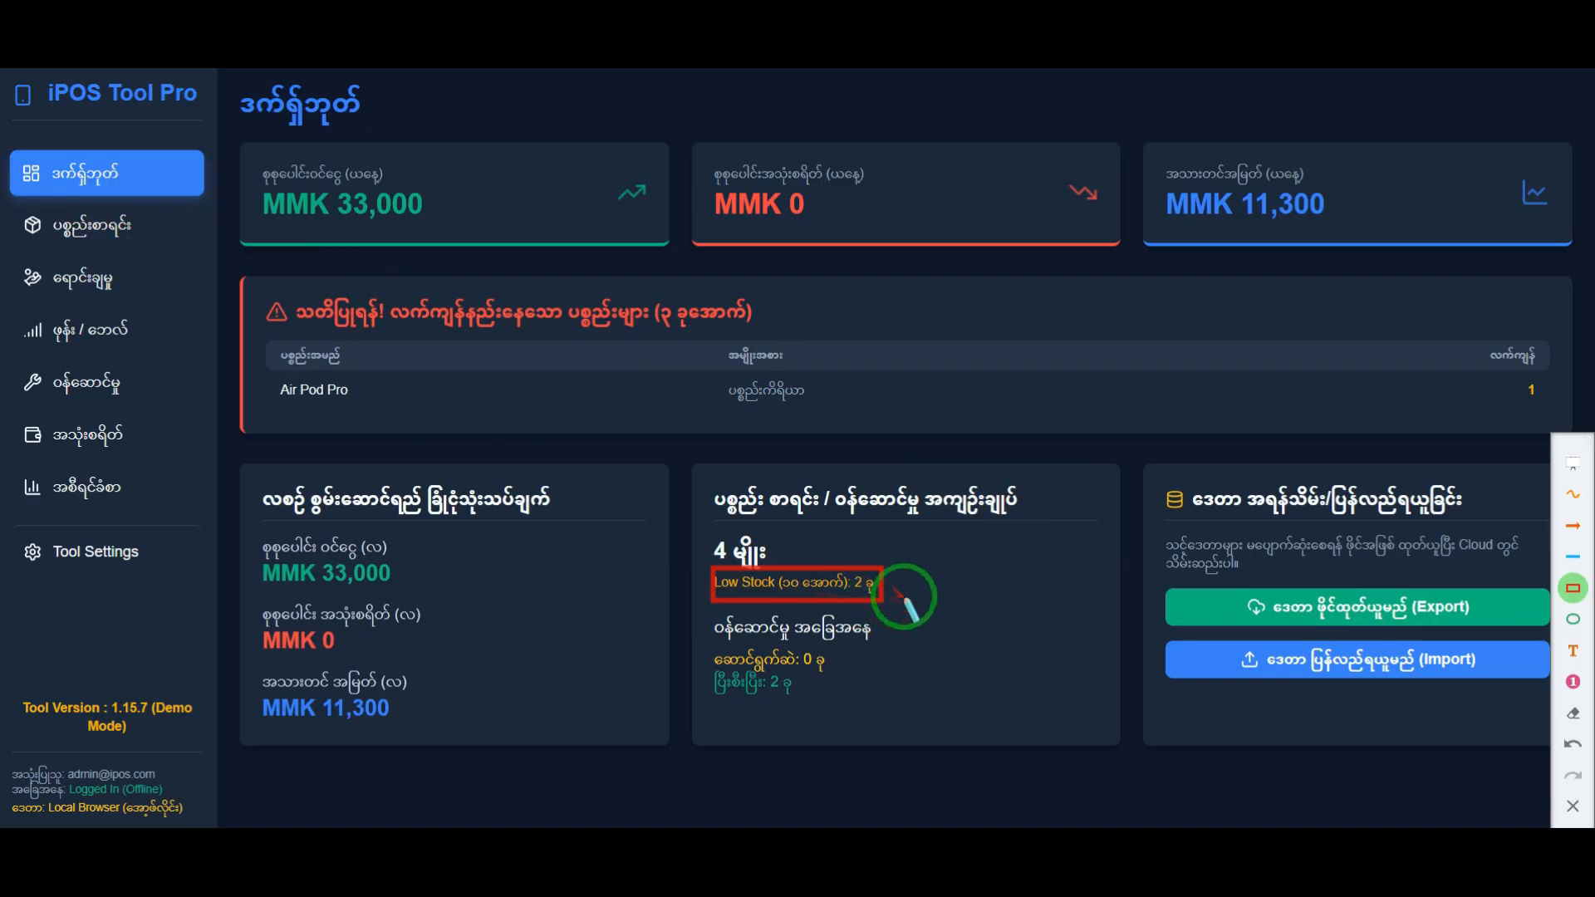
{"action": "mouse_move", "coordinate": [232, 259]}
{"action": "left_mouse_down"}
{"action": "mouse_move", "coordinate": [249, 304]}
{"action": "mouse_move", "coordinate": [914, 455]}
{"action": "mouse_move", "coordinate": [1579, 454]}
{"action": "left_mouse_up"}
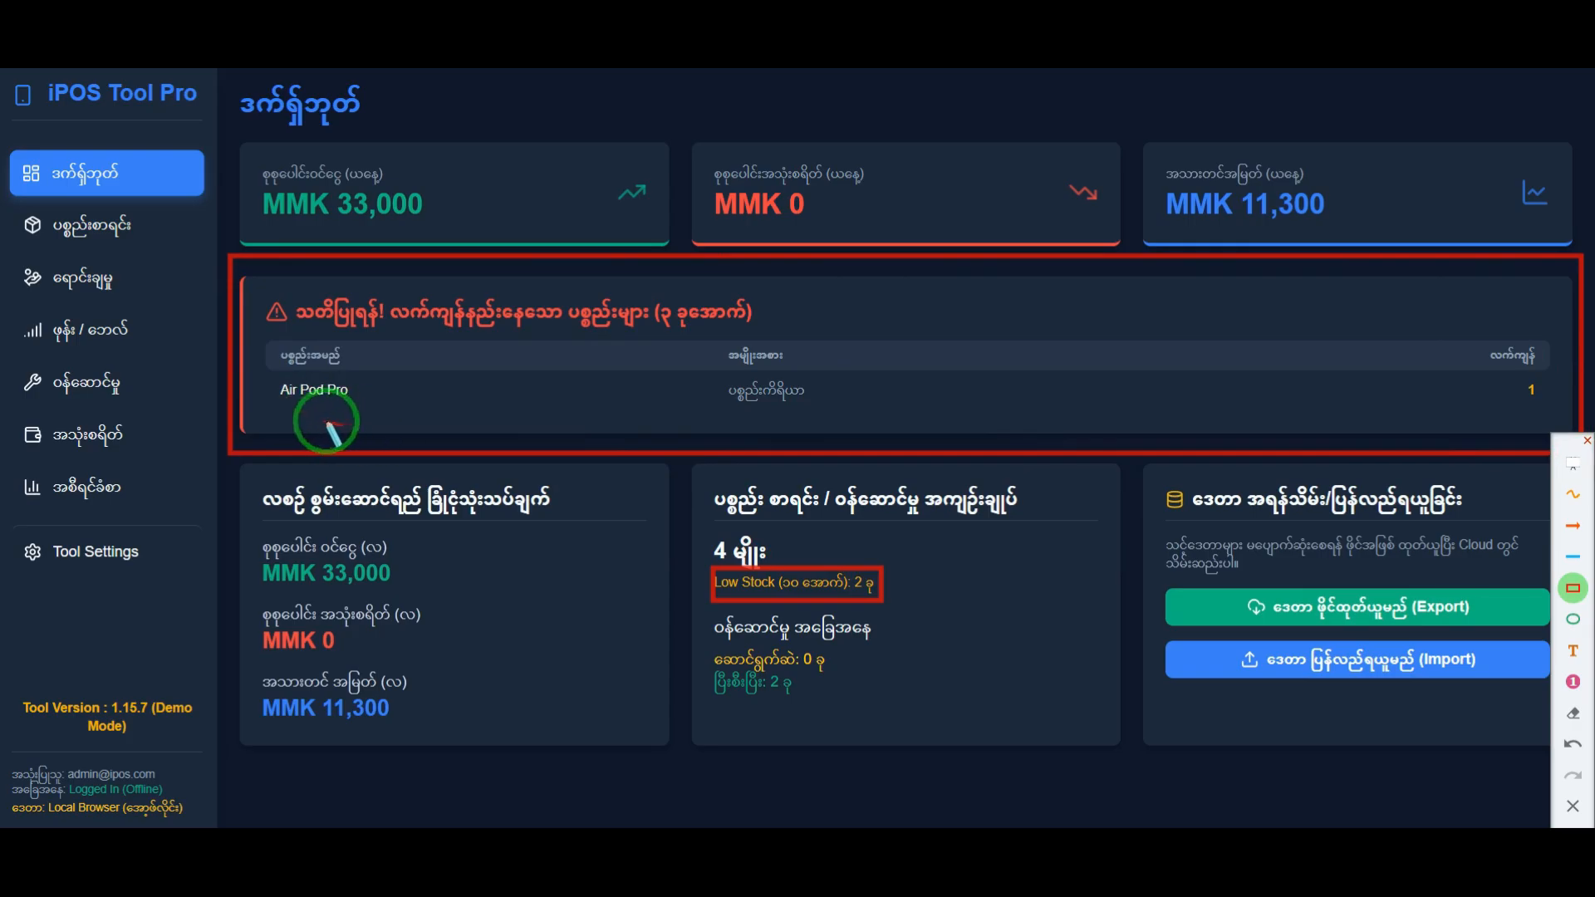
{"action": "left_click", "coordinate": [116, 281]}
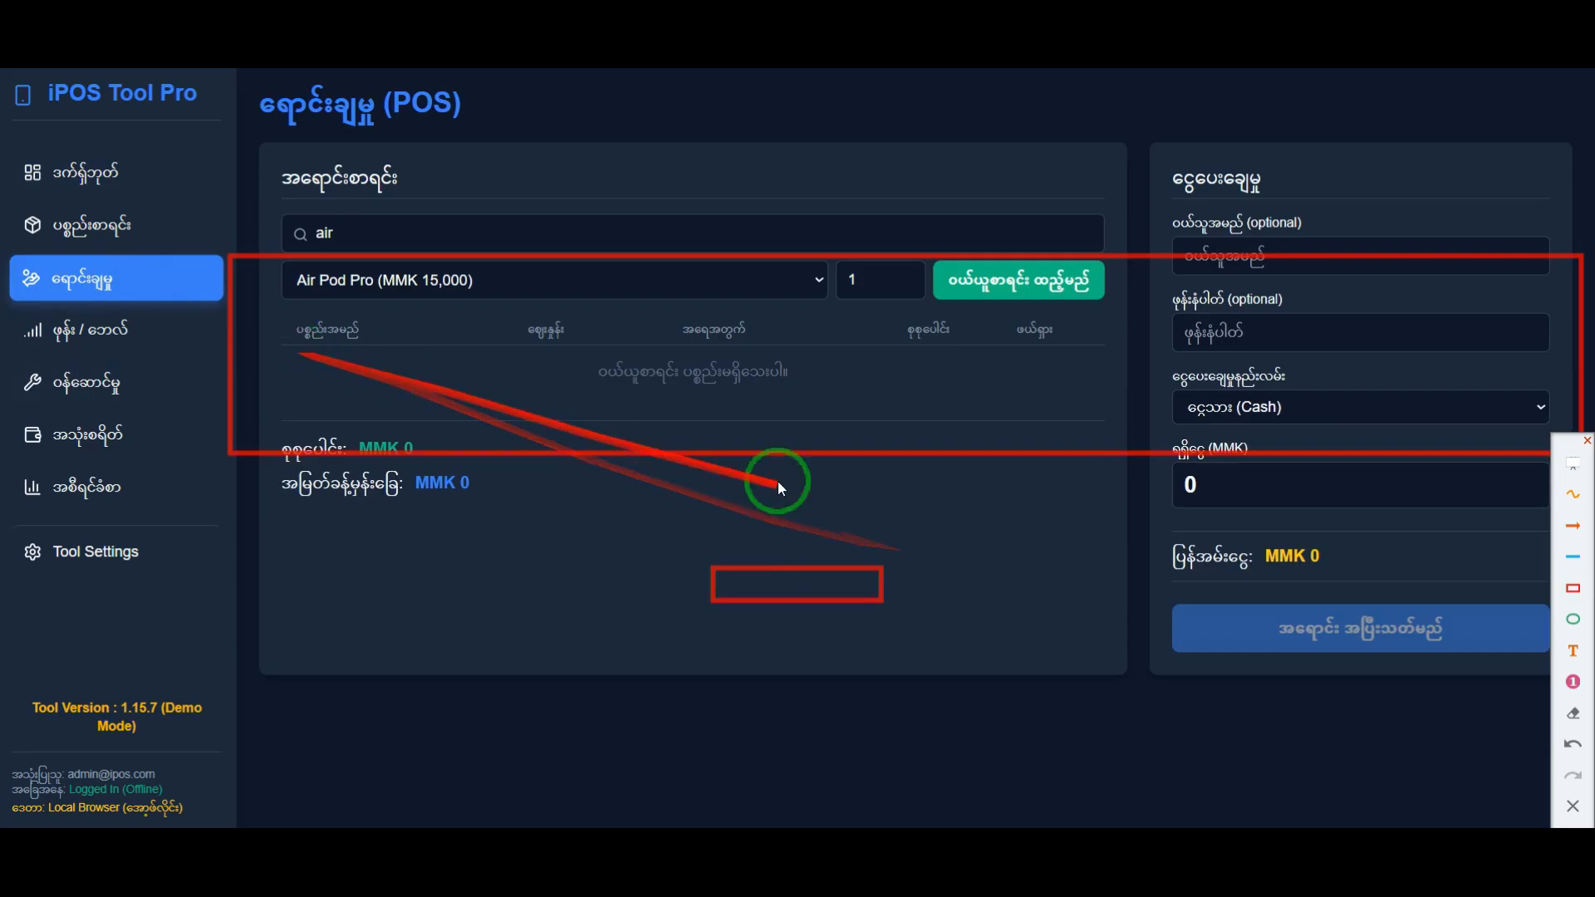
{"action": "left_click", "coordinate": [1570, 808]}
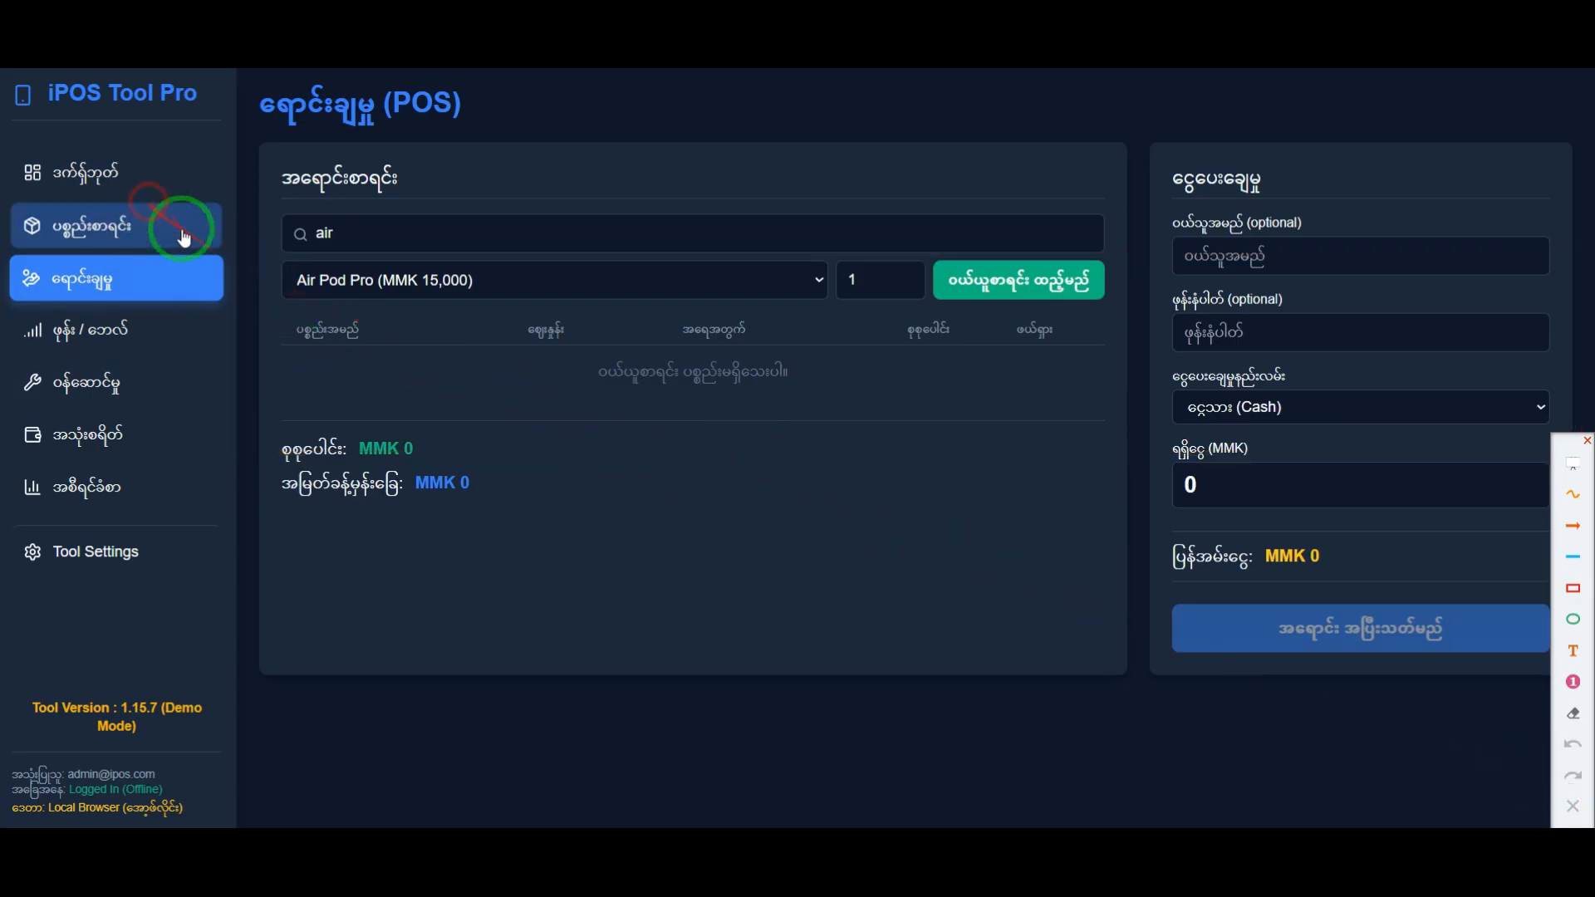
Step: Revisit the product list and the dashboard's low-stock warning, and return to the POS sales page
{"action": "left_click", "coordinate": [178, 223]}
{"action": "left_click", "coordinate": [70, 158]}
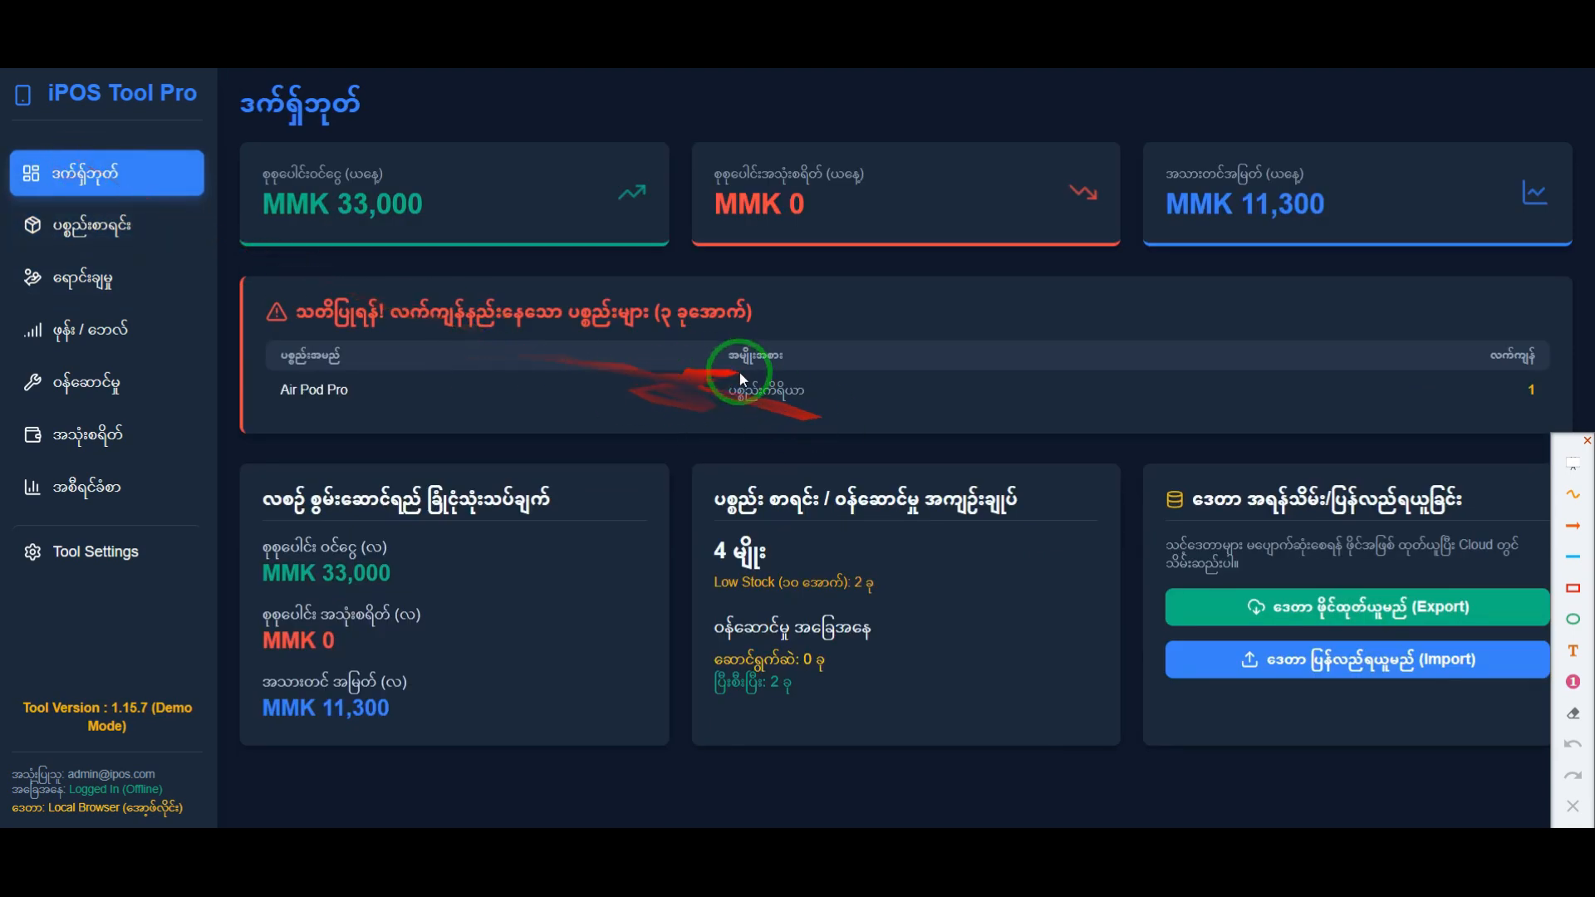
{"action": "left_click", "coordinate": [121, 278]}
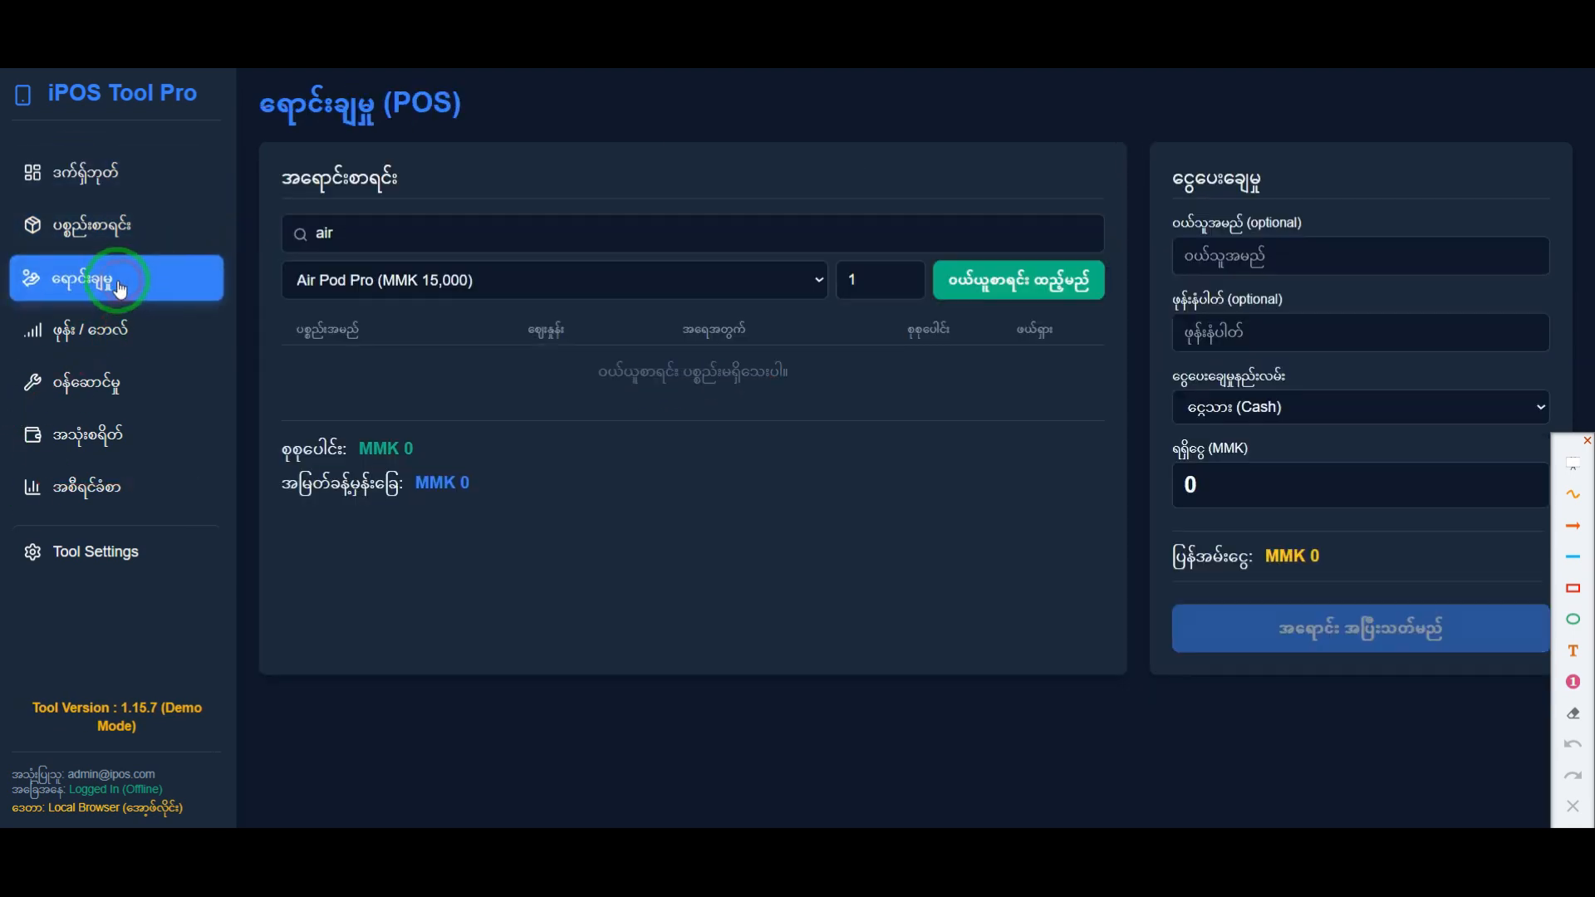
Step: Edit the Air Pod Pro in the product list, set its stock to 22, and save the change
{"action": "left_click", "coordinate": [120, 243]}
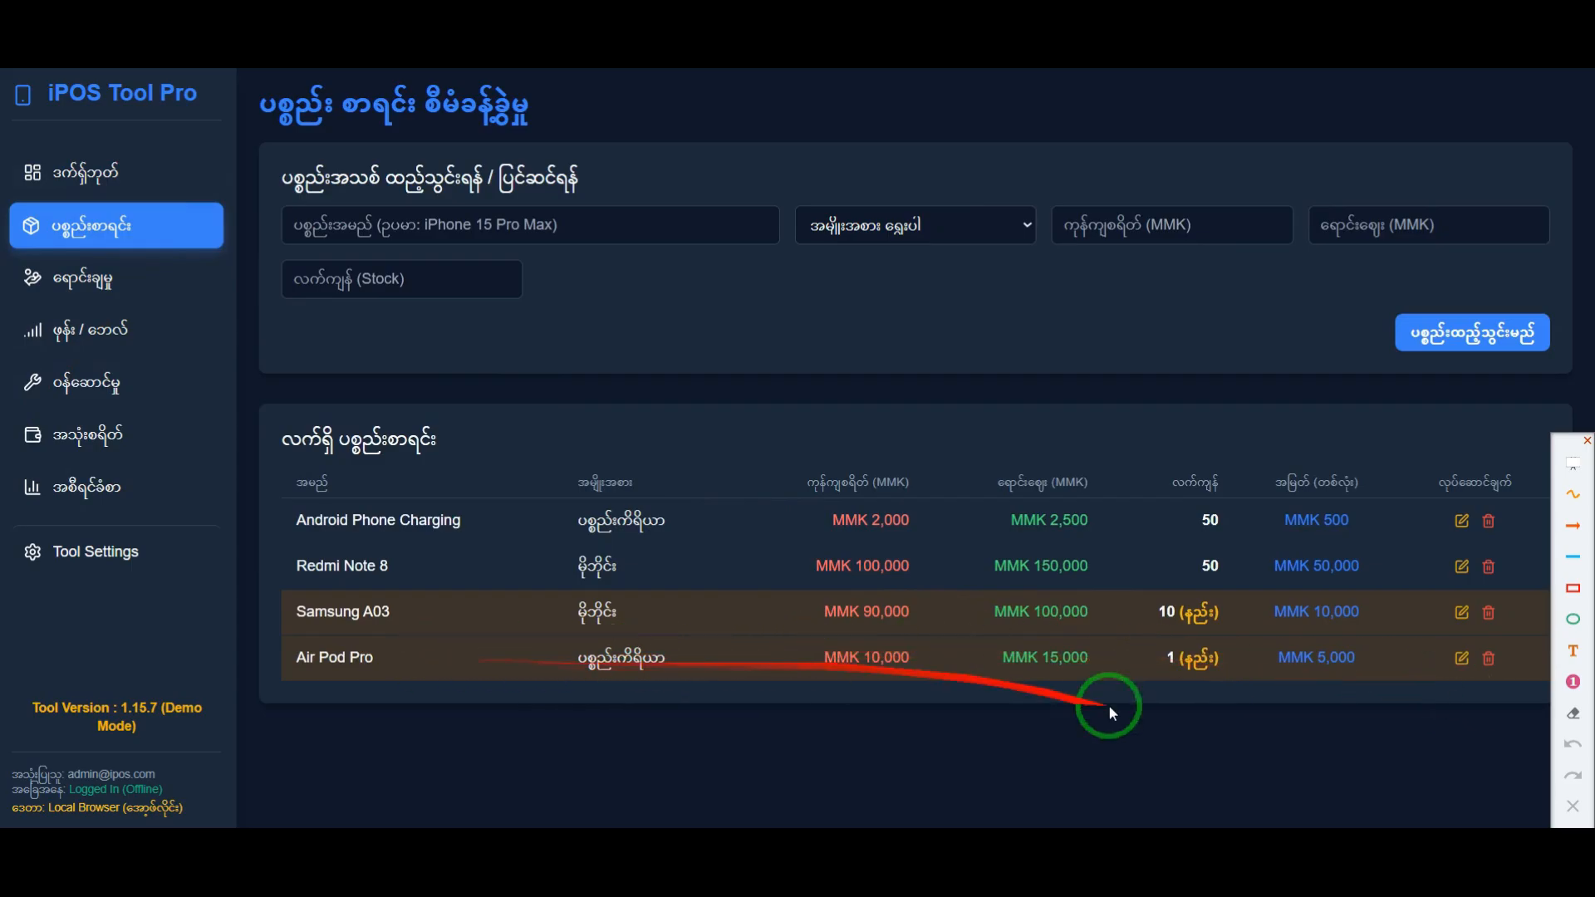
{"action": "left_click", "coordinate": [698, 223]}
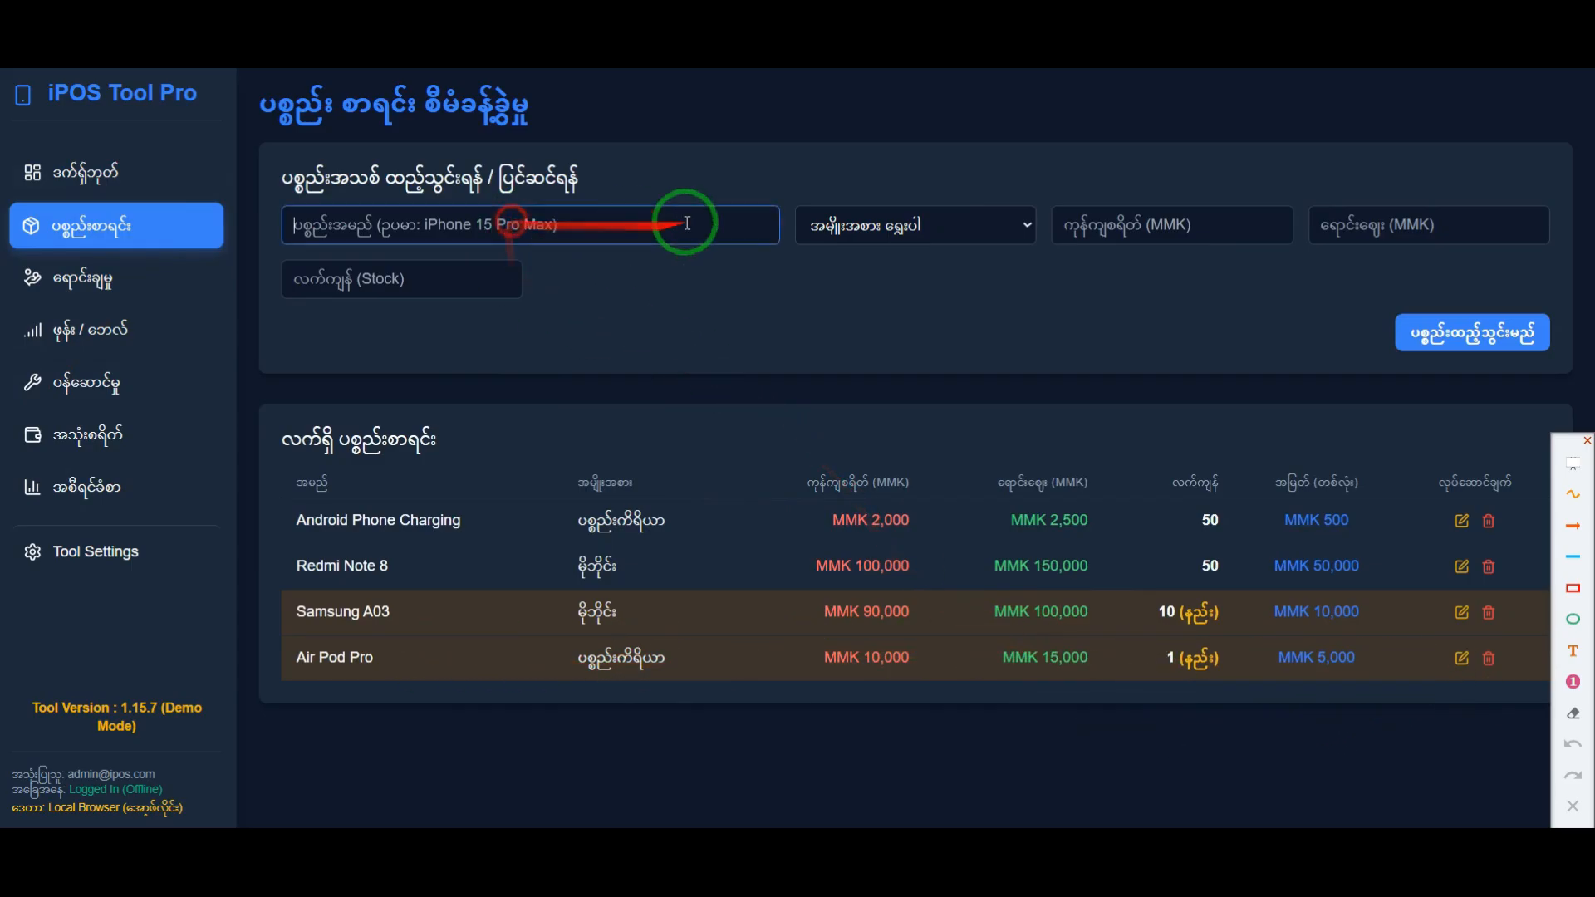
{"action": "left_click", "coordinate": [1461, 657]}
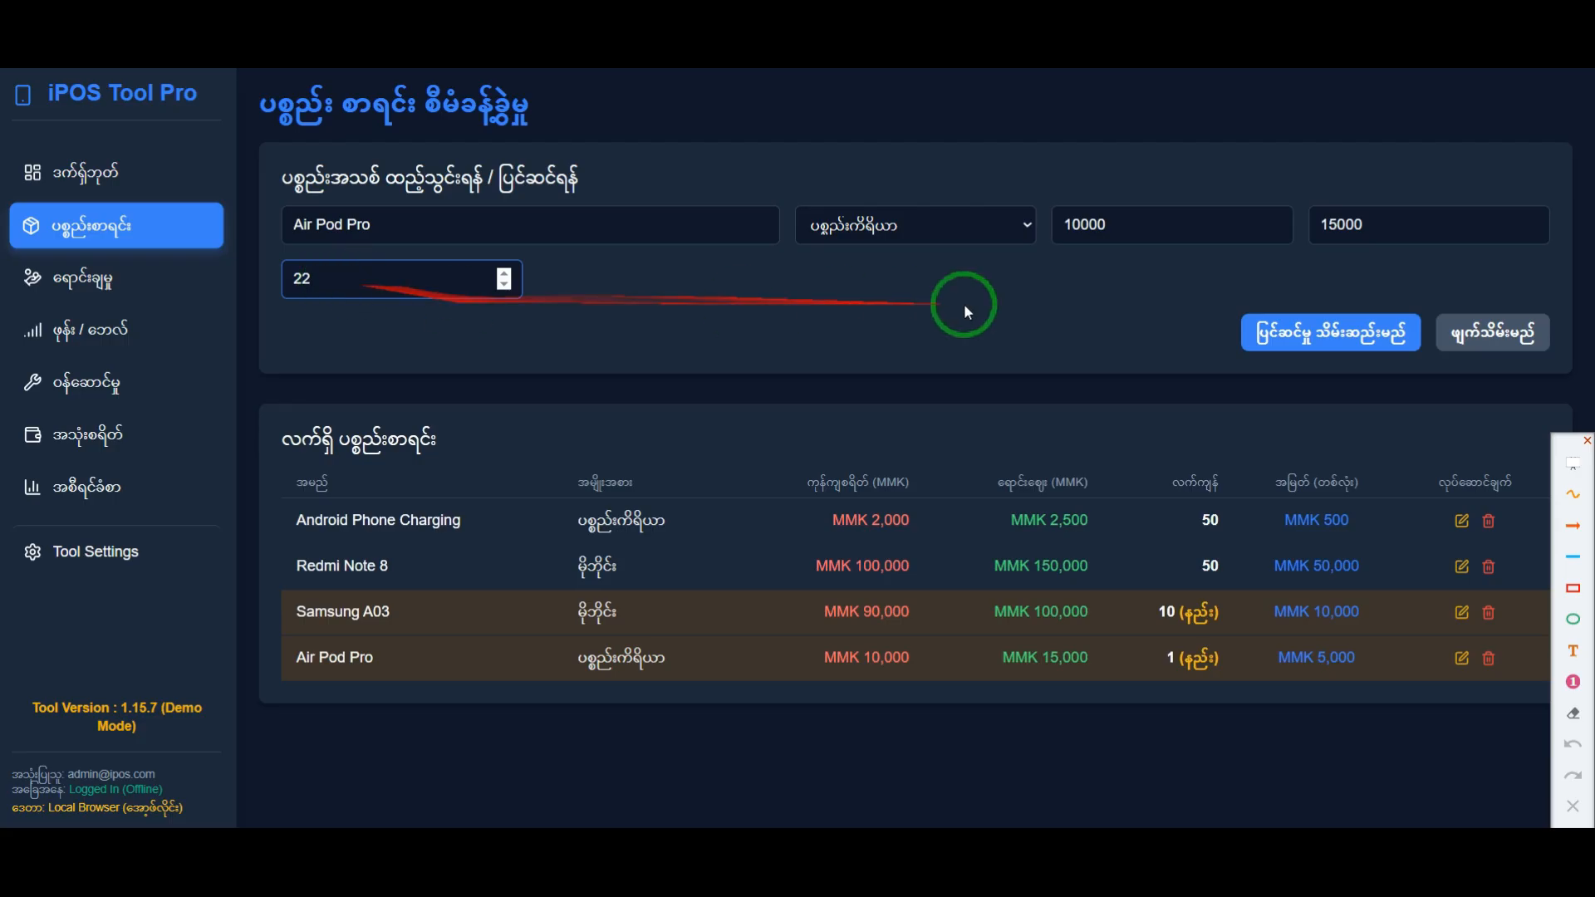
{"action": "left_click", "coordinate": [1381, 333]}
{"action": "left_click", "coordinate": [928, 490]}
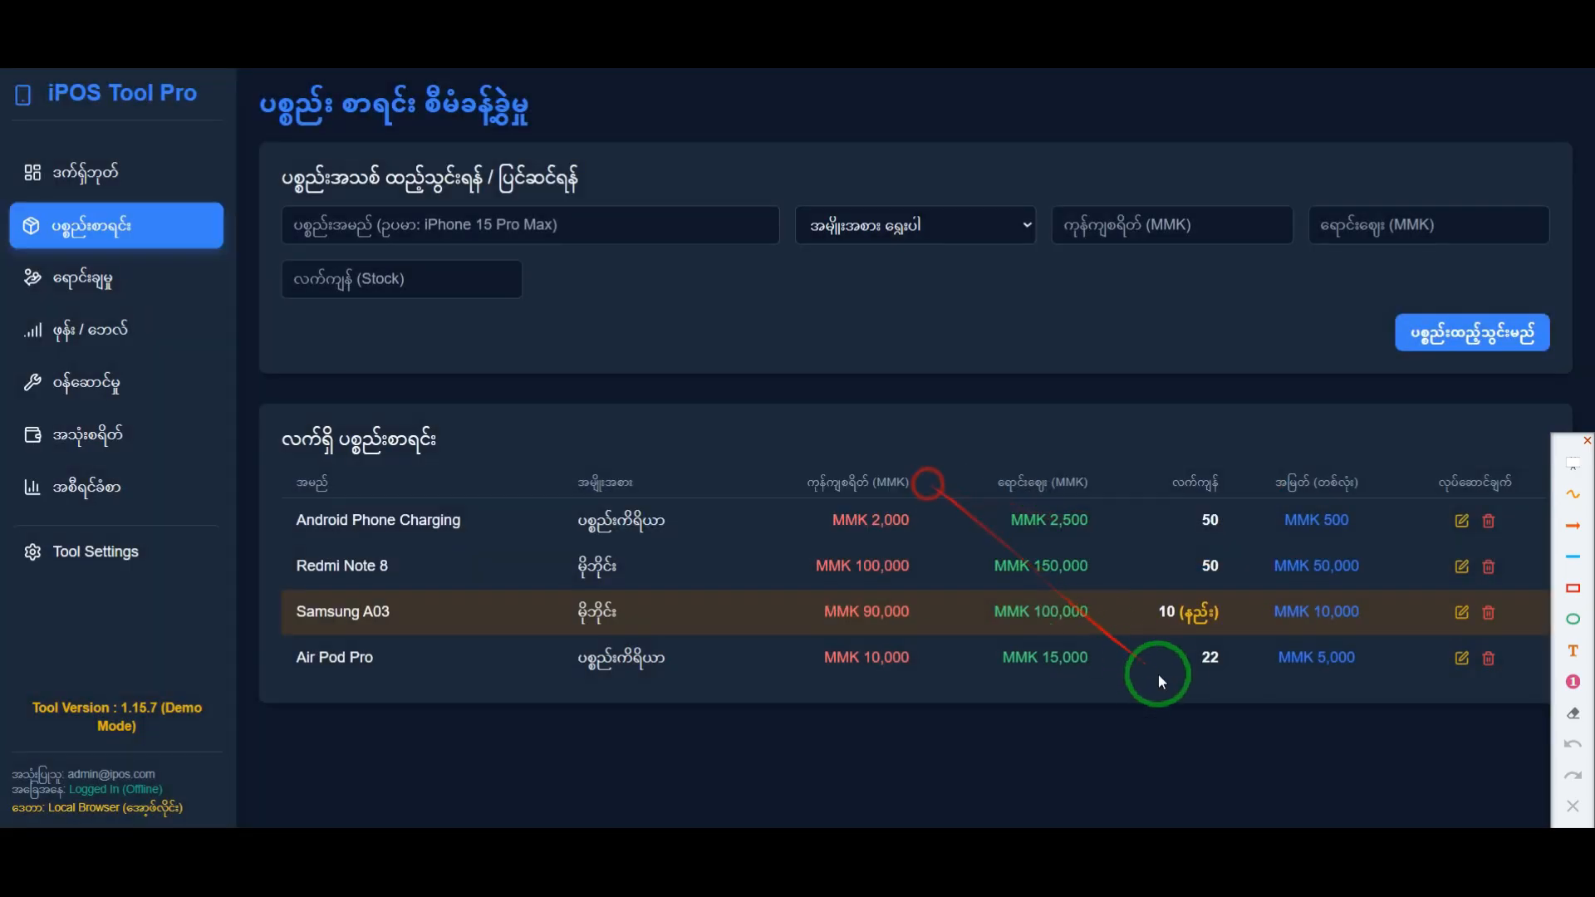
Step: Check the low-stock status on the dashboard, compare it with the product list, and return to the dashboard
{"action": "left_click", "coordinate": [51, 170]}
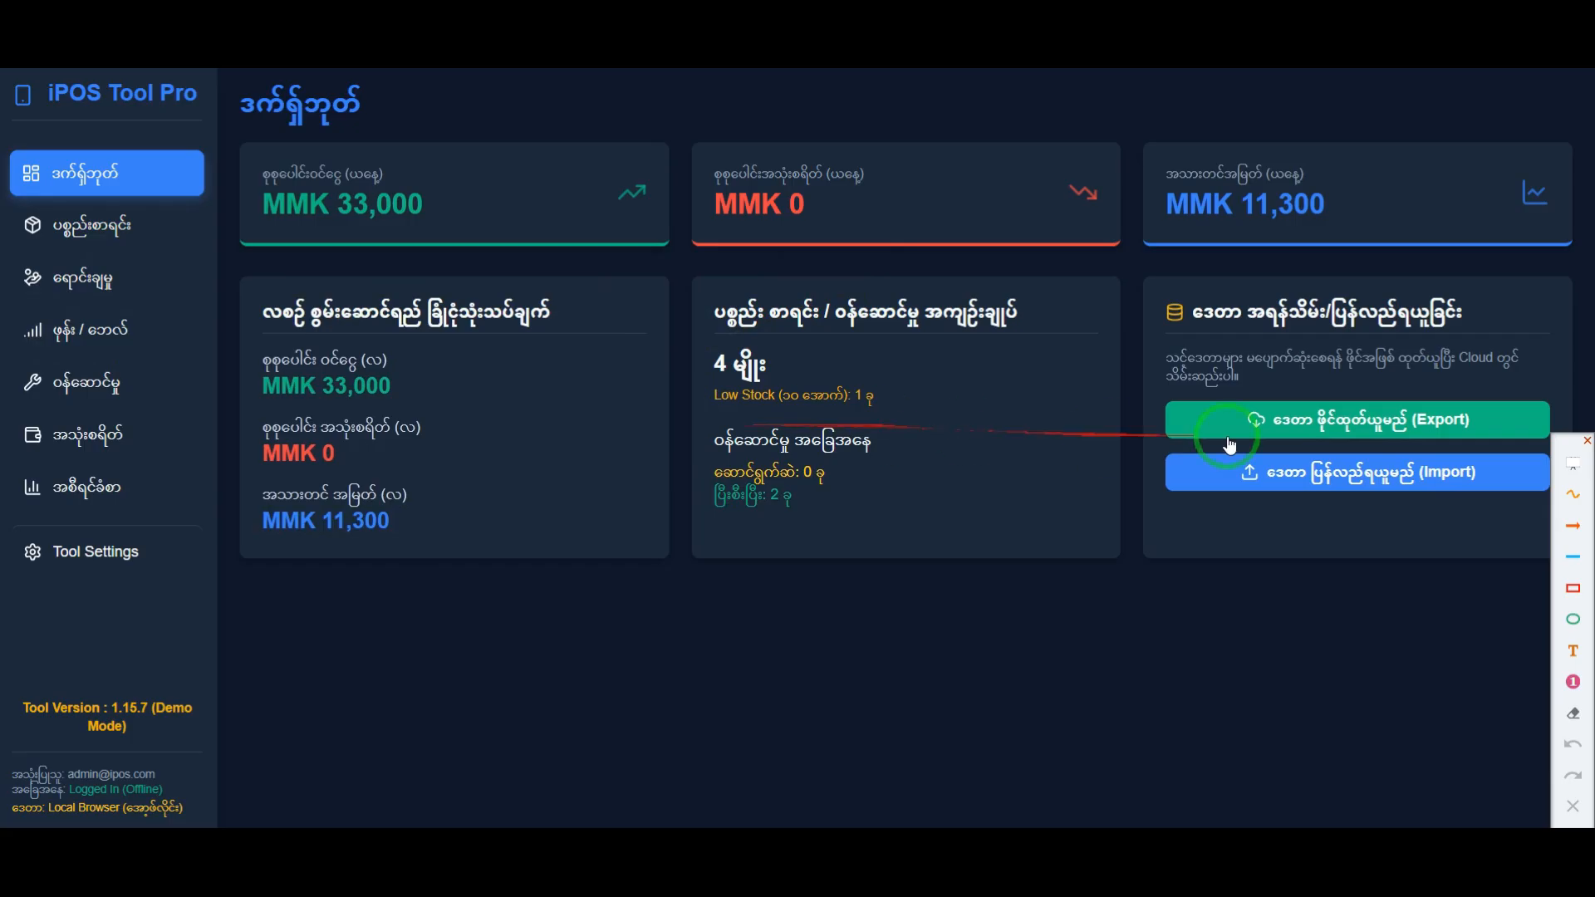
{"action": "left_click", "coordinate": [123, 239]}
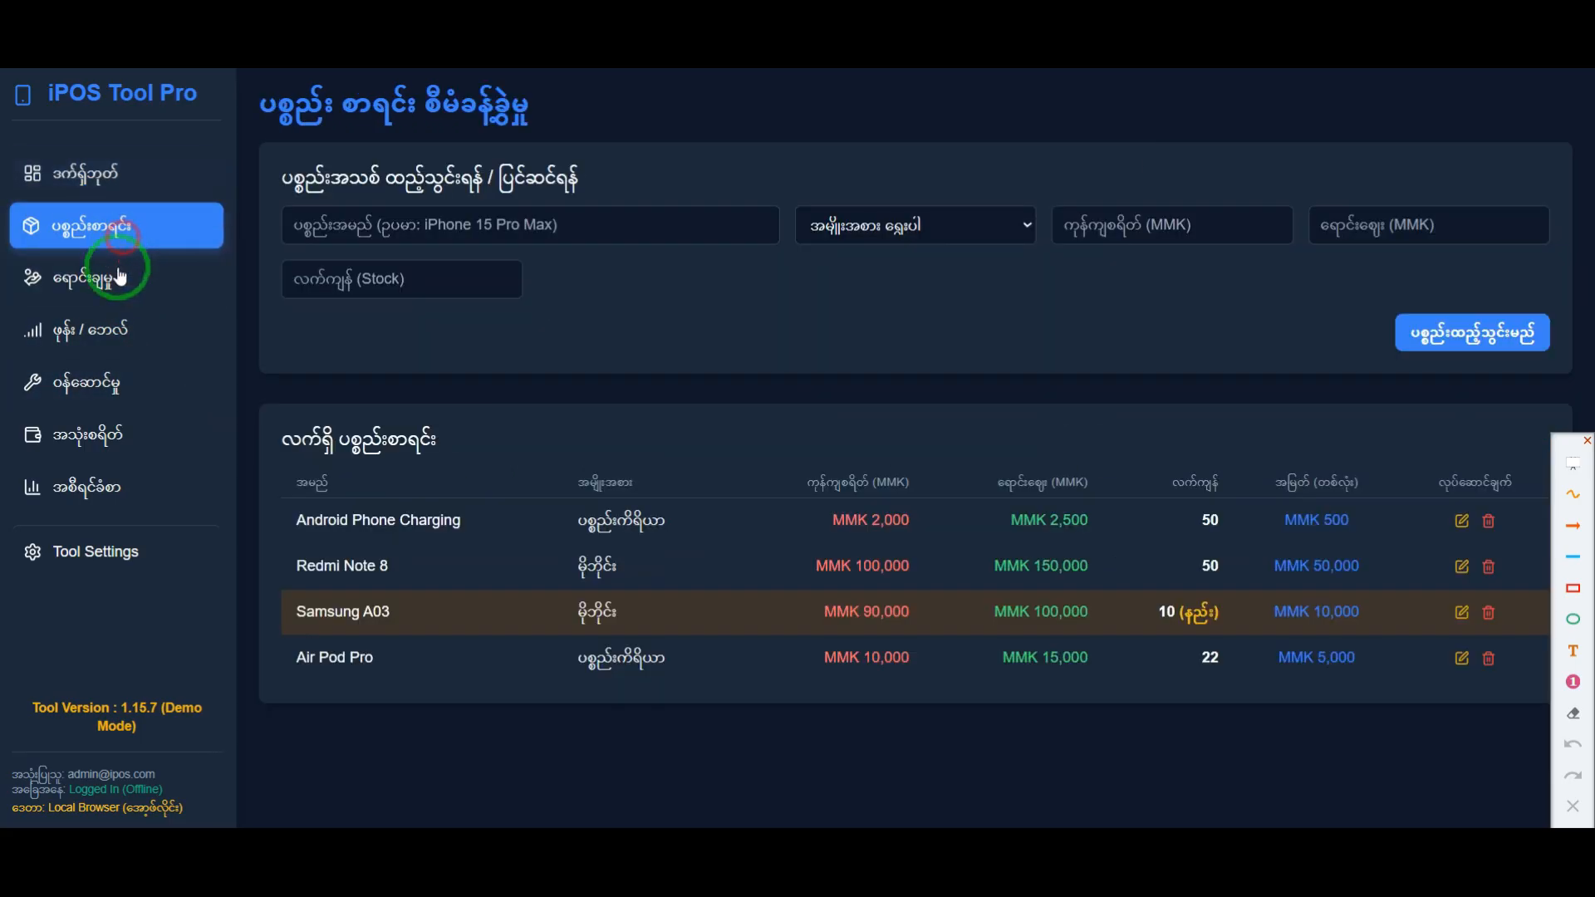
{"action": "left_click", "coordinate": [129, 176]}
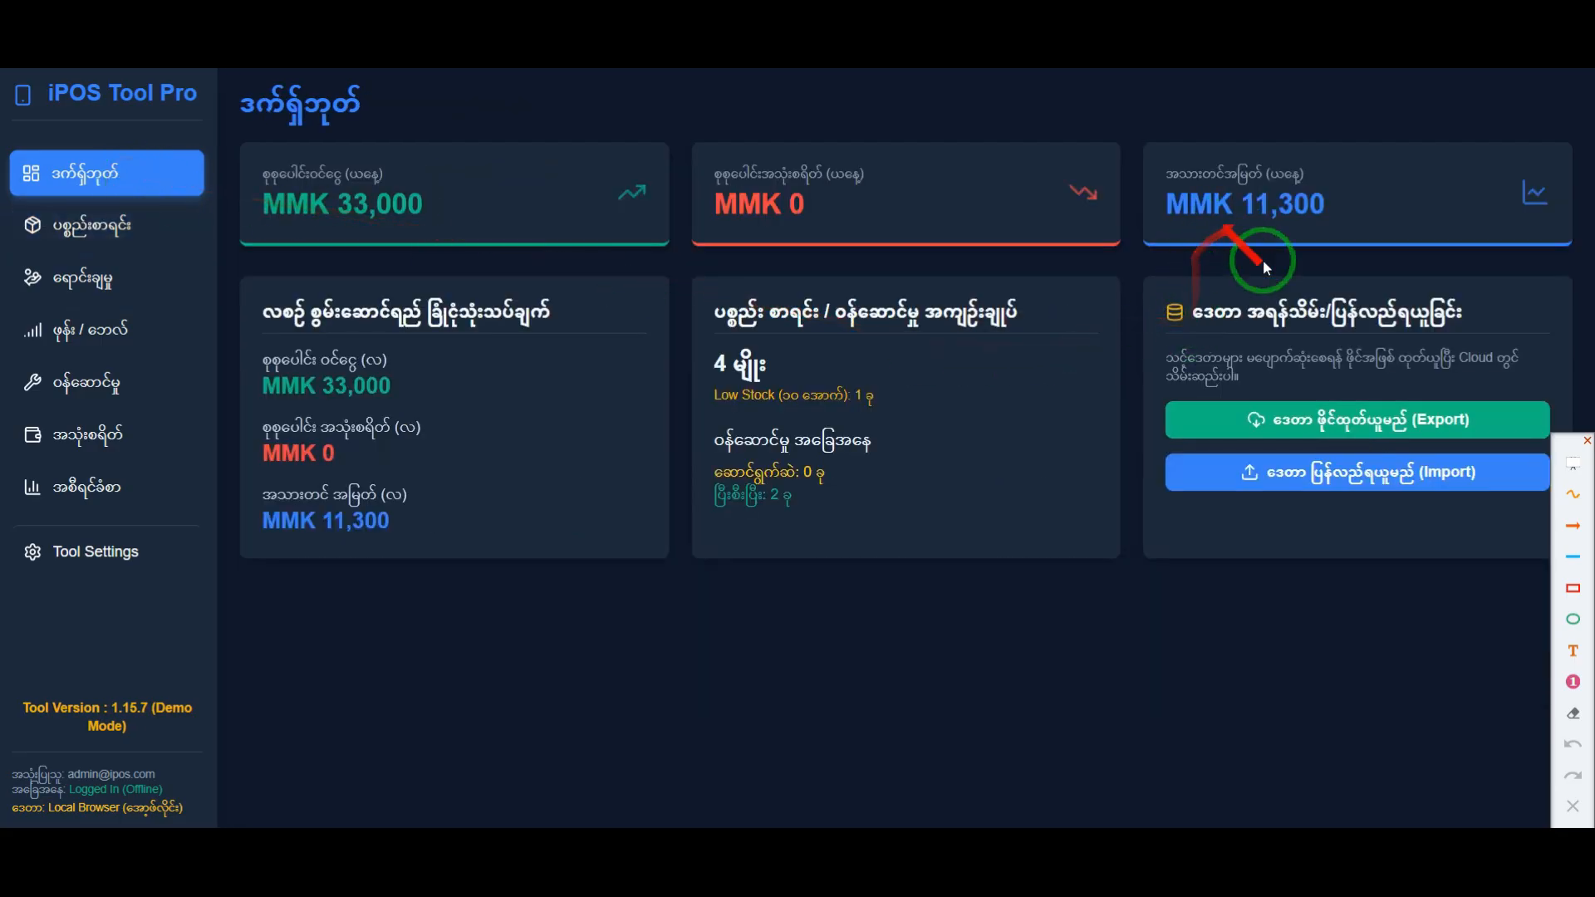
Step: Frame the dashboard's cards for today's net profit, today's total income and the monthly estimate in red
{"action": "left_click", "coordinate": [1574, 592]}
{"action": "mouse_move", "coordinate": [1139, 139]}
{"action": "left_mouse_down"}
{"action": "mouse_move", "coordinate": [1472, 249]}
{"action": "mouse_move", "coordinate": [1567, 247]}
{"action": "left_mouse_up"}
{"action": "mouse_move", "coordinate": [237, 138]}
{"action": "left_mouse_down"}
{"action": "mouse_move", "coordinate": [645, 260]}
{"action": "mouse_move", "coordinate": [671, 251]}
{"action": "left_mouse_up"}
{"action": "left_click_drag", "start_coordinate": [237, 279], "coordinate": [683, 571]}
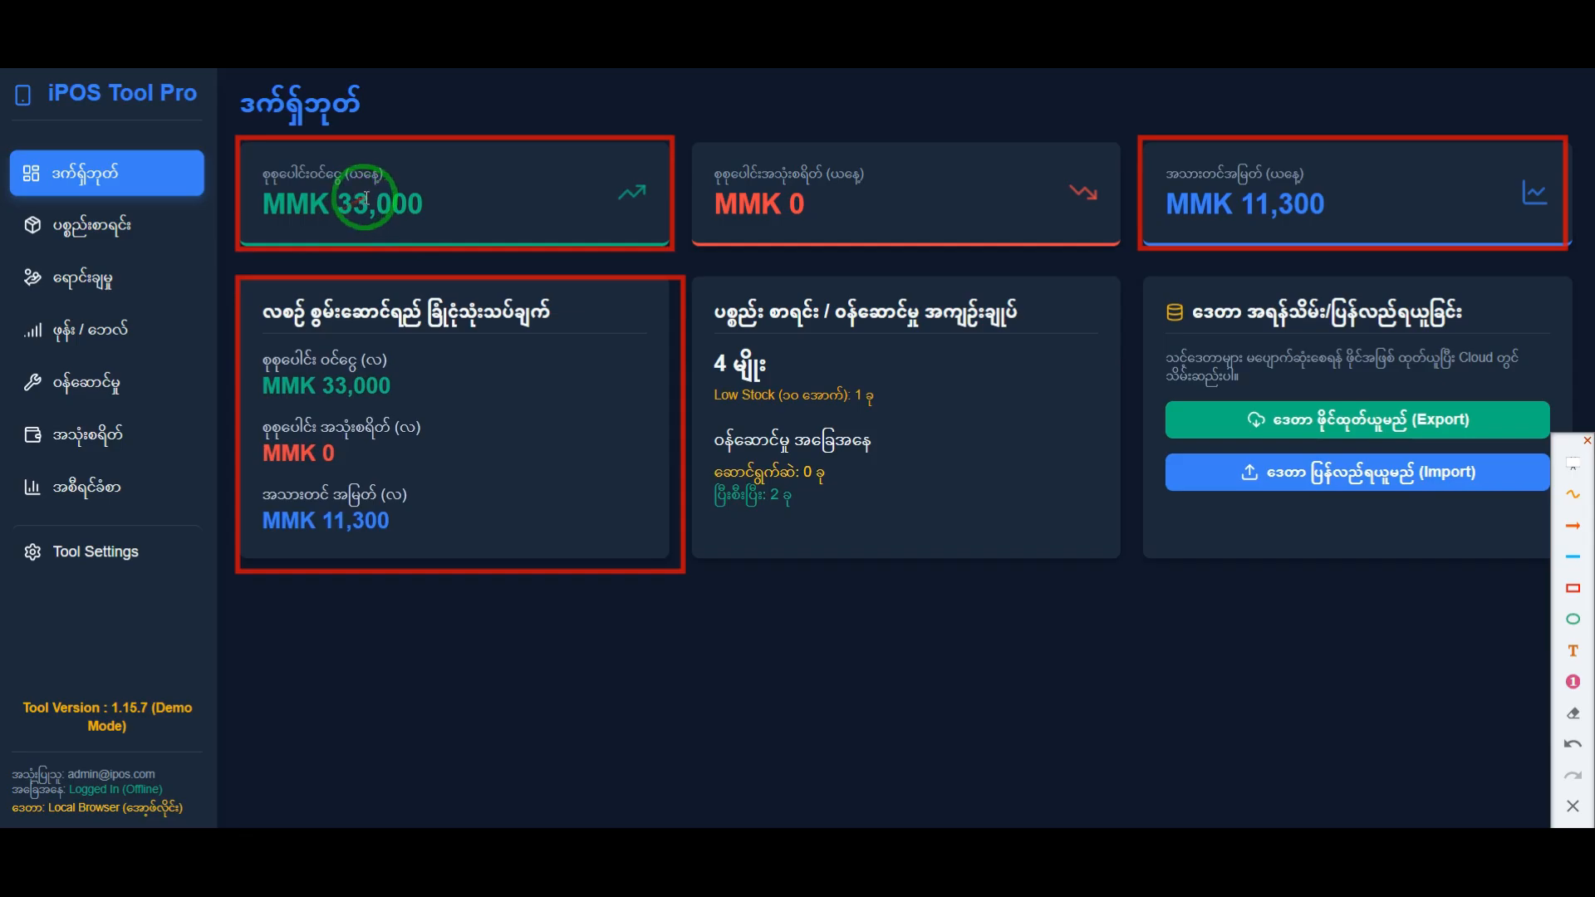
Step: Highlight today's income and net profit amounts on the dashboard, and clear all the red frames
{"action": "left_click_drag", "start_coordinate": [374, 205], "coordinate": [341, 202]}
{"action": "left_click", "coordinate": [492, 213]}
{"action": "left_click_drag", "start_coordinate": [1334, 214], "coordinate": [1241, 213]}
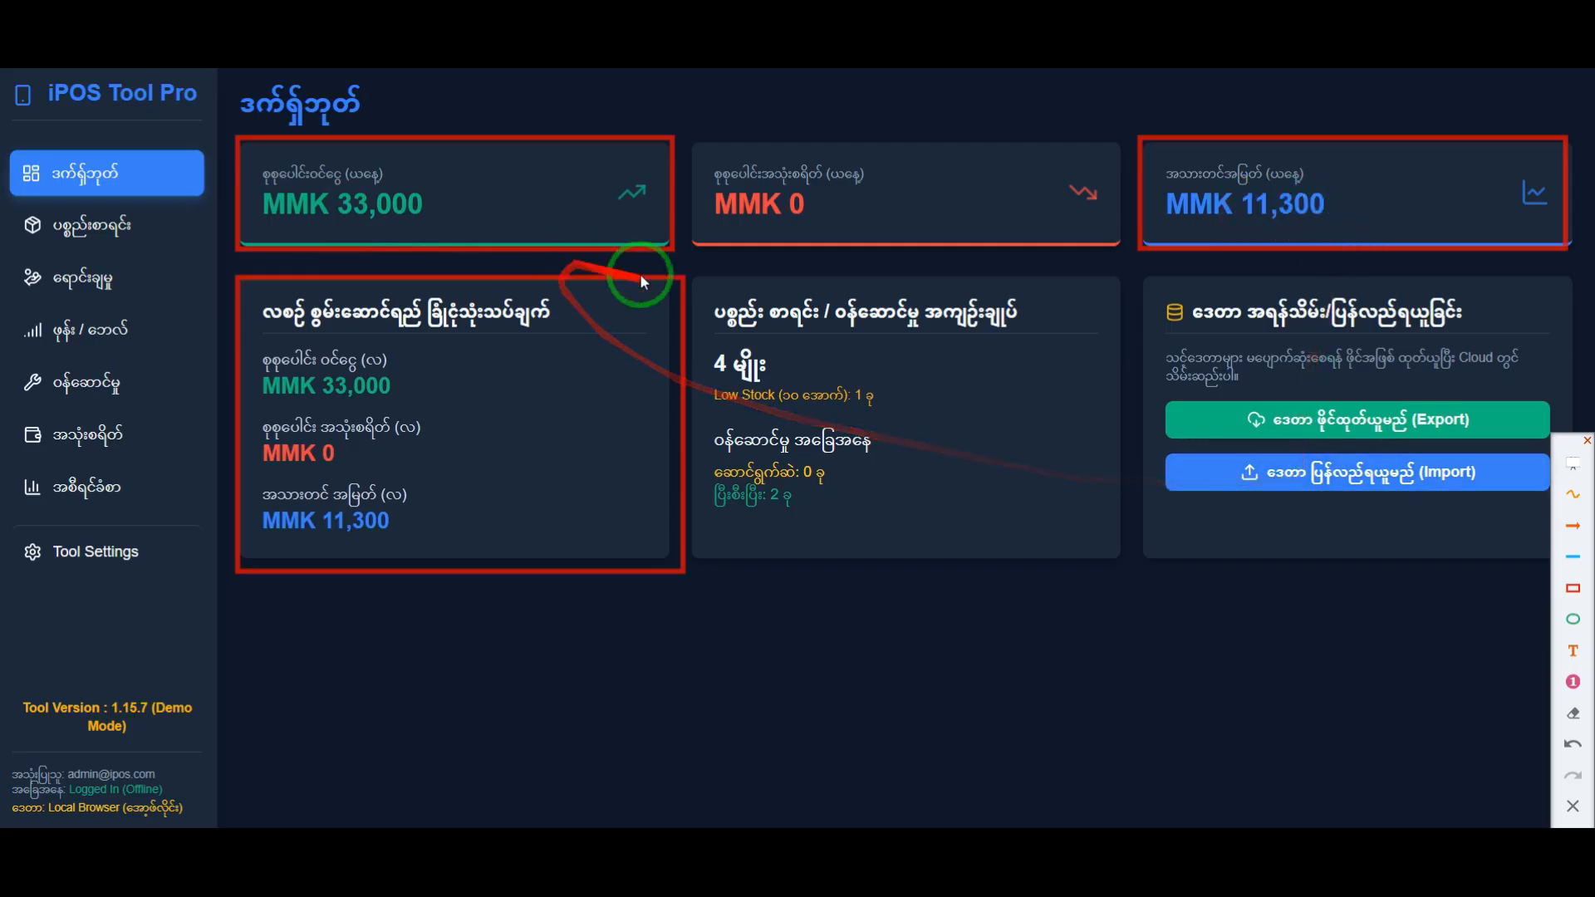
{"action": "left_click", "coordinate": [1573, 714]}
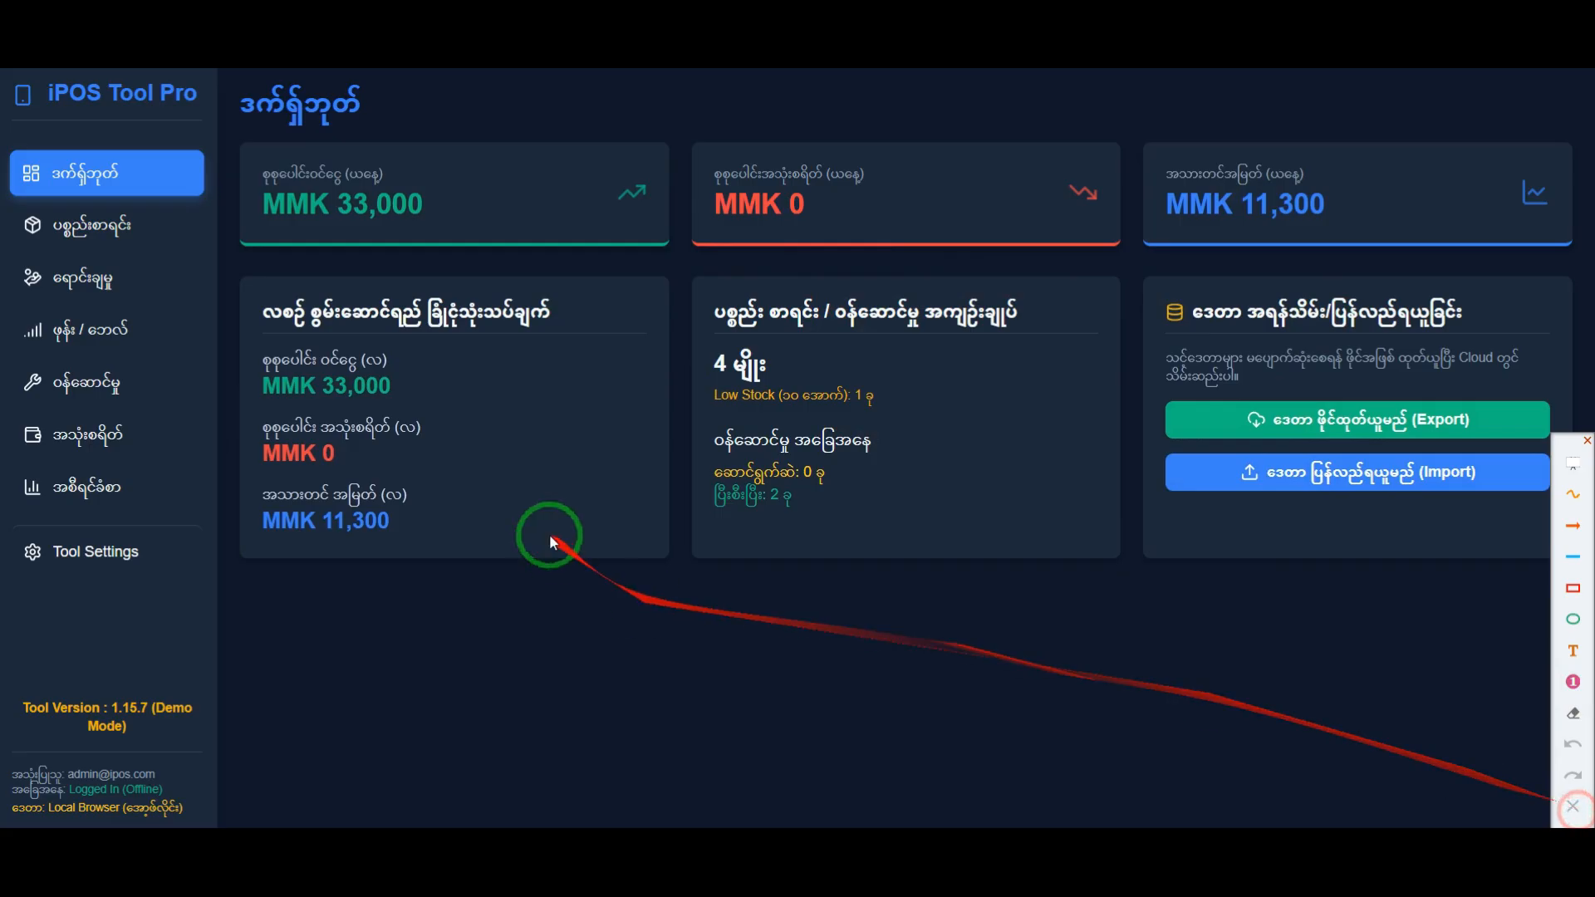
Step: Open the income and profit reports page and look through its sales, service and expense record sections
{"action": "left_click", "coordinate": [139, 427]}
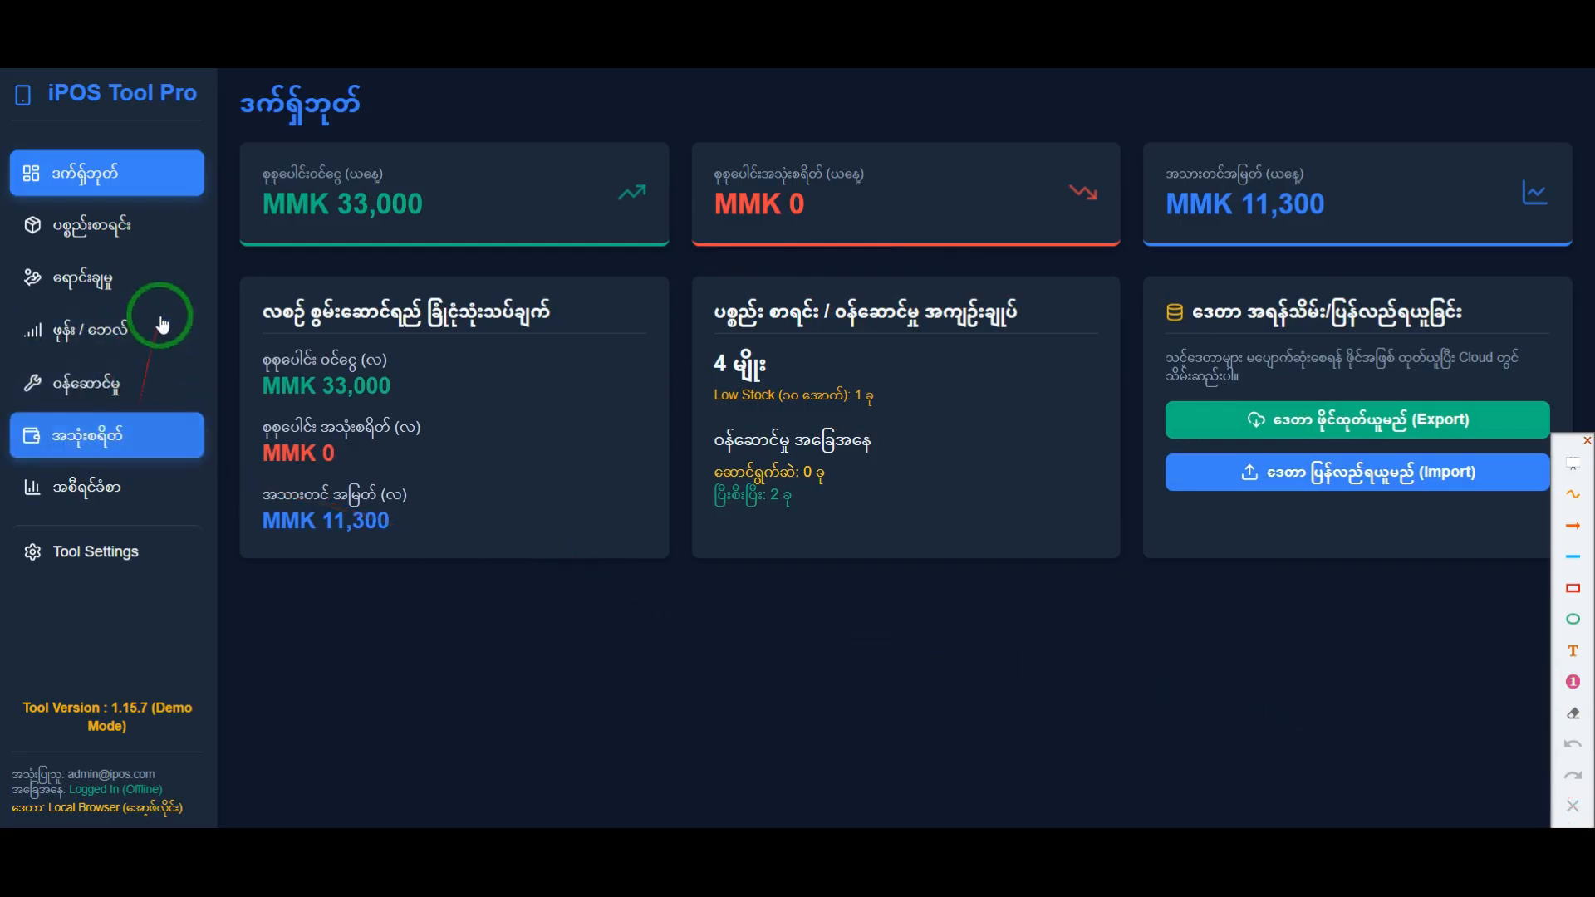
{"action": "left_click", "coordinate": [137, 488]}
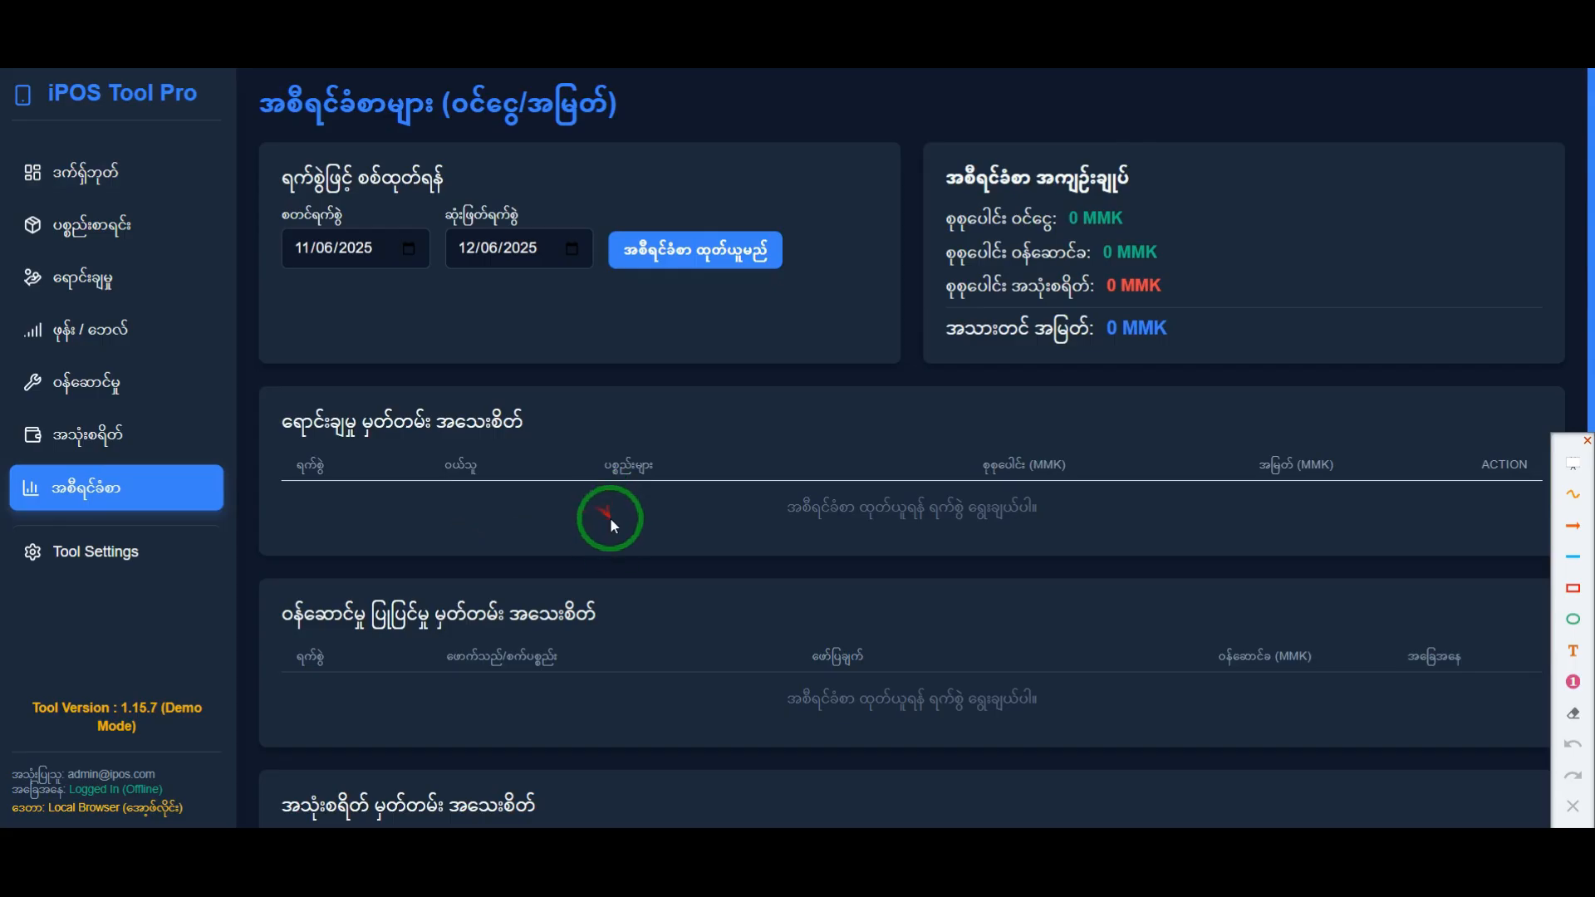
{"action": "scroll", "coordinate": [613, 531], "scroll_direction": "down", "scroll_amount": 3}
{"action": "scroll", "coordinate": [617, 548], "scroll_direction": "up", "scroll_amount": 3}
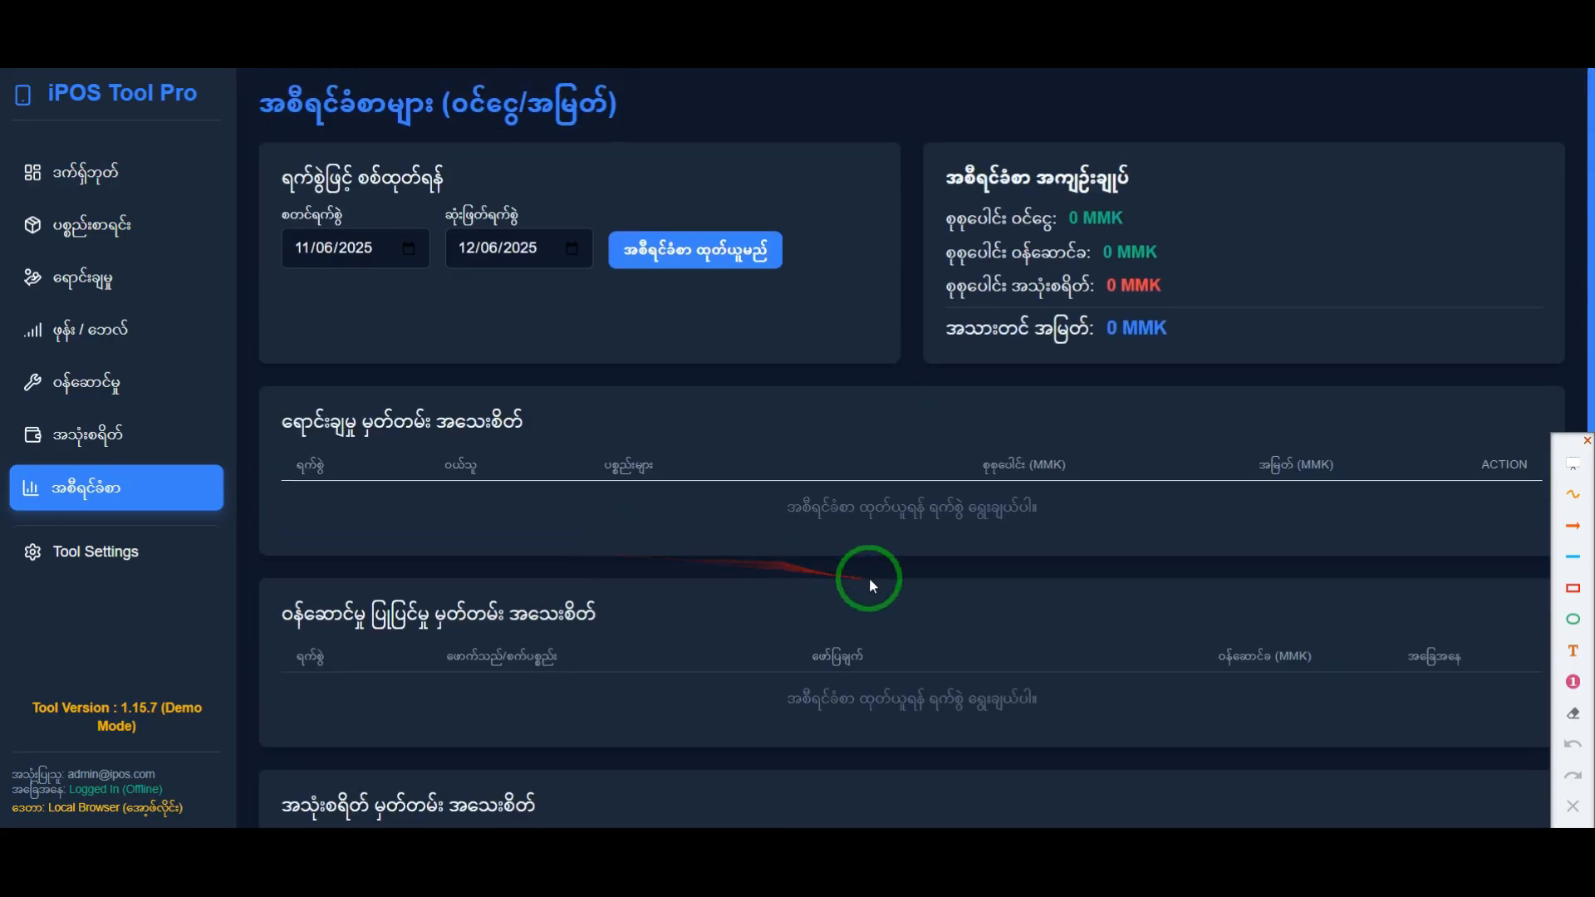
{"action": "scroll", "coordinate": [774, 606], "scroll_direction": "down", "scroll_amount": 3}
{"action": "scroll", "coordinate": [765, 591], "scroll_direction": "up", "scroll_amount": 1}
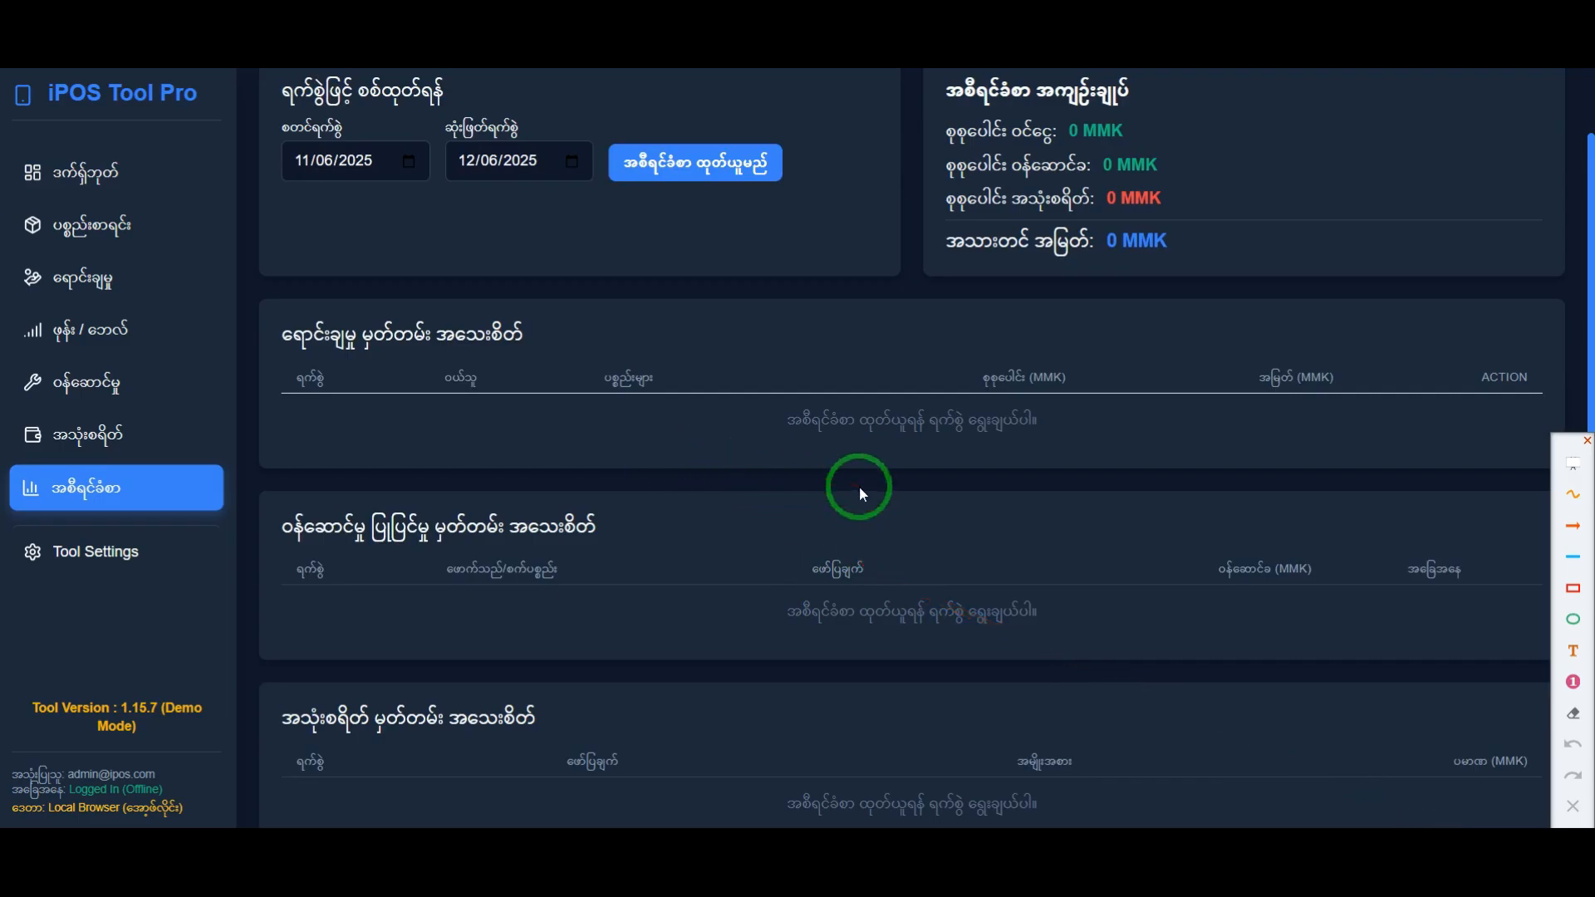
Step: Generate the income and profit report for the period 12/01/2025 to 12/31/2025
{"action": "left_click", "coordinate": [408, 162]}
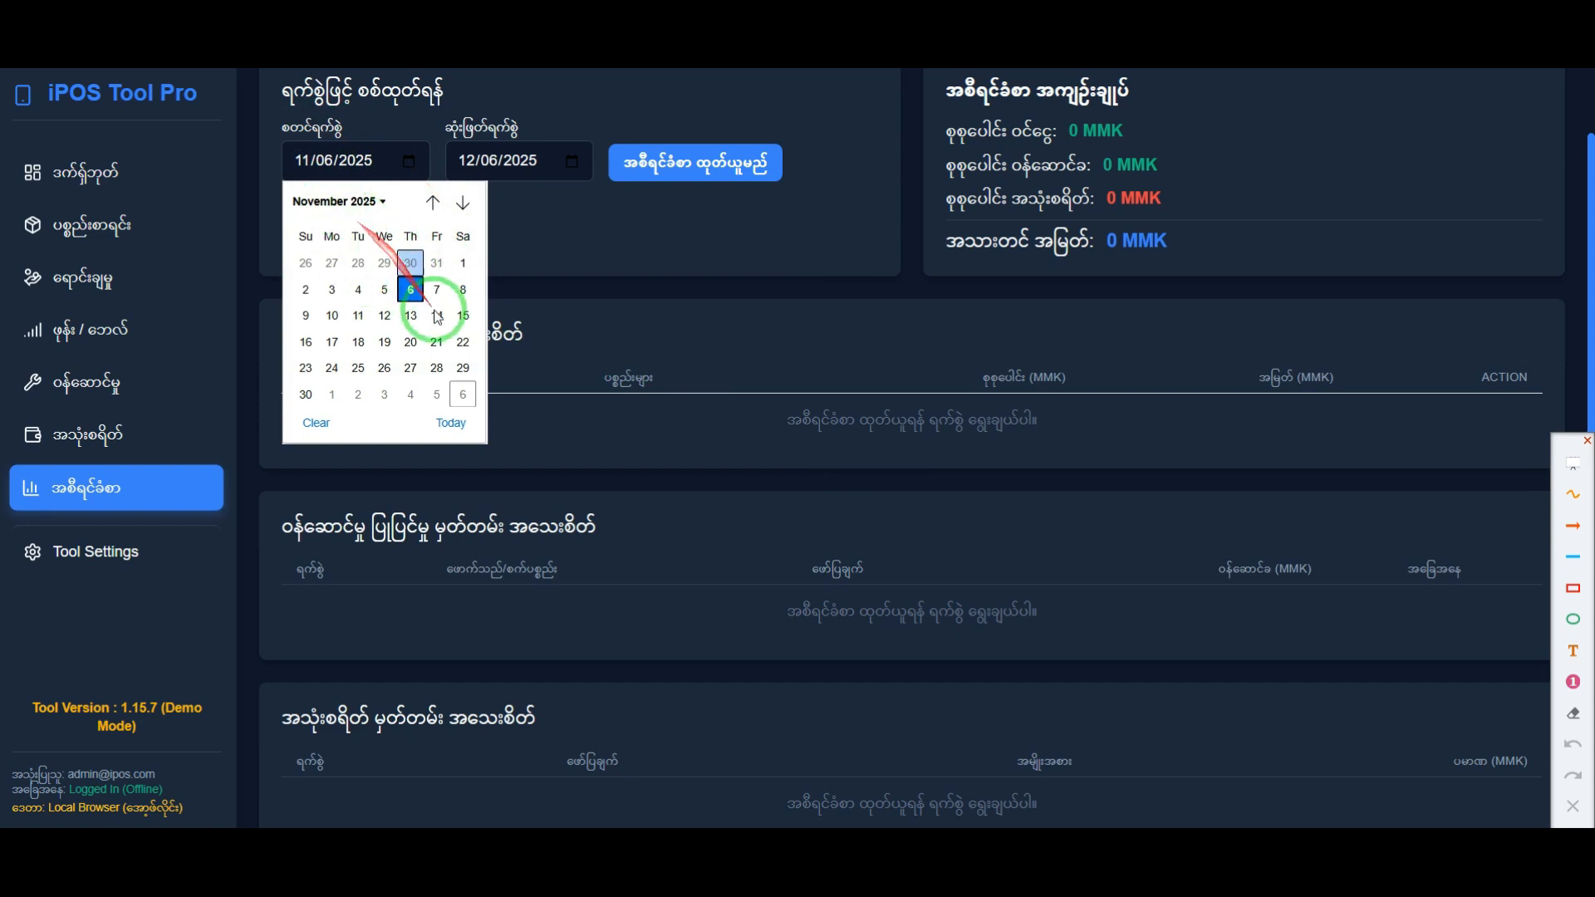
{"action": "left_click", "coordinate": [462, 203]}
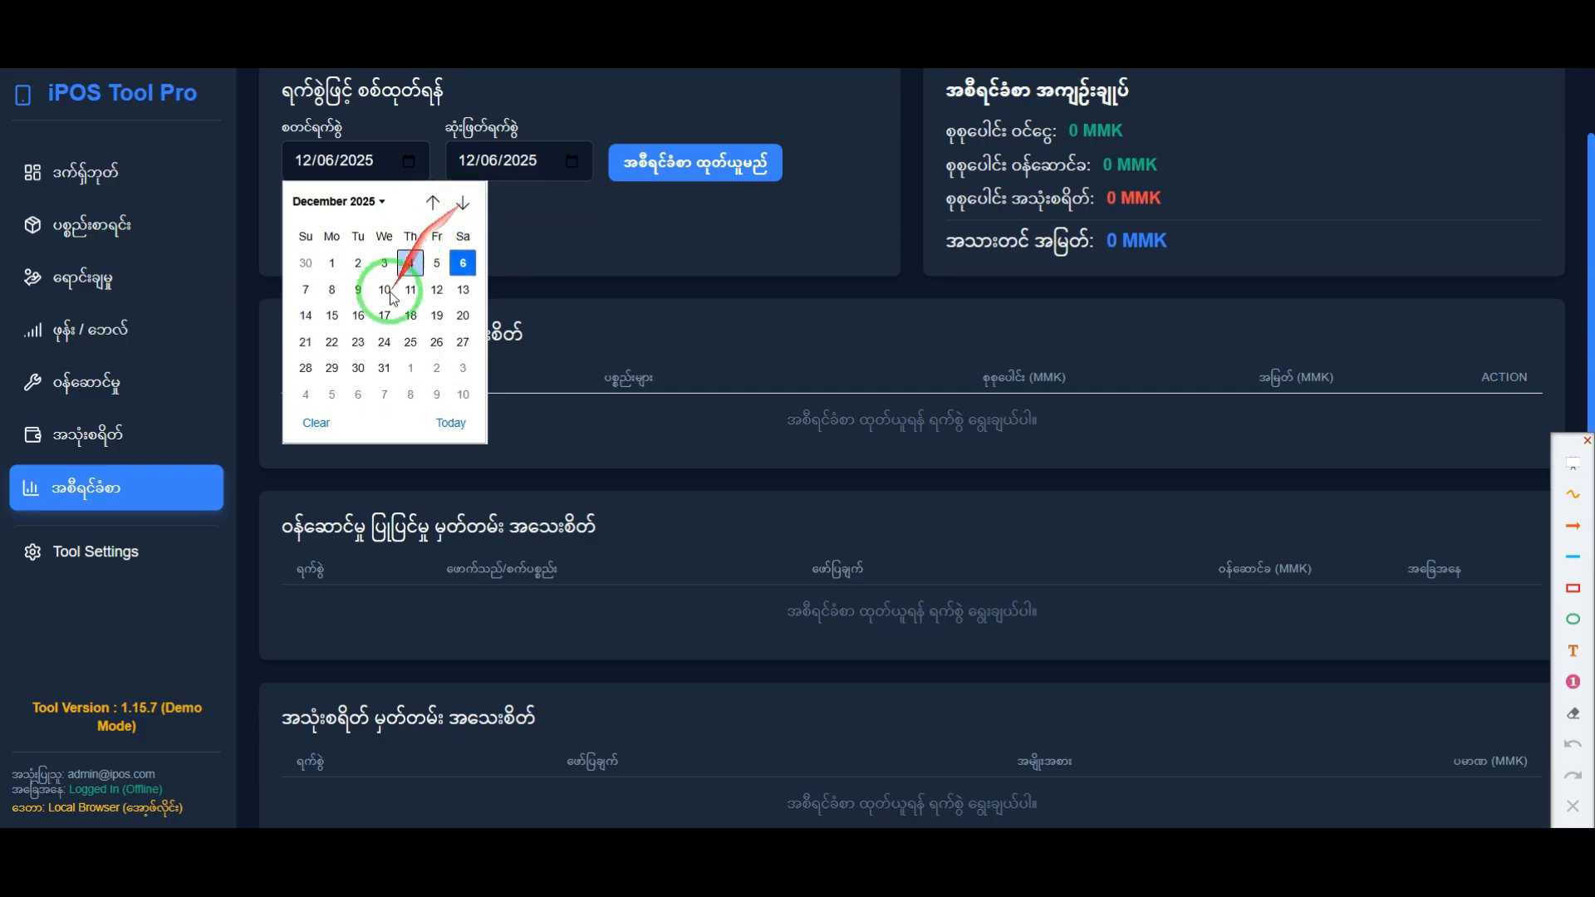
{"action": "left_click", "coordinate": [332, 264]}
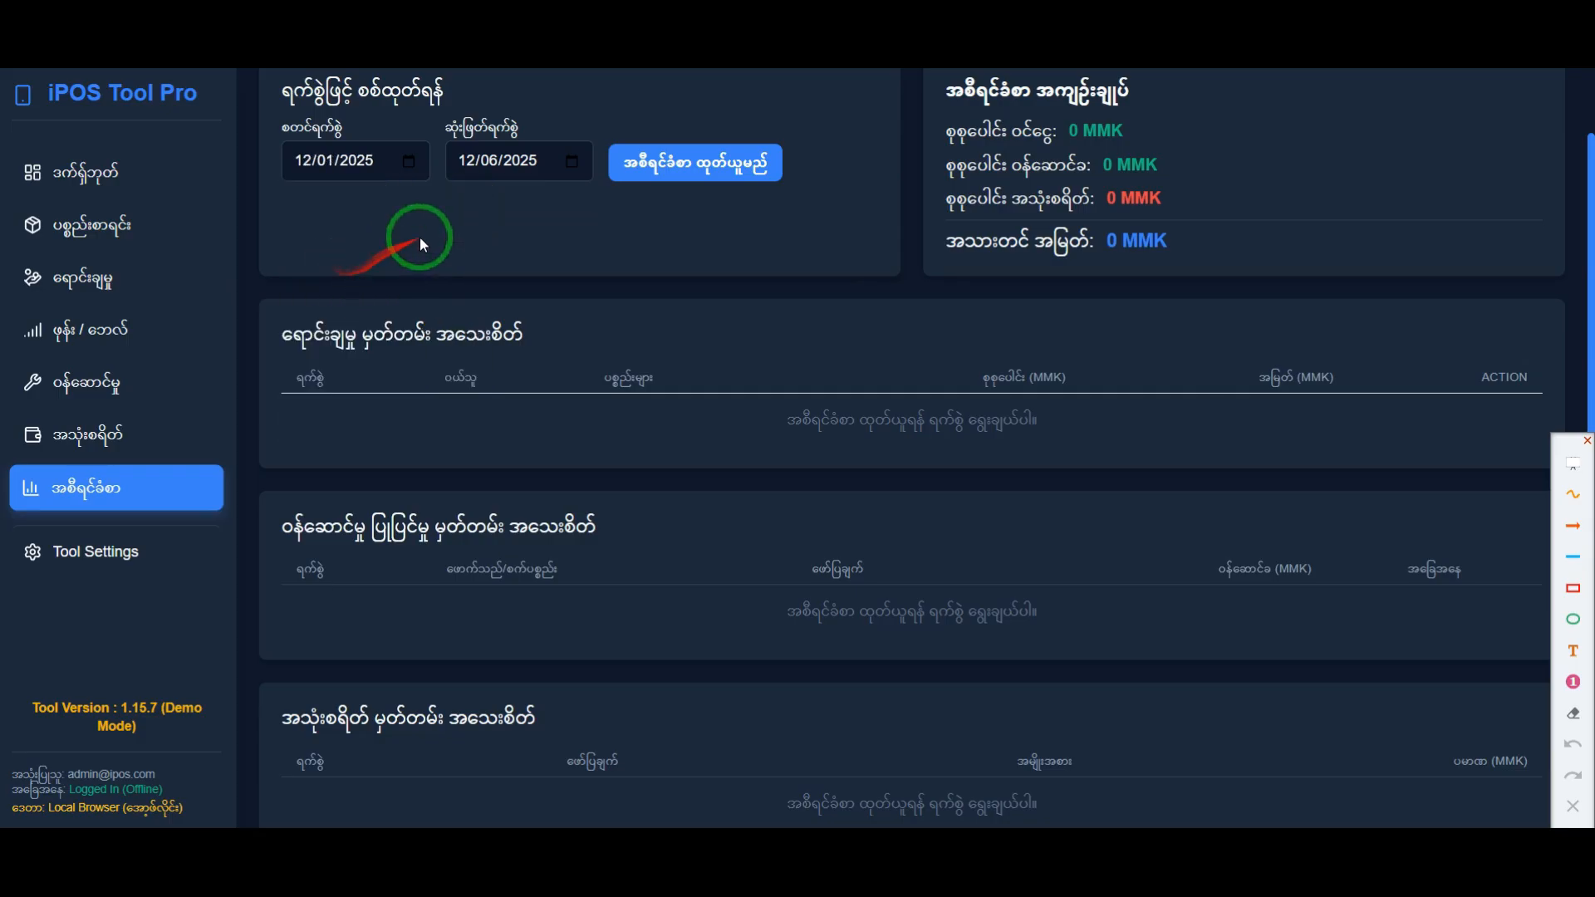
{"action": "left_click", "coordinate": [573, 162]}
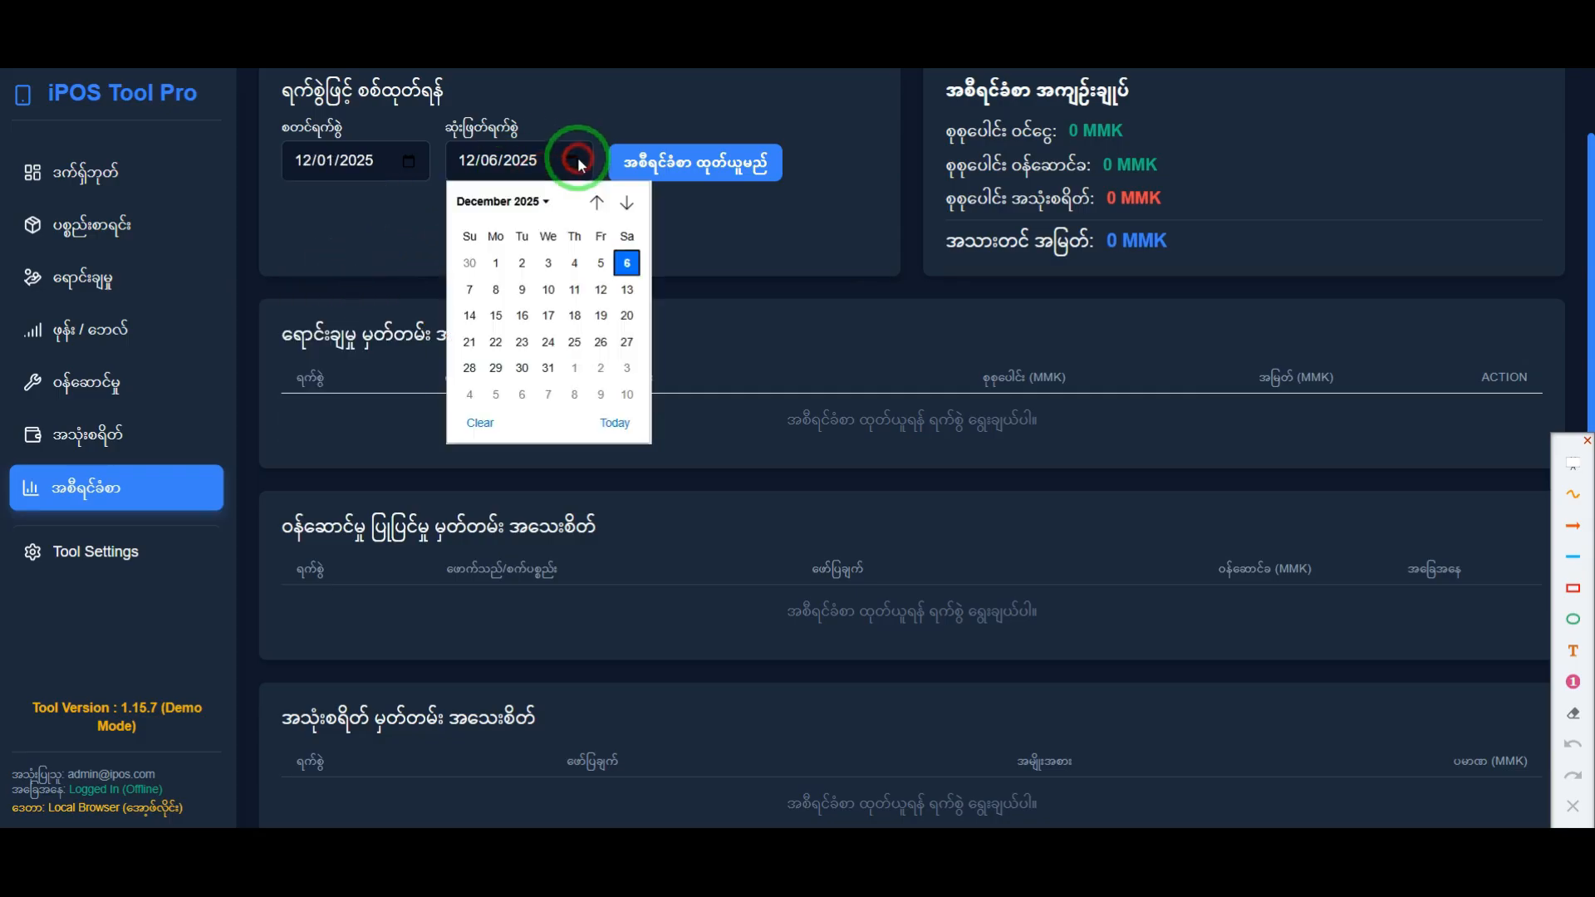
{"action": "left_click", "coordinate": [546, 369]}
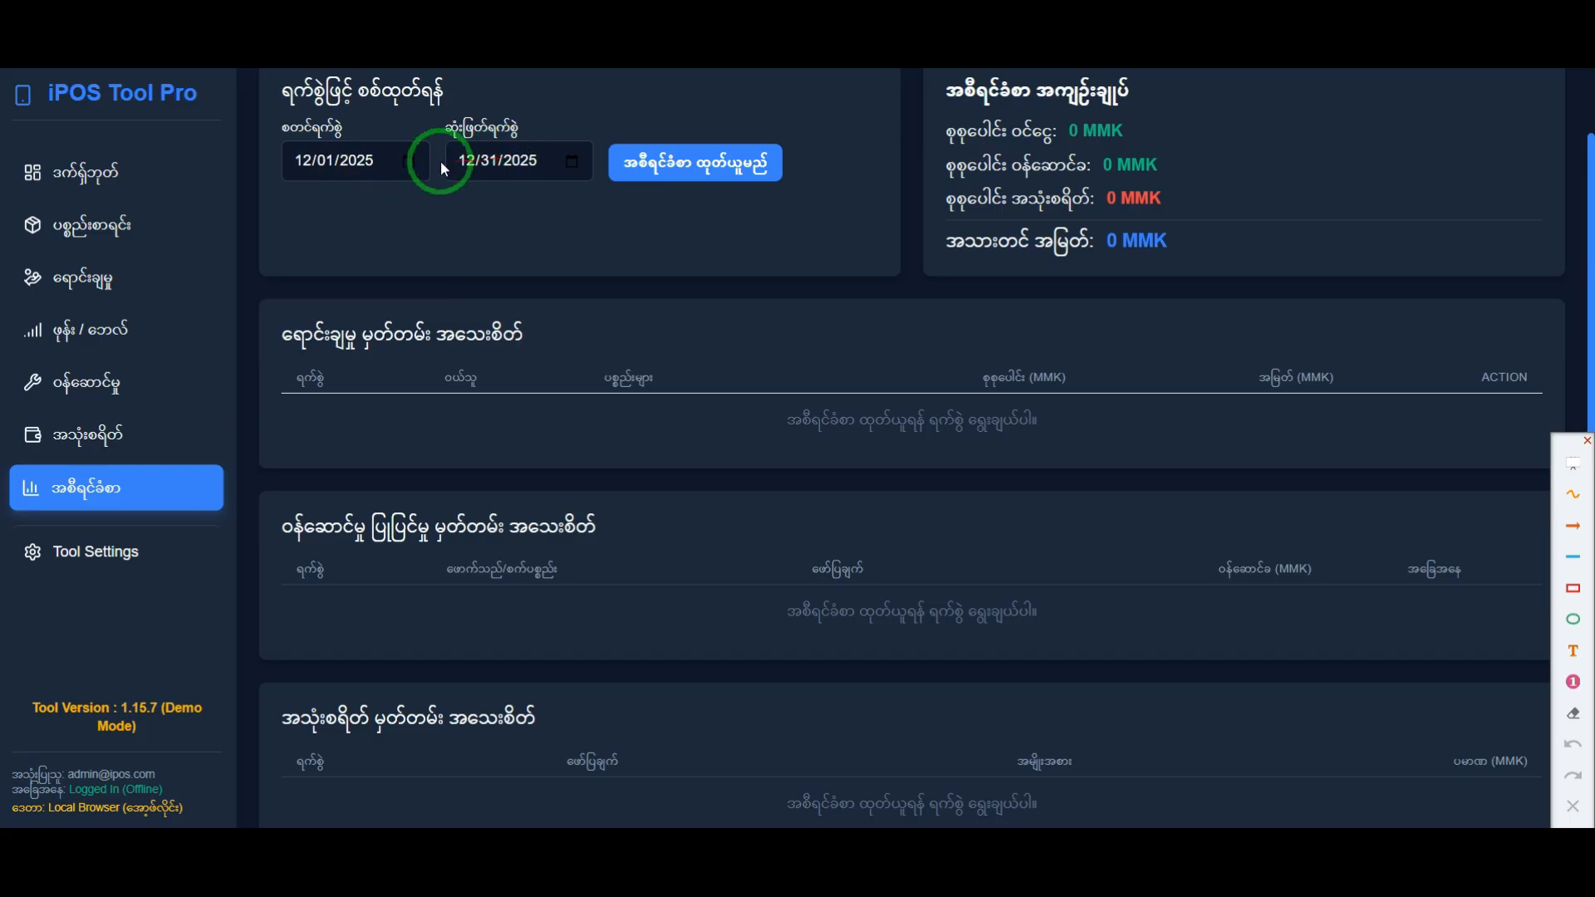
{"action": "left_click", "coordinate": [686, 164]}
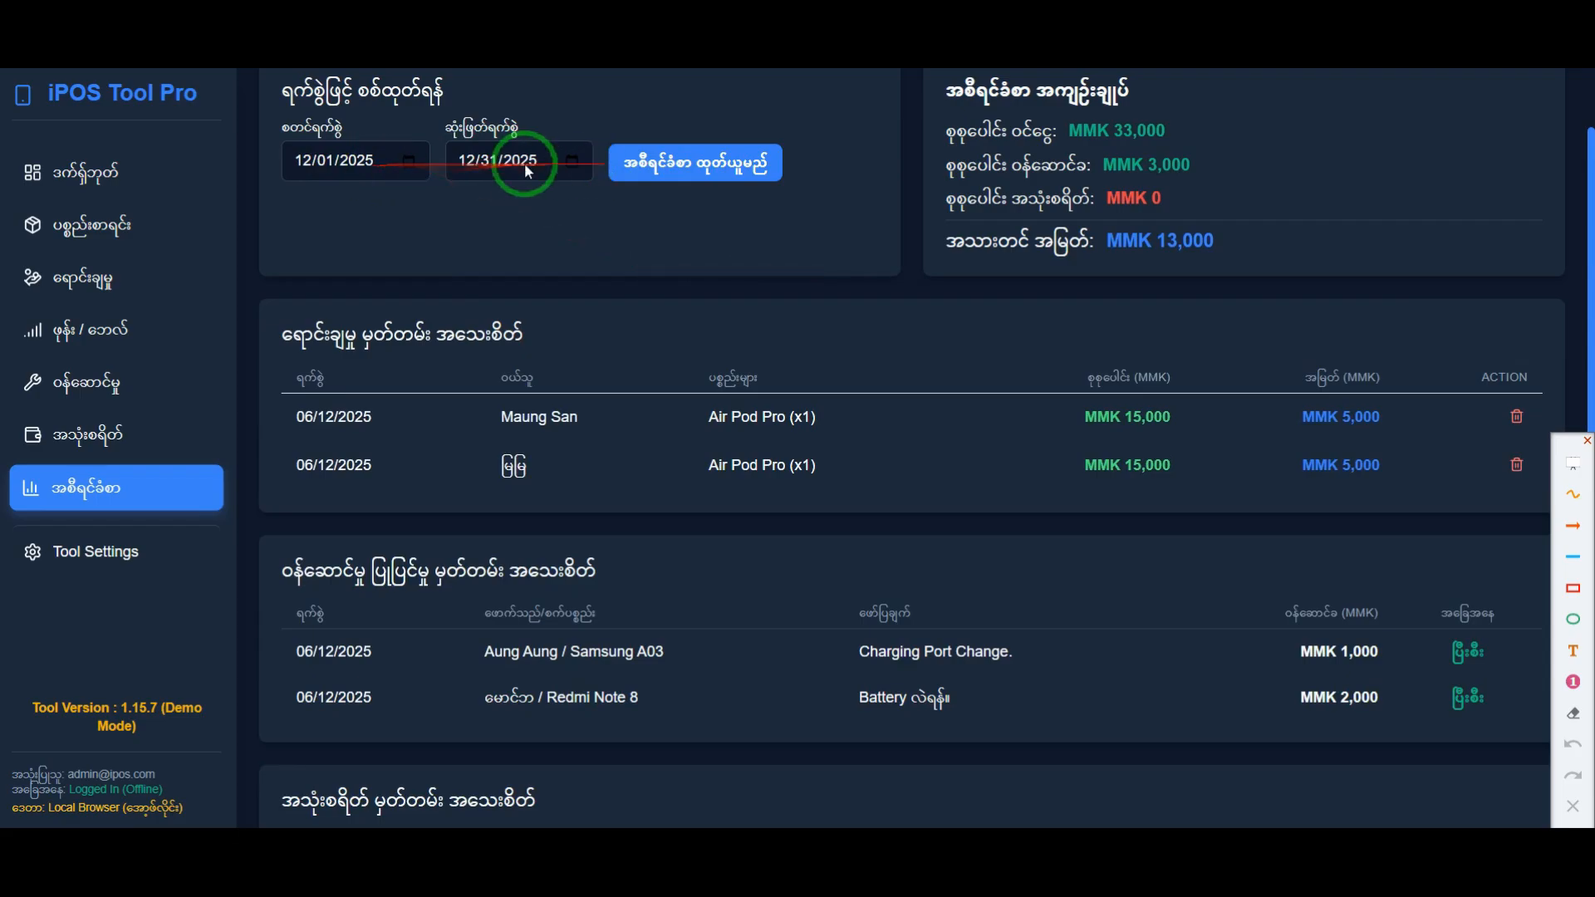
Step: Look through the report's sales and service records, highlighting individual sales rows and both service rows
{"action": "scroll", "coordinate": [595, 374], "scroll_direction": "down", "scroll_amount": 3}
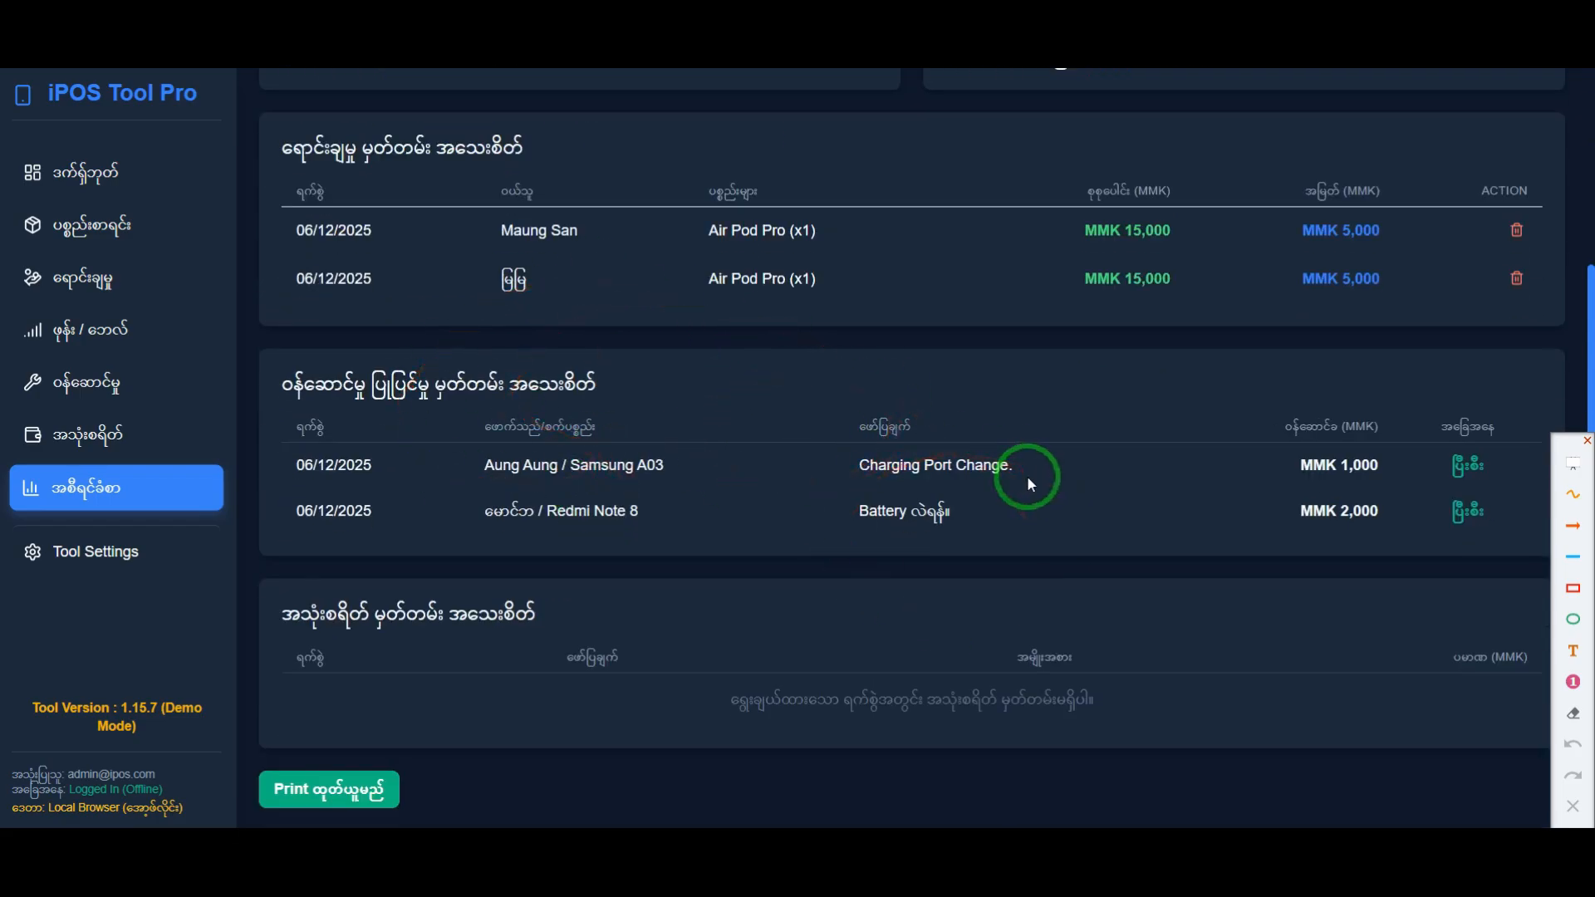
{"action": "scroll", "coordinate": [1027, 476], "scroll_direction": "up", "scroll_amount": 2}
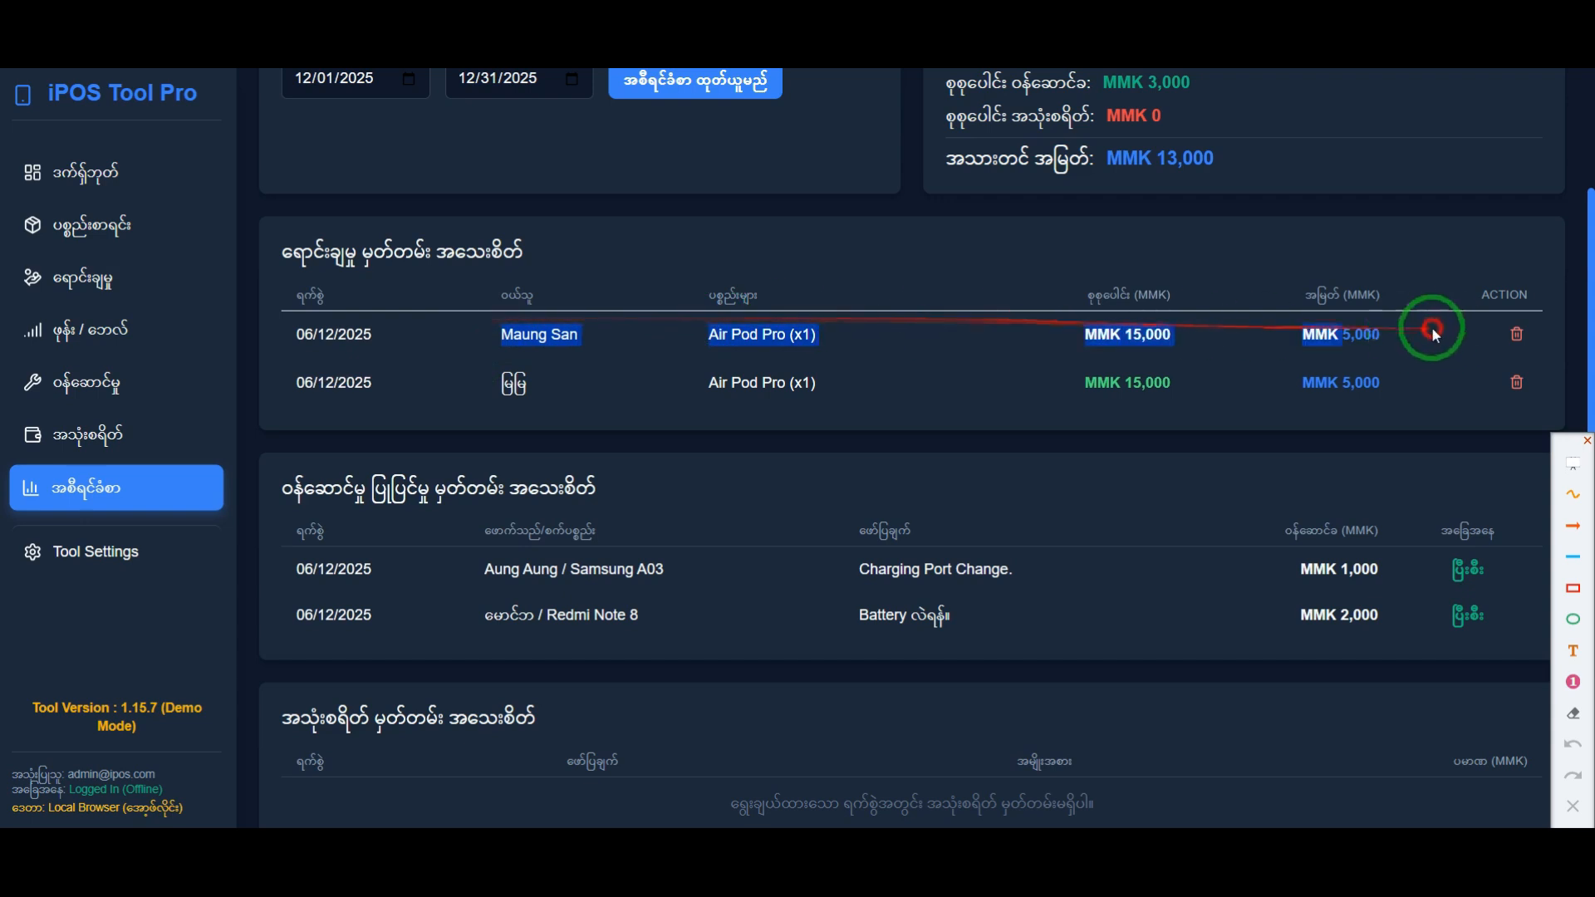
{"action": "left_click_drag", "start_coordinate": [296, 374], "coordinate": [1412, 381]}
{"action": "left_click", "coordinate": [1155, 434]}
{"action": "scroll", "coordinate": [610, 607], "scroll_direction": "down", "scroll_amount": 1}
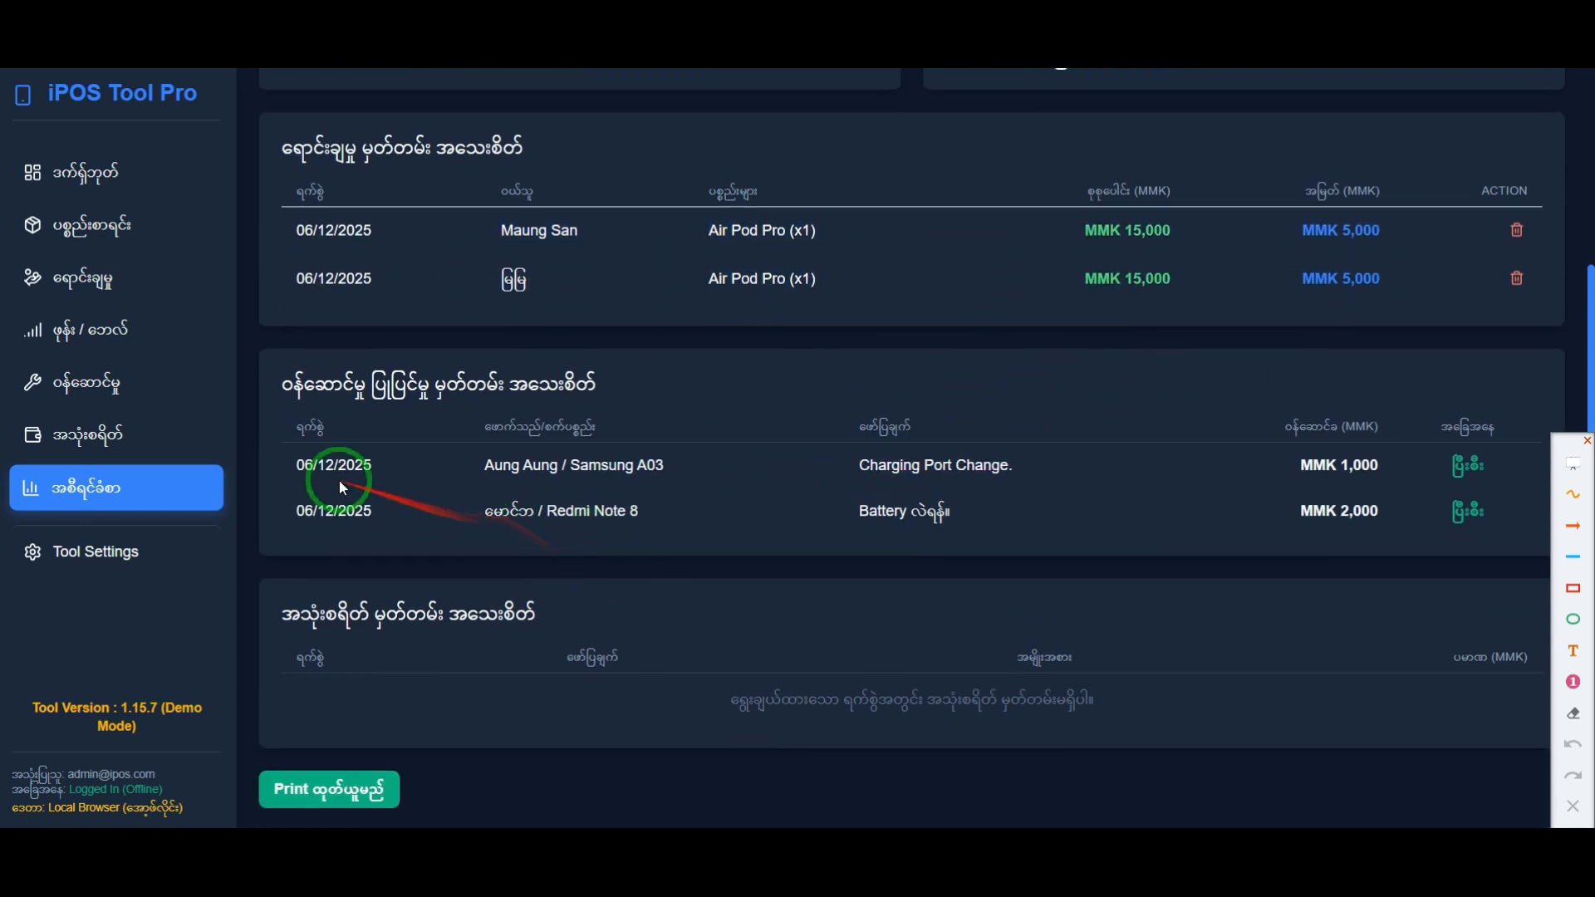
{"action": "left_click_drag", "start_coordinate": [297, 466], "coordinate": [1458, 457]}
{"action": "left_click_drag", "start_coordinate": [298, 510], "coordinate": [1478, 506]}
{"action": "left_click", "coordinate": [1194, 553]}
{"action": "scroll", "coordinate": [1136, 550], "scroll_direction": "up", "scroll_amount": 1}
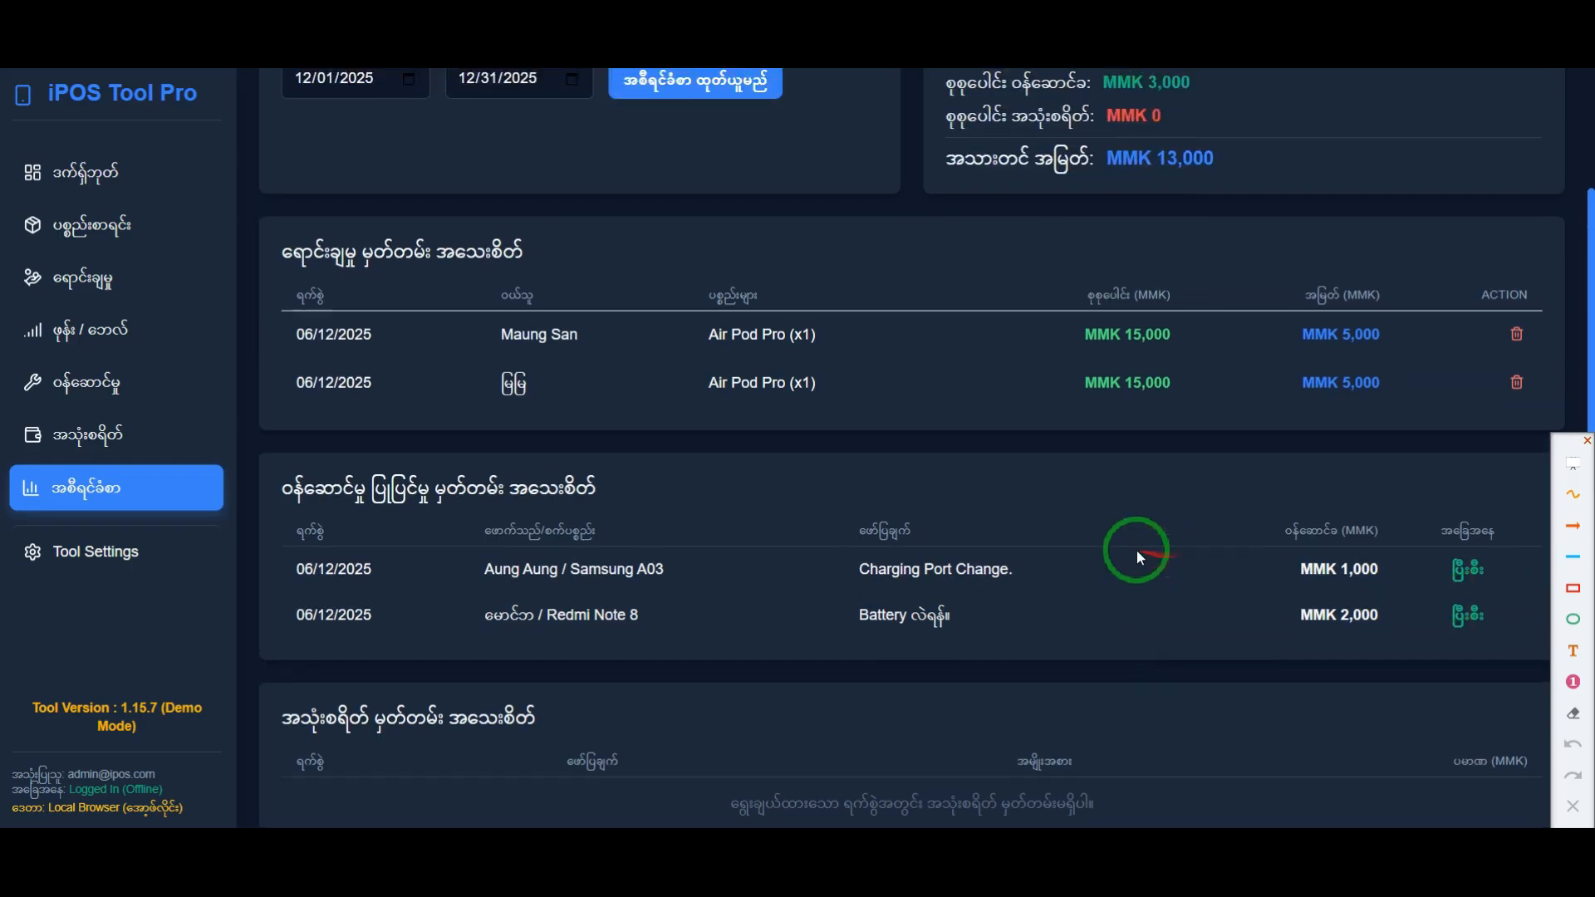
Step: Revisit the product list and the POS sales page, and return to the reports page
{"action": "left_click", "coordinate": [133, 236]}
{"action": "left_click", "coordinate": [133, 282]}
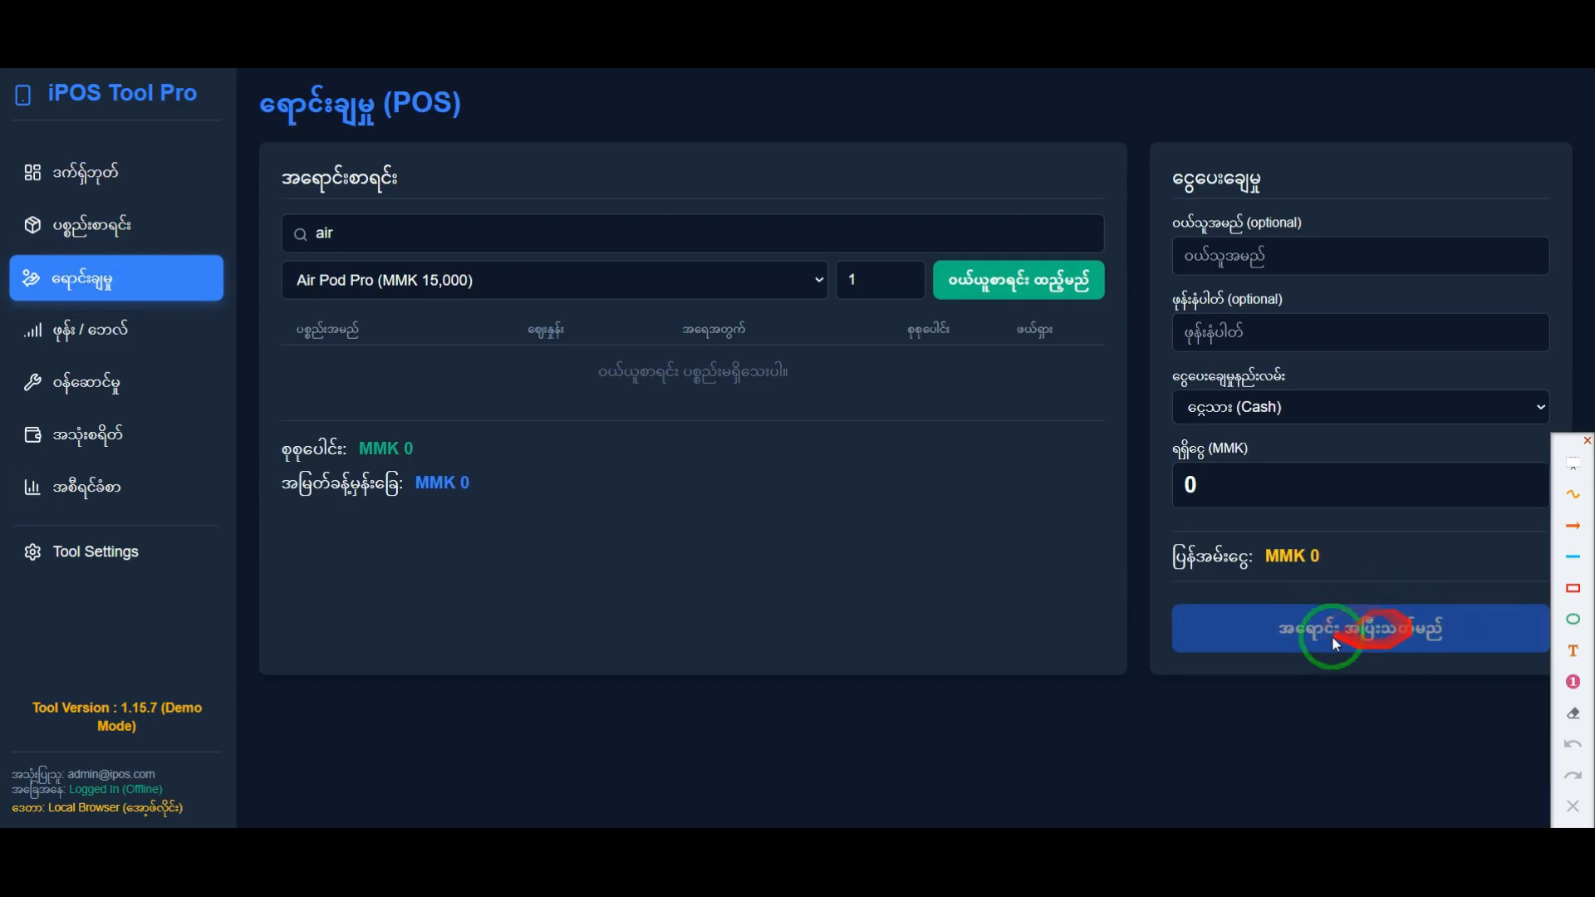
{"action": "left_click", "coordinate": [98, 490]}
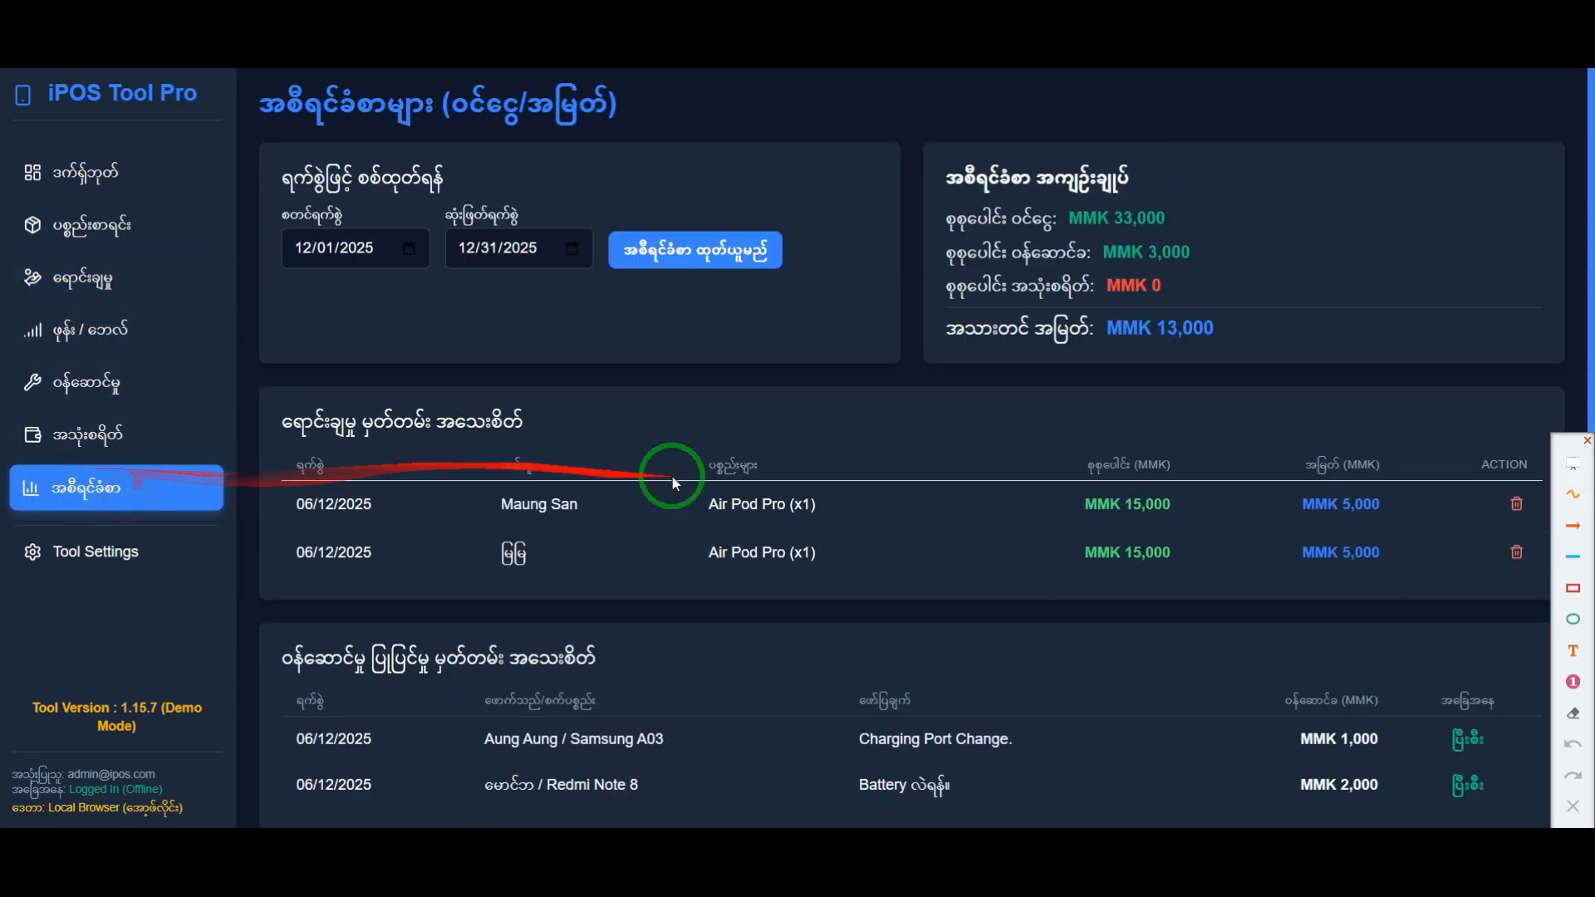
Step: Delete the second Air Pod Pro sale from the report's sales records and confirm the deletion
{"action": "scroll", "coordinate": [1093, 491], "scroll_direction": "down", "scroll_amount": 3}
{"action": "left_click_drag", "start_coordinate": [495, 342], "coordinate": [769, 362]}
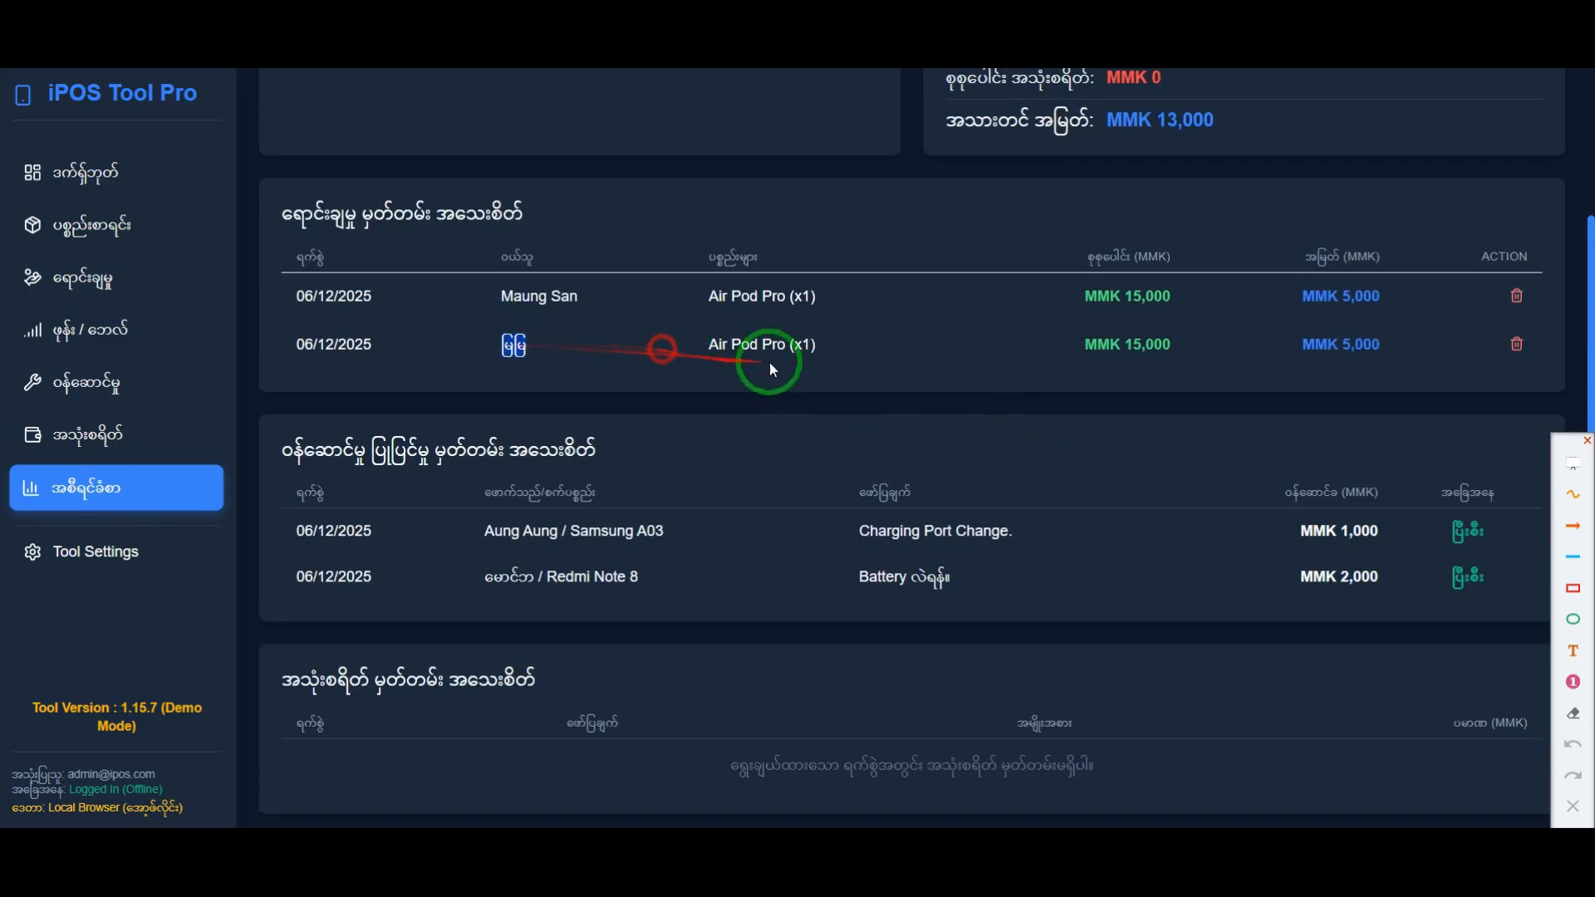
{"action": "left_click", "coordinate": [1517, 349]}
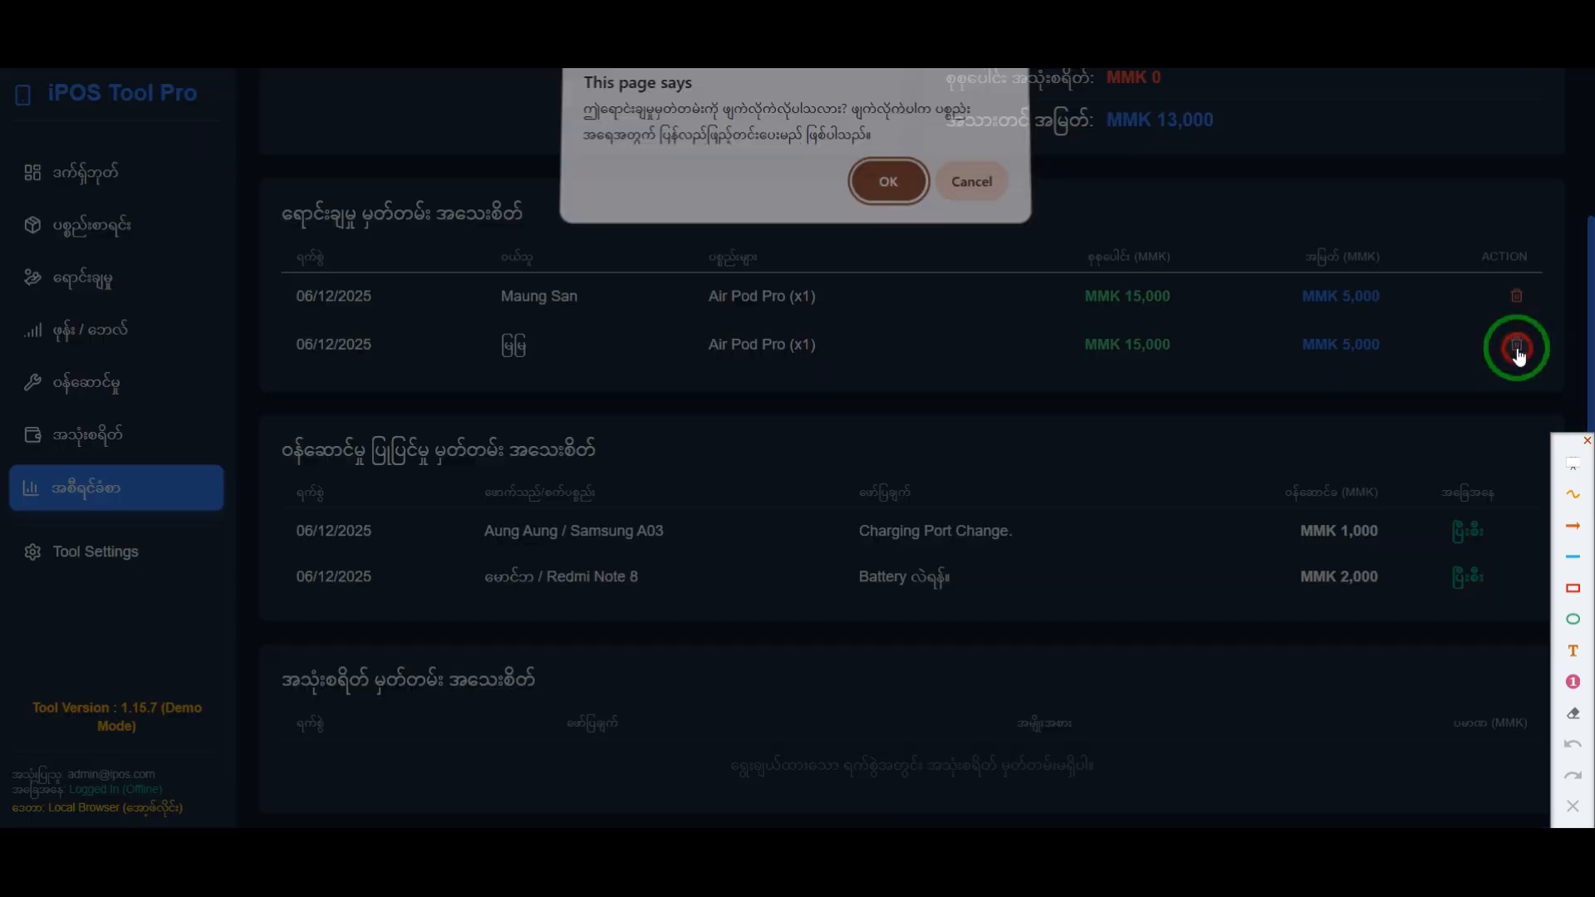
{"action": "left_click", "coordinate": [889, 193]}
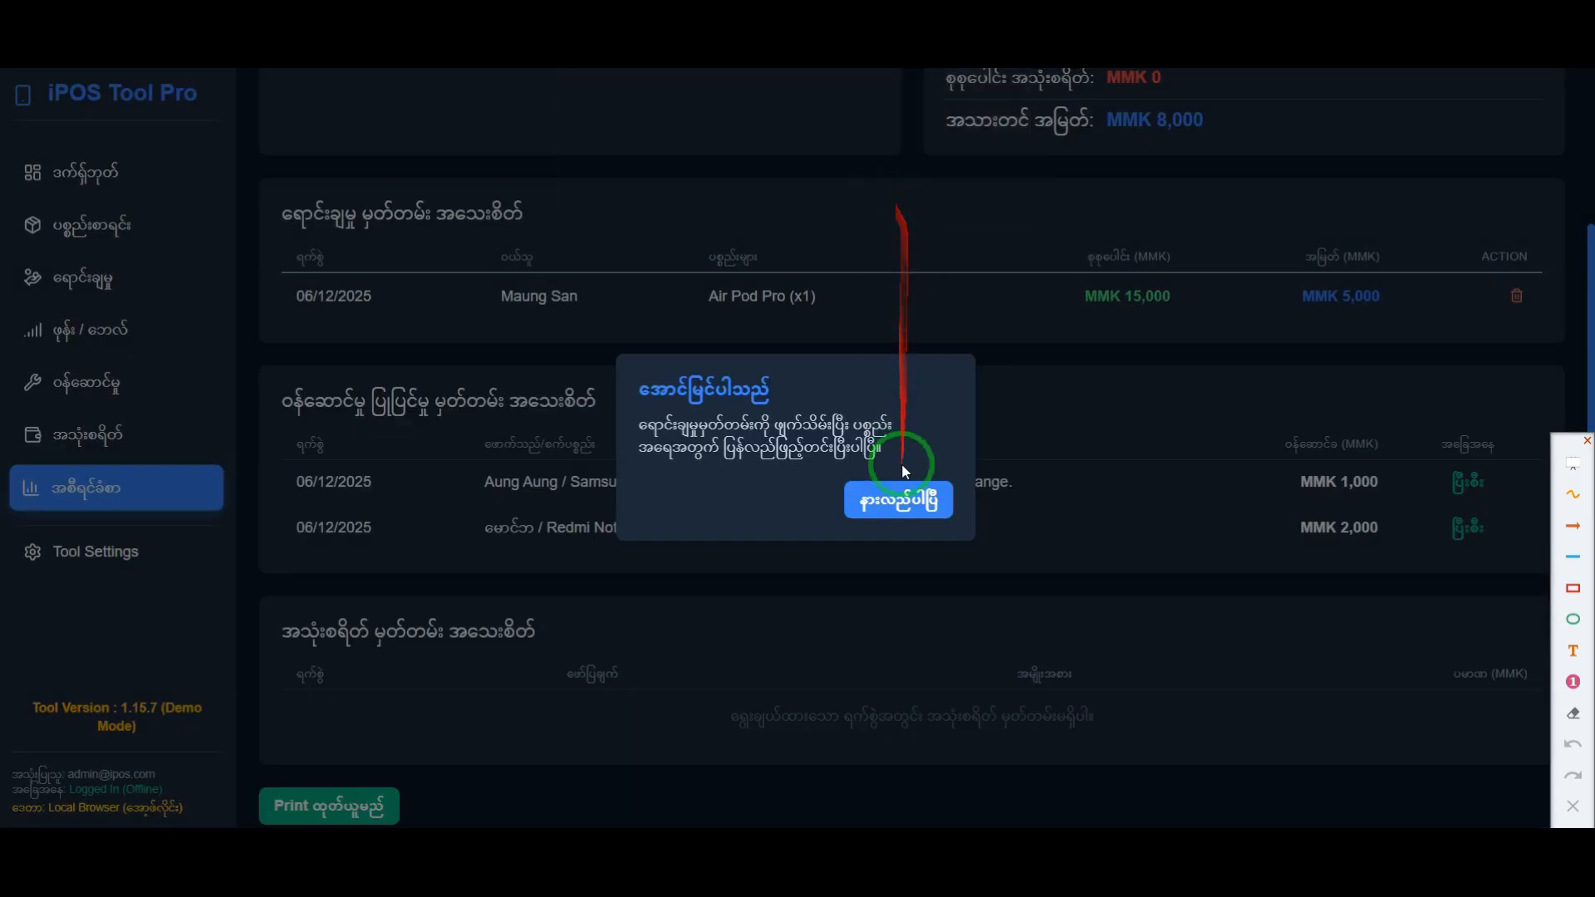
{"action": "left_click", "coordinate": [898, 496]}
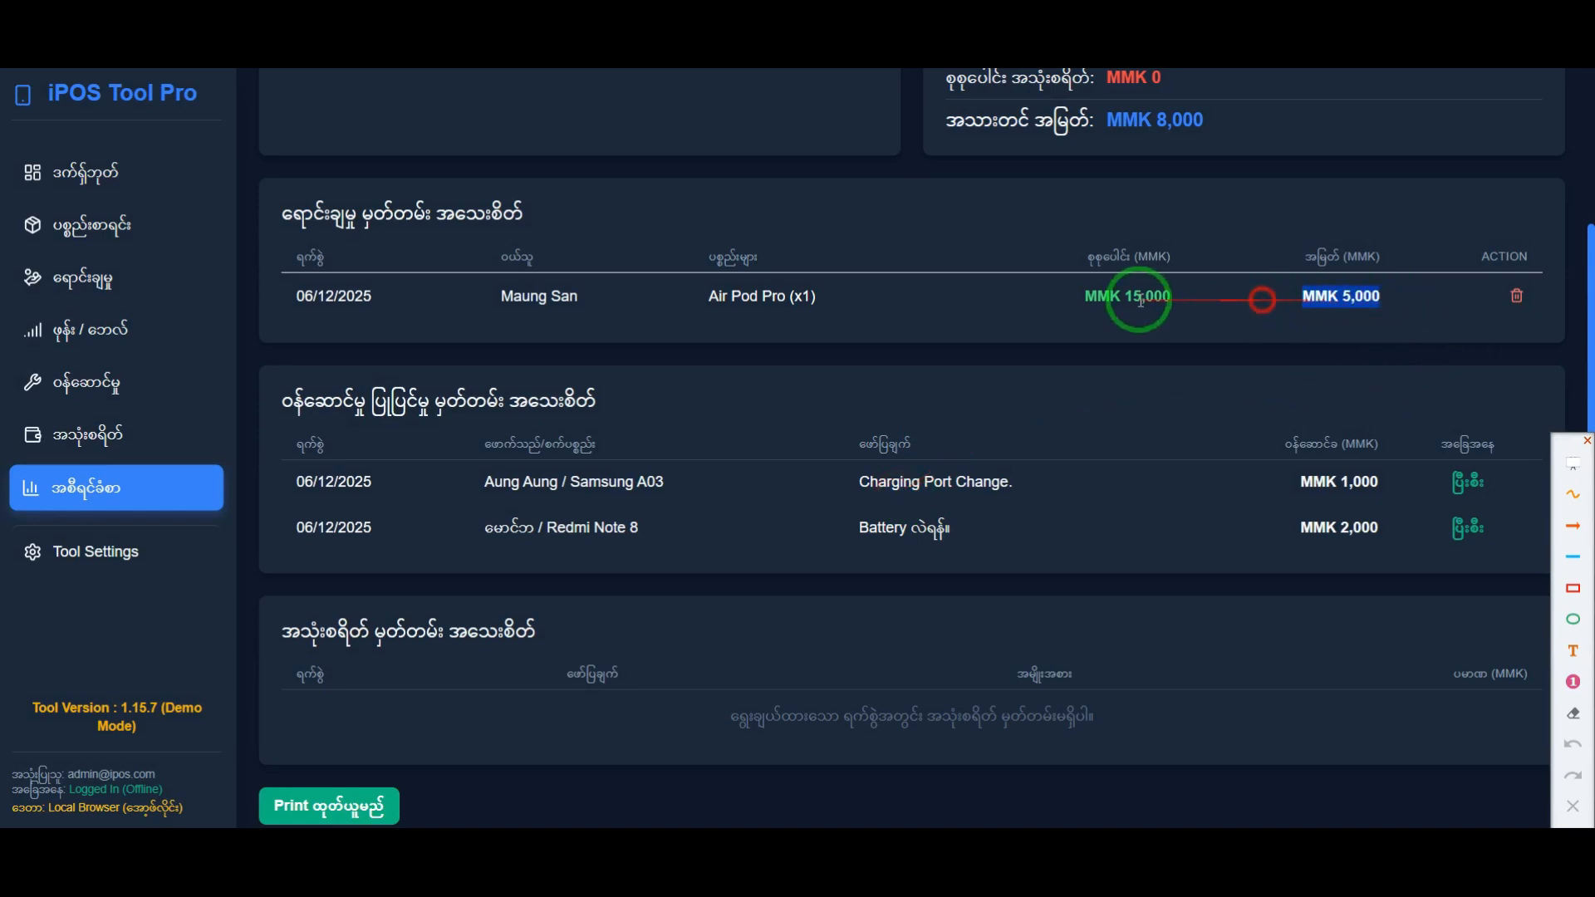
Step: Open the dashboard and highlight today's net profit amount to check it after the sale deletion
{"action": "left_click", "coordinate": [185, 170]}
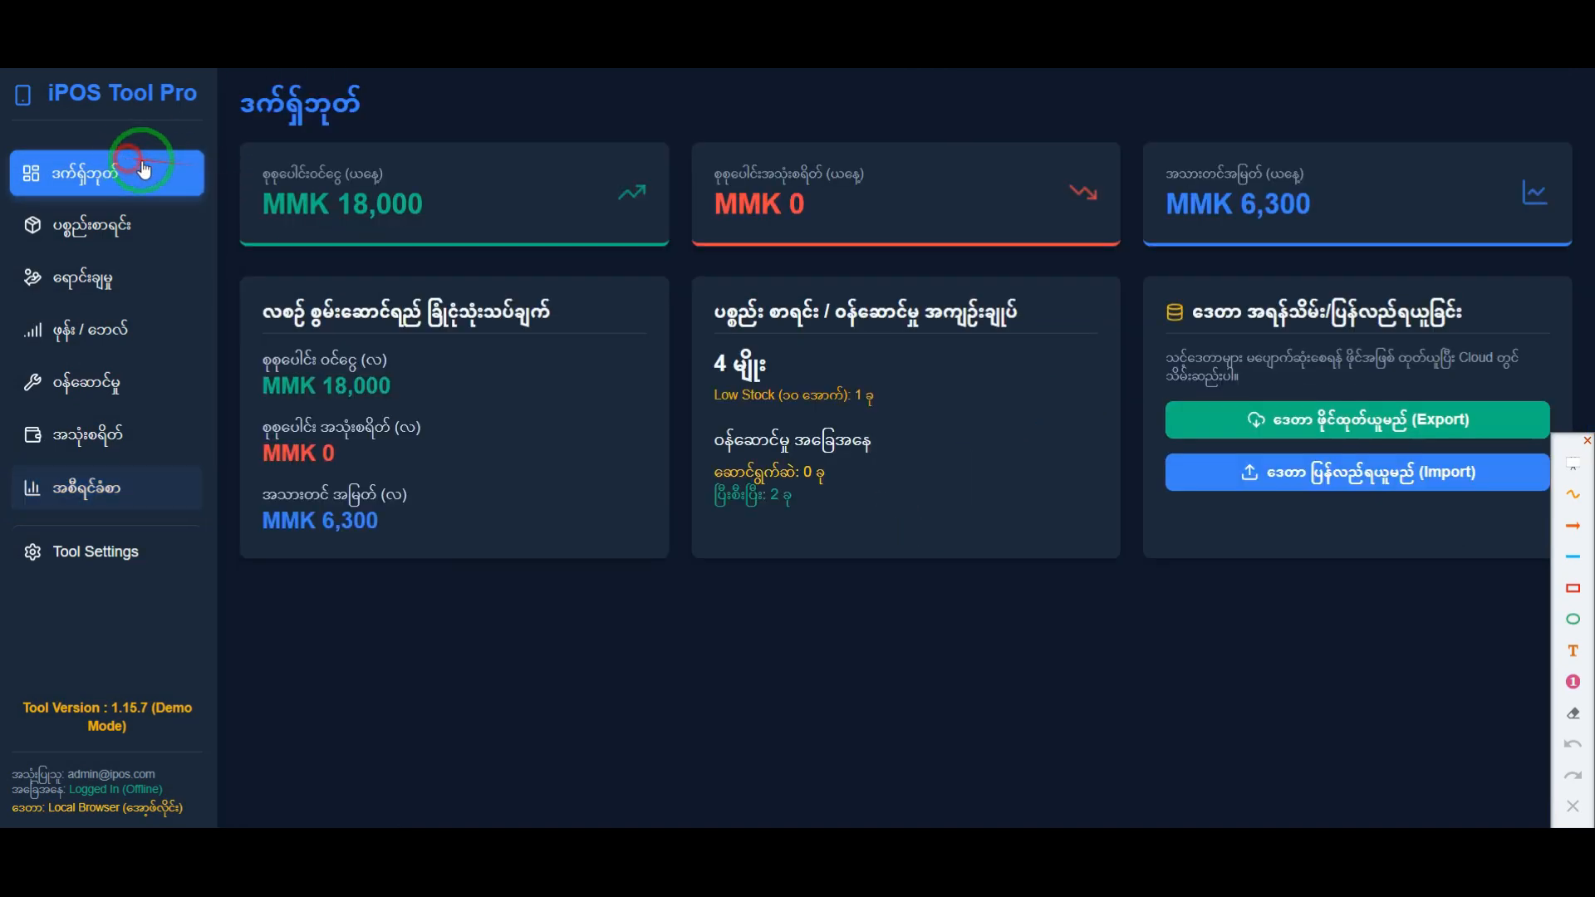
{"action": "left_click_drag", "start_coordinate": [1237, 206], "coordinate": [1329, 205]}
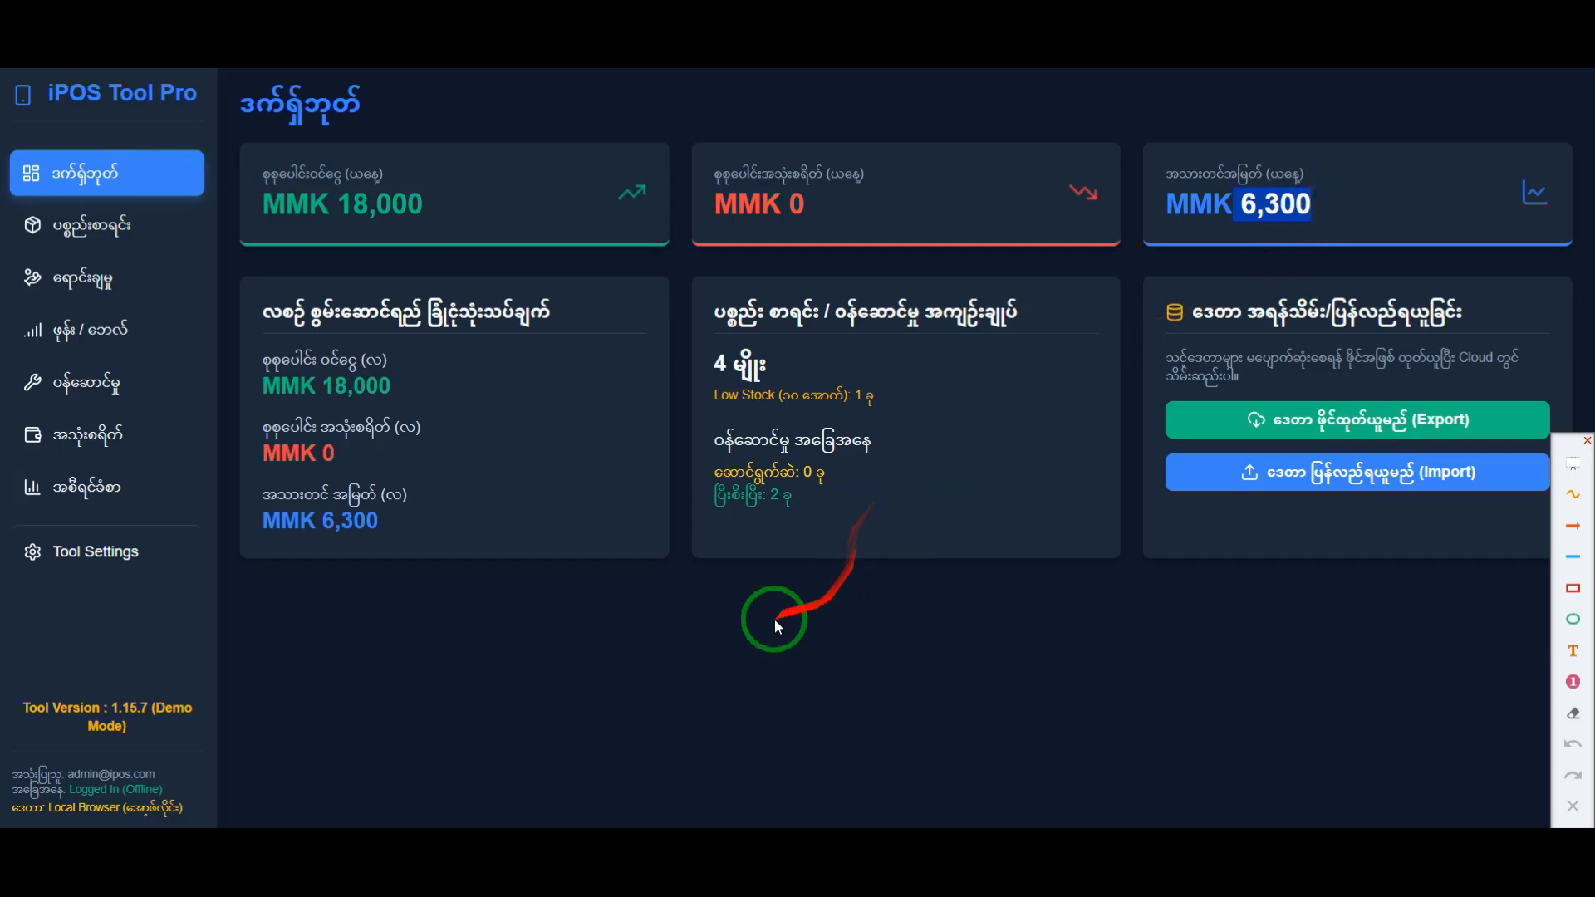
{"action": "left_click", "coordinate": [723, 634]}
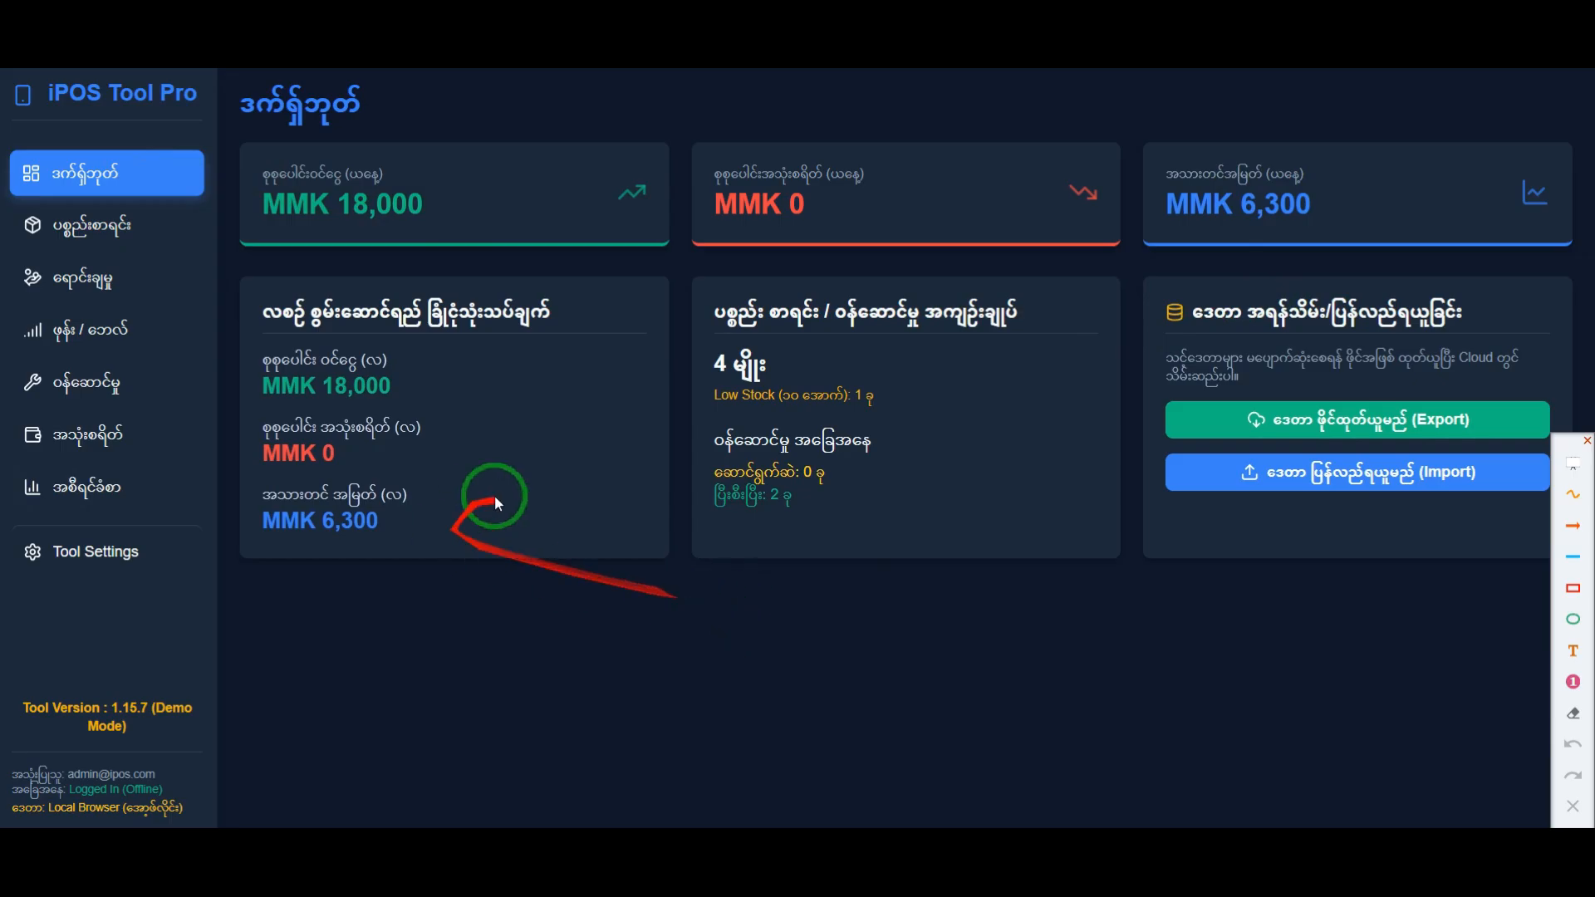
Step: Compare the product list with the POS and reports pages, and check the Air Pod Pro stock
{"action": "left_click", "coordinate": [125, 230]}
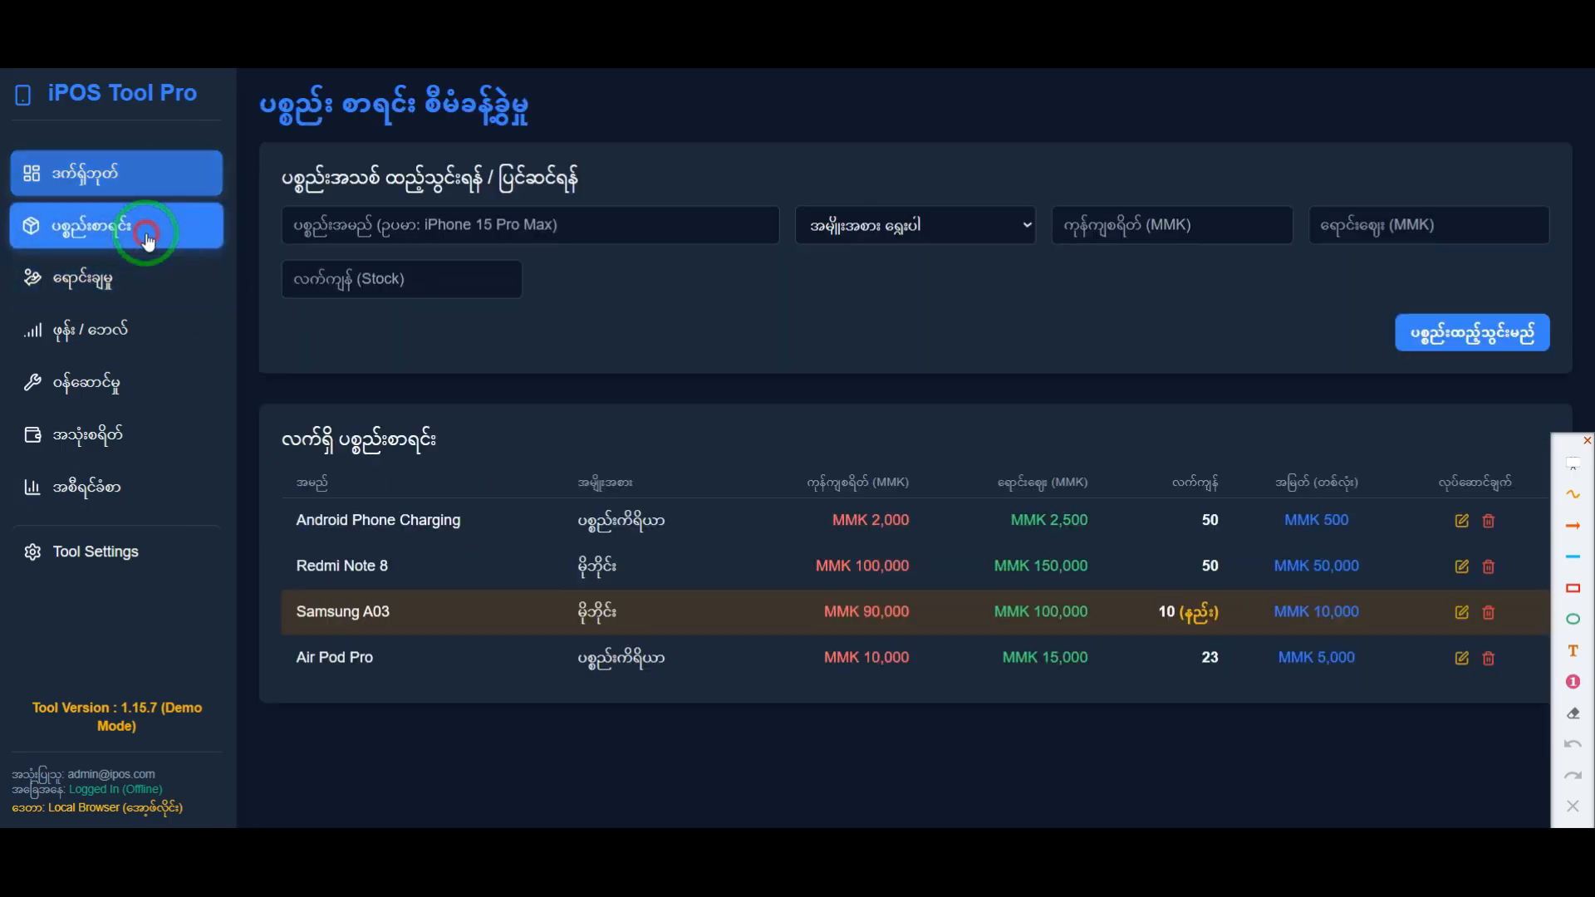
{"action": "left_click", "coordinate": [182, 294]}
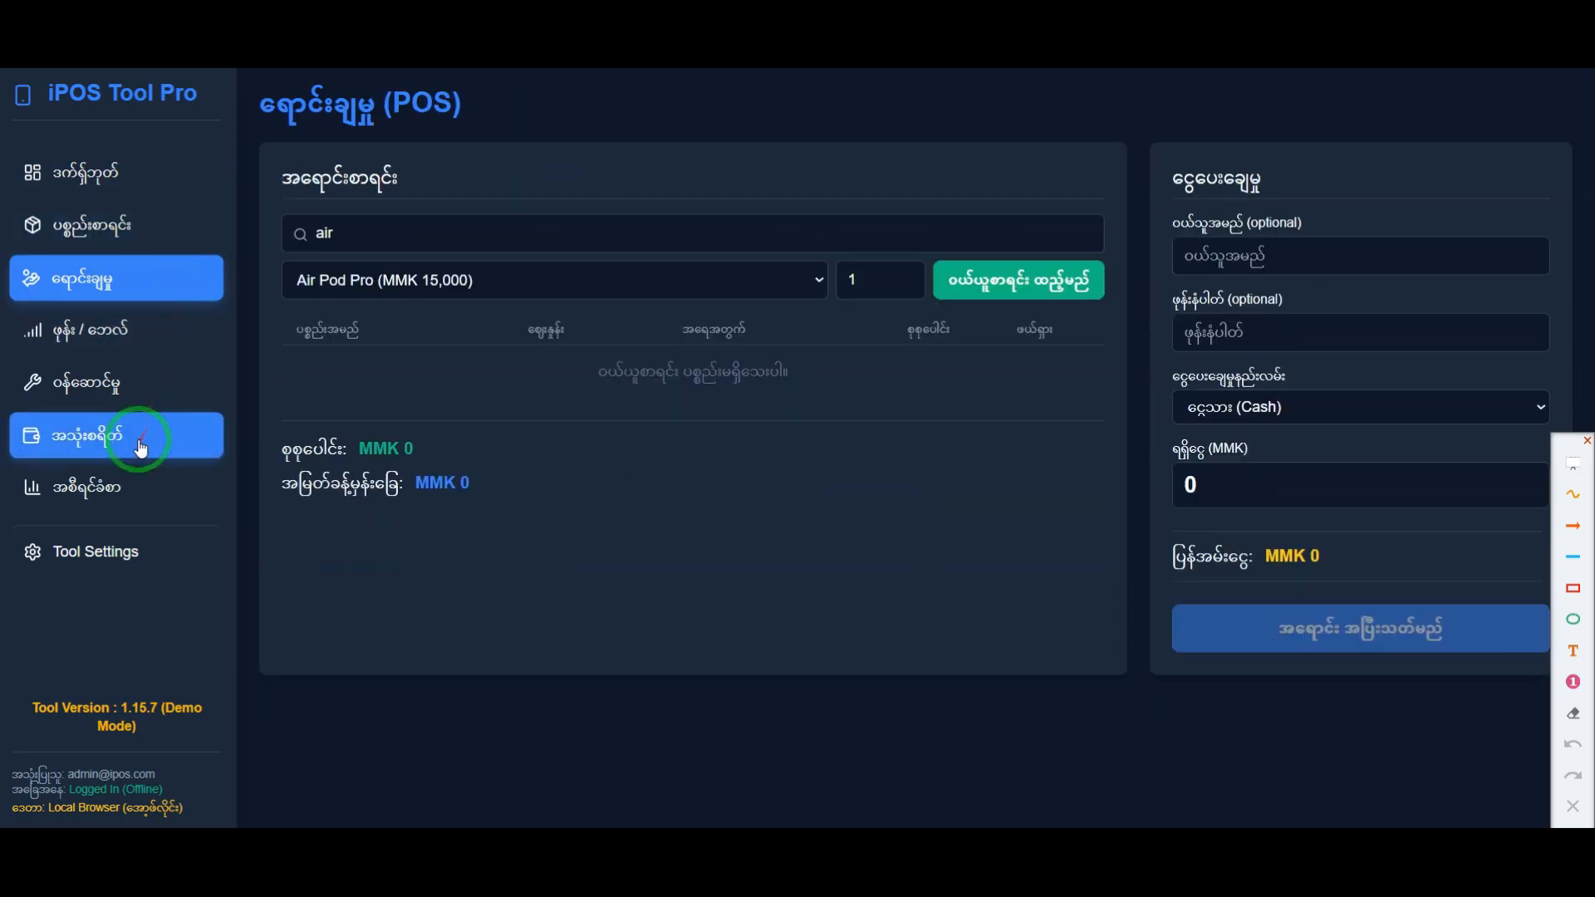
{"action": "left_click", "coordinate": [143, 489]}
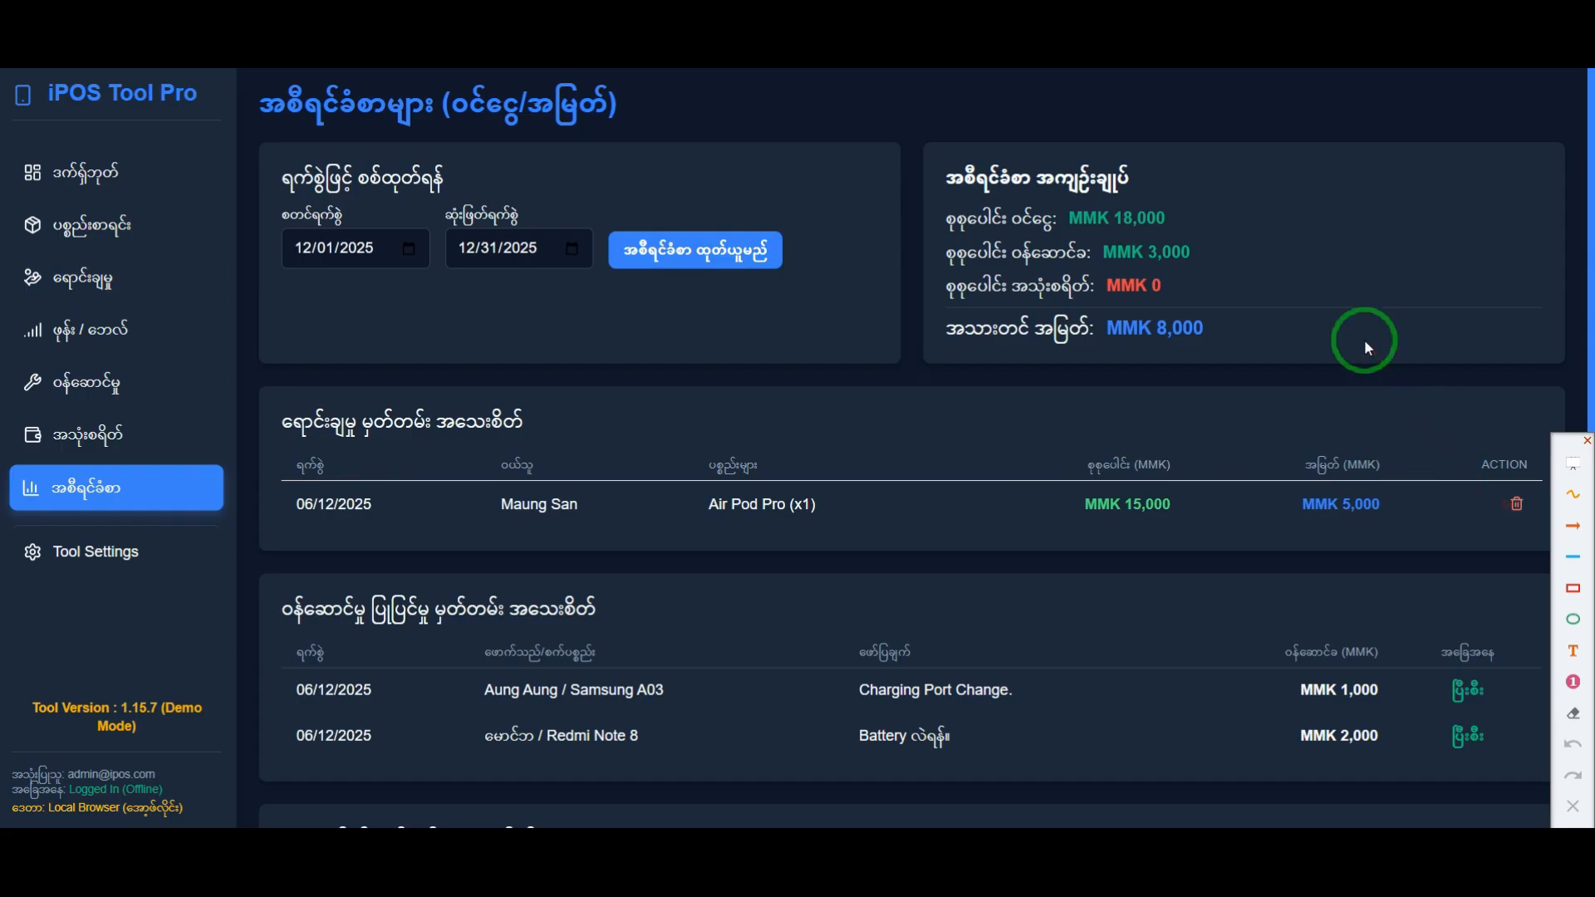
{"action": "left_click", "coordinate": [116, 226]}
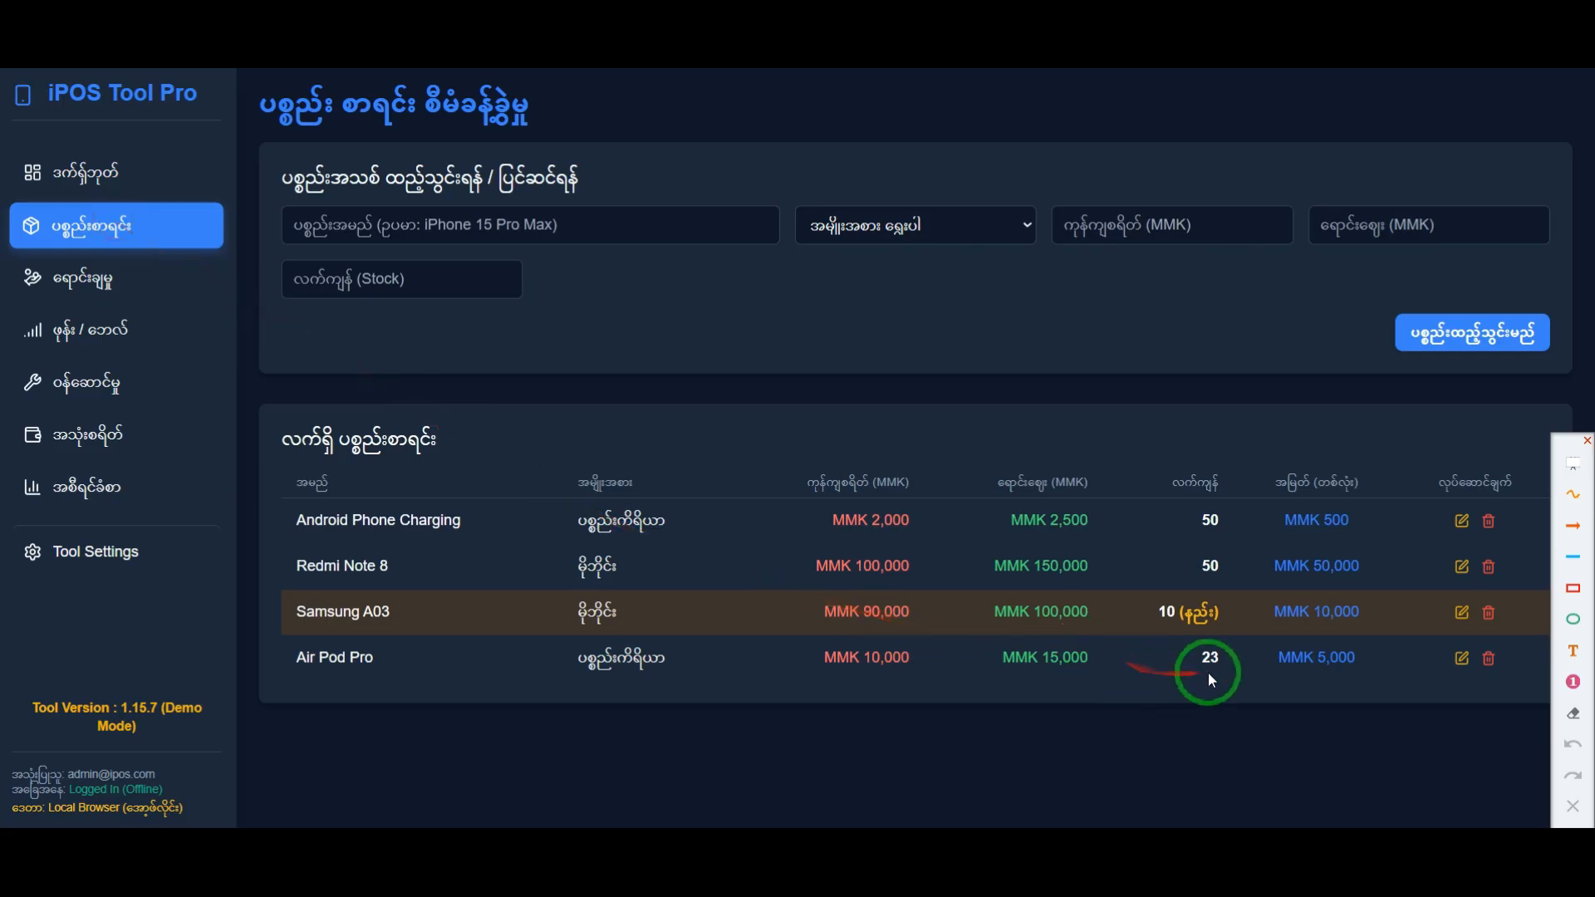
{"action": "left_click", "coordinate": [1165, 680]}
{"action": "double_click", "coordinate": [1201, 665]}
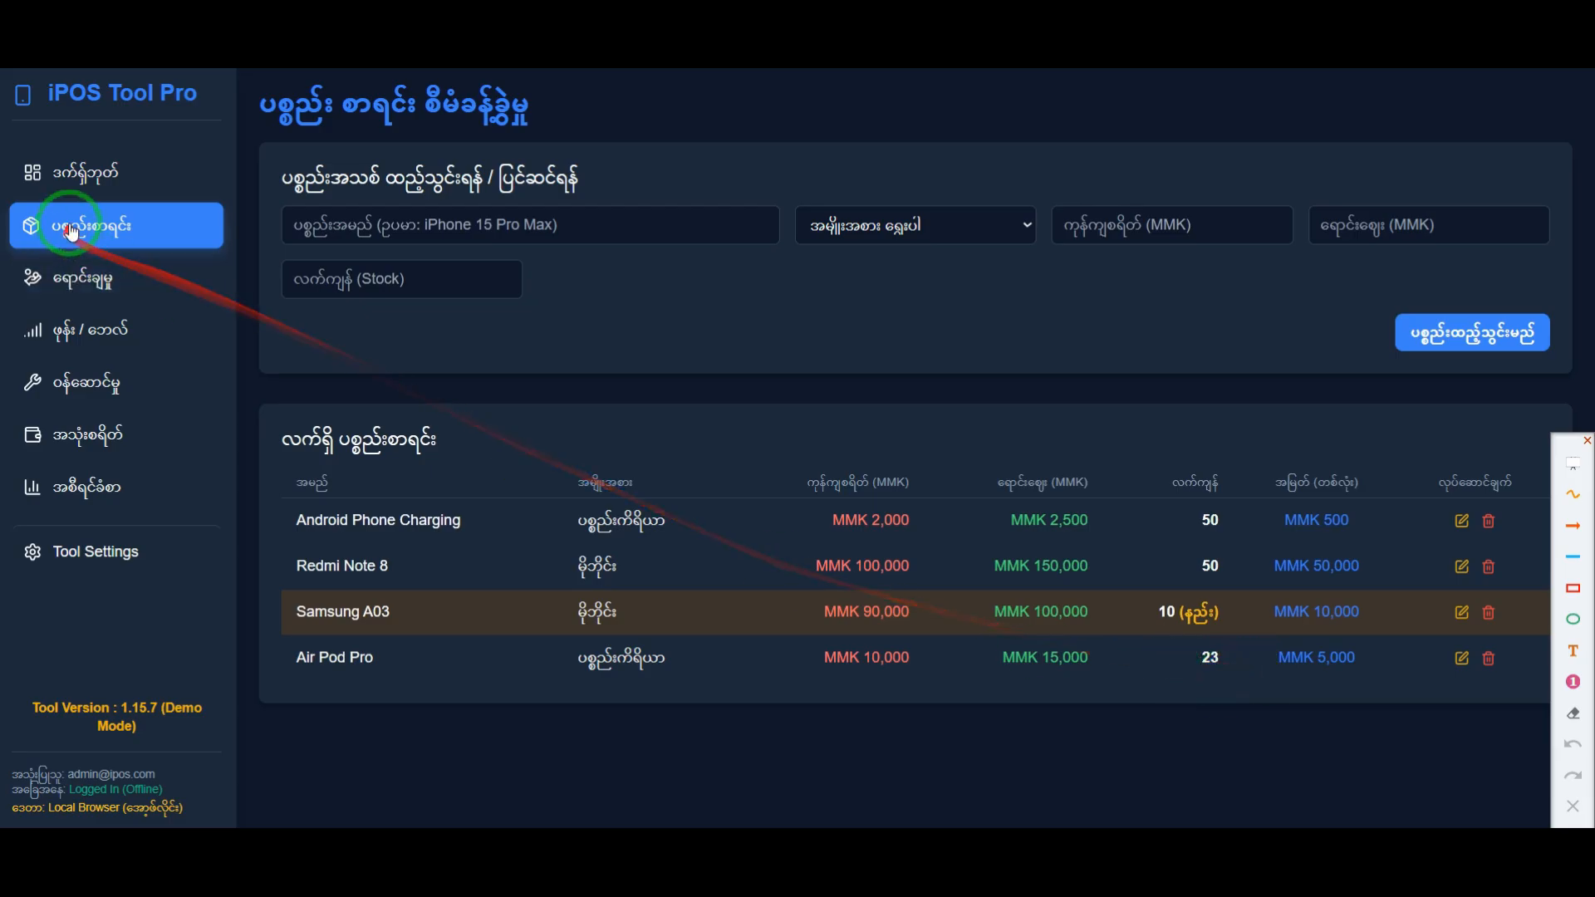
{"action": "left_click", "coordinate": [88, 278]}
{"action": "left_click", "coordinate": [108, 225]}
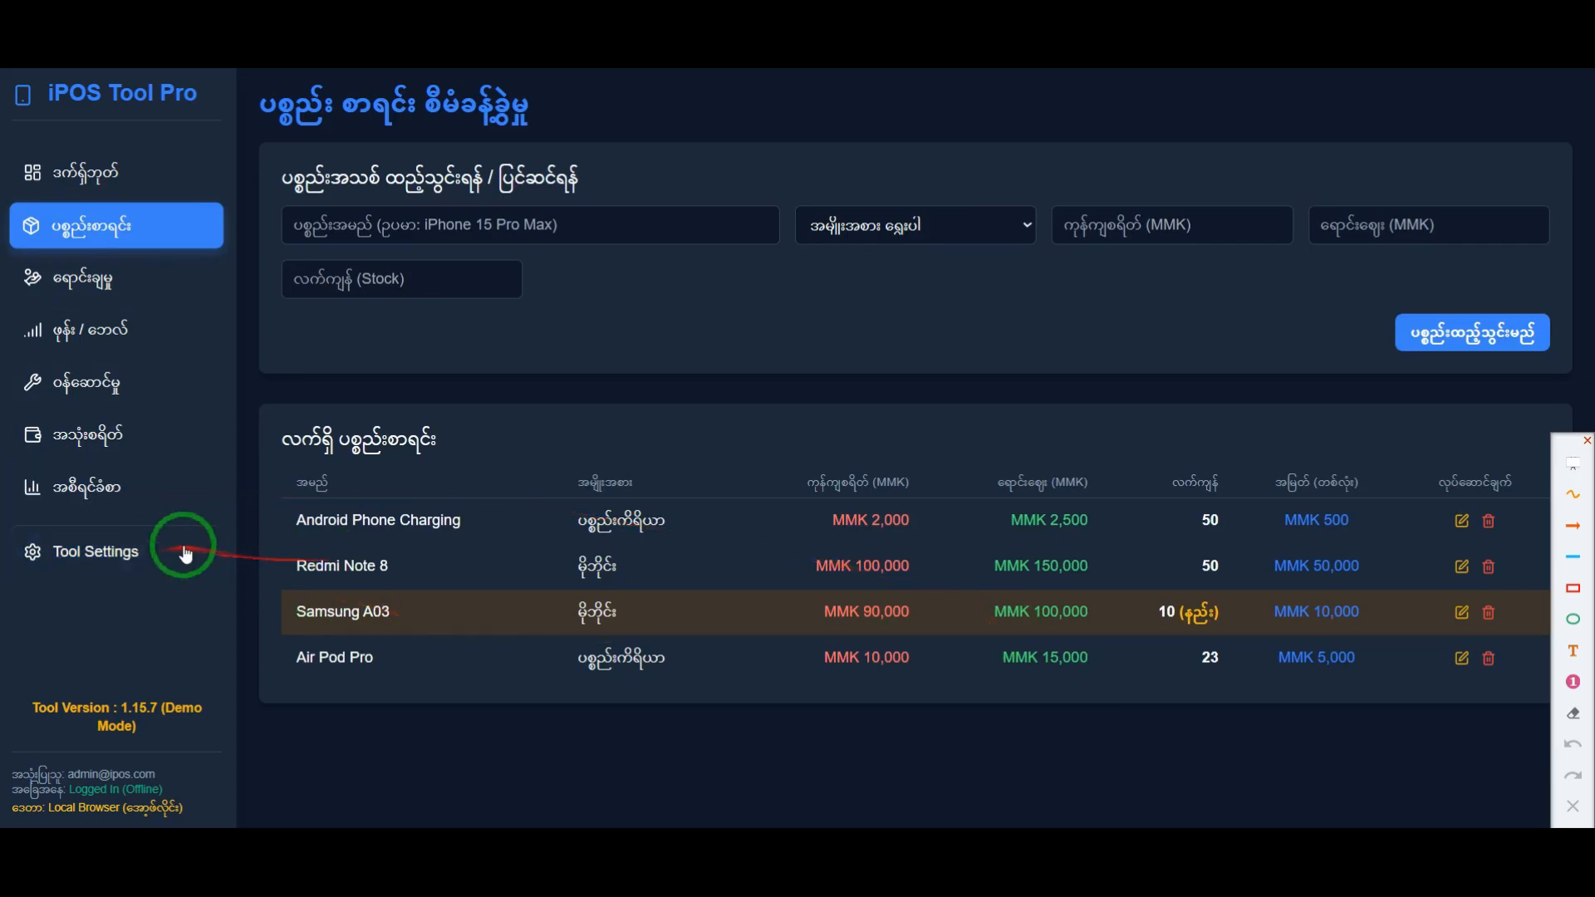
Step: Open Tool Settings, frame the Activity Logs entry in red, and remove the frame
{"action": "left_click", "coordinate": [107, 552]}
{"action": "scroll", "coordinate": [486, 565], "scroll_direction": "down", "scroll_amount": 6}
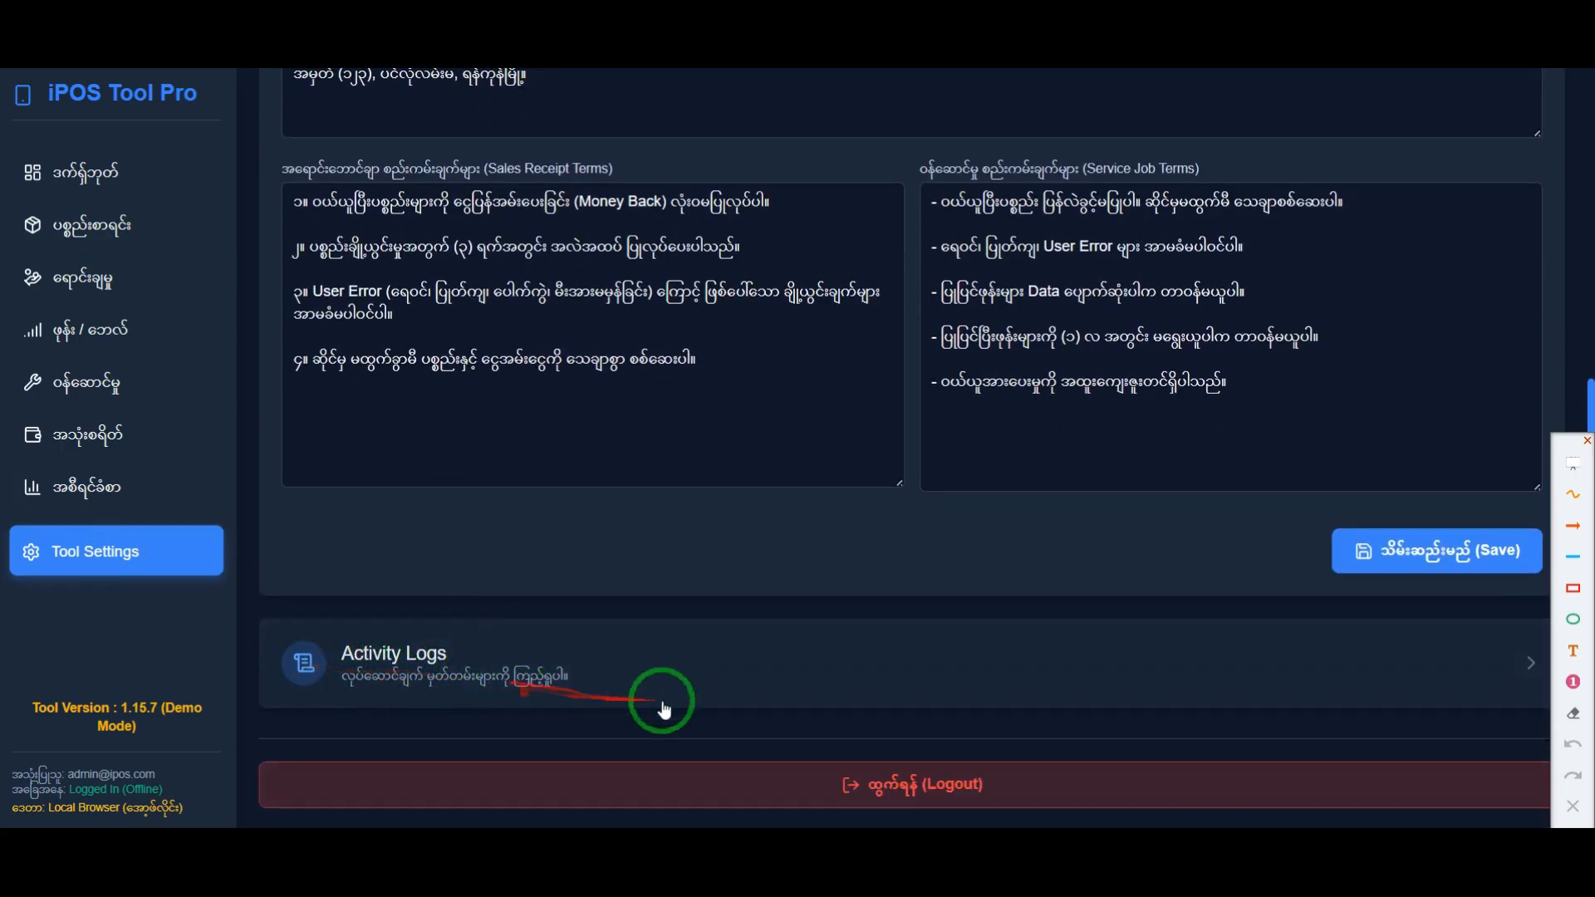
{"action": "left_click", "coordinate": [1572, 588]}
{"action": "mouse_move", "coordinate": [256, 613]}
{"action": "left_mouse_down"}
{"action": "mouse_move", "coordinate": [730, 712]}
{"action": "mouse_move", "coordinate": [1527, 725]}
{"action": "left_mouse_up"}
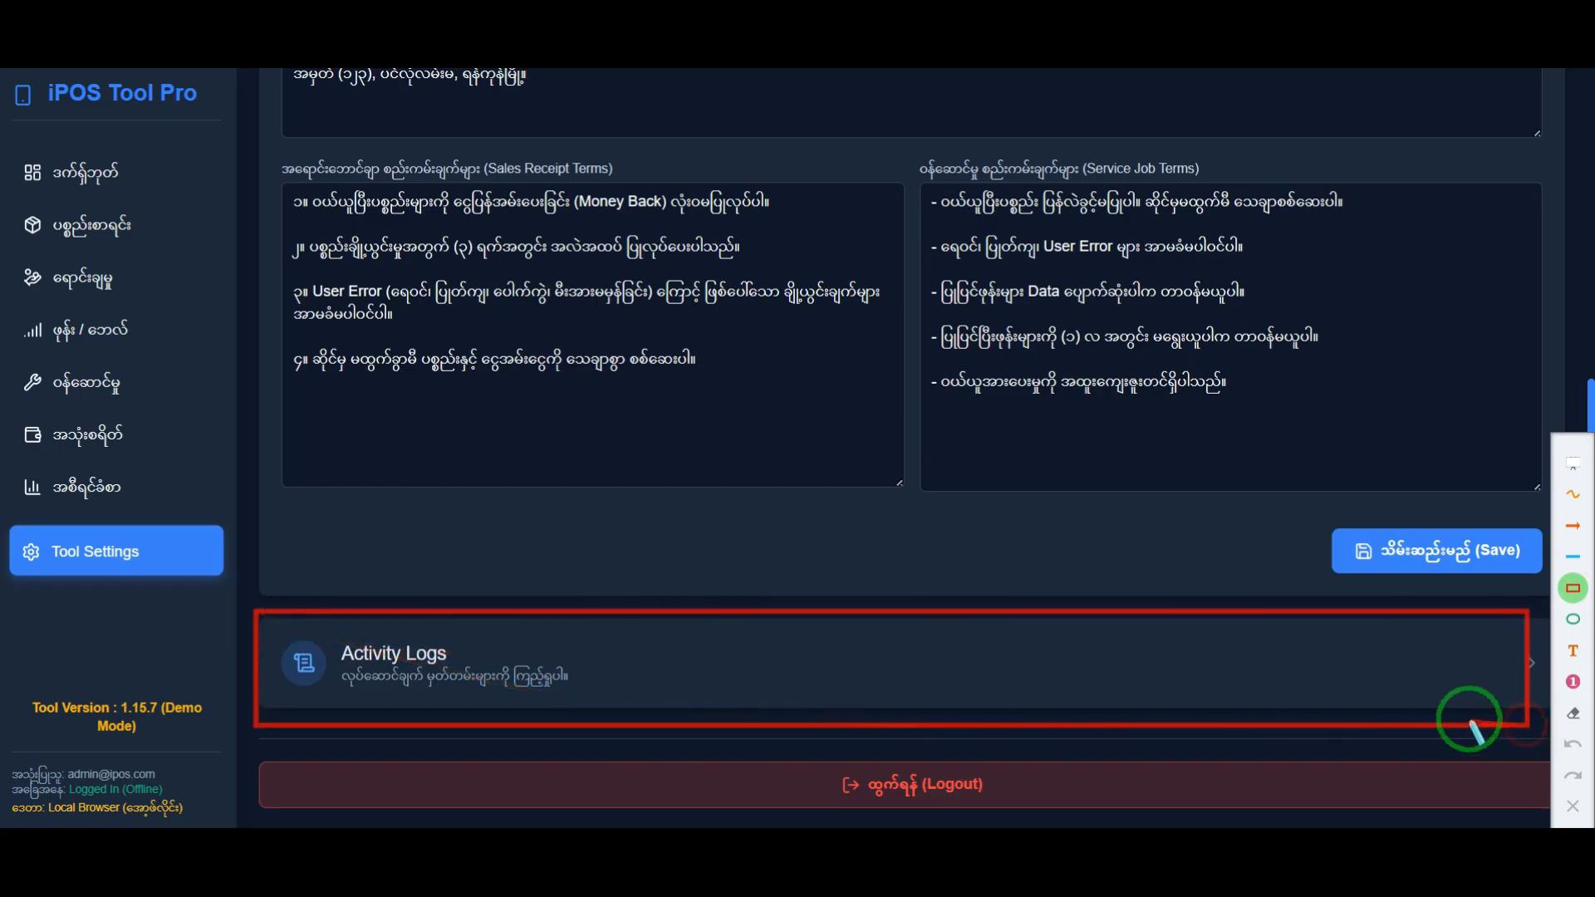
{"action": "left_click", "coordinate": [1573, 743]}
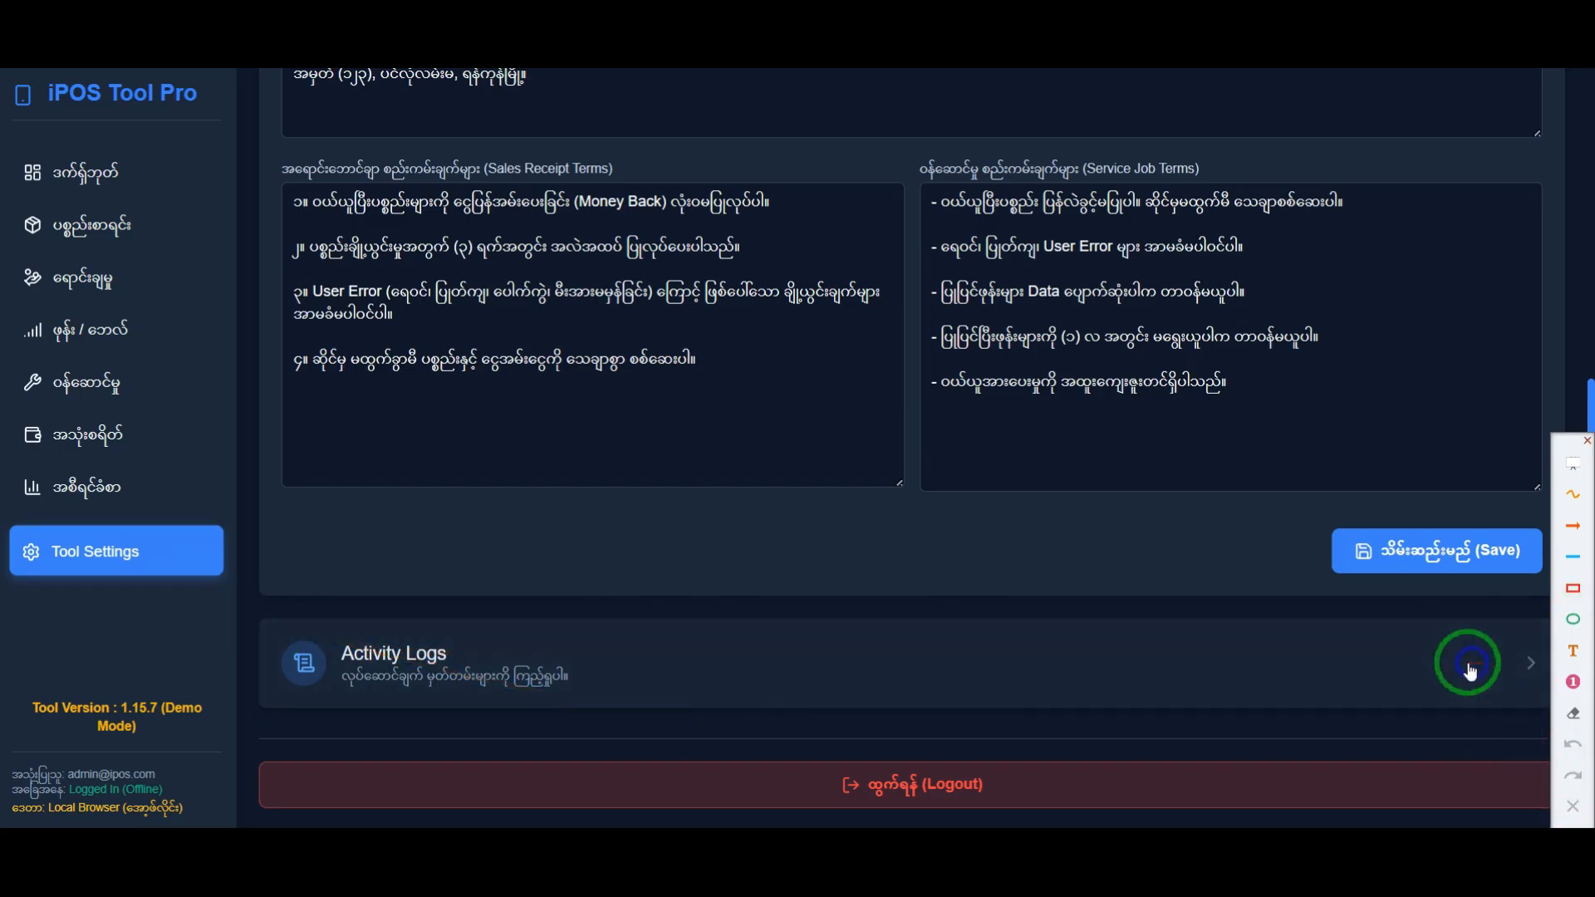
Step: Open the Activity Logs and look through the December 2025 records from newest to oldest
{"action": "left_click", "coordinate": [1470, 671]}
{"action": "scroll", "coordinate": [748, 438], "scroll_direction": "up", "scroll_amount": 3}
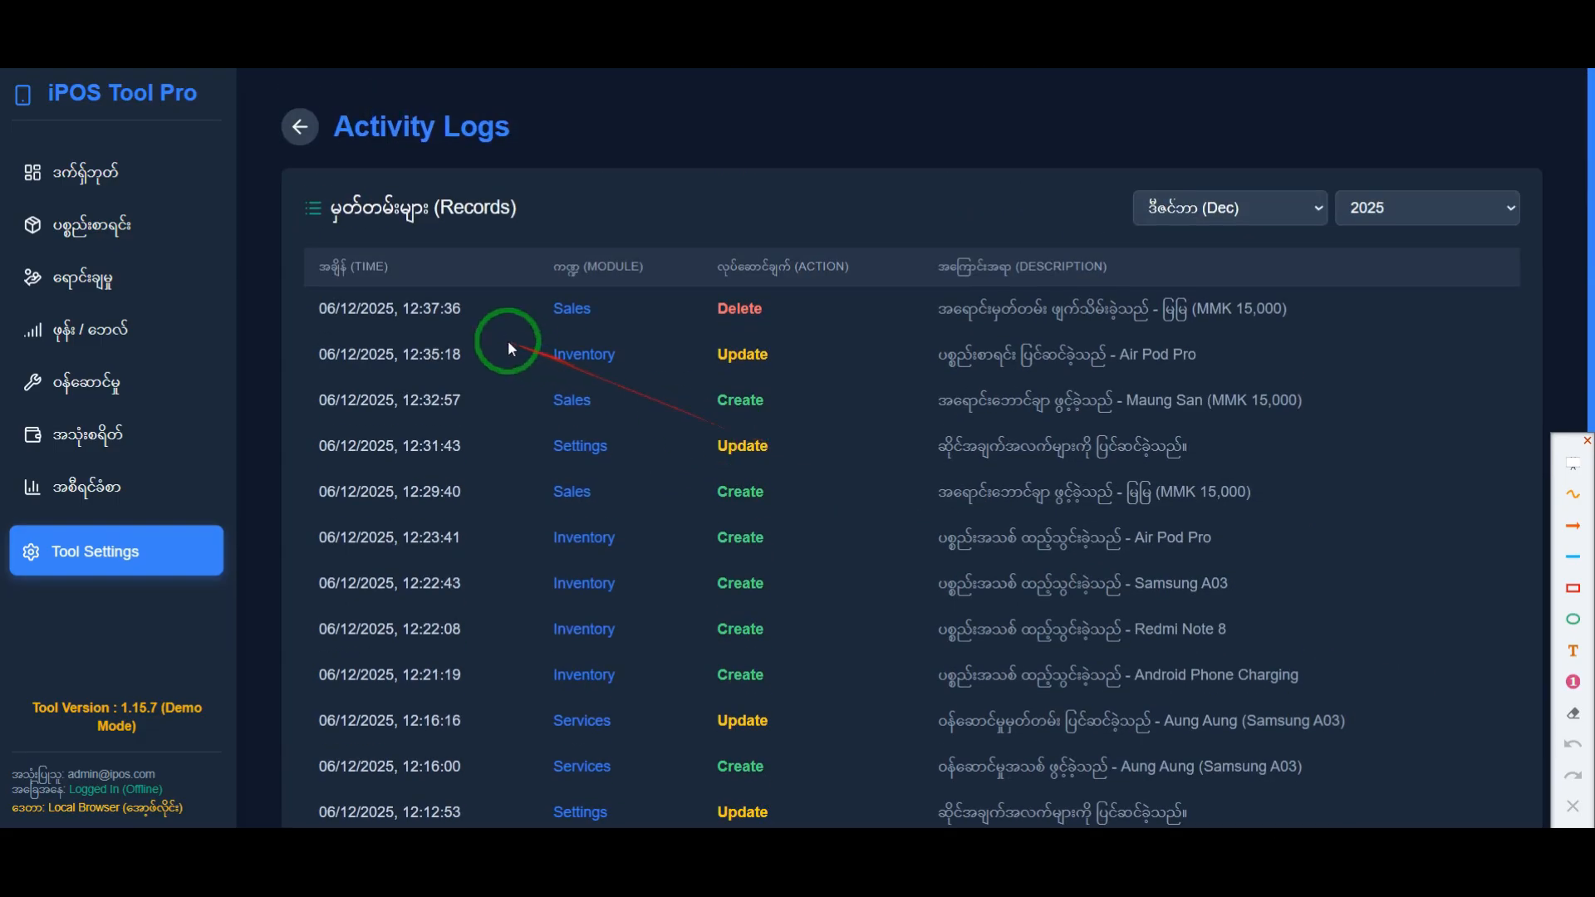
{"action": "scroll", "coordinate": [729, 498], "scroll_direction": "down", "scroll_amount": 3}
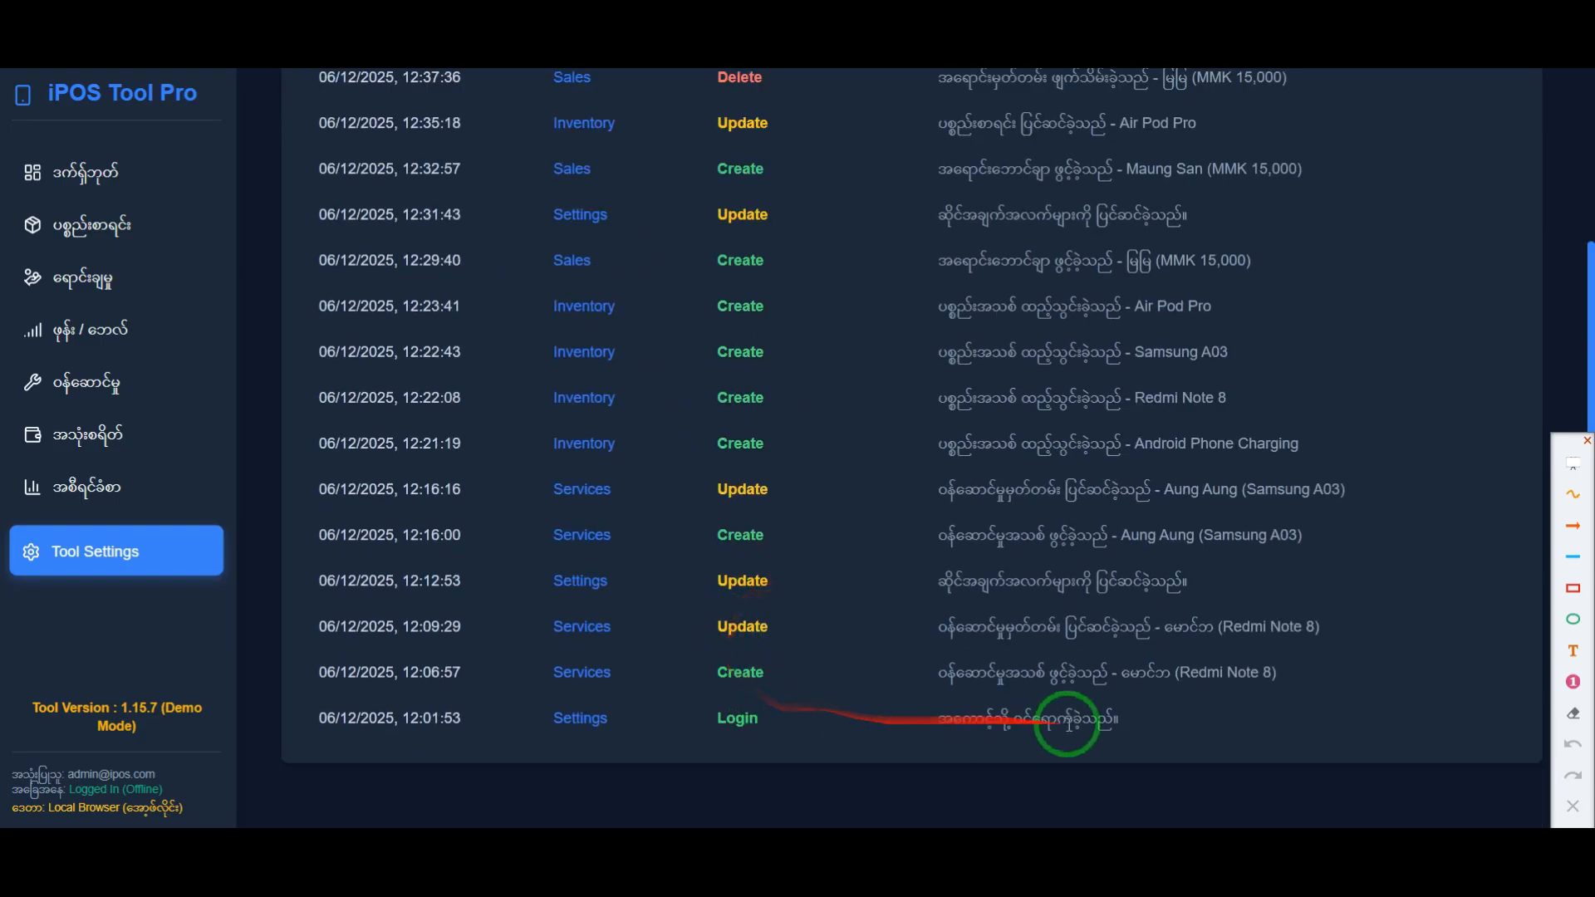
{"action": "scroll", "coordinate": [830, 573], "scroll_direction": "up", "scroll_amount": 2}
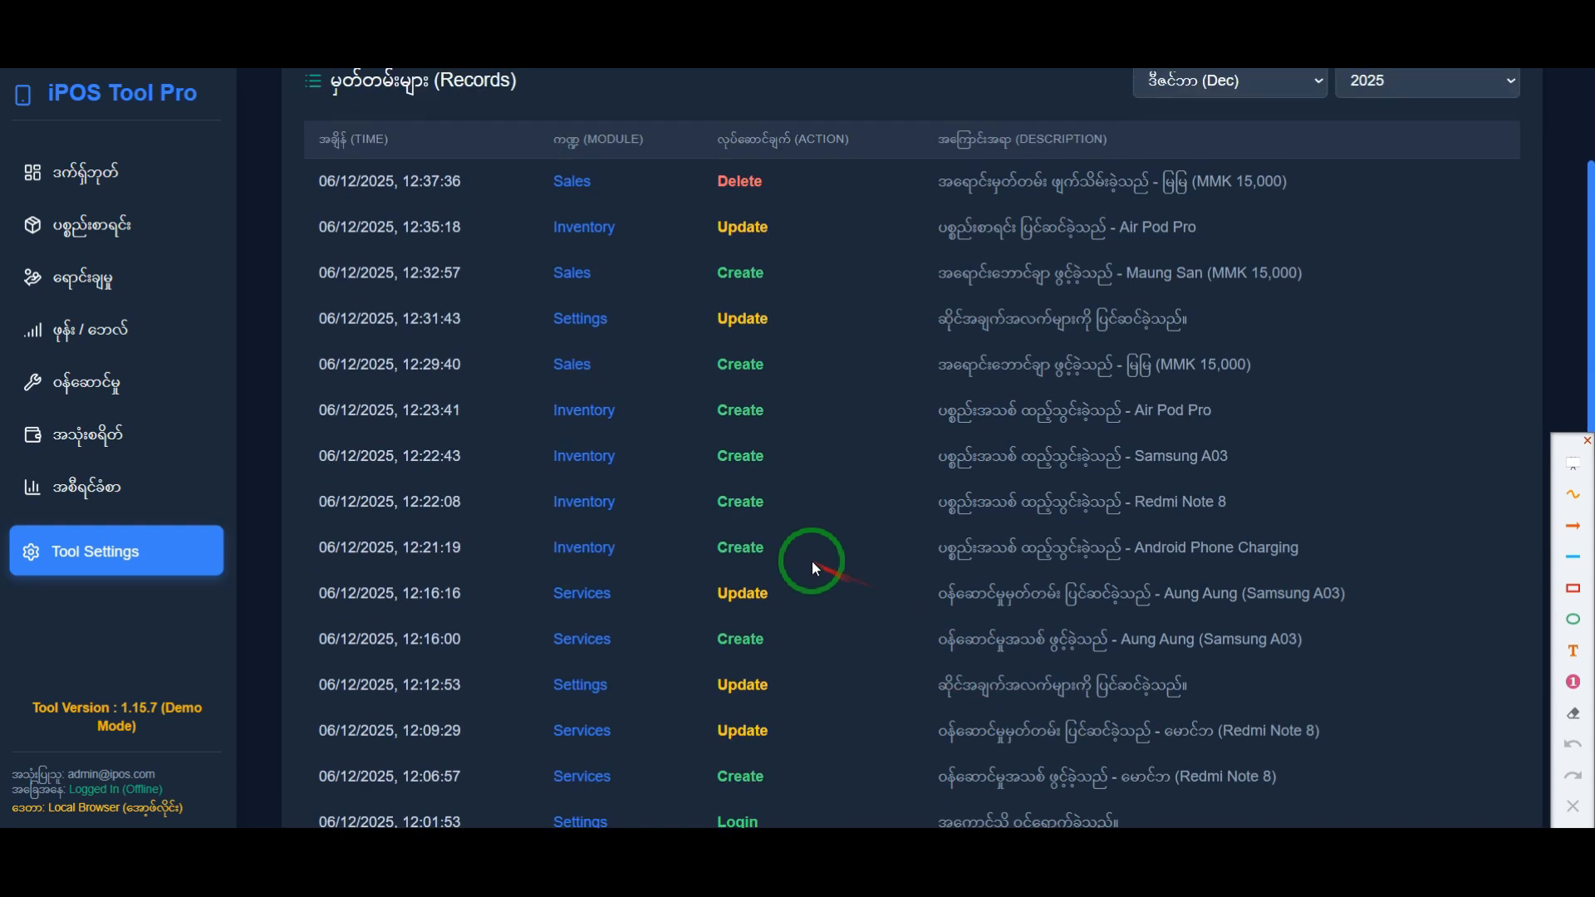
{"action": "scroll", "coordinate": [810, 561], "scroll_direction": "up", "scroll_amount": 3}
Step: Highlight the description of the 12:29:40 sale creation record in the Activity Logs
{"action": "left_click_drag", "start_coordinate": [1254, 492], "coordinate": [1021, 499]}
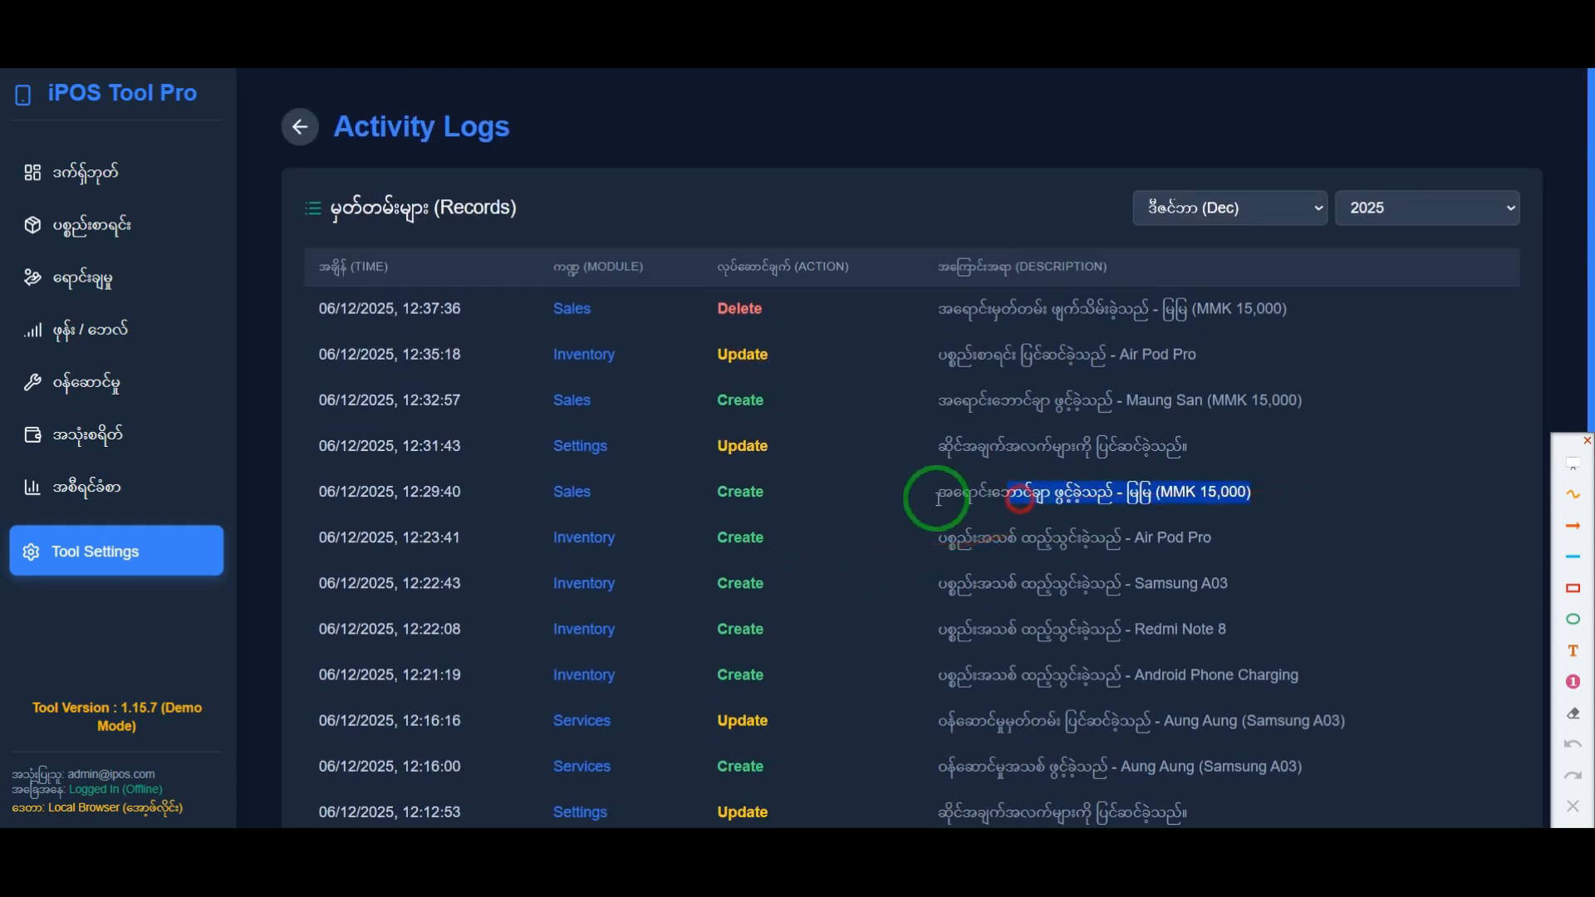
{"action": "left_click", "coordinate": [848, 497]}
{"action": "left_click_drag", "start_coordinate": [1253, 497], "coordinate": [1011, 489]}
{"action": "left_click", "coordinate": [827, 535]}
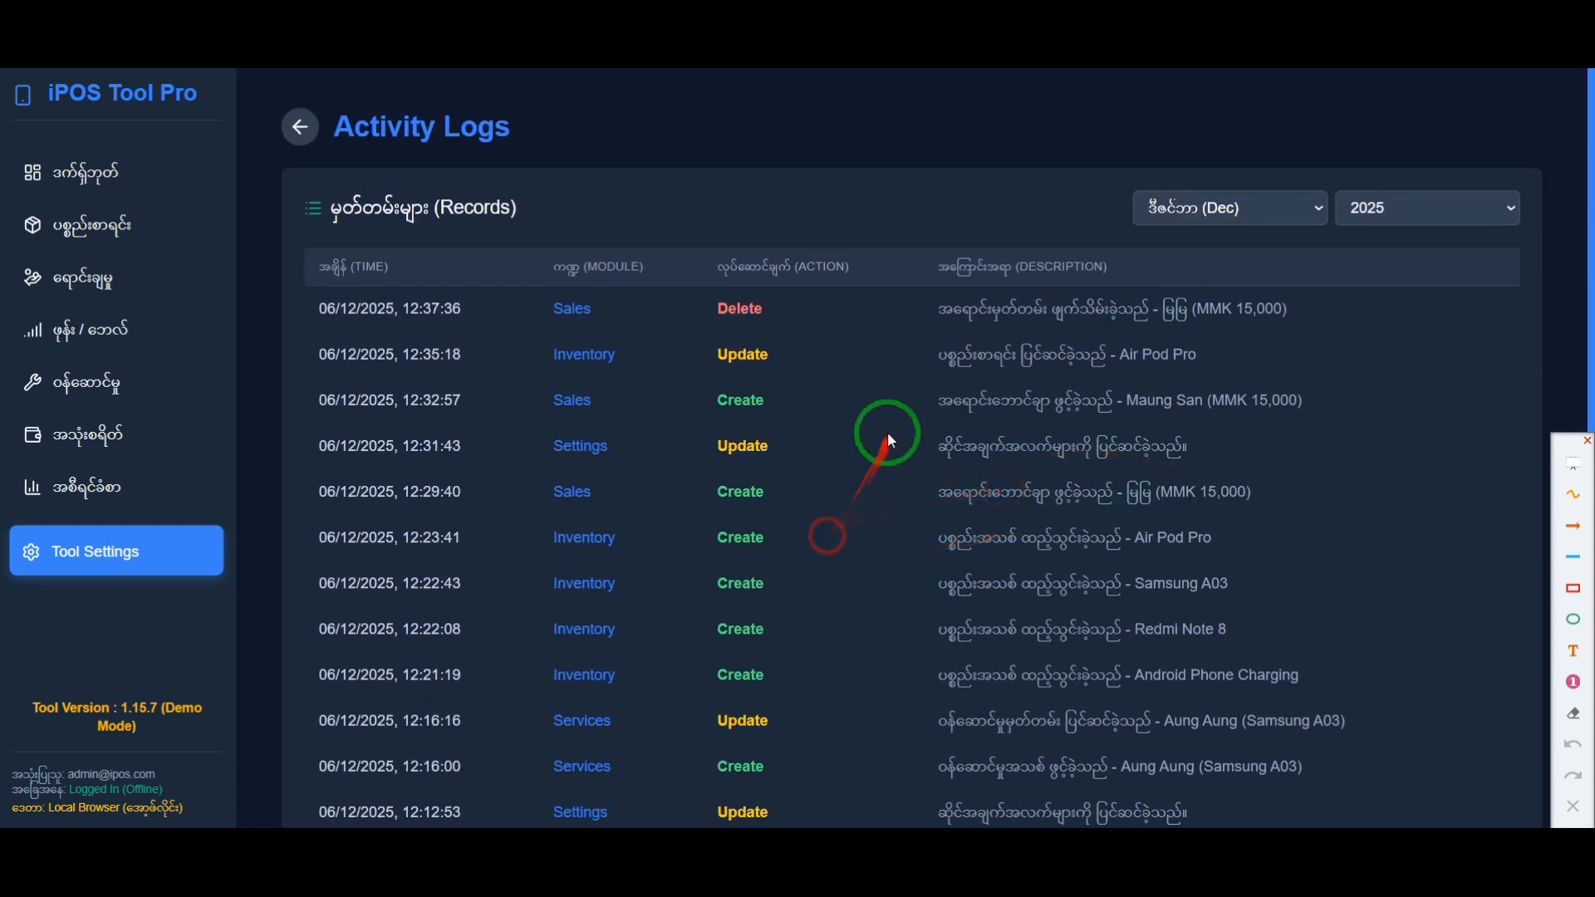
Step: Highlight the time, module, action and description of the Sales Delete record in the Activity Logs
{"action": "left_click_drag", "start_coordinate": [324, 308], "coordinate": [554, 314]}
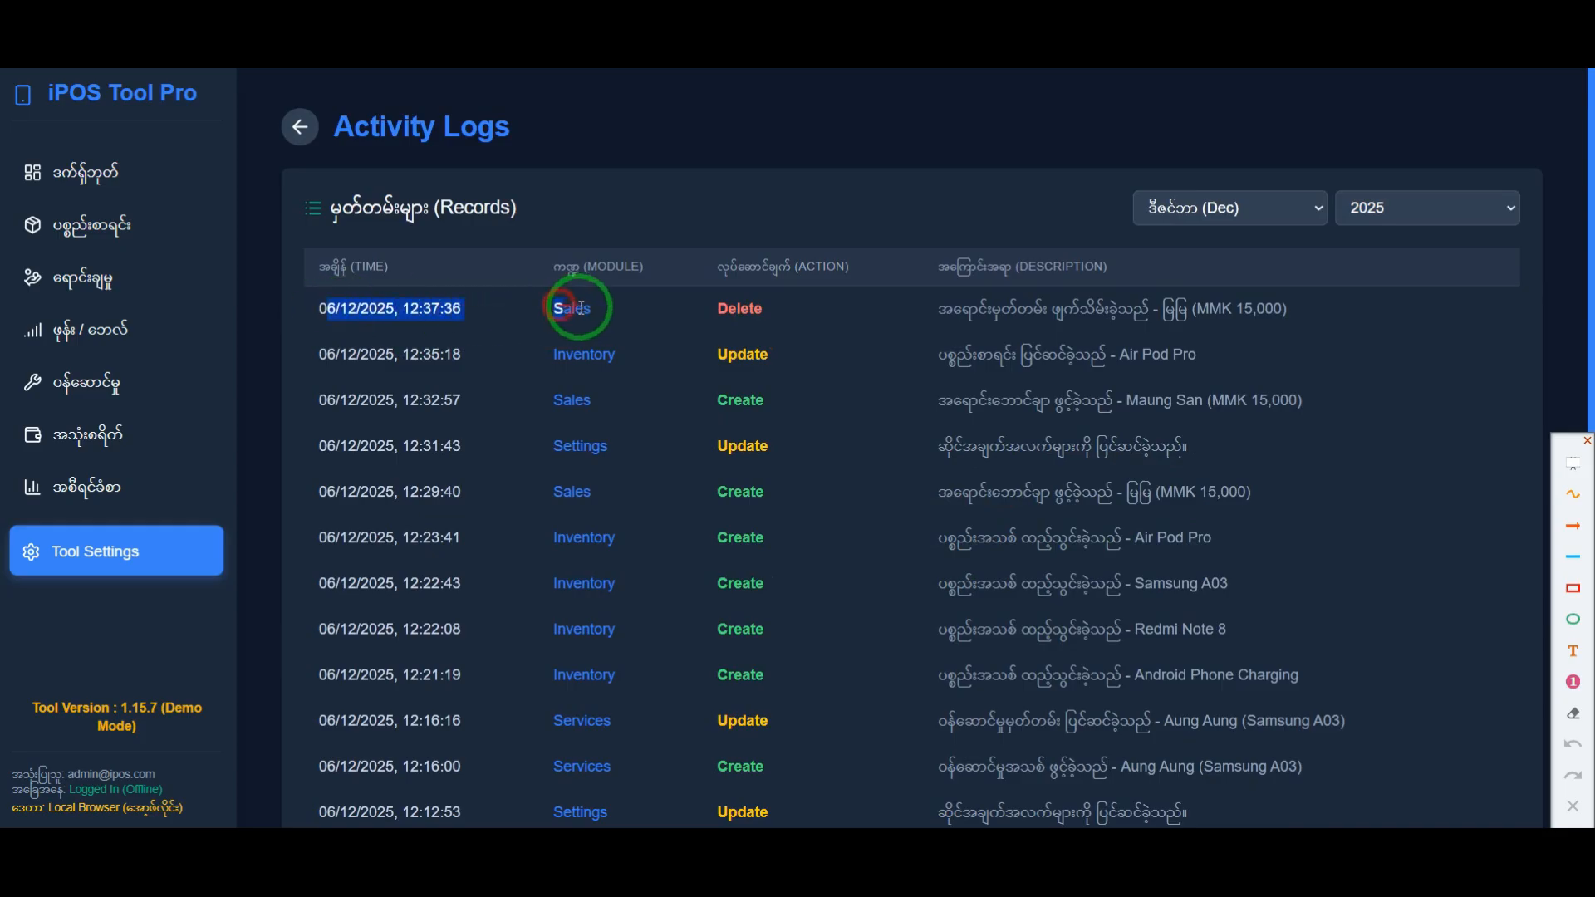
{"action": "left_click", "coordinate": [581, 307]}
{"action": "left_click_drag", "start_coordinate": [315, 308], "coordinate": [465, 308]}
{"action": "left_click", "coordinate": [672, 346]}
{"action": "left_click_drag", "start_coordinate": [761, 320], "coordinate": [724, 318]}
{"action": "left_click", "coordinate": [952, 379]}
{"action": "left_click_drag", "start_coordinate": [937, 321], "coordinate": [319, 318]}
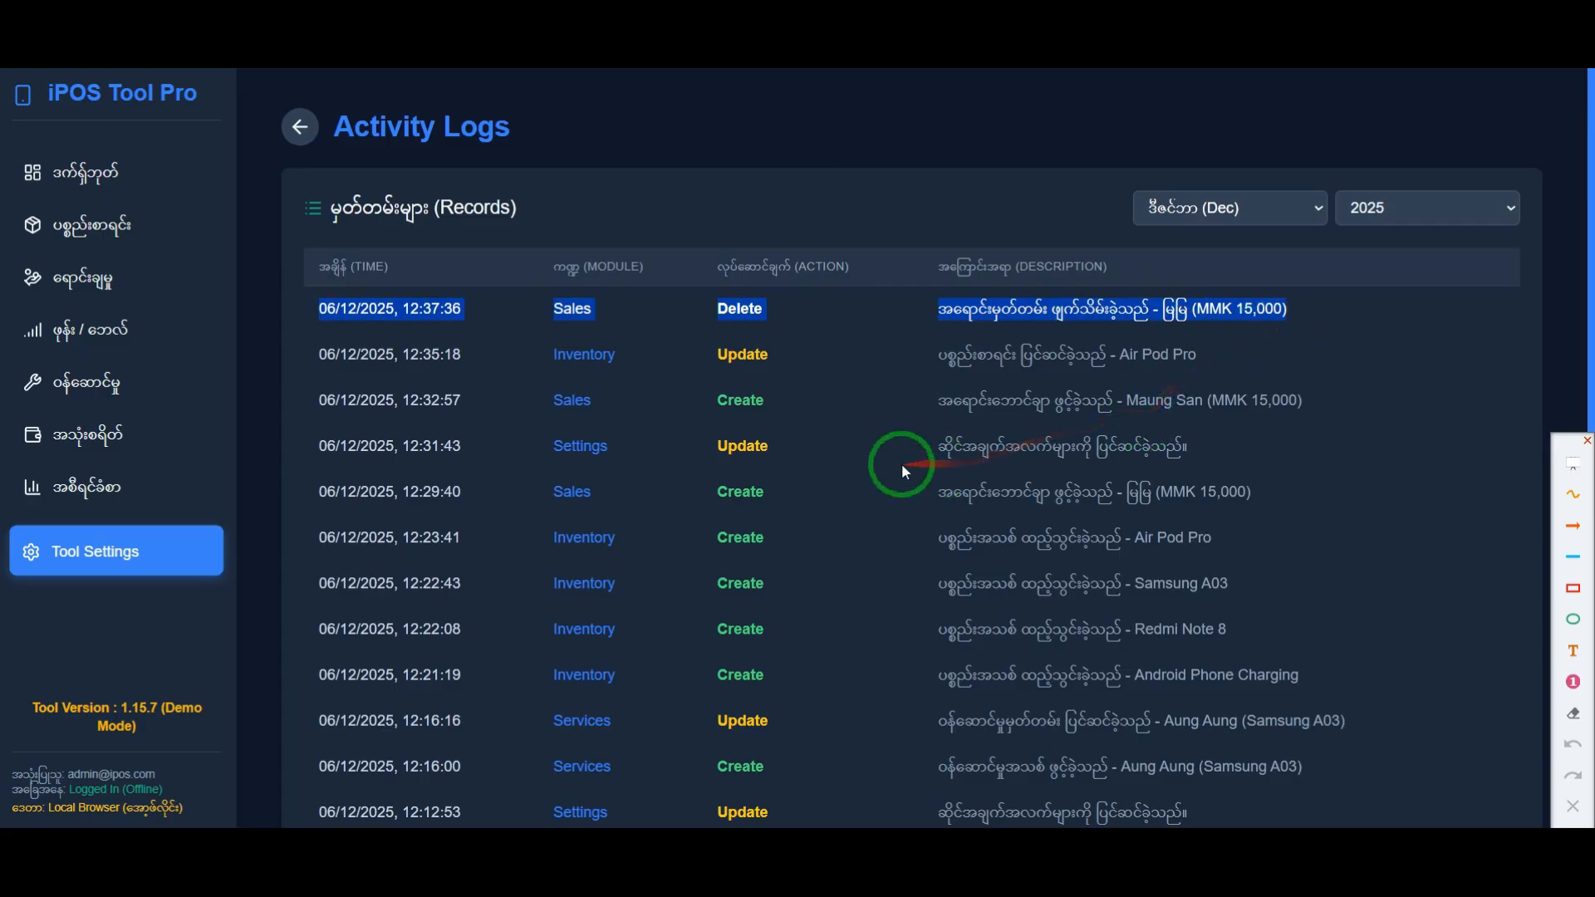
Step: Highlight the whole 12:37:36 Sales Delete record again and clear the selection
{"action": "left_click", "coordinate": [939, 454]}
{"action": "left_click_drag", "start_coordinate": [1310, 306], "coordinate": [322, 311]}
{"action": "left_click", "coordinate": [831, 436]}
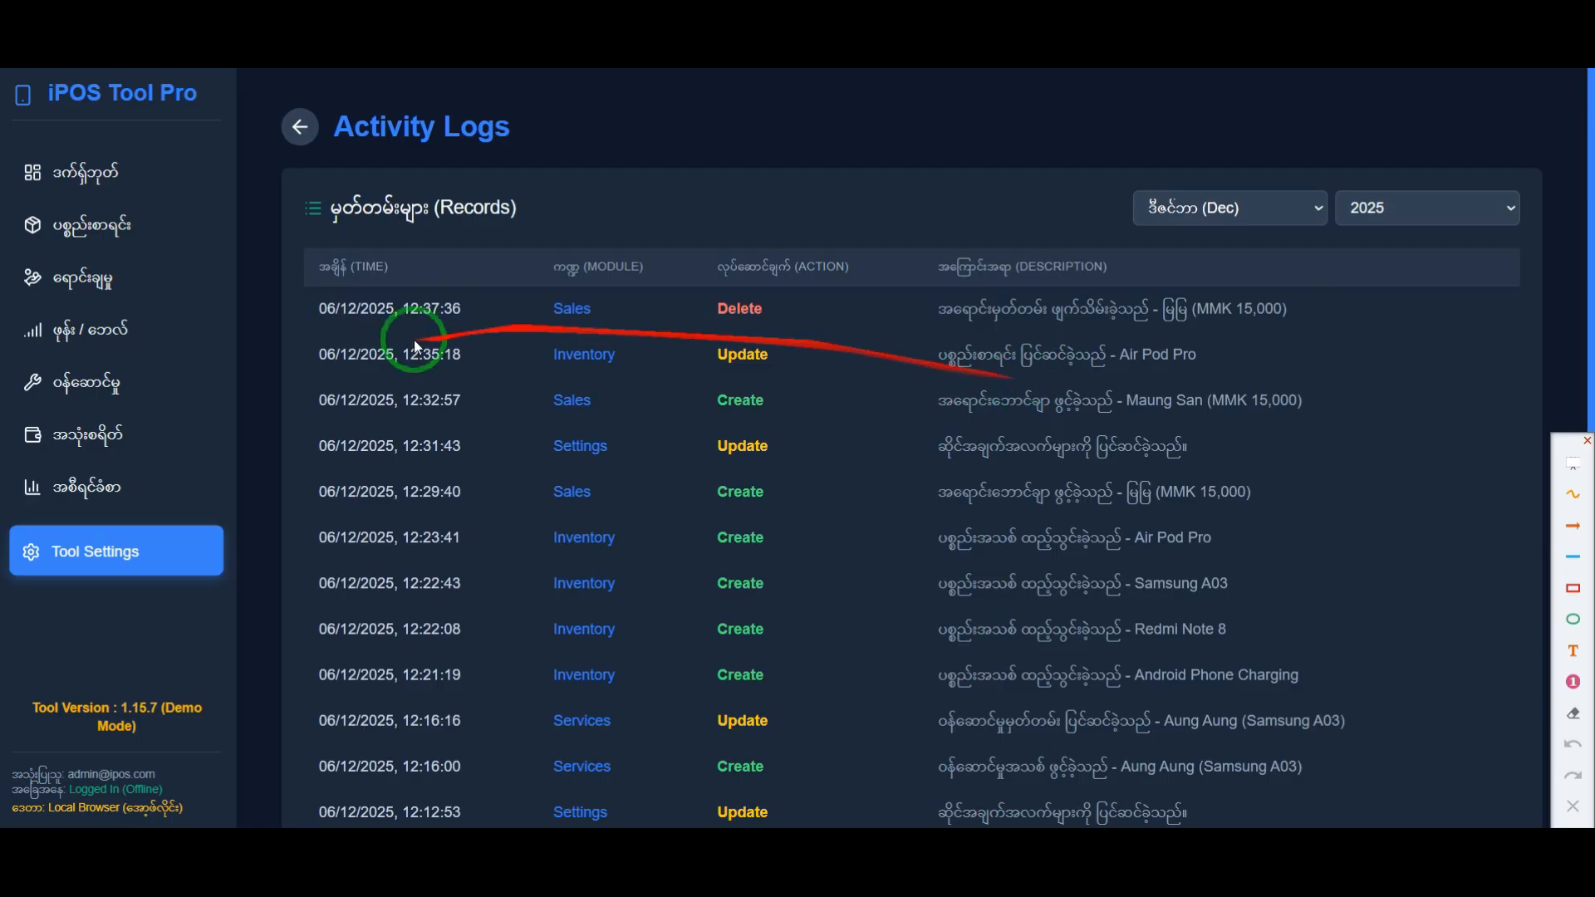
{"action": "scroll", "coordinate": [515, 474], "scroll_direction": "down", "scroll_amount": 3}
{"action": "scroll", "coordinate": [748, 648], "scroll_direction": "up", "scroll_amount": 3}
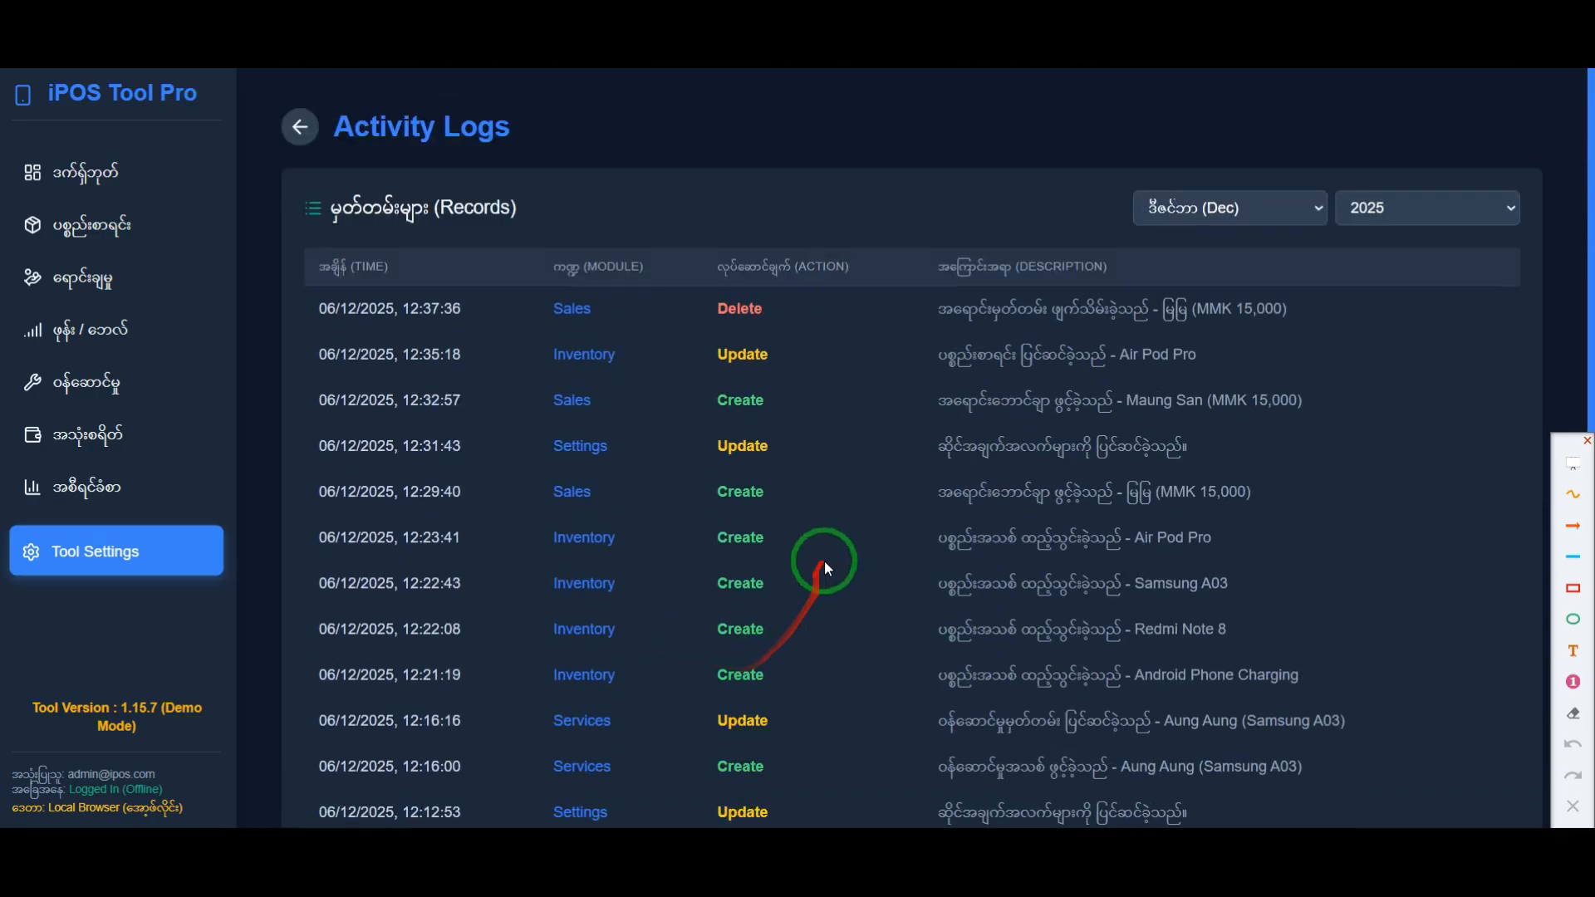
Step: Filter the activity logs by December, November and October 2025 in turn
{"action": "left_click", "coordinate": [1253, 213]}
{"action": "left_click", "coordinate": [1213, 683]}
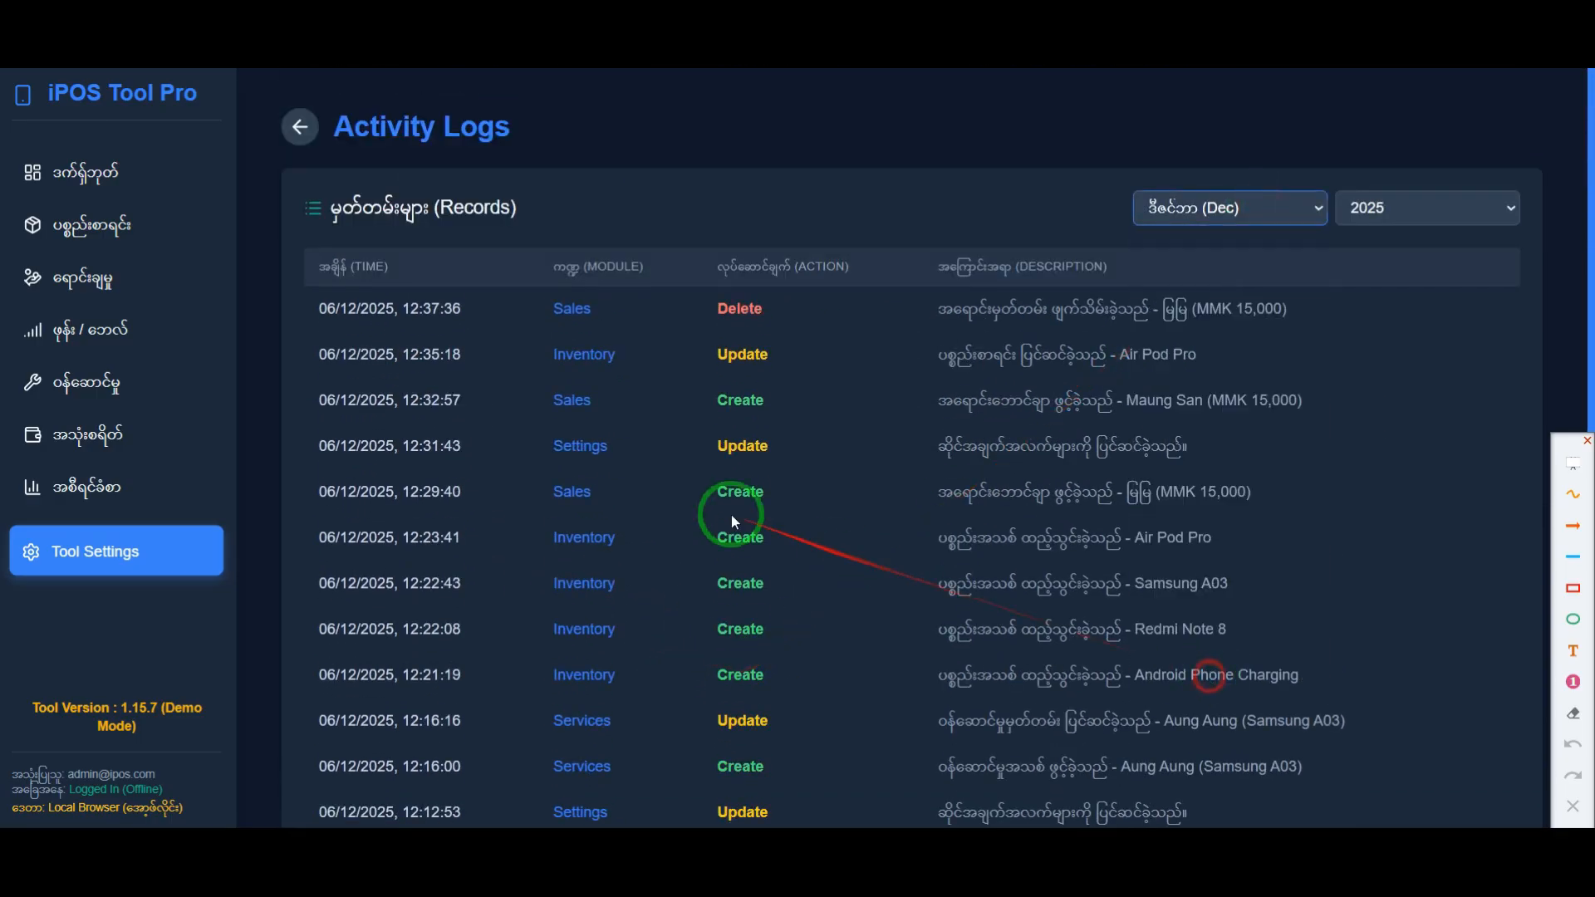
{"action": "left_click", "coordinate": [1228, 206]}
{"action": "left_click", "coordinate": [1194, 646]}
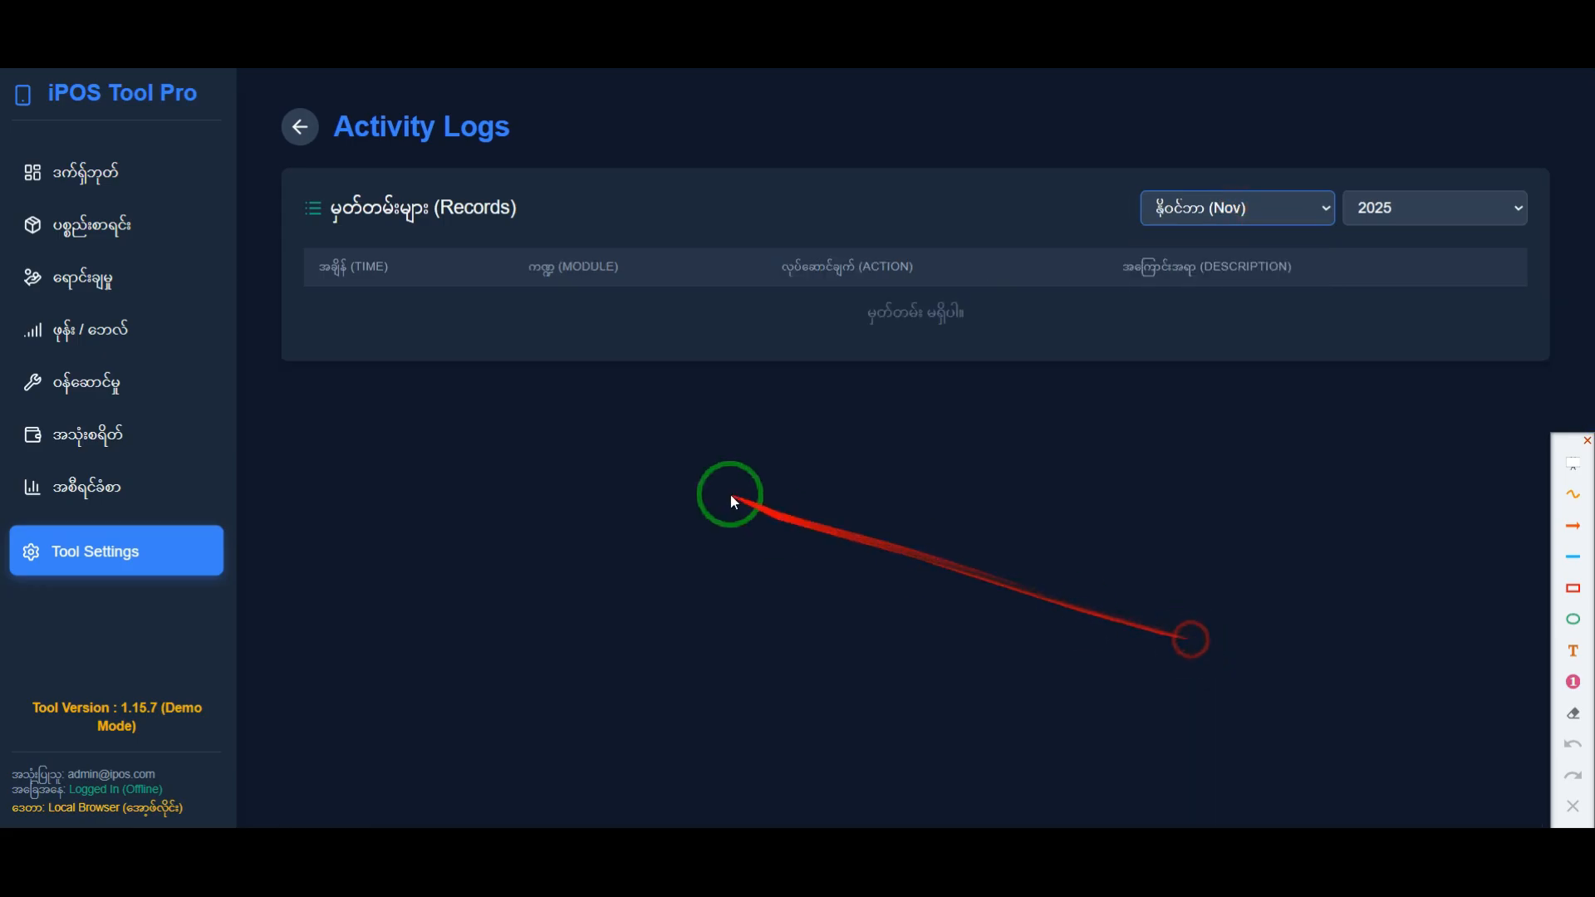
{"action": "left_click", "coordinate": [1203, 208]}
{"action": "left_click", "coordinate": [1209, 619]}
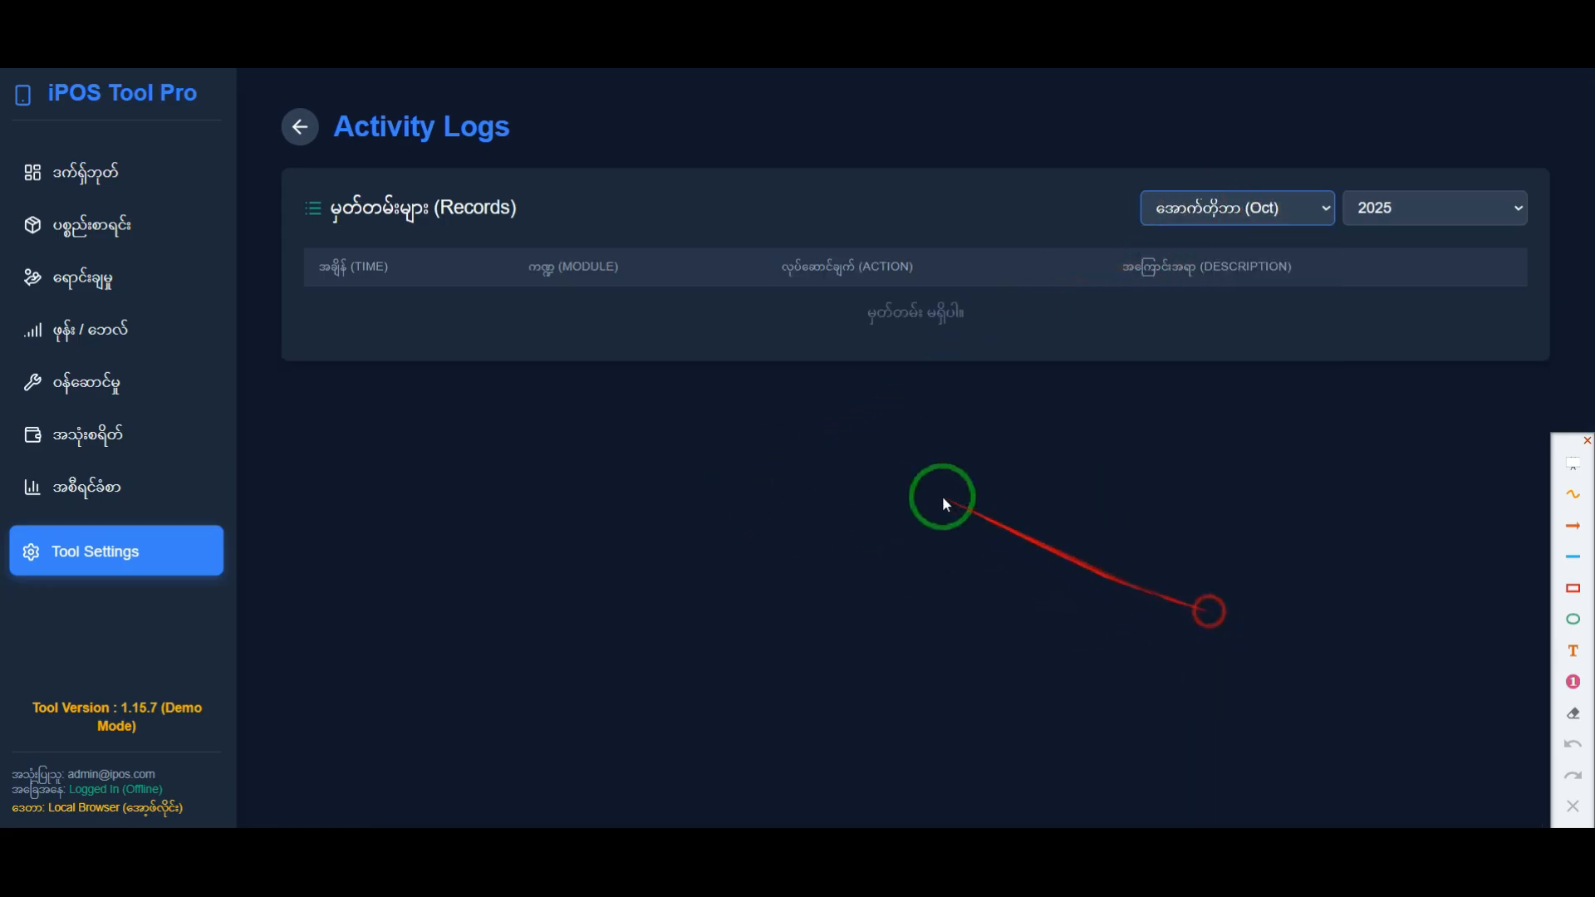
Step: Set the activity log filters to All Years and December, and look through the listed records
{"action": "left_click", "coordinate": [1406, 208]}
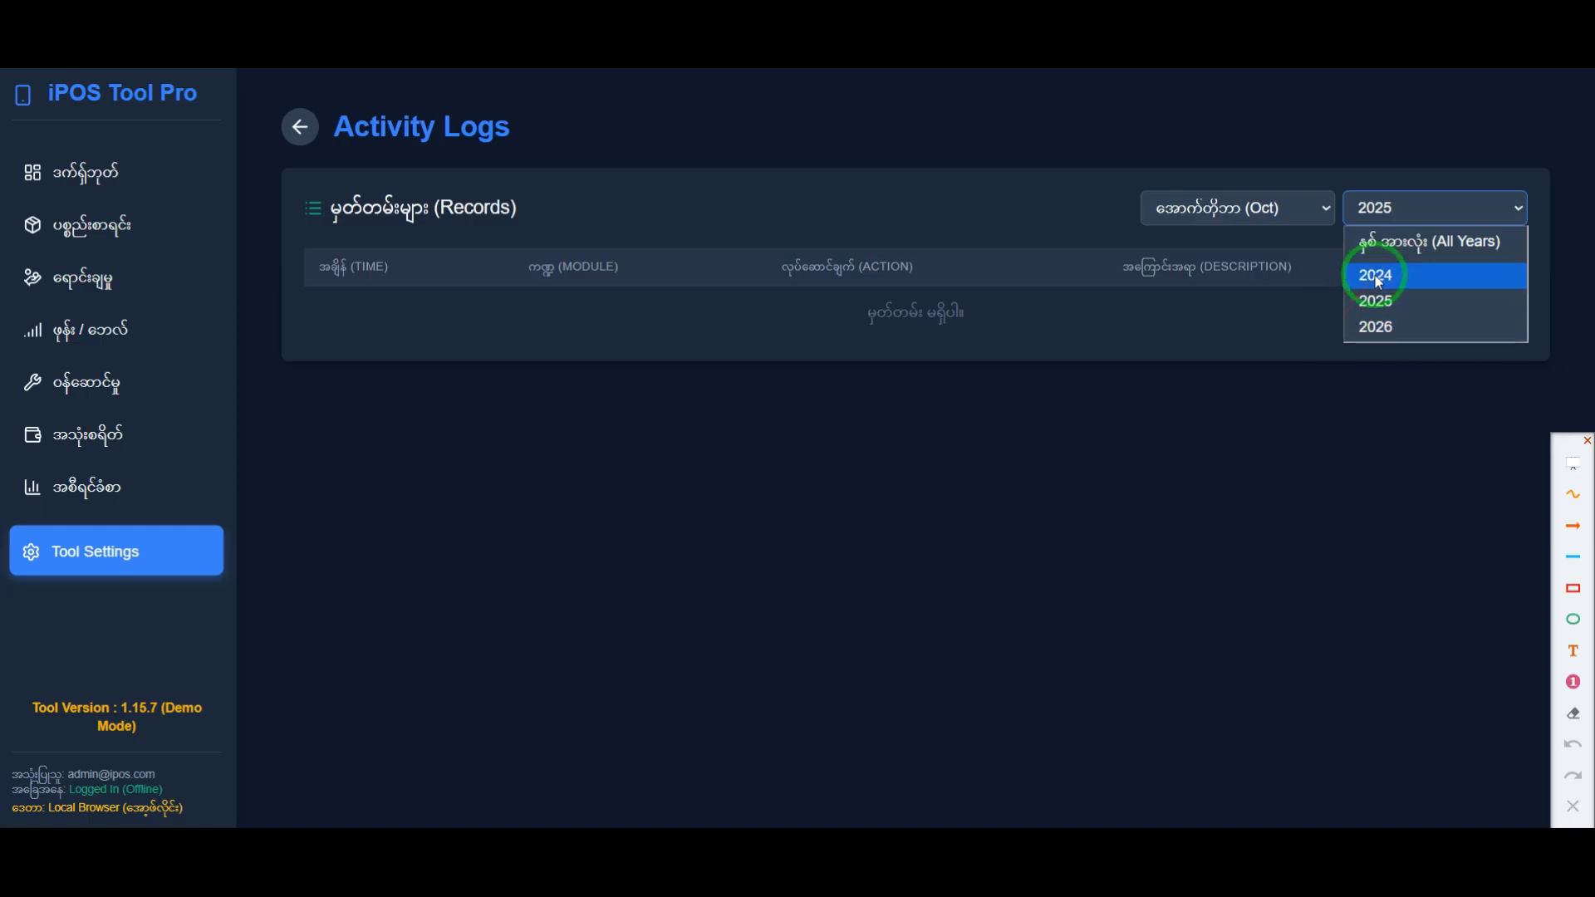
{"action": "left_click", "coordinate": [1396, 242]}
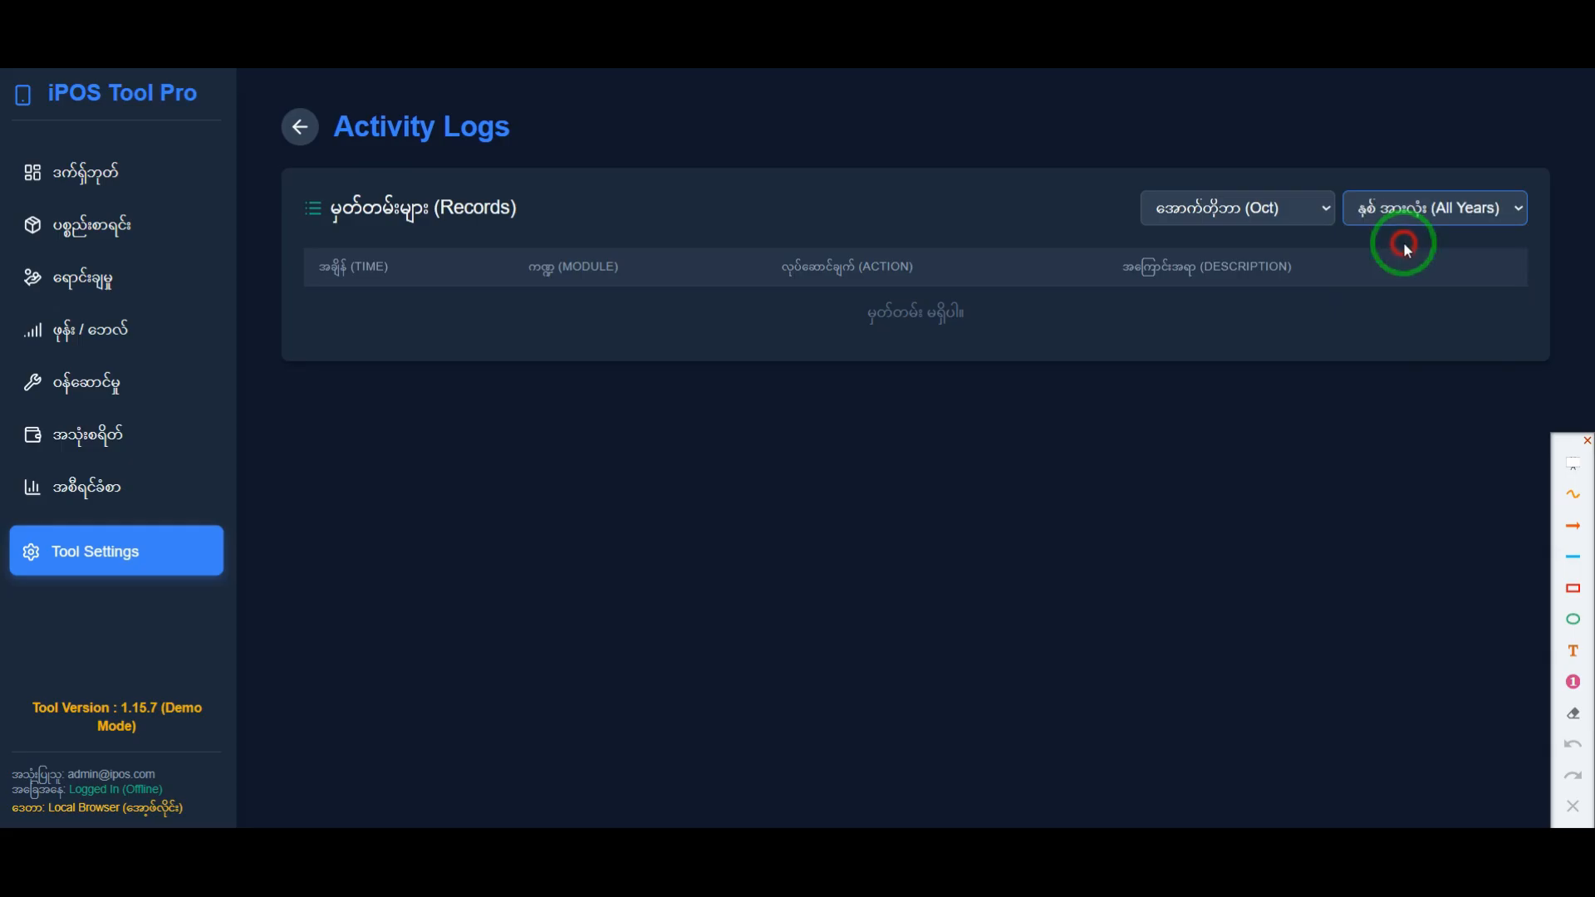
{"action": "left_click", "coordinate": [1256, 208]}
{"action": "left_click", "coordinate": [1209, 680]}
{"action": "scroll", "coordinate": [825, 531], "scroll_direction": "down", "scroll_amount": 3}
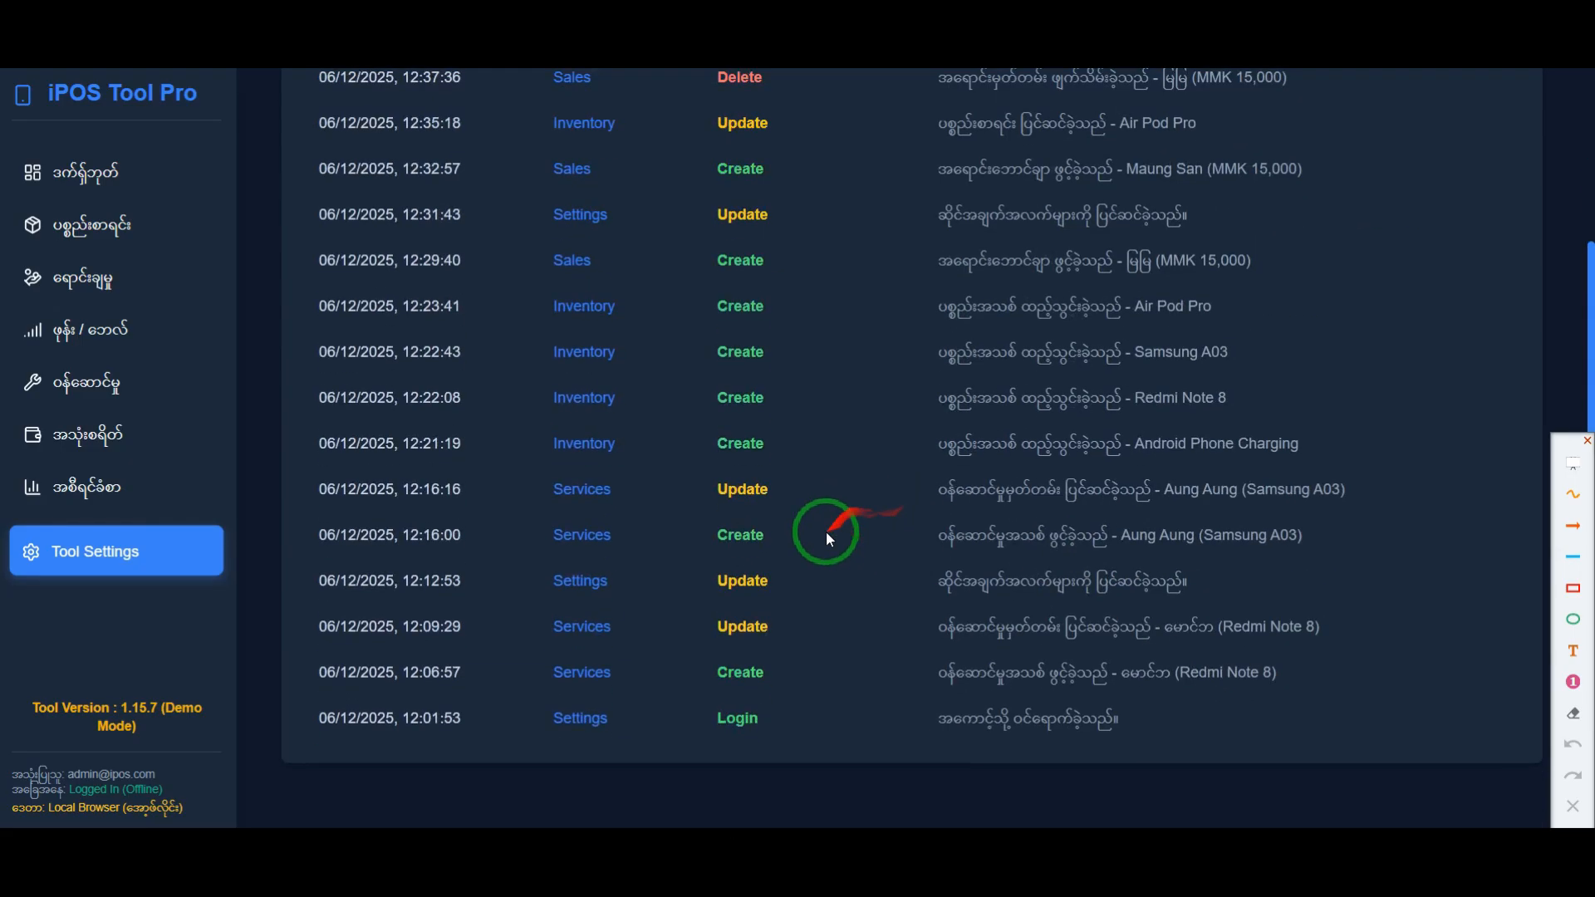
{"action": "scroll", "coordinate": [756, 560], "scroll_direction": "up", "scroll_amount": 3}
Step: Filter the activity logs to October of all years and of 2025, and return the filters to December 2025
{"action": "left_click", "coordinate": [1252, 217]}
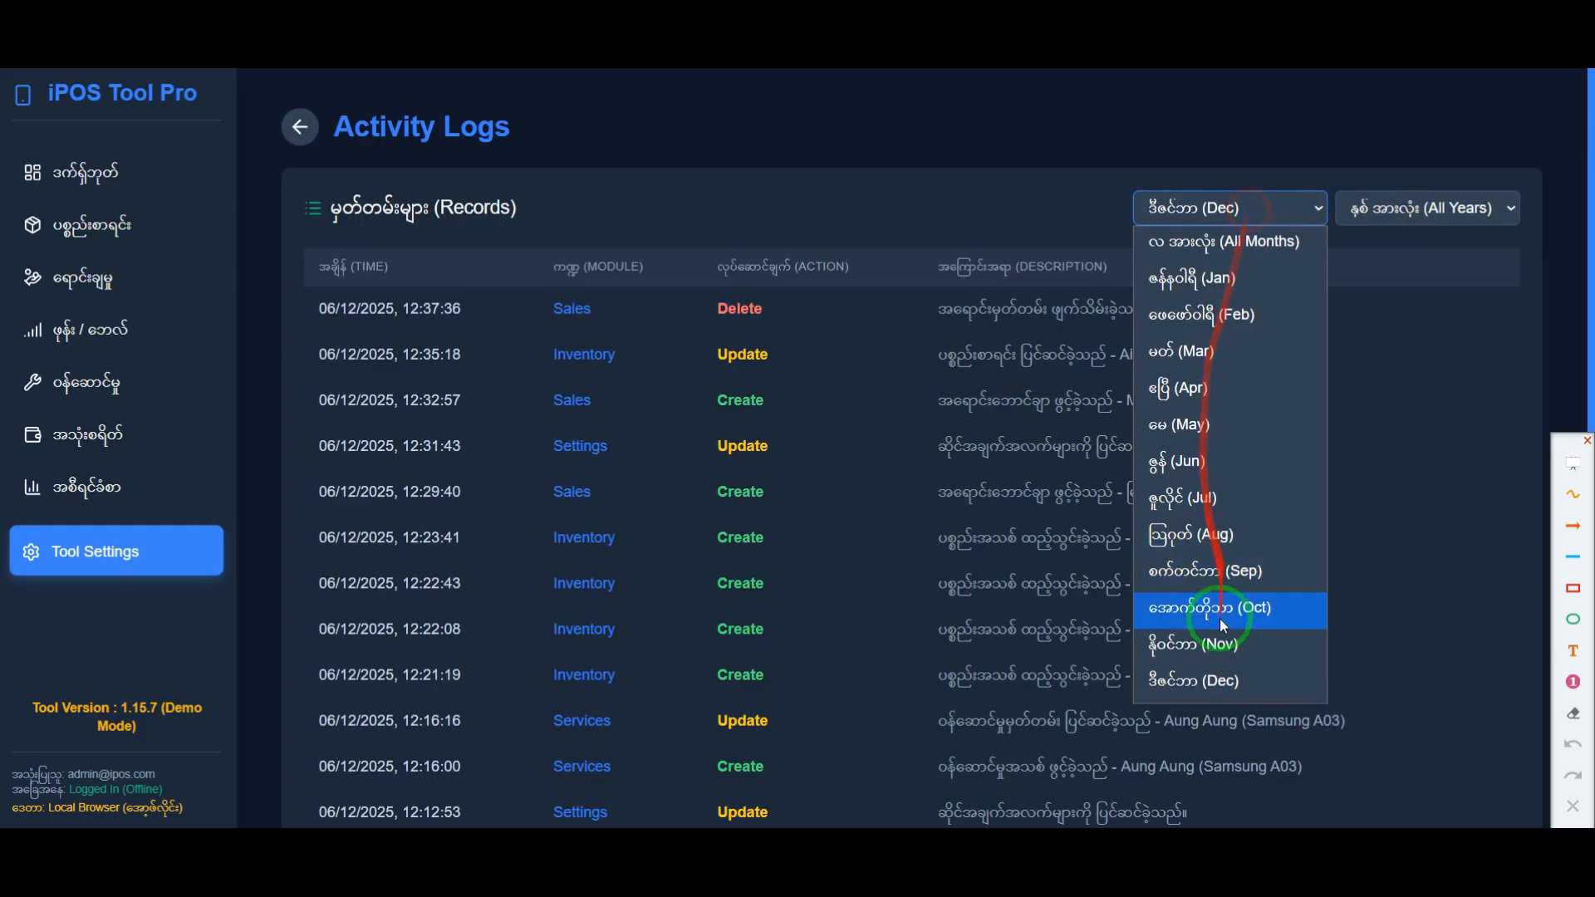
{"action": "left_click", "coordinate": [1209, 605]}
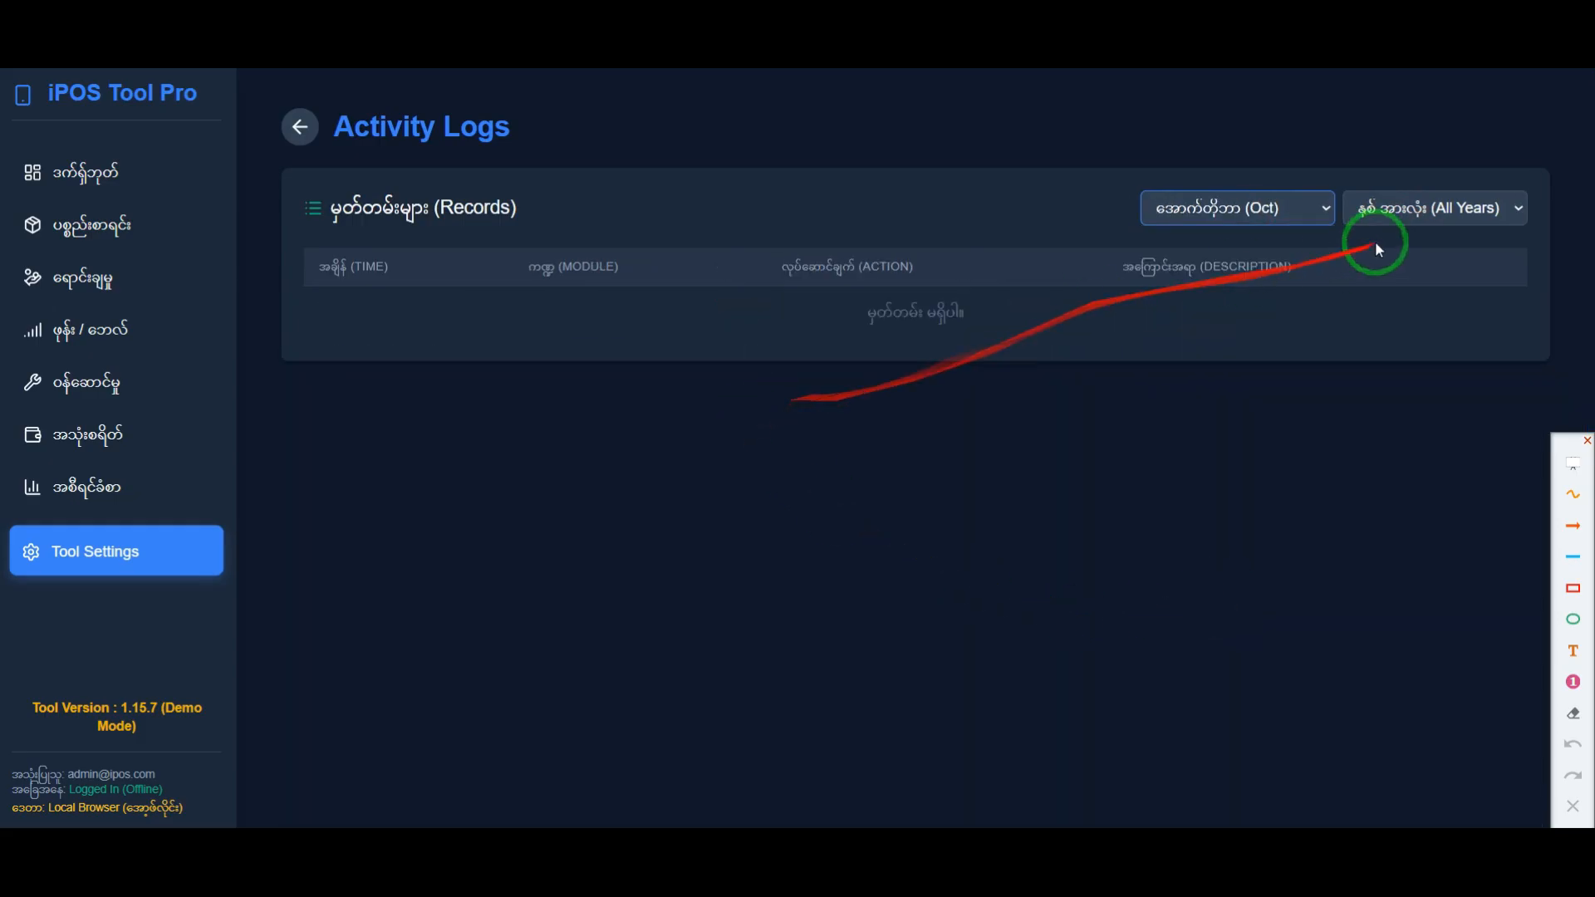
{"action": "left_click", "coordinate": [1449, 208]}
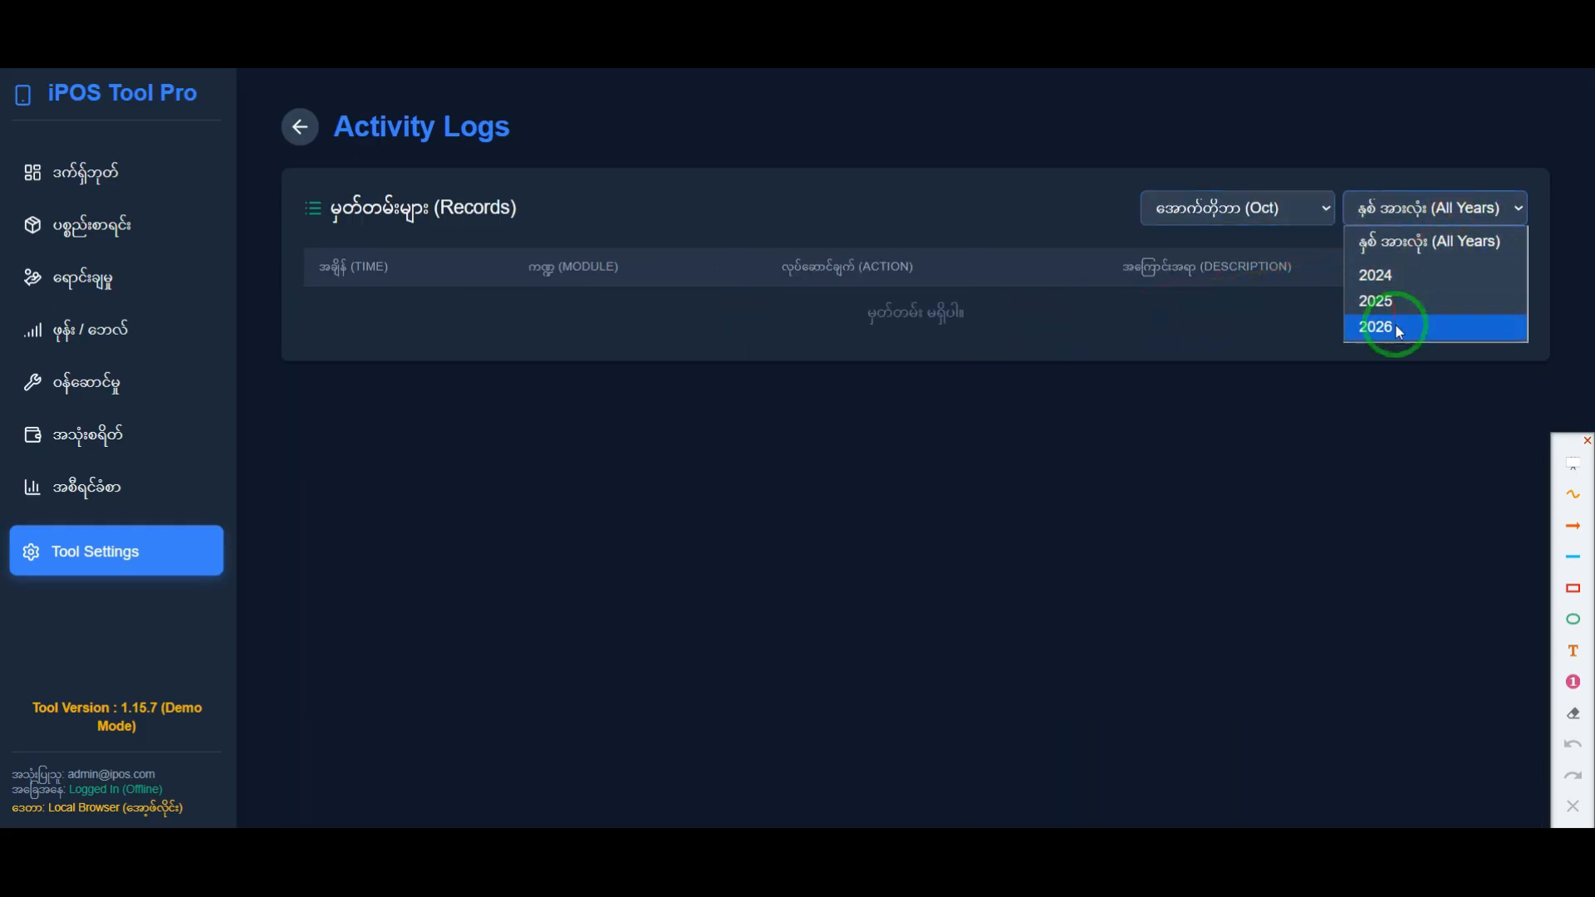
{"action": "left_click", "coordinate": [1397, 302]}
{"action": "left_click", "coordinate": [1319, 212]}
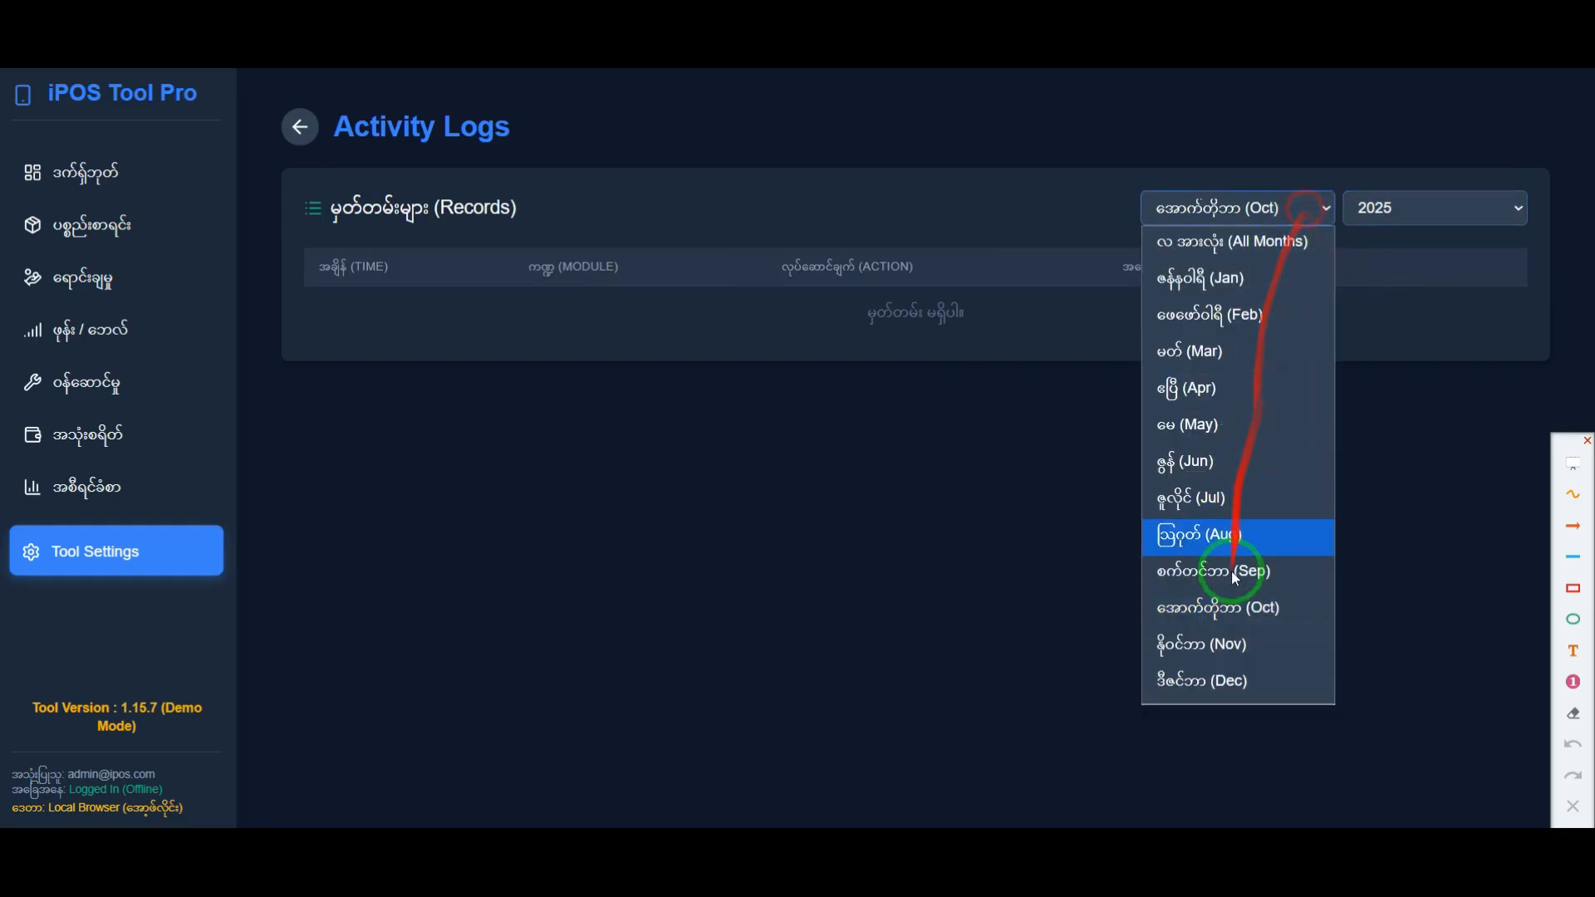
{"action": "left_click", "coordinate": [1208, 681]}
{"action": "scroll", "coordinate": [704, 516], "scroll_direction": "down", "scroll_amount": 1}
{"action": "scroll", "coordinate": [703, 514], "scroll_direction": "up", "scroll_amount": 1}
Step: Look through the December 2025 activity records, highlighting parts of several rows and clearing the selections
{"action": "left_click_drag", "start_coordinate": [547, 481], "coordinate": [1233, 501]}
{"action": "left_click", "coordinate": [1117, 589]}
{"action": "left_click_drag", "start_coordinate": [879, 504], "coordinate": [1218, 527]}
{"action": "left_click", "coordinate": [1064, 581]}
{"action": "left_click_drag", "start_coordinate": [403, 507], "coordinate": [524, 507]}
{"action": "left_click", "coordinate": [1056, 604]}
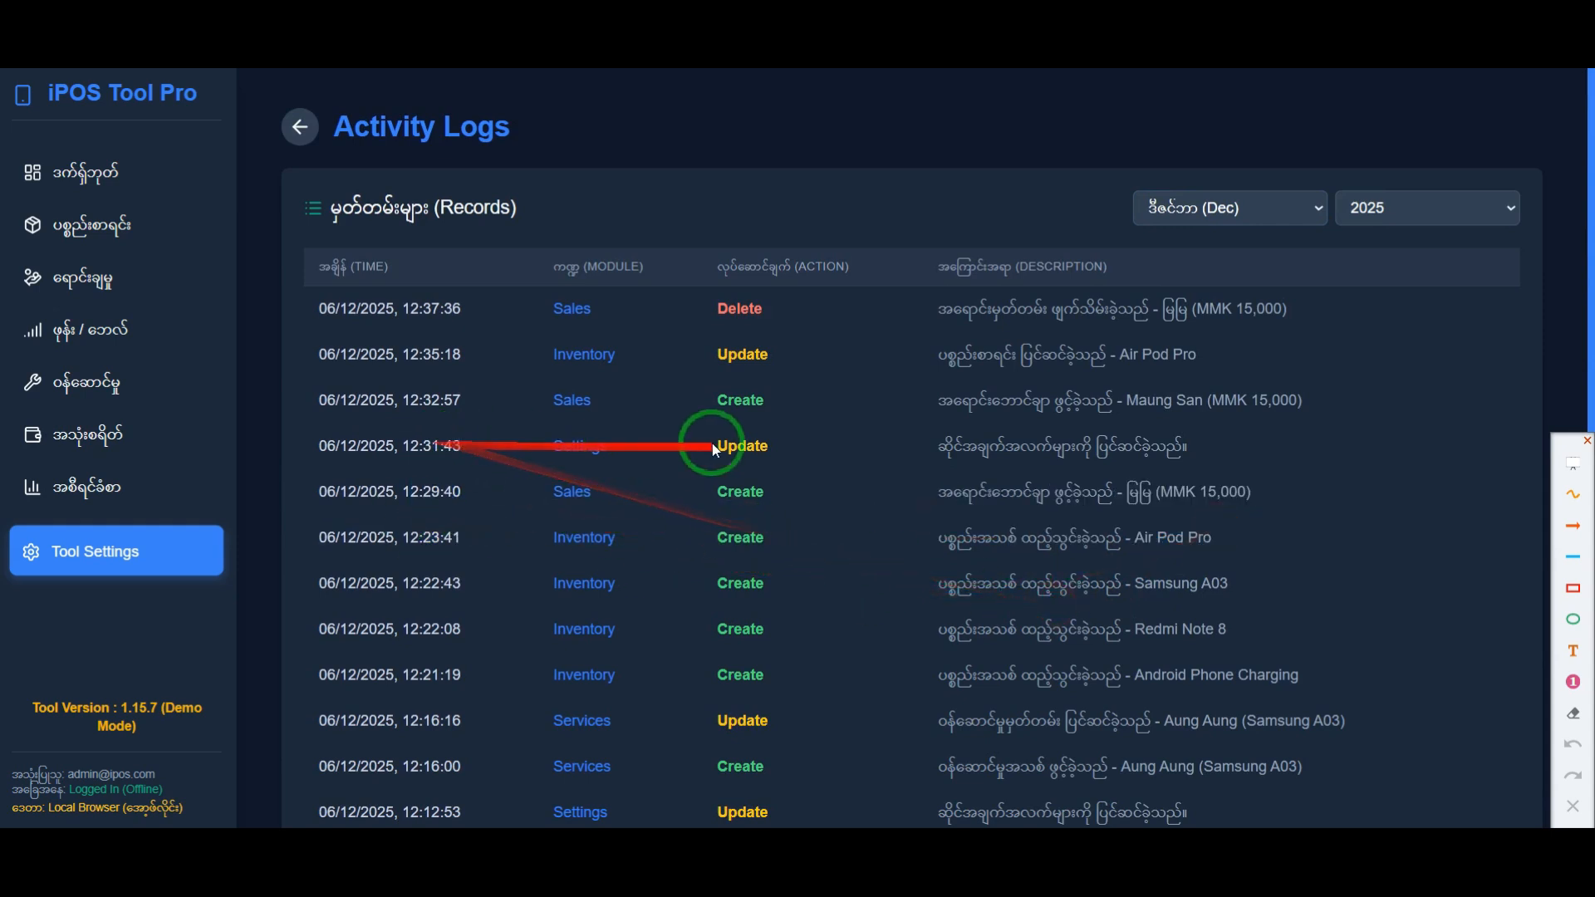
{"action": "scroll", "coordinate": [611, 595], "scroll_direction": "down", "scroll_amount": 3}
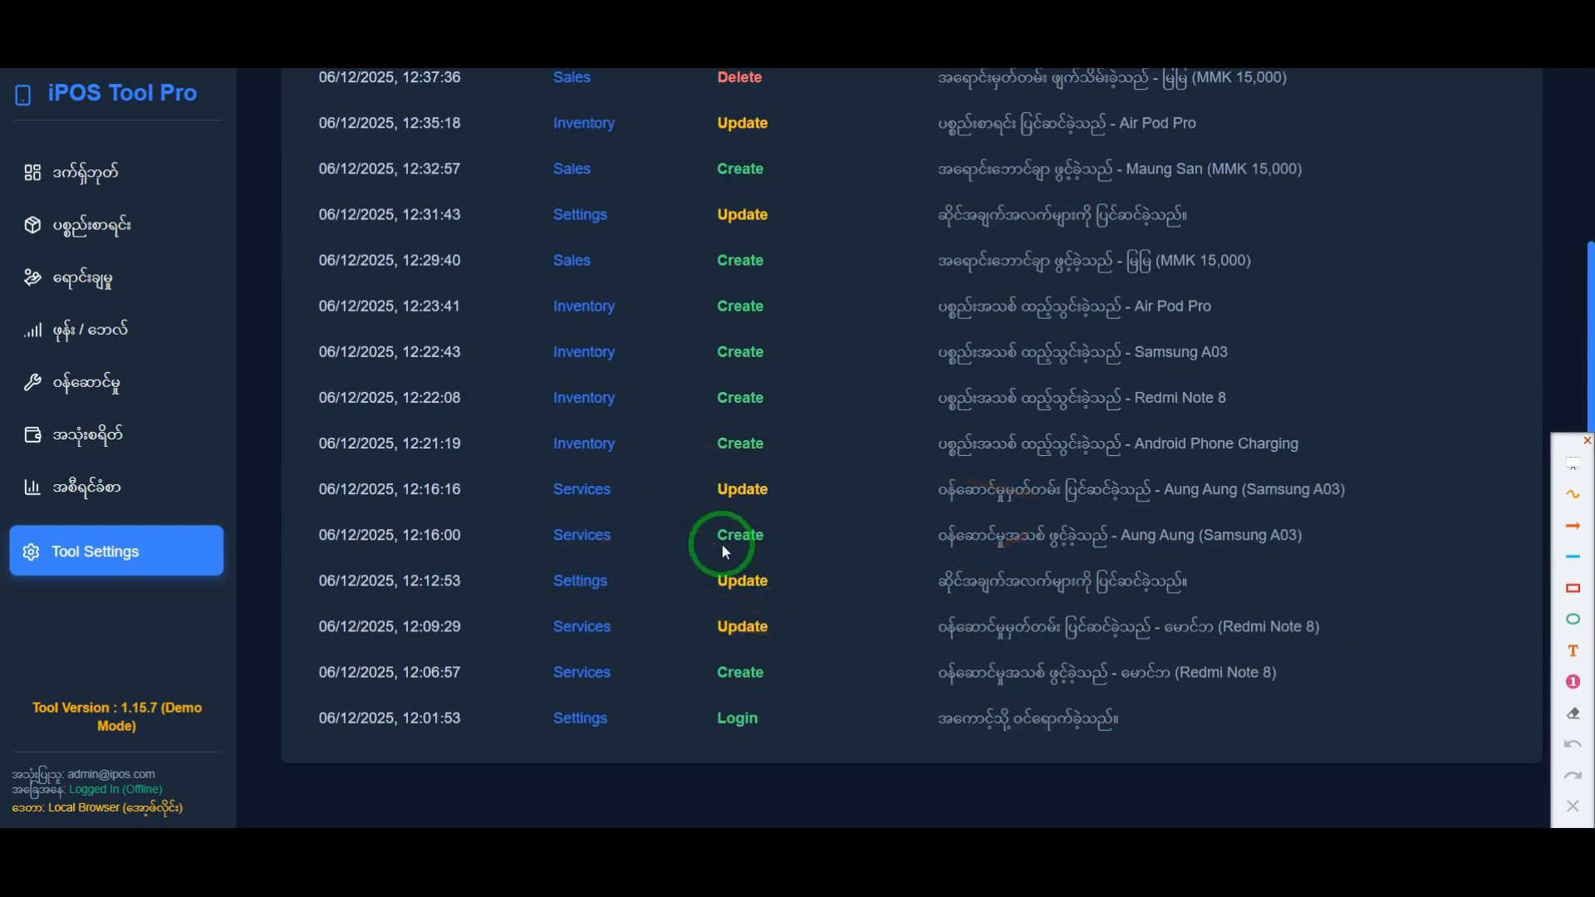
{"action": "scroll", "coordinate": [864, 560], "scroll_direction": "up", "scroll_amount": 3}
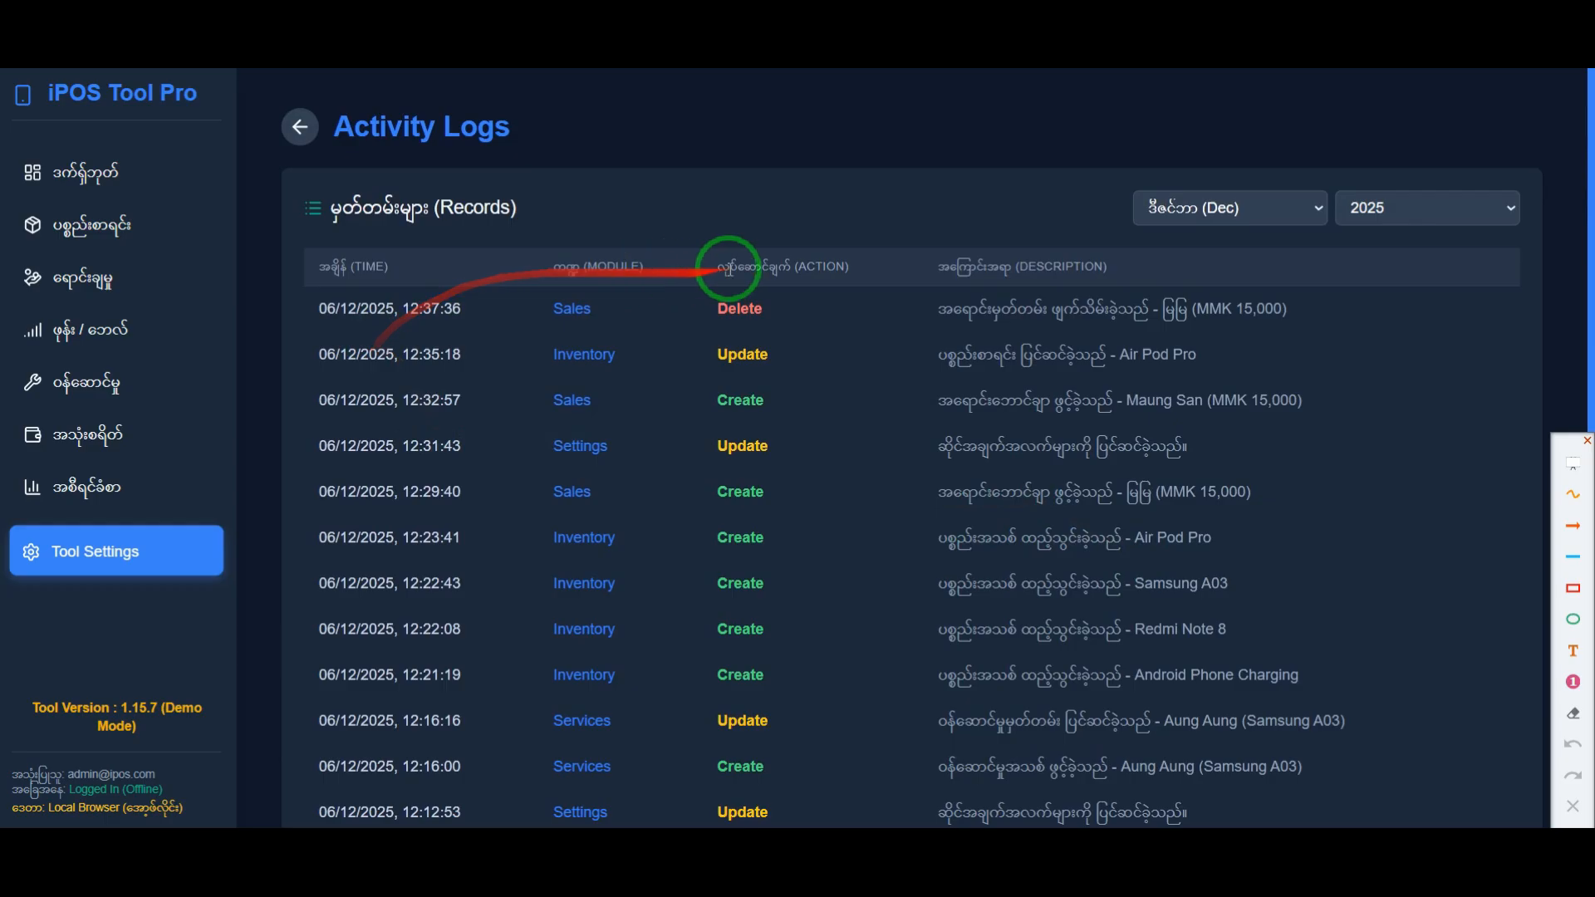
{"action": "left_click_drag", "start_coordinate": [1041, 326], "coordinate": [966, 389]}
{"action": "left_click", "coordinate": [966, 389]}
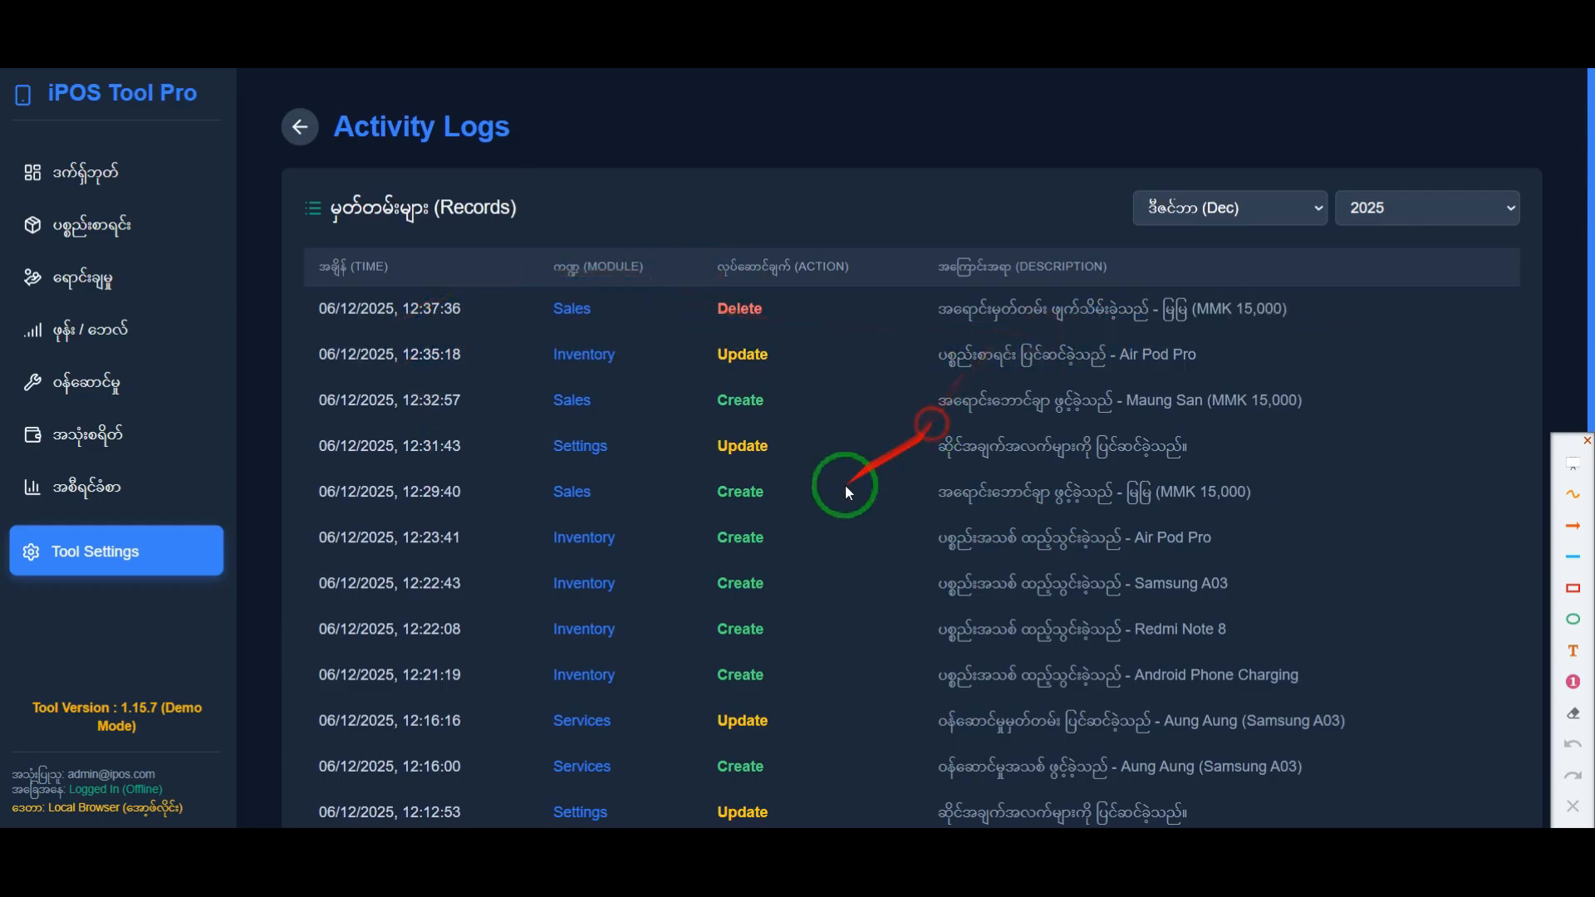
Step: Return to Tool Settings and look over the shop details, receipt terms and service job terms
{"action": "left_click", "coordinate": [300, 127]}
{"action": "scroll", "coordinate": [626, 515], "scroll_direction": "down", "scroll_amount": 6}
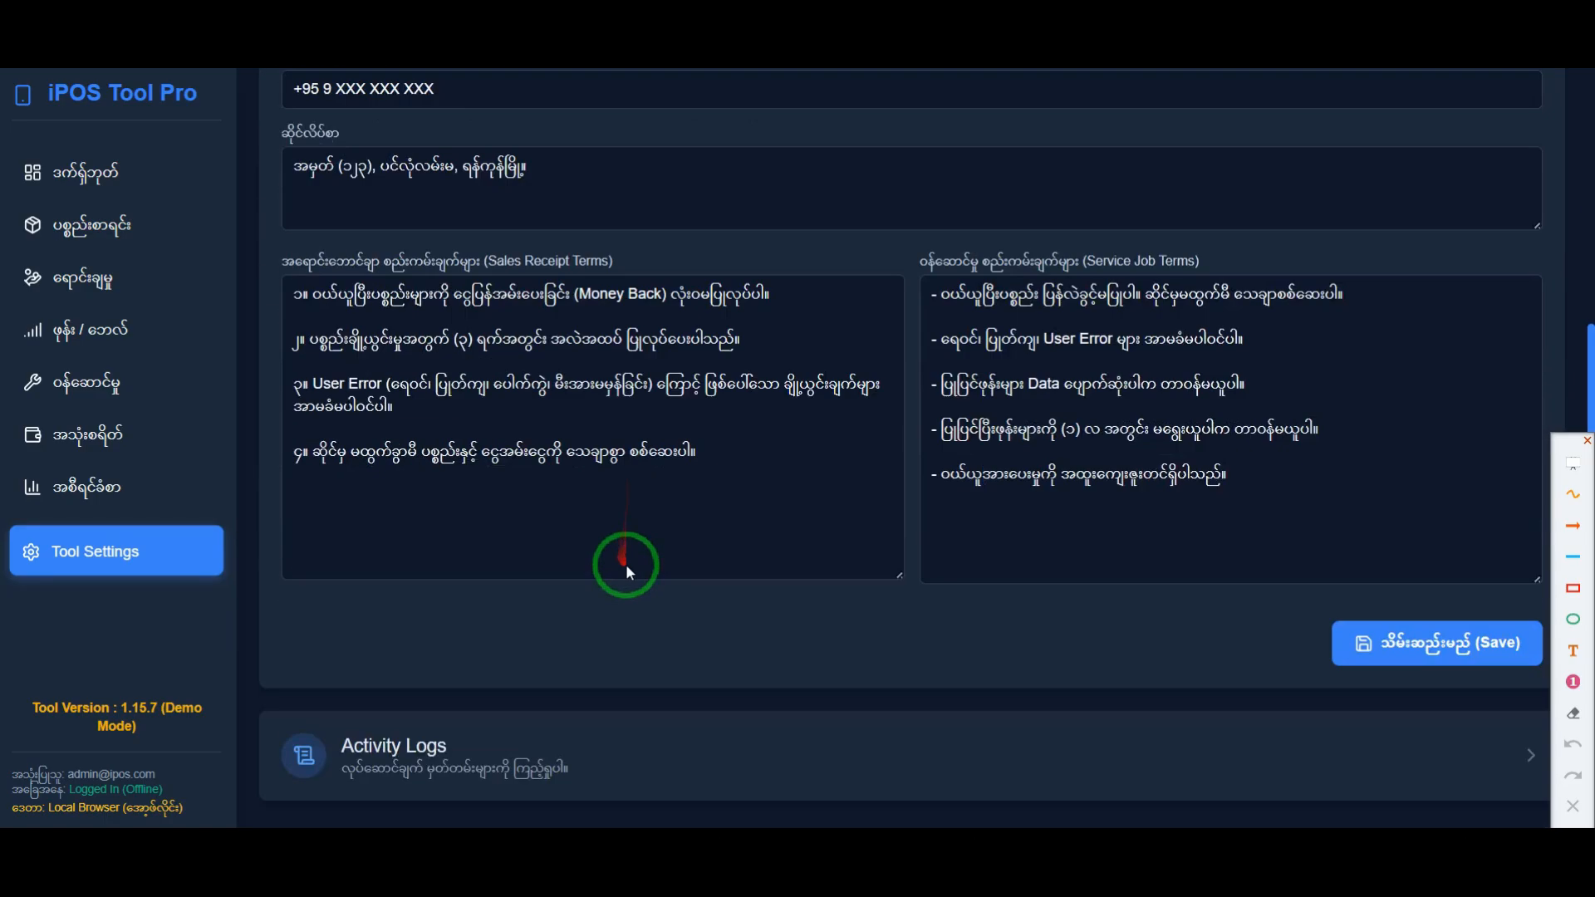
{"action": "scroll", "coordinate": [573, 595], "scroll_direction": "up", "scroll_amount": 3}
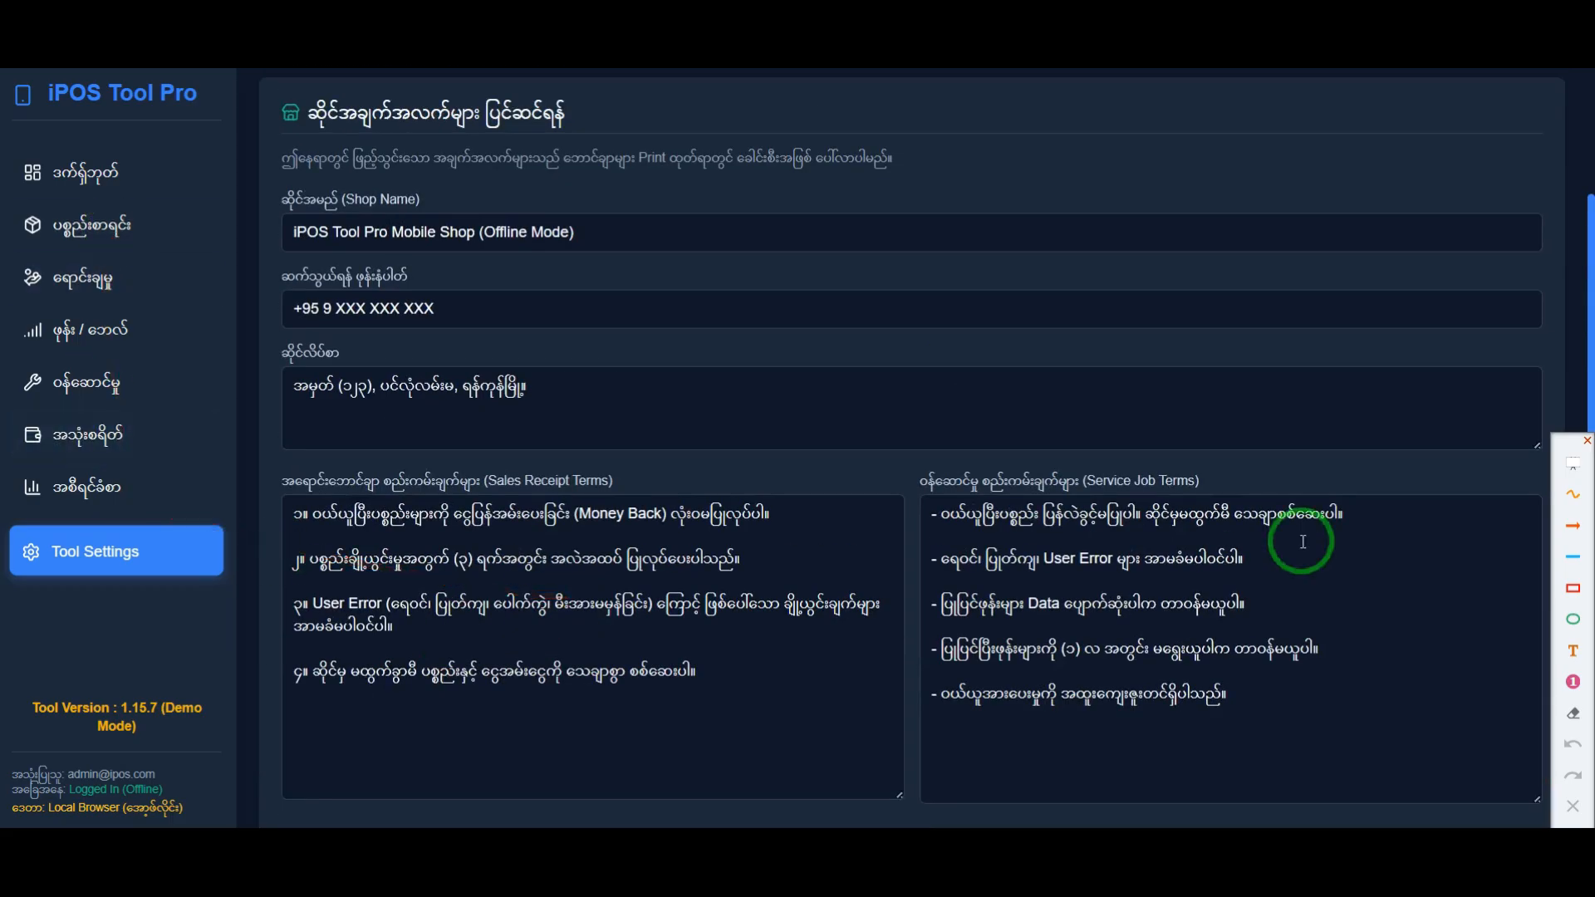
Step: Open the phone bill and SIM card sales page and look over its E-Load/Top-up form
{"action": "left_click", "coordinate": [125, 278]}
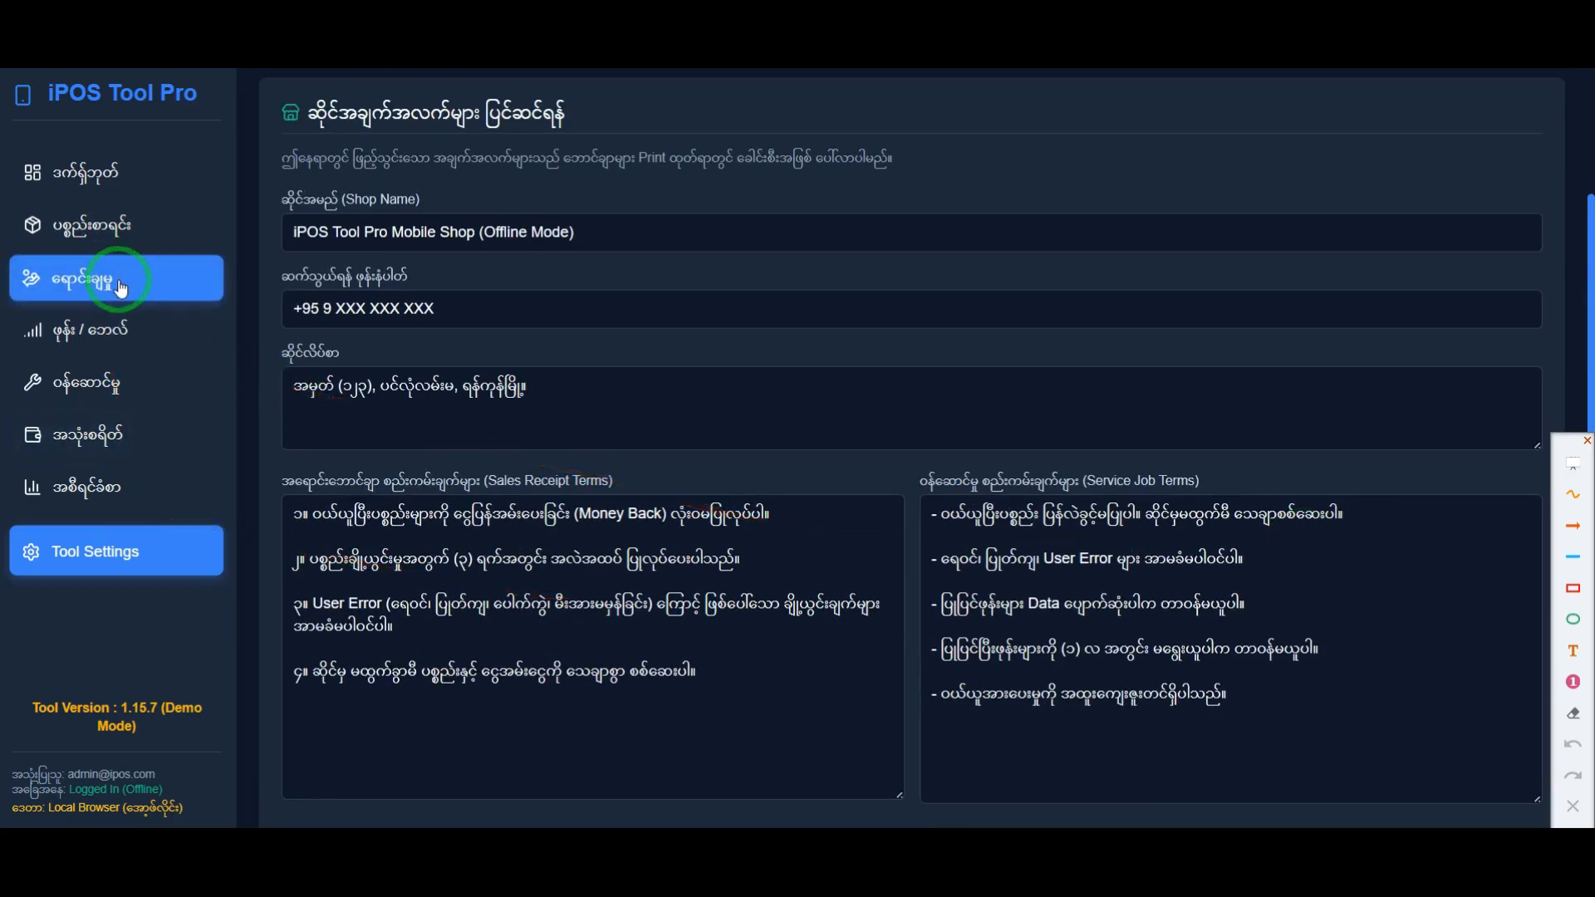
{"action": "left_click", "coordinate": [121, 332]}
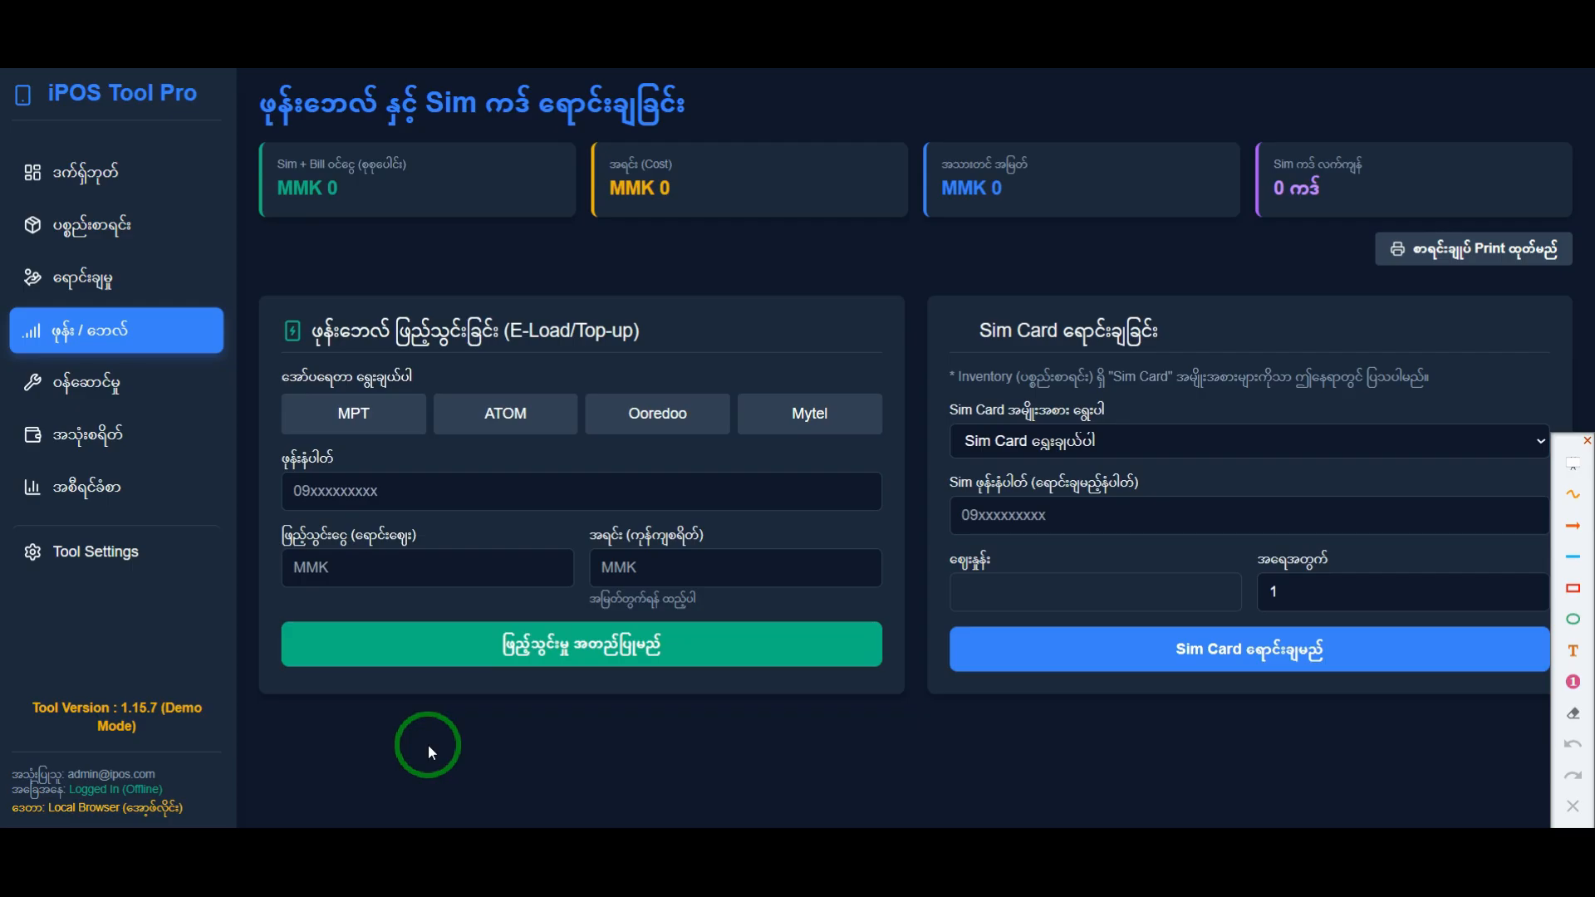
{"action": "left_click_drag", "start_coordinate": [536, 710], "coordinate": [859, 766]}
{"action": "mouse_move", "coordinate": [612, 604]}
{"action": "left_mouse_down"}
{"action": "mouse_move", "coordinate": [356, 410]}
{"action": "mouse_move", "coordinate": [330, 332]}
{"action": "left_mouse_up"}
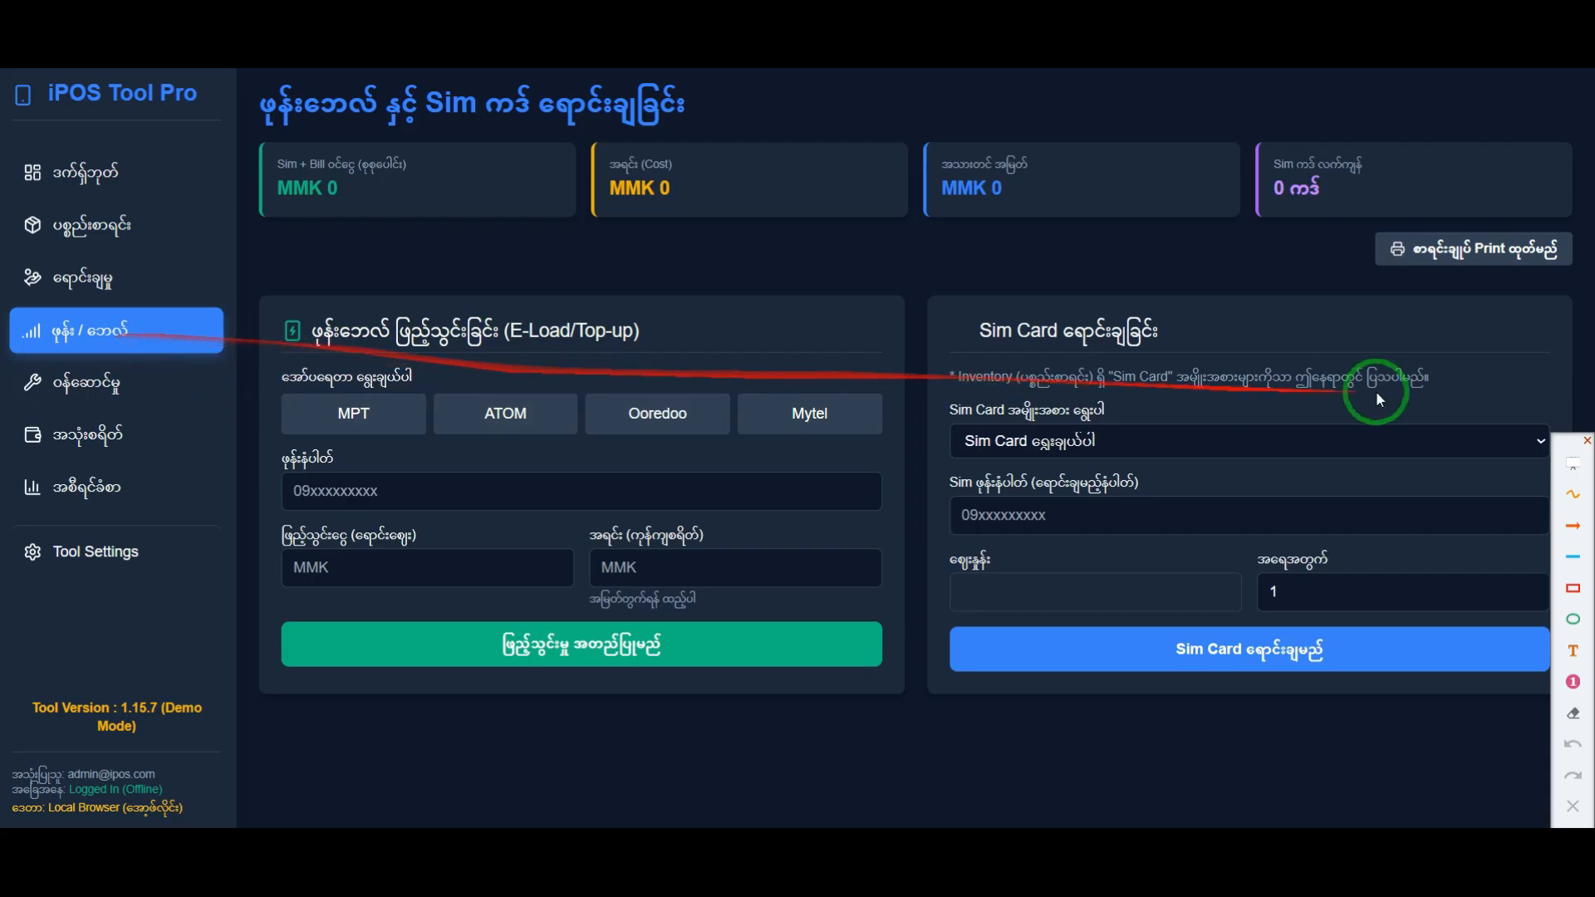
Step: Frame the income, cost, profit and SIM stock summary cards with a red rectangle and remove the frame
{"action": "left_click", "coordinate": [1573, 593]}
{"action": "mouse_move", "coordinate": [246, 116]}
{"action": "left_mouse_down"}
{"action": "mouse_move", "coordinate": [534, 242]}
{"action": "mouse_move", "coordinate": [1428, 299]}
{"action": "mouse_move", "coordinate": [1593, 290]}
{"action": "left_mouse_up"}
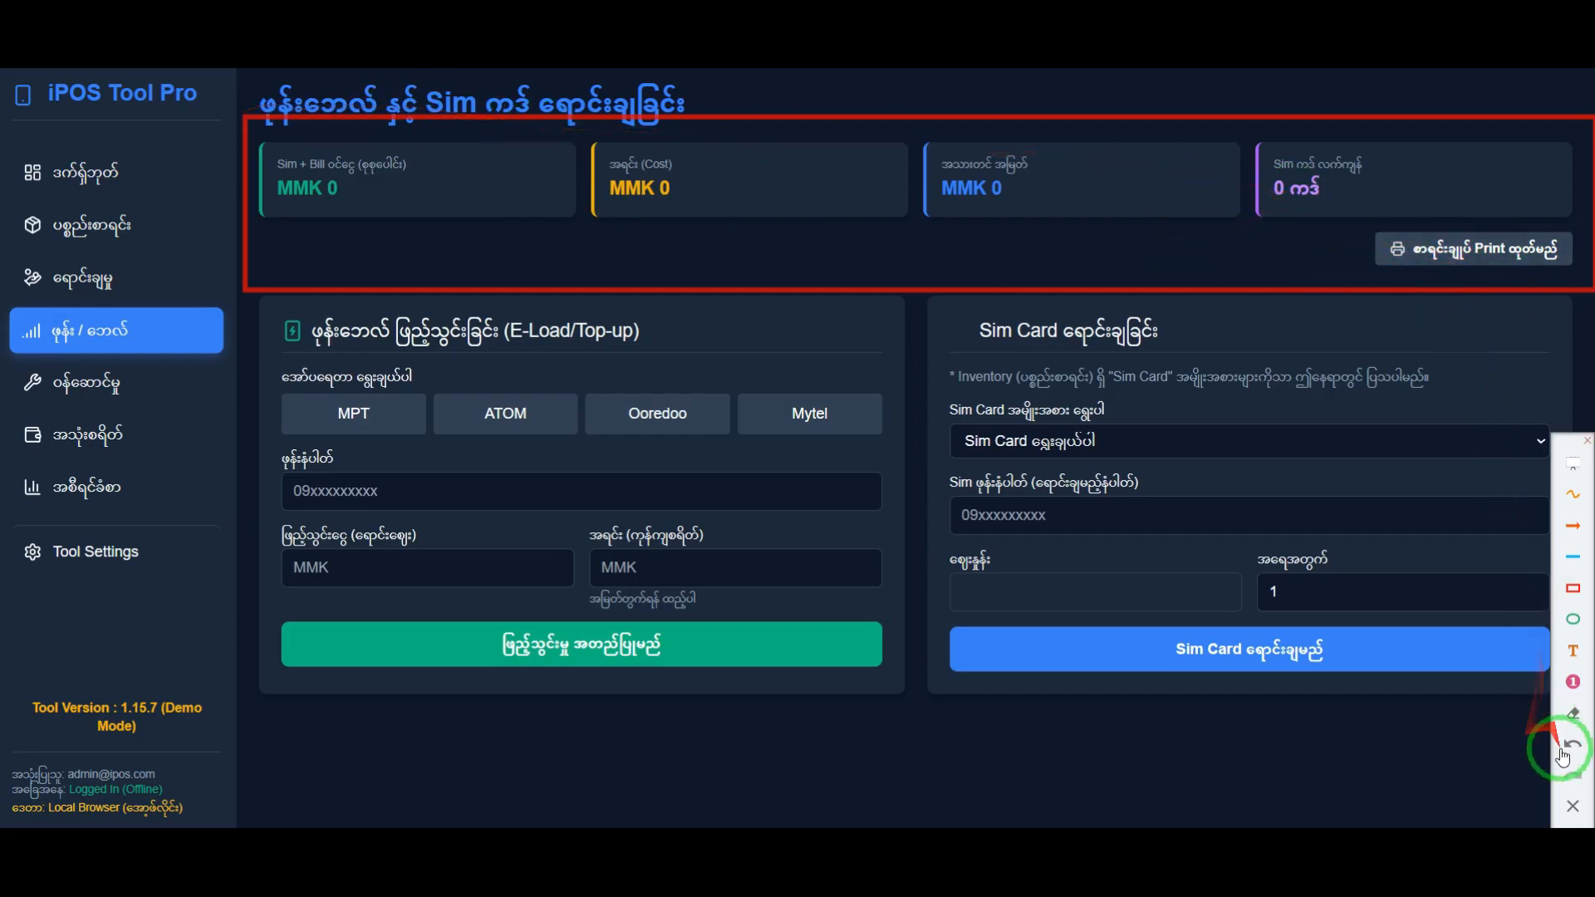
{"action": "left_click", "coordinate": [1568, 805]}
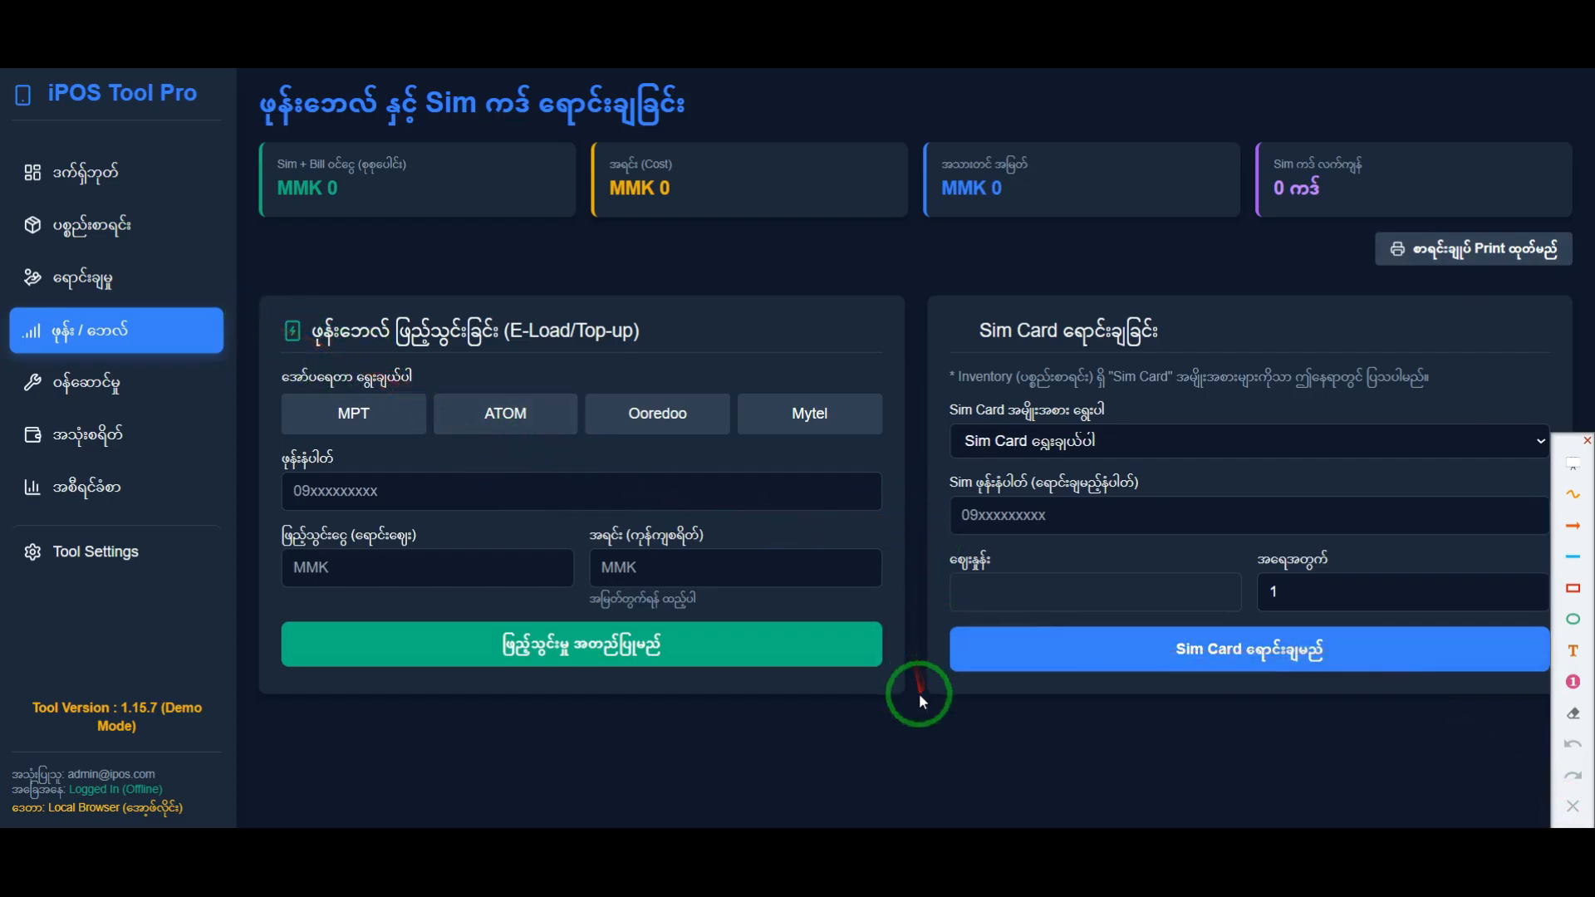
Step: Frame the E-Load/Top-up form with a red rectangle and remove the frame
{"action": "left_click", "coordinate": [1575, 592]}
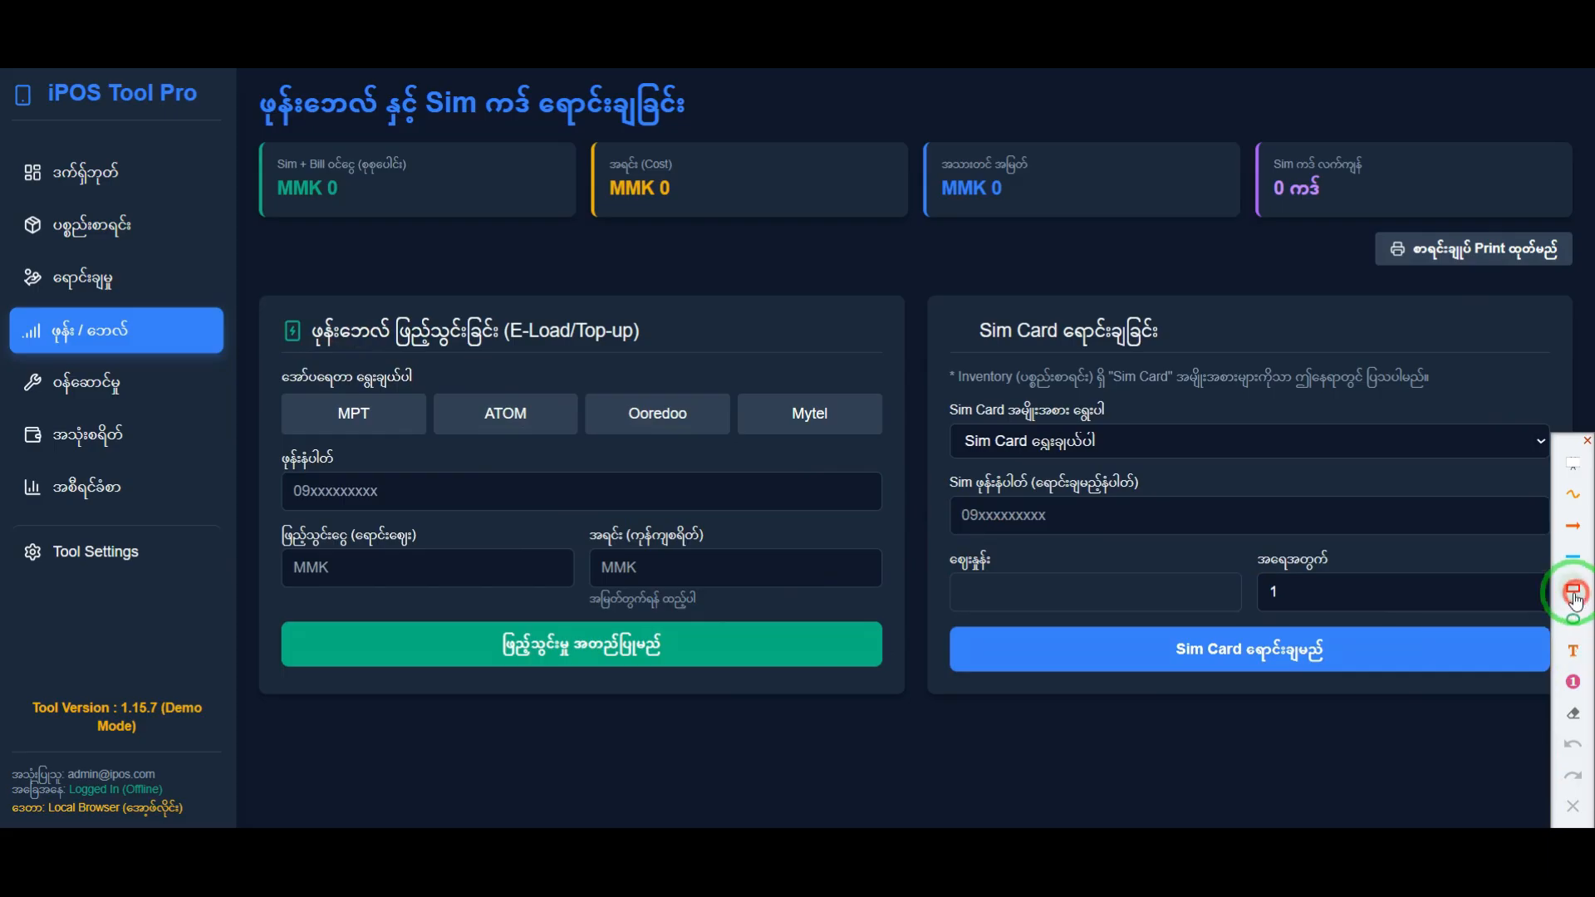
{"action": "mouse_move", "coordinate": [249, 276]}
{"action": "left_mouse_down"}
{"action": "mouse_move", "coordinate": [478, 506]}
{"action": "mouse_move", "coordinate": [926, 710]}
{"action": "left_mouse_up"}
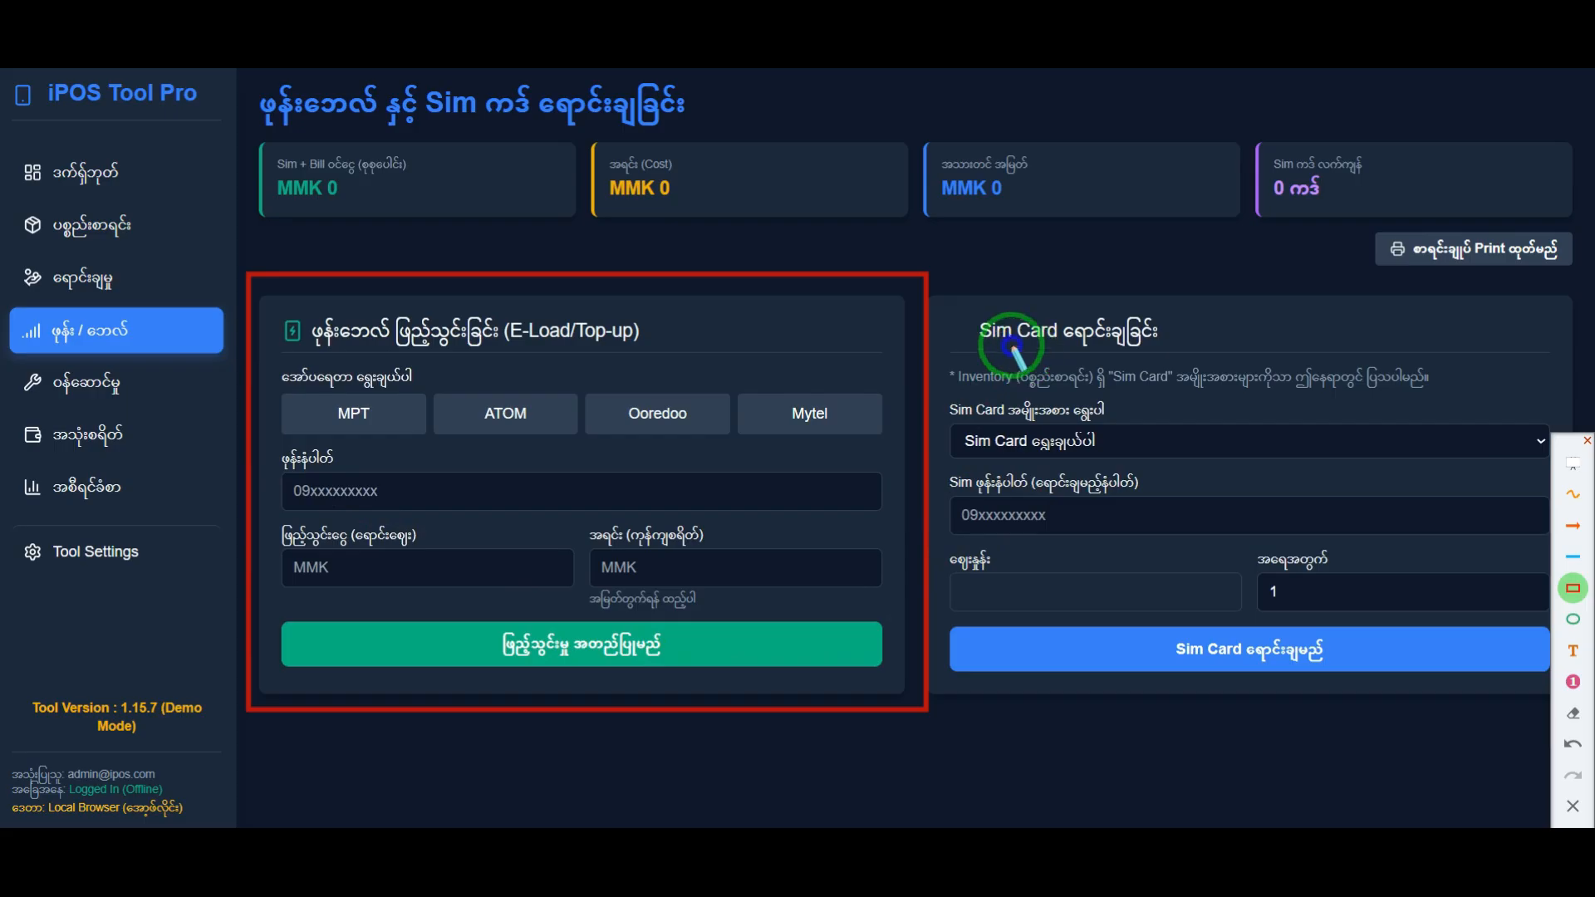
{"action": "left_click", "coordinate": [1572, 806]}
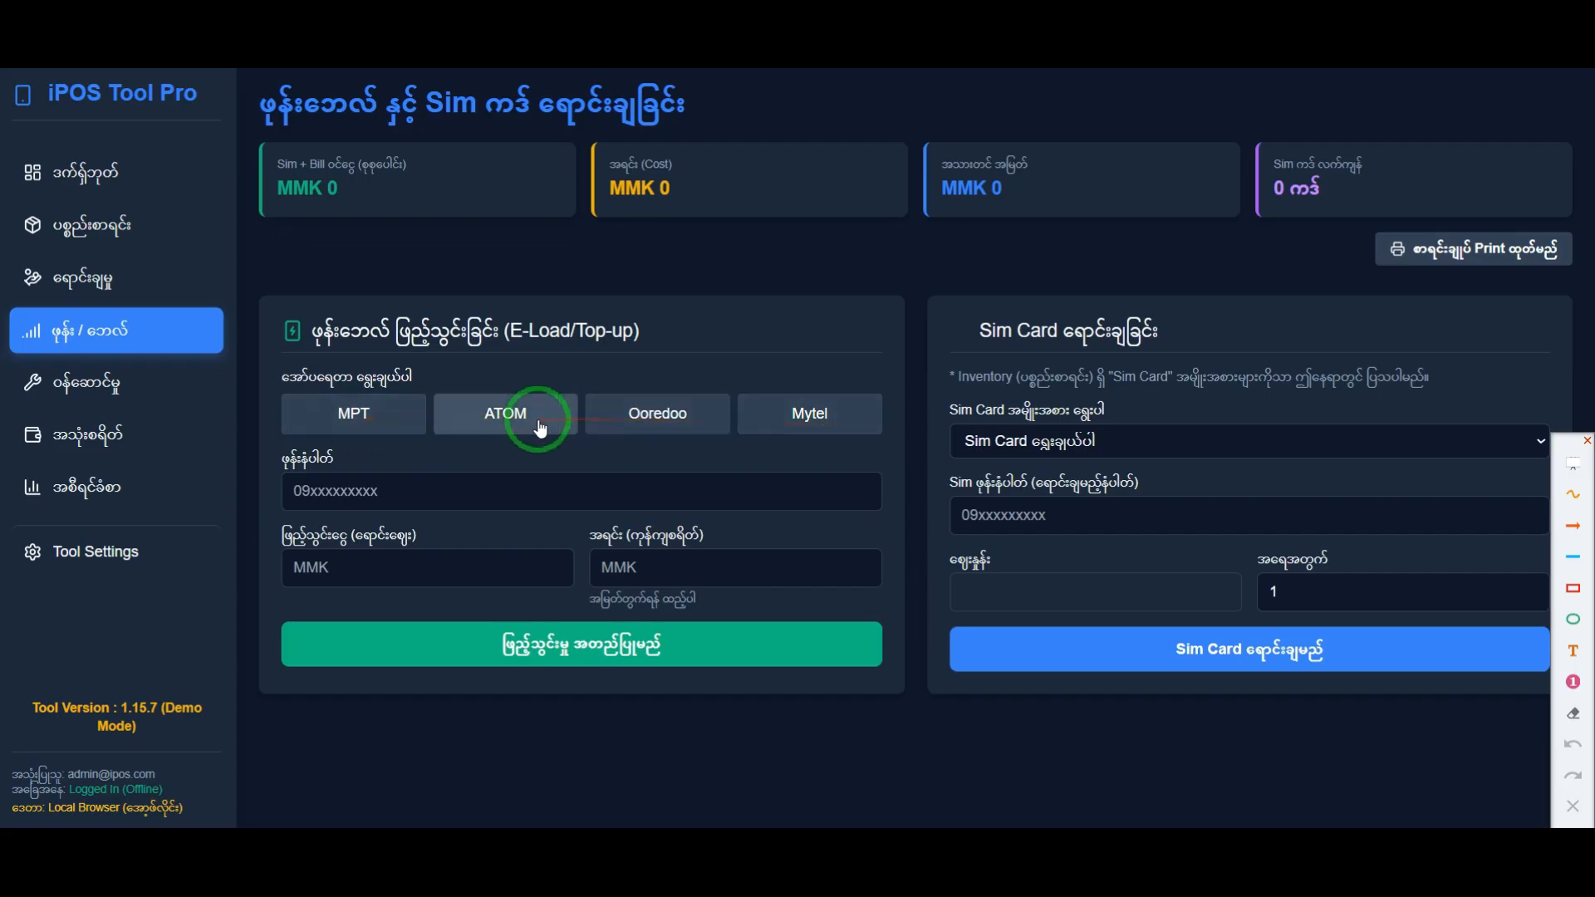
Step: Choose Mytel as the top-up operator and enter the customer's phone number in the E-Load form
{"action": "left_click", "coordinate": [656, 425]}
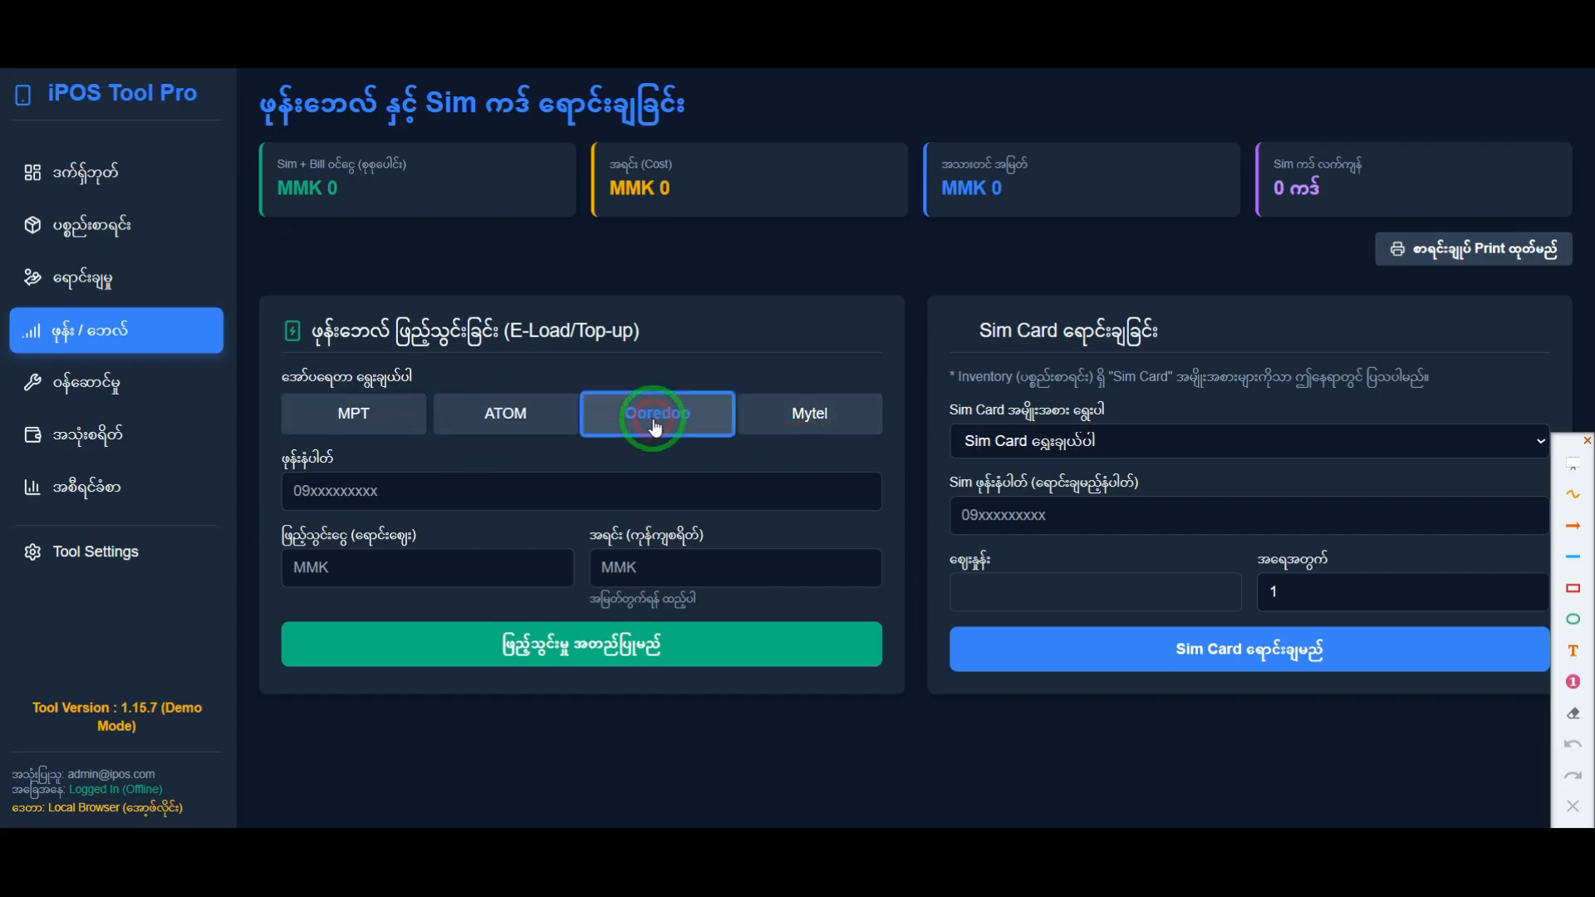
{"action": "left_click", "coordinate": [815, 413]}
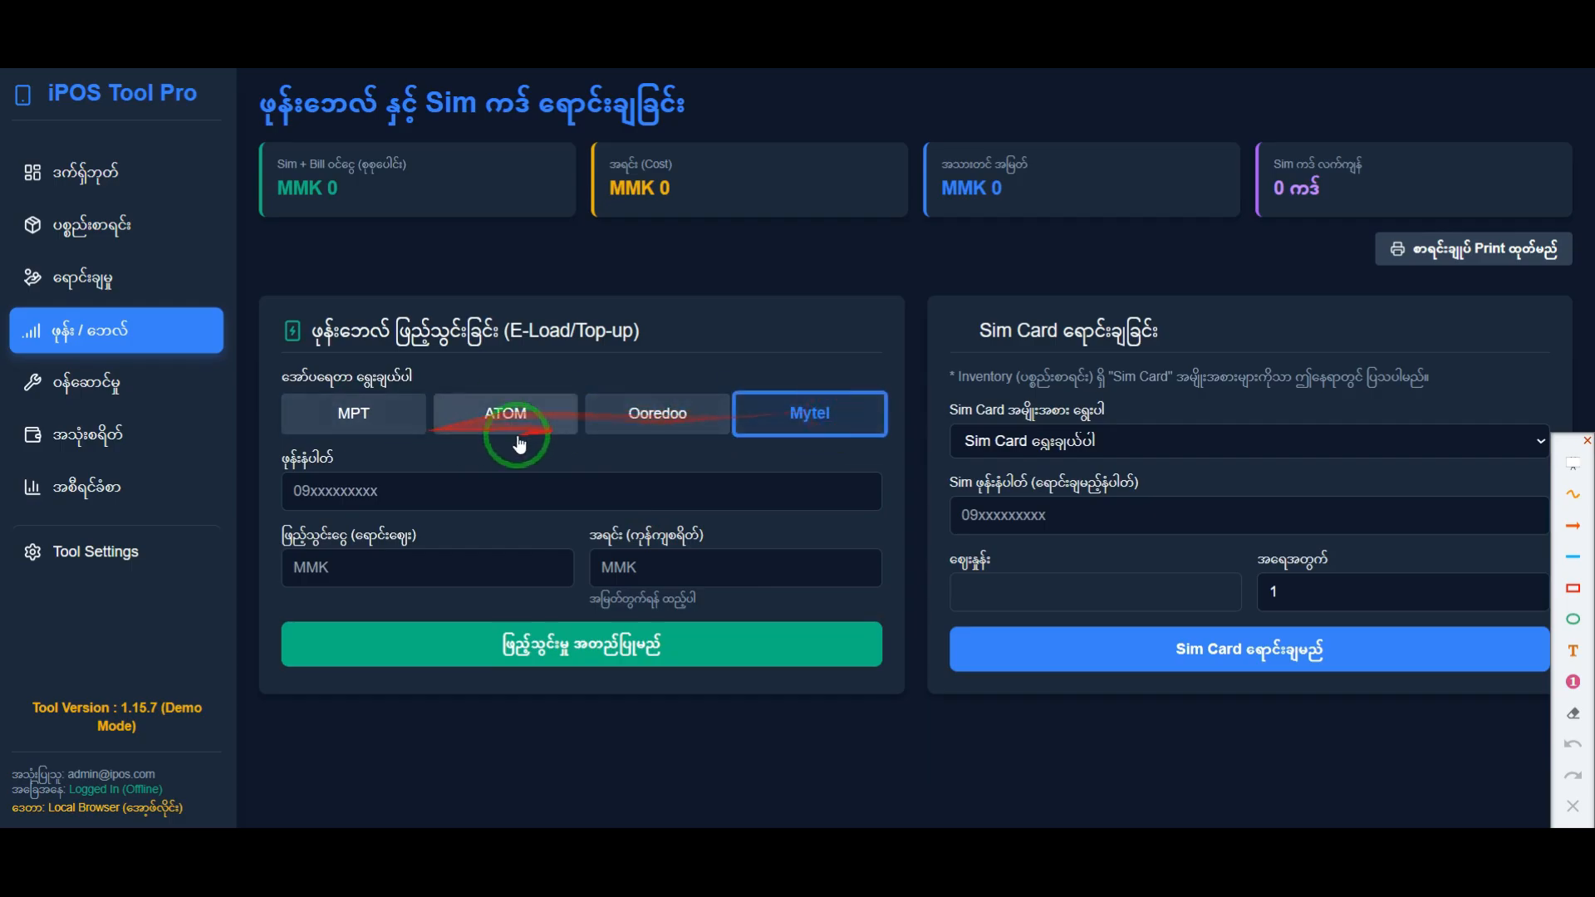
{"action": "left_click", "coordinate": [486, 490]}
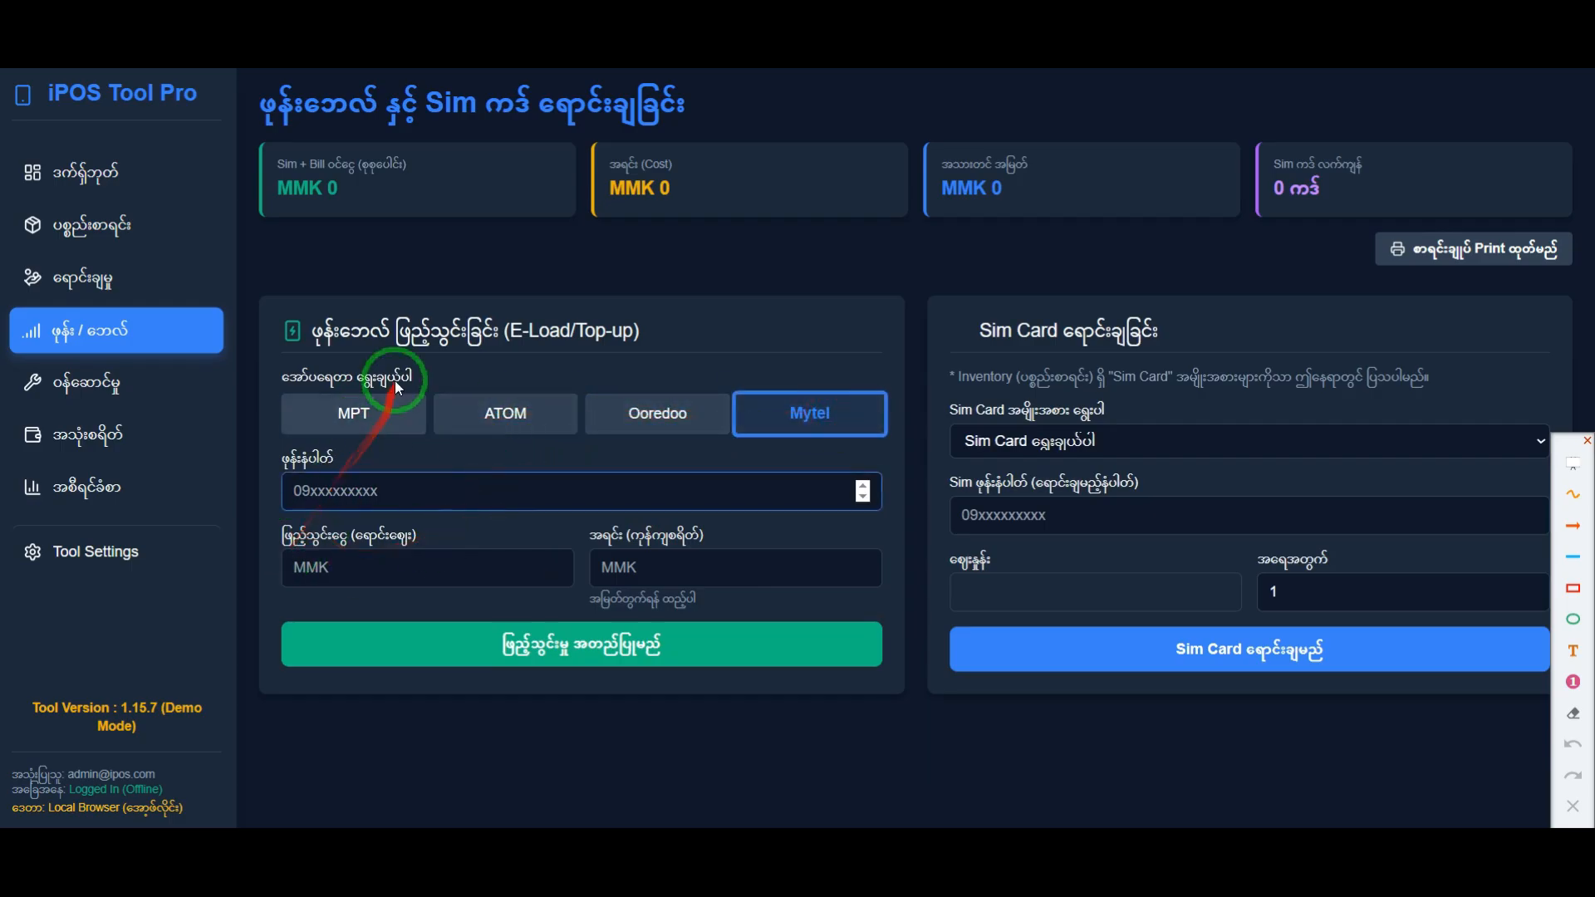
{"action": "mouse_move", "coordinate": [341, 378]}
{"action": "left_mouse_down"}
{"action": "mouse_move", "coordinate": [402, 387]}
{"action": "mouse_move", "coordinate": [419, 521]}
{"action": "left_mouse_up"}
{"action": "left_click", "coordinate": [416, 511]}
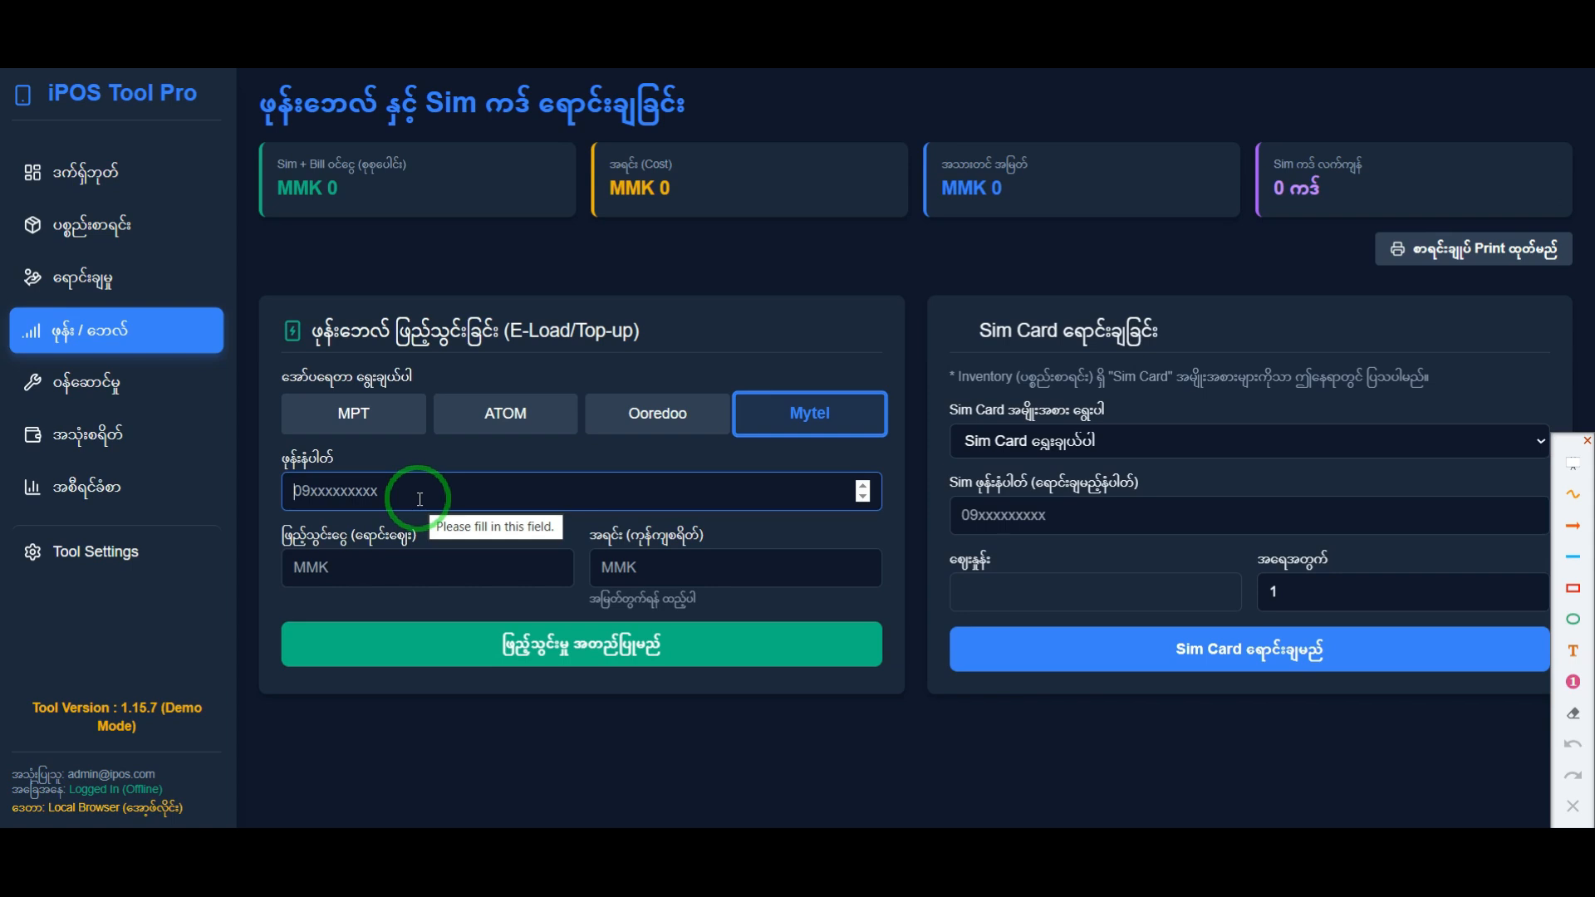
{"action": "type", "text": "091234567890"}
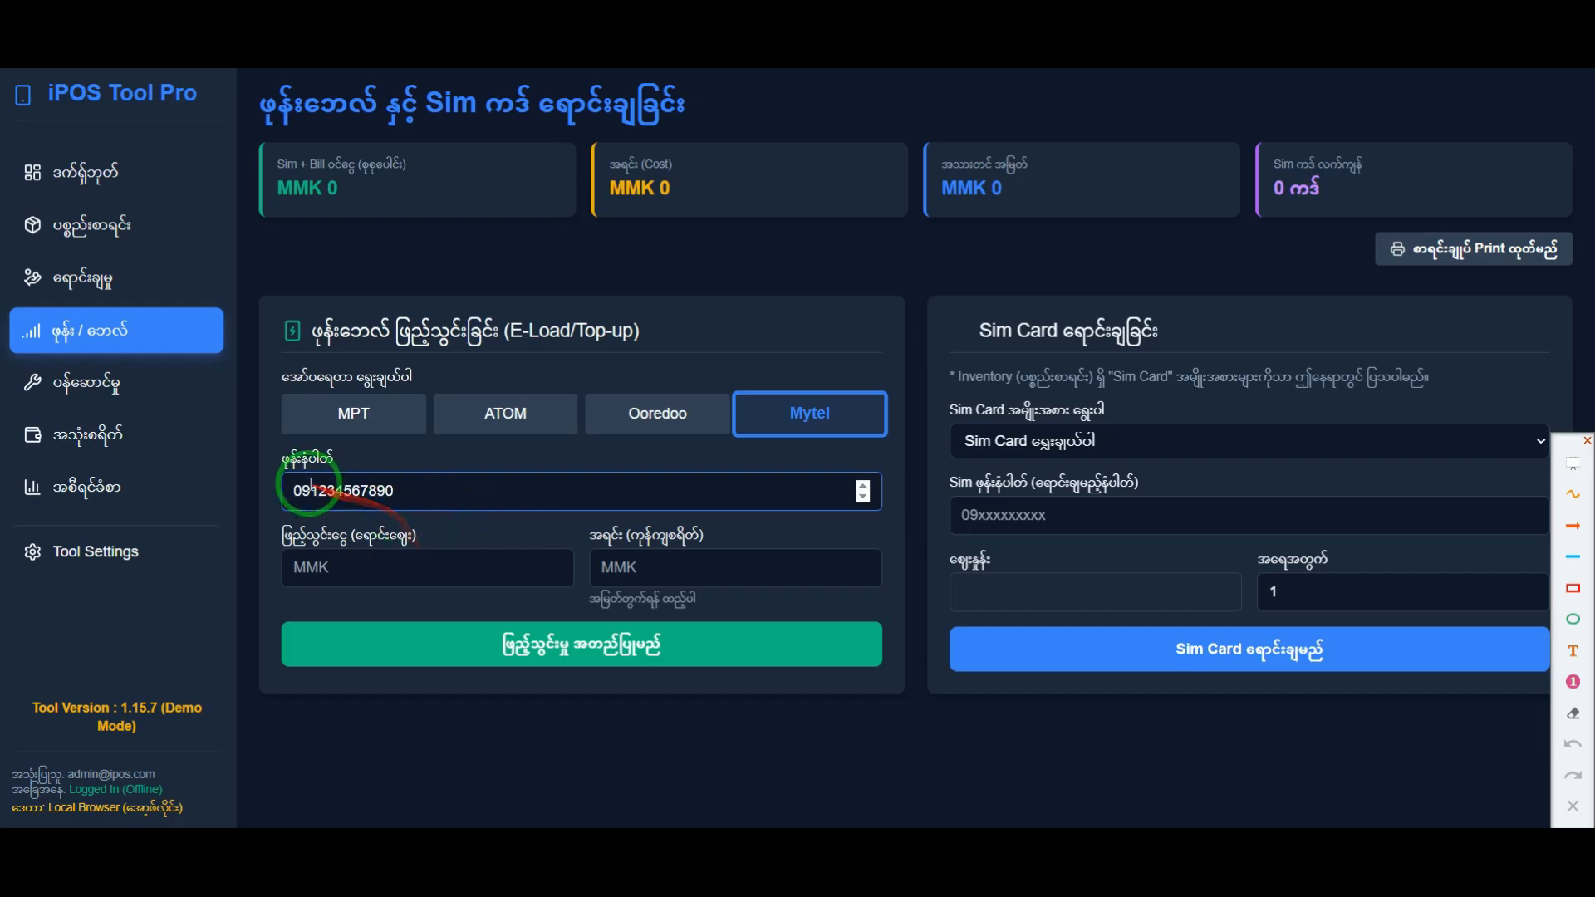
{"action": "left_click", "coordinate": [337, 578]}
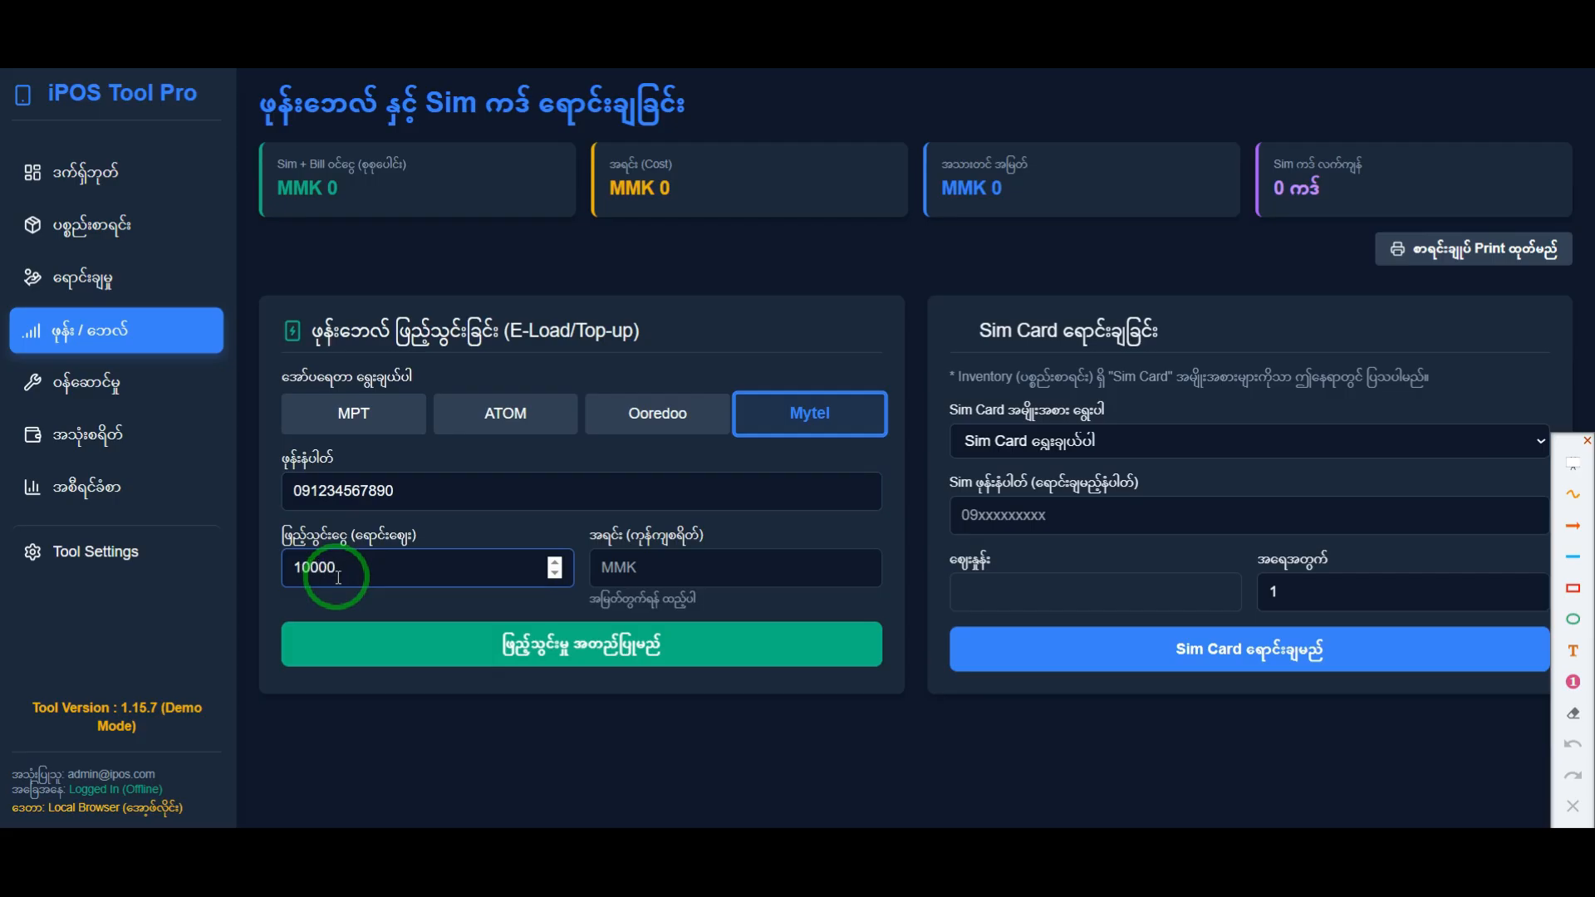
{"action": "left_click", "coordinate": [660, 569]}
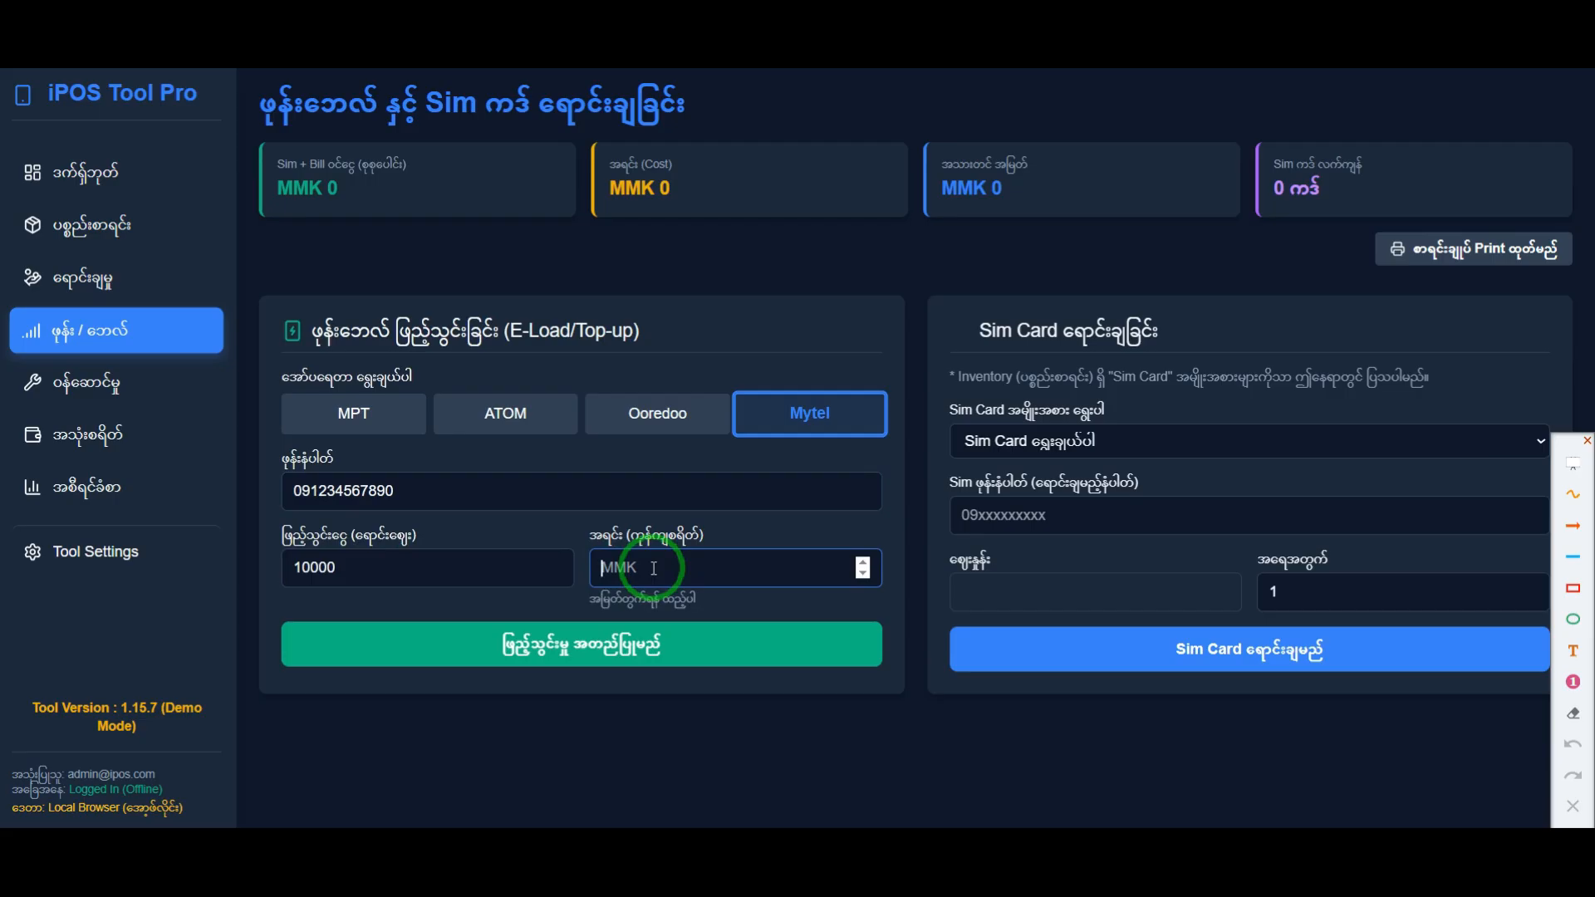
{"action": "double_click", "coordinate": [301, 558]}
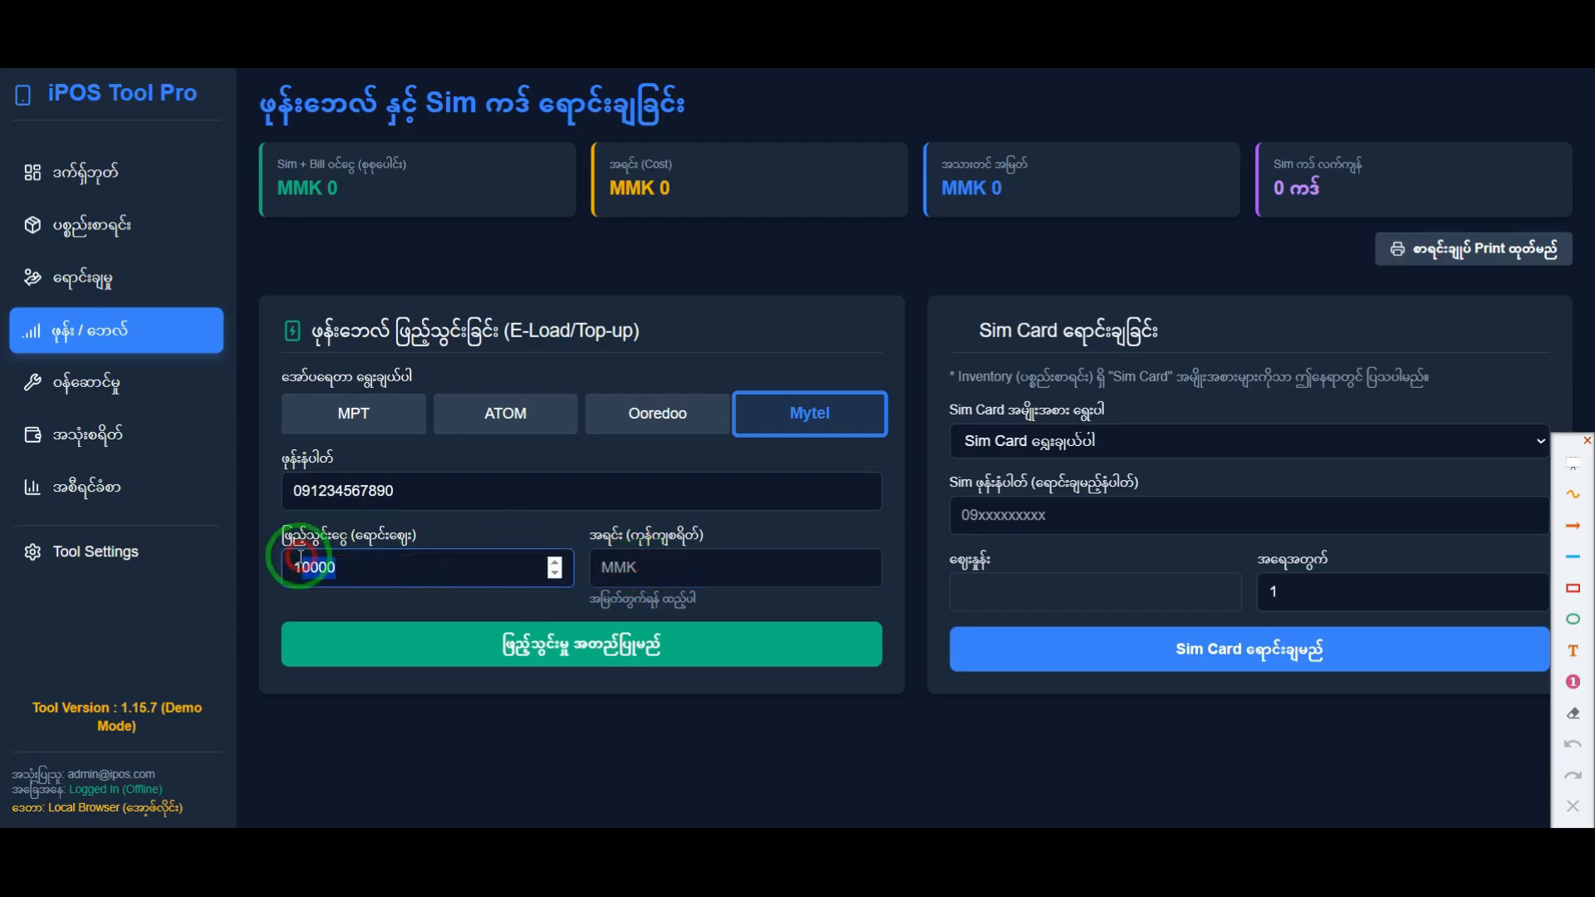
{"action": "left_click", "coordinate": [488, 690]}
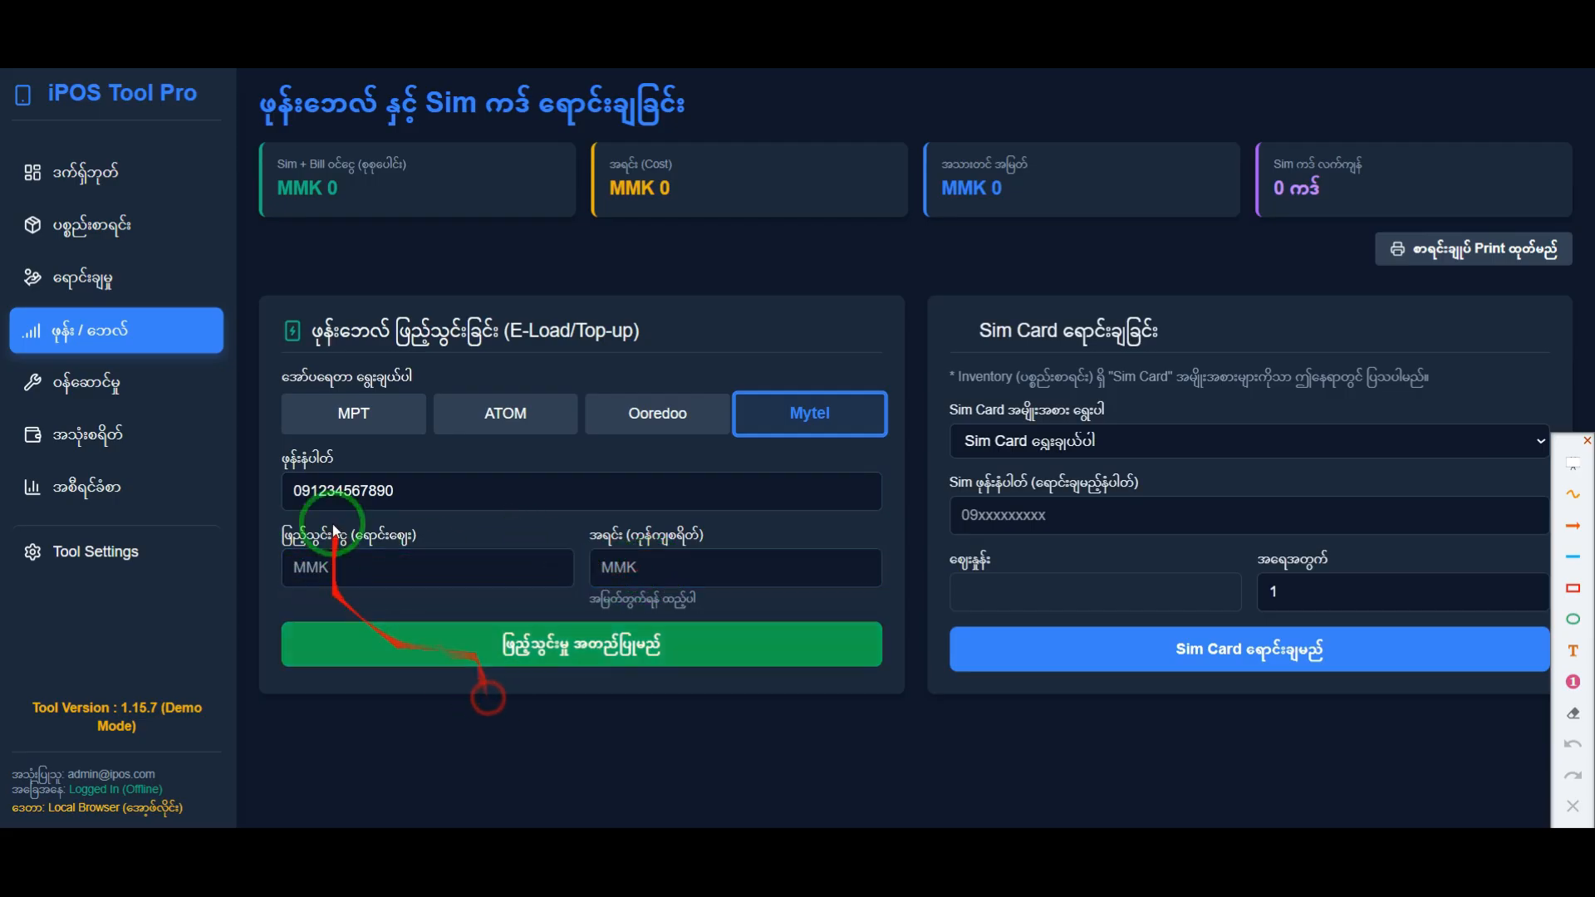
Step: Set the selling amount of the top-up in the E-Load form to 5000 MMK
{"action": "left_click_drag", "start_coordinate": [933, 184], "coordinate": [1033, 200]}
{"action": "left_click", "coordinate": [624, 569]}
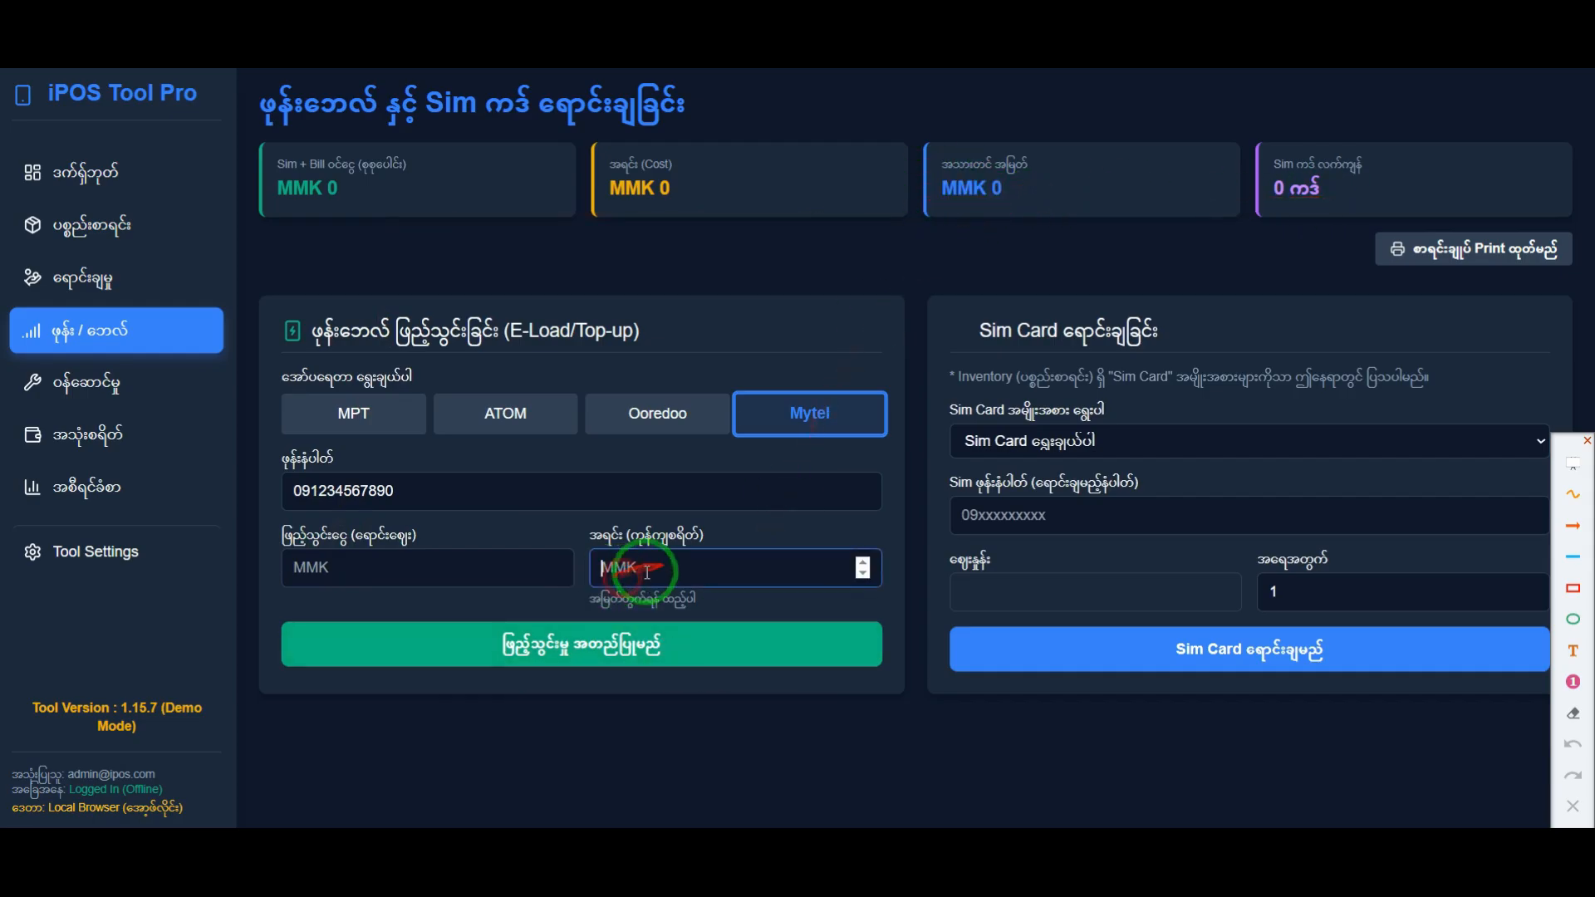
{"action": "left_click", "coordinate": [391, 573]}
{"action": "left_click", "coordinate": [620, 577]}
{"action": "left_click", "coordinate": [362, 586]}
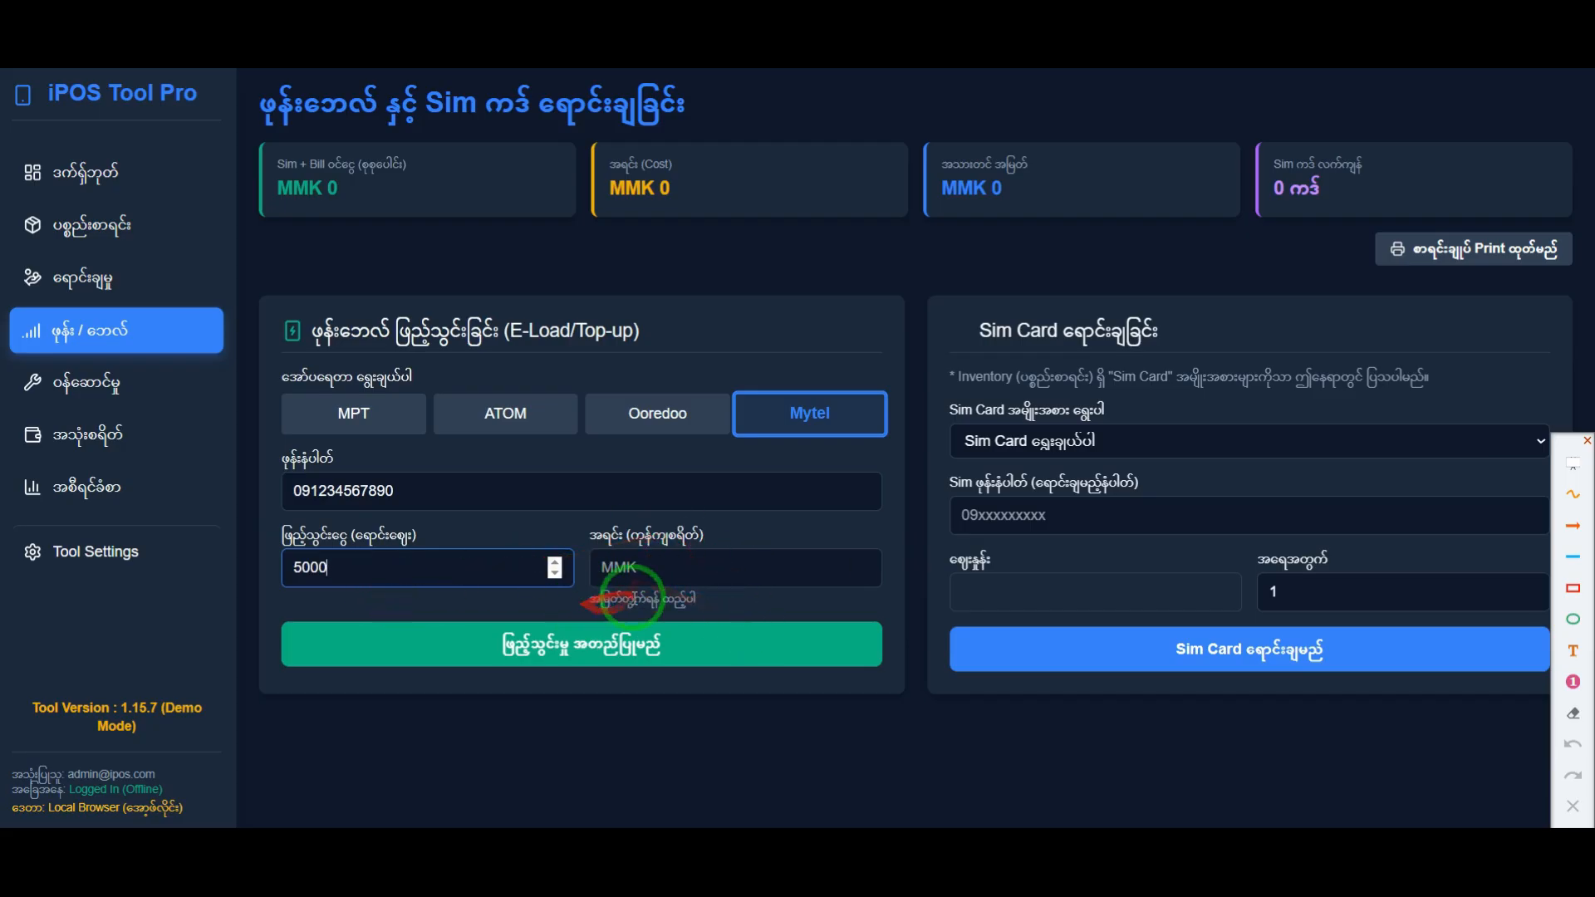
{"action": "left_click_drag", "start_coordinate": [916, 183], "coordinate": [1060, 213]}
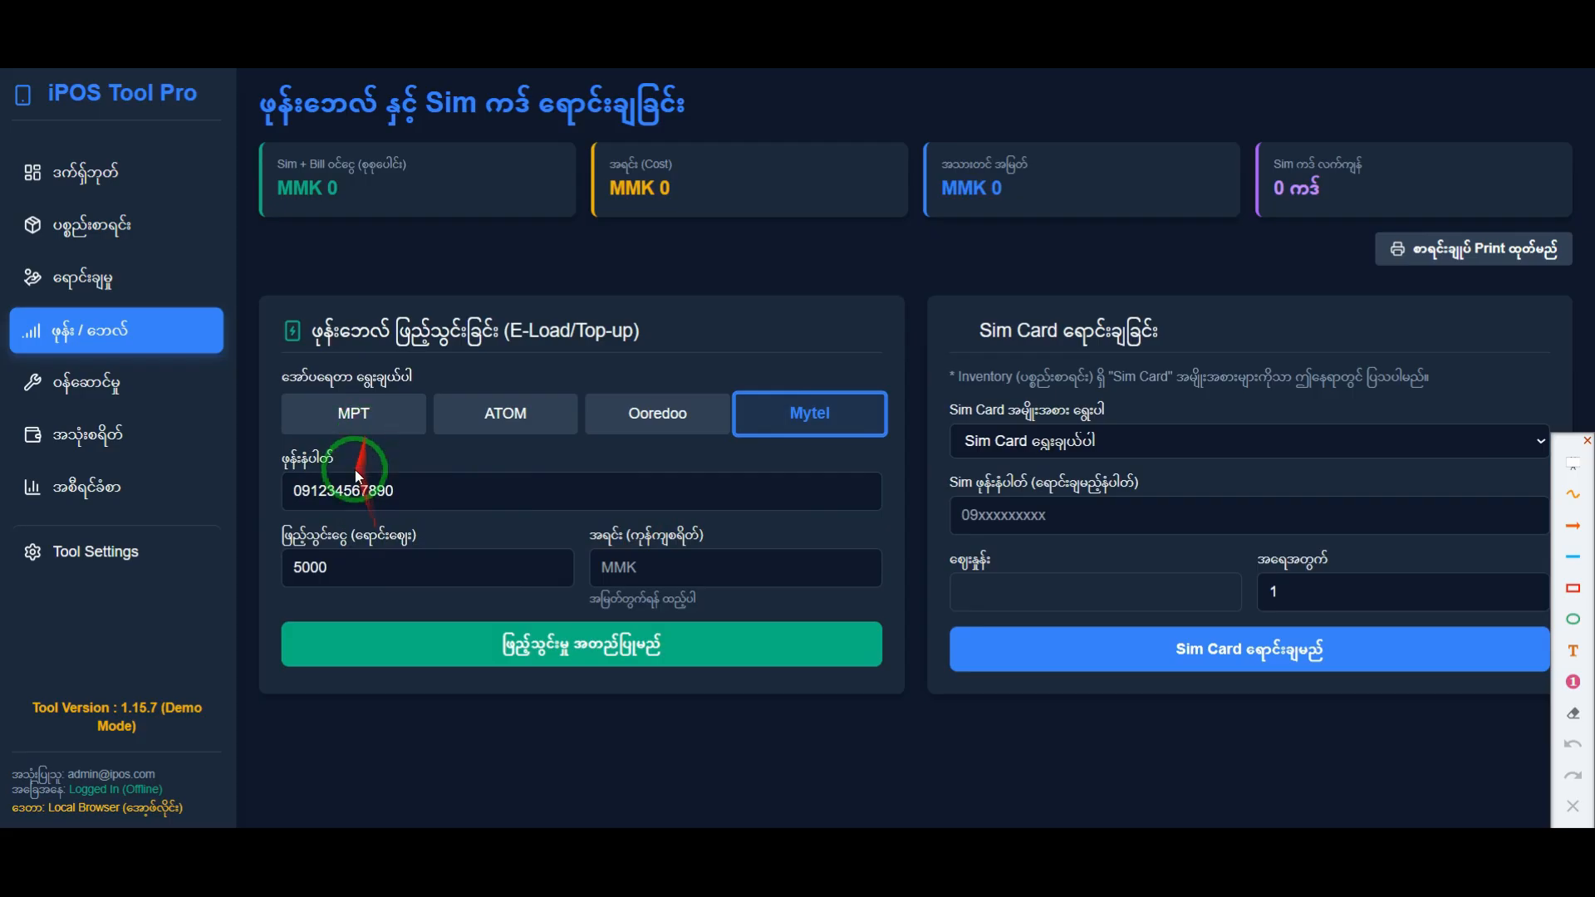
Step: Go through the operator choices in the E-Load form and choose MPT as the top-up operator
{"action": "left_click_drag", "start_coordinate": [311, 492], "coordinate": [283, 491]}
{"action": "left_click", "coordinate": [350, 429]}
{"action": "left_click", "coordinate": [474, 422]}
{"action": "left_click", "coordinate": [623, 414]}
{"action": "left_click", "coordinate": [787, 422]}
{"action": "left_click", "coordinate": [687, 440]}
{"action": "left_click", "coordinate": [568, 427]}
{"action": "left_click", "coordinate": [407, 423]}
{"action": "left_click", "coordinate": [549, 428]}
{"action": "left_click", "coordinate": [348, 433]}
Step: Set the top-up cost to 4900 MMK, confirm the top-up and acknowledge the notice
{"action": "left_click", "coordinate": [347, 493]}
{"action": "left_click", "coordinate": [338, 572]}
{"action": "left_click", "coordinate": [636, 575]}
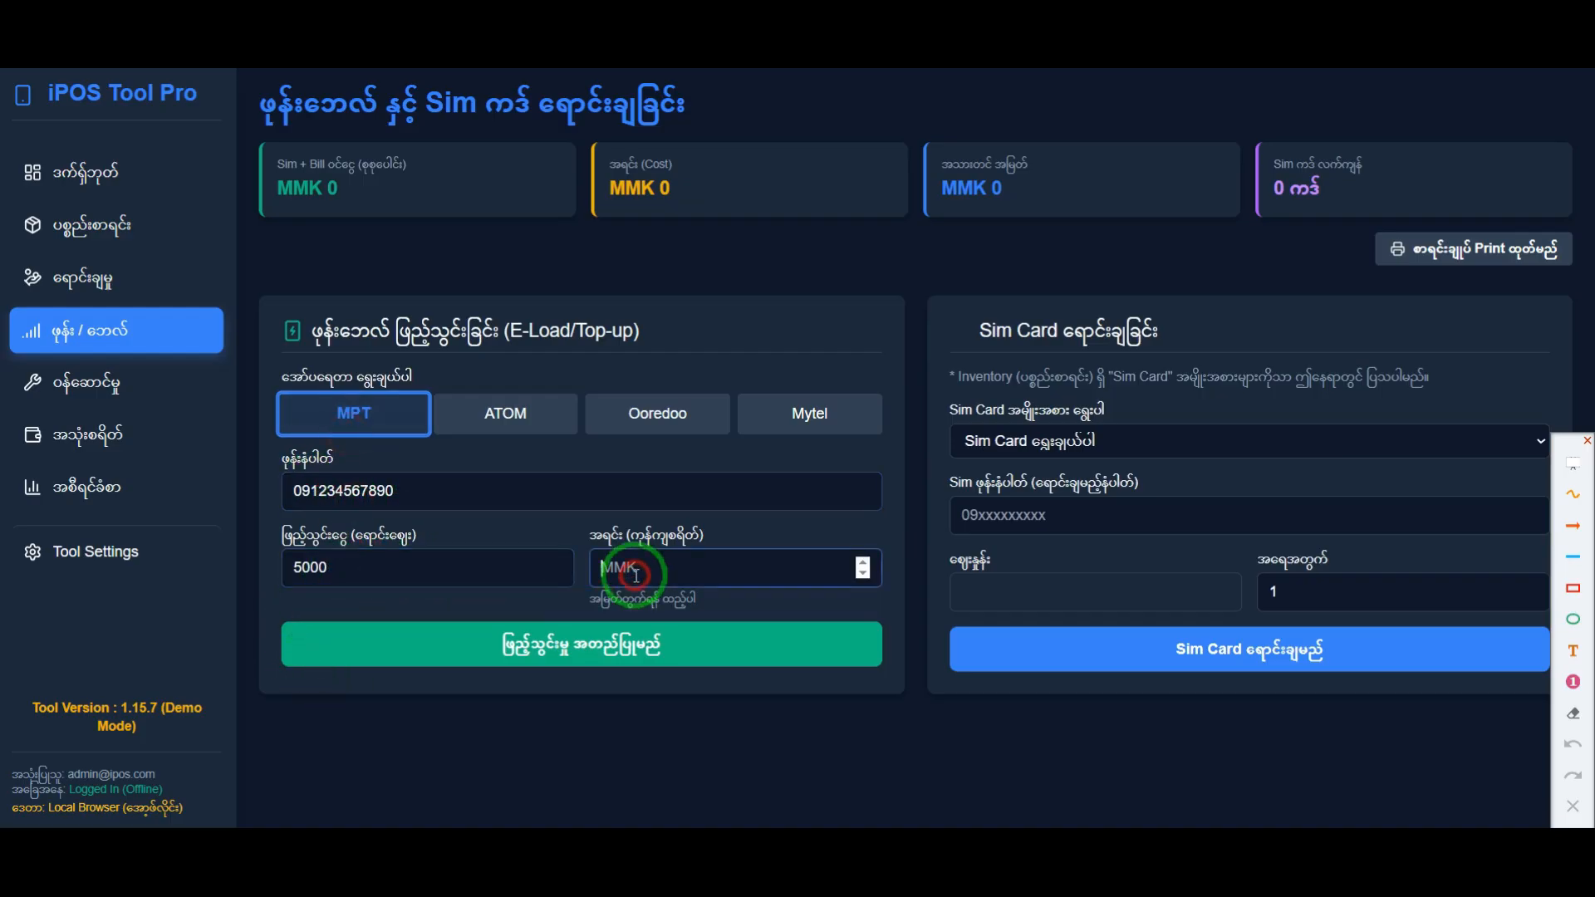
{"action": "left_click", "coordinate": [350, 568]}
{"action": "left_click", "coordinate": [687, 573]}
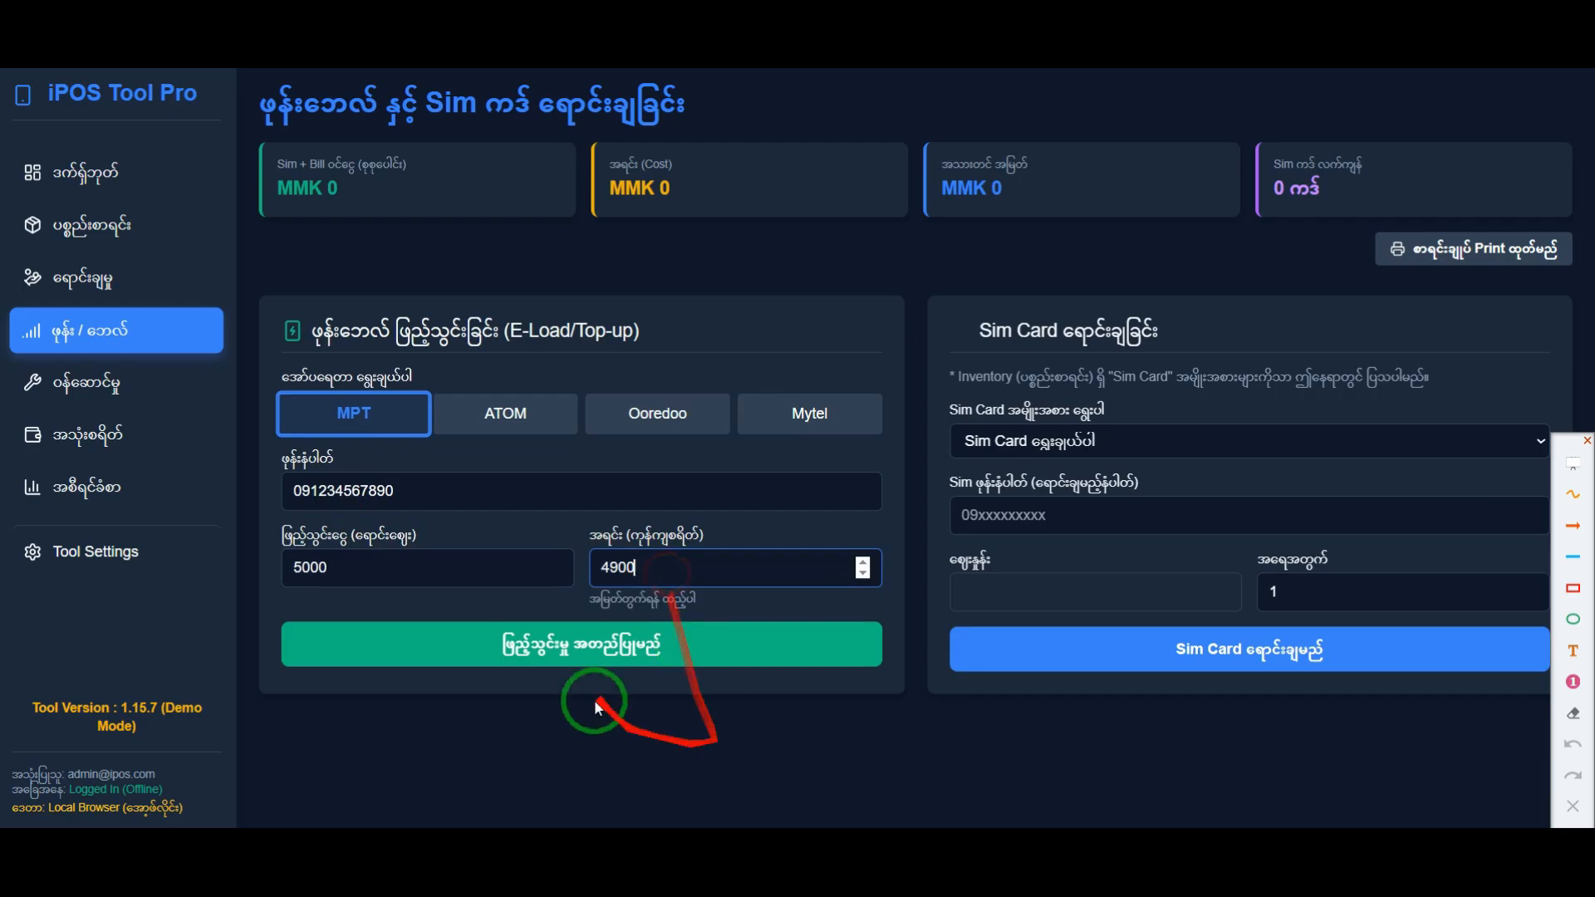
{"action": "left_click", "coordinate": [559, 656]}
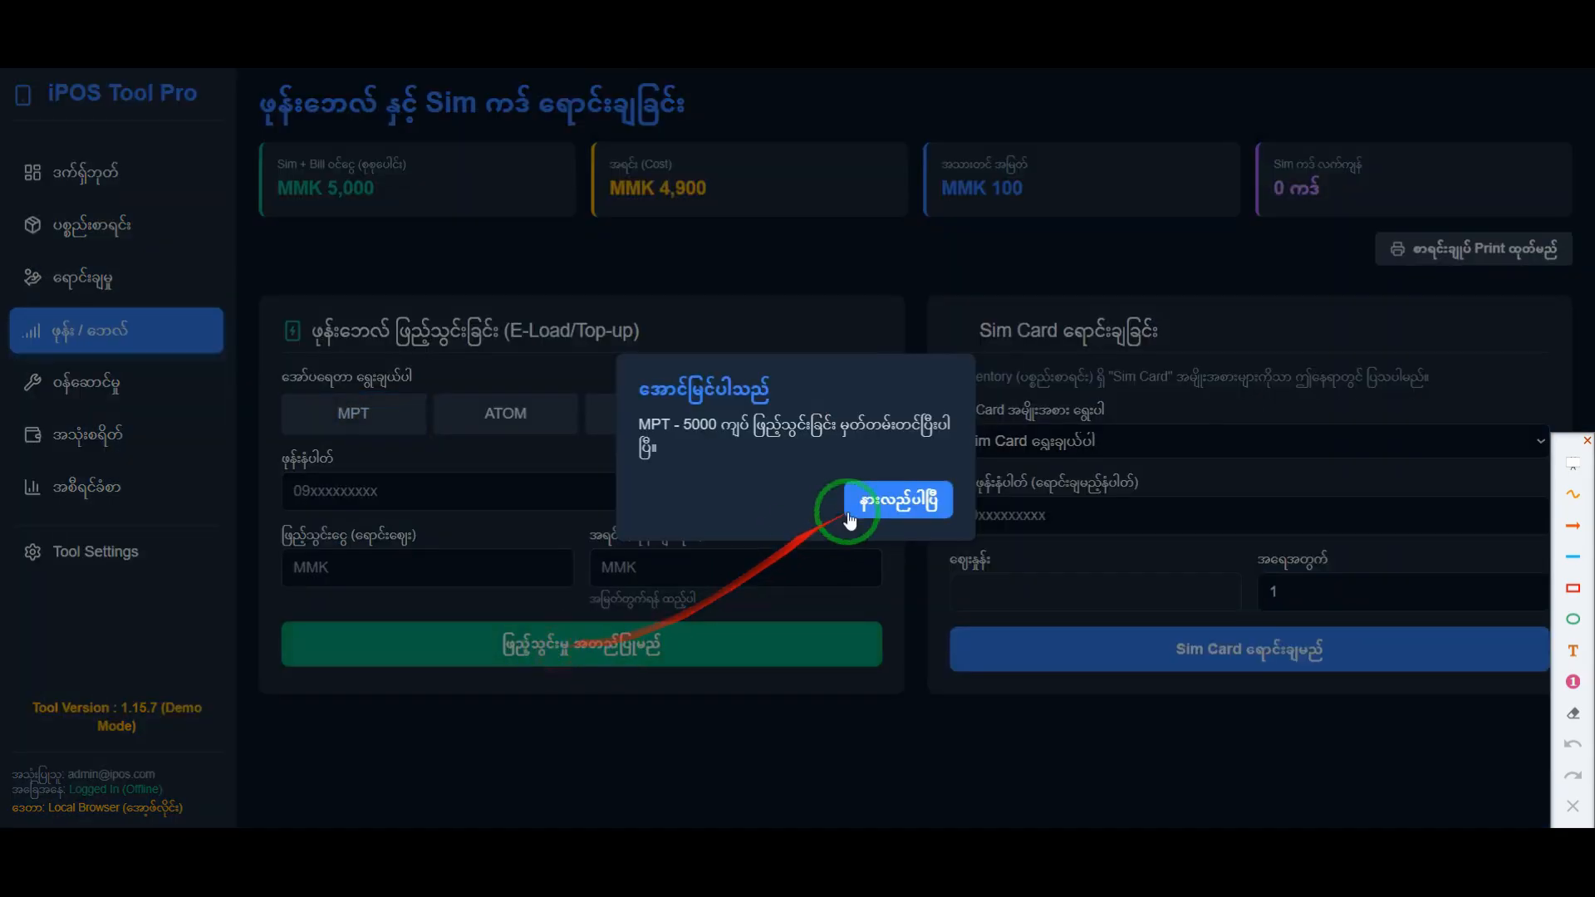
{"action": "left_click", "coordinate": [852, 509]}
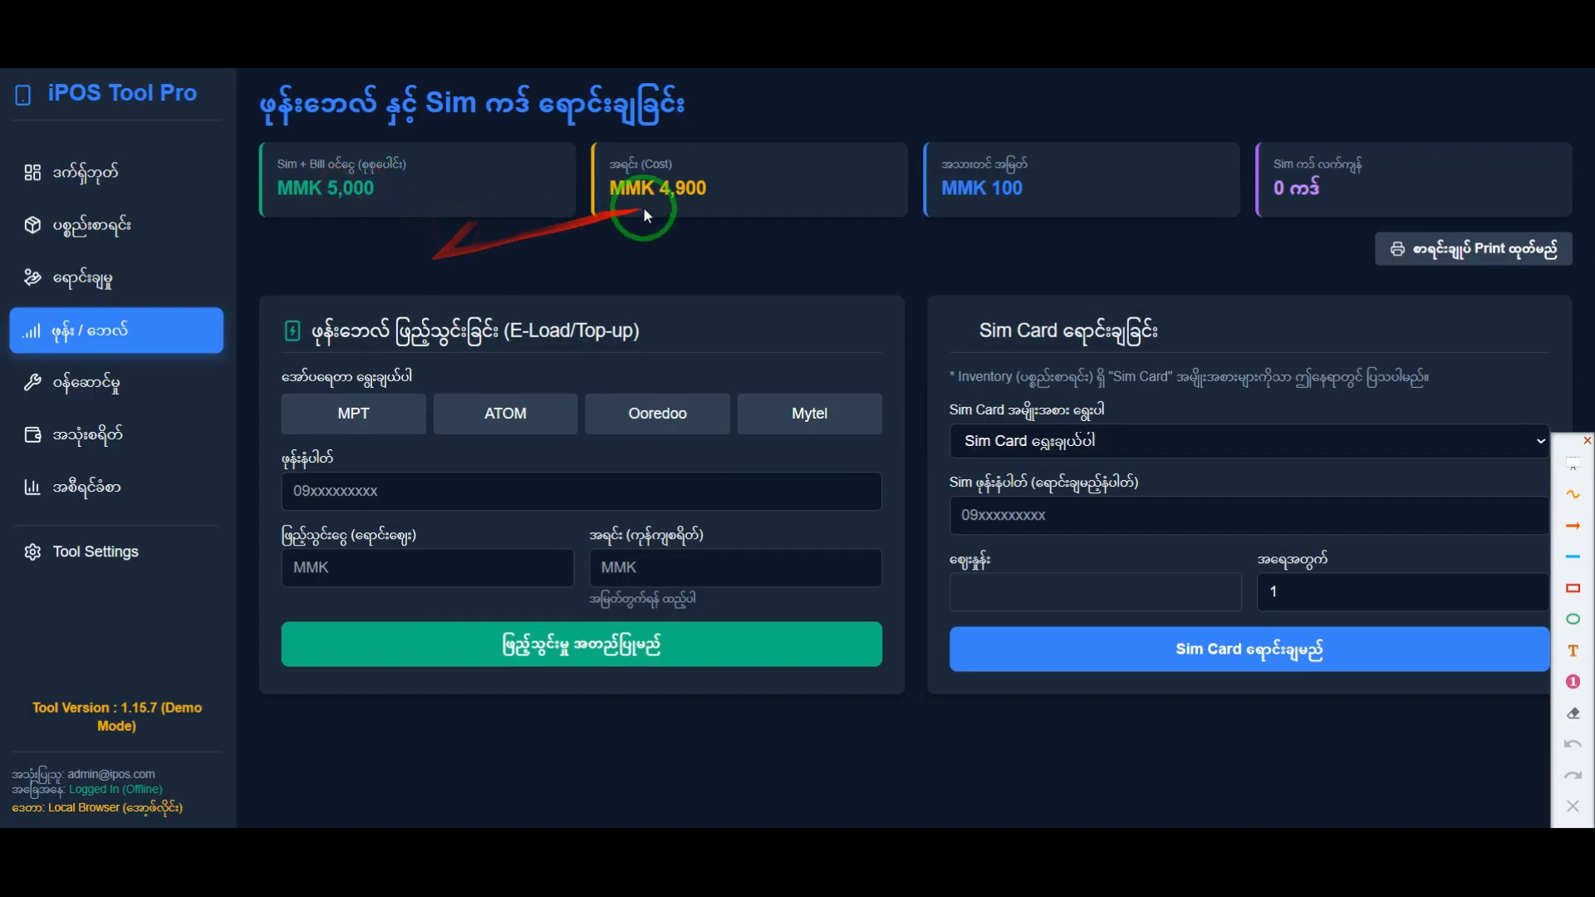
{"action": "left_click_drag", "start_coordinate": [636, 184], "coordinate": [711, 202]}
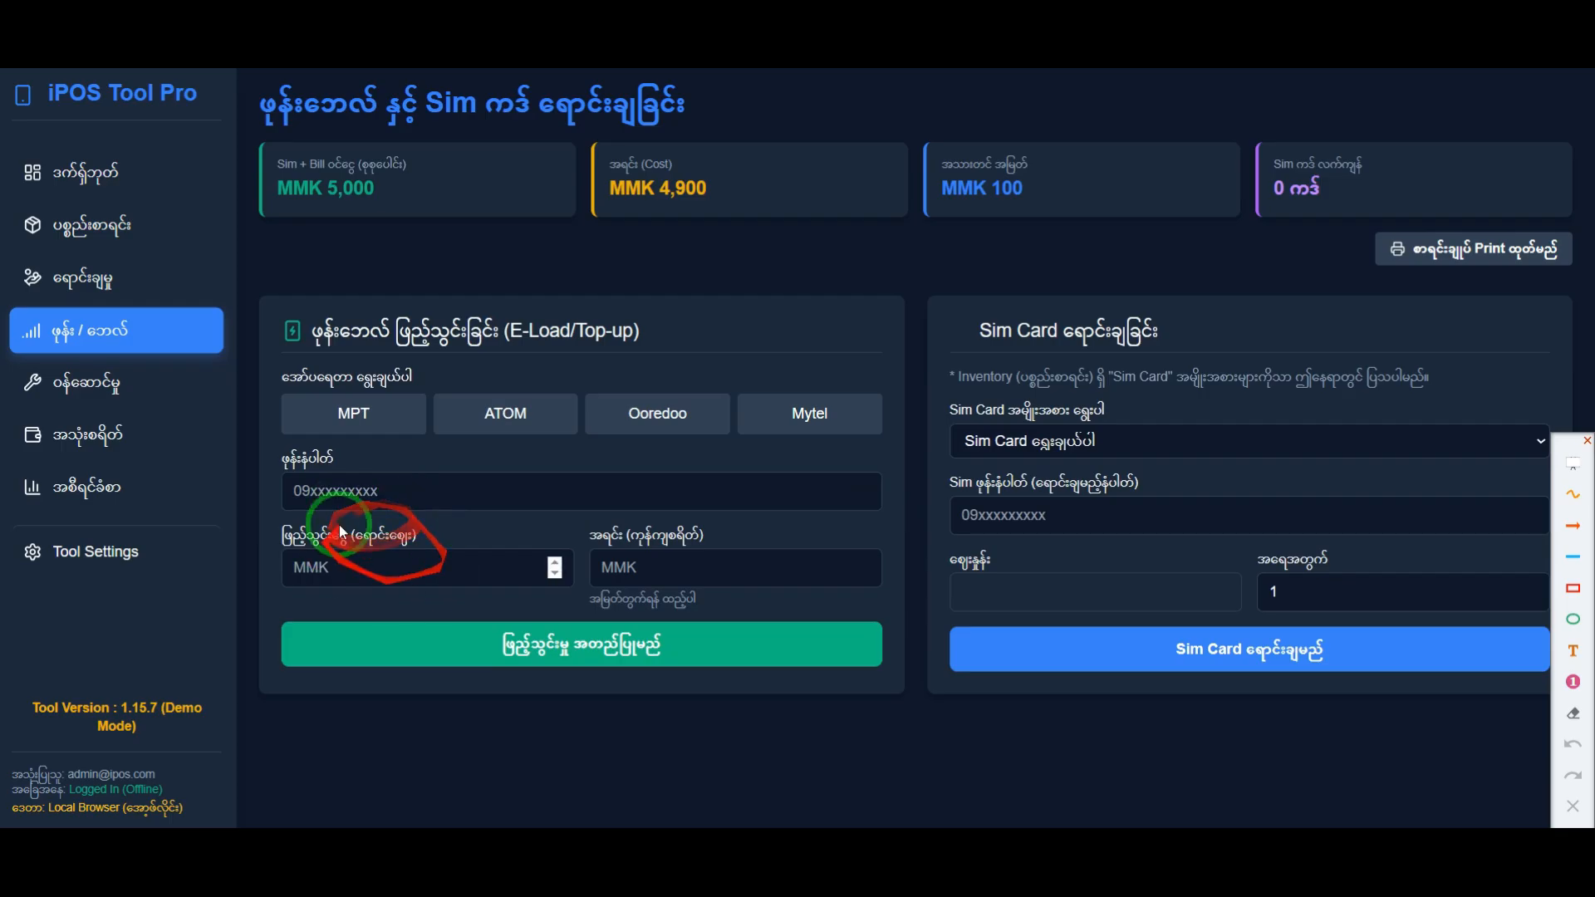
{"action": "left_click_drag", "start_coordinate": [1040, 195], "coordinate": [994, 225]}
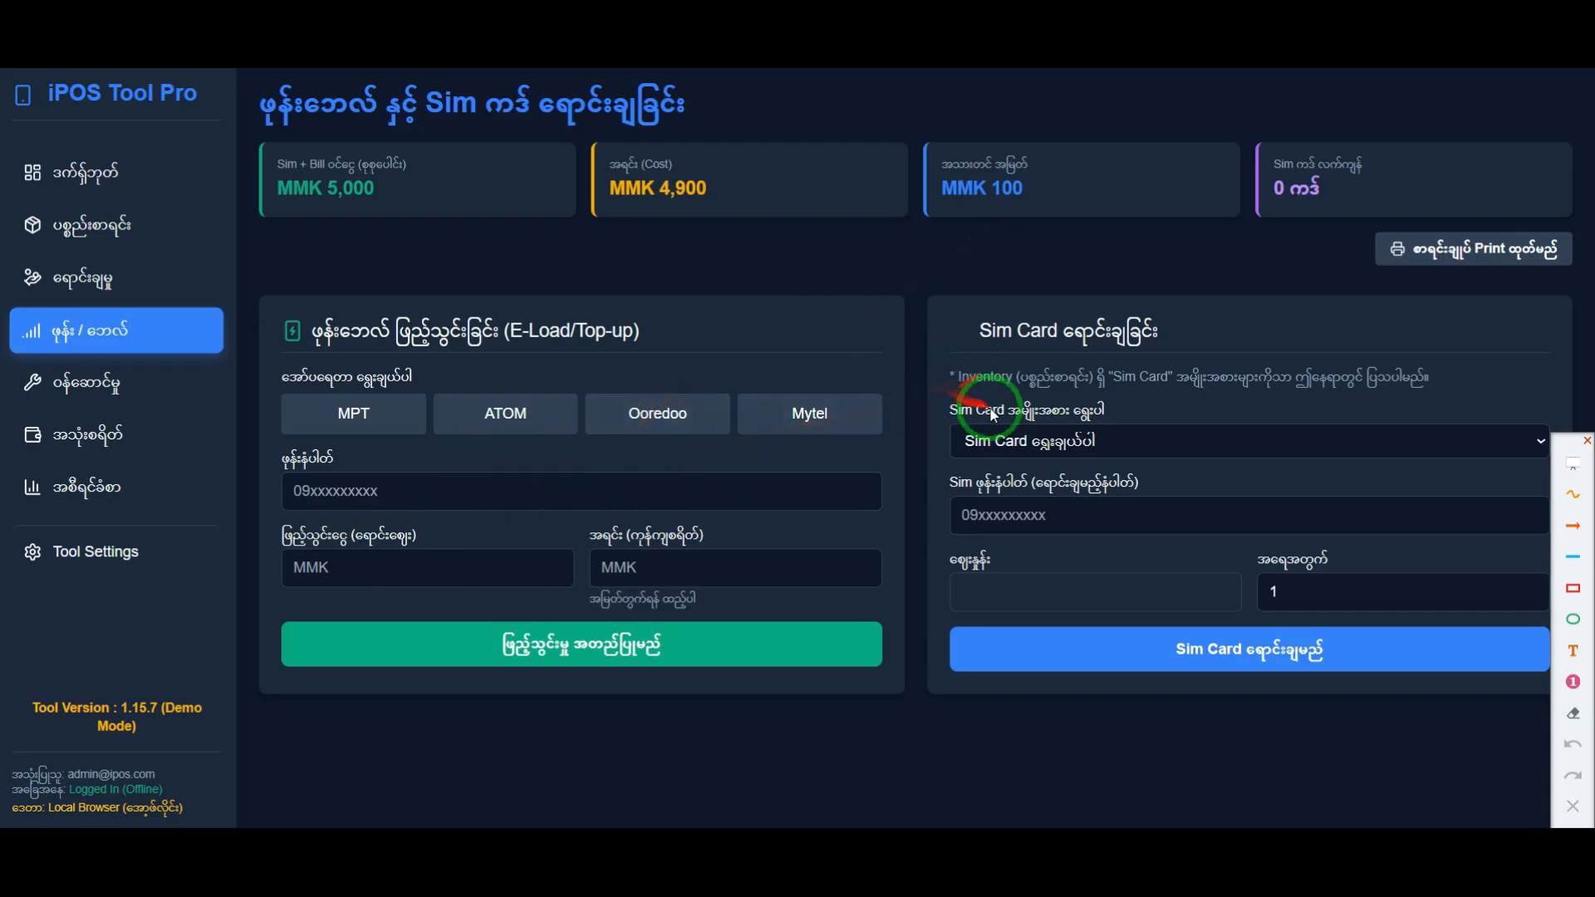
Step: Frame the Sim Card sales form with a red rectangle and remove the frame
{"action": "left_click_drag", "start_coordinate": [1570, 448], "coordinate": [1455, 478]}
{"action": "left_click_drag", "start_coordinate": [1365, 503], "coordinate": [227, 538]}
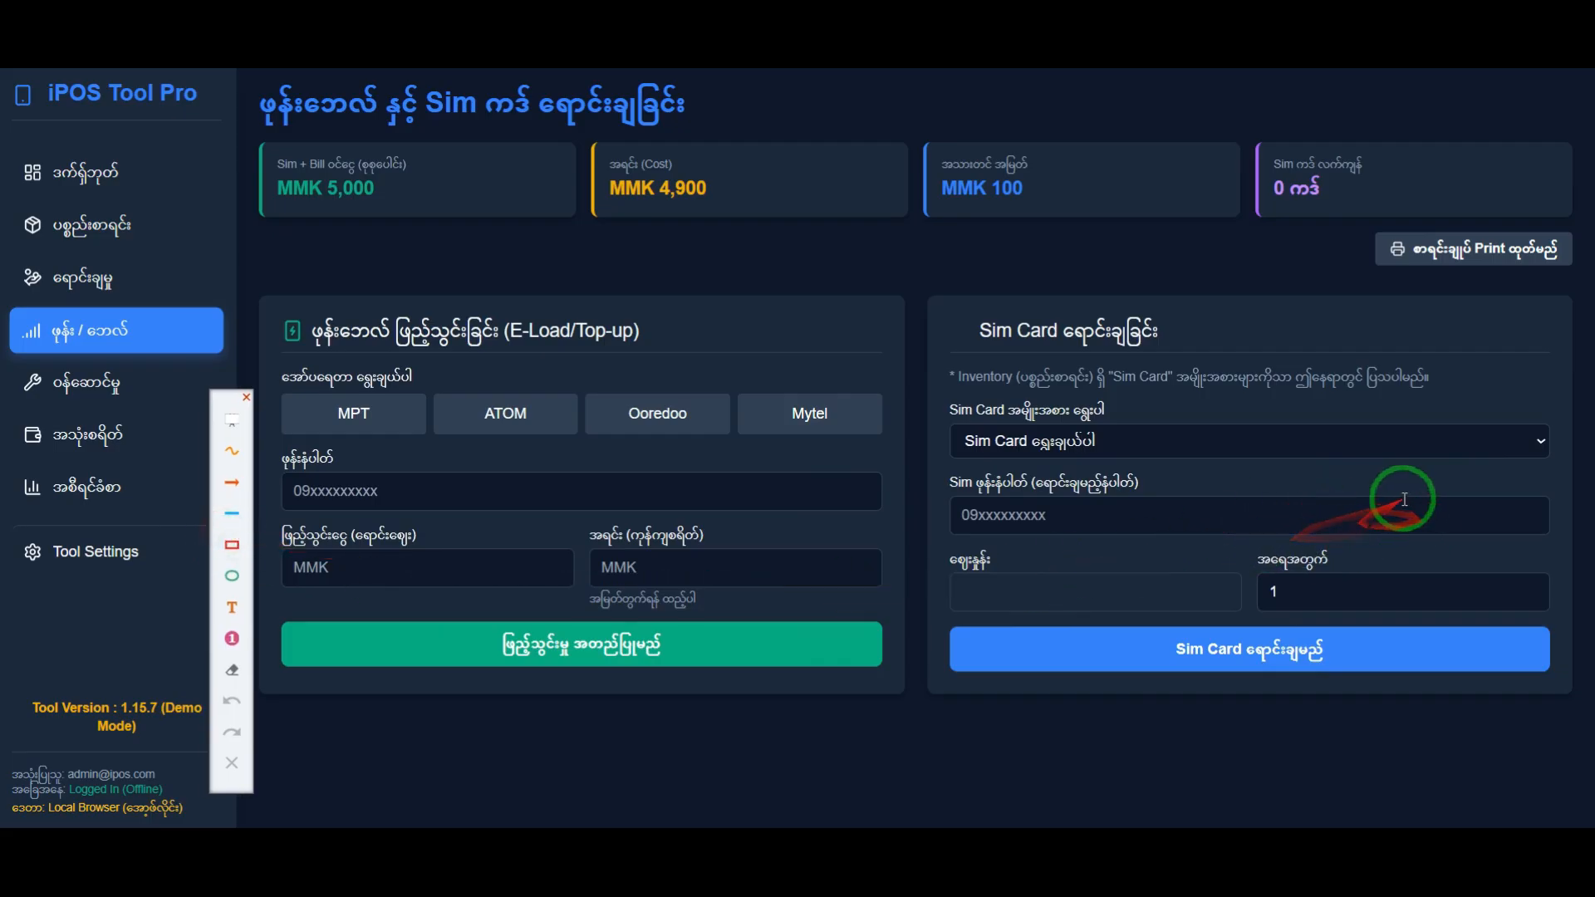
{"action": "left_click", "coordinate": [232, 544]}
{"action": "left_click_drag", "start_coordinate": [922, 274], "coordinate": [1584, 714]}
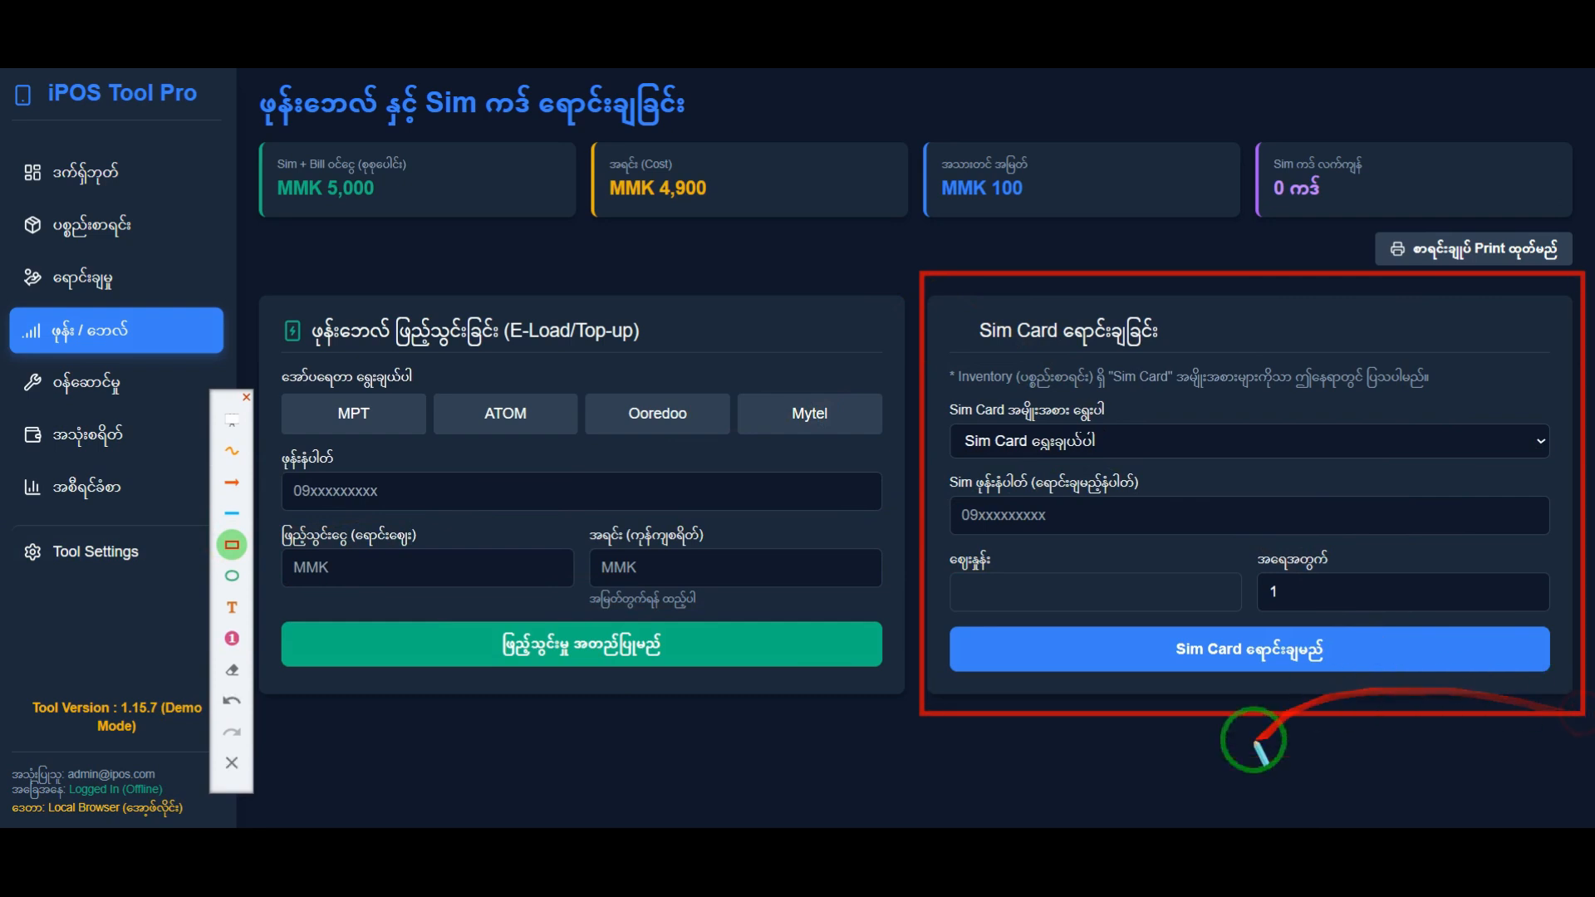
{"action": "left_click", "coordinate": [224, 768]}
Step: Check the available choices for the SIM card type in the Sim Card sales form
{"action": "left_click", "coordinate": [1061, 443]}
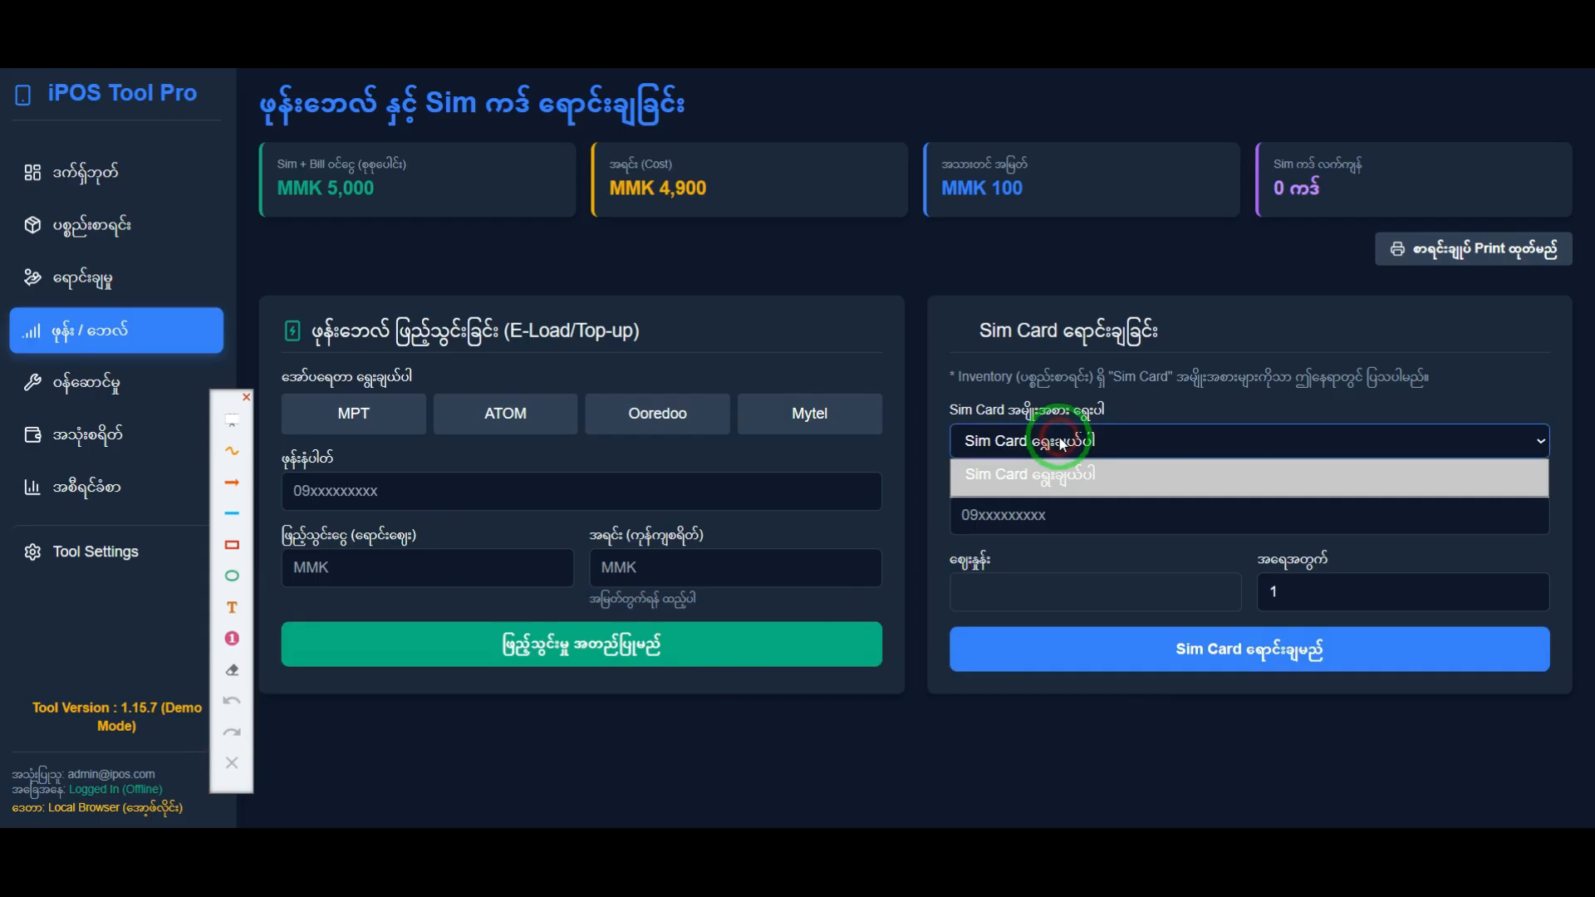
{"action": "left_click", "coordinate": [1034, 511]}
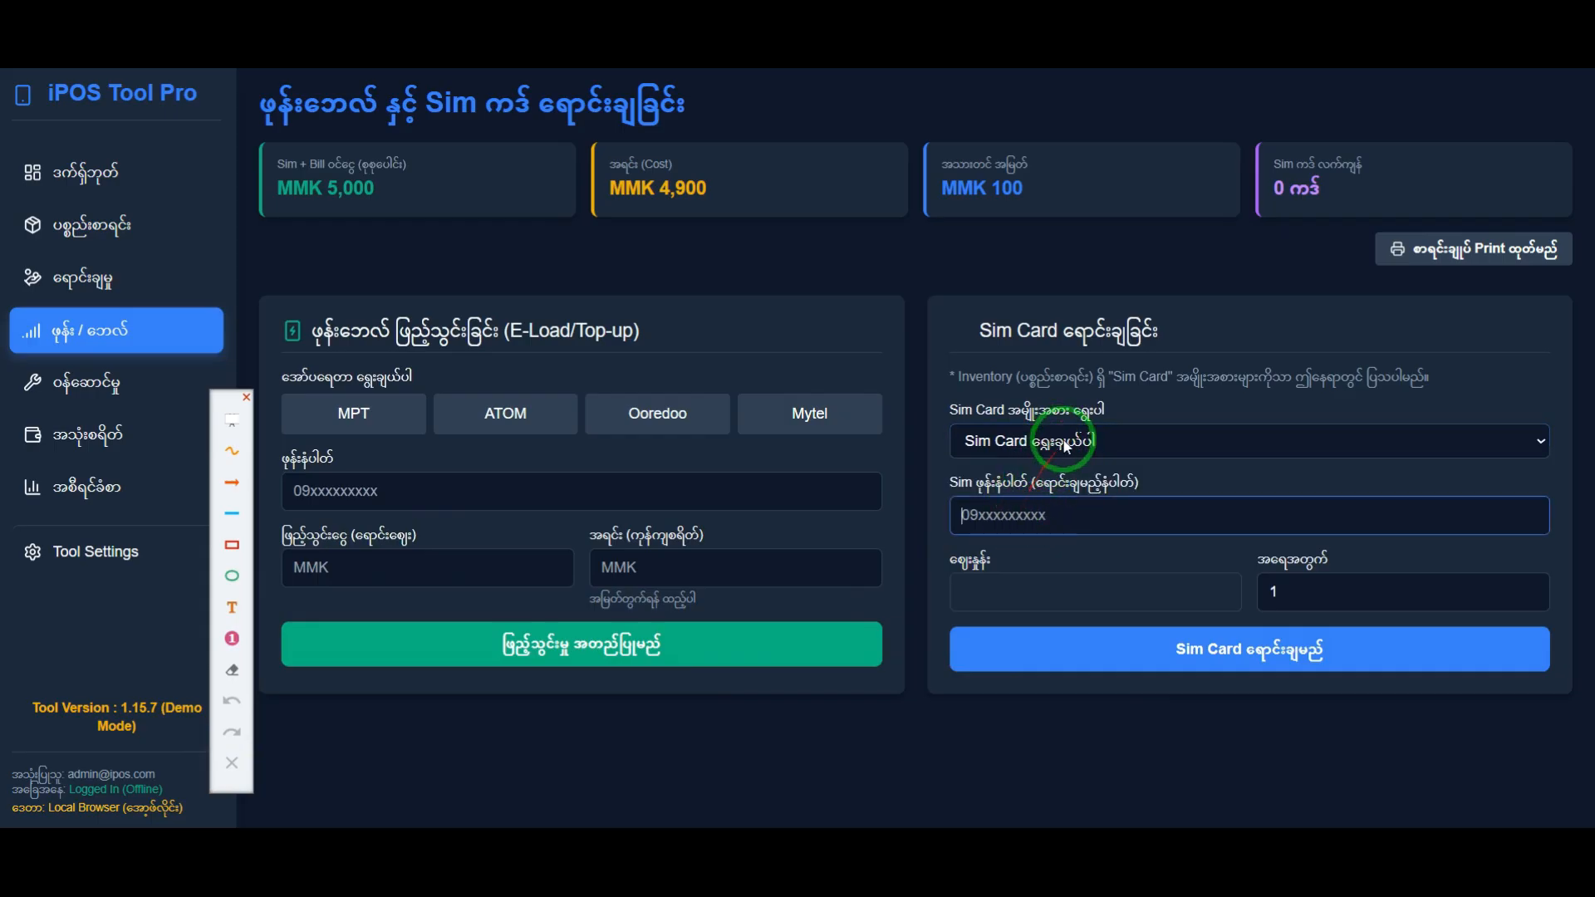
{"action": "left_click", "coordinate": [1066, 447]}
{"action": "left_click", "coordinate": [1093, 492]}
{"action": "left_click", "coordinate": [1005, 523]}
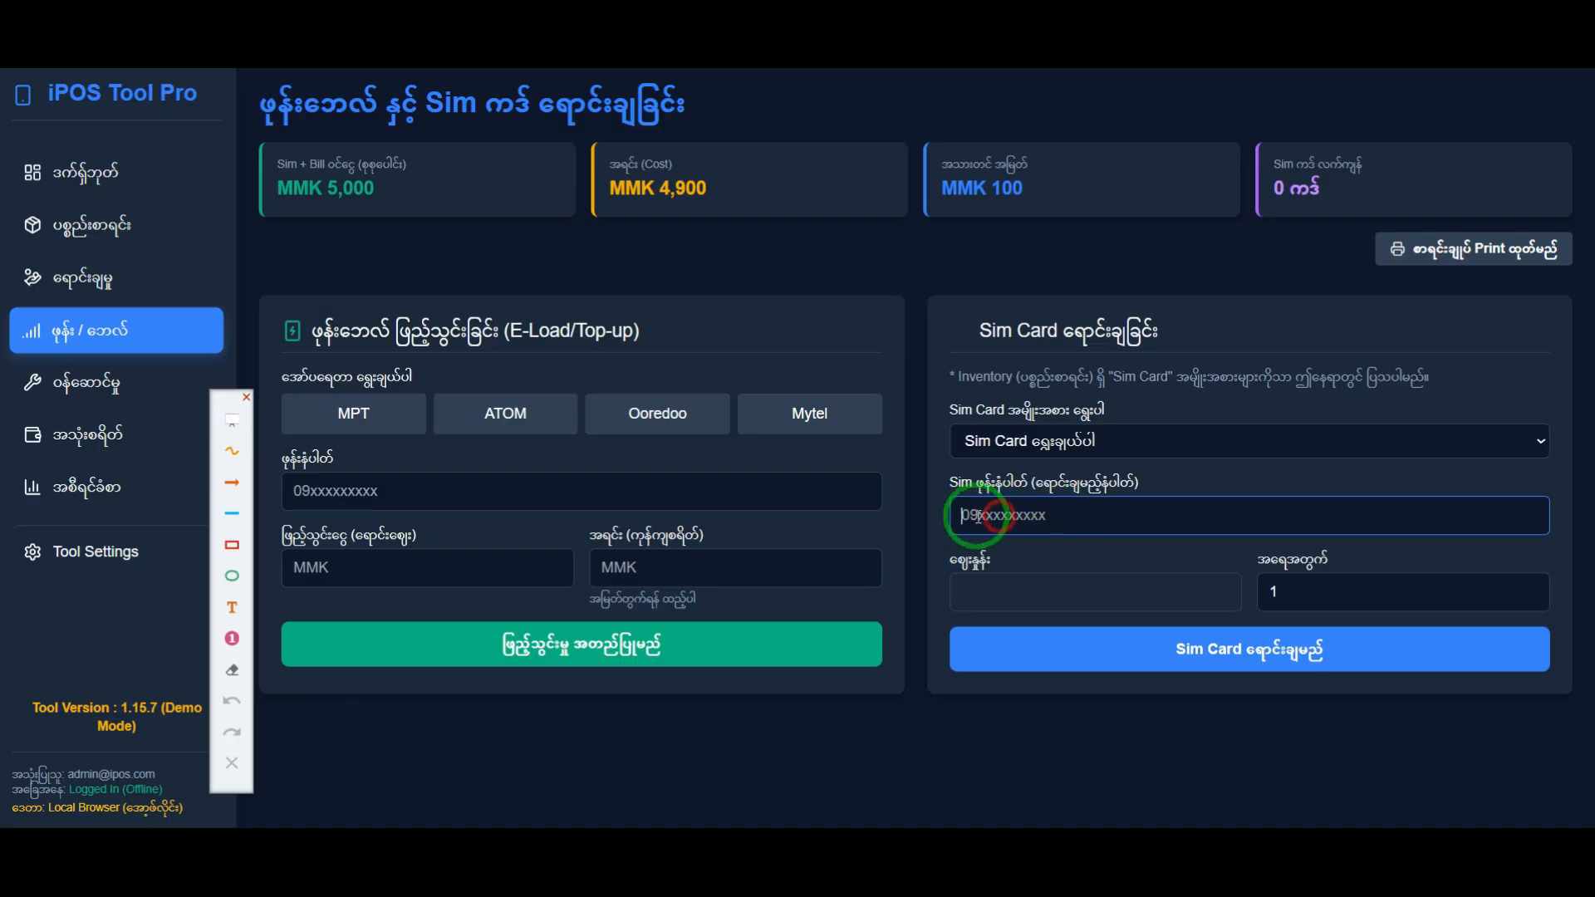
{"action": "left_click", "coordinate": [1099, 434]}
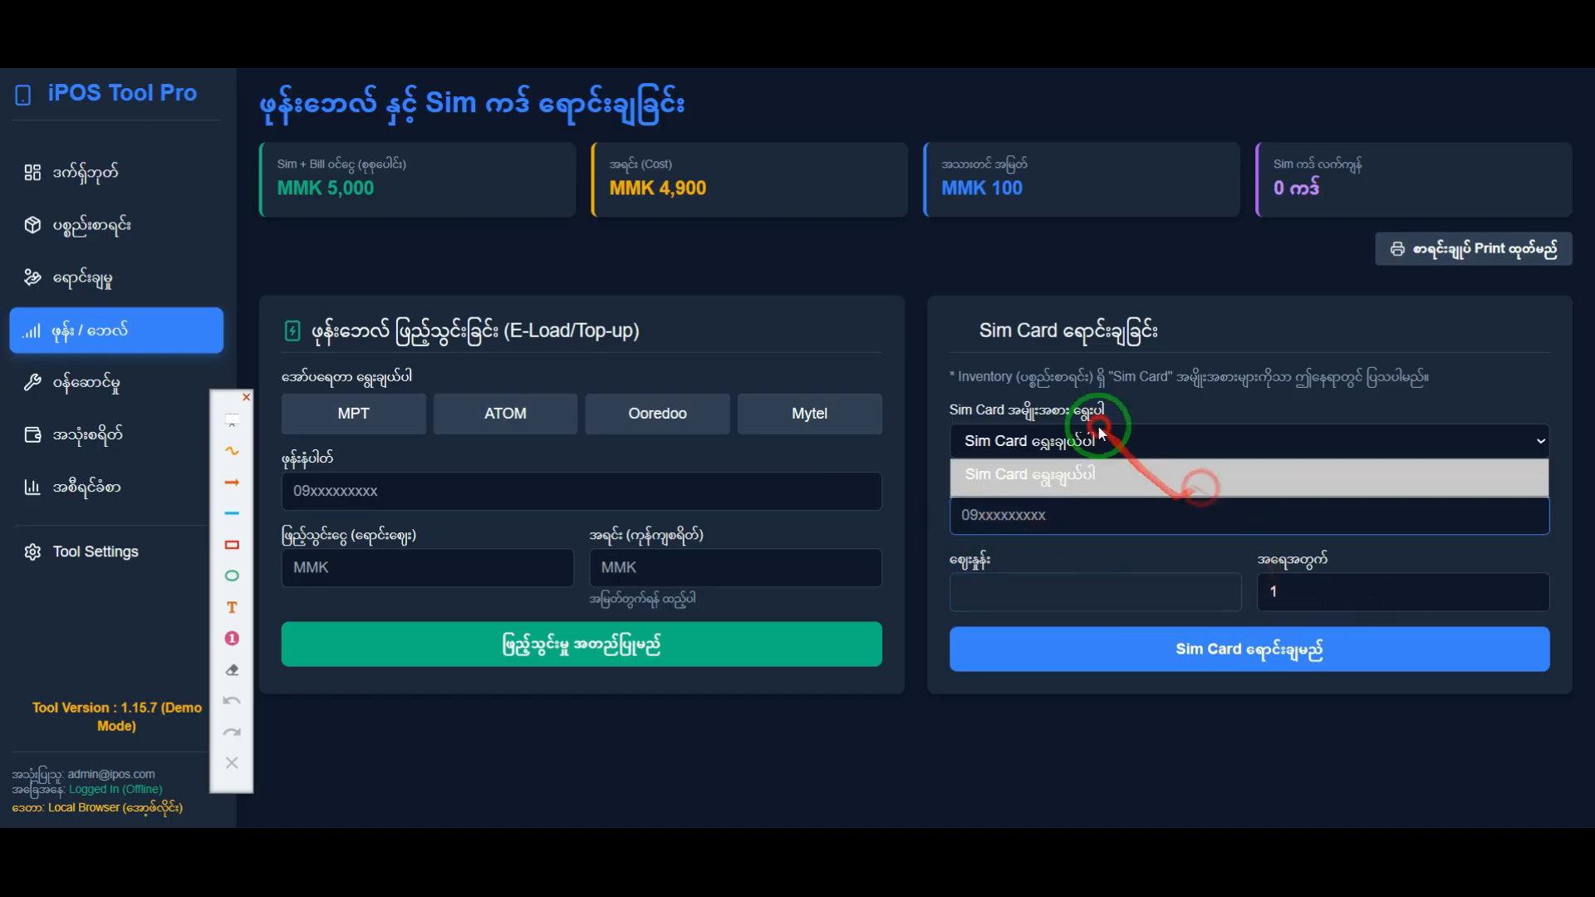
{"action": "left_click", "coordinate": [1018, 519]}
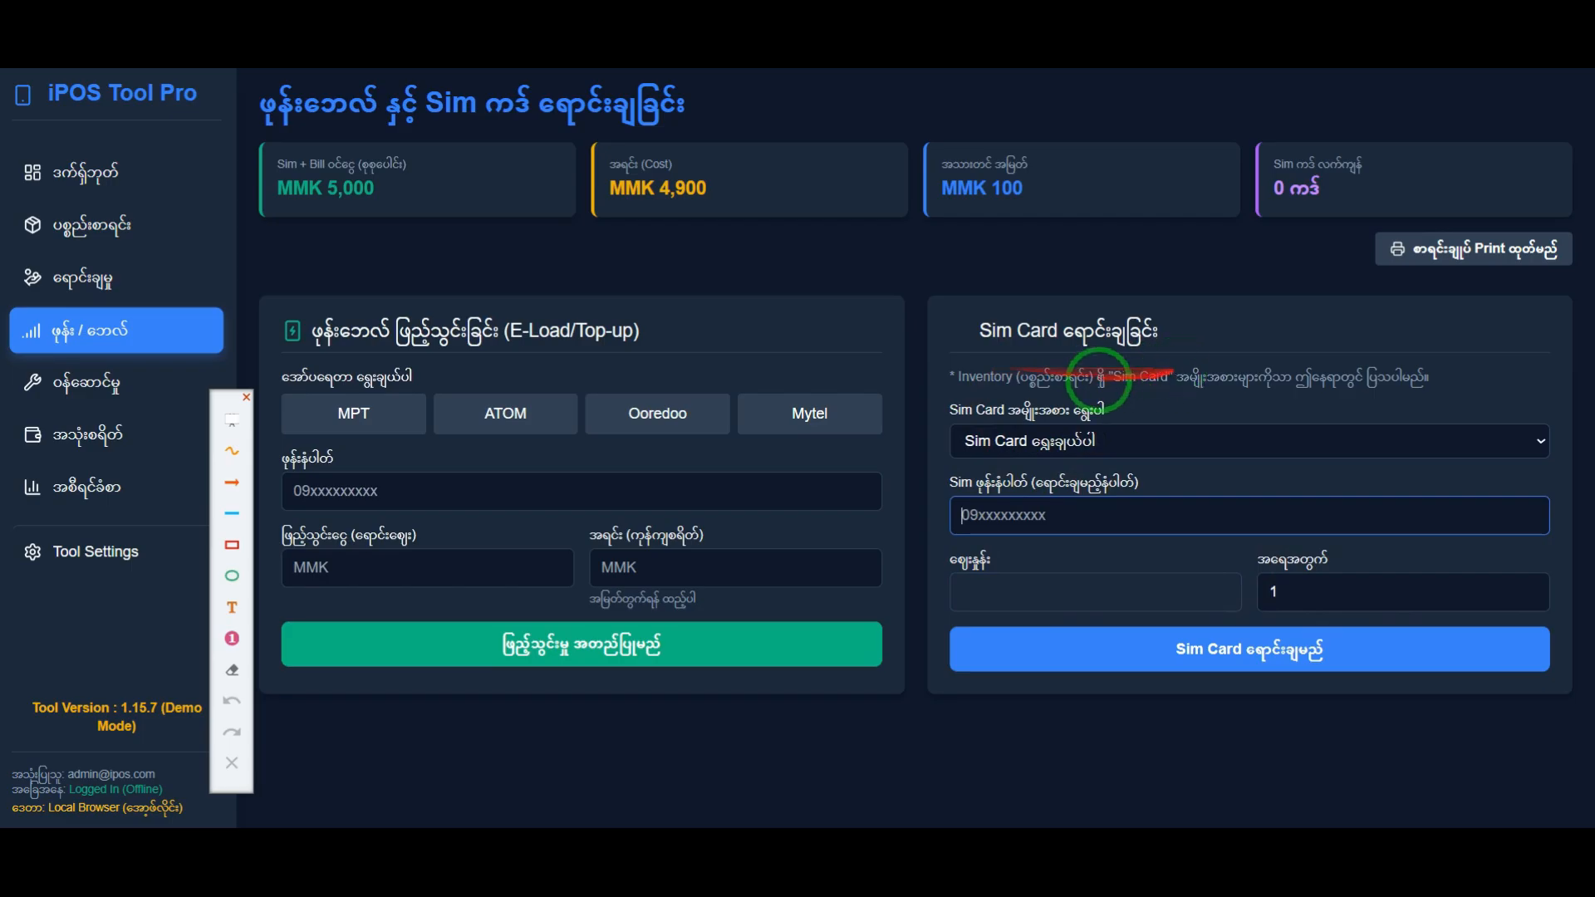
Step: Highlight the note about Inventory "Sim Card" items in the Sim Card sales form and clear the highlight
{"action": "left_click_drag", "start_coordinate": [950, 377], "coordinate": [1419, 369]}
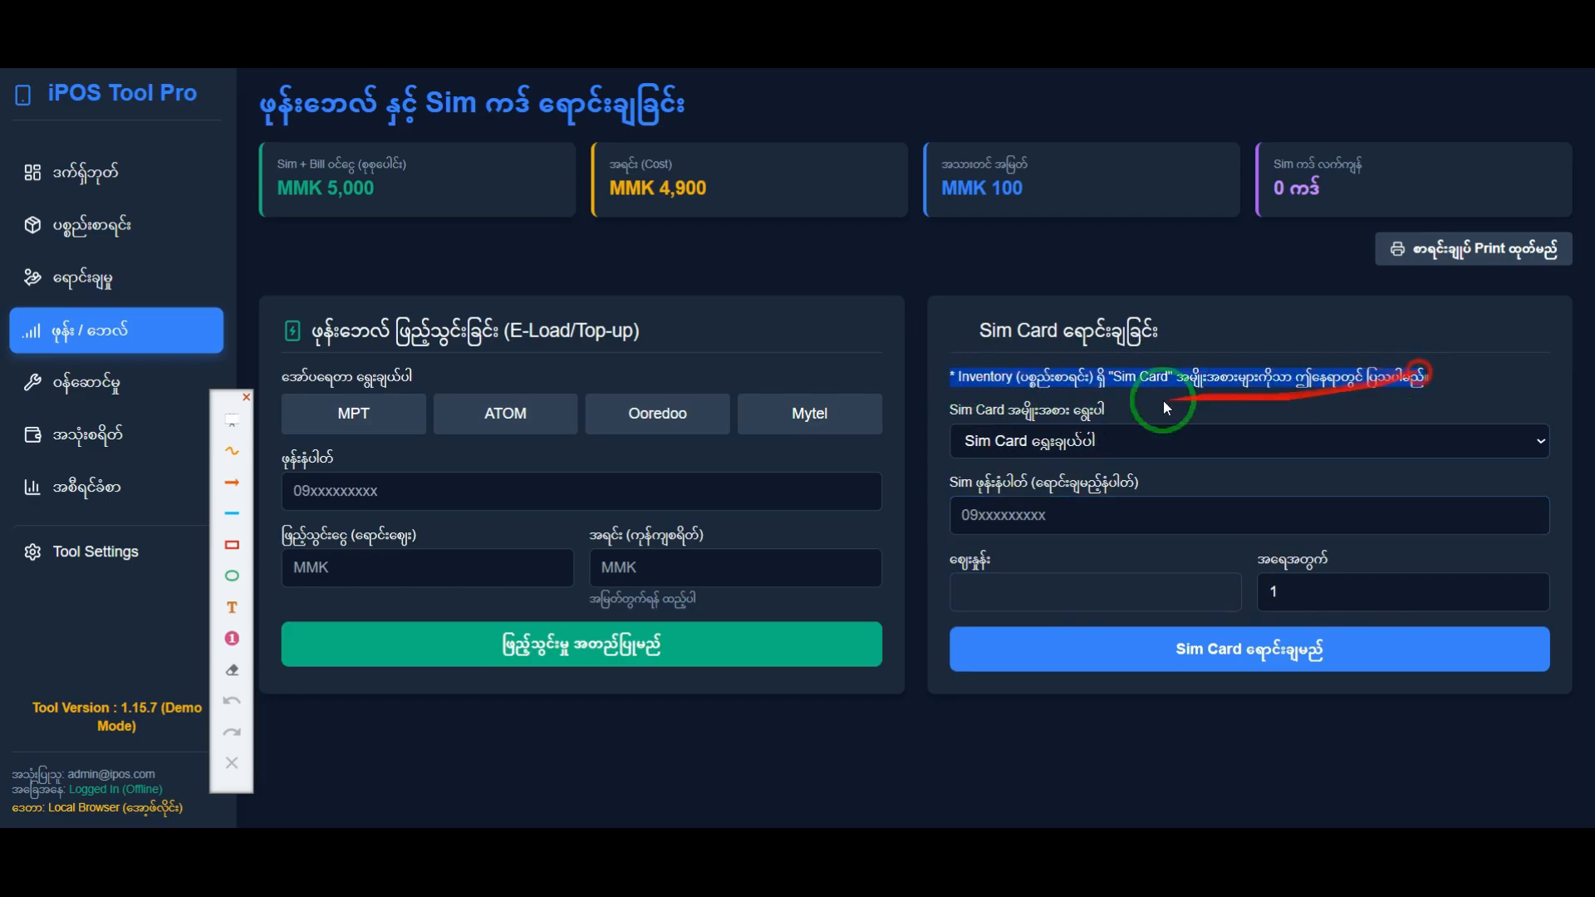
{"action": "left_click", "coordinate": [982, 388]}
{"action": "left_click_drag", "start_coordinate": [970, 376], "coordinate": [1413, 376]}
{"action": "left_click", "coordinate": [1416, 382]}
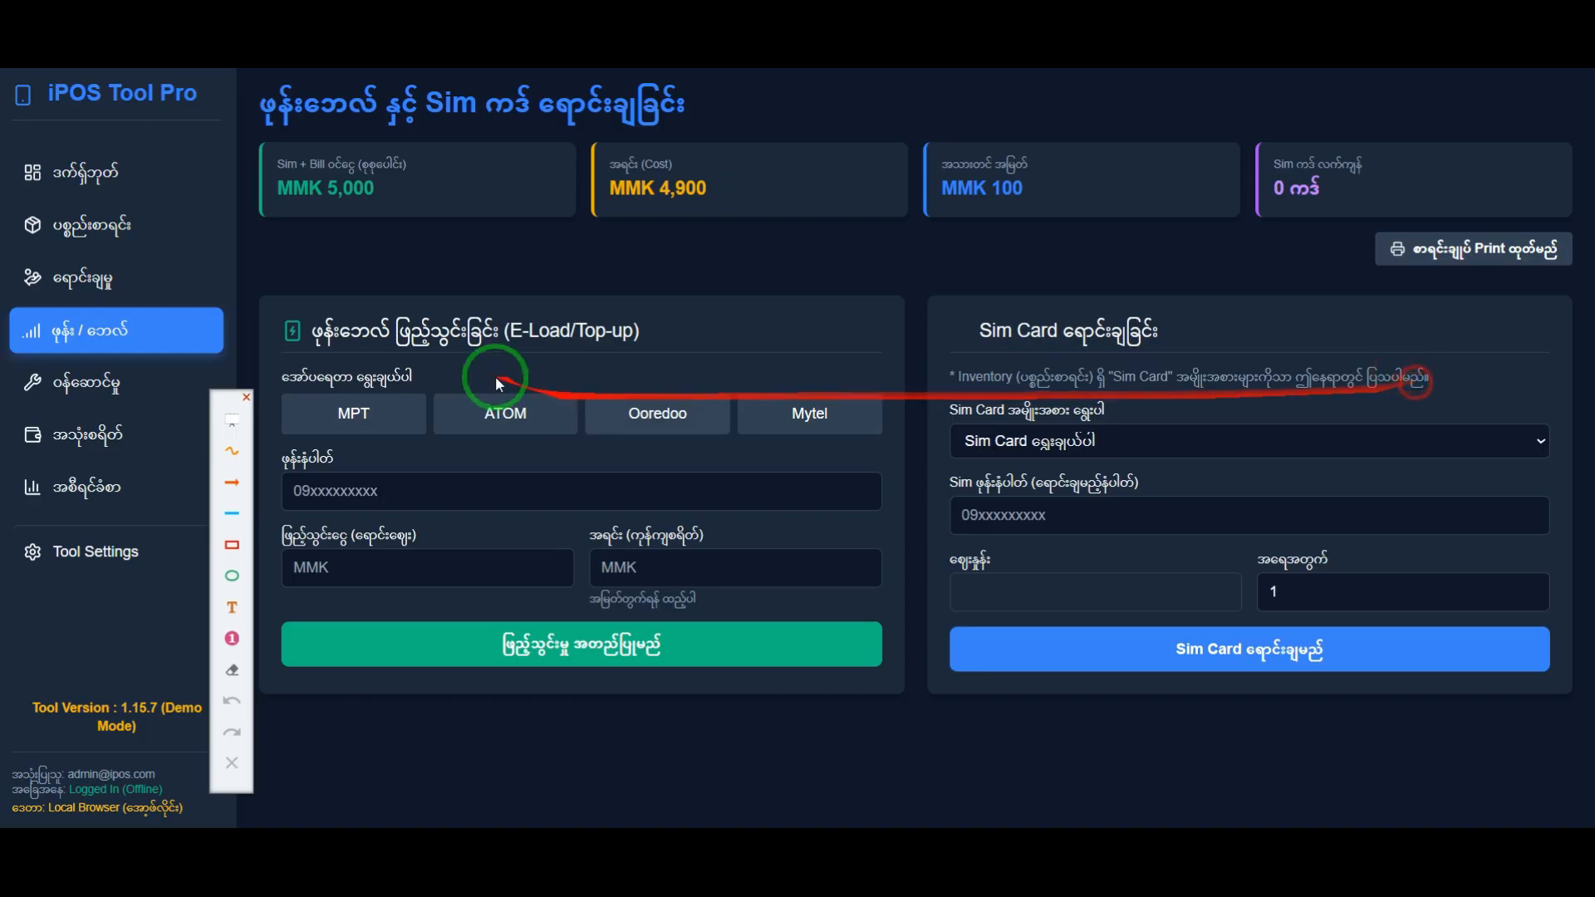
Step: Open the inventory page and look over the categories of the listed items
{"action": "left_click", "coordinate": [108, 236]}
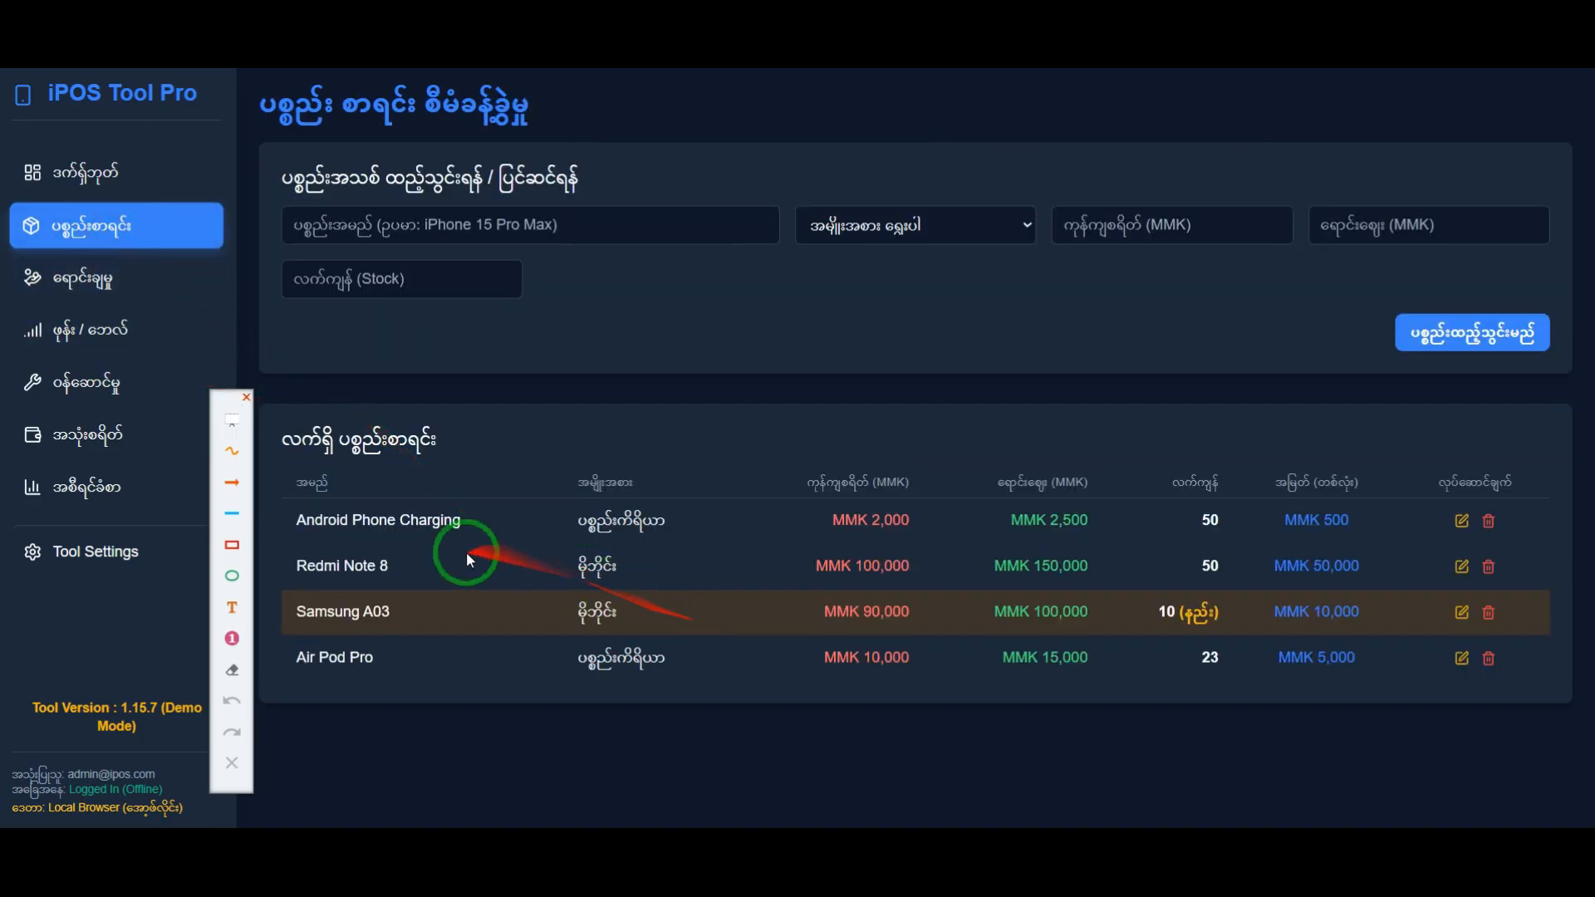
{"action": "mouse_move", "coordinate": [559, 563]}
{"action": "left_mouse_down"}
{"action": "mouse_move", "coordinate": [611, 564]}
{"action": "mouse_move", "coordinate": [615, 517]}
{"action": "left_mouse_up"}
{"action": "left_click", "coordinate": [665, 648]}
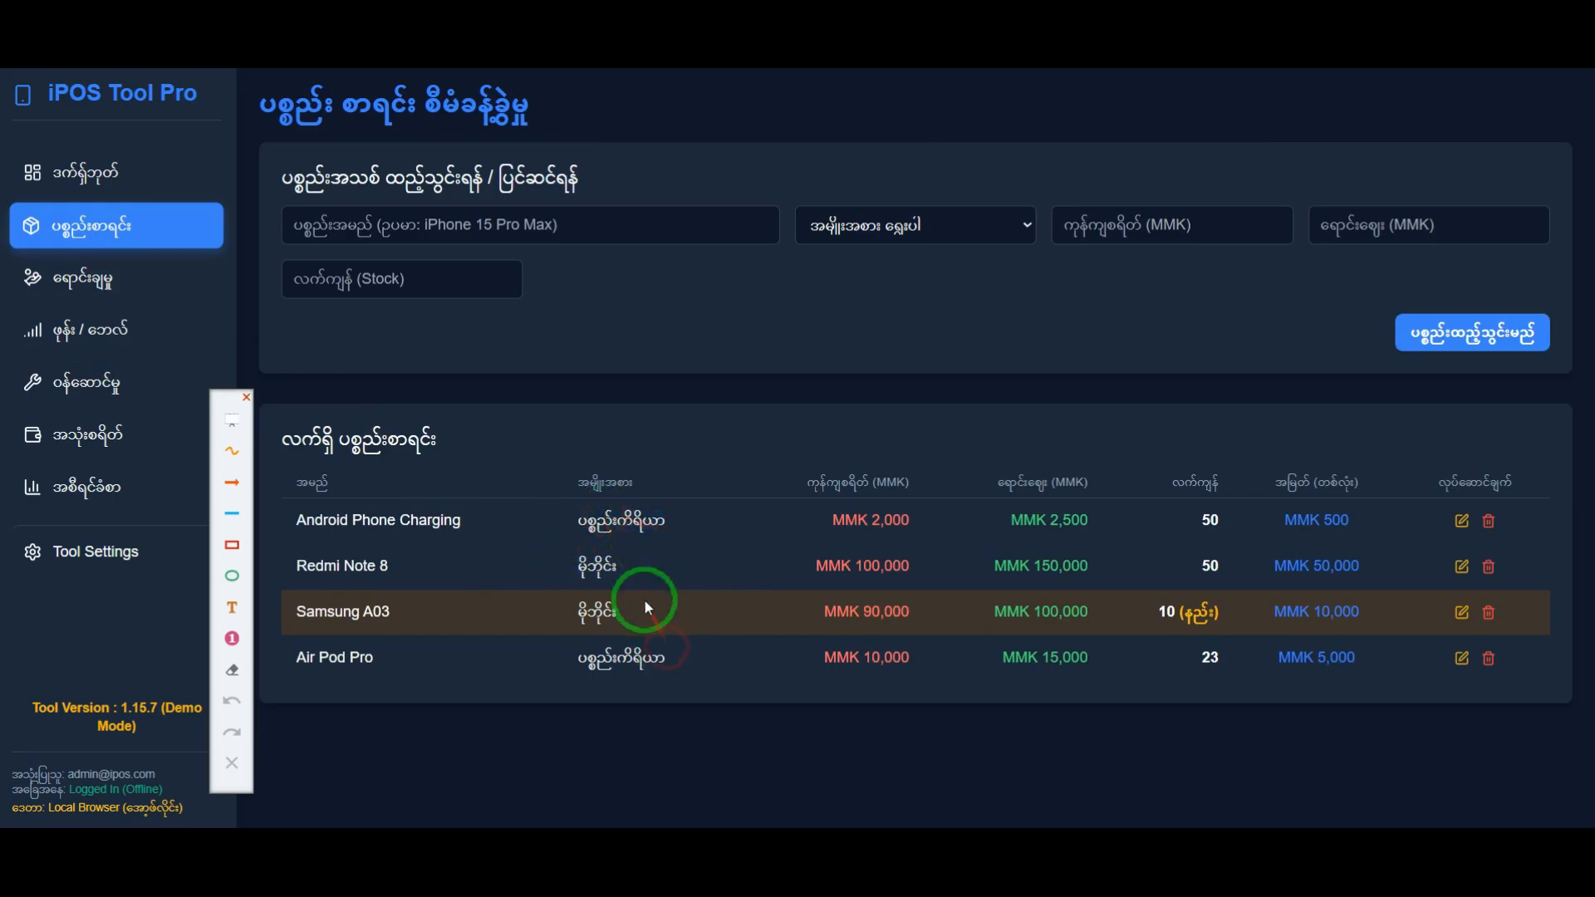
Step: Add the inventory item MPT SIM CARD with category Sim Card, cost 1000 MMK, selling price 1500 MMK and stock 30
{"action": "left_click", "coordinate": [482, 223]}
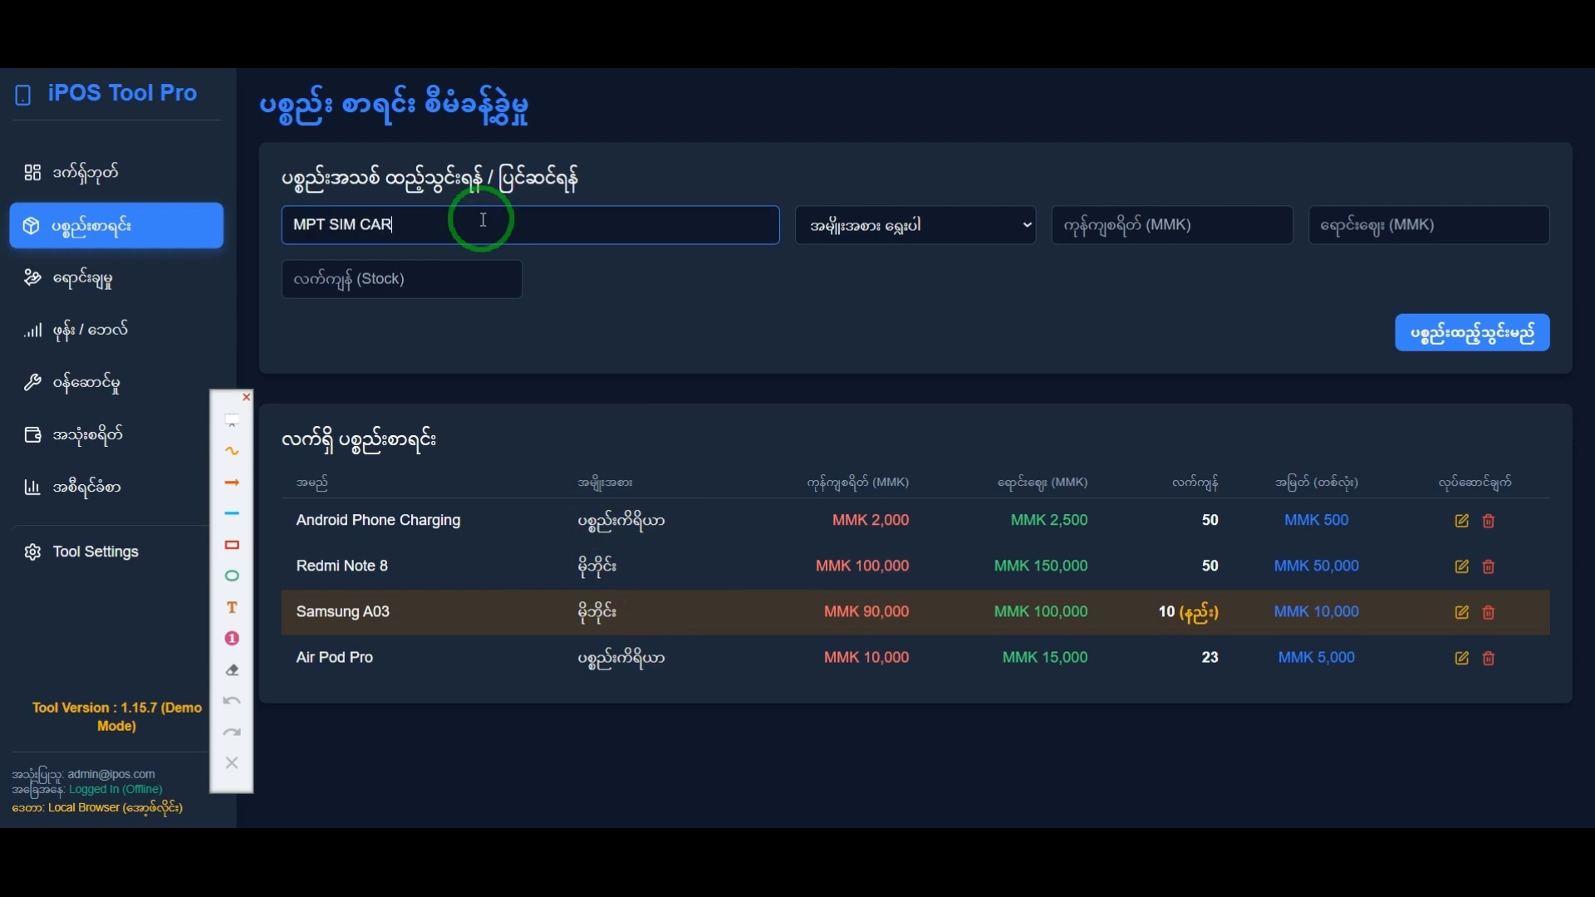
{"action": "type", "text": "MPT SIM CARD"}
{"action": "left_click", "coordinate": [941, 234]}
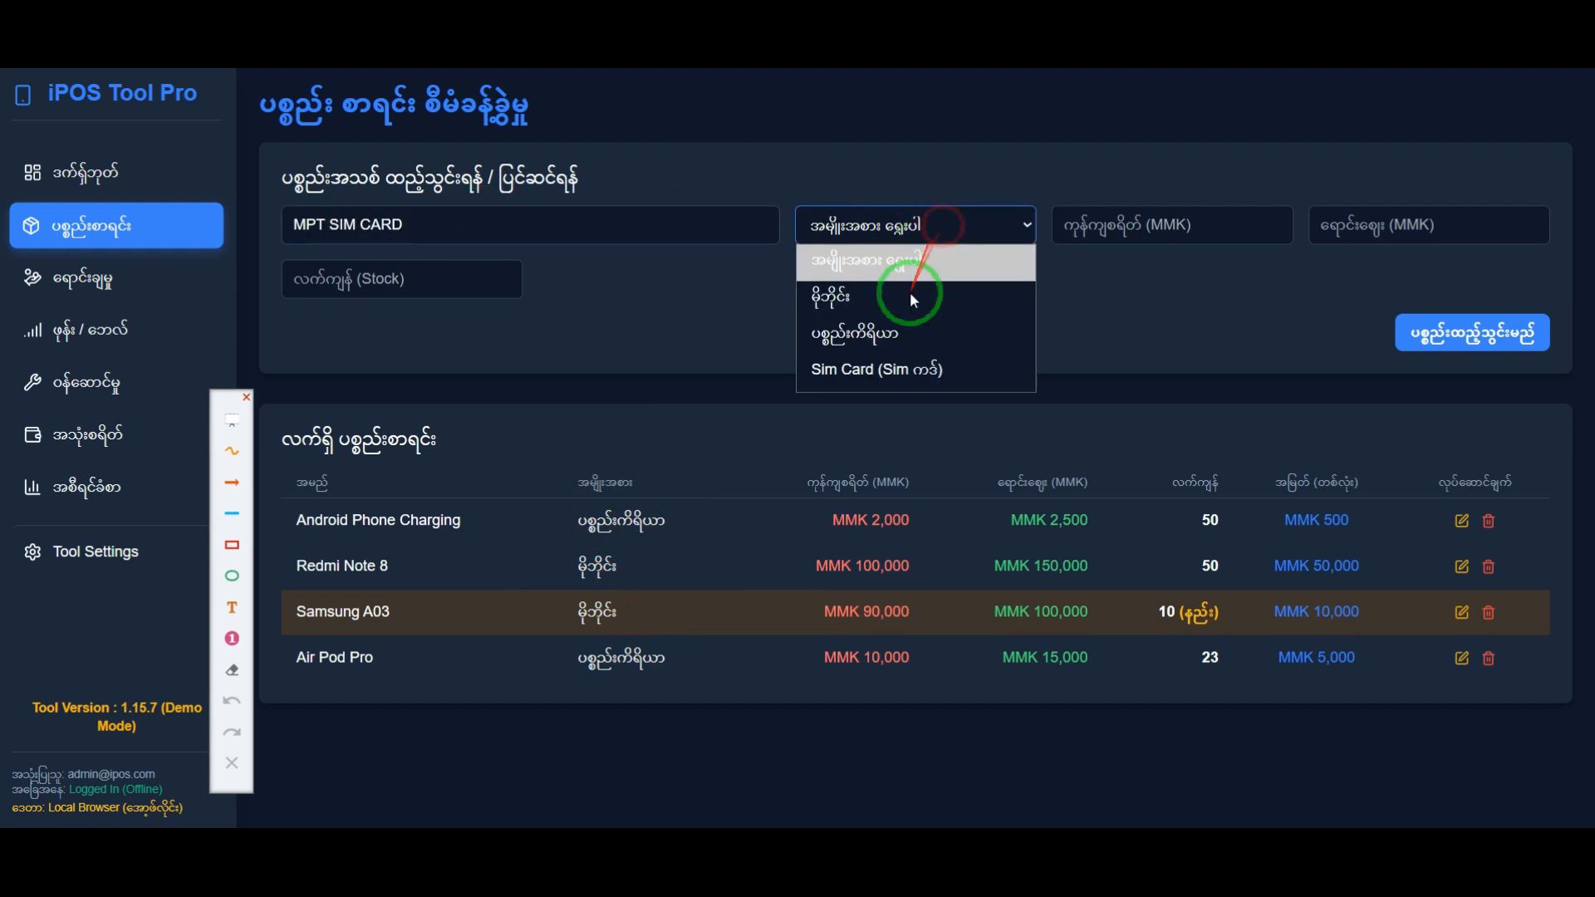
{"action": "left_click", "coordinate": [880, 368]}
{"action": "left_click", "coordinate": [1121, 220]}
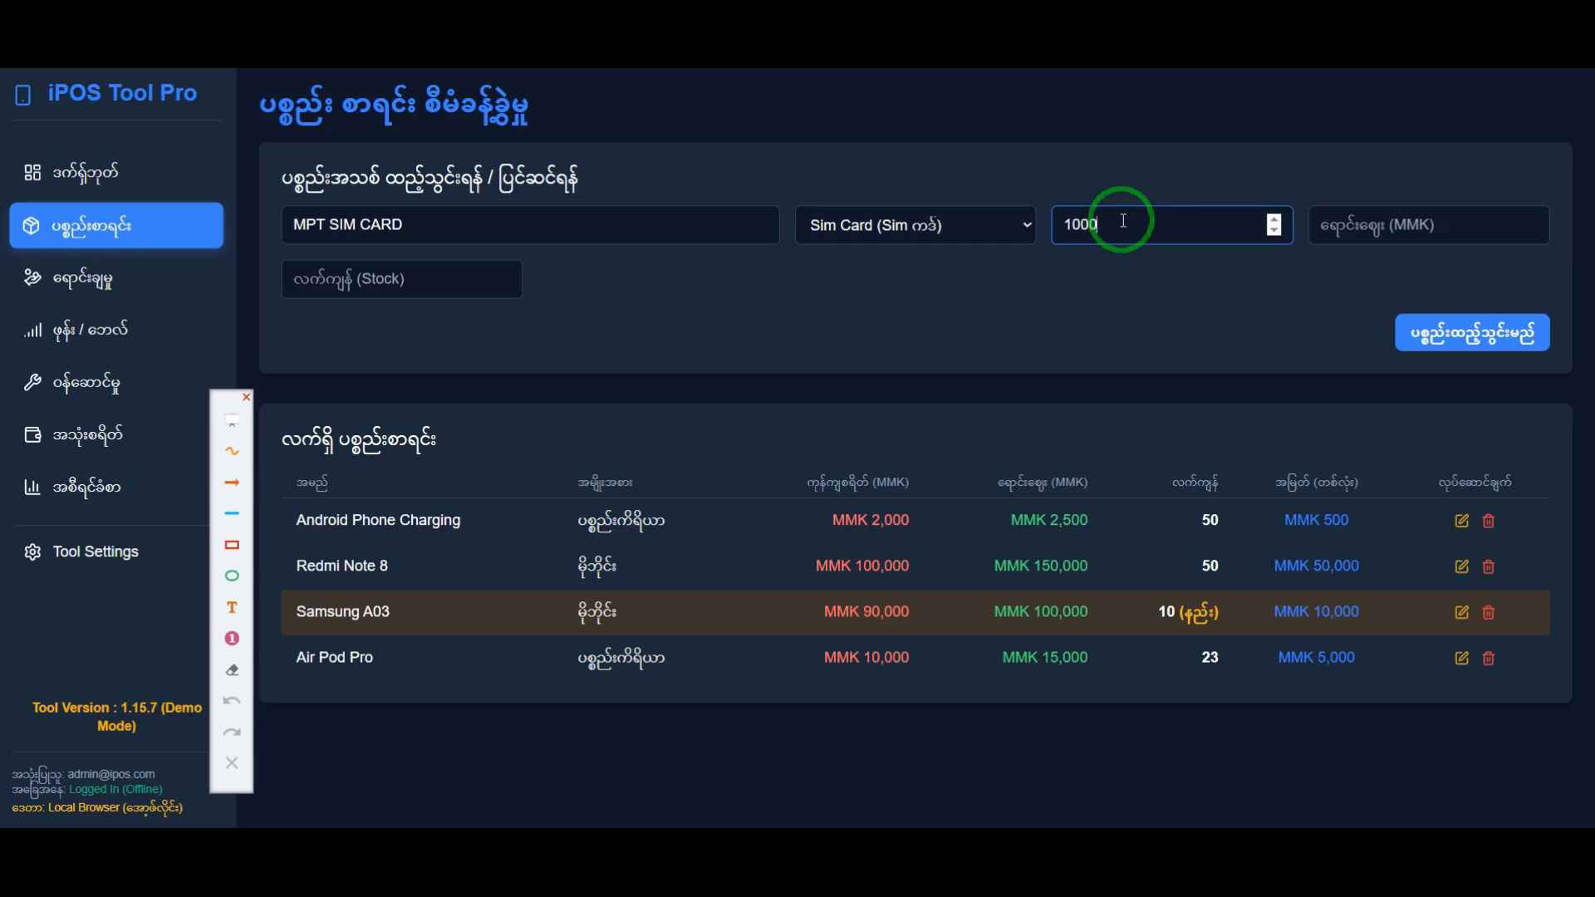
{"action": "left_click", "coordinate": [1385, 224]}
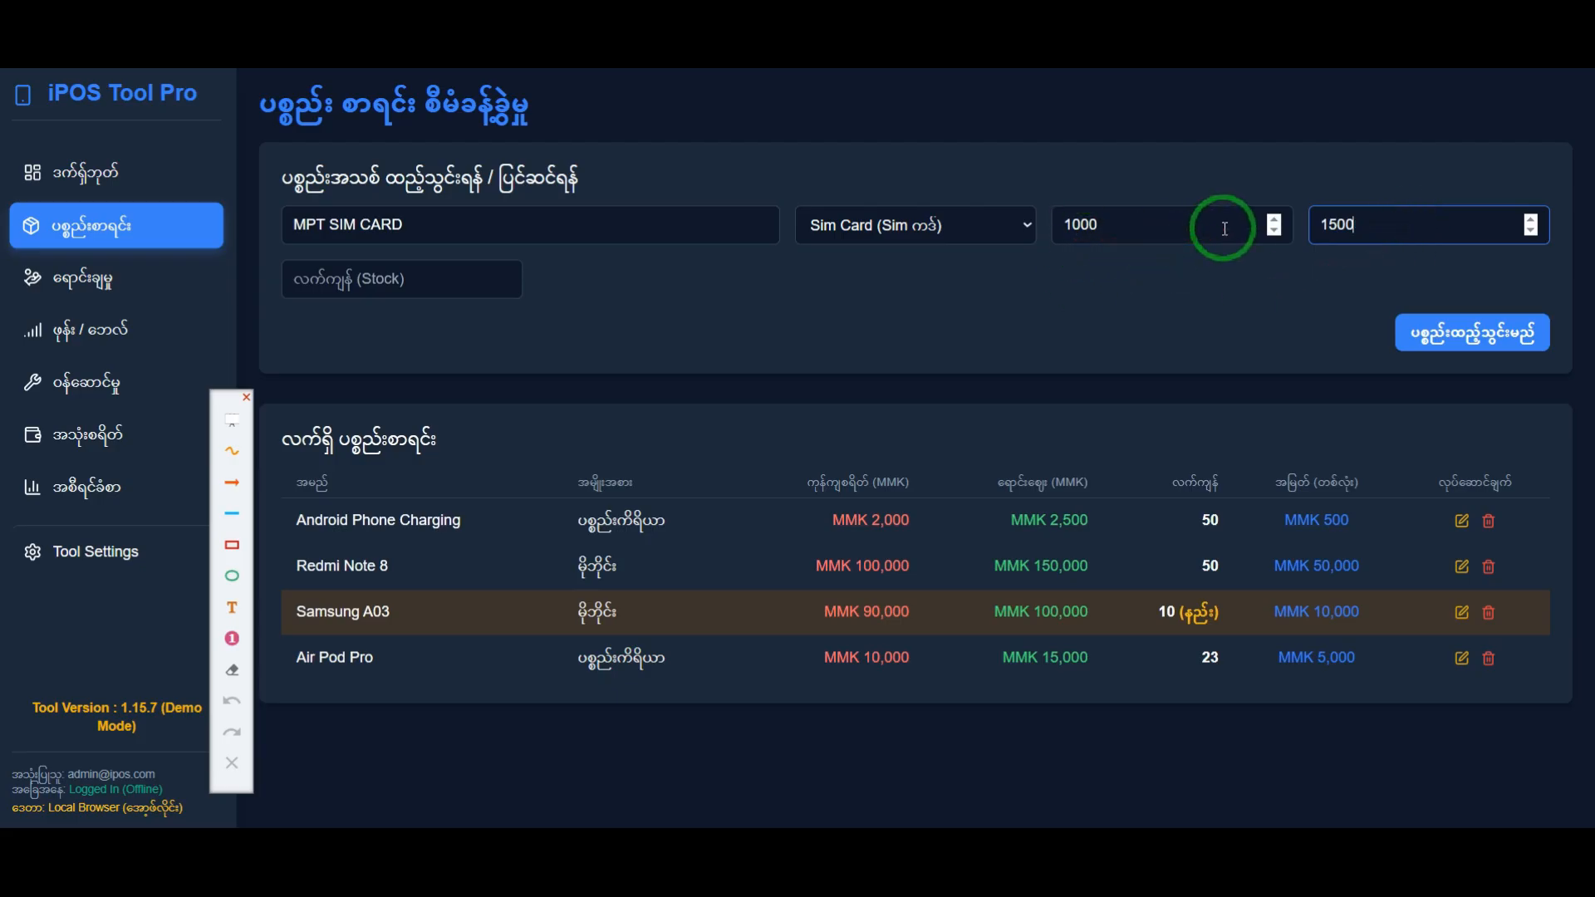
{"action": "left_click", "coordinate": [1149, 302]}
{"action": "left_click", "coordinate": [407, 292]}
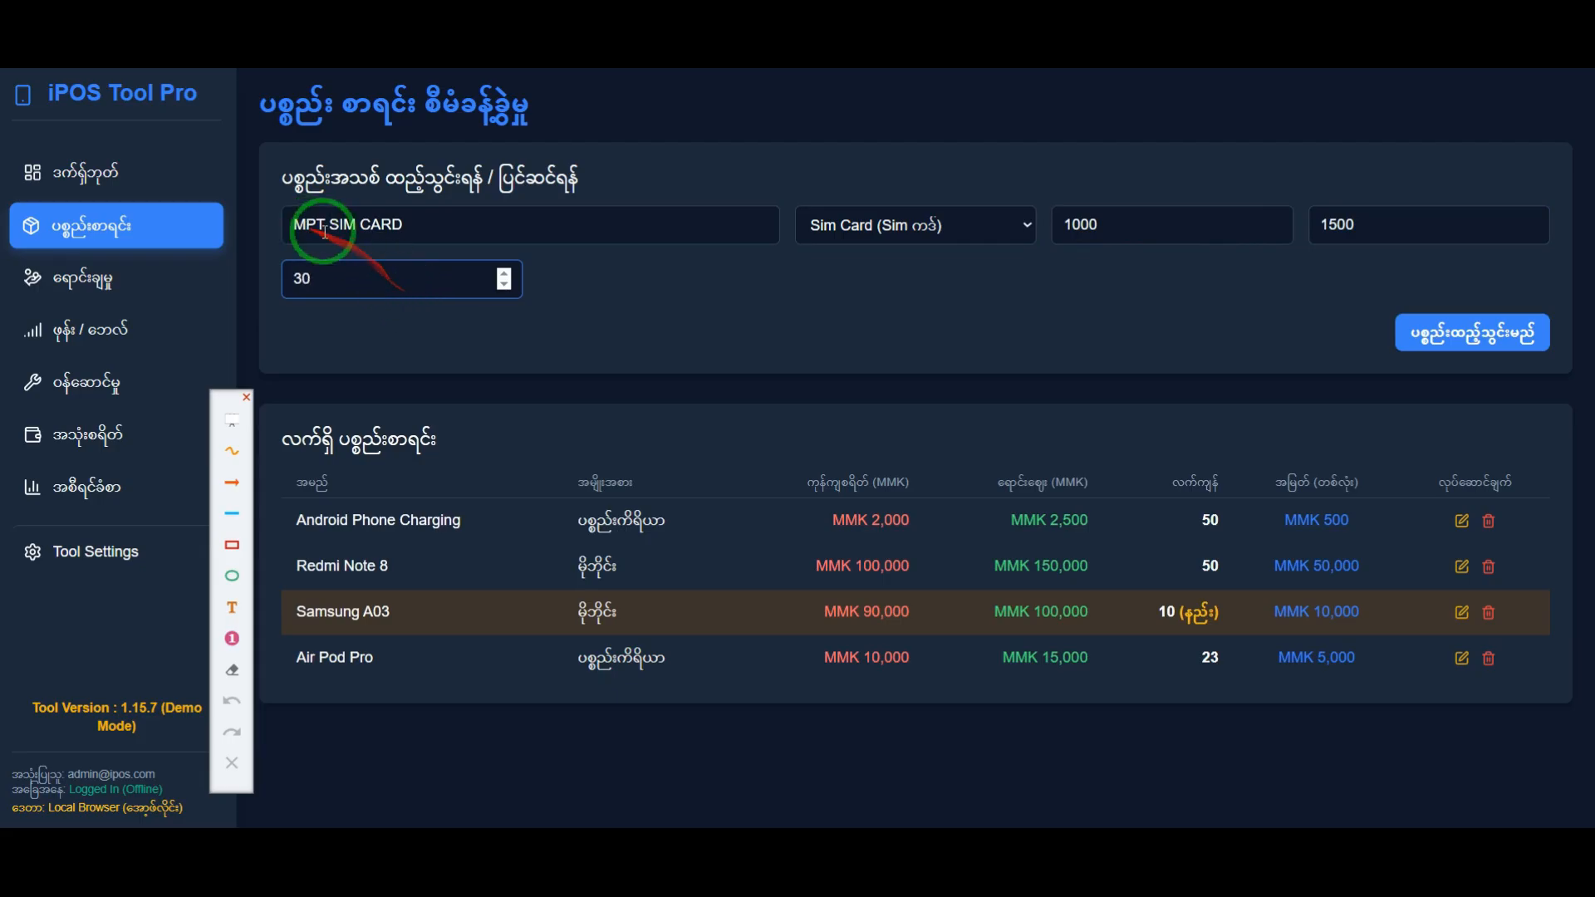
{"action": "left_click", "coordinate": [1462, 342]}
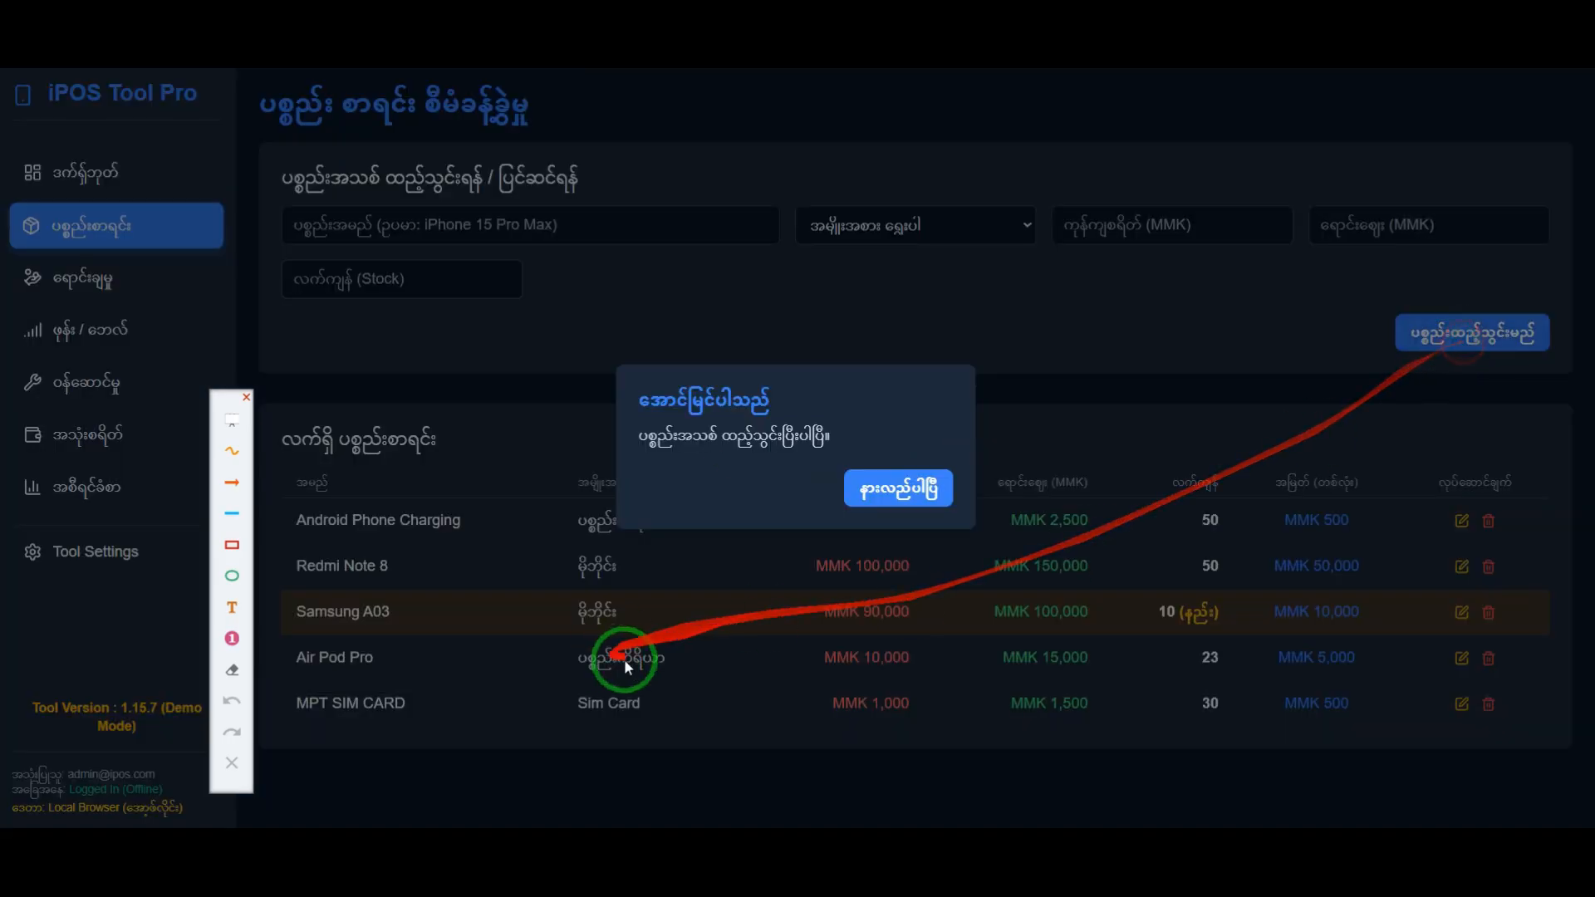
{"action": "left_click", "coordinate": [905, 488]}
Step: Fill in the inventory item Mytel with category Sim Card, cost 1000 MMK, selling price 1500 MMK and stock 30, and try to add it
{"action": "left_click", "coordinate": [432, 226]}
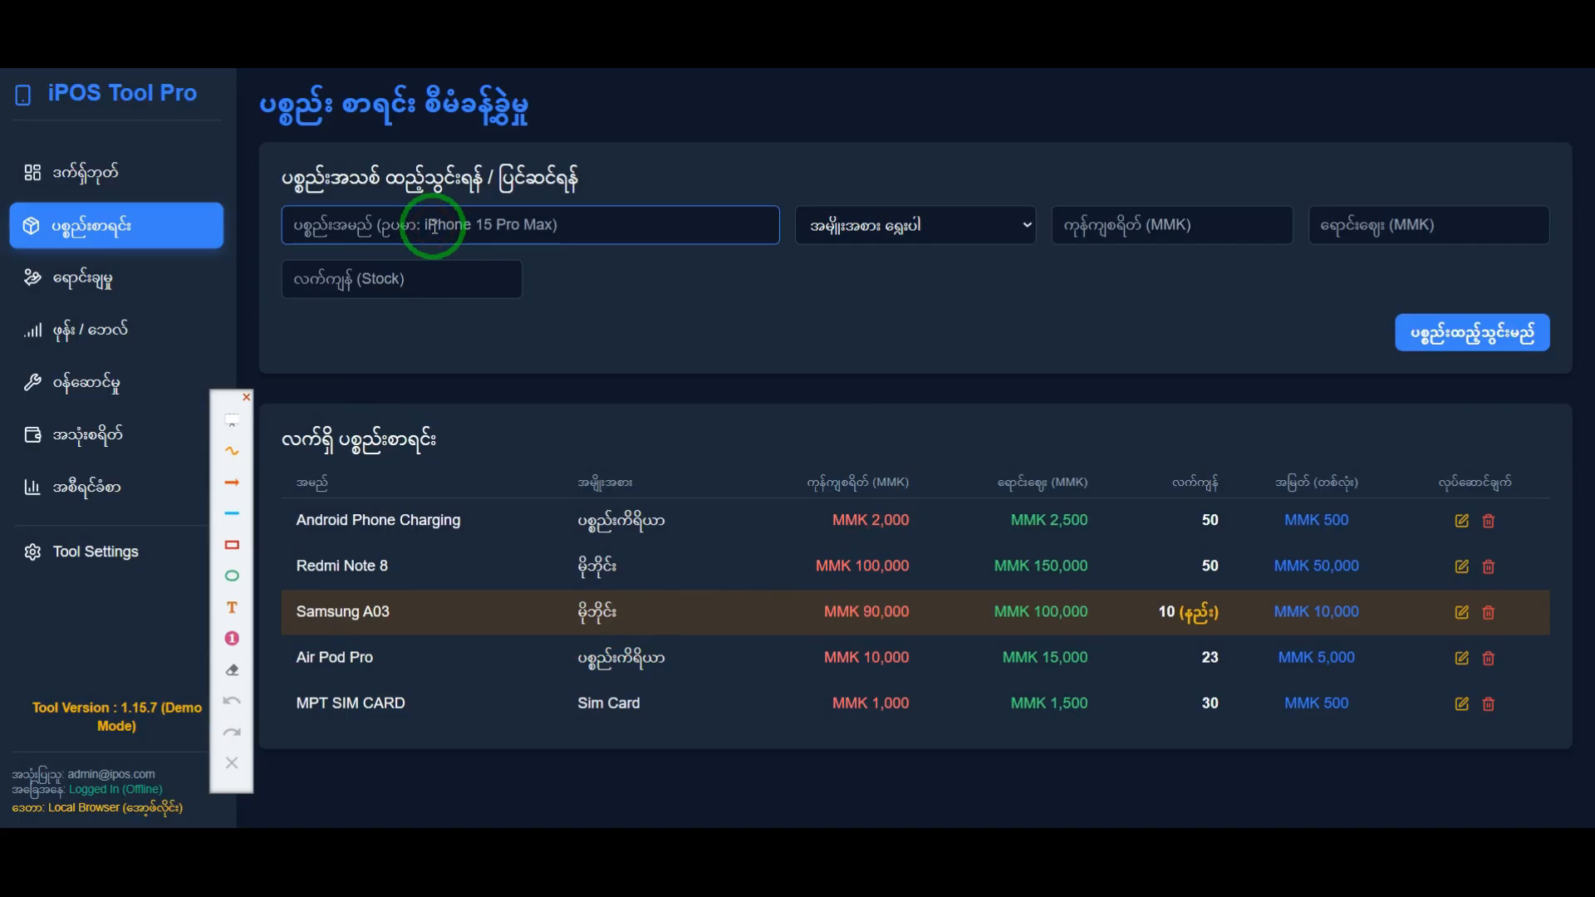
{"action": "key", "text": "Tab"}
{"action": "left_click", "coordinate": [873, 248]}
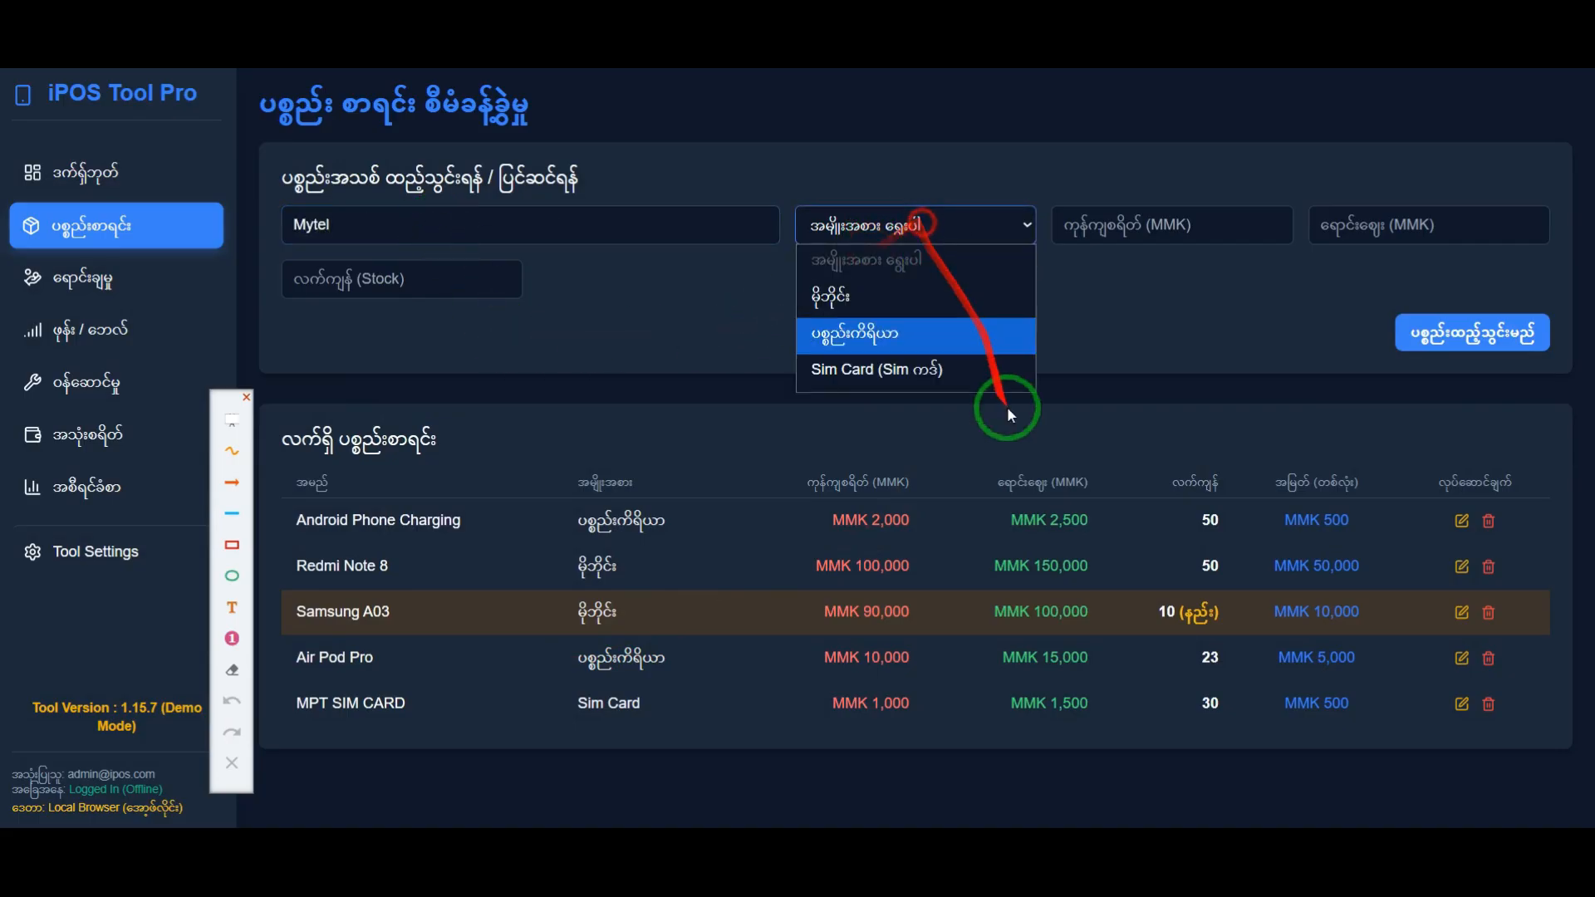
{"action": "left_click", "coordinate": [998, 380]}
{"action": "left_click", "coordinate": [1134, 208]}
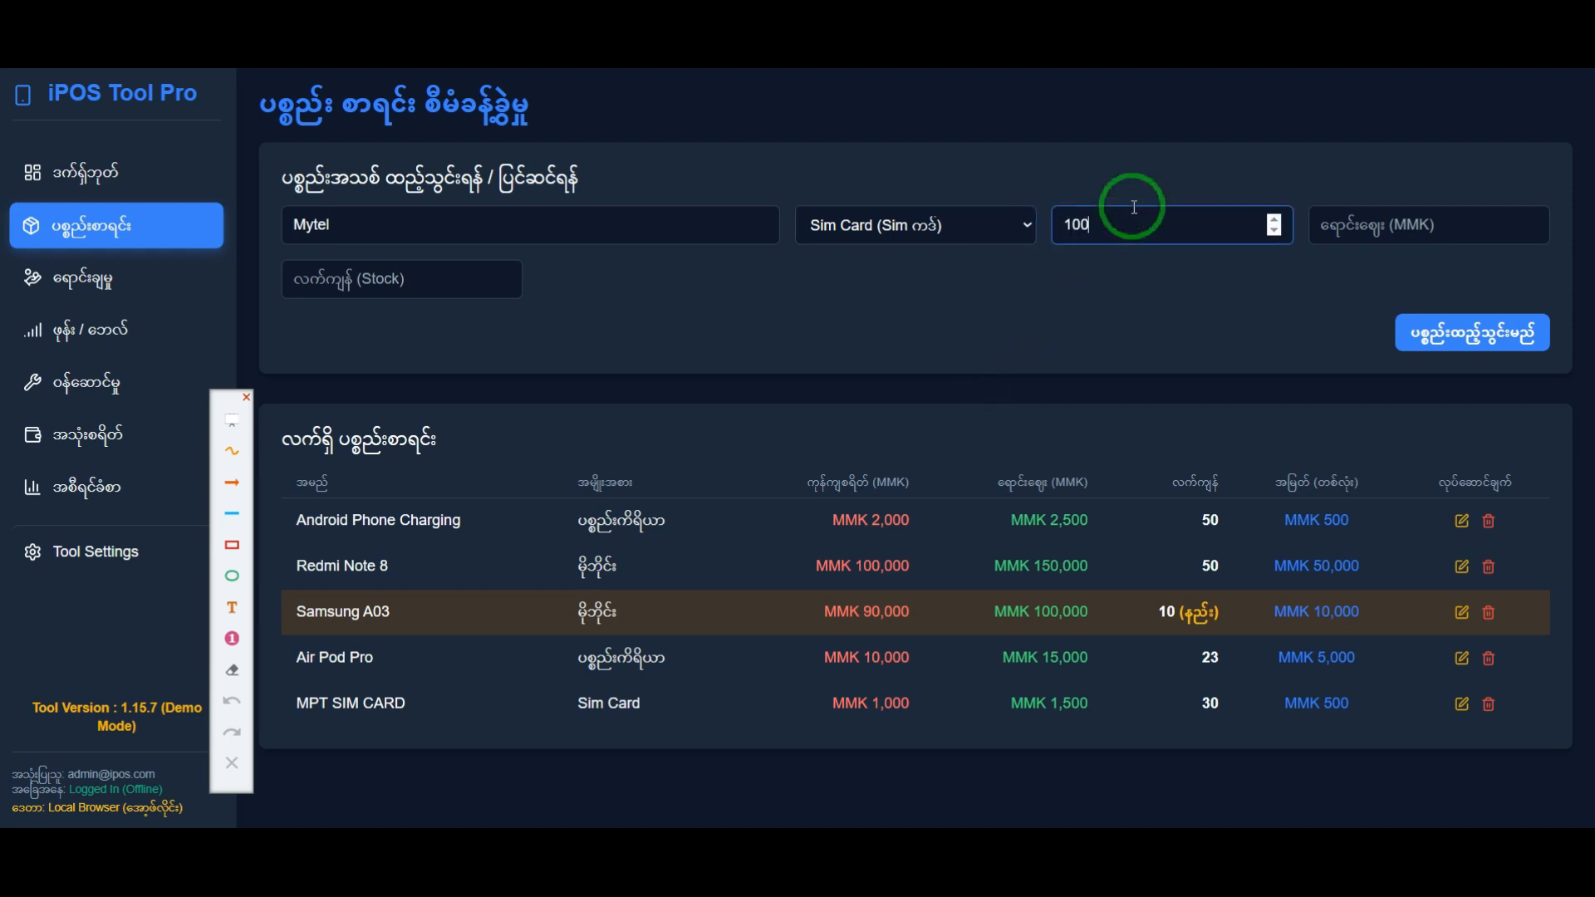
{"action": "key", "text": "Tab"}
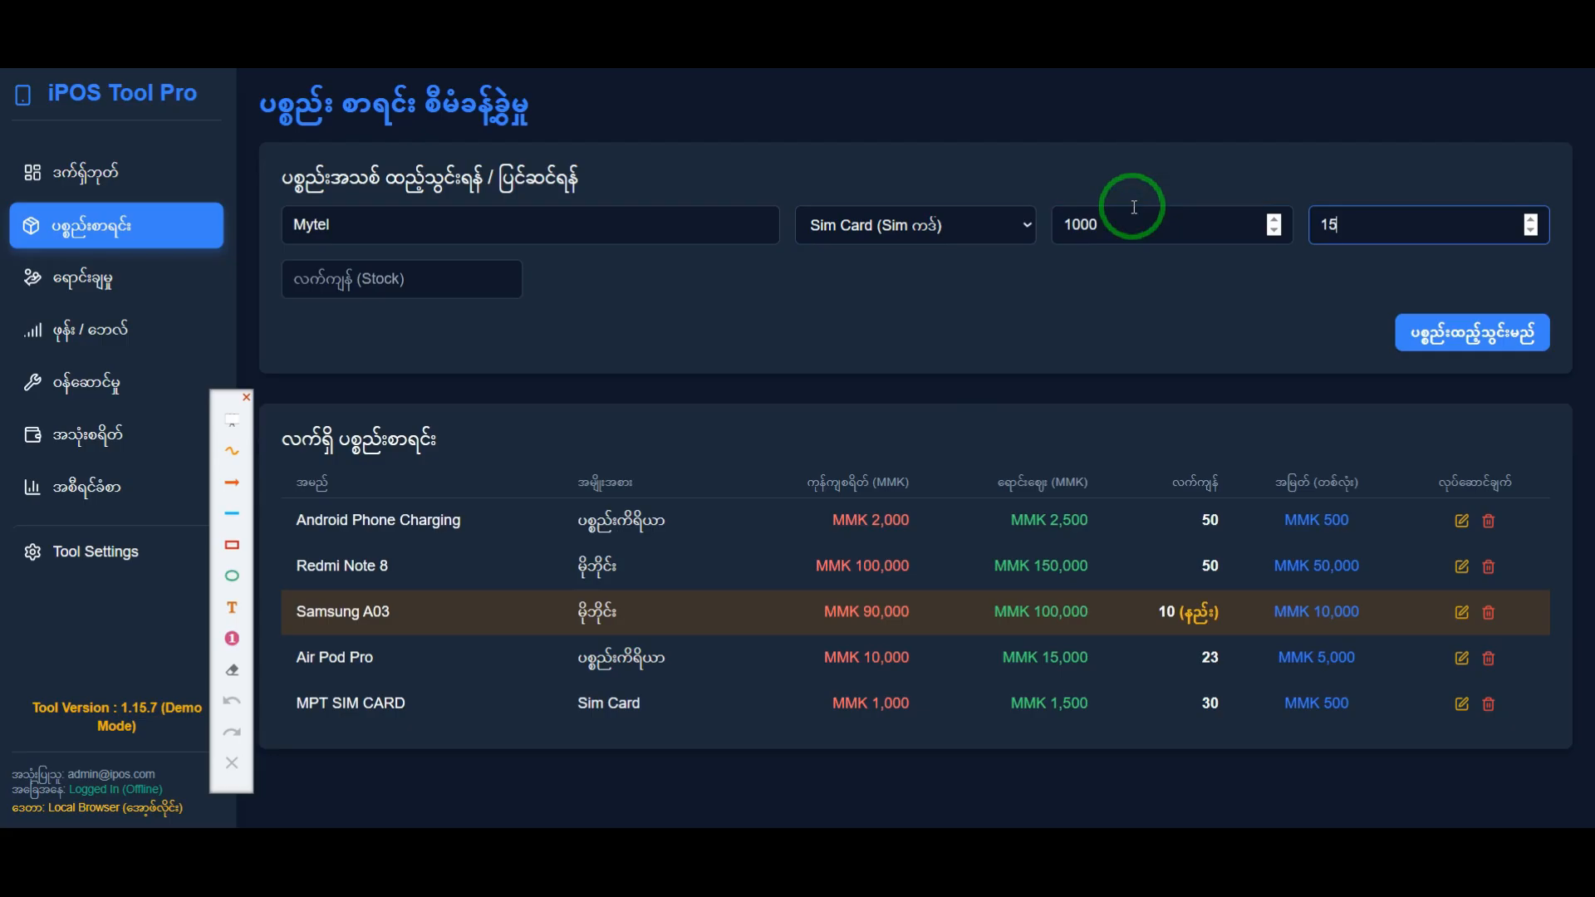
{"action": "key", "text": "Tab"}
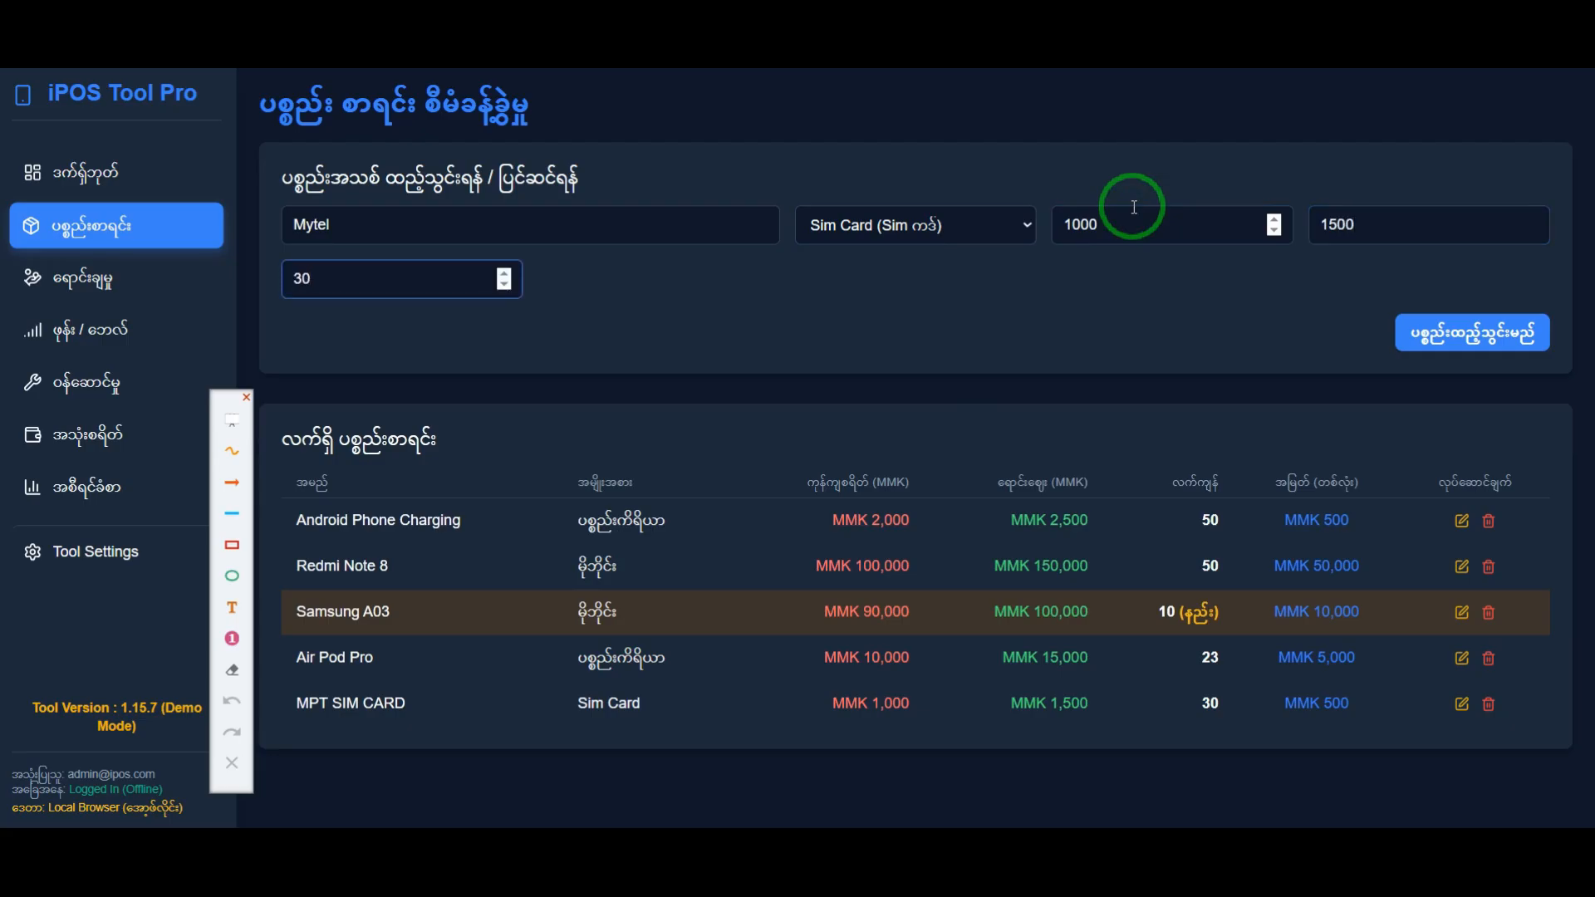
{"action": "key", "text": "Return"}
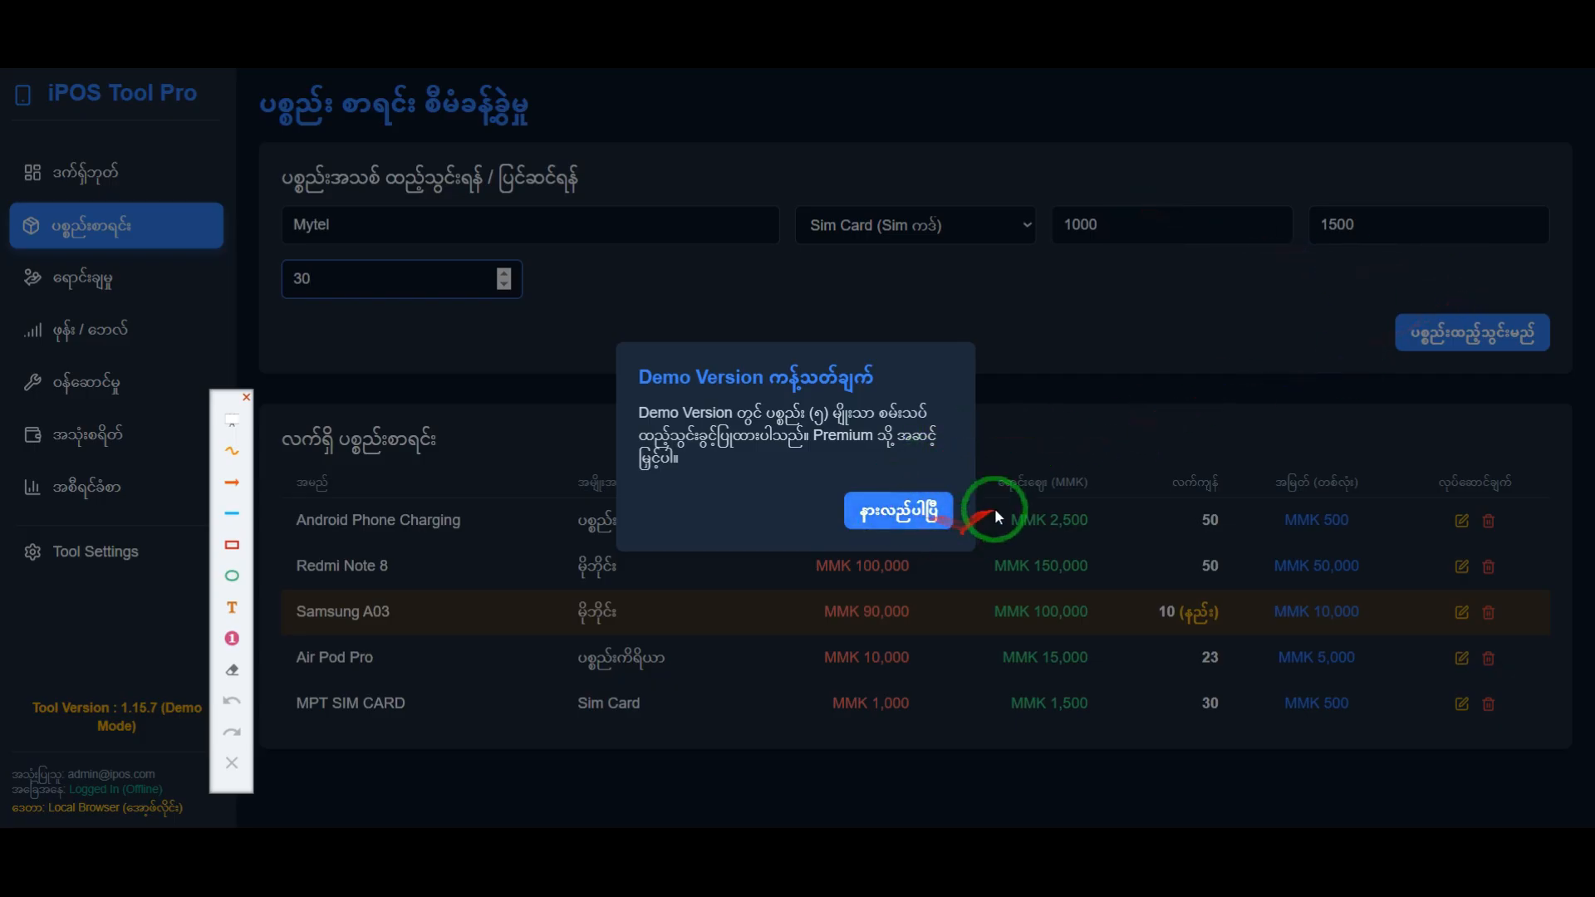
{"action": "left_click", "coordinate": [916, 511]}
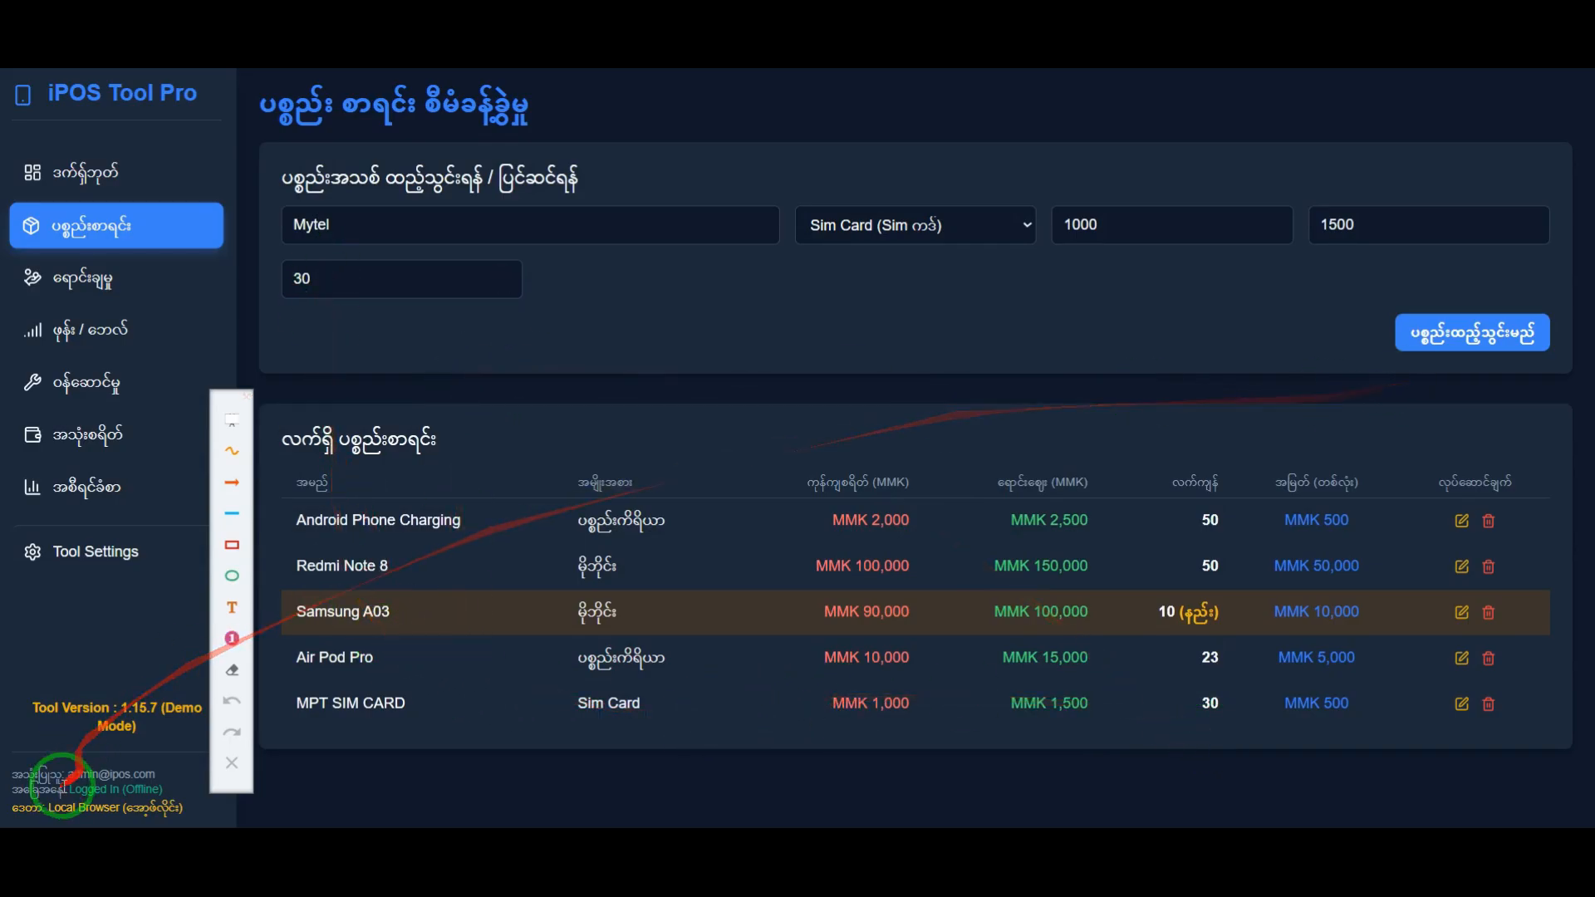
Step: Highlight the Demo Mode label and the MPT SIM CARD item, try adding the Mytel item again, and clear the highlight
{"action": "left_click_drag", "start_coordinate": [89, 735], "coordinate": [138, 734]}
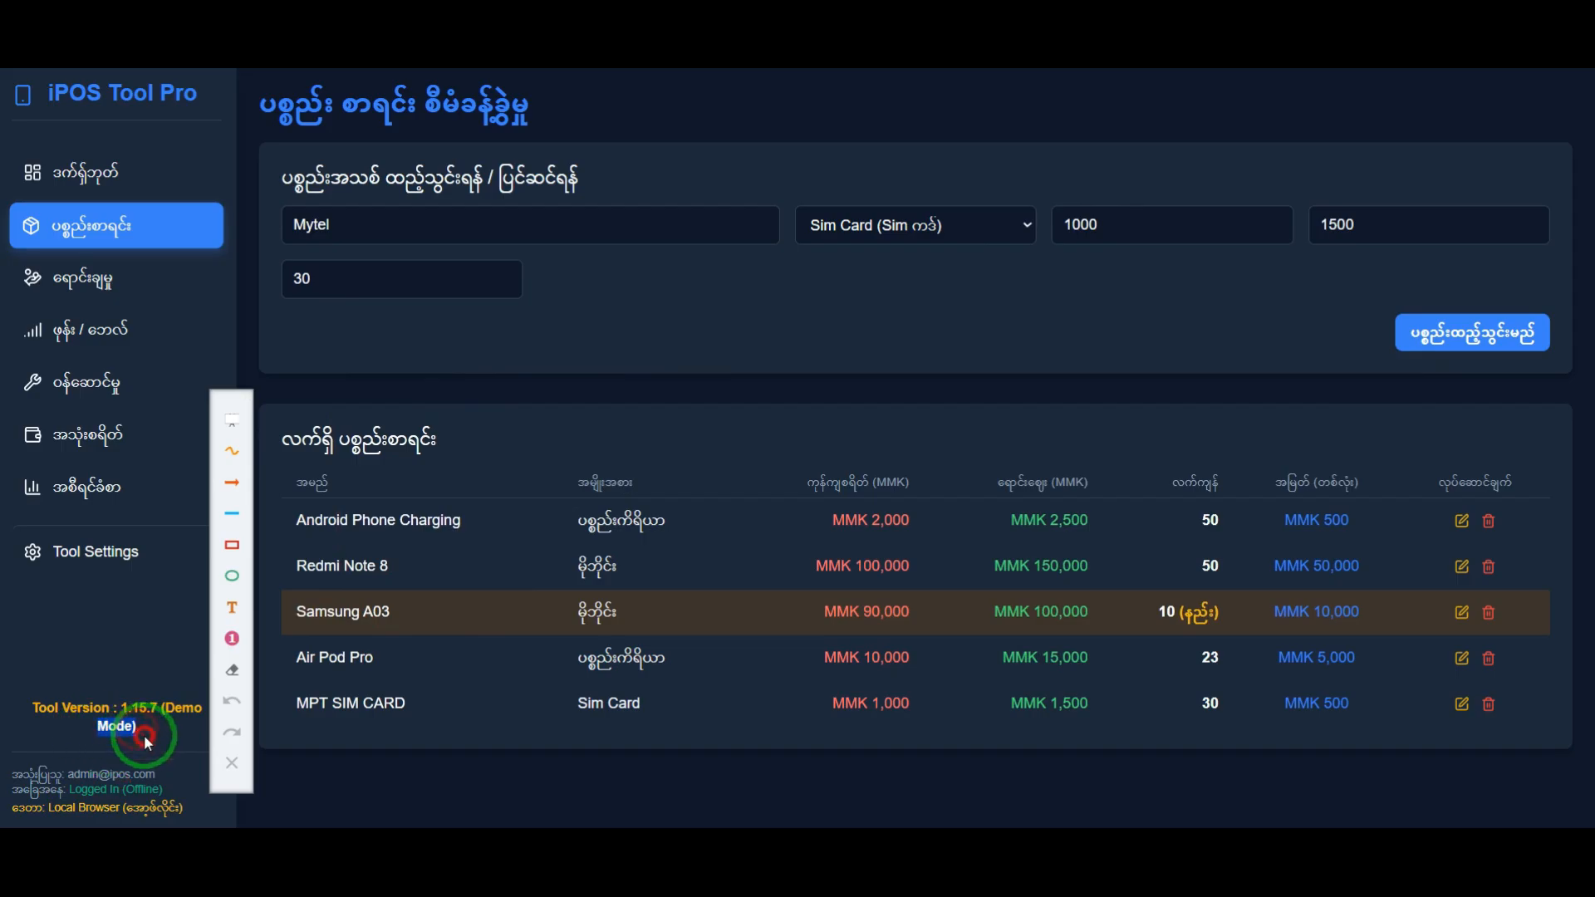
{"action": "left_click_drag", "start_coordinate": [319, 703], "coordinate": [581, 700]}
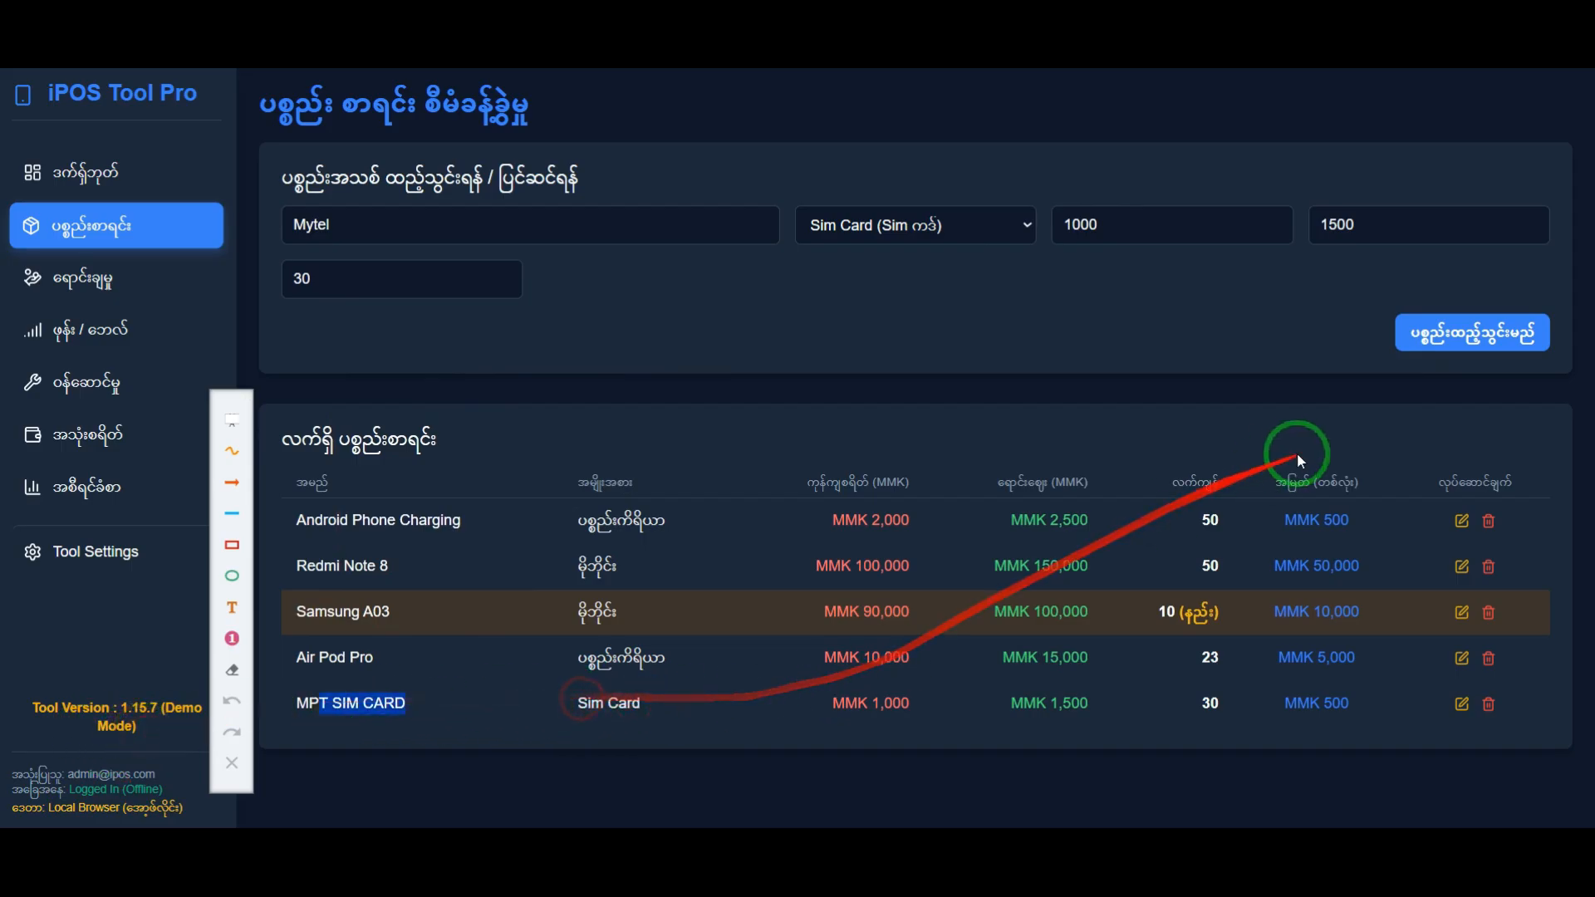
{"action": "left_click", "coordinate": [1433, 336]}
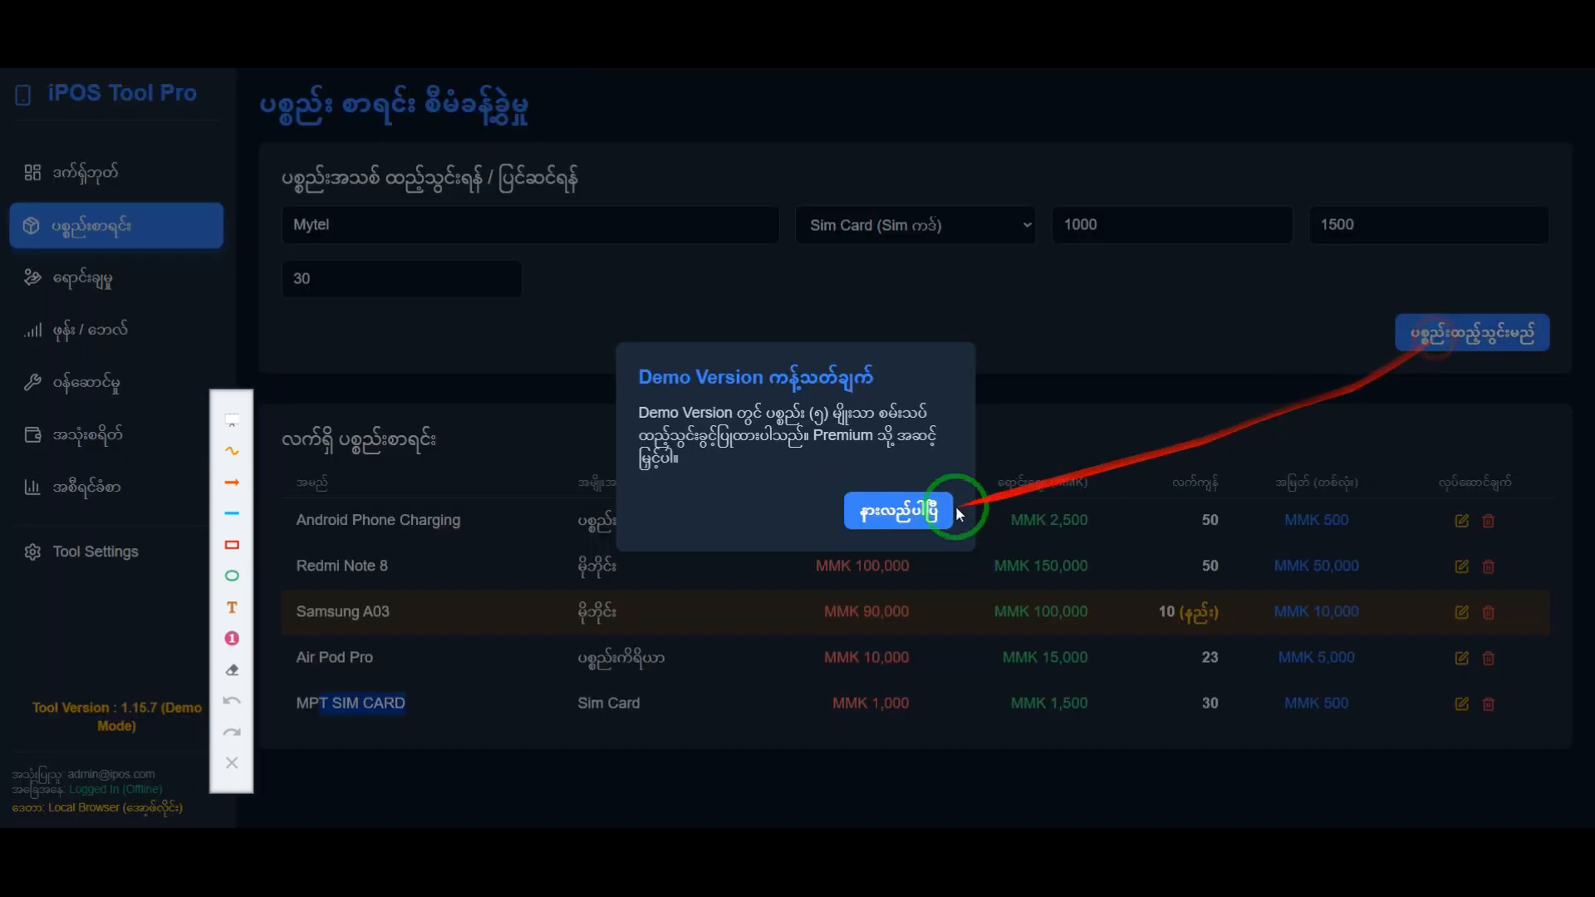
{"action": "left_click", "coordinate": [883, 529]}
{"action": "left_click", "coordinate": [432, 709]}
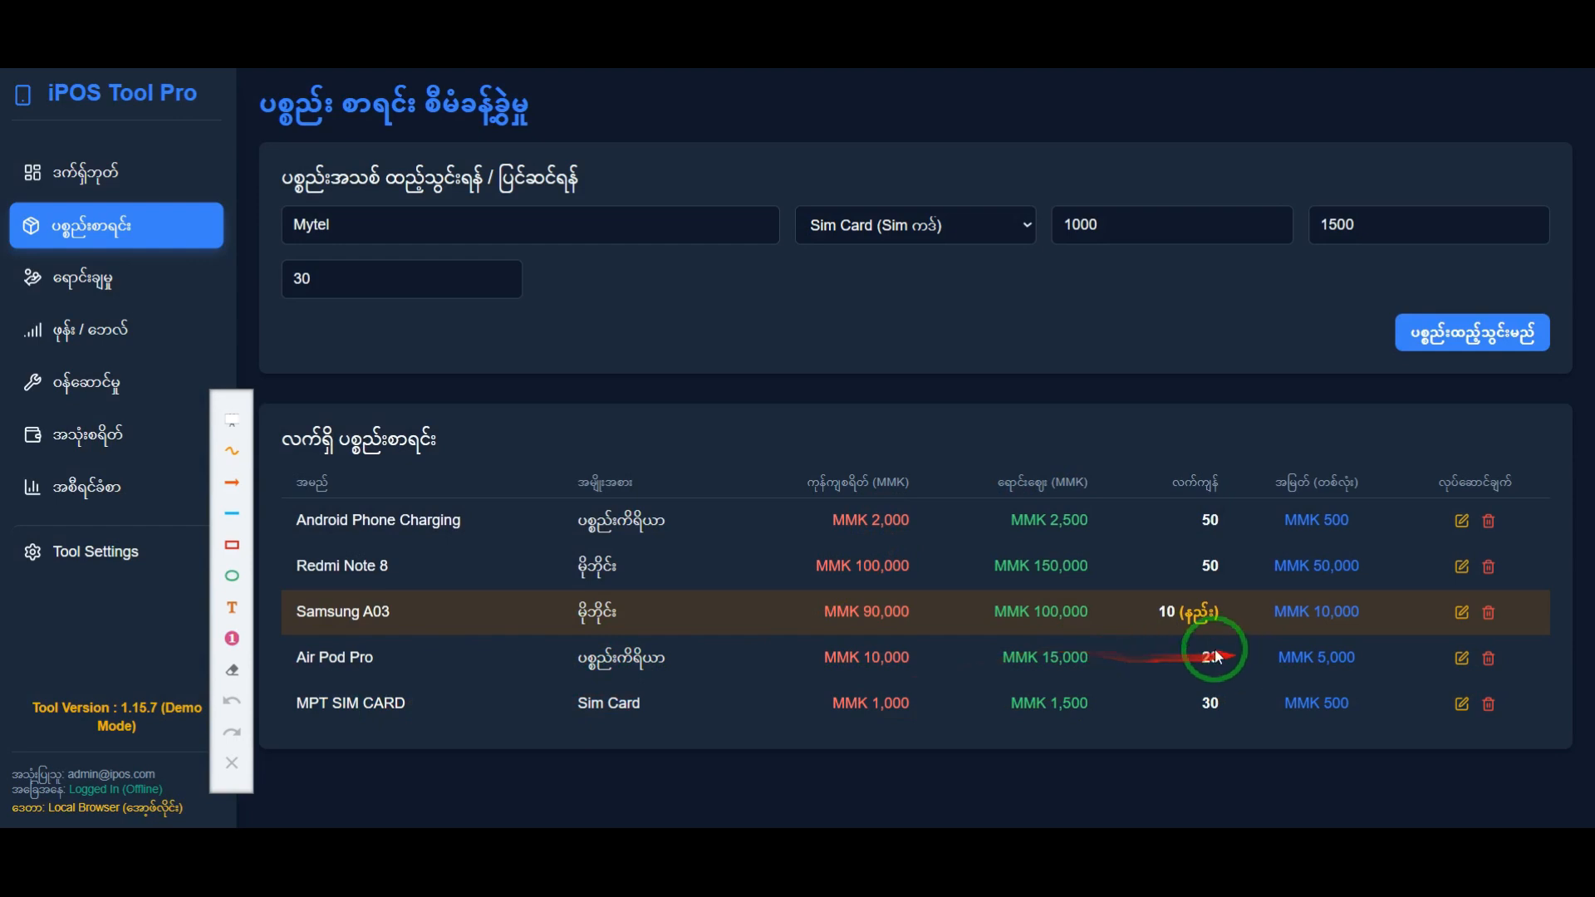
Step: Delete the Redmi Note 8 item from the inventory and confirm the deletion
{"action": "left_click", "coordinate": [1489, 566]}
{"action": "left_click", "coordinate": [875, 167]}
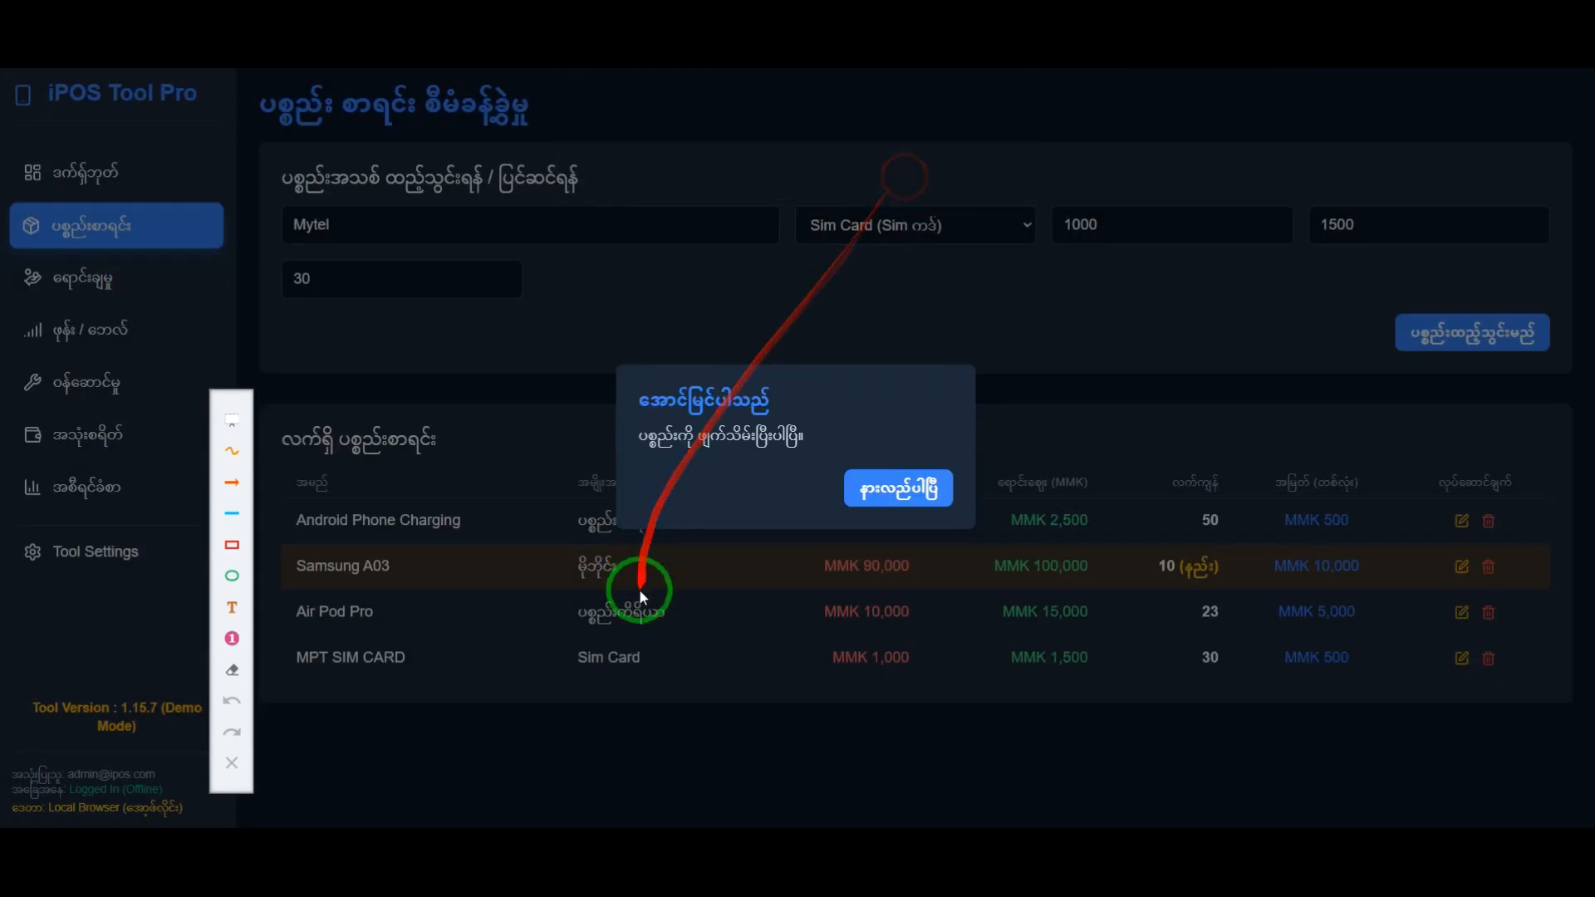
{"action": "left_click", "coordinate": [890, 484]}
Step: Add the already filled-in Mytel SIM card item to the inventory
{"action": "left_click", "coordinate": [720, 213]}
{"action": "left_click", "coordinate": [1462, 334]}
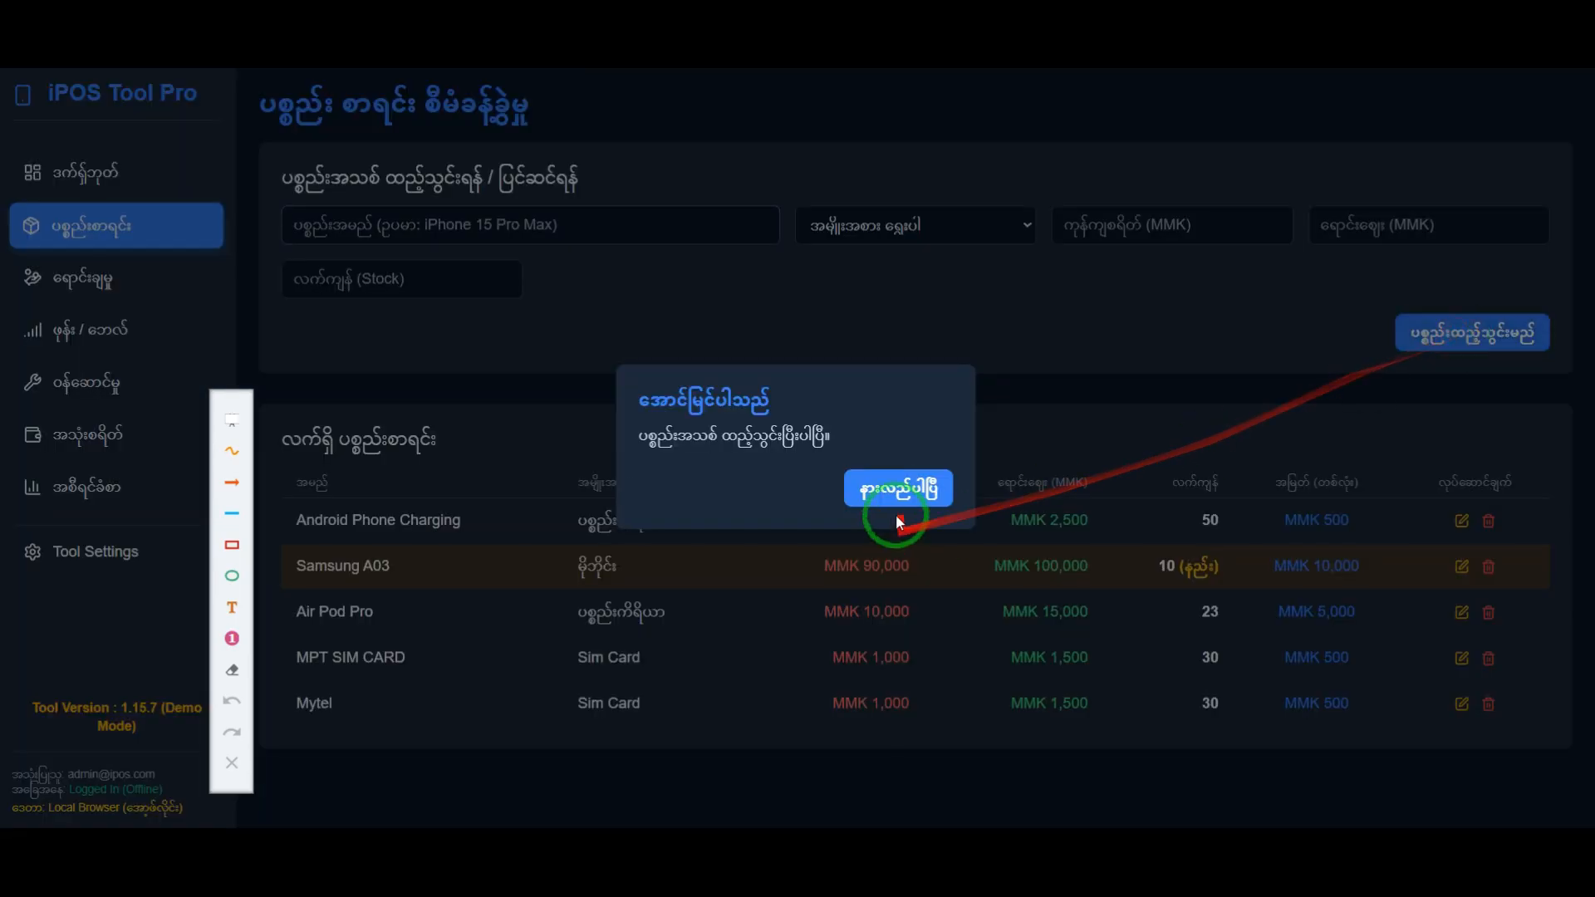
{"action": "left_click", "coordinate": [895, 487]}
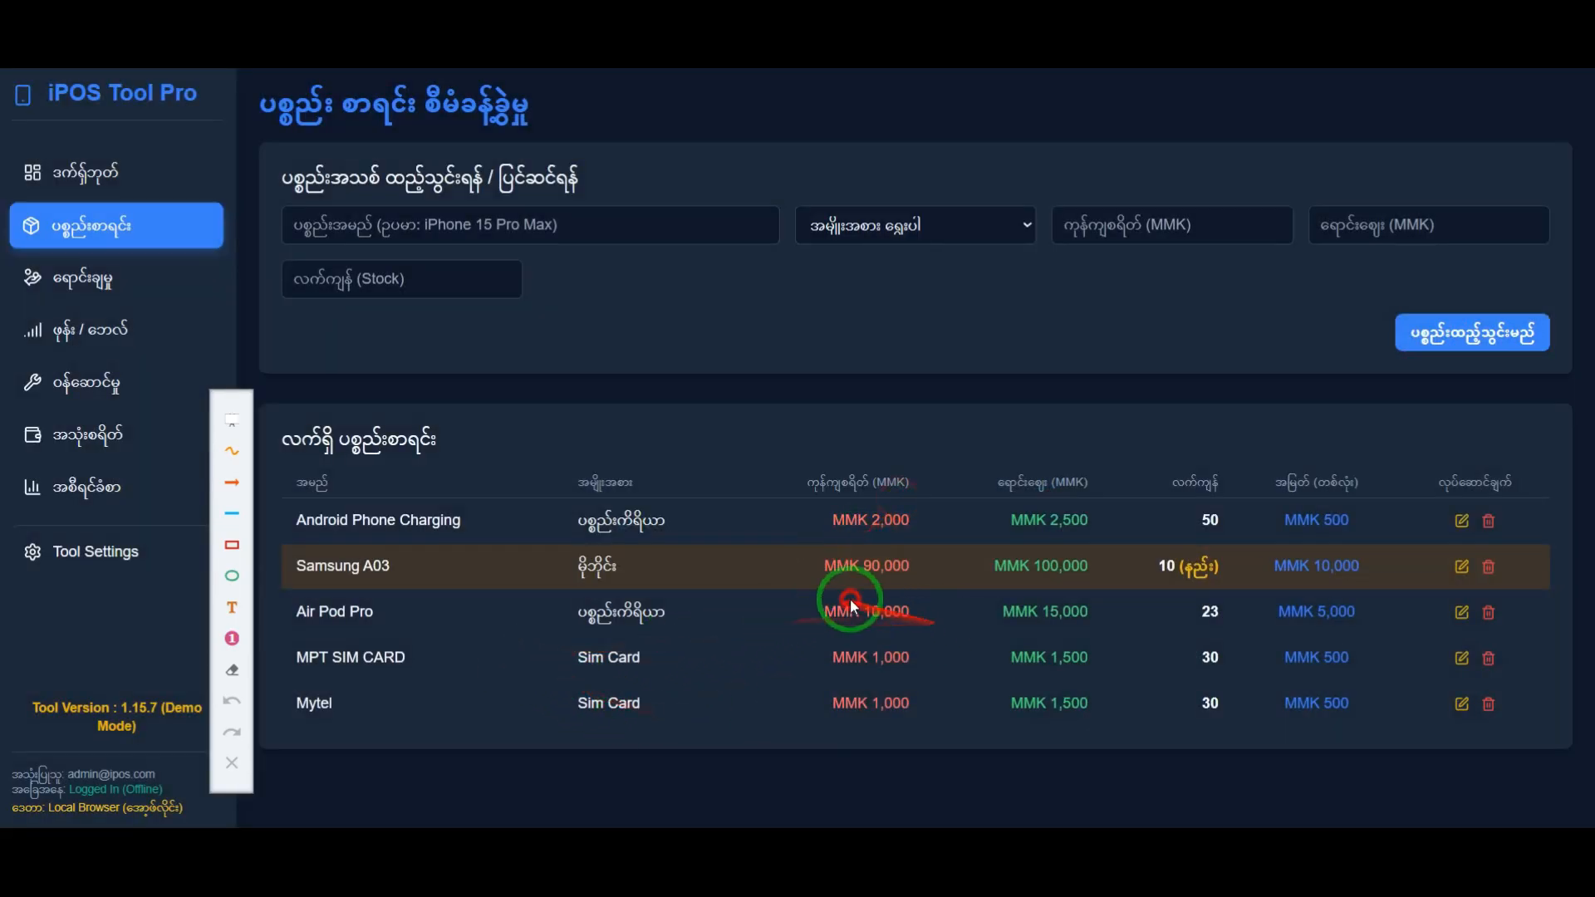
Step: Delete the Android Phone Charging item from the inventory and confirm the deletion
{"action": "left_click", "coordinate": [1489, 521]}
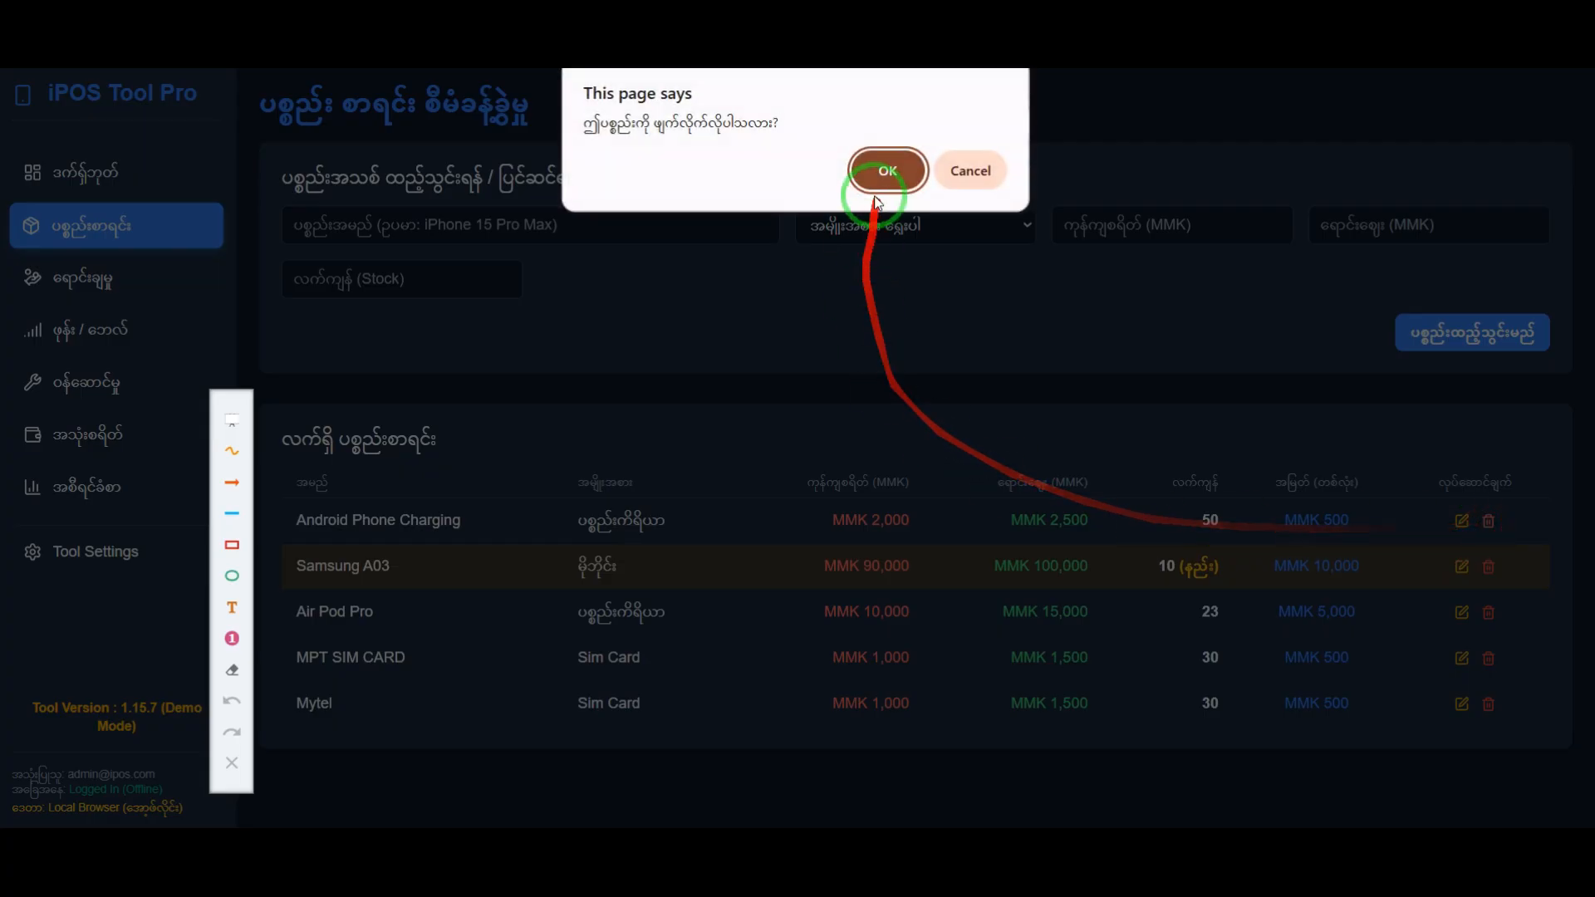
{"action": "left_click", "coordinate": [887, 166]}
{"action": "left_click", "coordinate": [893, 490]}
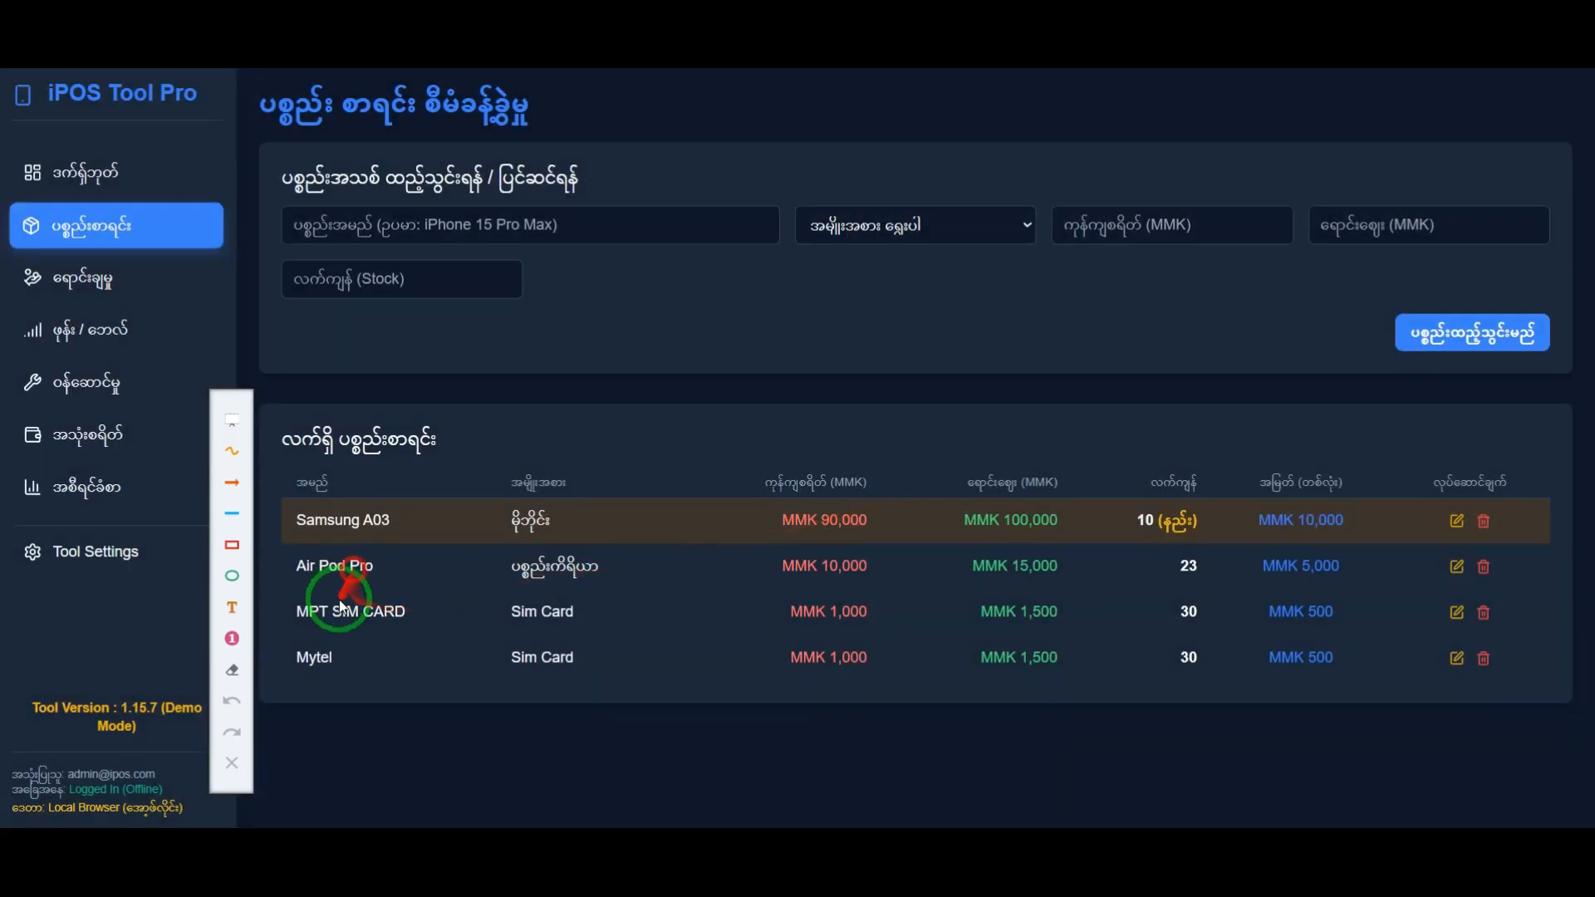
Step: Add the inventory item U9 Ooredoo with category Sim Card, cost 1000 MMK, selling price 1500 MMK and stock 30
{"action": "left_click", "coordinate": [422, 237]}
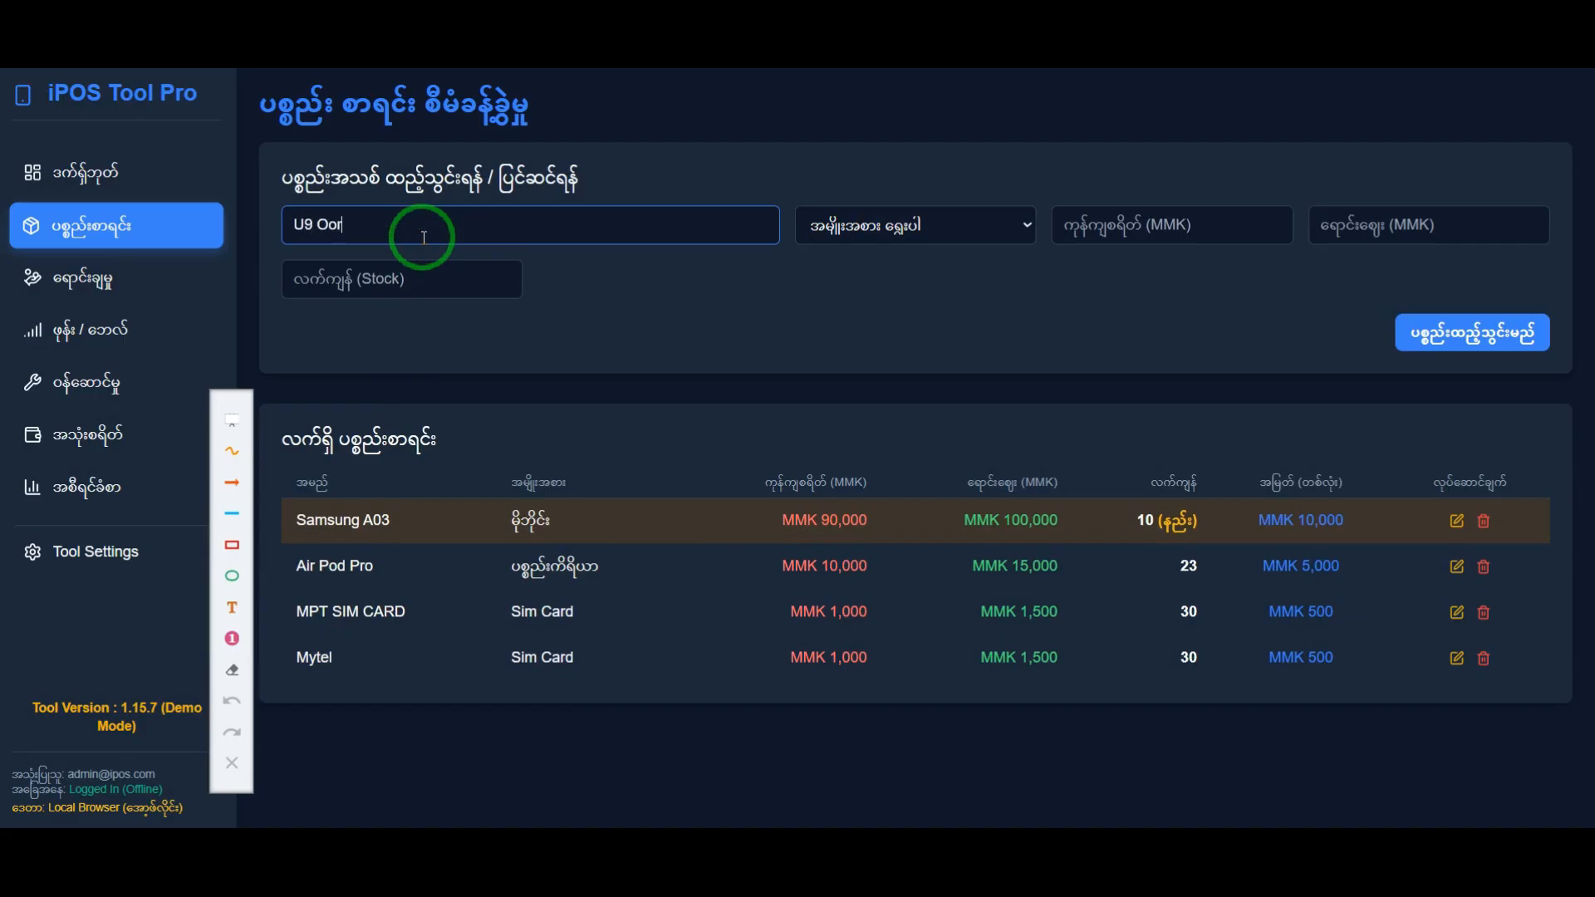
{"action": "left_click", "coordinate": [844, 223]}
{"action": "left_click", "coordinate": [897, 361]}
{"action": "left_click", "coordinate": [1082, 232]}
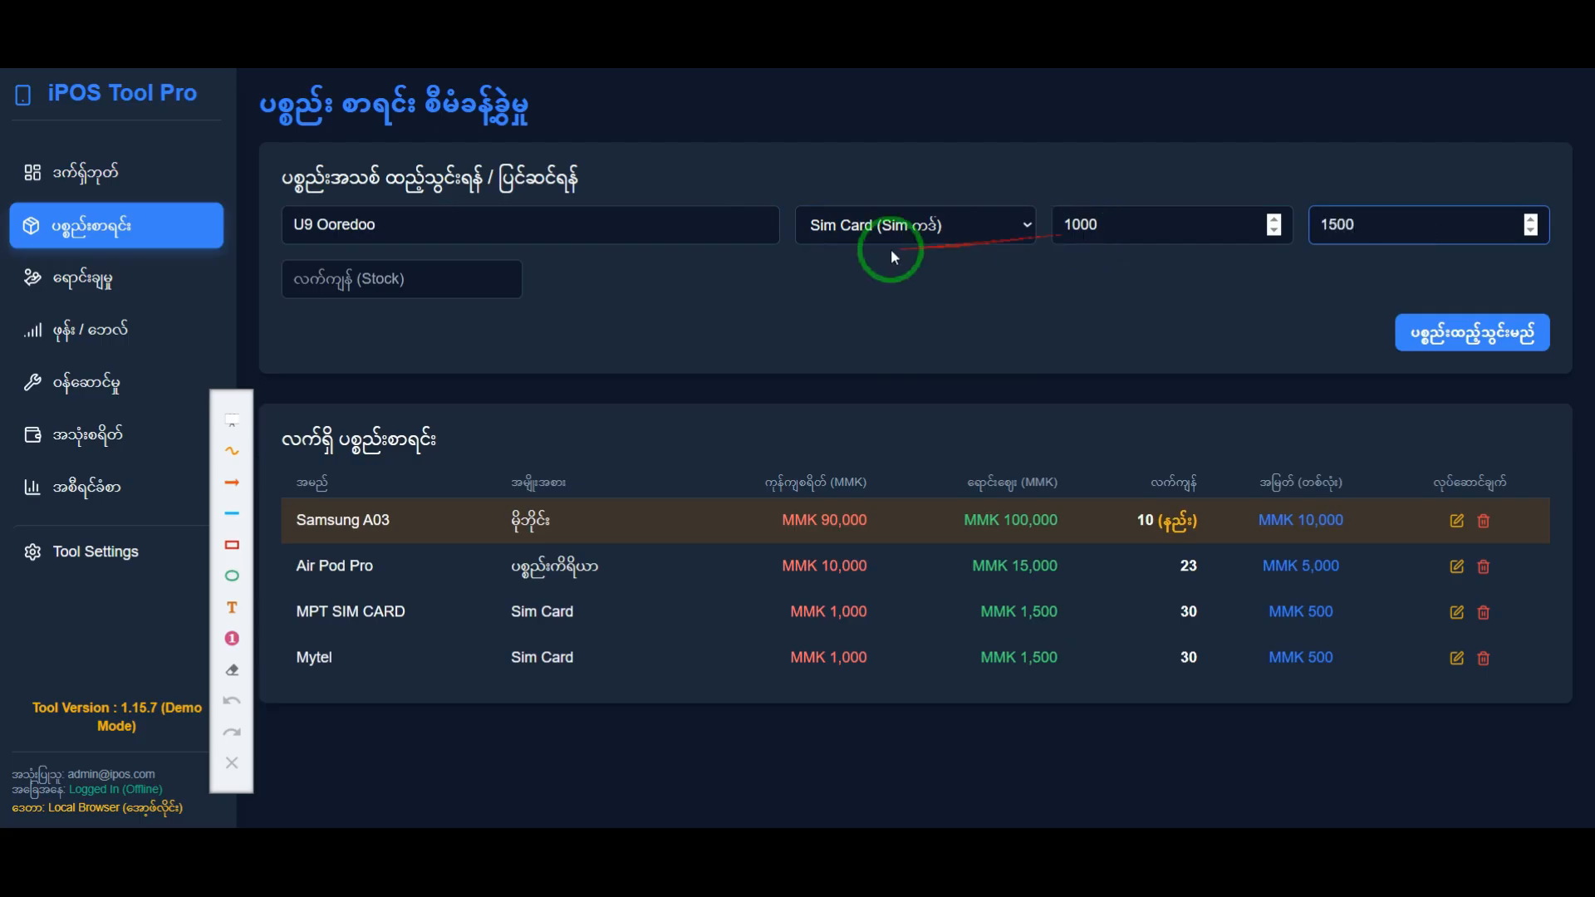
{"action": "left_click", "coordinate": [481, 282]}
{"action": "type", "text": "1"}
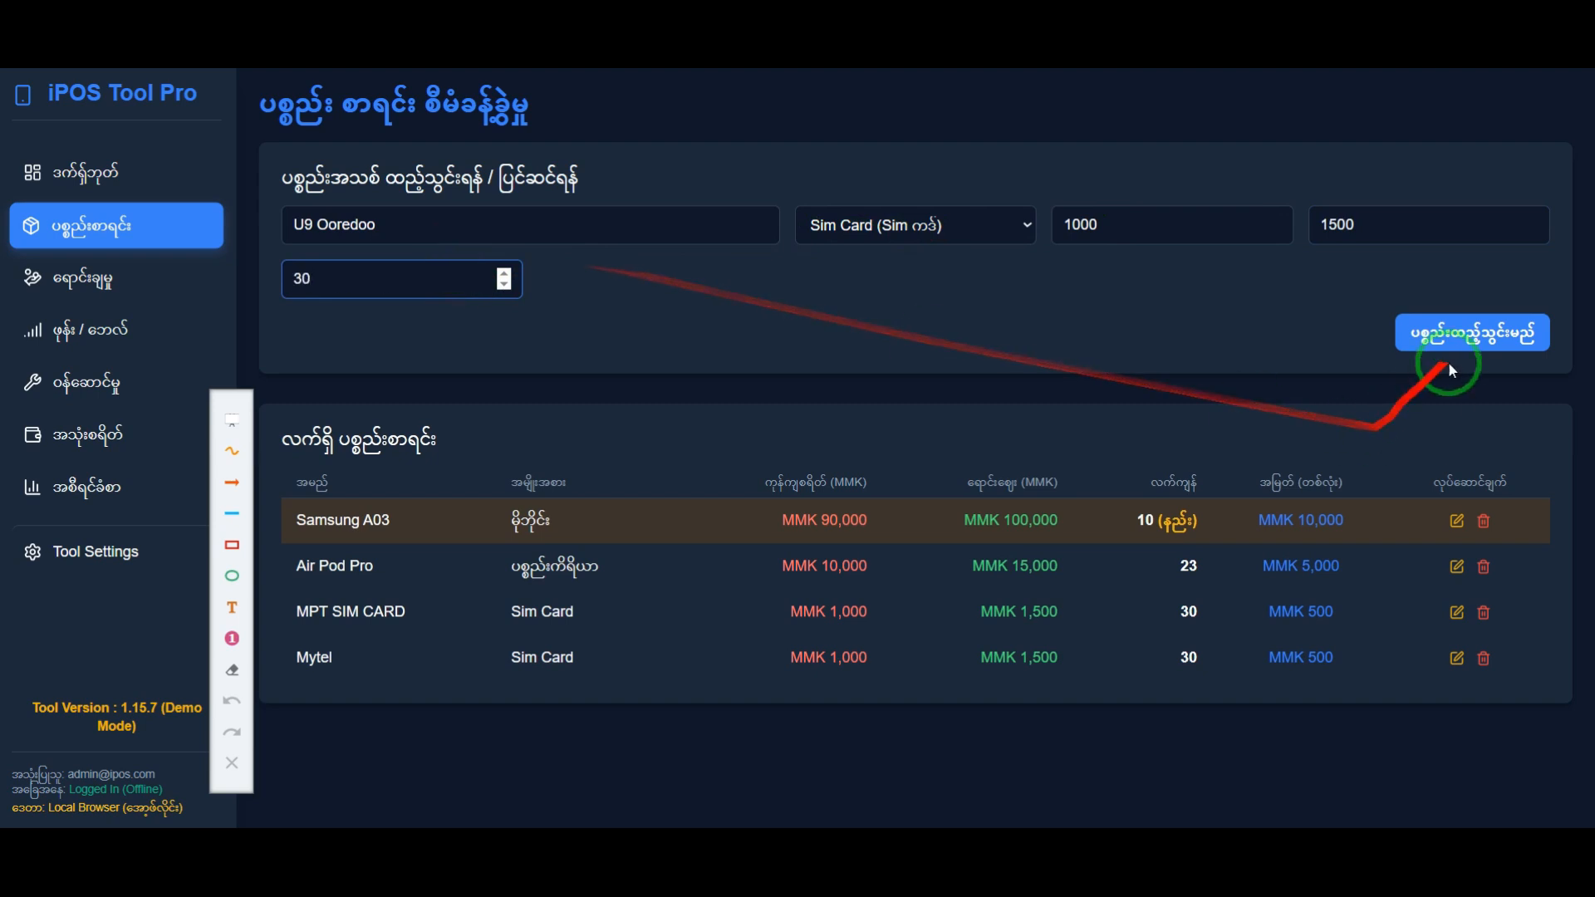
{"action": "left_click", "coordinate": [1472, 332]}
{"action": "left_click", "coordinate": [897, 486]}
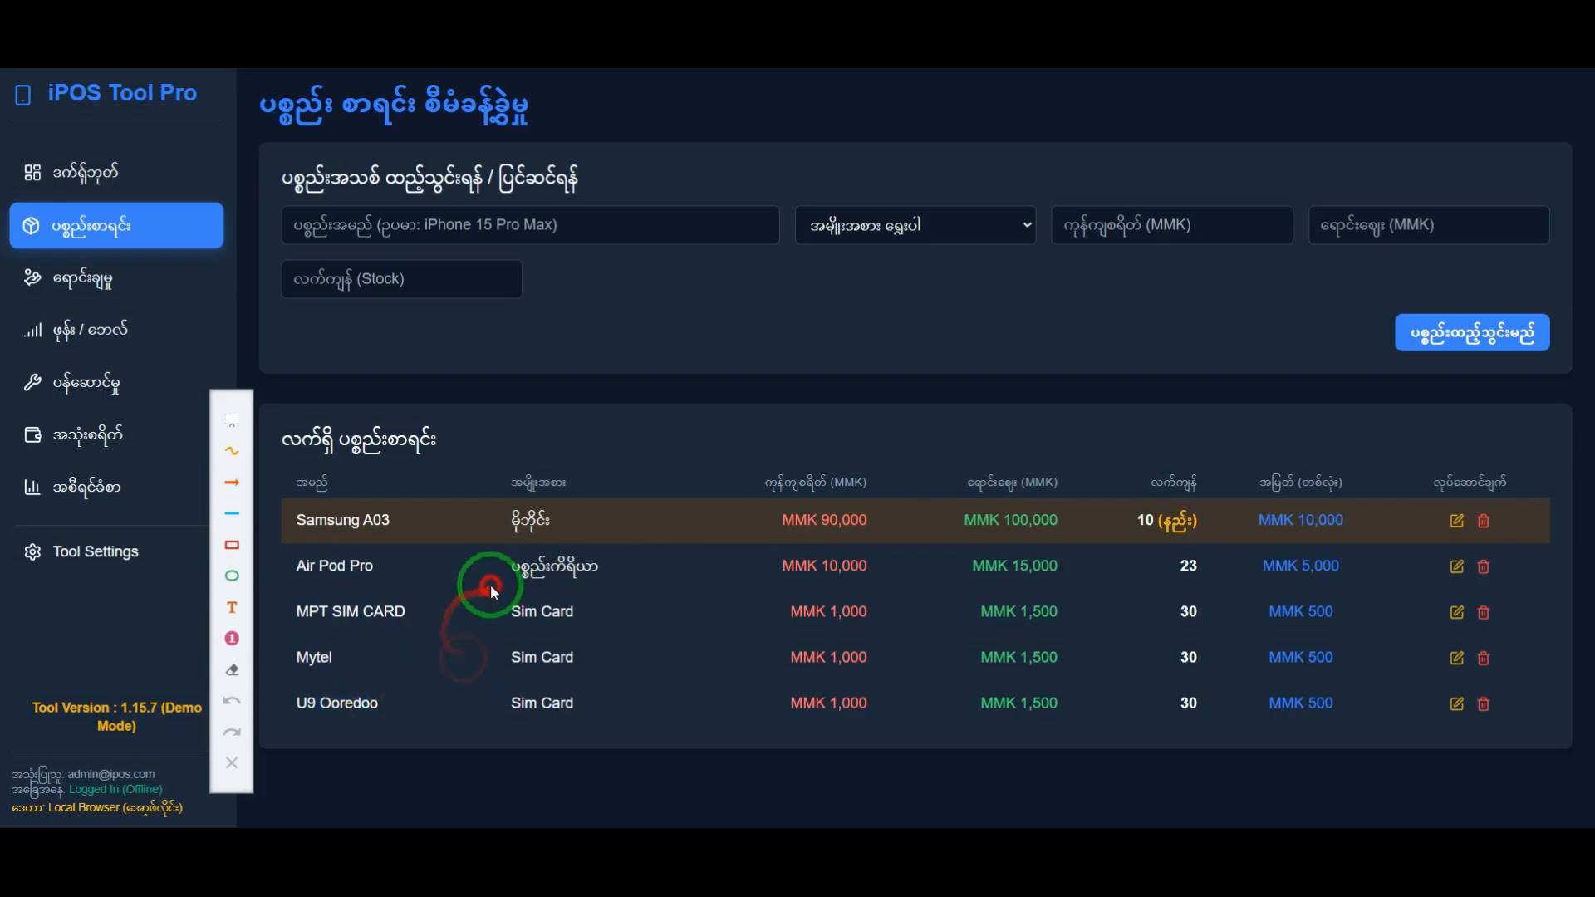
Step: Delete the Samsung A03 item from the inventory and confirm the deletion
{"action": "left_click", "coordinate": [1483, 530]}
{"action": "left_click", "coordinate": [890, 166]}
{"action": "left_click", "coordinate": [456, 246]}
Step: Add the inventory item Atom with category Sim Card, cost 1000 MMK, selling price 1500 MMK and stock 30
{"action": "left_click", "coordinate": [585, 213]}
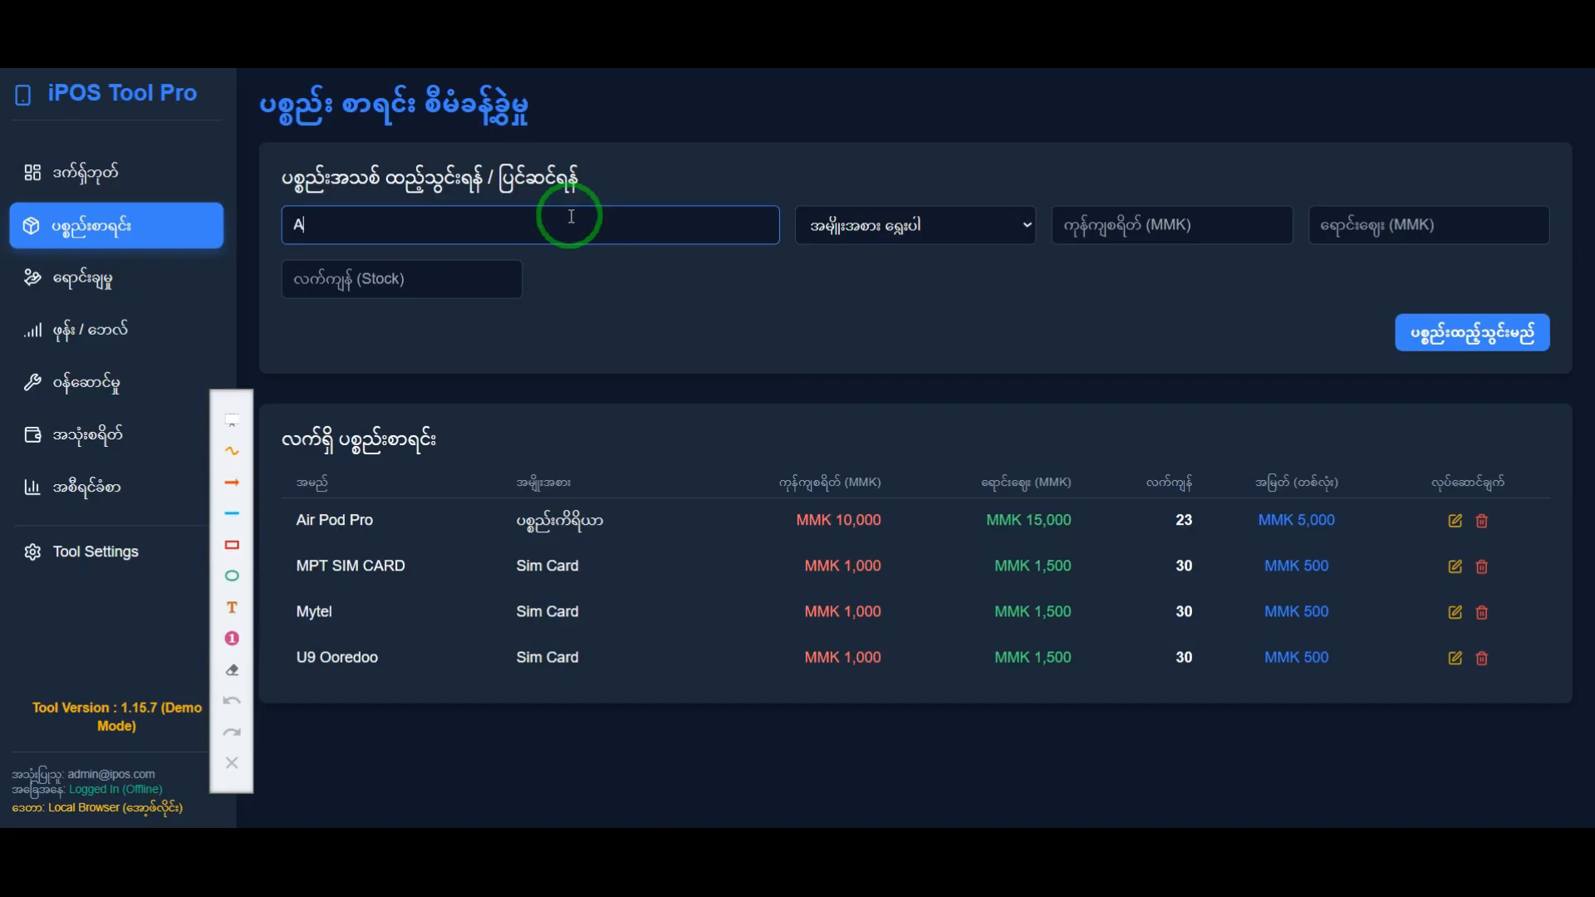
{"action": "left_click", "coordinate": [953, 224]}
{"action": "left_click", "coordinate": [907, 366]}
{"action": "left_click", "coordinate": [1148, 227]}
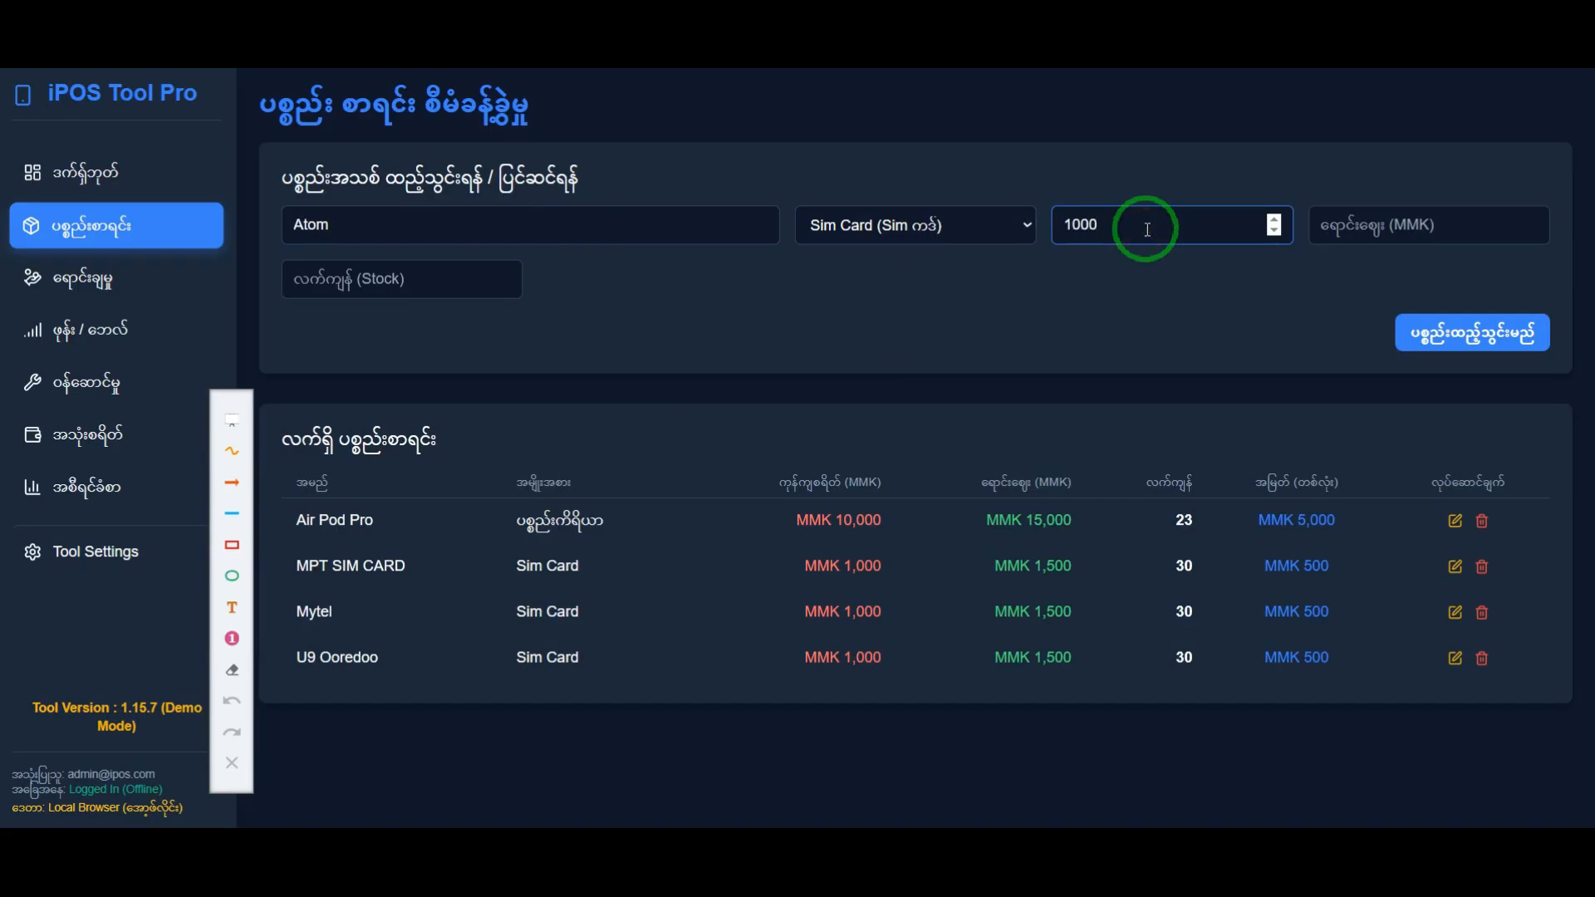
{"action": "key", "text": "Tab"}
{"action": "type", "text": "1"}
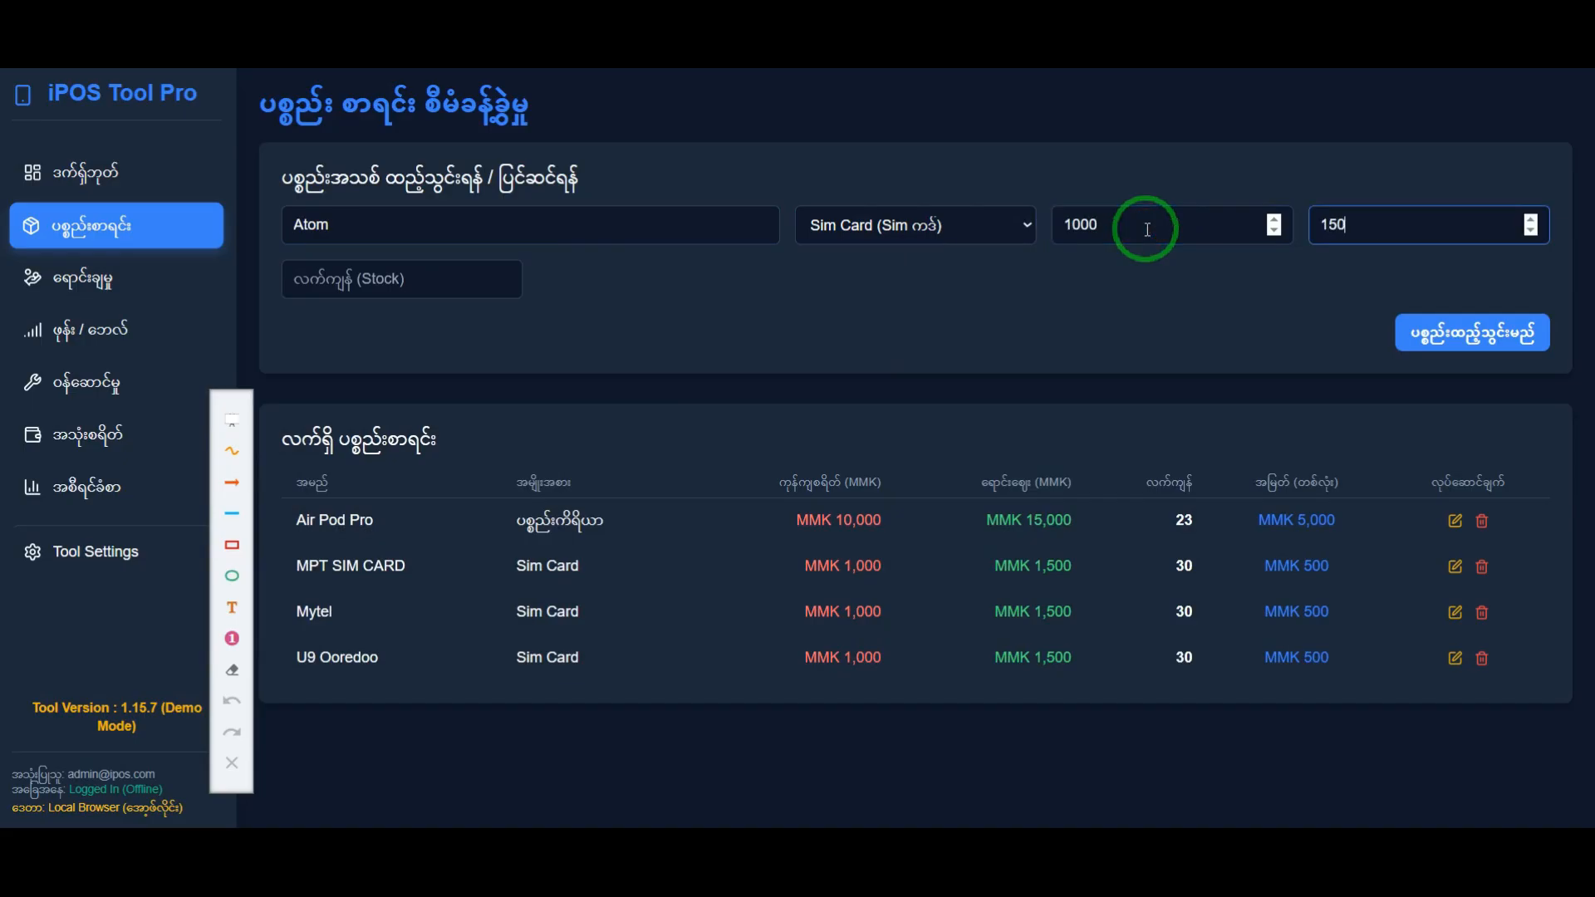
{"action": "key", "text": "Tab"}
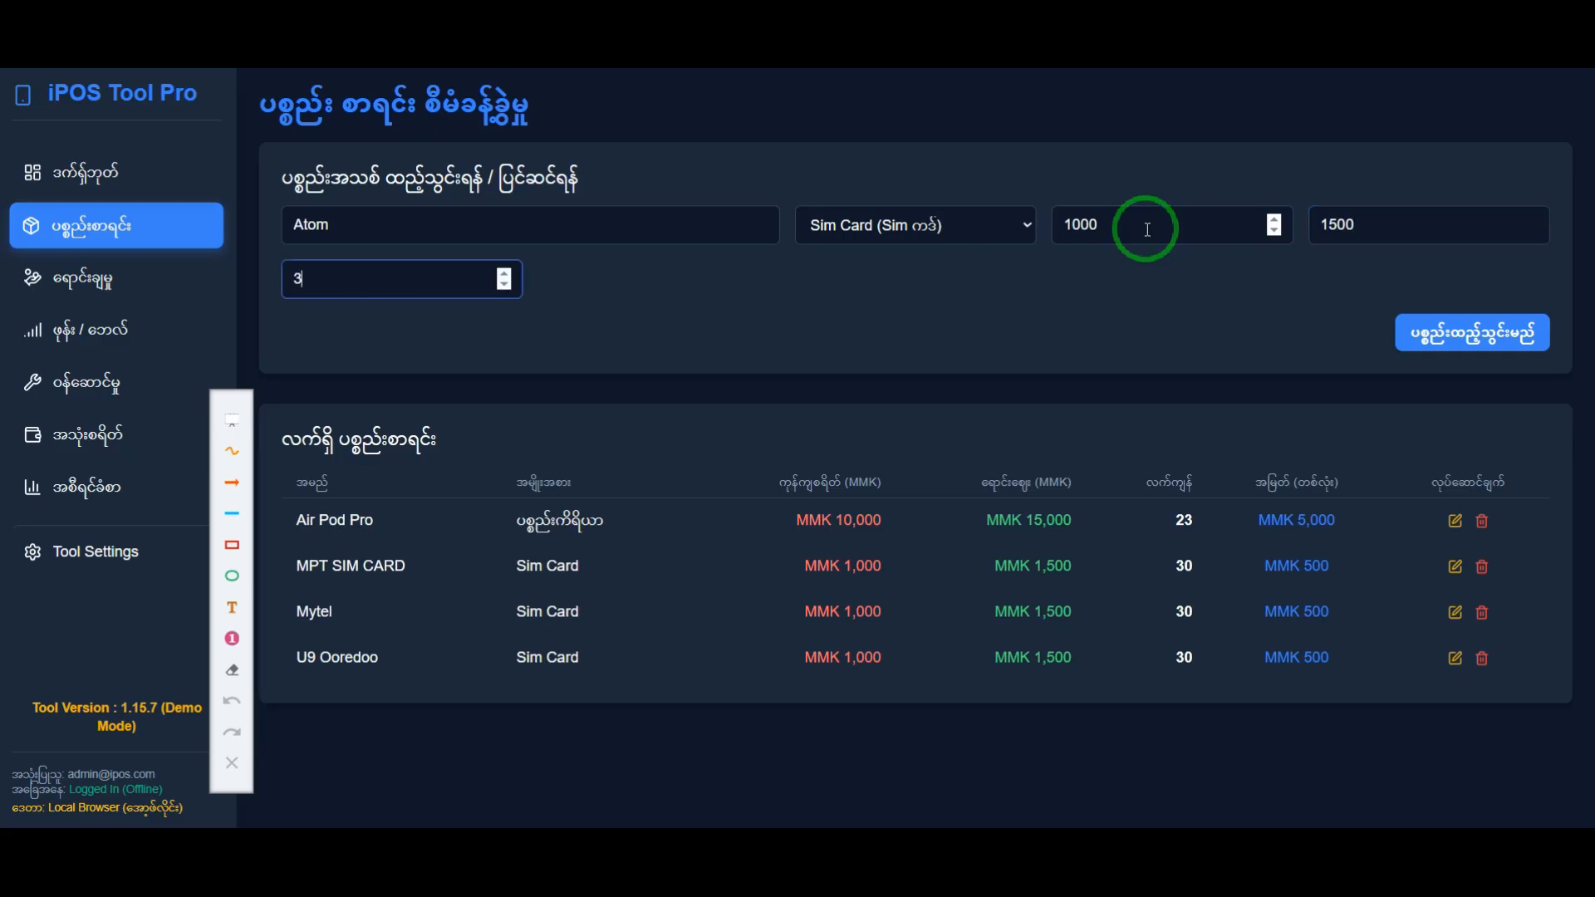
{"action": "key", "text": "Return"}
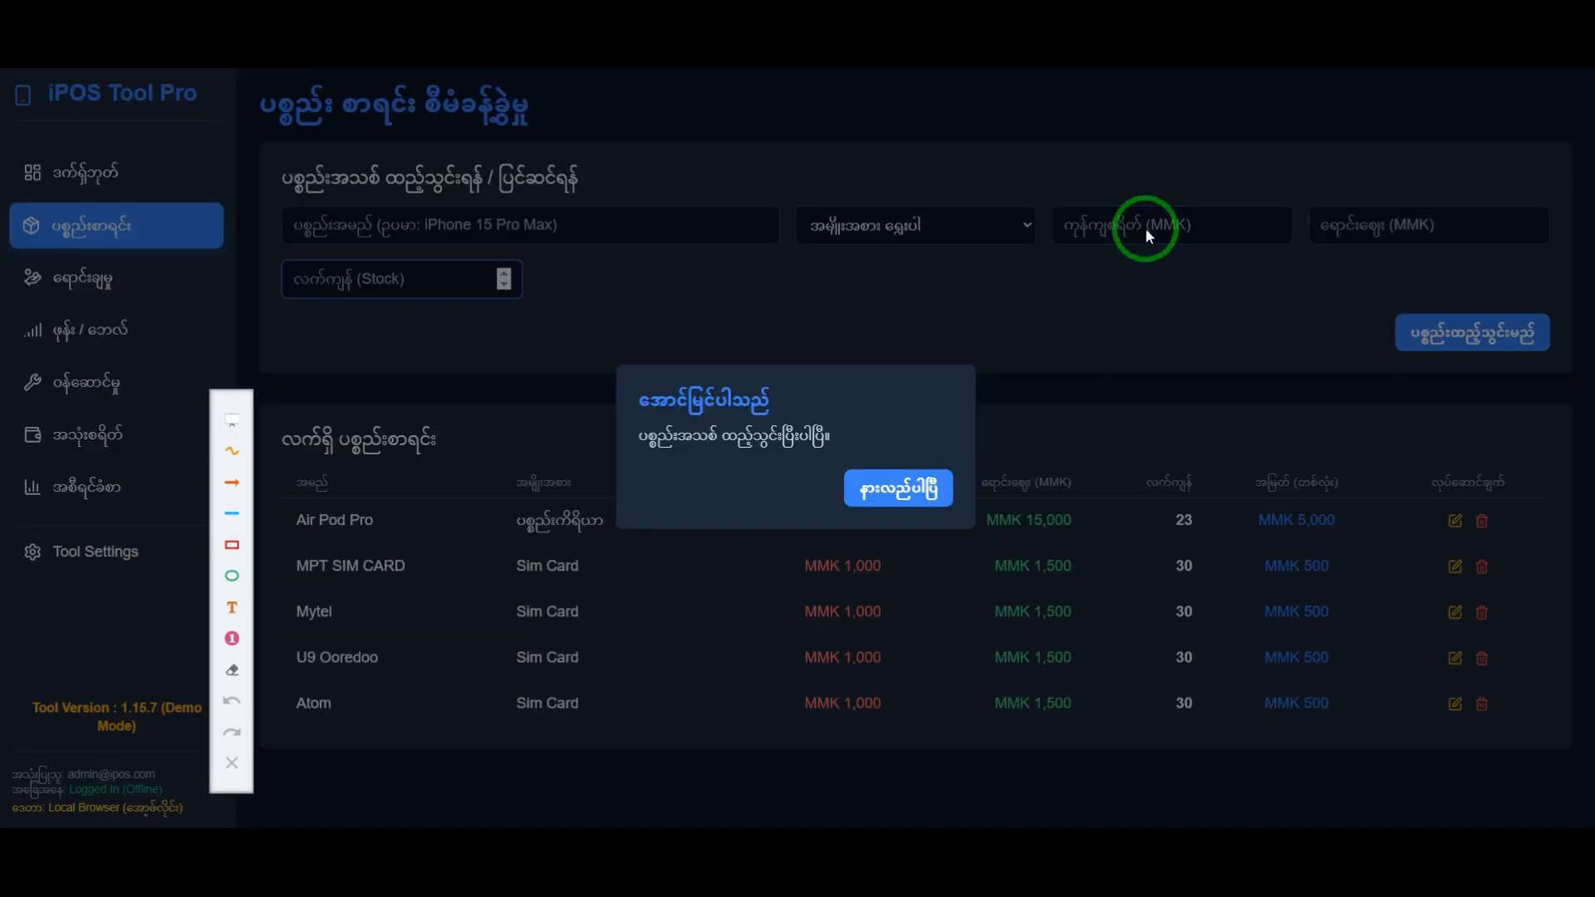
{"action": "left_click", "coordinate": [914, 486]}
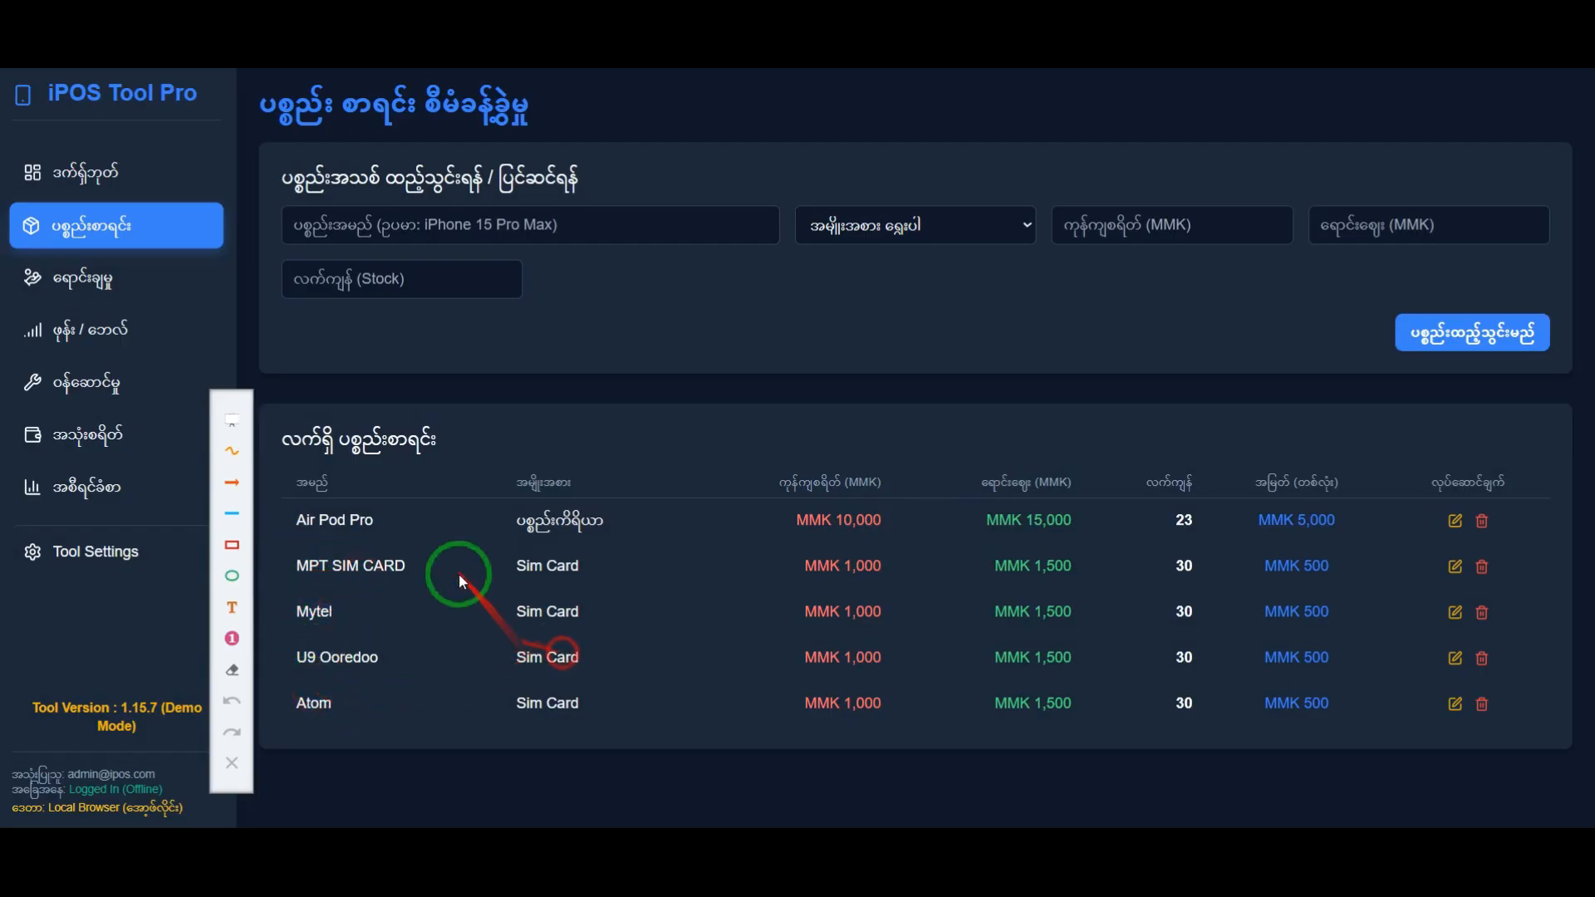
Step: Open the phone bill and SIM card sales page and check the available choices for the SIM card type
{"action": "left_click", "coordinate": [98, 340]}
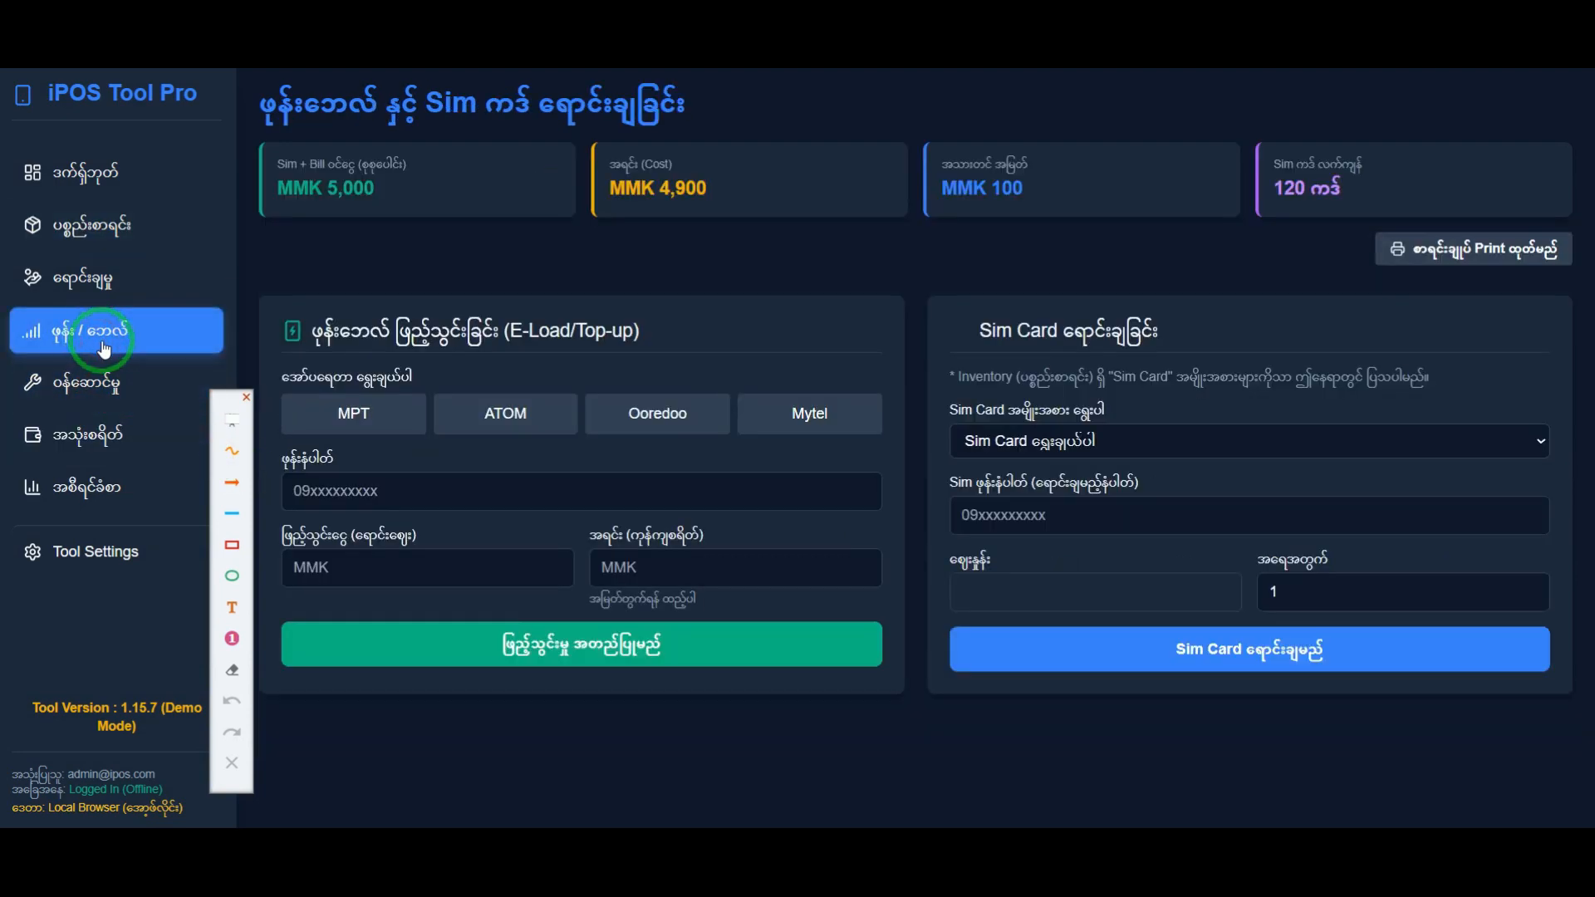
{"action": "left_click", "coordinate": [1244, 441]}
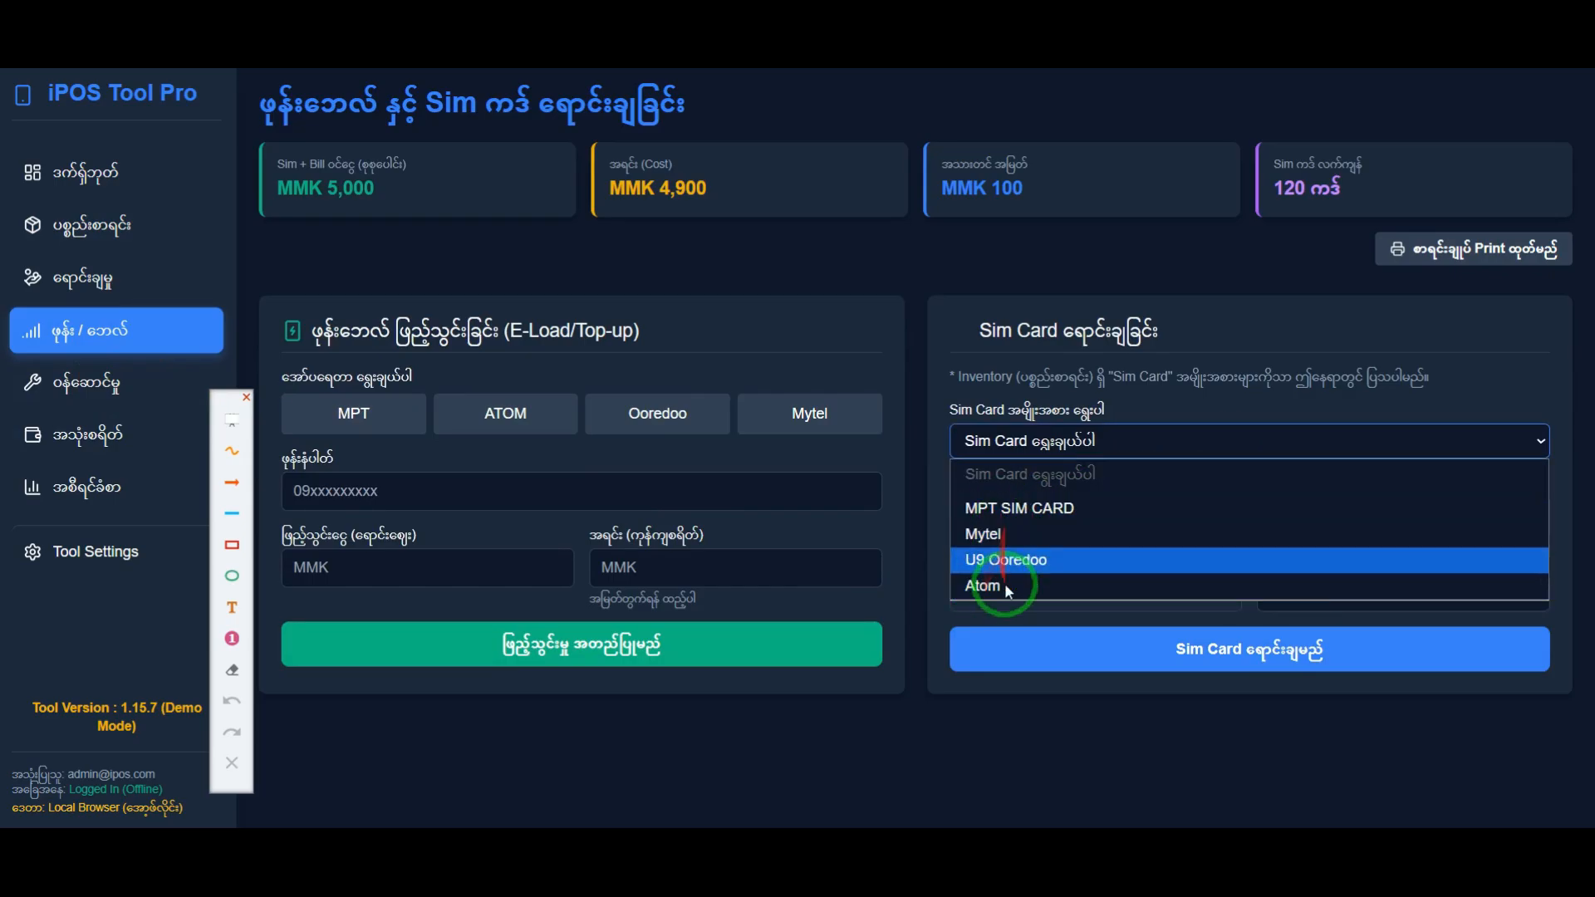
{"action": "left_click", "coordinate": [928, 392]}
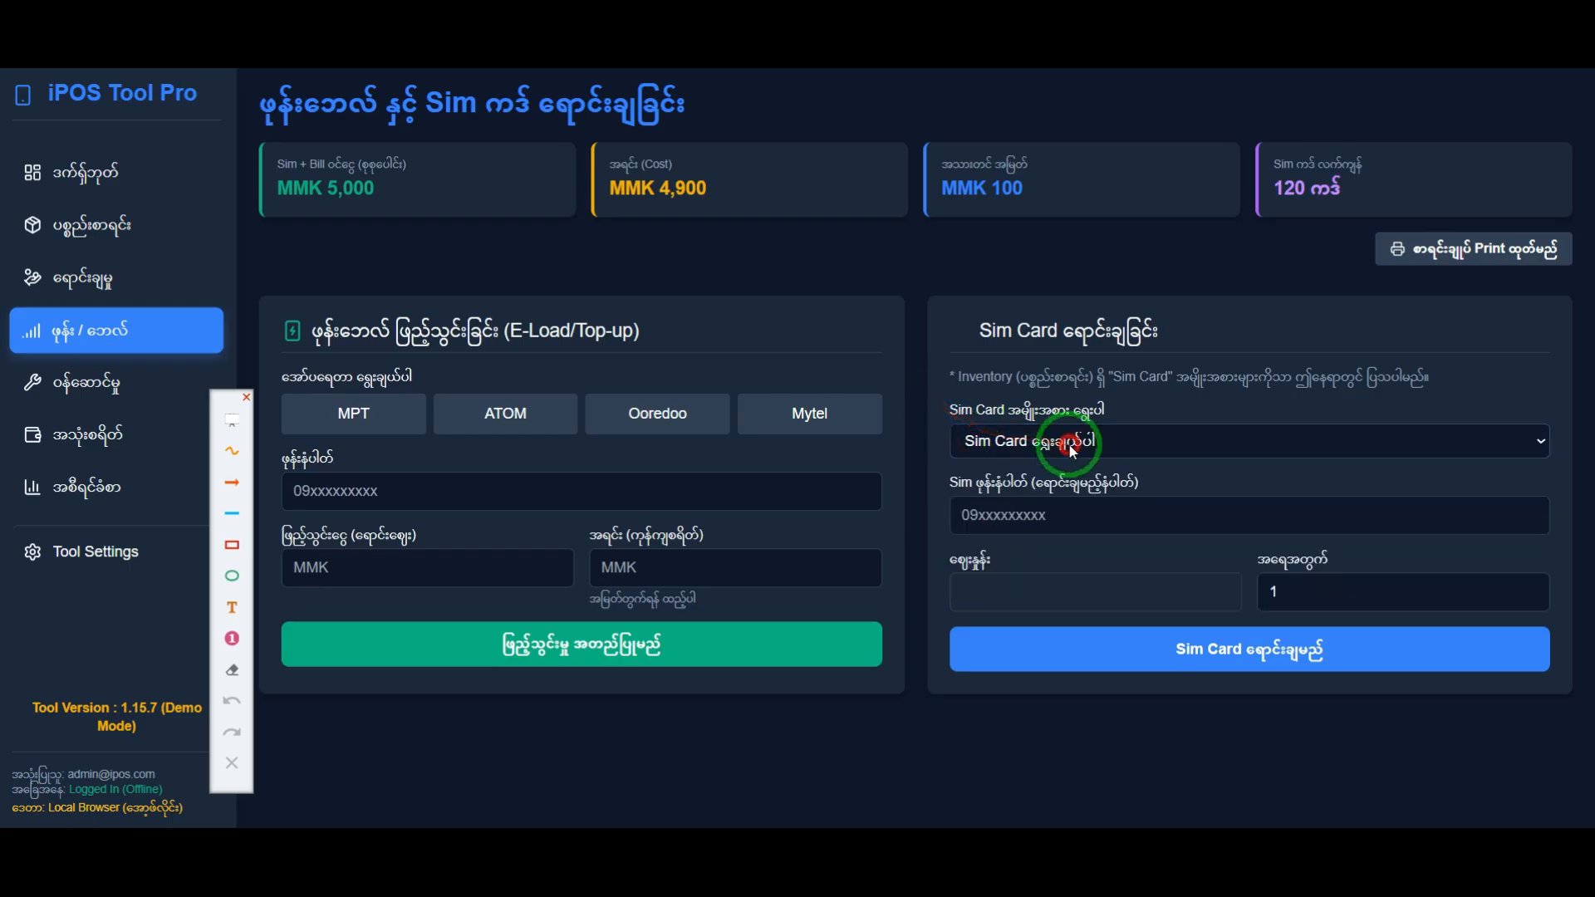
Step: Choose Mytel as the SIM card type in the Sim Card sales form and enter the SIM's phone number
{"action": "left_click", "coordinate": [1034, 442]}
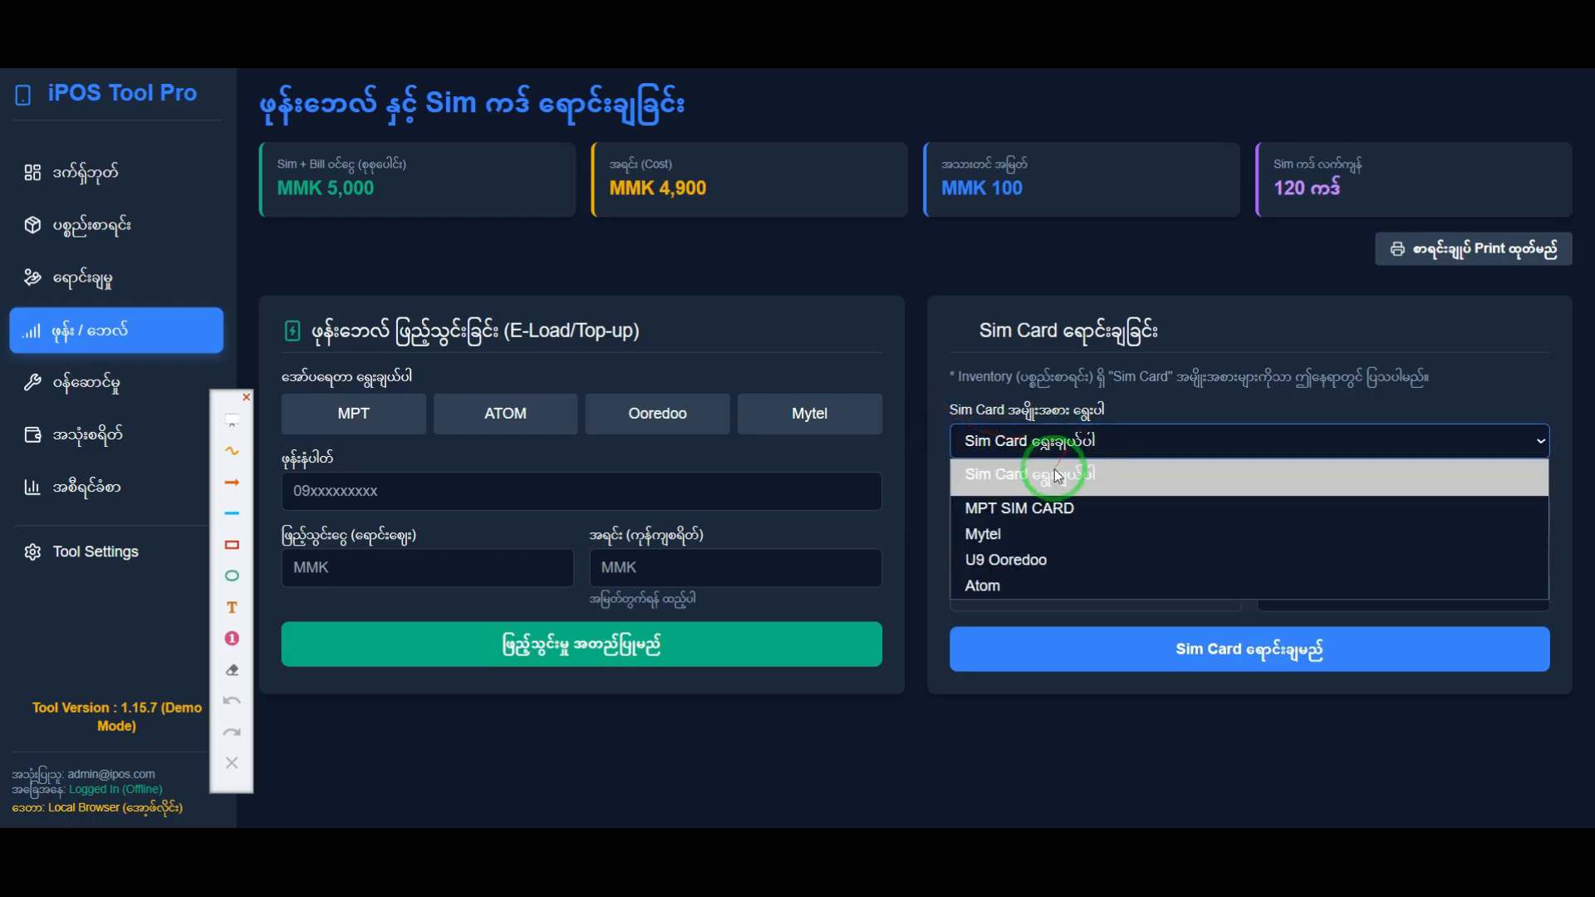
{"action": "left_click", "coordinate": [1014, 536]}
{"action": "left_click", "coordinate": [1014, 512]}
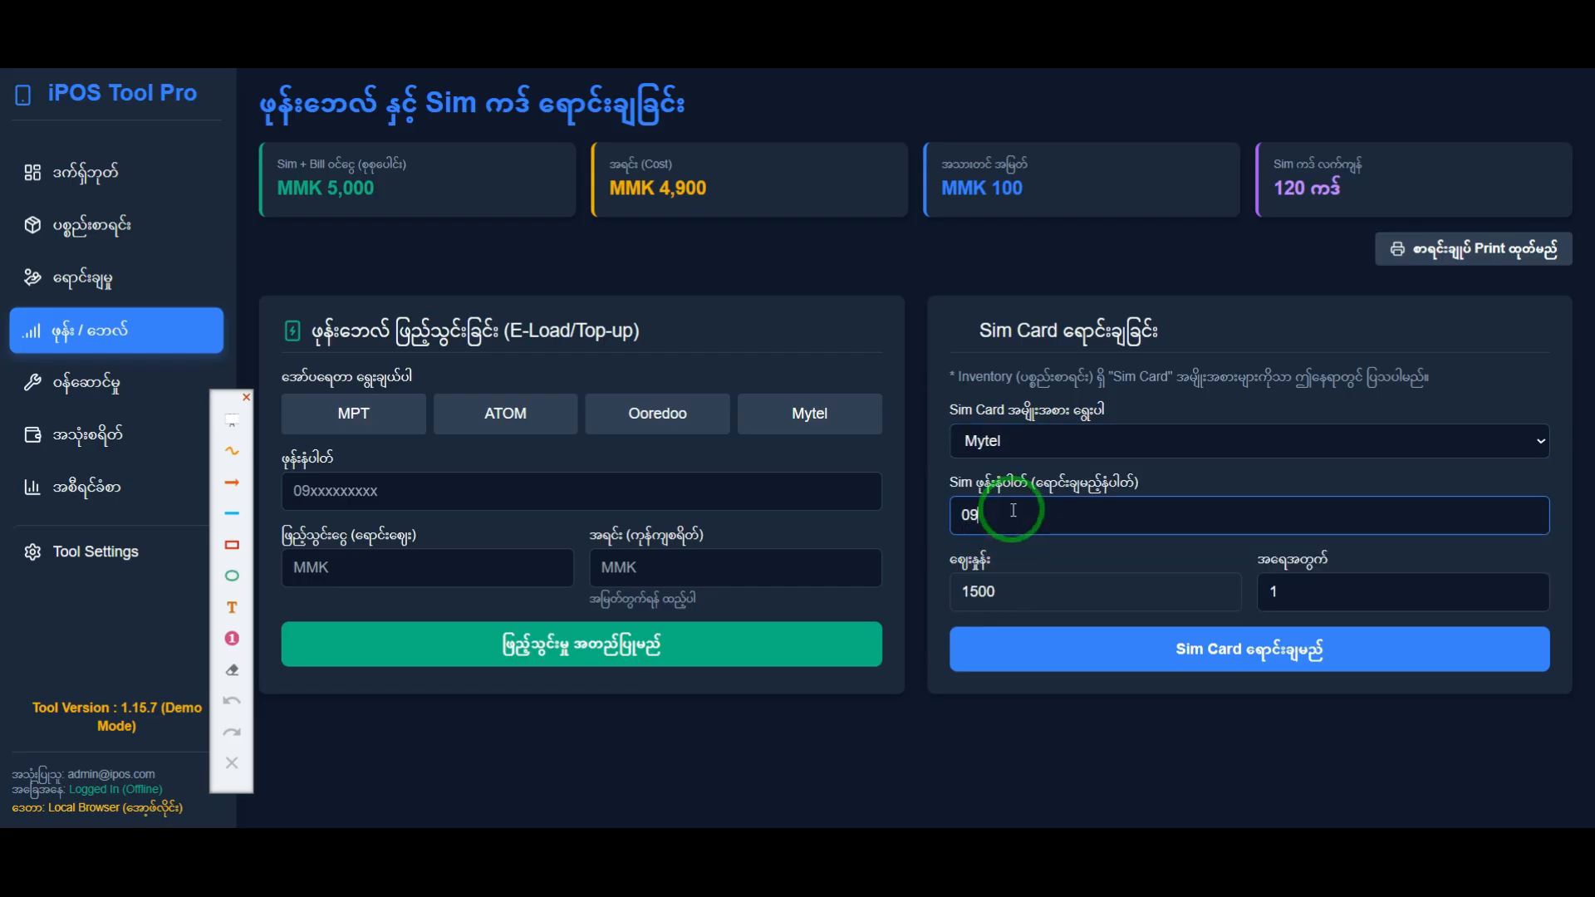
Step: Check the SIM cards' selling prices in the inventory and return to the Sim Card sales form
{"action": "left_click", "coordinate": [994, 595]}
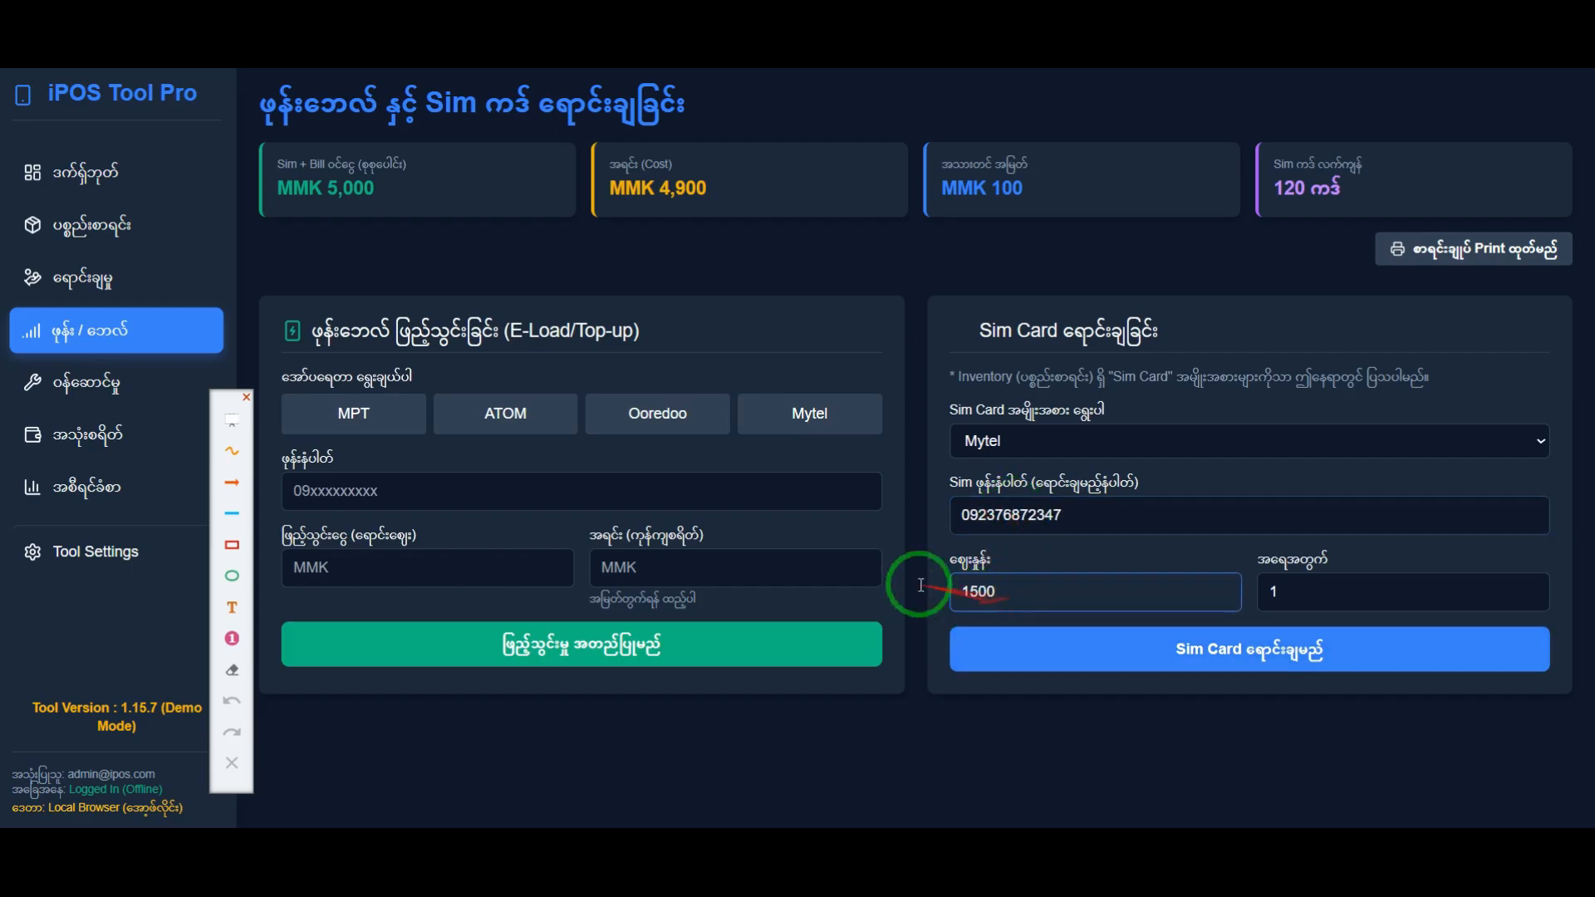
{"action": "left_click", "coordinate": [129, 237]}
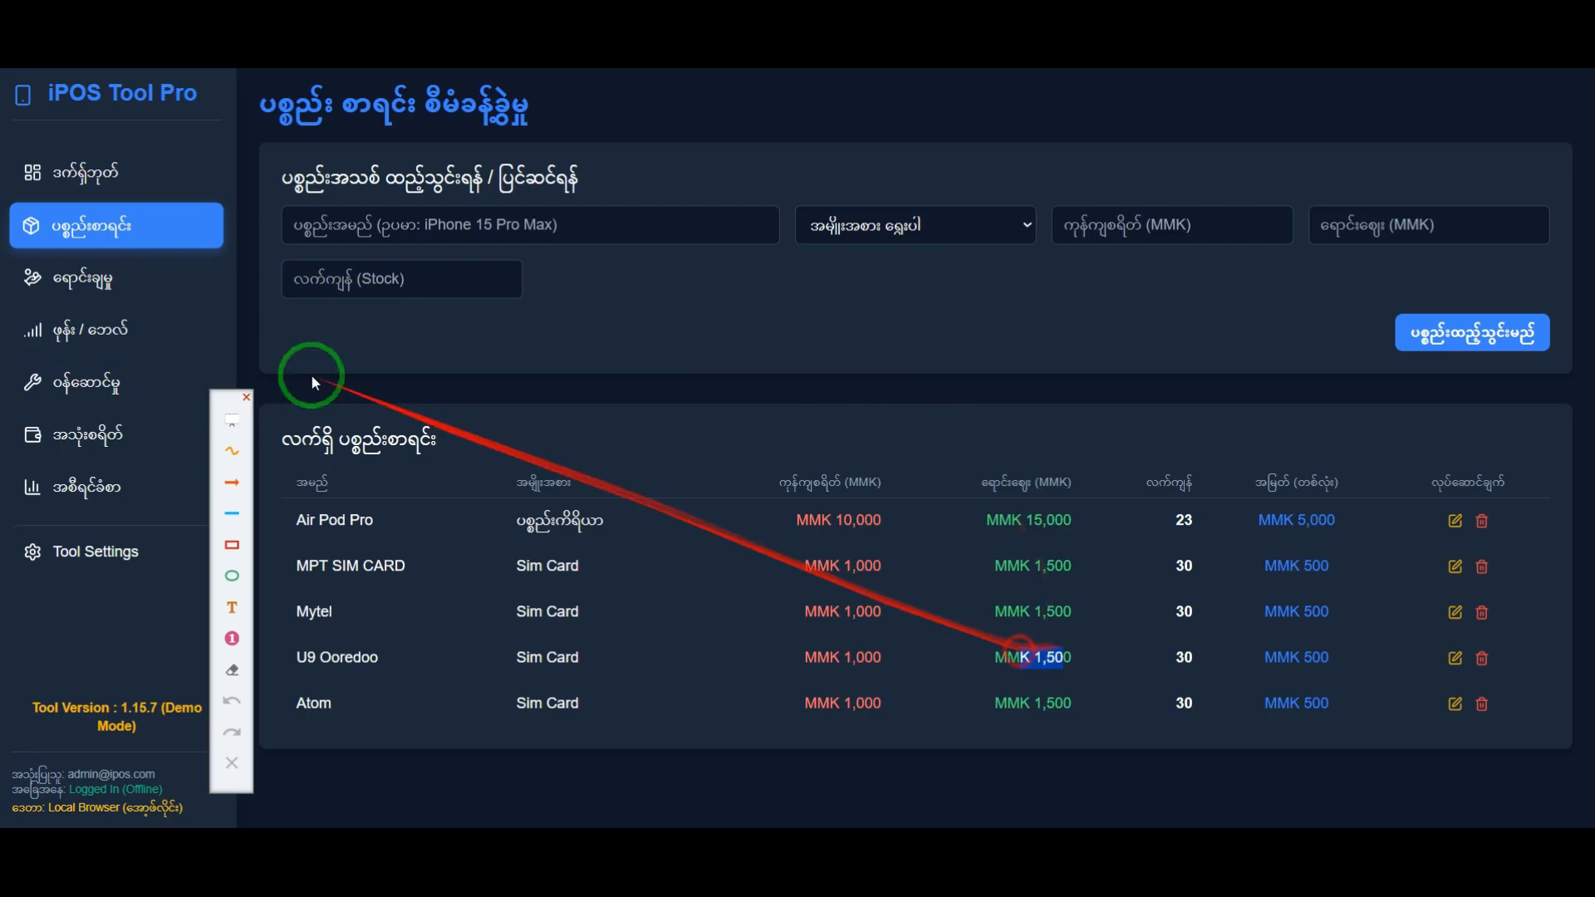
{"action": "left_click", "coordinate": [114, 332]}
Step: Set the quantity to 2, select Mytel as the SIM card type again, complete the SIM card sale and acknowledge the message
{"action": "left_click_drag", "start_coordinate": [1329, 591], "coordinate": [1205, 596]}
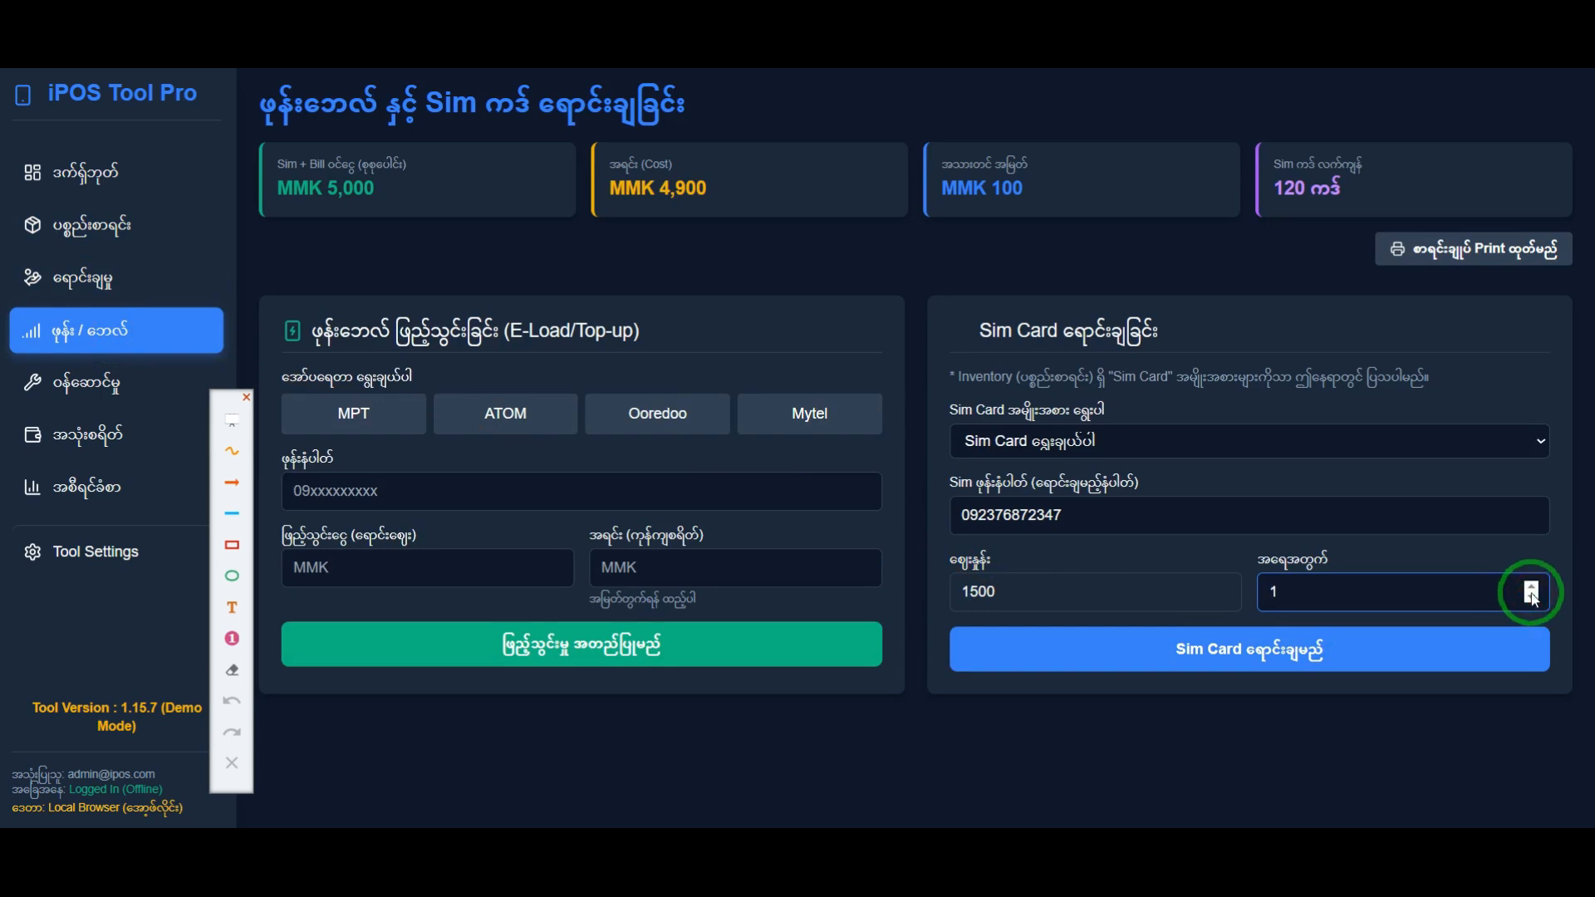
{"action": "left_click", "coordinate": [1211, 653]}
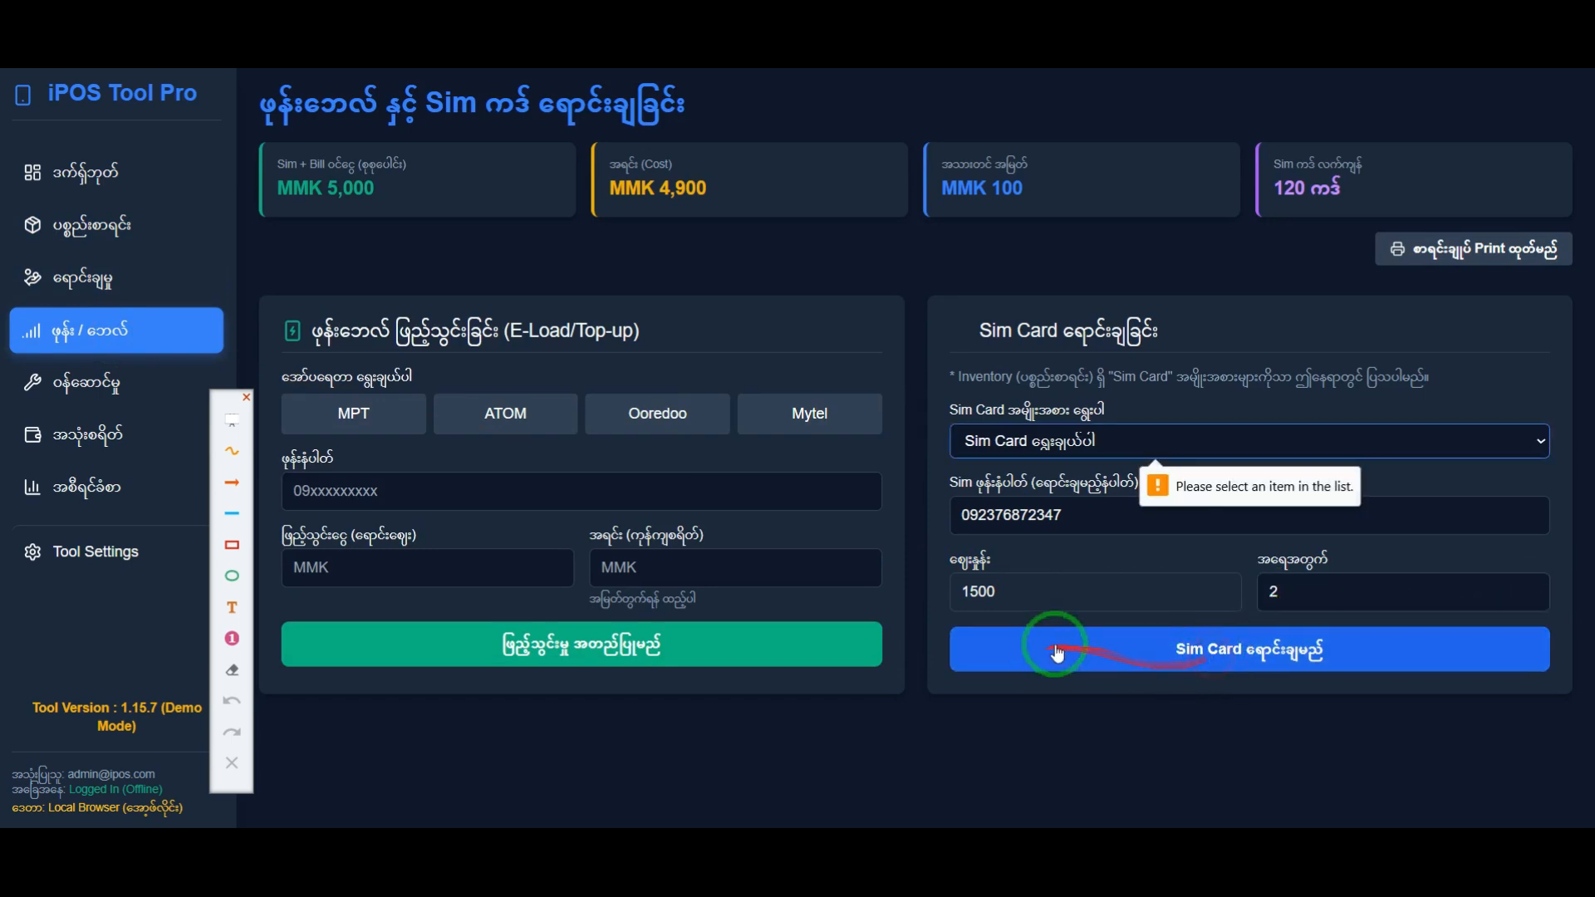
{"action": "left_click", "coordinate": [1044, 448]}
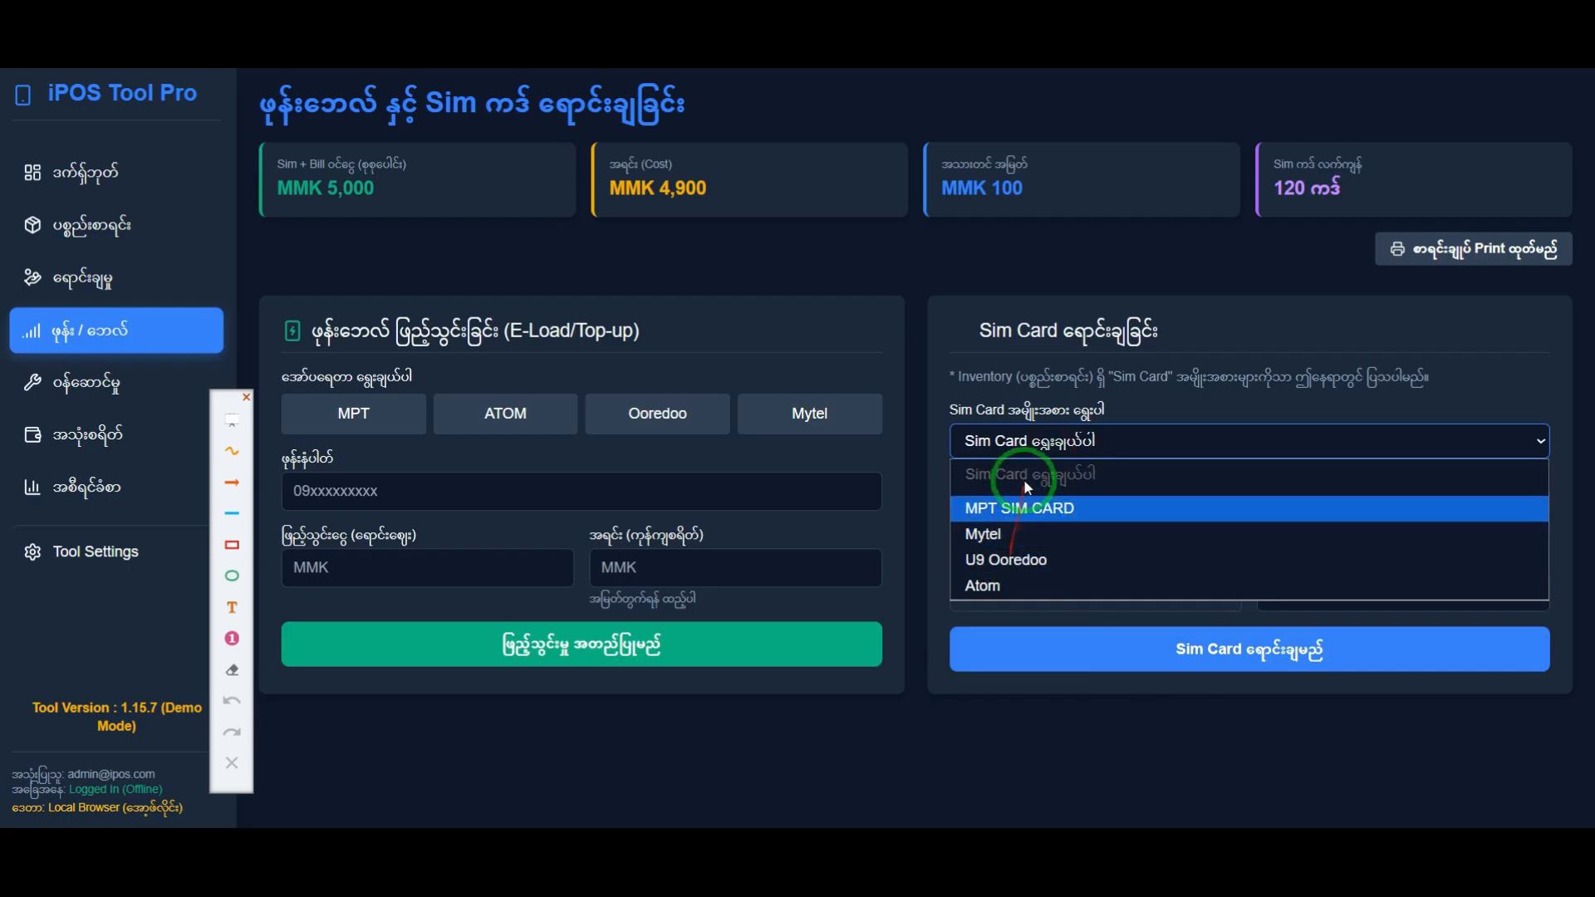
{"action": "left_click", "coordinate": [1044, 536]}
{"action": "left_click", "coordinate": [1274, 652]}
{"action": "left_click_drag", "start_coordinate": [626, 427], "coordinate": [727, 428]}
{"action": "left_click", "coordinate": [777, 427]}
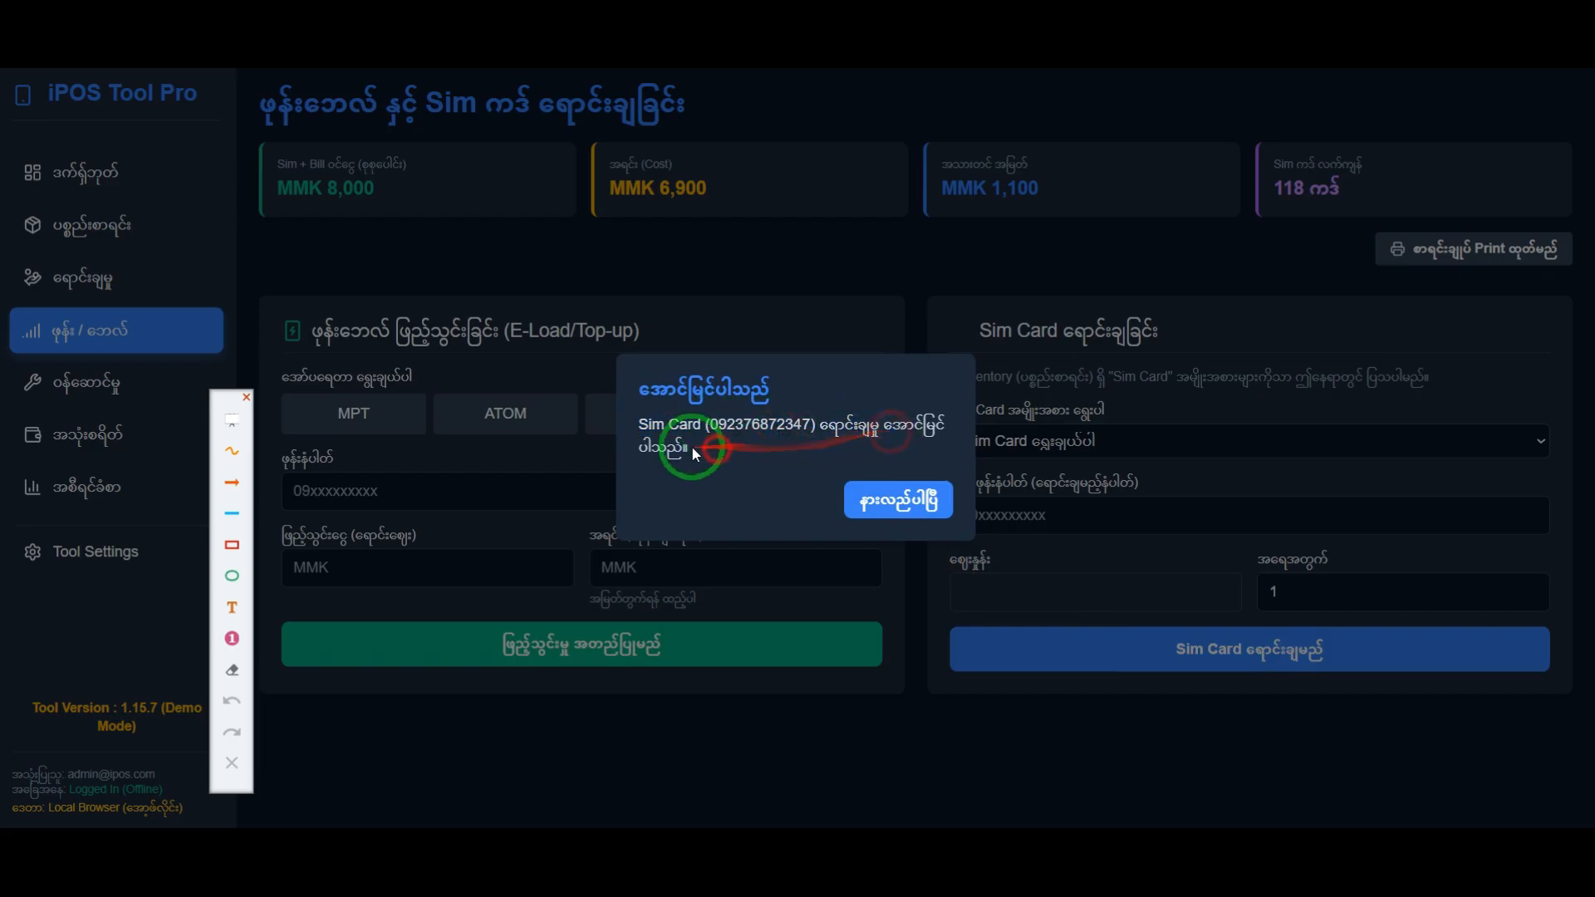
{"action": "left_click", "coordinate": [908, 511]}
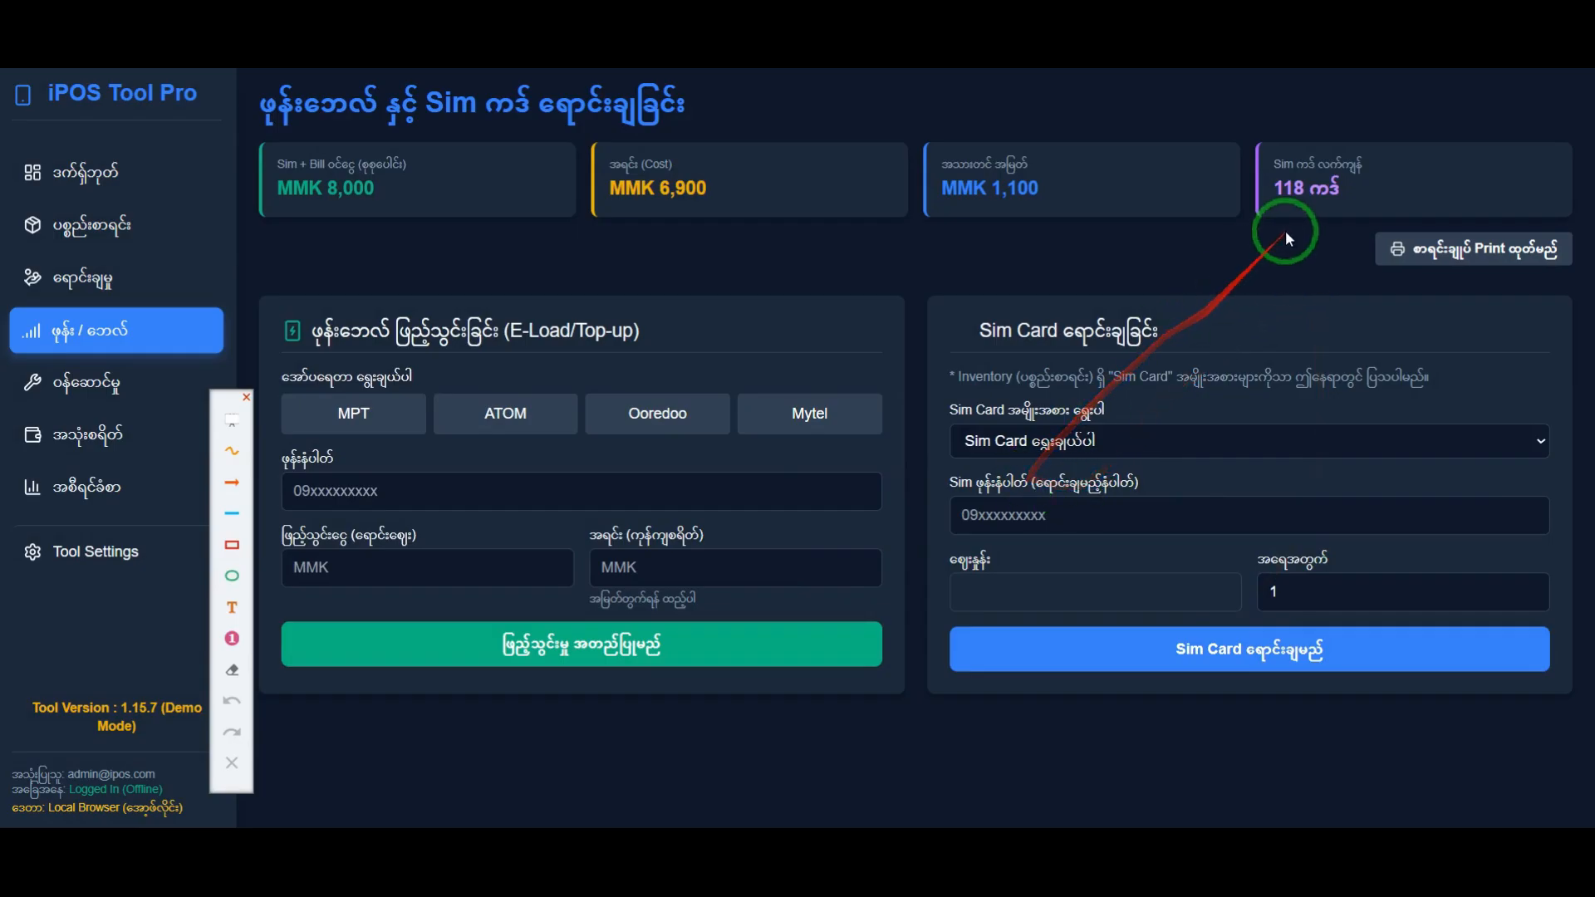
Step: Check the SIM card types, their remaining stock in the inventory, and the income and profit totals on the dashboard
{"action": "left_click", "coordinate": [1116, 443]}
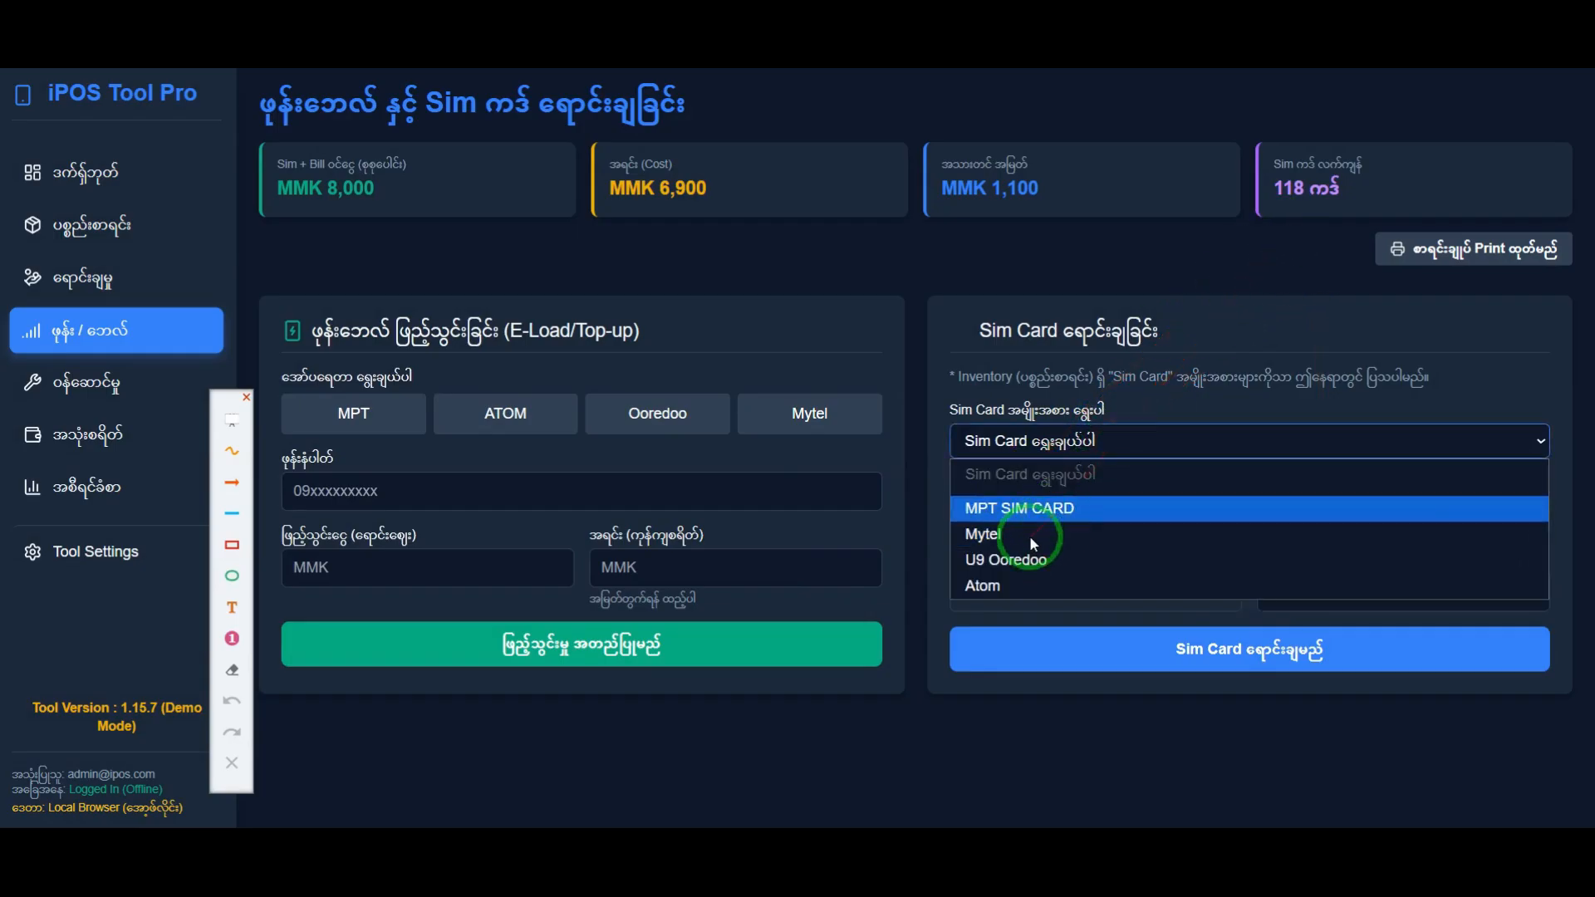
{"action": "left_click", "coordinate": [106, 277]}
{"action": "left_click", "coordinate": [115, 232]}
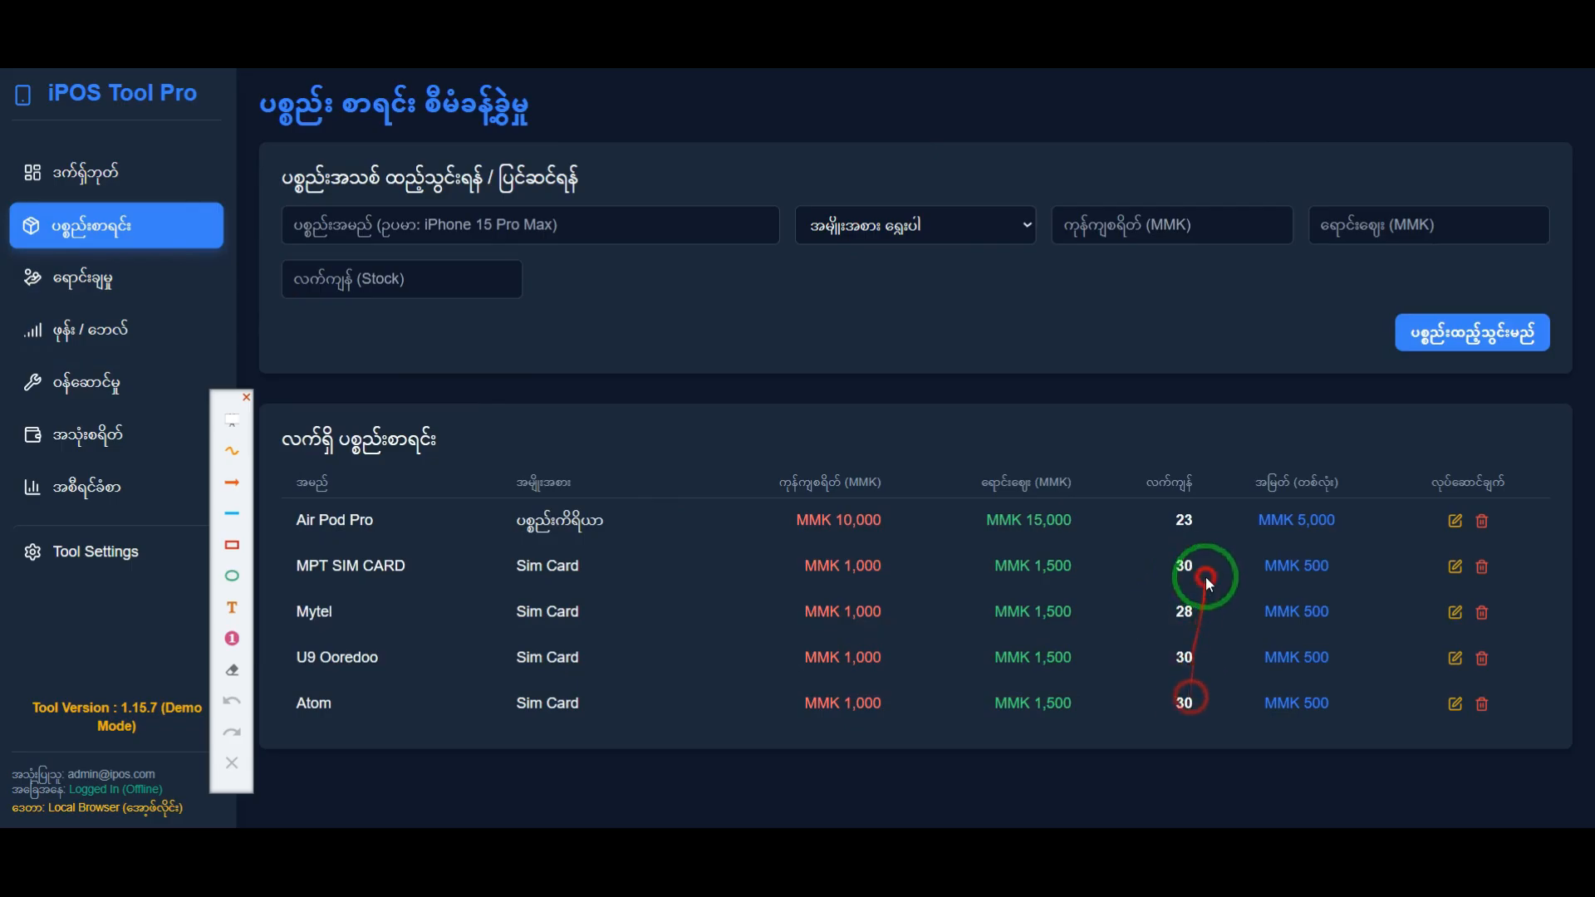
{"action": "left_click", "coordinate": [126, 179]}
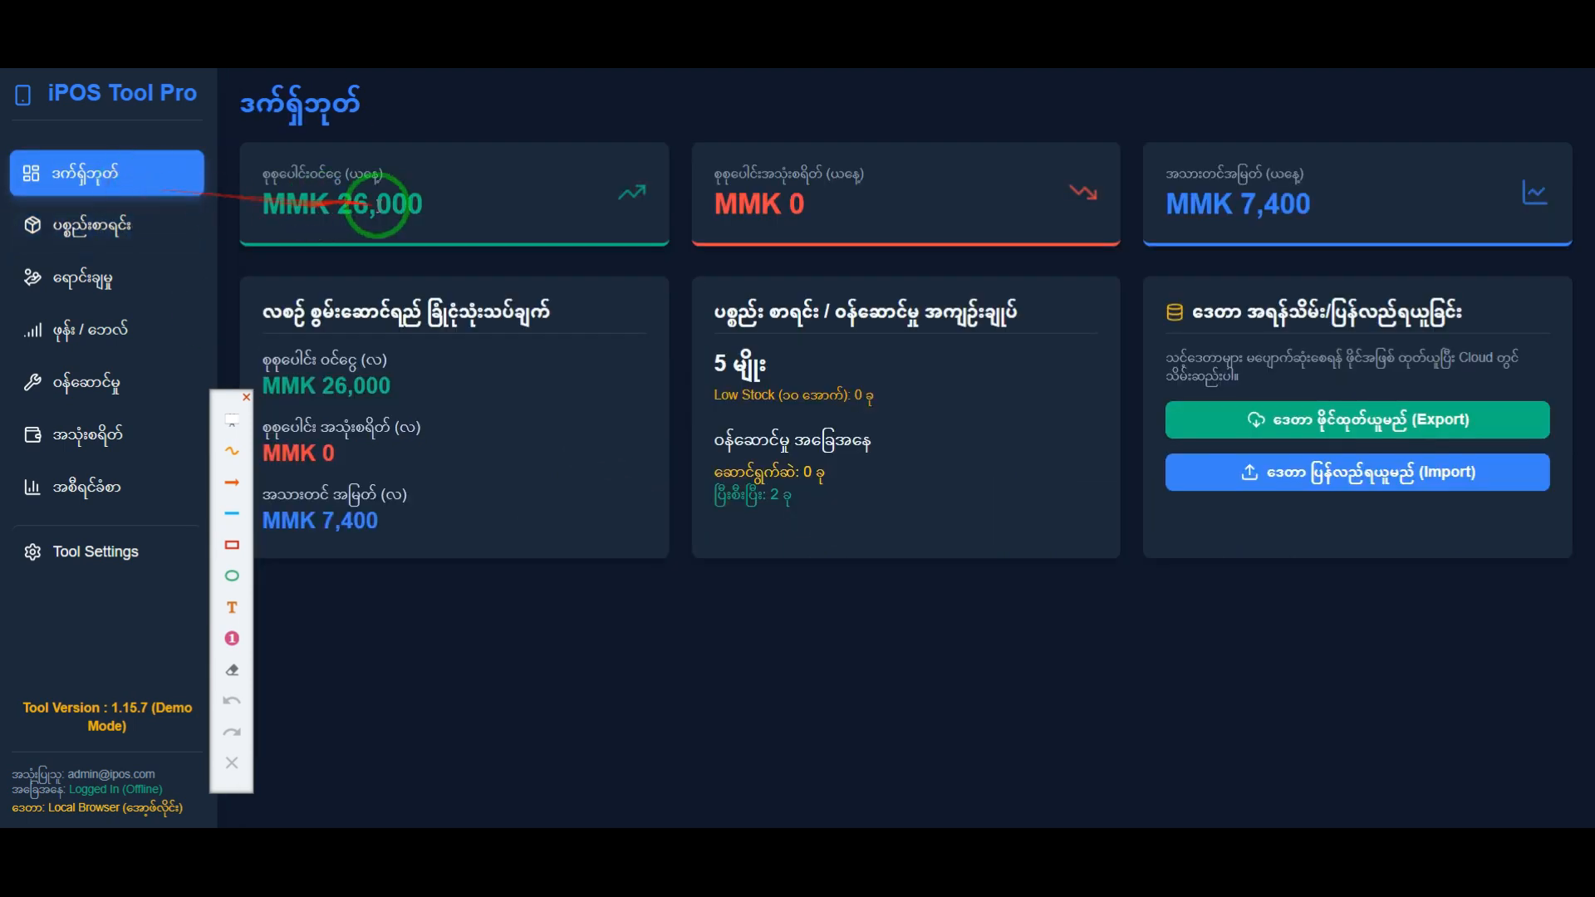
Step: Preview the printable SIM and bill sales summary from the phone bill page, read its figures and cancel printing
{"action": "left_click", "coordinate": [125, 330]}
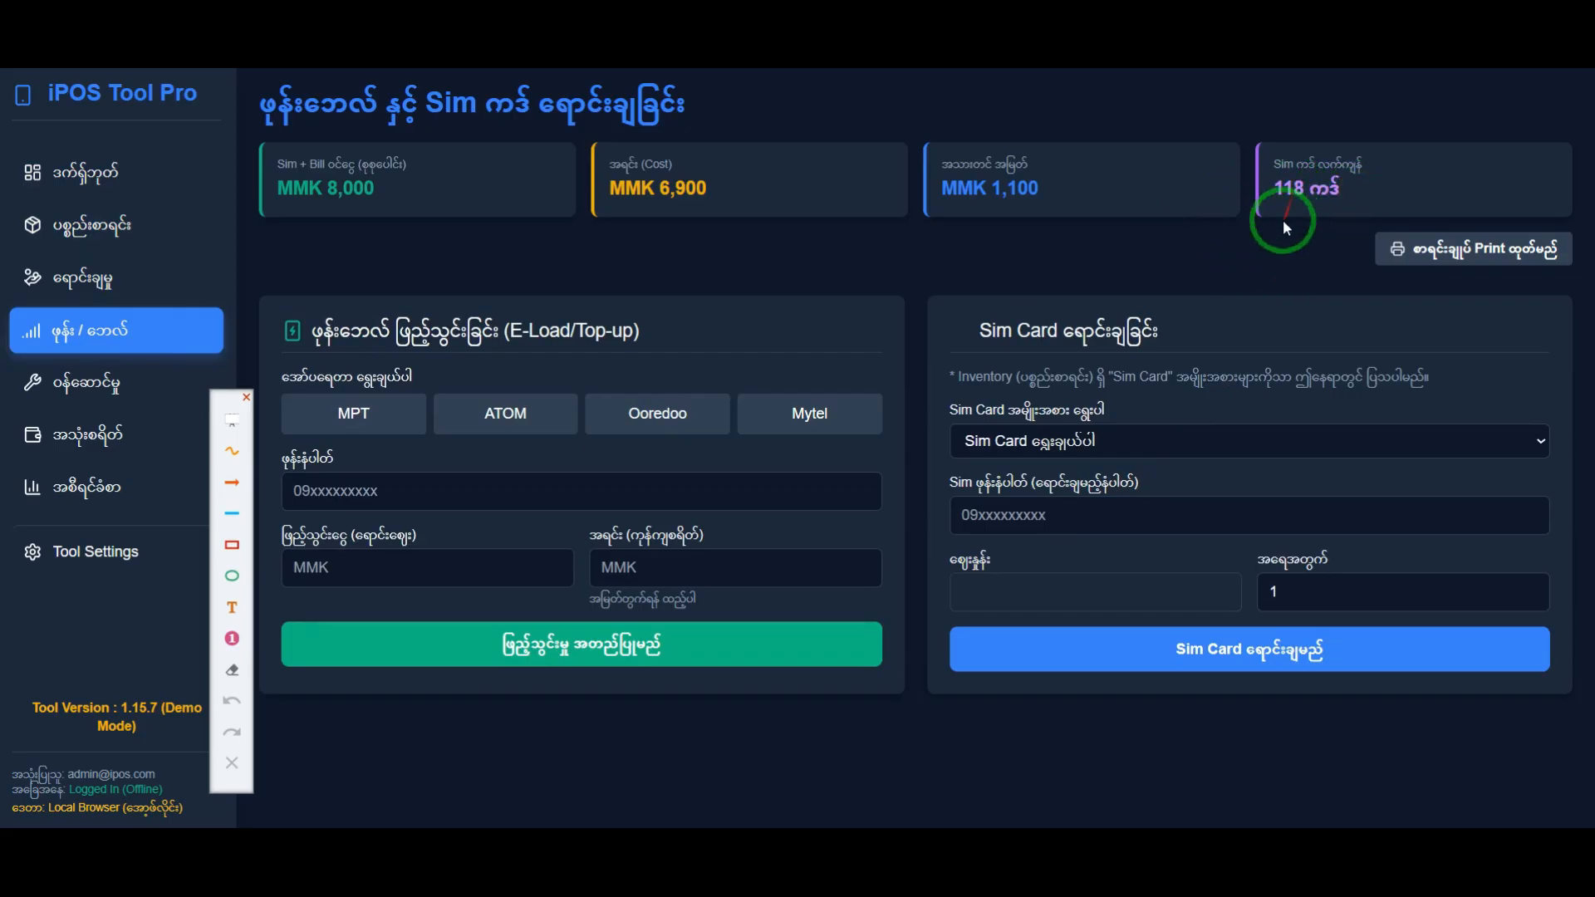
{"action": "left_click", "coordinate": [1437, 259]}
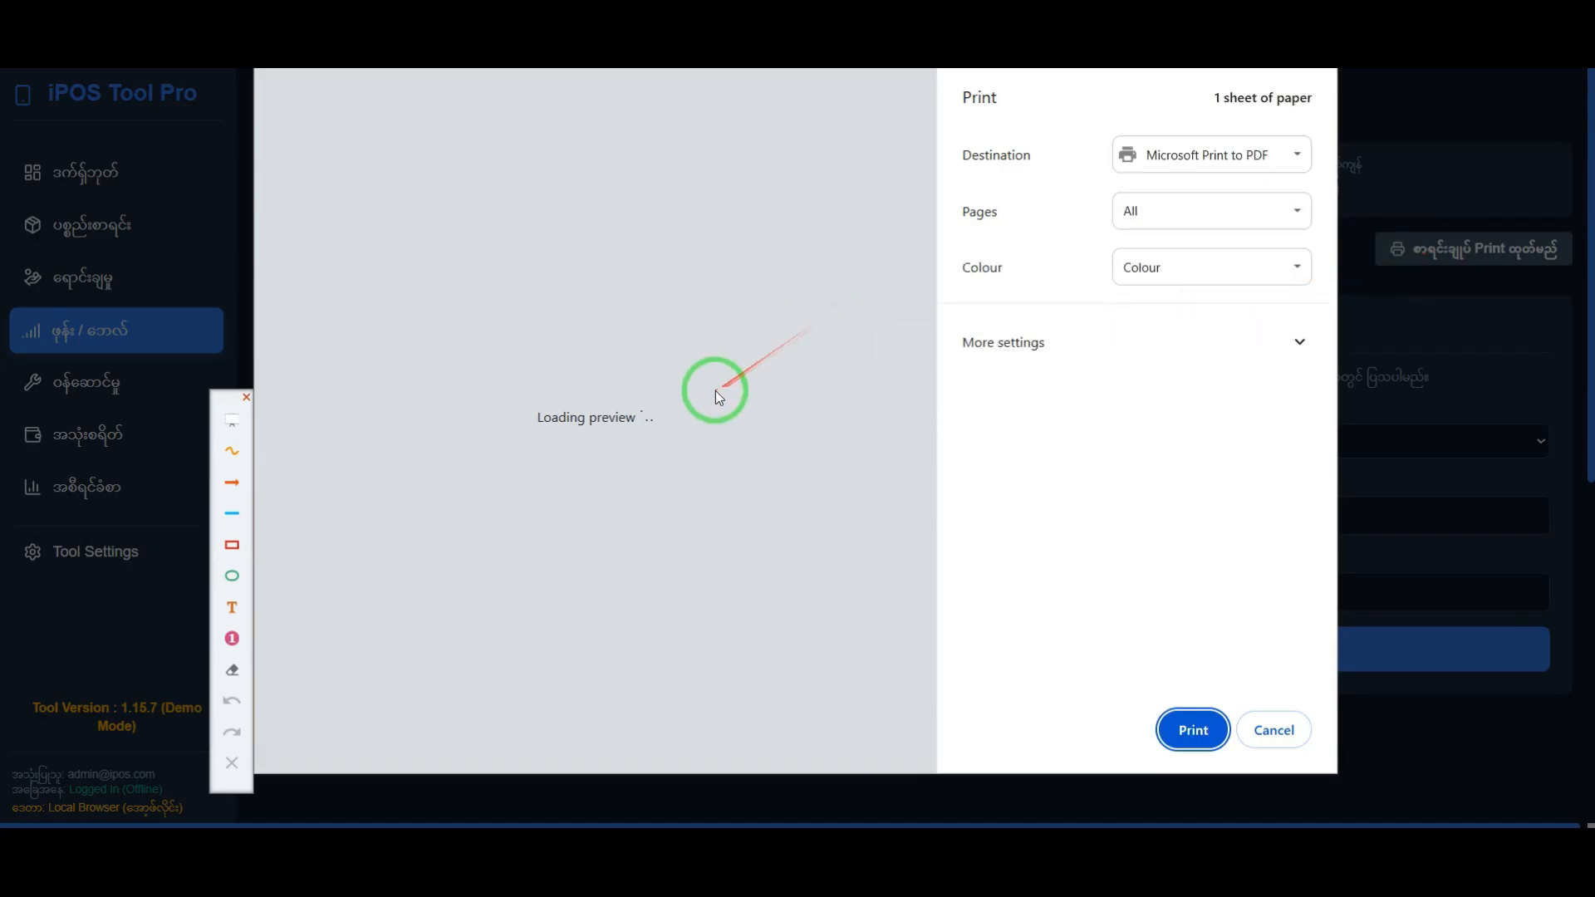
{"action": "scroll", "coordinate": [492, 391], "scroll_direction": "up", "scroll_amount": 2}
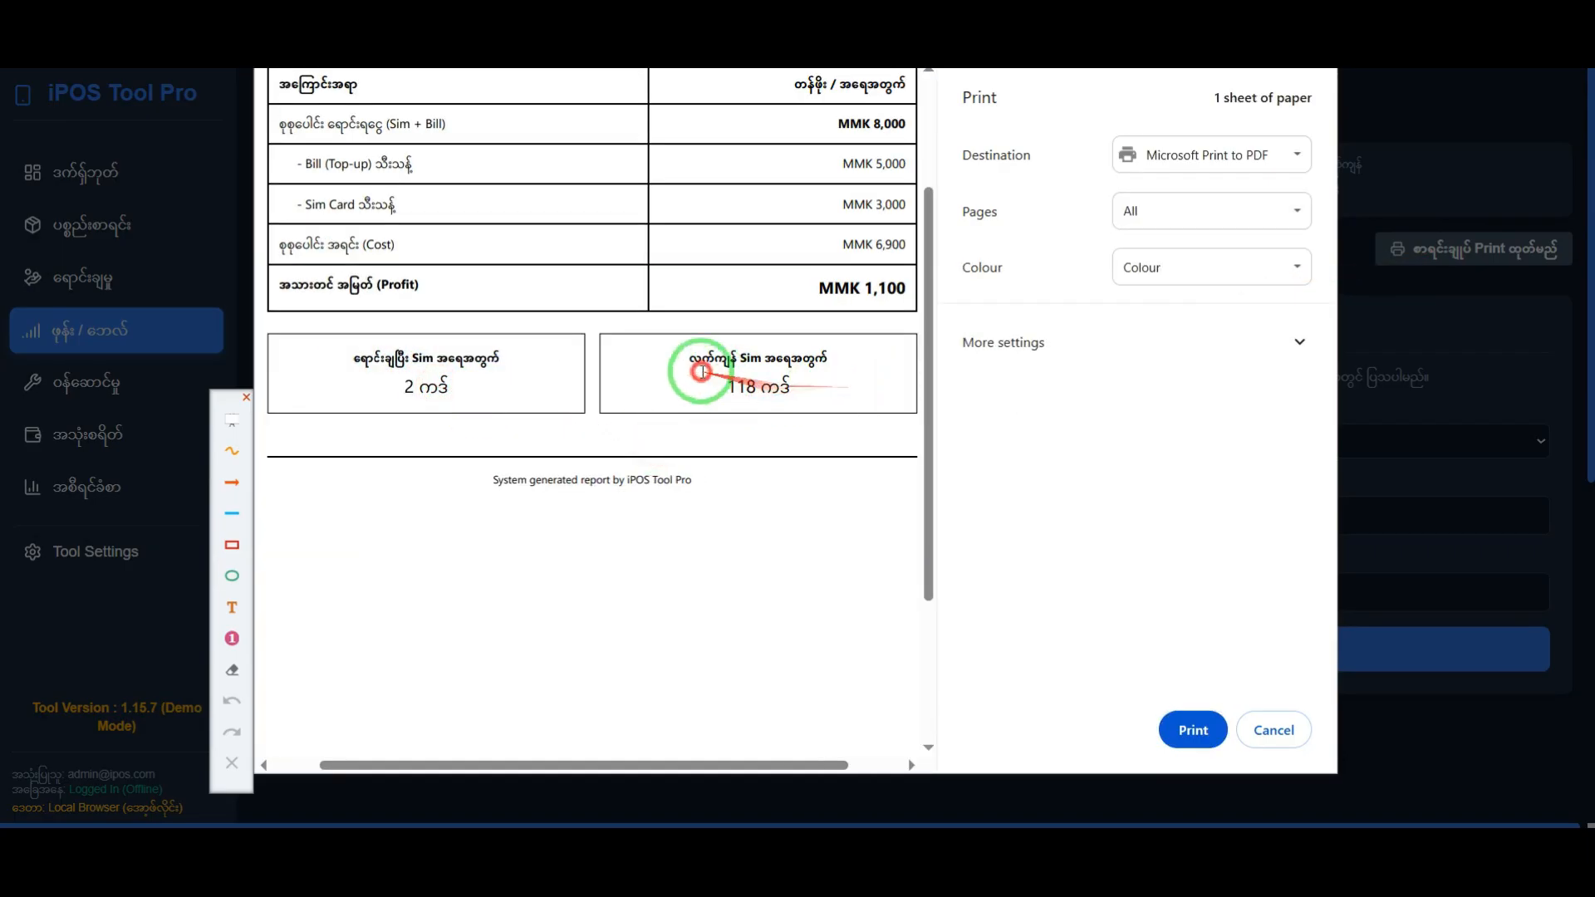
{"action": "scroll", "coordinate": [783, 390], "scroll_direction": "down", "scroll_amount": 2}
{"action": "scroll", "coordinate": [773, 299], "scroll_direction": "up", "scroll_amount": 3}
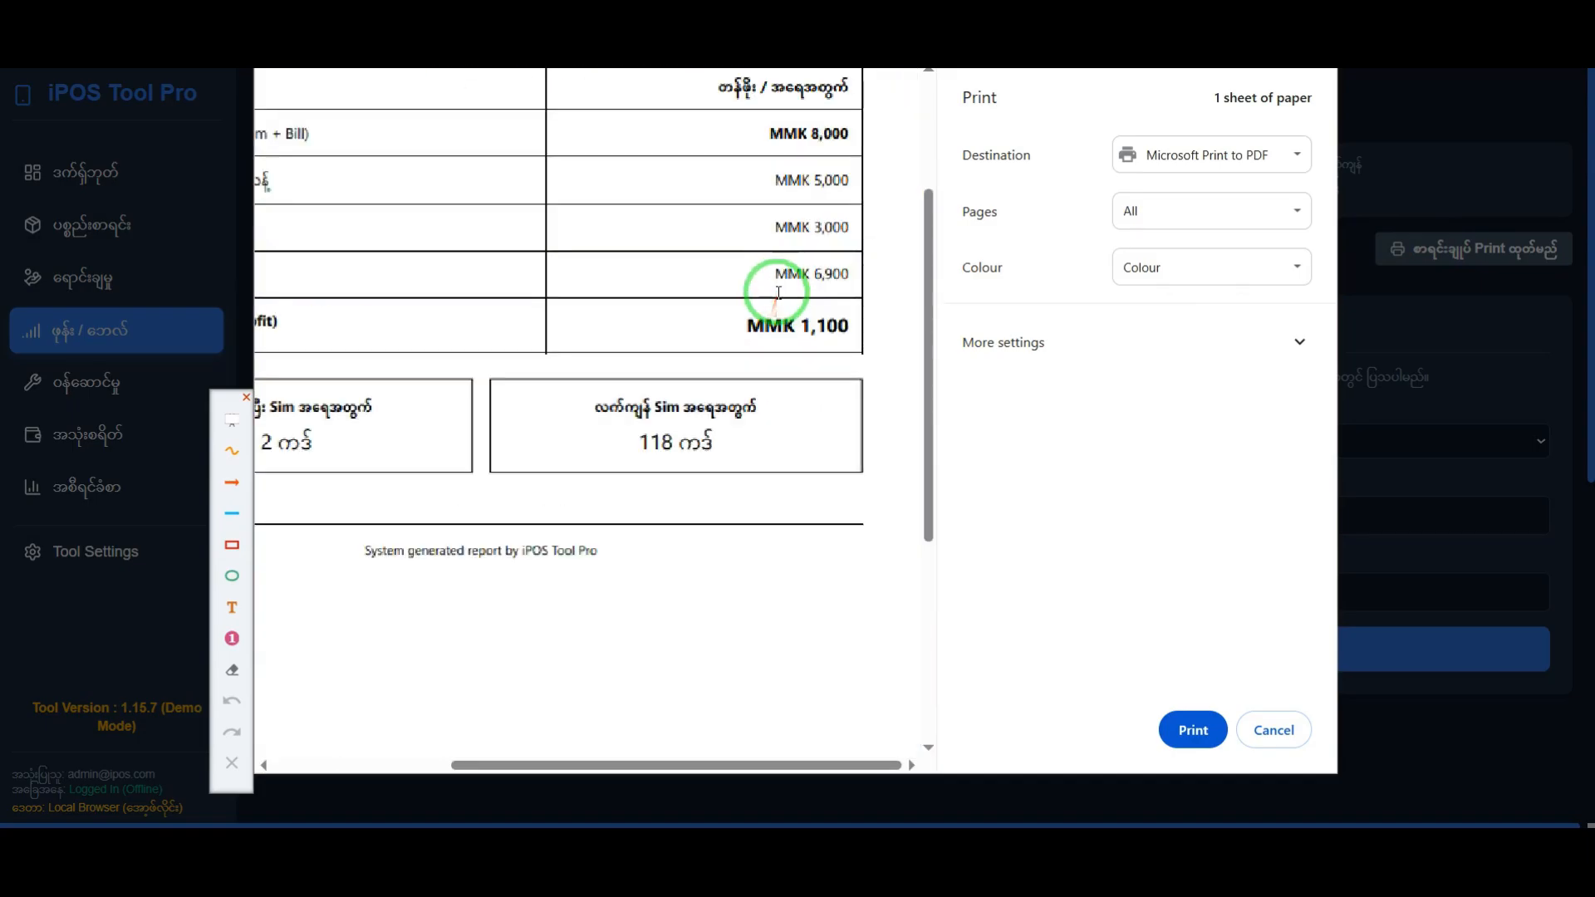
{"action": "scroll", "coordinate": [793, 331], "scroll_direction": "down", "scroll_amount": 3}
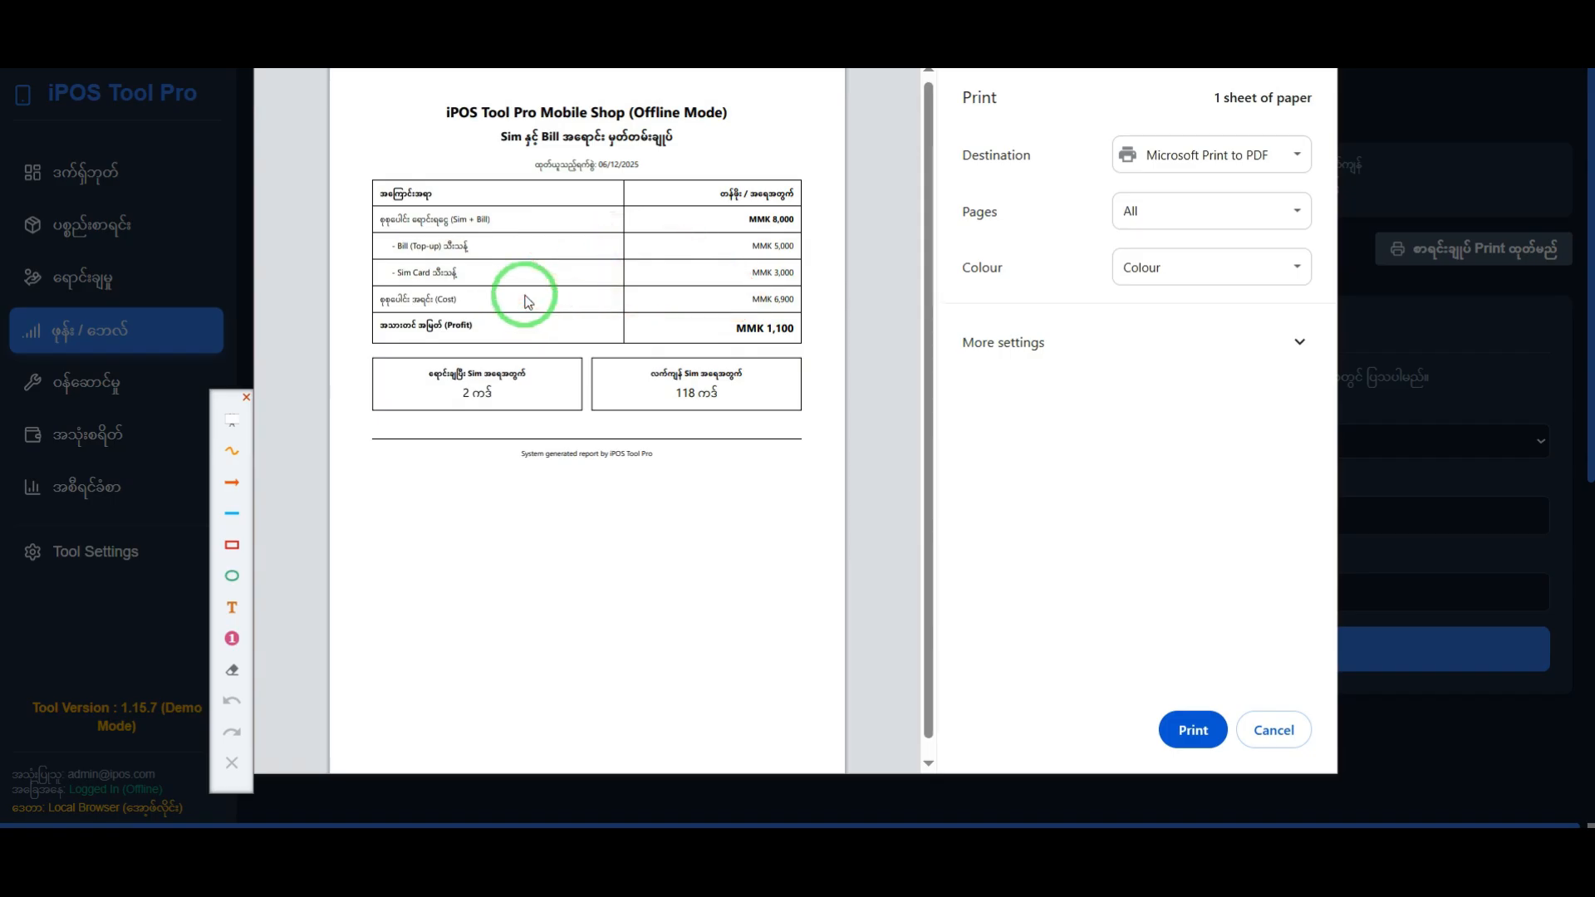
{"action": "left_click", "coordinate": [1273, 730]}
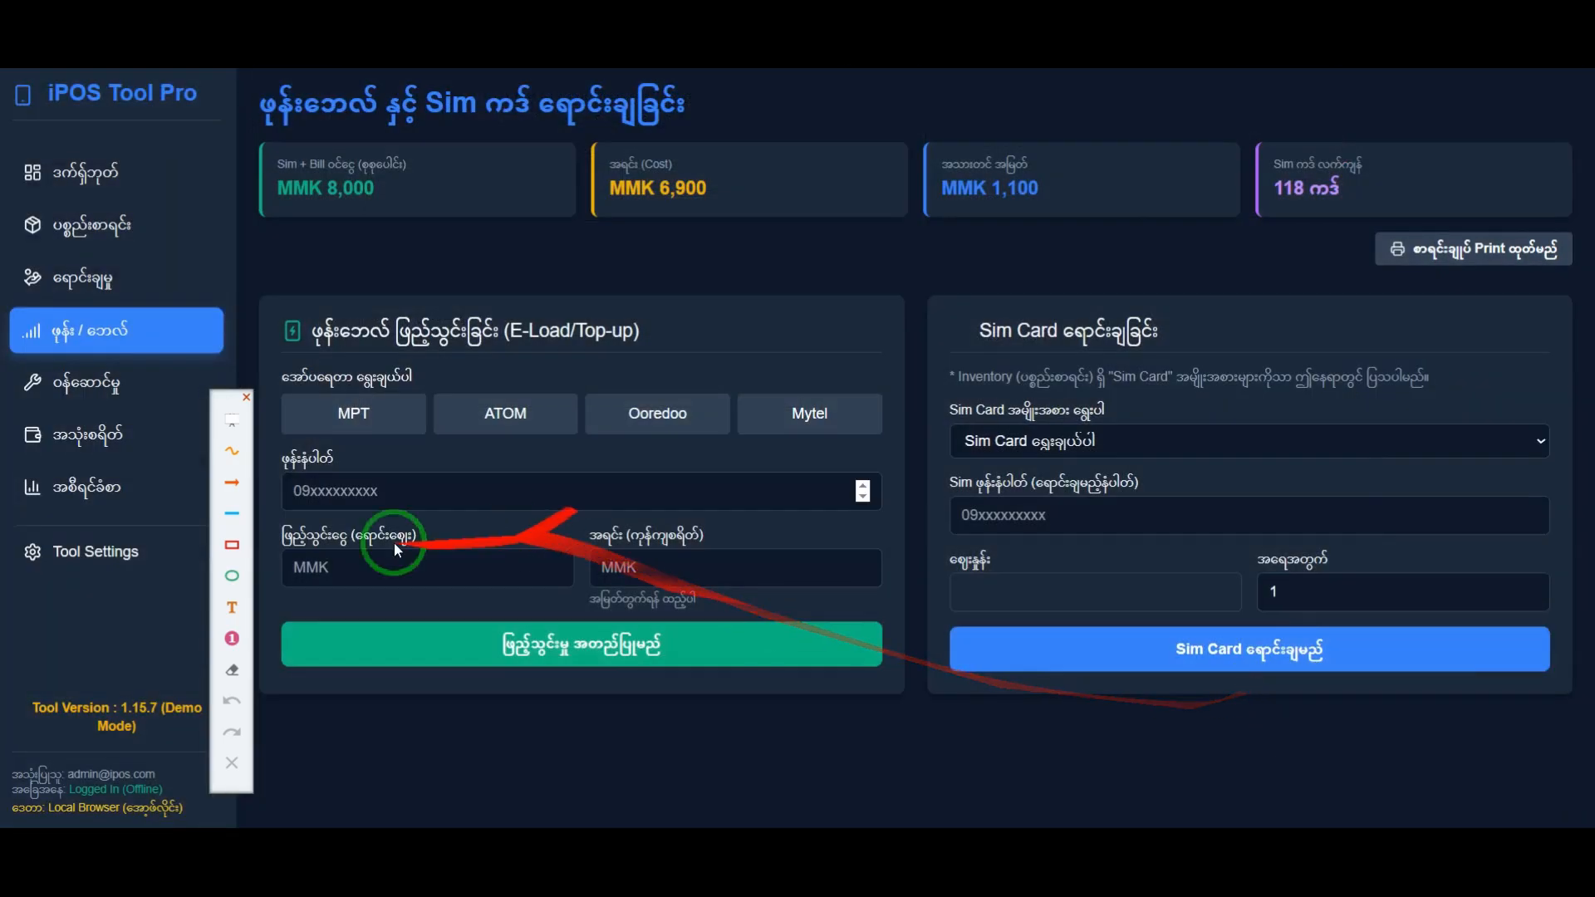
Step: Generate the income and profit report for 12/01/2025 to 12/31/2025 and check the Mytel SIM sale's total and profit
{"action": "mouse_move", "coordinate": [233, 397]}
{"action": "left_mouse_down"}
{"action": "mouse_move", "coordinate": [1370, 366]}
{"action": "mouse_move", "coordinate": [1574, 237]}
{"action": "mouse_move", "coordinate": [1574, 179]}
{"action": "left_mouse_up"}
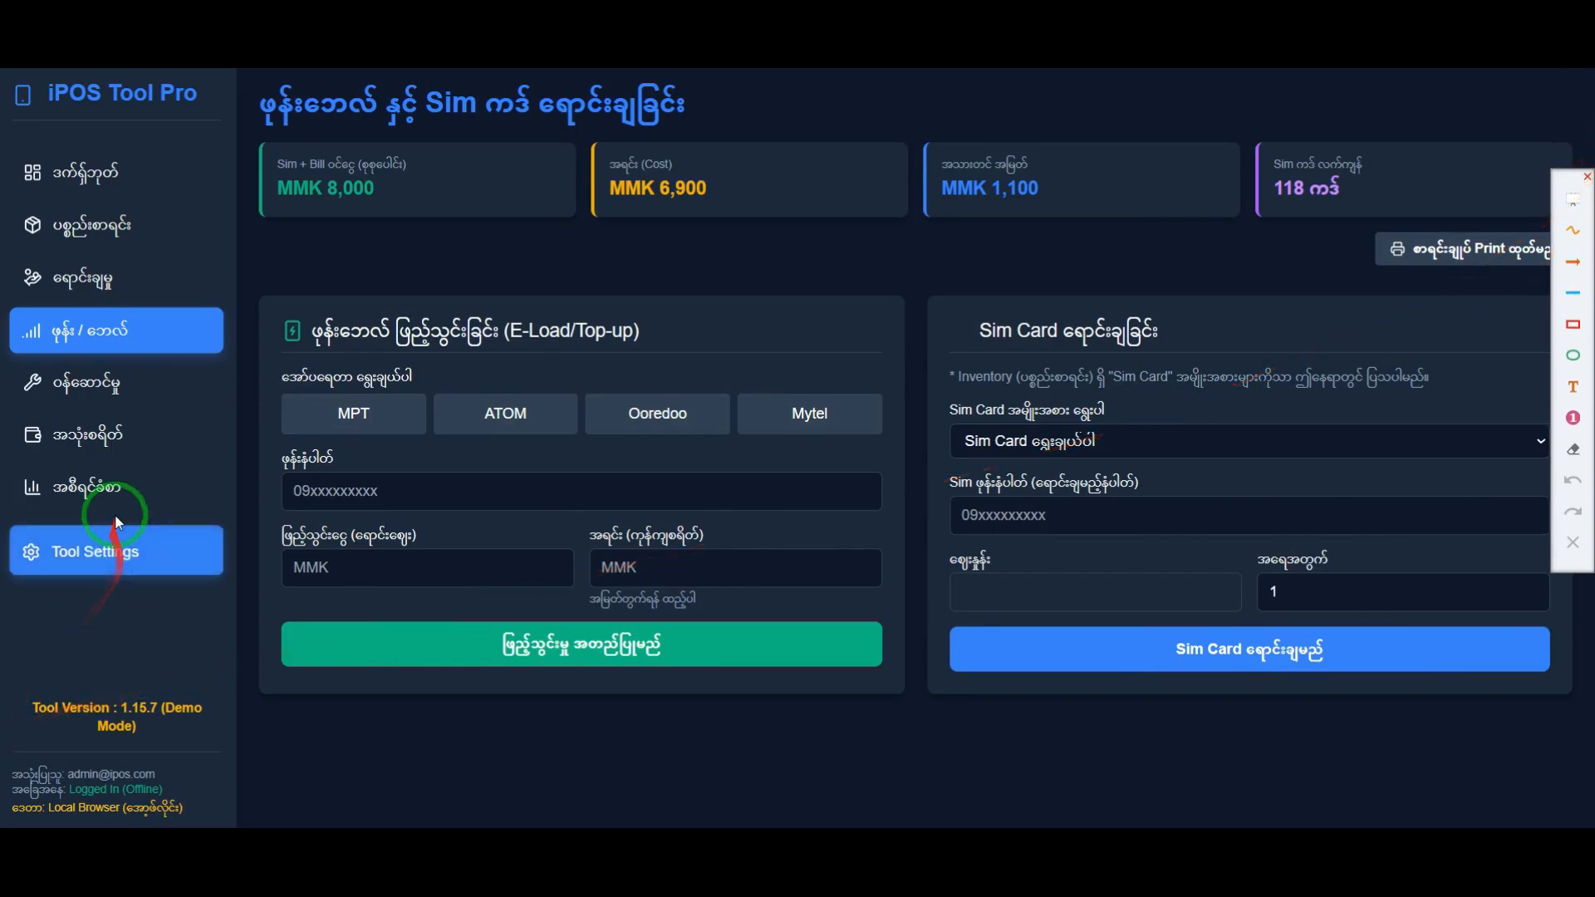
{"action": "left_click", "coordinate": [121, 488]}
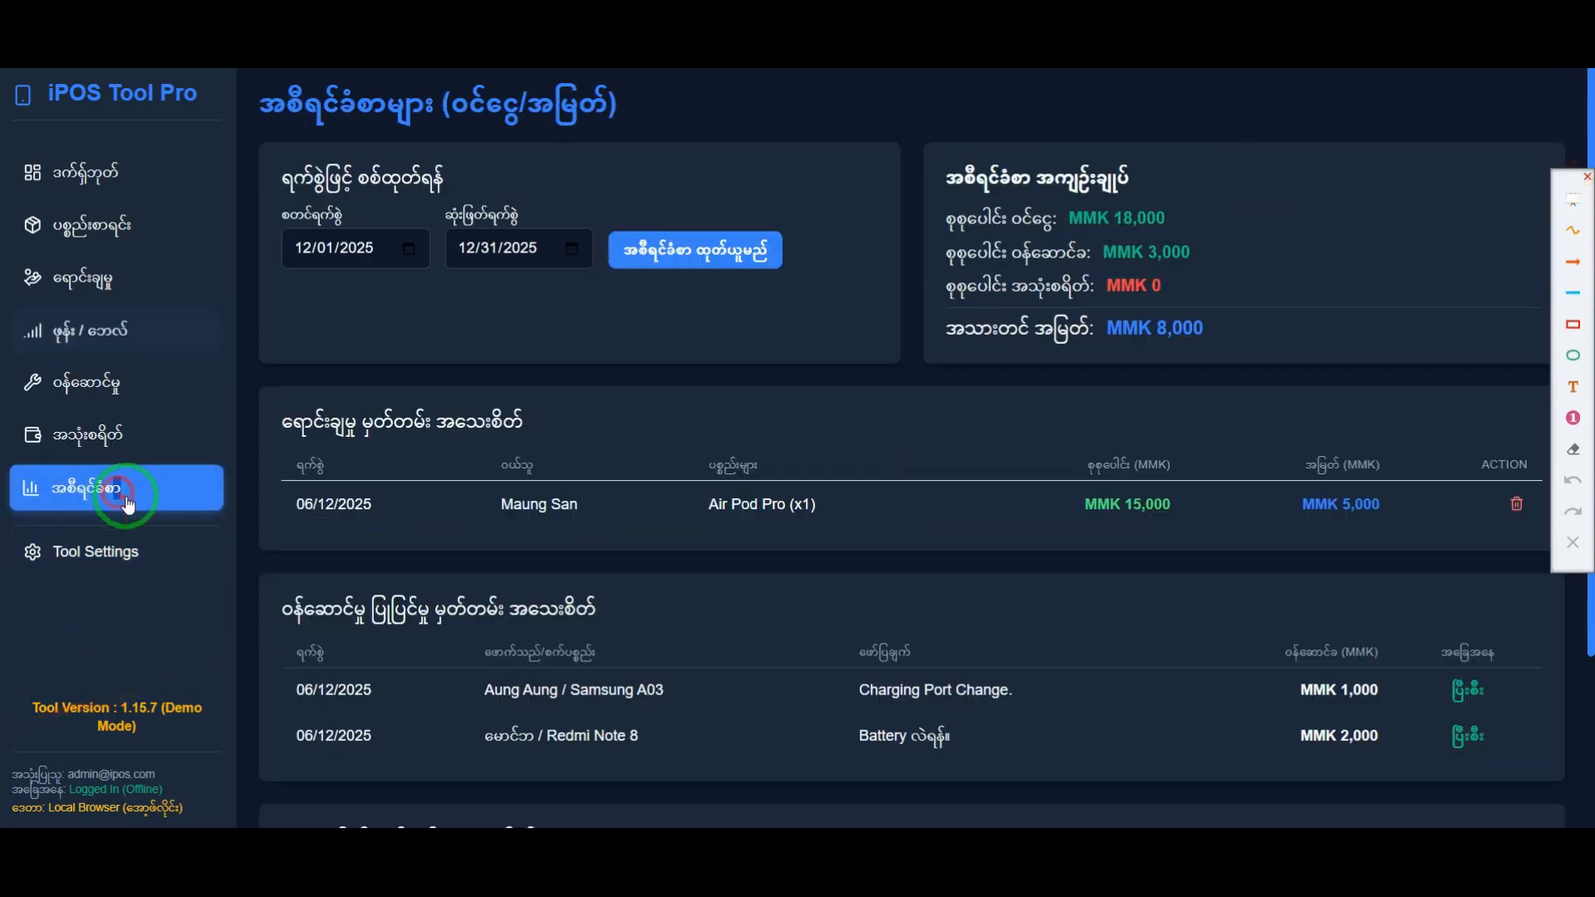
{"action": "left_click", "coordinate": [686, 251]}
{"action": "scroll", "coordinate": [629, 396], "scroll_direction": "down", "scroll_amount": 1}
{"action": "left_click_drag", "start_coordinate": [461, 400], "coordinate": [896, 407]}
{"action": "left_click", "coordinate": [463, 408]}
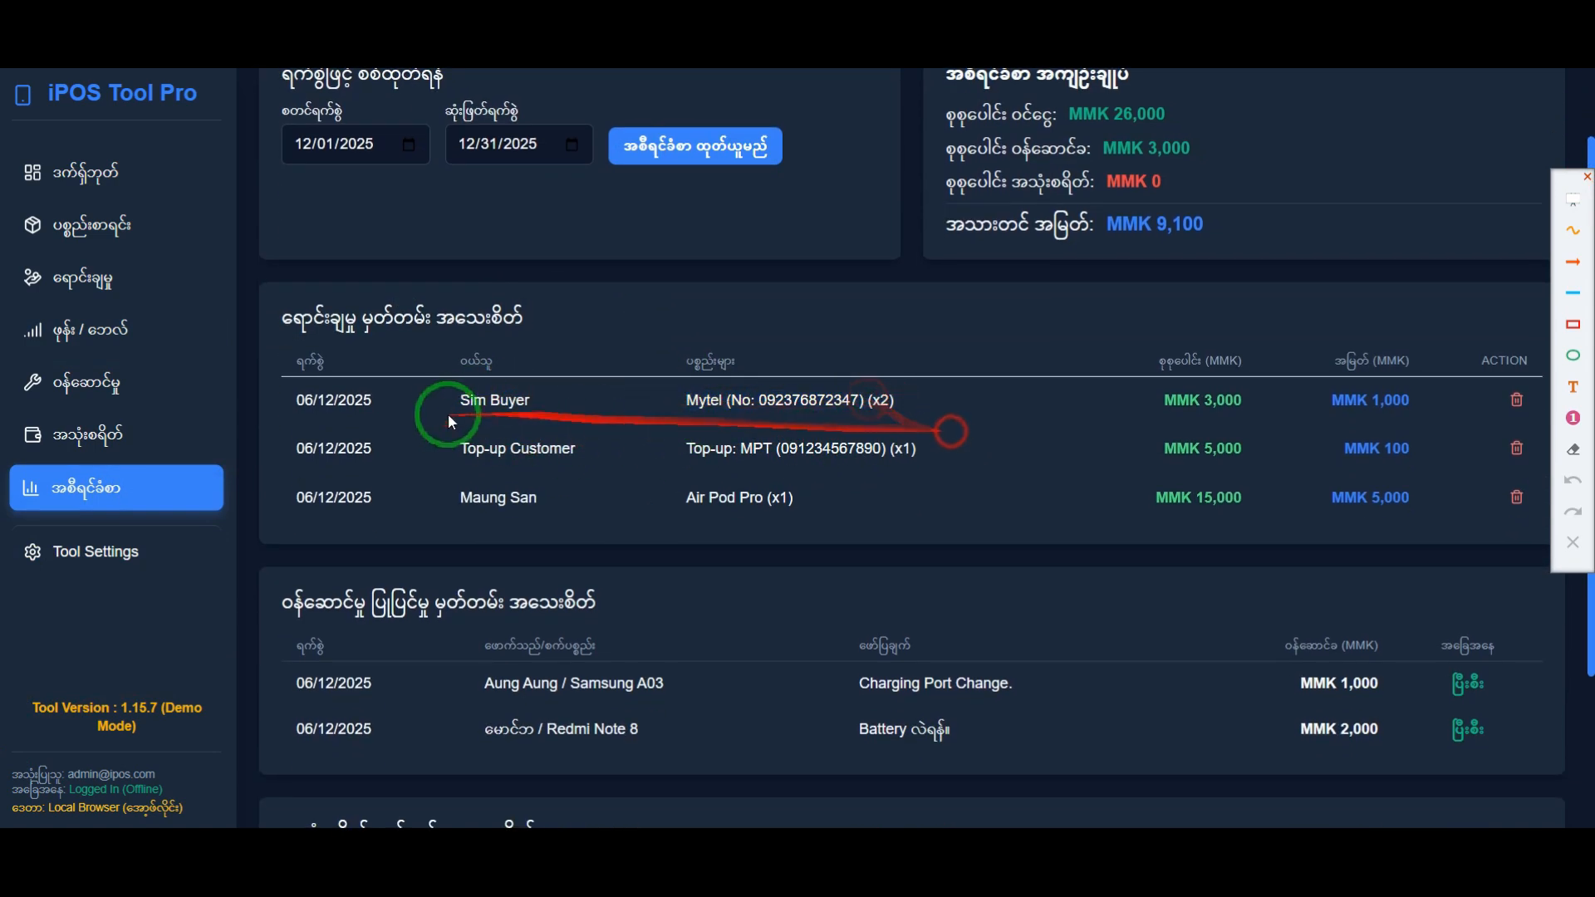
{"action": "left_click_drag", "start_coordinate": [1412, 402], "coordinate": [1402, 402]}
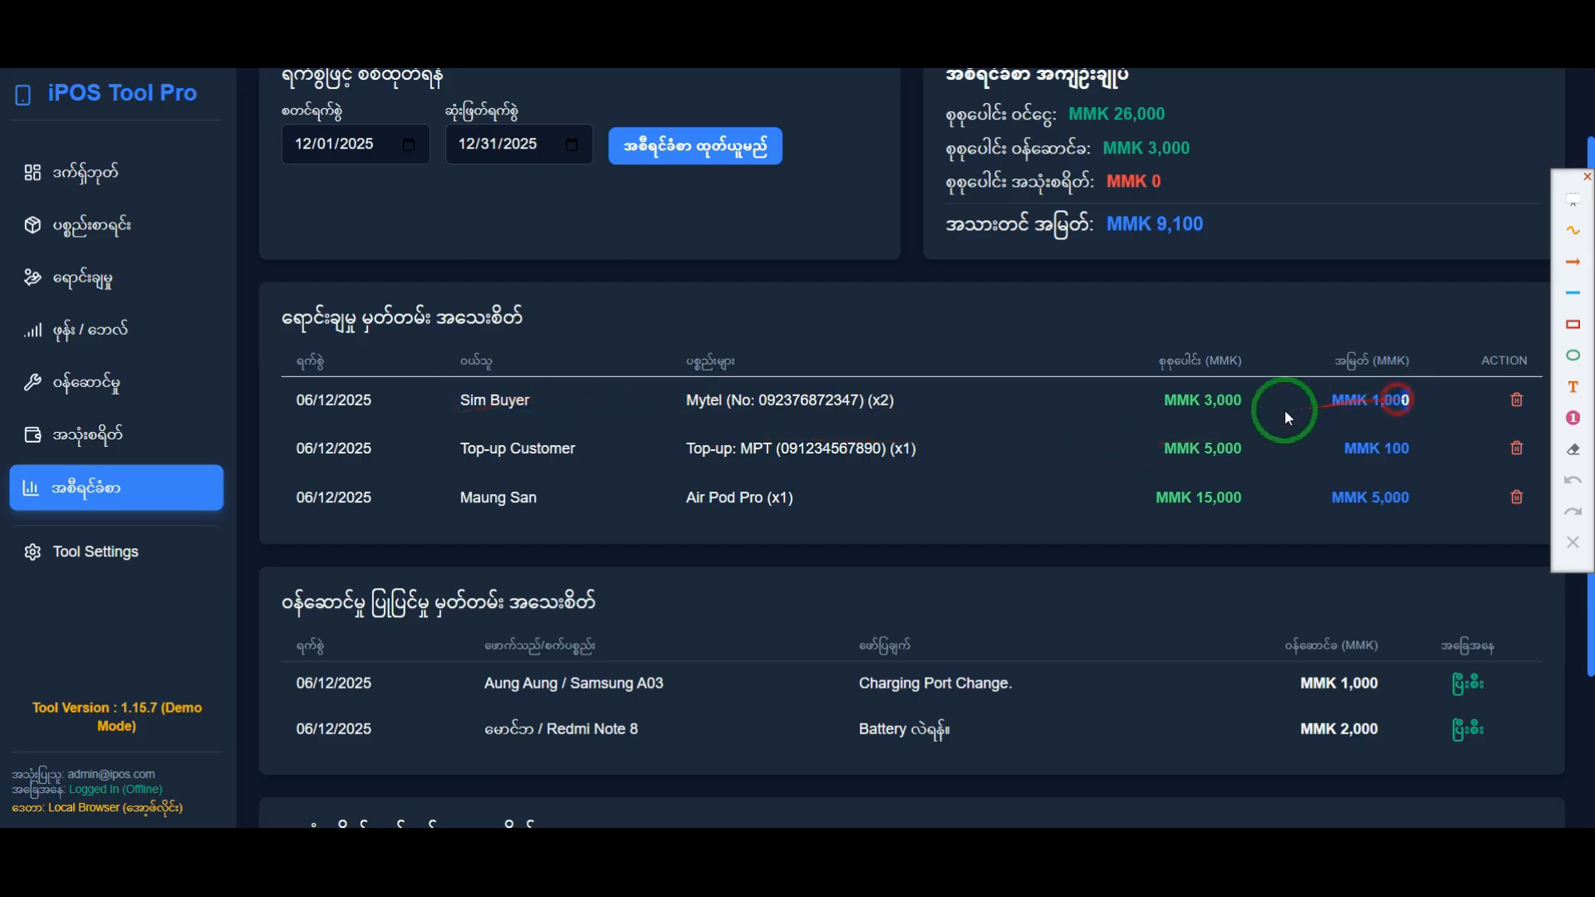
{"action": "left_click_drag", "start_coordinate": [1243, 402], "coordinate": [1215, 402]}
{"action": "scroll", "coordinate": [1263, 462], "scroll_direction": "up", "scroll_amount": 1}
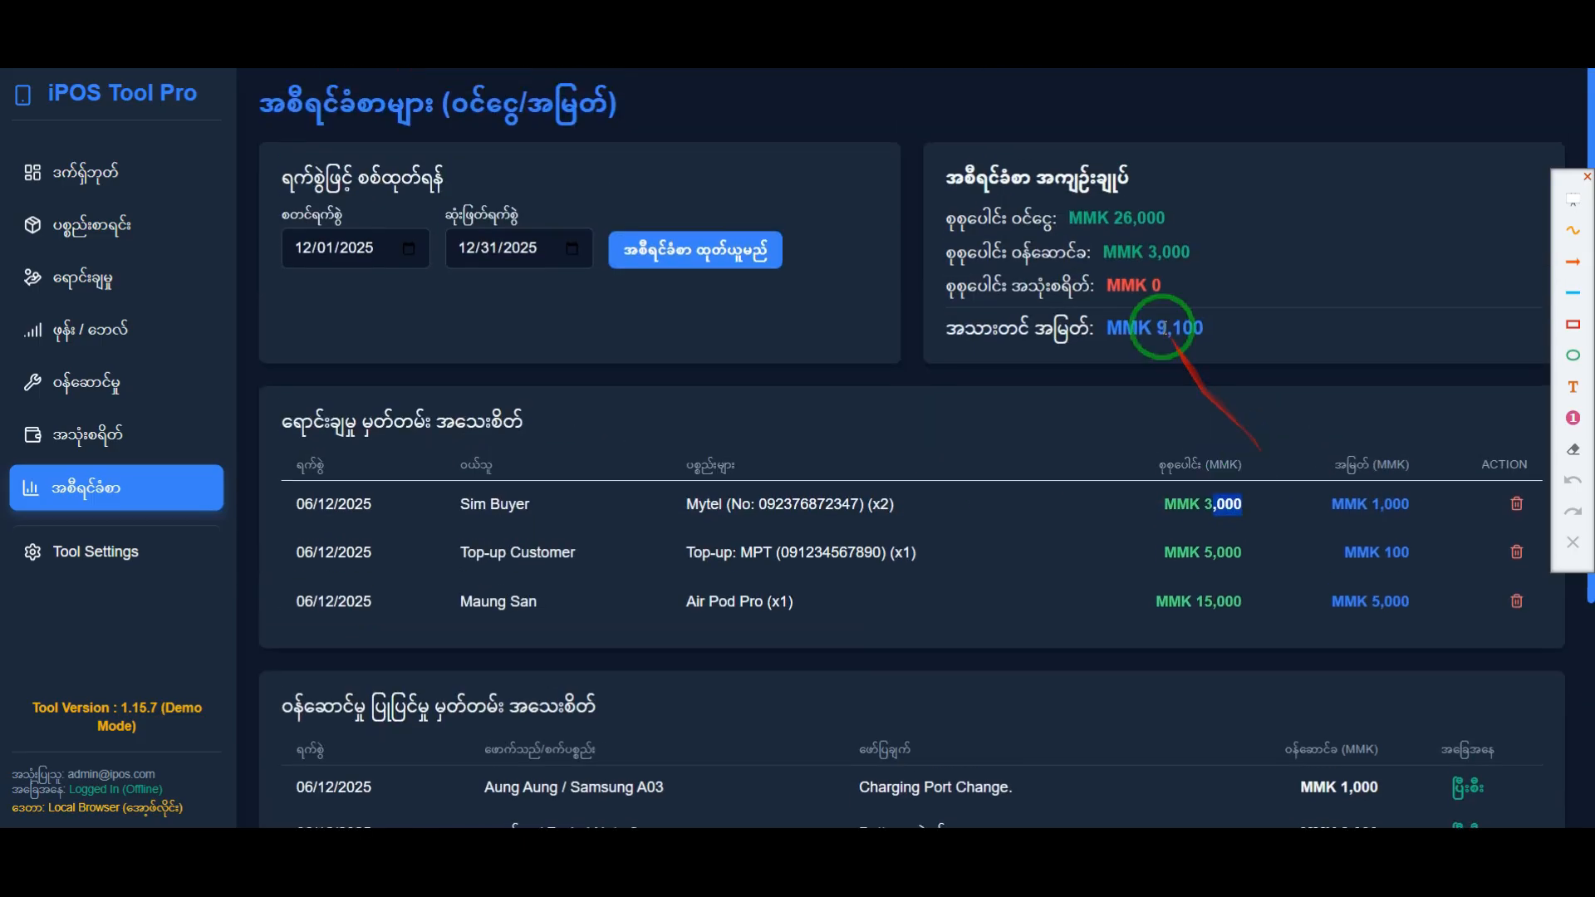
Step: Frame the report summary with a red rectangle annotation, then check the dashboard totals and the report's start date calendar
{"action": "left_click", "coordinate": [1572, 324]}
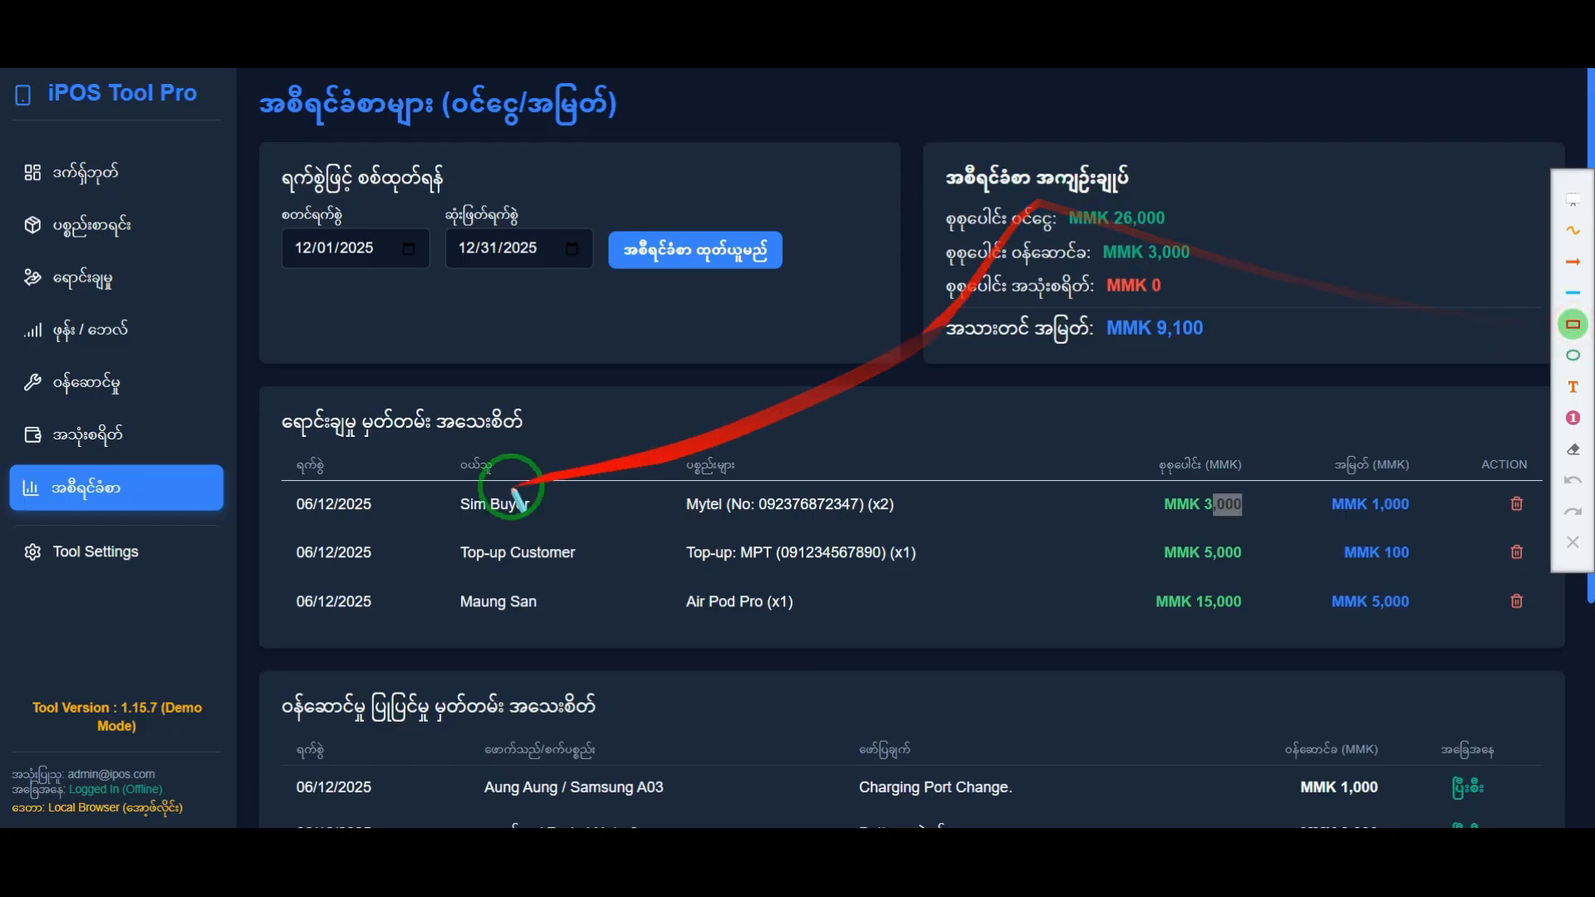
{"action": "mouse_move", "coordinate": [932, 144]}
{"action": "left_mouse_down"}
{"action": "mouse_move", "coordinate": [1254, 348]}
{"action": "mouse_move", "coordinate": [1406, 355]}
{"action": "left_mouse_up"}
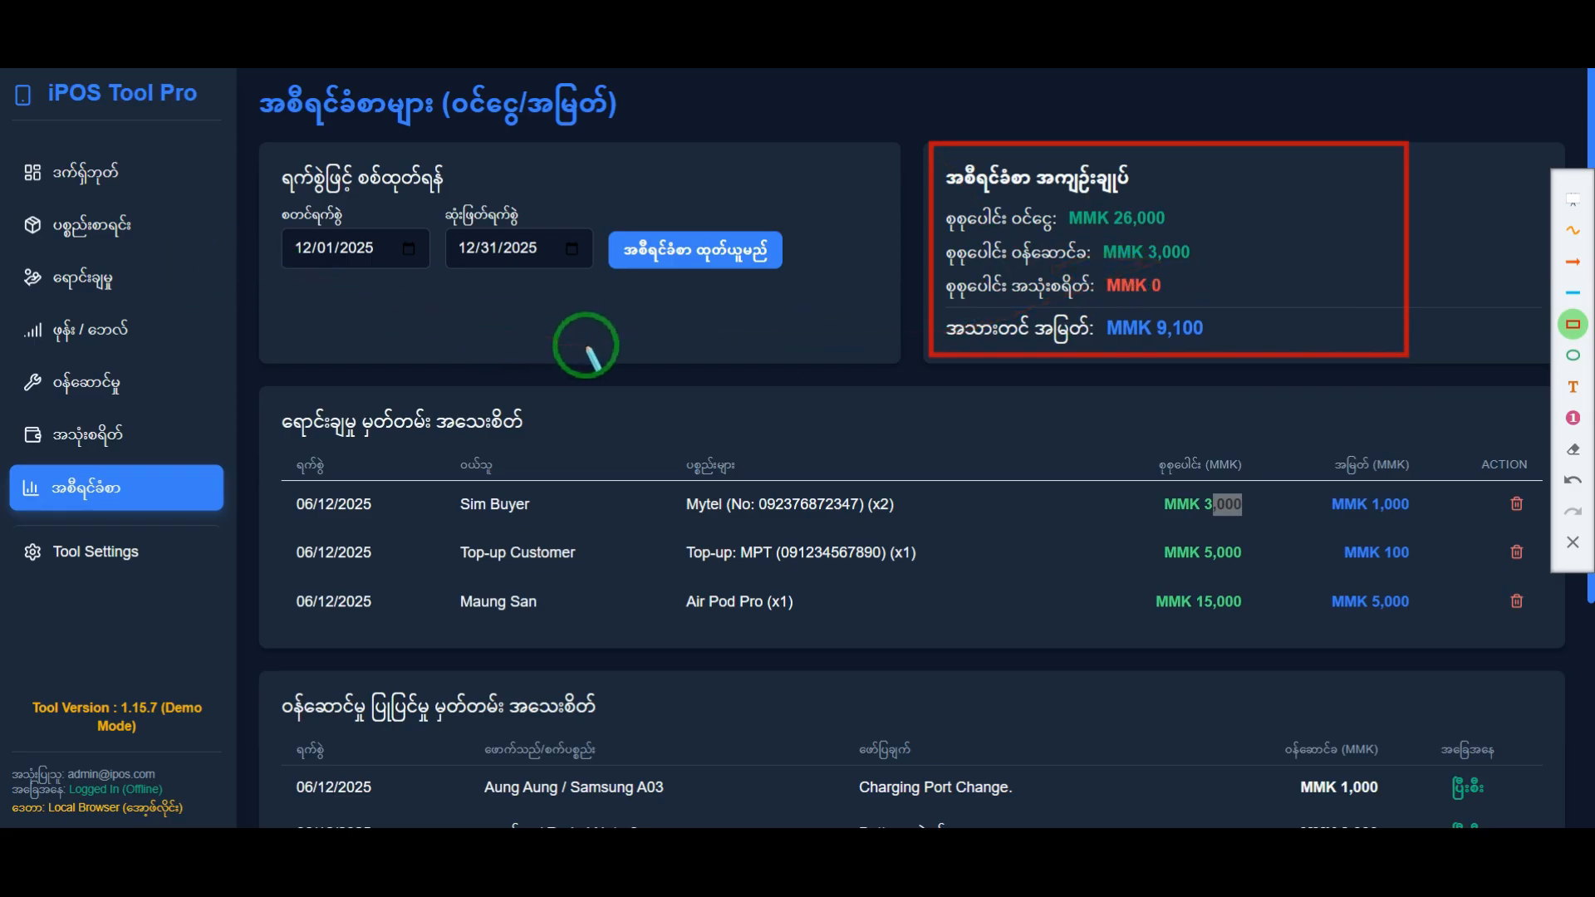
{"action": "left_click", "coordinate": [62, 174]}
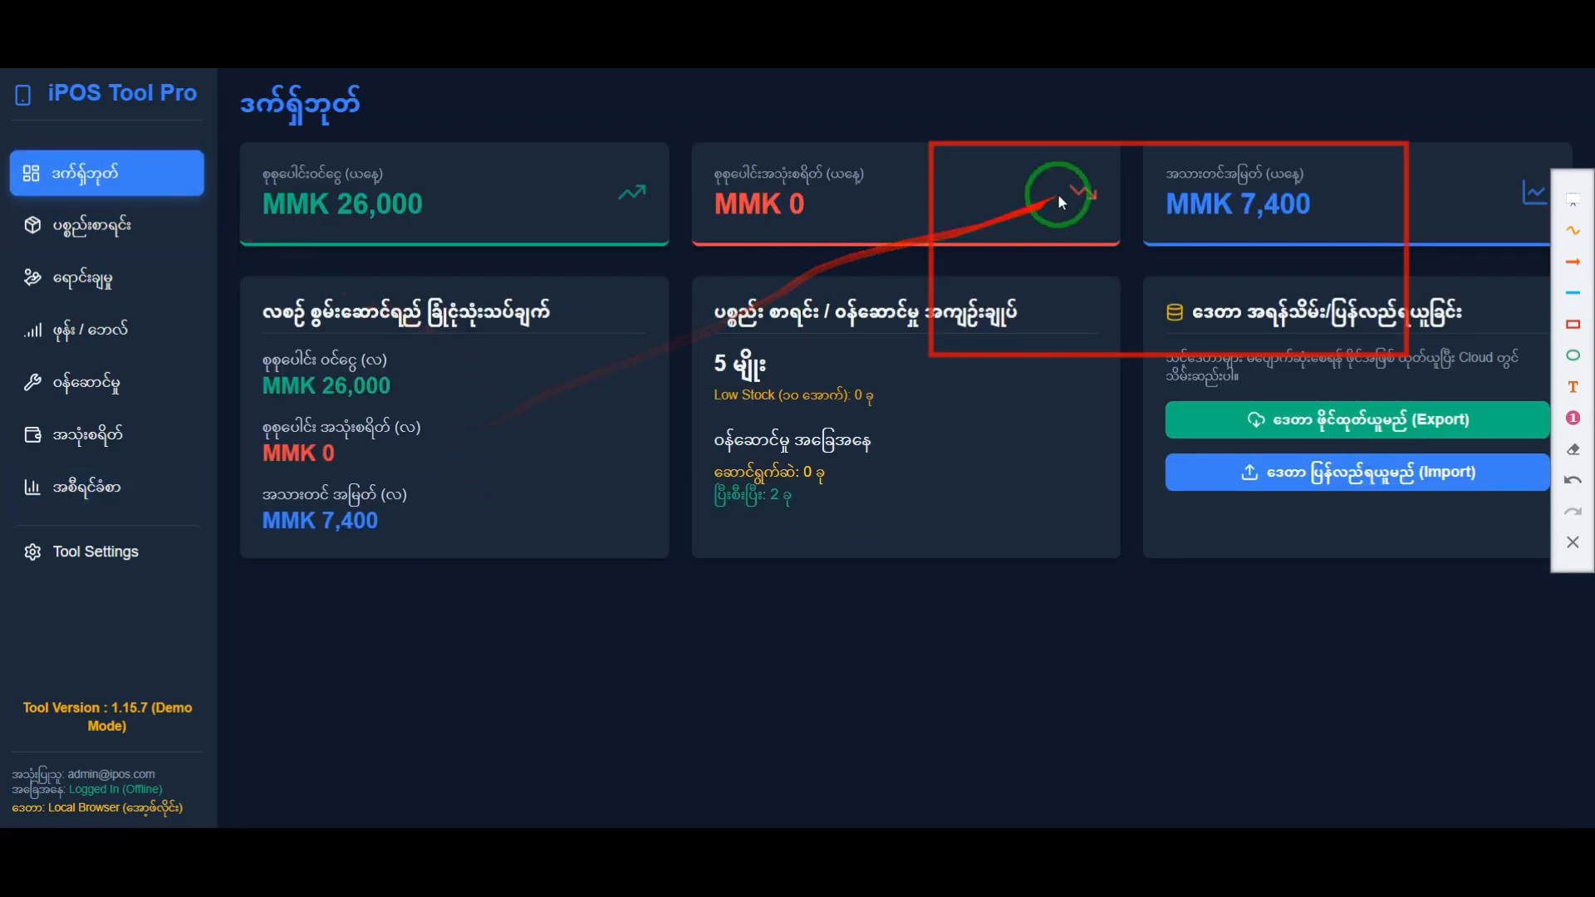
{"action": "left_click", "coordinate": [95, 490]}
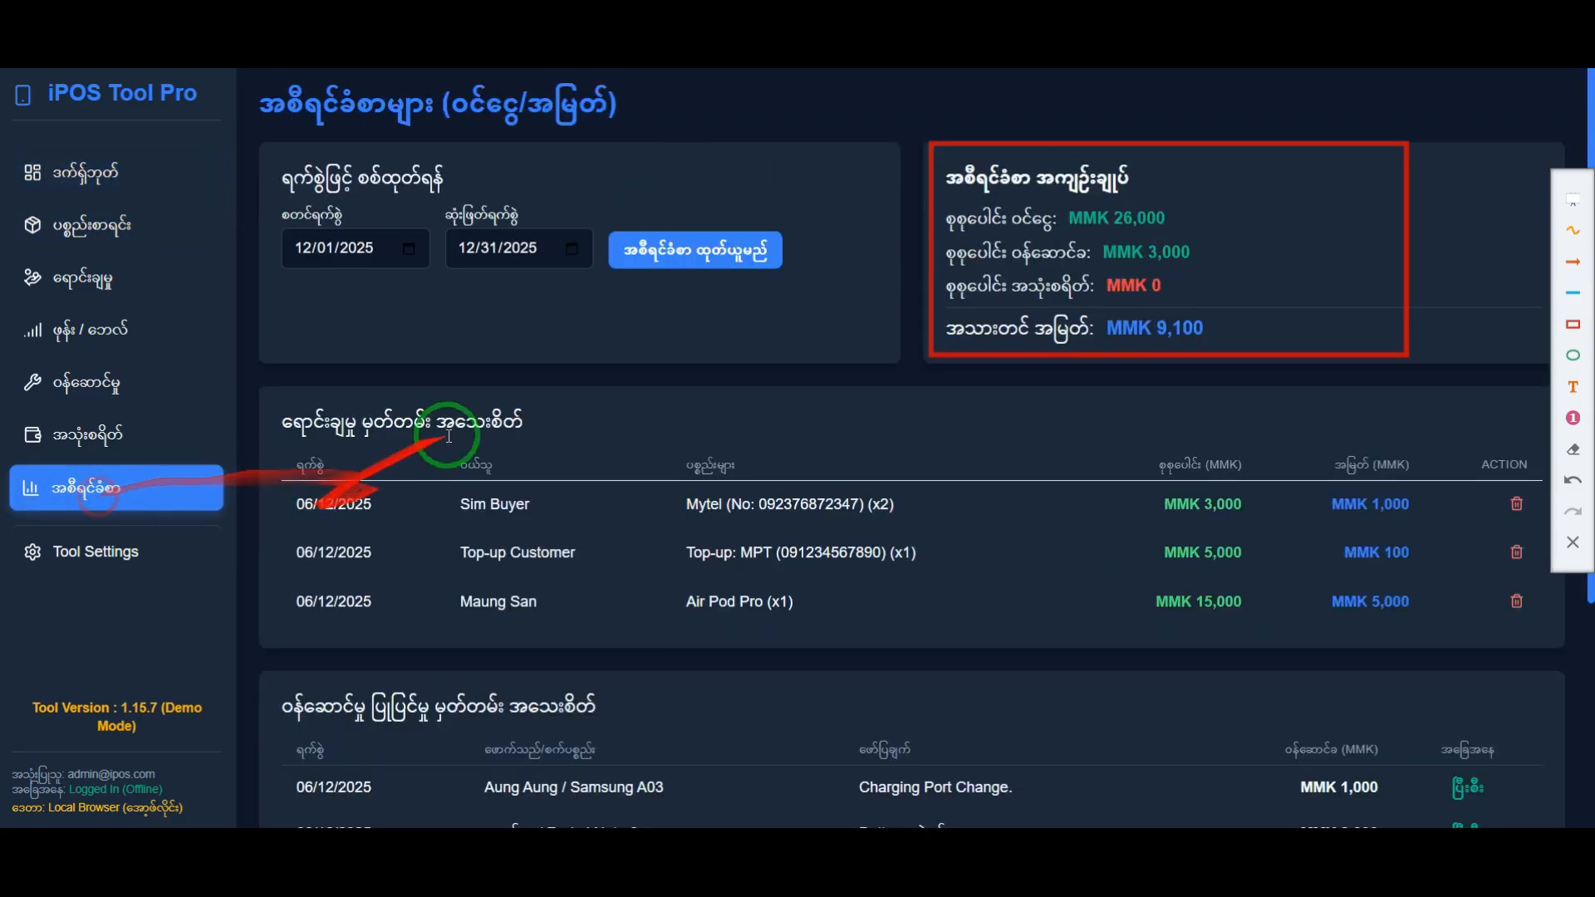
{"action": "left_click", "coordinate": [415, 252]}
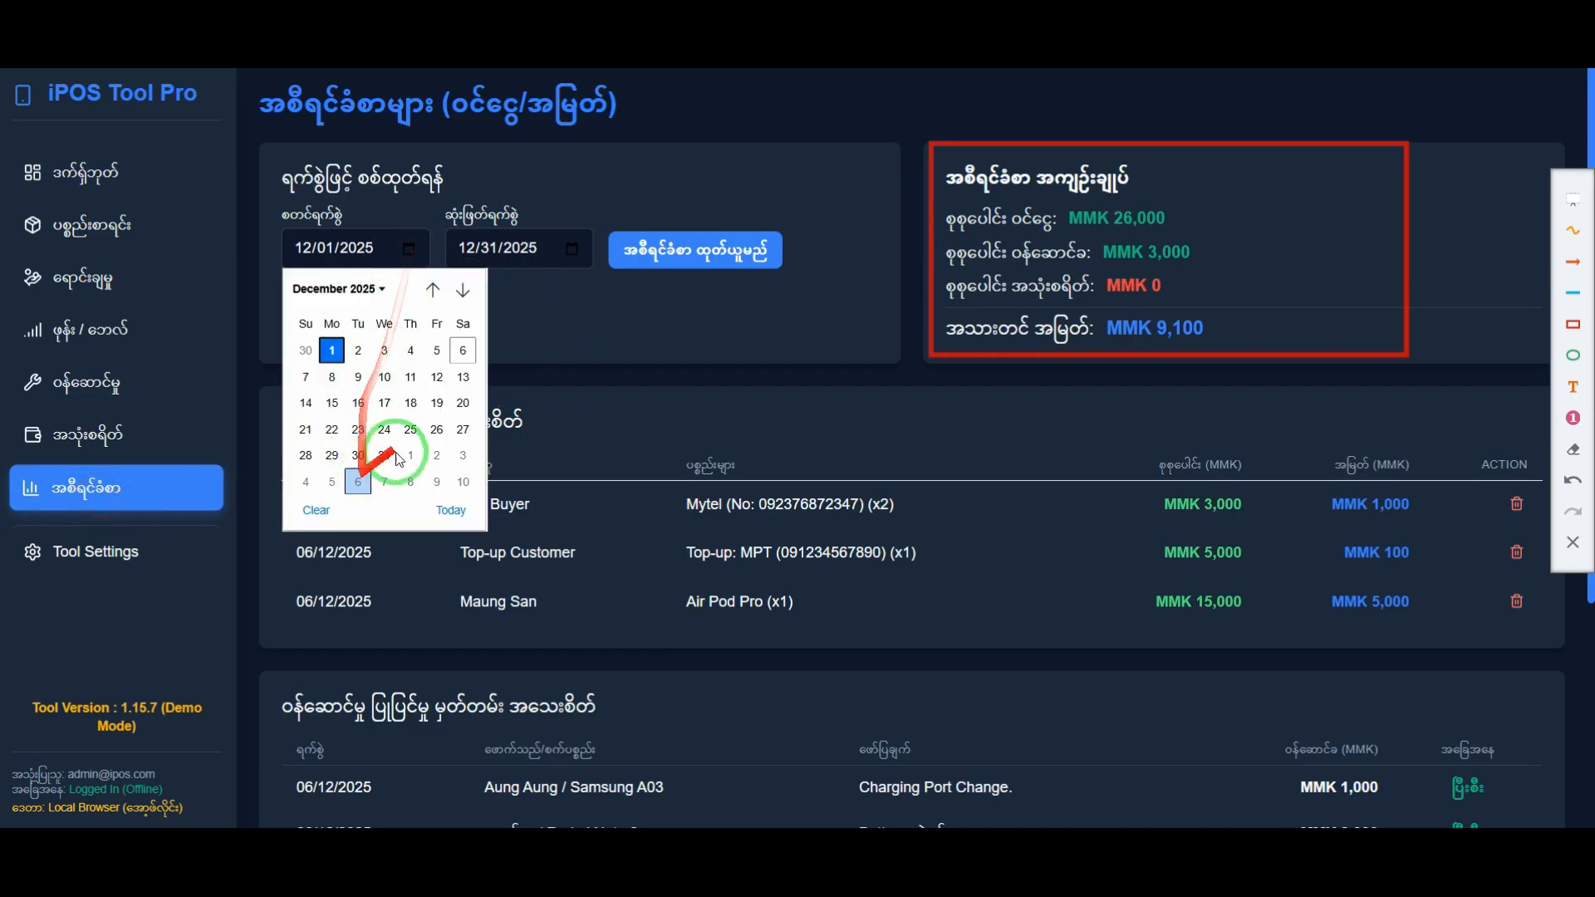
{"action": "left_click", "coordinate": [528, 327]}
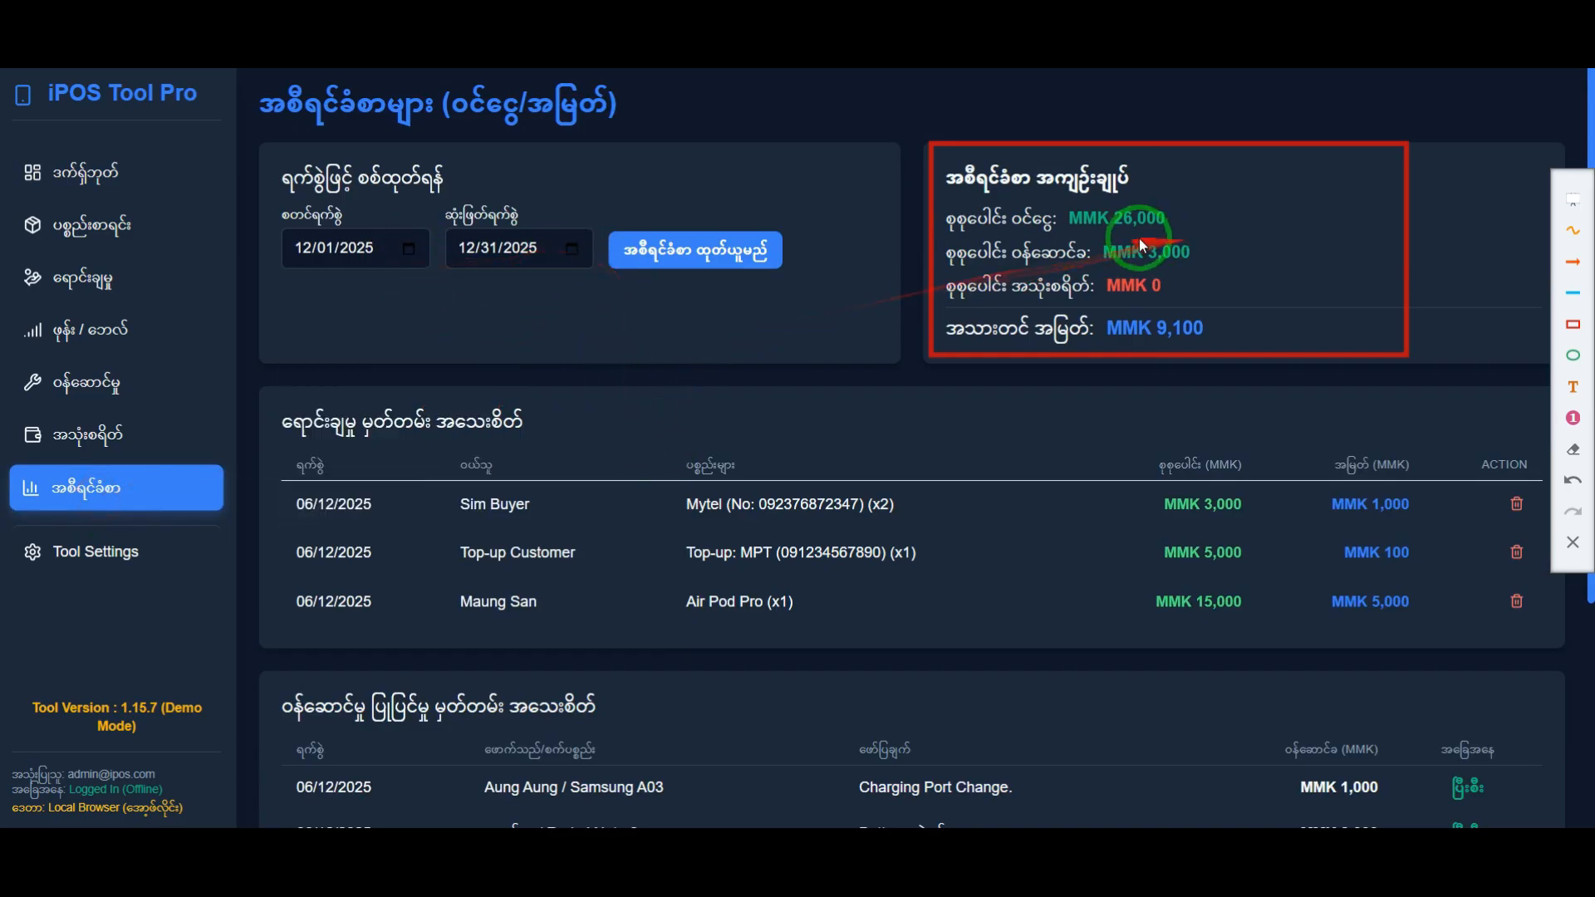
Step: Draw an orange arrow pointing at the framed report summary, then clear all annotations from the screen
{"action": "left_click", "coordinate": [1573, 262]}
{"action": "left_click_drag", "start_coordinate": [788, 370], "coordinate": [914, 300]}
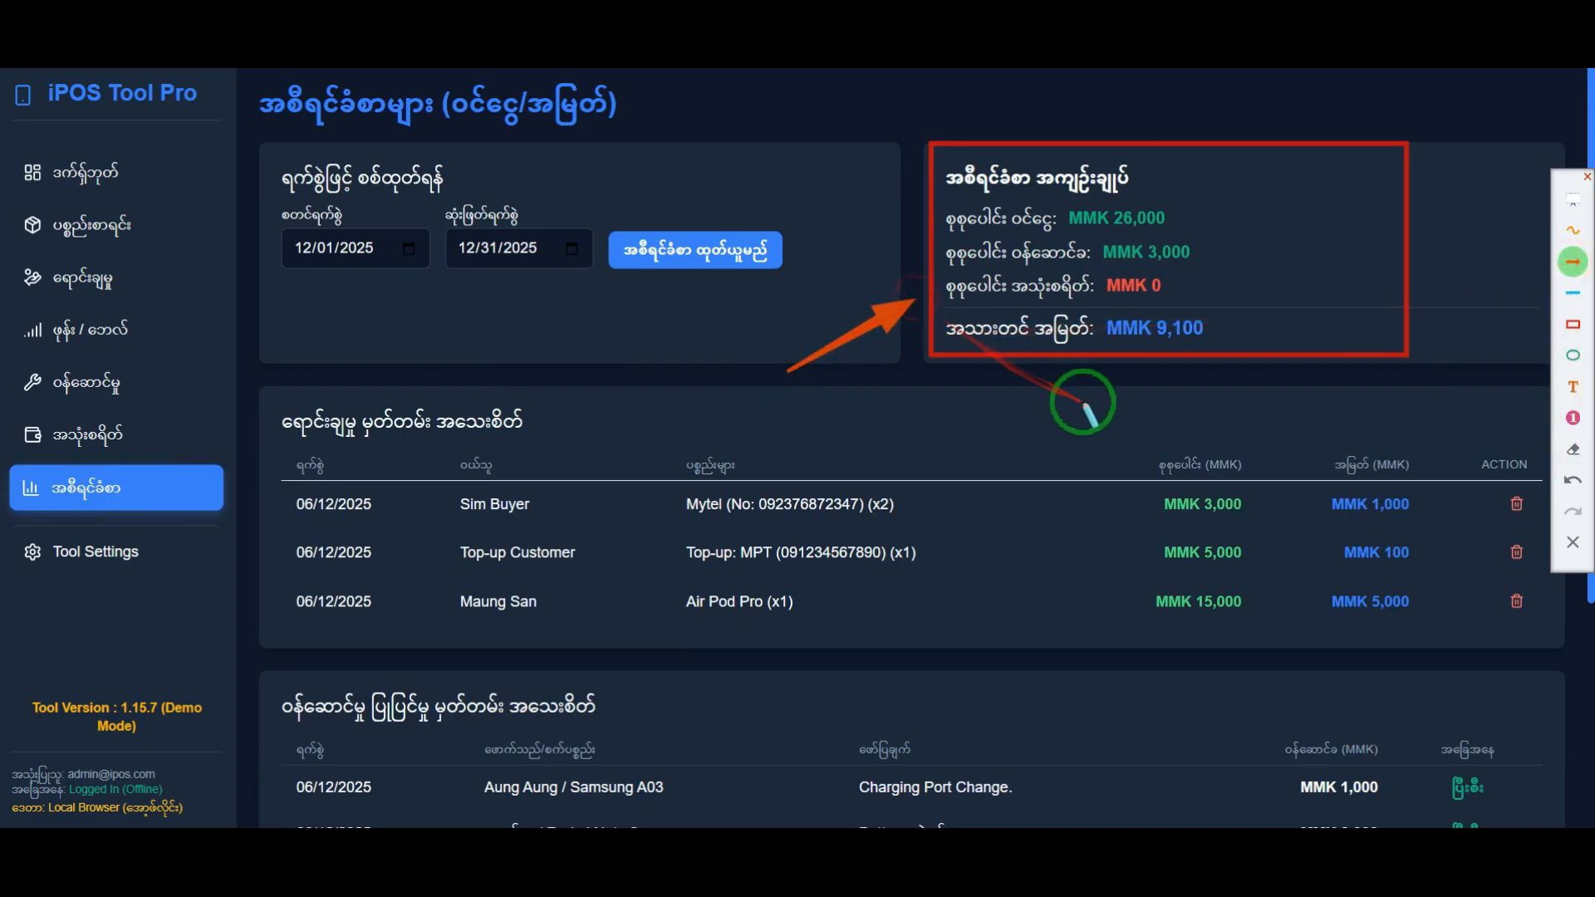
{"action": "right_click", "coordinate": [1034, 463]}
{"action": "left_click", "coordinate": [1570, 544]}
Step: Review the report's service repair and expense records, and return to the summary of totals
{"action": "scroll", "coordinate": [914, 552], "scroll_direction": "down", "scroll_amount": 4}
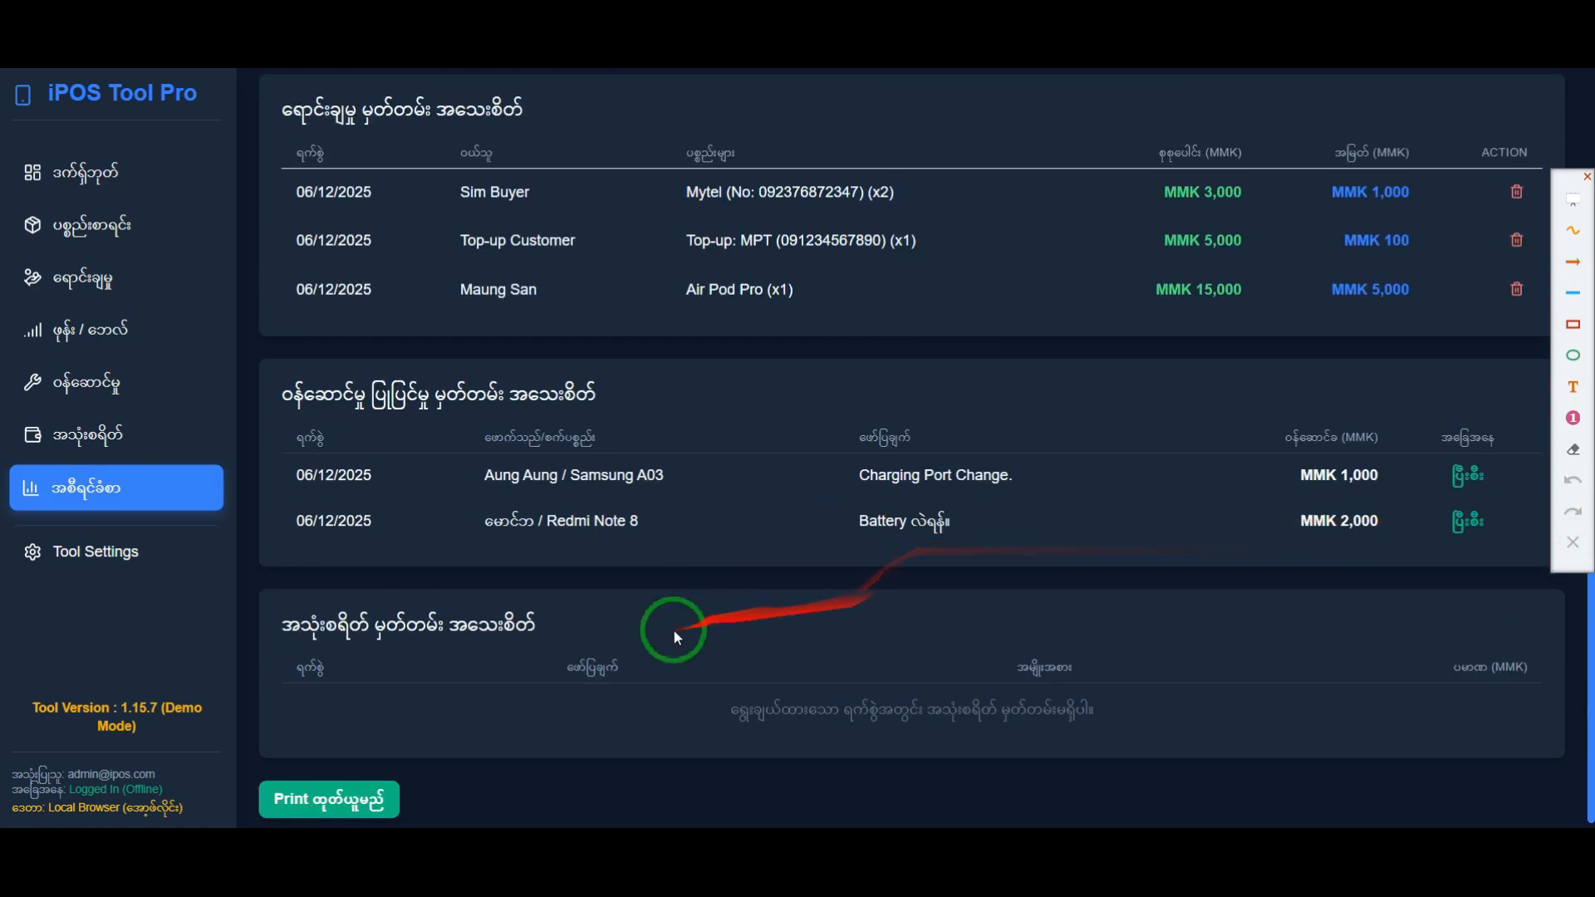
{"action": "left_click_drag", "start_coordinate": [333, 427], "coordinate": [888, 550]}
{"action": "scroll", "coordinate": [656, 456], "scroll_direction": "up", "scroll_amount": 4}
{"action": "left_click", "coordinate": [1218, 344]}
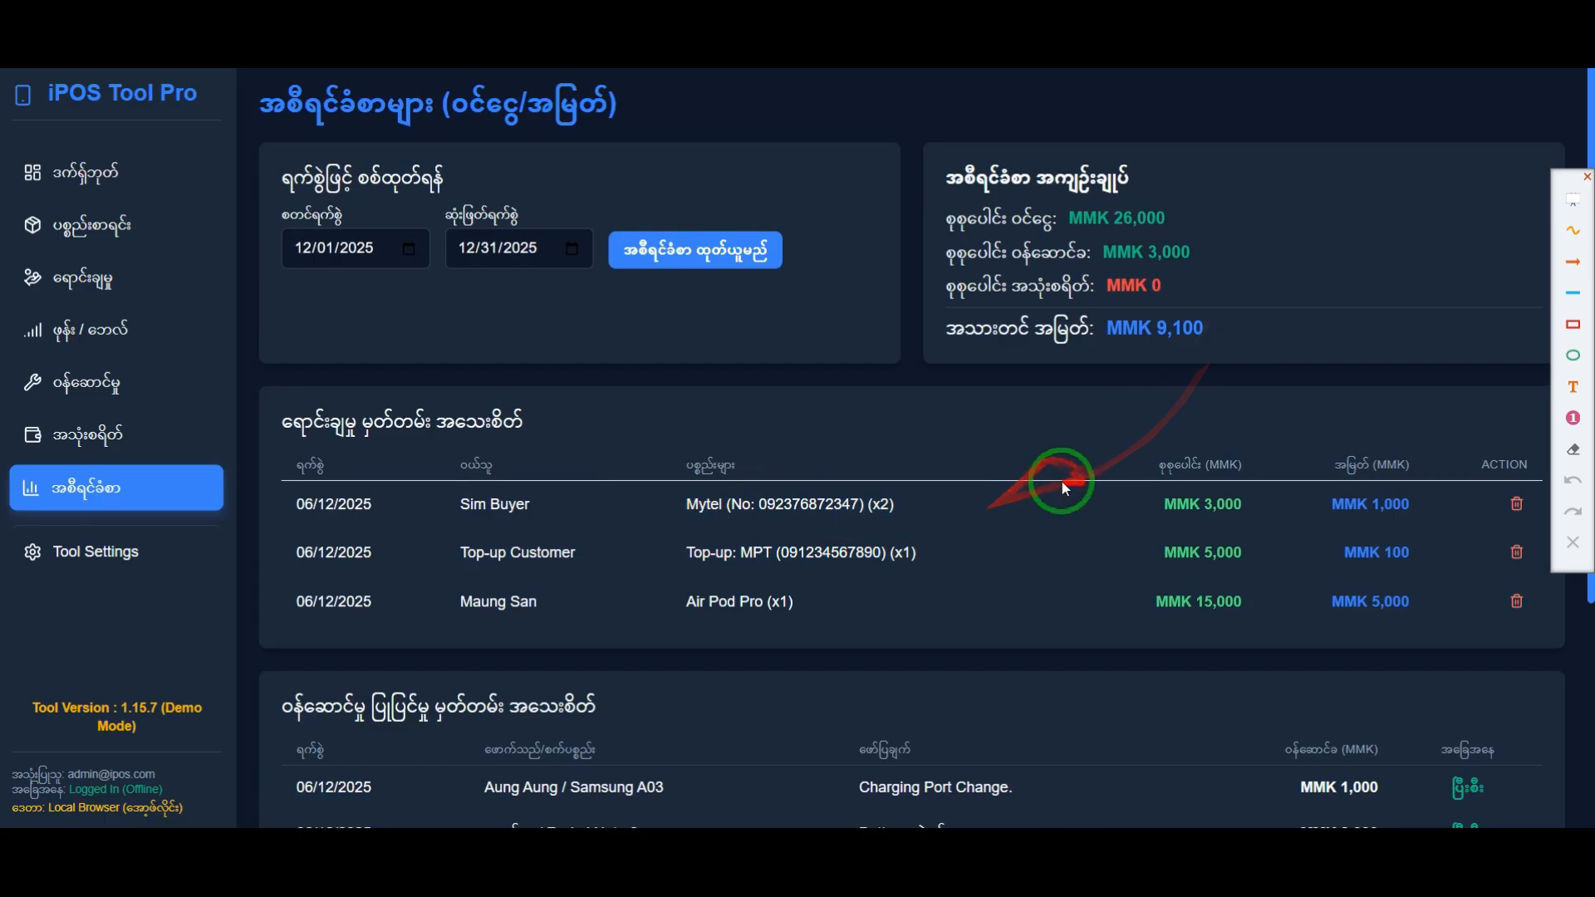
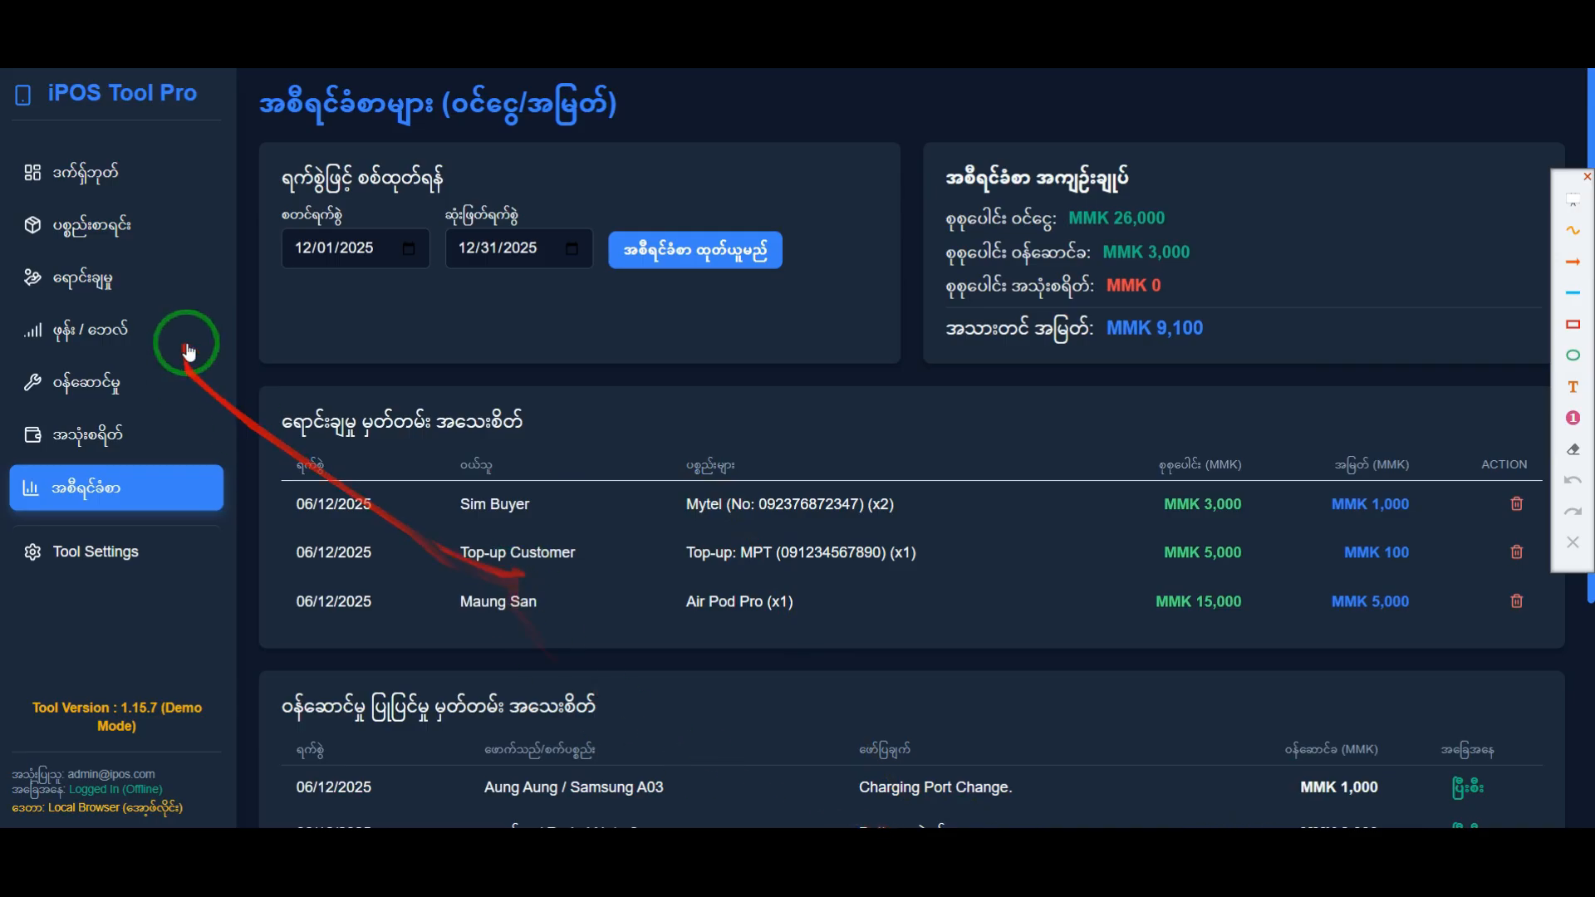
Step: Fill in a new general expense with description သောက်ရေဗူးဝယ်ခြင်း, category အခြား and amount 20000 MMK
{"action": "left_click", "coordinate": [125, 440]}
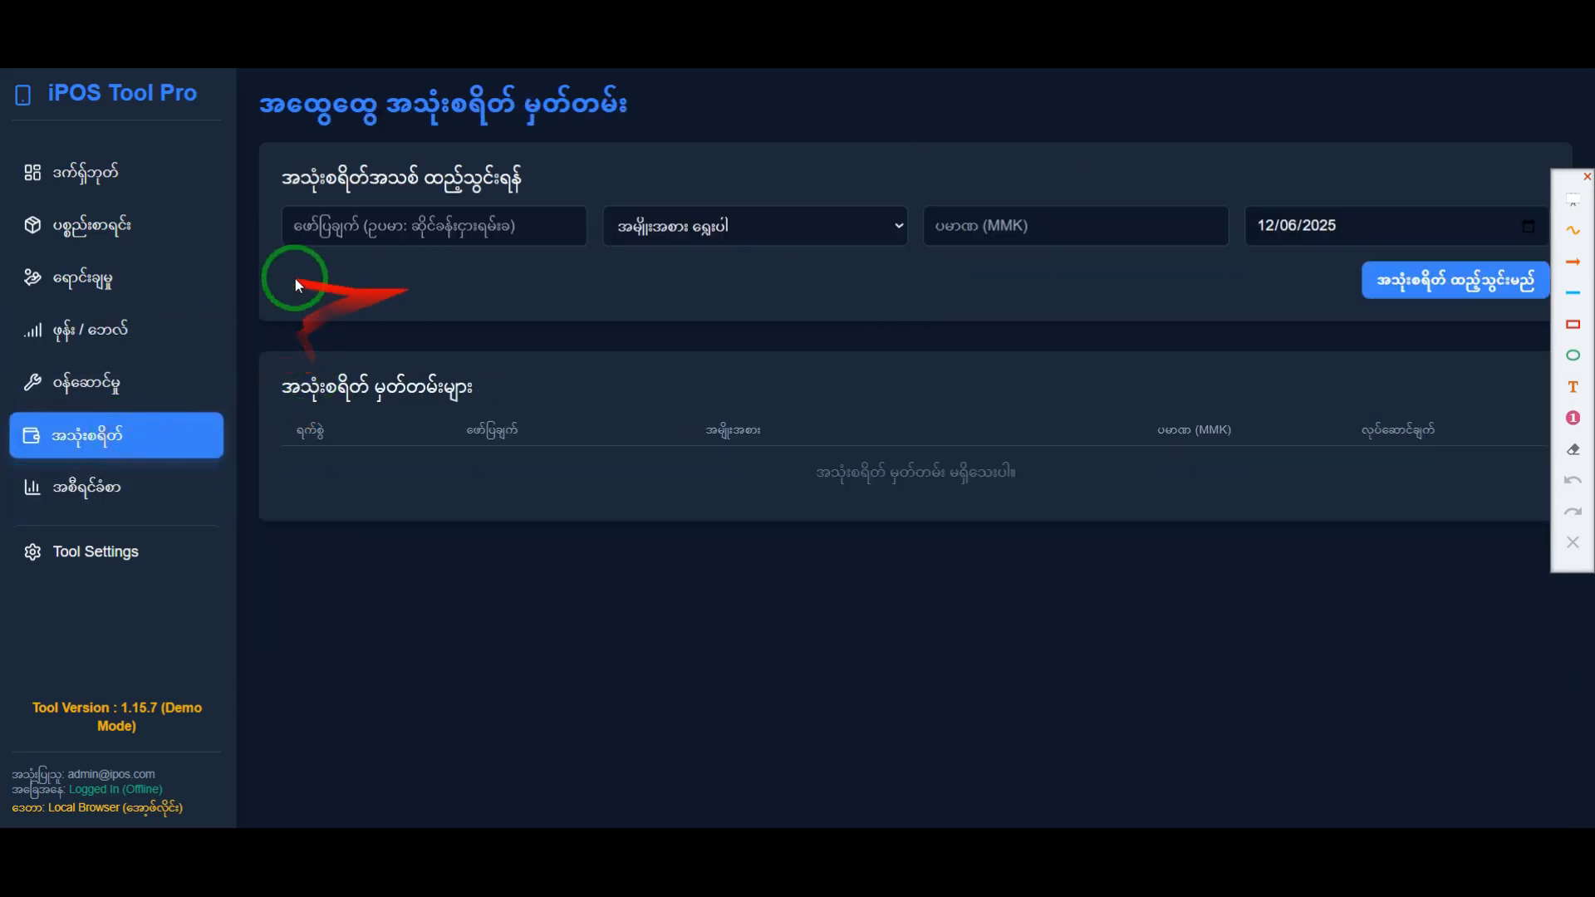
{"action": "left_click", "coordinate": [78, 176]}
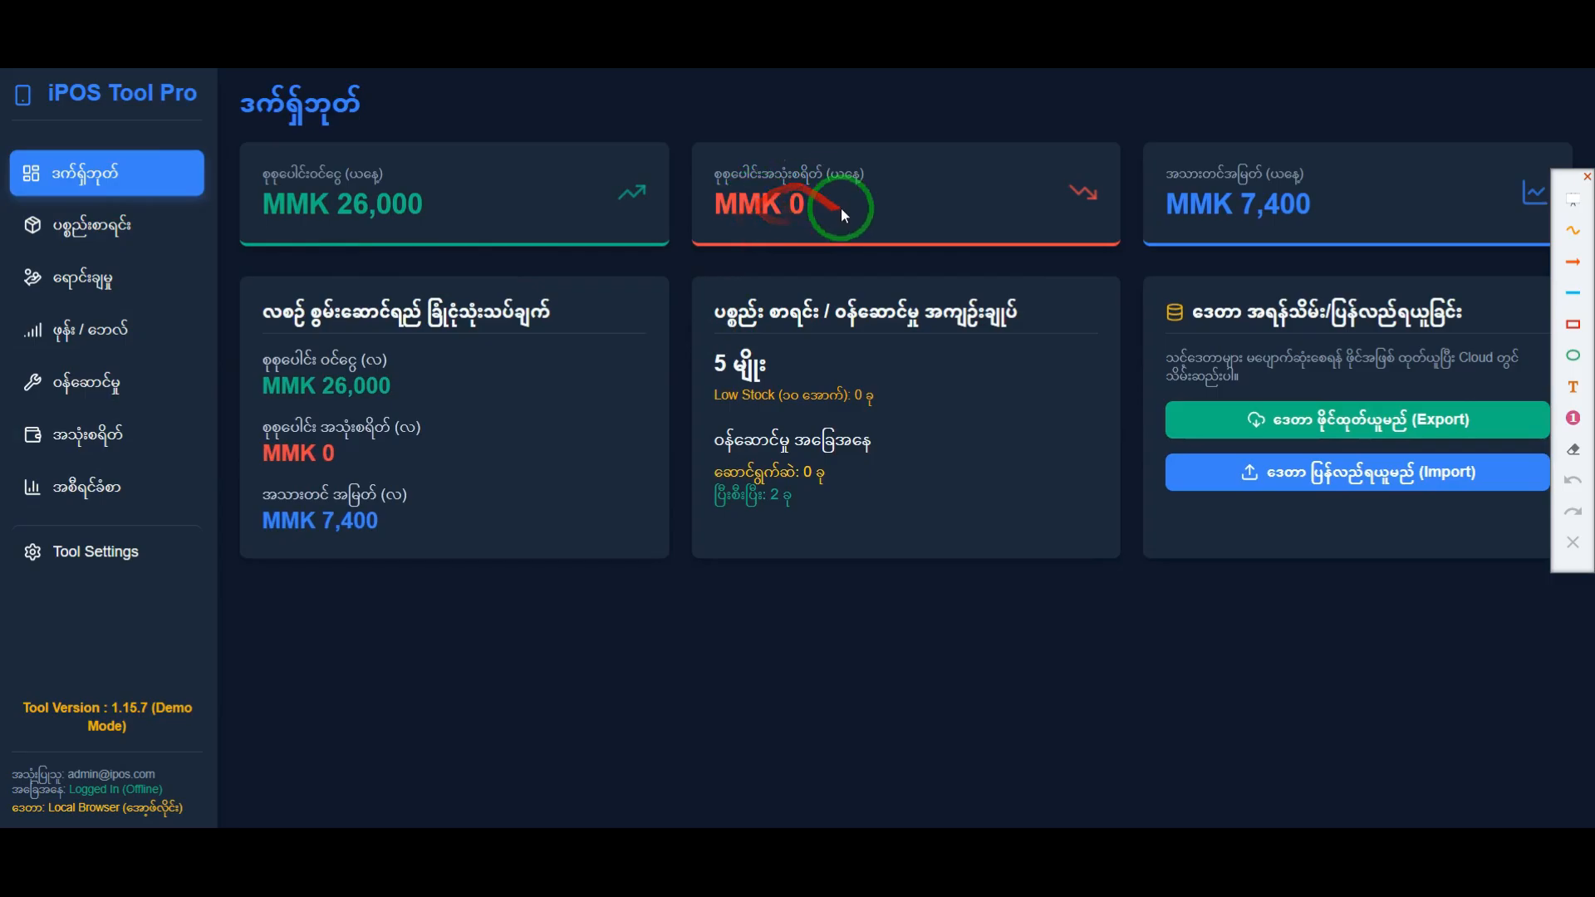
{"action": "left_click", "coordinate": [108, 432]}
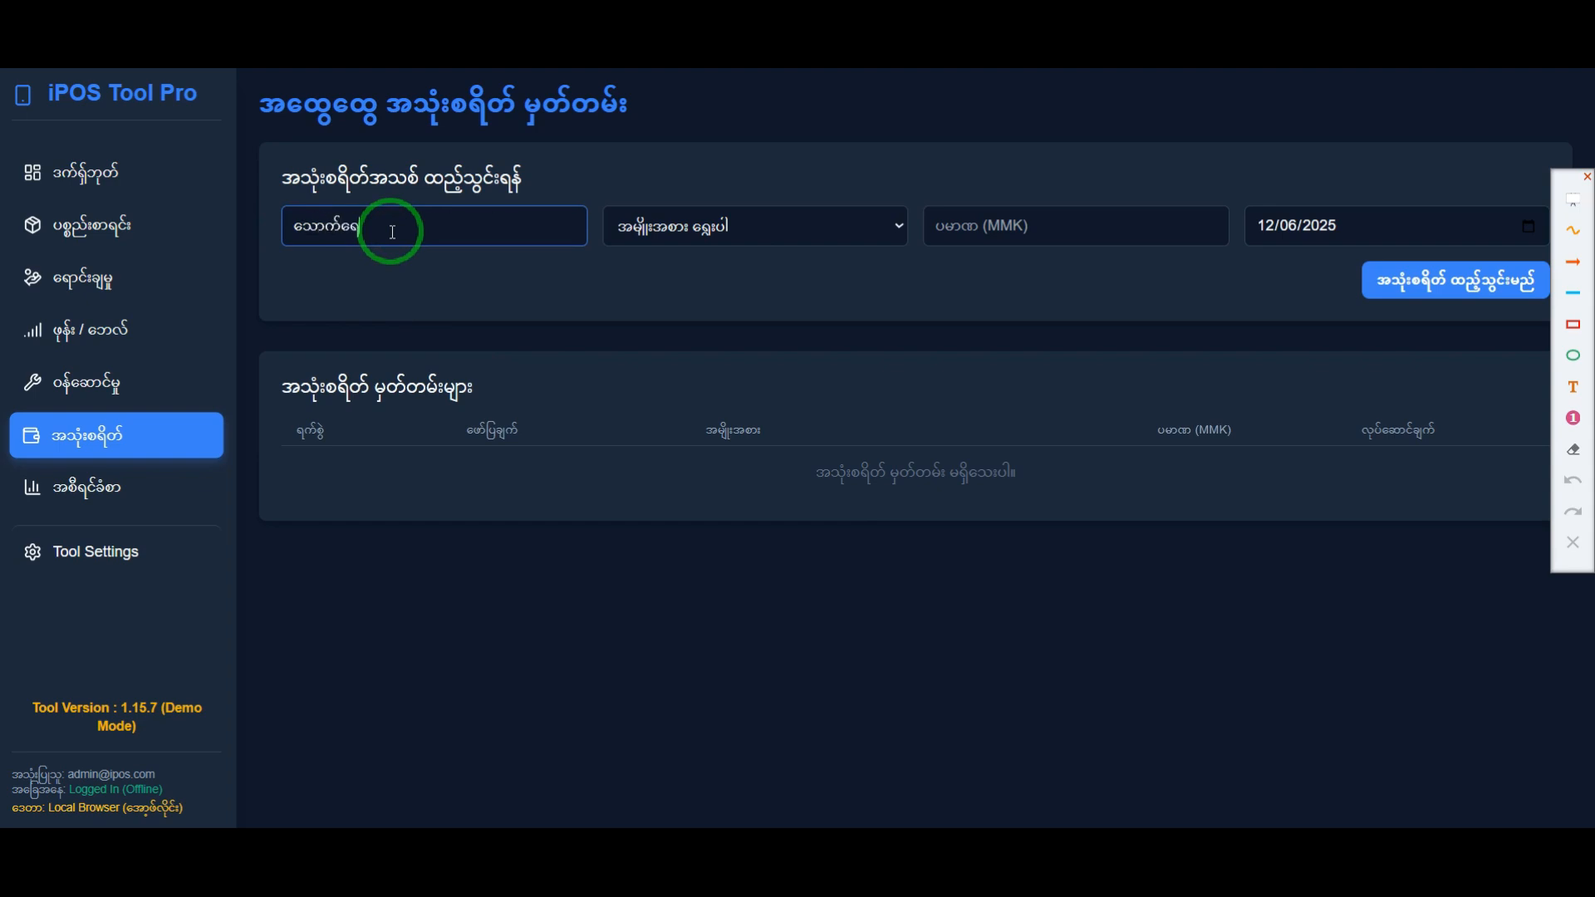
{"action": "left_click", "coordinate": [661, 223]}
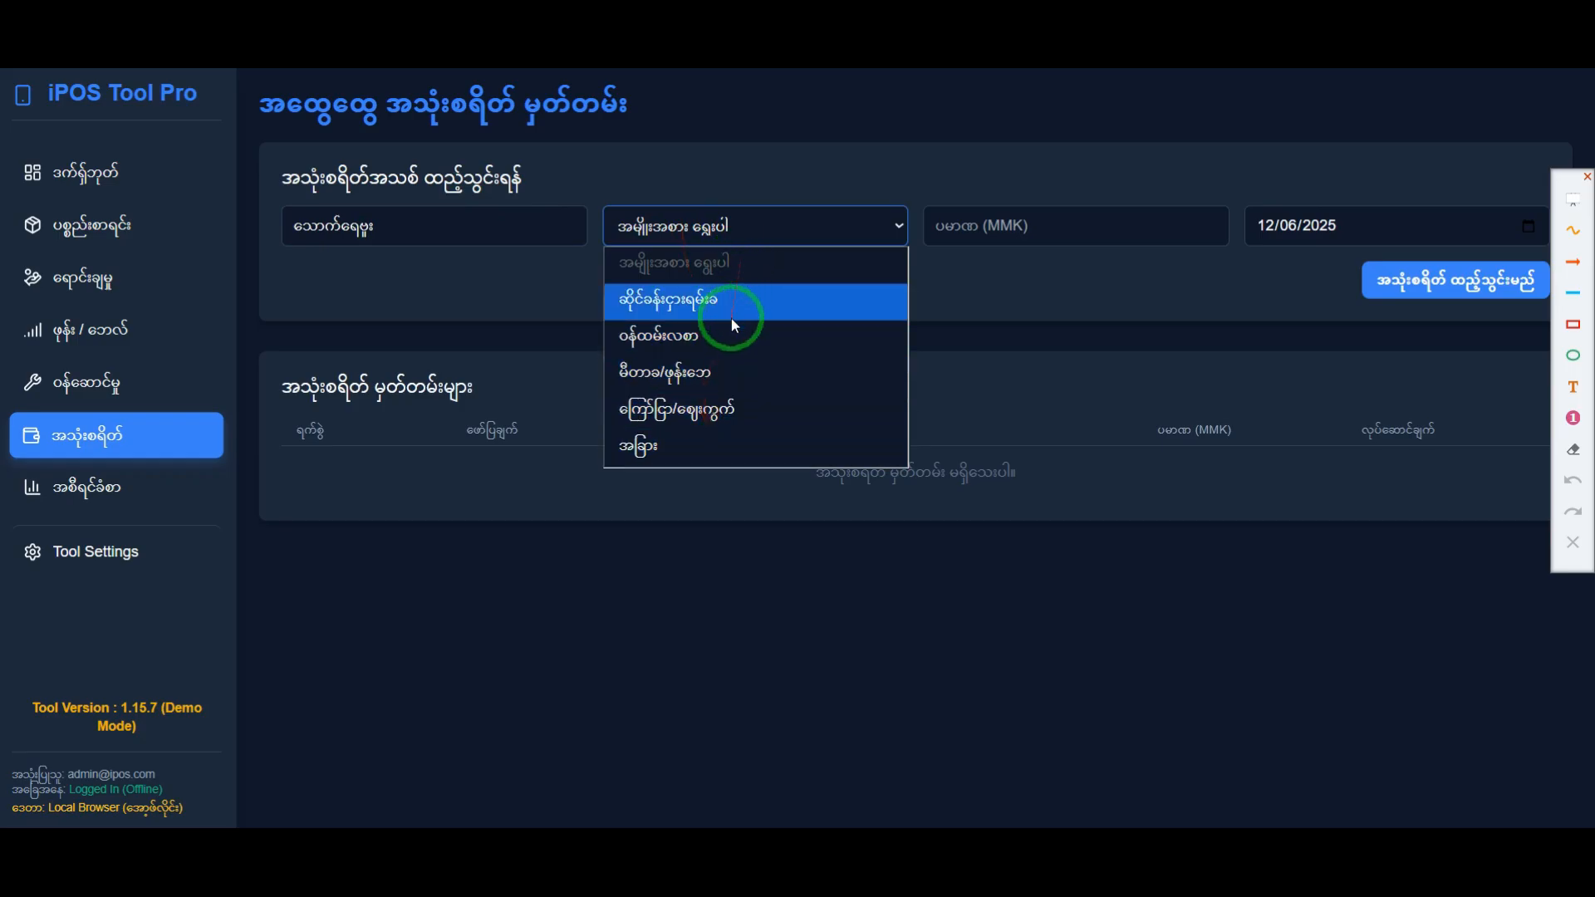
{"action": "left_click", "coordinate": [675, 446]}
{"action": "left_click", "coordinate": [949, 247]}
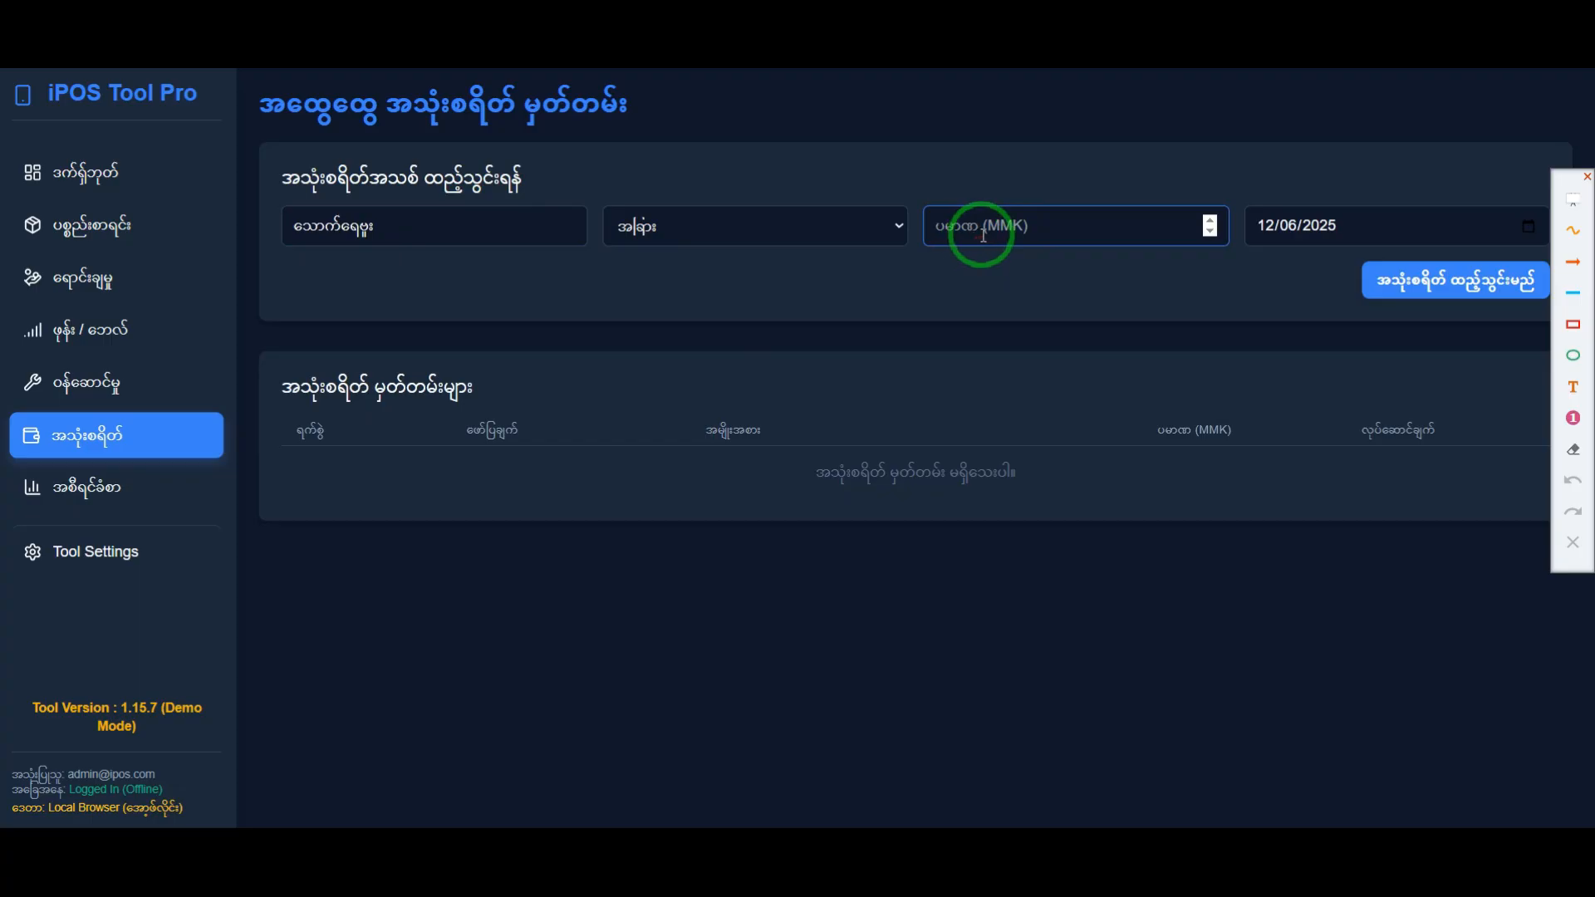
{"action": "left_click", "coordinate": [474, 242]}
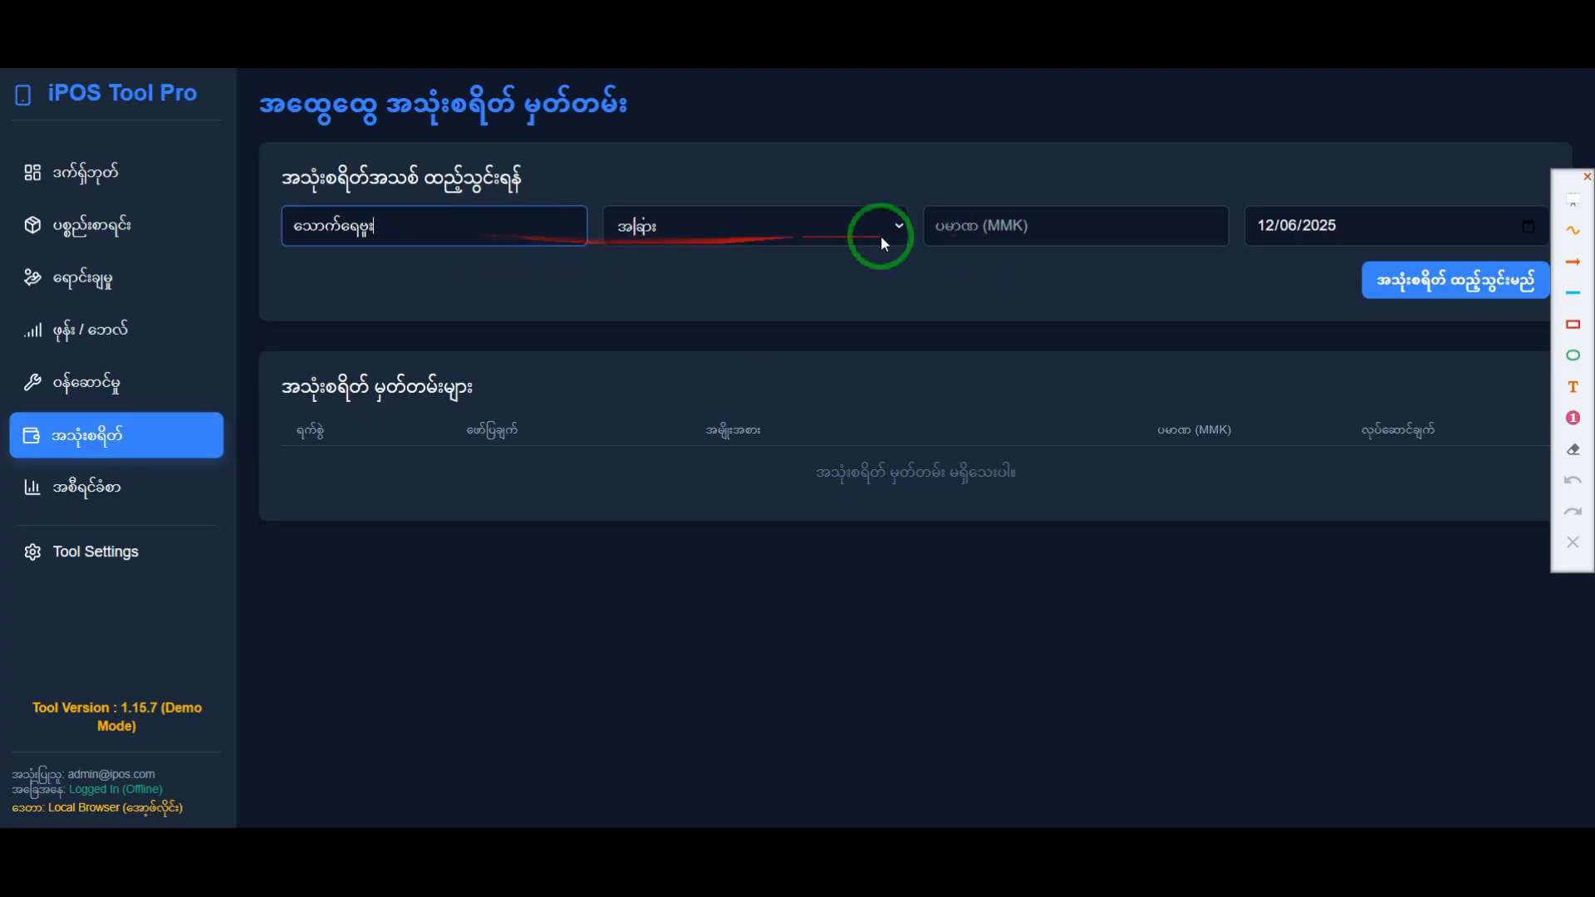
{"action": "type", "text": "်ခြင်း"}
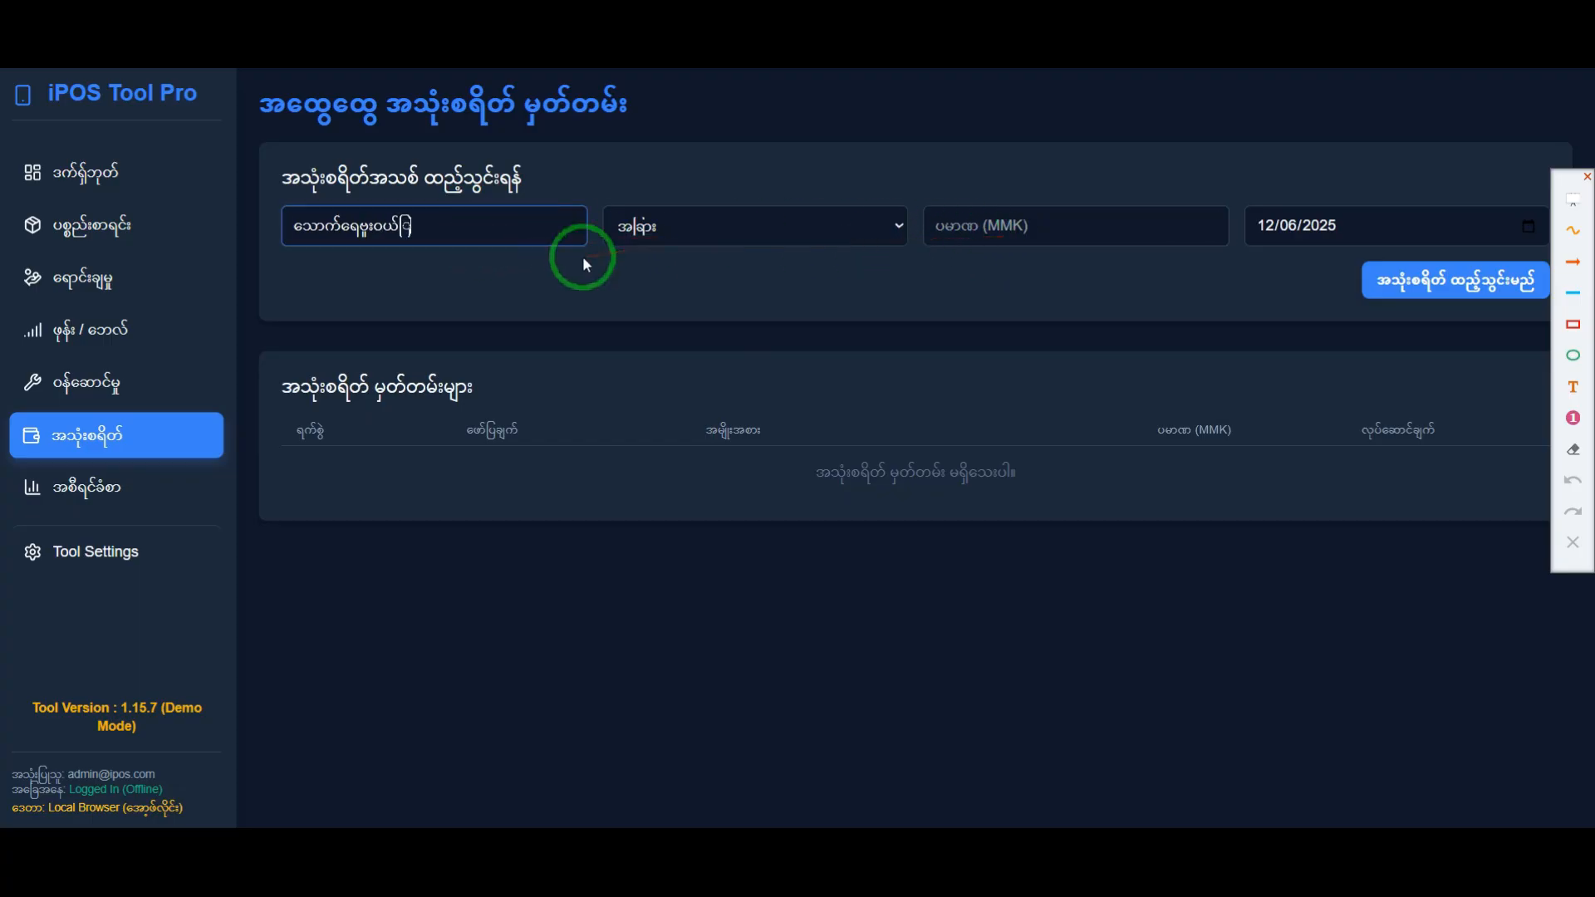
{"action": "left_click", "coordinate": [1080, 223]}
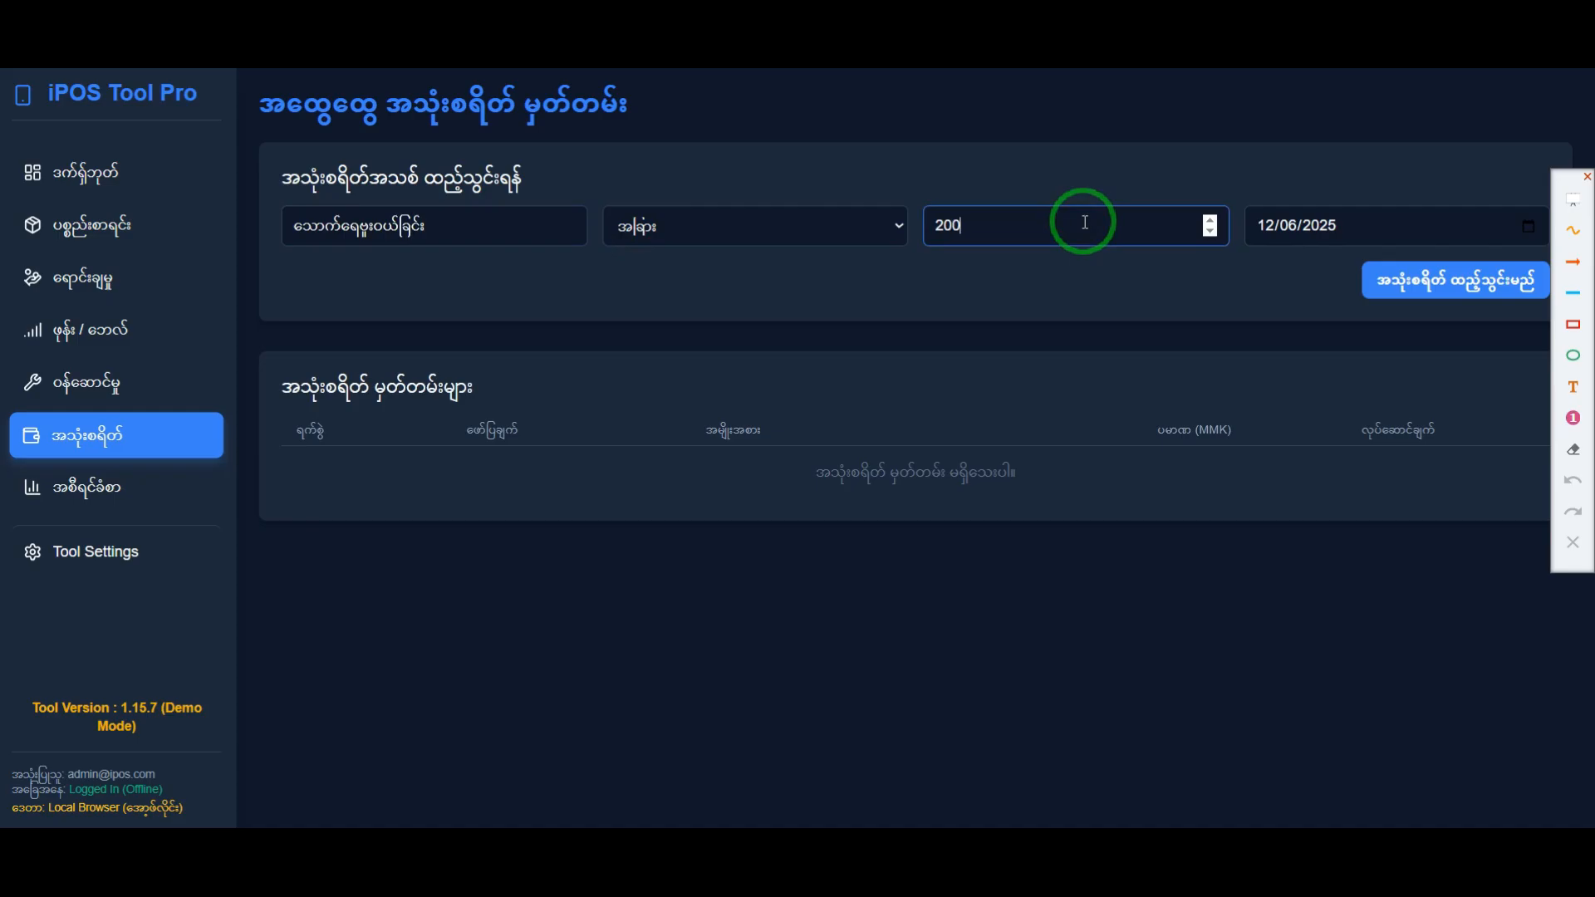
Step: Move the annotation toolbar clear of the form, set the expense date to 12/06/2025 and add the expense record
{"action": "left_click", "coordinate": [1332, 226]}
{"action": "left_click_drag", "start_coordinate": [1567, 210], "coordinate": [1577, 478]}
{"action": "left_click", "coordinate": [1531, 228]}
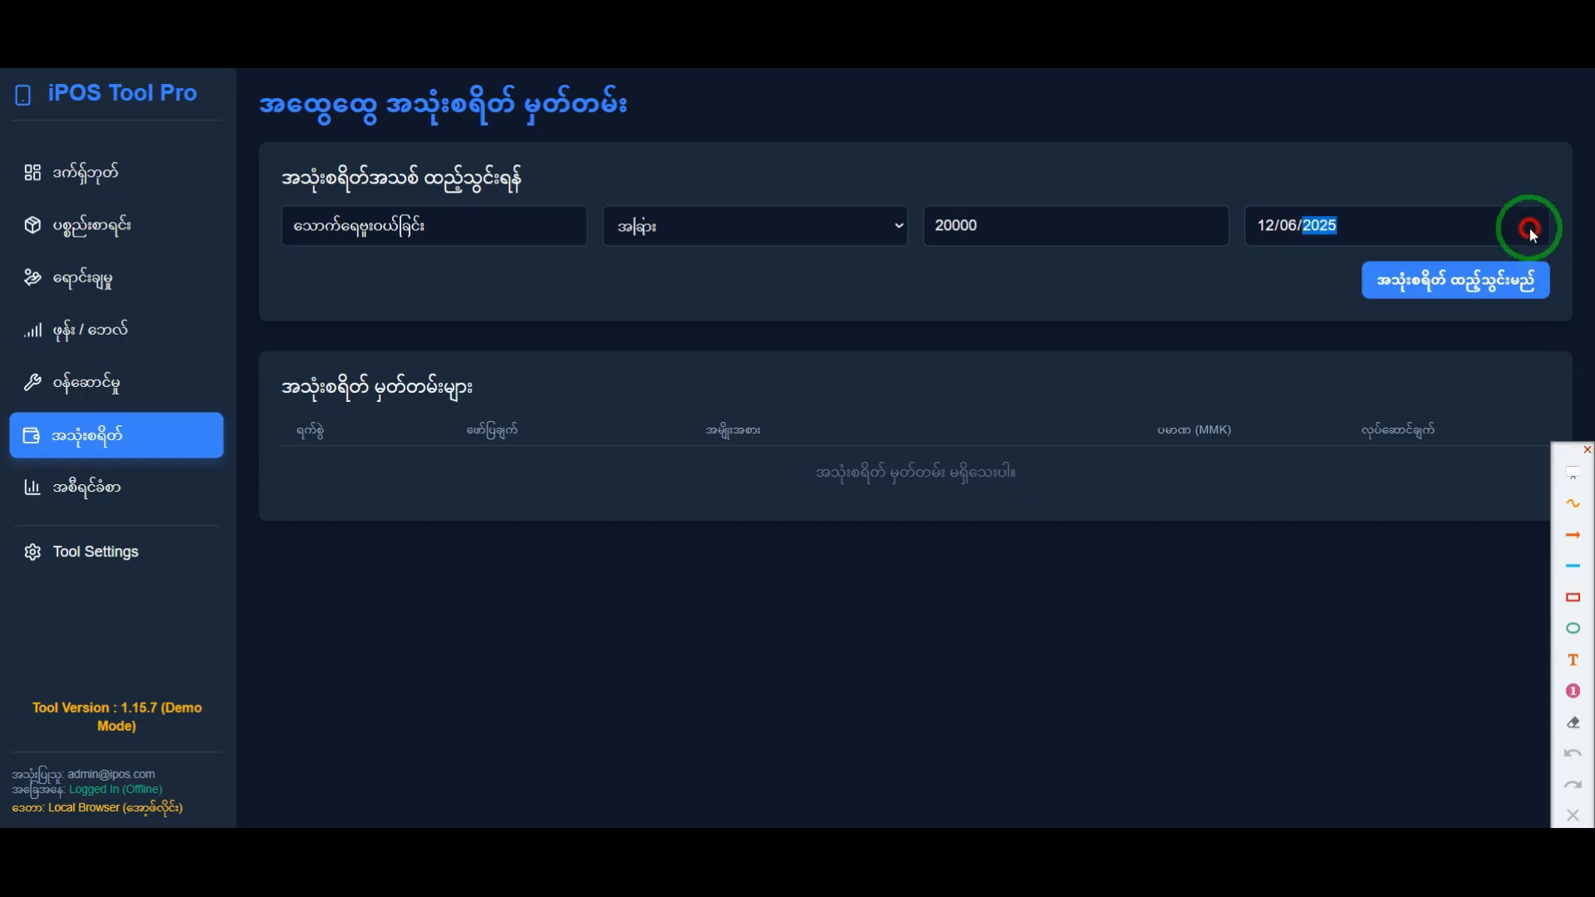
{"action": "left_click", "coordinate": [1416, 491]}
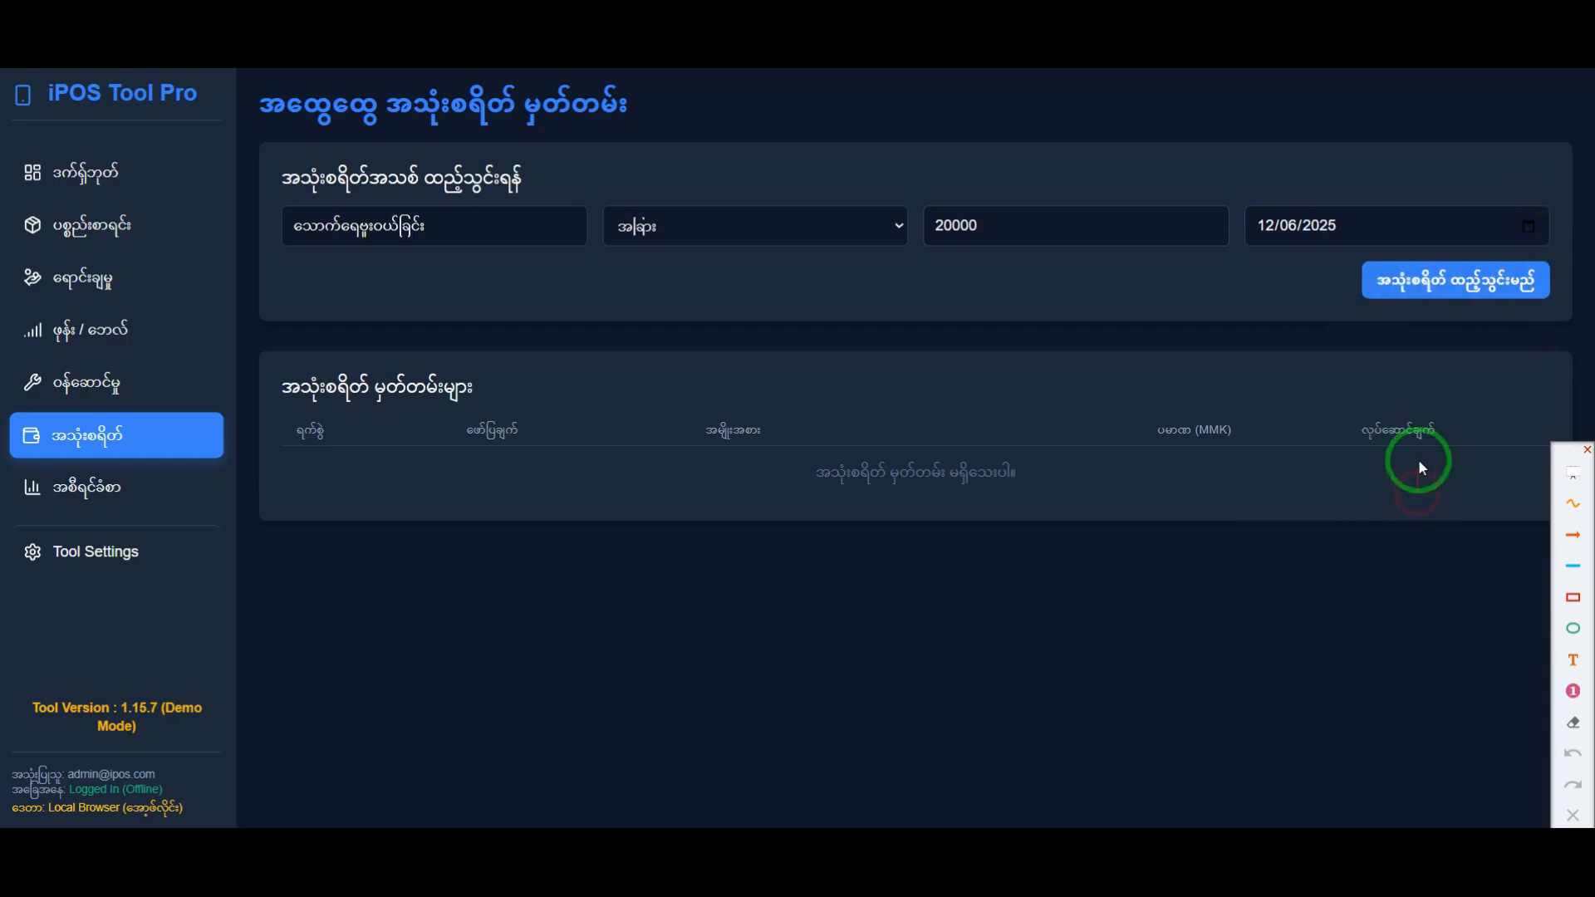
{"action": "left_click", "coordinate": [1531, 230]}
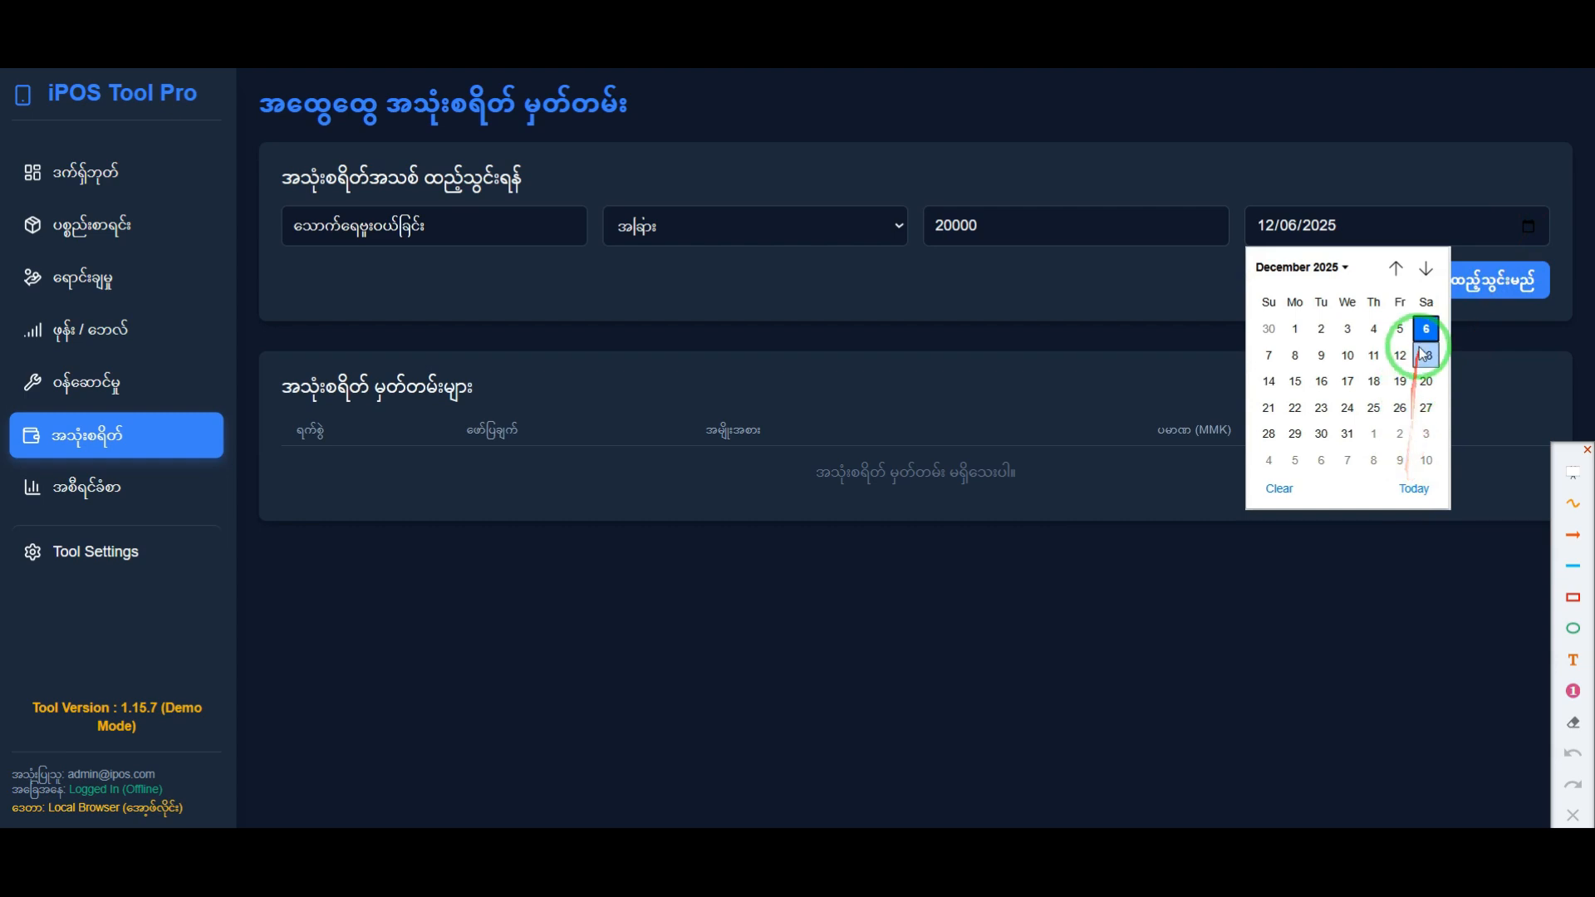
{"action": "left_click", "coordinate": [1400, 330]}
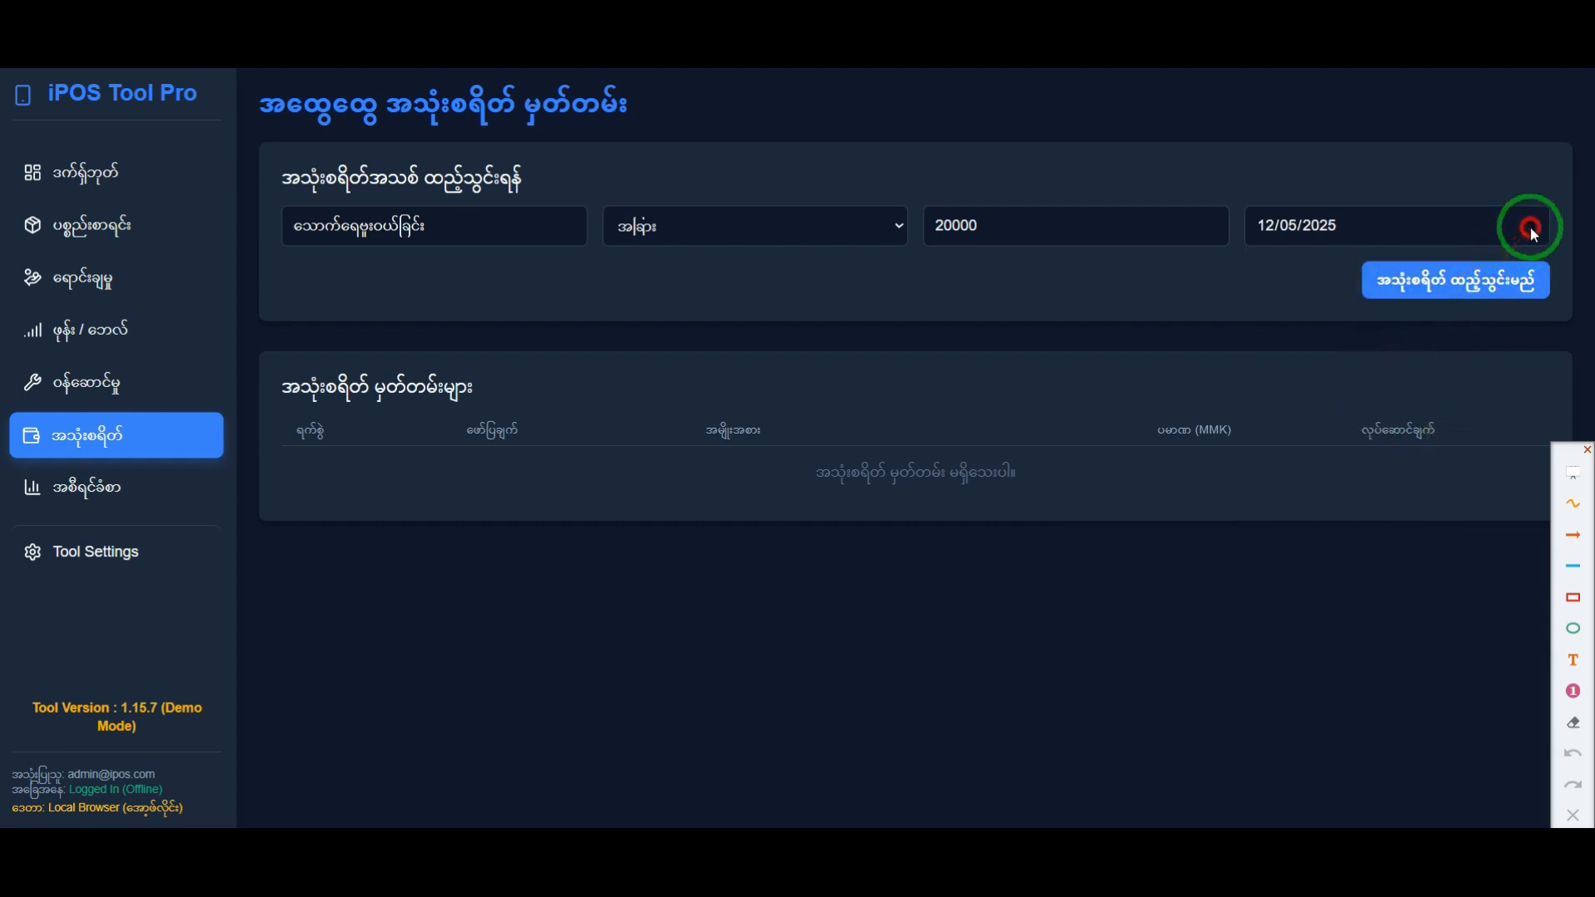
{"action": "left_click", "coordinate": [1529, 226]}
{"action": "left_click", "coordinate": [1415, 490]}
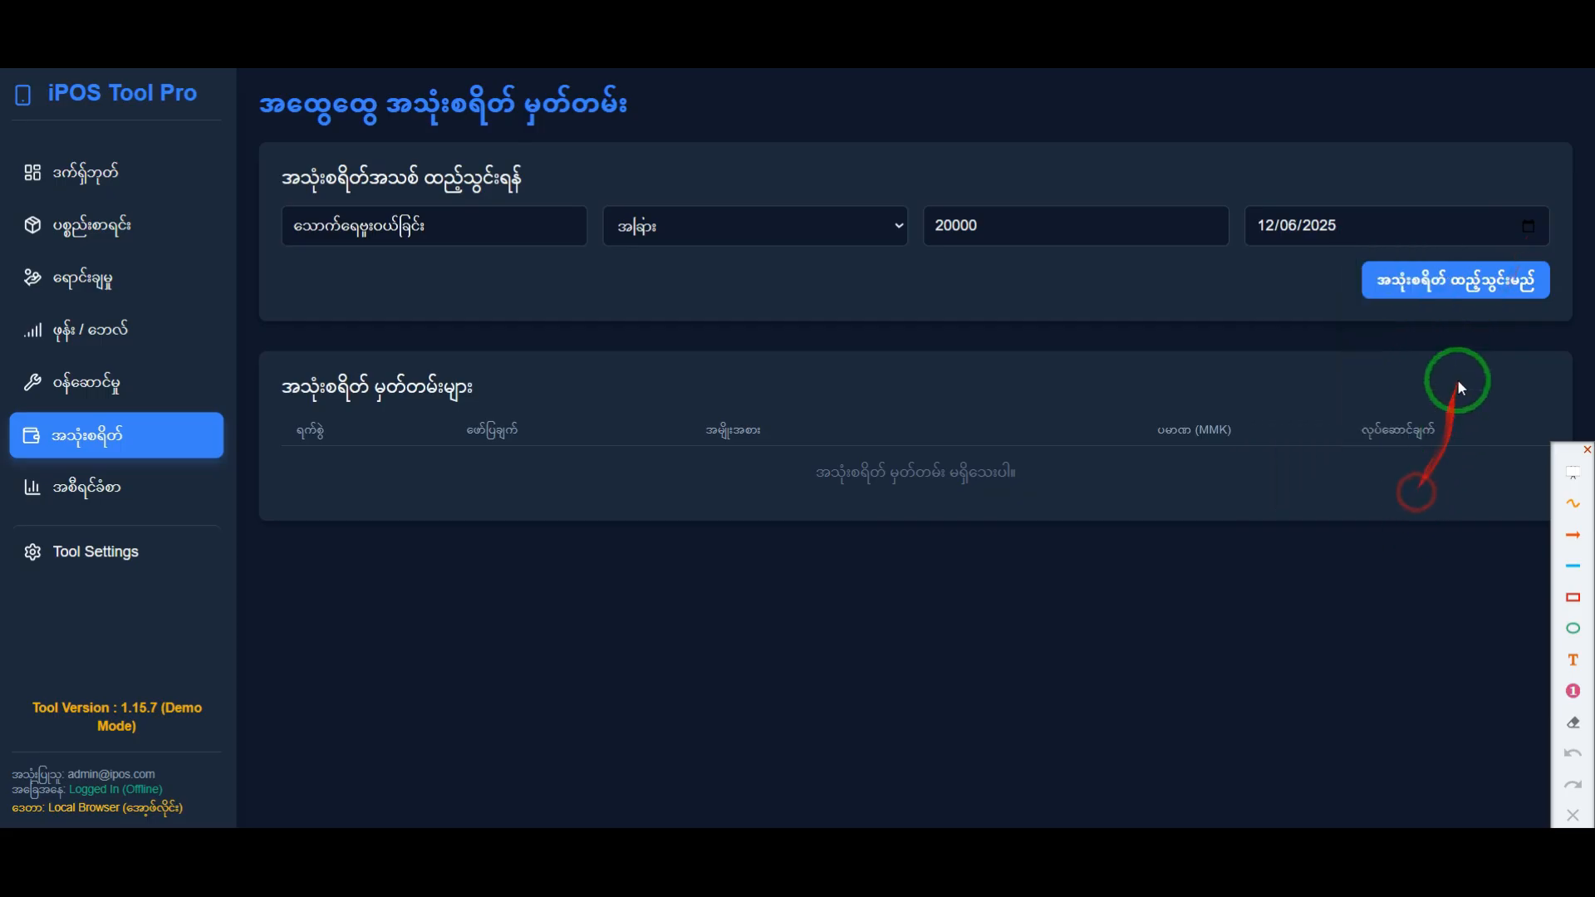
{"action": "left_click", "coordinate": [1449, 283]}
{"action": "left_click", "coordinate": [876, 489]}
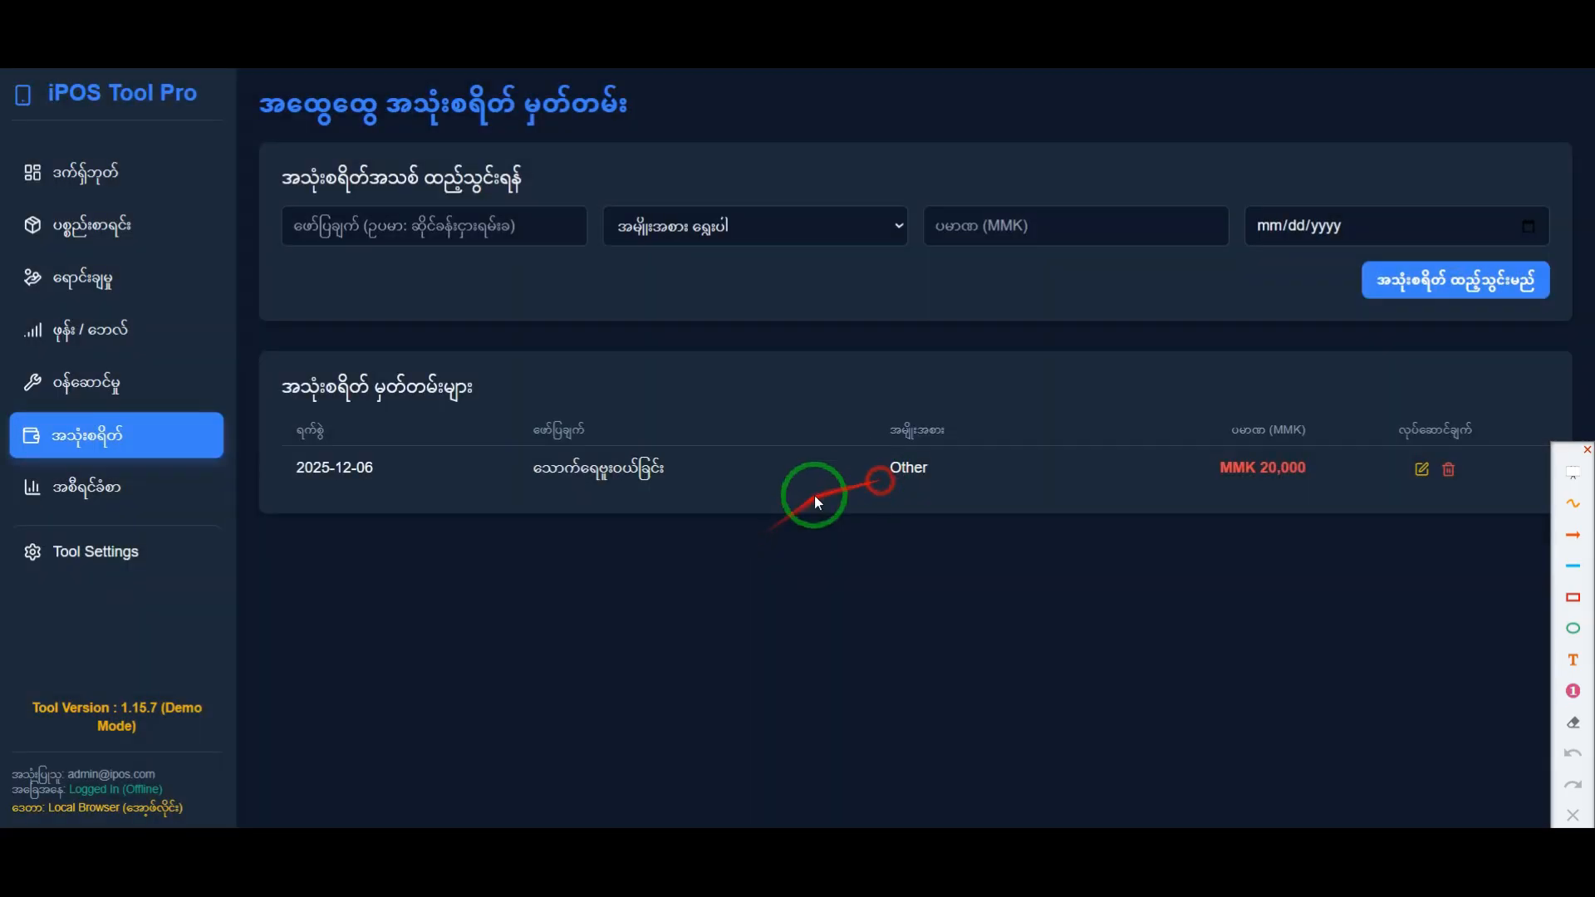
Step: Review the new expense record, then change its amount to 19000 MMK and save the edit
{"action": "left_click_drag", "start_coordinate": [296, 467], "coordinate": [403, 467]}
{"action": "left_click", "coordinate": [515, 475]}
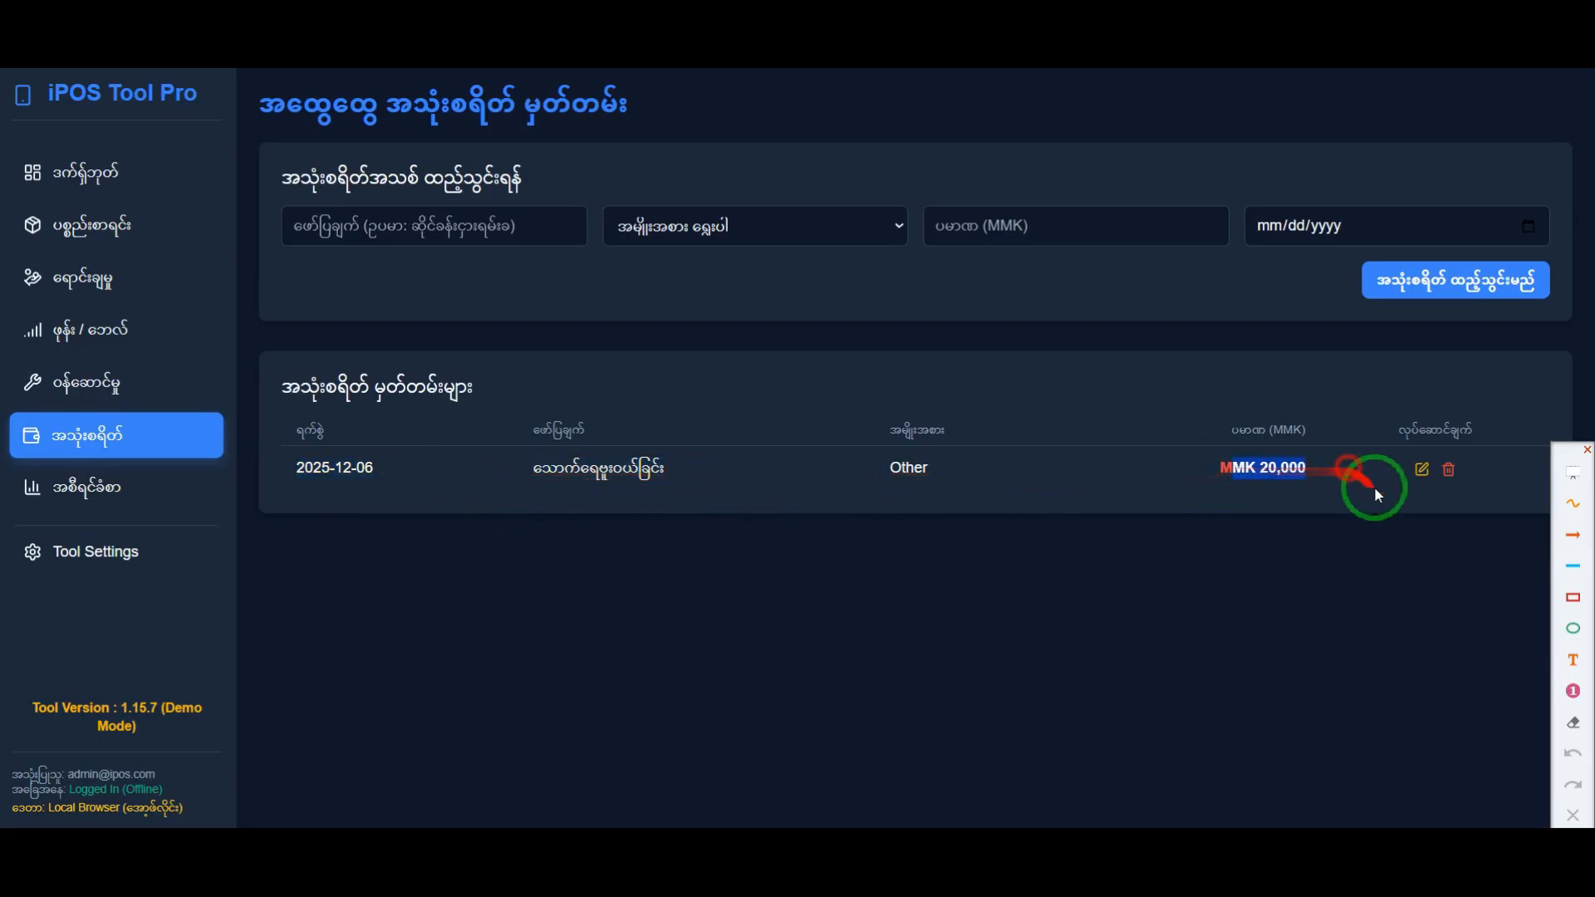
{"action": "left_click", "coordinate": [1421, 470]}
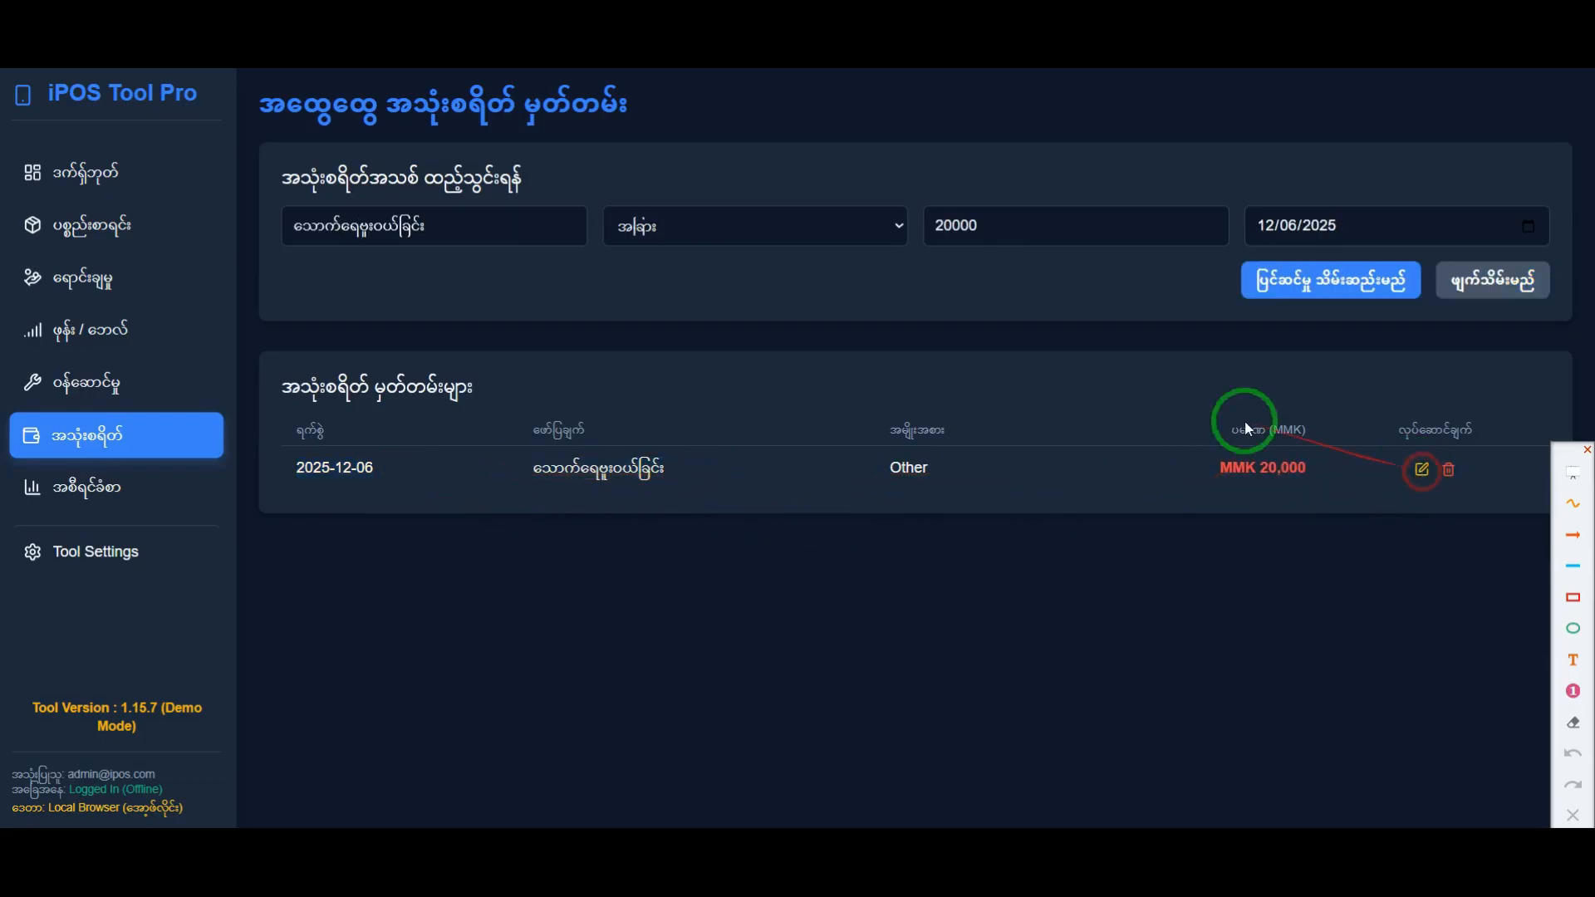
{"action": "left_click_drag", "start_coordinate": [969, 233], "coordinate": [937, 235]}
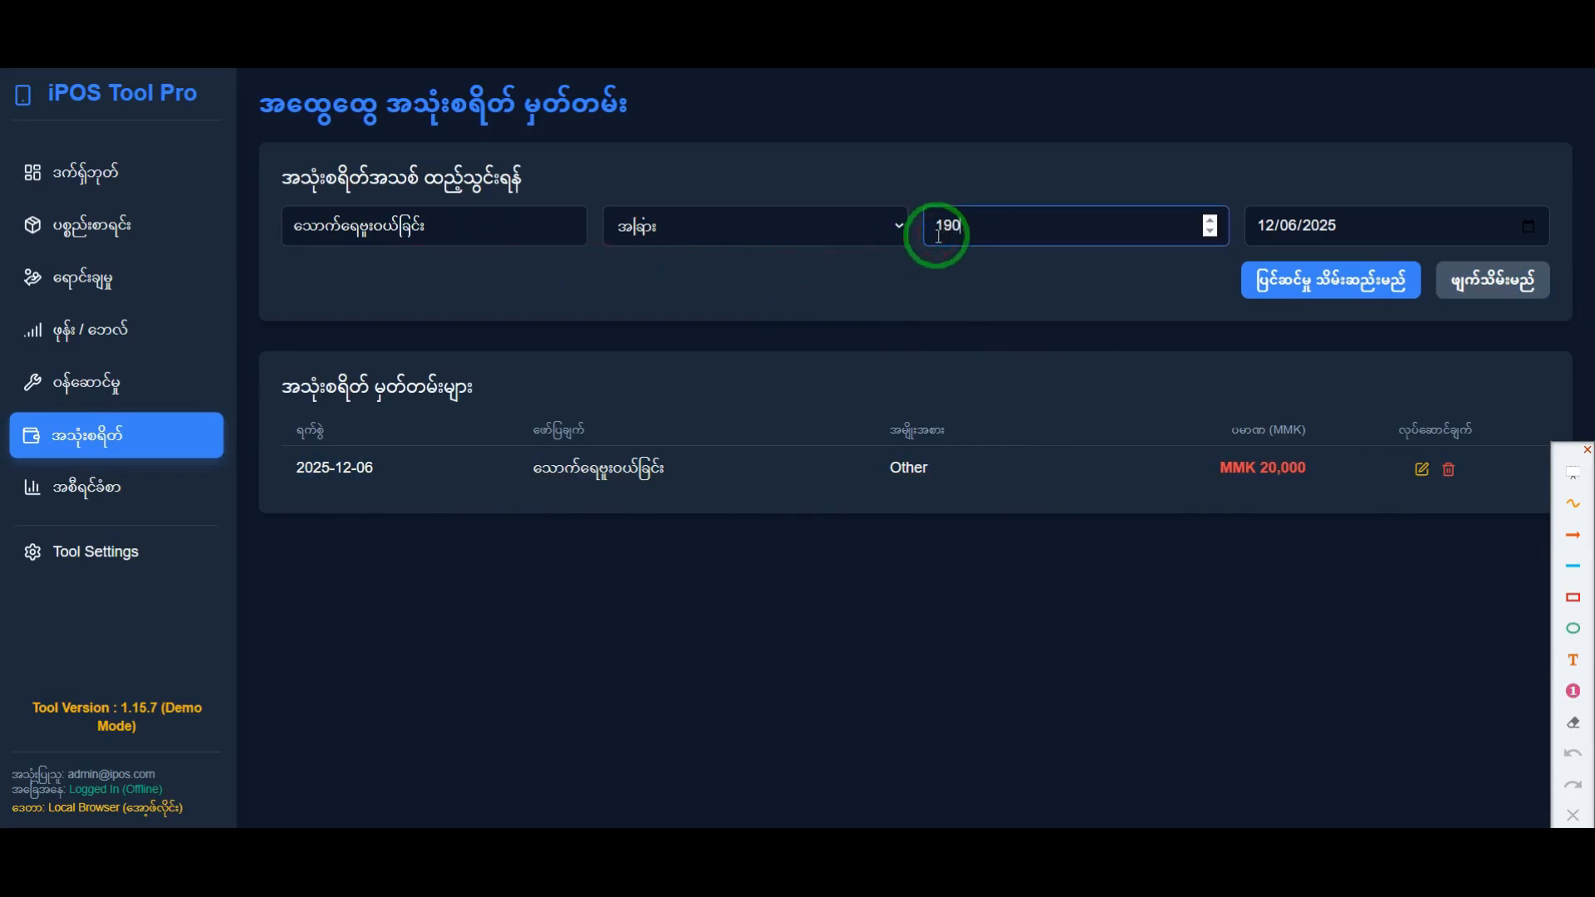
{"action": "left_click", "coordinate": [1292, 279]}
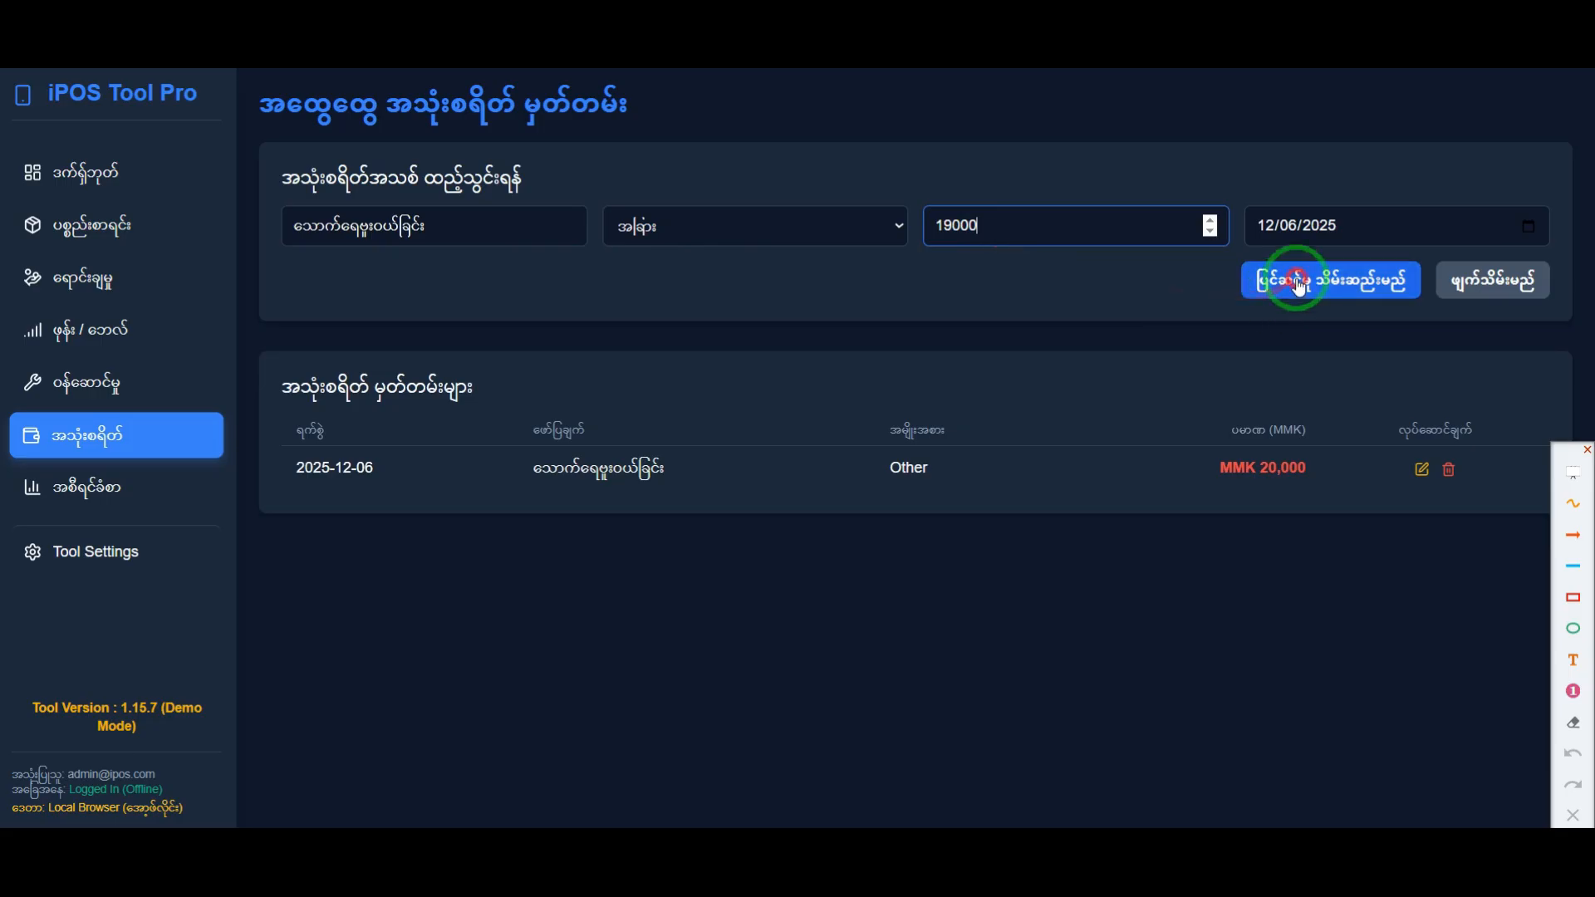
{"action": "left_click", "coordinate": [943, 484]}
{"action": "left_click_drag", "start_coordinate": [1311, 469], "coordinate": [882, 470]}
Step: Check today's total expense on the dashboard
{"action": "left_click", "coordinate": [75, 171]}
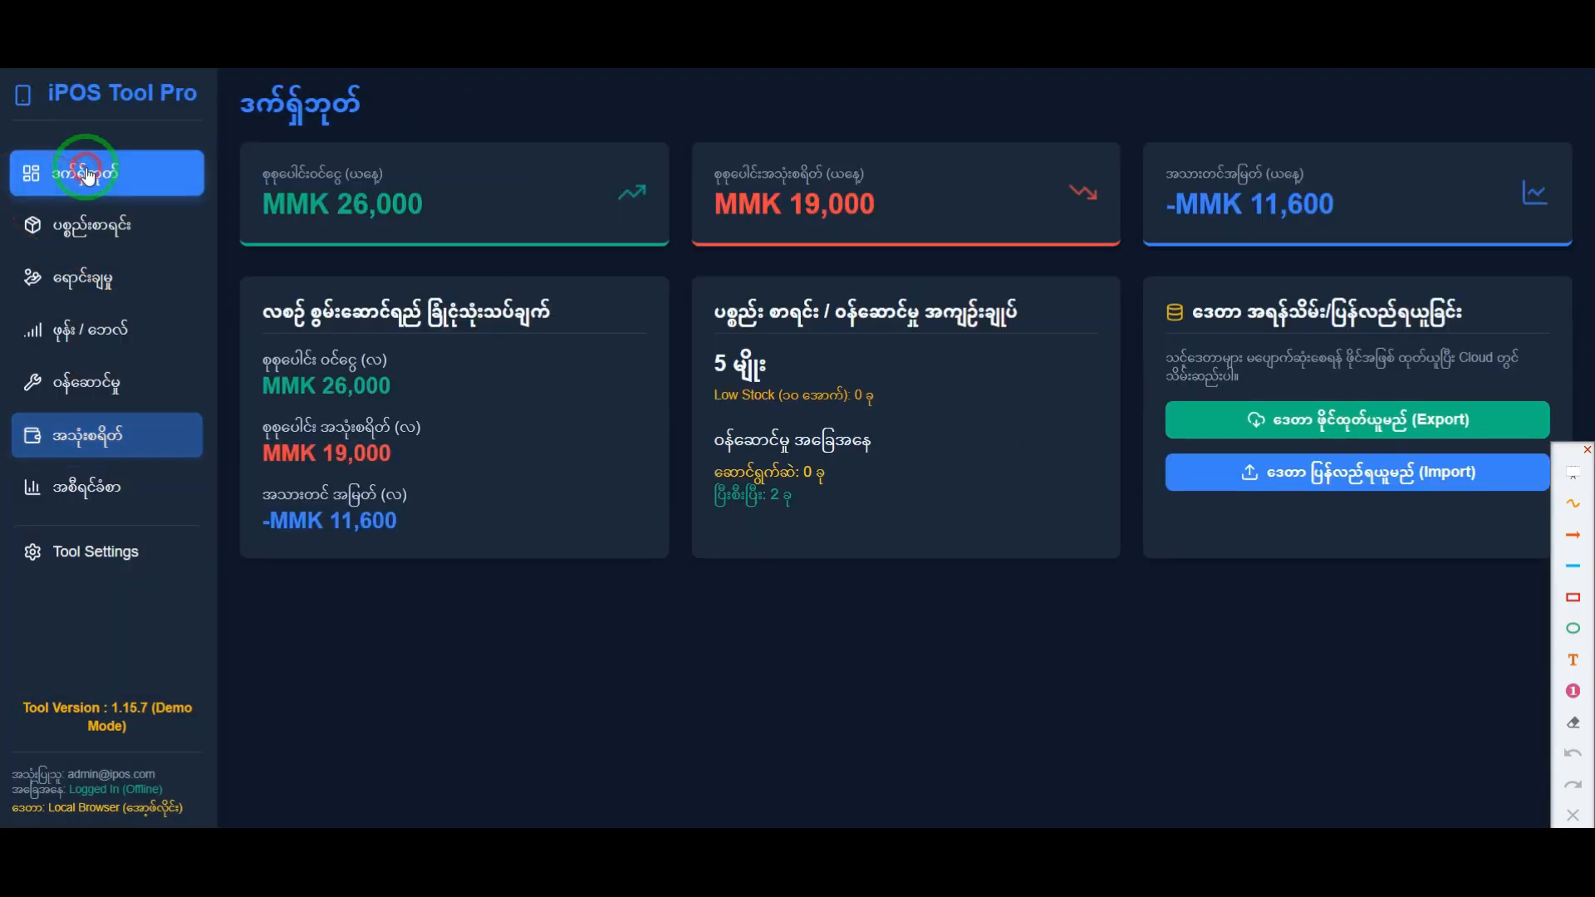
{"action": "double_click", "coordinate": [836, 202]}
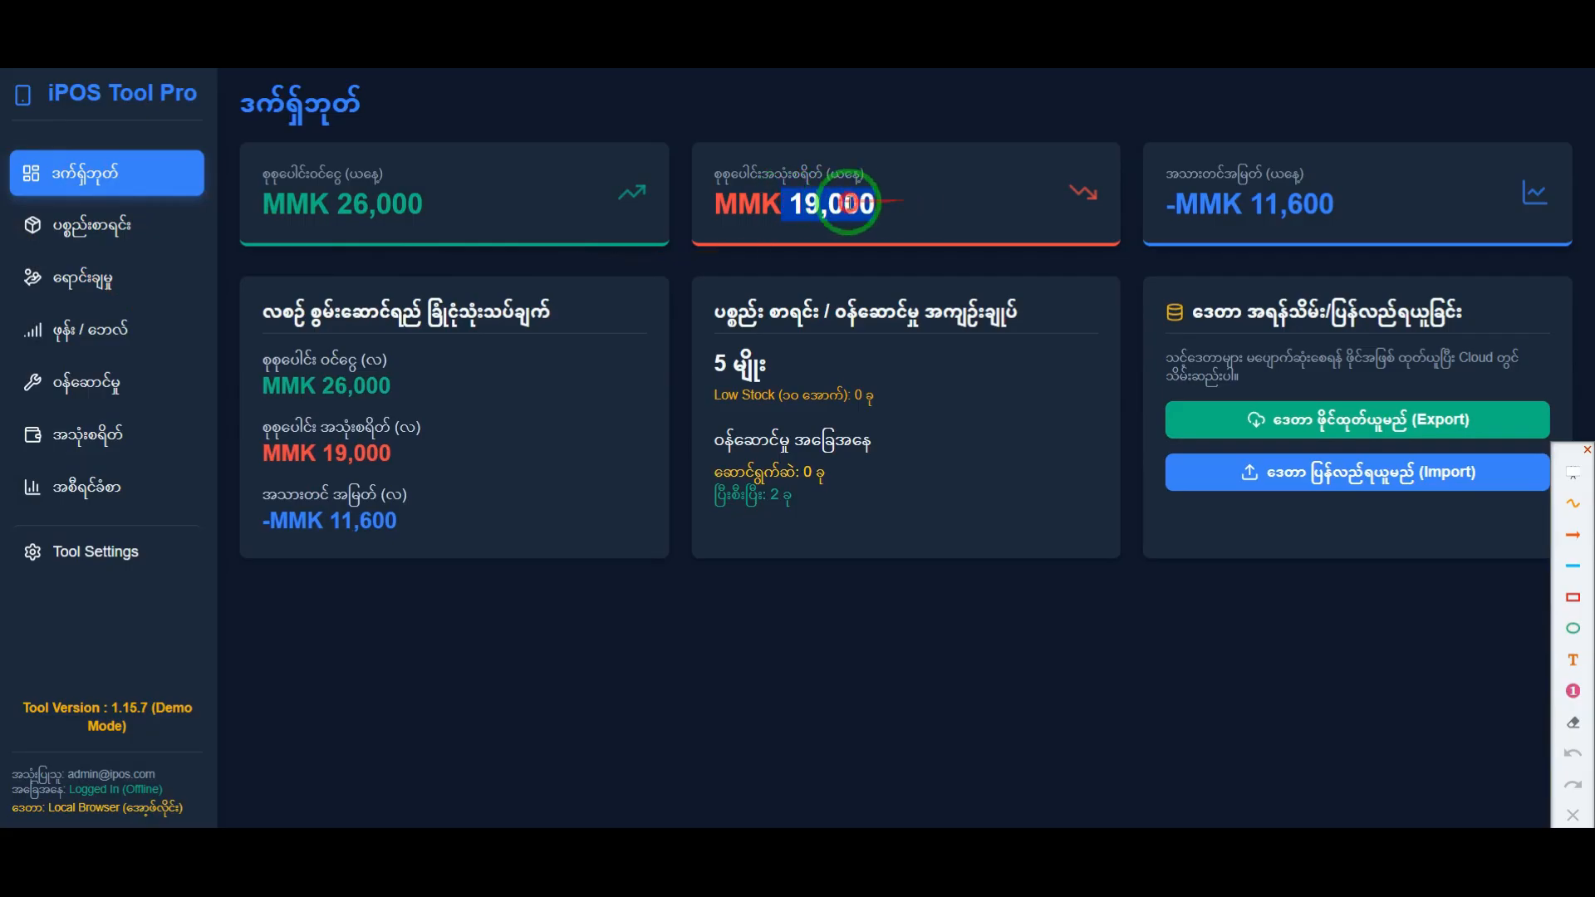
{"action": "left_click", "coordinate": [898, 206]}
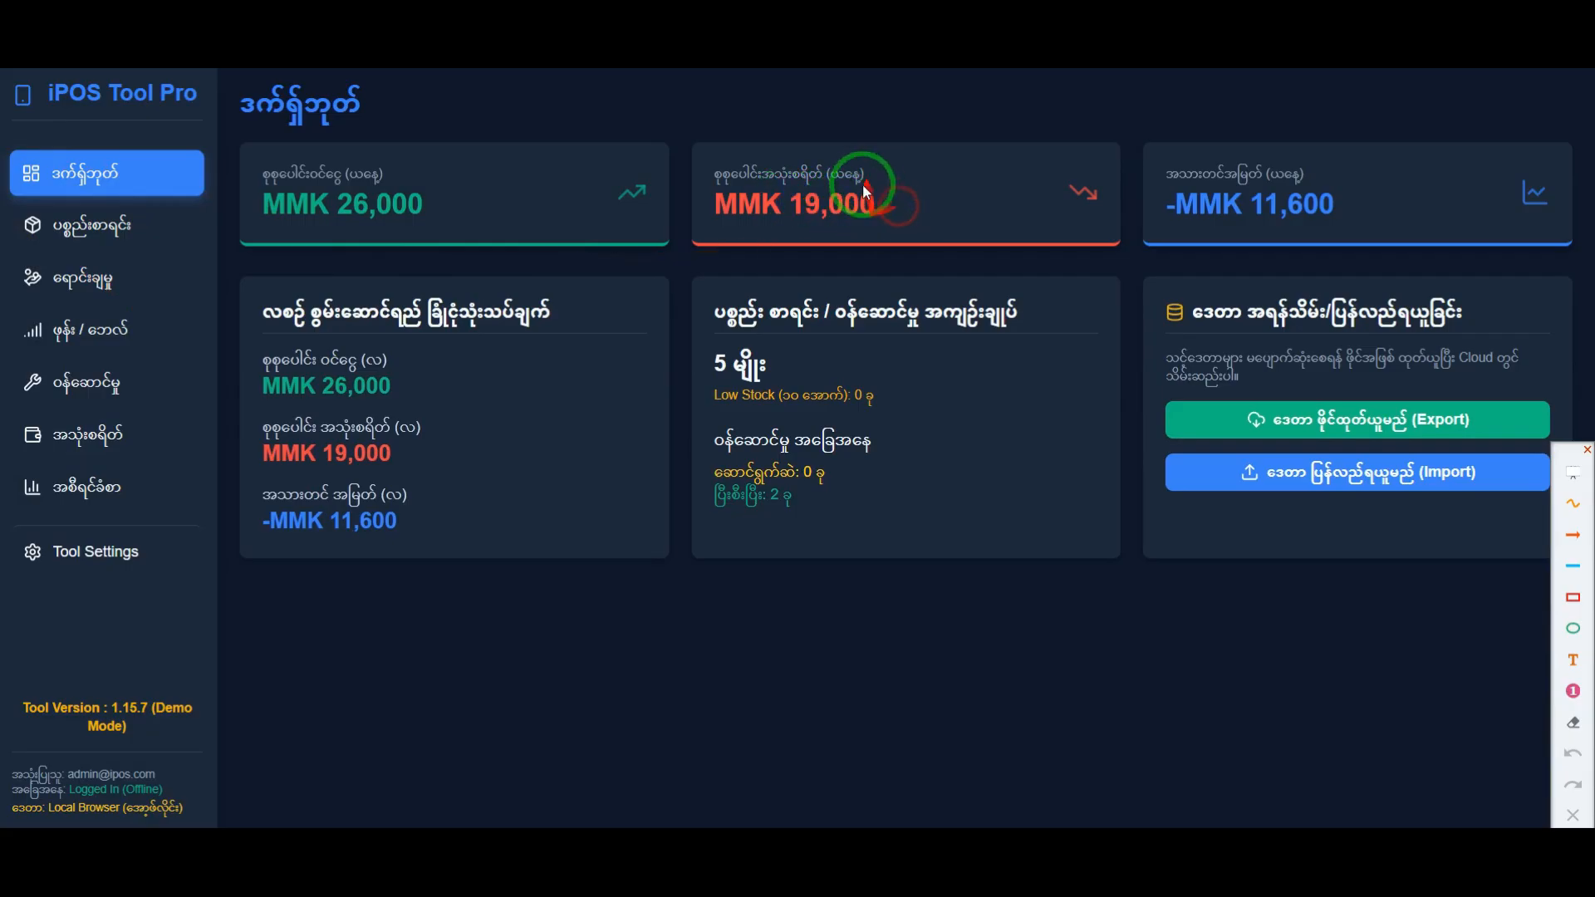
Step: Frame today's and this month's expense totals on the dashboard with red rectangles, then clear the annotations
{"action": "left_click", "coordinate": [1573, 596]}
{"action": "mouse_move", "coordinate": [682, 128]}
{"action": "left_mouse_down"}
{"action": "mouse_move", "coordinate": [956, 222]}
{"action": "mouse_move", "coordinate": [1140, 259]}
{"action": "left_mouse_up"}
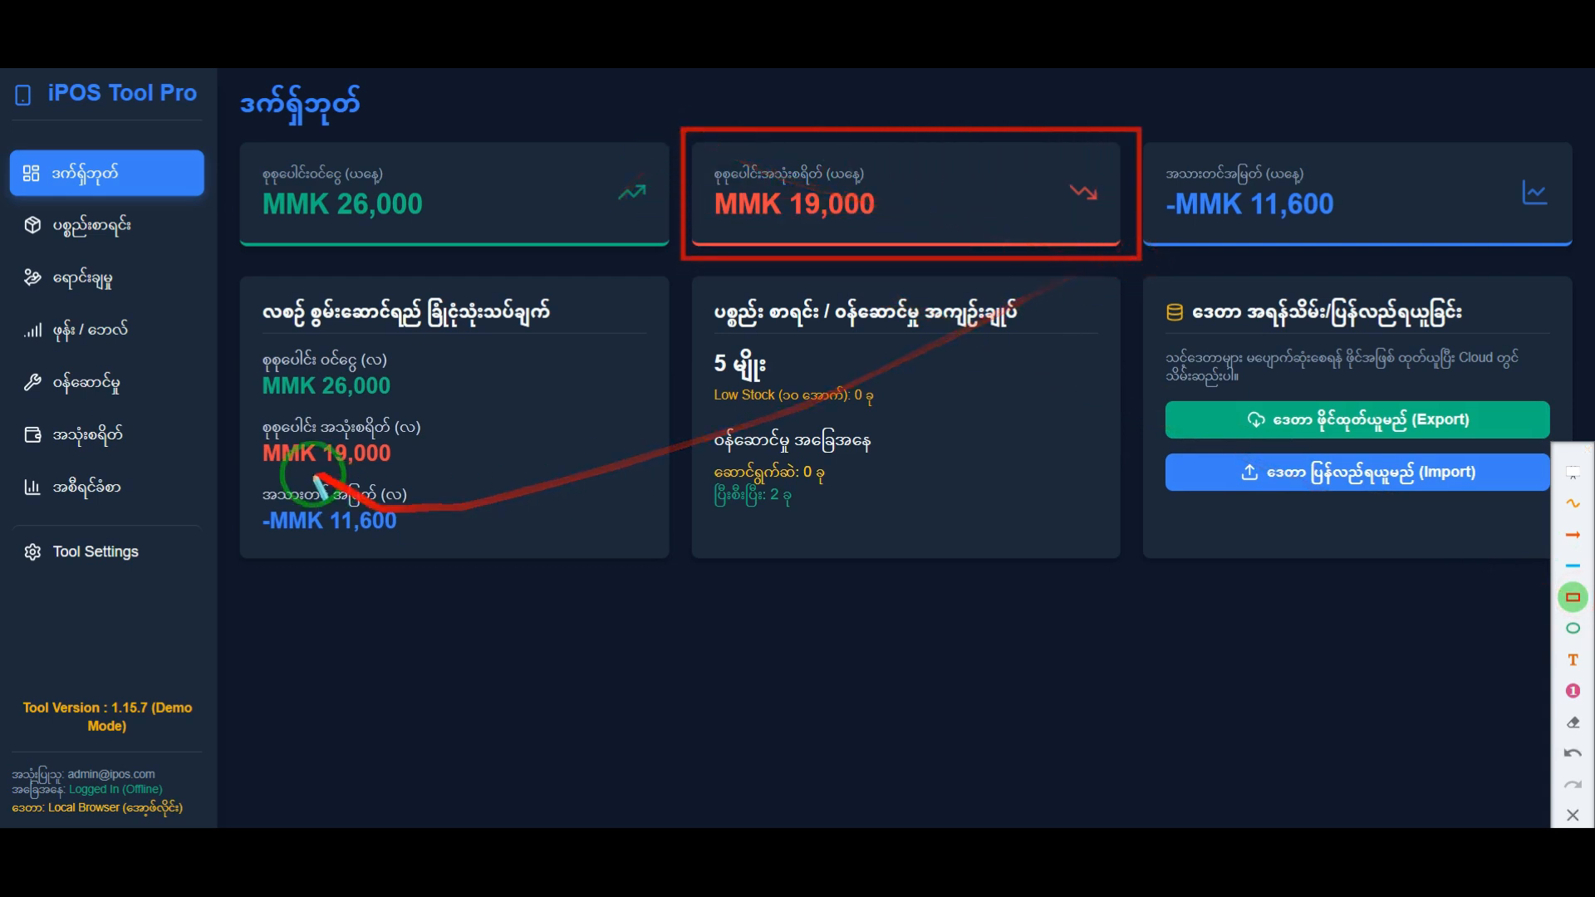
{"action": "mouse_move", "coordinate": [245, 411]}
{"action": "left_mouse_down"}
{"action": "mouse_move", "coordinate": [480, 471]}
{"action": "mouse_move", "coordinate": [459, 475]}
{"action": "left_mouse_up"}
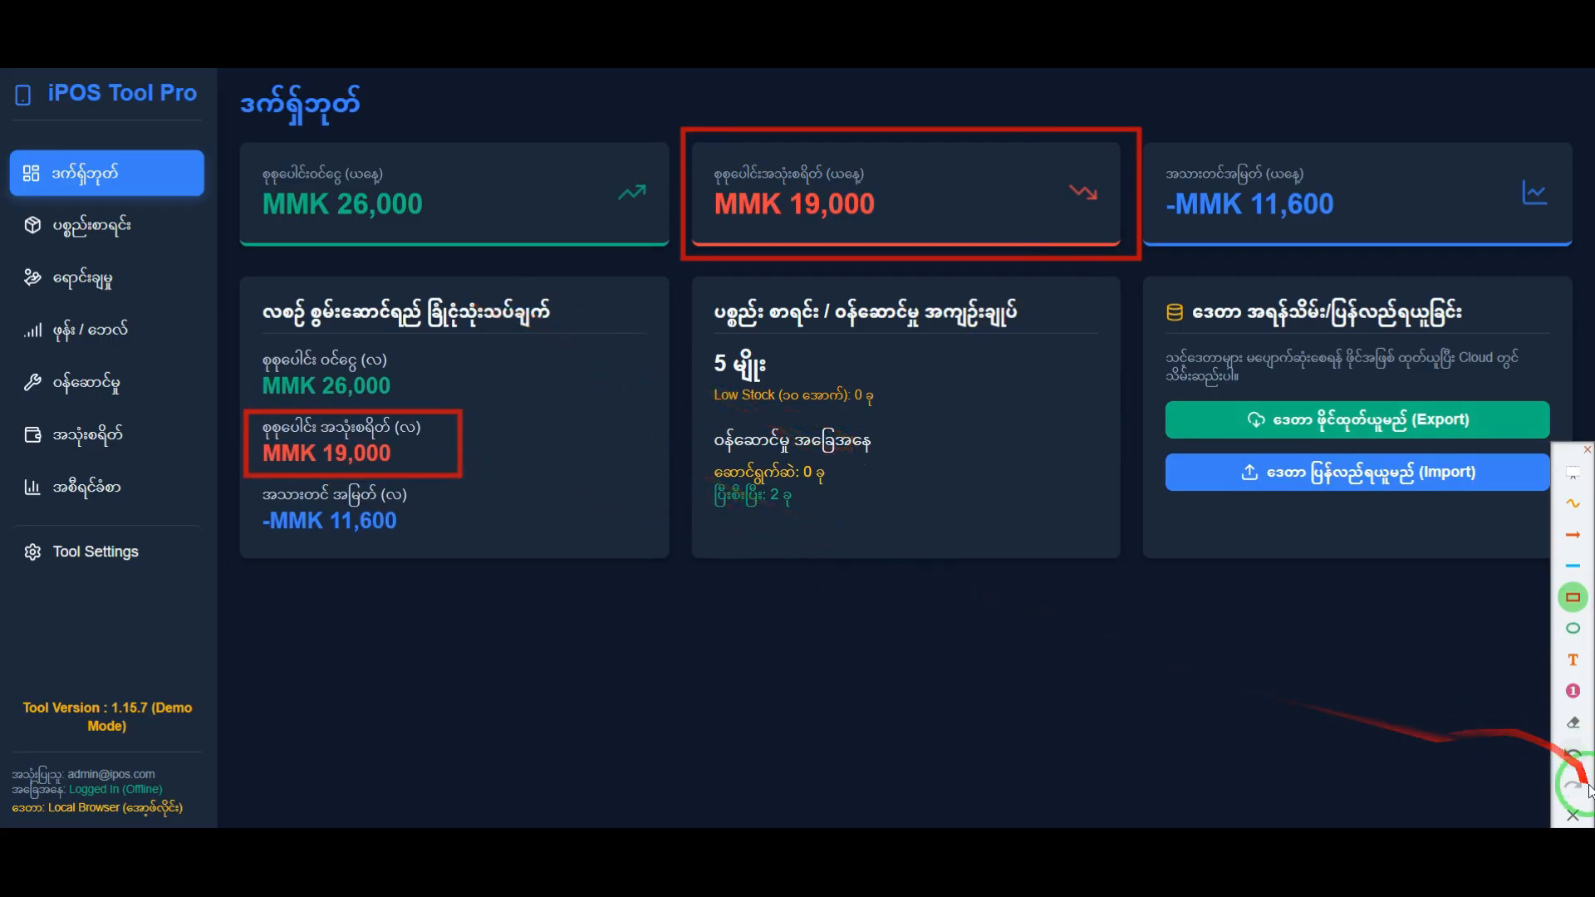
{"action": "left_click", "coordinate": [1573, 812]}
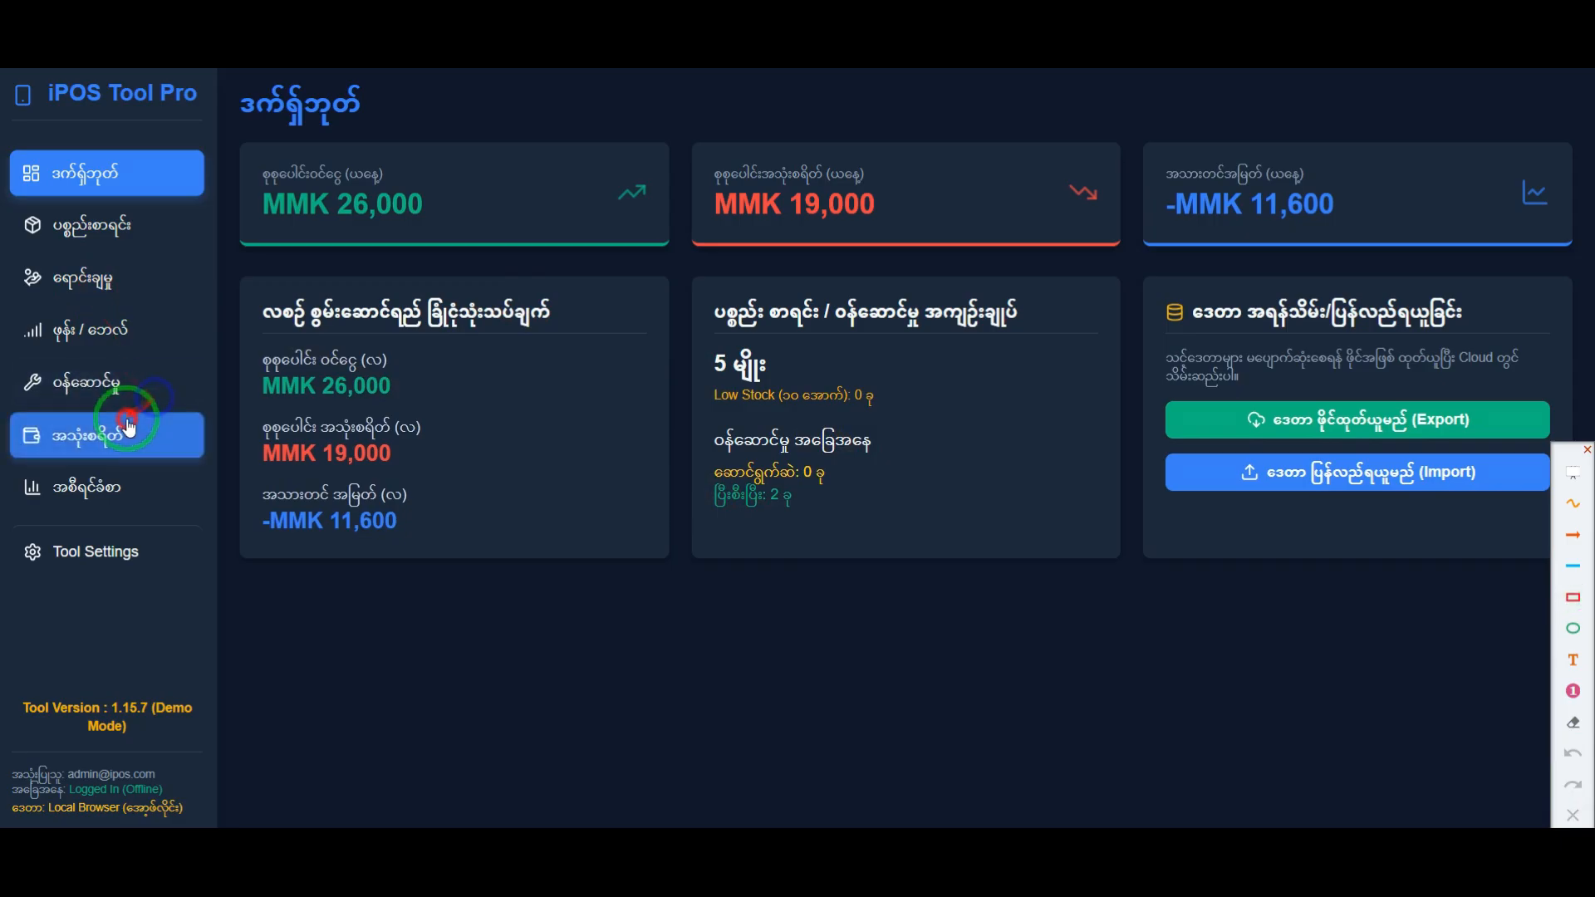
Step: Change the date of the သောက်ရေဗူးဝယ်ခြင်း expense to 12/05/2025 and save the edit
{"action": "left_click", "coordinate": [132, 432]}
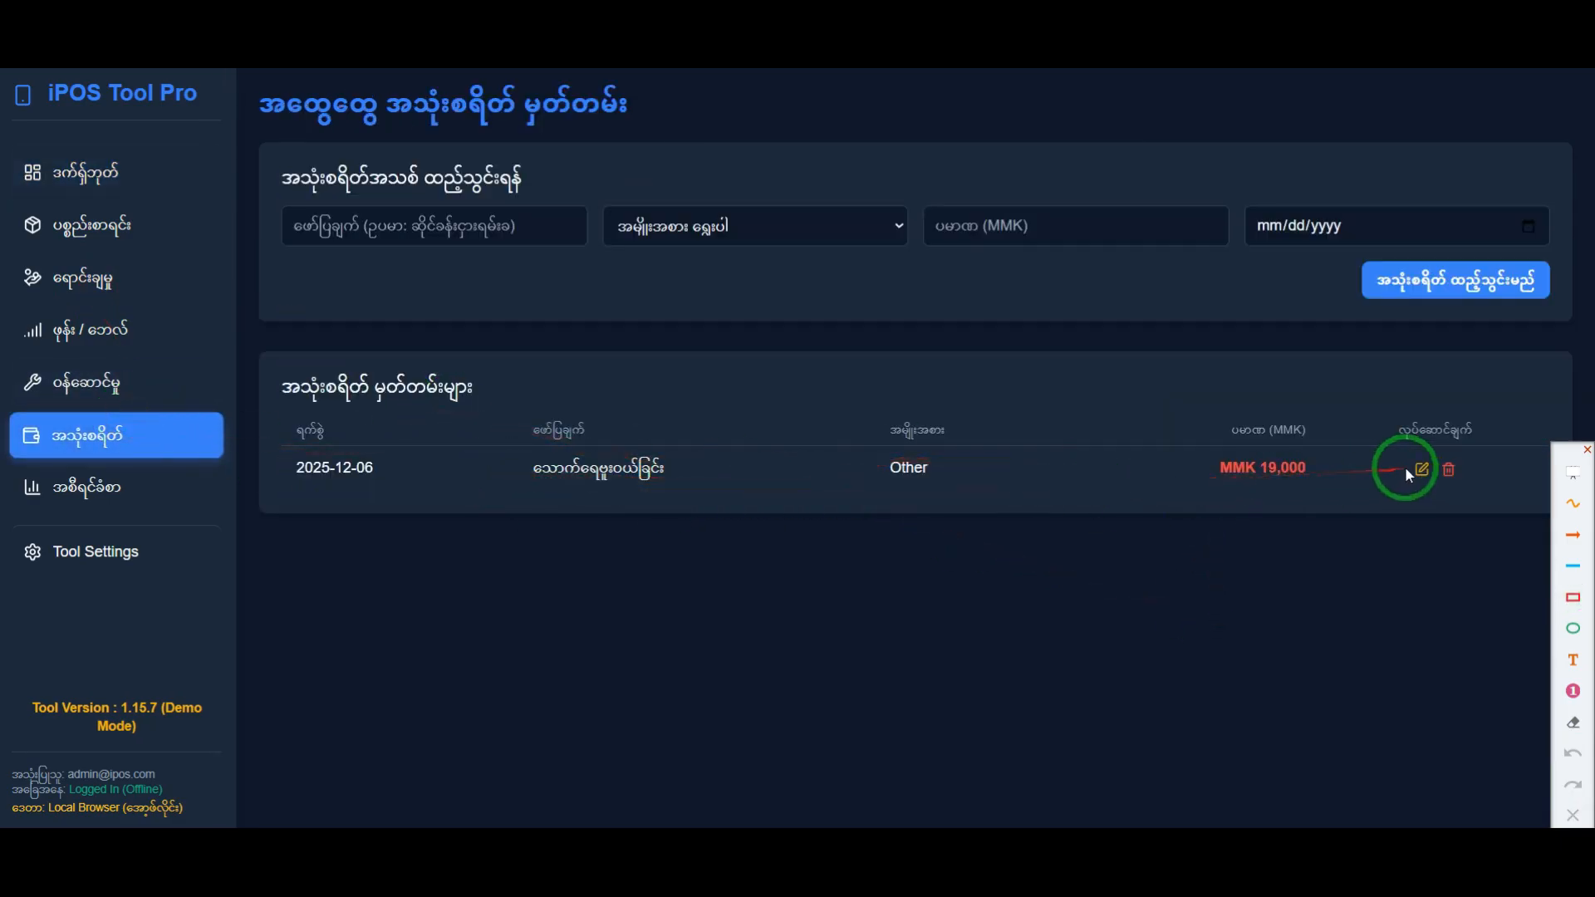
{"action": "left_click", "coordinate": [1421, 473]}
{"action": "left_click", "coordinate": [1530, 234]}
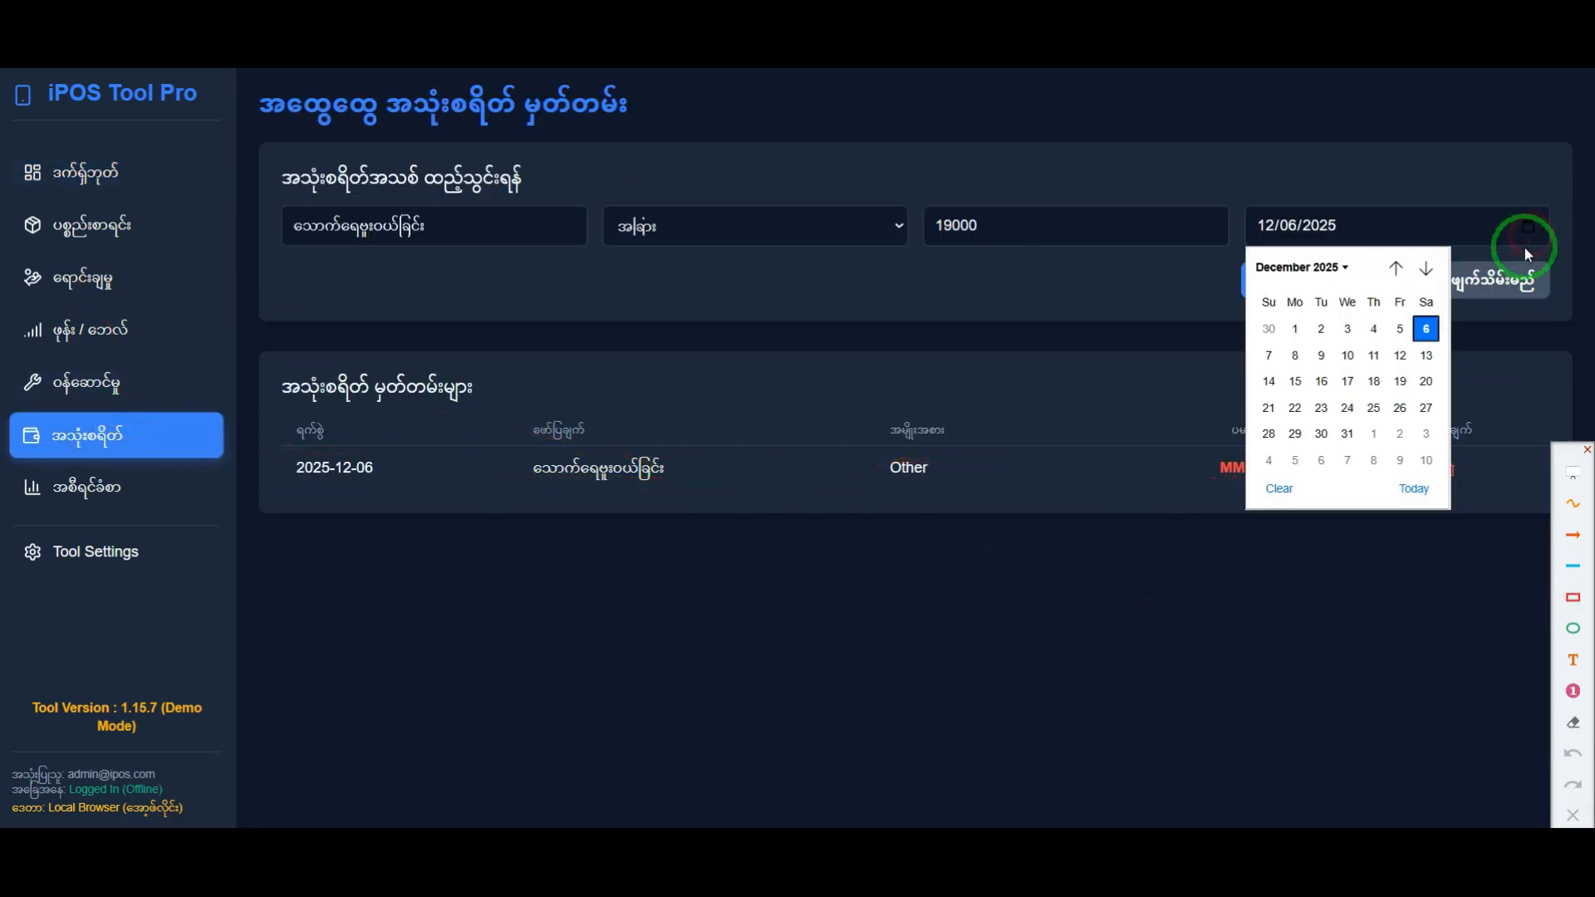
{"action": "left_click", "coordinate": [1400, 329]}
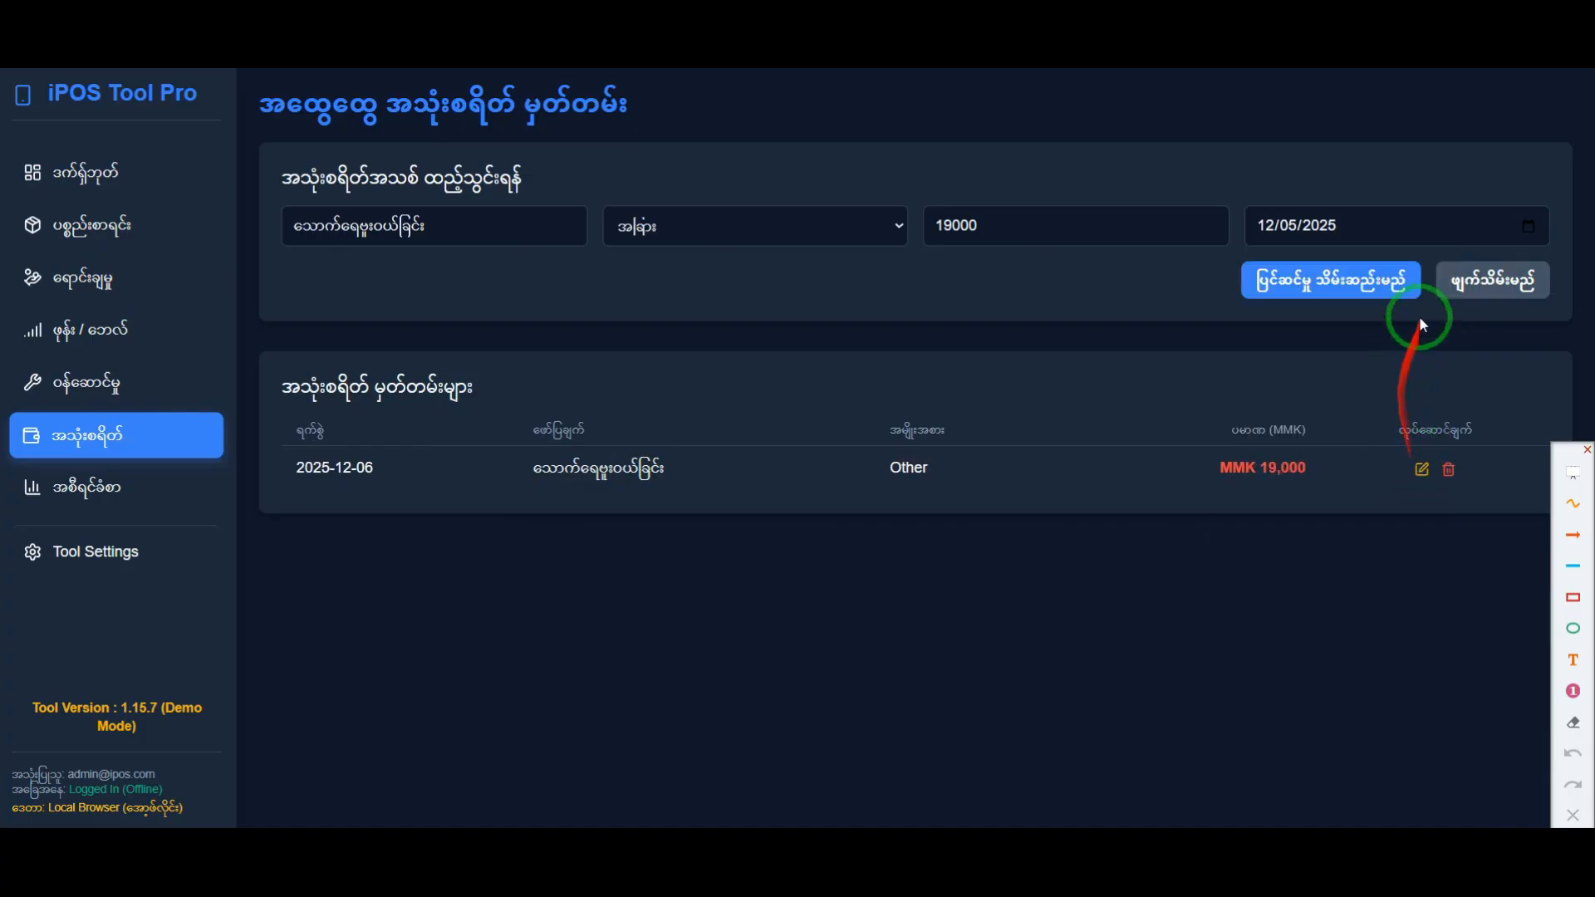
{"action": "left_click", "coordinate": [1354, 276]}
{"action": "left_click", "coordinate": [914, 486]}
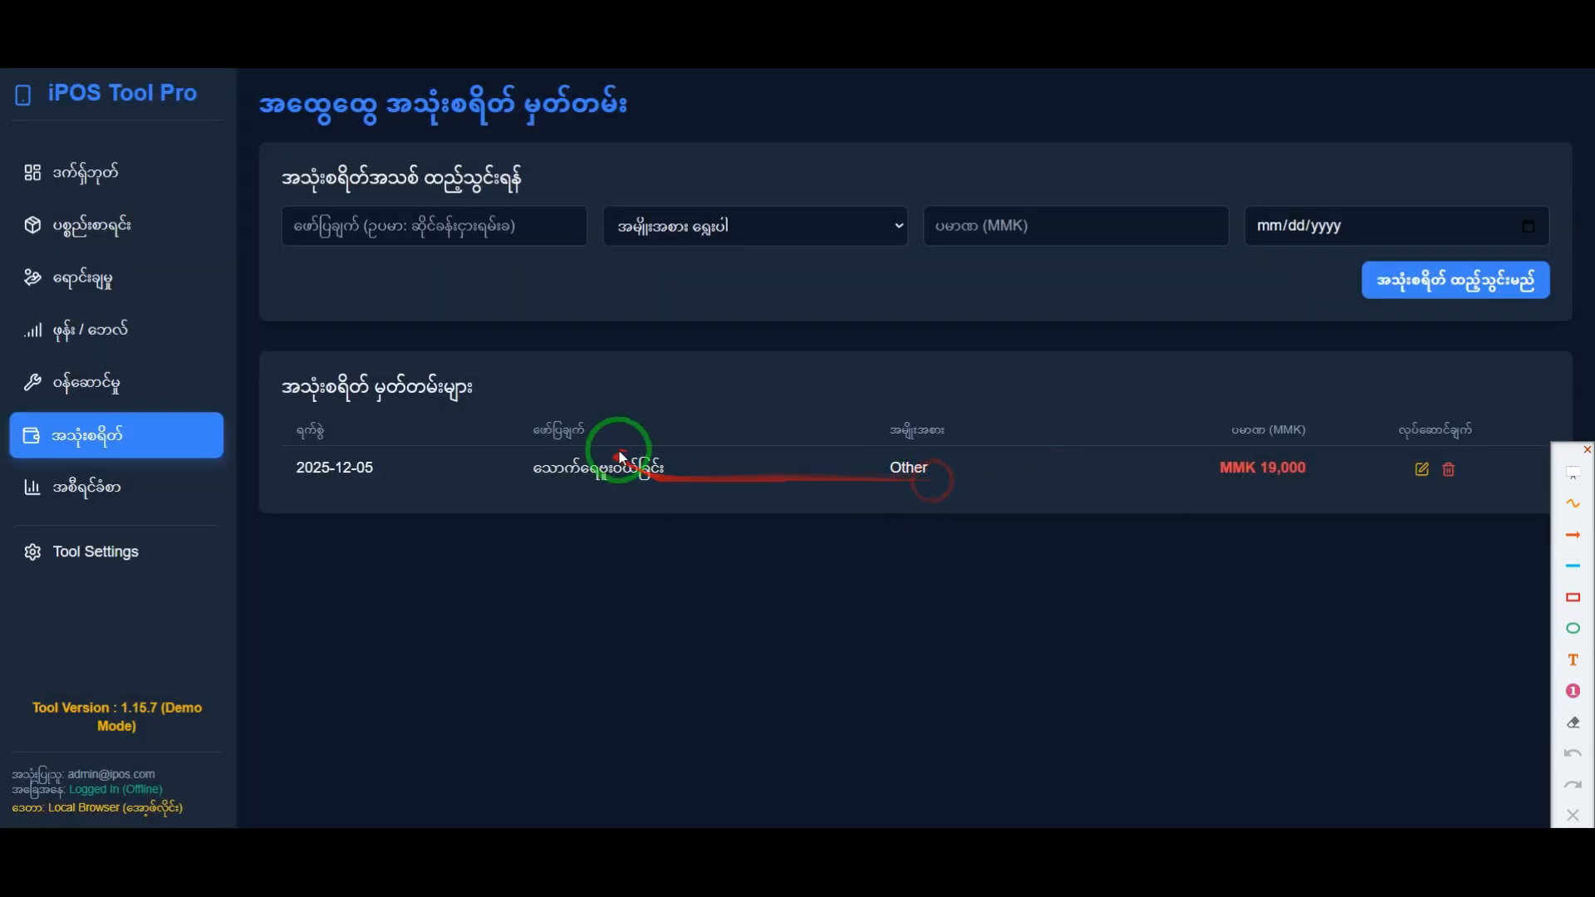
Step: Frame the dashboard's daily and monthly expense totals in red, point an orange arrow at each, then clear the annotations
{"action": "left_click", "coordinate": [124, 172]}
{"action": "left_click", "coordinate": [1572, 598]}
{"action": "mouse_move", "coordinate": [685, 135]}
{"action": "left_mouse_down"}
{"action": "mouse_move", "coordinate": [1017, 264]}
{"action": "mouse_move", "coordinate": [1144, 260]}
{"action": "left_mouse_up"}
{"action": "mouse_move", "coordinate": [246, 409]}
{"action": "left_mouse_down"}
{"action": "mouse_move", "coordinate": [439, 457]}
{"action": "mouse_move", "coordinate": [450, 477]}
{"action": "left_mouse_up"}
{"action": "left_click", "coordinate": [1576, 538]}
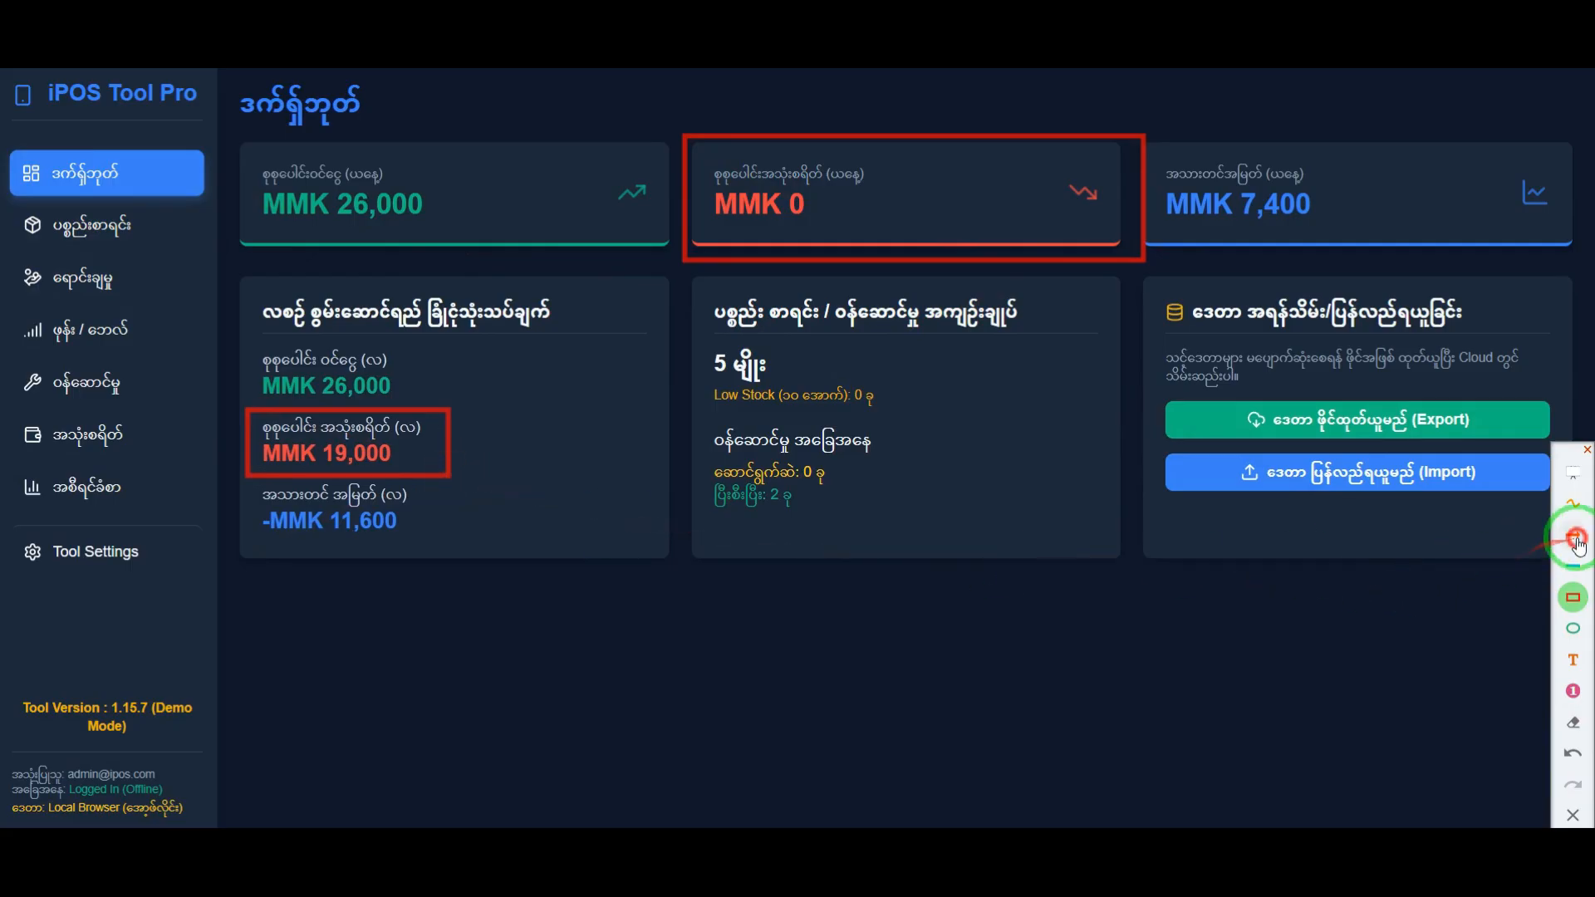
{"action": "mouse_move", "coordinate": [692, 590]}
{"action": "left_mouse_down"}
{"action": "mouse_move", "coordinate": [540, 498]}
{"action": "mouse_move", "coordinate": [458, 475]}
{"action": "left_mouse_up"}
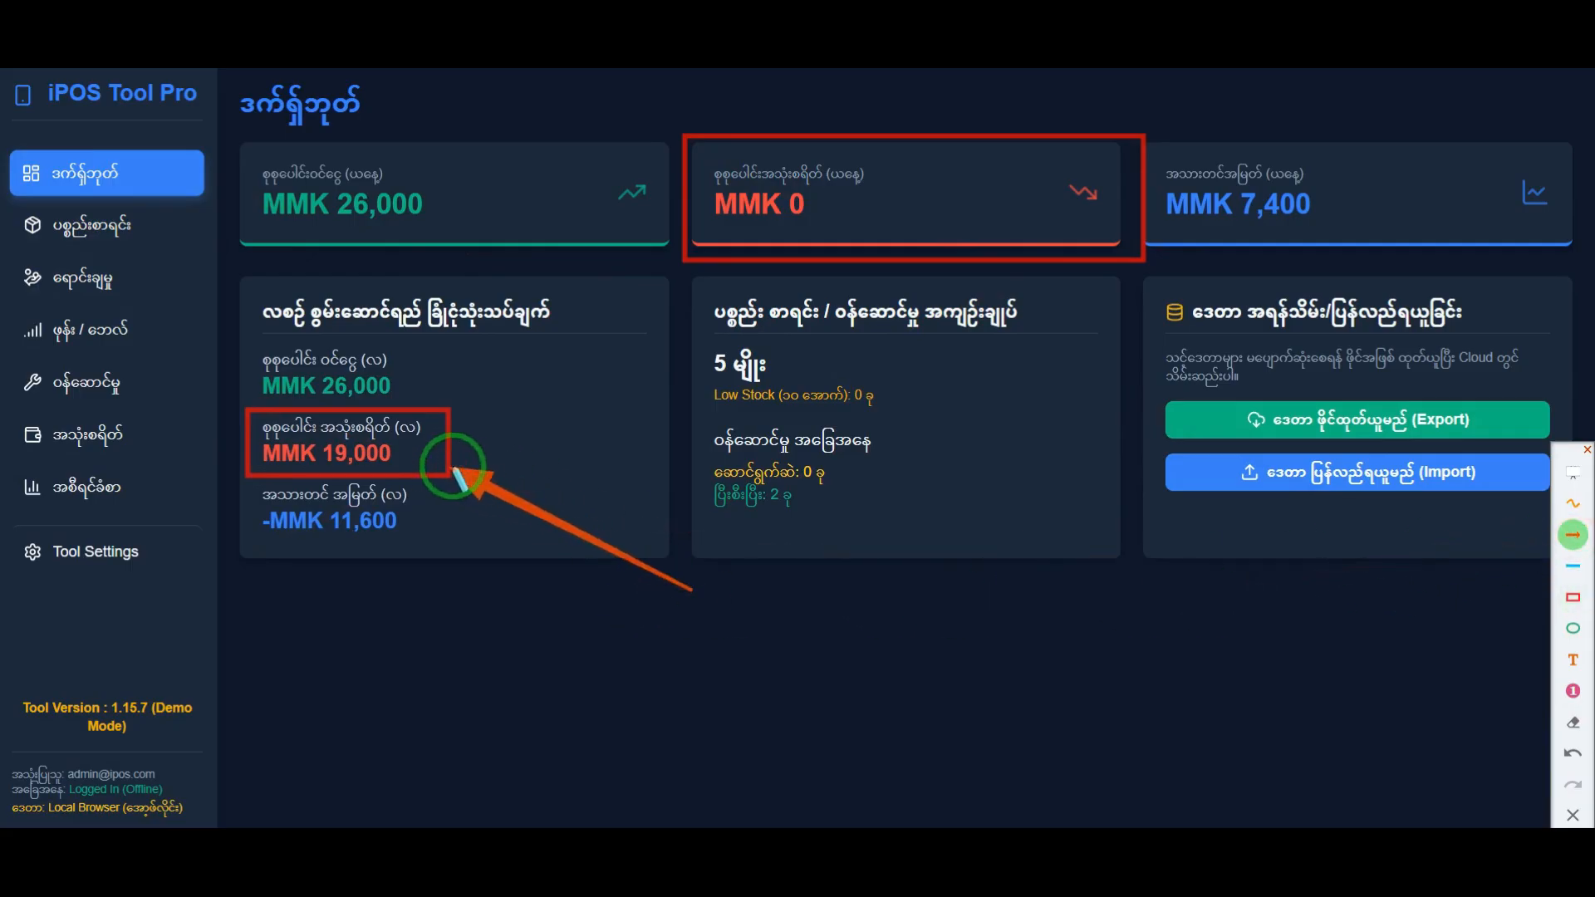
{"action": "mouse_move", "coordinate": [1134, 629]}
{"action": "left_mouse_down"}
{"action": "mouse_move", "coordinate": [1083, 371]}
{"action": "mouse_move", "coordinate": [1099, 262]}
{"action": "left_mouse_up"}
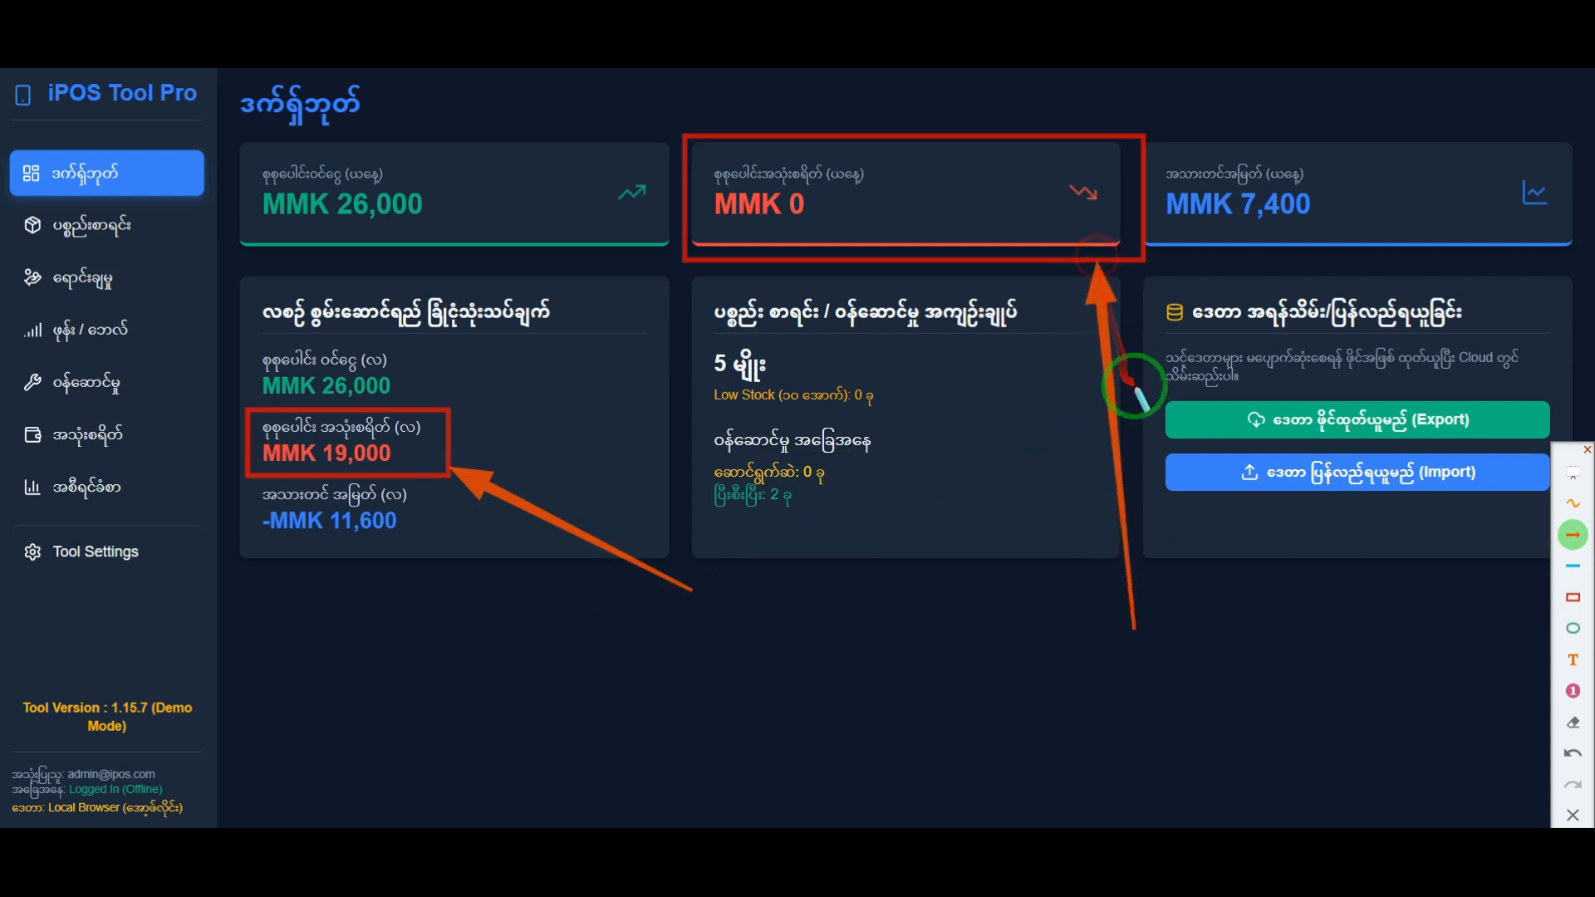
{"action": "right_click", "coordinate": [427, 550]}
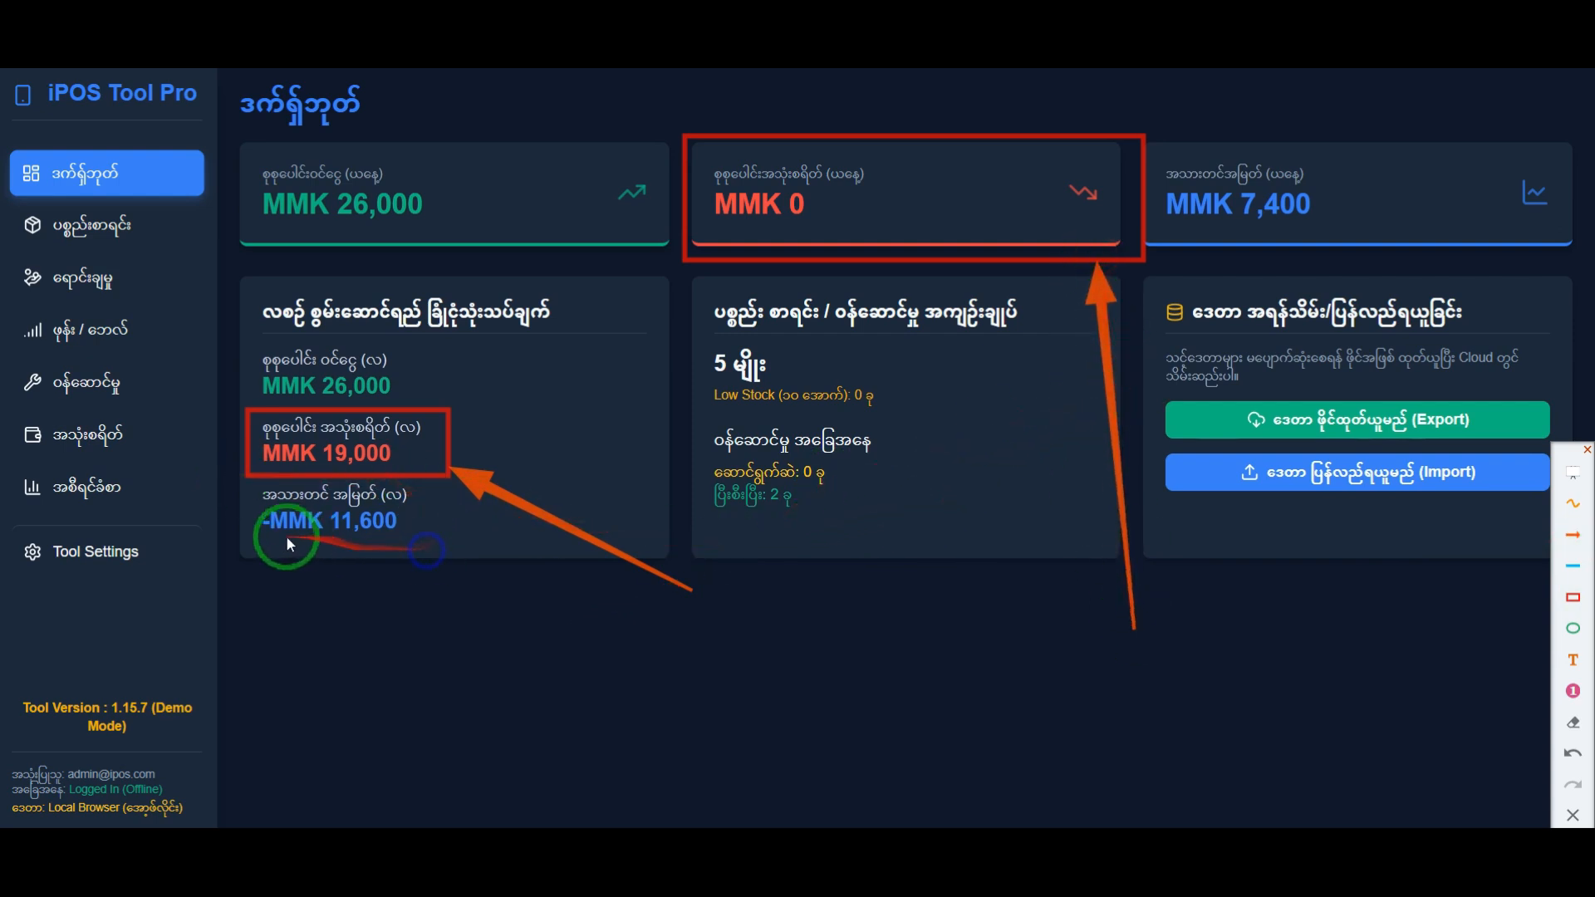
{"action": "left_click", "coordinate": [123, 489]}
{"action": "left_click", "coordinate": [850, 553]}
{"action": "left_click", "coordinate": [1572, 816]}
Step: Return to the expense records and check the date of the သောက်ရေဗူးဝယ်ခြင်း expense
{"action": "left_click", "coordinate": [136, 437]}
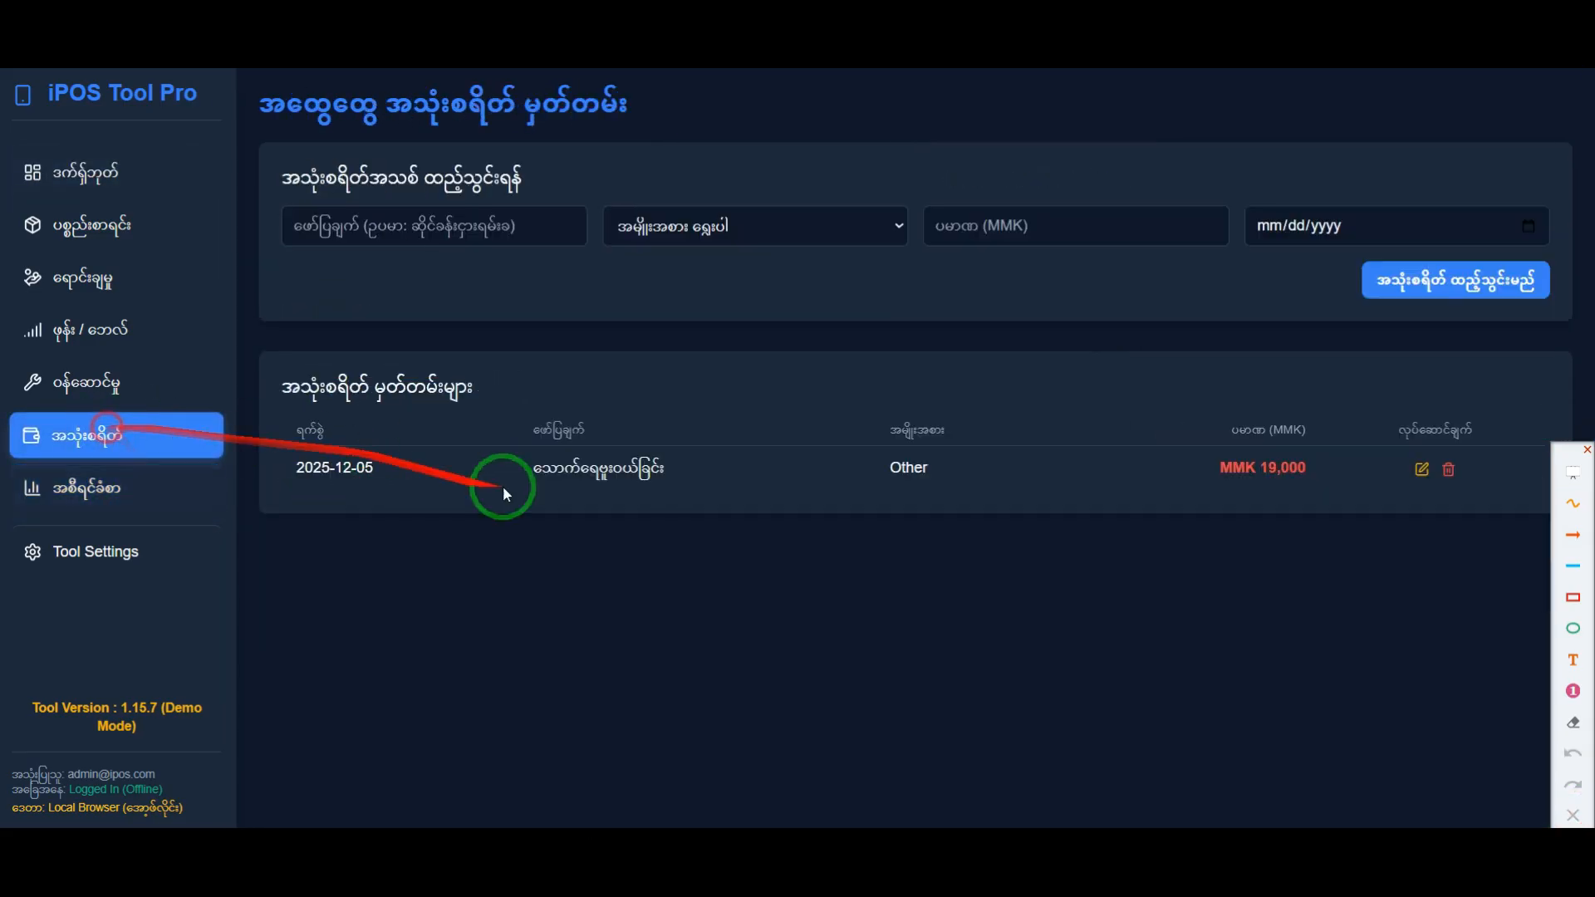
{"action": "left_click_drag", "start_coordinate": [336, 462], "coordinate": [318, 462]}
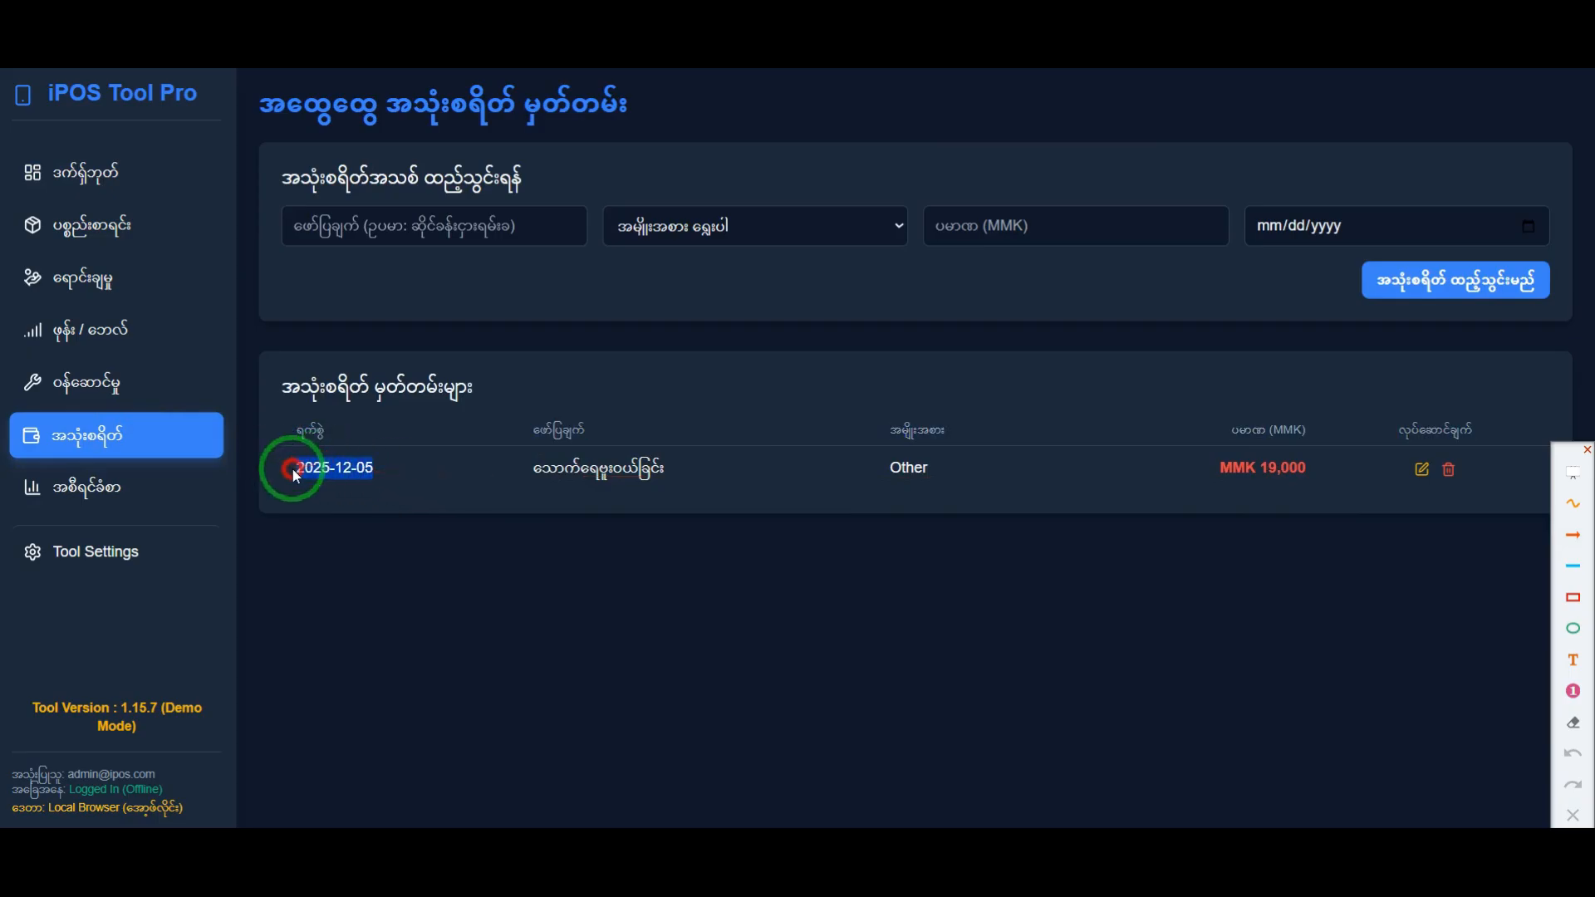
{"action": "left_click", "coordinate": [363, 486]}
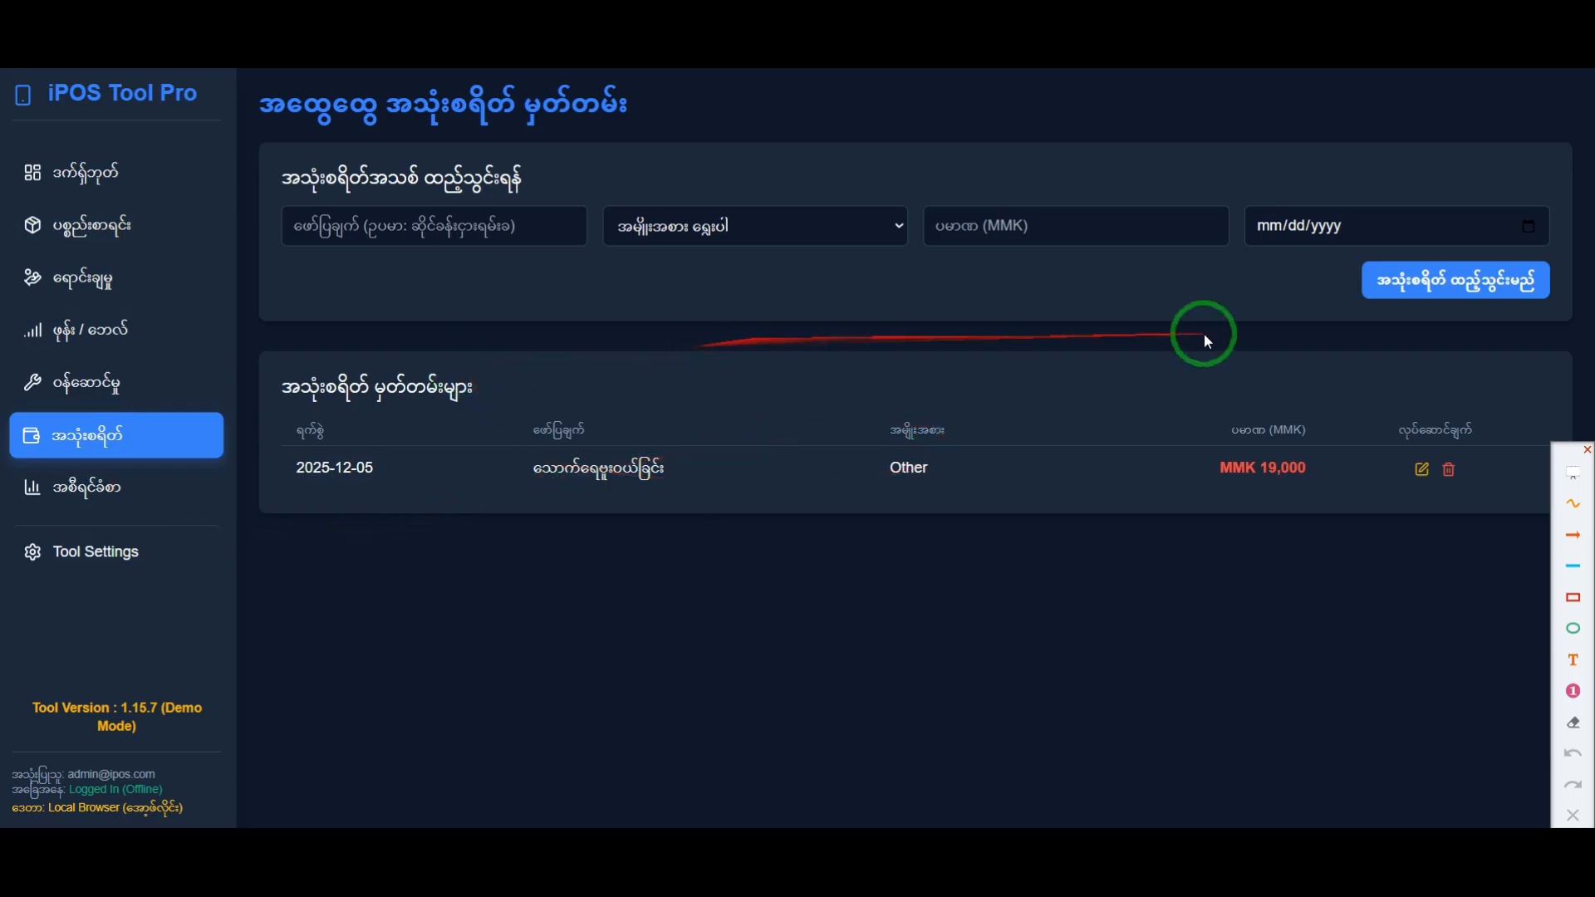
Step: Open the Activity Logs in Tool Settings and check the time and description of the newest Expenses update entry
{"action": "left_click", "coordinate": [84, 552]}
{"action": "scroll", "coordinate": [565, 631], "scroll_direction": "down", "scroll_amount": 7}
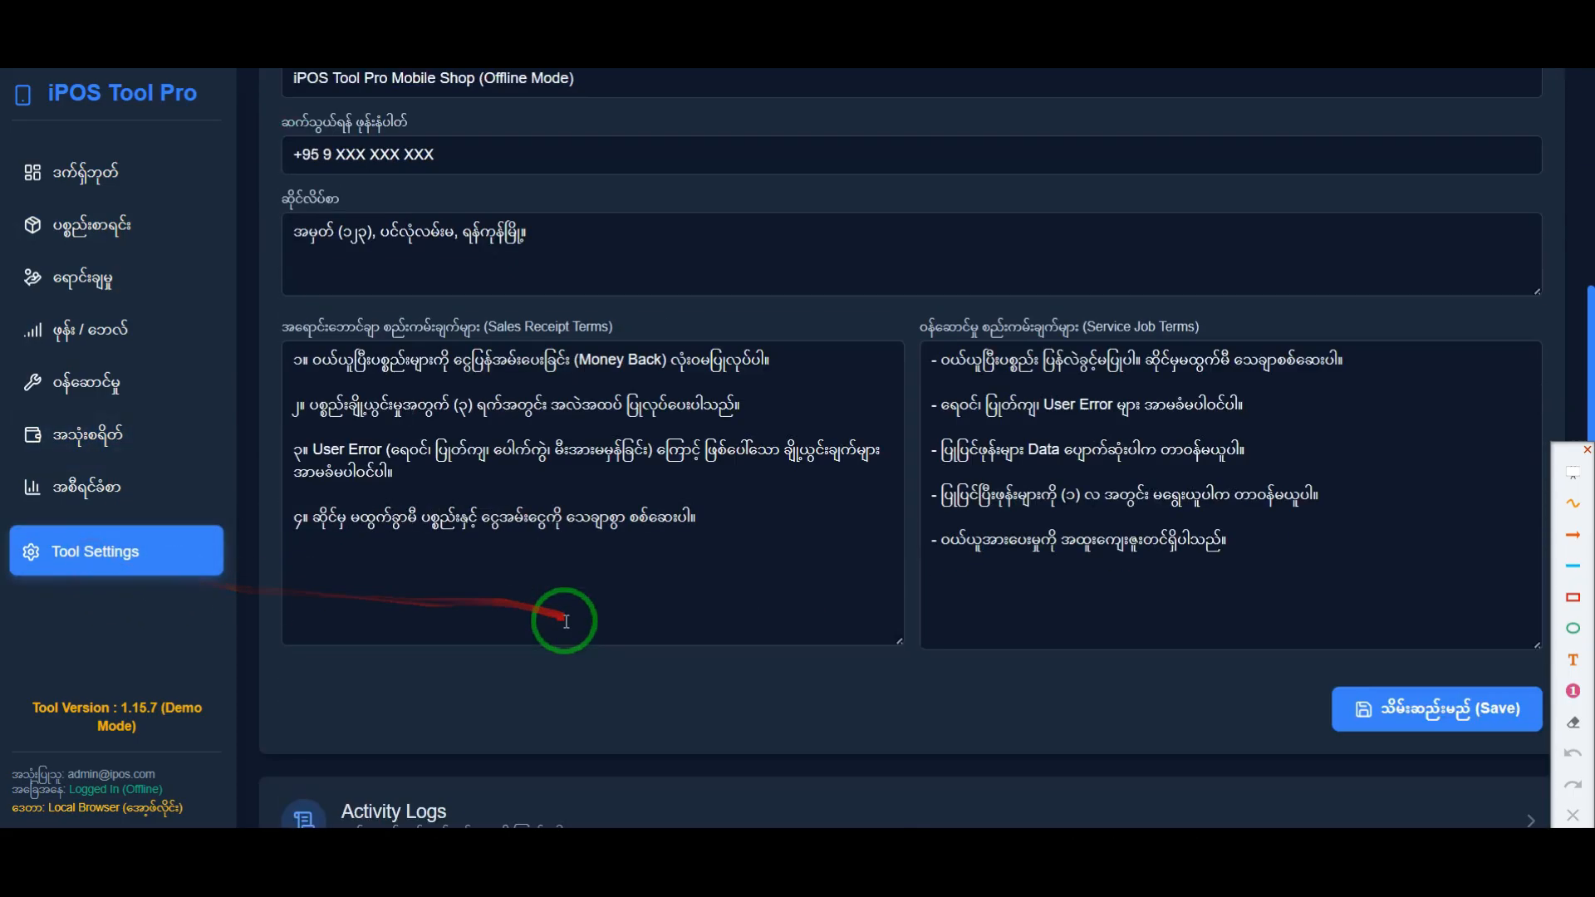
{"action": "left_click", "coordinate": [523, 674]}
{"action": "scroll", "coordinate": [712, 462], "scroll_direction": "up", "scroll_amount": 7}
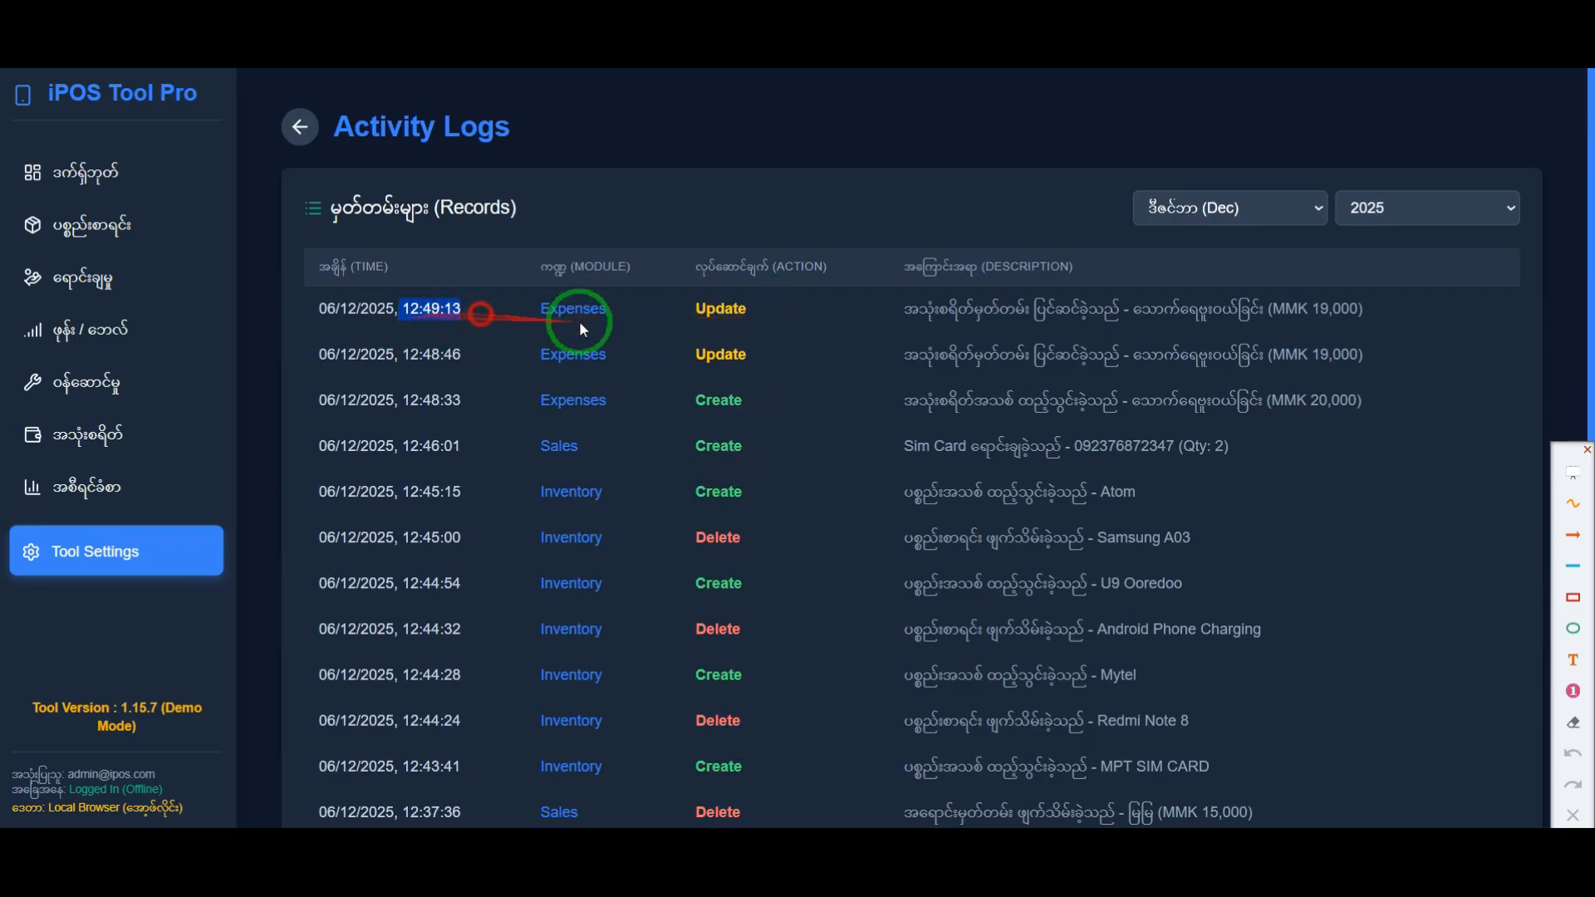
{"action": "left_click", "coordinate": [1045, 307]}
{"action": "left_click_drag", "start_coordinate": [910, 309], "coordinate": [1320, 310]}
Step: Check the description and time of the second-newest Expenses update entry, and return to the dashboard
{"action": "left_click", "coordinate": [1237, 342]}
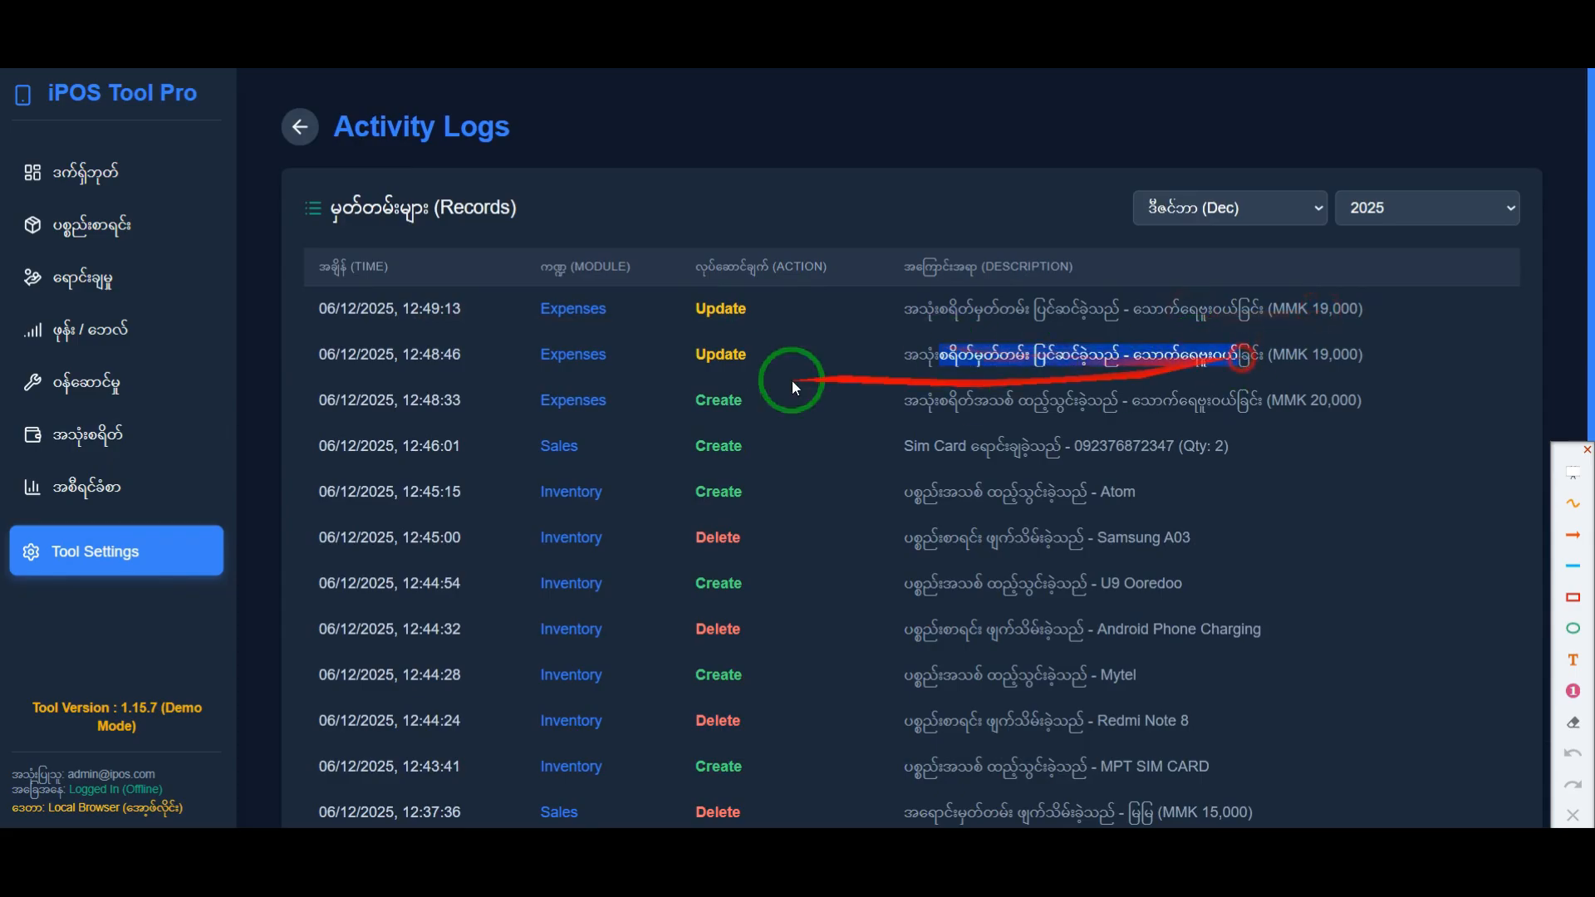
{"action": "triple_click", "coordinate": [385, 355]}
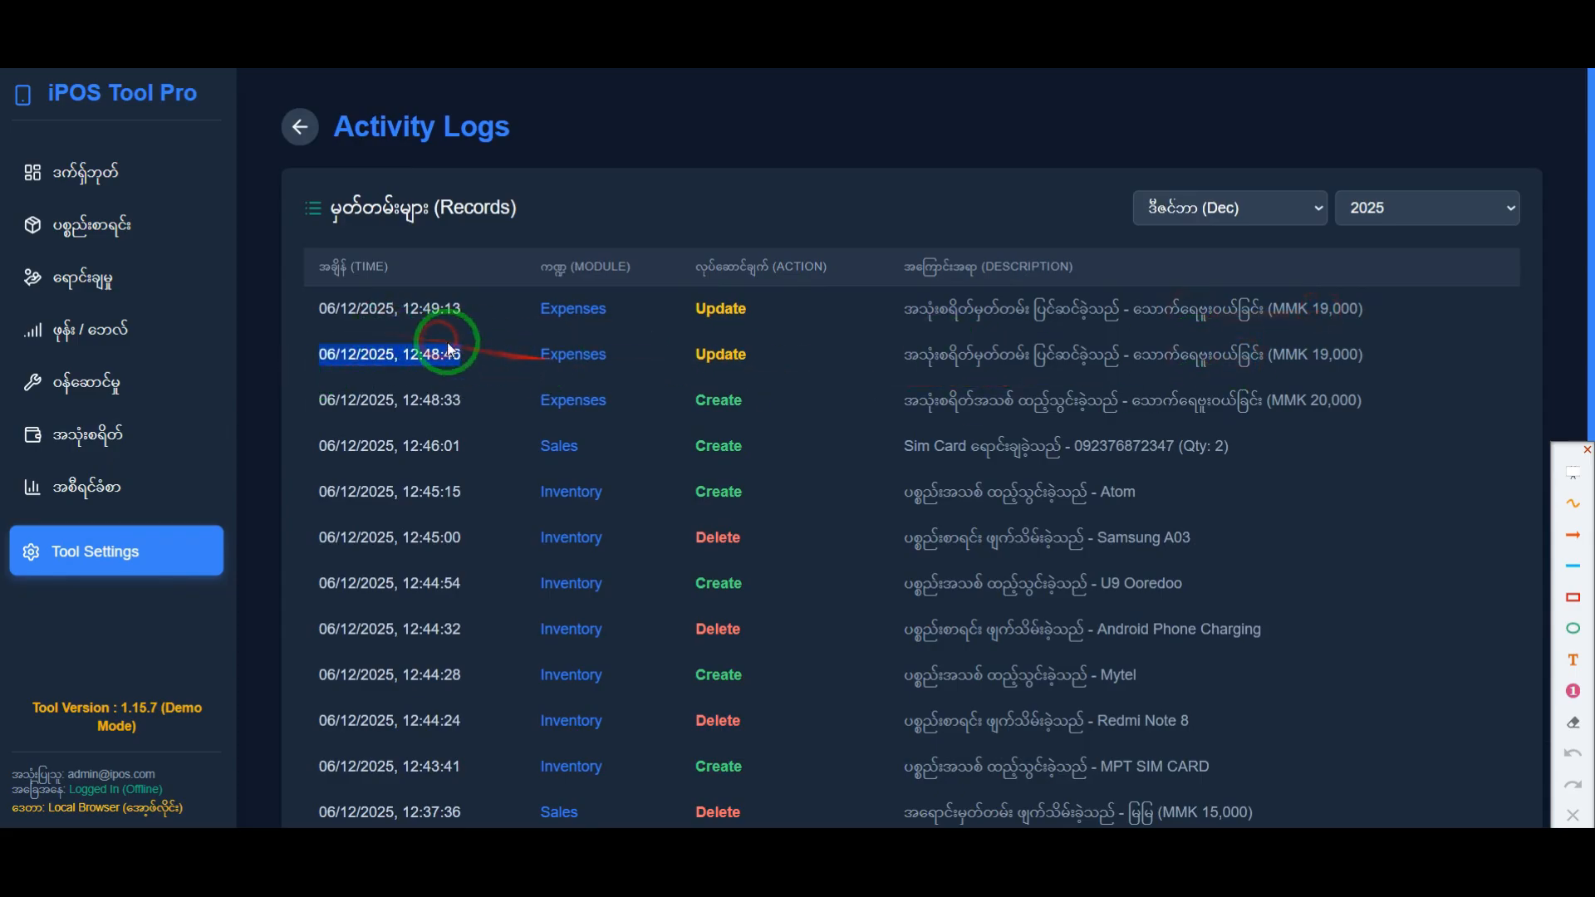
{"action": "left_click", "coordinate": [551, 354]}
{"action": "left_click", "coordinate": [300, 126]}
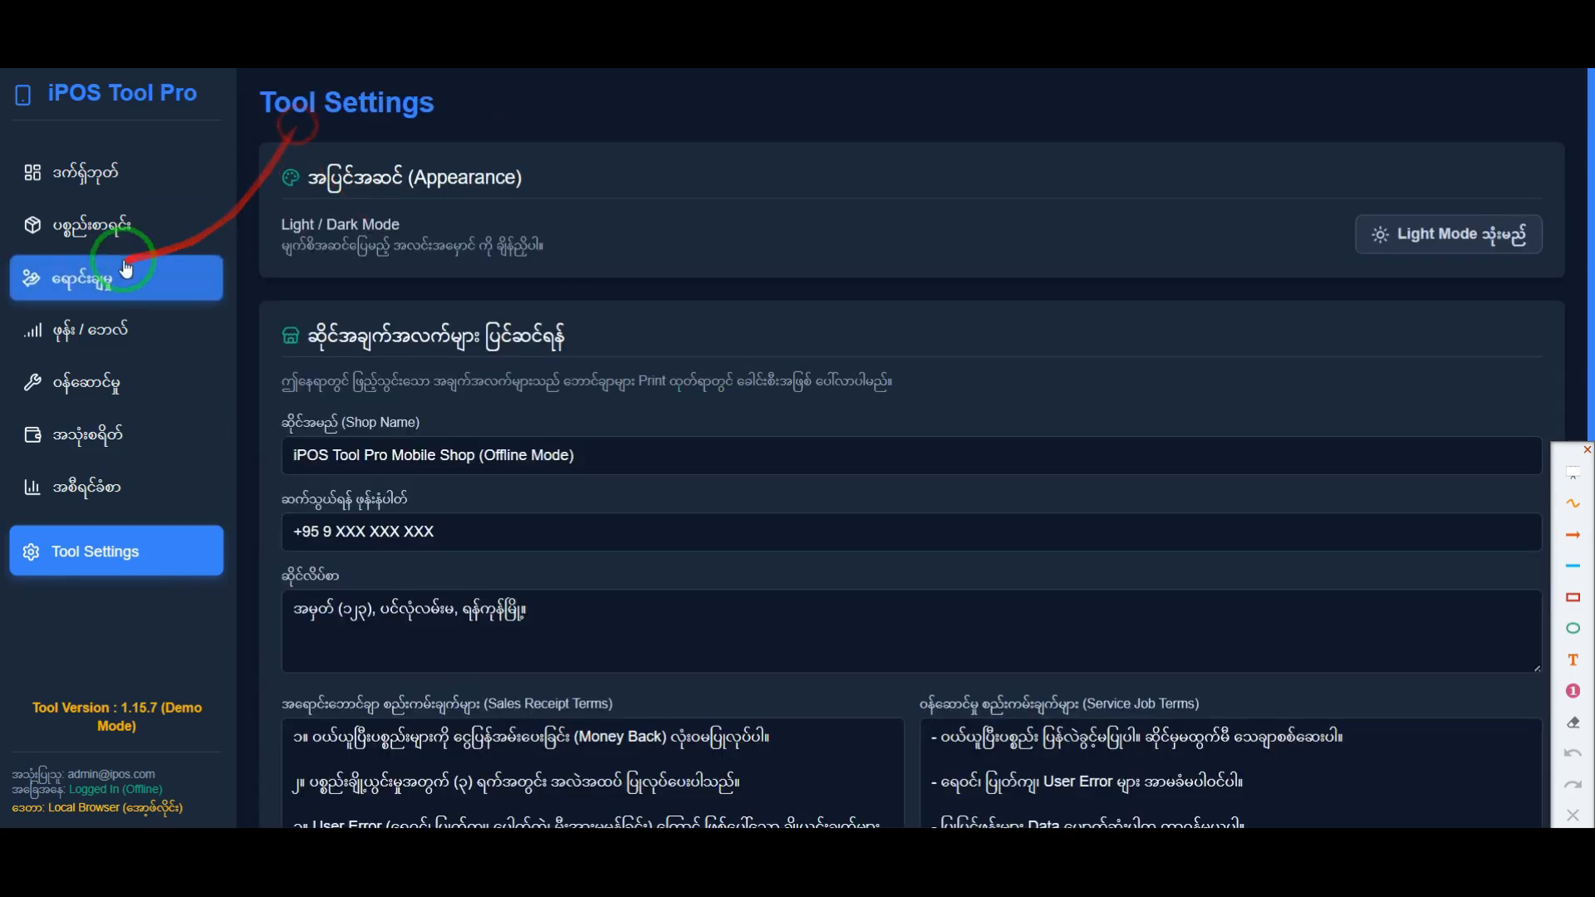
{"action": "left_click", "coordinate": [112, 173]}
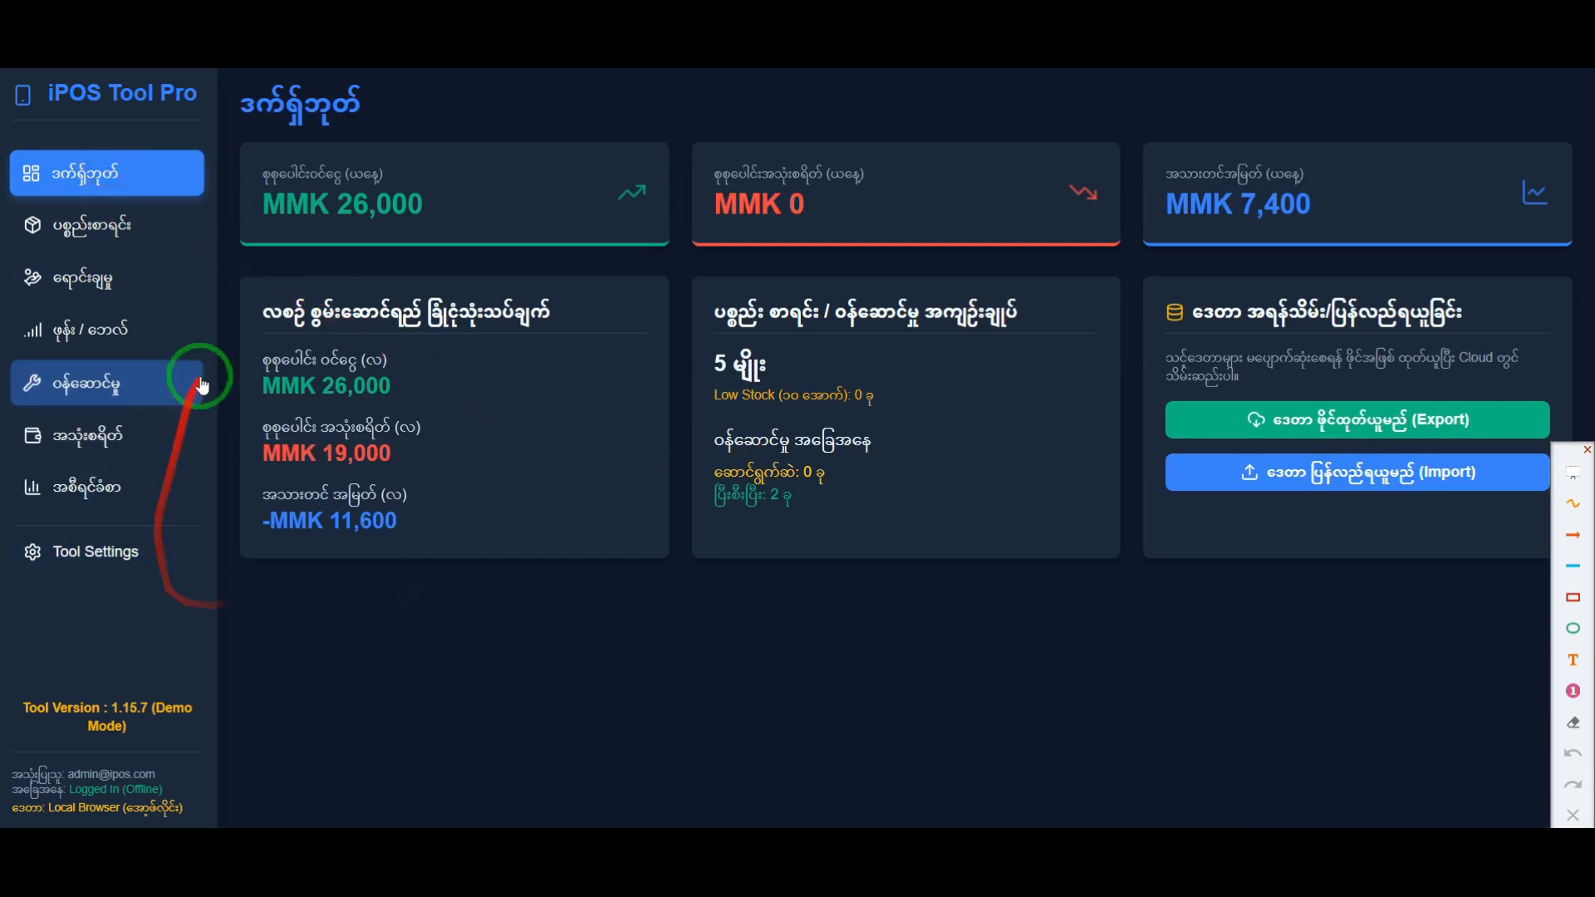